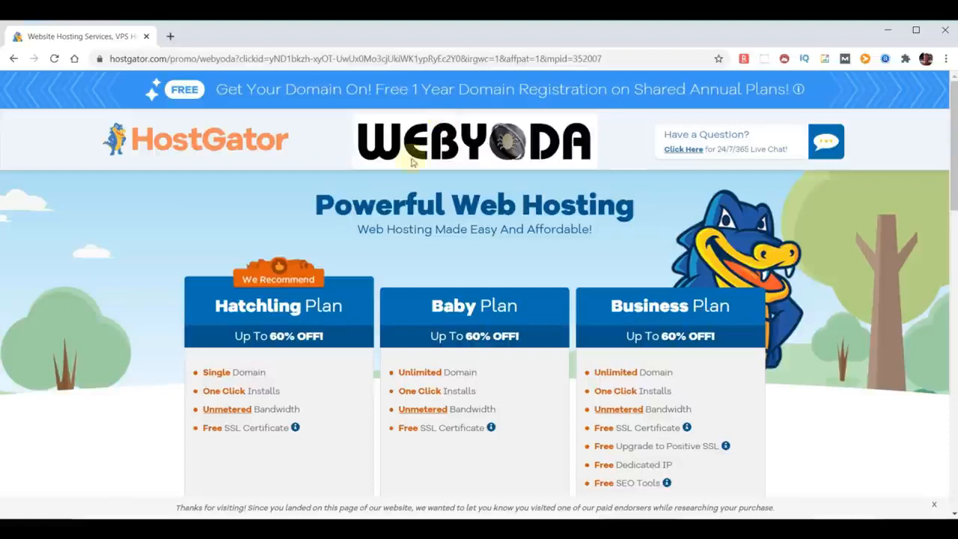
Review the Hatchling plan's features and compare it with the Baby and Business hosting plans.
scroll(316, 337, down, 3)
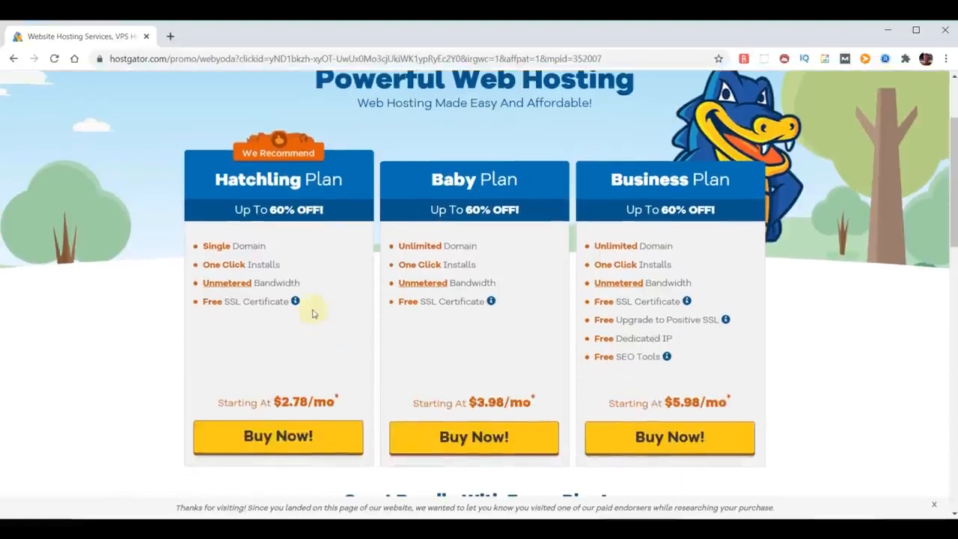
drag(282, 265, 200, 265)
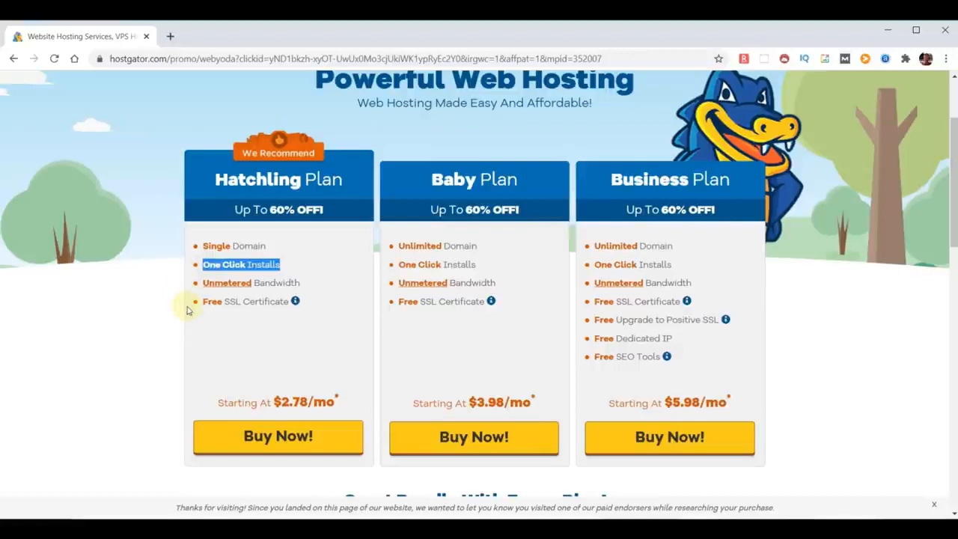
drag(303, 284, 208, 287)
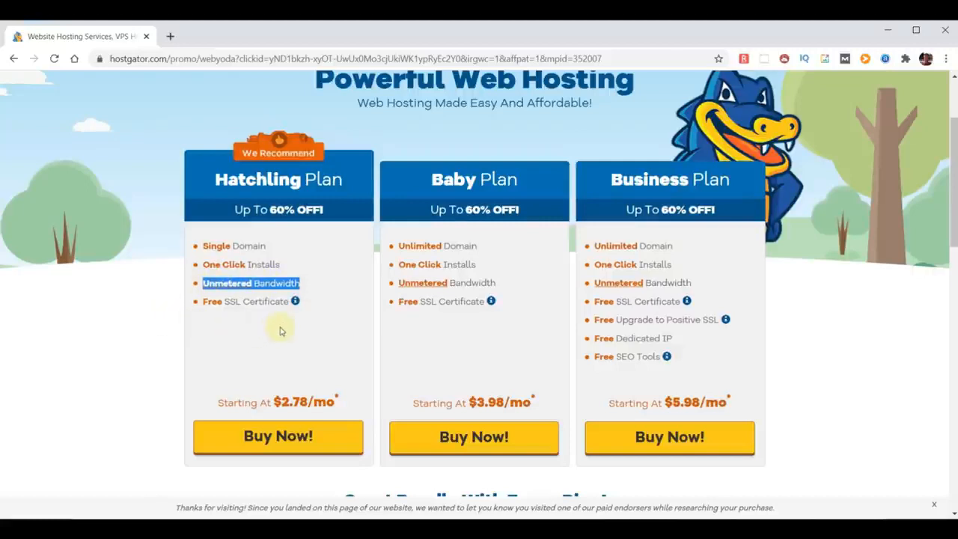
drag(288, 304, 203, 303)
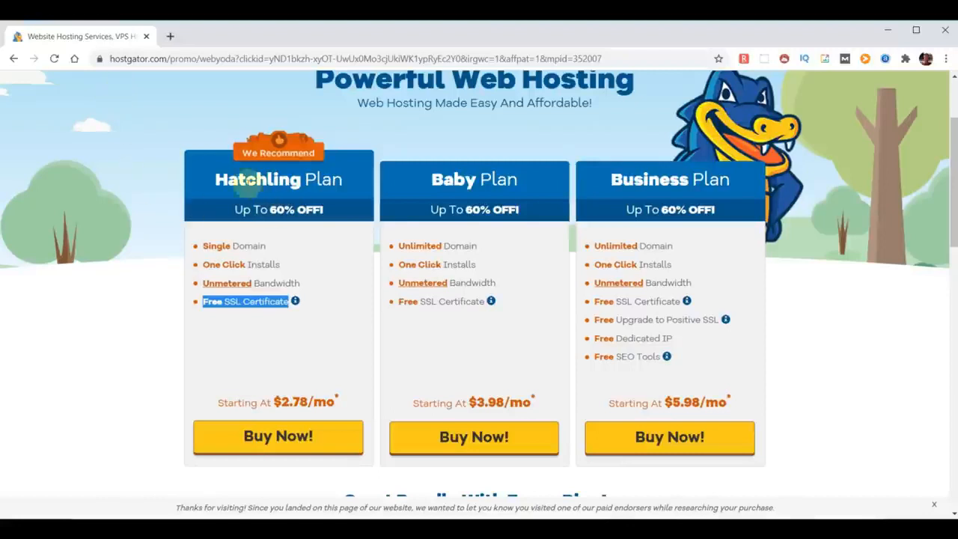
click(217, 180)
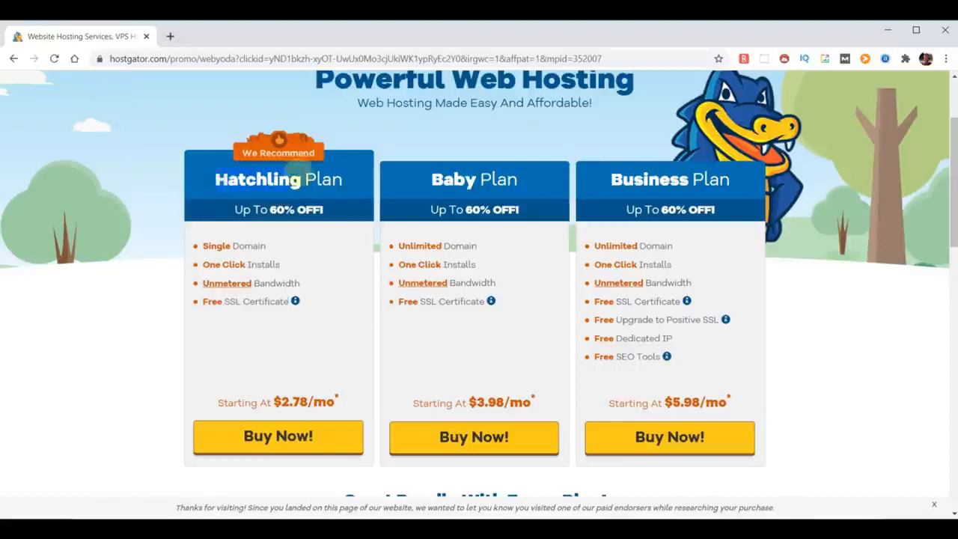
drag(428, 184, 529, 185)
drag(599, 188, 736, 186)
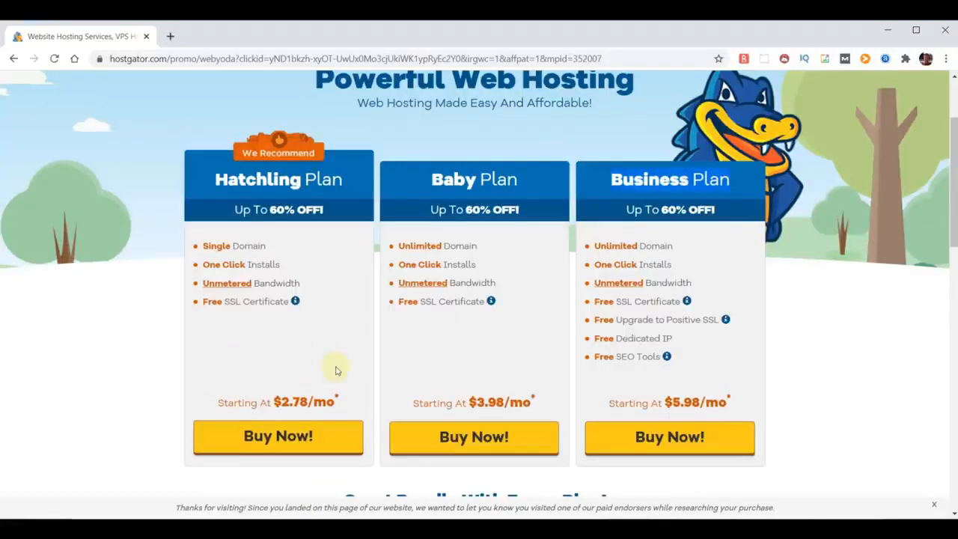
Start the Hatchling plan purchase and look up choosemydomainname as a new .com domain.
click(284, 439)
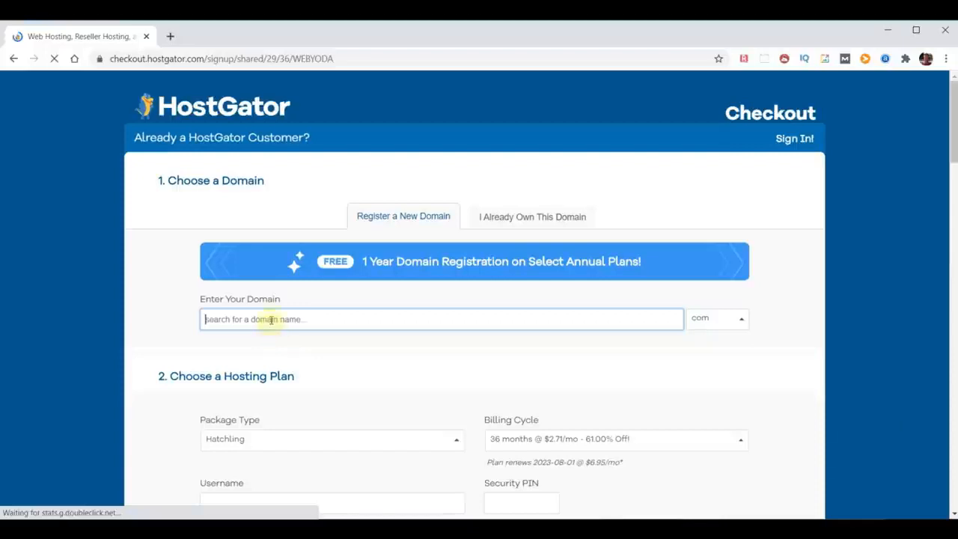
click(271, 320)
text(choos)
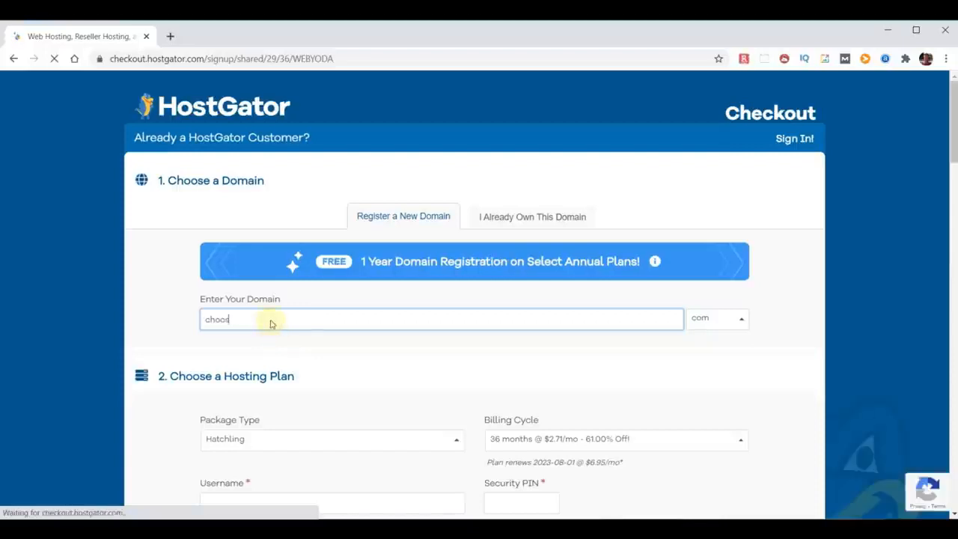
text(emydomainname)
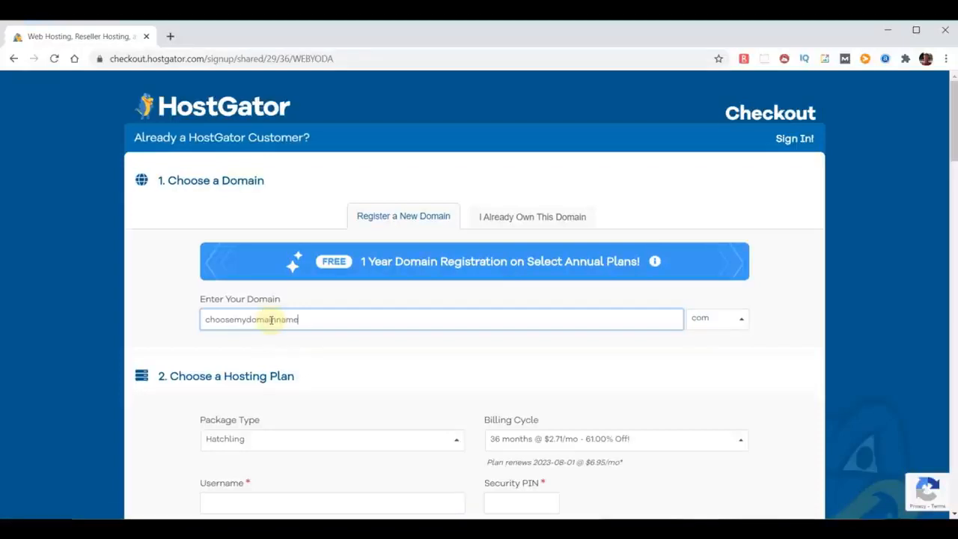
click(778, 319)
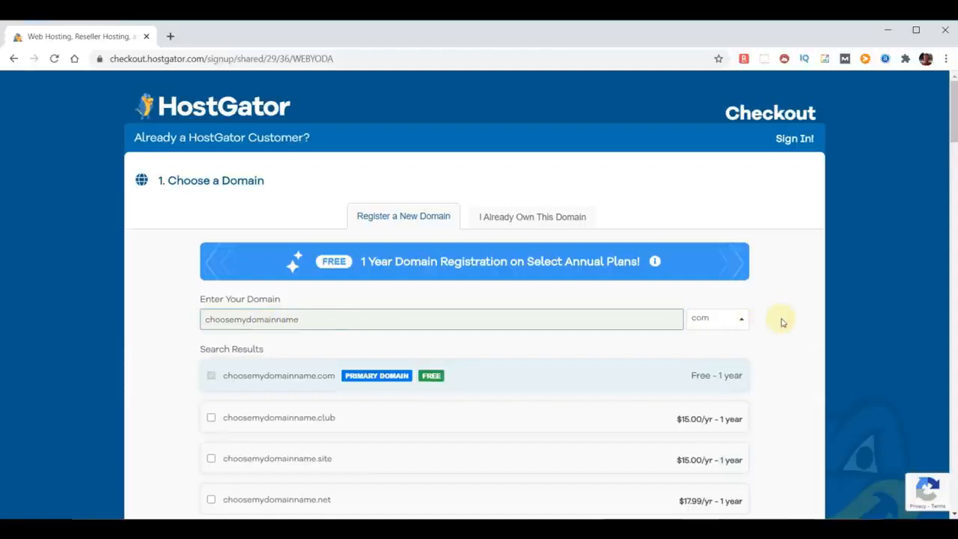
Remove the Domain Privacy Protection add-on from choosemydomainname.com.
scroll(518, 354, down, 2)
scroll(517, 354, down, 8)
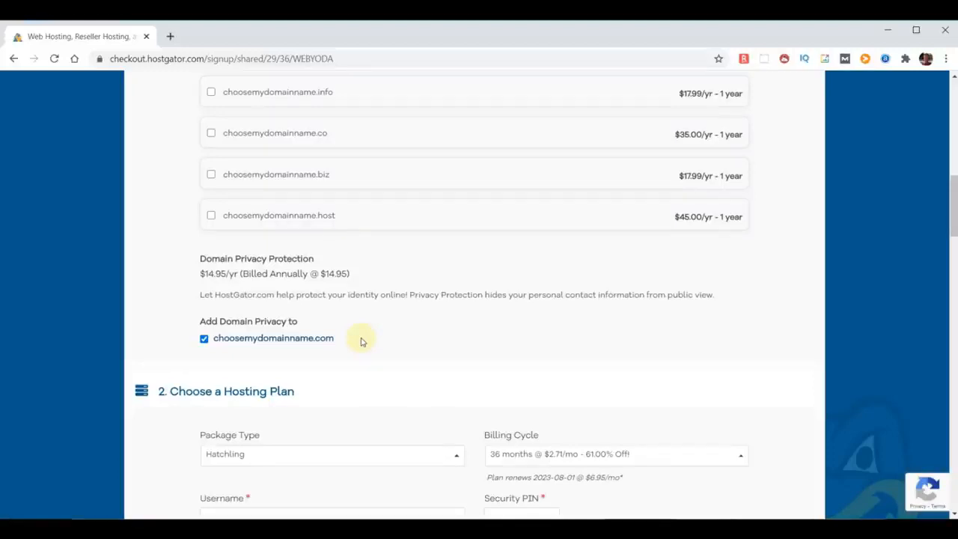
click(203, 338)
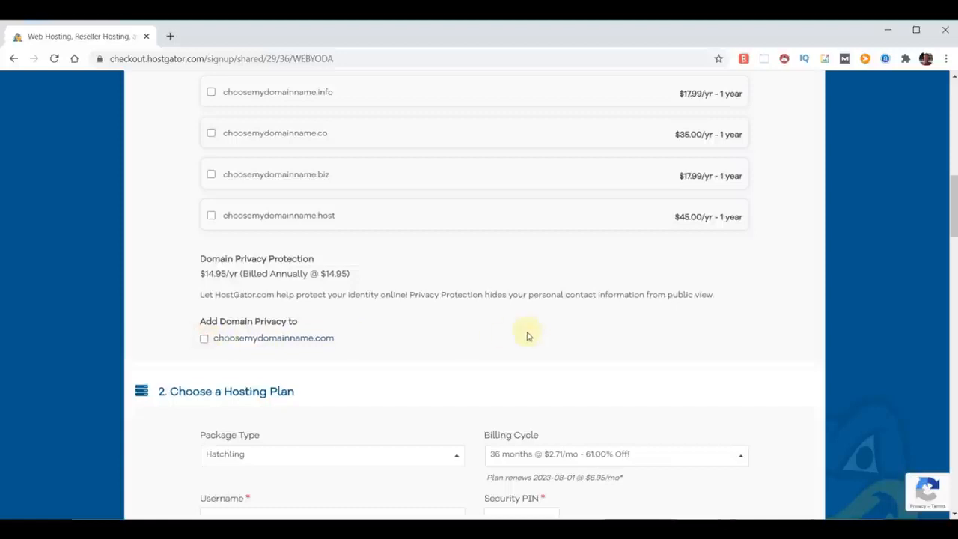
Set the hosting plan's billing cycle to 12 months at $2.58/mo.
scroll(527, 337, down, 3)
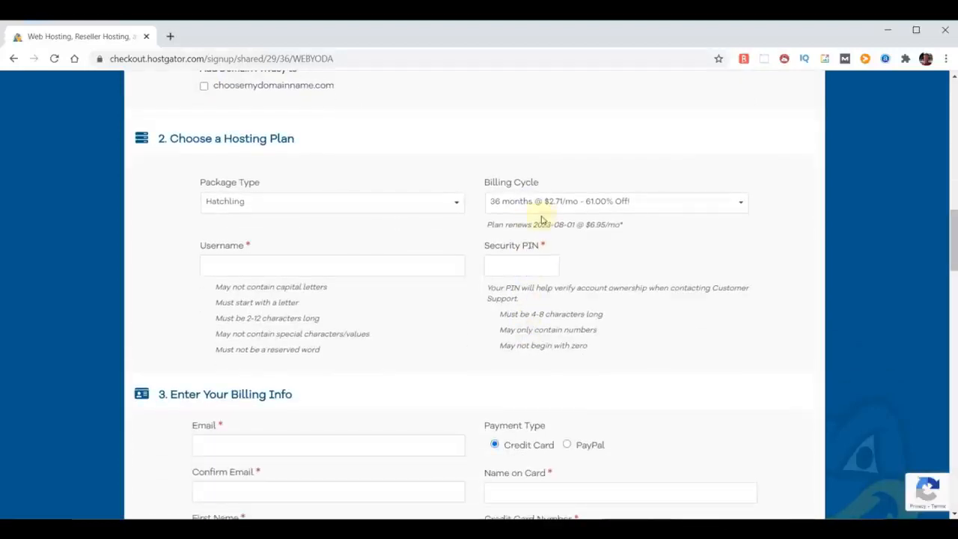
click(742, 203)
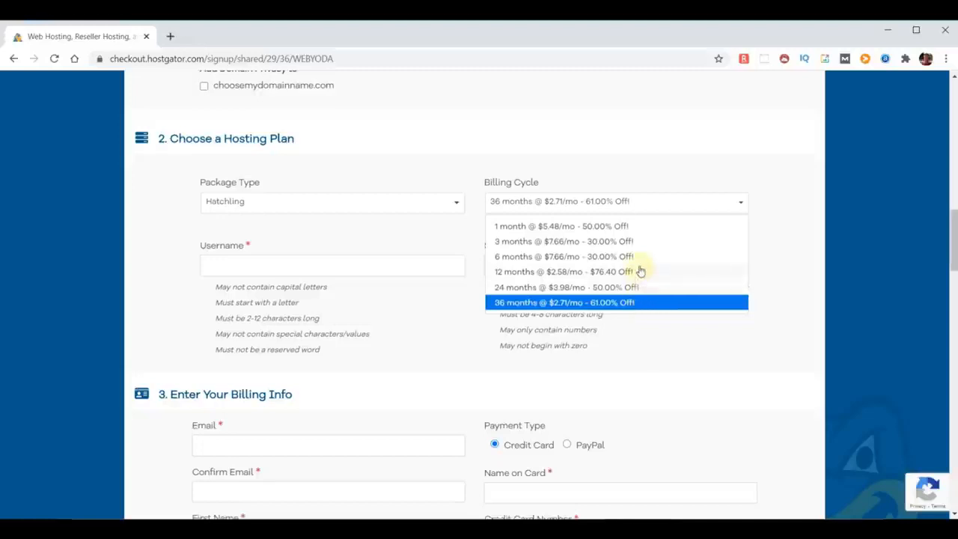
click(624, 272)
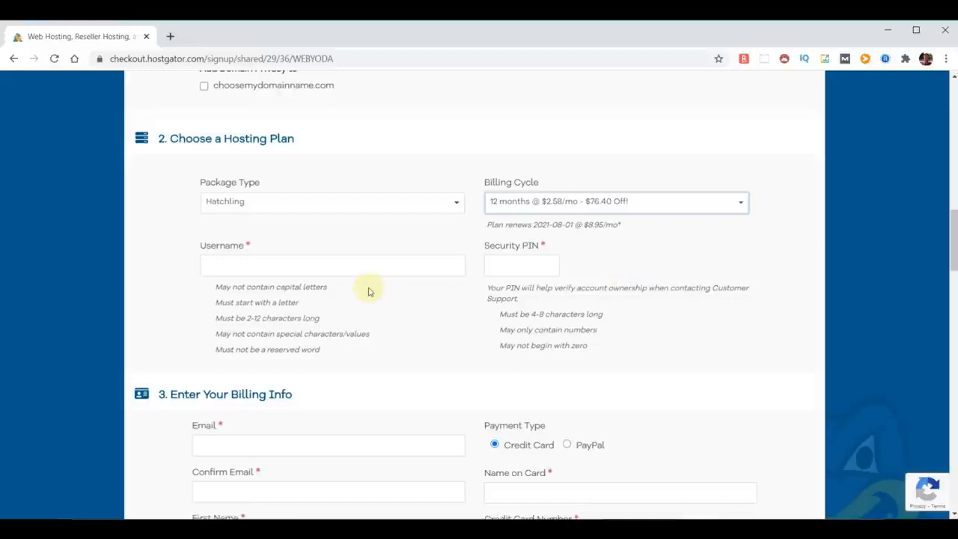
Enter adminyoda as the hosting account username and fill in the security PIN.
click(293, 266)
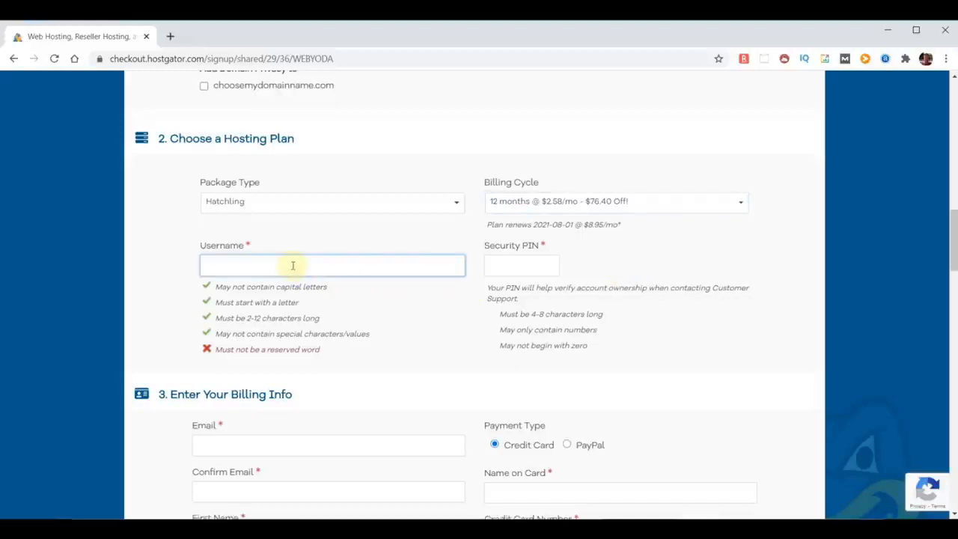
text(adminyoda)
click(509, 265)
text(1234)
Deselect the SiteLock Essentials and CodeGuard Site Backup additional services.
scroll(437, 373, down, 1)
scroll(436, 372, down, 10)
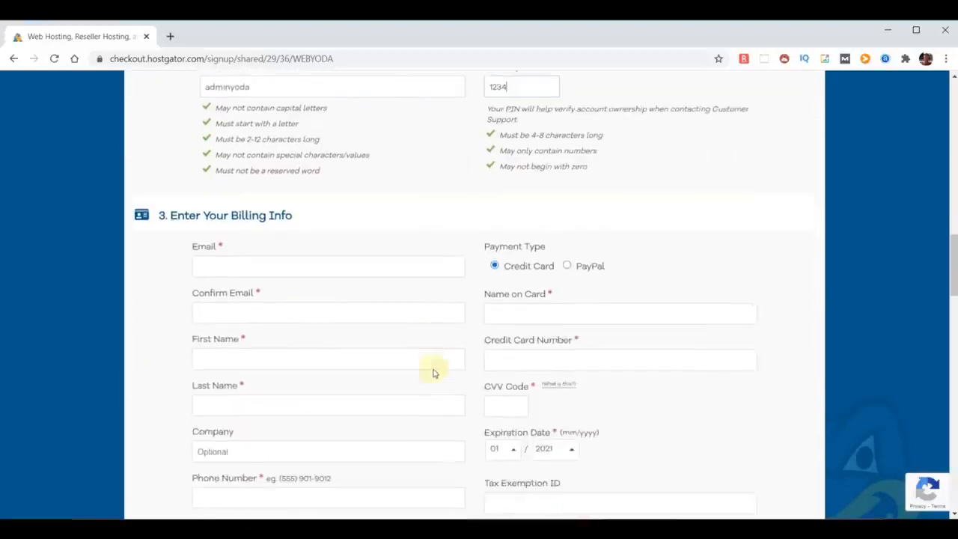
scroll(433, 371, down, 3)
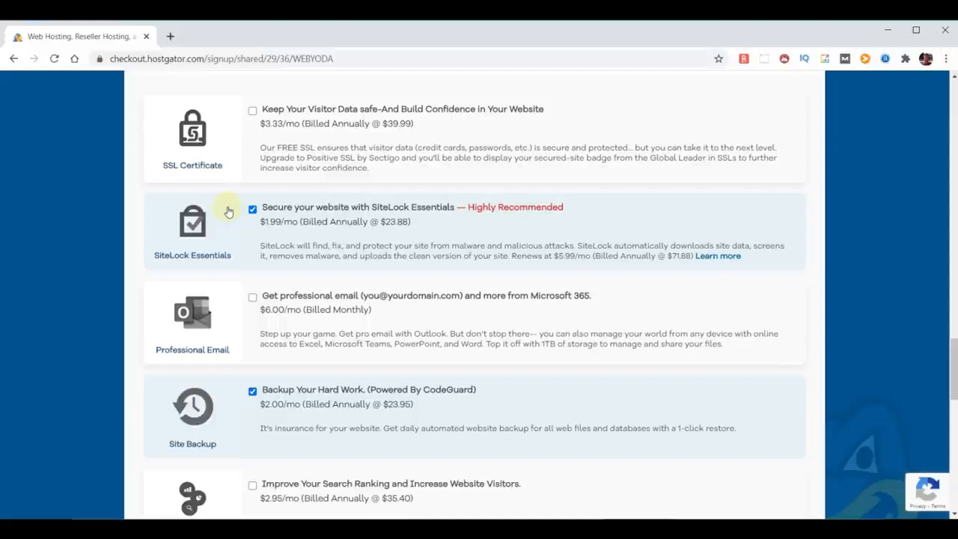
click(252, 209)
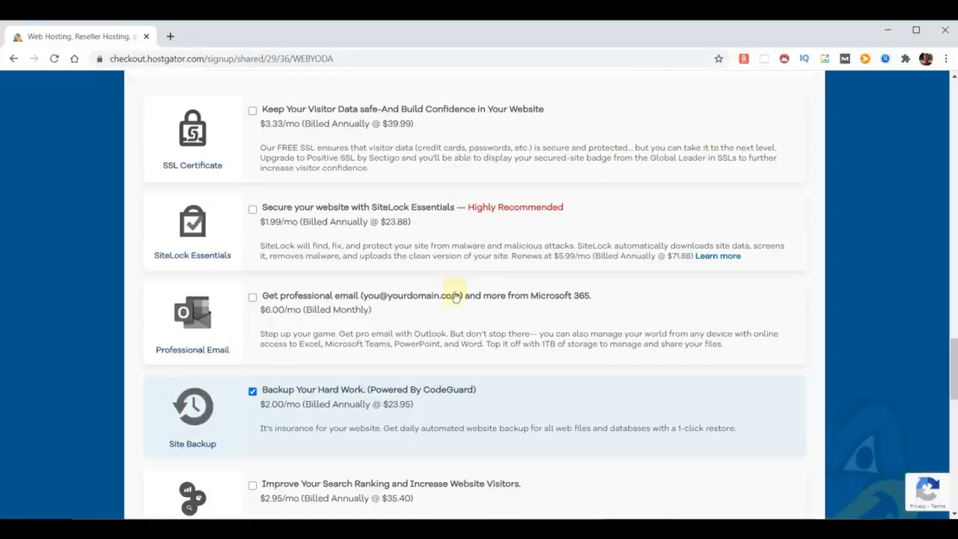
click(253, 393)
Review the remaining add-ons, the coupon code, and the order details, including domain registration, support, guarantee and hosting charges.
scroll(137, 451, down, 1)
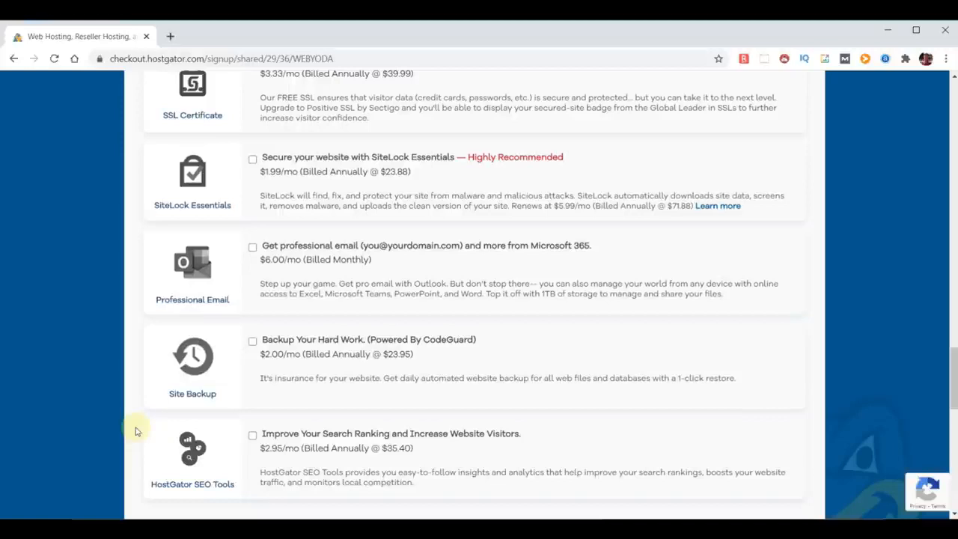
scroll(717, 378, down, 4)
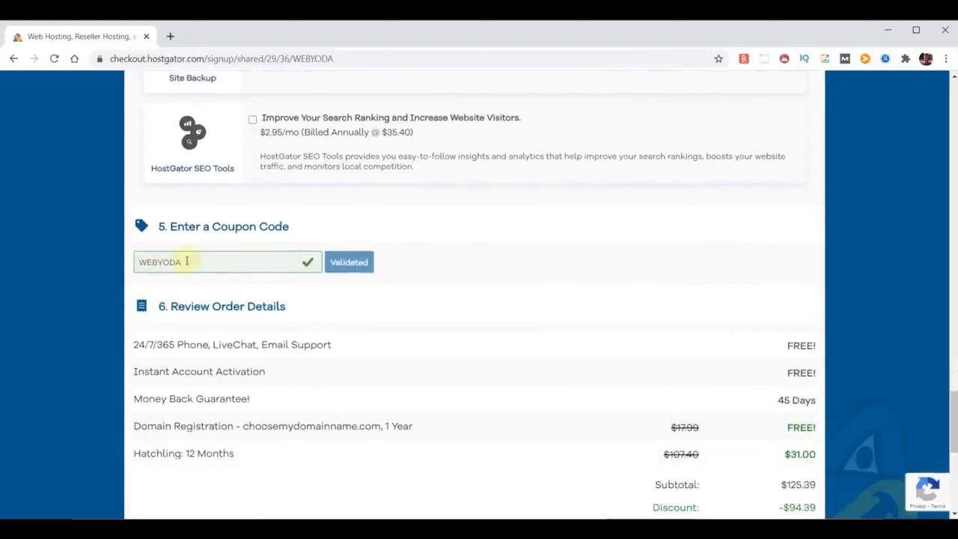
scroll(577, 321, down, 2)
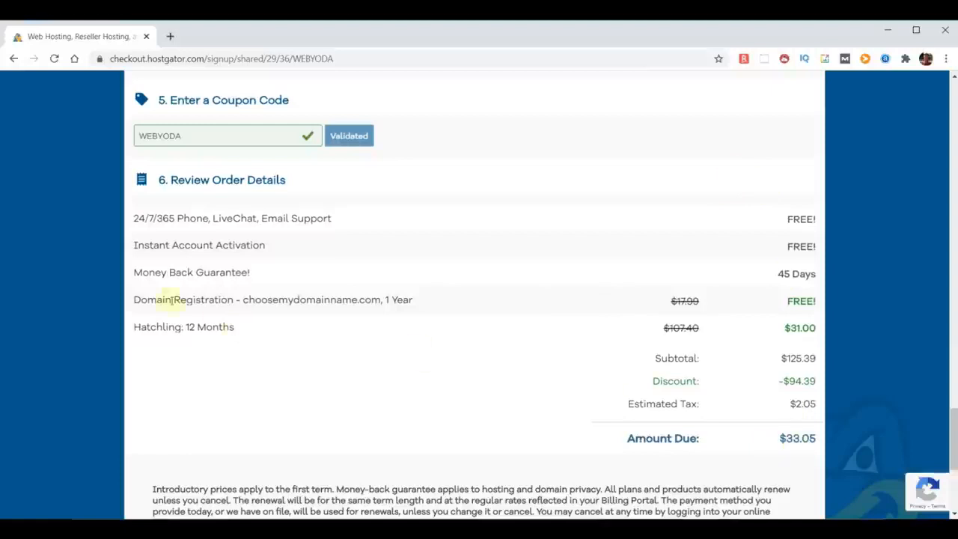
drag(135, 300, 439, 312)
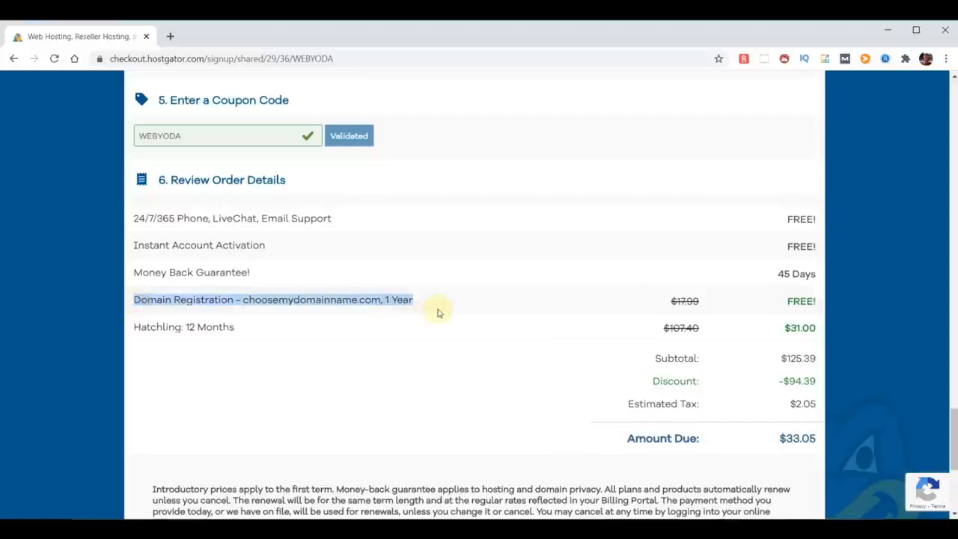
click(794, 301)
scroll(817, 304, down, 1)
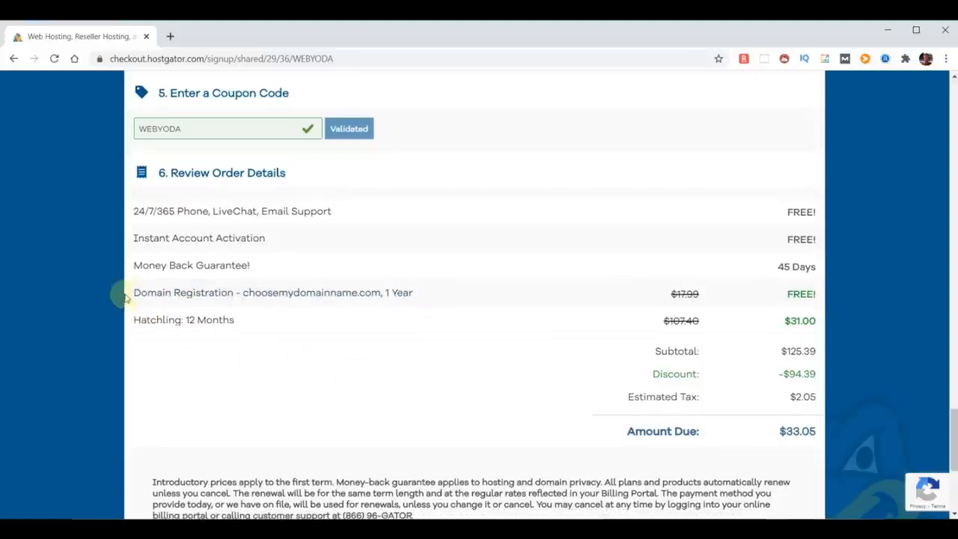
drag(137, 212, 355, 217)
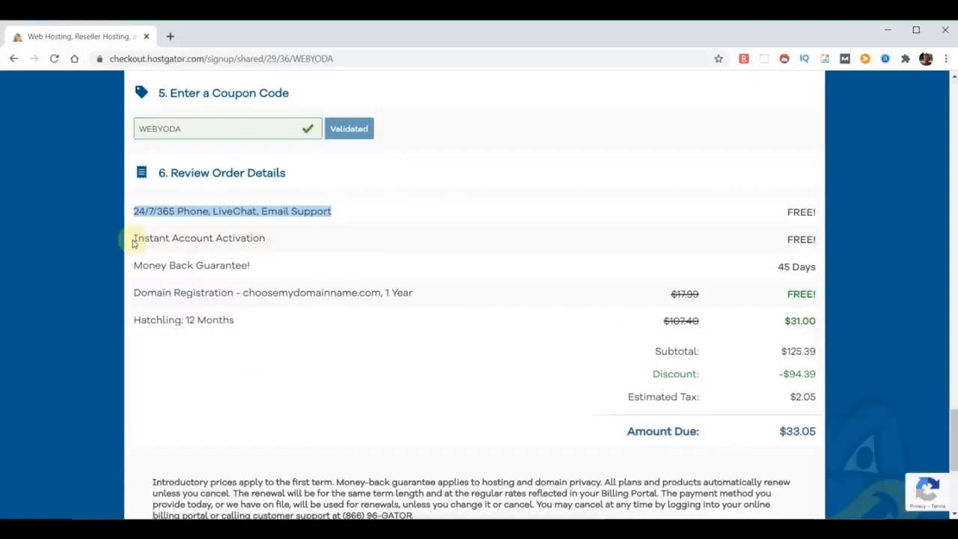
drag(132, 265, 297, 267)
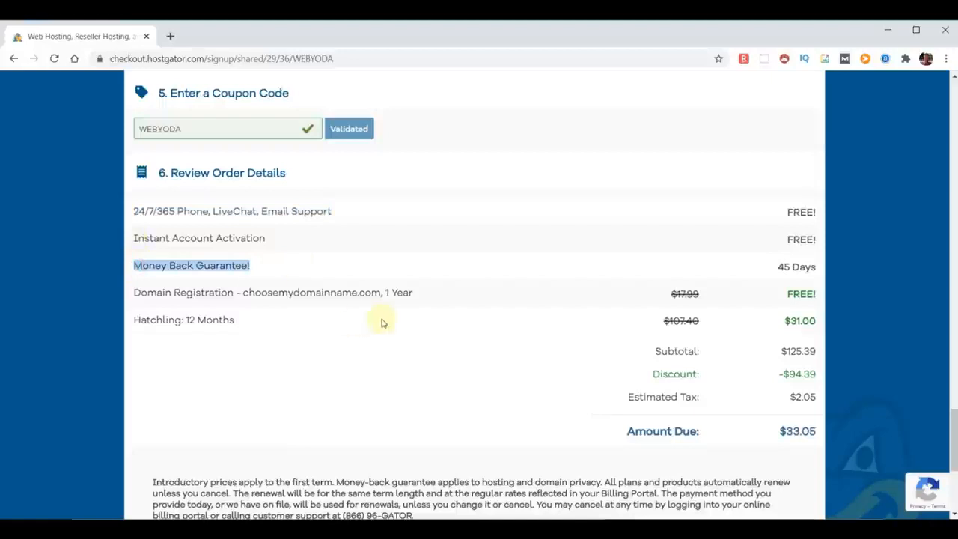
click(267, 321)
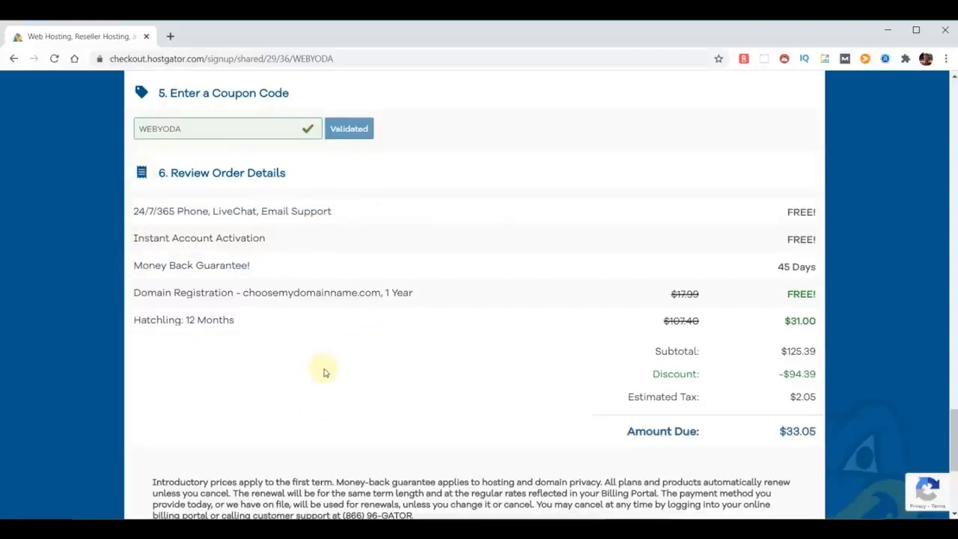
Agree to the Terms of Service and Cancellation Policy and acknowledge the Privacy Policy.
scroll(367, 367, down, 4)
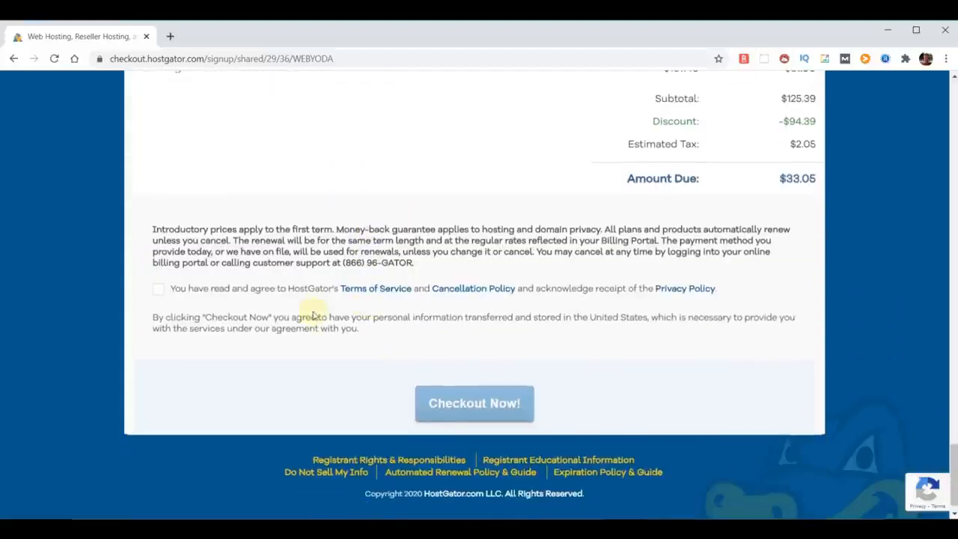
click(157, 291)
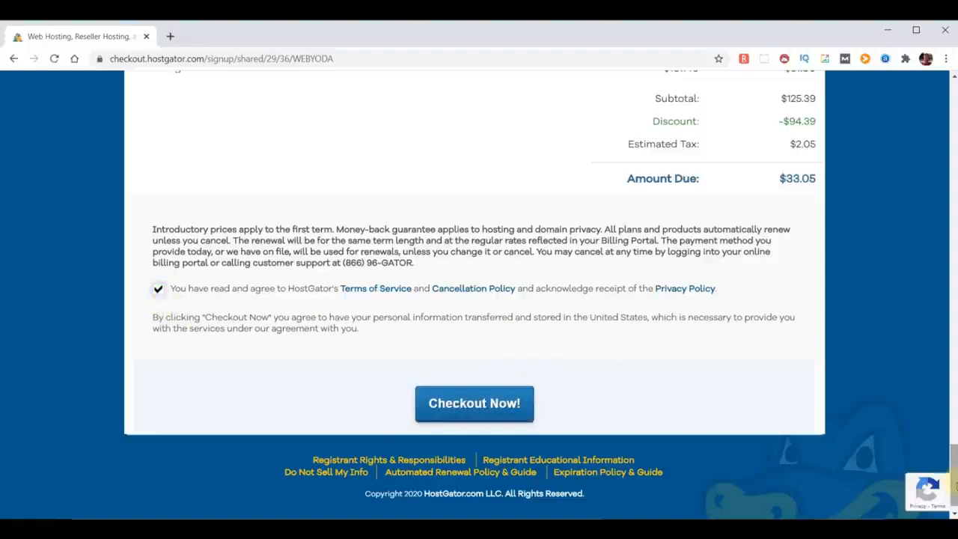
Switch the order to an already owned domain and change its name to chooseyourdomainname.com.
scroll(955, 490, up, 20)
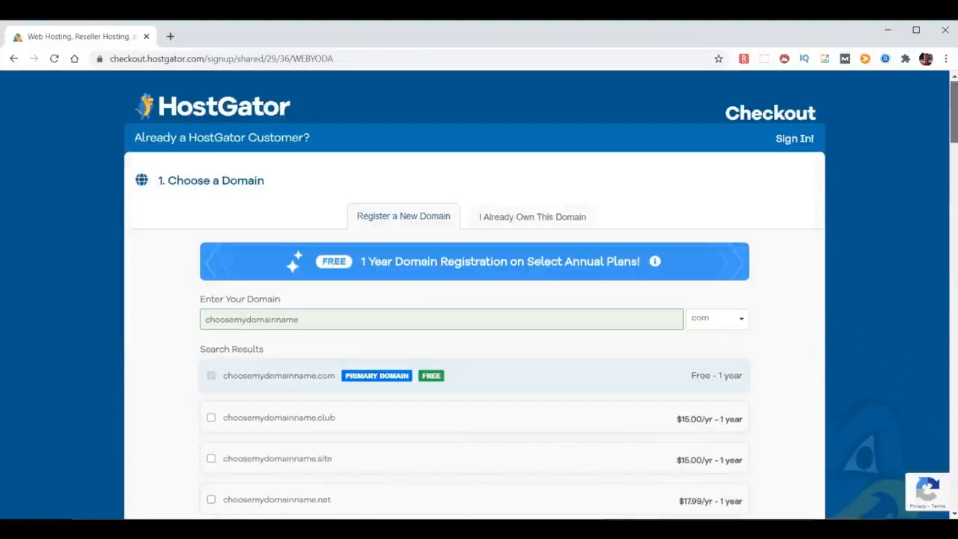
click(523, 217)
click(250, 323)
key(BackSpace)
key(BackSpace)
text(your)
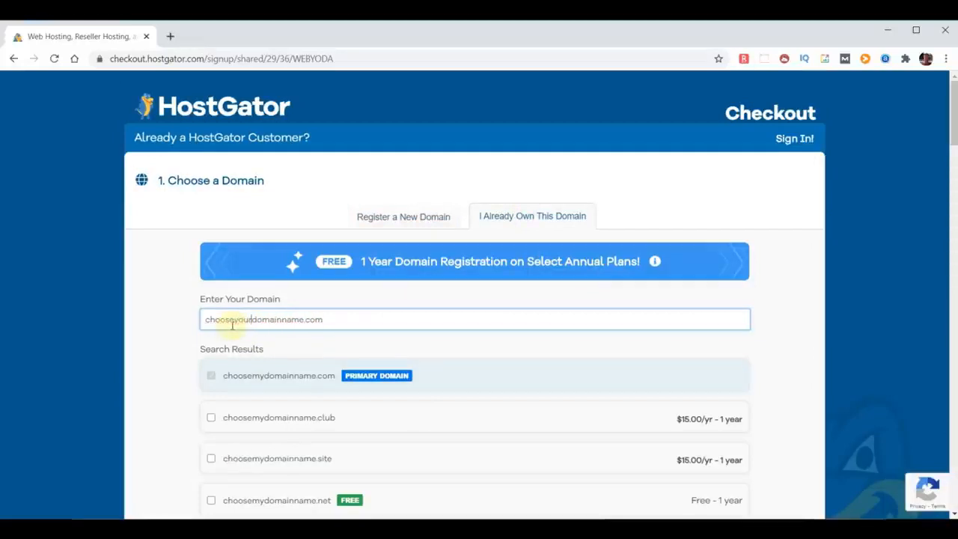
click(802, 337)
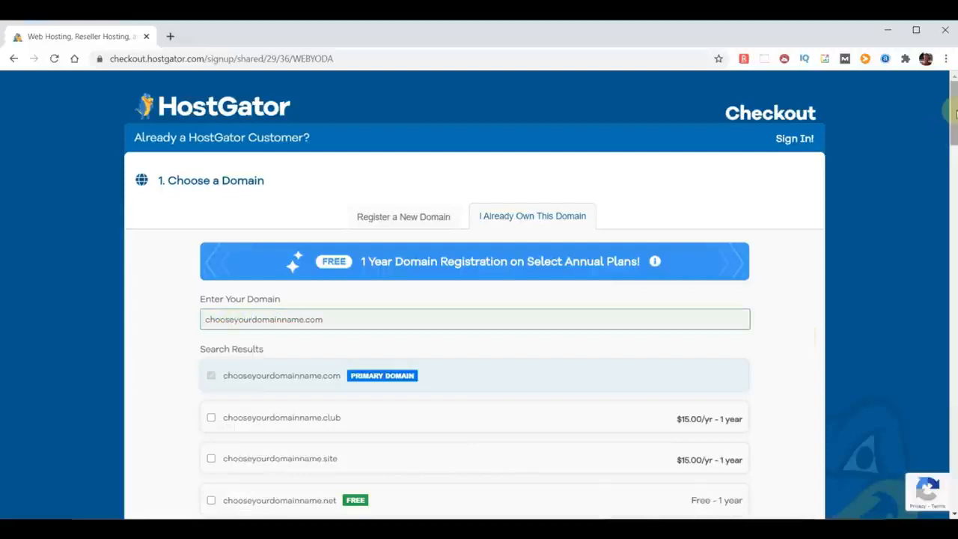
Submit the hosting order at checkout and view the account setup page.
drag(956, 114, 956, 115)
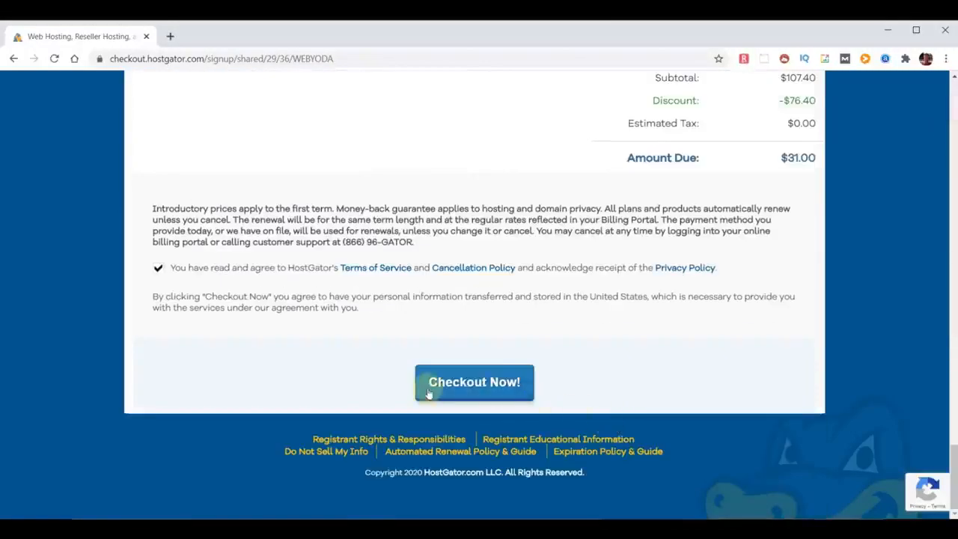
click(443, 386)
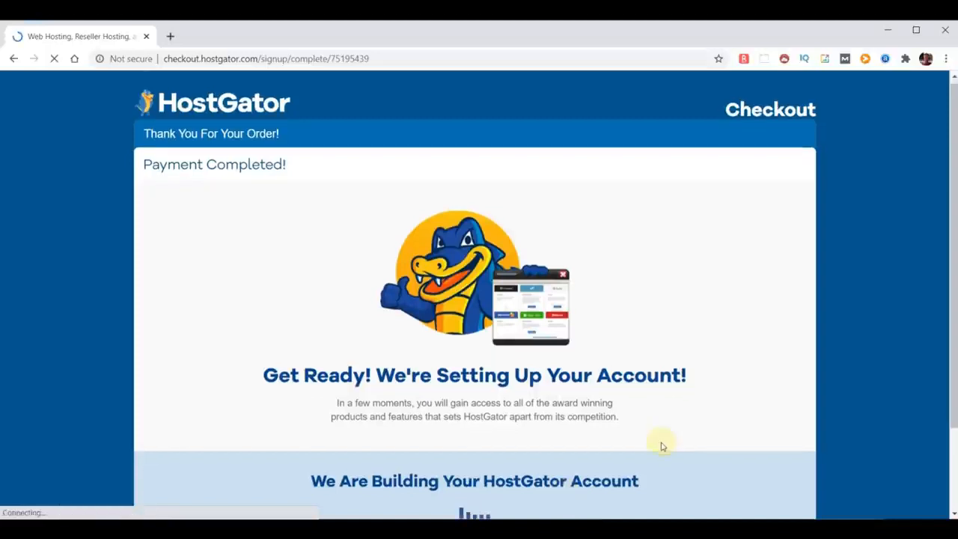
scroll(662, 447, down, 1)
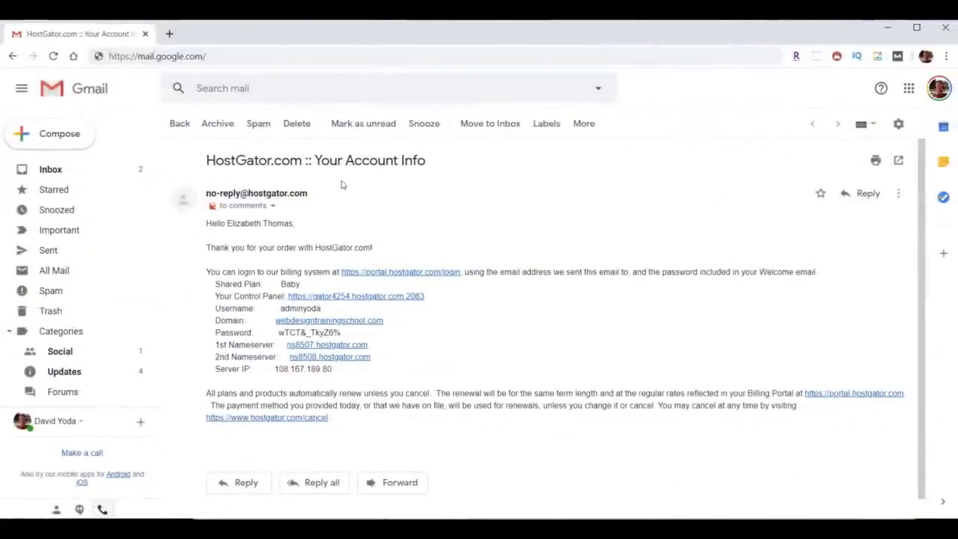
Review the subject and nameservers in the HostGator account info email and copy the account password.
drag(207, 160, 446, 172)
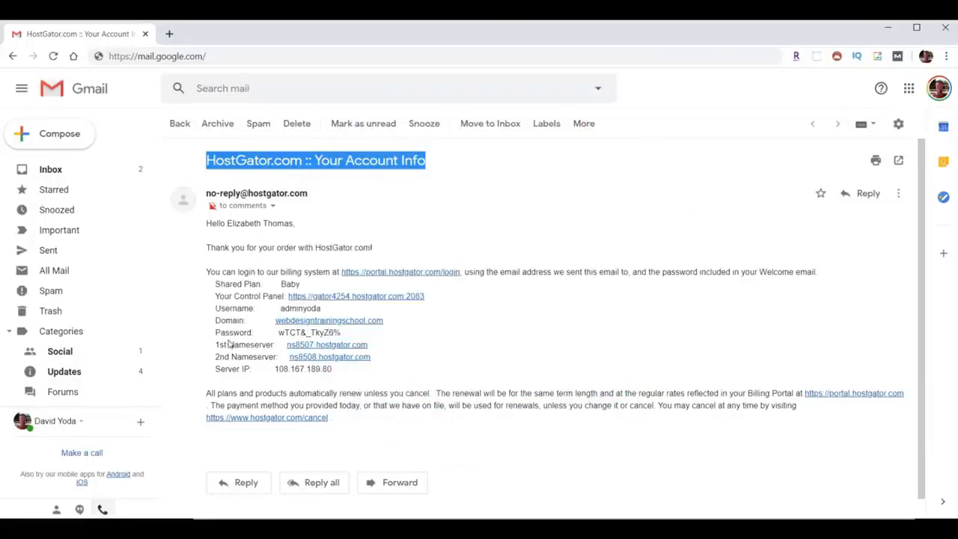
drag(210, 345, 427, 364)
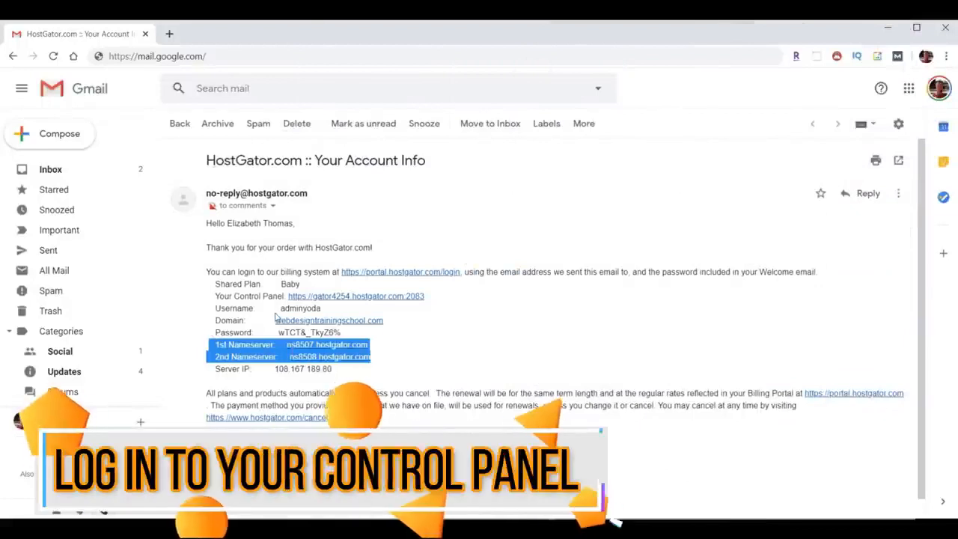
drag(279, 308, 278, 332)
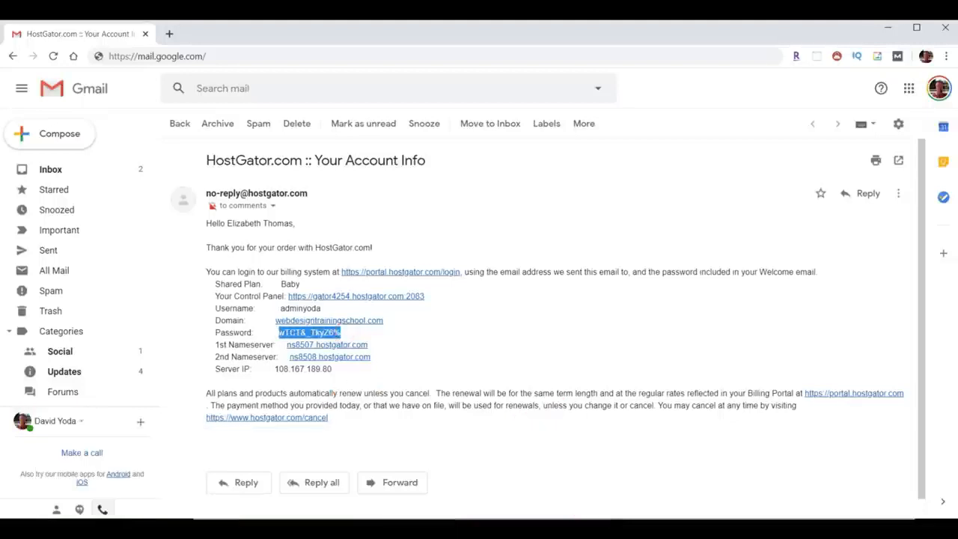
right_click(314, 335)
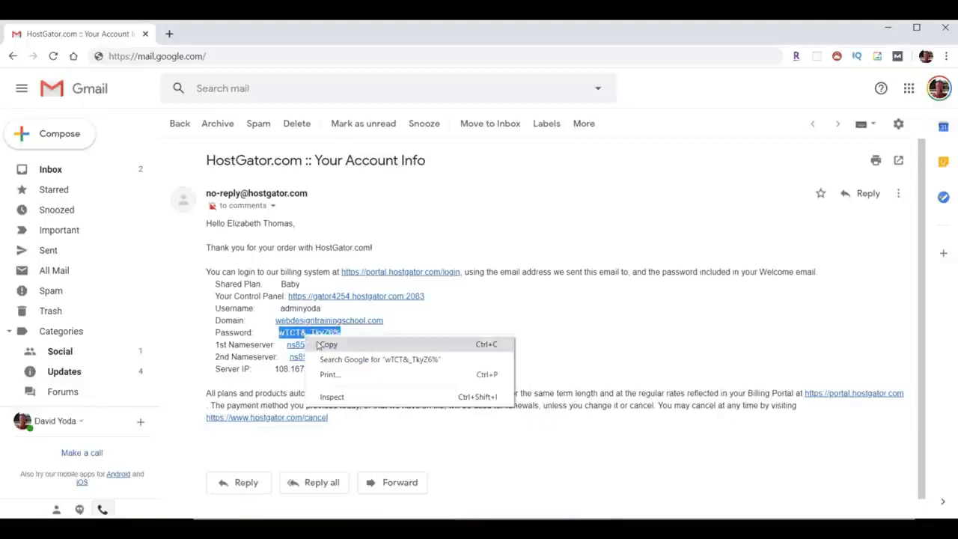
click(331, 344)
Open the control panel link from the email and log in to cPanel with the prefilled credentials.
drag(215, 295, 284, 297)
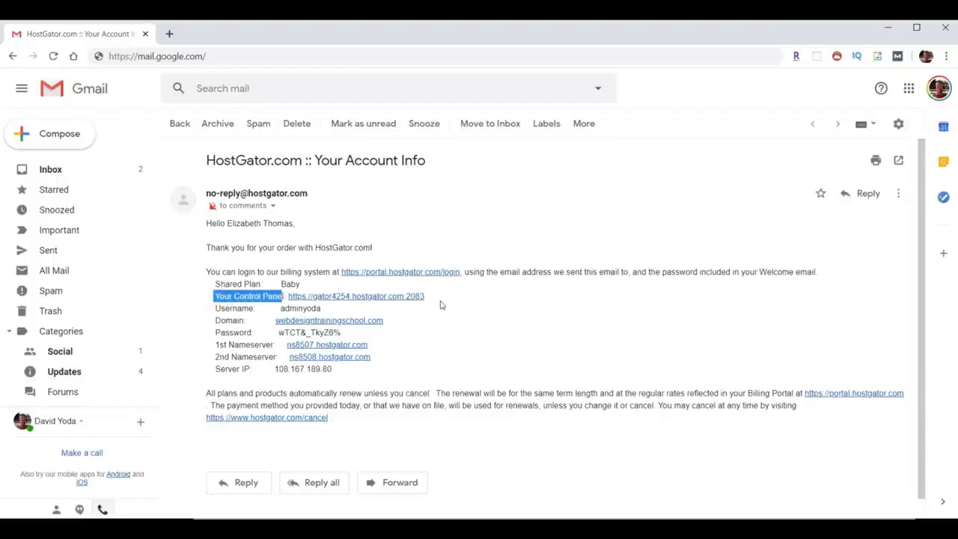
click(362, 297)
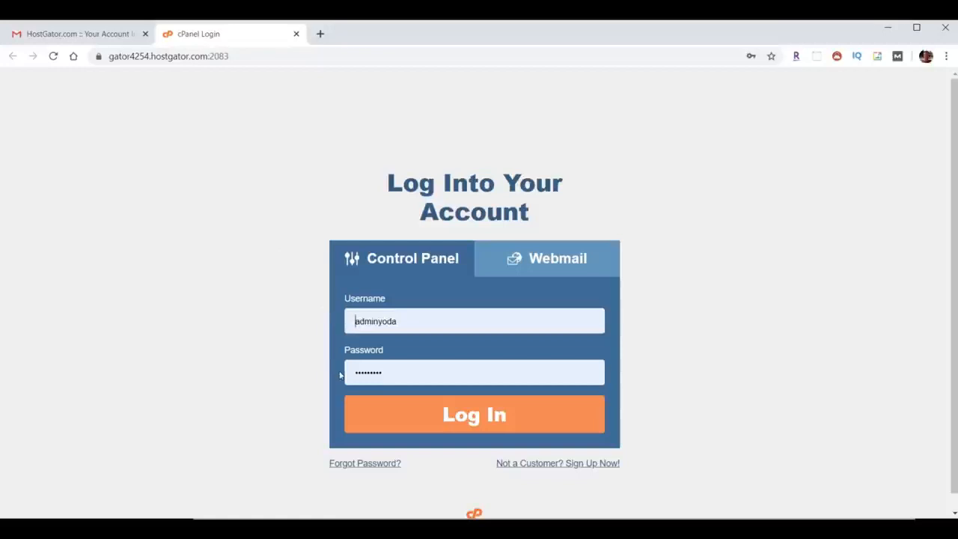
click(492, 412)
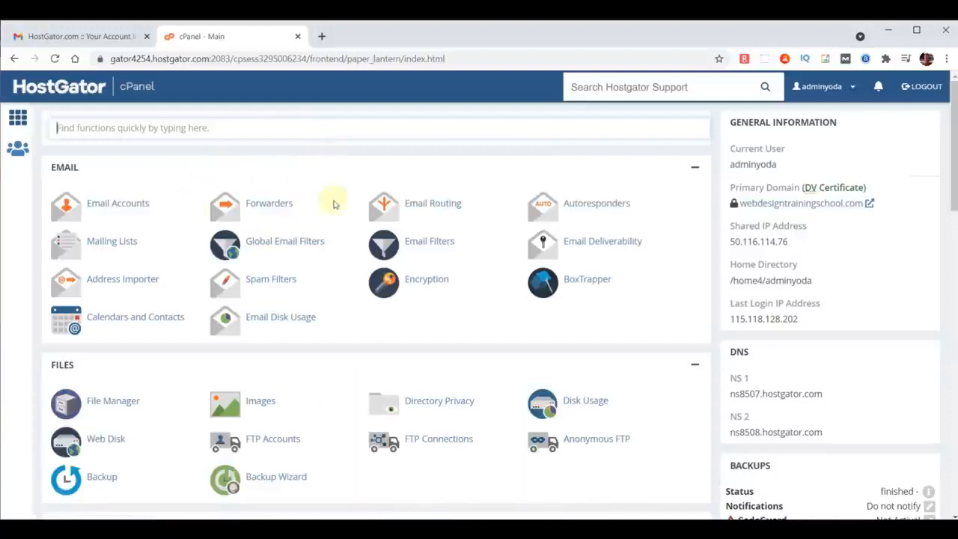
Find the Forwarders tool in cPanel by searching for "forward" and start a new email forwarder.
click(181, 128)
text(forward)
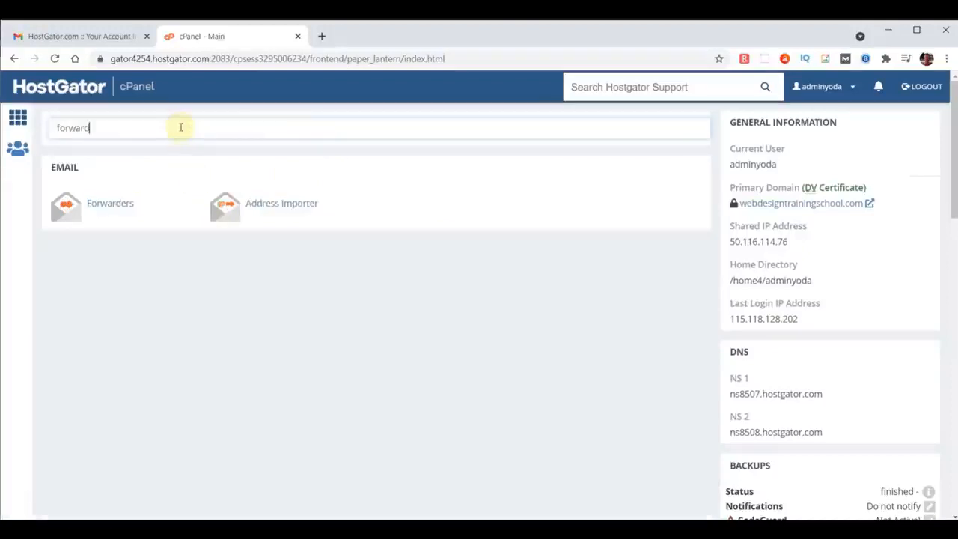
click(110, 205)
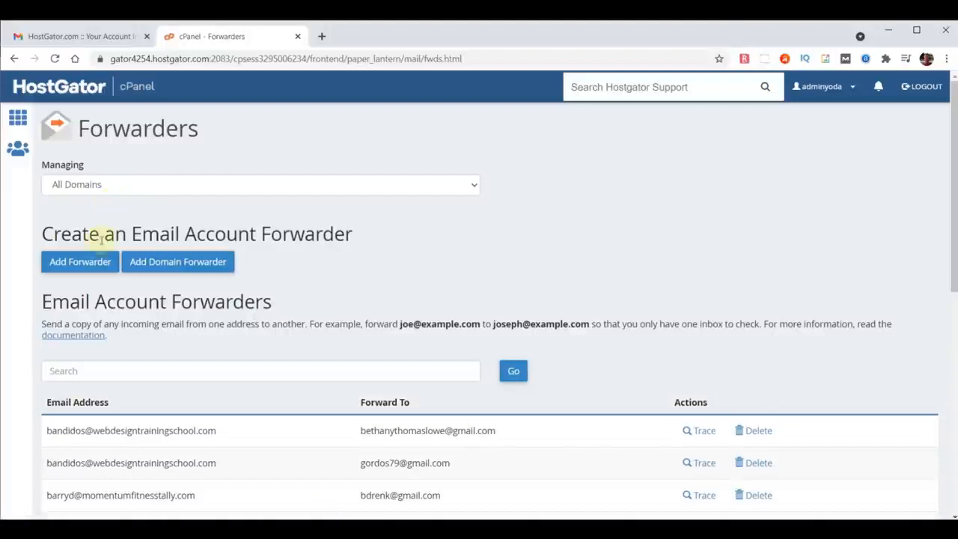
click(89, 266)
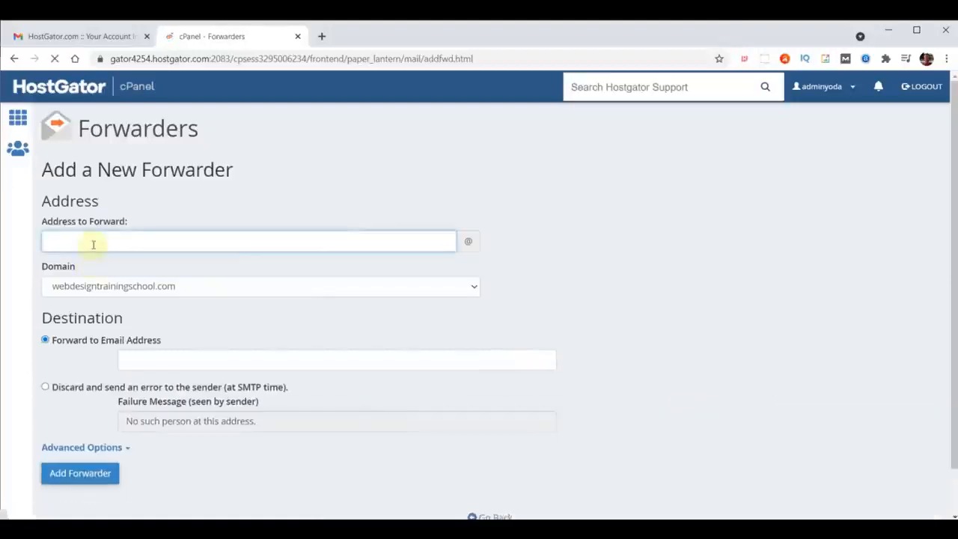
Add a forwarder on chooseyourdomainname.com, entering the address to forward and the destination e-mail address.
click(93, 244)
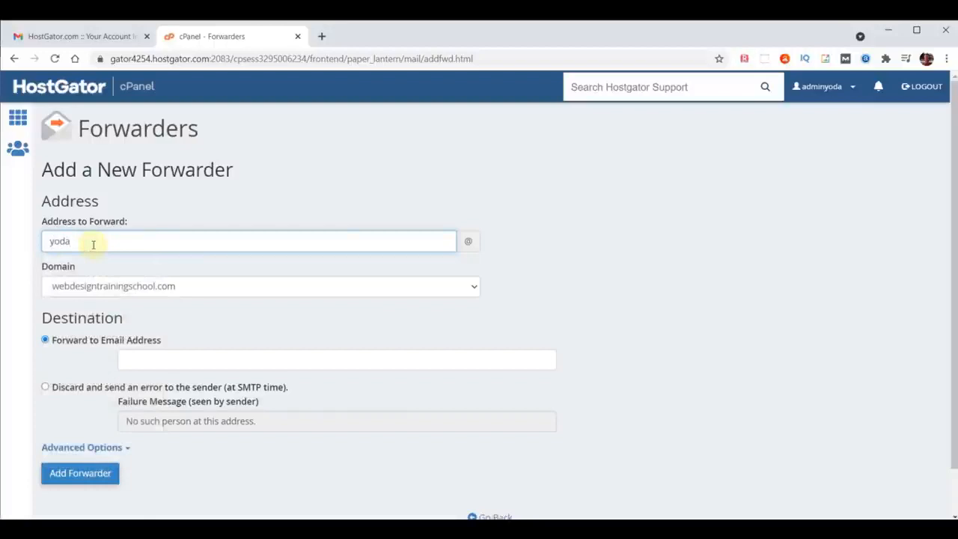
click(110, 288)
text(chooseyourdomainname)
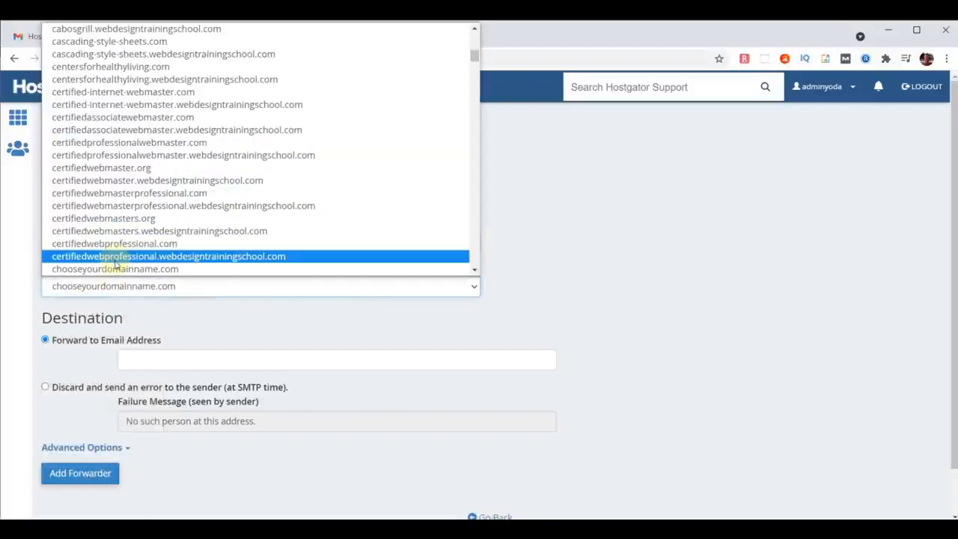
click(116, 269)
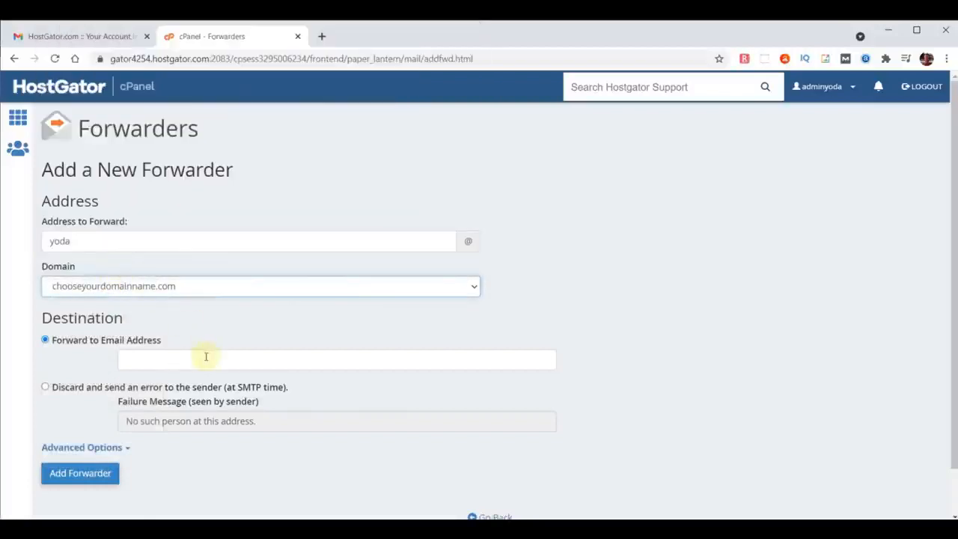
click(259, 359)
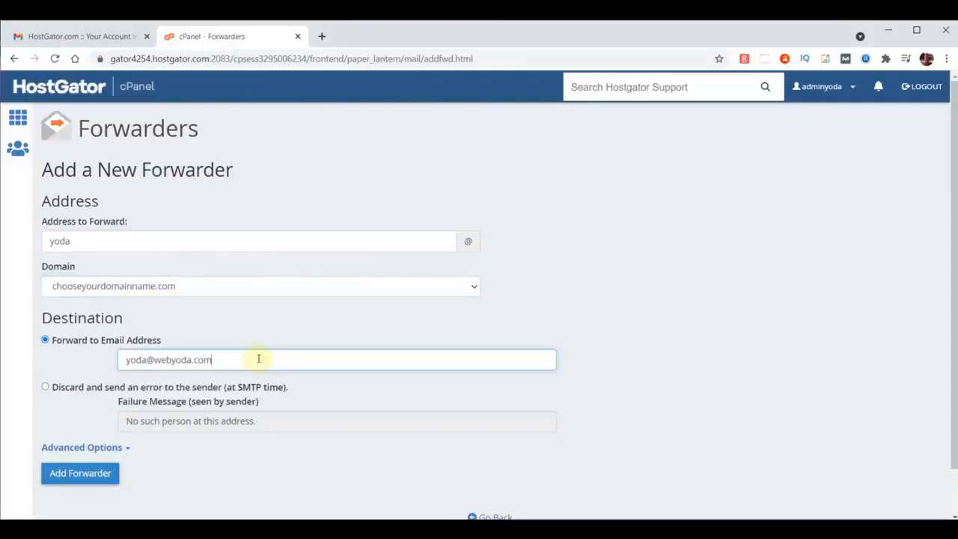
click(81, 477)
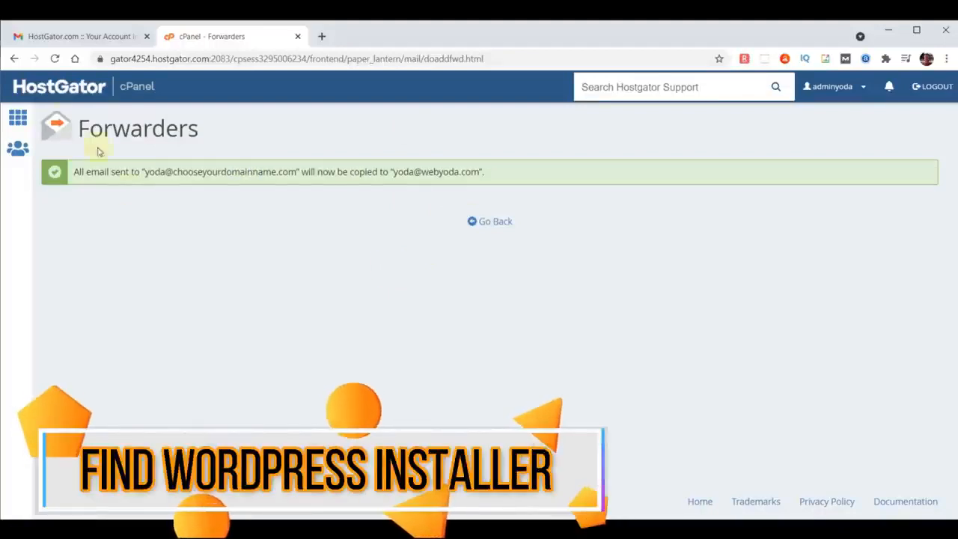
Return to the cPanel home page, search for "soft" and open the Softaculous Apps Installer.
click(47, 88)
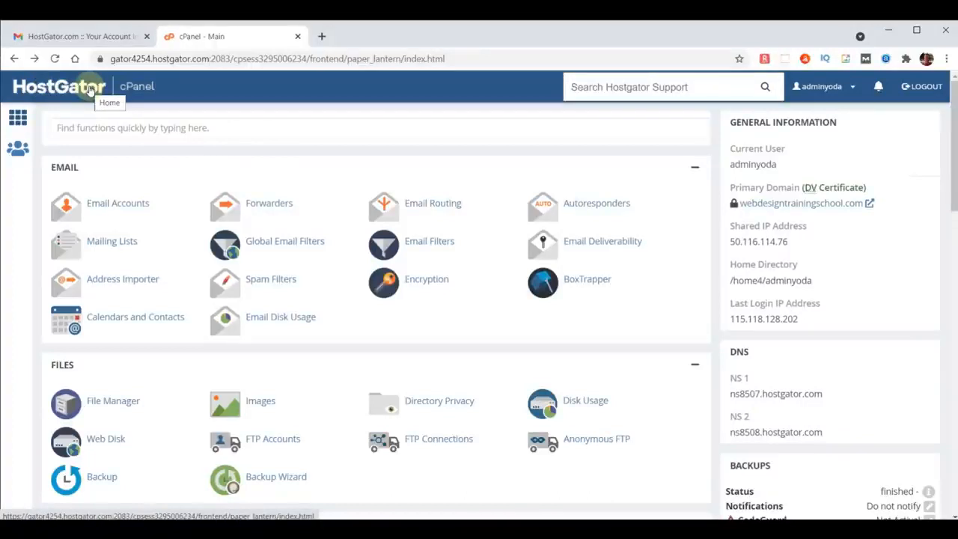
click(132, 133)
text(soft)
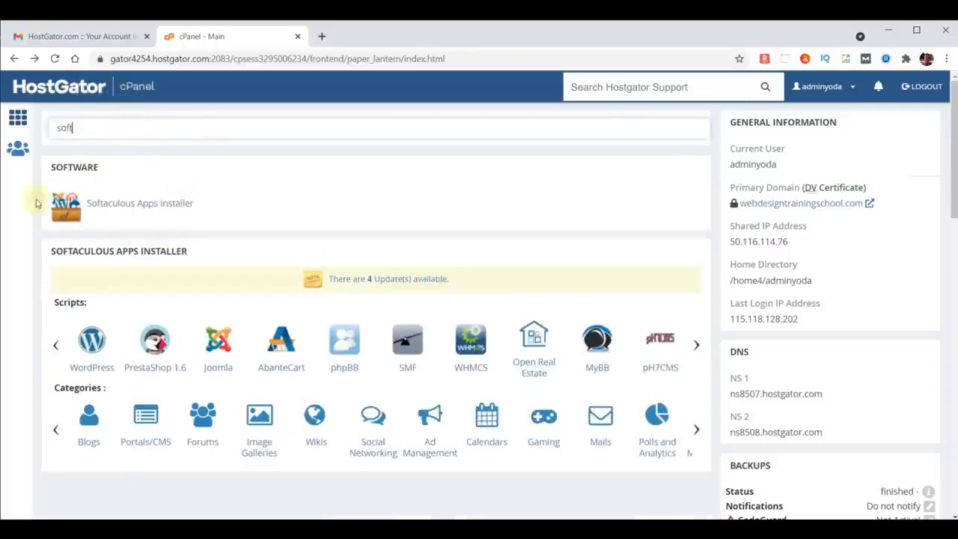
click(119, 203)
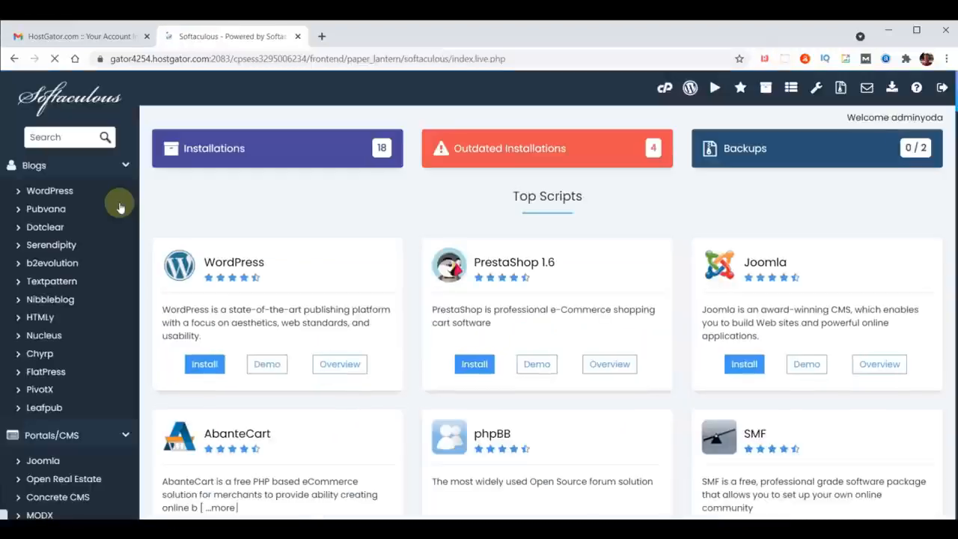
Search the Softaculous scripts for "wordpress" and open the WordPress overview page.
click(68, 137)
text(wordpress)
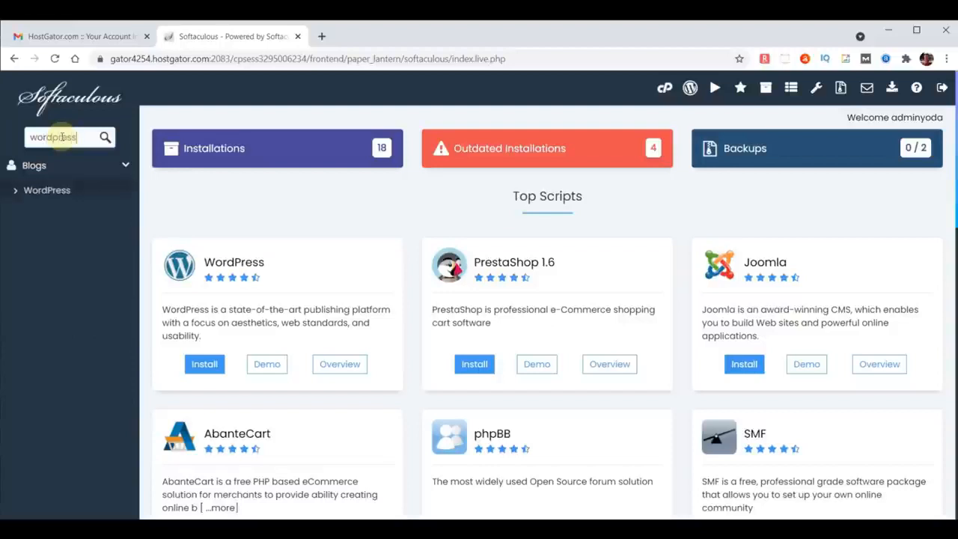
click(49, 193)
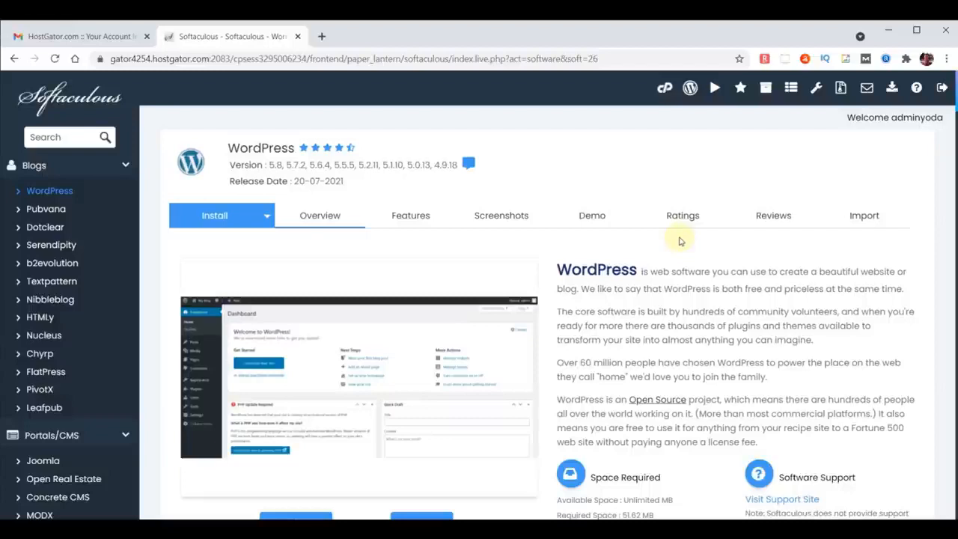
Try to install WordPress 5.8 on webdesigntrainingschool.com with the default settings.
scroll(677, 235, down, 3)
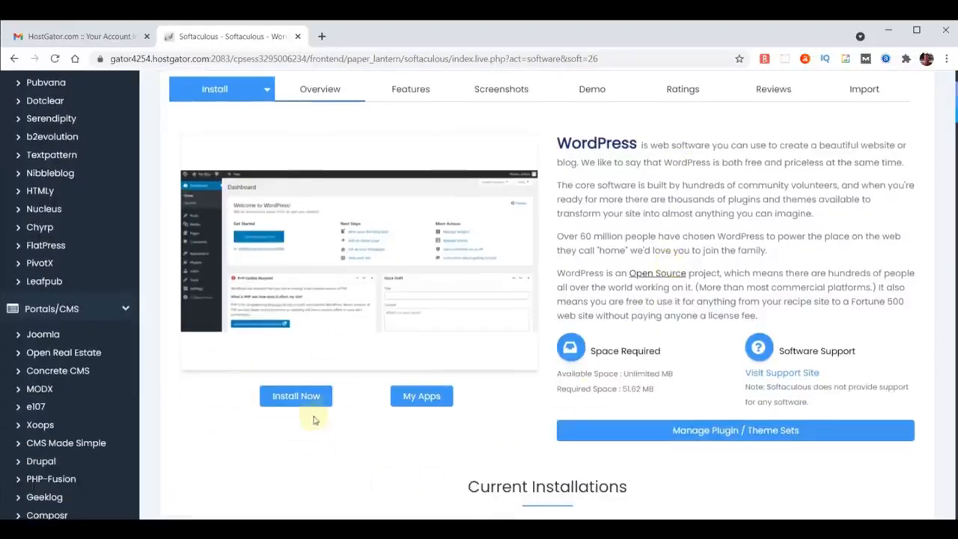
click(295, 404)
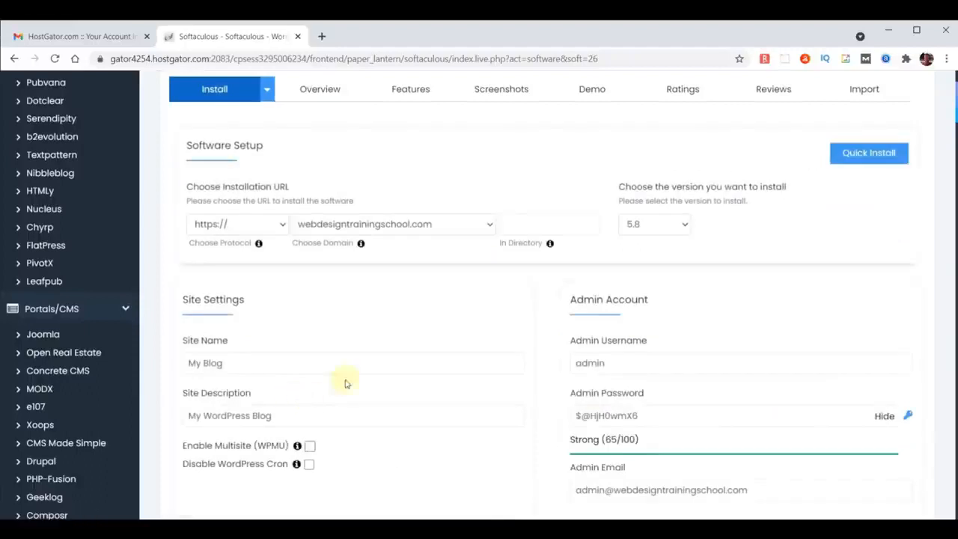
scroll(697, 255, down, 10)
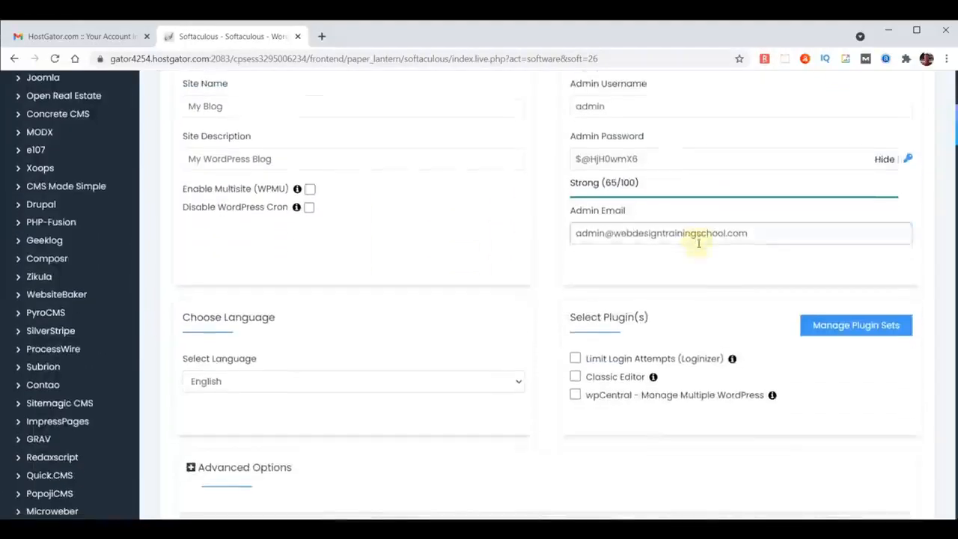
scroll(696, 242, down, 6)
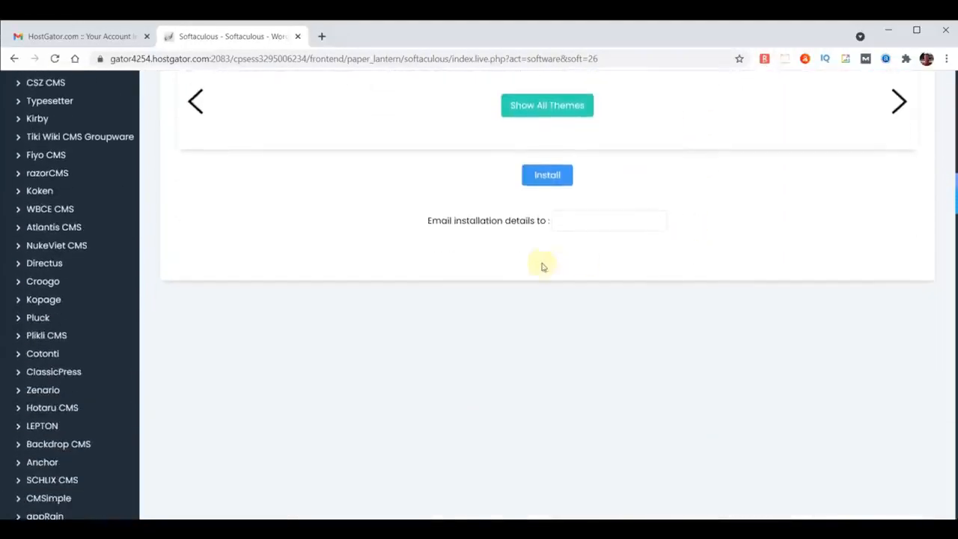
click(547, 175)
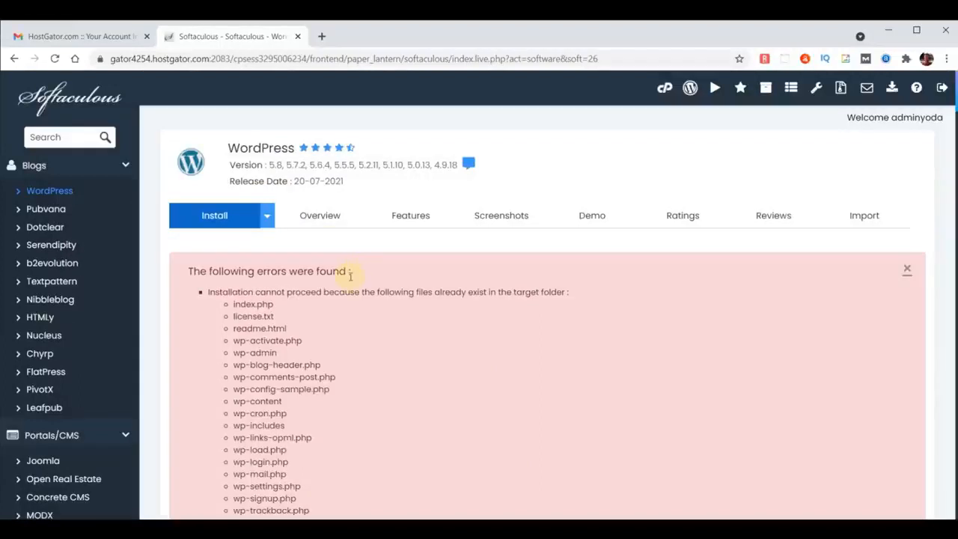
Remove the existing WordPress installation for chooseyourdomainname.com from the list of all Softaculous installations and confirm the removal.
click(50, 98)
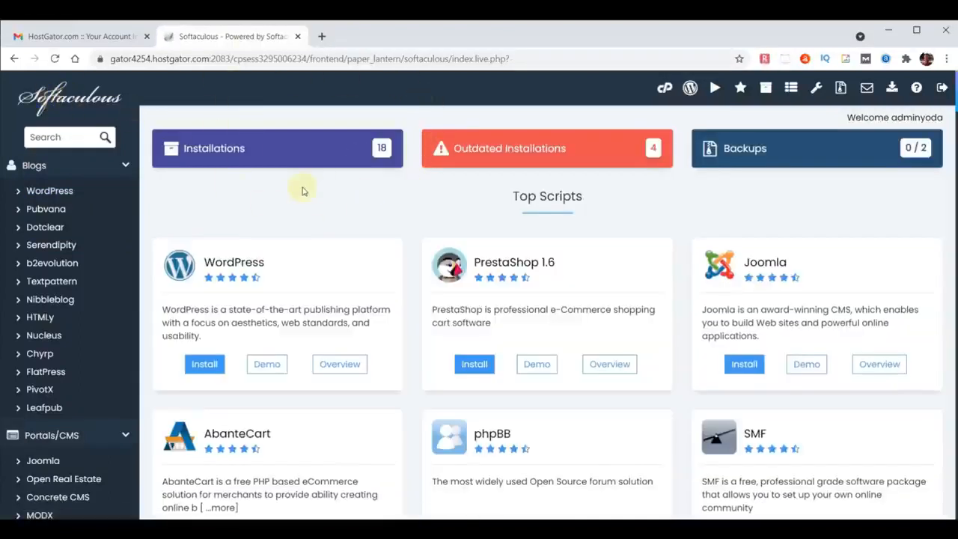
click(295, 149)
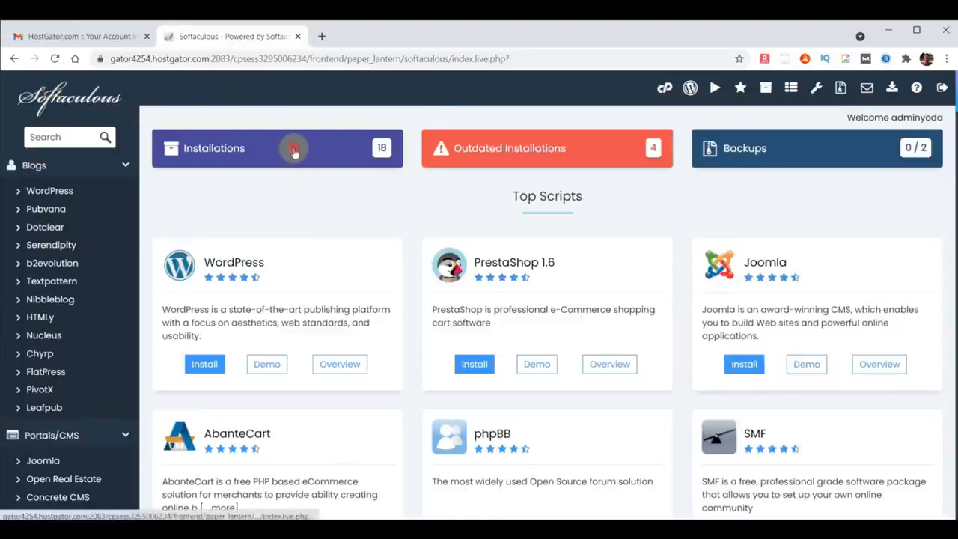
scroll(537, 244, down, 5)
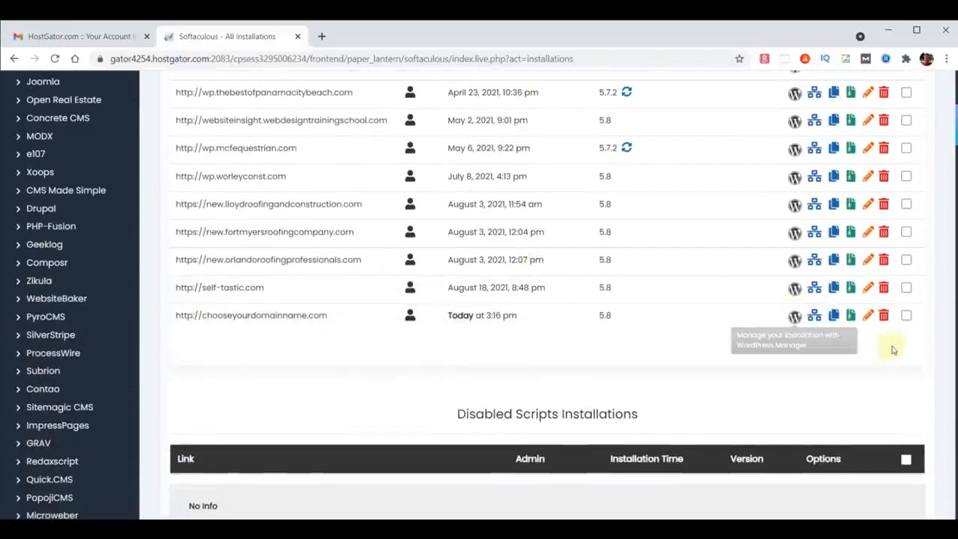
click(885, 317)
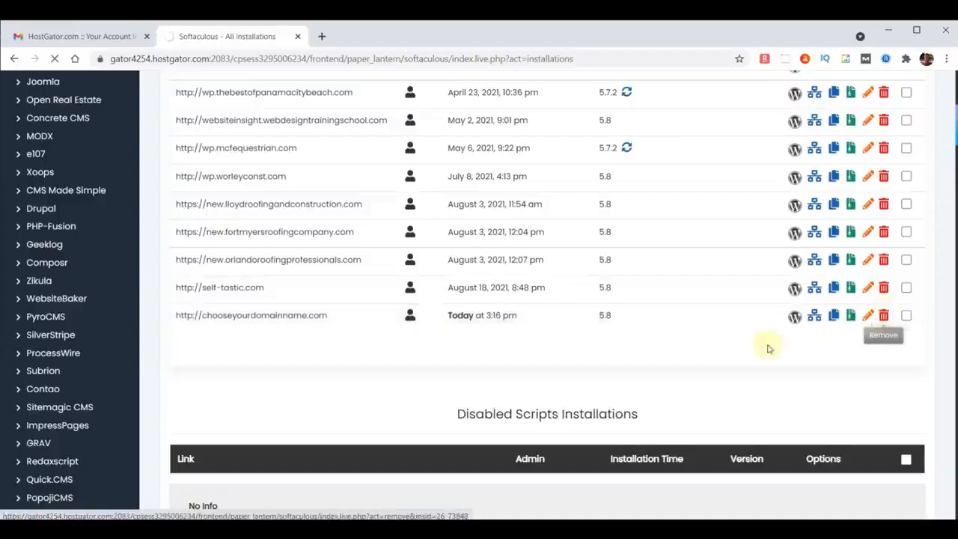
scroll(756, 345, down, 10)
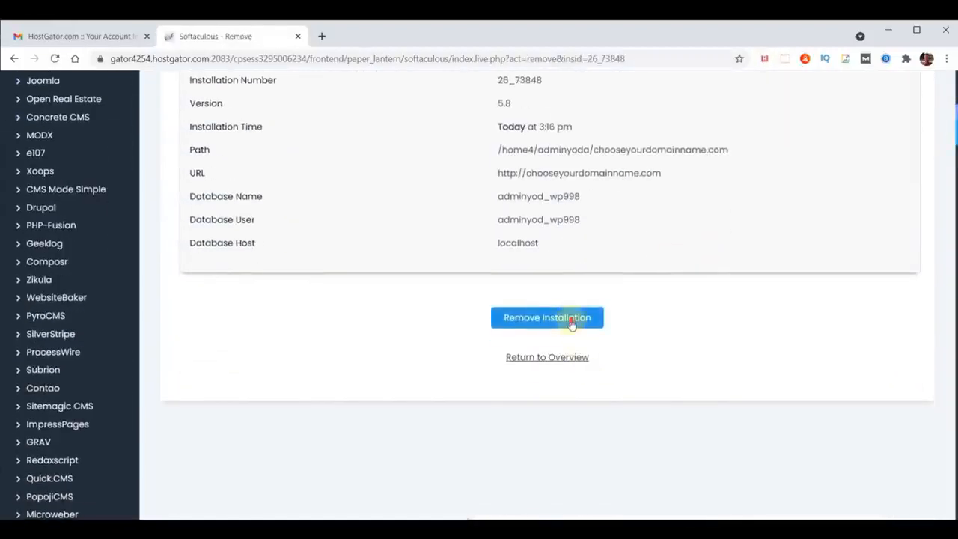
click(576, 319)
click(542, 142)
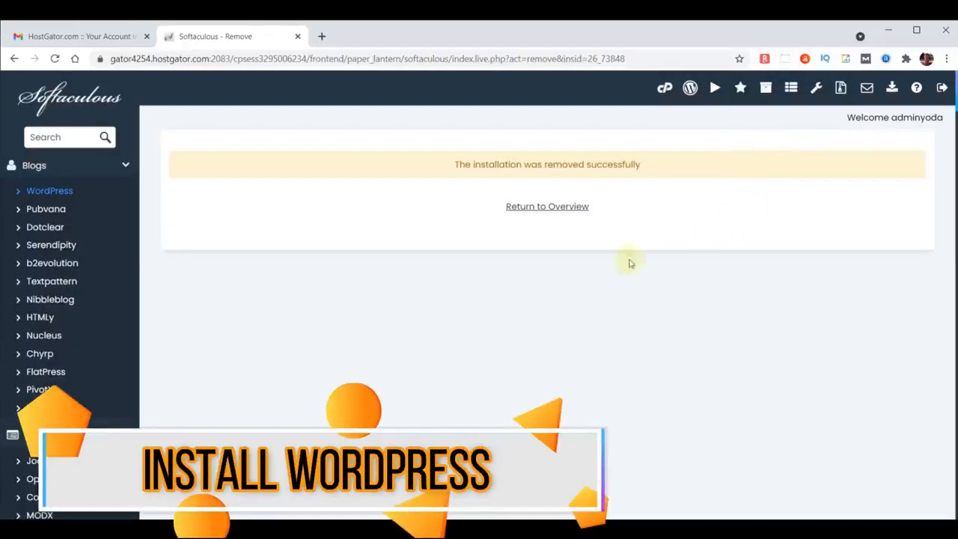
Return to the Softaculous home page and open the installation form for WordPress.
click(72, 101)
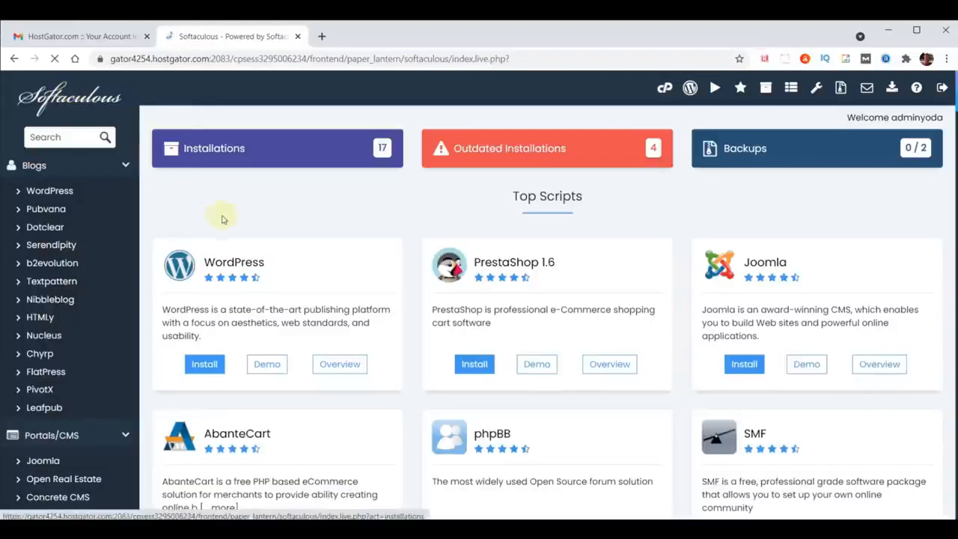
click(217, 264)
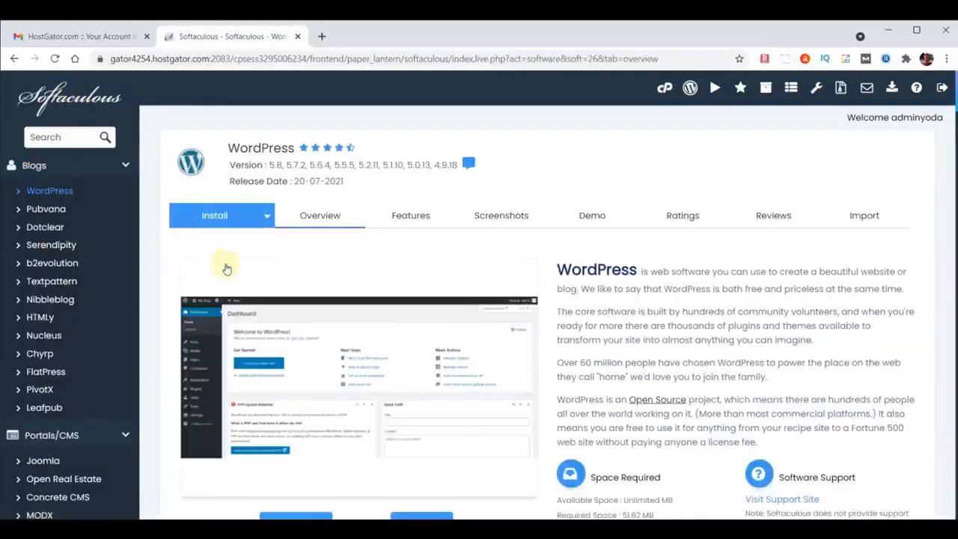
scroll(613, 258, down, 2)
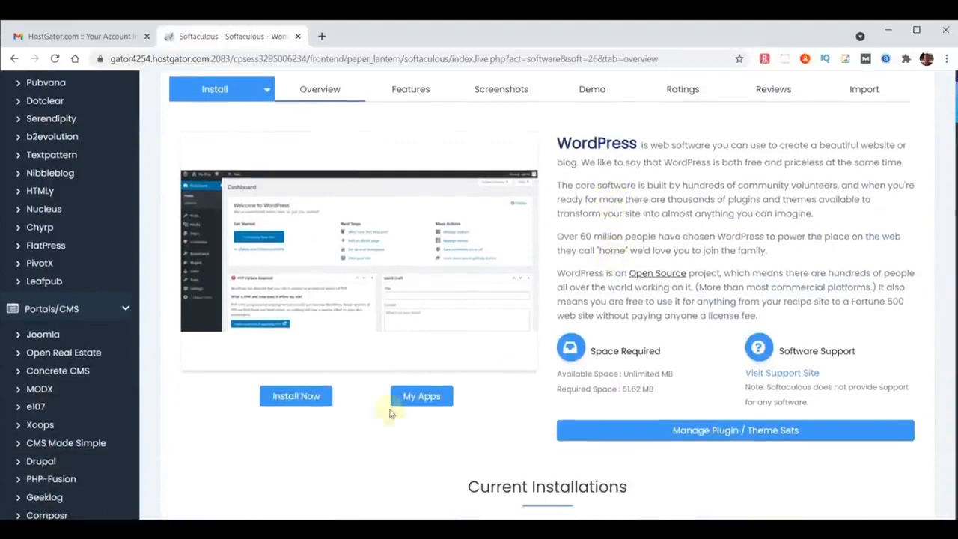
click(289, 396)
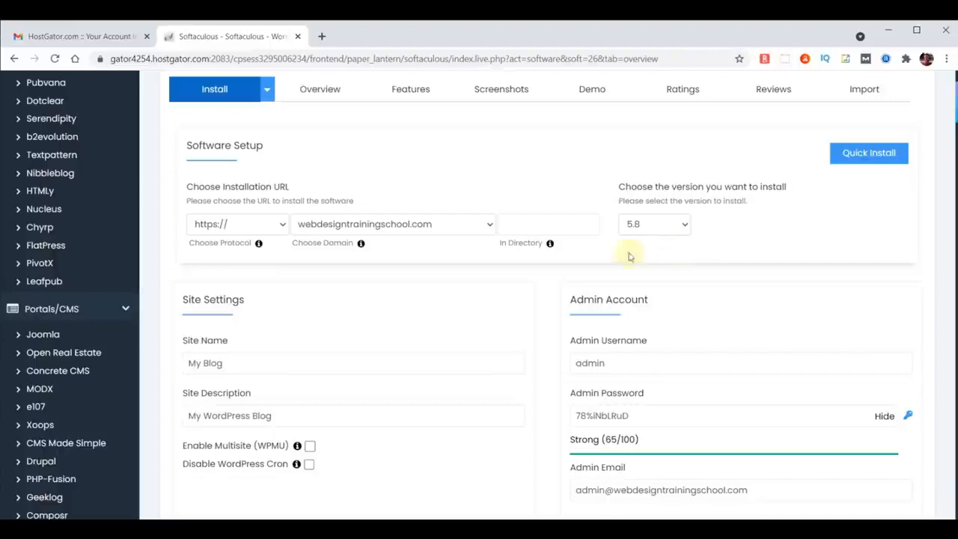
click(417, 229)
text(chooseyourdomainname)
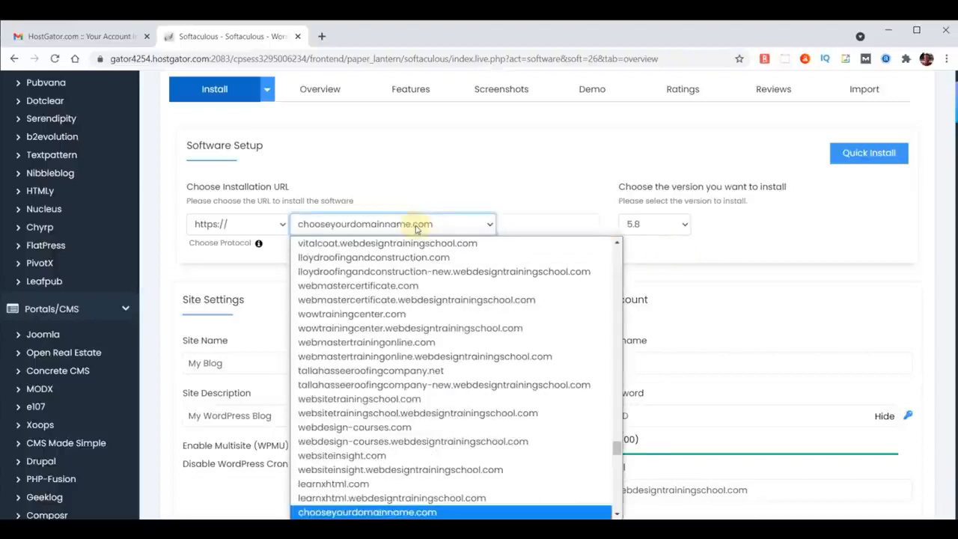
click(364, 511)
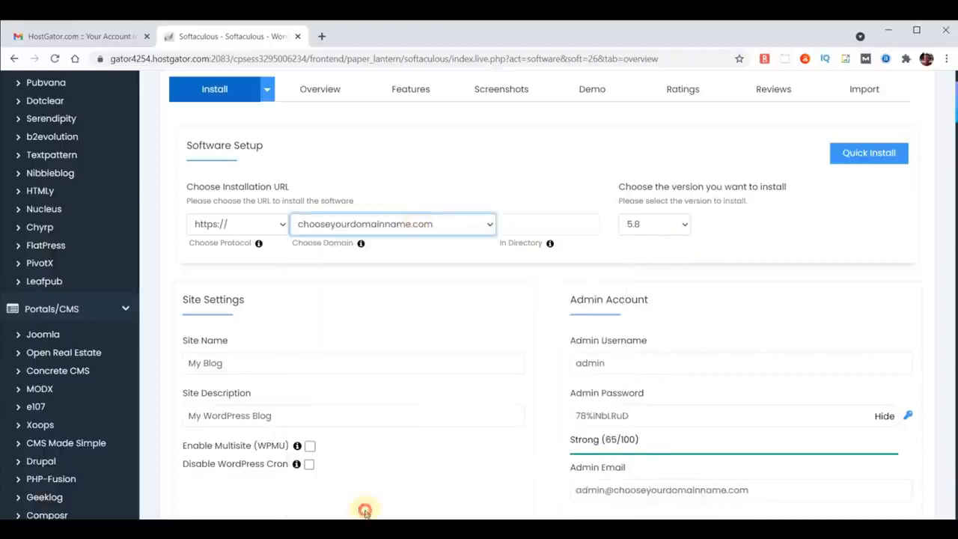
click(229, 230)
click(224, 243)
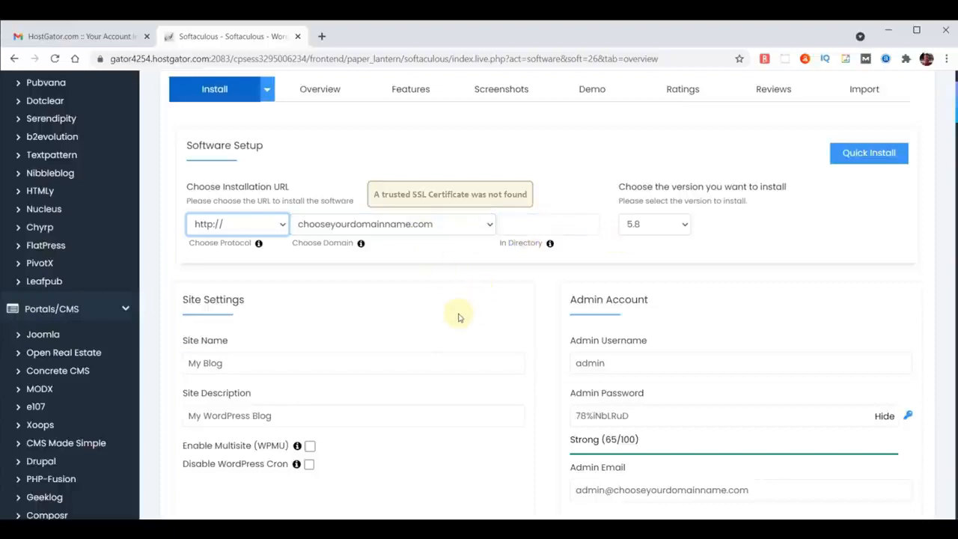
Set the site name to "WebYoda" and the site description to "Free Online Courses".
scroll(458, 316, down, 1)
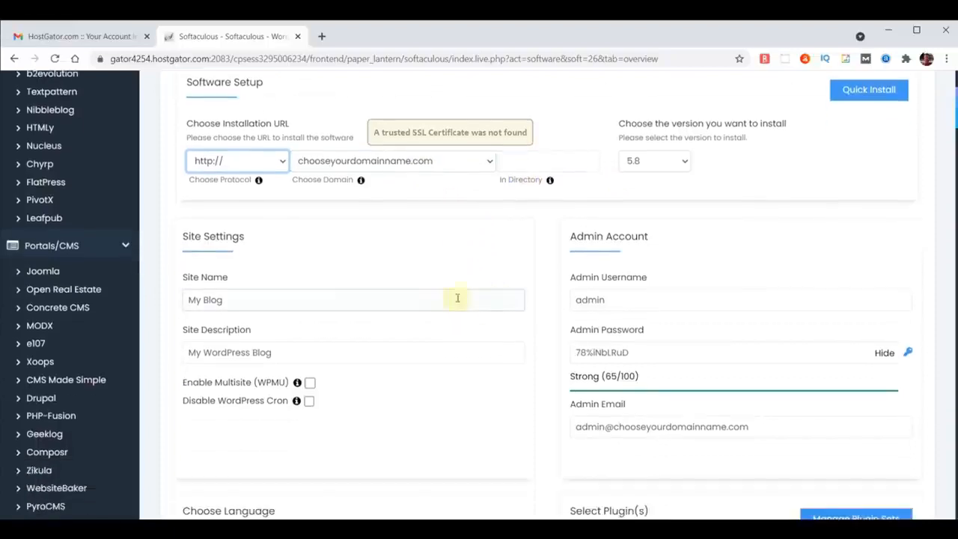
drag(278, 301, 126, 302)
text(WebYoda)
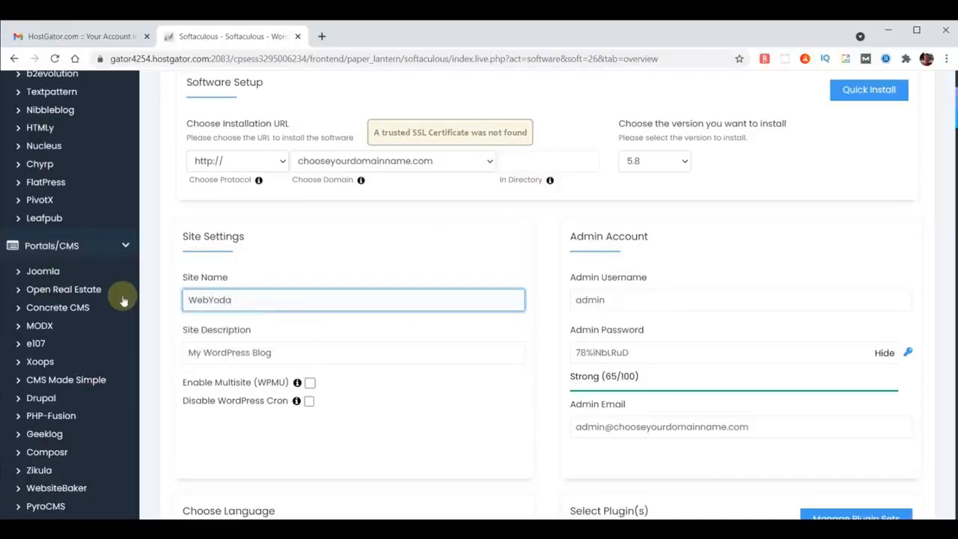
drag(281, 353, 153, 348)
text(Free)
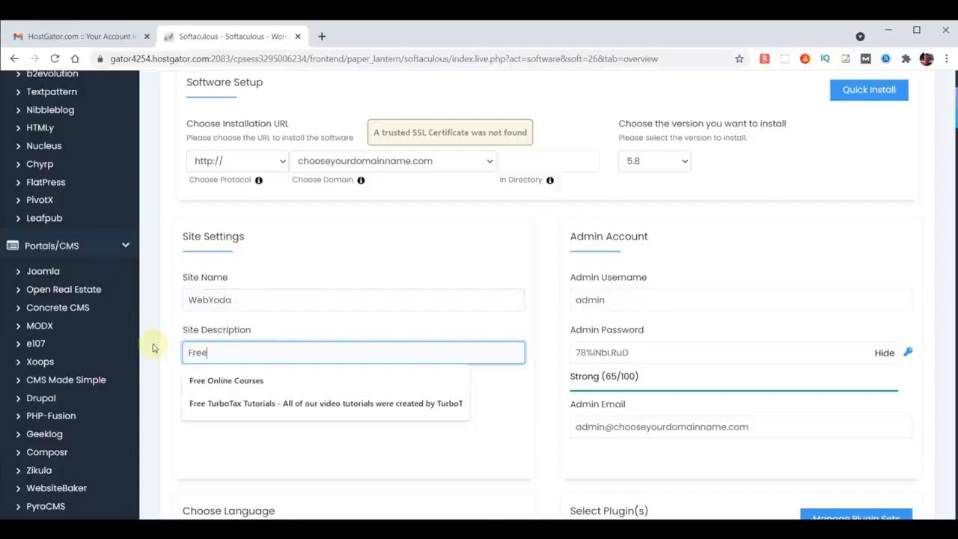
text( Online)
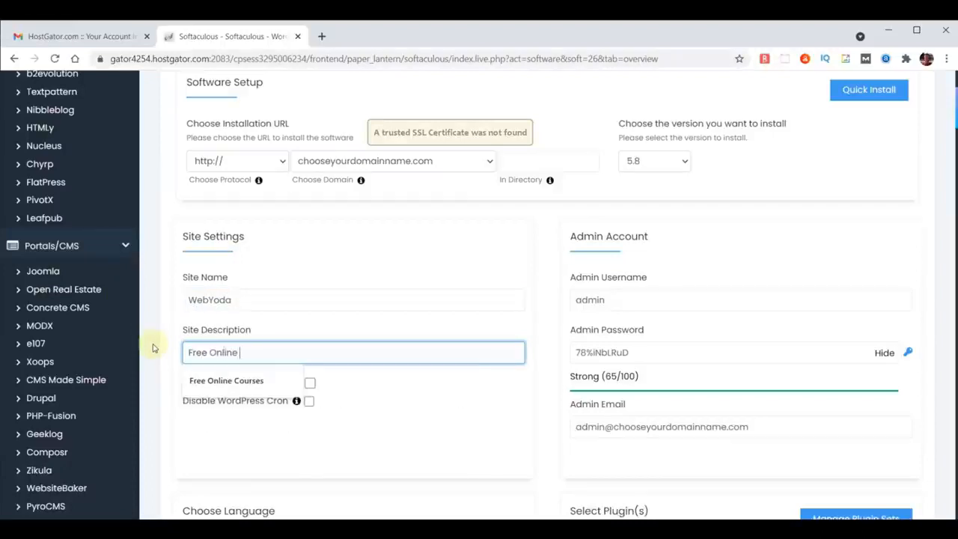
text( Courses)
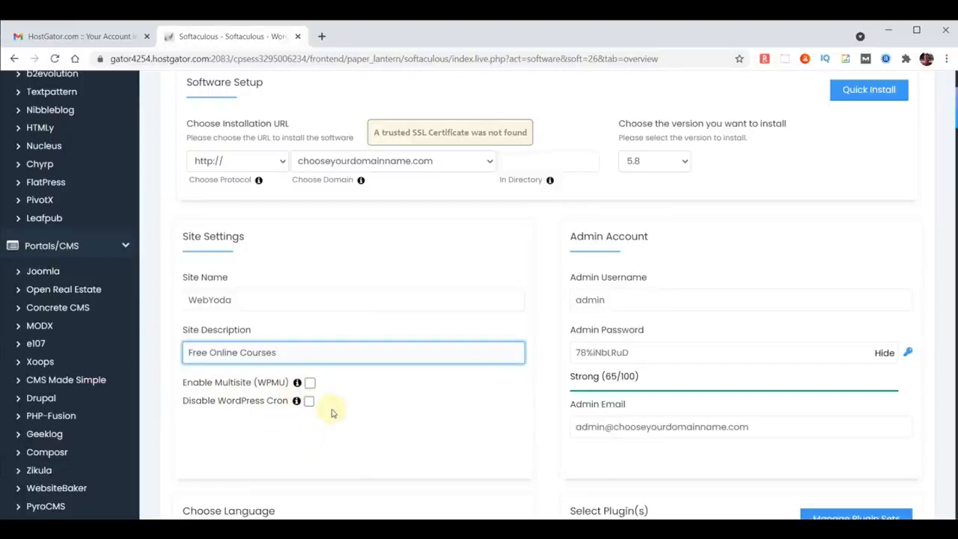
Set the admin username to yodauser, mask the admin password and replace it with a chosen password.
double_click(620, 301)
text(y)
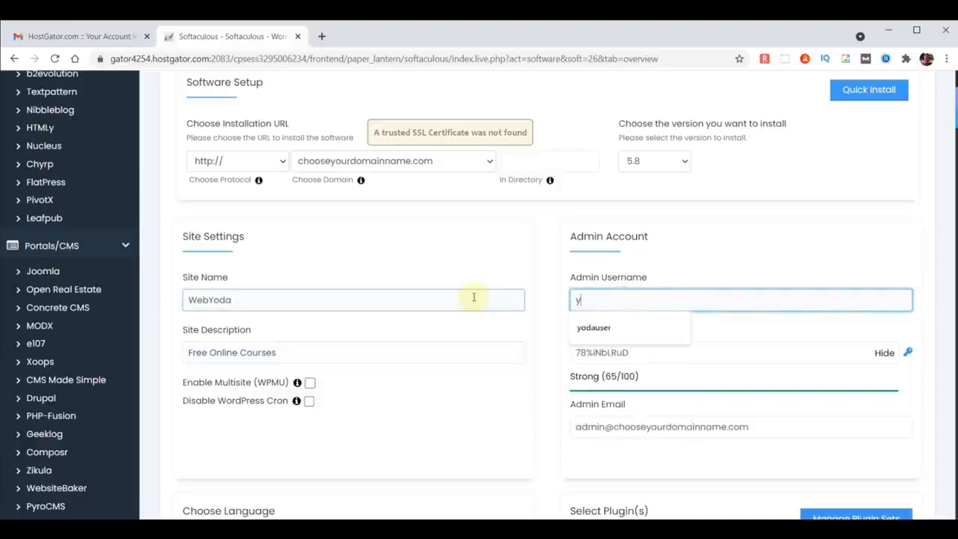
text(odauser)
click(641, 326)
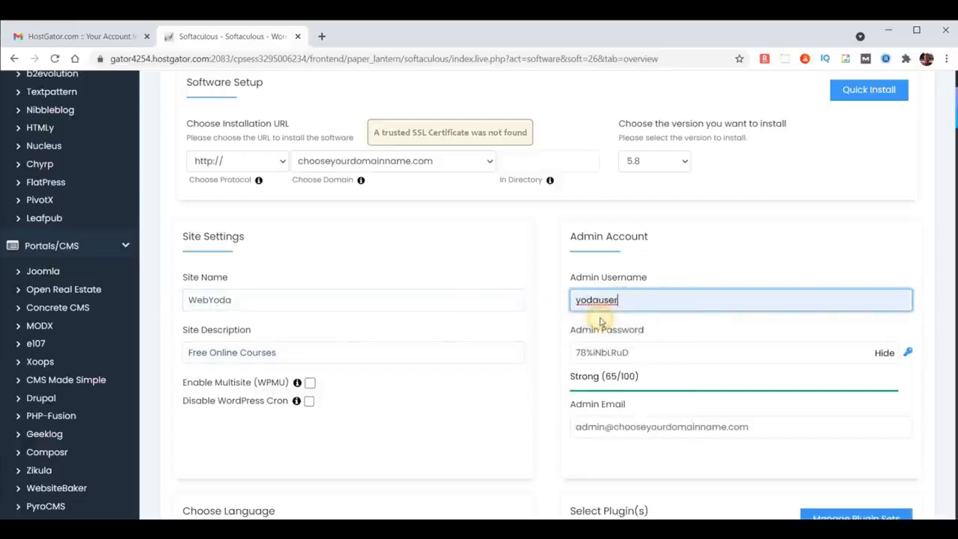
click(885, 353)
double_click(725, 348)
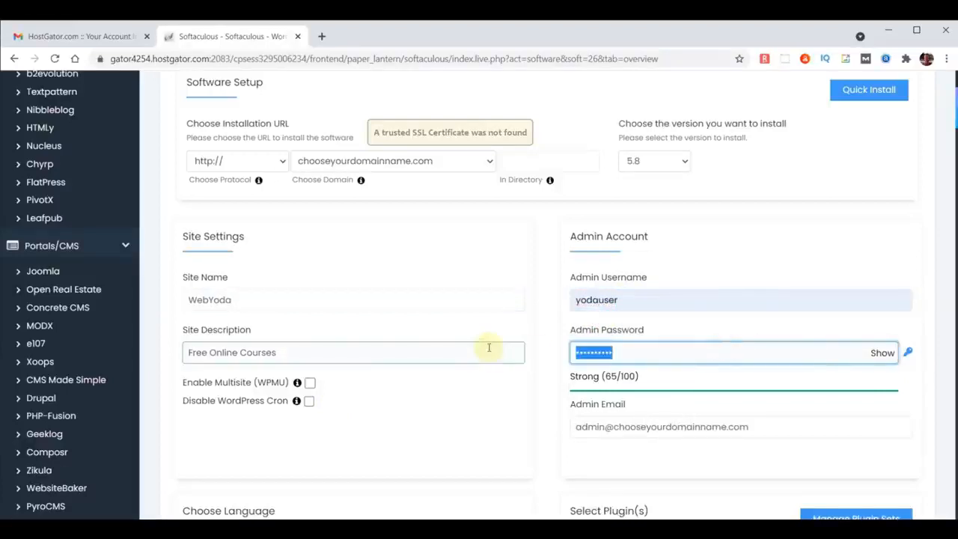
text(•••••••••••)
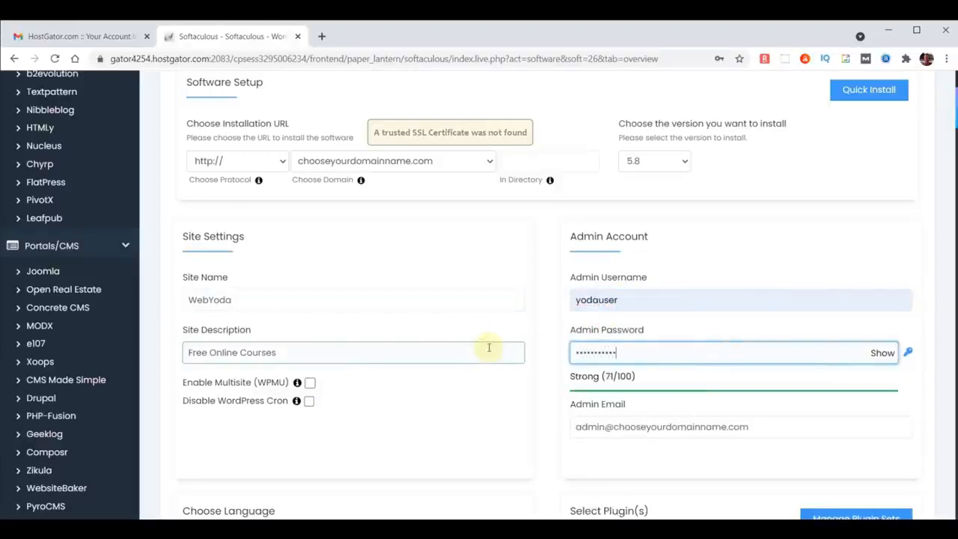
Replace the default admin email with the site owner's email address.
triple_click(775, 429)
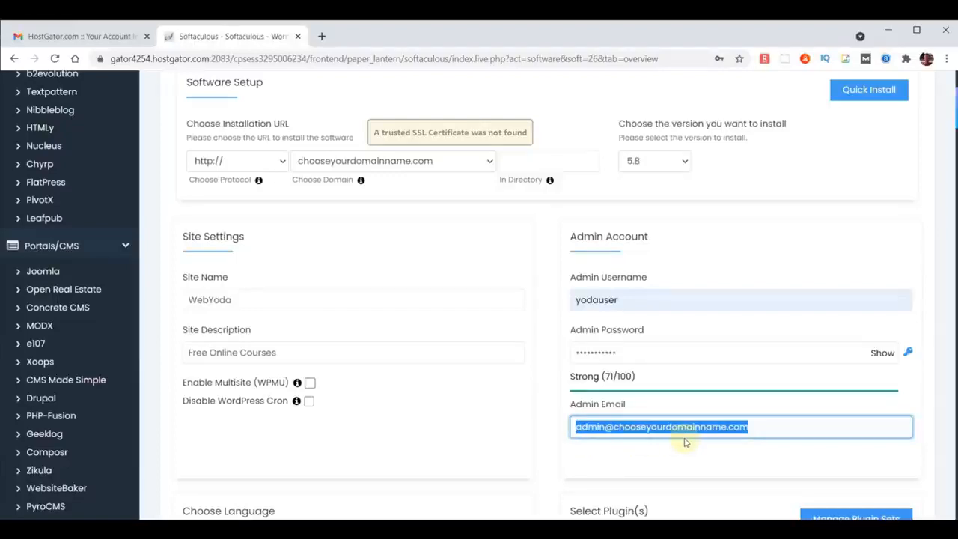
click(665, 455)
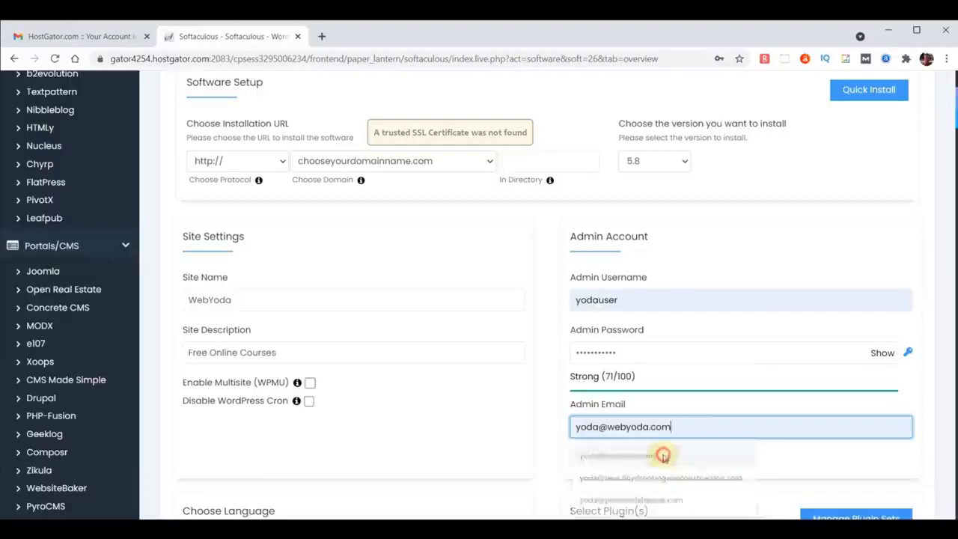
drag(689, 426, 538, 428)
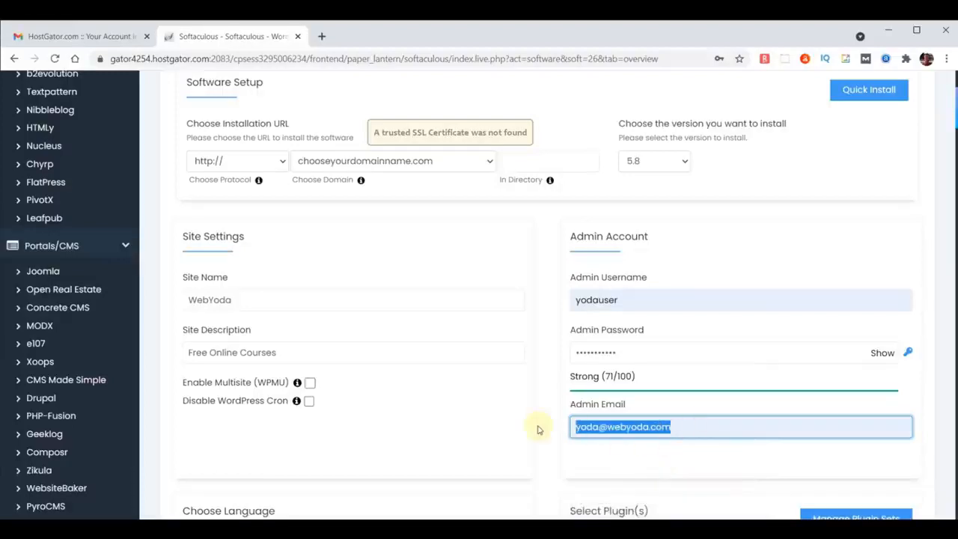
click(537, 429)
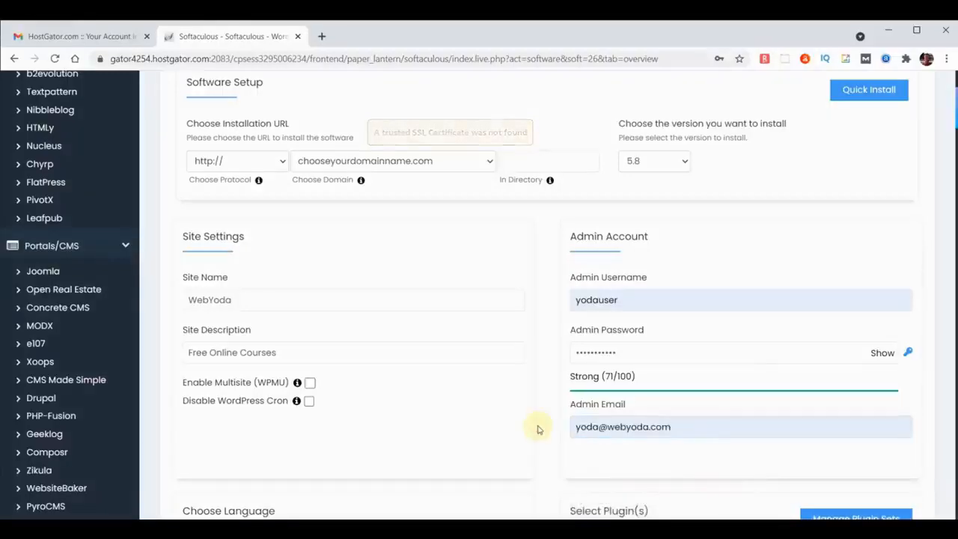
Enter the owner's email address as recipient of the installation details and install WordPress with the default language, plugins and theme.
scroll(539, 425, down, 3)
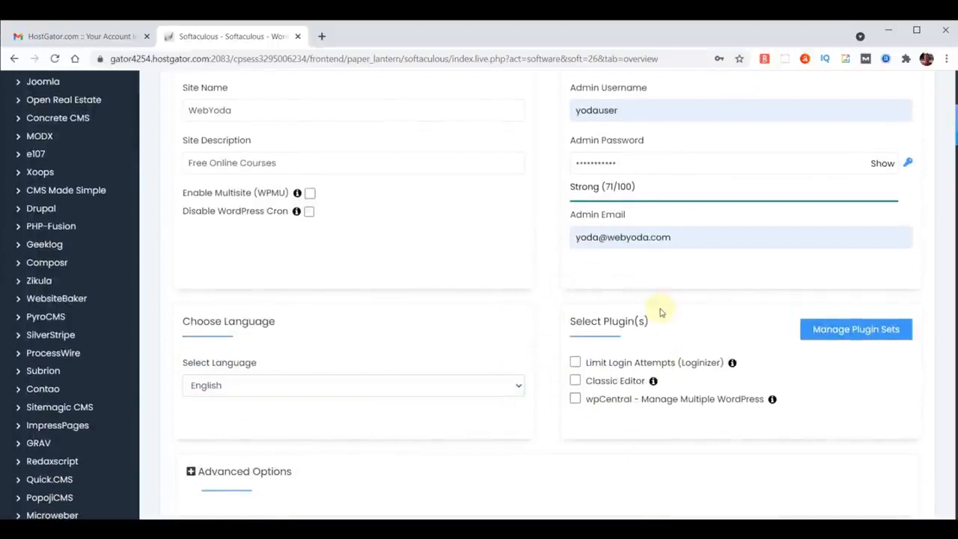
scroll(661, 312, down, 3)
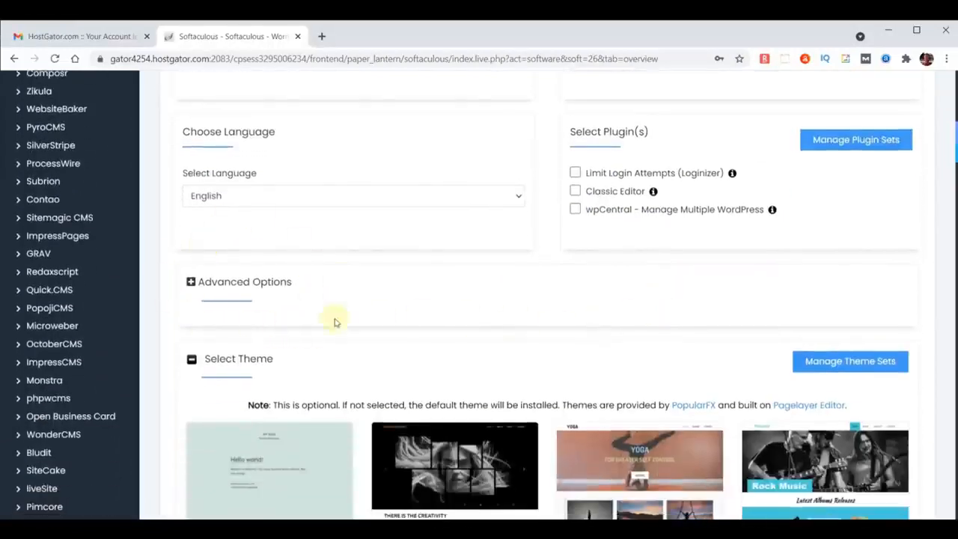
scroll(557, 362, down, 5)
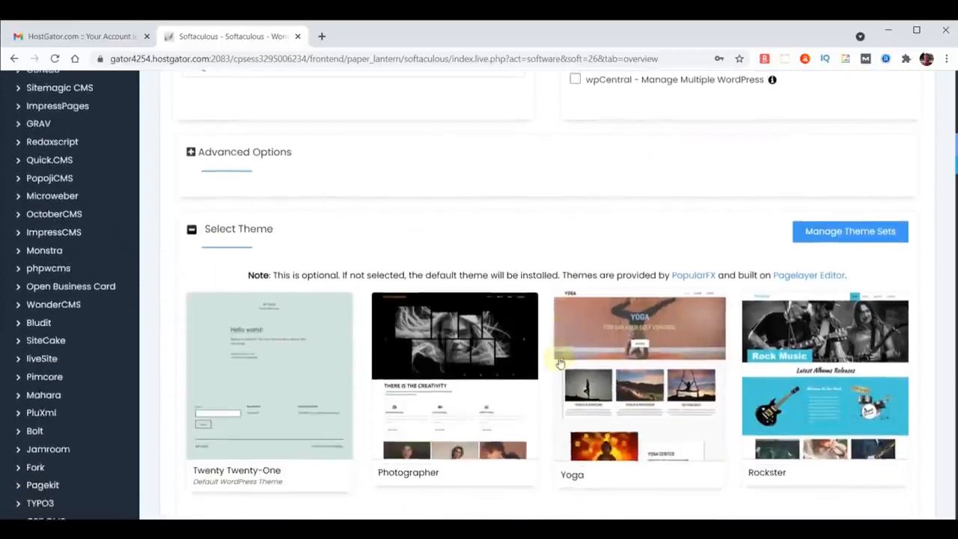
click(563, 411)
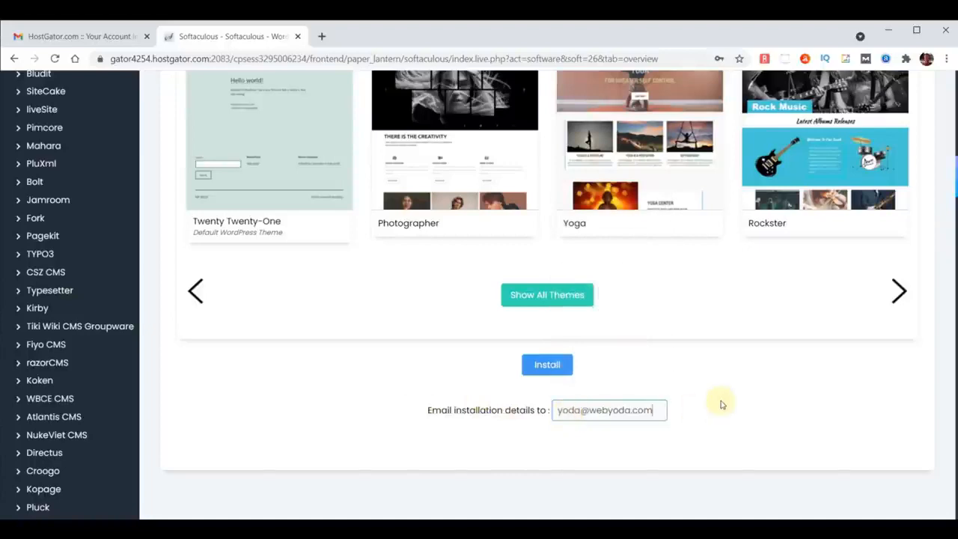
click(547, 365)
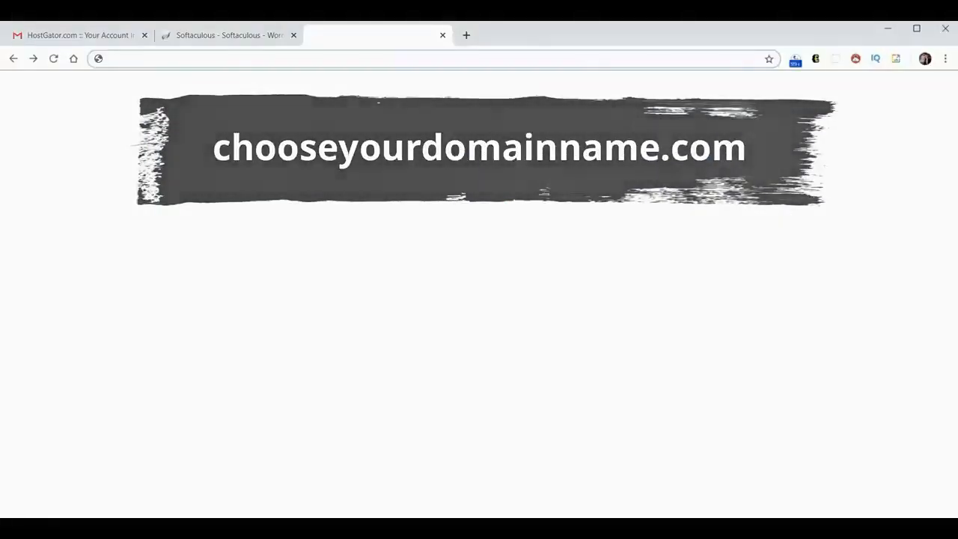
Open chooseyourdomainname.com in a new browser tab to view the installed WordPress site.
text(chooseyourdomainname.com)
key(Return)
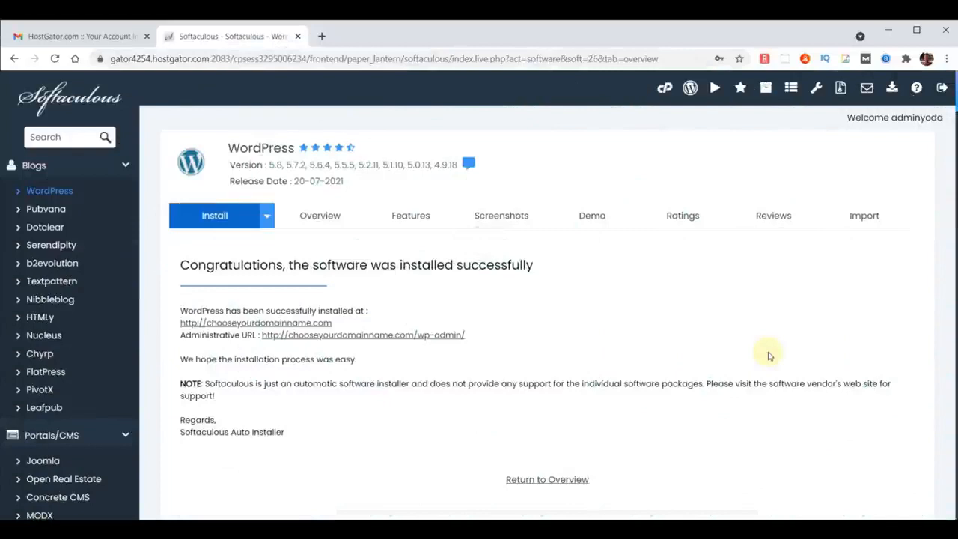
click(322, 36)
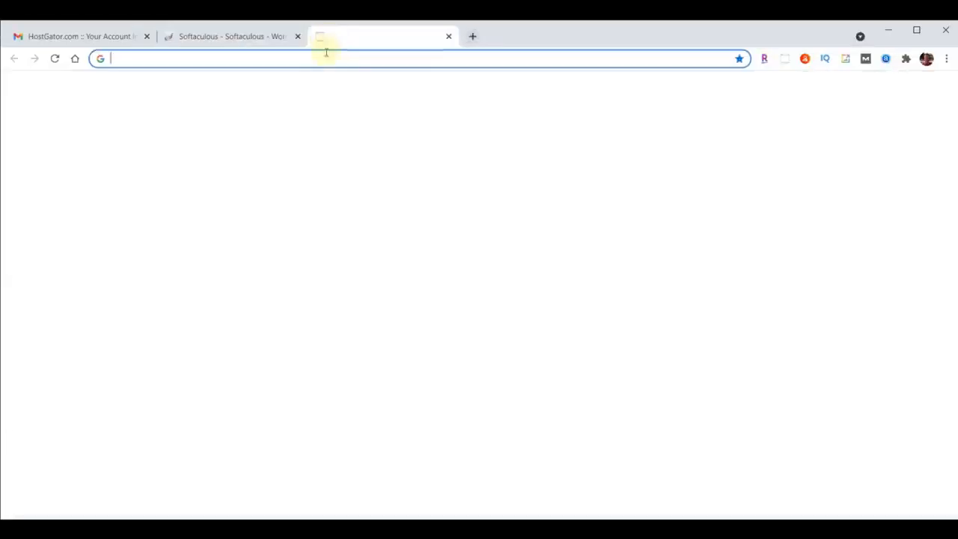
click(326, 58)
text(chooseyourdomainname.com)
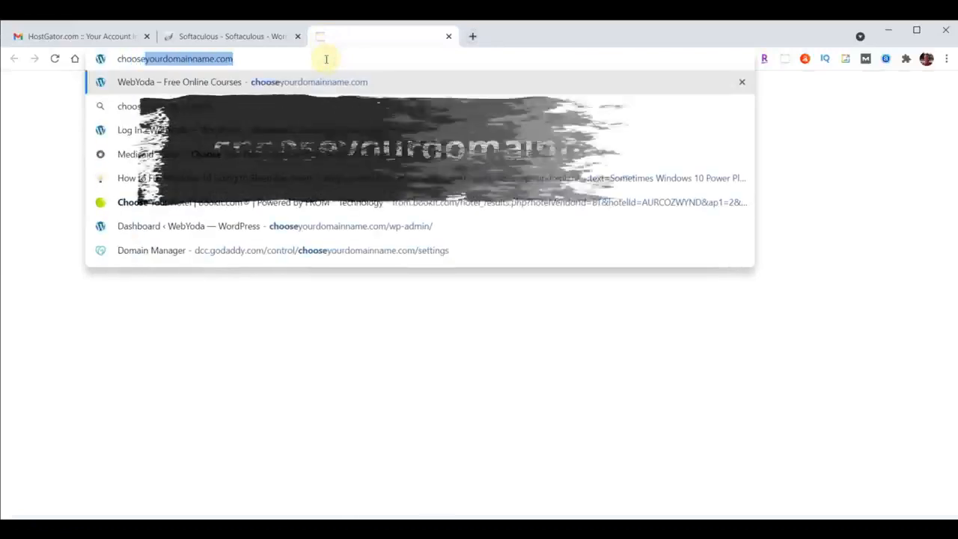
key(Return)
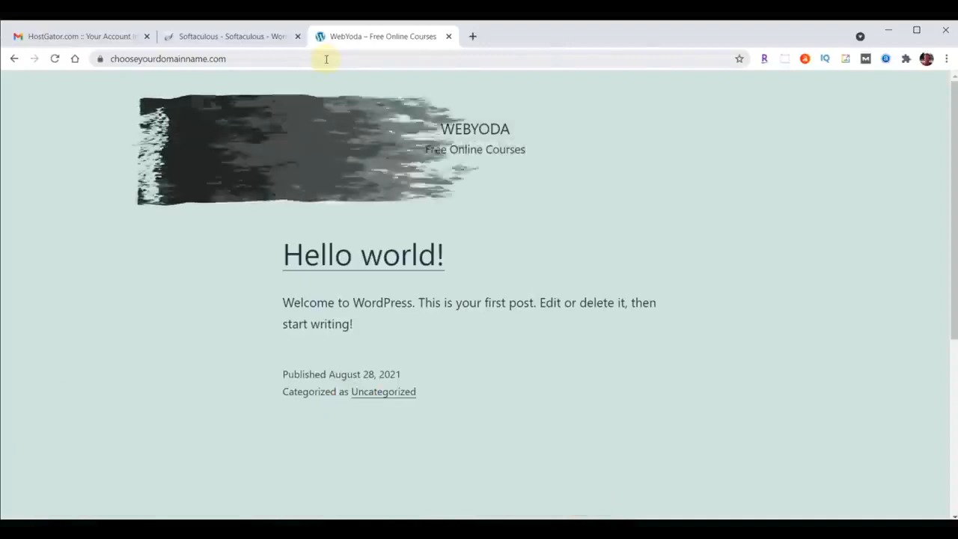
Open the site's WordPress login page at chooseyourdomainname.com/wp-admin.
click(317, 59)
click(317, 58)
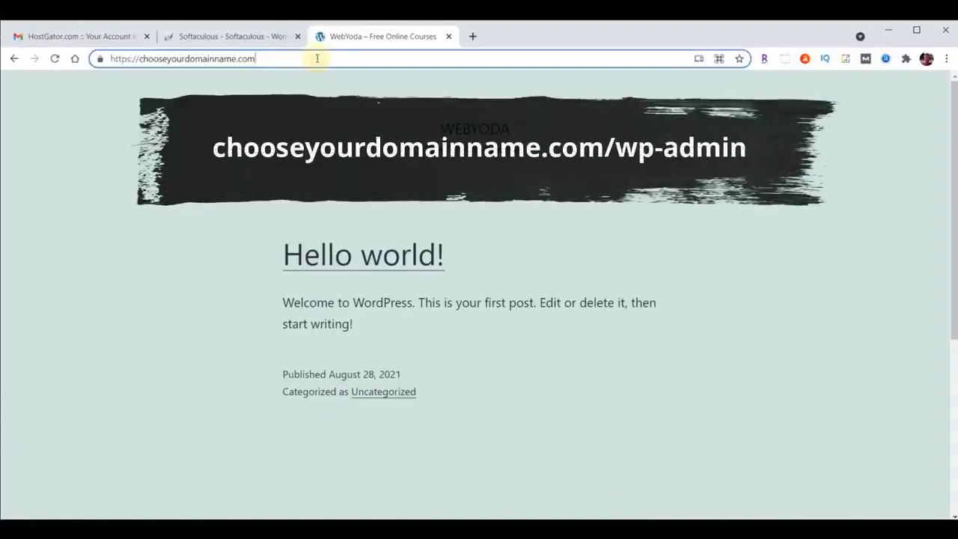
text(/wp-admi)
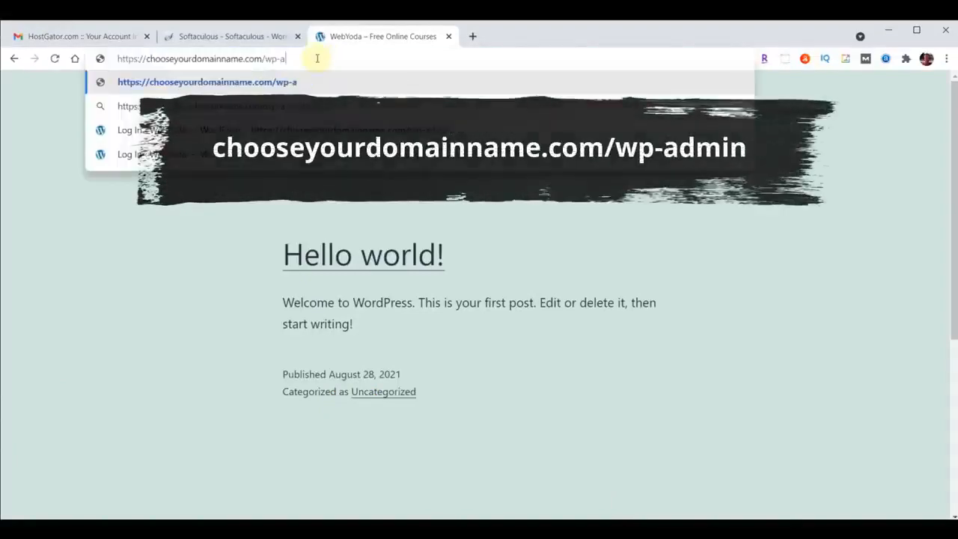
text(n)
key(Return)
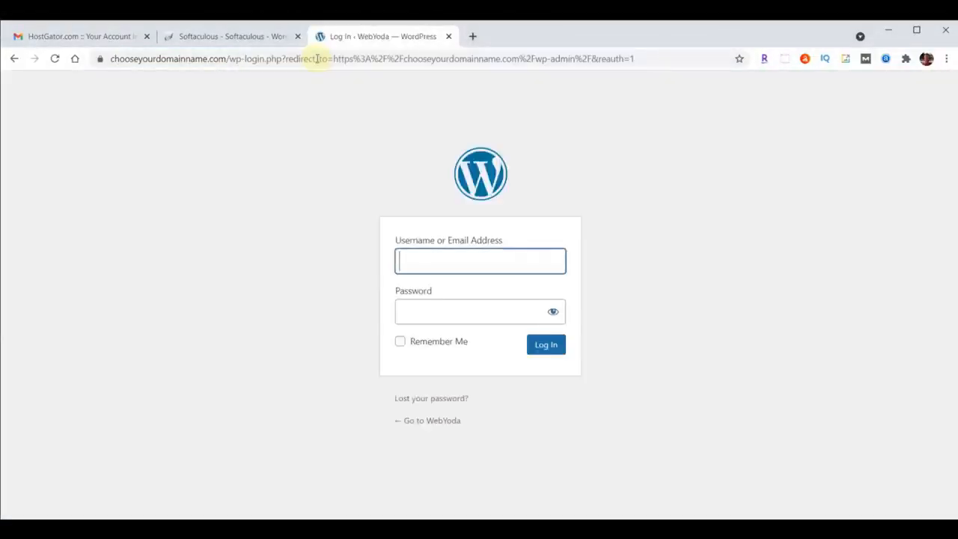
Log in to the WebYoda WordPress site as yodauser with the account password.
click(436, 264)
text(yodauser)
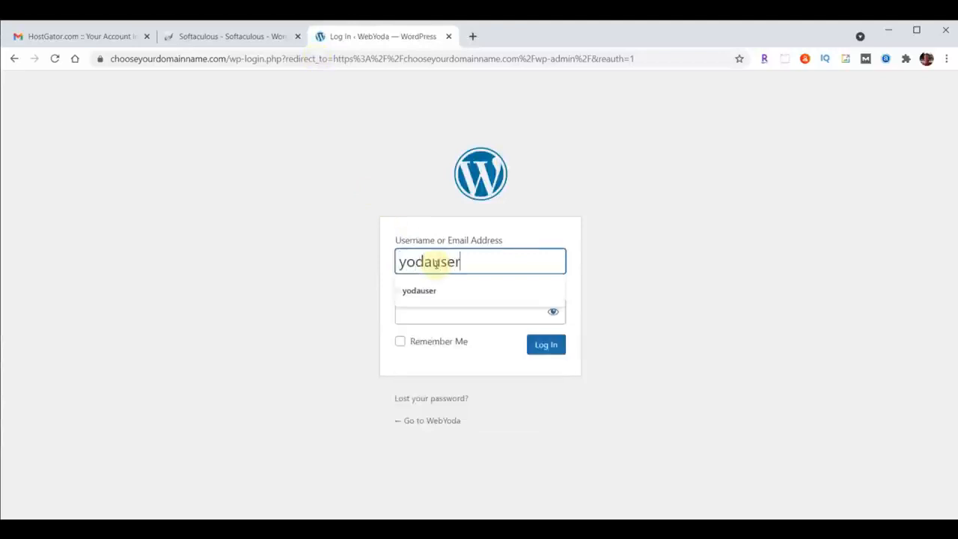
click(417, 311)
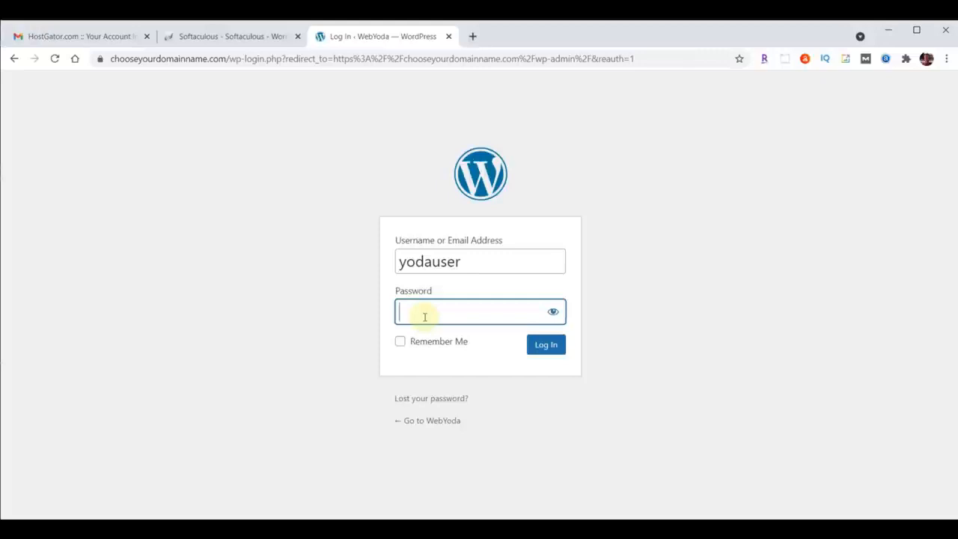
key(ctrl+v)
click(548, 347)
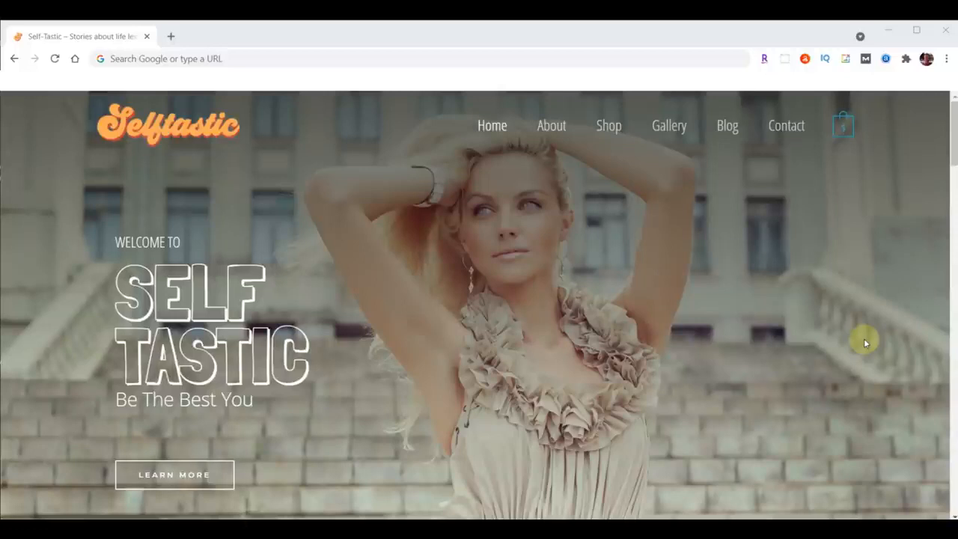
Open sample.self-tastic.com/wp-admin and log in to the Selftastic WordPress dashboard as yodauser with the account password.
click(247, 60)
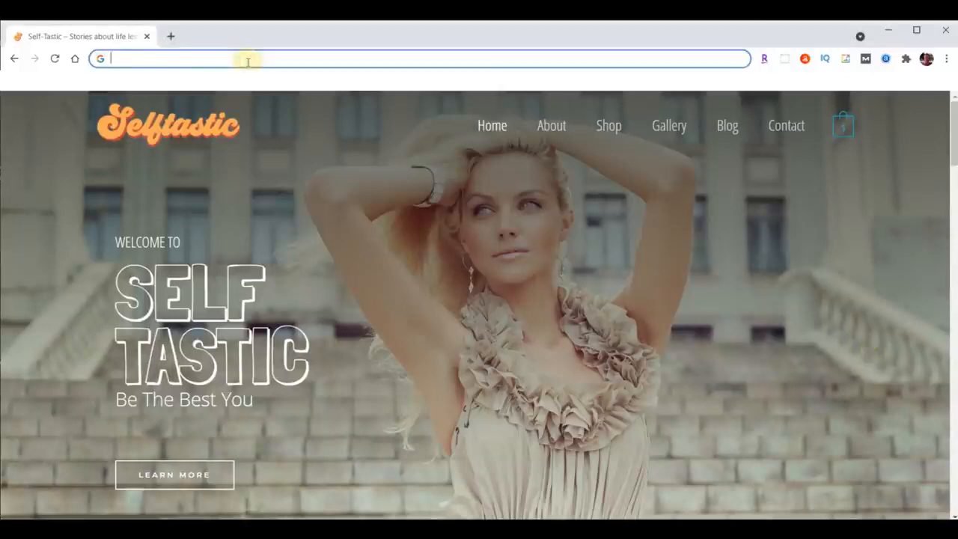
key(ctrl+v)
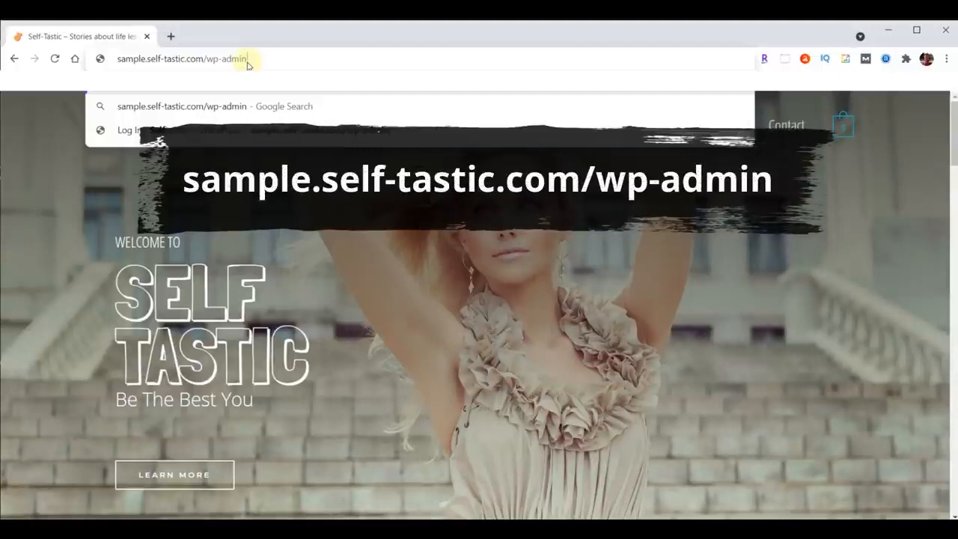
key(Return)
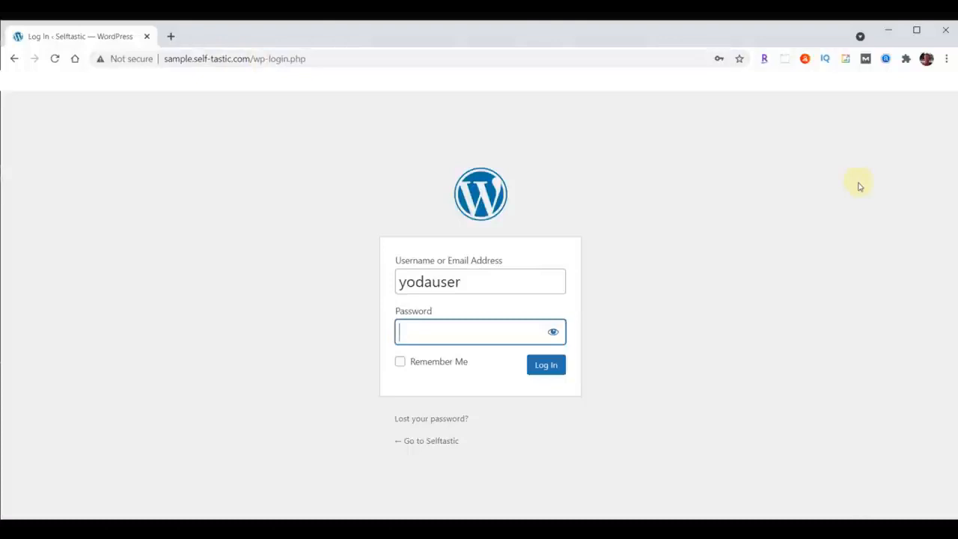
key(ctrl+v)
click(530, 369)
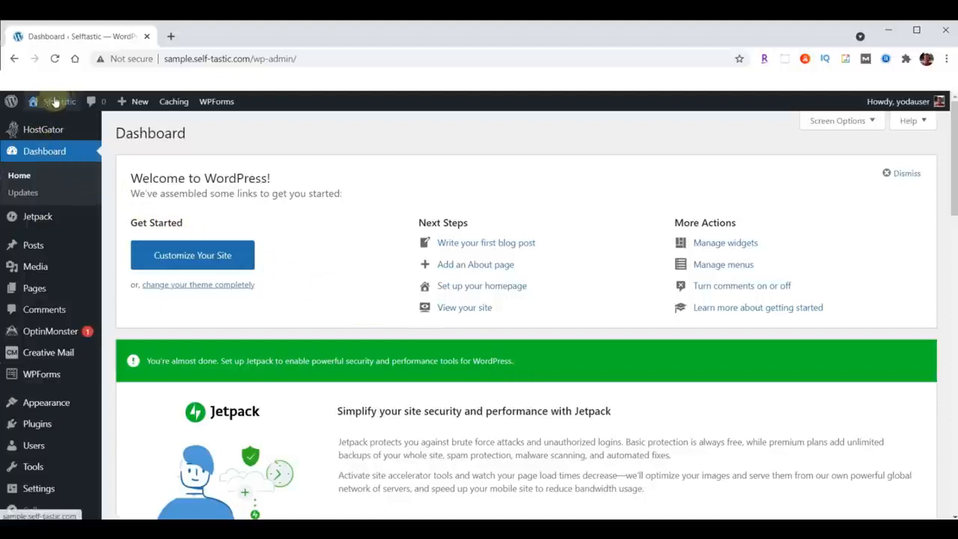
Open the sample Selftastic site in a new browser tab from the dashboard and switch to it.
mouse_move(60, 104)
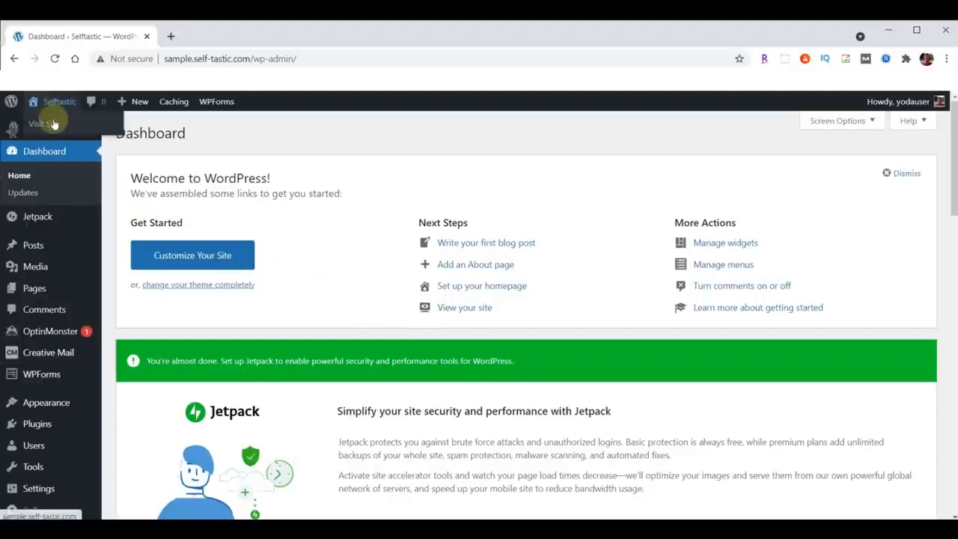
right_click(50, 124)
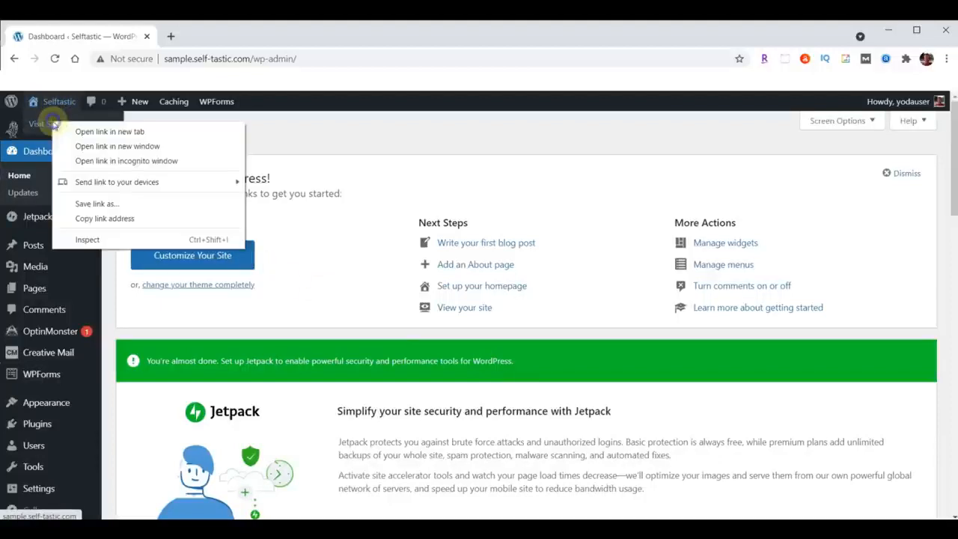
click(107, 133)
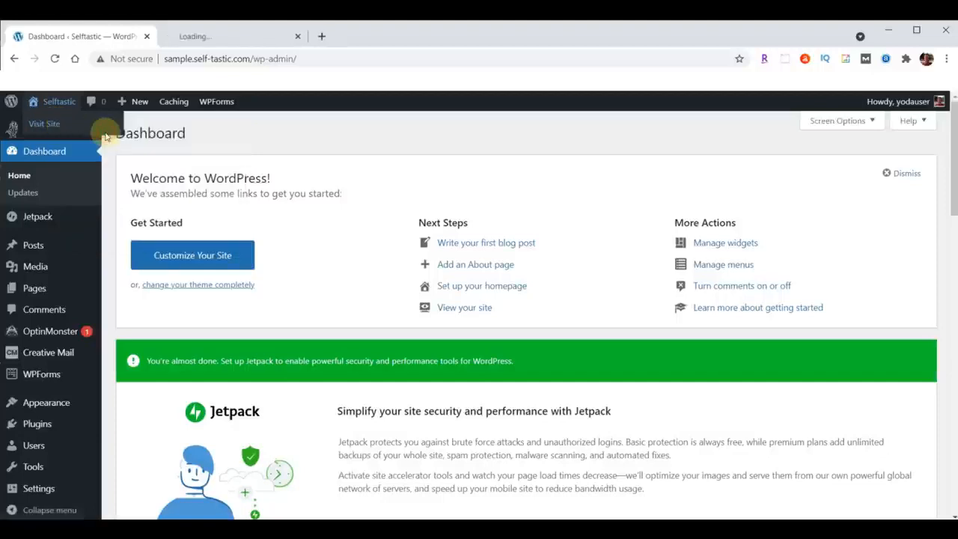
click(225, 36)
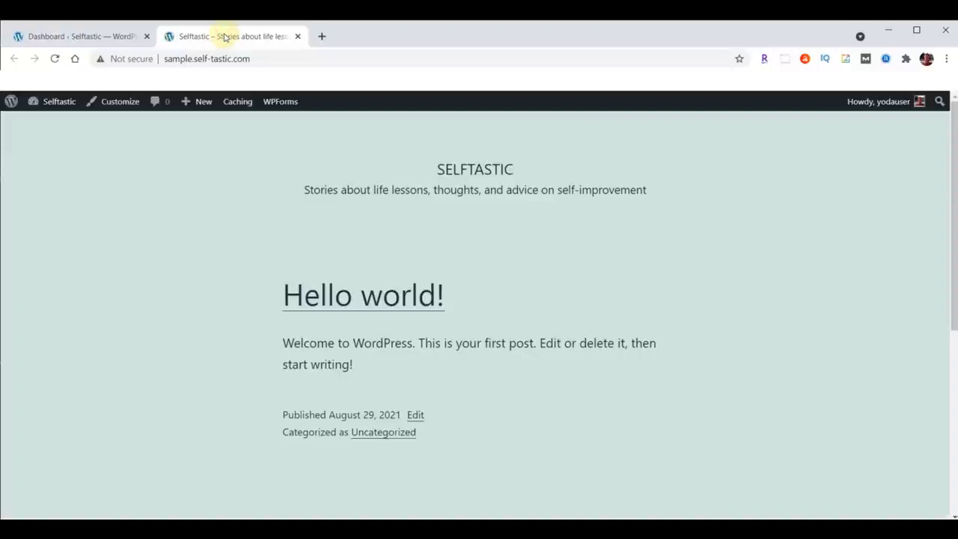
Open the finished example site self-tastic.com in a new browser tab, reusing the domain from the sample site's address.
drag(193, 59, 255, 58)
key(ctrl+c)
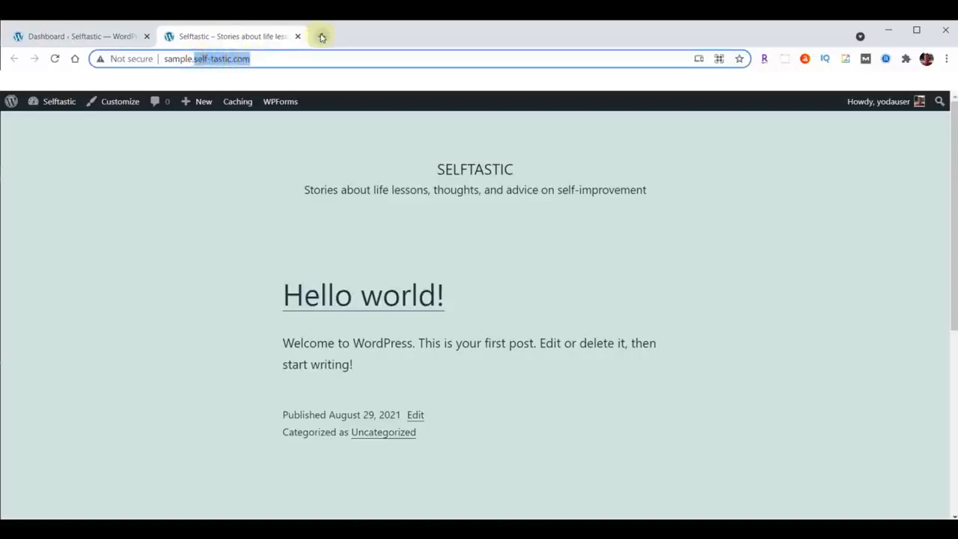
click(322, 36)
key(ctrl+v)
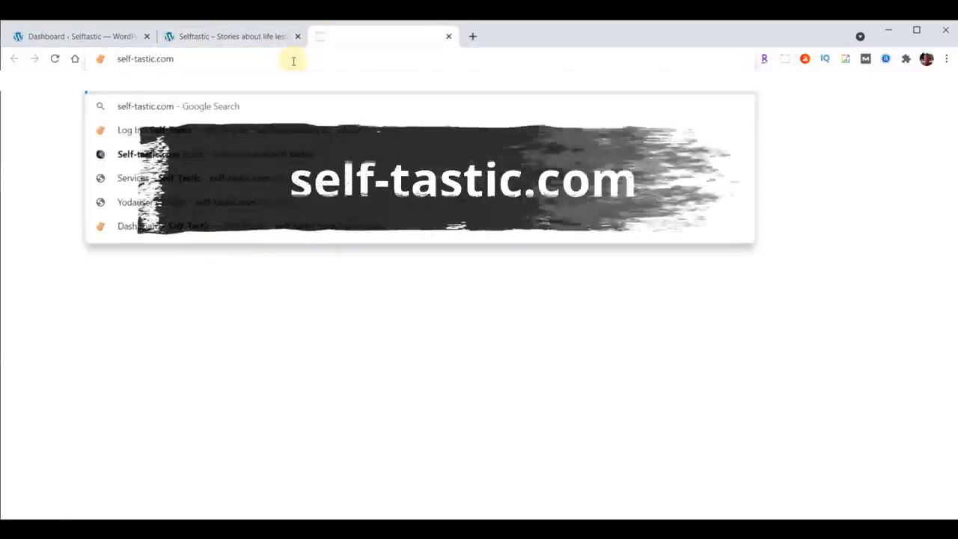
key(Return)
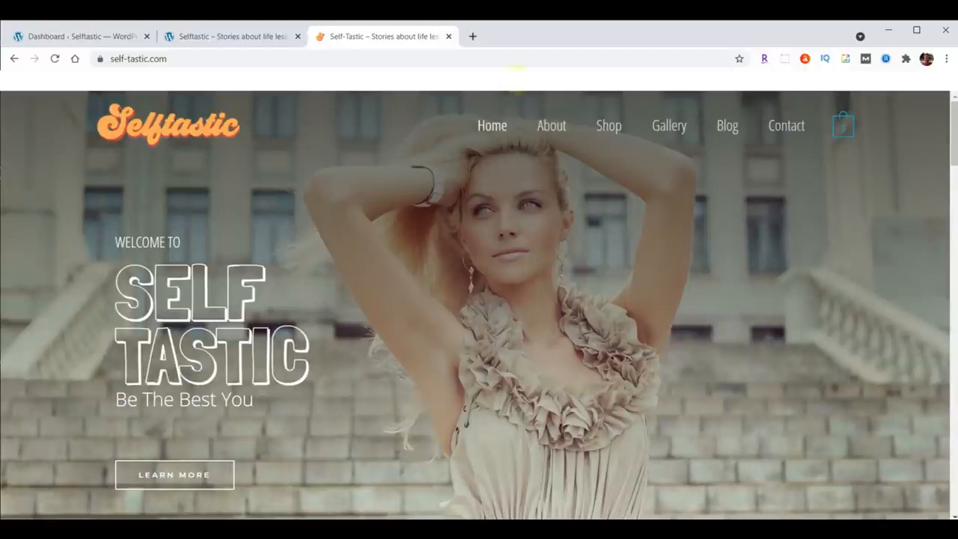
Open the Self-Tastic.com script document at webyoda.com/selftastic in a new browser tab.
click(472, 36)
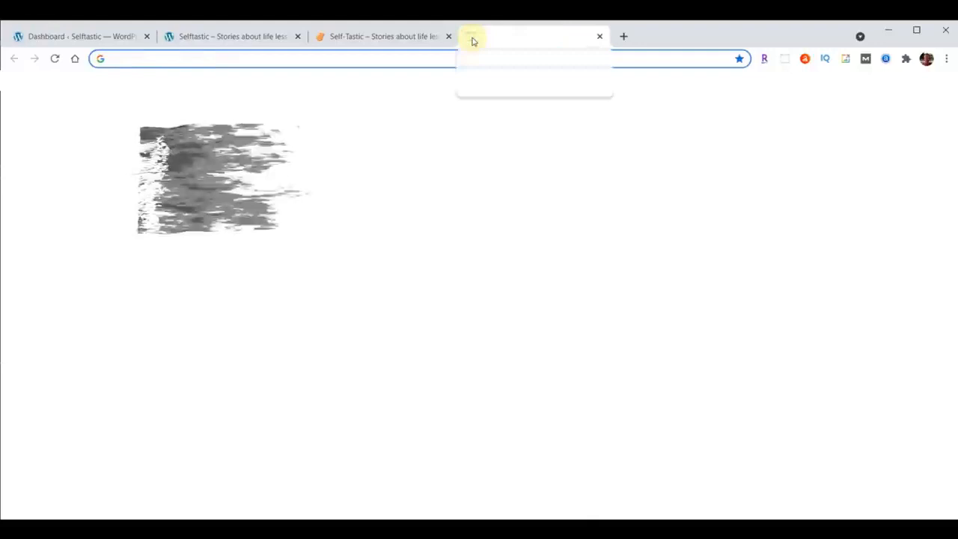
text(webyoda.com/selftastic)
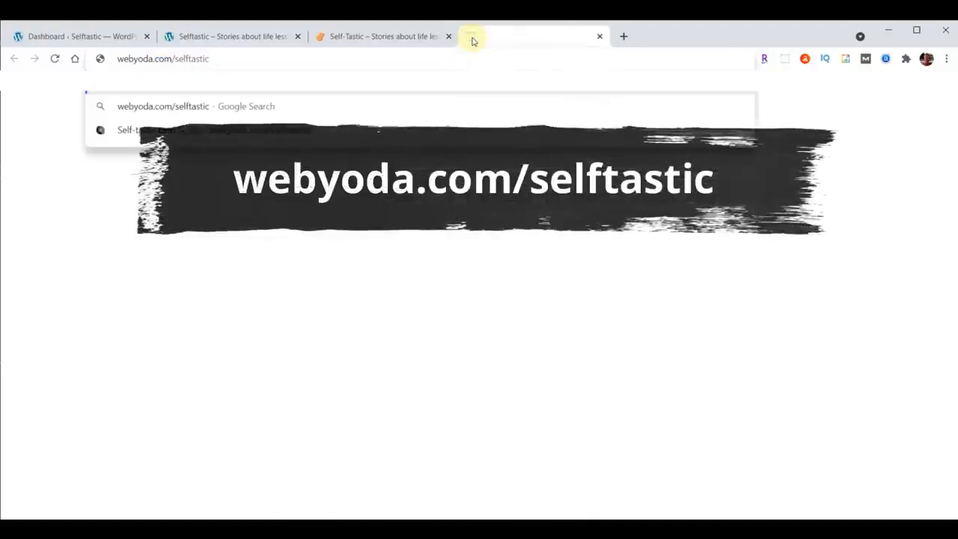
key(Return)
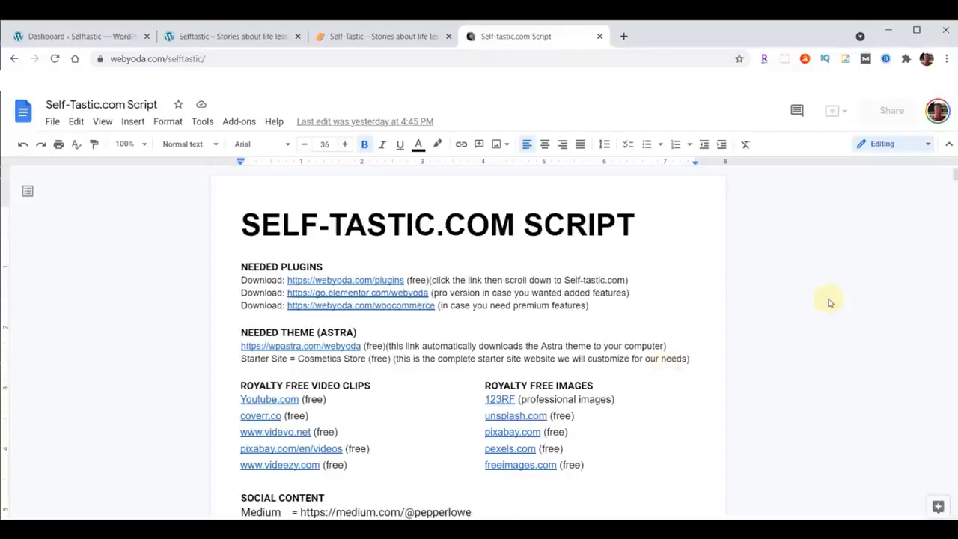
Open webyoda.com/content in a new tab and download content-selftastic.zip from the Self-tastic.com section.
click(622, 39)
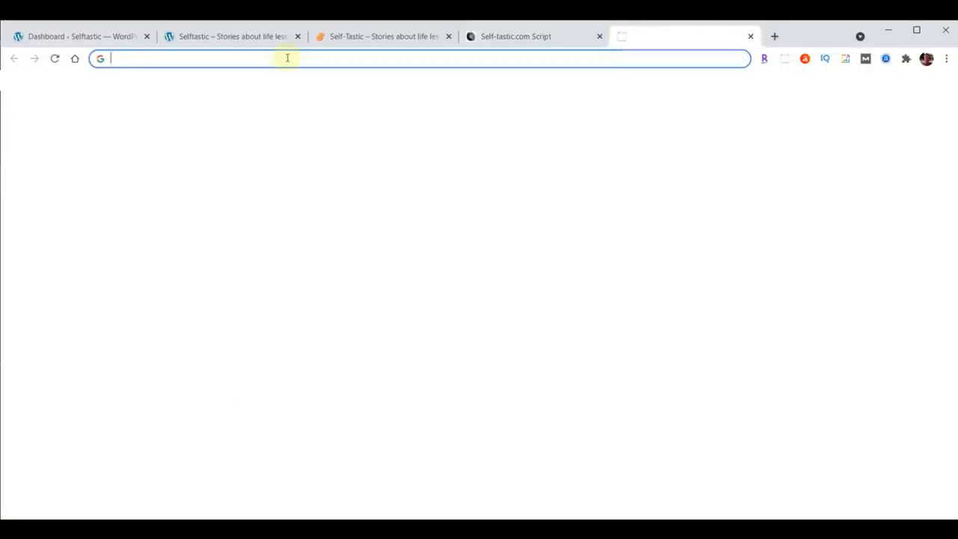
text(webyoda.com/content)
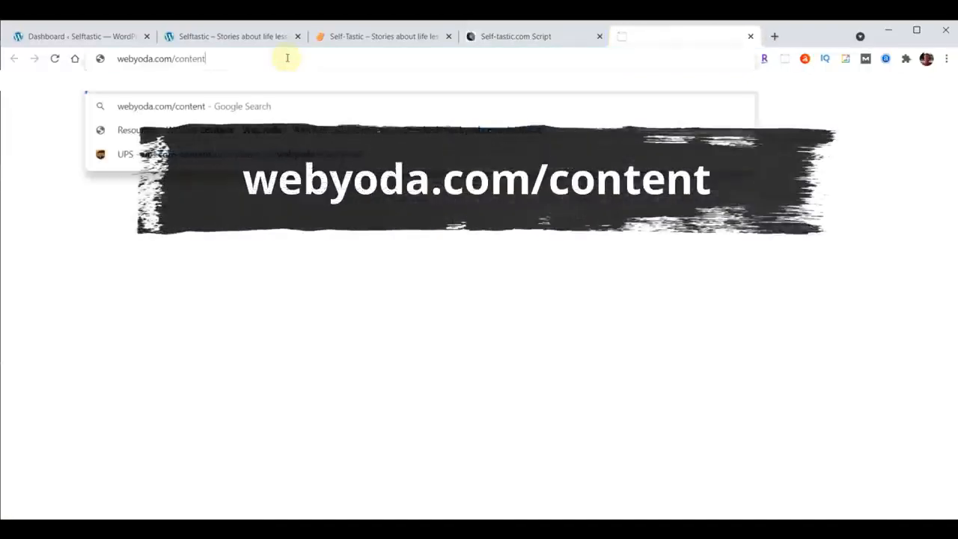
key(Return)
scroll(866, 270, down, 3)
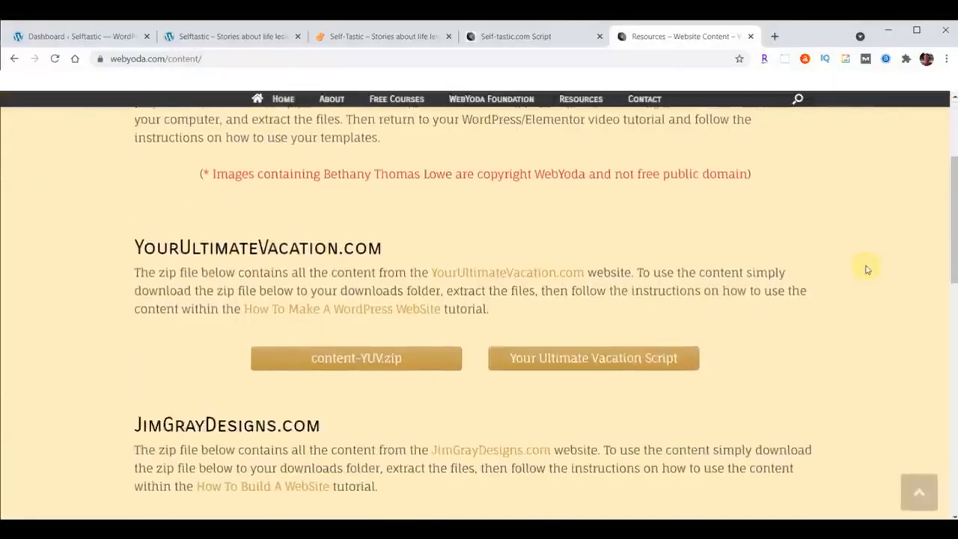
scroll(866, 269, down, 5)
scroll(867, 269, down, 3)
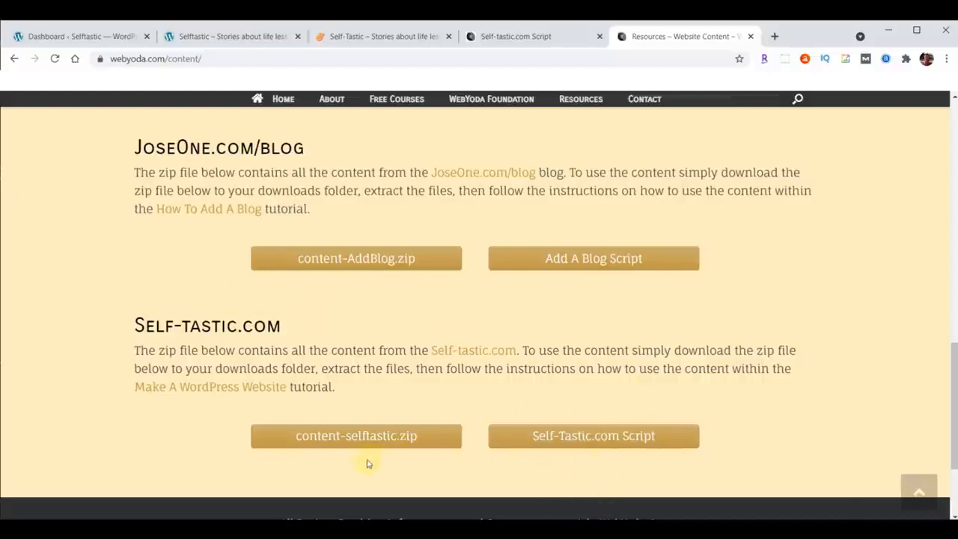
click(358, 436)
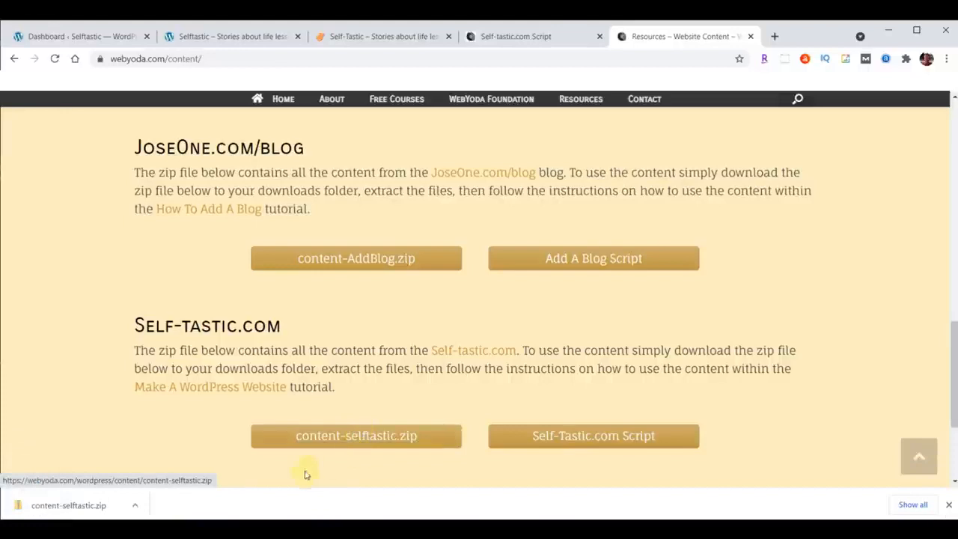
Show the downloaded content-selftastic.zip in its folder and extract it to a content-selftastic folder in Downloads.
click(136, 509)
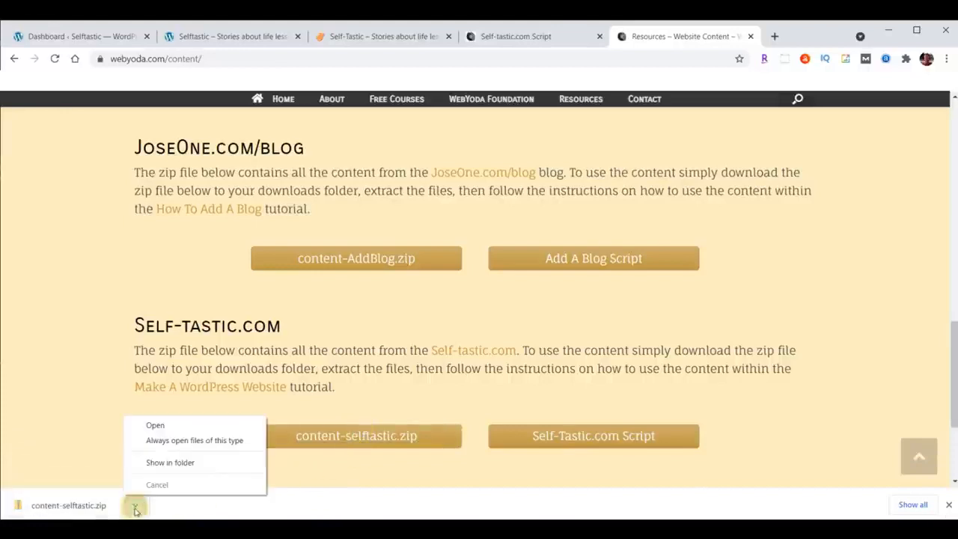
click(159, 464)
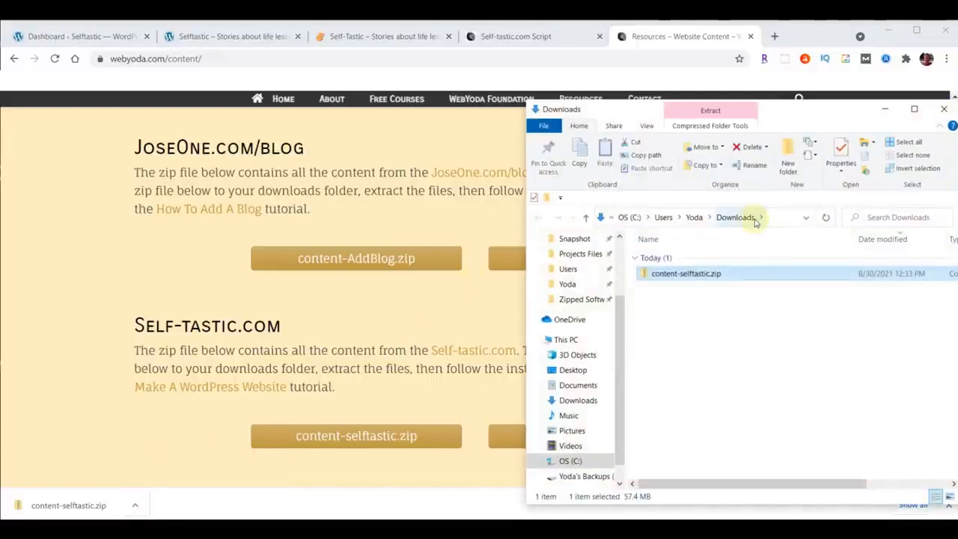
right_click(670, 276)
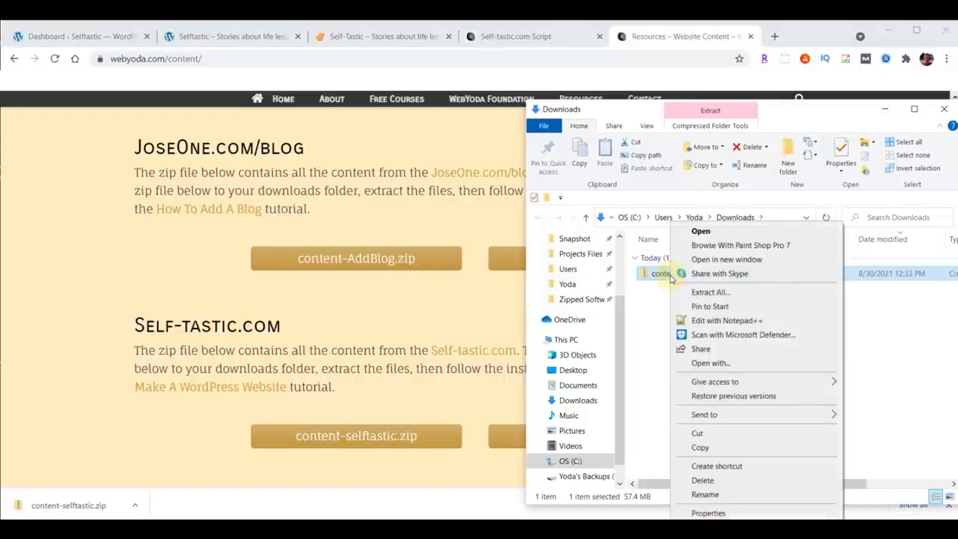
click(710, 292)
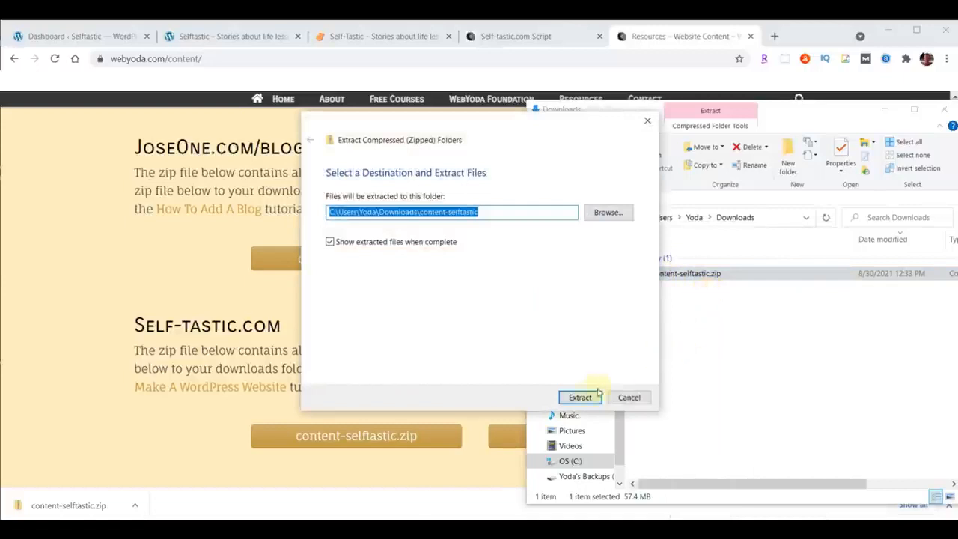
click(578, 398)
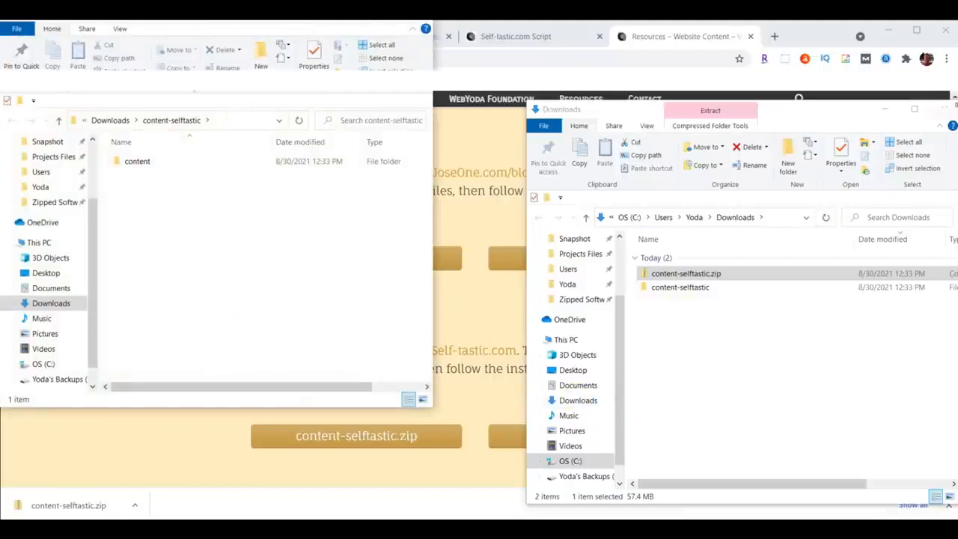
Close the original Downloads window, open the extracted content folder and look through its images.
click(945, 109)
drag(297, 21, 791, 89)
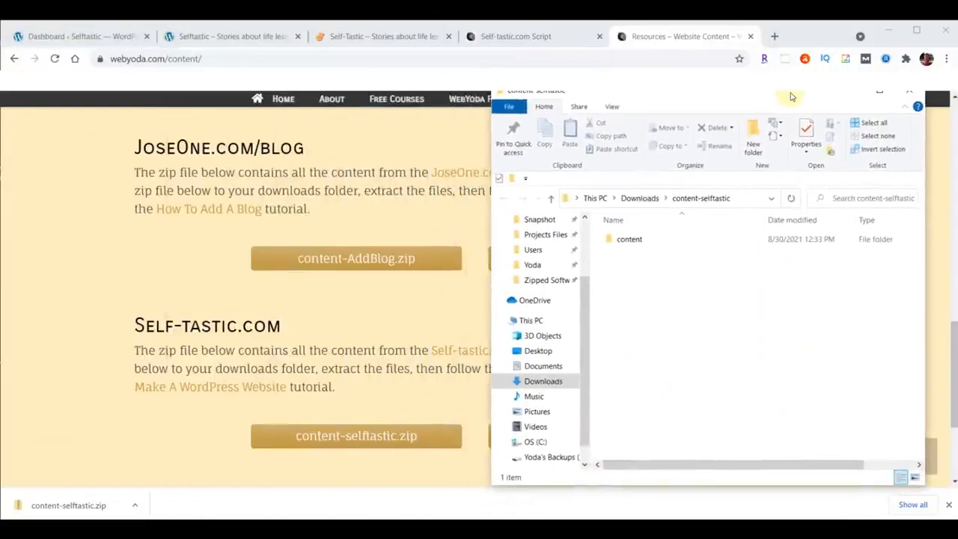
double_click(632, 239)
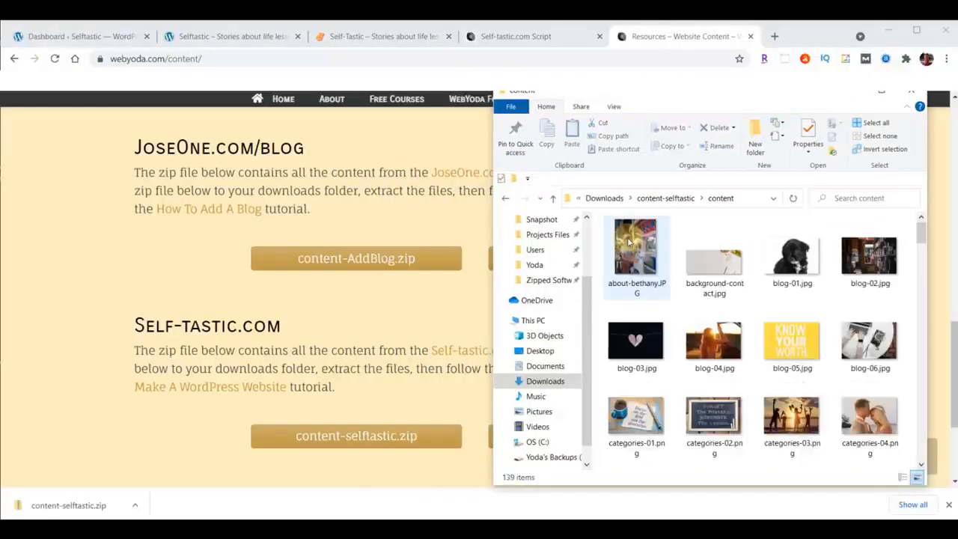
scroll(629, 242, down, 20)
scroll(874, 328, down, 3)
scroll(875, 328, up, 20)
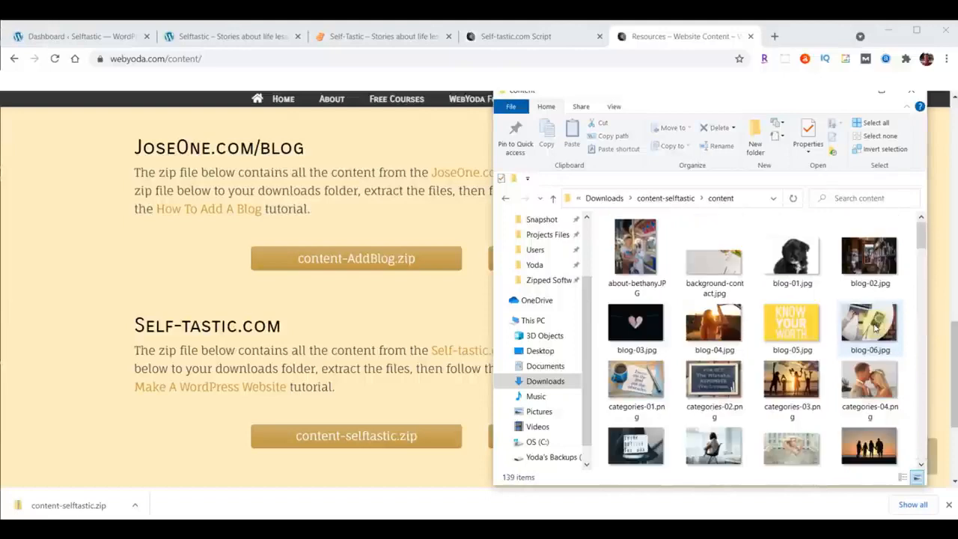
Close the WebYoda content page, then revisit the finished self-tastic.com site, the sample site and the WordPress dashboard.
click(750, 37)
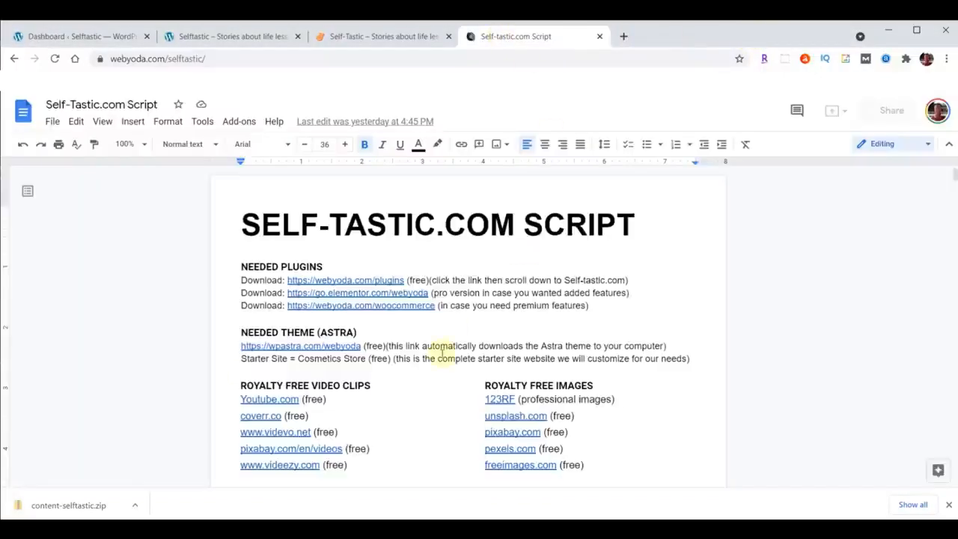
click(366, 36)
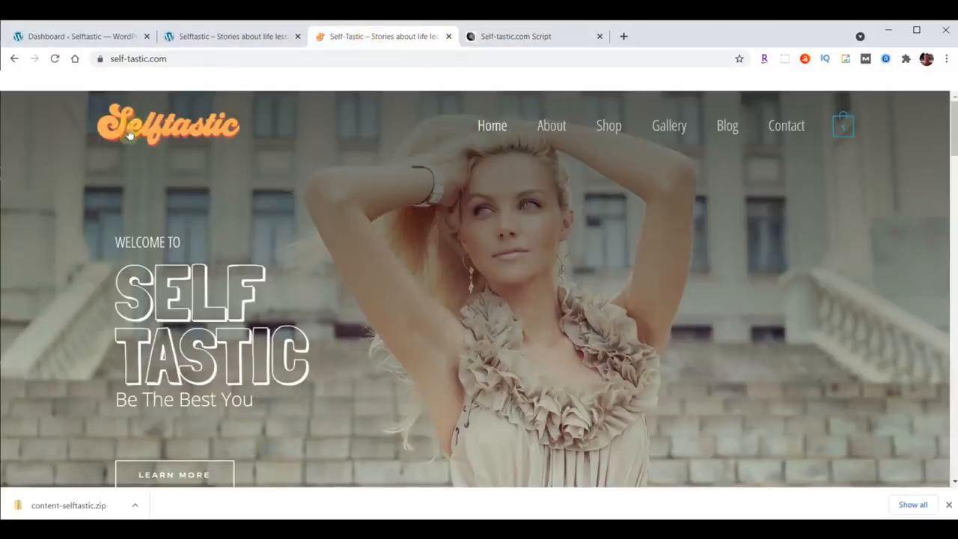
click(208, 37)
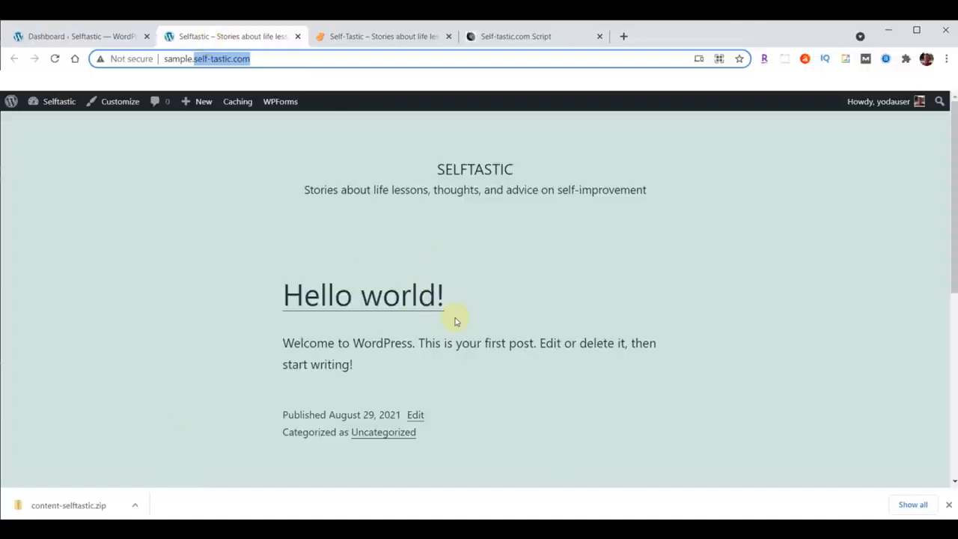
click(58, 36)
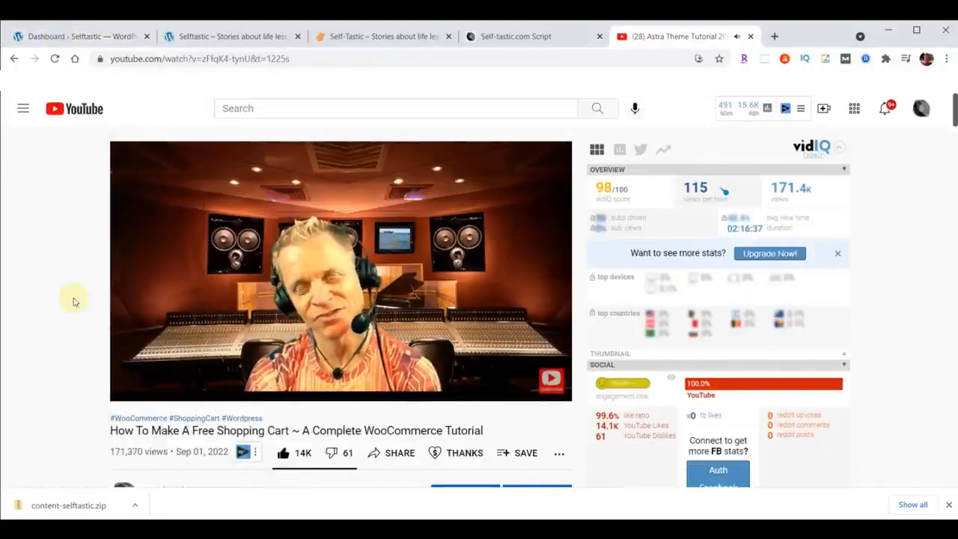
Slow the YouTube tutorial's playback speed to 0.75, then restore it to Normal and close the player settings.
mouse_move(454, 349)
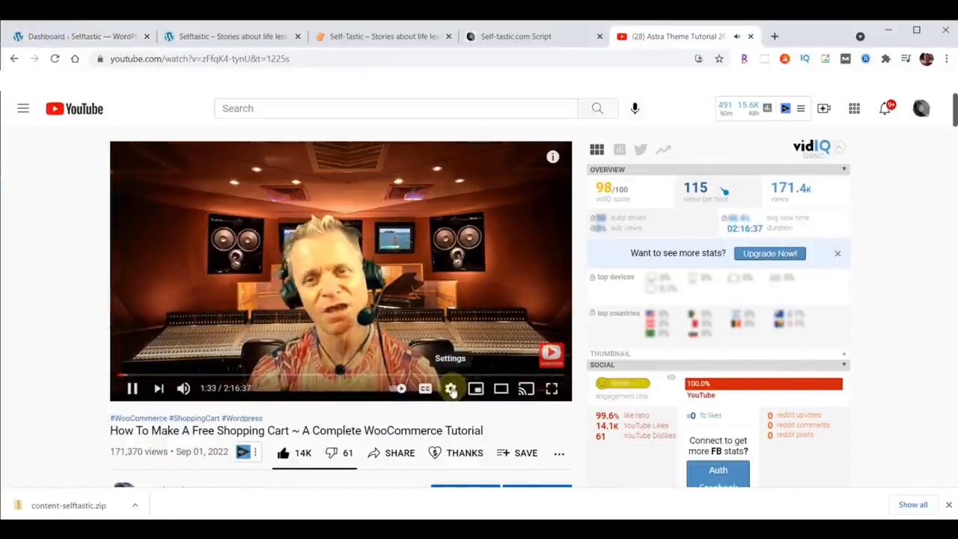
click(450, 389)
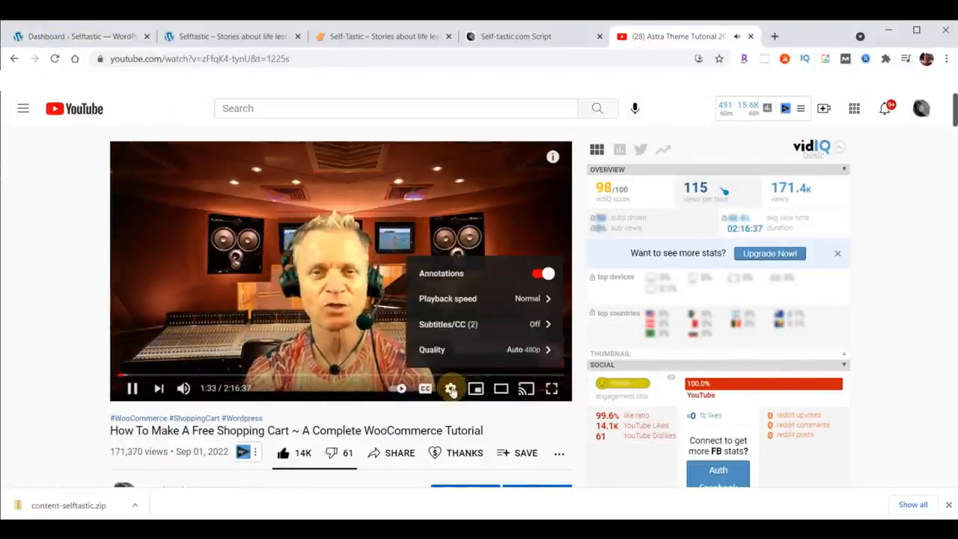
click(457, 298)
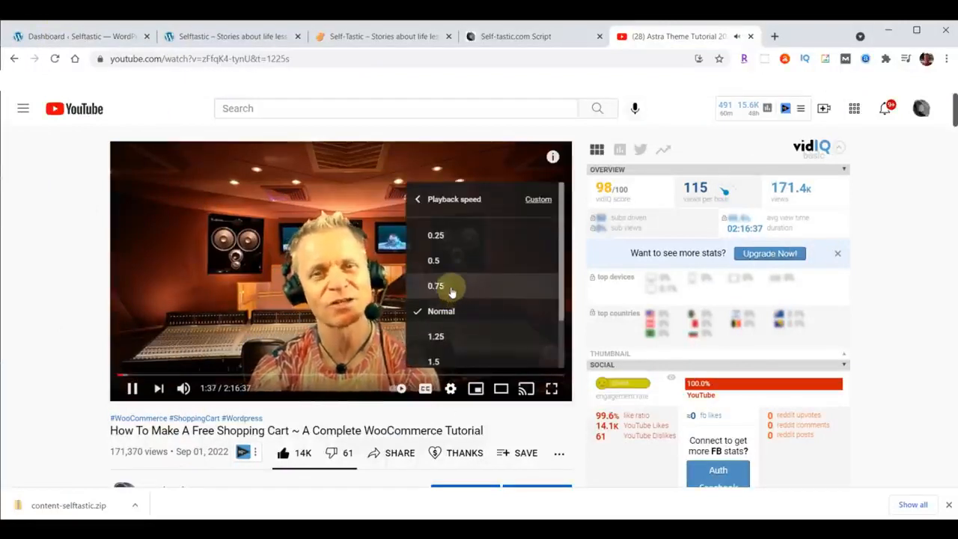
click(453, 288)
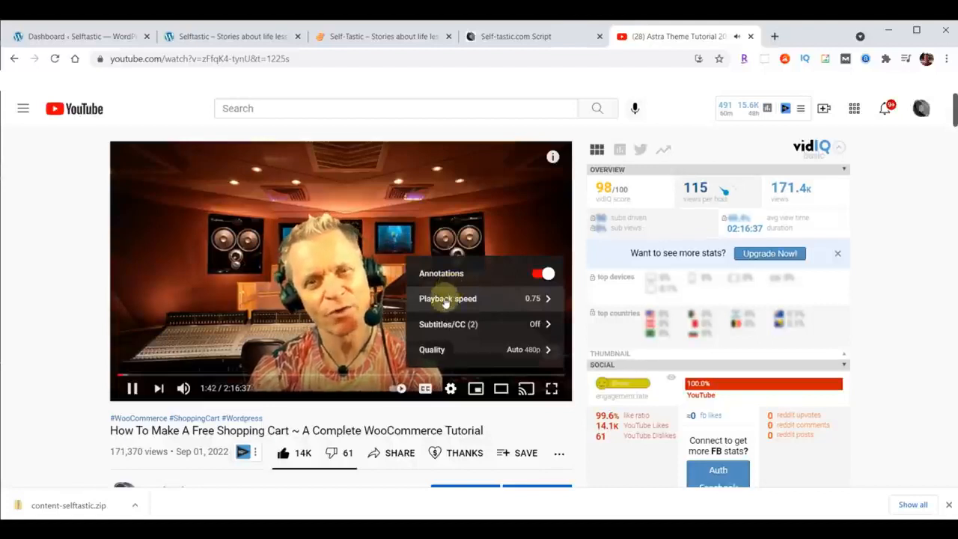
click(449, 299)
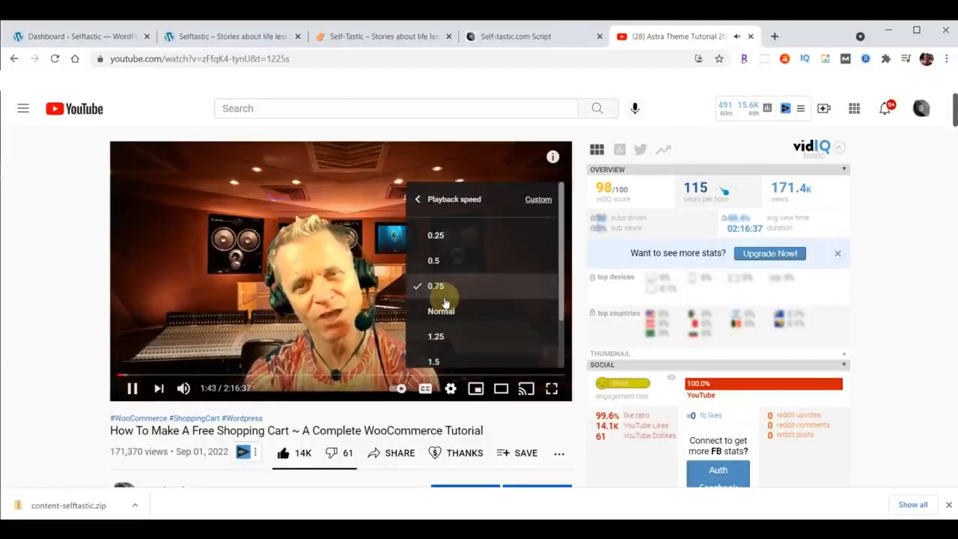
click(443, 310)
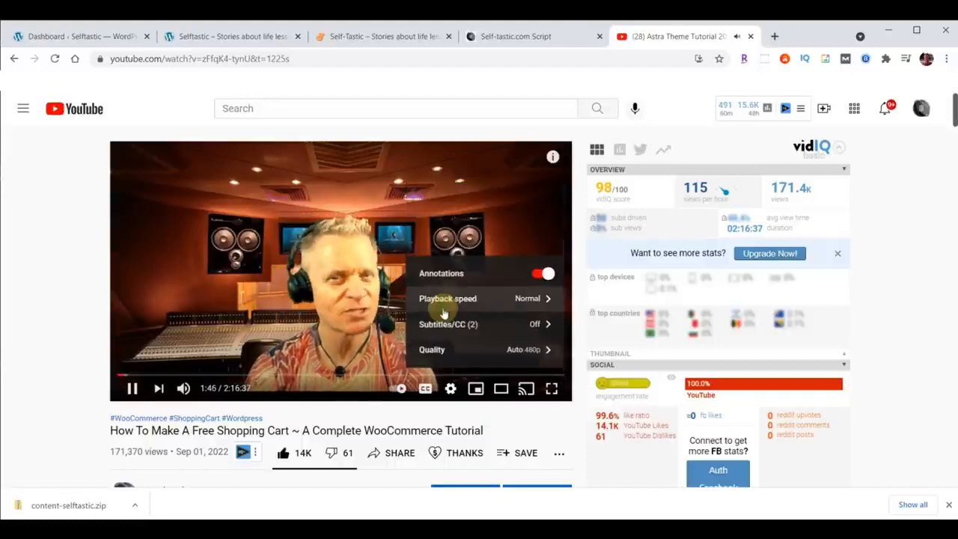
click(38, 260)
Examine the YouTube tutorial's description down to its list of step timestamps.
scroll(41, 263, down, 2)
scroll(42, 263, down, 4)
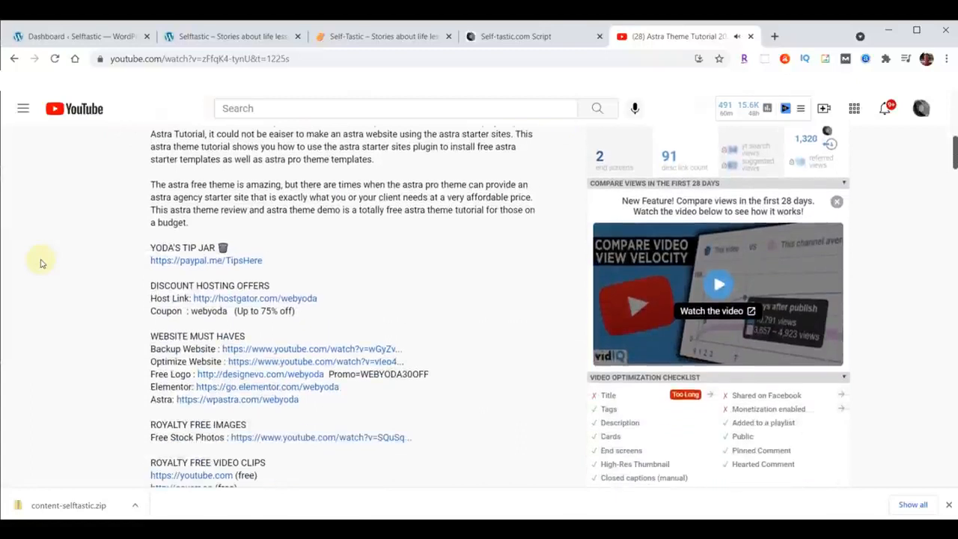
scroll(357, 250, down, 6)
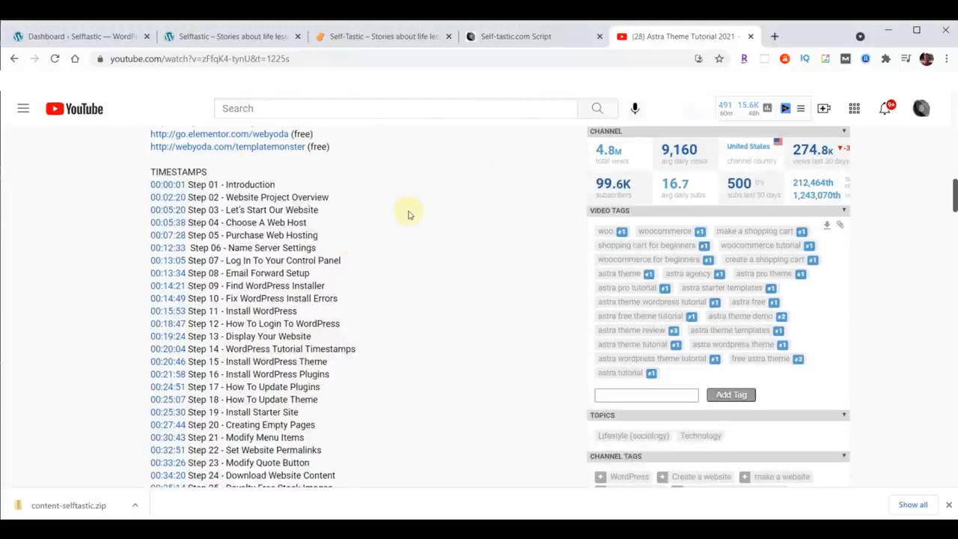
Close the YouTube tutorial and look through the Self-Tastic.com script from its needed plugins to the Selftastic colors list.
click(749, 37)
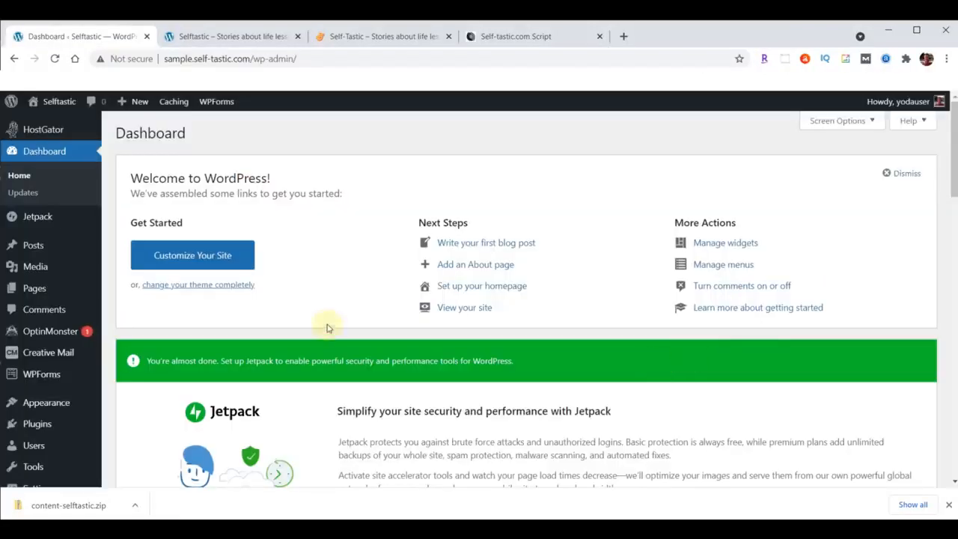
click(521, 37)
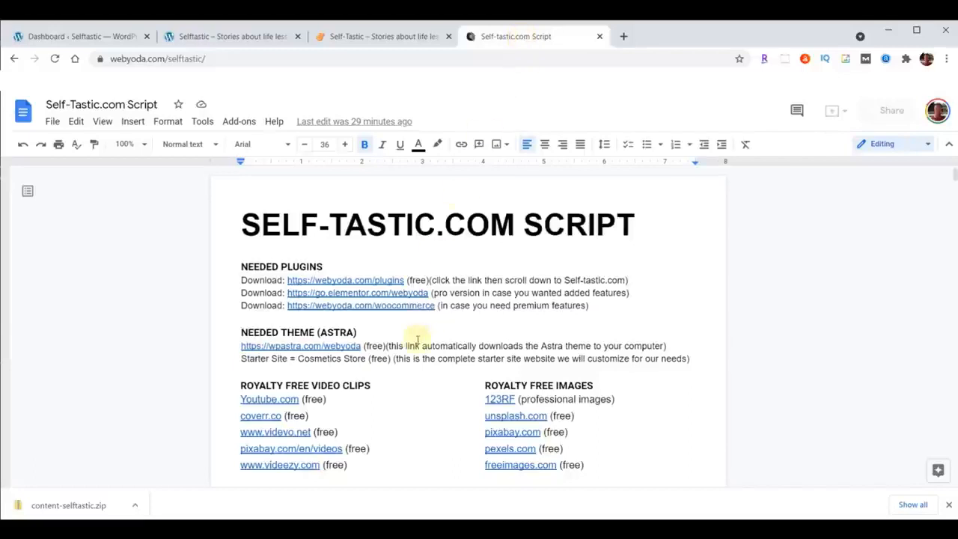
scroll(748, 292, down, 1)
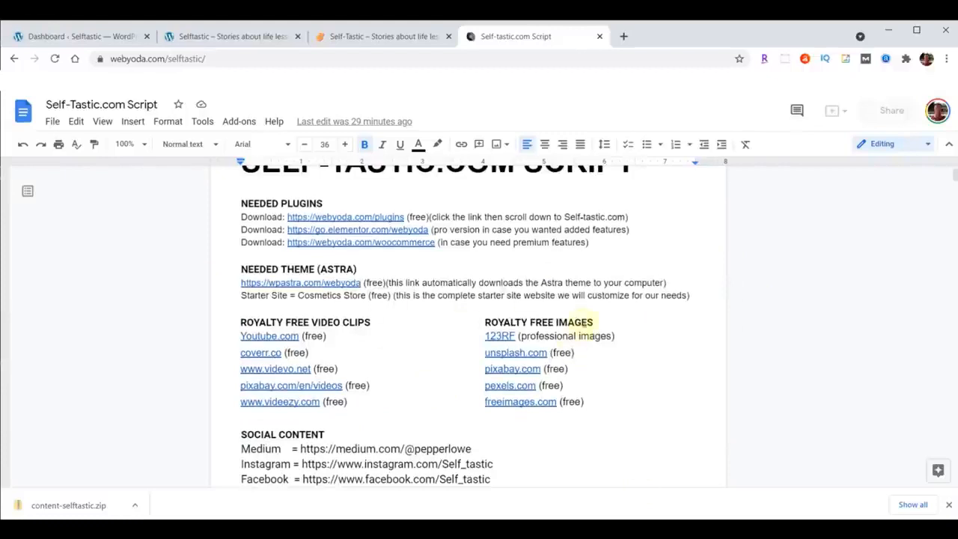
scroll(586, 300, down, 3)
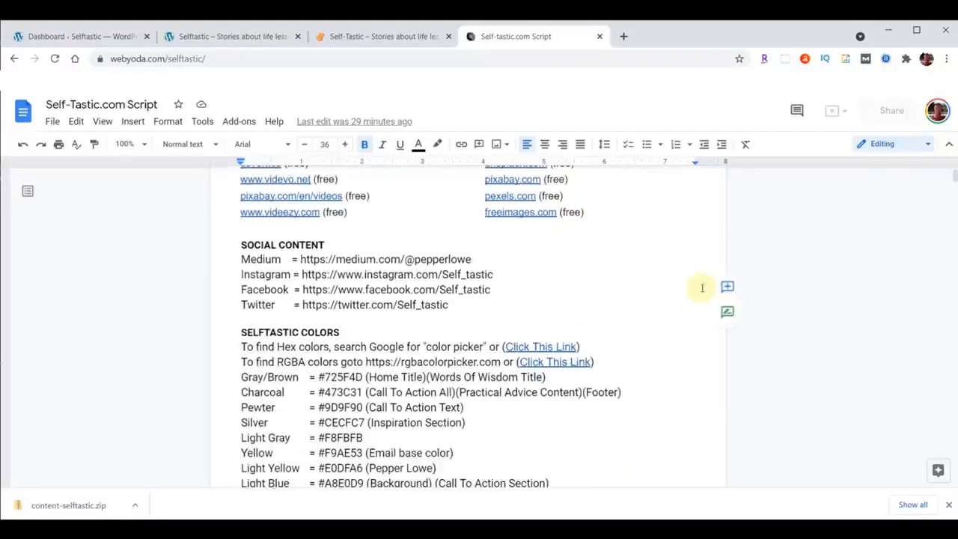
scroll(696, 281, down, 2)
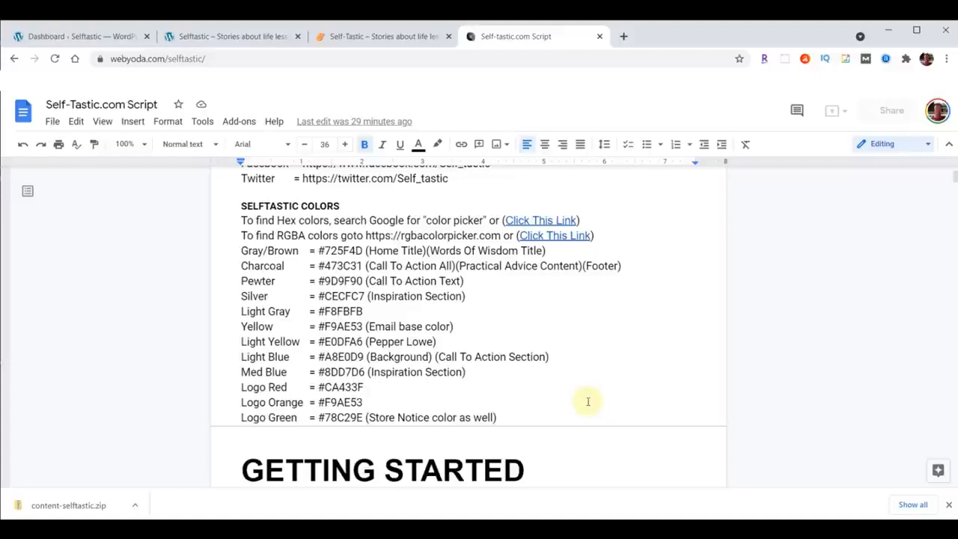
Follow the script's Hex color link, pick orange-red #de3d1d in Google's color picker, copy its hex code and close the page.
right_click(551, 217)
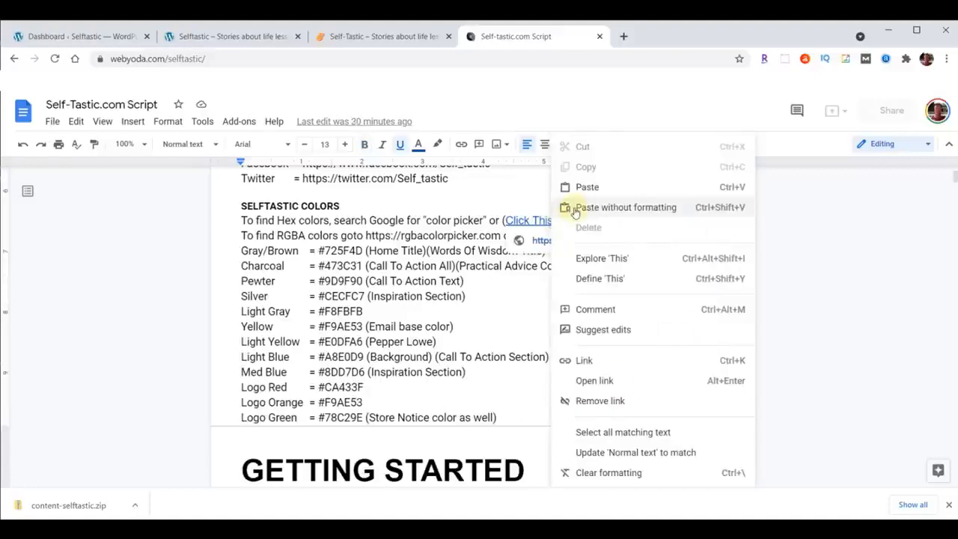
click(592, 382)
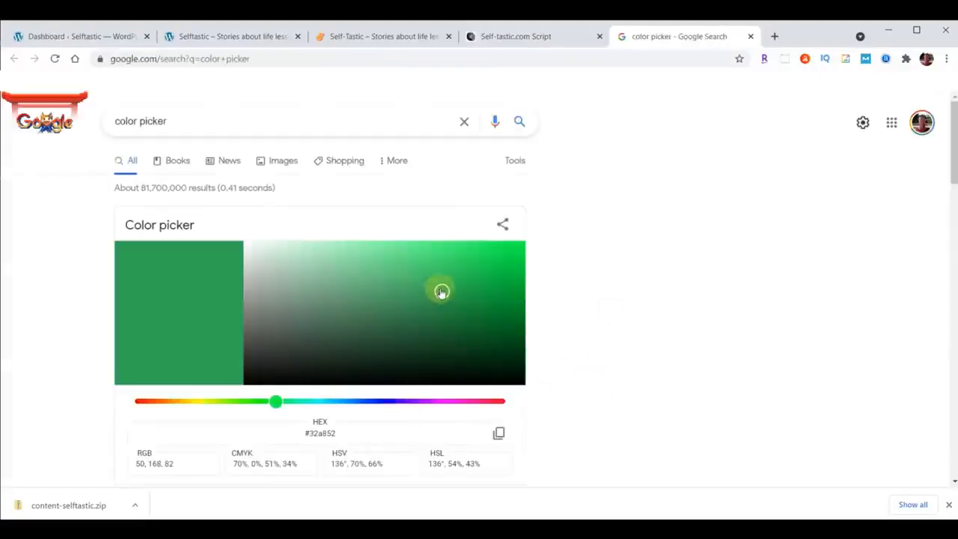
click(154, 401)
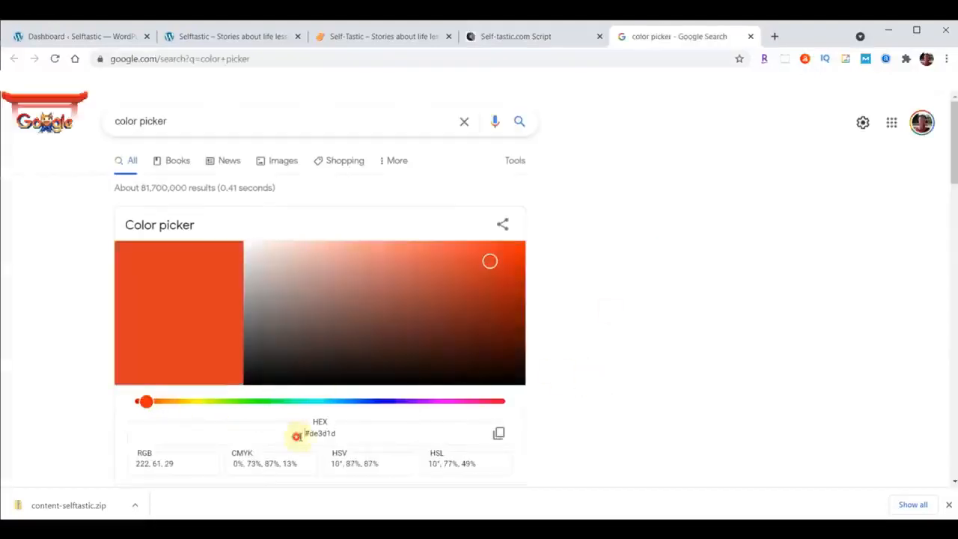
click(297, 432)
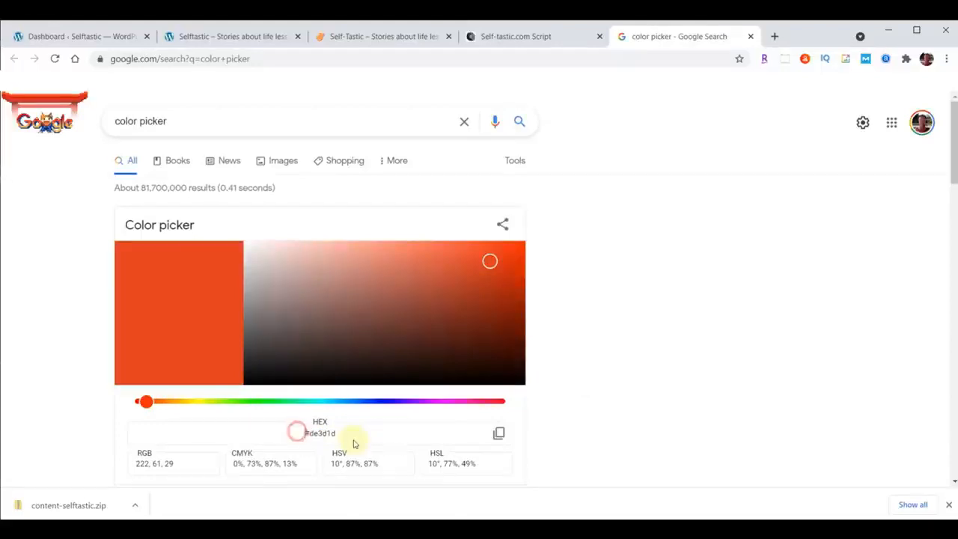
click(499, 434)
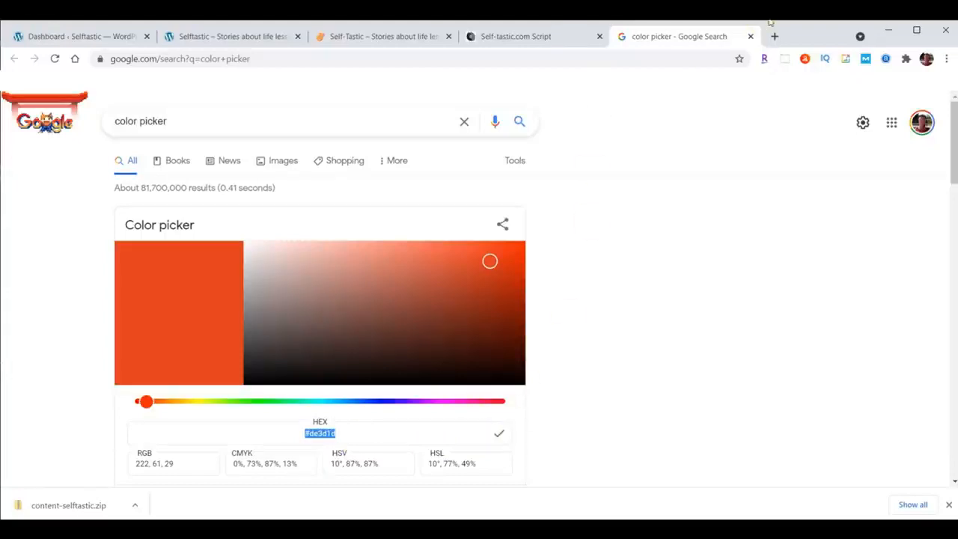
click(751, 36)
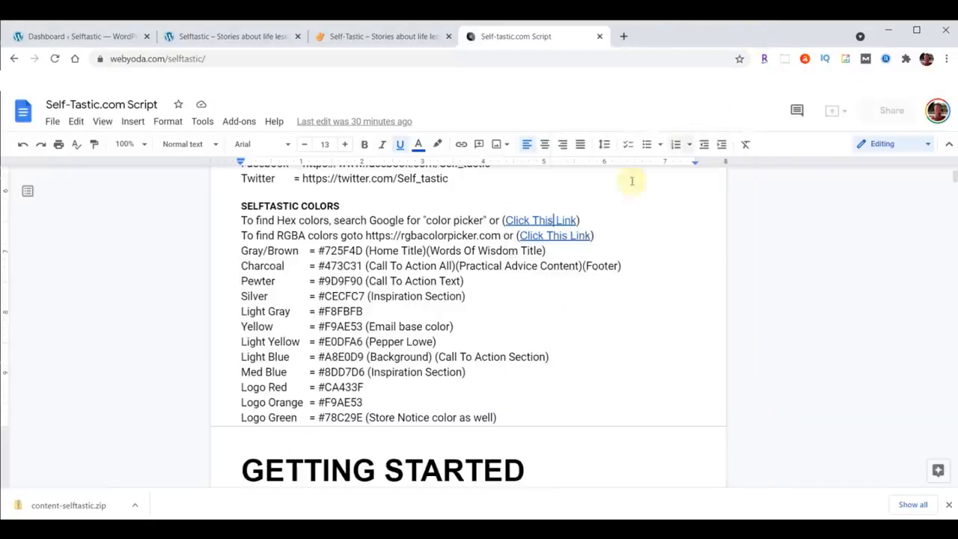
Follow the script's RGBA color link, try alpha values of 0.25 and 0.88 on the yellow color, and close the page.
right_click(554, 237)
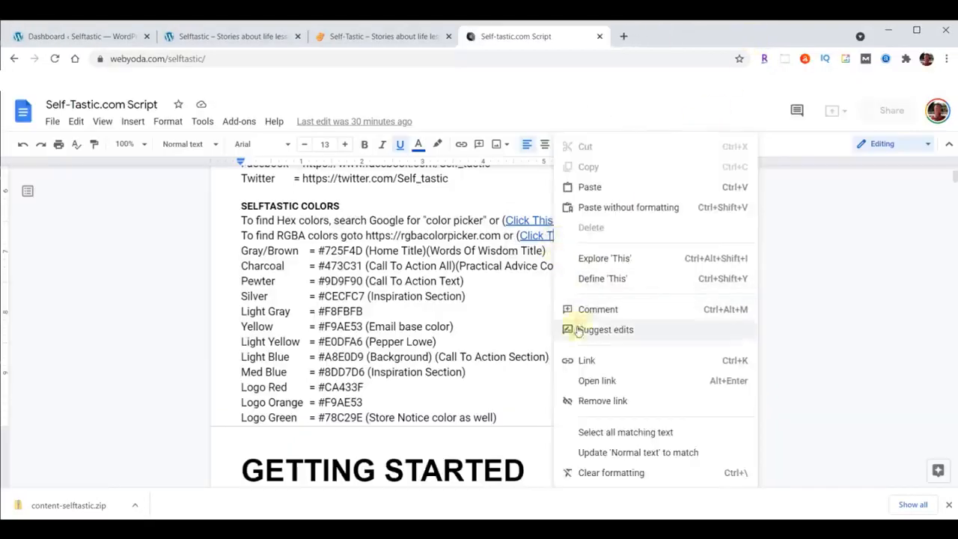
click(589, 380)
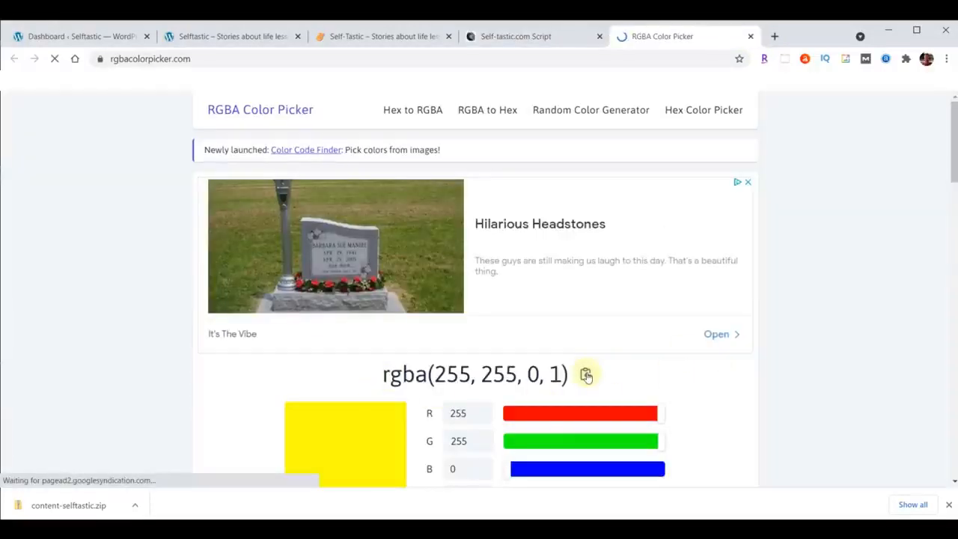
double_click(555, 374)
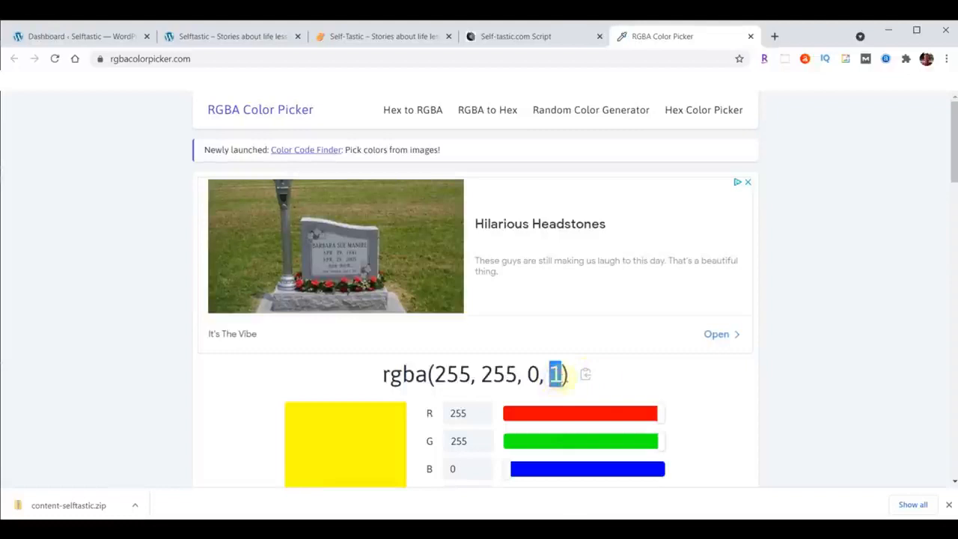
scroll(838, 298, down, 1)
drag(657, 434, 544, 443)
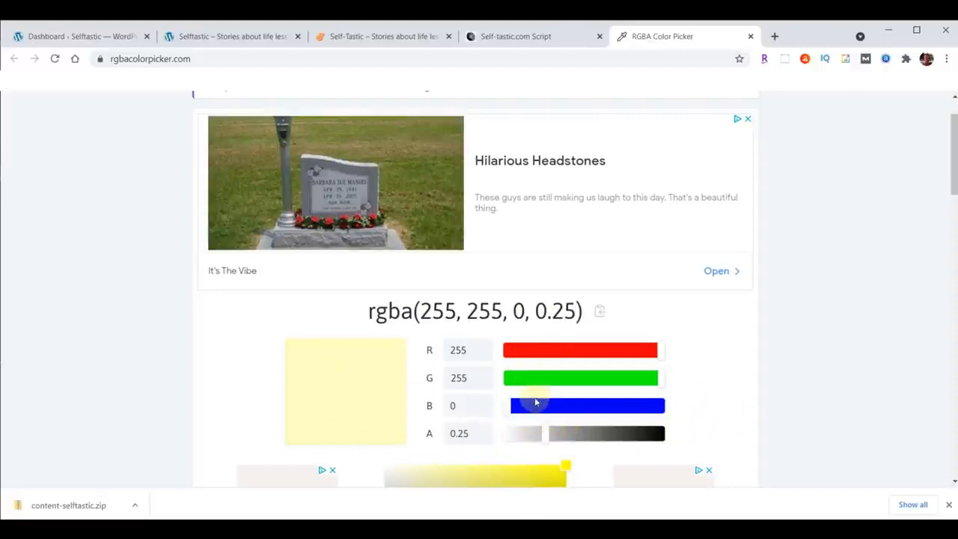
drag(545, 436, 643, 434)
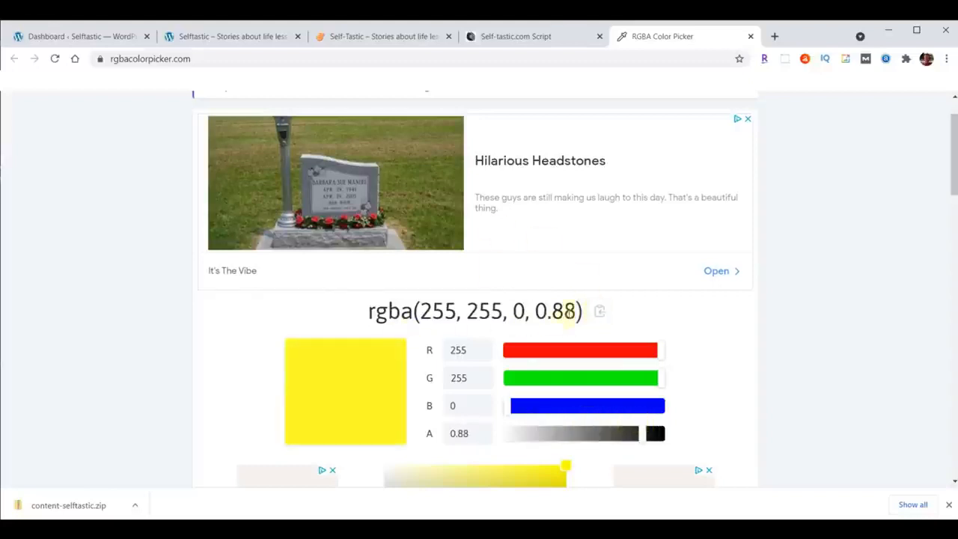
click(751, 36)
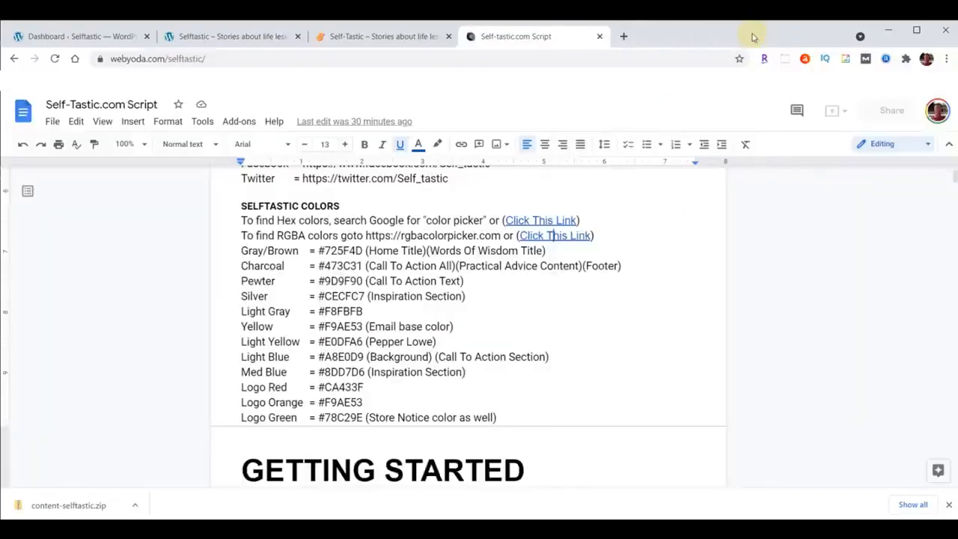
Examine the script from Getting Started to Theme & Plugins, highlighting the extra w's before the YODA YOU TALK TOO FAST heading.
scroll(624, 200, down, 3)
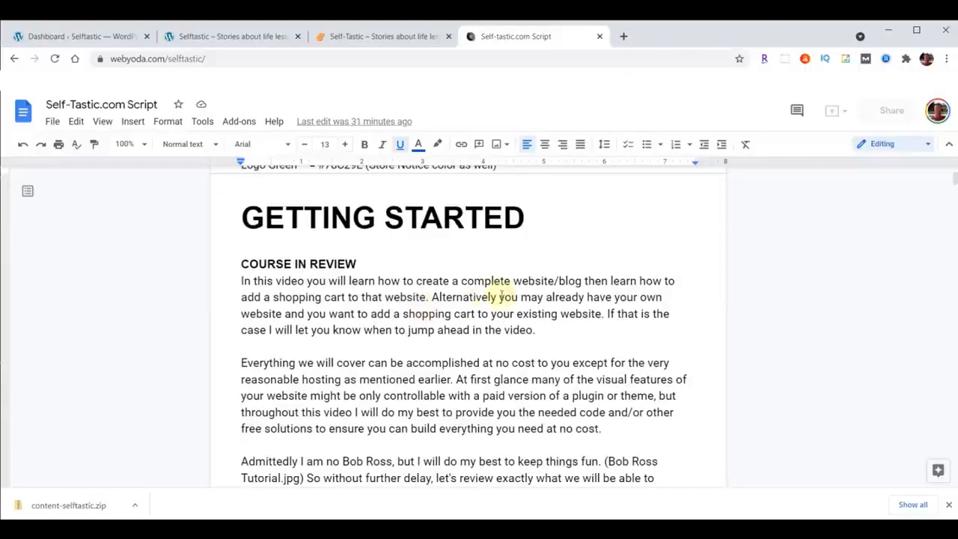
scroll(502, 295, down, 3)
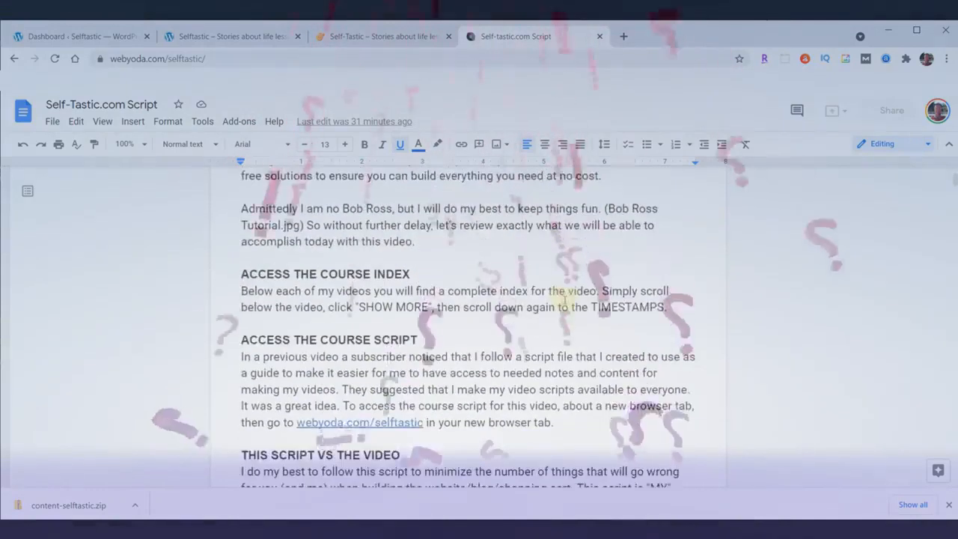
scroll(562, 299, down, 4)
click(241, 237)
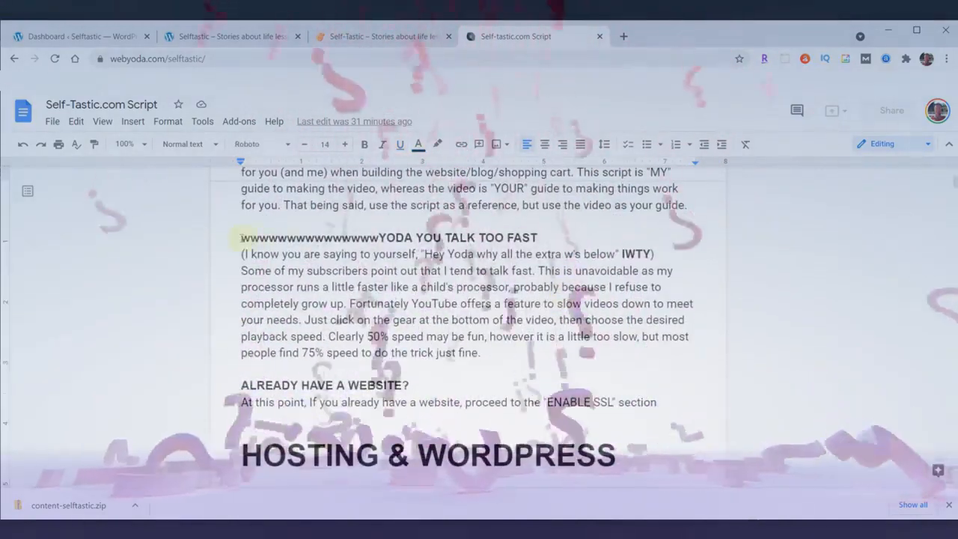
drag(240, 238, 380, 237)
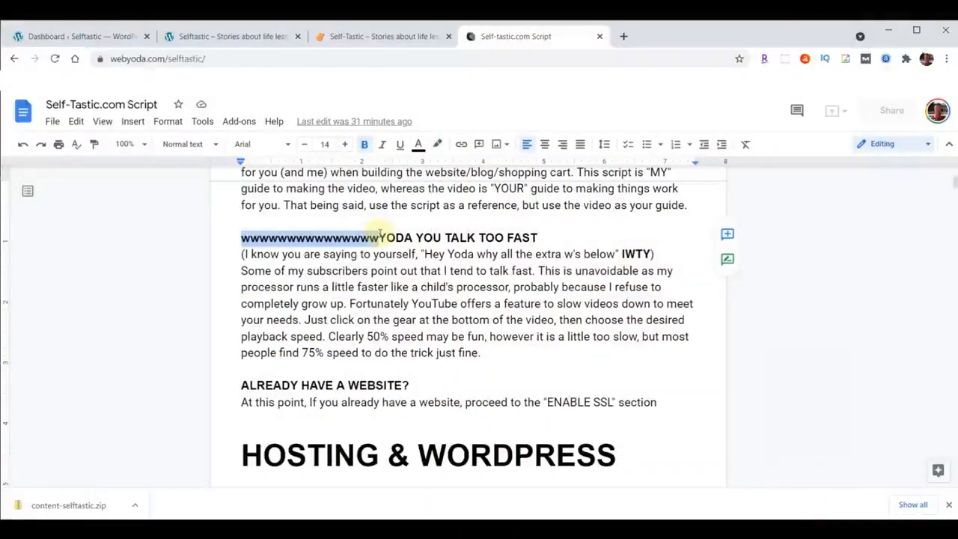
click(453, 318)
scroll(486, 312, down, 3)
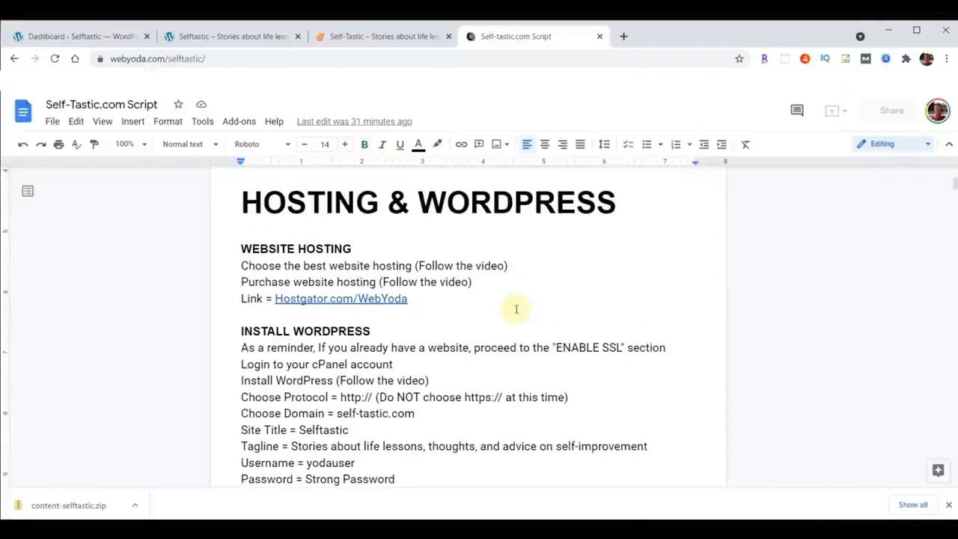
scroll(517, 309, down, 5)
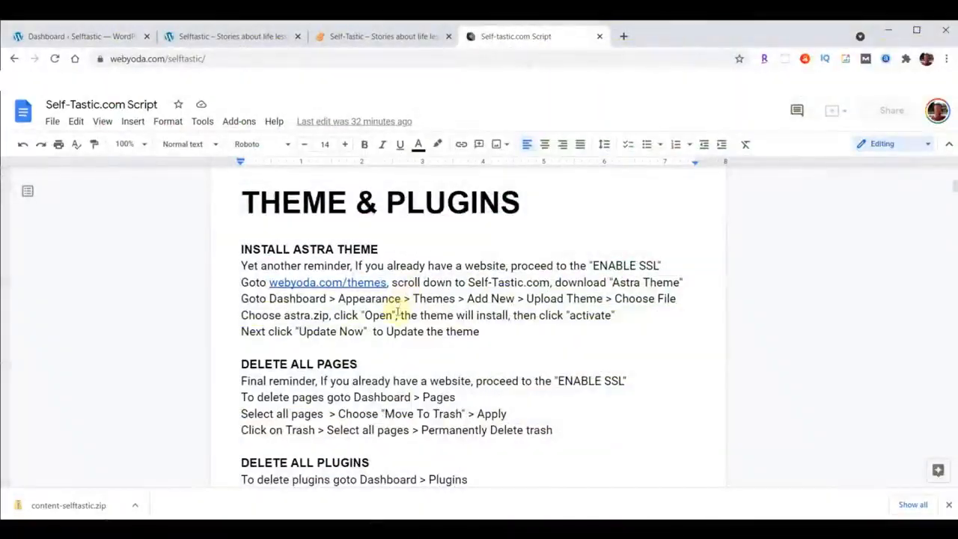
In the WordPress dashboard, move all existing pages, Privacy Policy and Sample Page, to the trash.
click(48, 35)
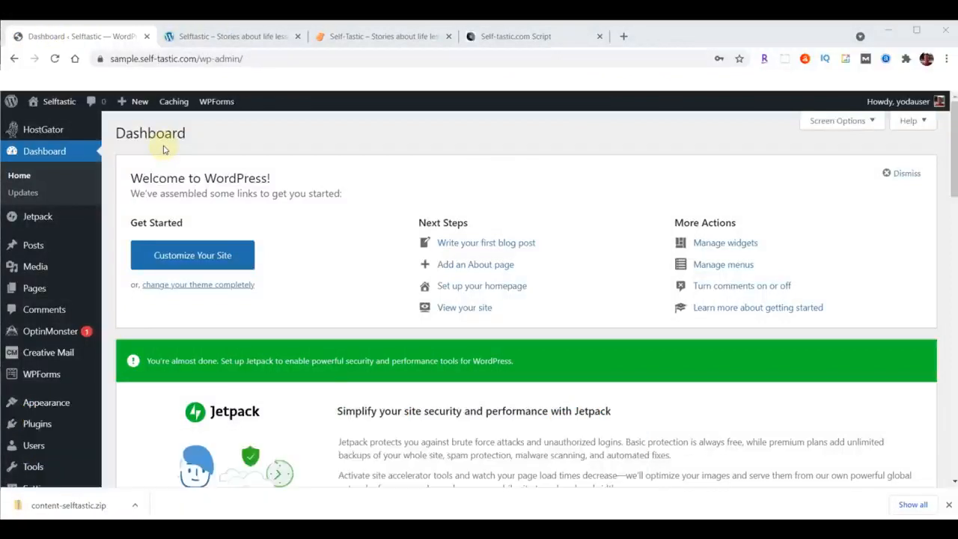
click(30, 290)
click(128, 287)
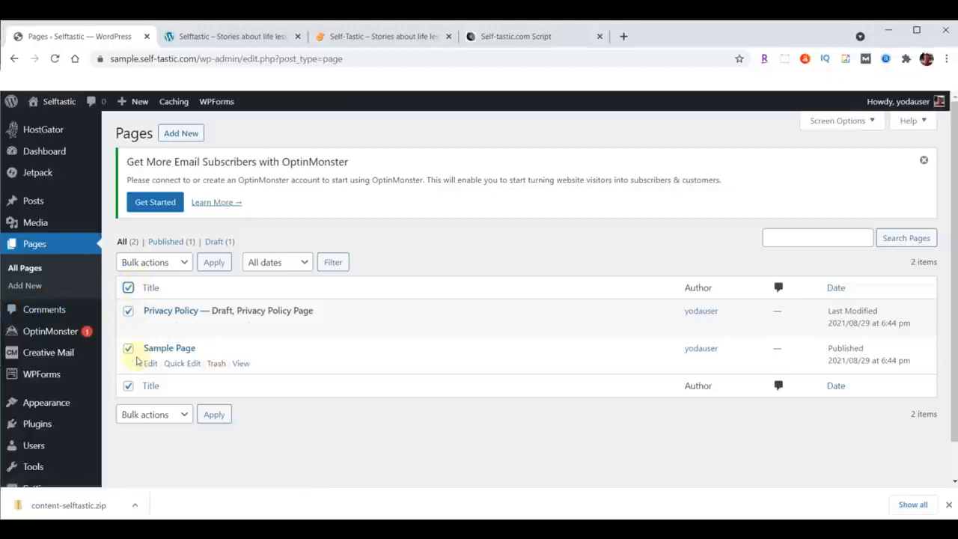
click(186, 261)
click(153, 304)
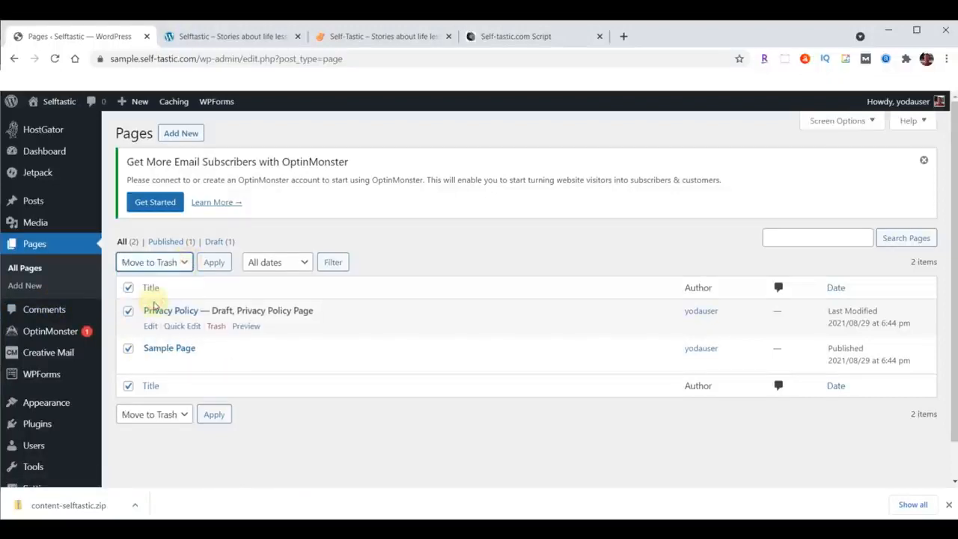
click(213, 266)
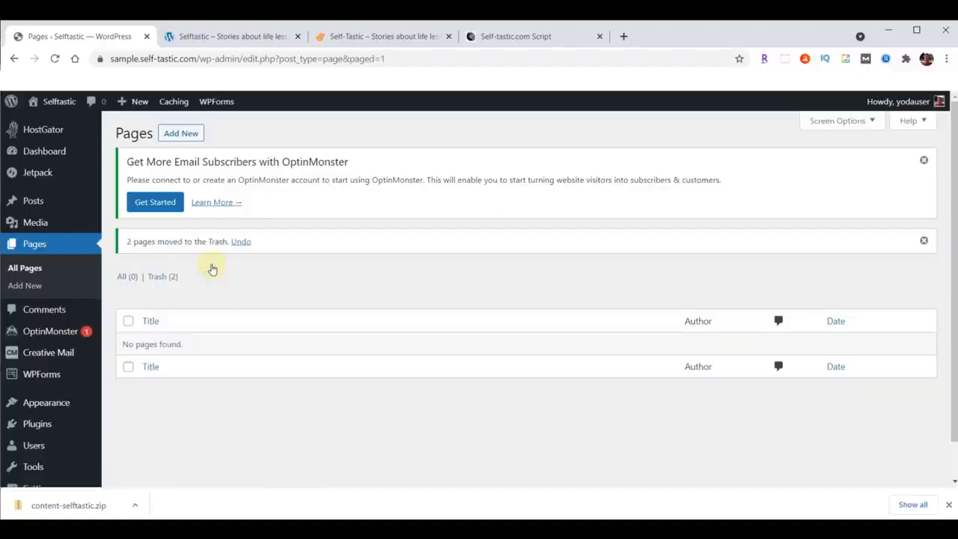
Permanently delete the Privacy Policy and Sample Page from the pages trash.
click(154, 278)
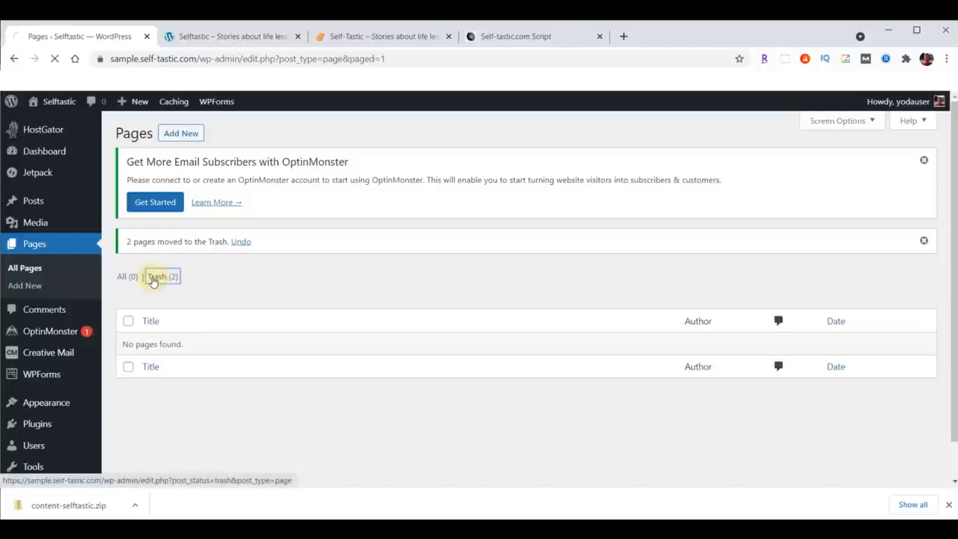
click(128, 287)
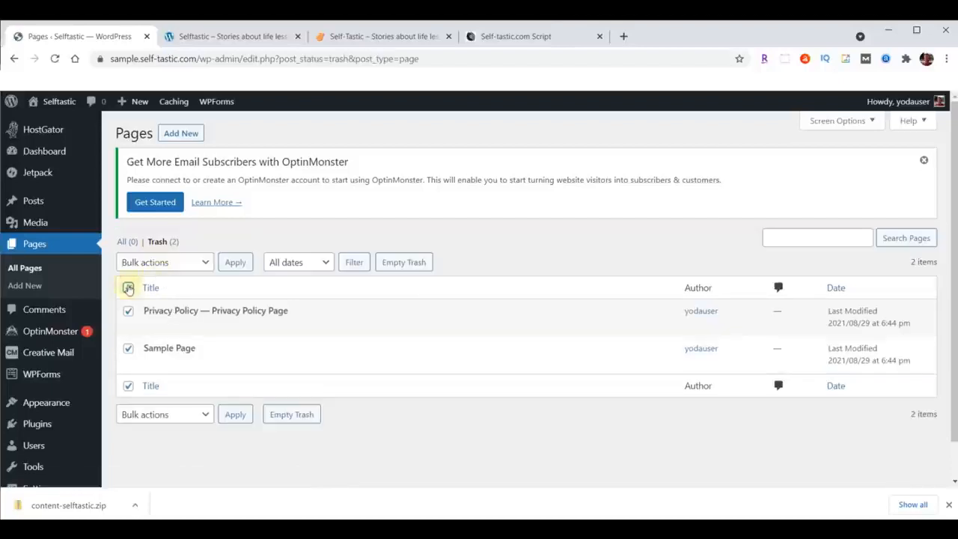
click(189, 267)
click(166, 304)
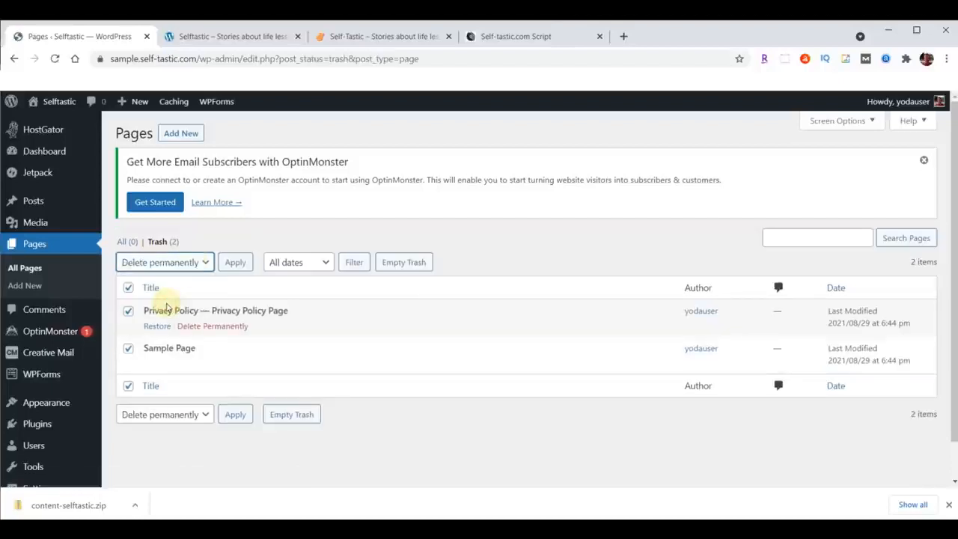
click(229, 263)
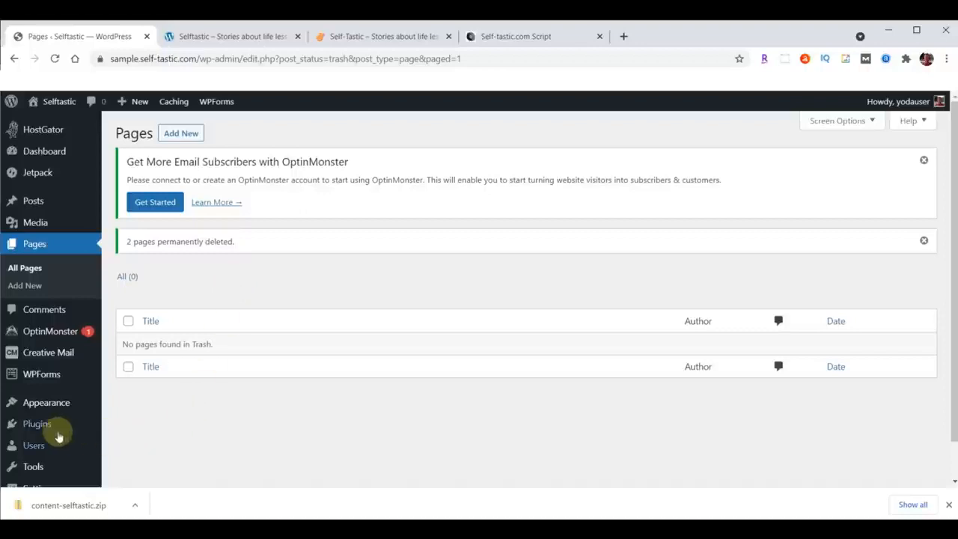
Deactivate all installed plugins on the WordPress site in one bulk action.
click(32, 424)
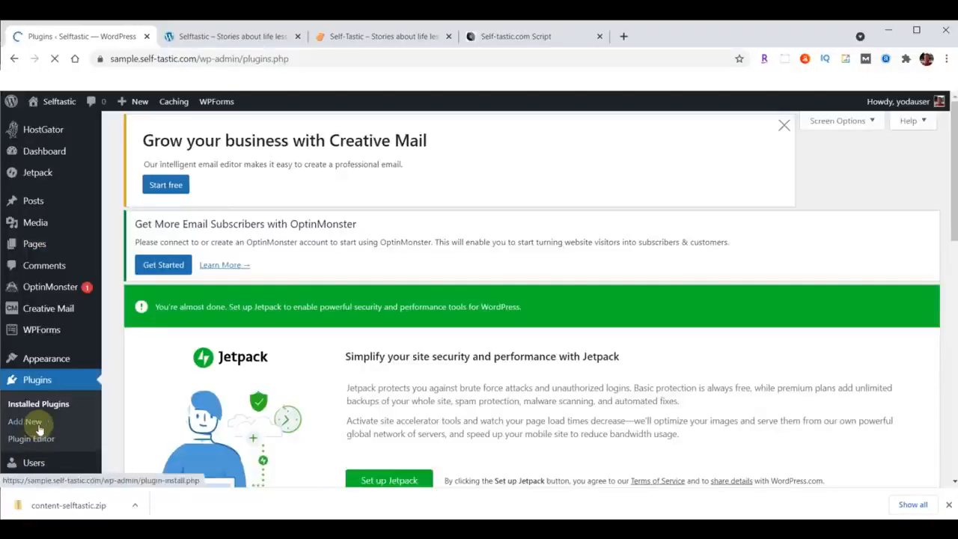
scroll(451, 229, down, 7)
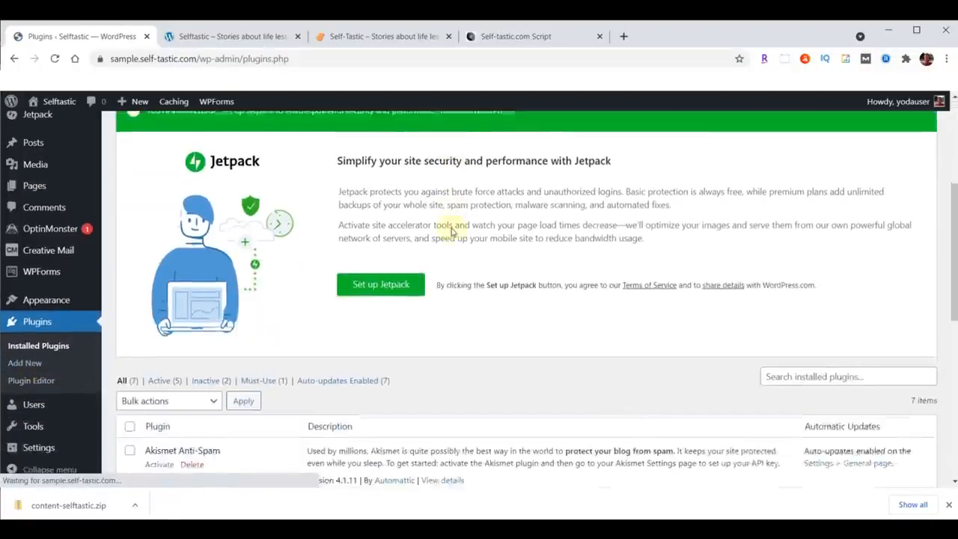
scroll(357, 204, up, 1)
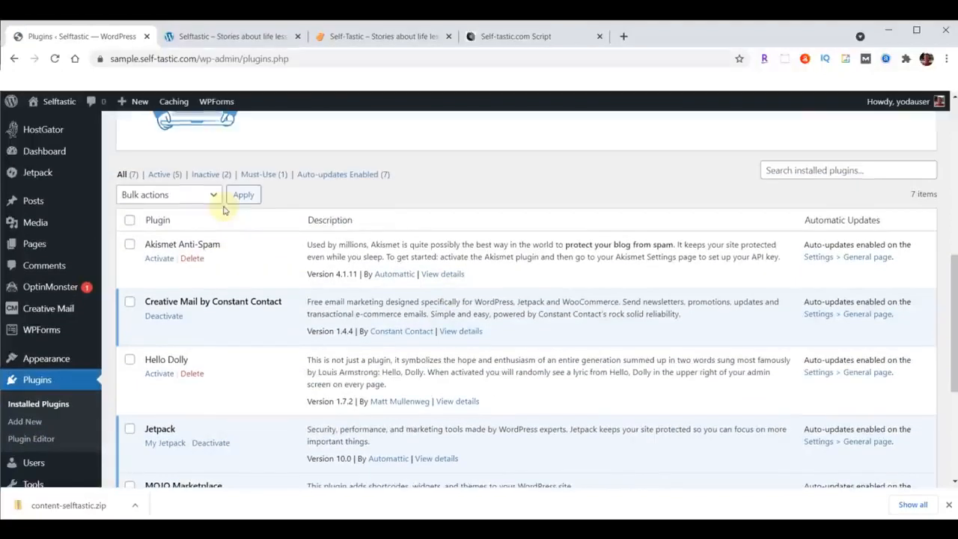
click(130, 221)
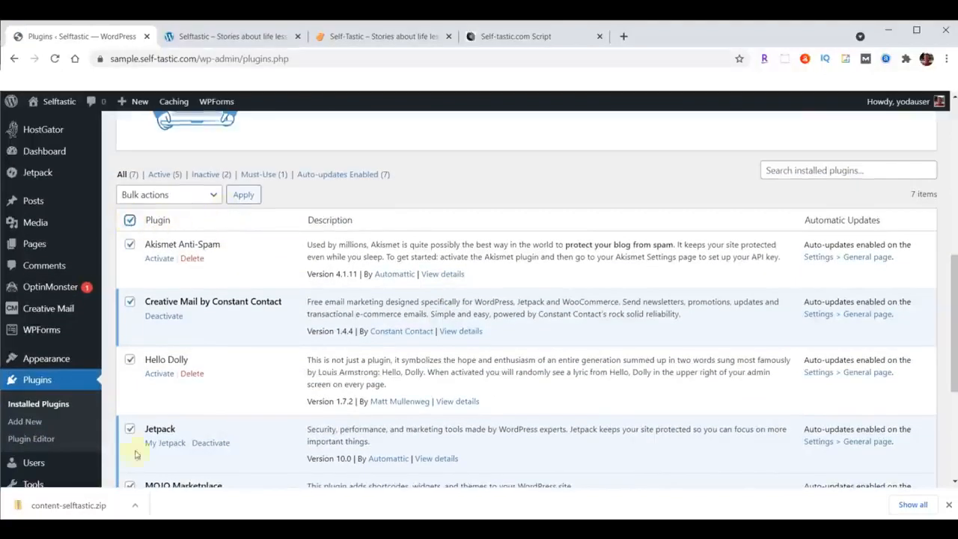
click(214, 195)
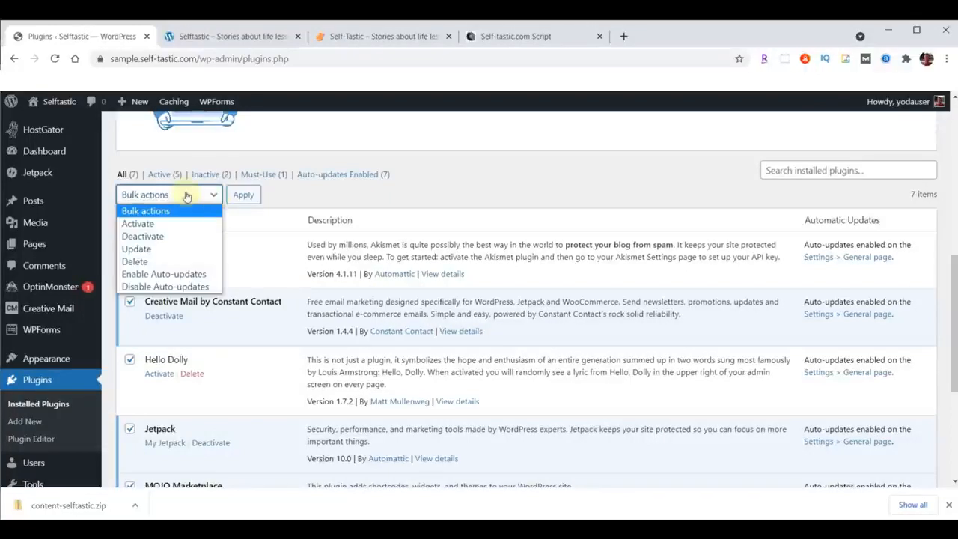
click(140, 237)
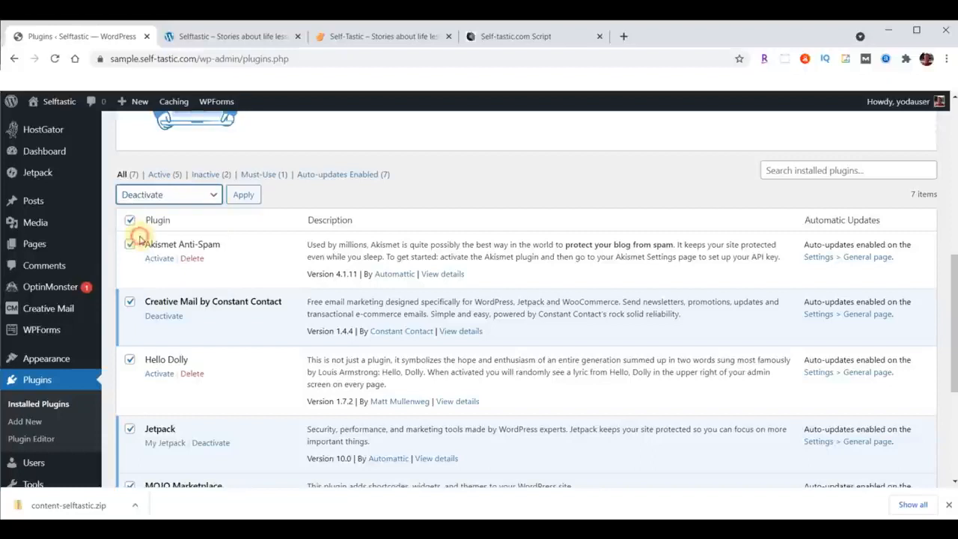
click(243, 195)
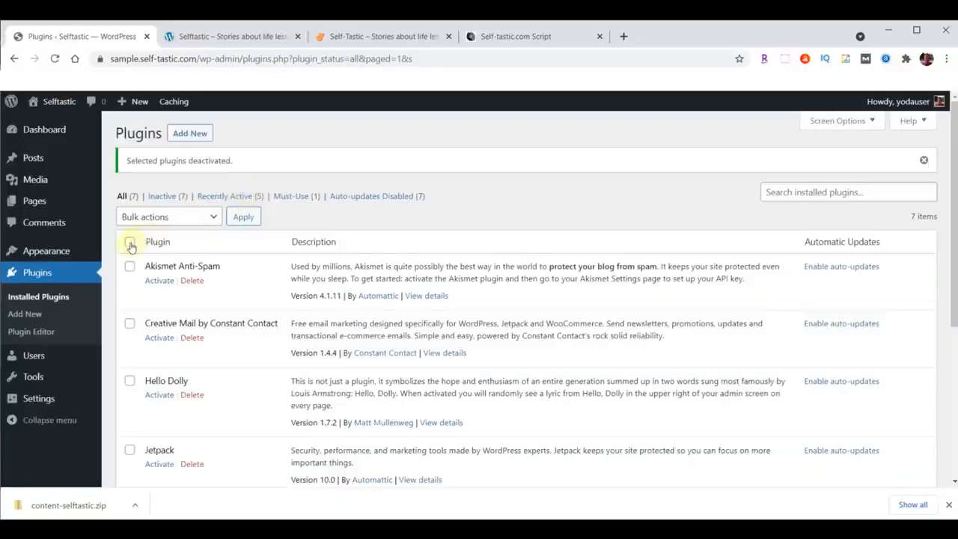
Delete all the deactivated plugins in one bulk action and confirm the deletion.
click(129, 244)
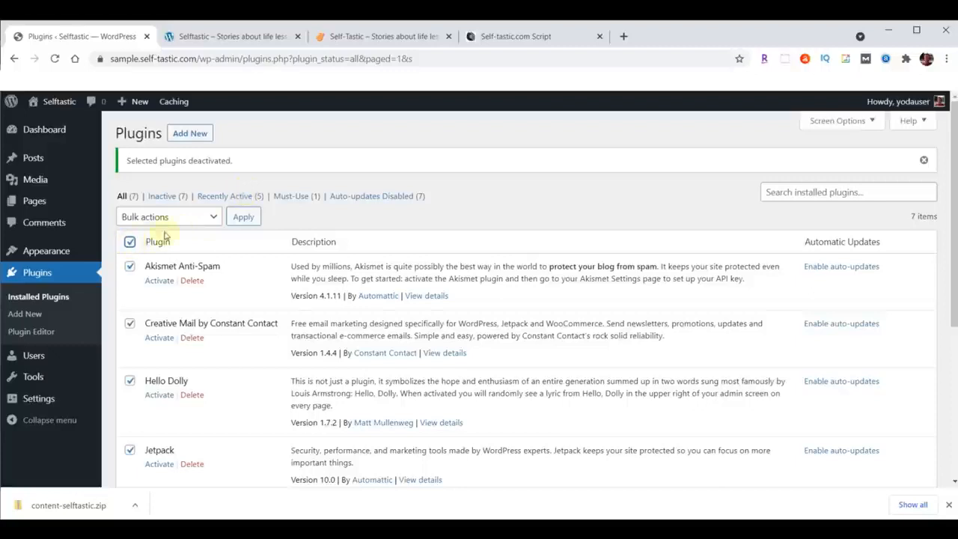
click(193, 217)
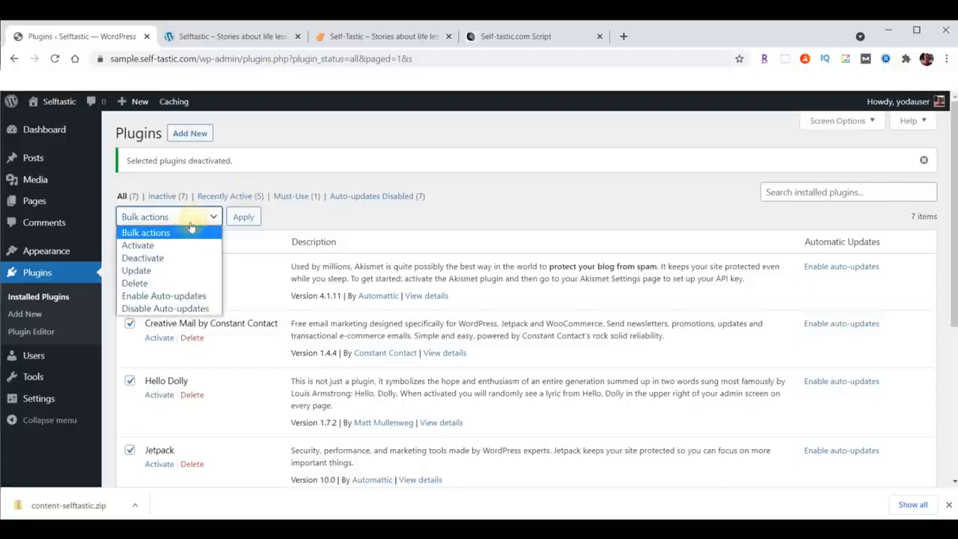
click(139, 283)
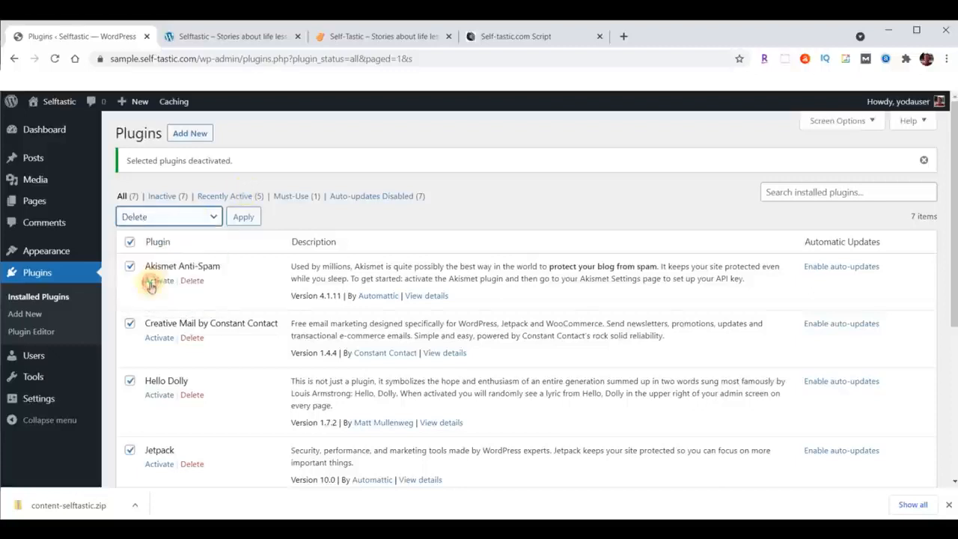
click(246, 224)
click(540, 142)
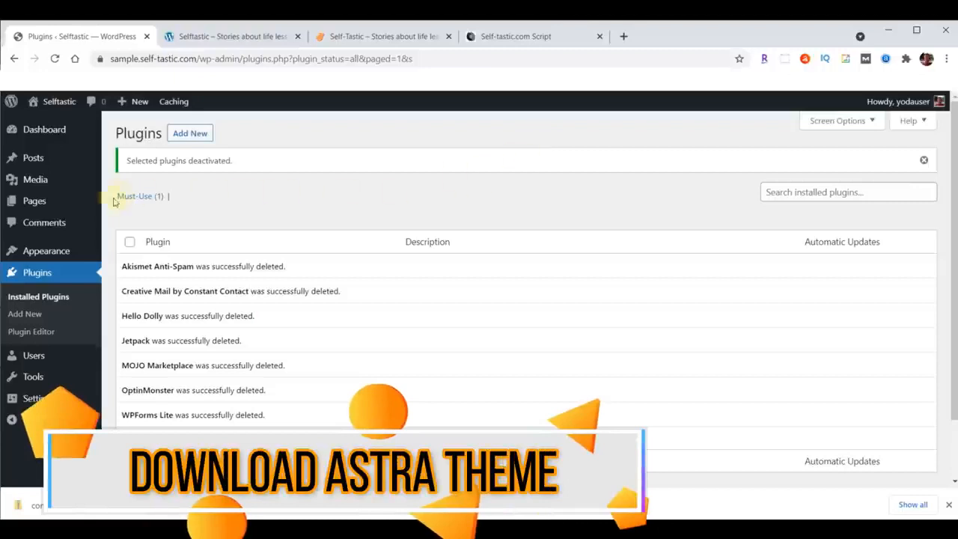
Open the page for adding new themes to the WordPress site.
click(34, 251)
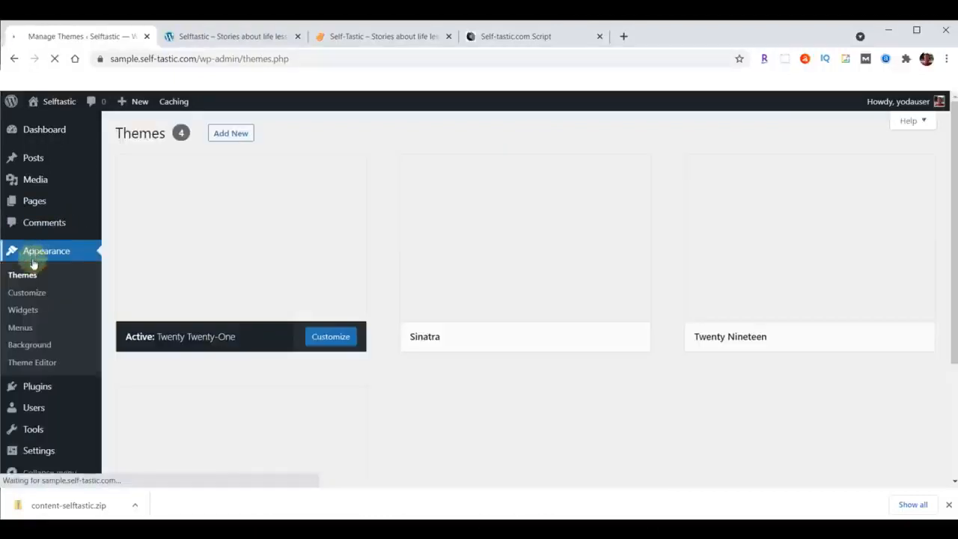
click(31, 275)
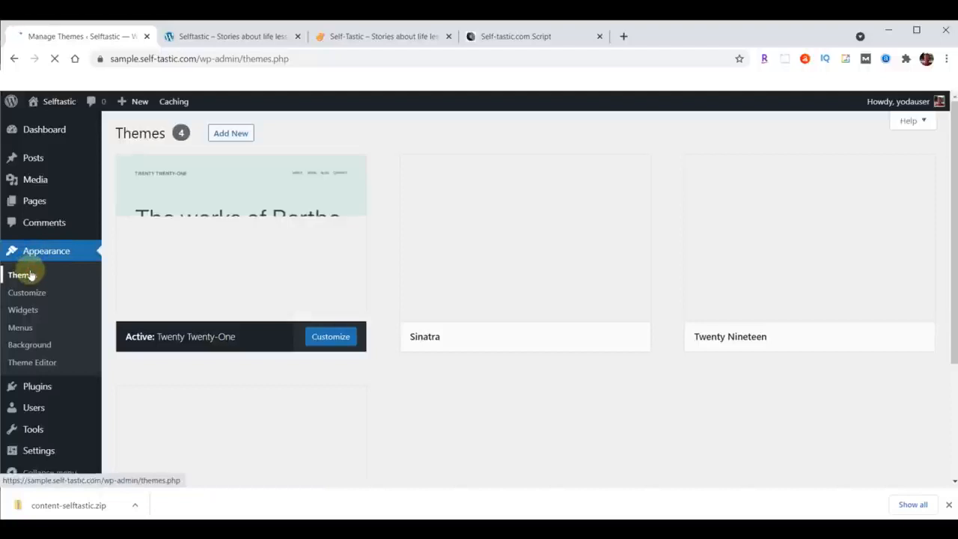
click(233, 134)
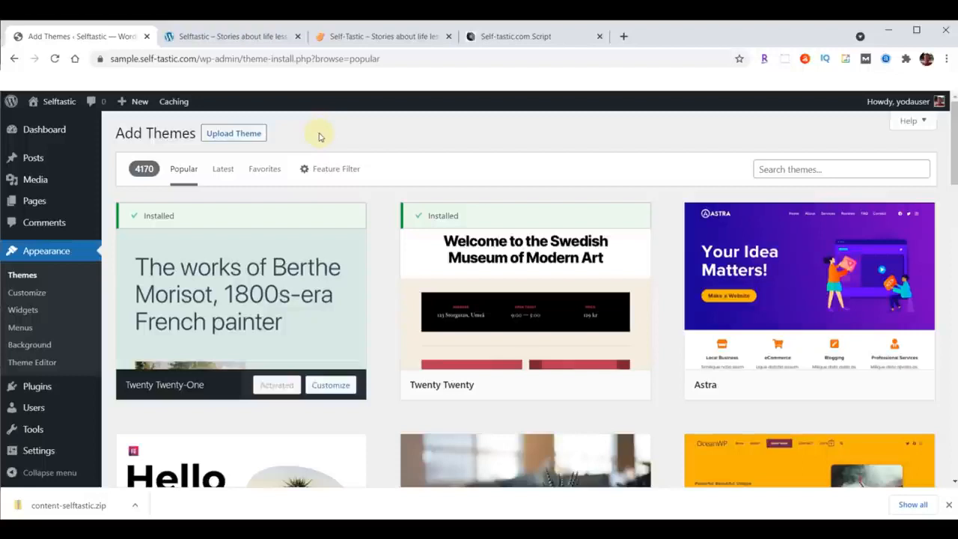
Open webyoda.com/themes in a new browser tab, download the Astra Theme for Self-Tastic.com, and dismiss the downloads bar.
click(624, 36)
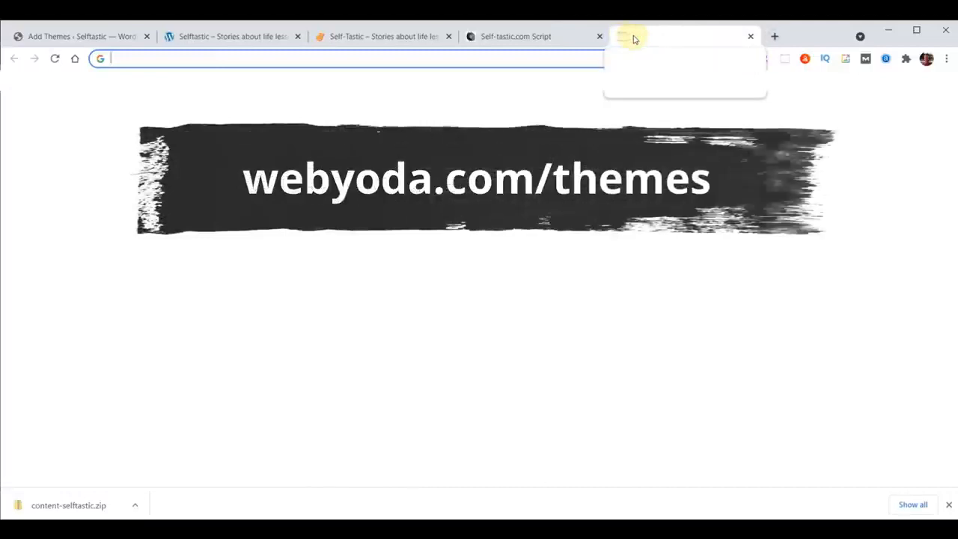
text(webyoda.com/themes)
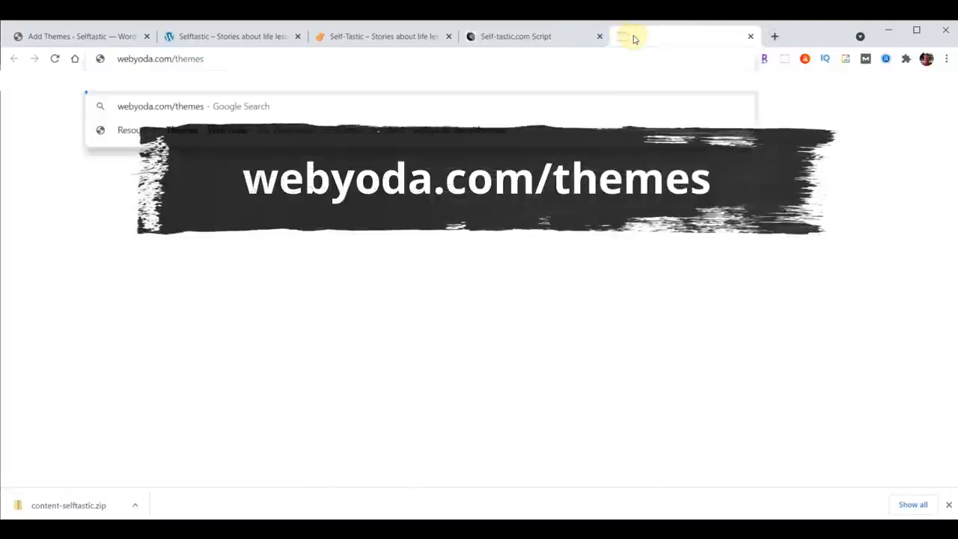
key(Return)
scroll(764, 273, down, 8)
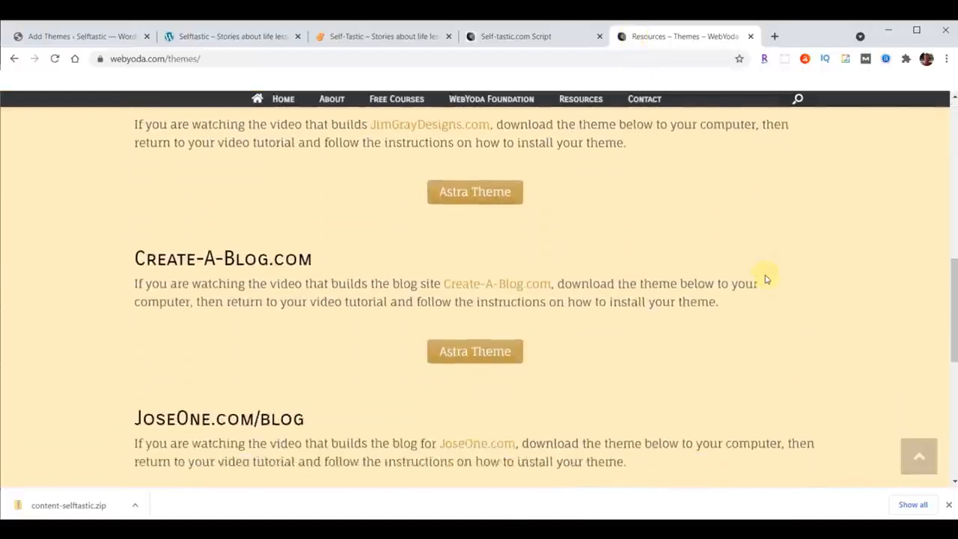
scroll(765, 279, down, 5)
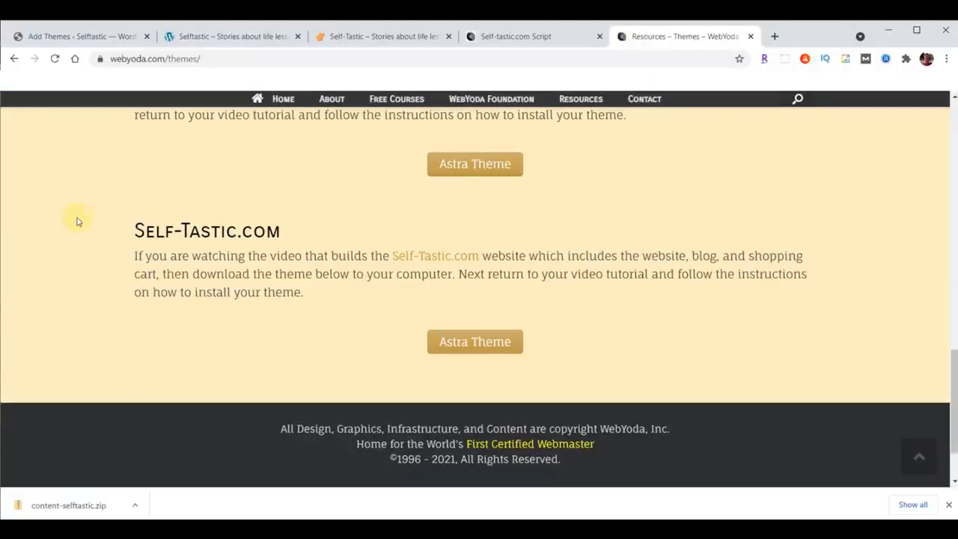
click(492, 342)
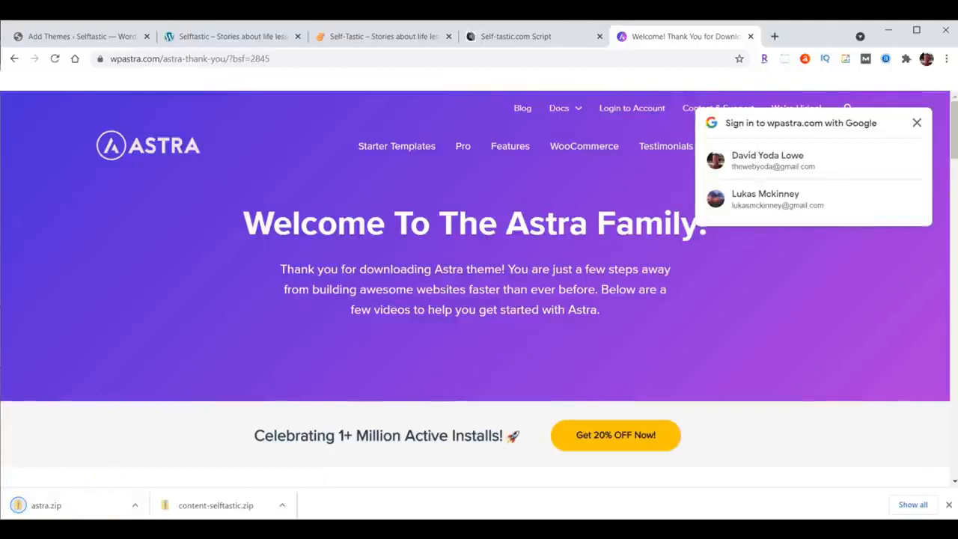
click(949, 504)
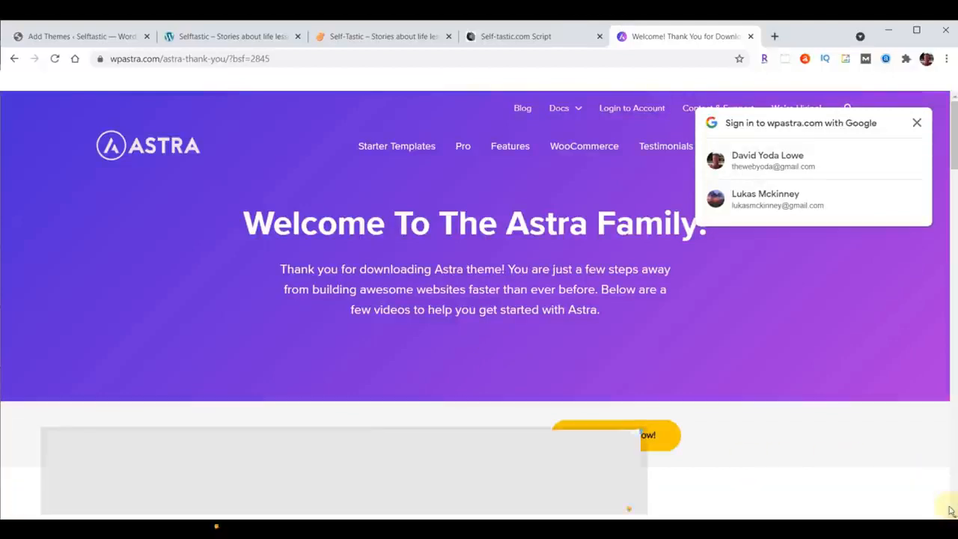
Go to webyoda.com/plugins and find the Self-Tastic.com plugin section.
click(390, 60)
text(webyoda.com/)
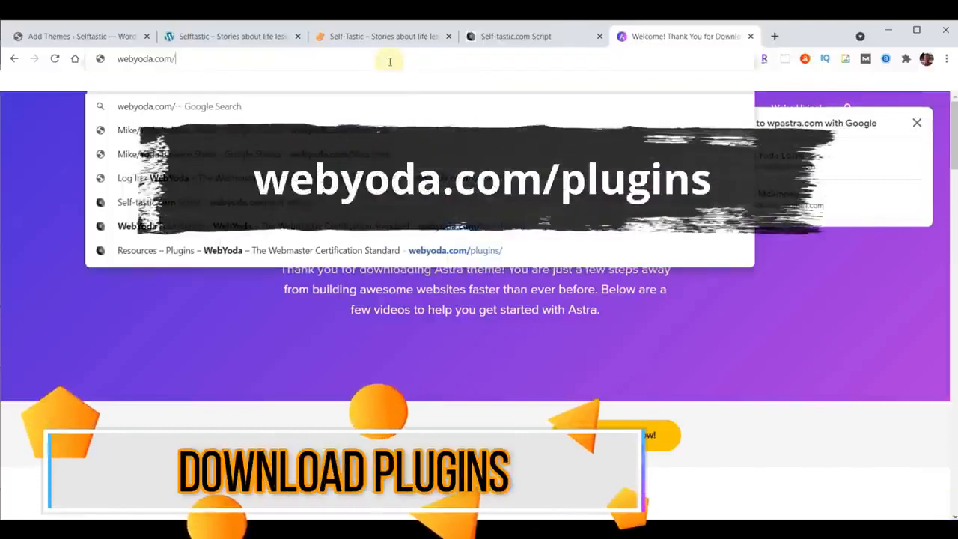
text(plugins)
key(Return)
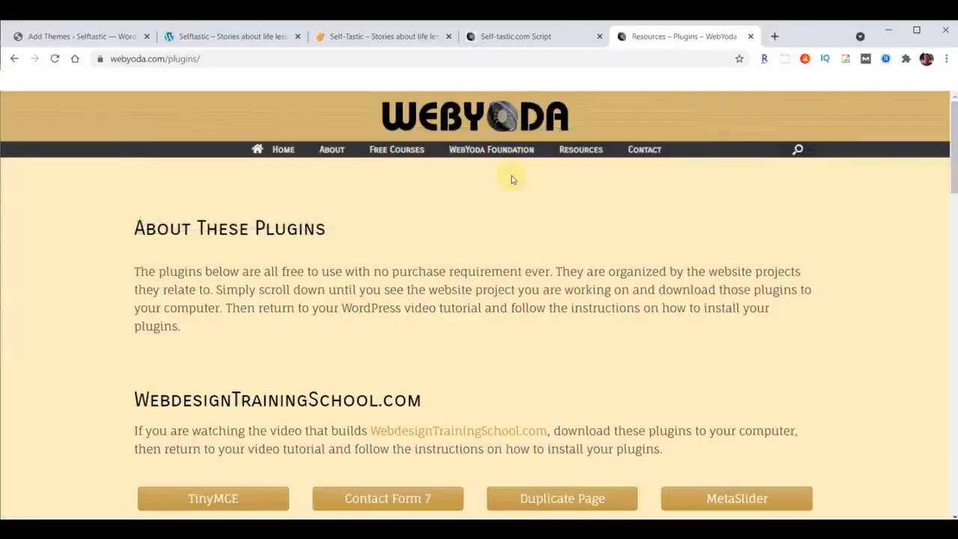
scroll(512, 179, down, 15)
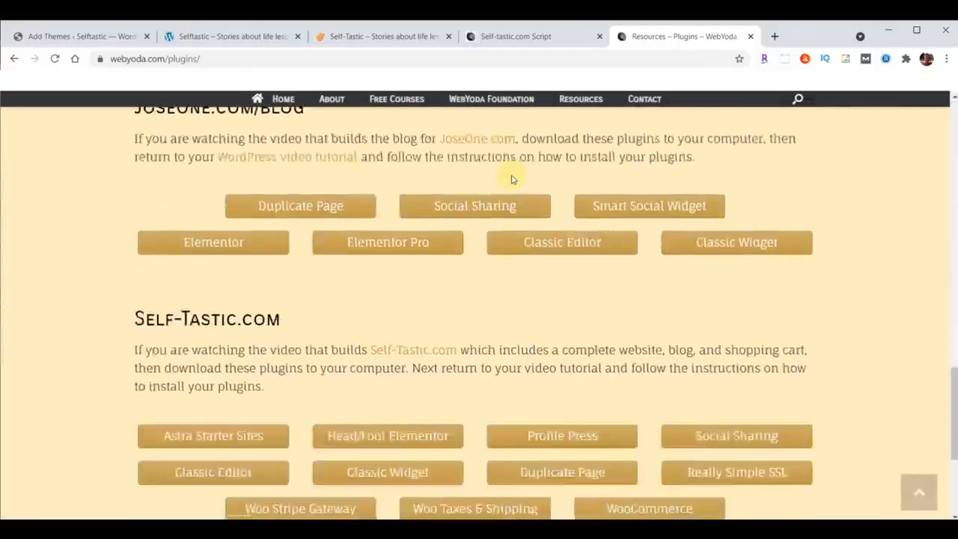
scroll(512, 180, down, 2)
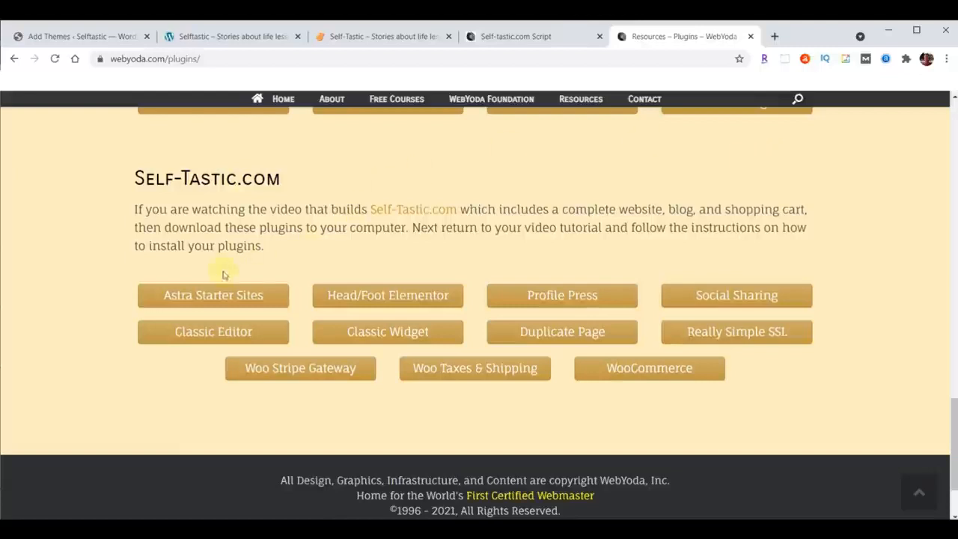
Download the Astra Starter Sites, Head/Foot Elementor, Profile Press and Social Sharing plugins for Self-Tastic.com.
click(201, 300)
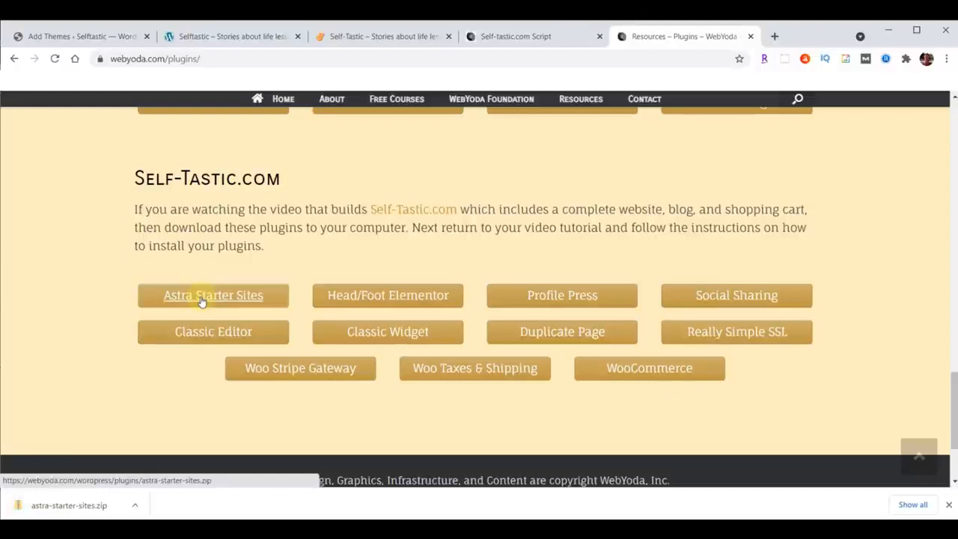
click(417, 295)
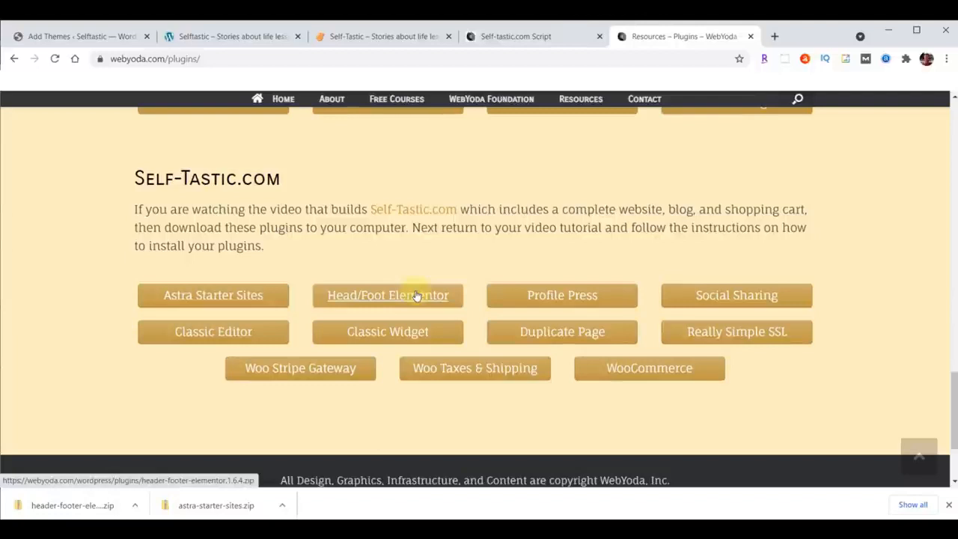
click(580, 297)
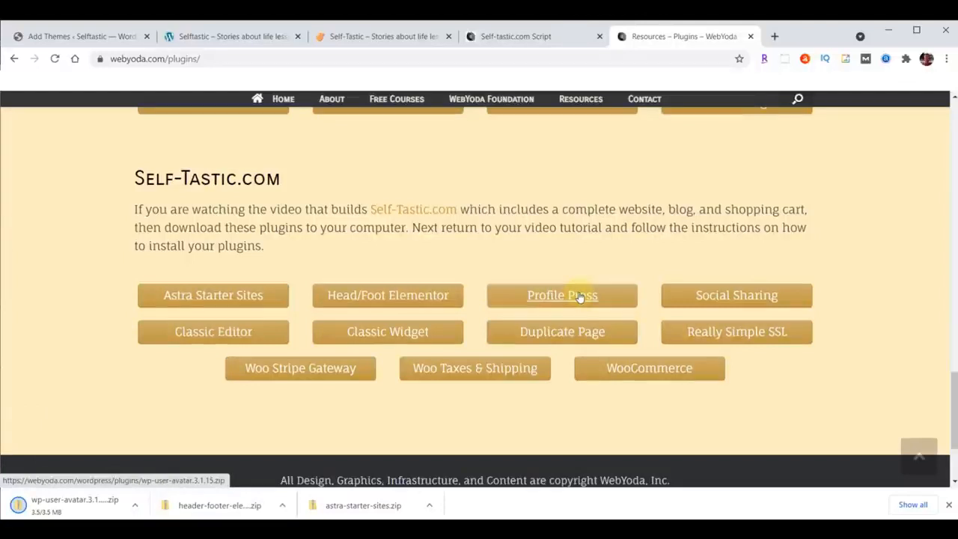
click(755, 295)
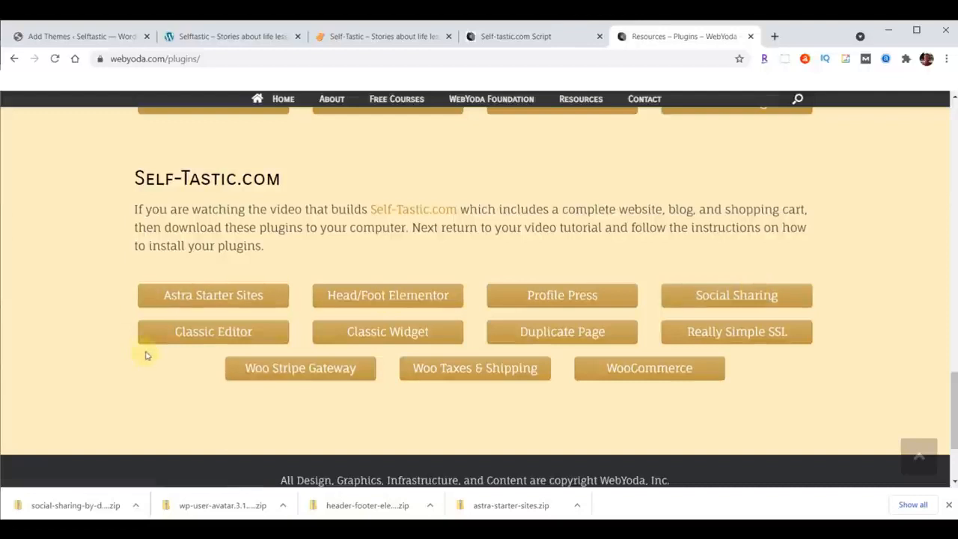
Download the Classic Editor, Classic Widget, Duplicate Page and Really Simple SSL plugins for Self-Tastic.com.
click(210, 337)
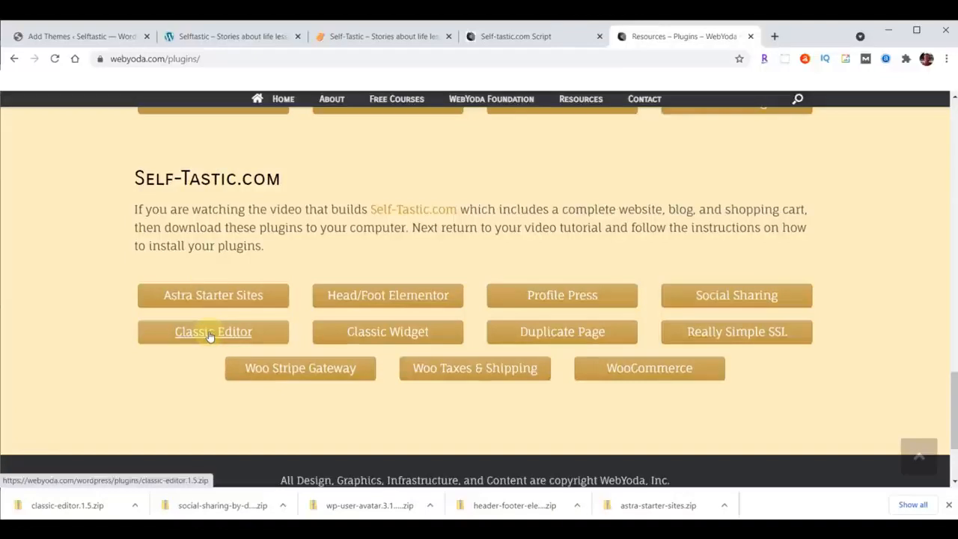
click(389, 334)
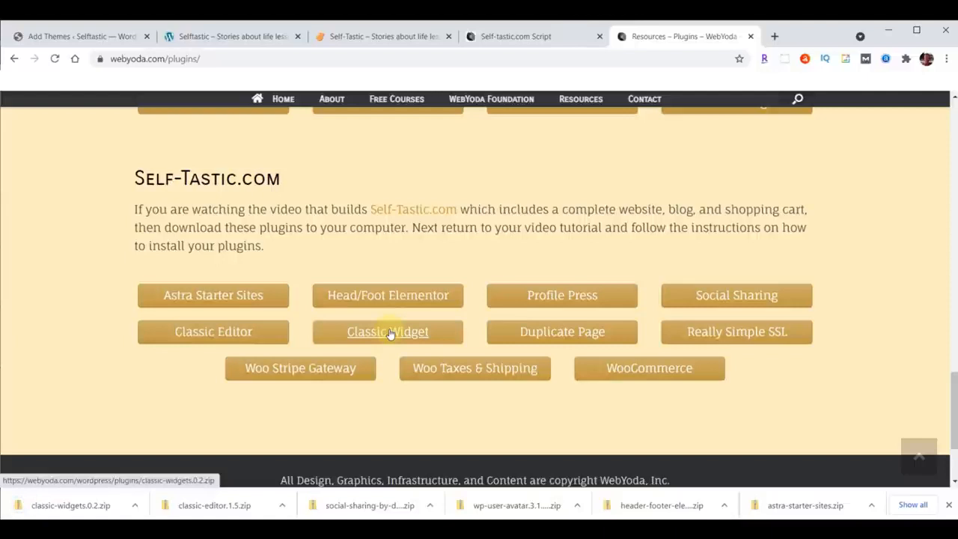
click(562, 334)
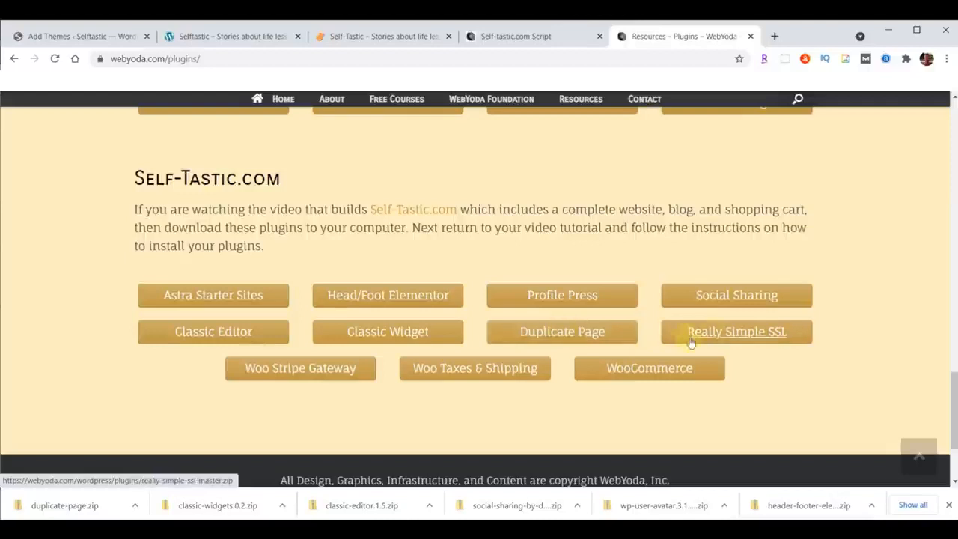
click(737, 333)
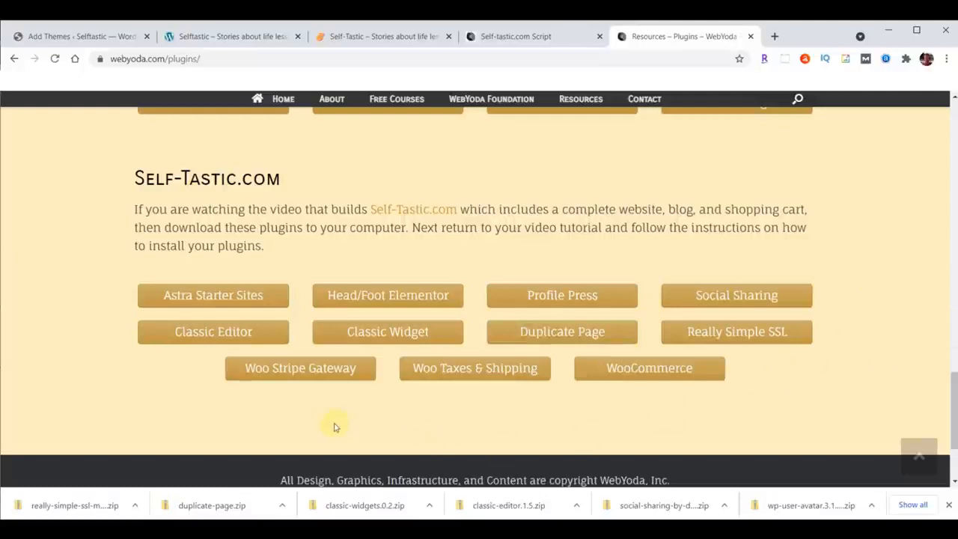
Download the Woo Stripe Gateway, Woo Taxes & Shipping and WooCommerce plugins for Self-Tastic.com, then dismiss the downloads bar.
click(288, 369)
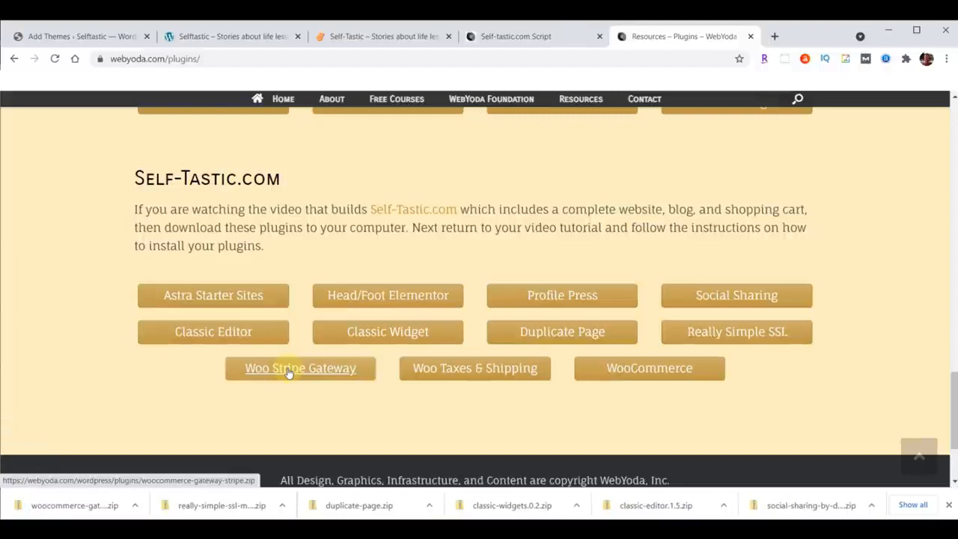
click(478, 371)
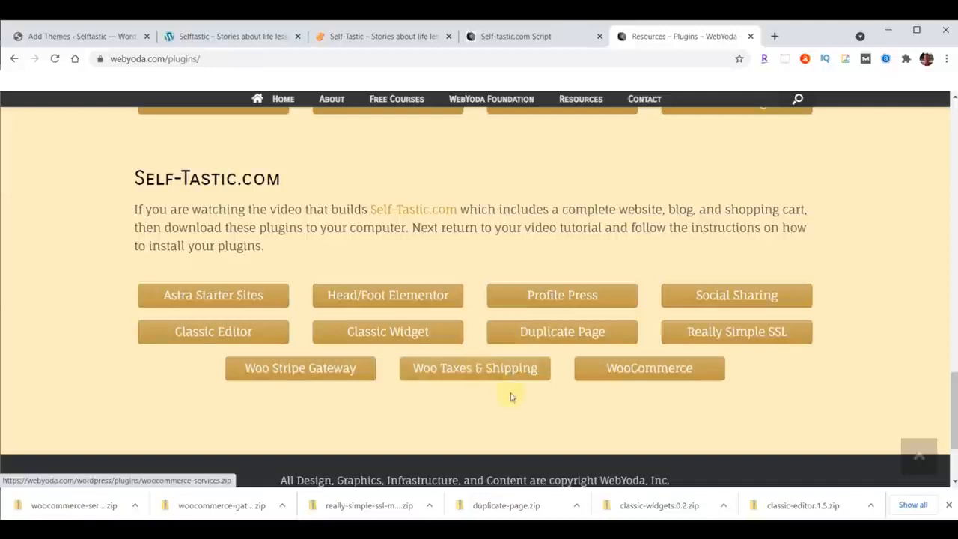
click(650, 368)
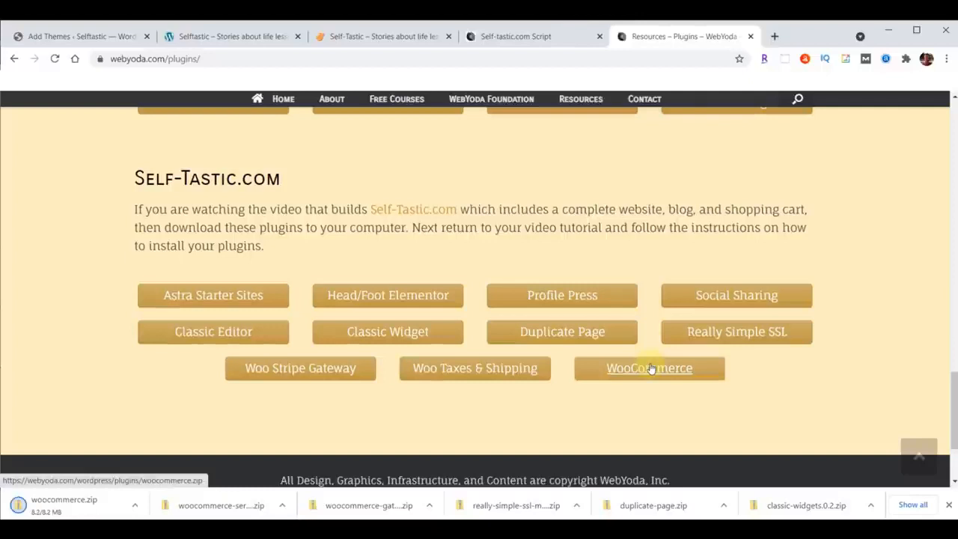
click(948, 505)
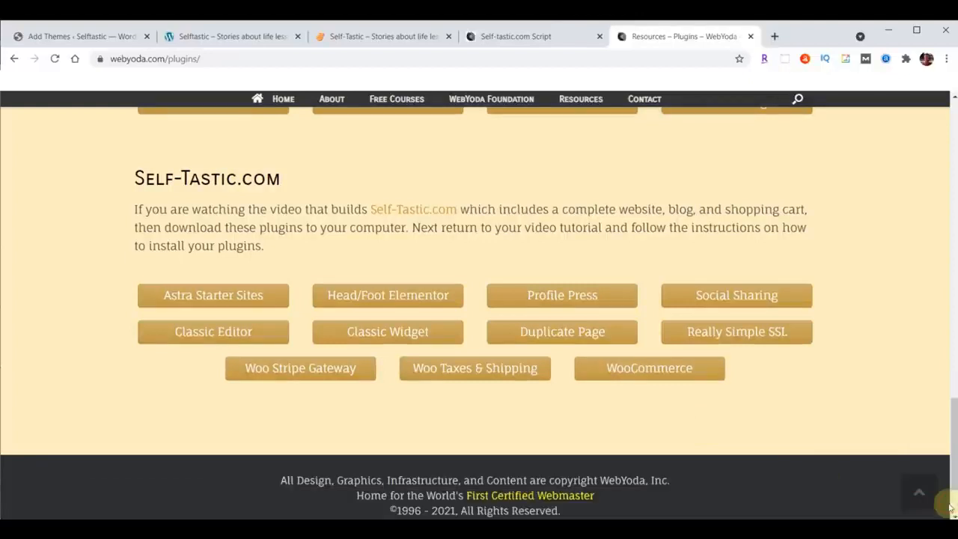
Switch to File Explorer and sort the Downloads folder by date modified, oldest first.
key(alt+Tab)
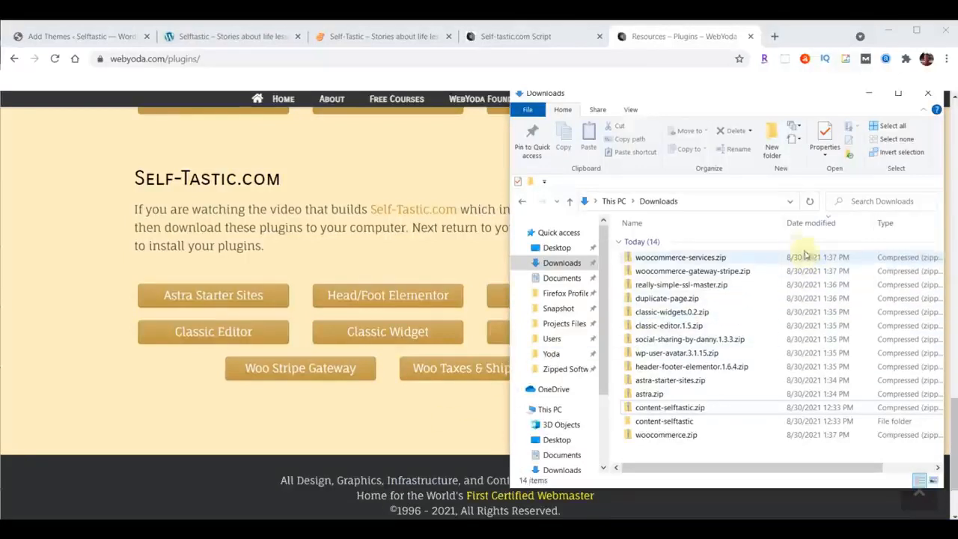
click(807, 223)
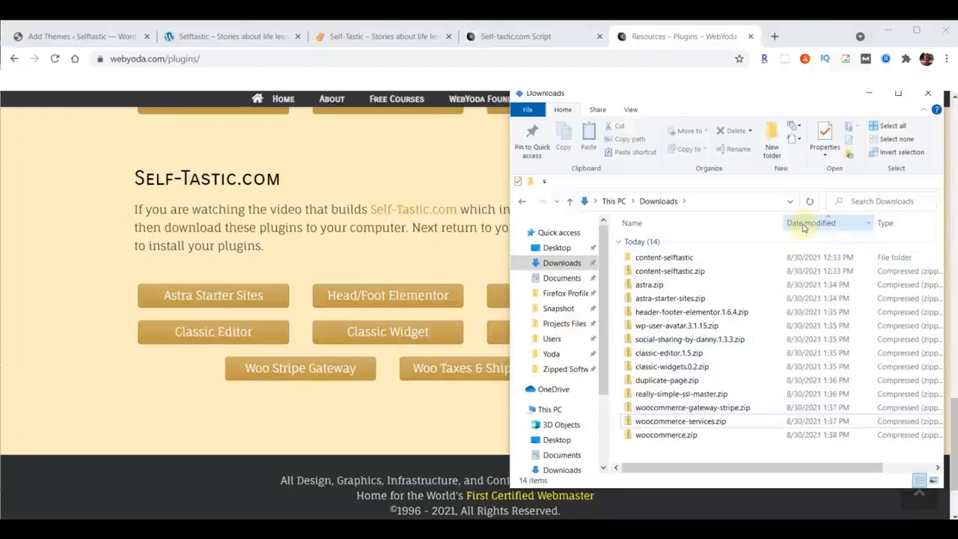
Return to the Add Themes page in Chrome, then upload and install astra.zip from the Downloads folder.
click(50, 39)
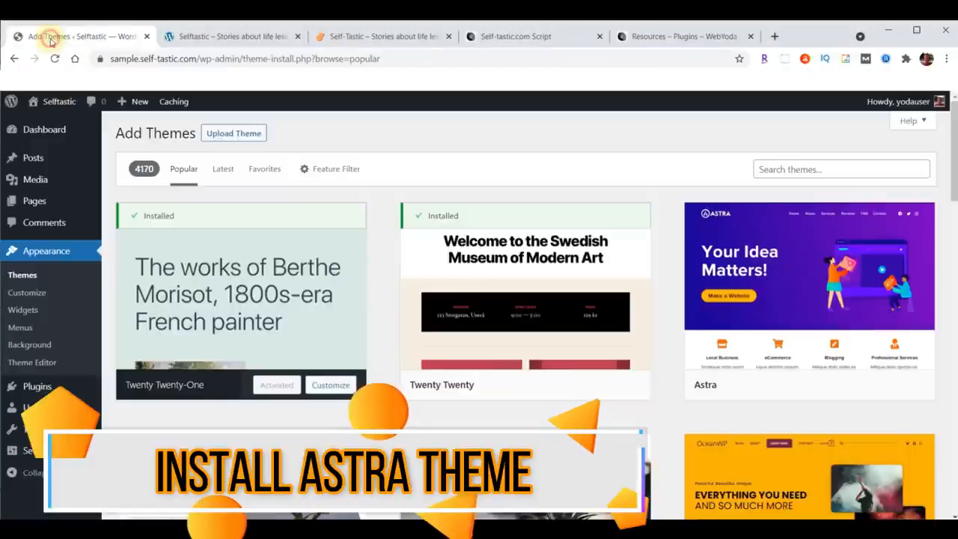
click(219, 132)
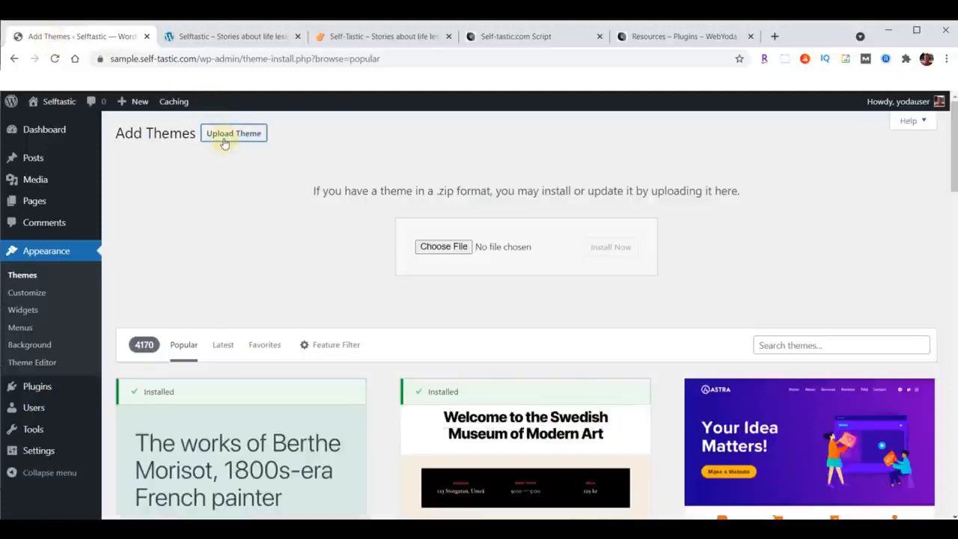
click(433, 246)
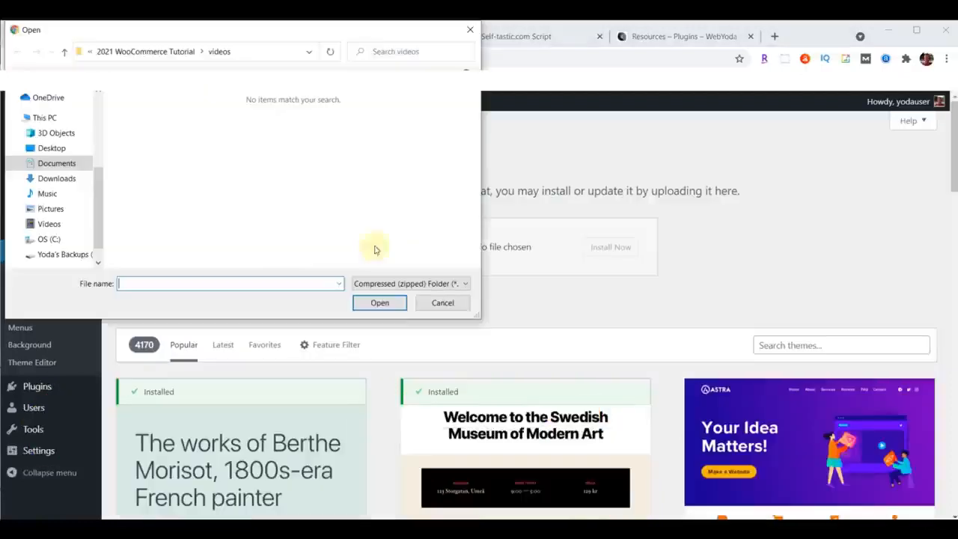
click(46, 180)
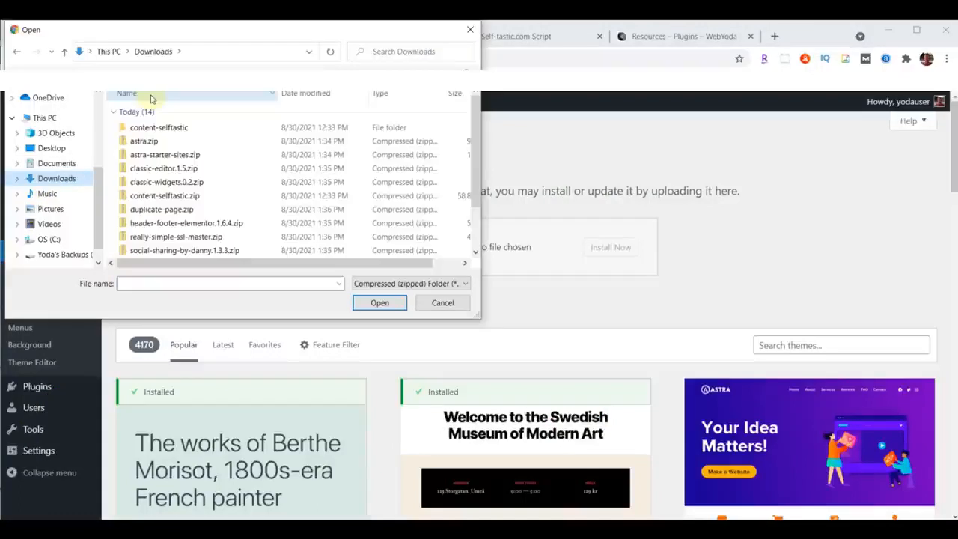
click(154, 142)
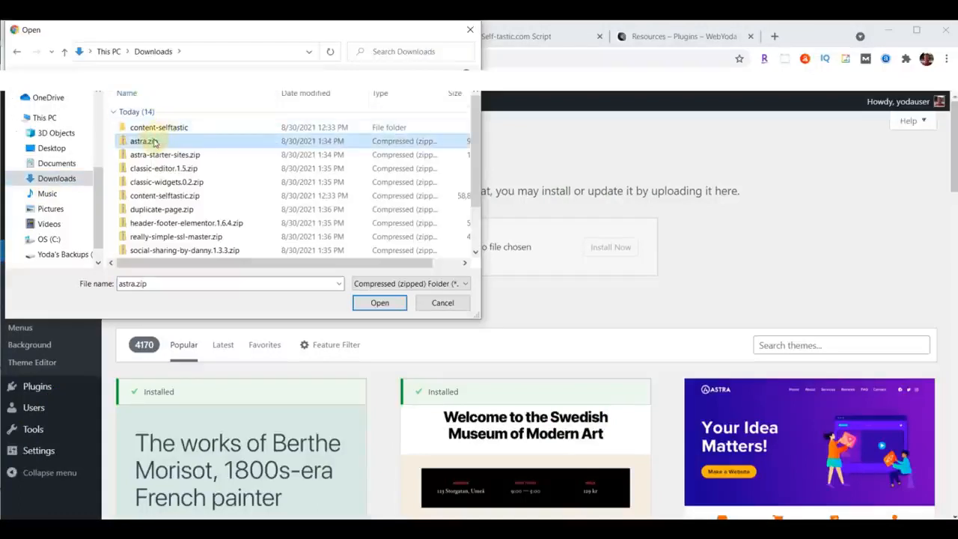
click(378, 303)
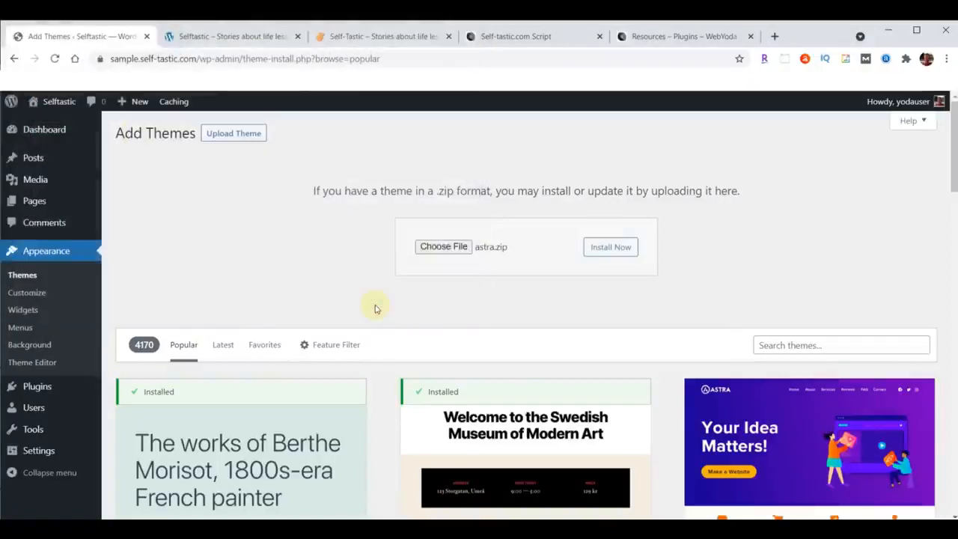
click(614, 248)
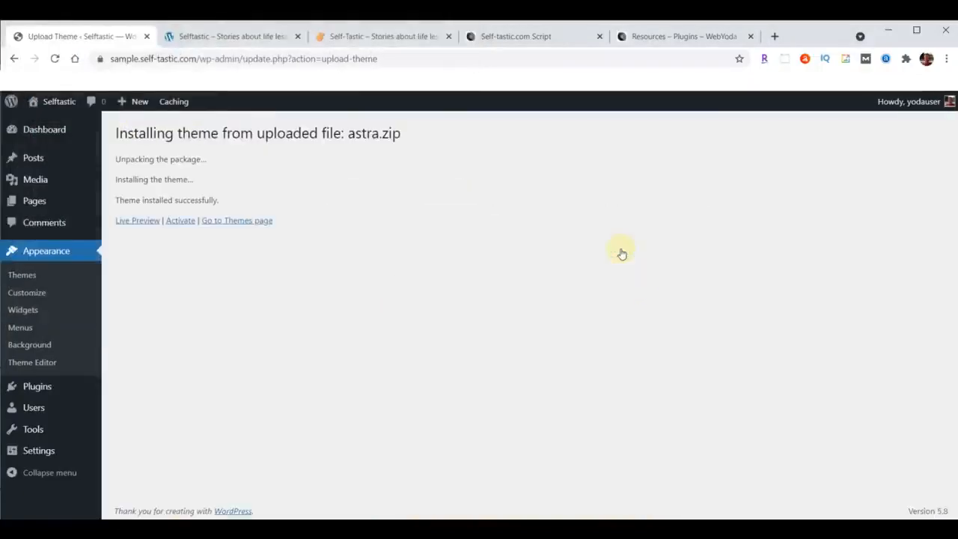
Activate the newly installed Astra theme and update it to the new version.
click(177, 221)
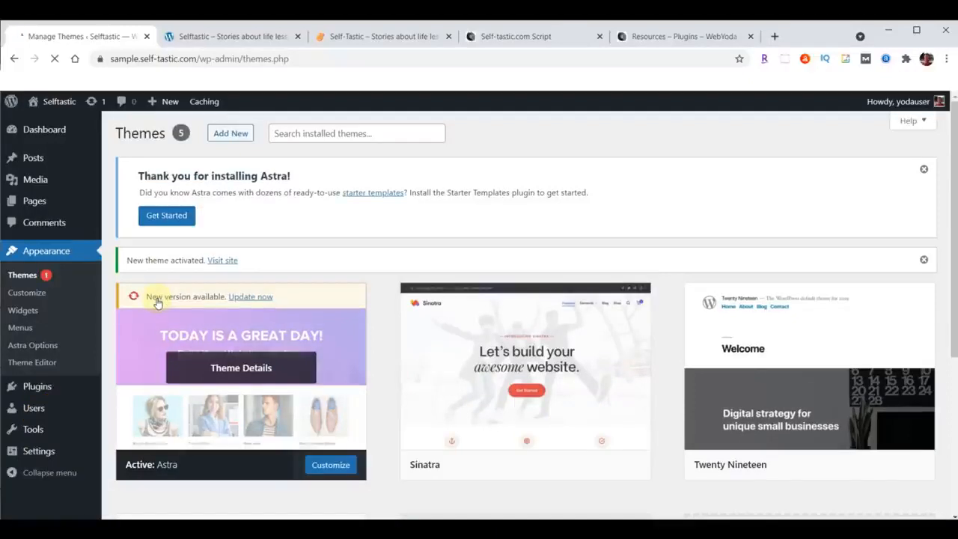
click(250, 297)
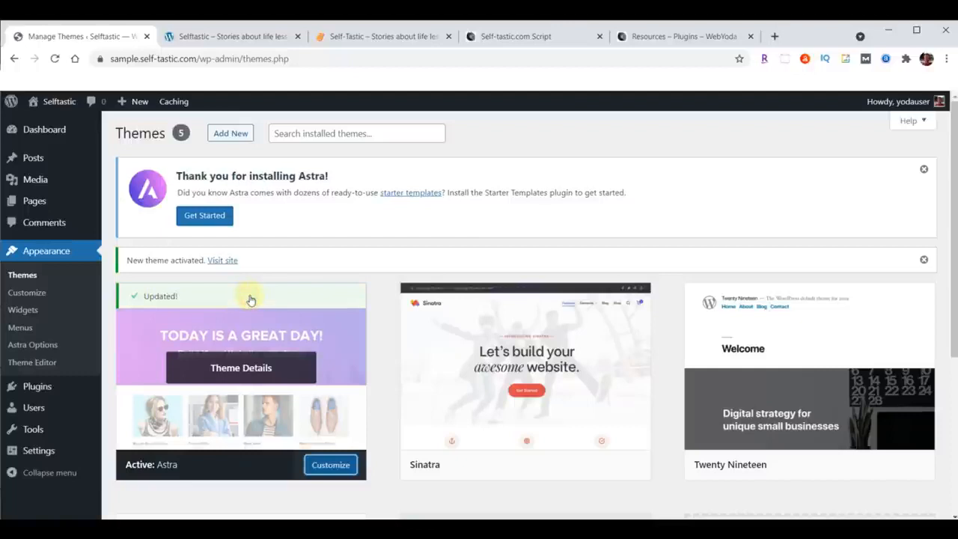
Reload the sample.self-tastic.com front page and compare its appearance with the finished self-tastic.com site.
click(225, 35)
click(56, 60)
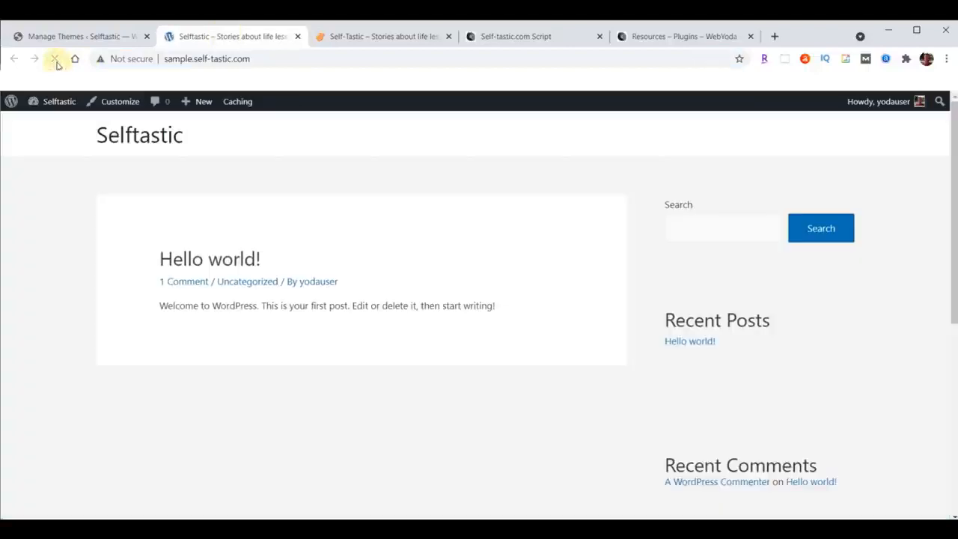
click(392, 38)
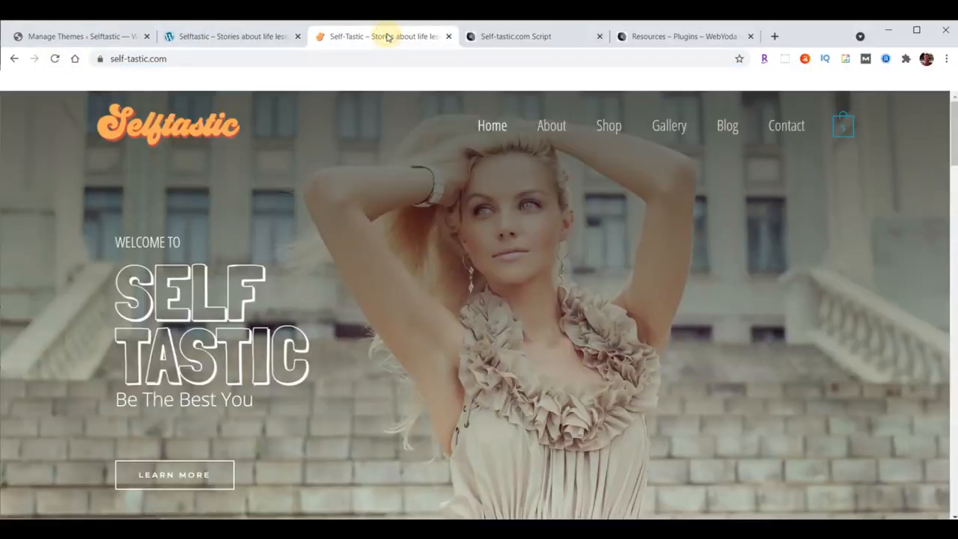
click(231, 41)
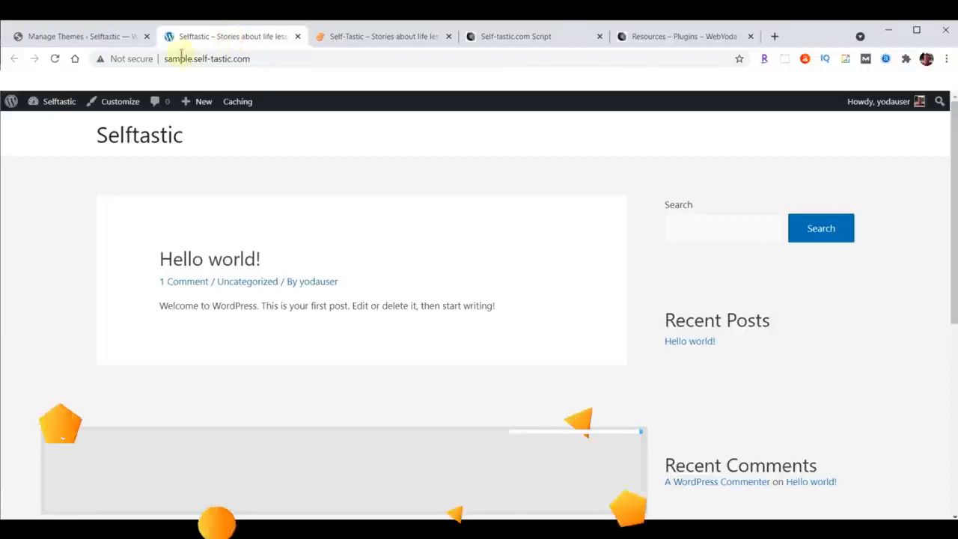
In the sample site's WordPress admin, install the Astra Starter Sites plugin by uploading astra-starter-sites.zip from Downloads and activate it.
click(72, 37)
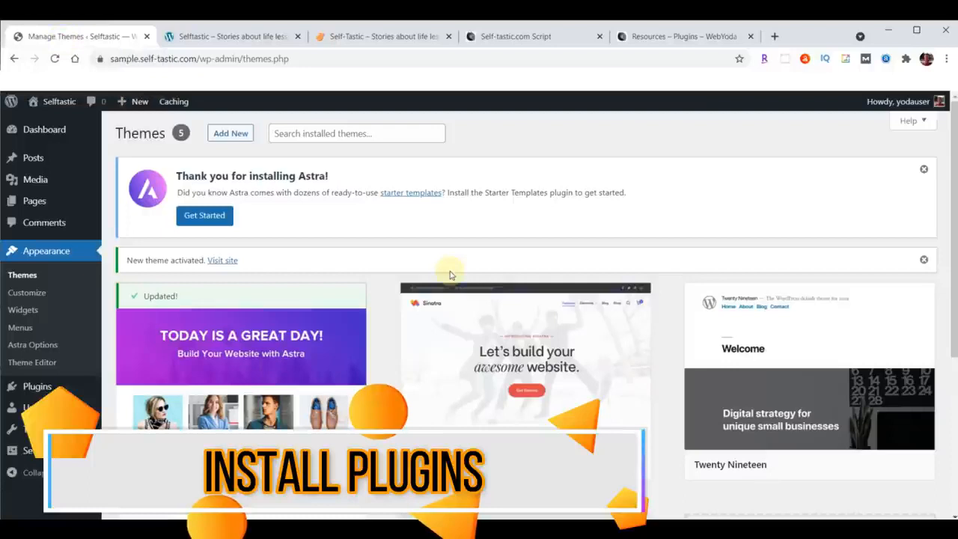
mouse_move(38, 389)
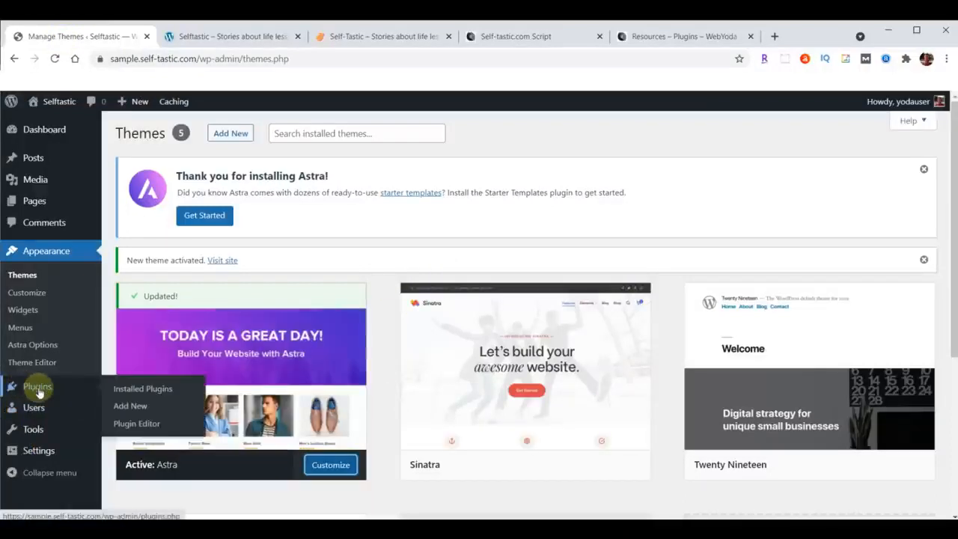
click(129, 406)
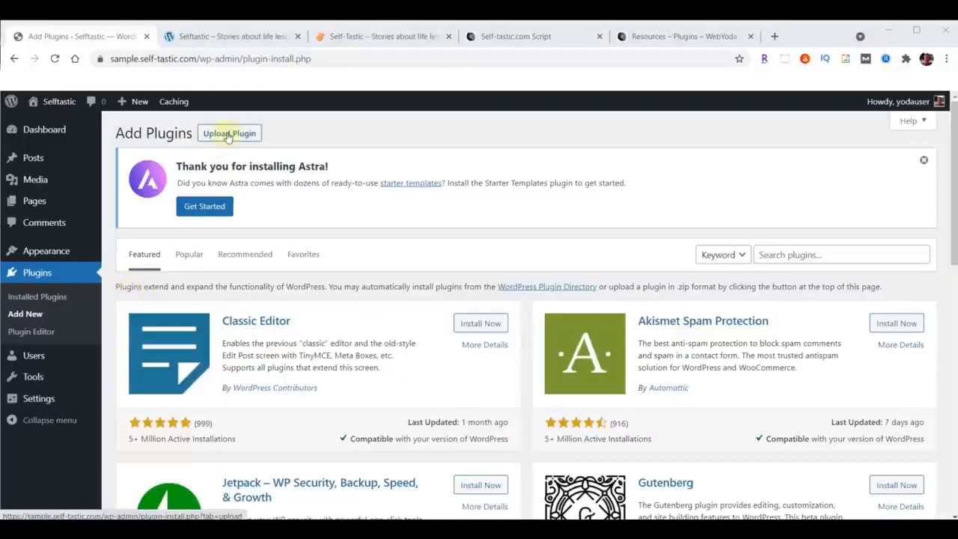
click(229, 134)
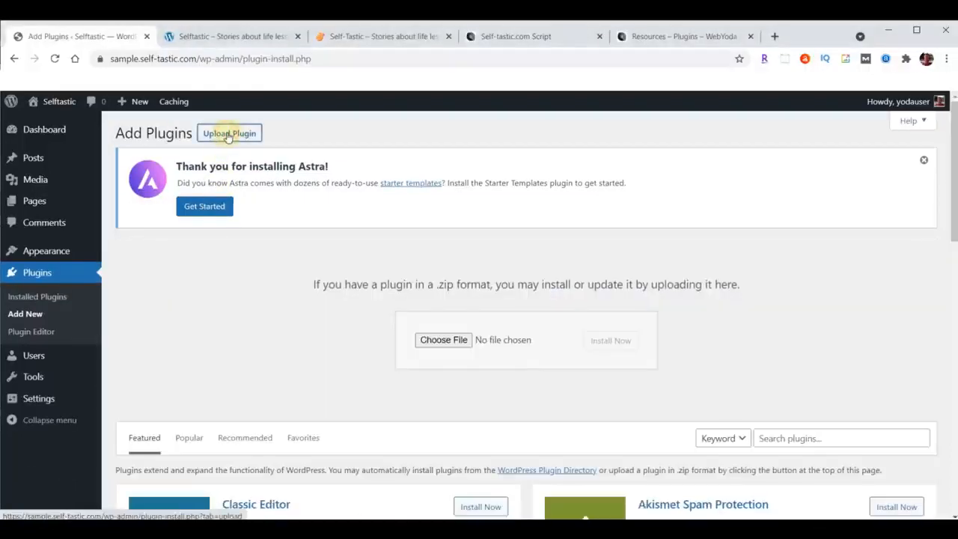
click(442, 341)
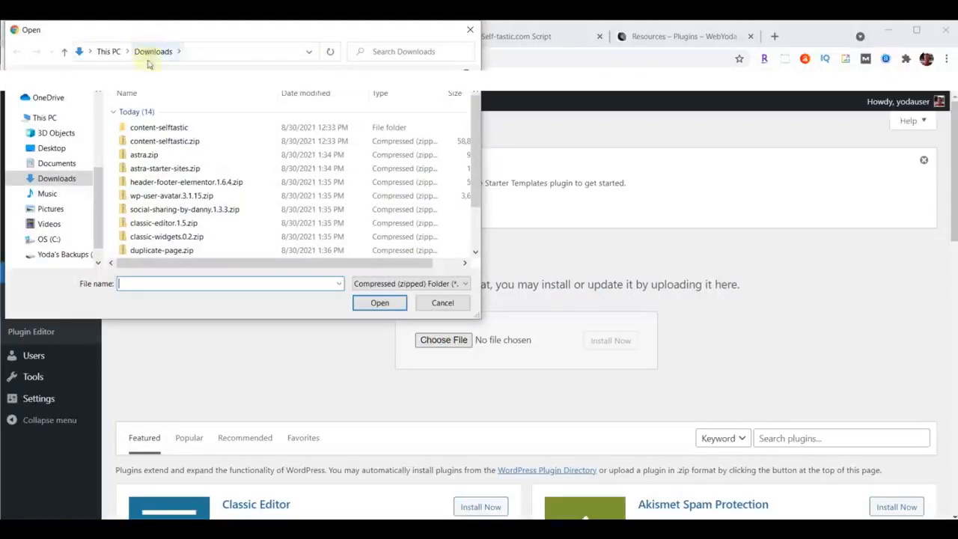
click(158, 173)
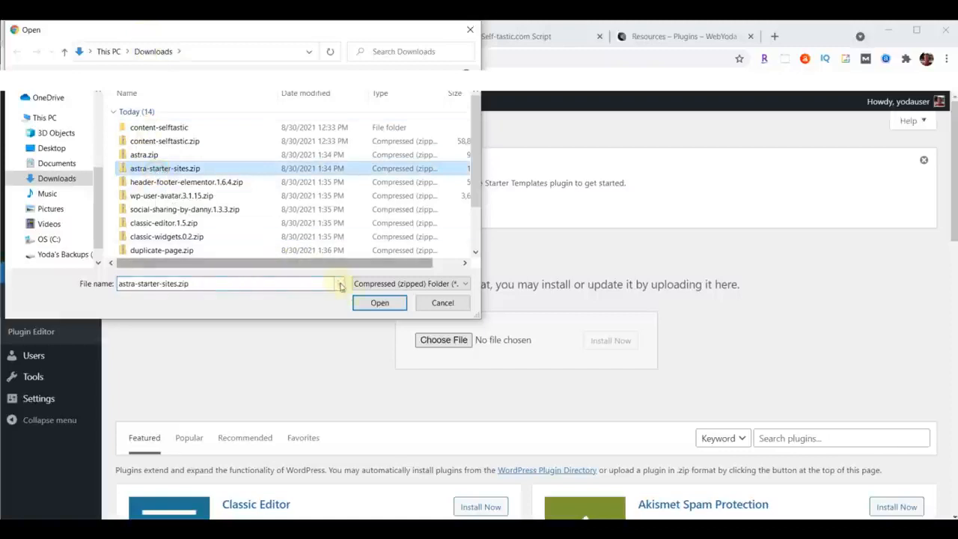
click(378, 303)
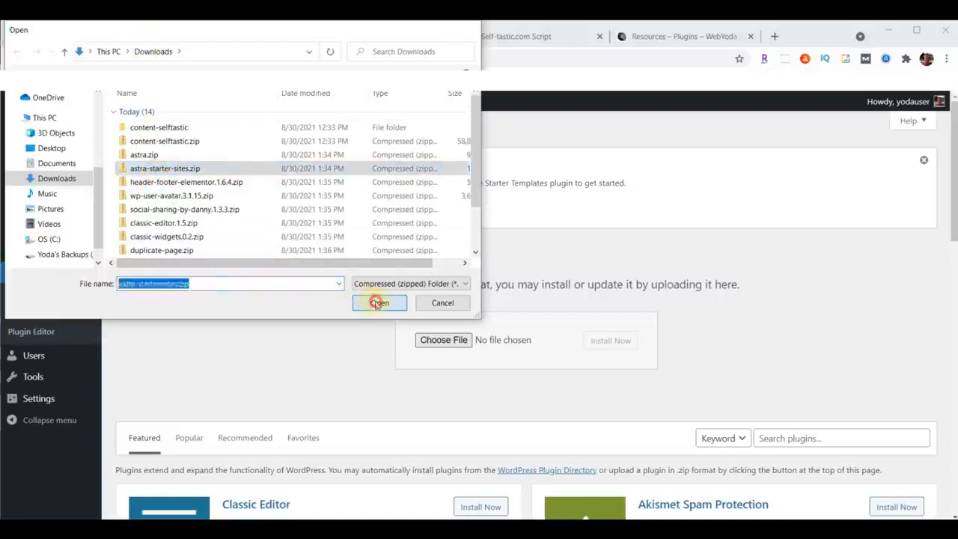
click(605, 340)
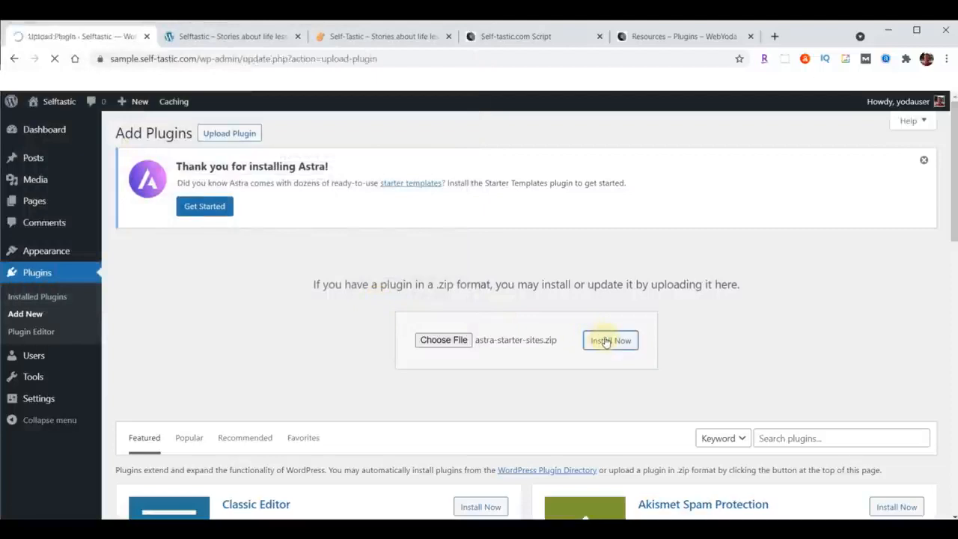
click(145, 324)
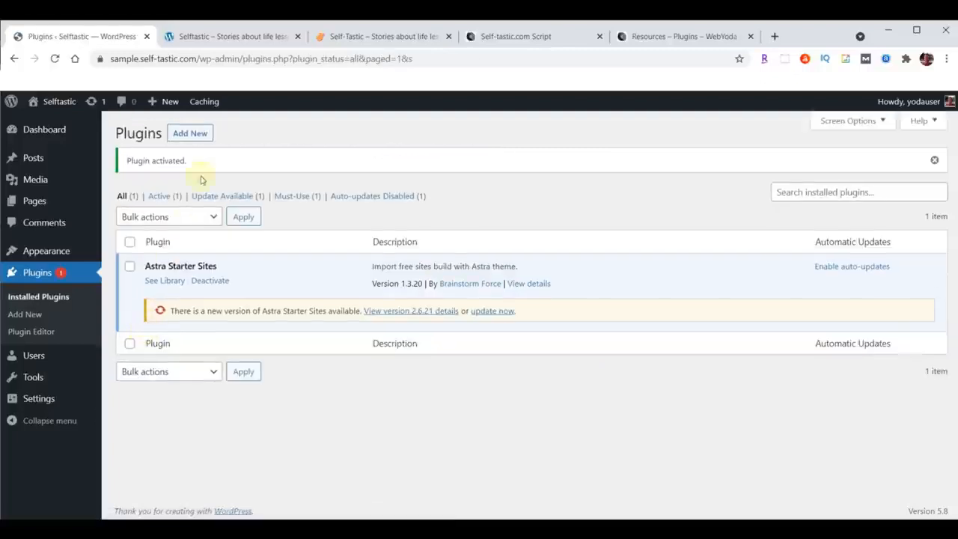
Install the Elementor Header & Footer Builder plugin by uploading header-footer-elementor.1.6.4.zip and activate it.
click(190, 133)
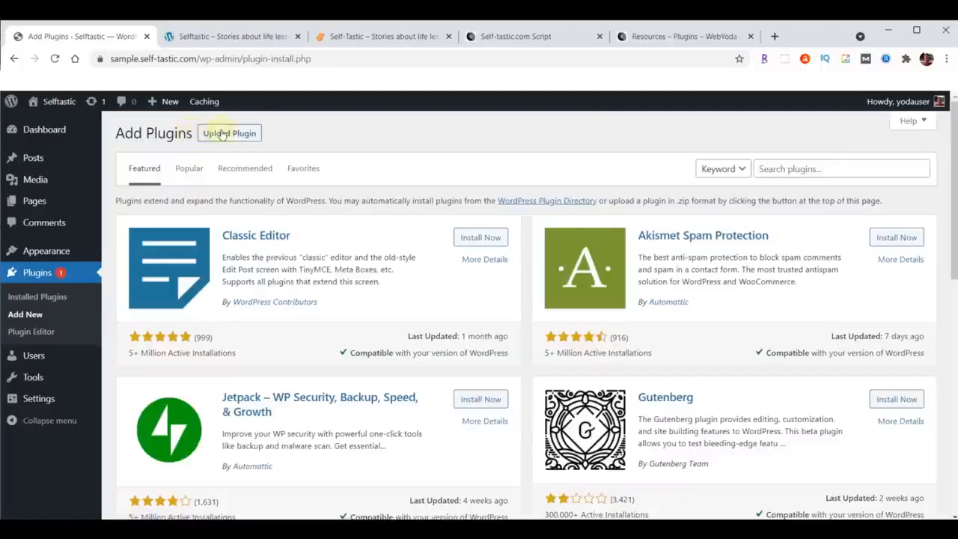
click(222, 134)
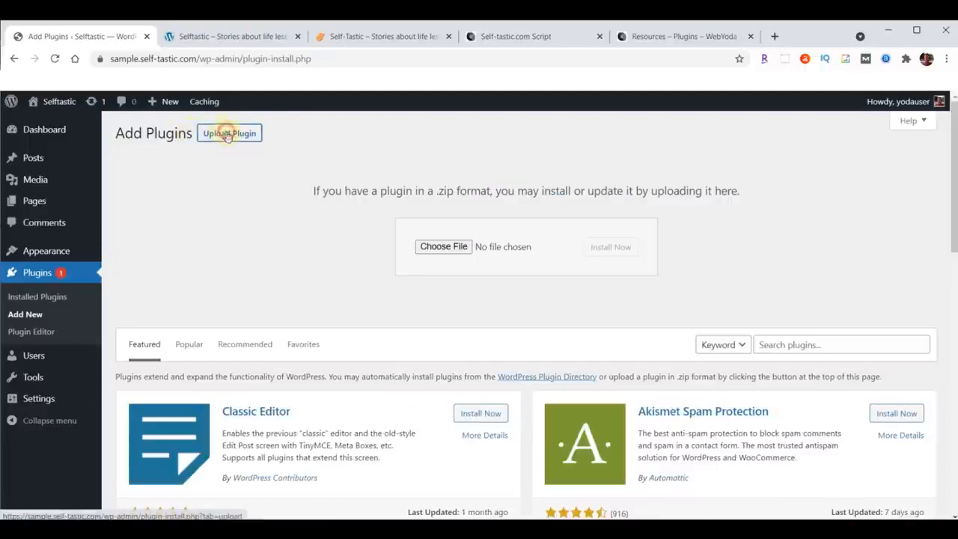
click(445, 247)
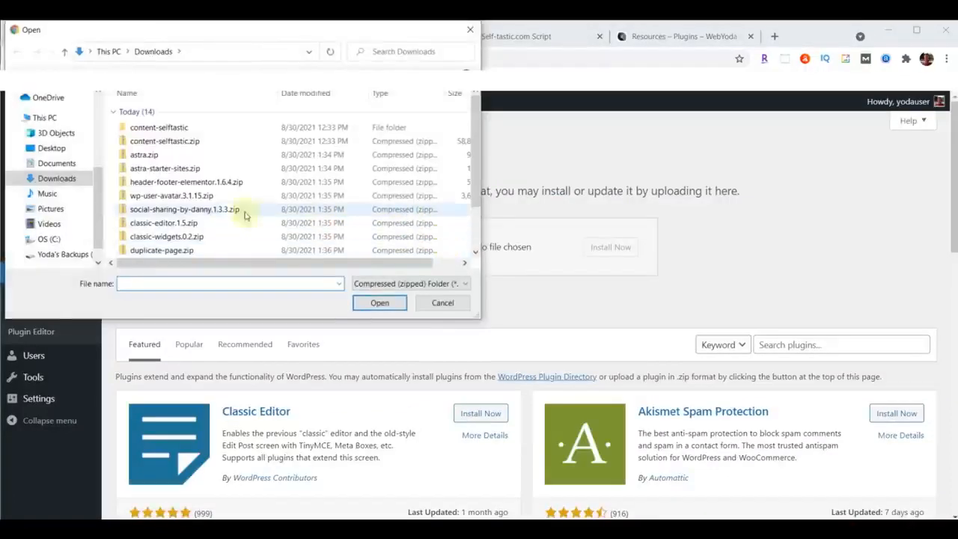
click(164, 186)
click(379, 303)
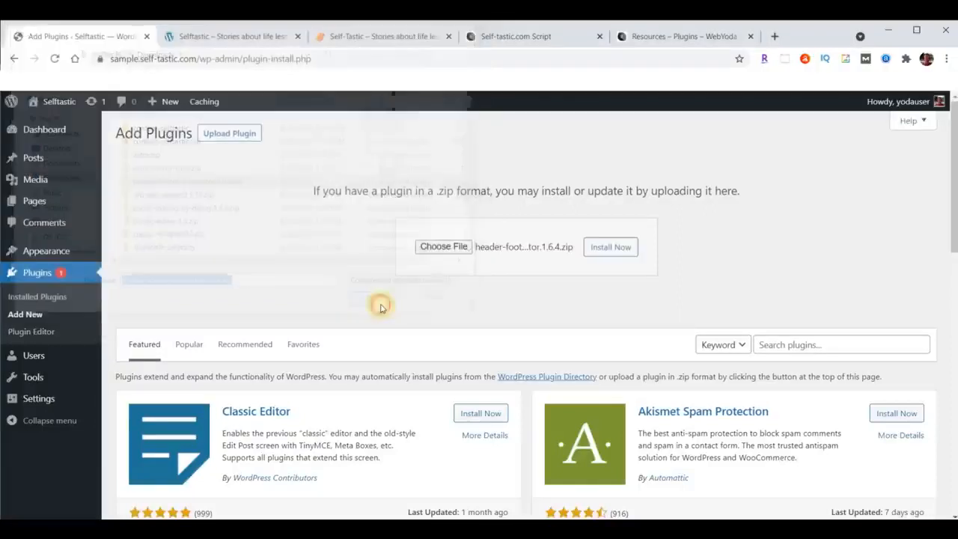
click(618, 250)
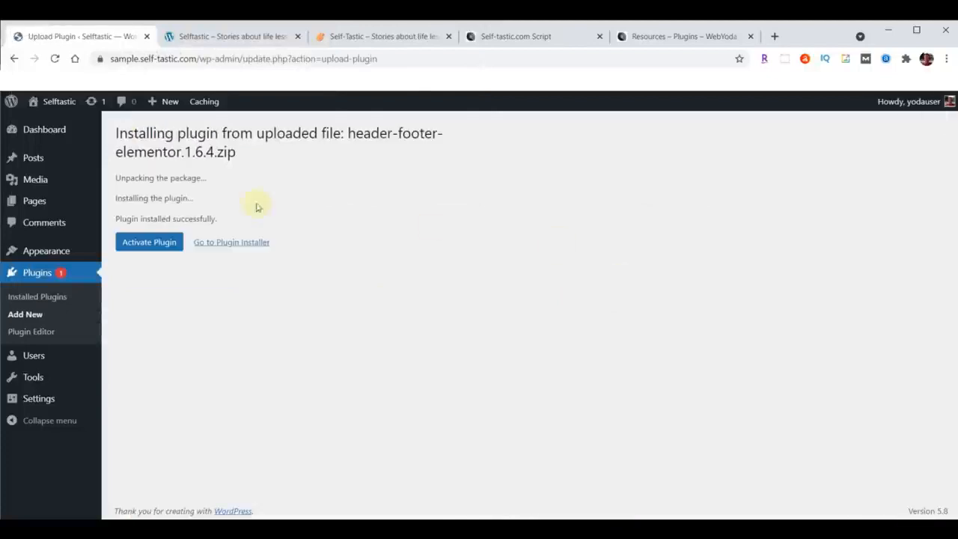
click(147, 242)
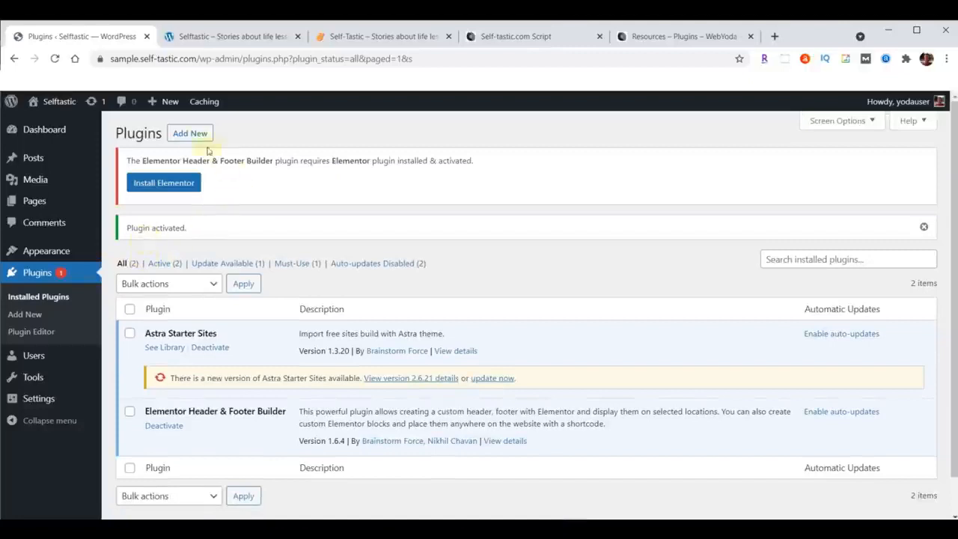
Install the ProfilePress plugin by uploading wp-user-avatar.3.1.15.zip and activate it.
click(189, 133)
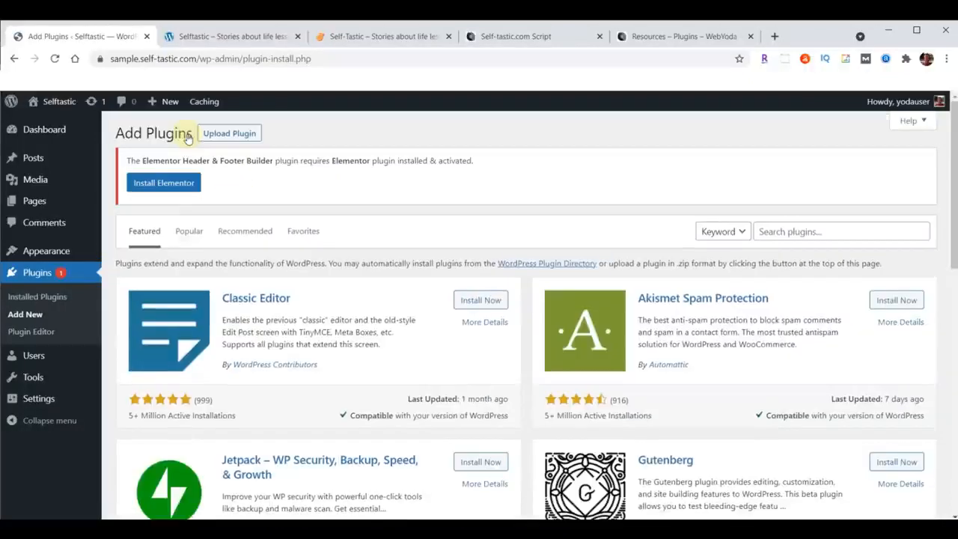
click(238, 134)
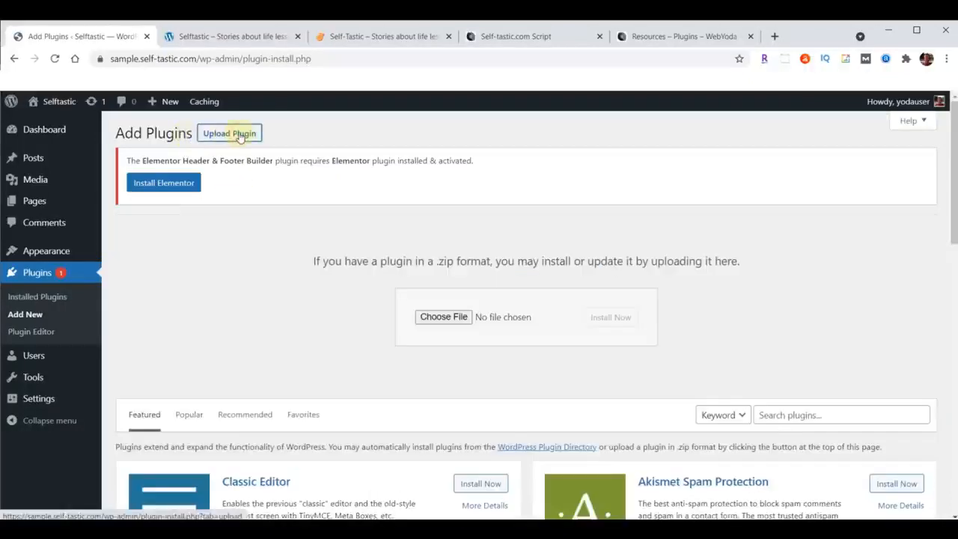
click(438, 317)
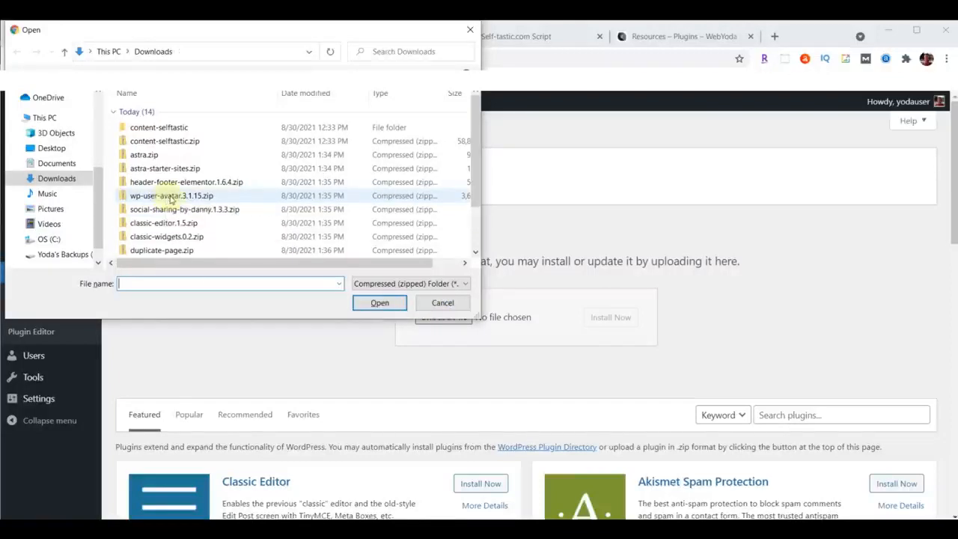
click(171, 196)
click(376, 304)
click(618, 318)
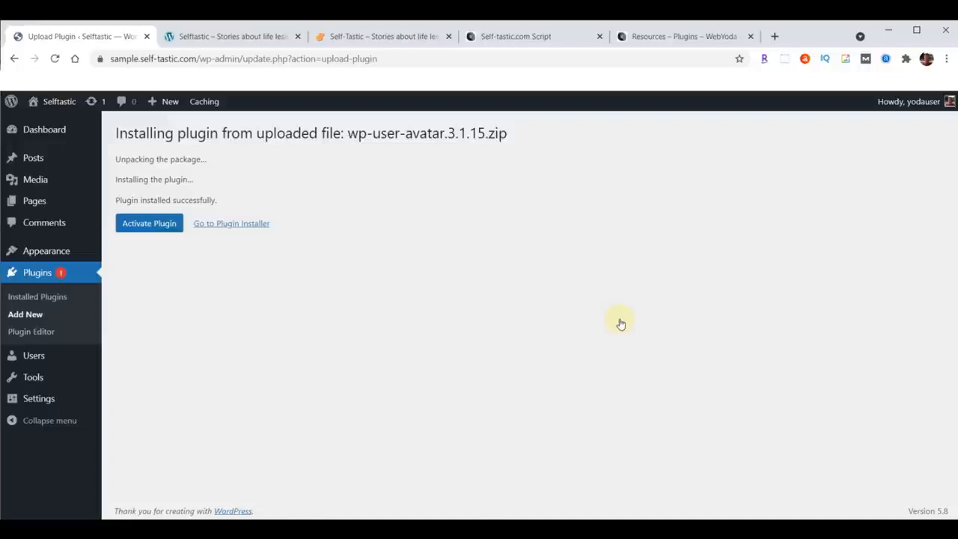
click(137, 226)
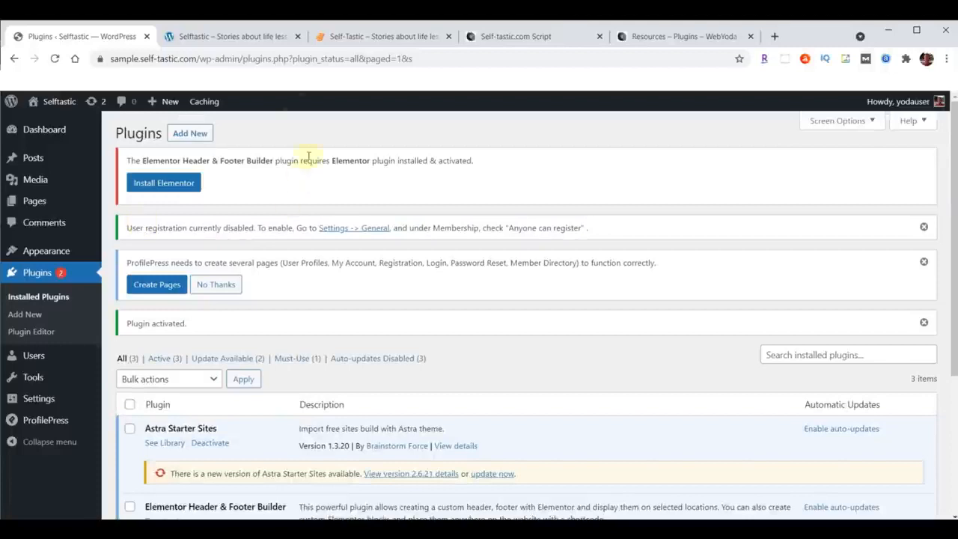
Install the Social Sharing (by Danny) plugin by uploading social-sharing-by-danny.1.3.3.zip and activate it.
click(192, 136)
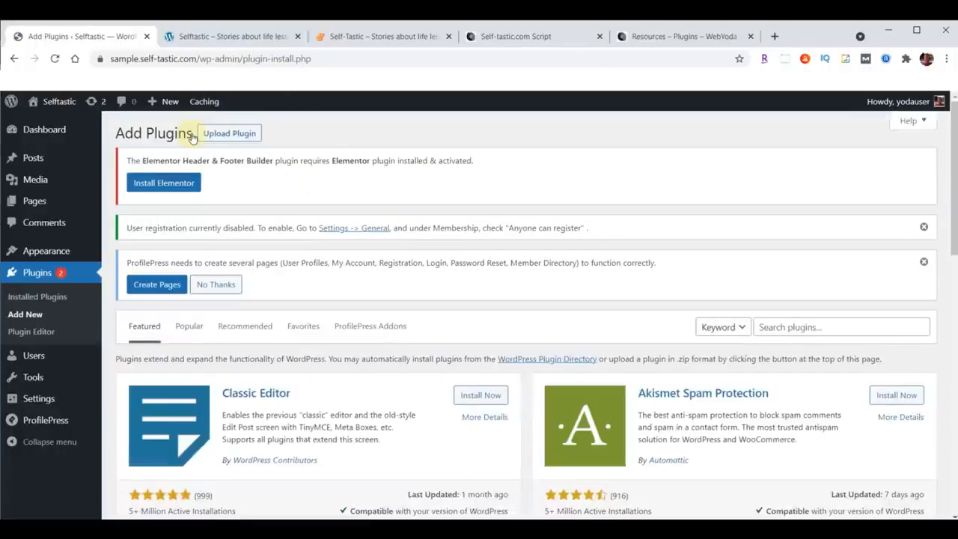
click(229, 133)
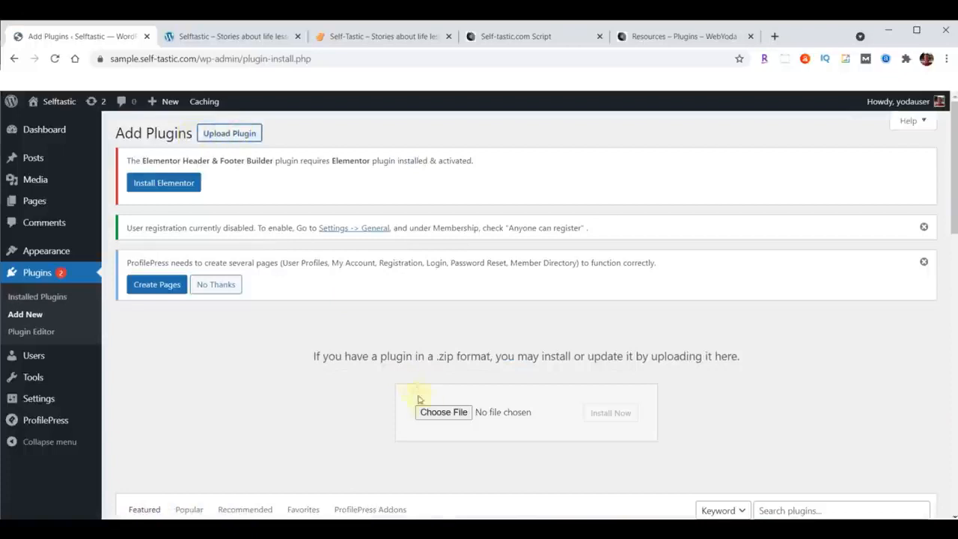
click(435, 413)
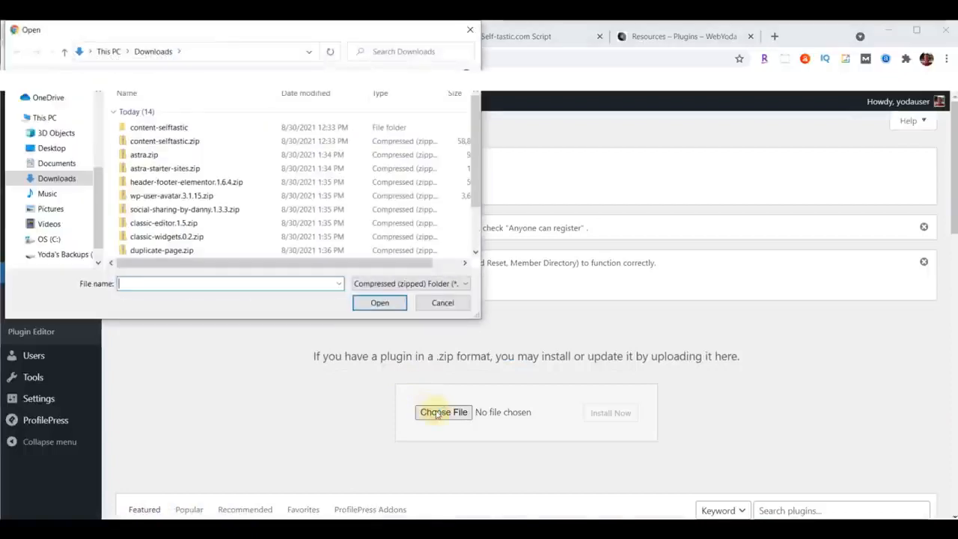
click(185, 213)
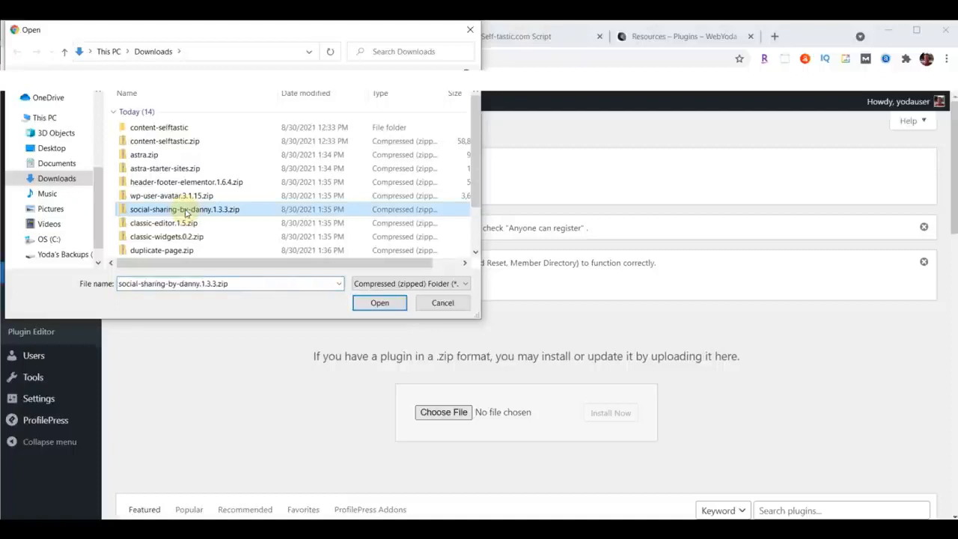
click(376, 302)
click(609, 413)
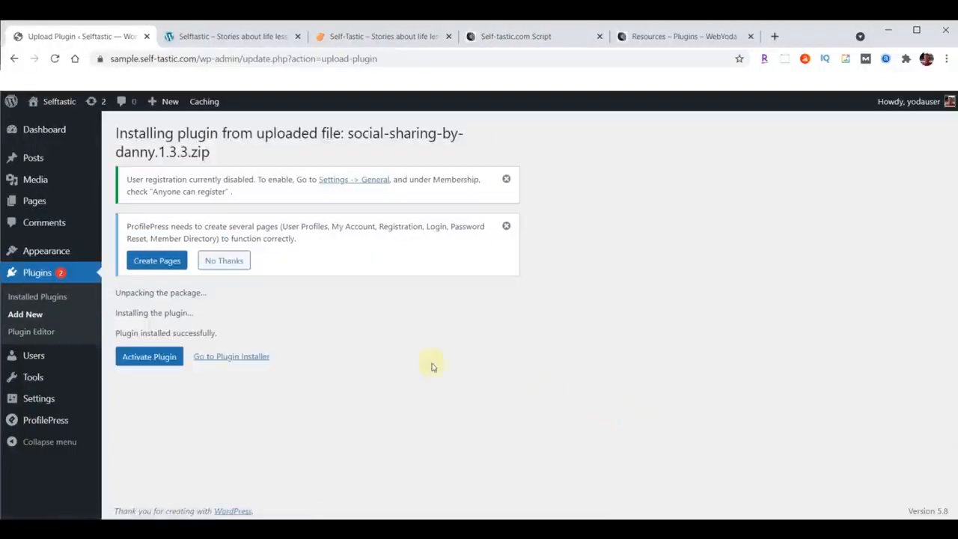
click(157, 359)
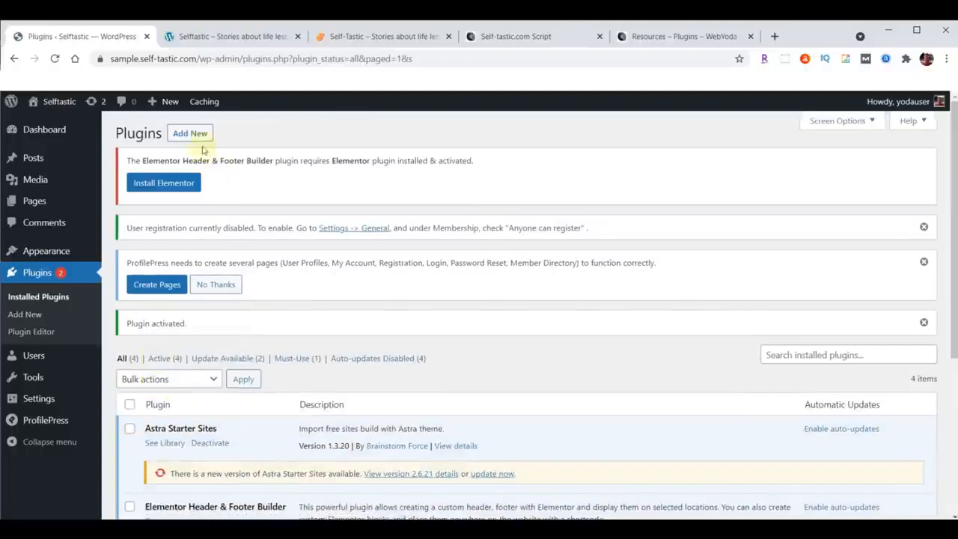
Install the Classic Editor plugin by uploading classic-editor.1.5.zip and activate it.
click(192, 133)
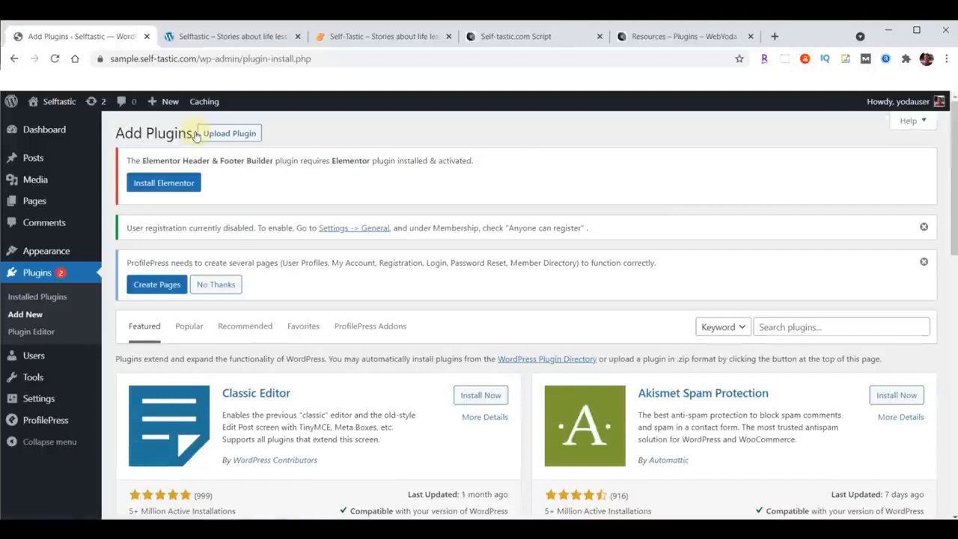
click(230, 134)
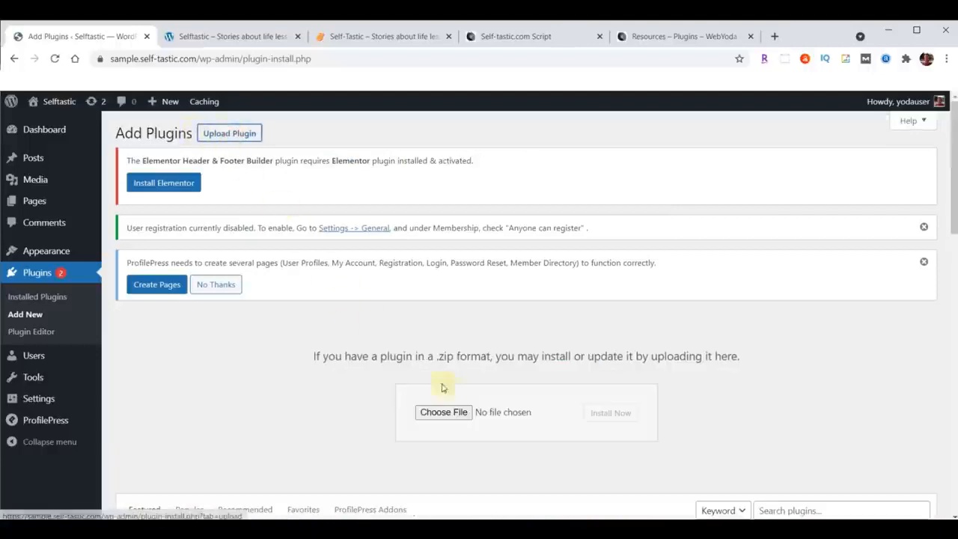
click(446, 412)
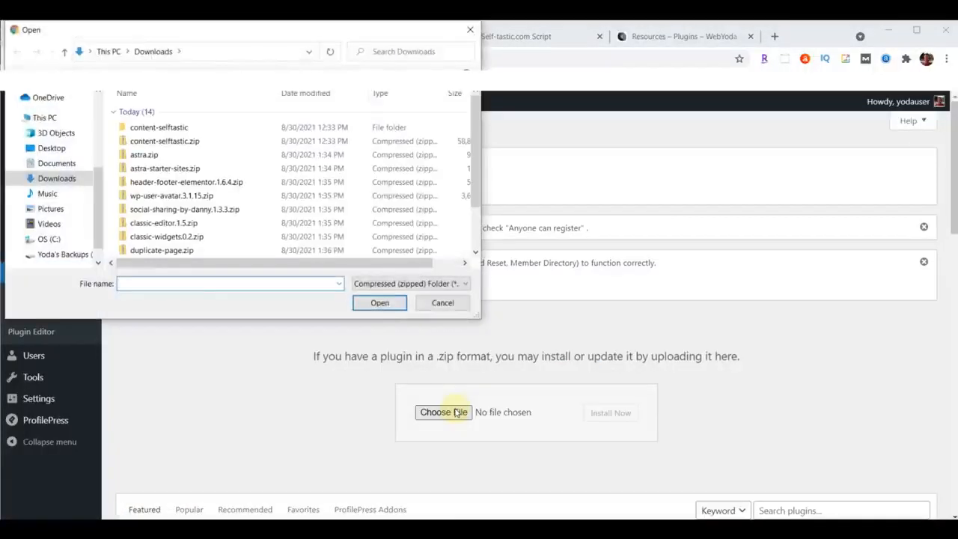
click(138, 225)
click(379, 302)
click(602, 412)
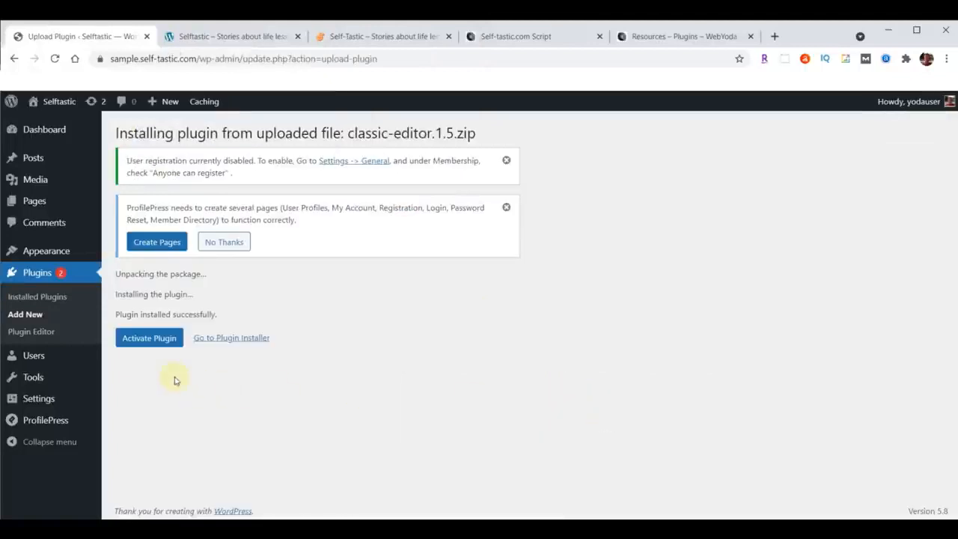
click(143, 337)
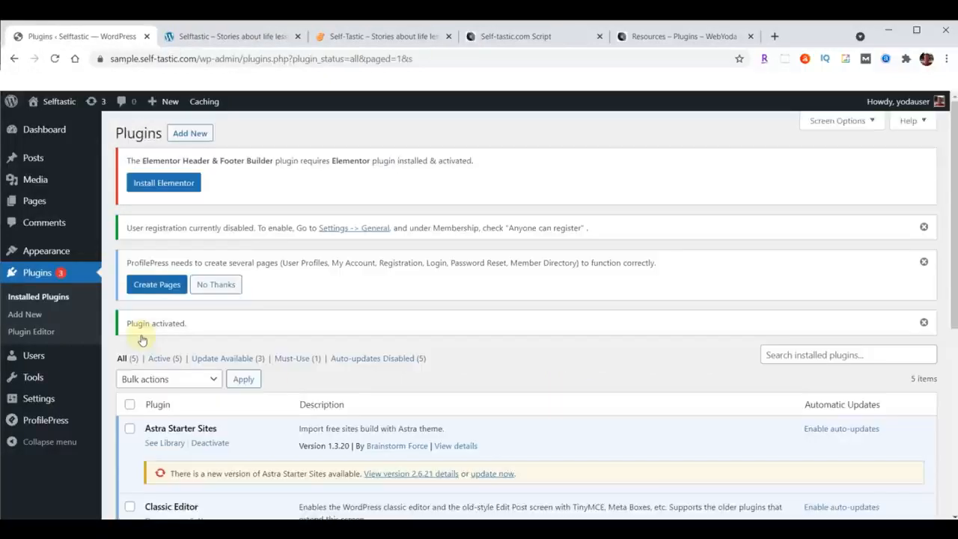
Install the Classic Widgets plugin by uploading classic-widgets.0.2.zip and activate it.
click(190, 133)
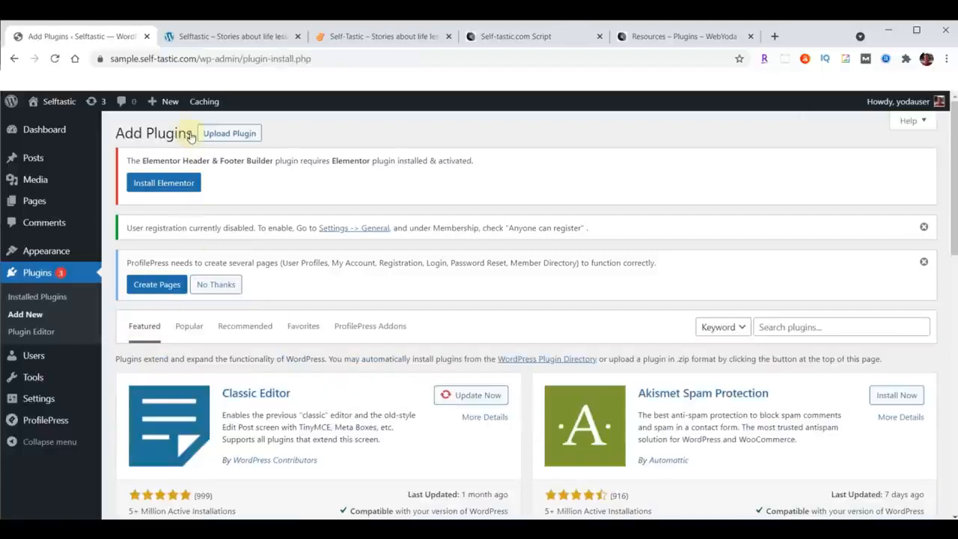
click(234, 133)
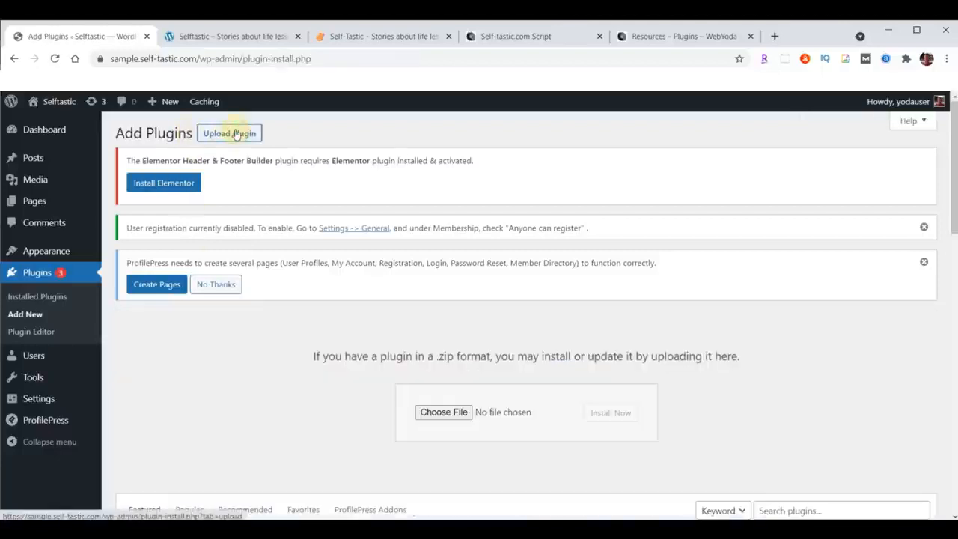
click(442, 414)
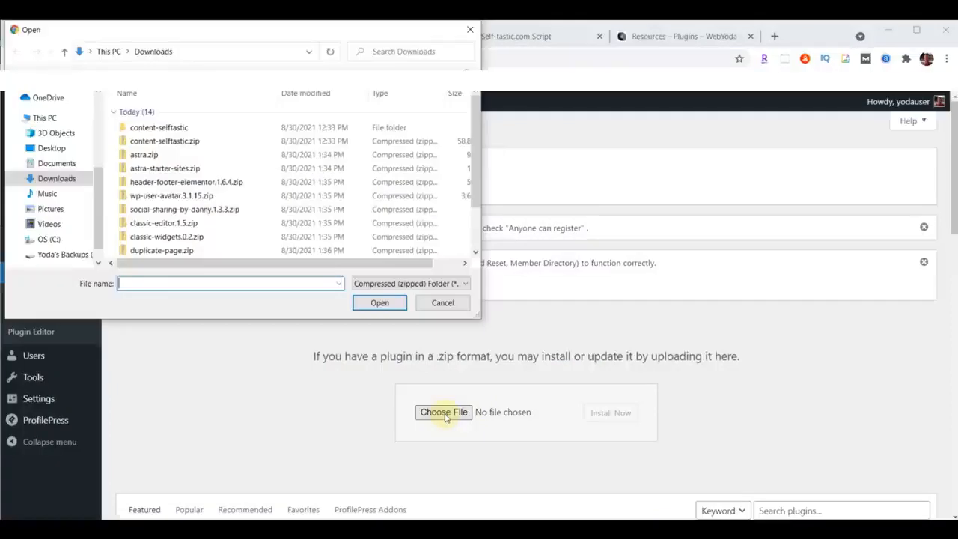
click(171, 237)
click(380, 303)
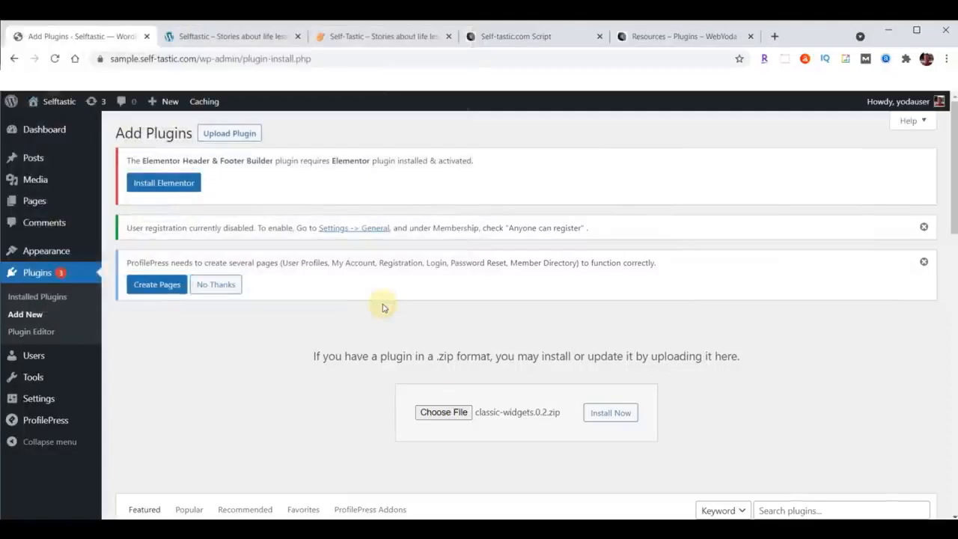
click(612, 415)
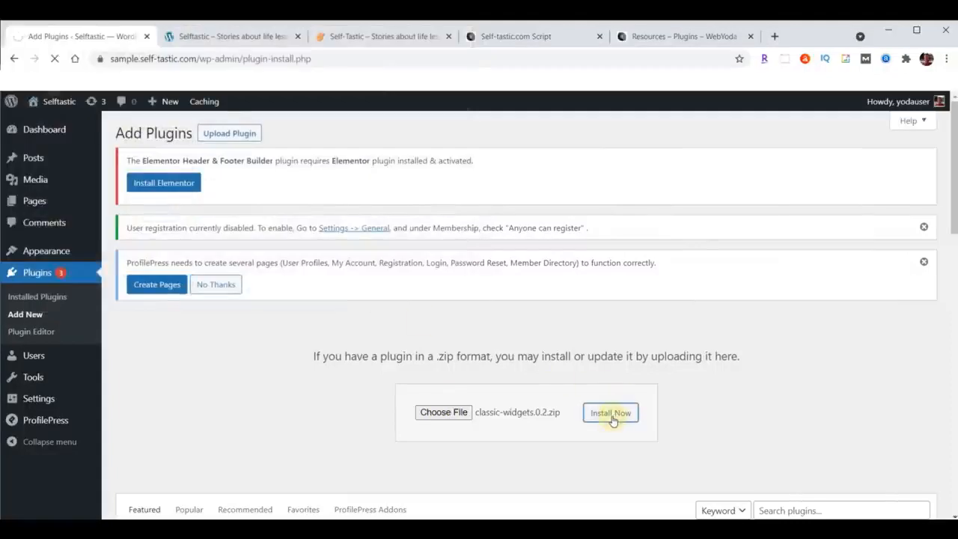
click(154, 337)
Install the Duplicate Page plugin by uploading duplicate-page.zip and activate it.
click(183, 136)
click(241, 142)
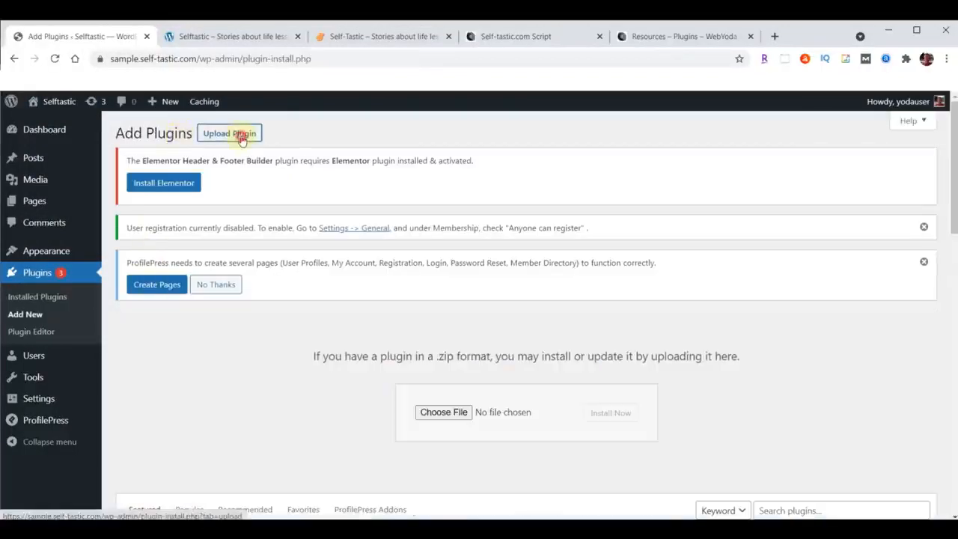
click(440, 412)
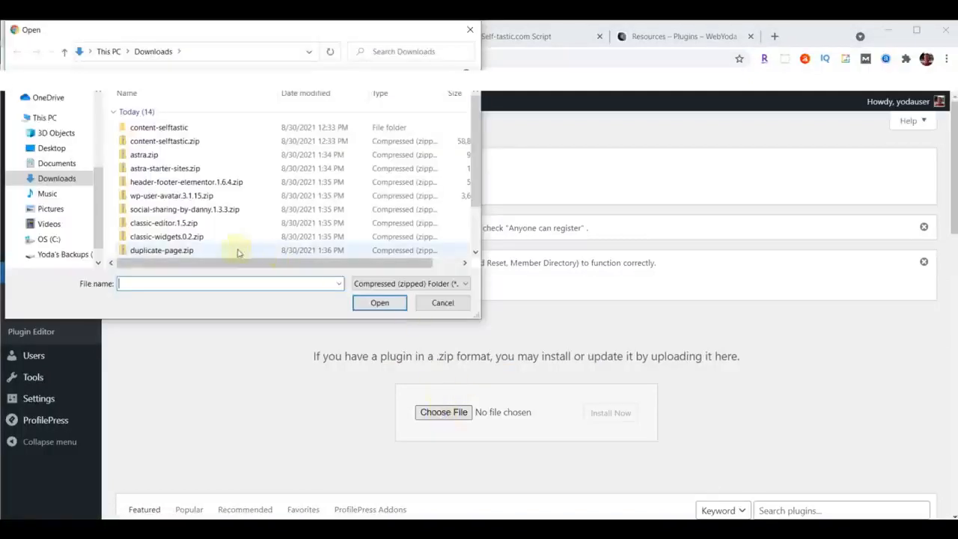
click(188, 253)
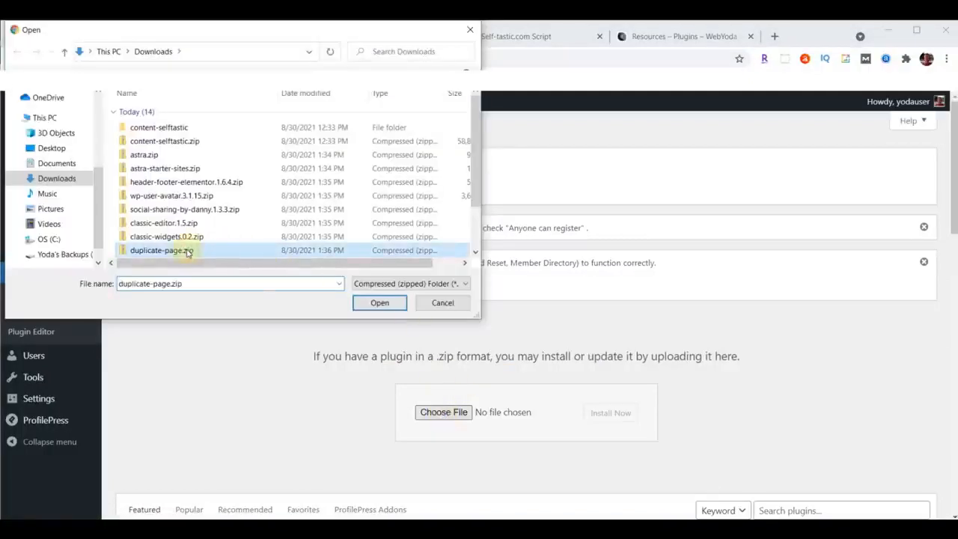
click(356, 309)
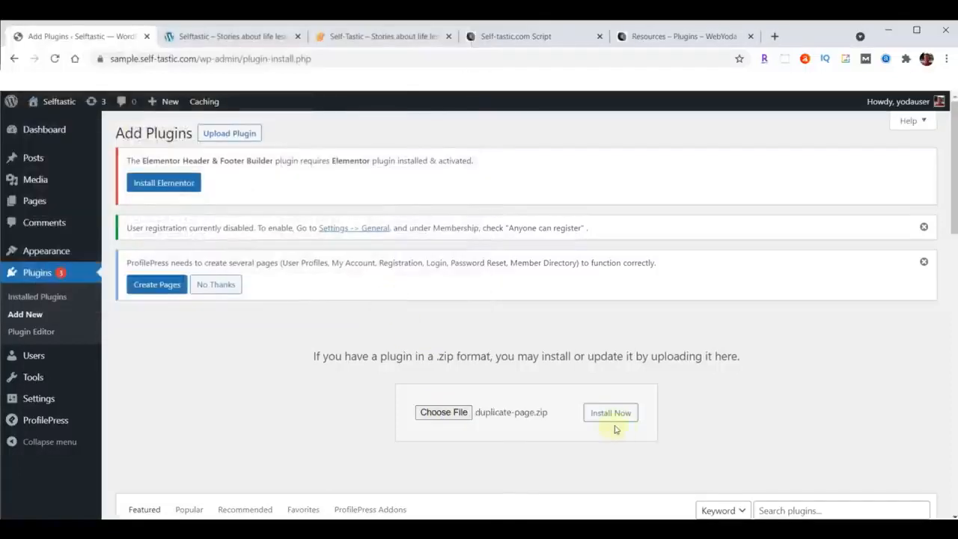
click(611, 414)
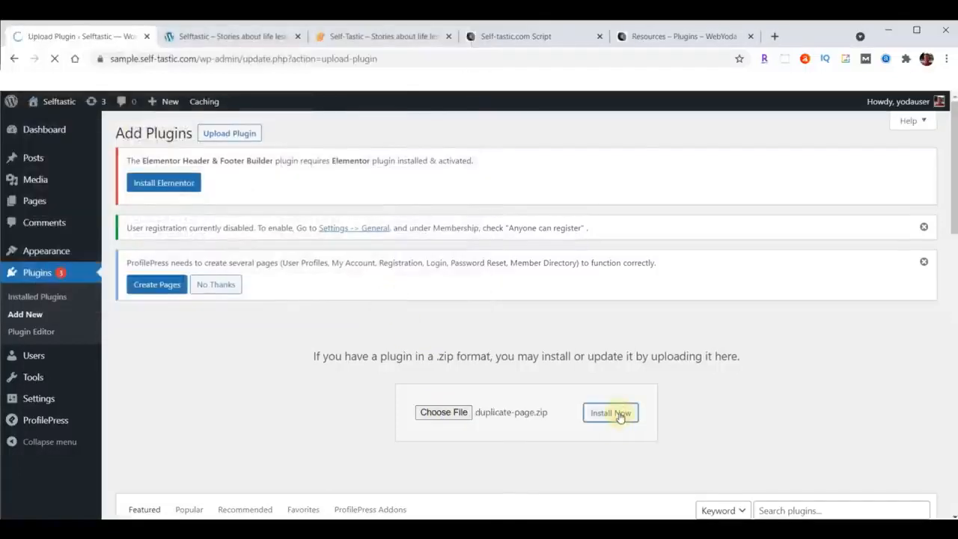
click(142, 341)
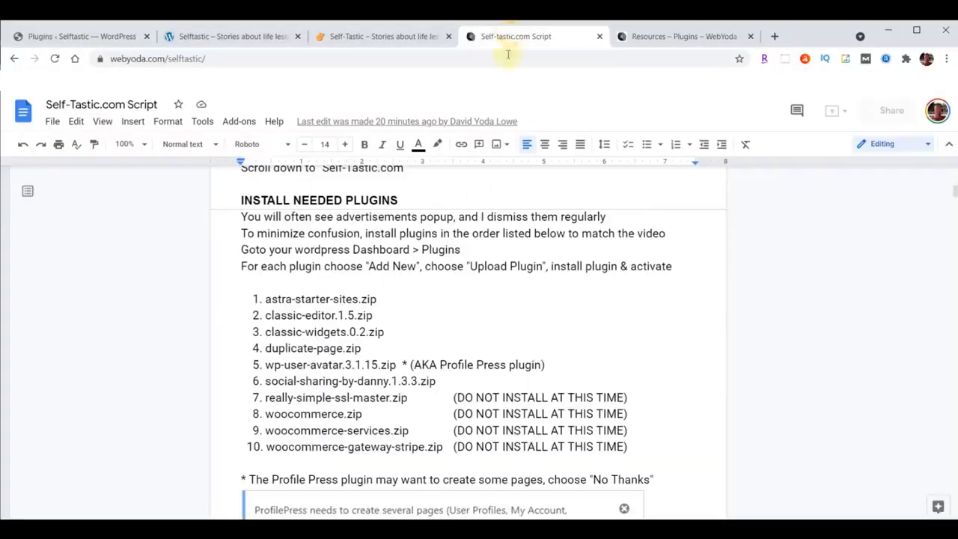
Check the Self-Tastic.com script for the plugins not to install at this time and the ProfilePress pages instruction.
click(509, 36)
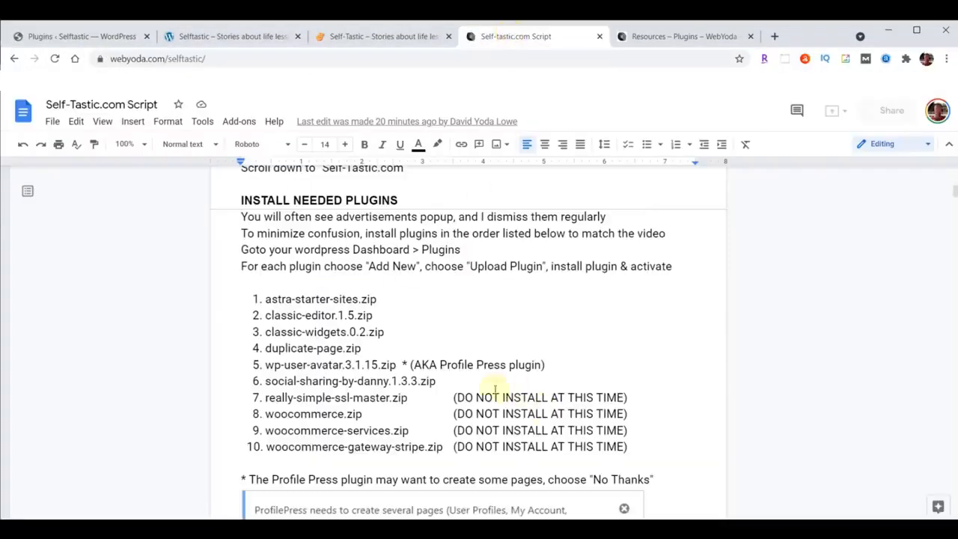
drag(253, 398, 635, 446)
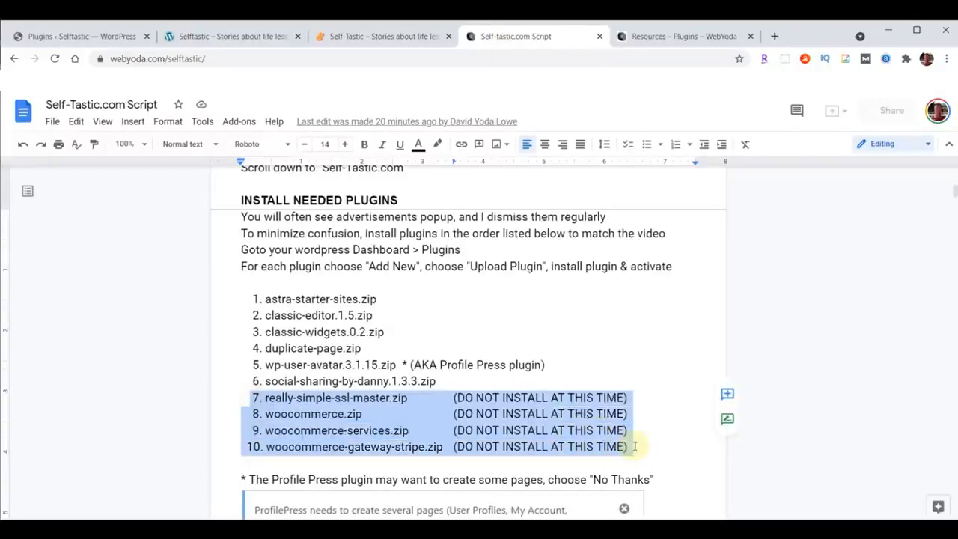
click(372, 434)
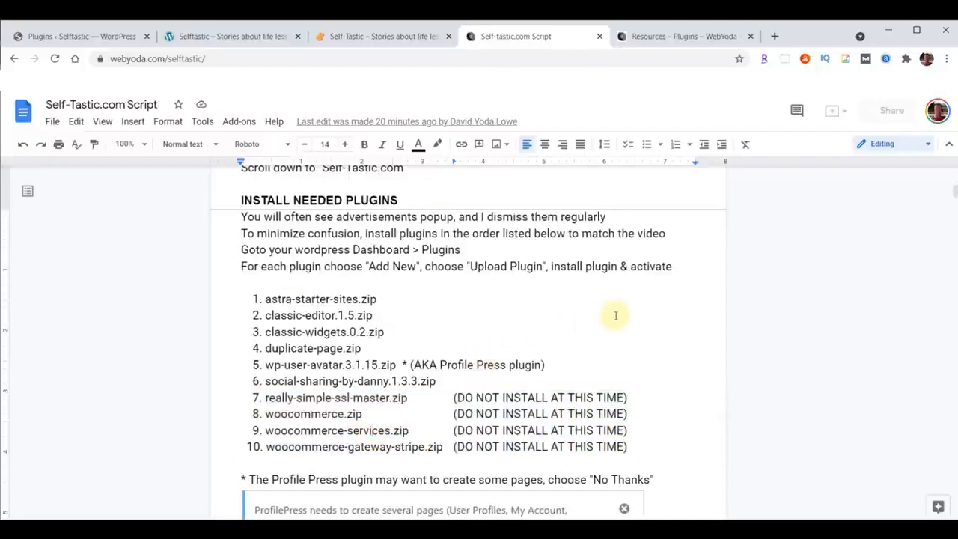
scroll(616, 316, down, 3)
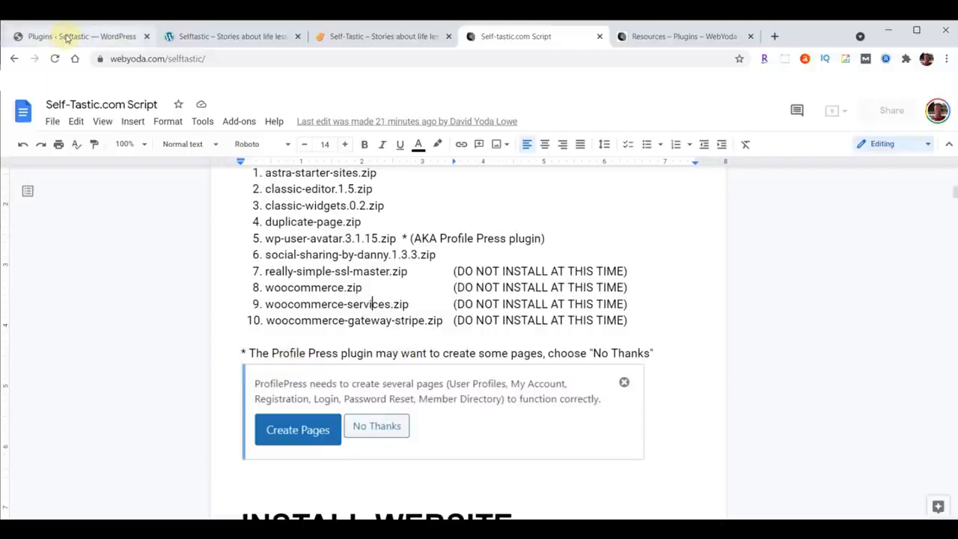
Dismiss the user registration, ProfilePress page creation and plugin activation notices on the sample site's Plugins page.
click(65, 38)
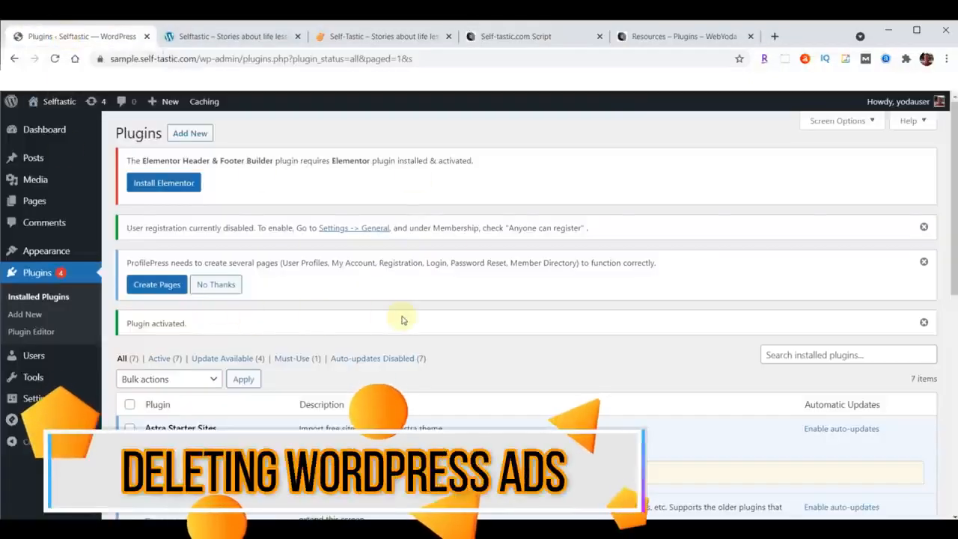
click(924, 227)
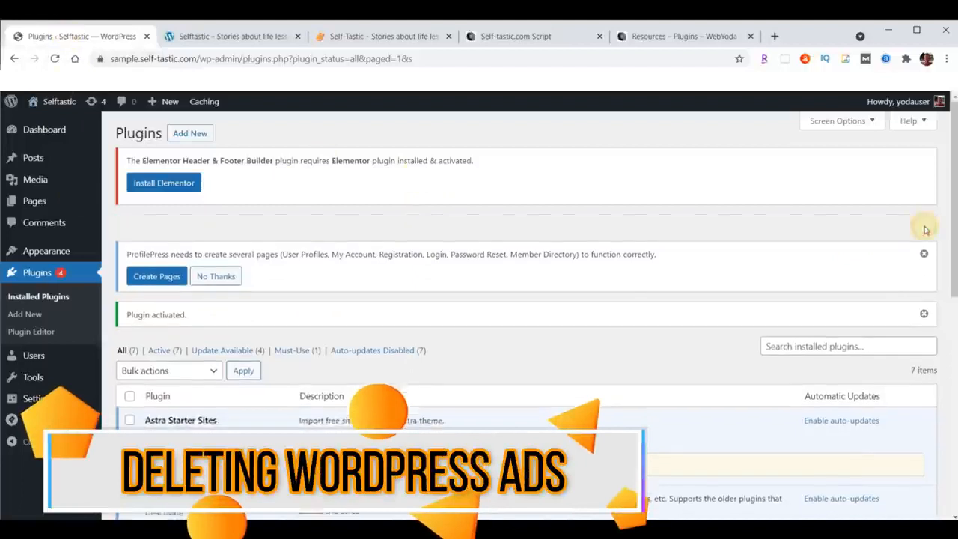
click(925, 229)
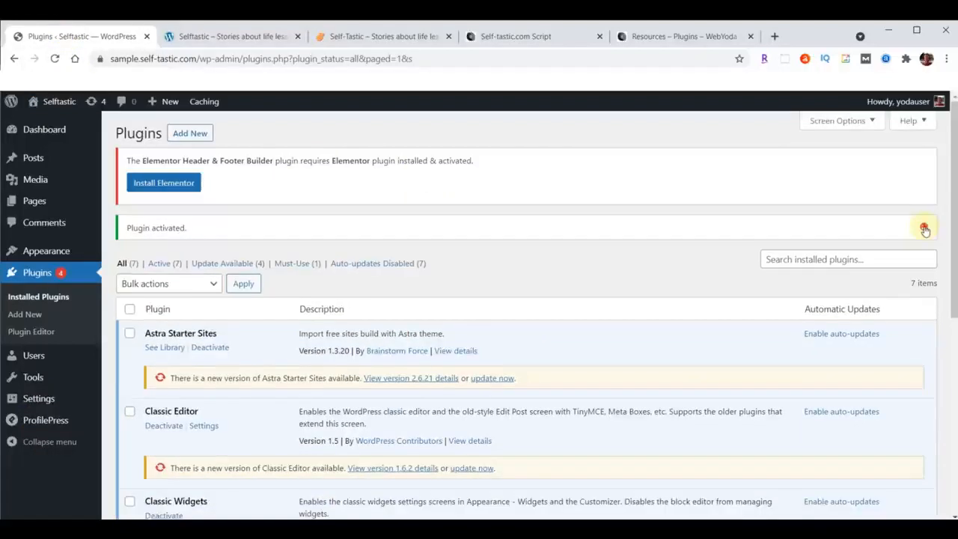
click(924, 226)
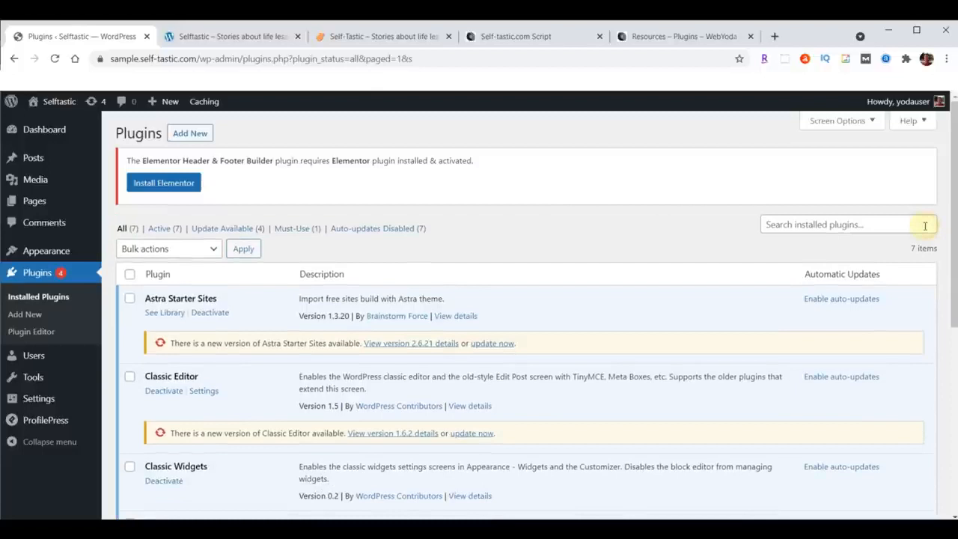
click(182, 184)
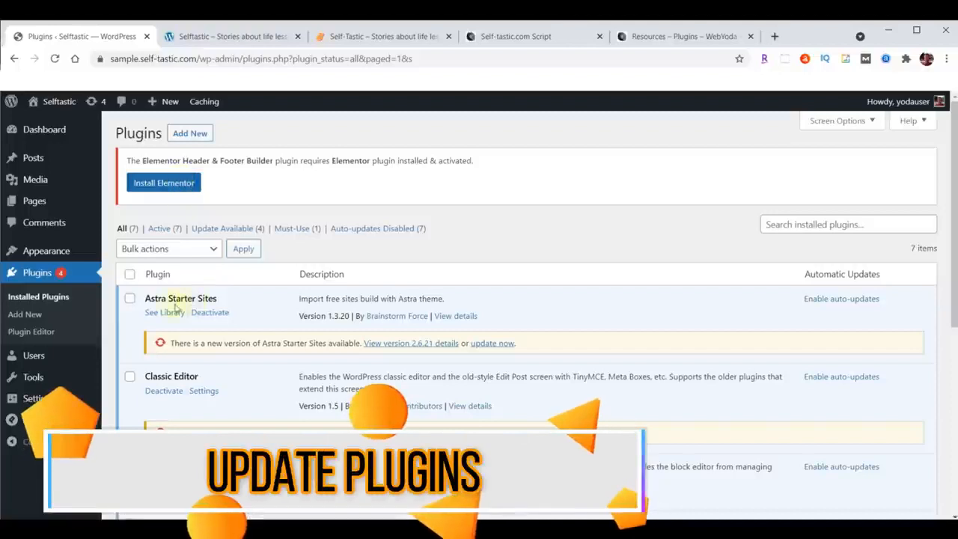
Bulk-update all installed plugins and check their update status in the list.
click(131, 275)
click(153, 249)
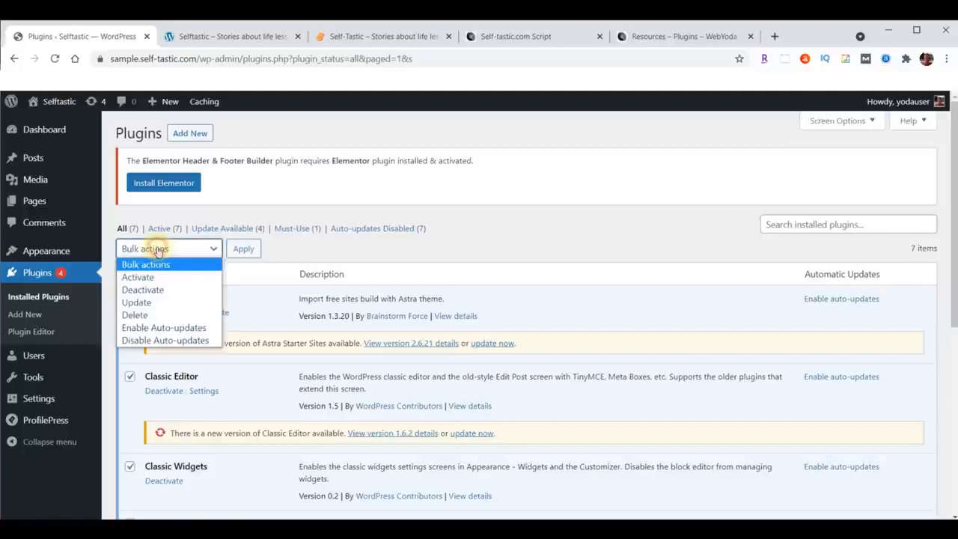
click(150, 302)
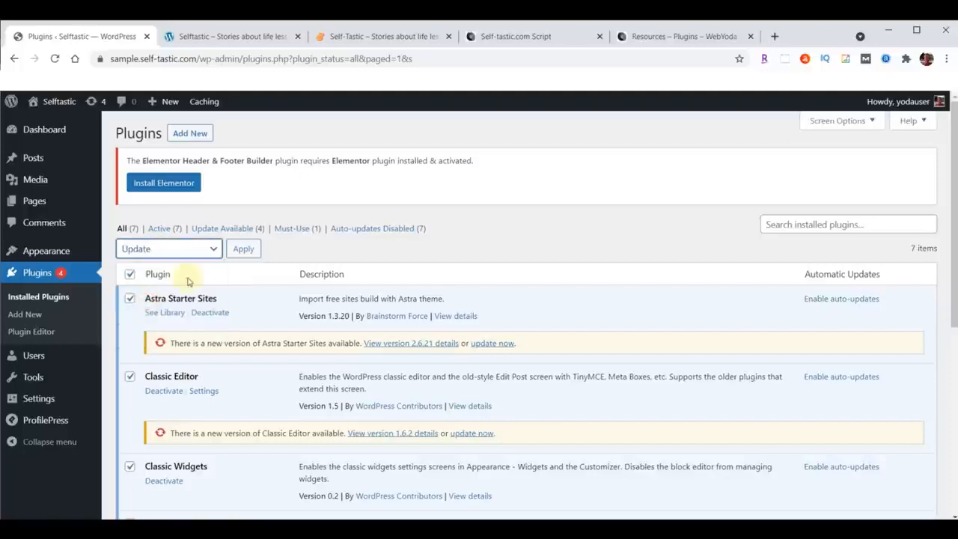
click(249, 251)
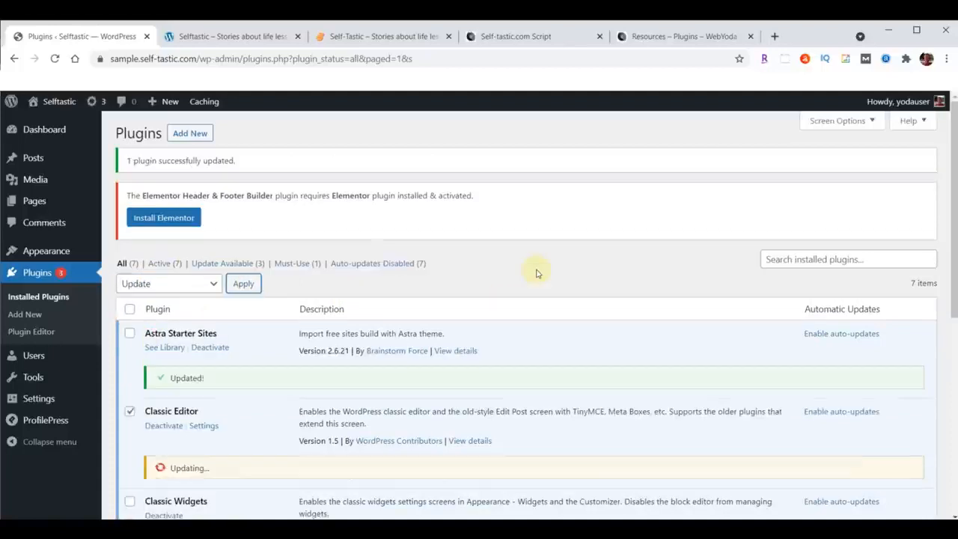
scroll(536, 273, down, 3)
scroll(536, 273, down, 2)
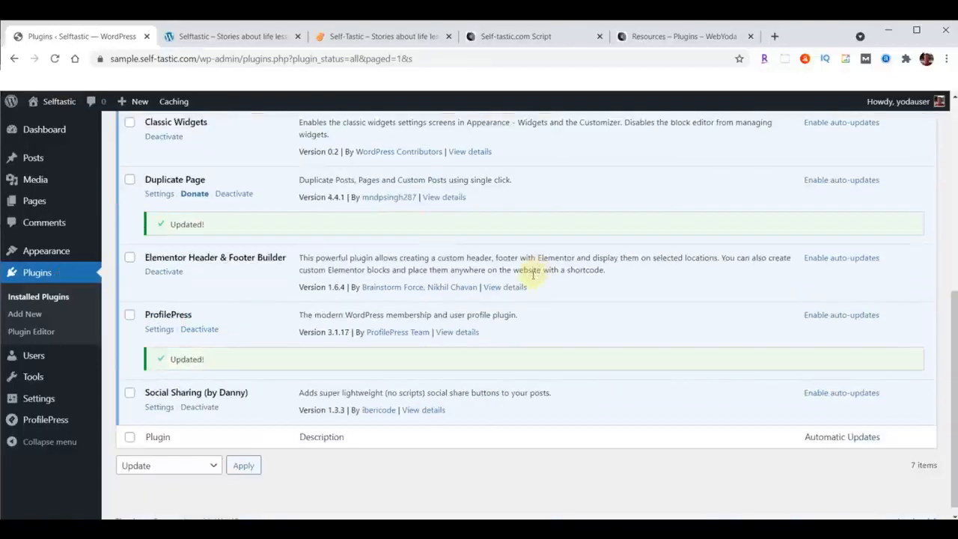
Try to open the Astra Starter Sites library from the installed plugins and return to the plugin list.
scroll(493, 353, up, 5)
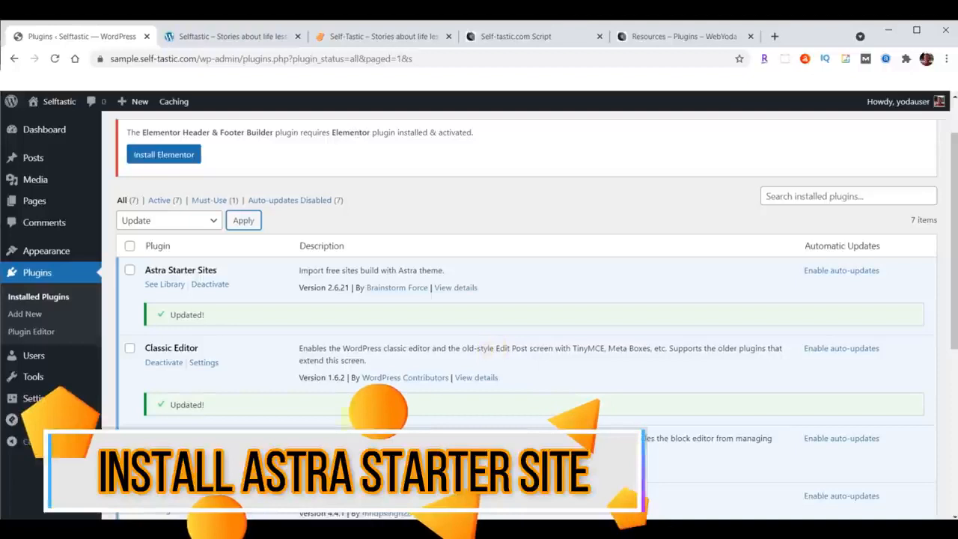
click(165, 286)
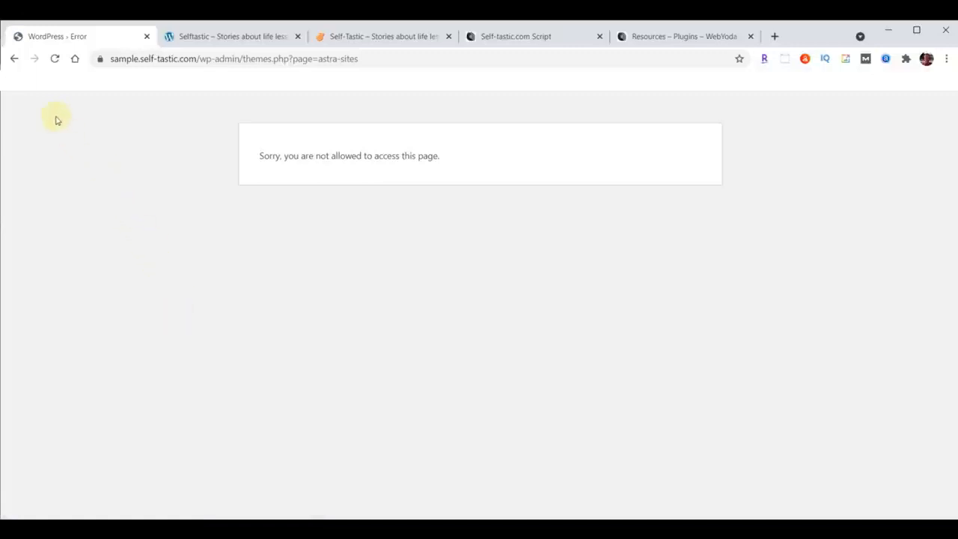
click(14, 60)
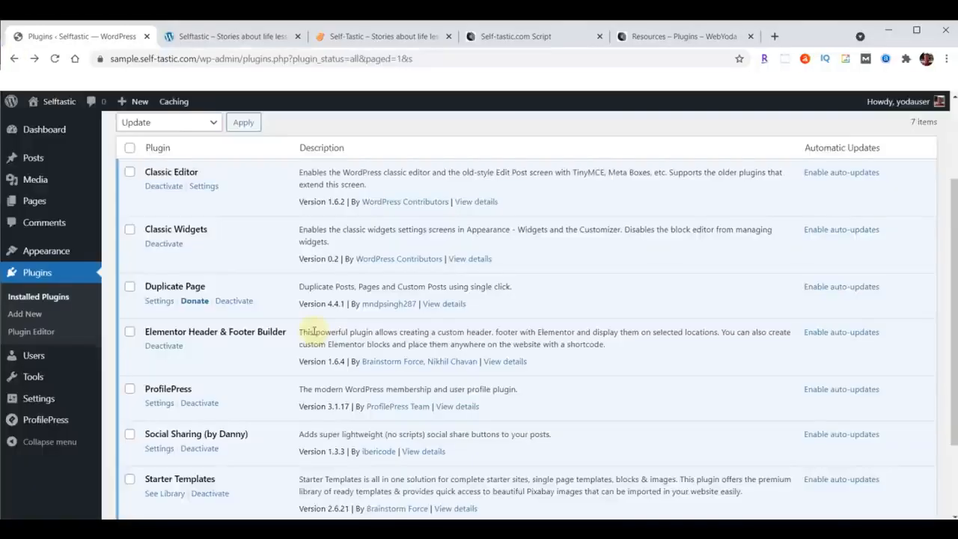
Open the Starter Templates plugin's library and select Elementor as the page builder.
scroll(315, 332, down, 3)
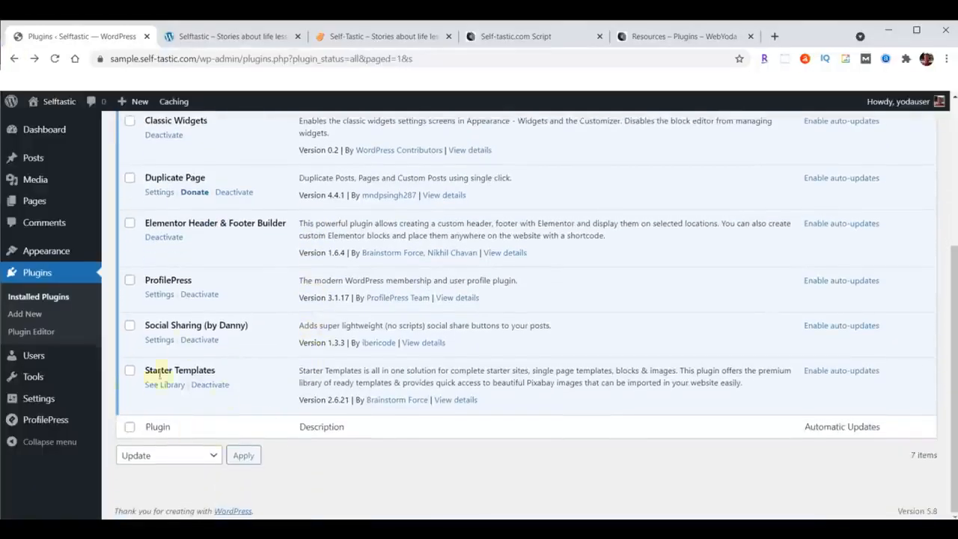
click(164, 386)
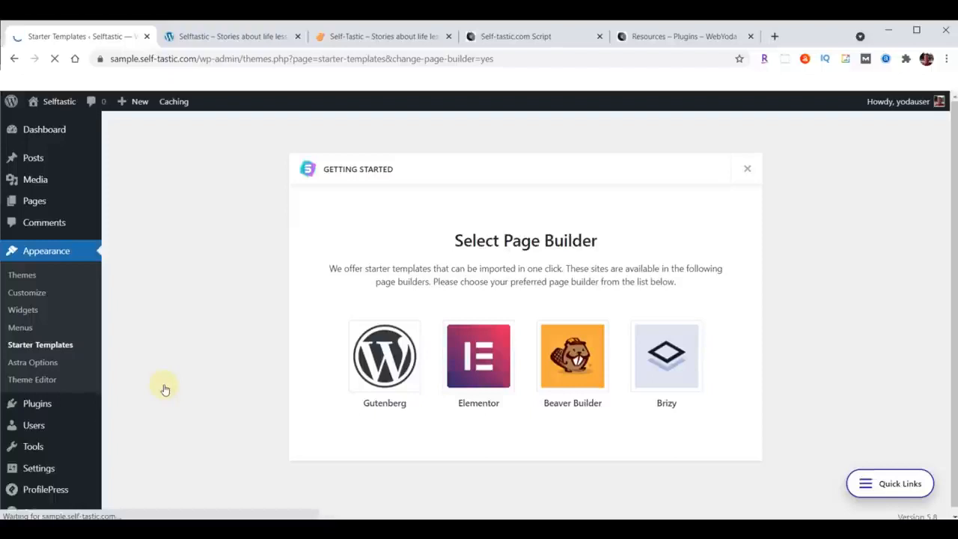
click(481, 355)
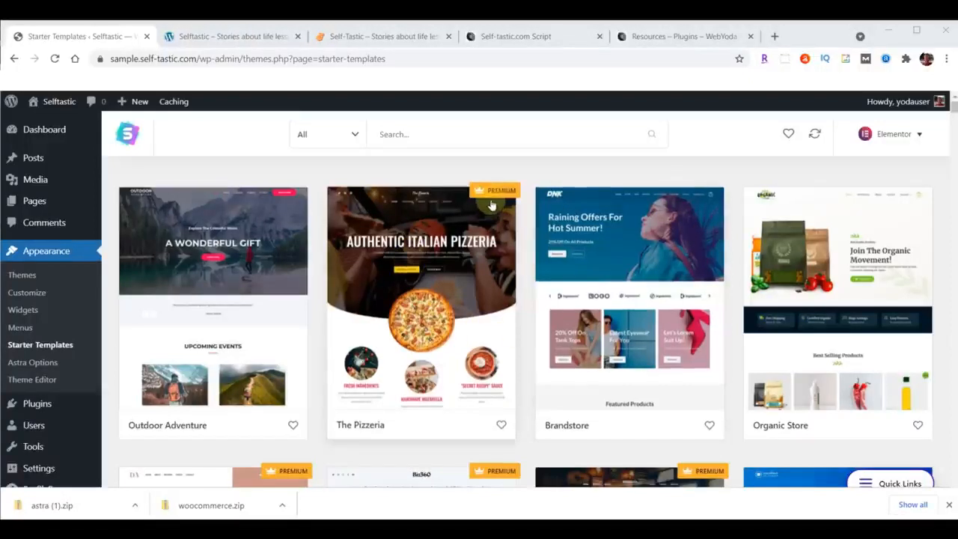
Filter the Elementor starter templates by Free, switch the filter to Premium, and browse the premium designs.
click(353, 135)
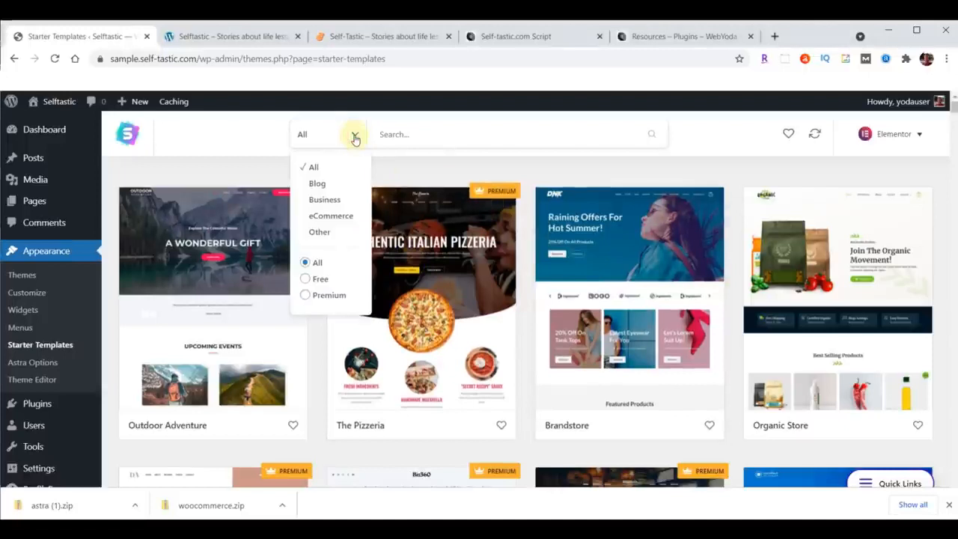
click(314, 279)
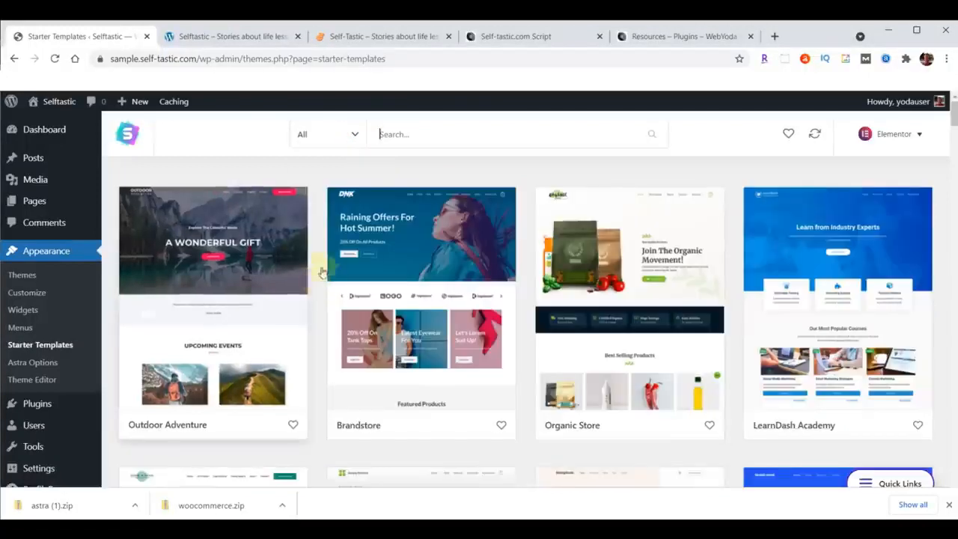
click(353, 134)
click(336, 294)
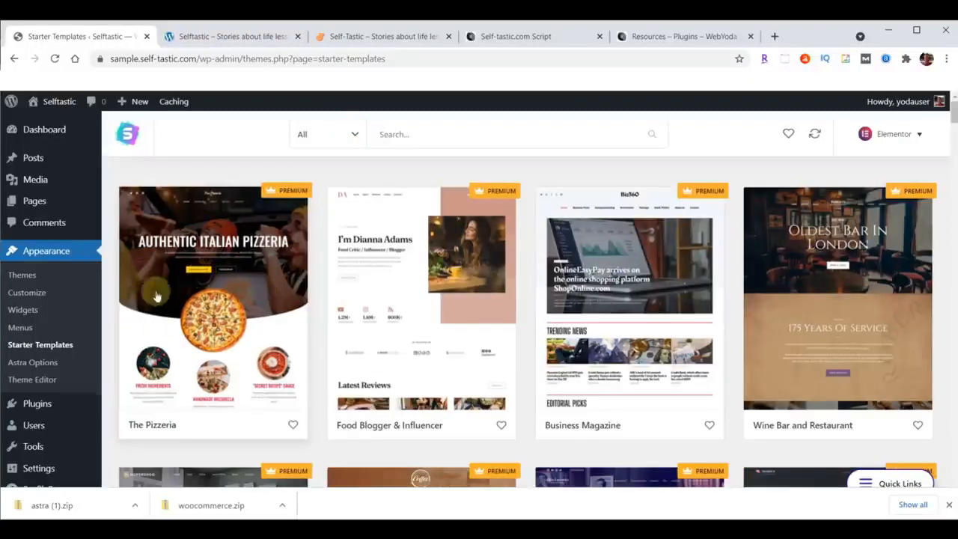
scroll(714, 330, down, 5)
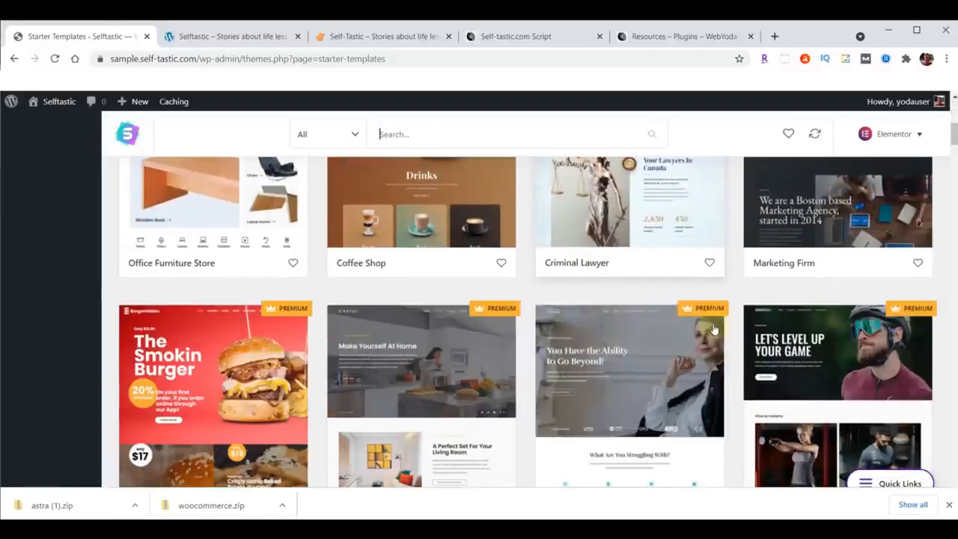
scroll(454, 371, up, 5)
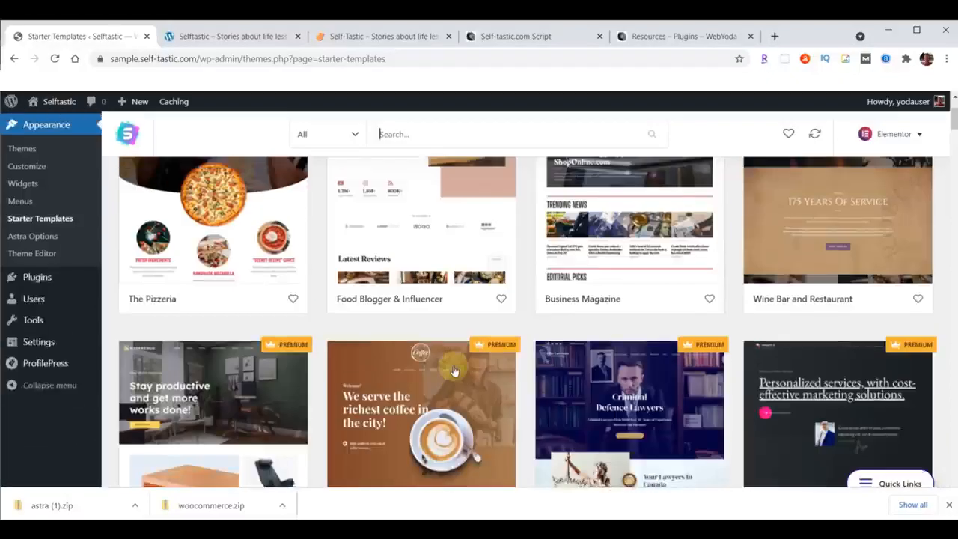
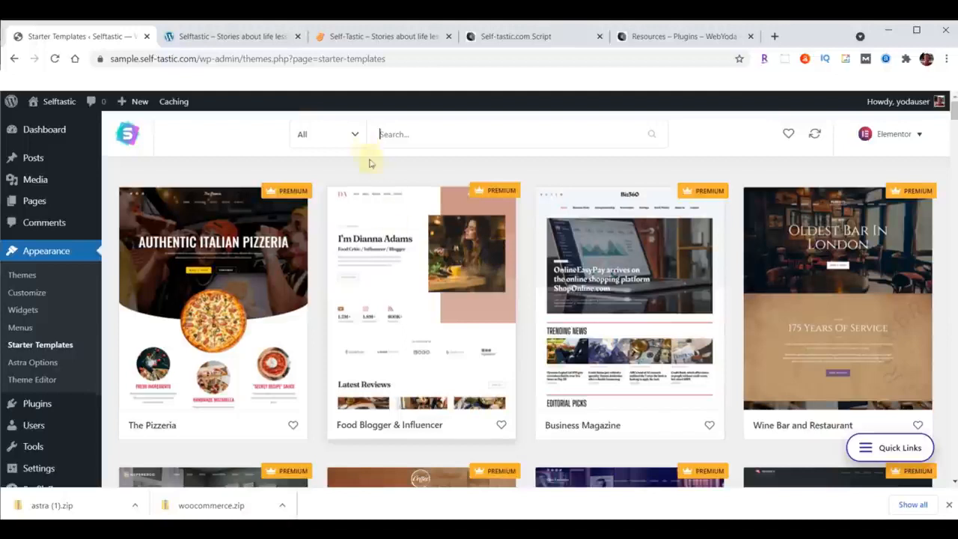
Filter the Elementor starter templates to Free designs in the eCommerce category.
click(357, 136)
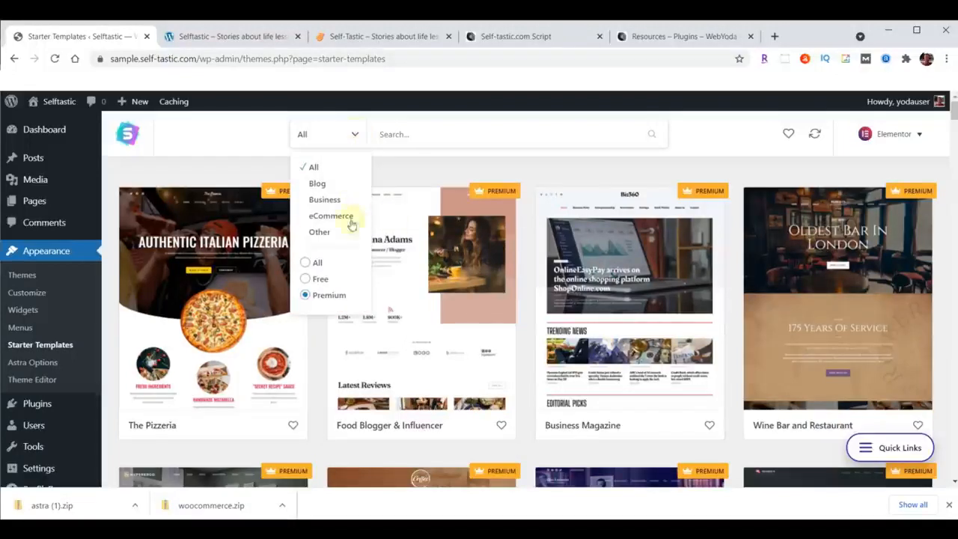
click(322, 280)
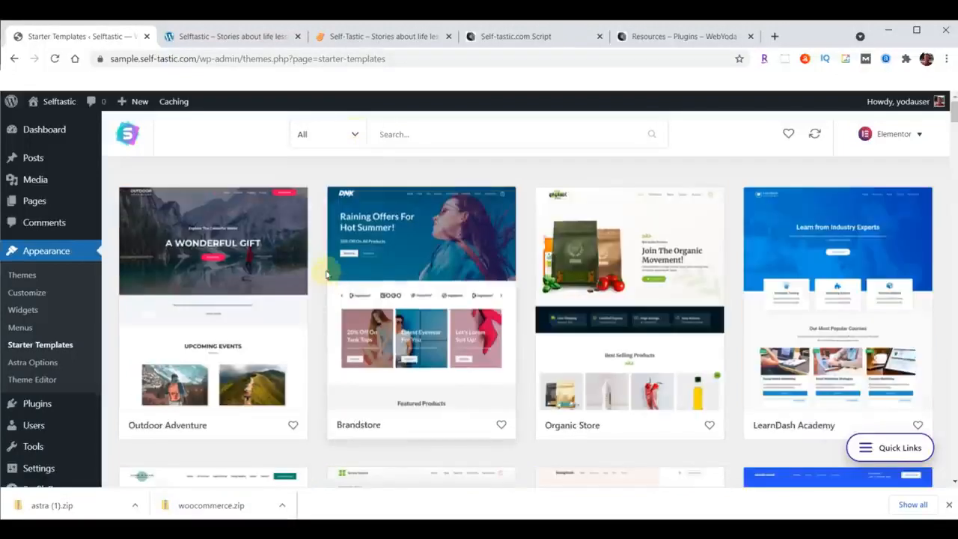
click(352, 136)
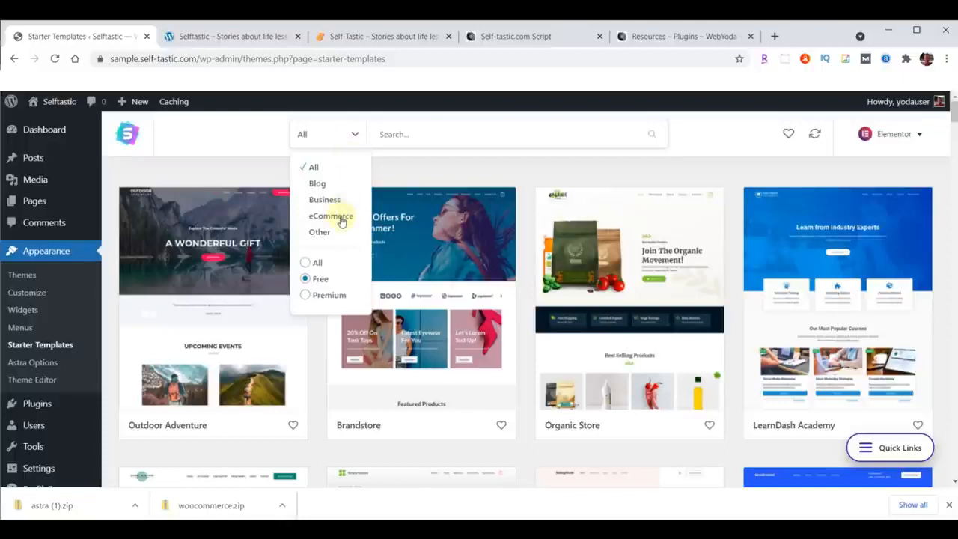
click(338, 218)
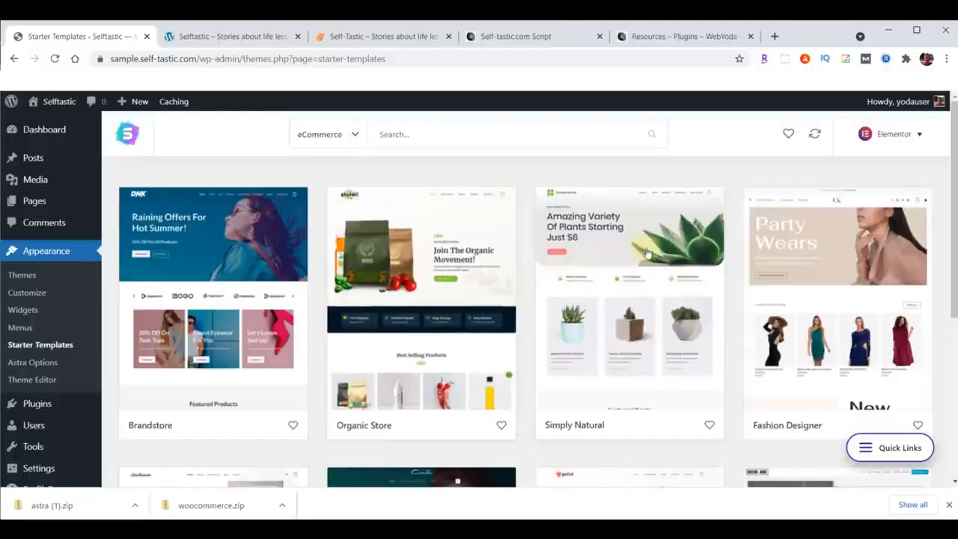
Open the free Cosmetics Store template and start importing its complete site.
scroll(645, 252, down, 4)
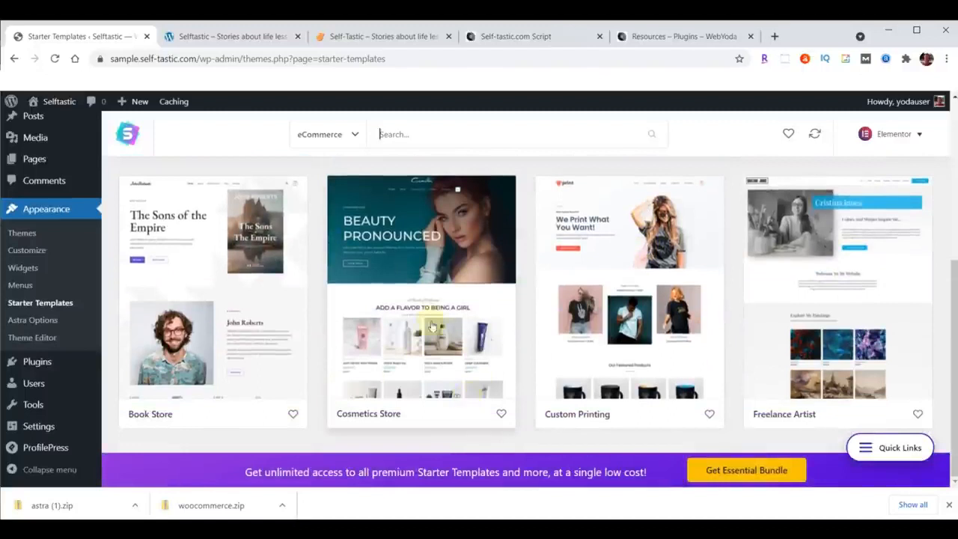
click(416, 258)
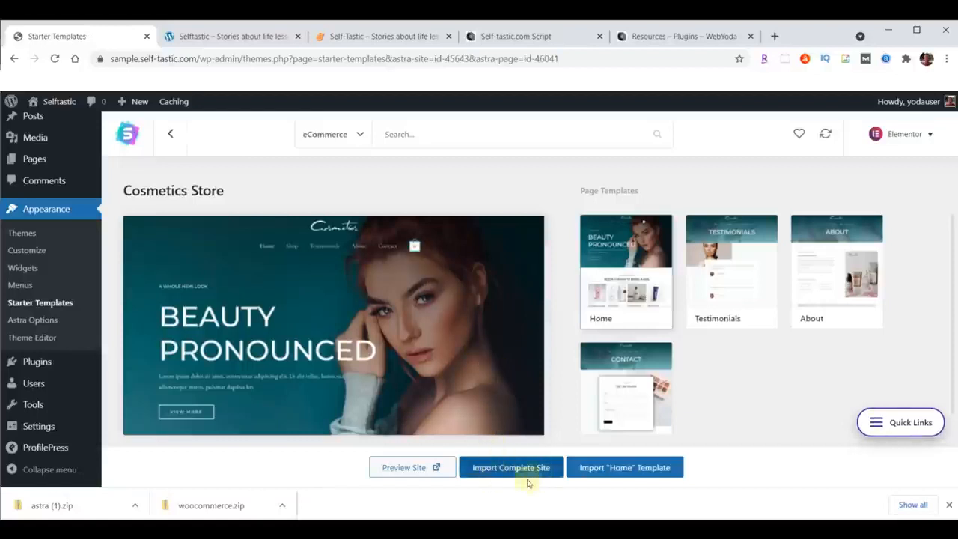
click(505, 467)
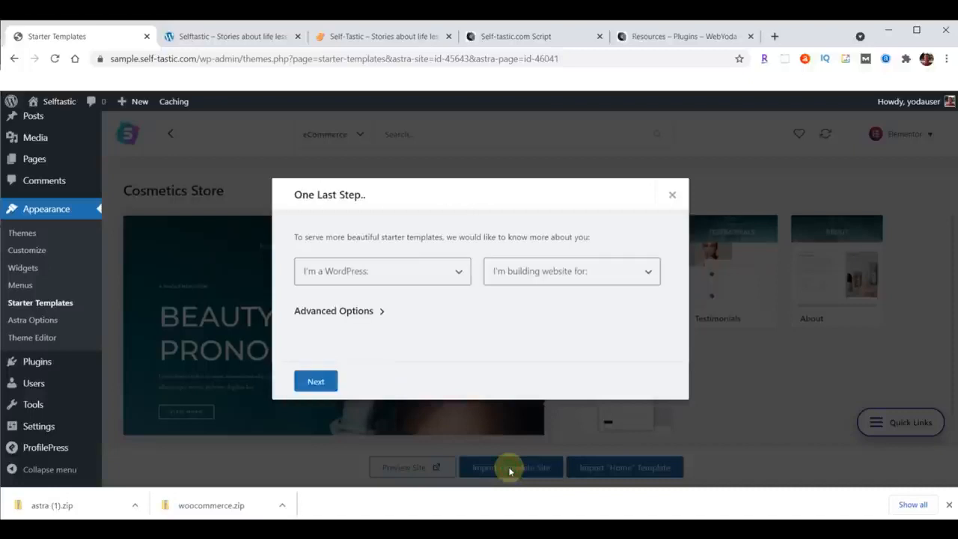
Set the WordPress experience to Intermediate and the website owner to Myself/My company, and expand the advanced import options.
click(381, 277)
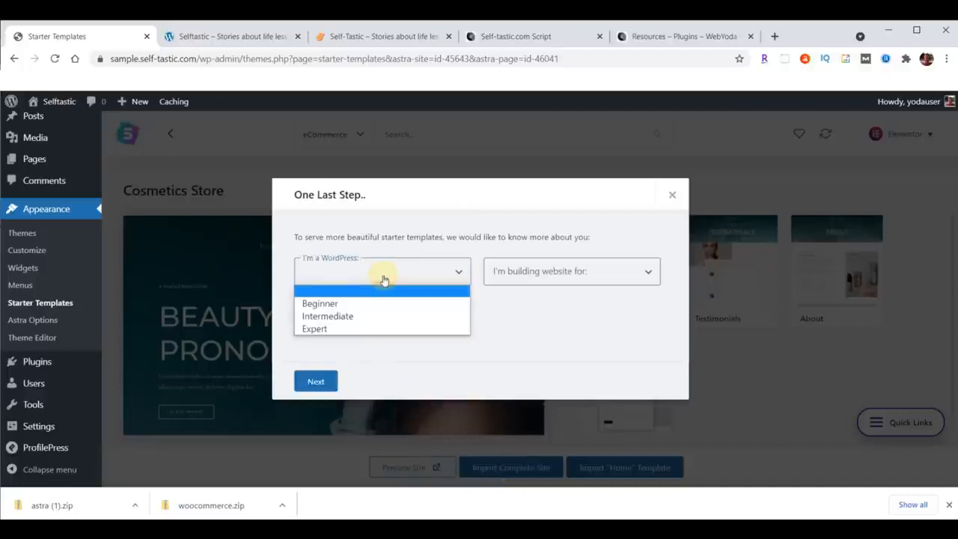
click(349, 317)
click(540, 283)
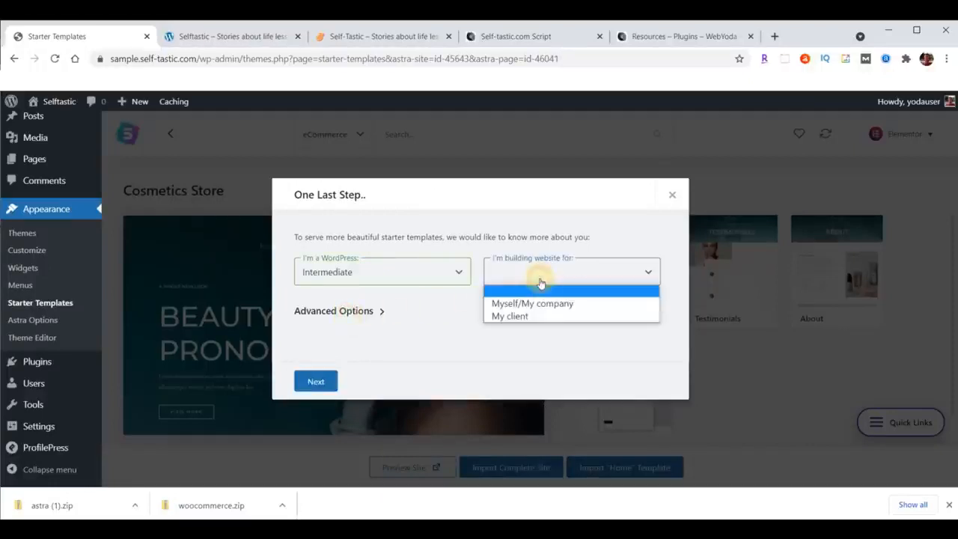
click(539, 300)
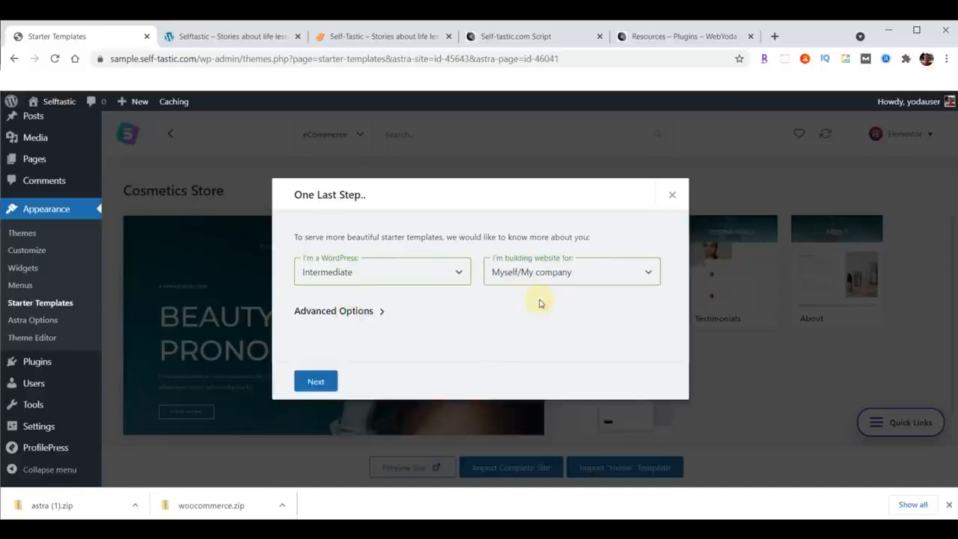
click(380, 310)
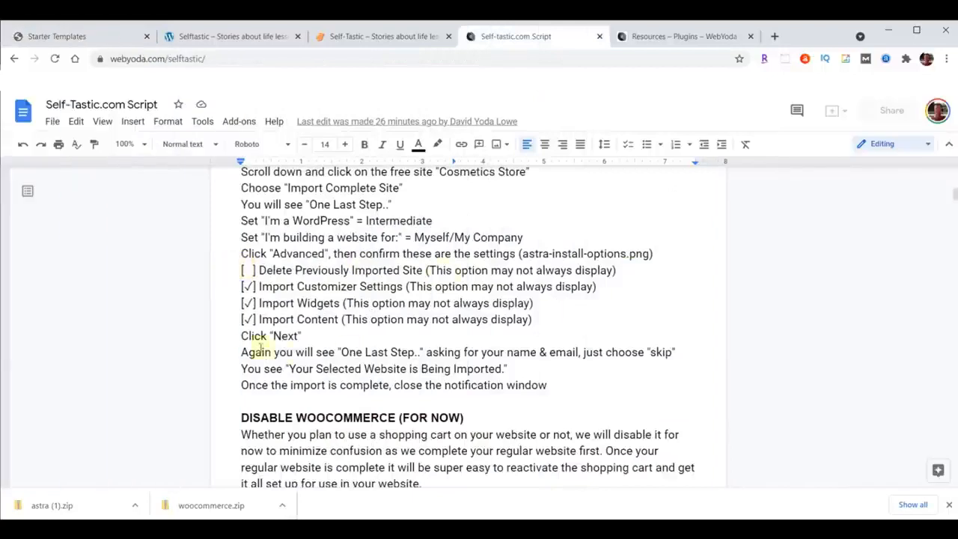
Check the script's required settings for the advanced import options and return to the import dialog.
drag(241, 270, 629, 316)
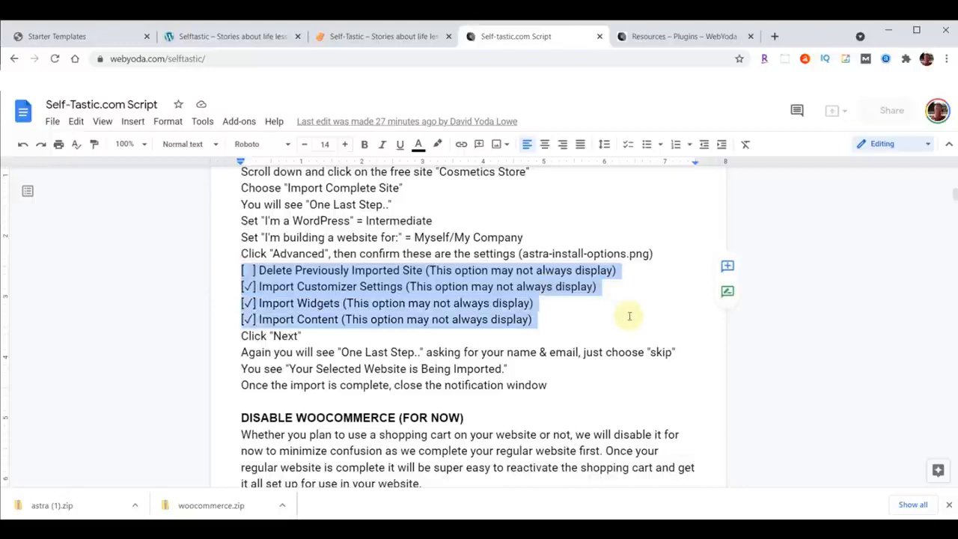
click(299, 271)
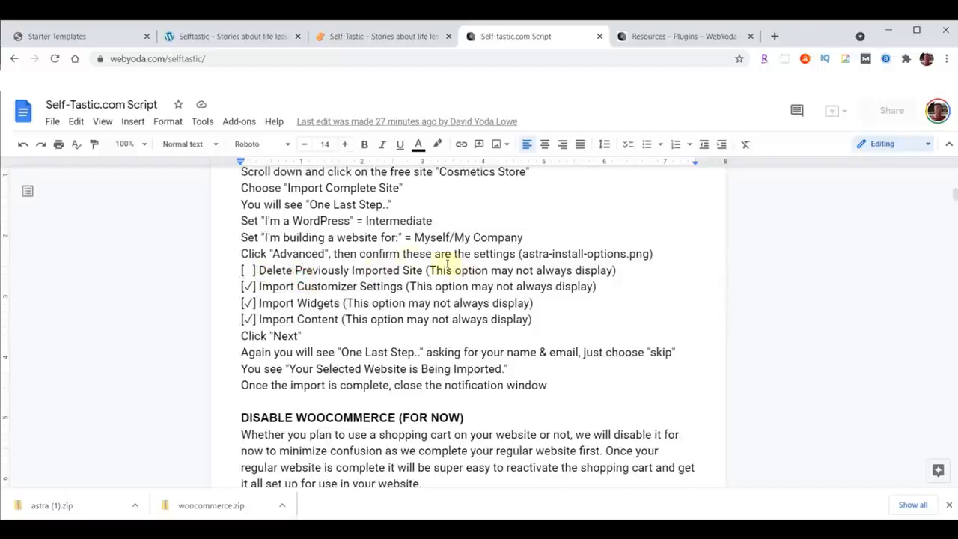
click(73, 40)
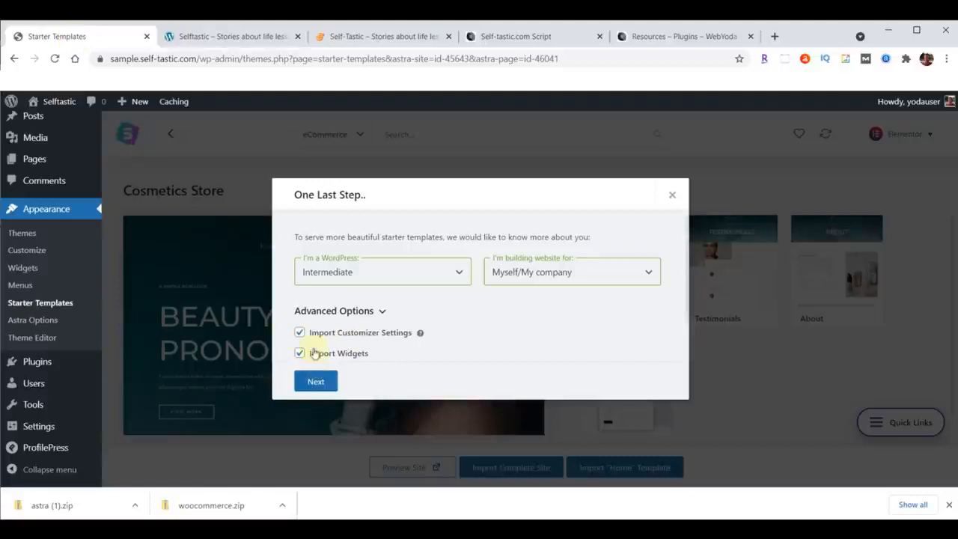
Import the Cosmetics Store site with the checked options, skip the name and email form, and close the completion notice.
click(316, 381)
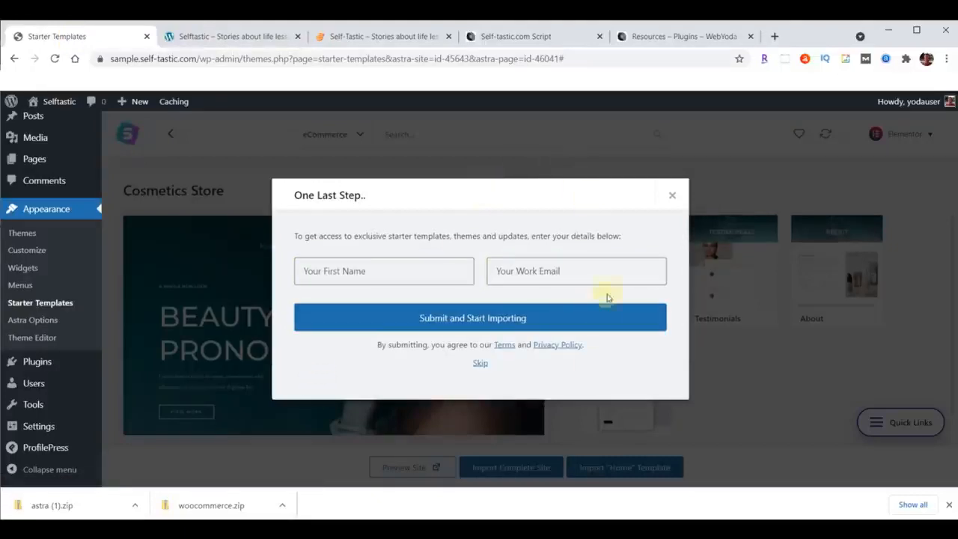
click(480, 364)
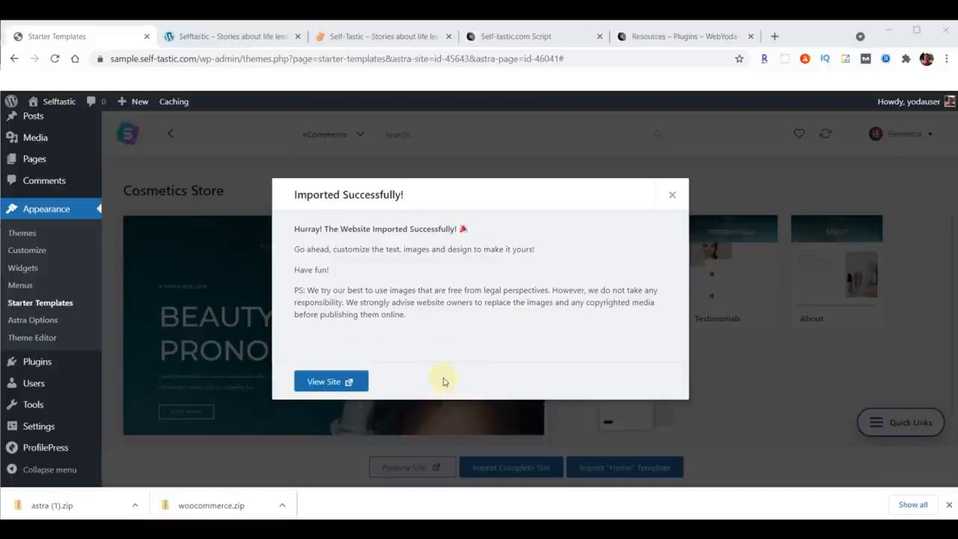
click(672, 197)
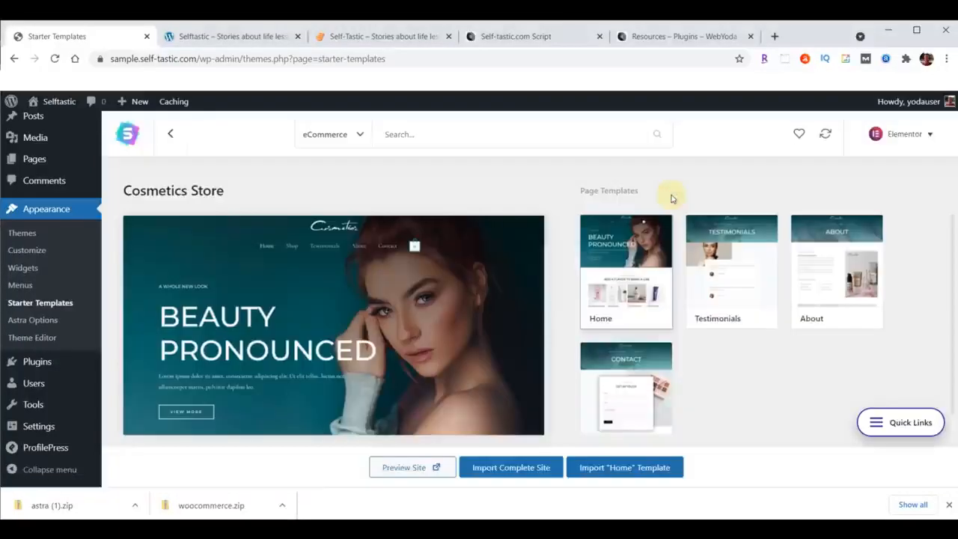
Reload the sample site's front page and examine the imported Cosmetics Store homepage from header to lower sections.
click(225, 38)
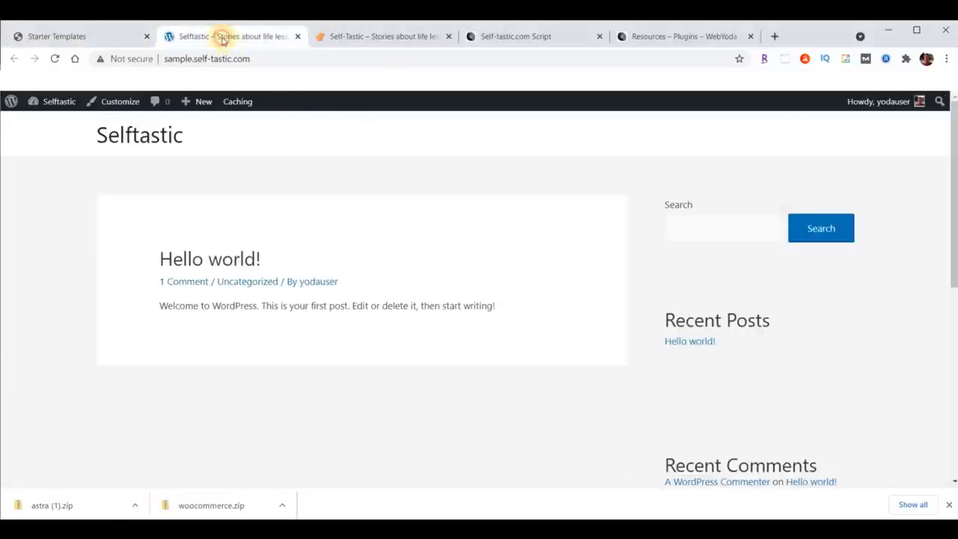
click(55, 58)
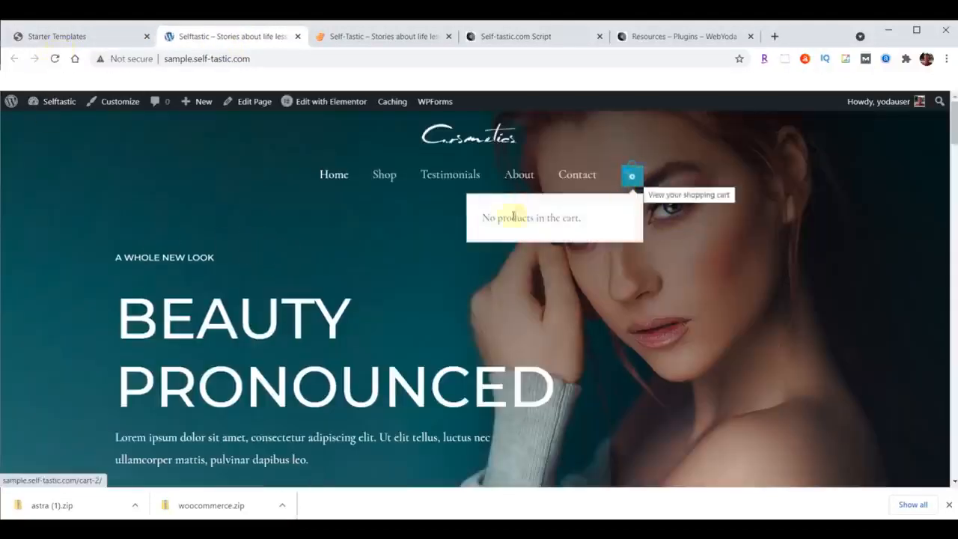
scroll(291, 244, down, 5)
scroll(292, 244, down, 15)
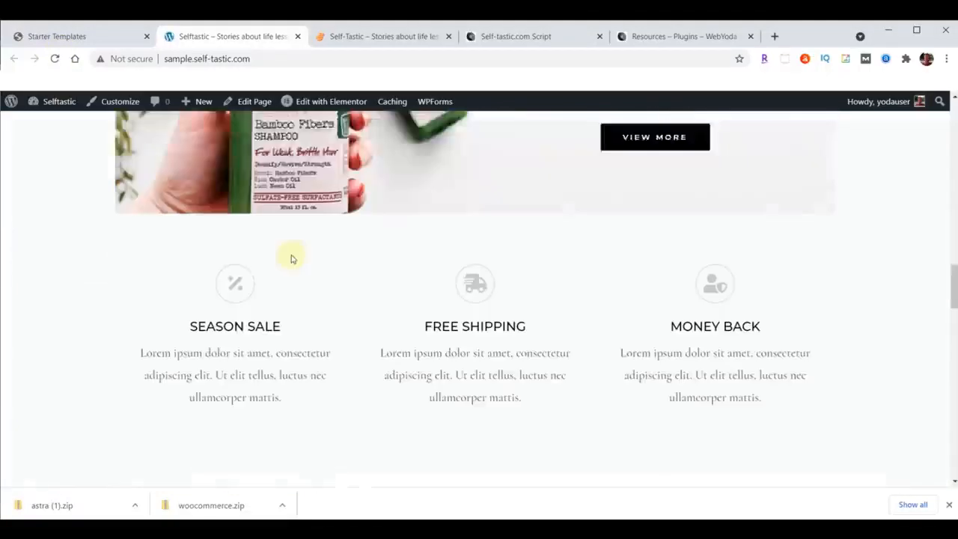
scroll(286, 336, up, 10)
scroll(289, 341, up, 10)
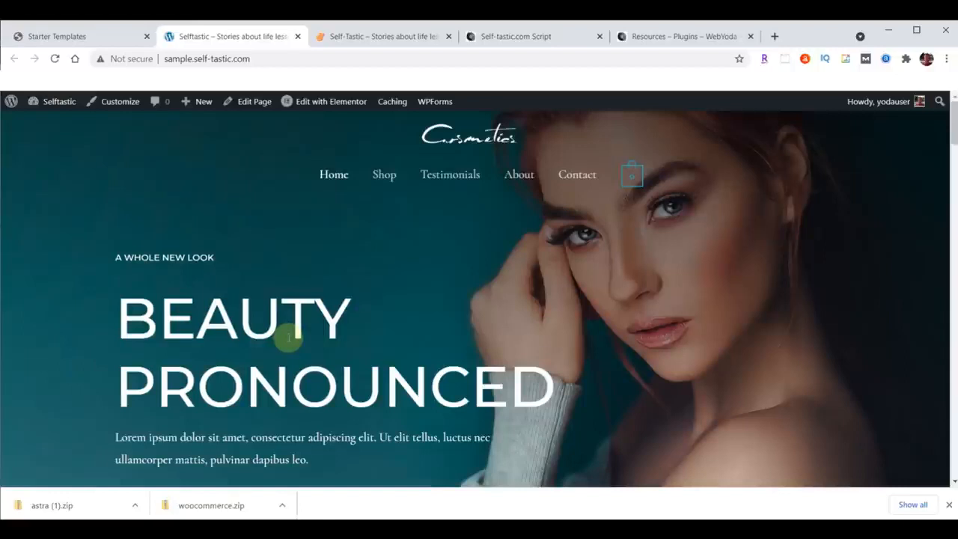
scroll(352, 314, down, 5)
scroll(371, 341, up, 5)
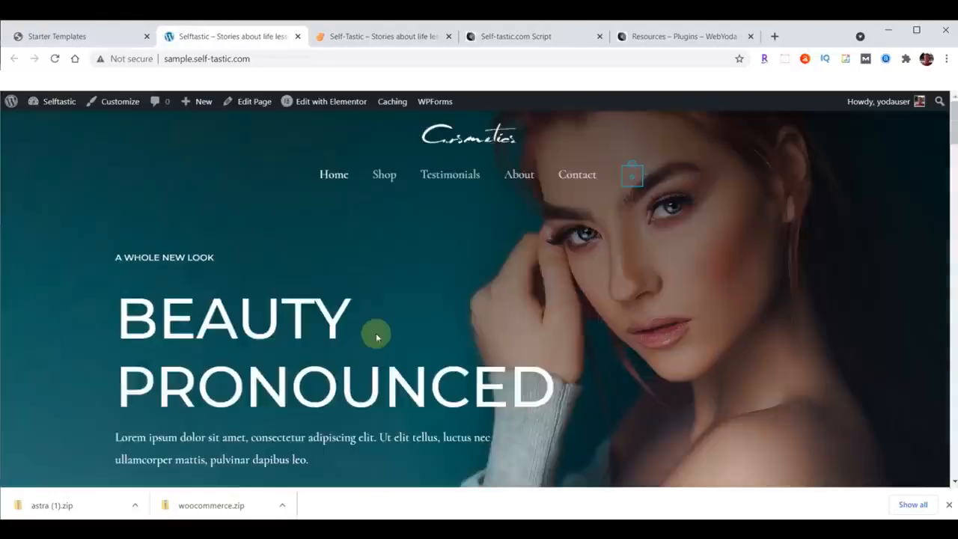
Review the finished Self-Tastic homepage for comparison with the sample site and return to the Starter Templates page.
click(378, 34)
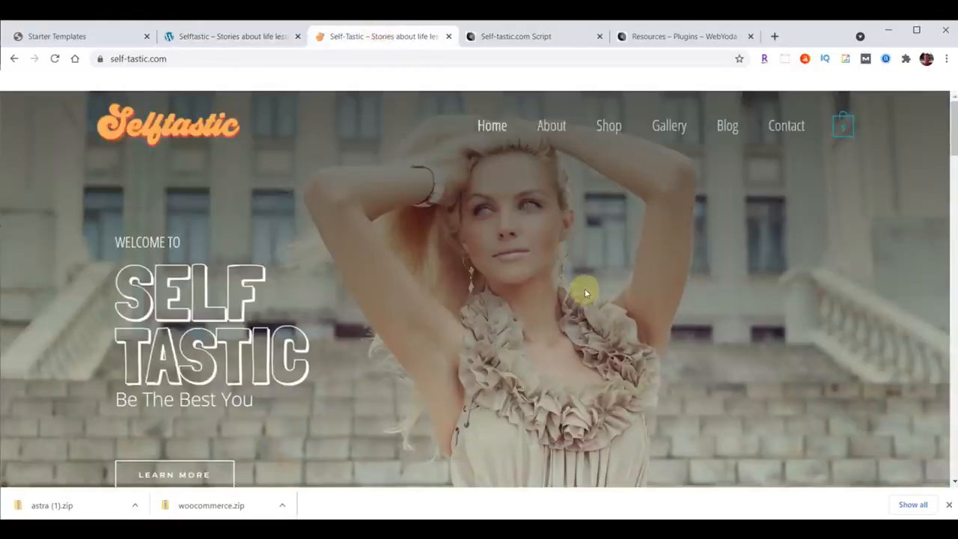
scroll(586, 293, down, 10)
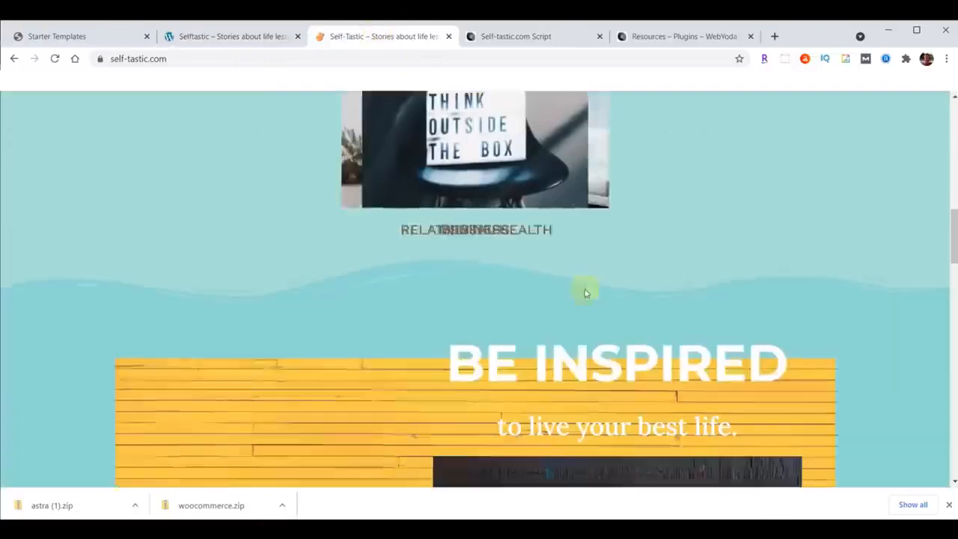
scroll(583, 290, up, 10)
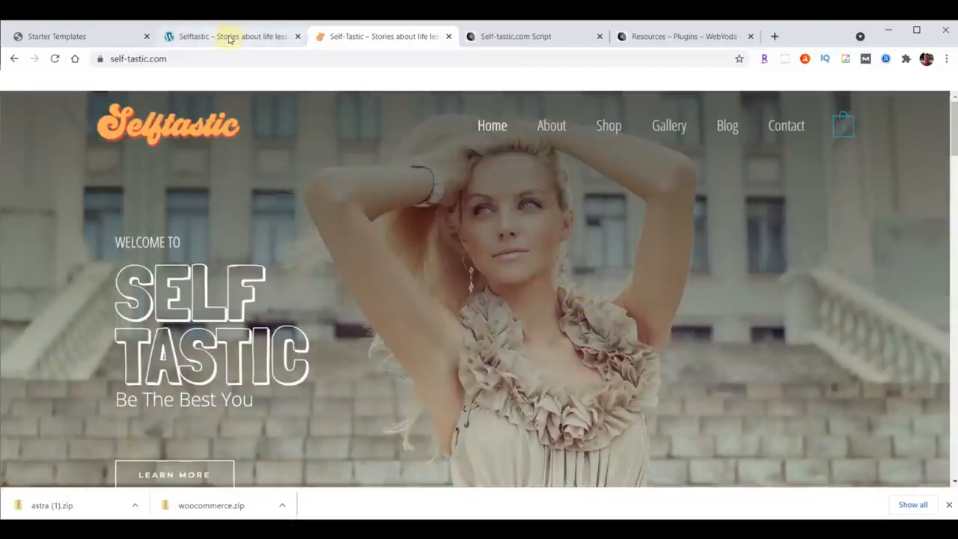
click(230, 40)
click(73, 38)
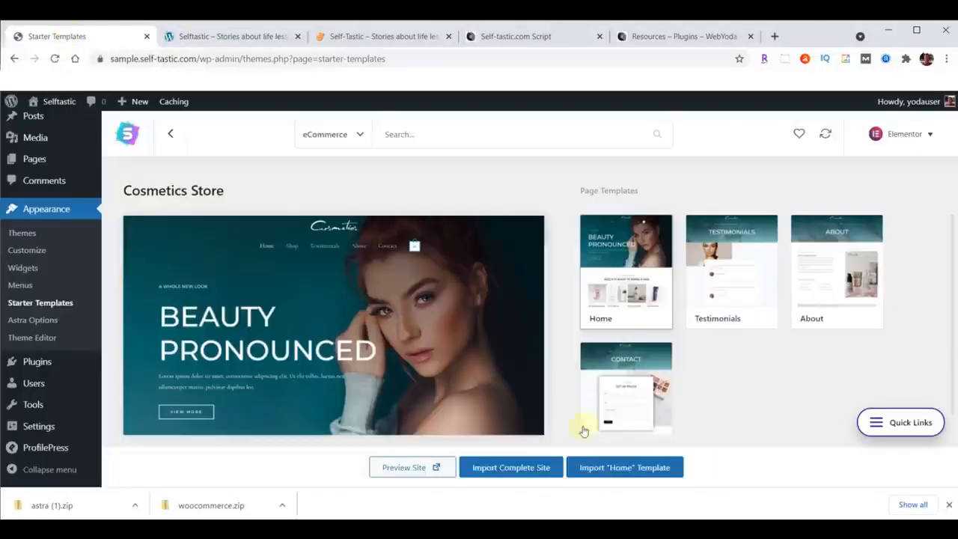
Close the browser's downloads bar and deactivate the WooCommerce plugin in the installed plugins list.
click(949, 507)
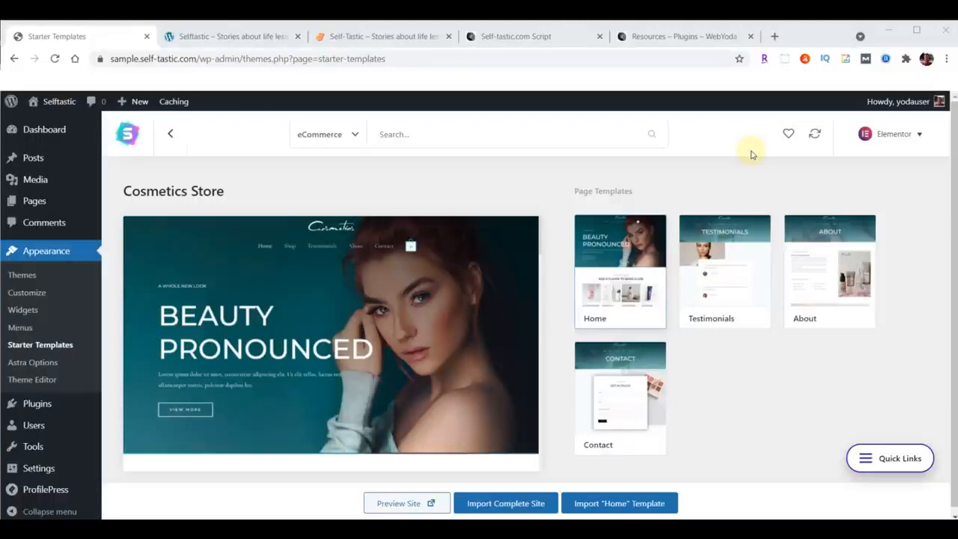
click(752, 155)
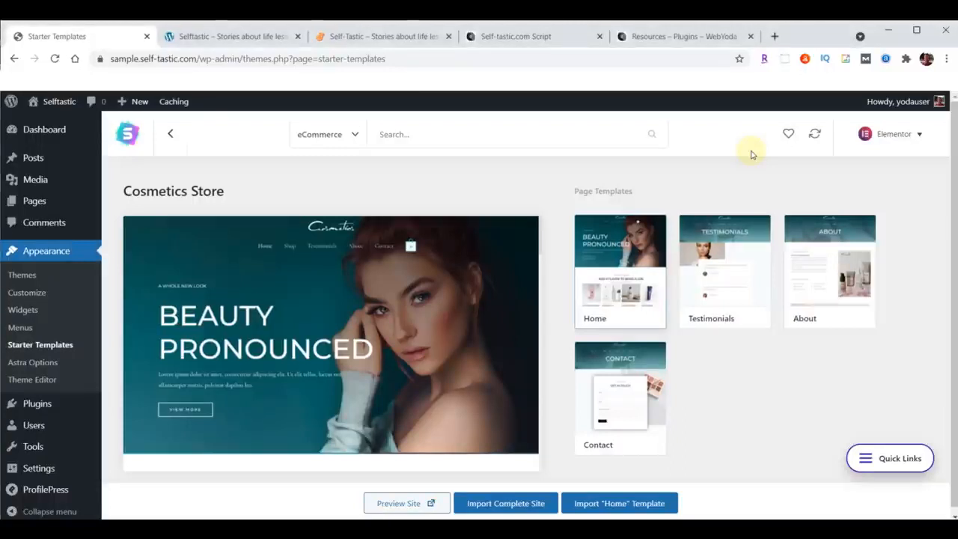
click(36, 408)
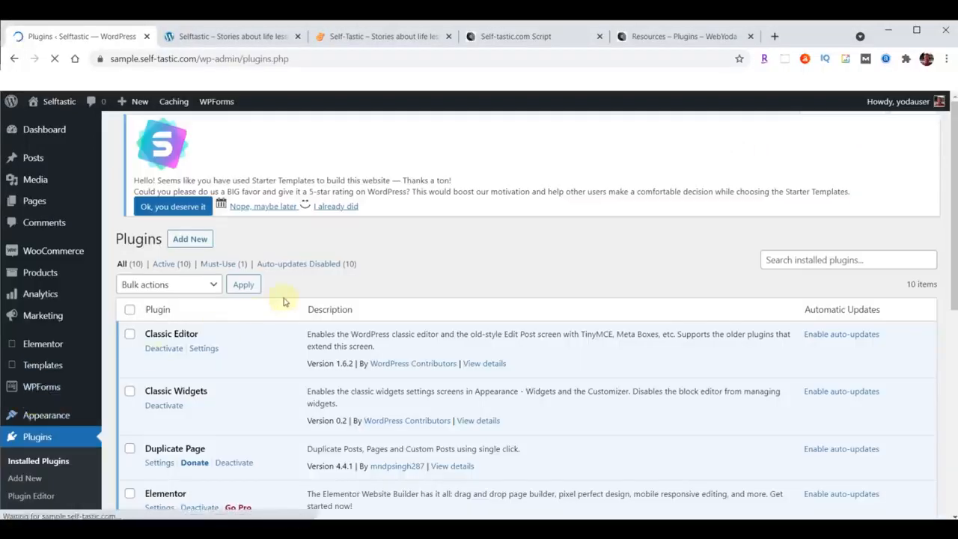
scroll(284, 301, down, 3)
scroll(284, 301, down, 1)
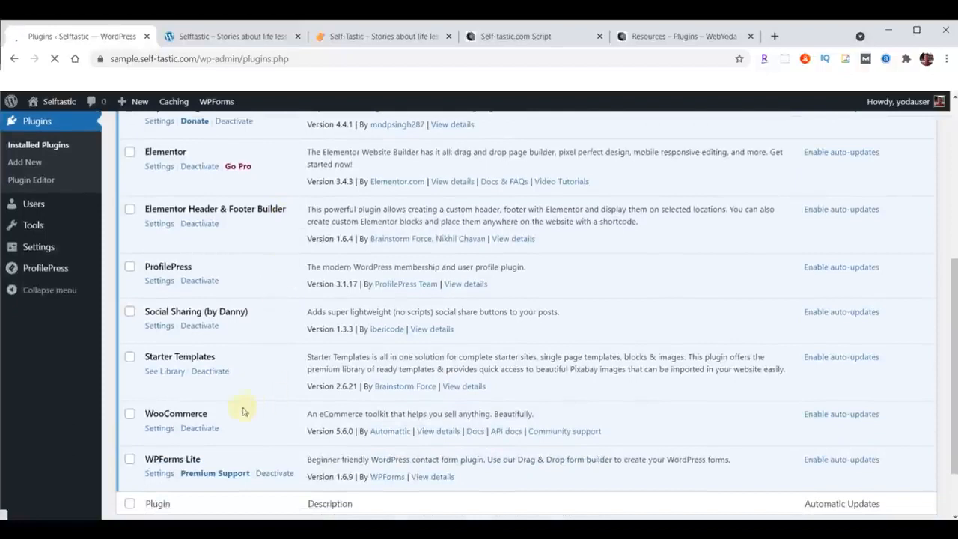
click(199, 429)
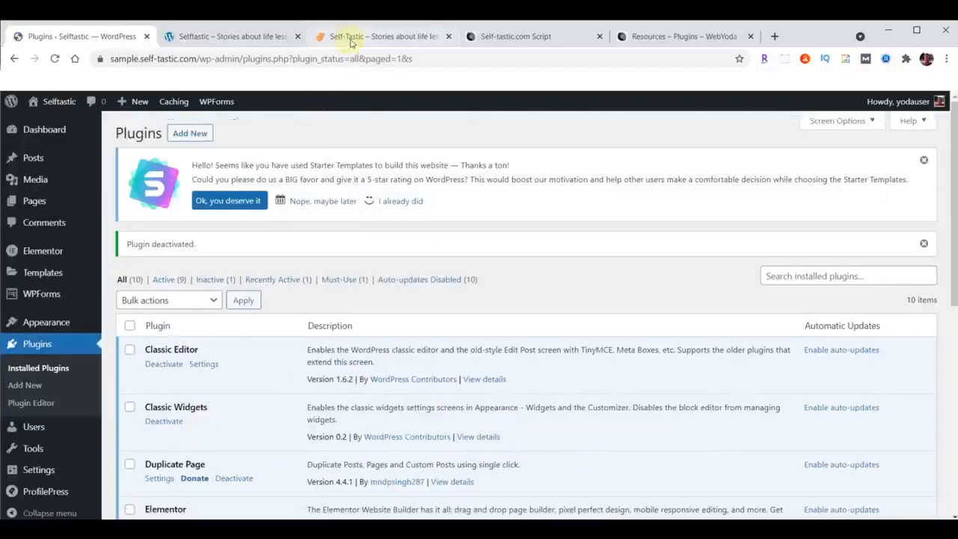
Check the sample site's header navigation and open the WordPress page for editing menus.
click(351, 40)
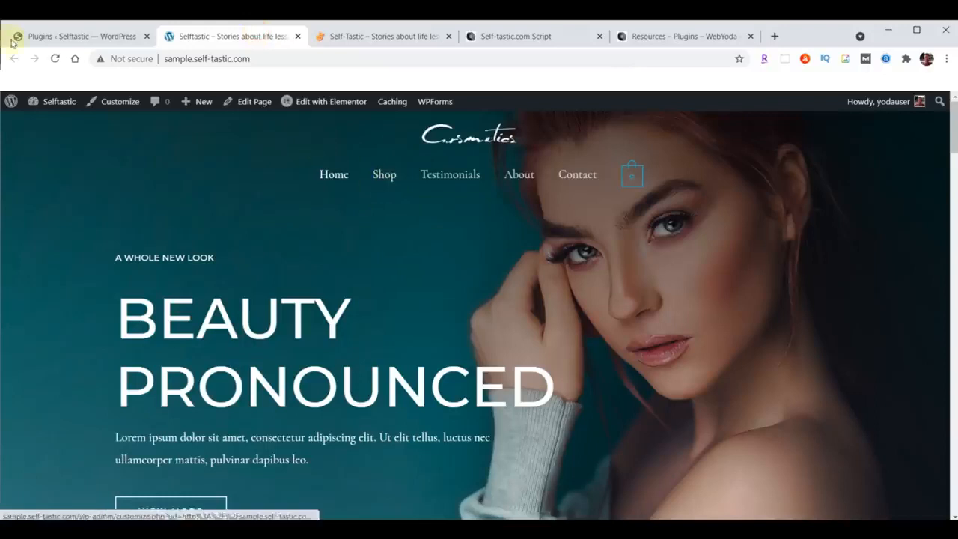
click(75, 37)
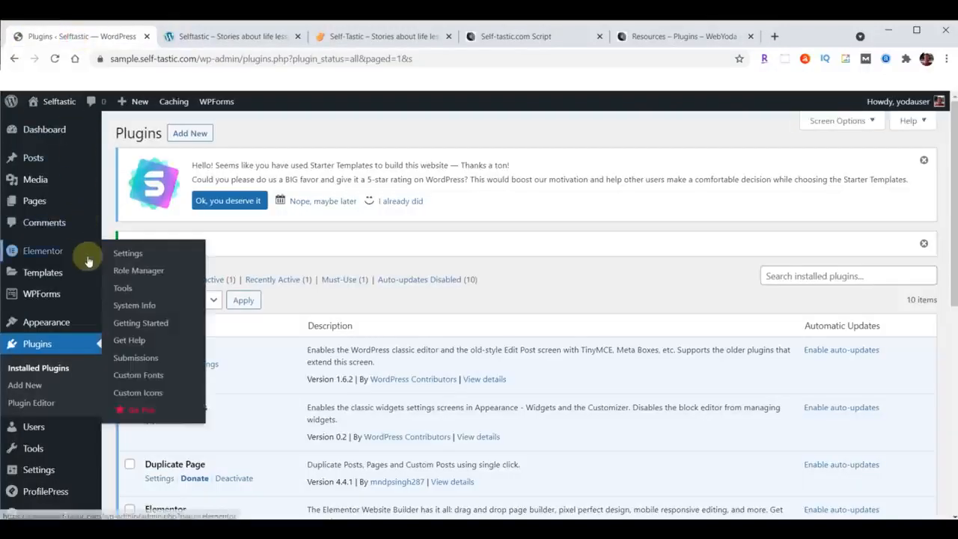
mouse_move(55, 329)
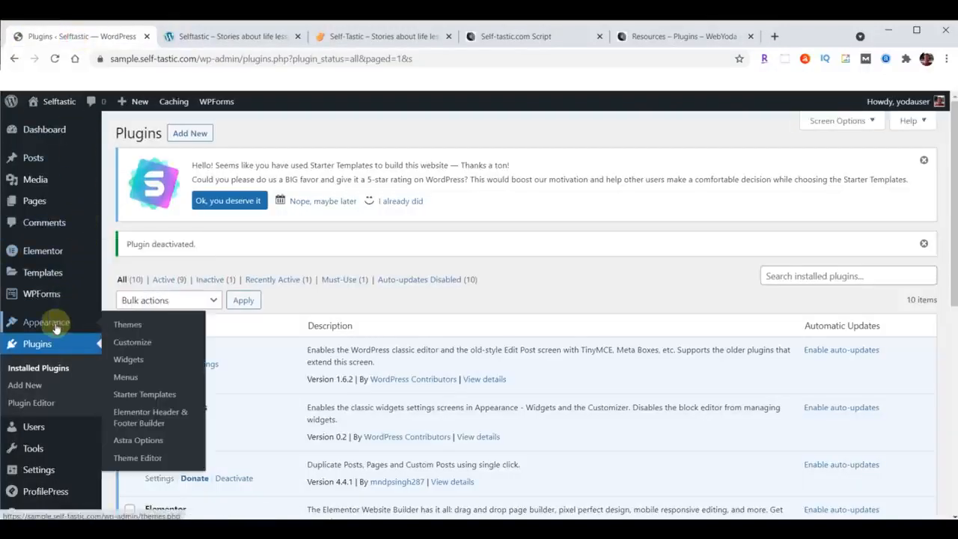
click(122, 380)
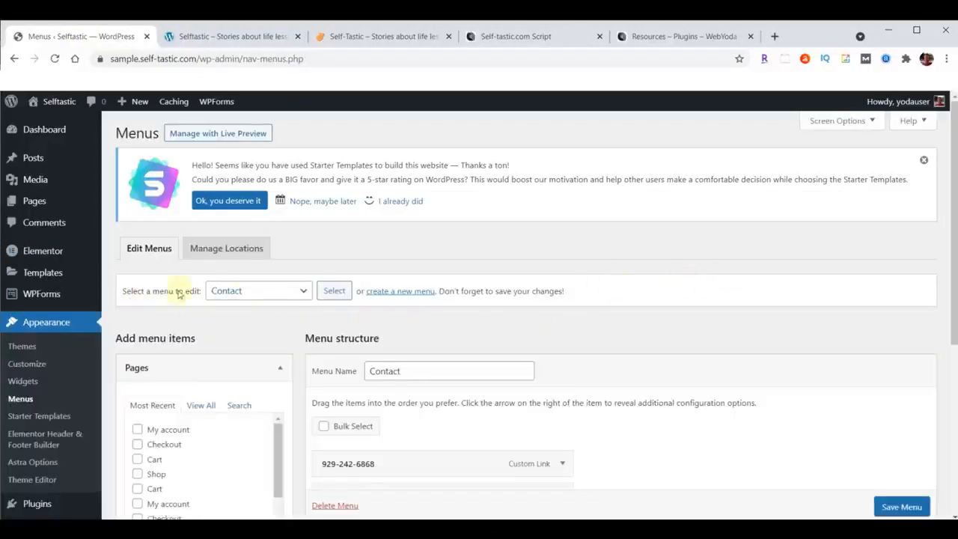
Load the Primary Menu for editing, remove its Shop item, and save the menu.
click(302, 292)
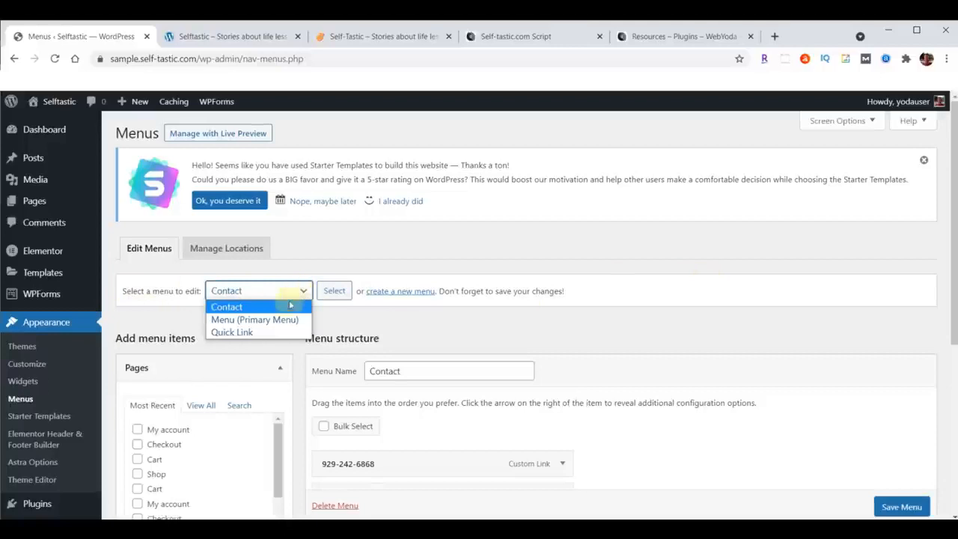
click(262, 320)
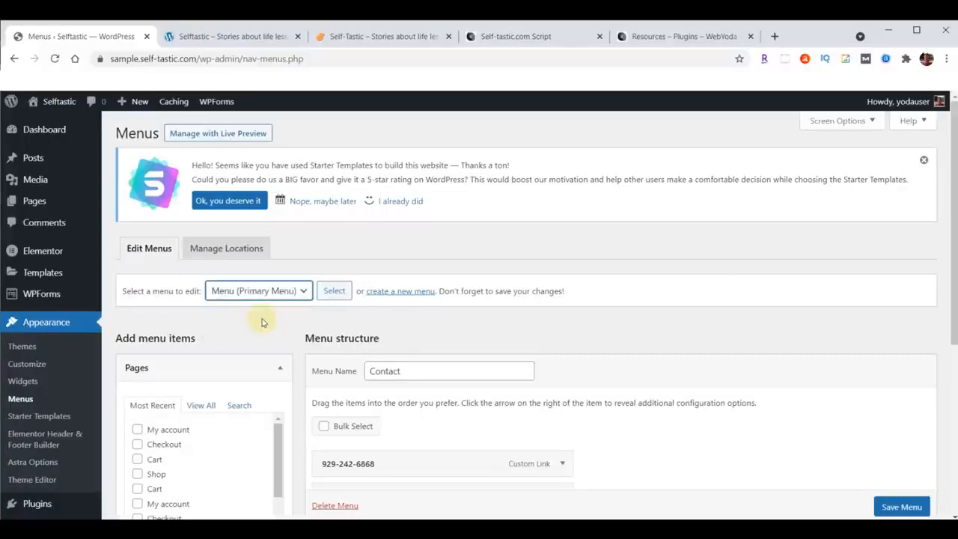
click(335, 291)
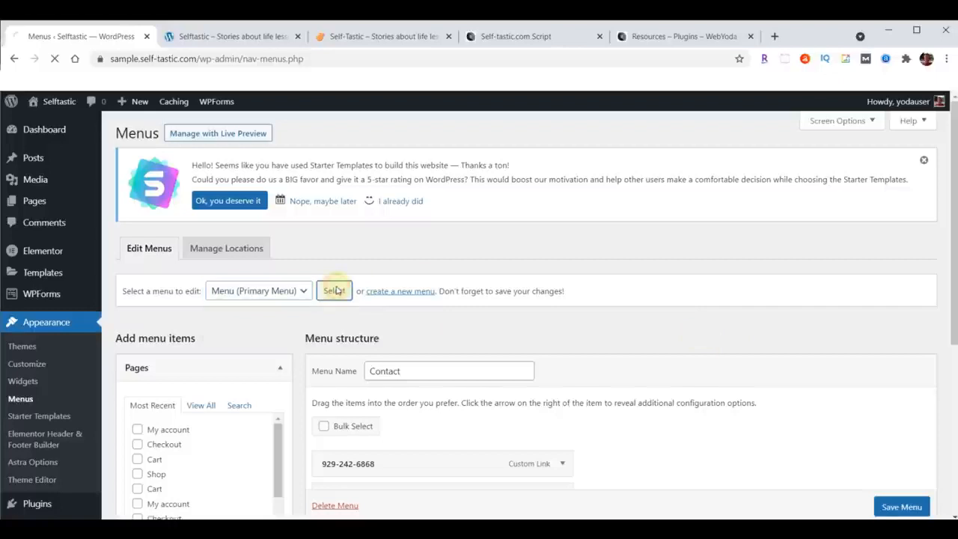
scroll(845, 236, down, 3)
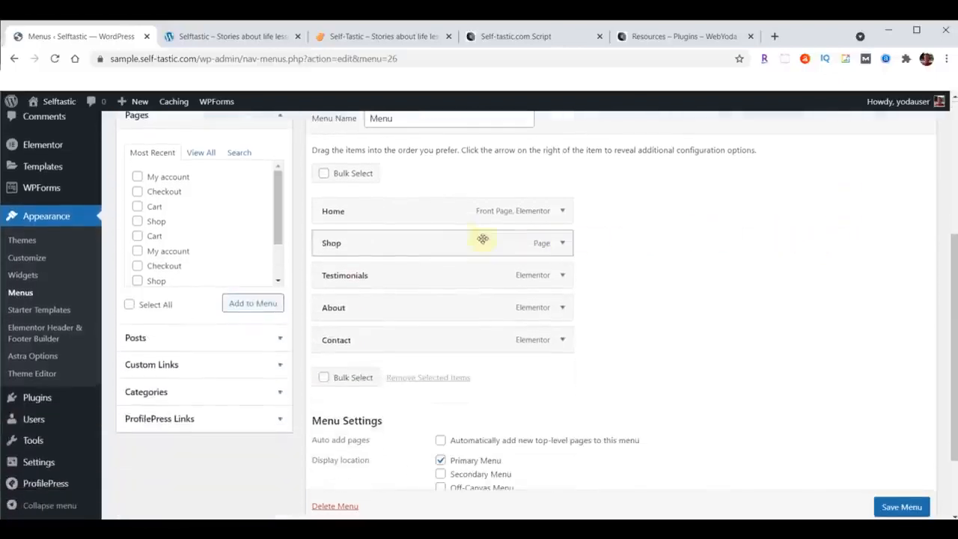
click(563, 244)
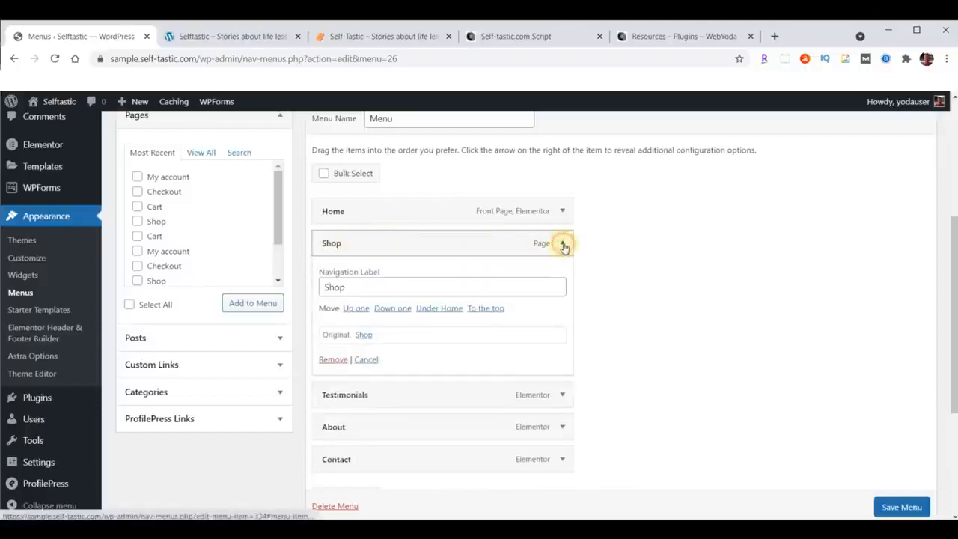
click(332, 359)
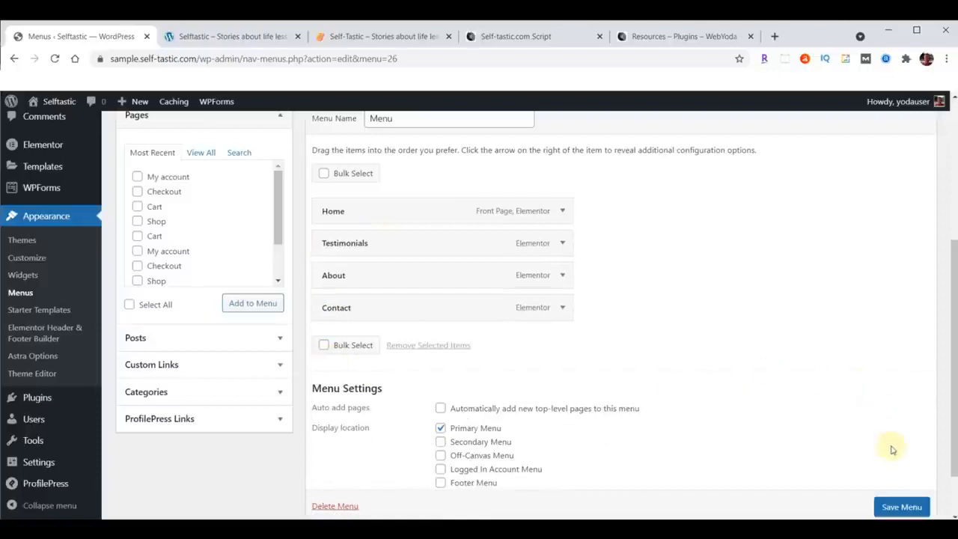
click(892, 503)
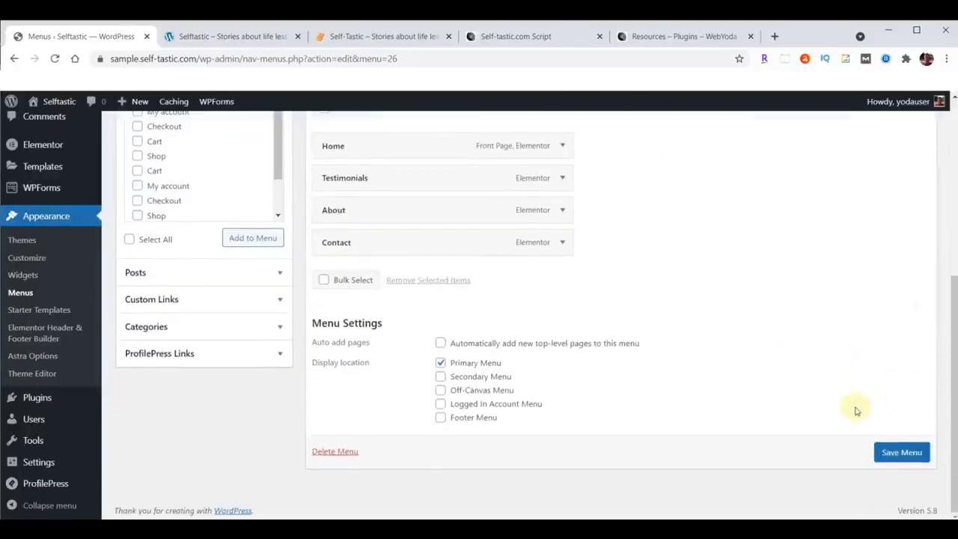
click(901, 452)
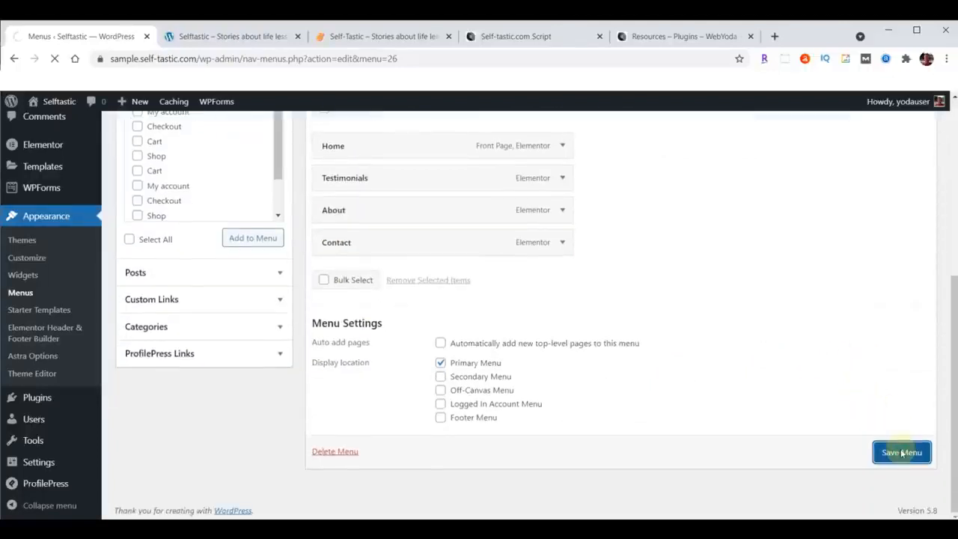
Reload the sample site's front page to check its header navigation, then return to the menu editing page and refresh it.
click(223, 35)
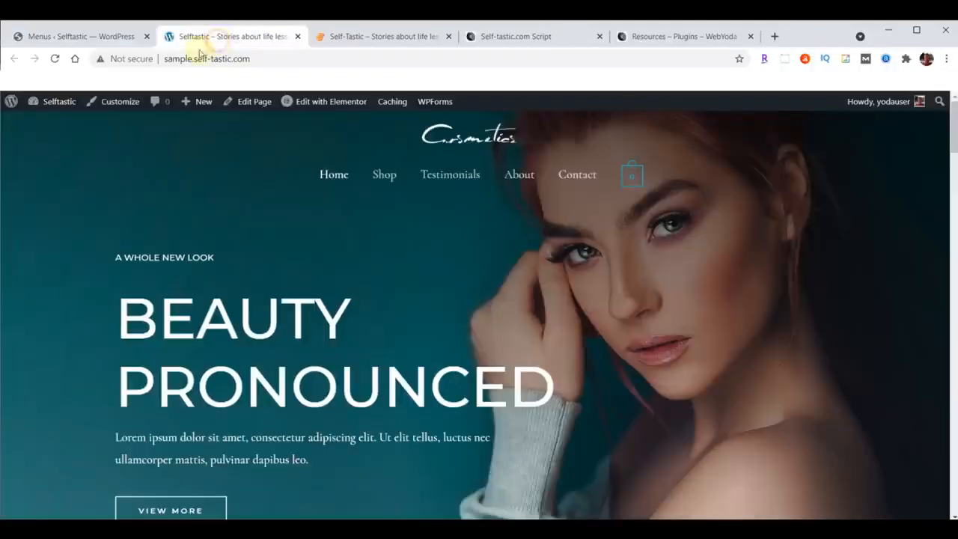
click(55, 58)
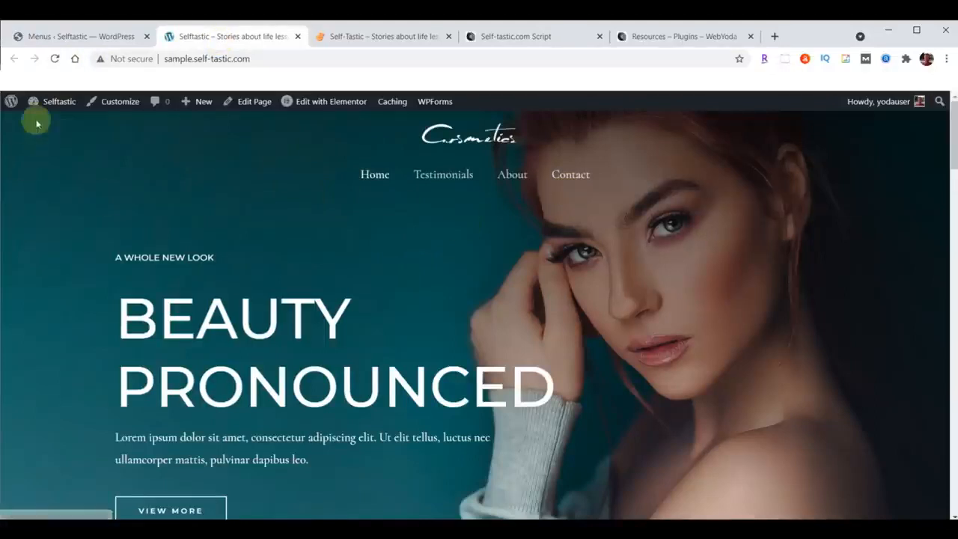
click(61, 36)
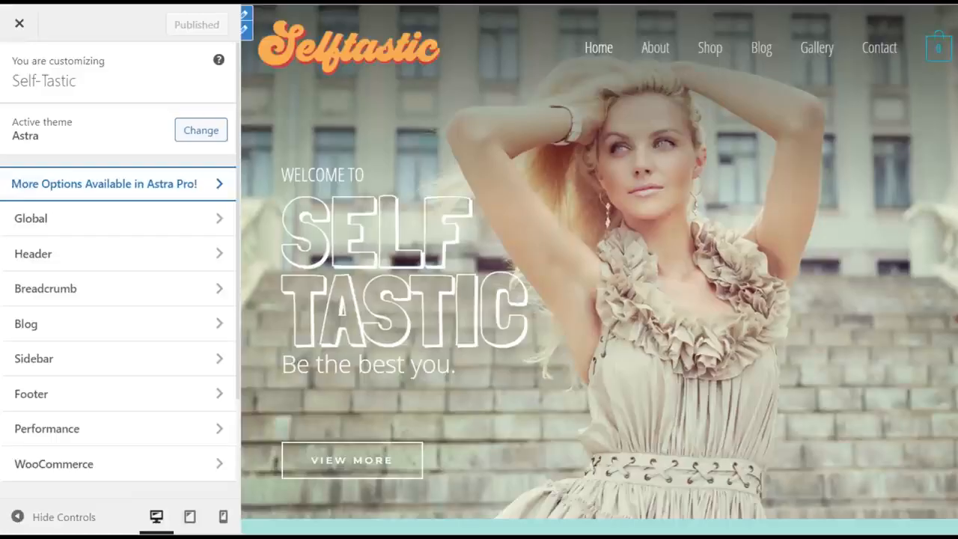
scroll(119, 314, down, 4)
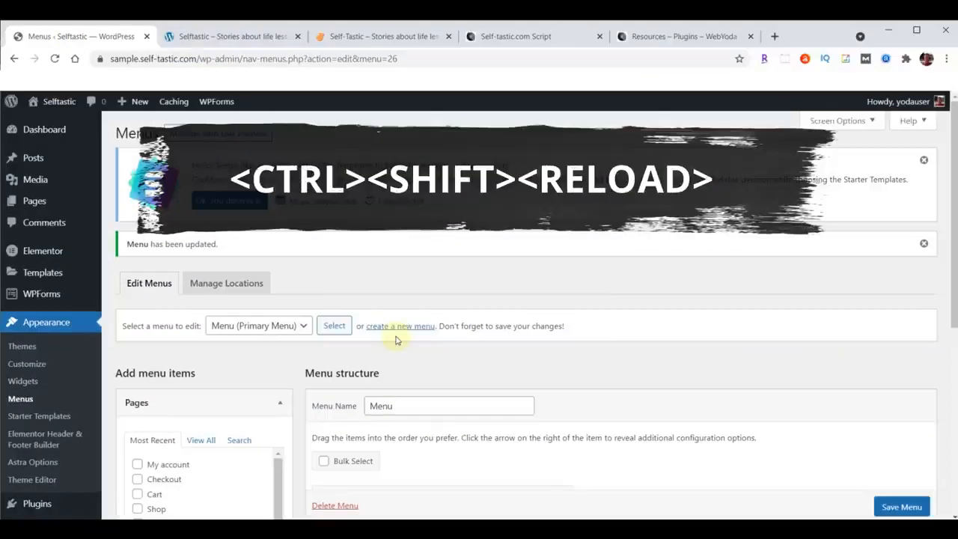
ctrl+shift+click(55, 59)
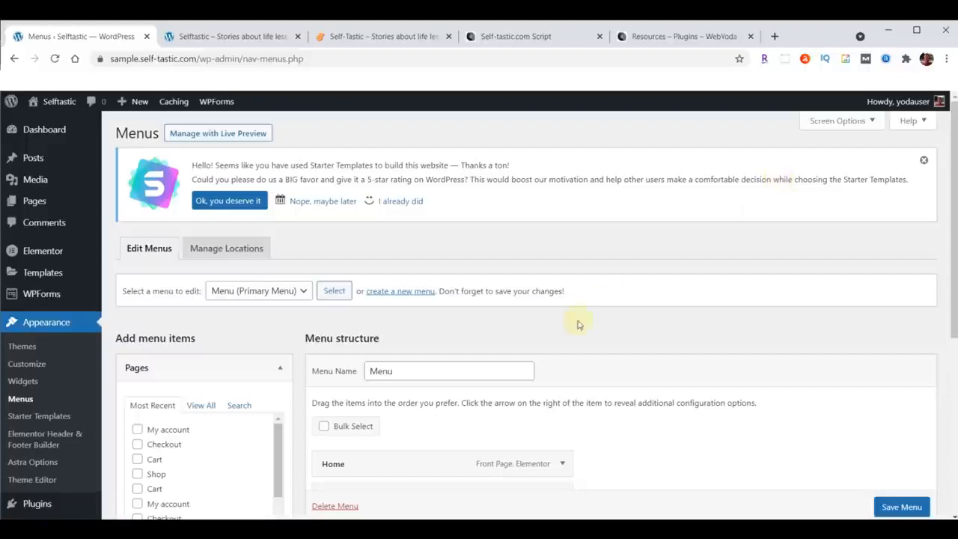
Run a Complete Backup of the sample site with BackupBuddy and download the backup file.
scroll(83, 393, down, 4)
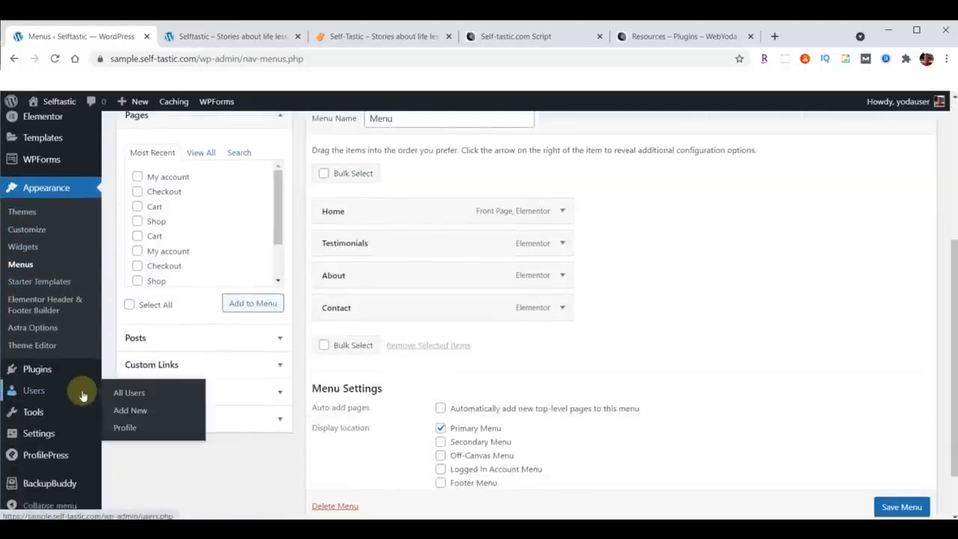
click(47, 483)
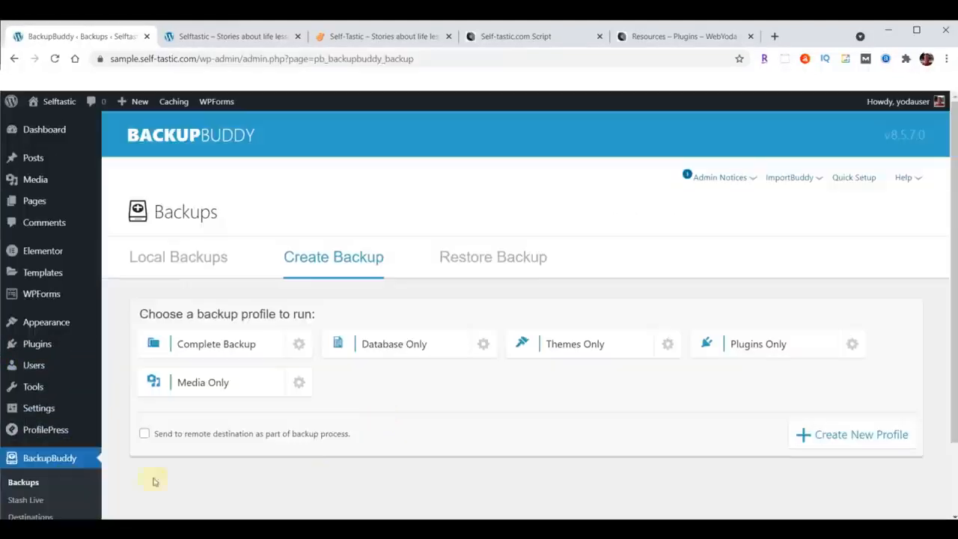
click(214, 348)
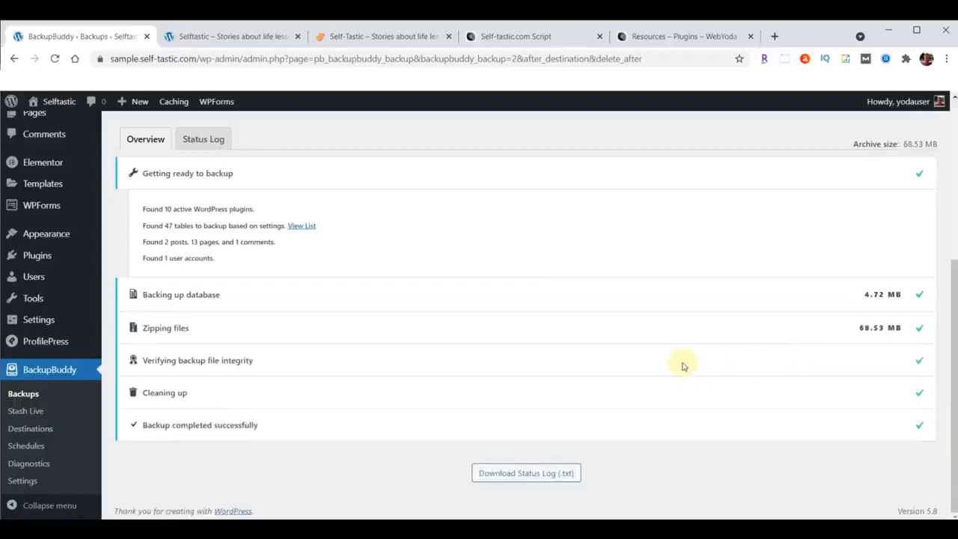
scroll(683, 367, up, 3)
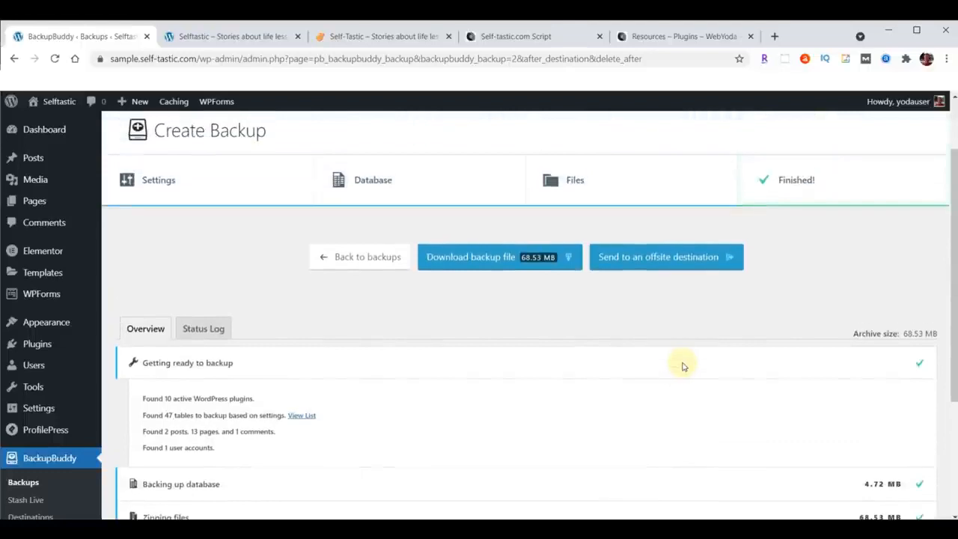
click(504, 258)
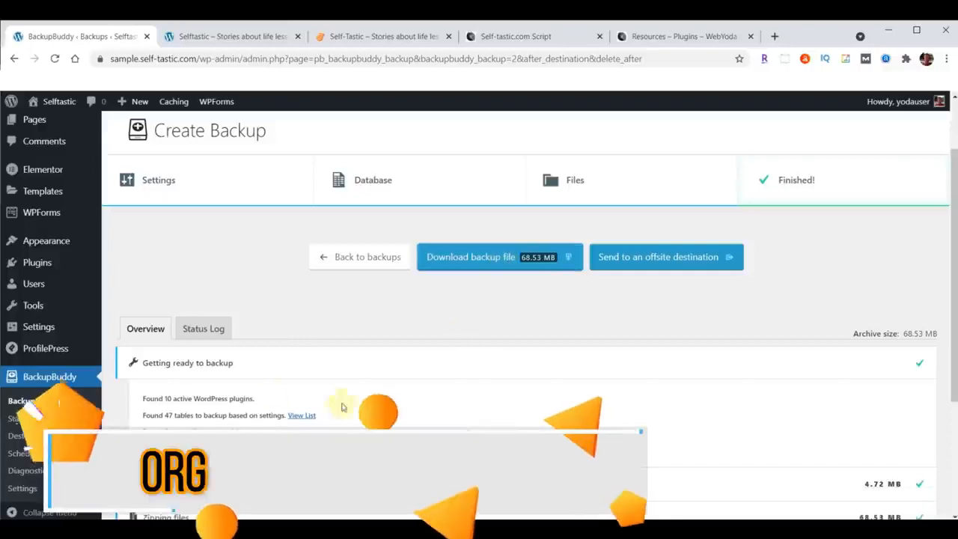
Compare the header layout of the finished Self-Tastic site with the sample site and return to the WordPress admin.
click(375, 37)
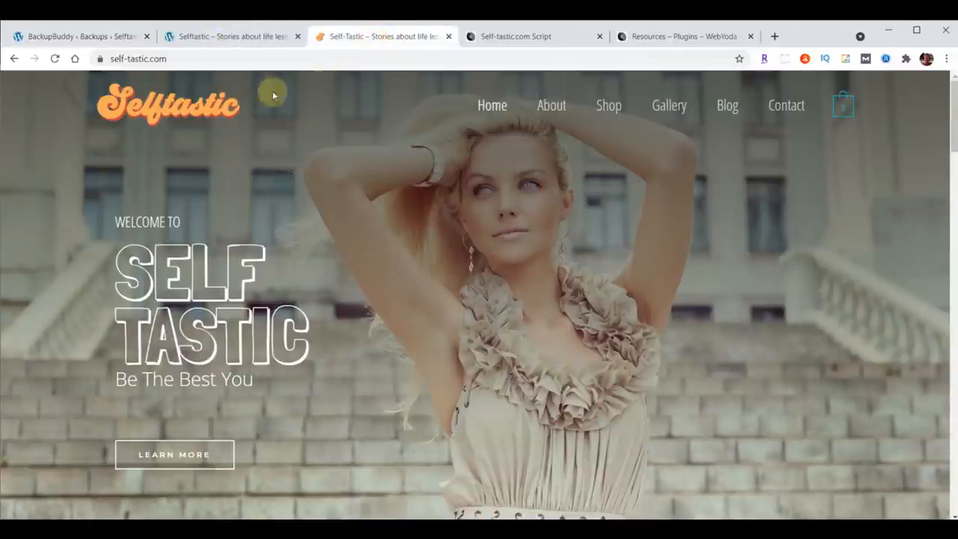
click(217, 37)
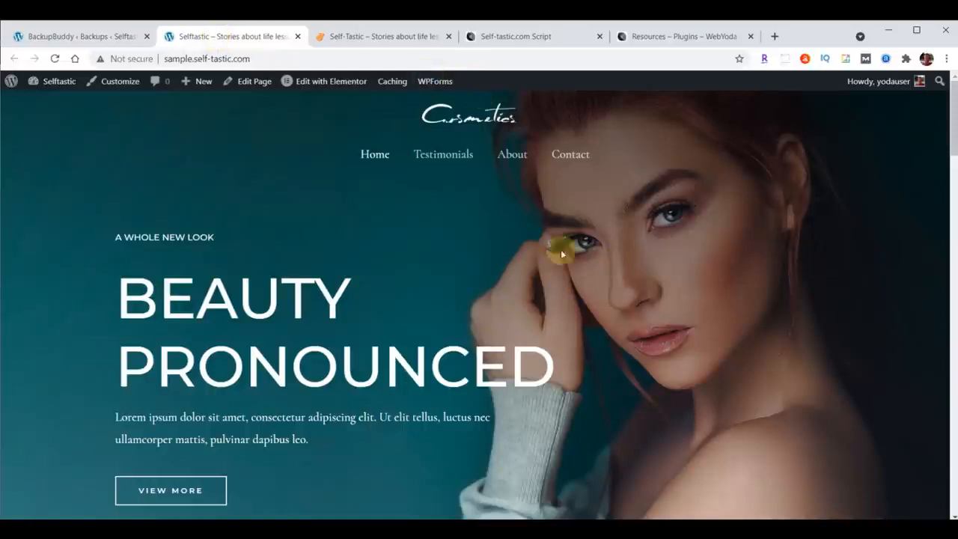
click(77, 36)
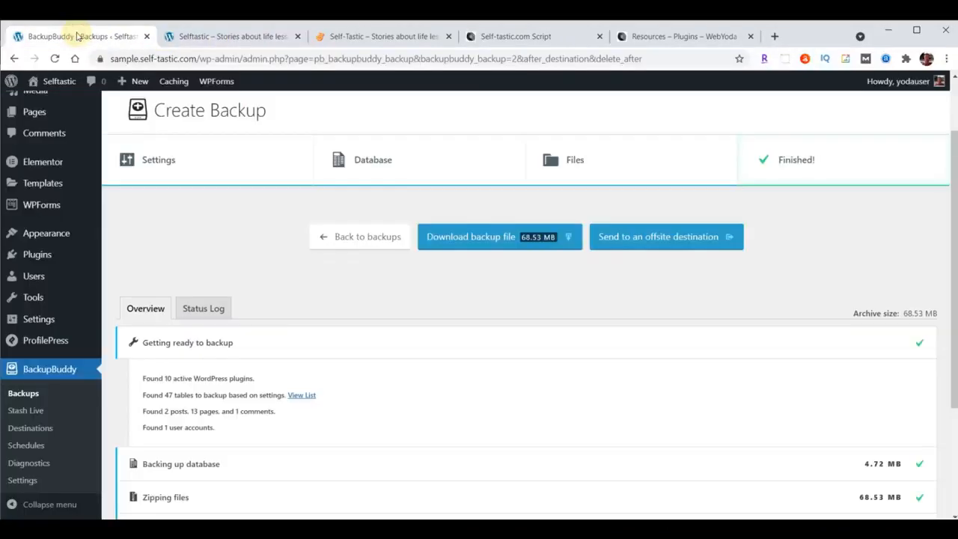
In the theme's Header Builder, place Site Identity & Logo at the left and Primary Menu at the right of the middle header row.
mouse_move(53, 233)
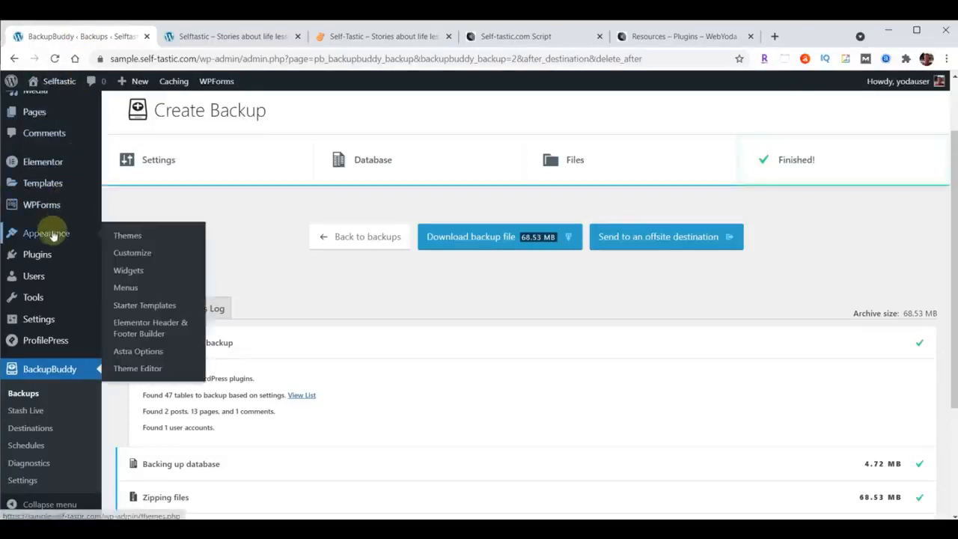
click(128, 255)
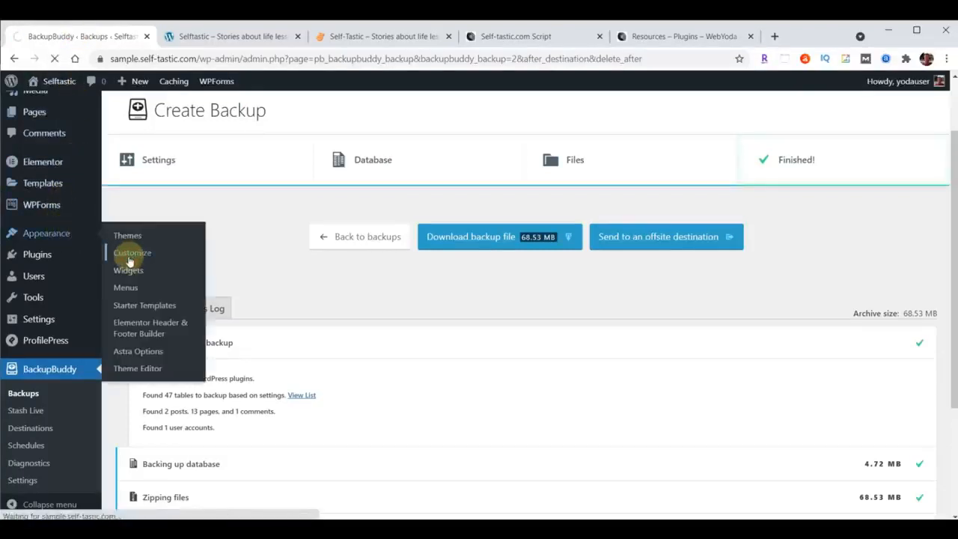
click(81, 266)
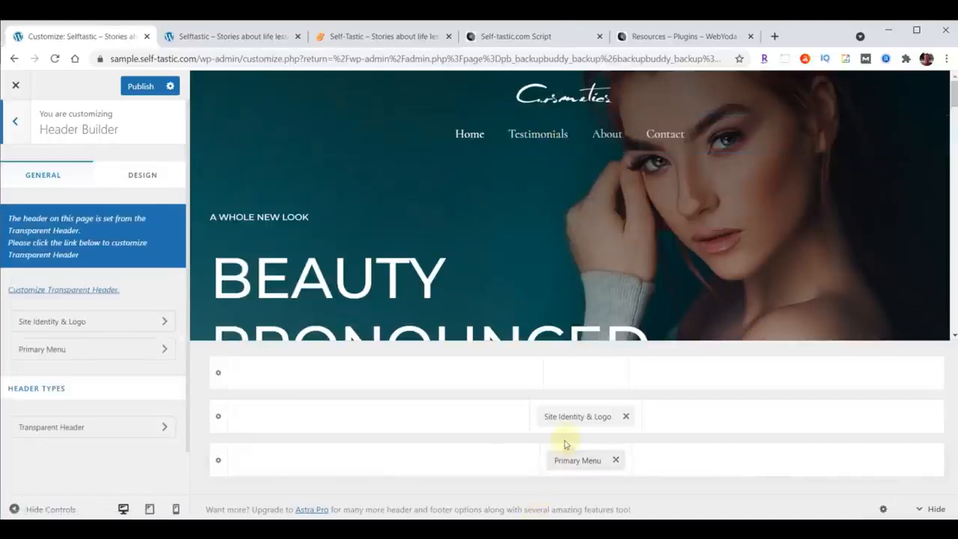
drag(574, 417, 294, 445)
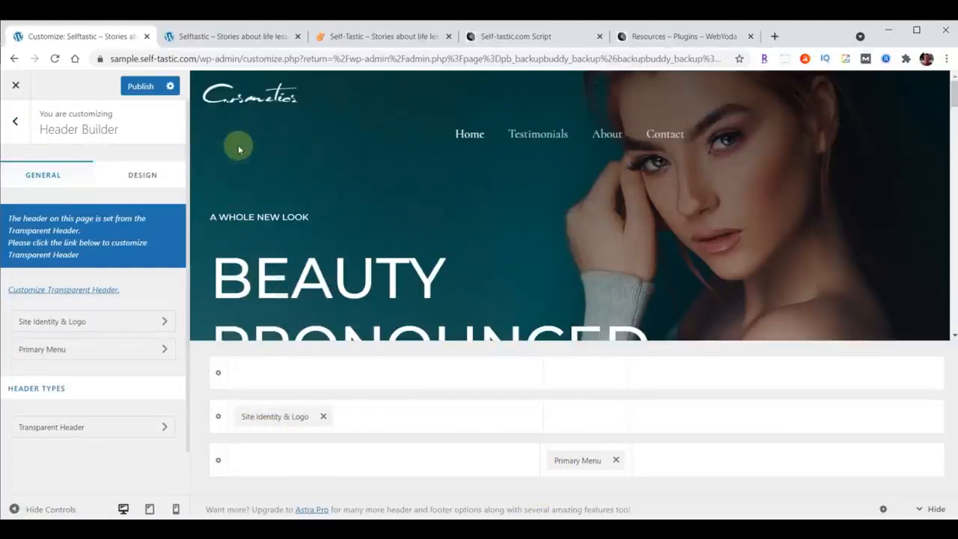
drag(574, 464, 868, 432)
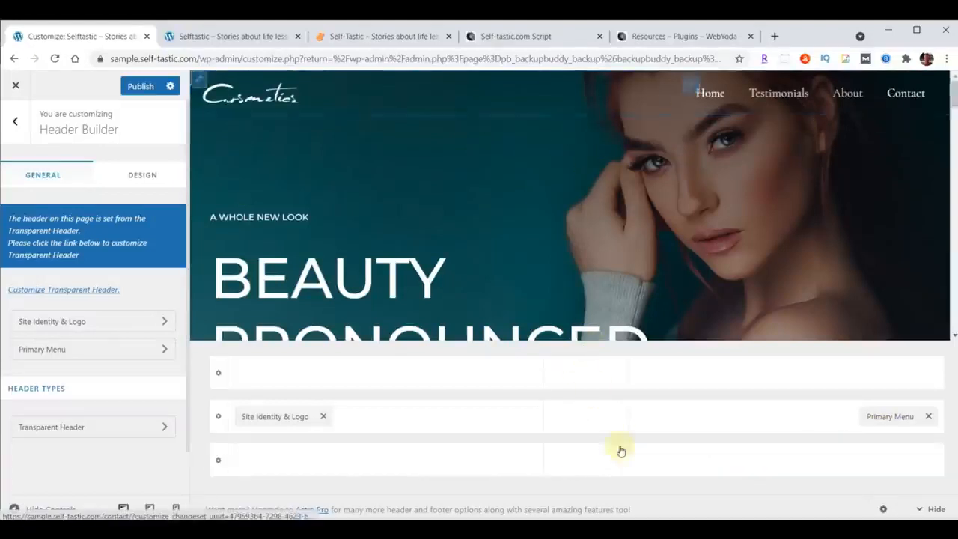
Start changing the header logo, look through the Media Library images, and return to uploading new files.
click(89, 324)
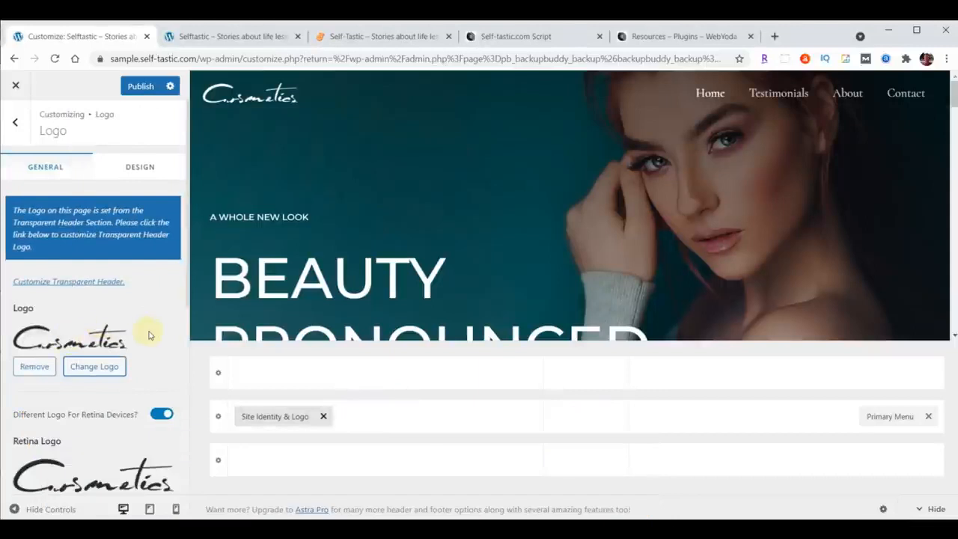
click(97, 366)
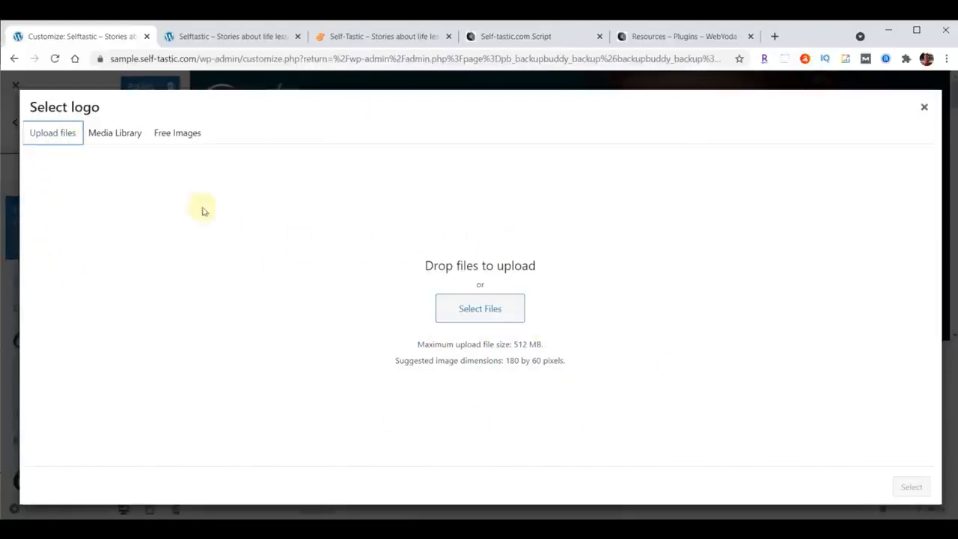
click(135, 137)
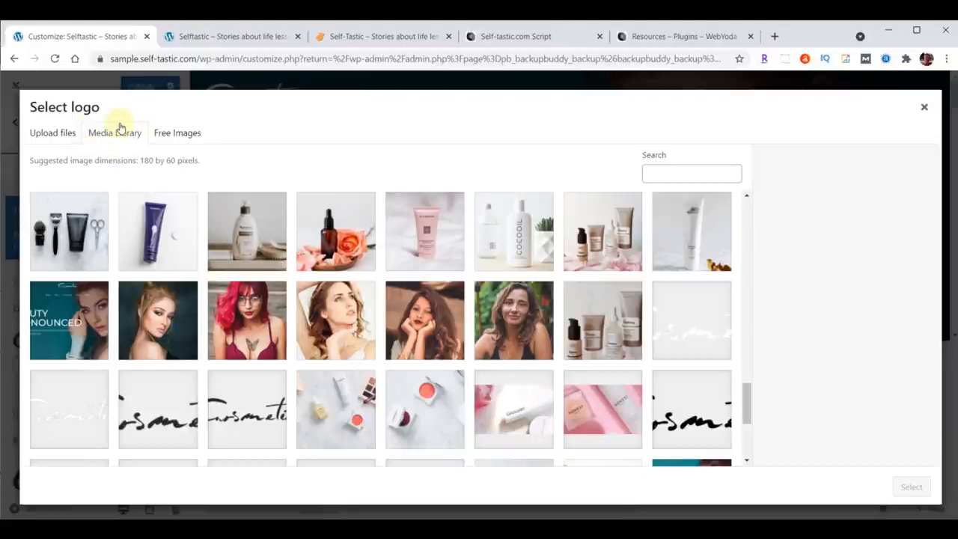
click(57, 139)
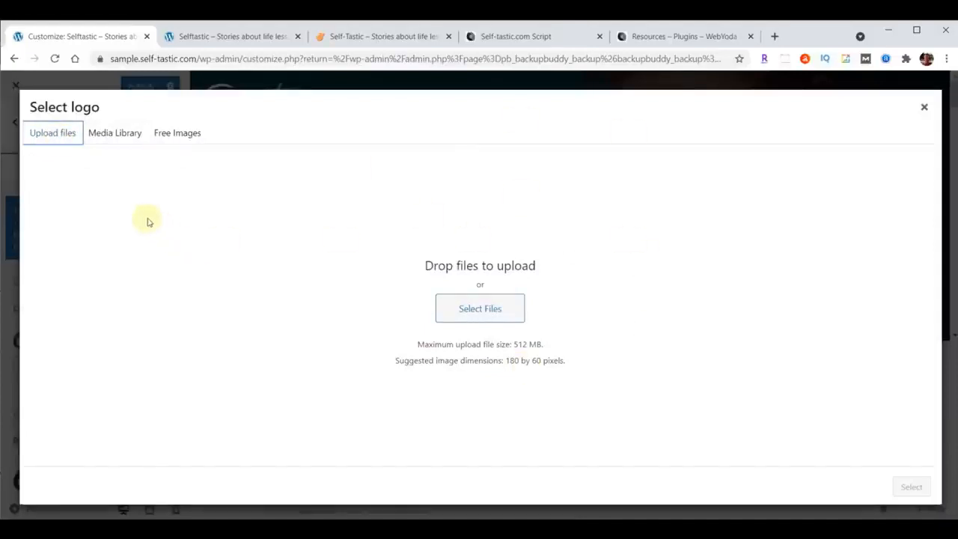
click(115, 136)
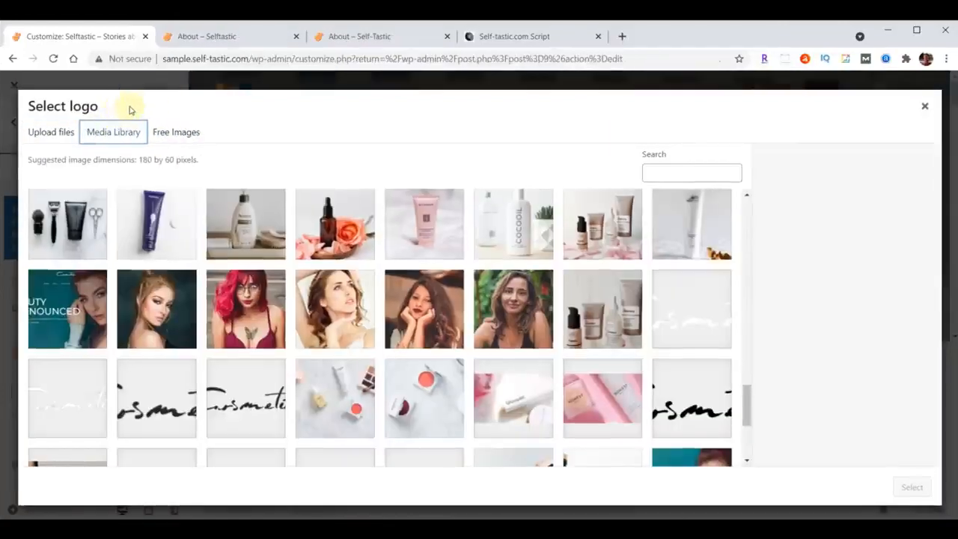
click(52, 137)
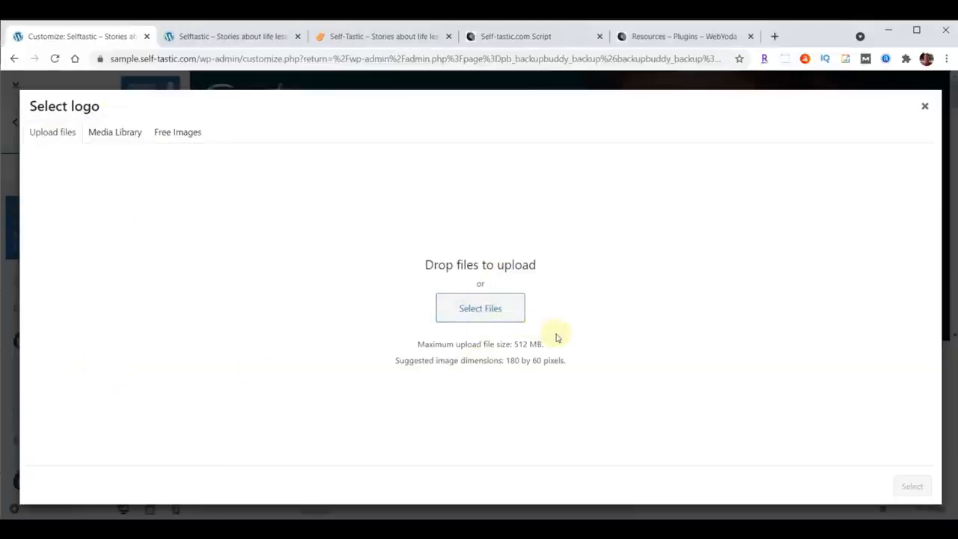
Upload logo-menu.png from the content-selftastic content folder and set it as the header logo without cropping.
mouse_move(406, 530)
click(522, 485)
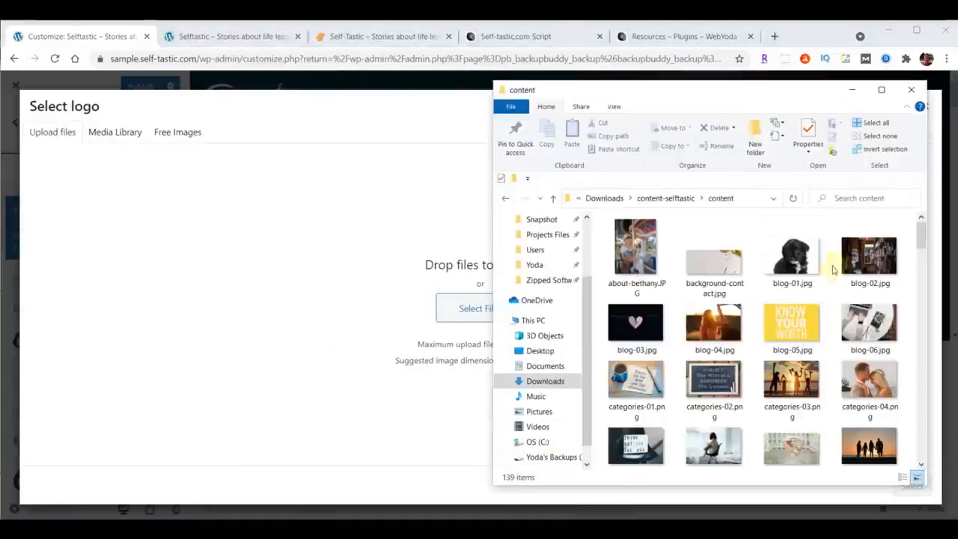
drag(745, 95, 773, 90)
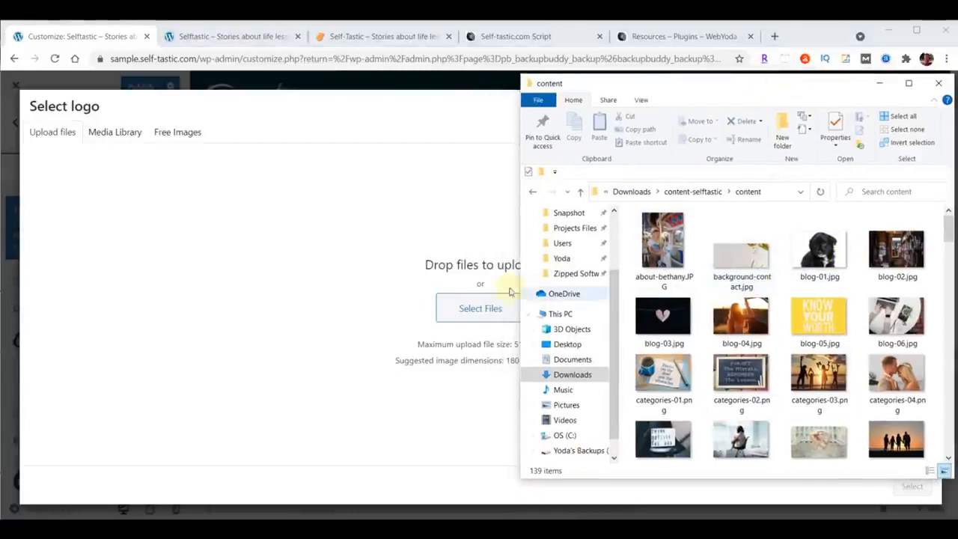
scroll(807, 299, down, 5)
scroll(807, 299, down, 15)
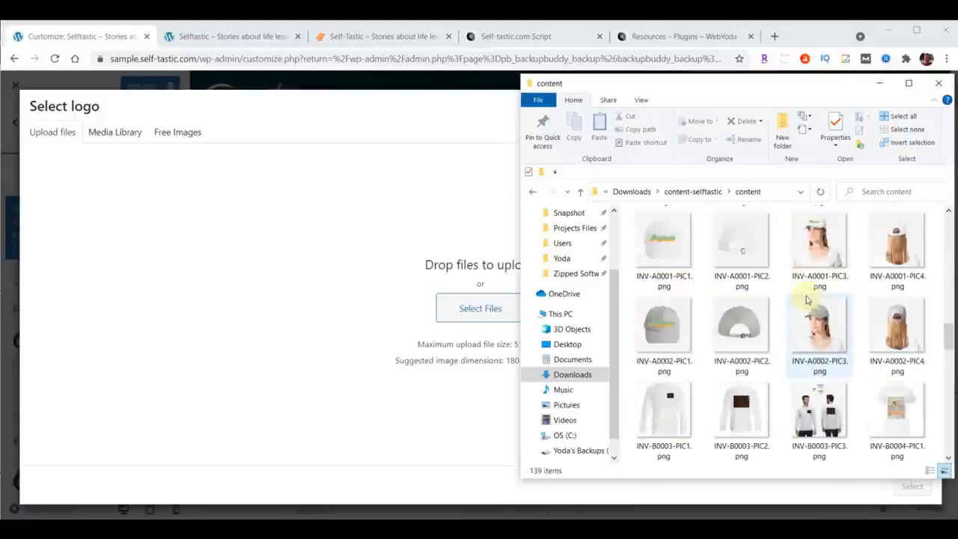
scroll(806, 299, down, 10)
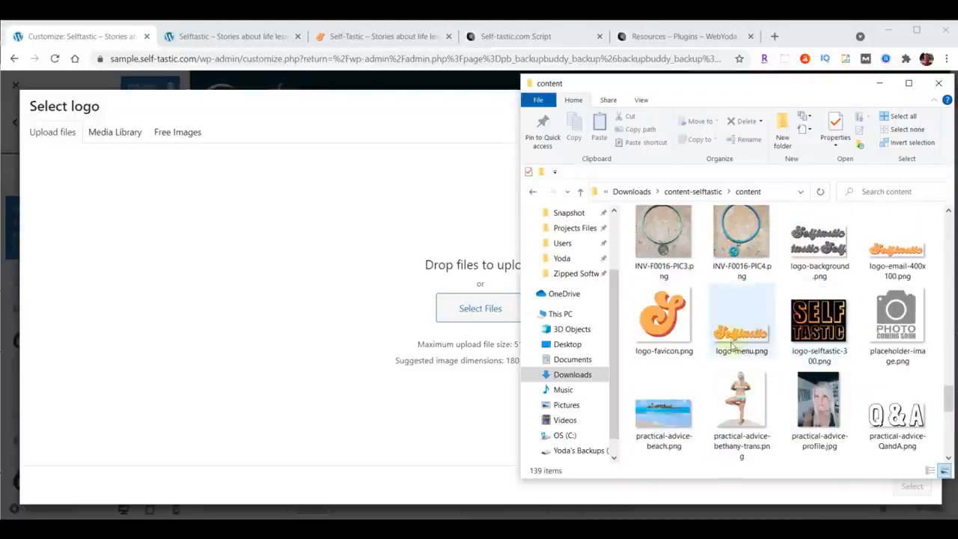
drag(740, 336, 459, 304)
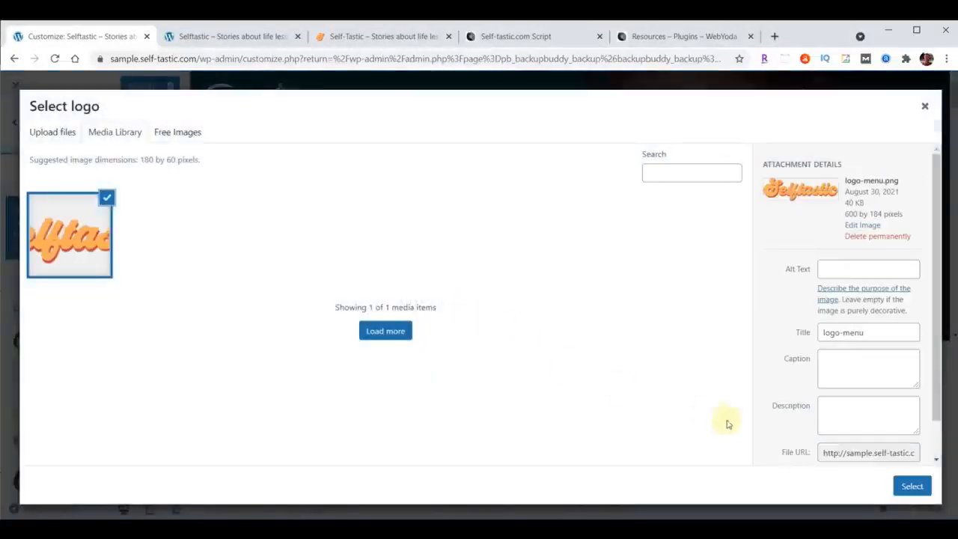
click(913, 487)
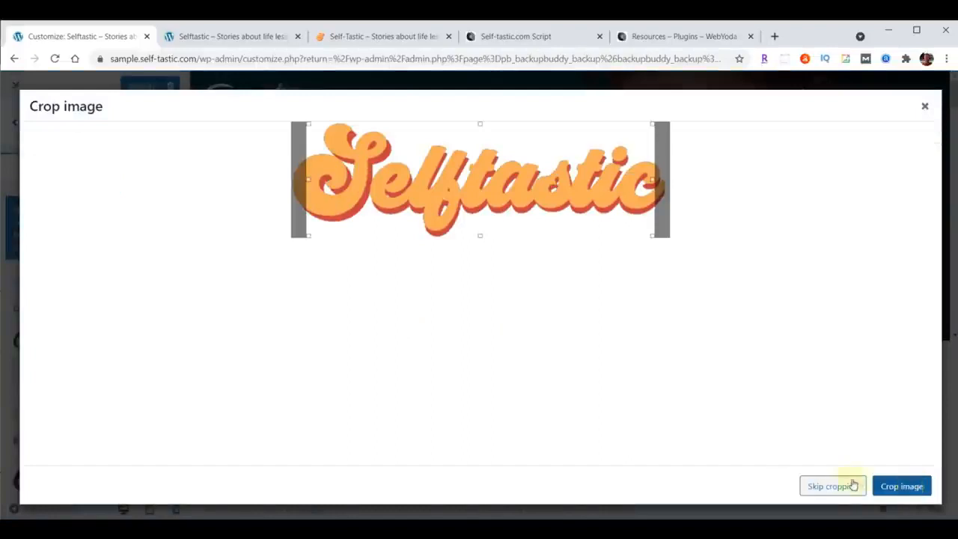
click(831, 486)
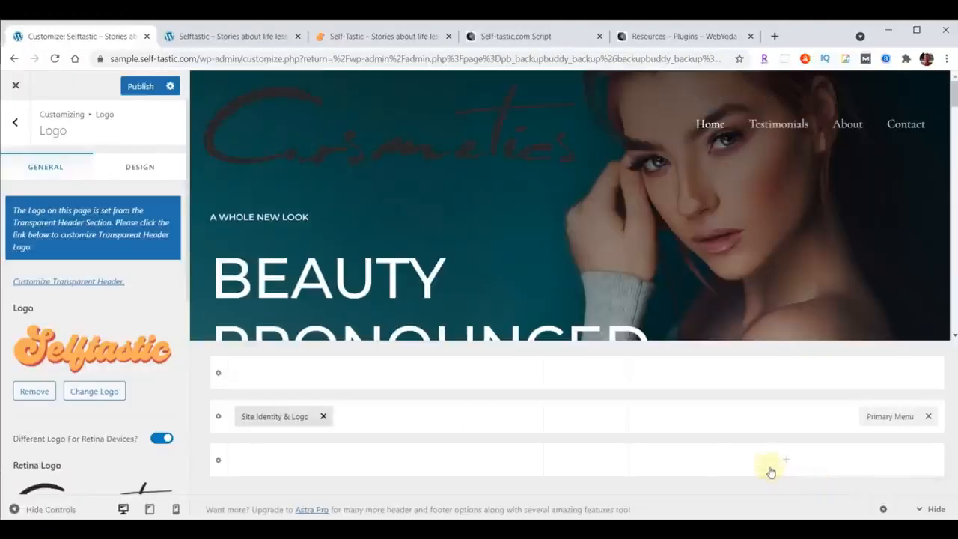
Replace the Cosmetics retina logo with logo-menu.png from the Media Library.
scroll(109, 287, down, 2)
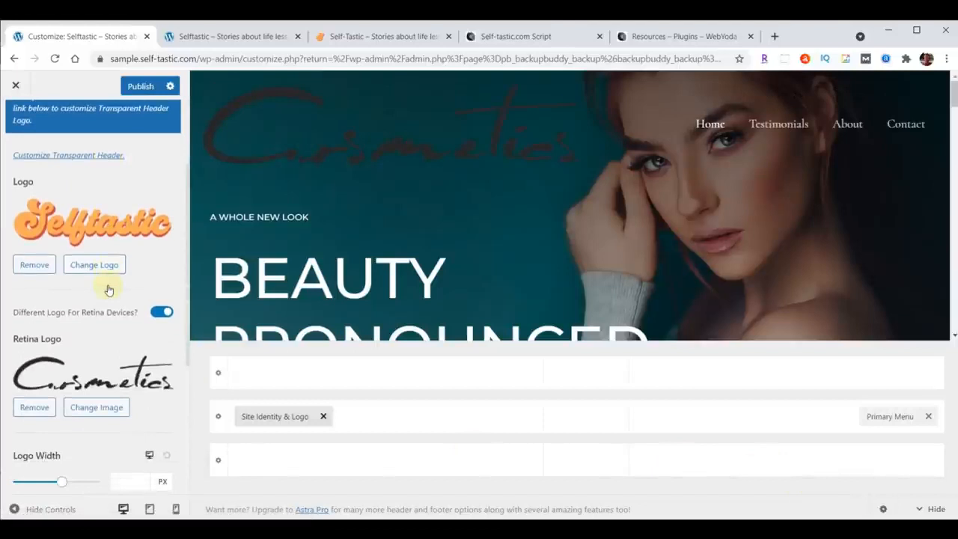
click(96, 407)
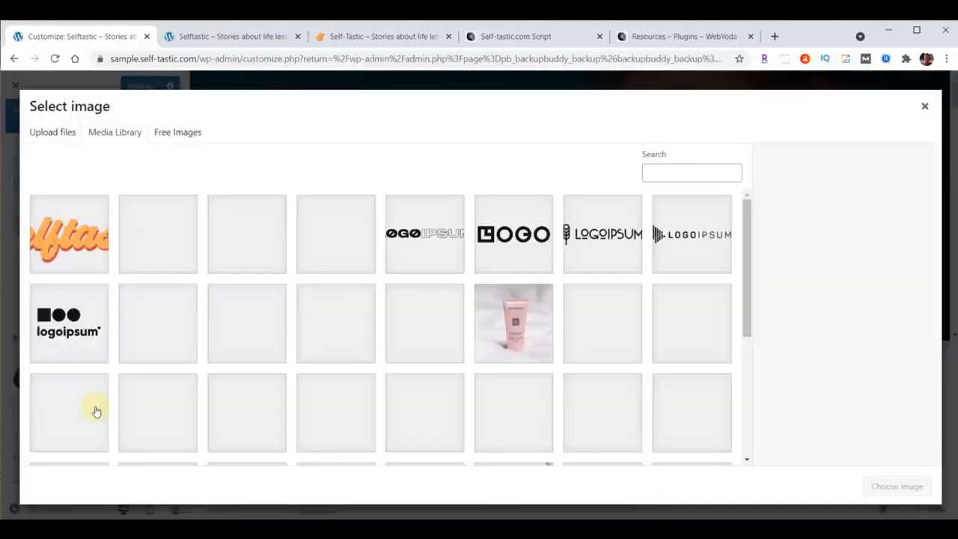
click(75, 240)
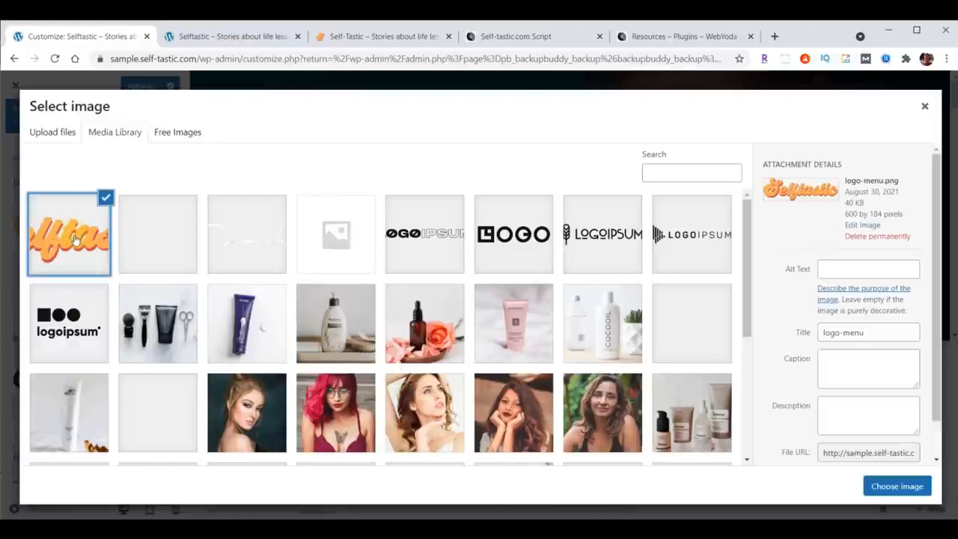
click(901, 486)
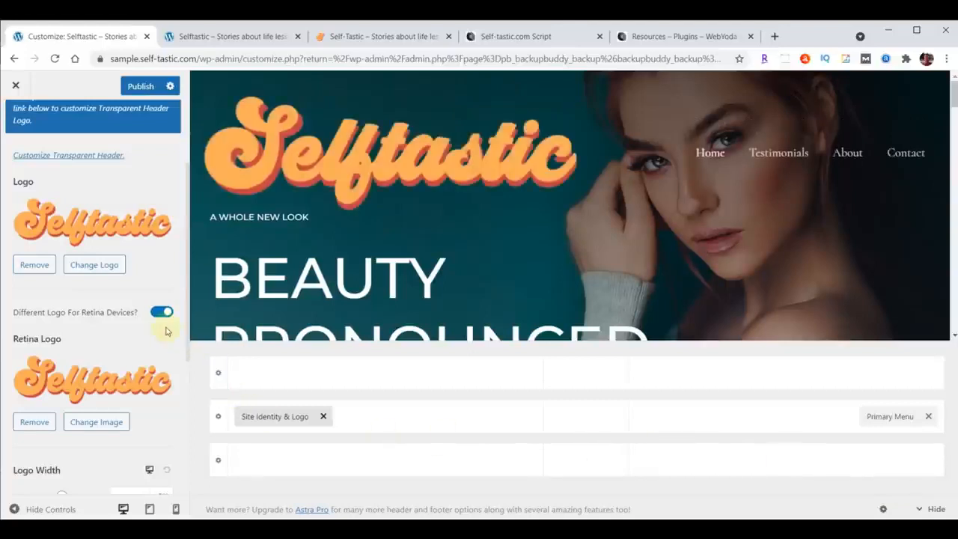
Set the header logo width to 230 px for desktop and 200 px for tablet.
scroll(166, 331, down, 3)
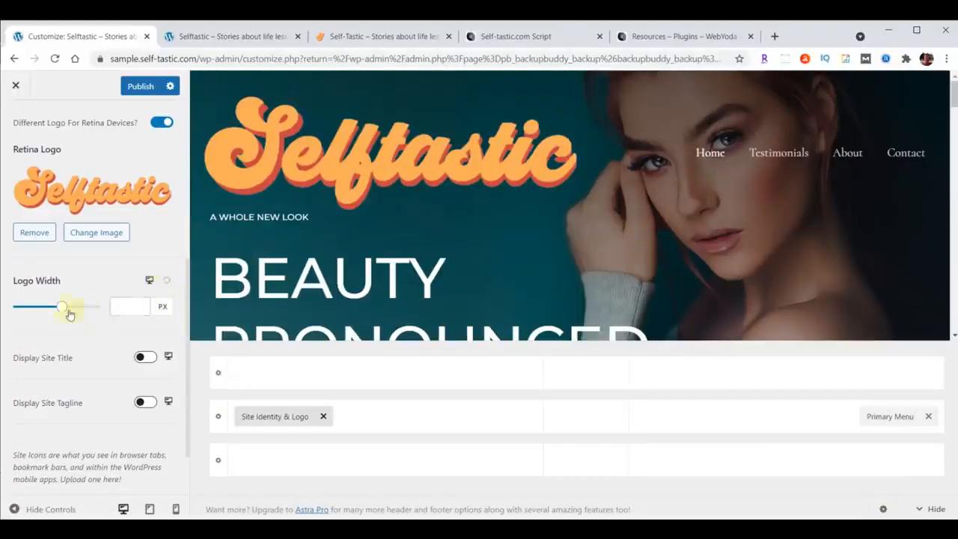
click(124, 306)
text(230)
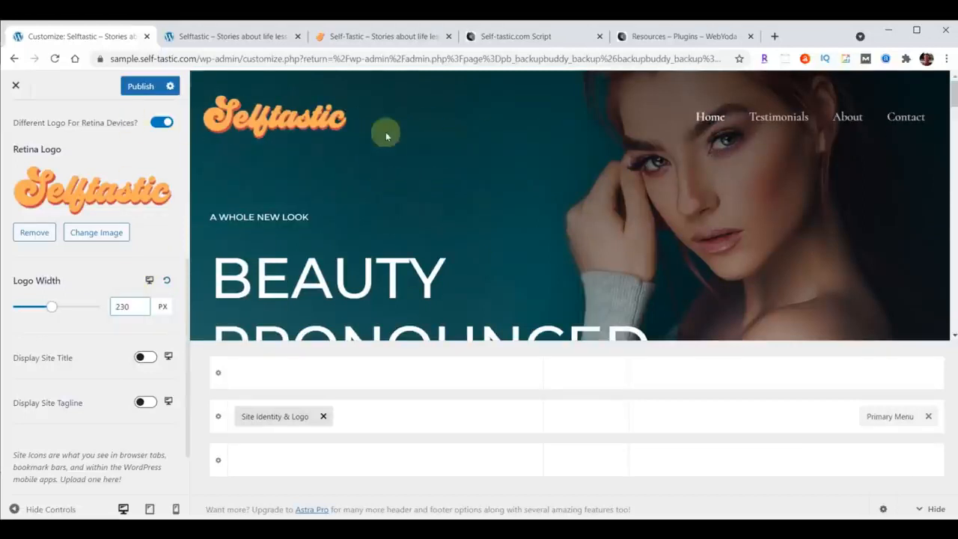
click(149, 282)
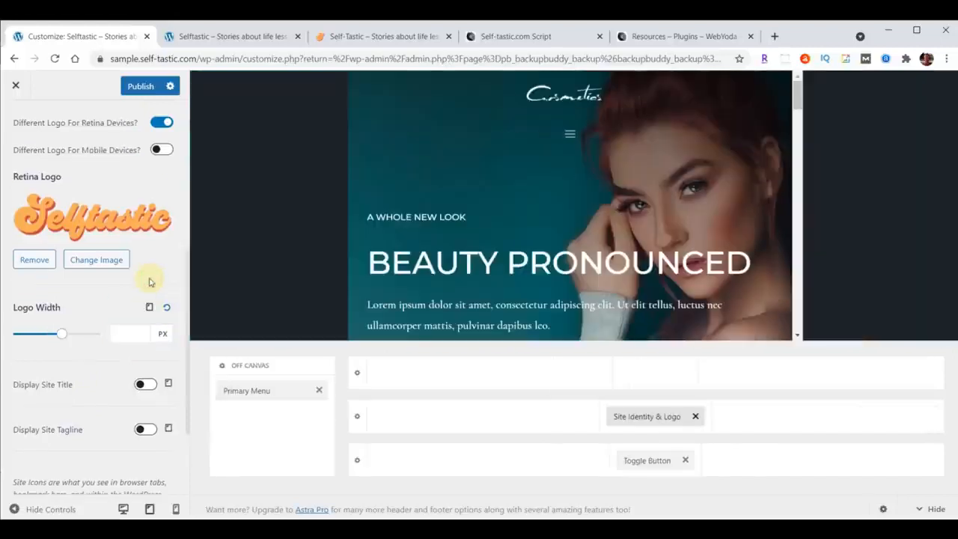
click(125, 331)
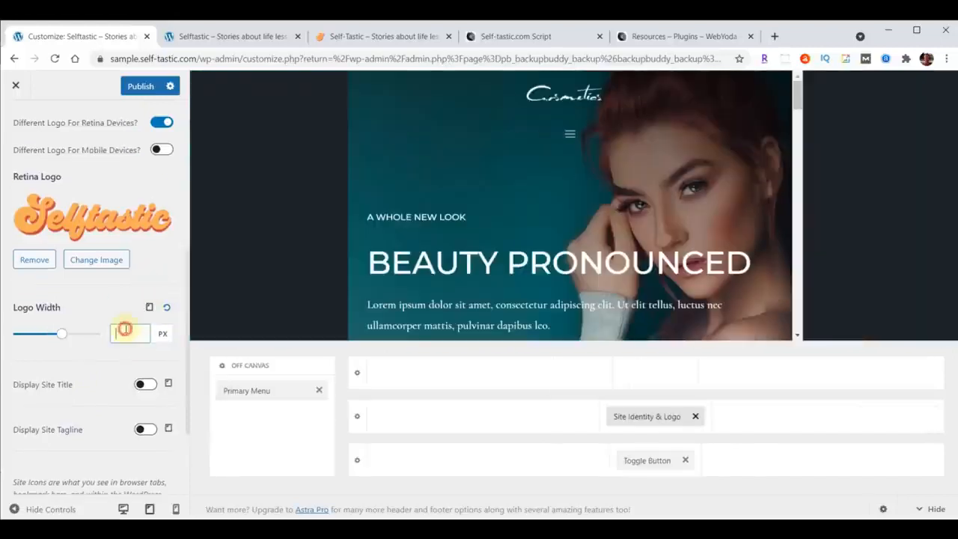
text(200)
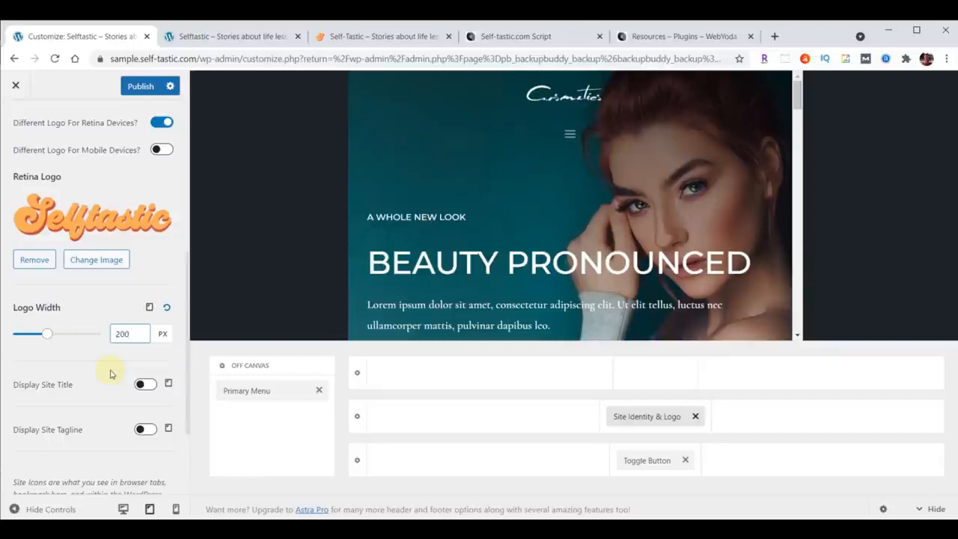
Place Site Identity & Logo at the left and Toggle Button at the right of the tablet header's middle row, and set the mobile logo width to 180 px.
drag(644, 419, 430, 421)
drag(651, 462, 812, 430)
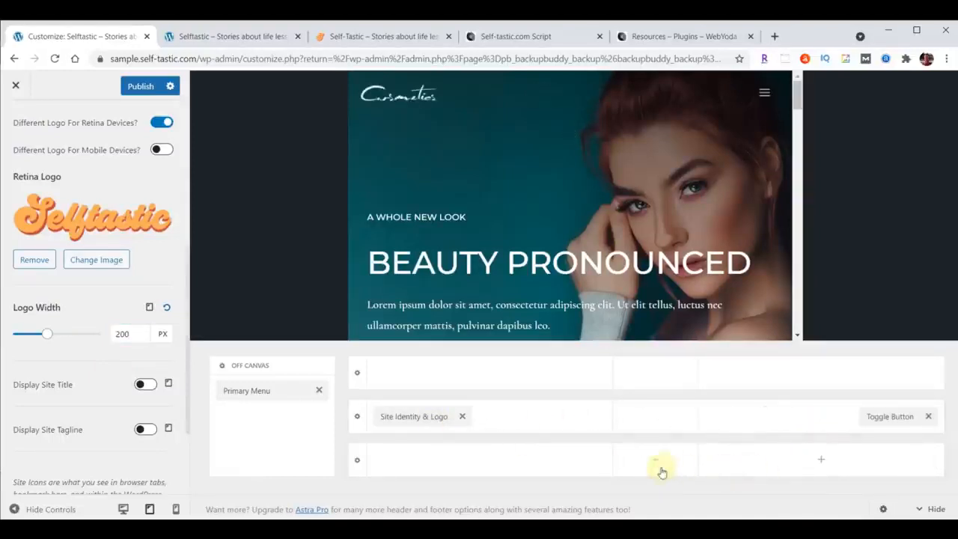
click(150, 308)
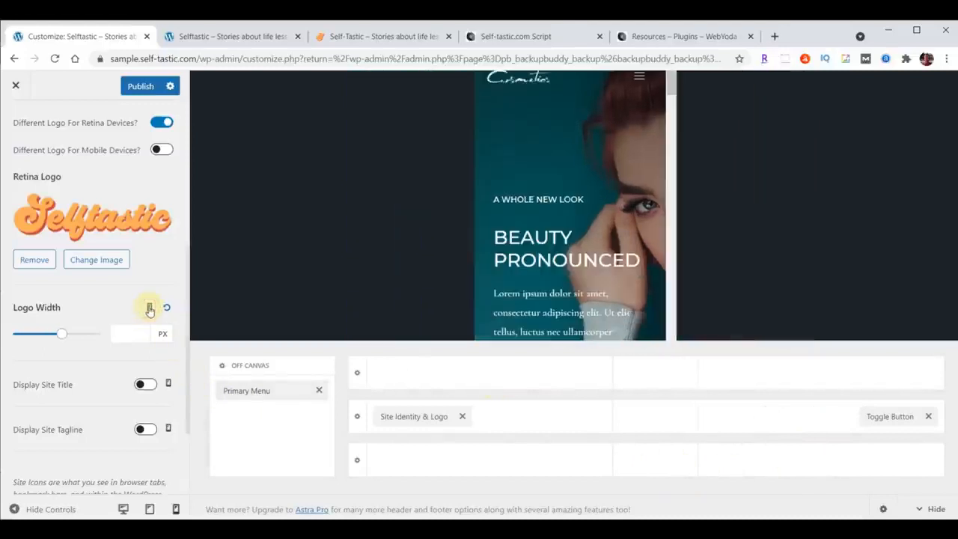
text(180)
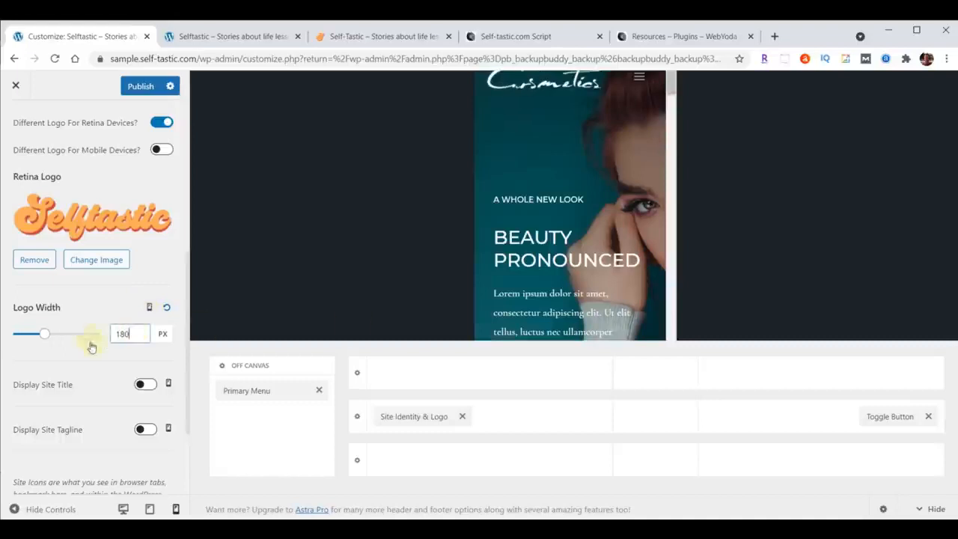
Upload logo-favicon.png from the content folder and set it as the site icon, accepting the full-image crop.
scroll(75, 359, down, 1)
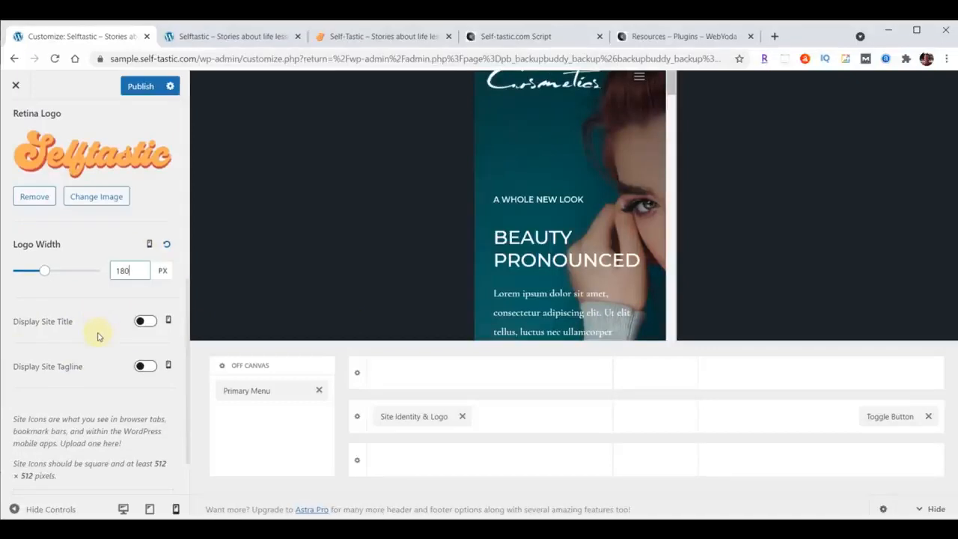
scroll(97, 337, down, 1)
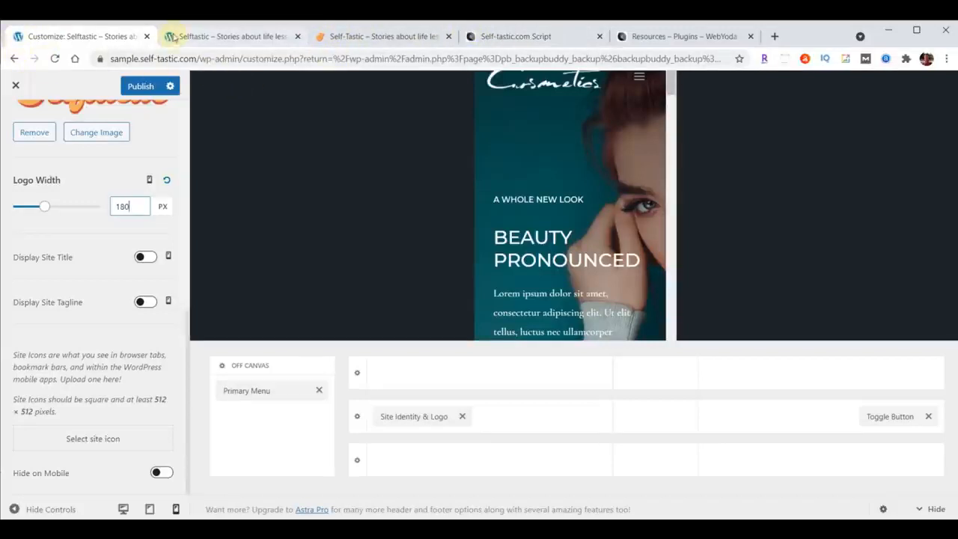
click(89, 439)
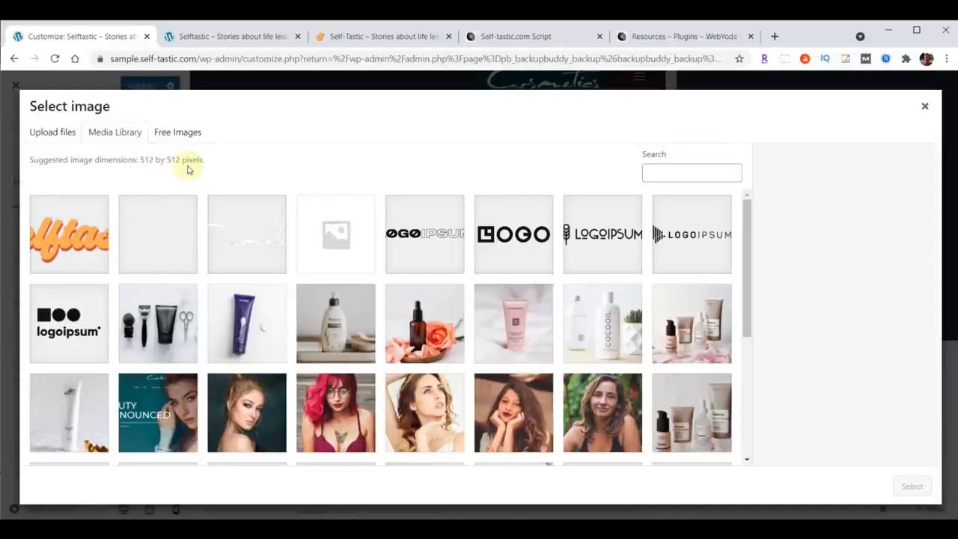
key(alt+Tab)
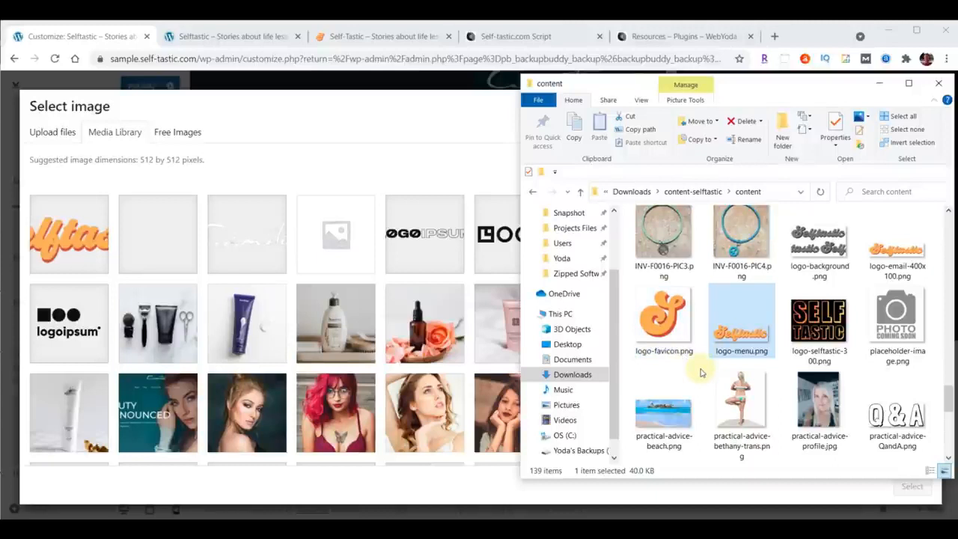
click(658, 318)
drag(659, 317, 309, 283)
click(907, 488)
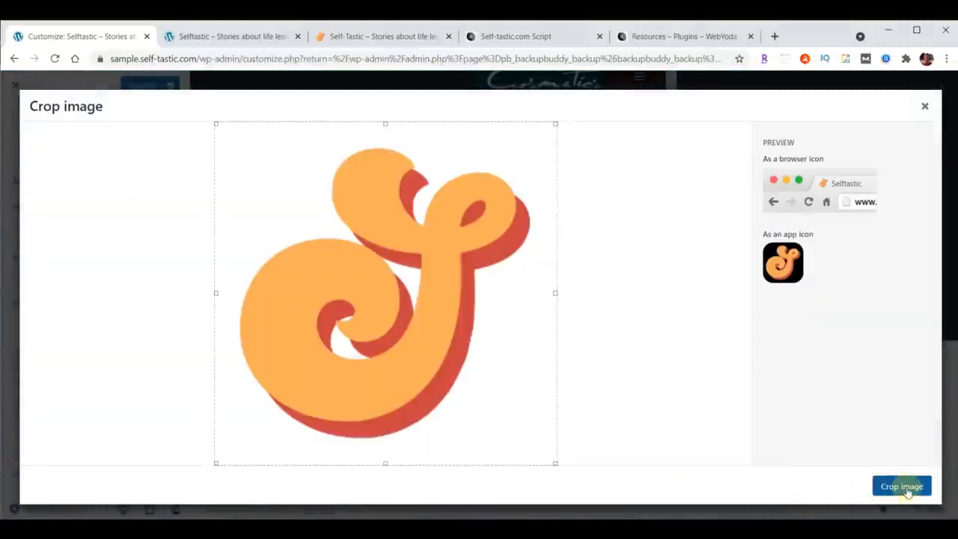
click(902, 487)
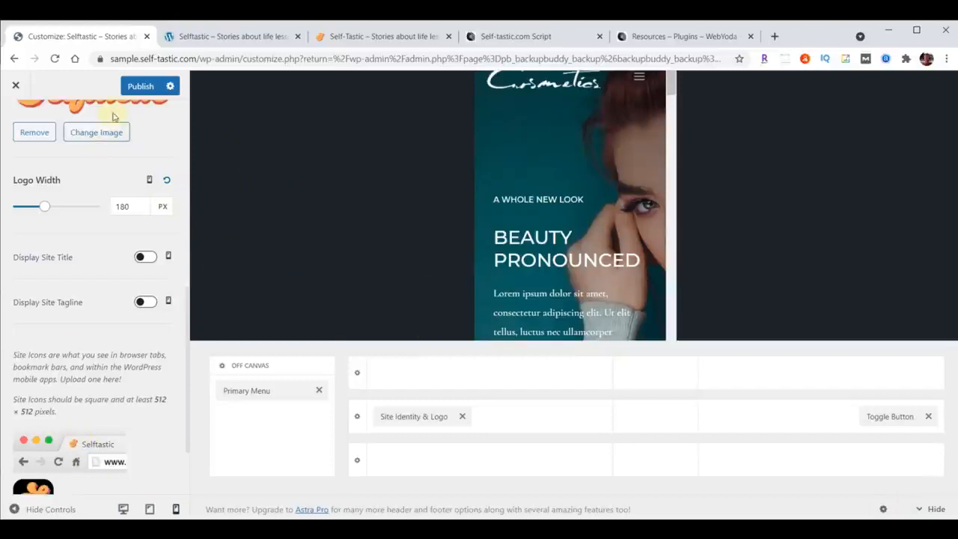
Publish the header and site icon changes and reload the sample site's home page to check them.
click(138, 86)
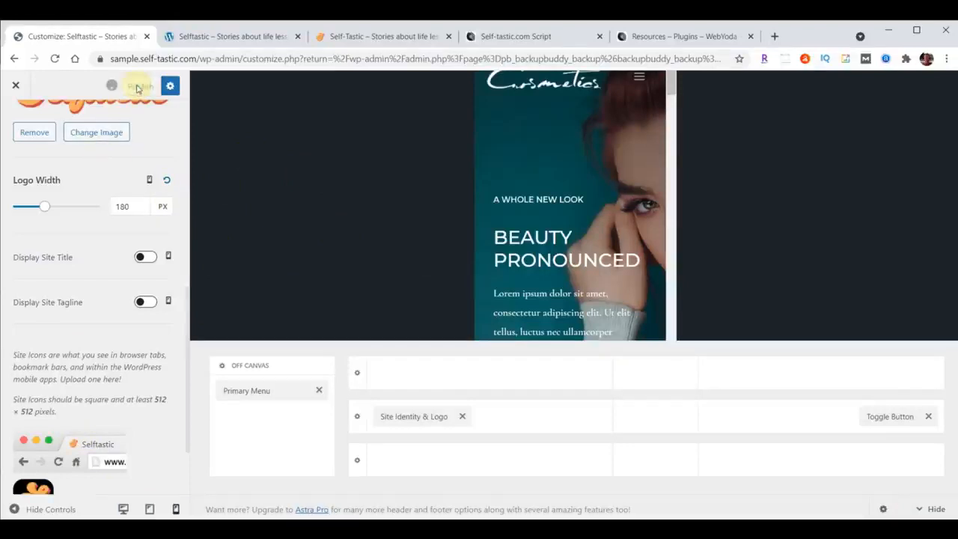
click(220, 36)
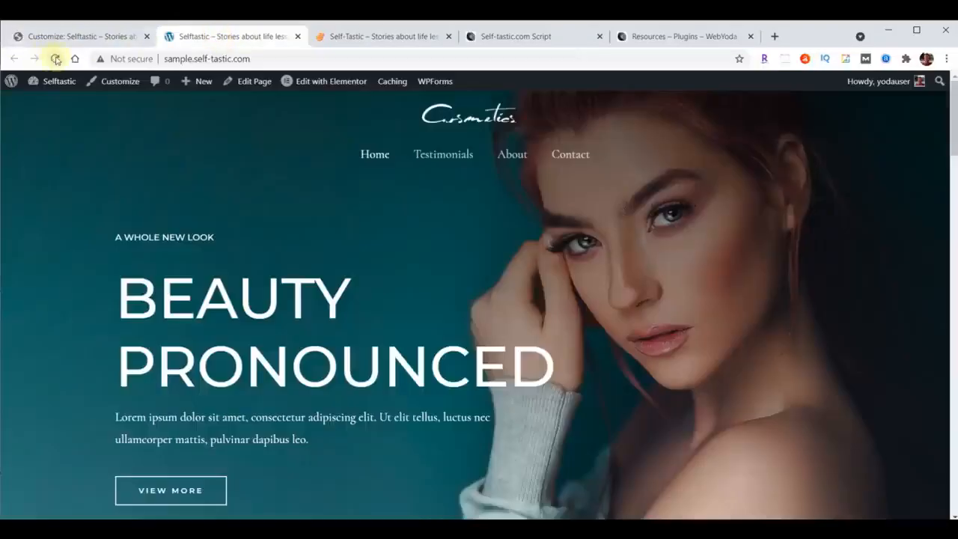
click(55, 59)
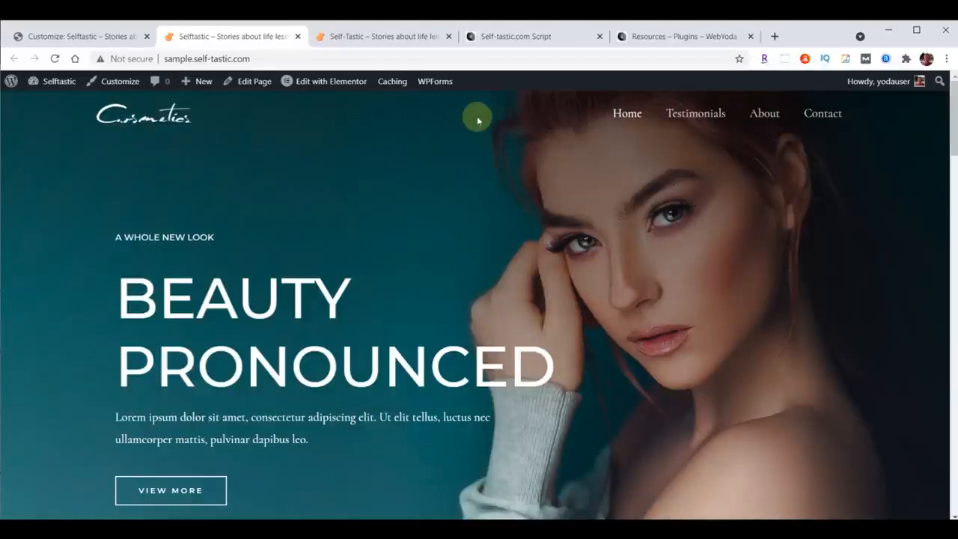
Return to the customizer and replace the Transparent Header's main logo with logo-menu.png from the Media Library.
click(75, 35)
scroll(90, 315, up, 5)
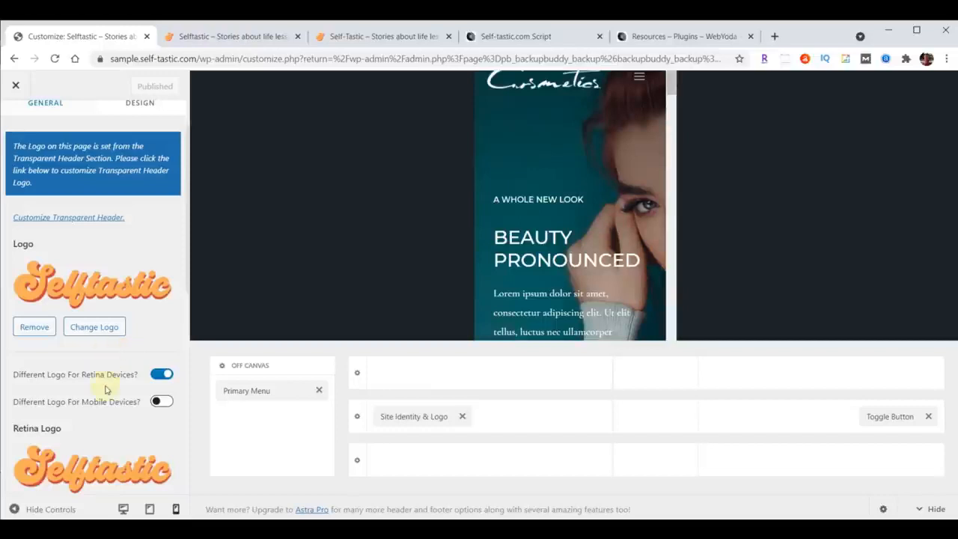
scroll(105, 388, up, 2)
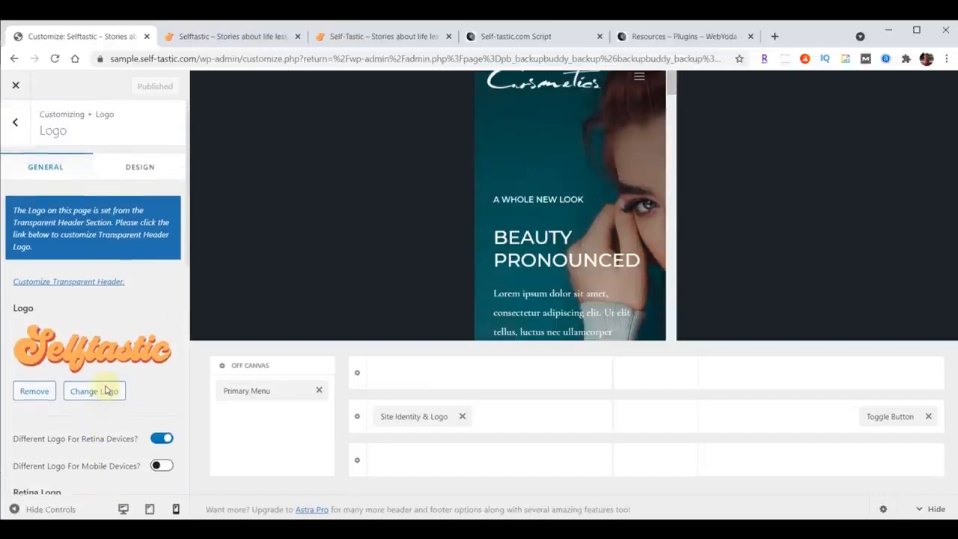
click(78, 282)
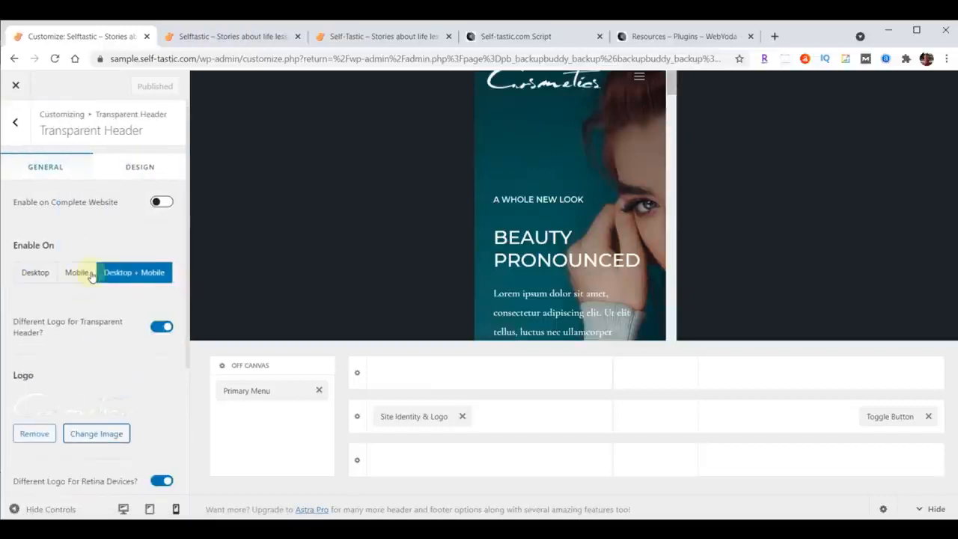
scroll(91, 276, down, 3)
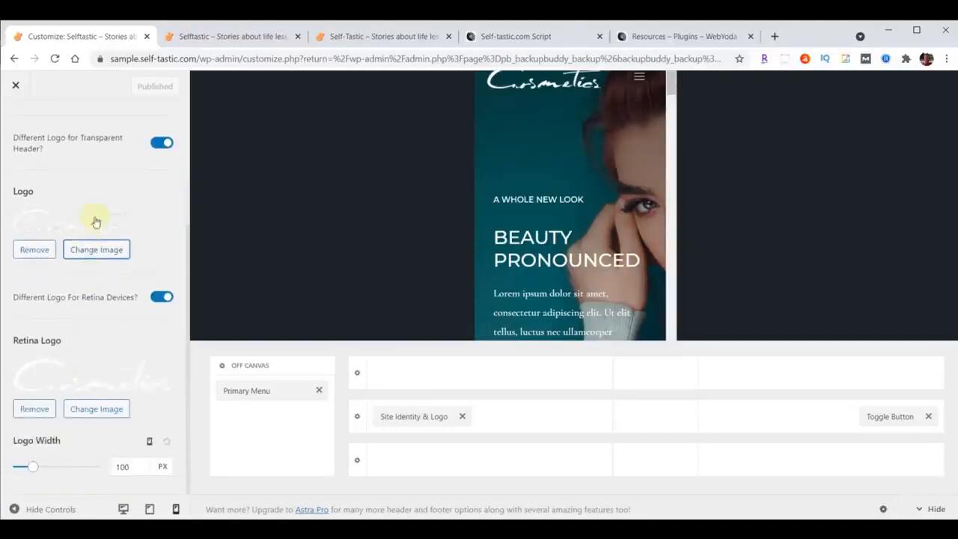
click(96, 253)
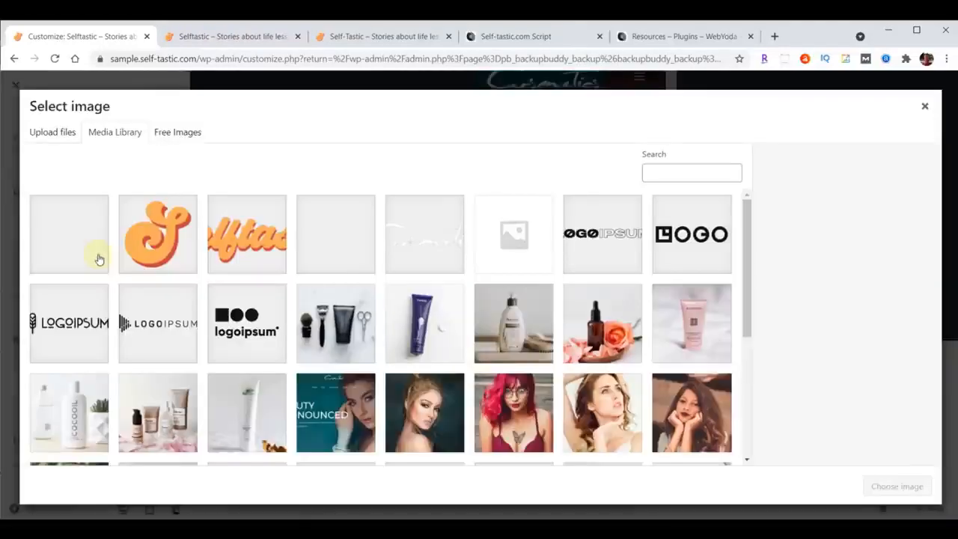
click(238, 244)
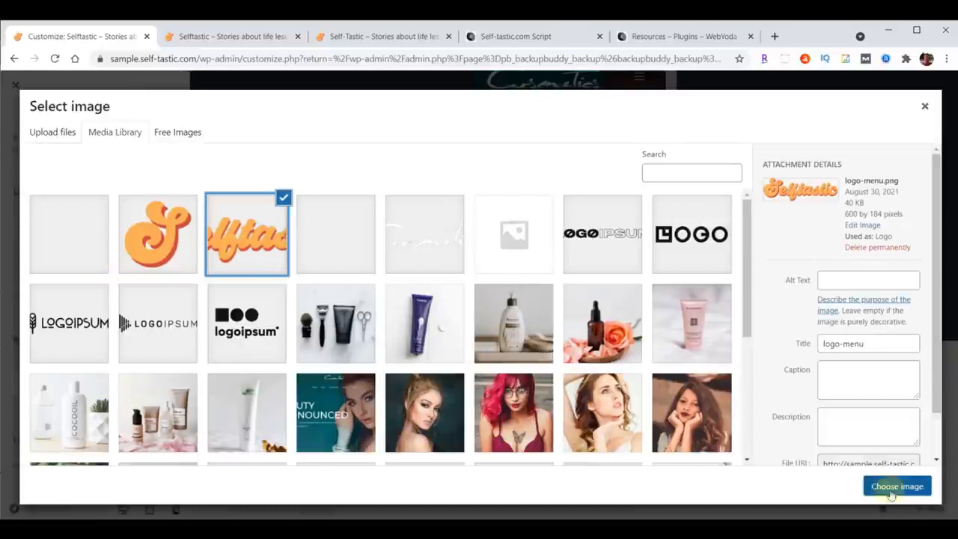
click(896, 486)
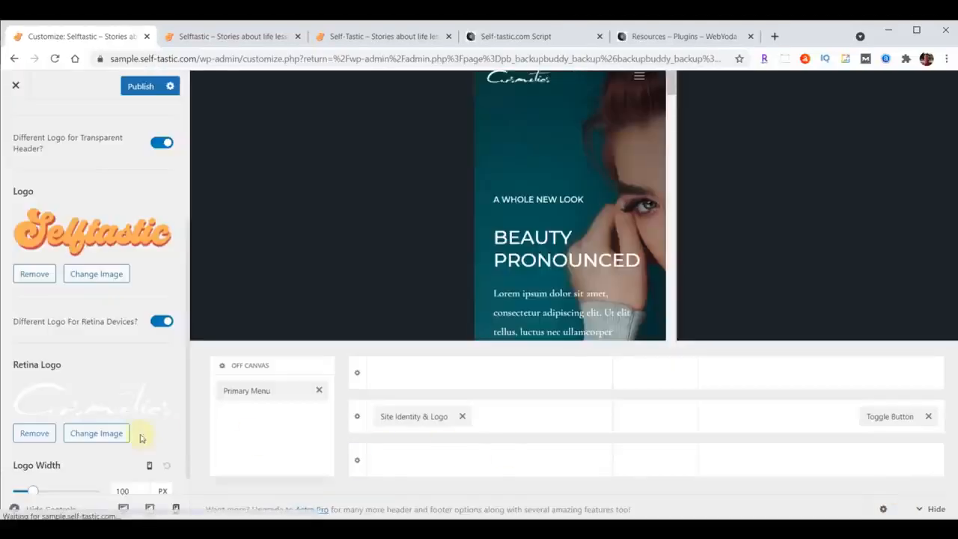
Replace the Transparent Header's retina logo with logo-menu.png from the Media Library.
click(95, 434)
click(238, 244)
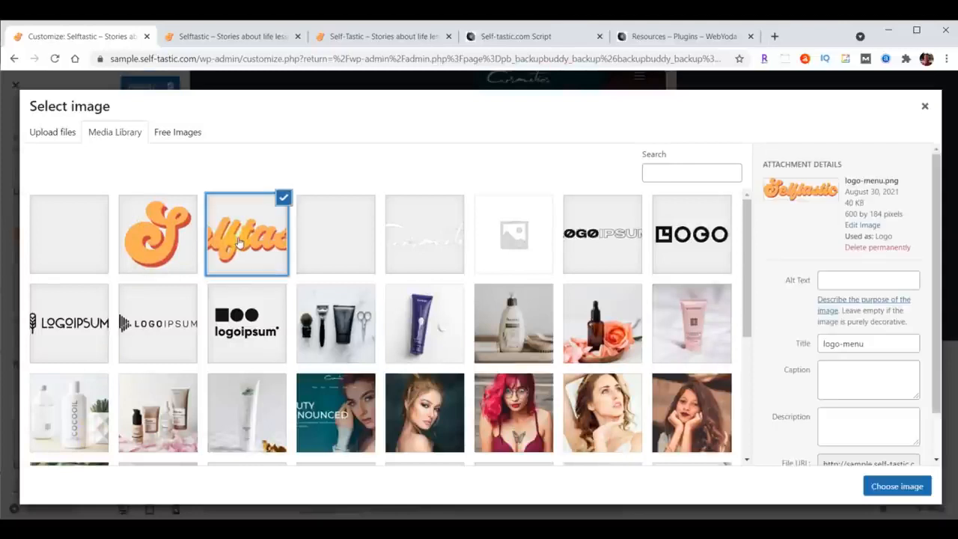
click(896, 486)
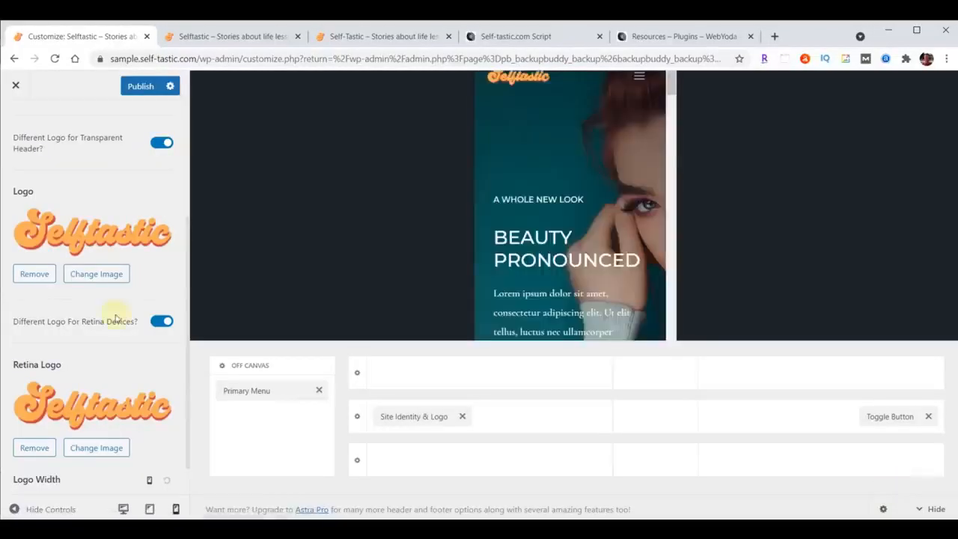
Set the Transparent Header's logo width to 230 px for desktop, 200 px for tablet and 180 px for mobile.
scroll(114, 320, down, 1)
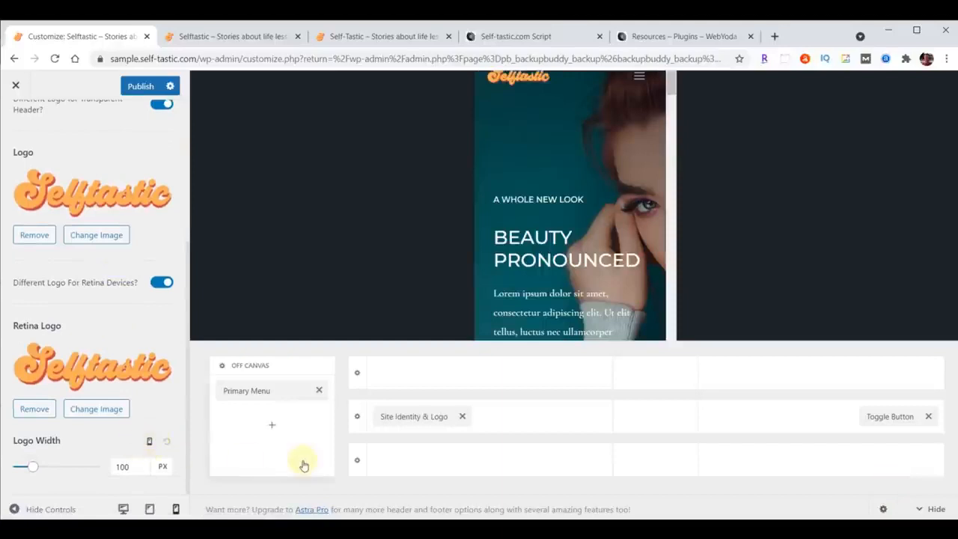
click(150, 444)
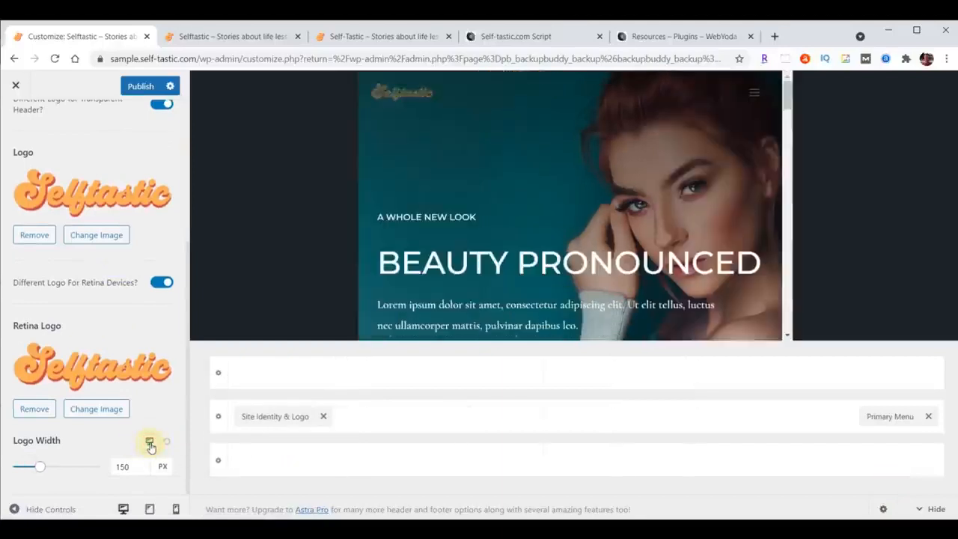
drag(131, 466, 95, 471)
text(230)
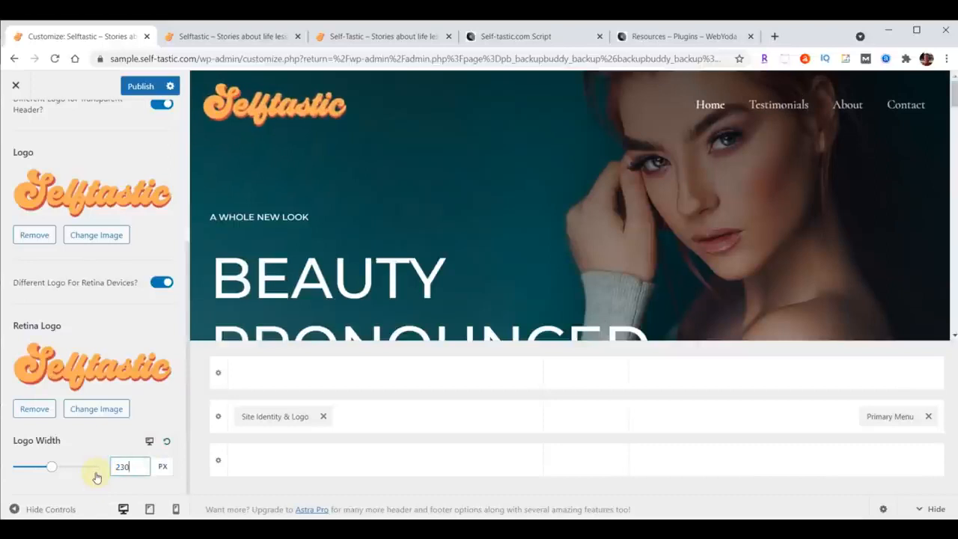
click(150, 444)
drag(134, 467, 116, 467)
text(200)
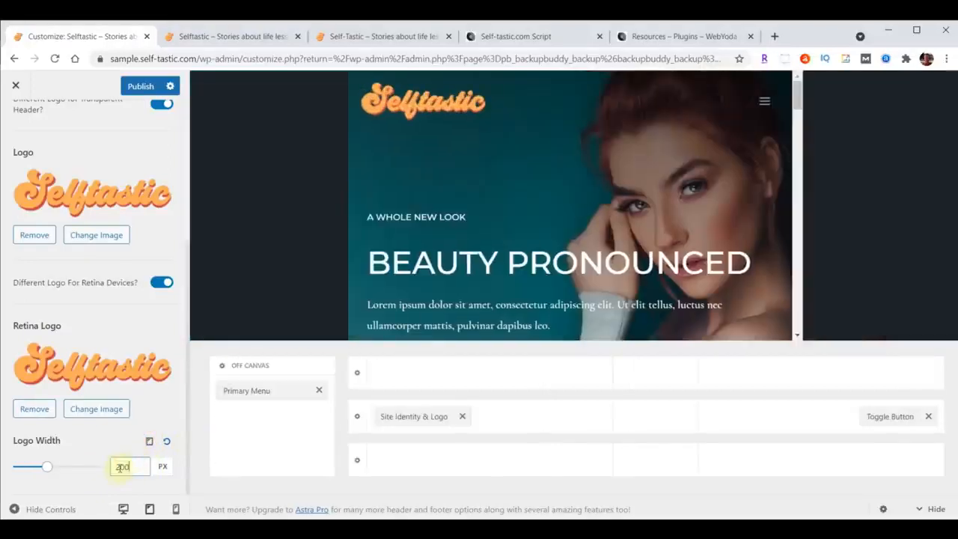
click(150, 442)
drag(129, 466, 107, 466)
text(180)
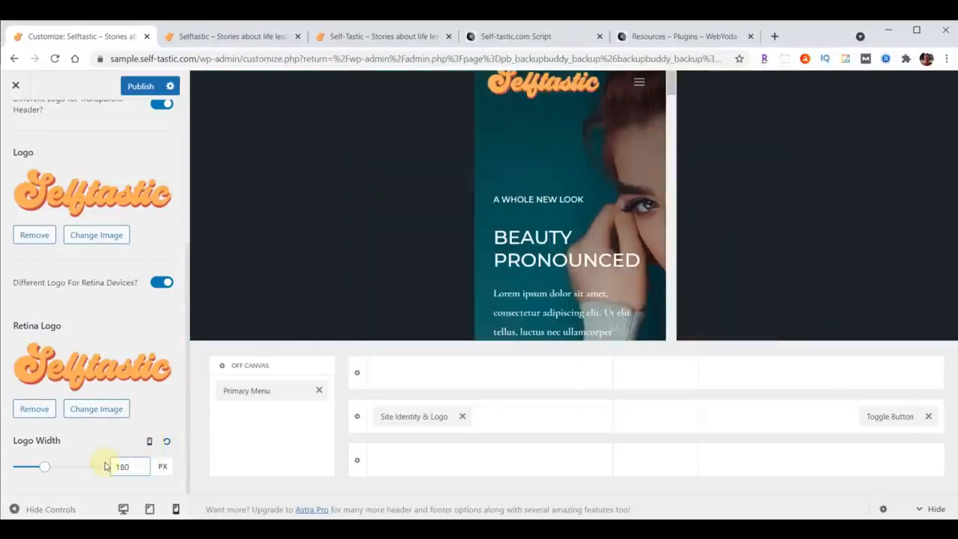
Publish the transparent header logo changes and reload the sample site's home page to check them.
click(138, 89)
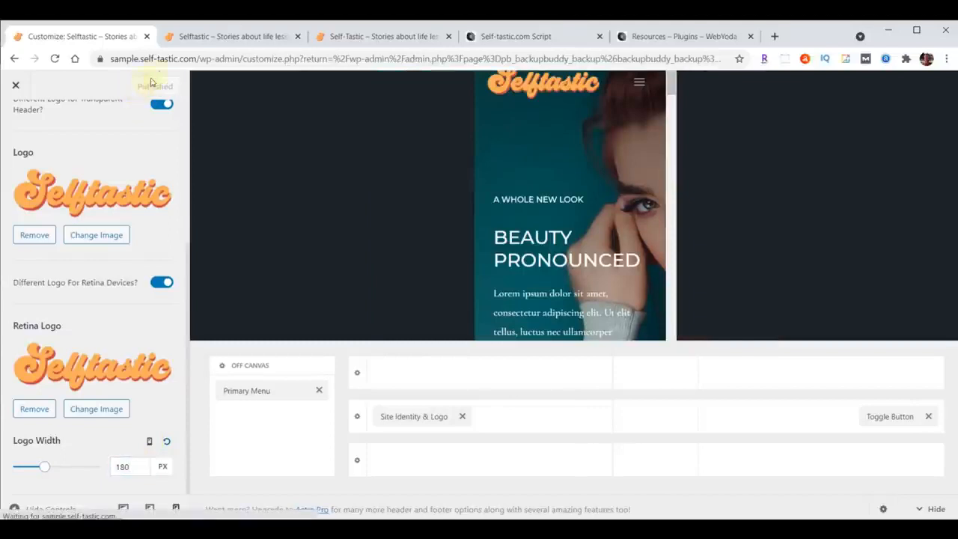
click(188, 36)
click(56, 59)
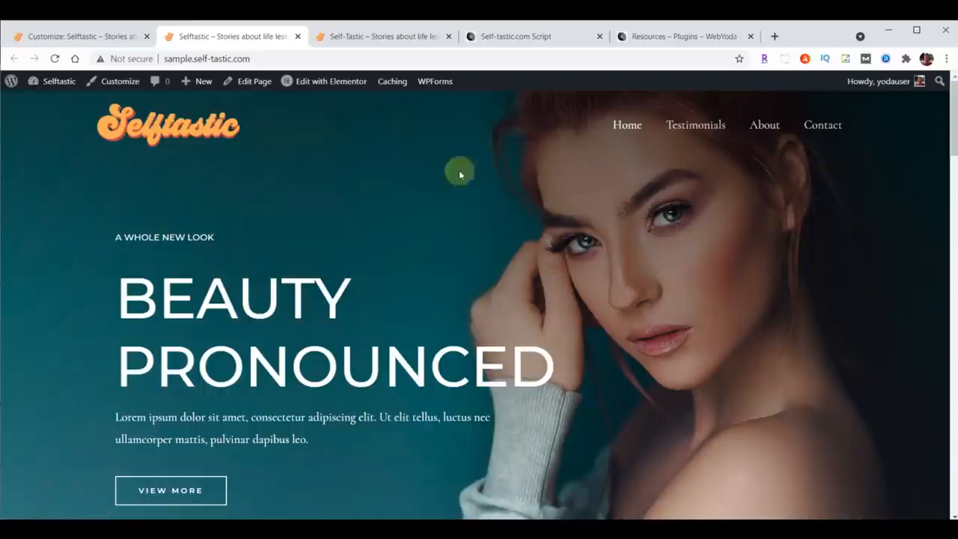
Exit the customizer, reopen it from the WordPress dashboard, and open the Primary Menu's design settings in the Header Builder.
click(86, 39)
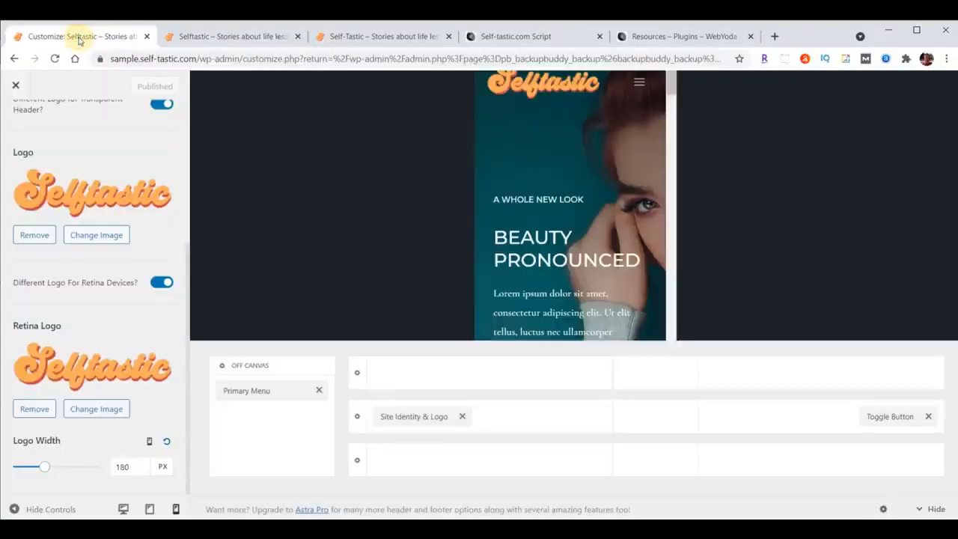
click(15, 85)
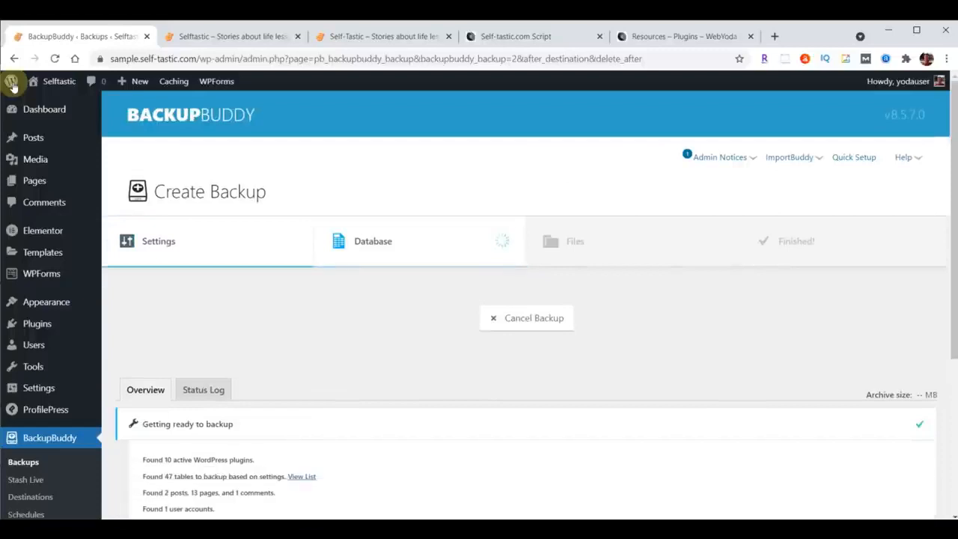
mouse_move(39, 303)
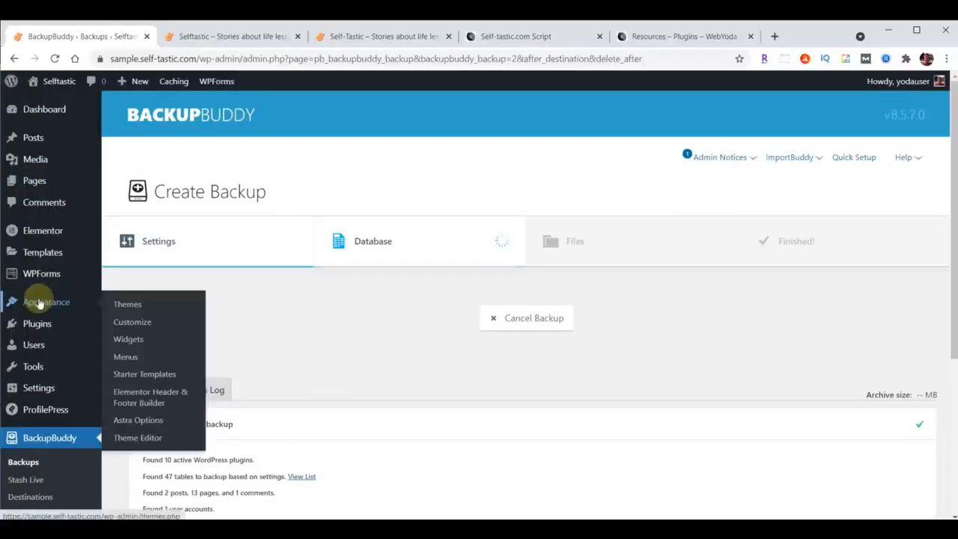
click(130, 322)
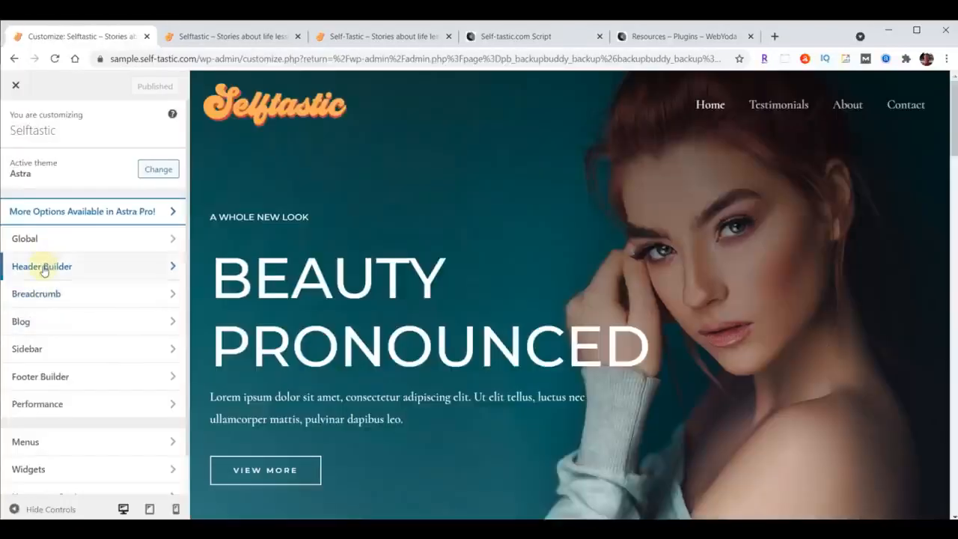
click(45, 268)
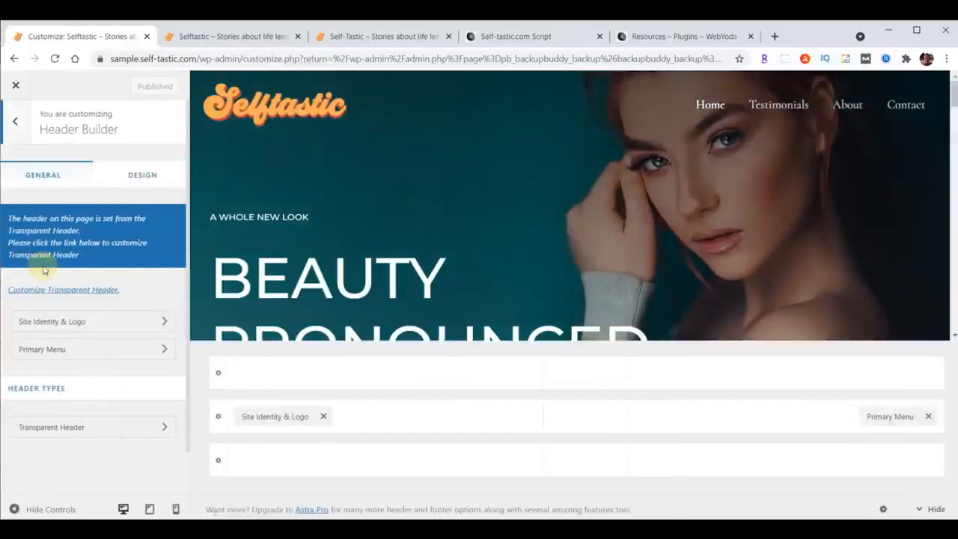
click(52, 350)
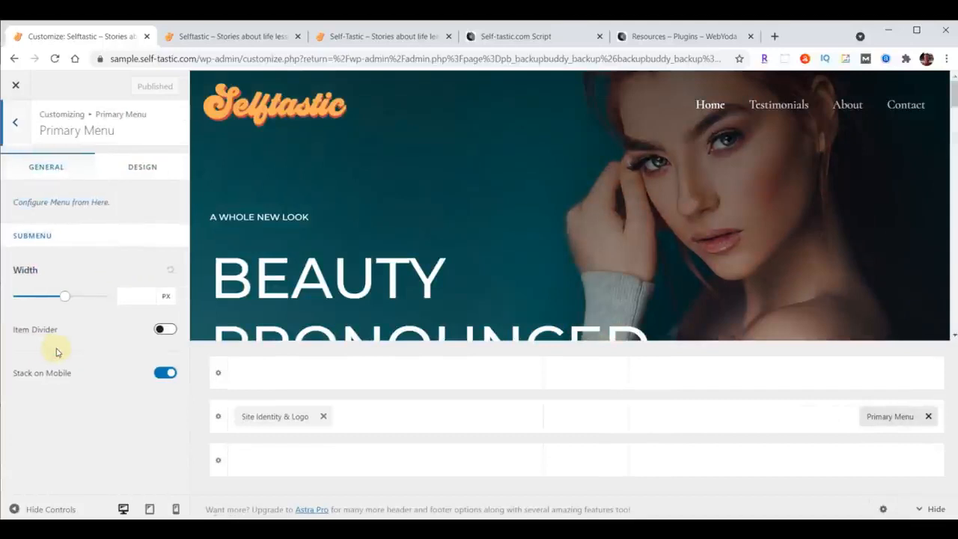
click(144, 173)
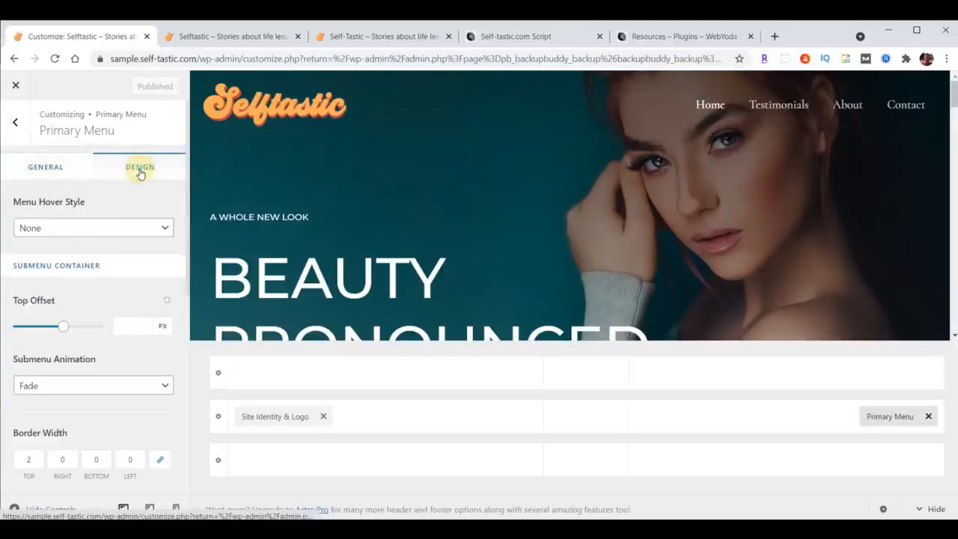
Set the Primary Menu's font to Open Sans Condensed at 24 px.
scroll(142, 224, down, 3)
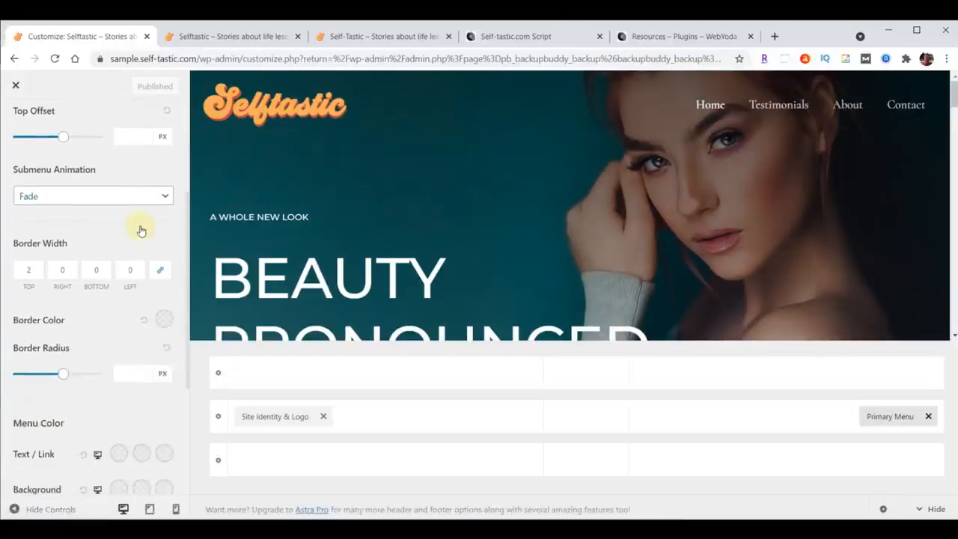
scroll(141, 229, down, 2)
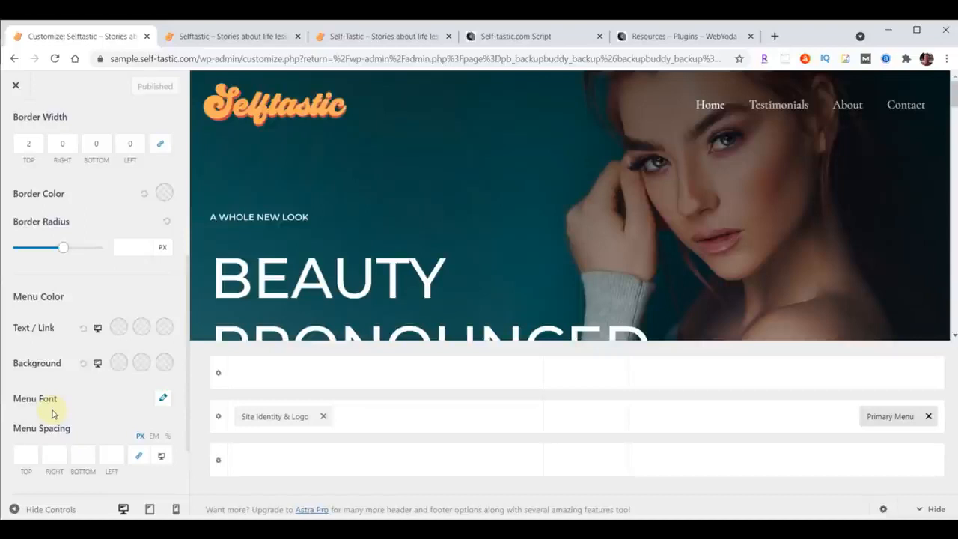
click(162, 401)
scroll(160, 386, down, 3)
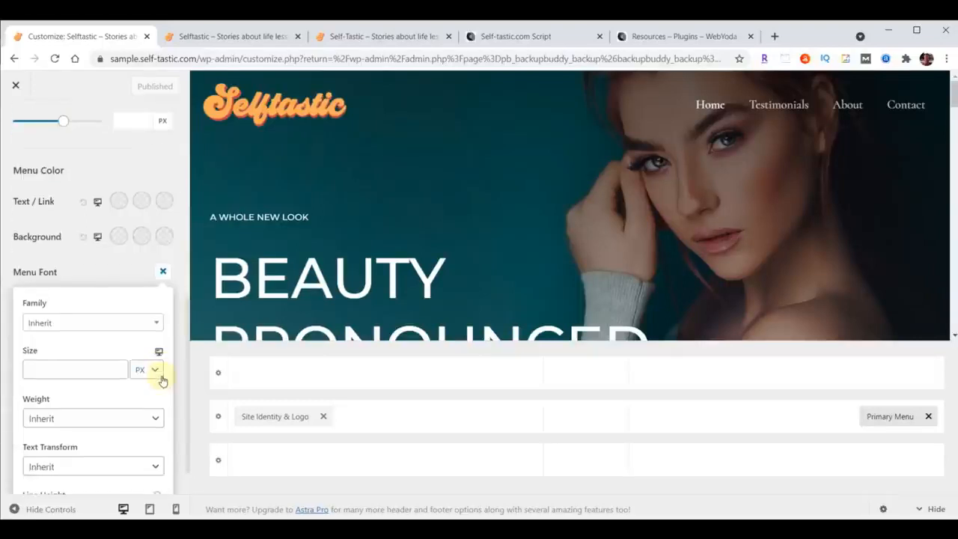
click(75, 325)
click(71, 340)
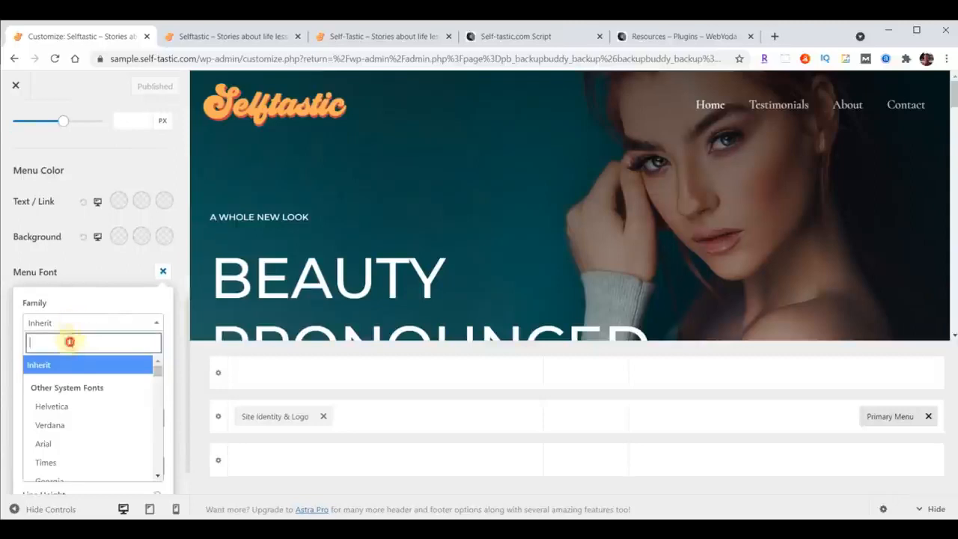
text(open)
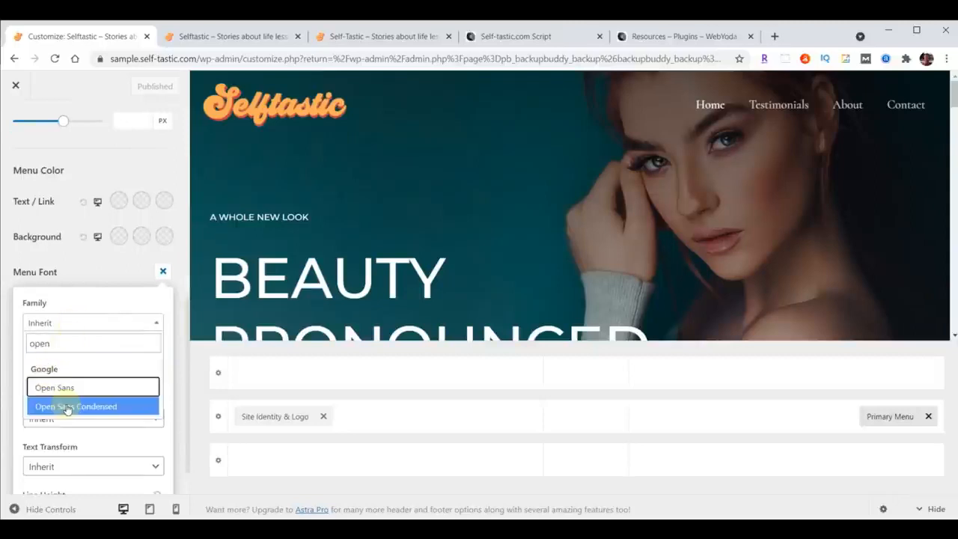
click(66, 404)
click(62, 370)
text(24)
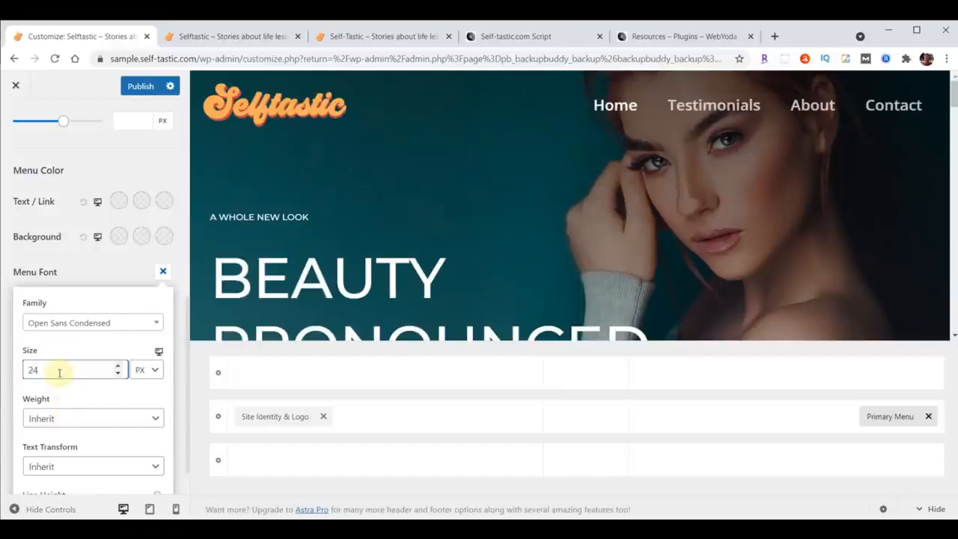
Publish the menu font change and reload the sample site's home page to check the menu.
click(136, 89)
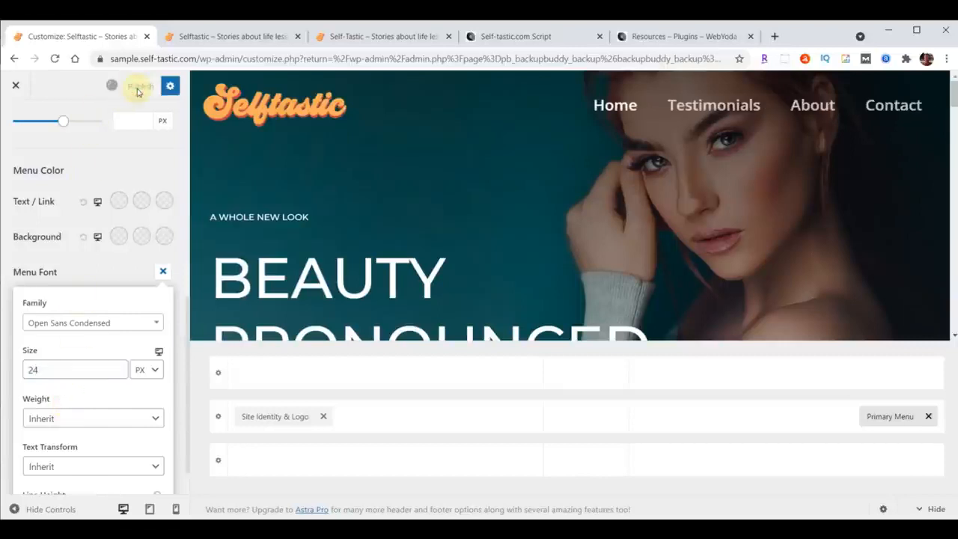
click(238, 36)
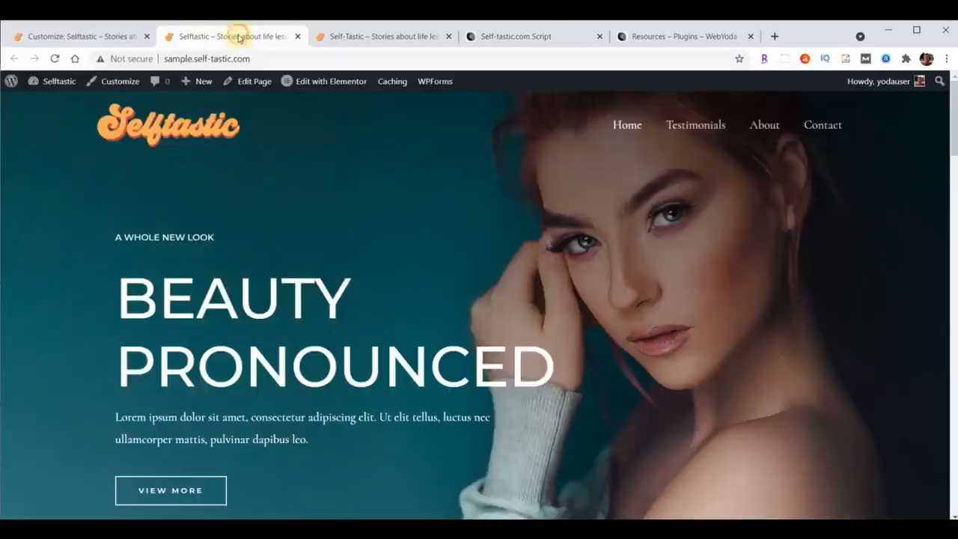
click(56, 59)
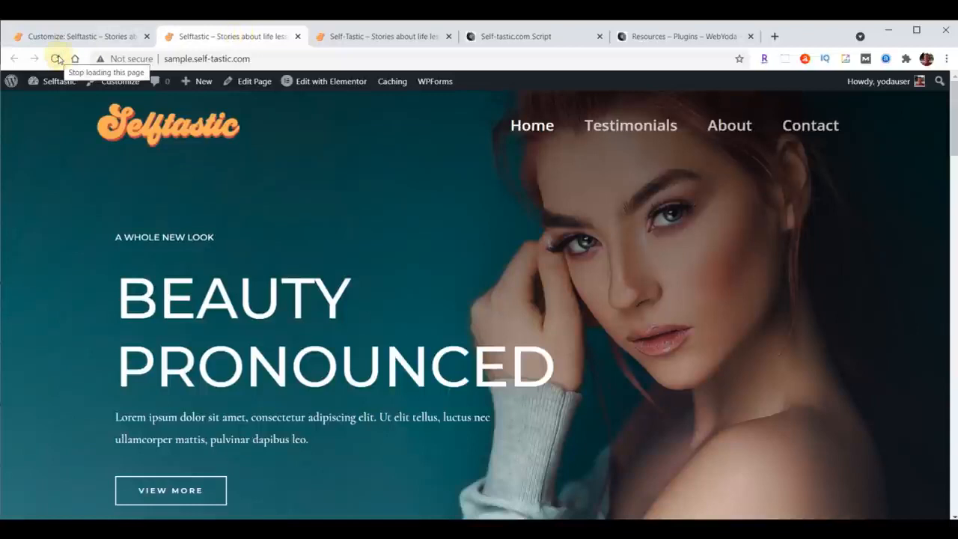
Exit the customizer, reopen it from the WordPress dashboard, and open the Global color settings.
click(59, 37)
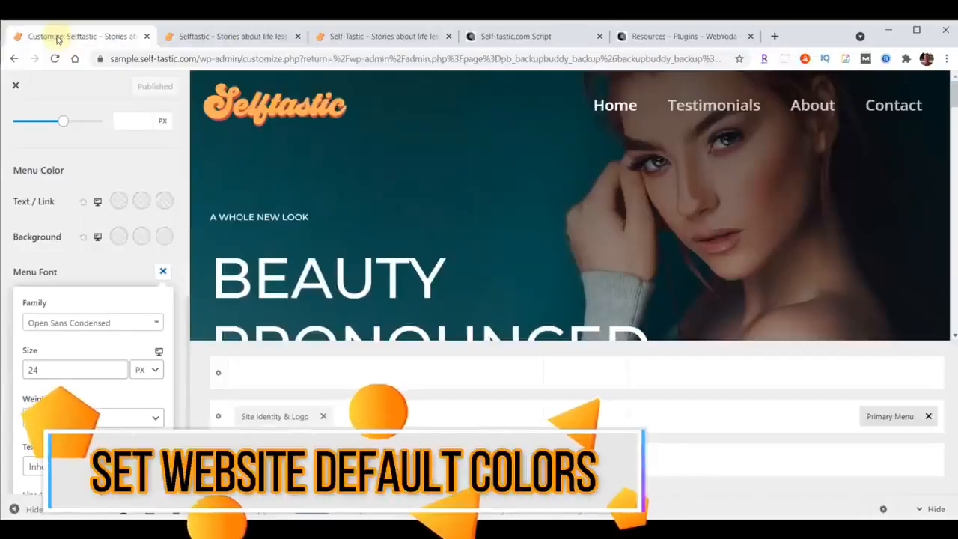
click(15, 85)
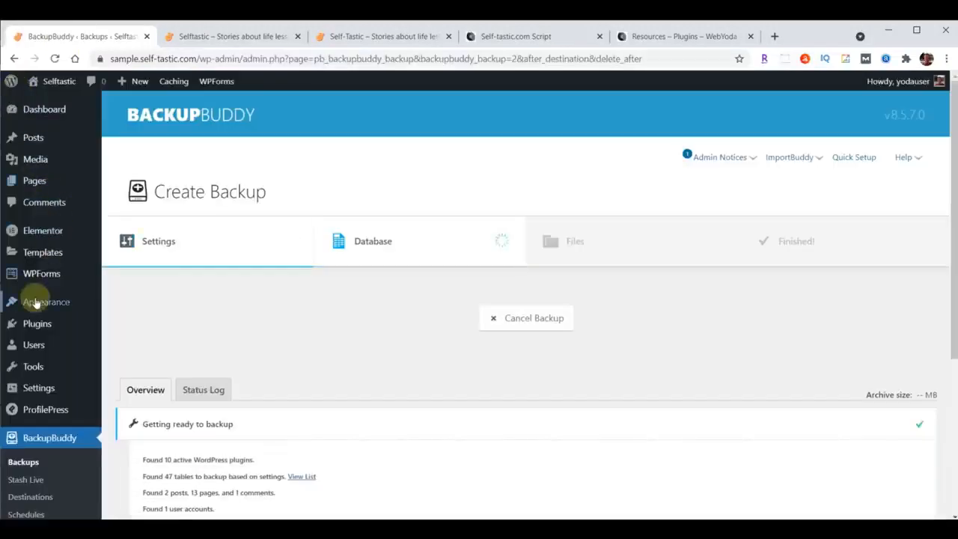
mouse_move(37, 301)
click(128, 322)
click(42, 240)
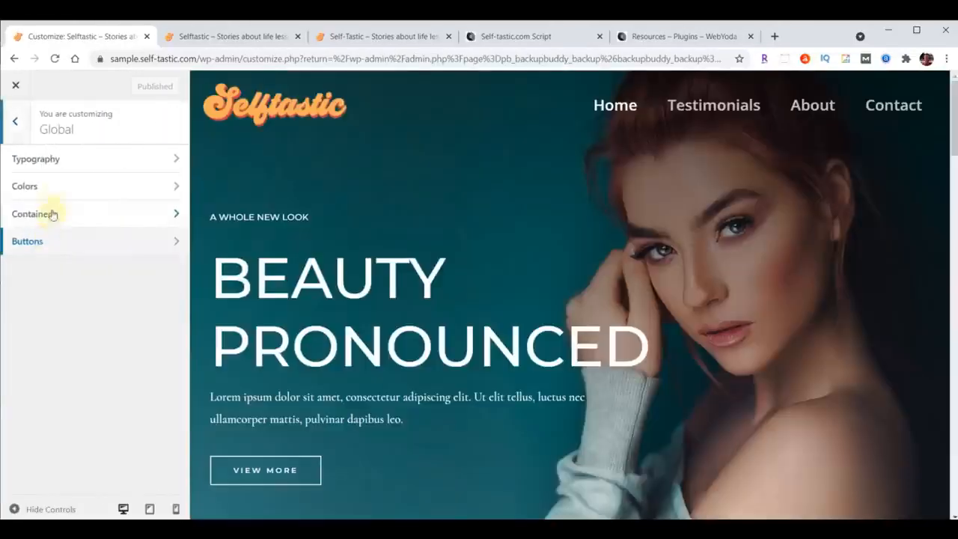
click(47, 185)
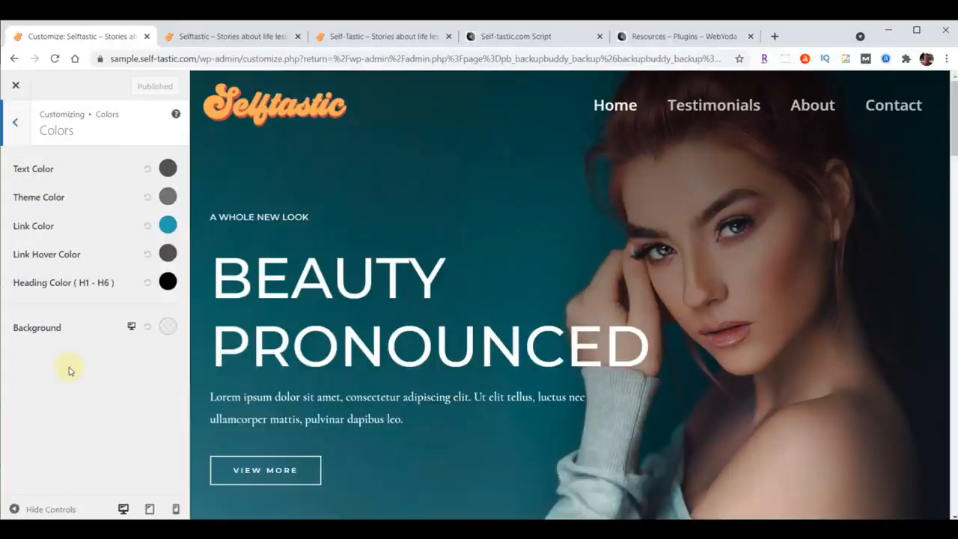
Set the site's global background color to #a8e0d9.
click(166, 327)
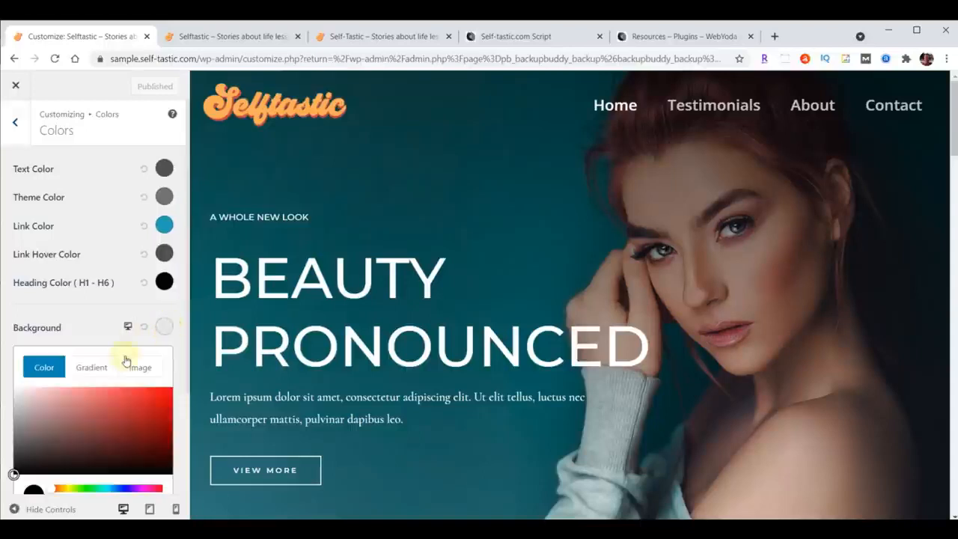
scroll(128, 359, down, 2)
click(81, 405)
key(ctrl+a)
text(#a8e0d9)
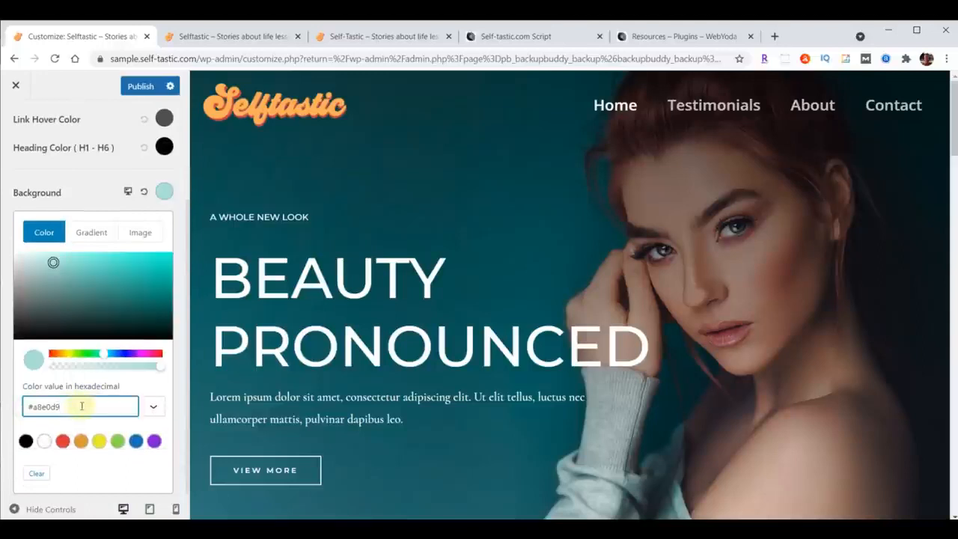
Look up the Light Blue background entry under Selftastic Colors in the Self-Tastic.com Script document and highlight that line.
click(506, 38)
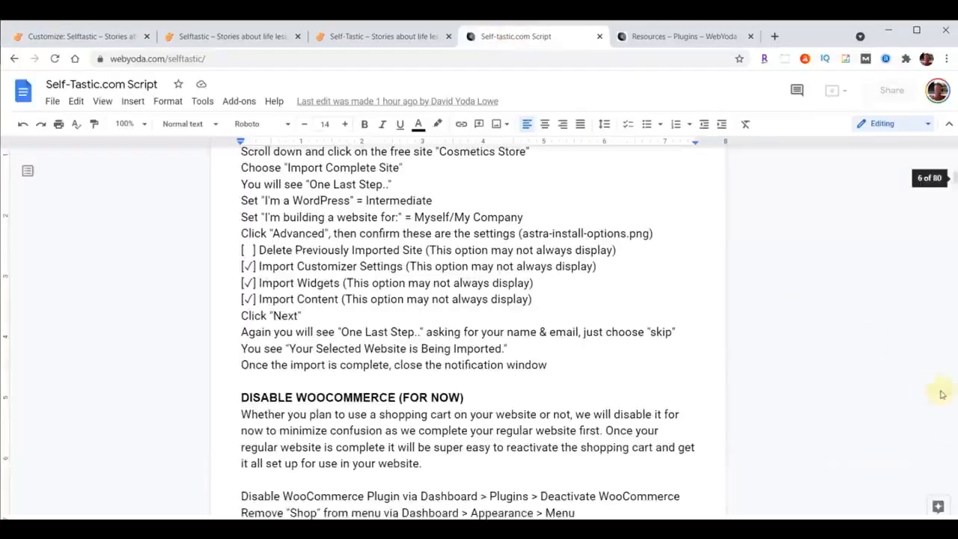
scroll(898, 342, up, 20)
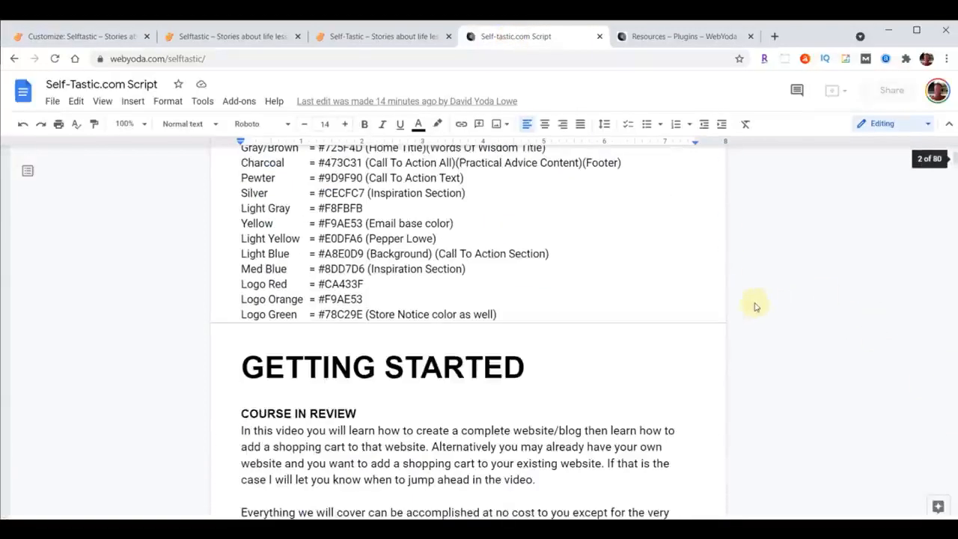
scroll(521, 328, up, 2)
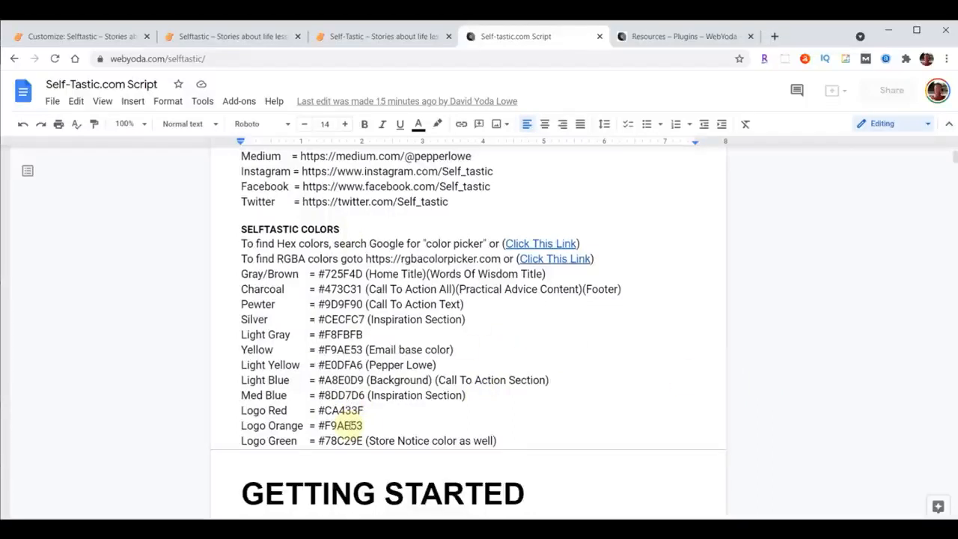
drag(241, 380, 621, 381)
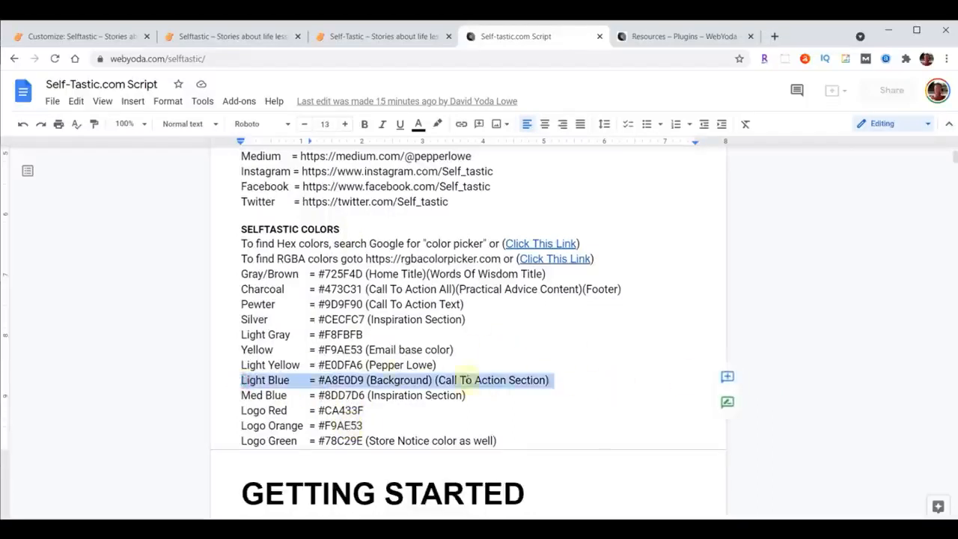
Check the Light Blue hex code in the script document, publish the background color in the customizer, and exit to the WordPress dashboard.
click(326, 380)
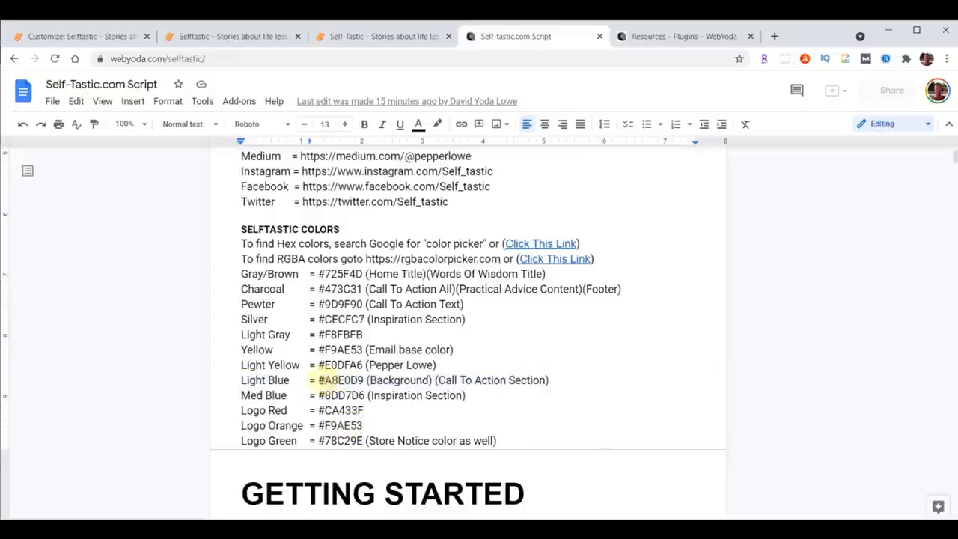
double_click(330, 380)
click(82, 37)
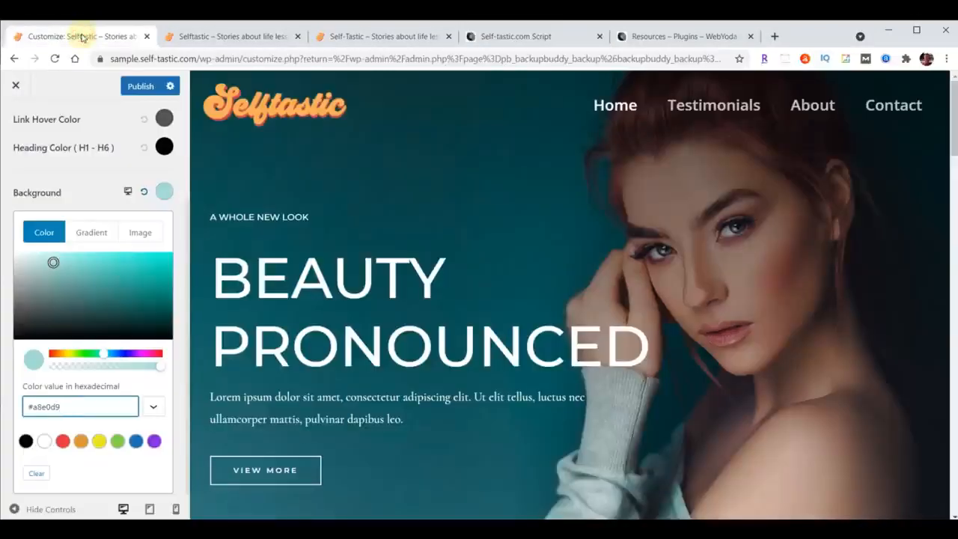
click(140, 87)
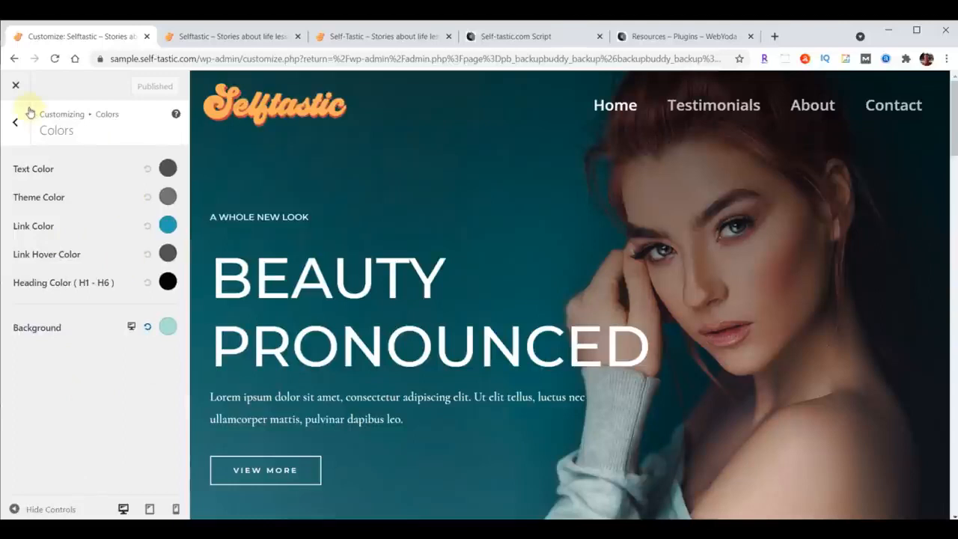
click(15, 87)
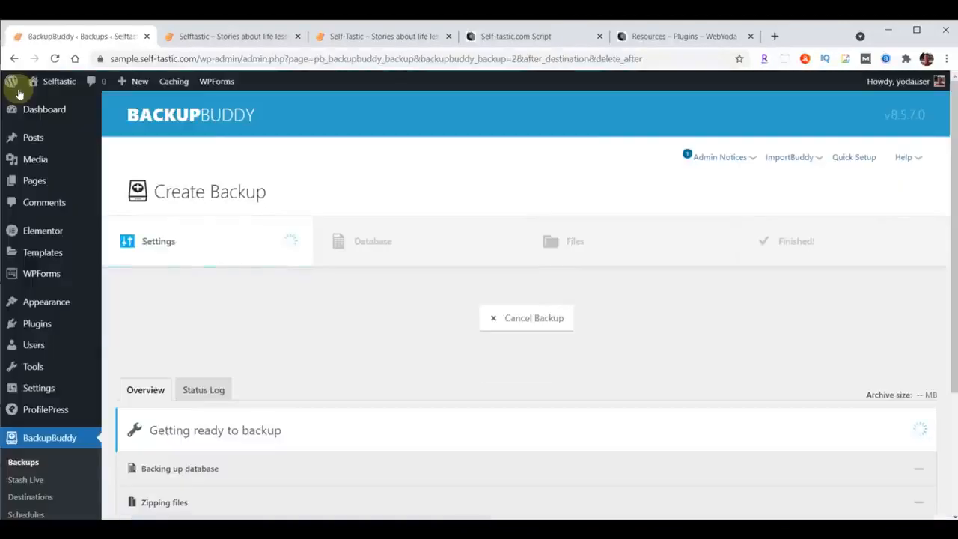
Check the sample site's Testimonials page address and save the WordPress permalink settings with the Post name structure.
click(248, 37)
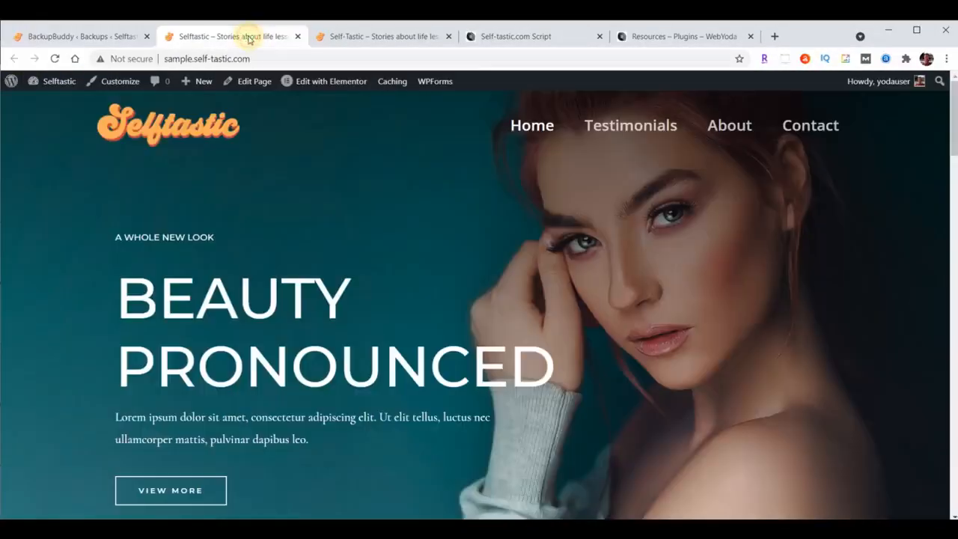
click(625, 131)
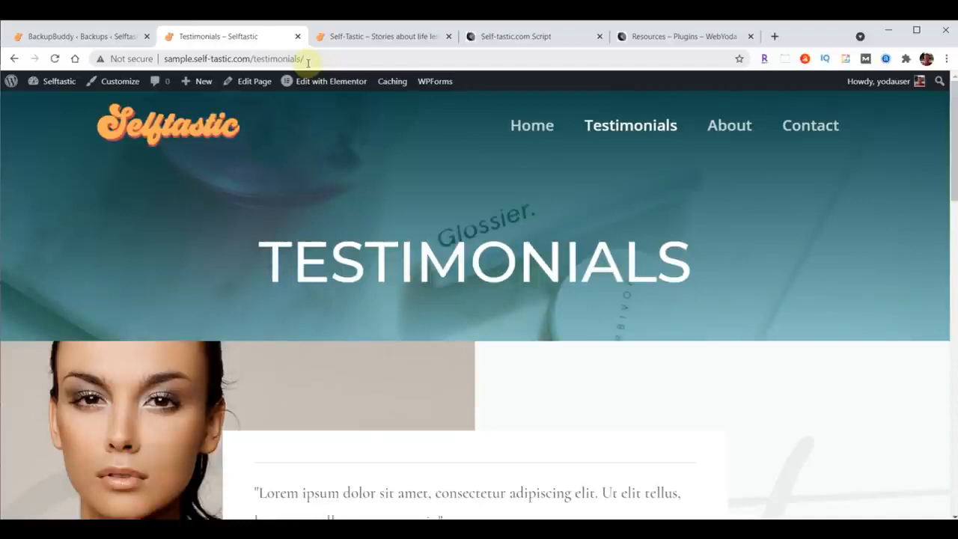
click(50, 35)
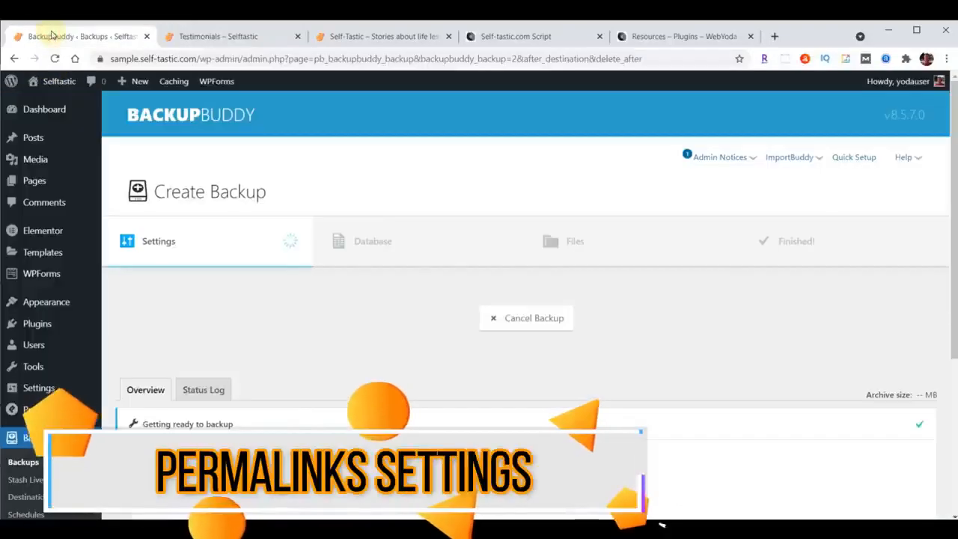
click(35, 389)
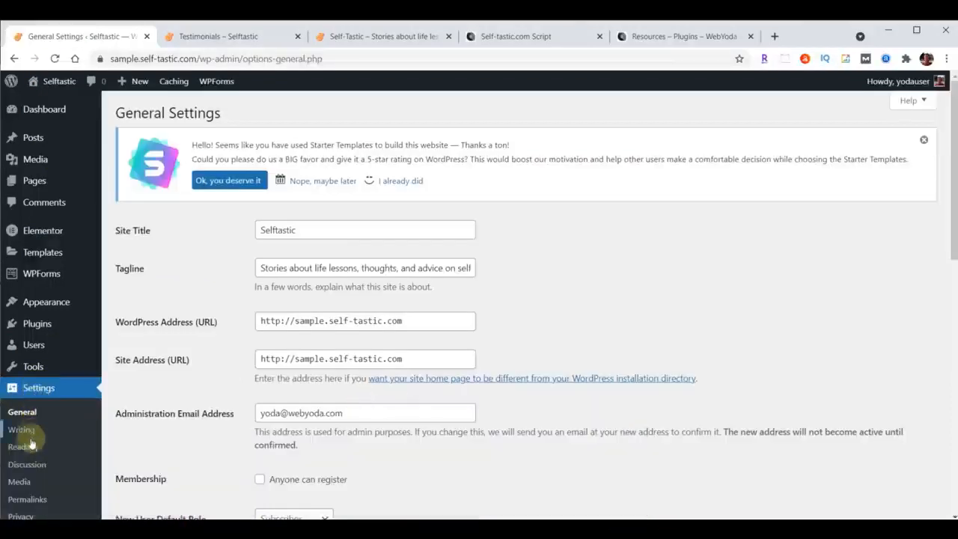
click(28, 500)
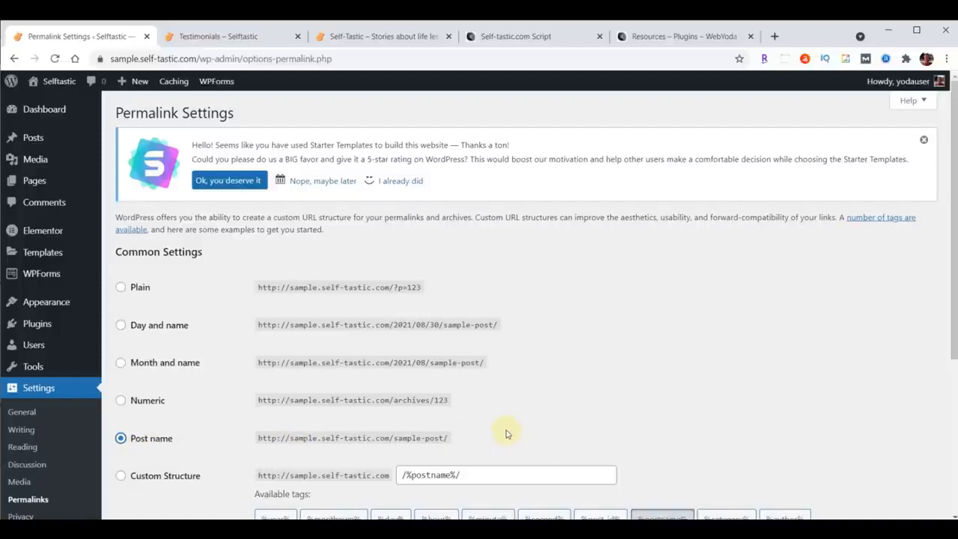
scroll(633, 290, down, 3)
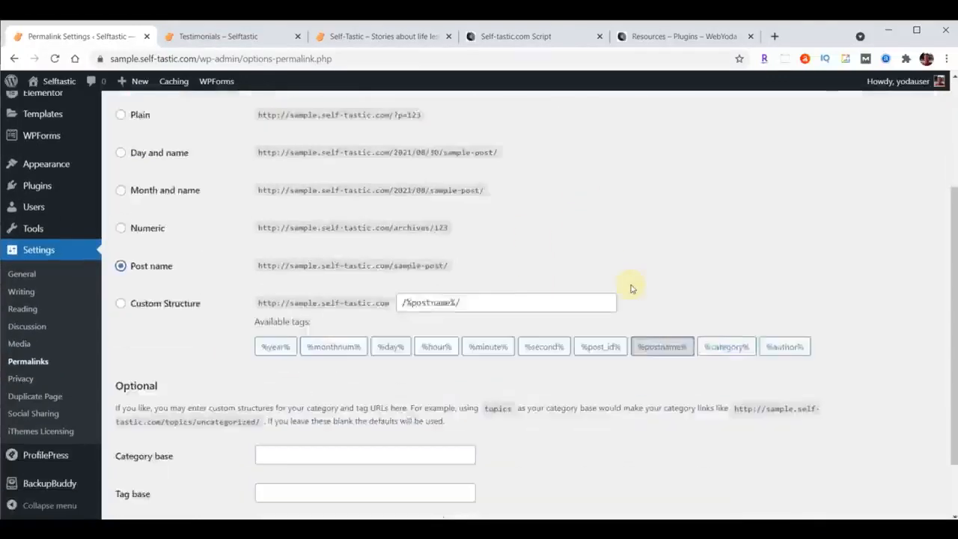
click(125, 464)
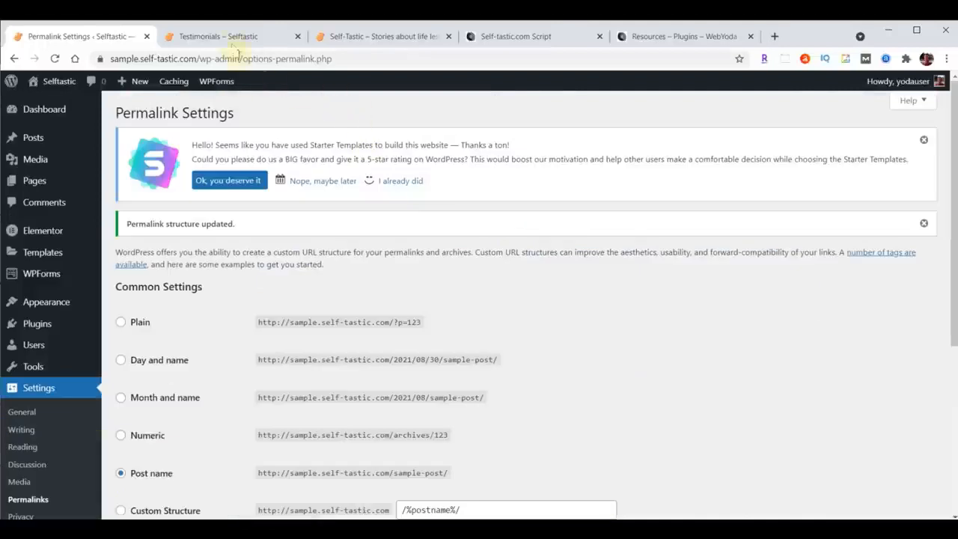
Return to the sample site's home page and compare it with the finished Self-Tastic site.
click(217, 36)
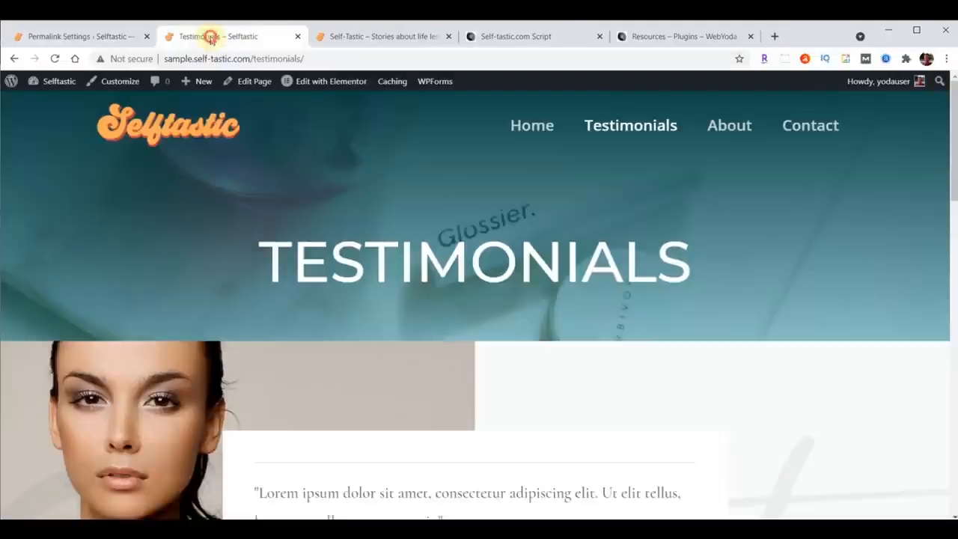
click(520, 125)
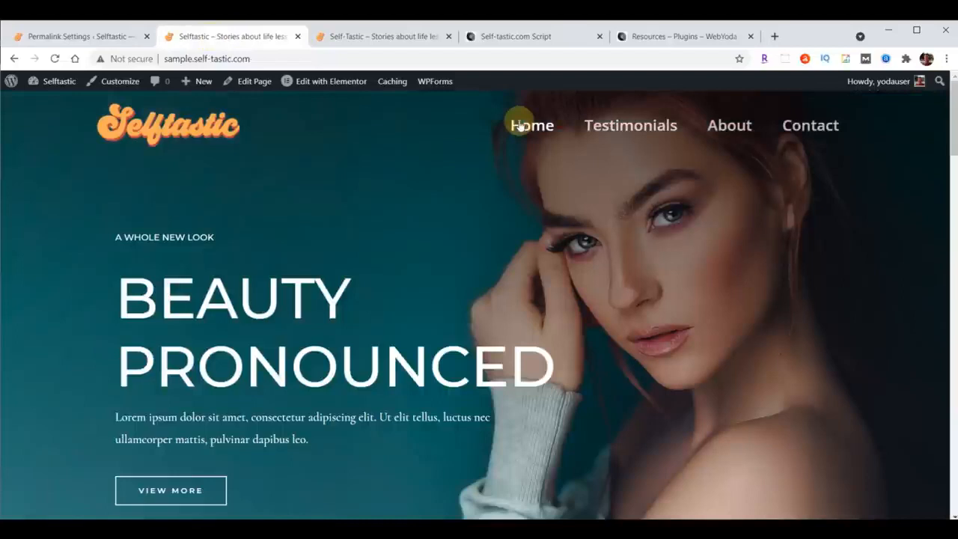
click(386, 37)
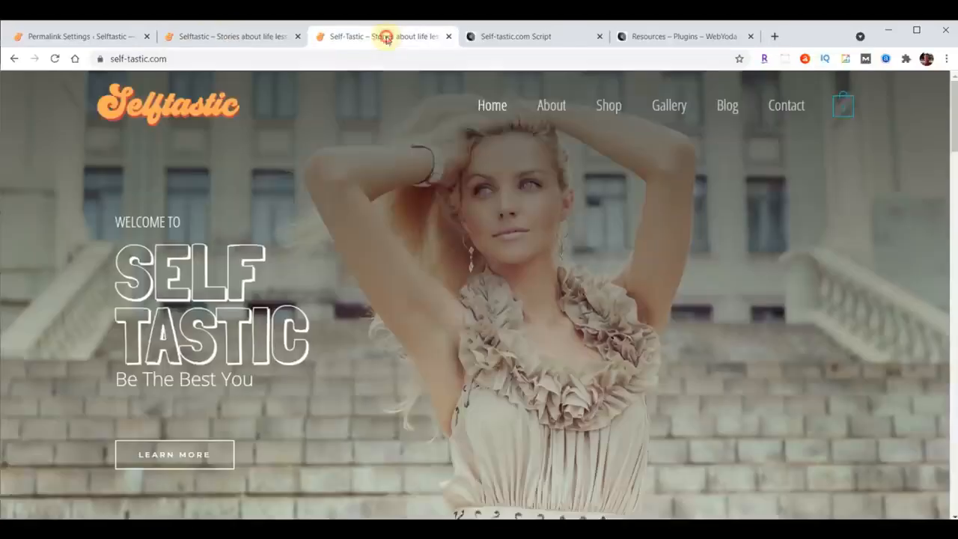
click(239, 36)
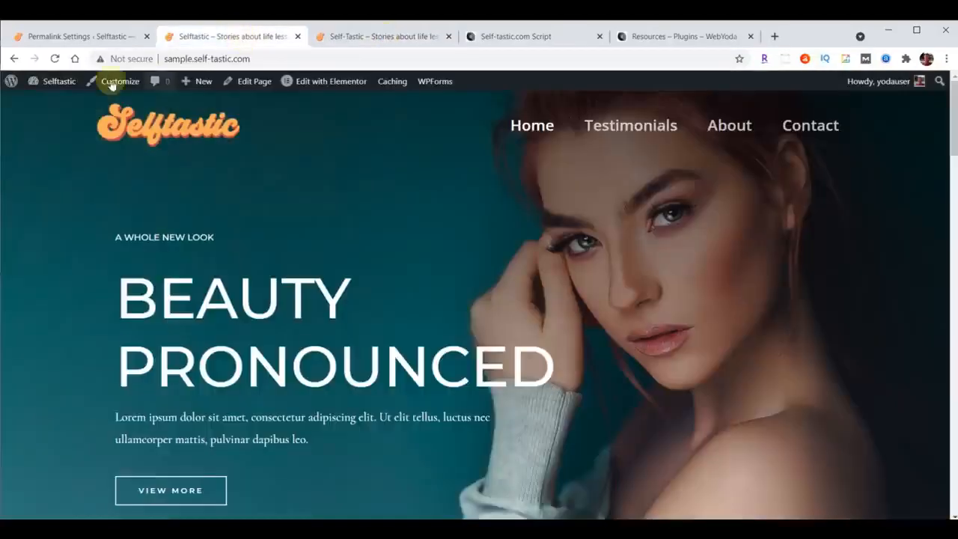
Open the Home page in the Elementor editor from the WordPress page list.
click(79, 36)
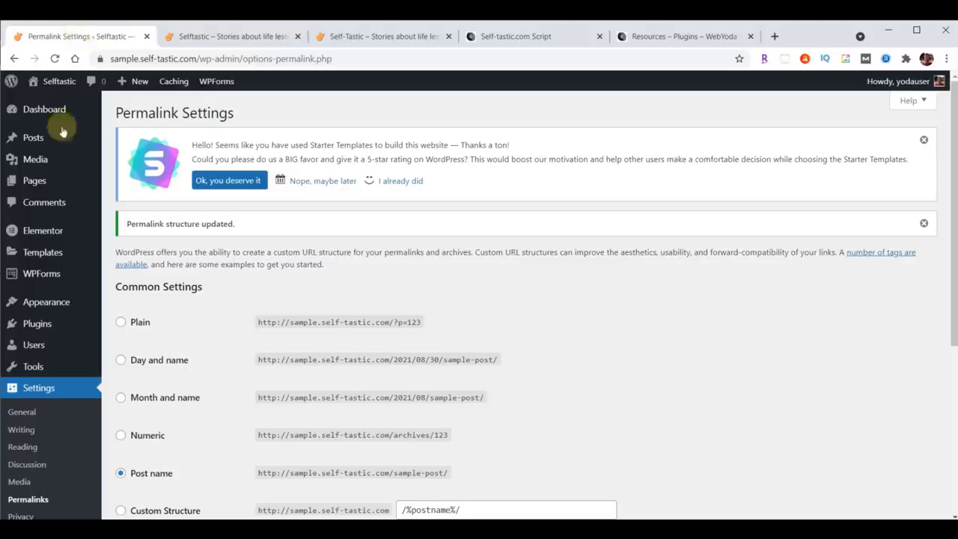
click(33, 182)
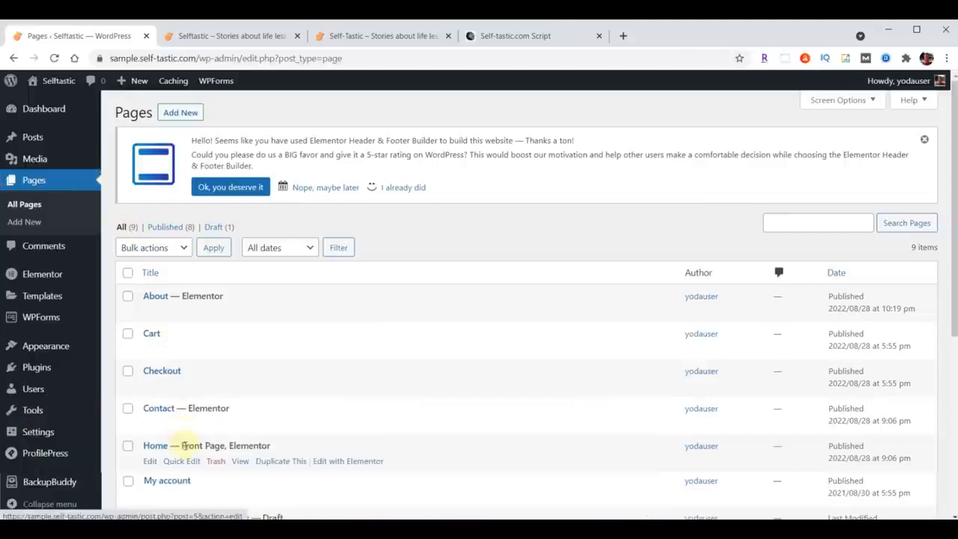
click(347, 462)
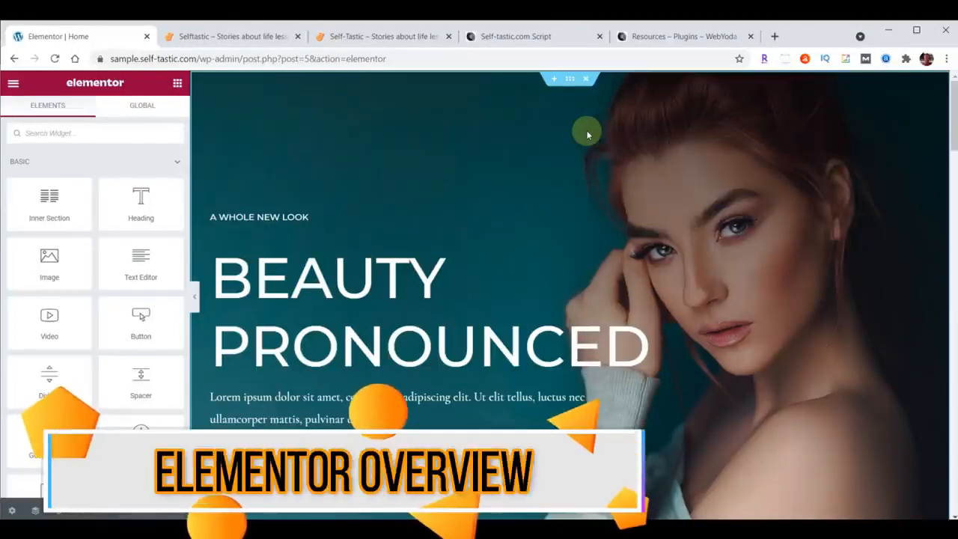
Open the section settings of the Beauty Pronounced hero and the inner section settings of the A Whole New Look block.
click(570, 80)
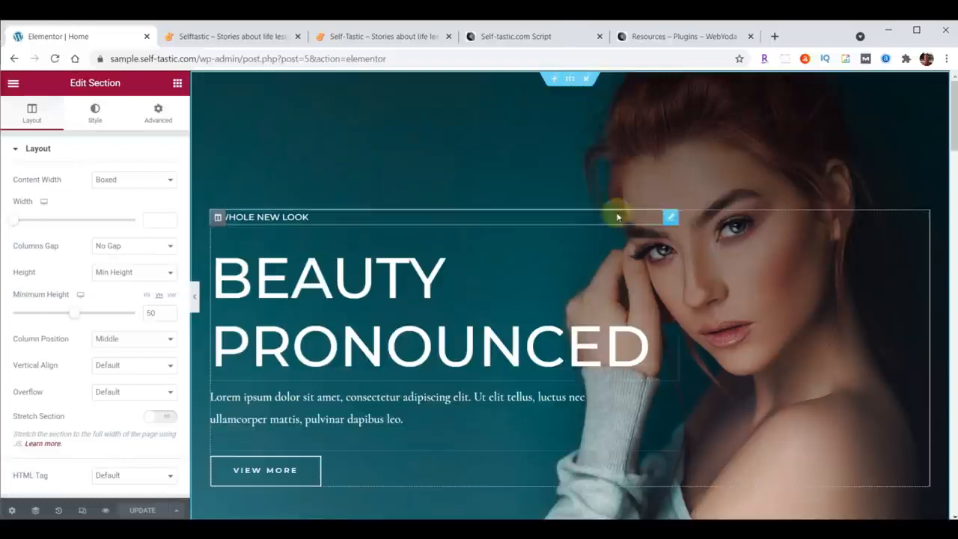
scroll(644, 224, down, 3)
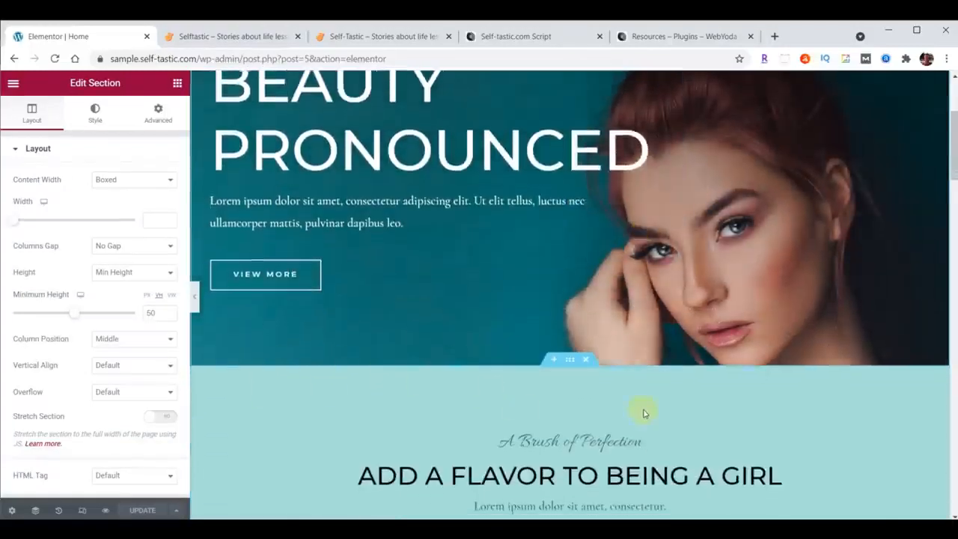
scroll(642, 411, down, 2)
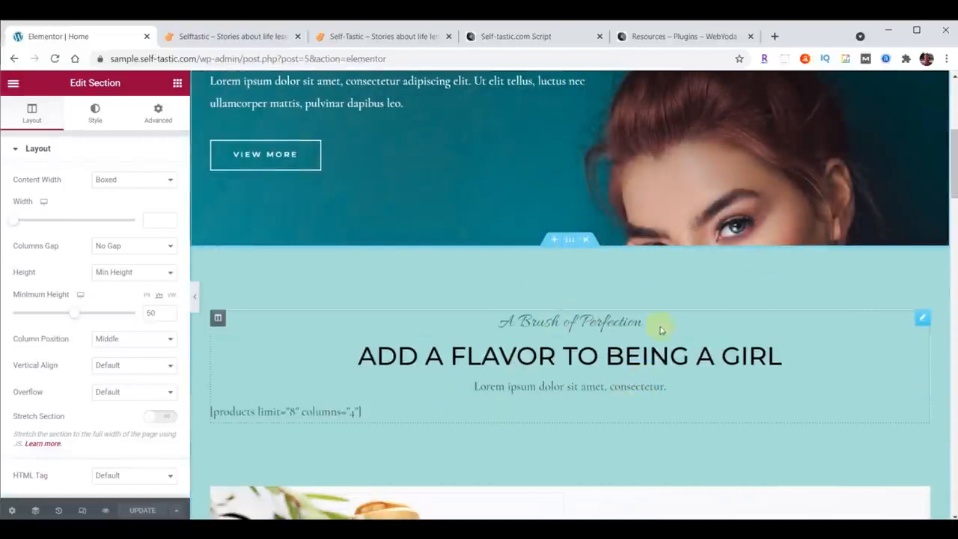
scroll(662, 314, down, 4)
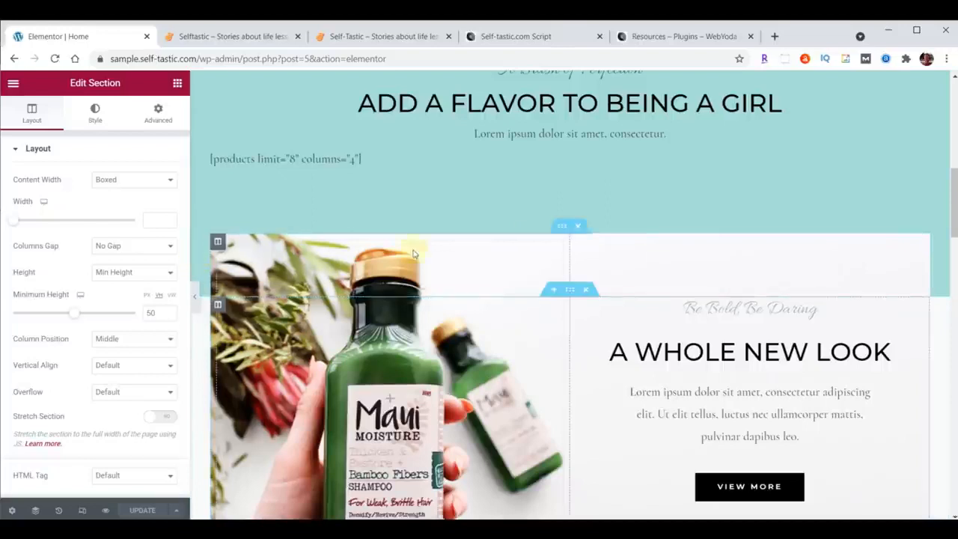
click(561, 225)
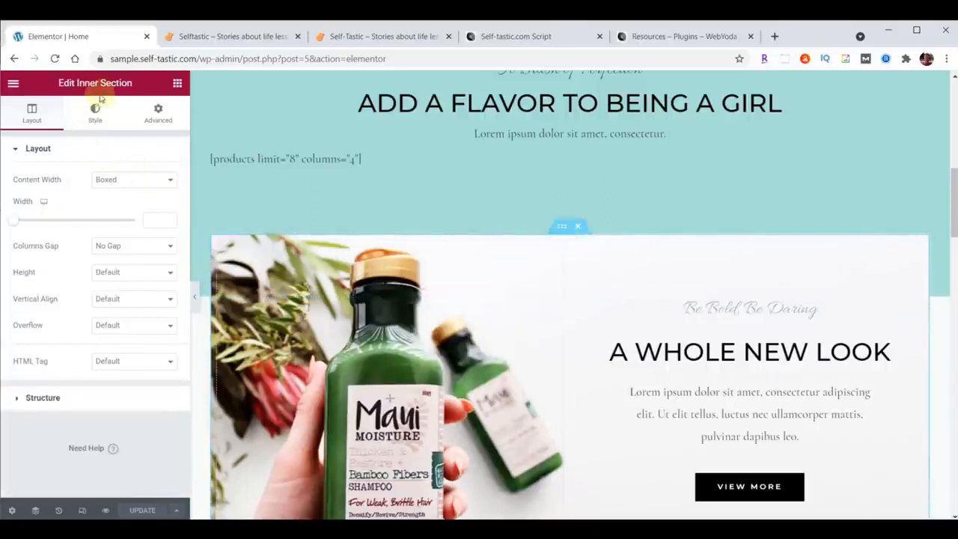
Open the section settings of the logo strip and look over the testimonials area below it.
scroll(596, 275, down, 6)
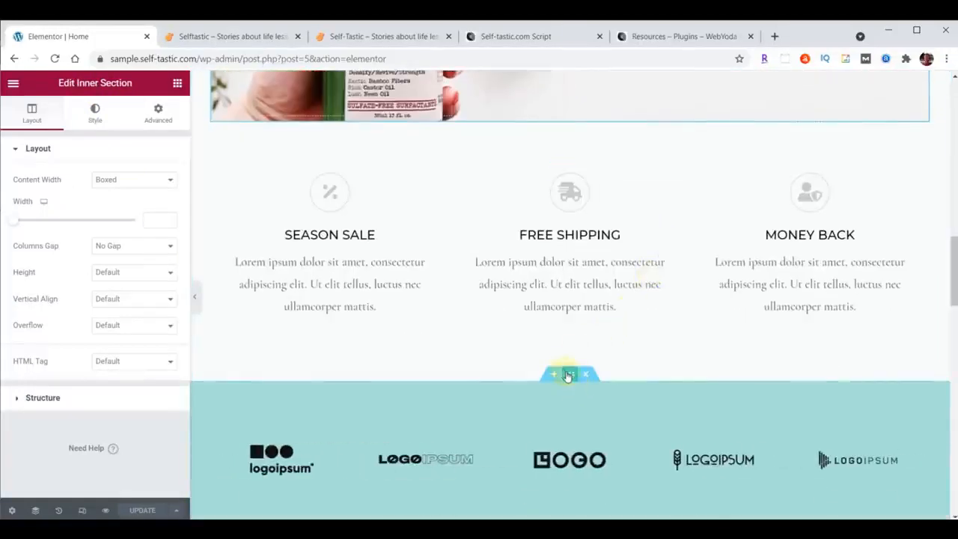
click(569, 374)
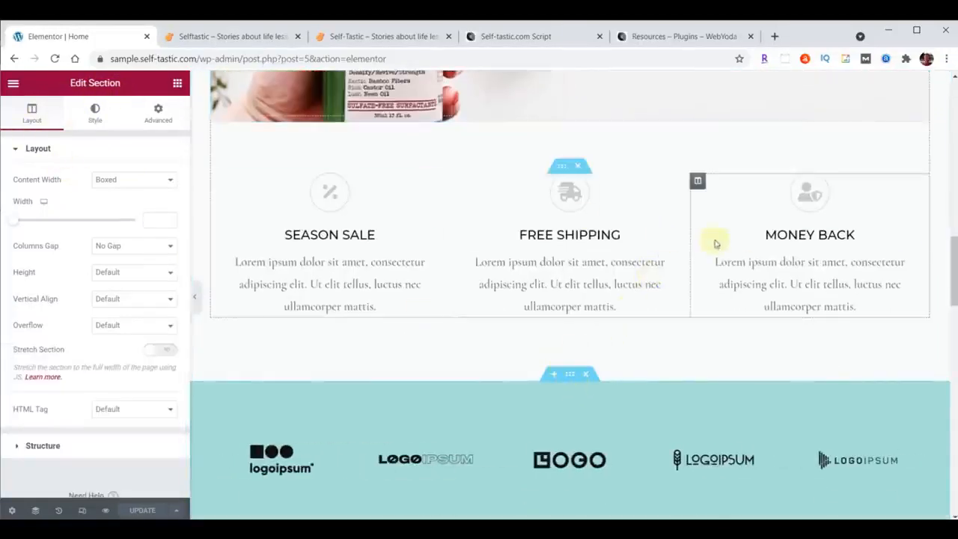
scroll(719, 242, down, 3)
scroll(795, 284, down, 3)
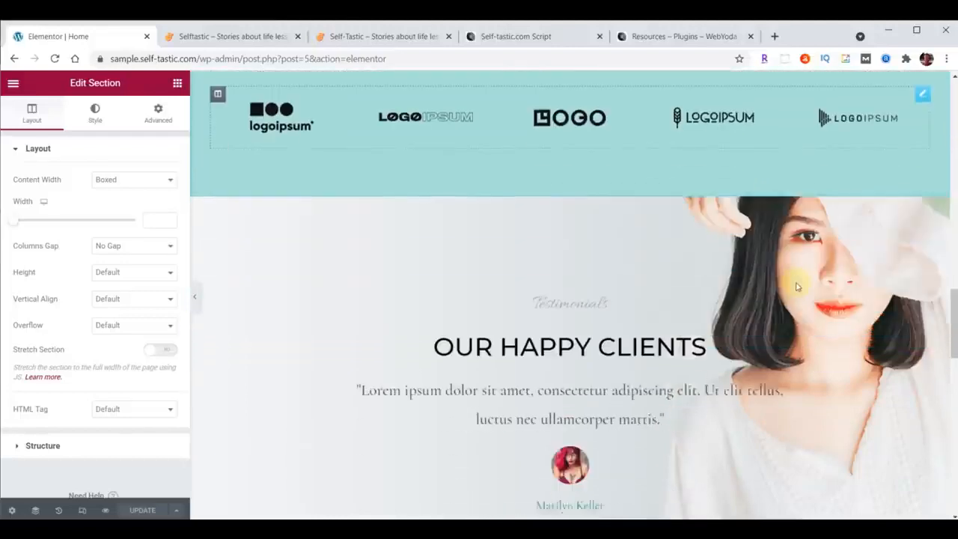
Review the Home page from its top and open the inner section settings of the Season Sale, Free Shipping and Money Back block.
scroll(582, 274, up, 6)
scroll(584, 276, up, 2)
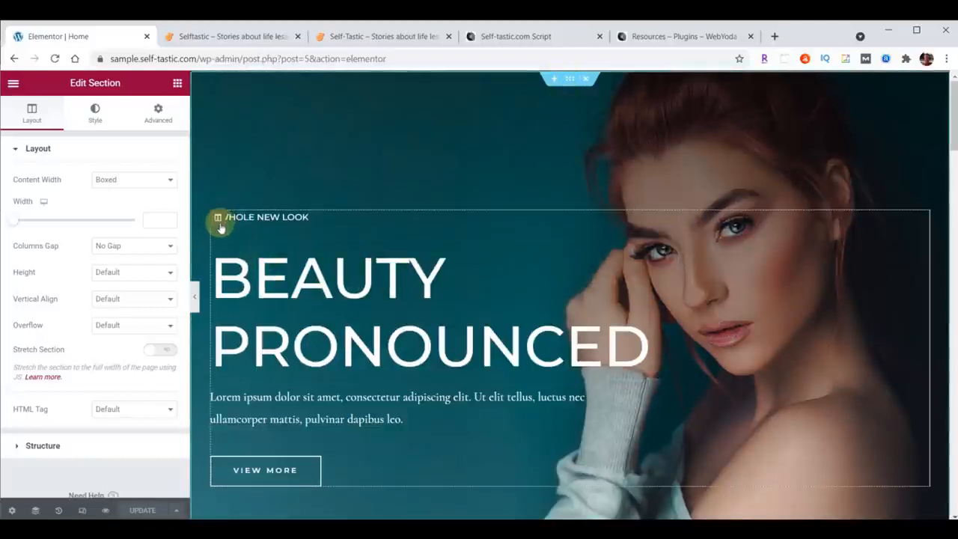
scroll(438, 254, down, 8)
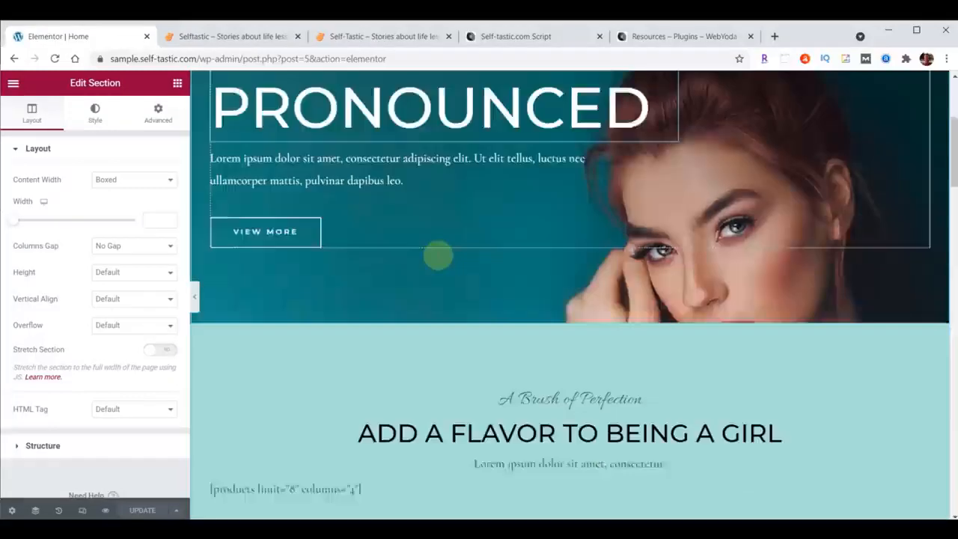
scroll(439, 255, down, 2)
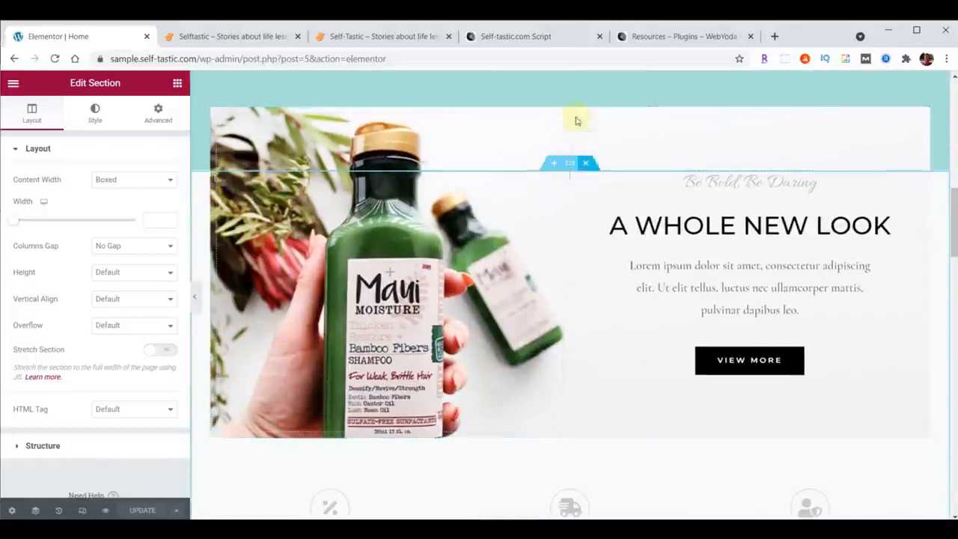
scroll(543, 221, down, 4)
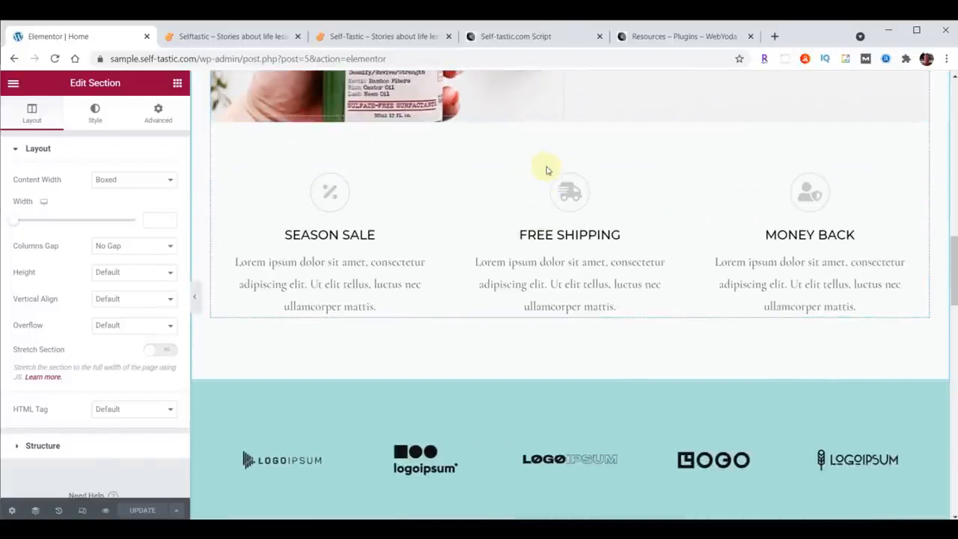
click(563, 166)
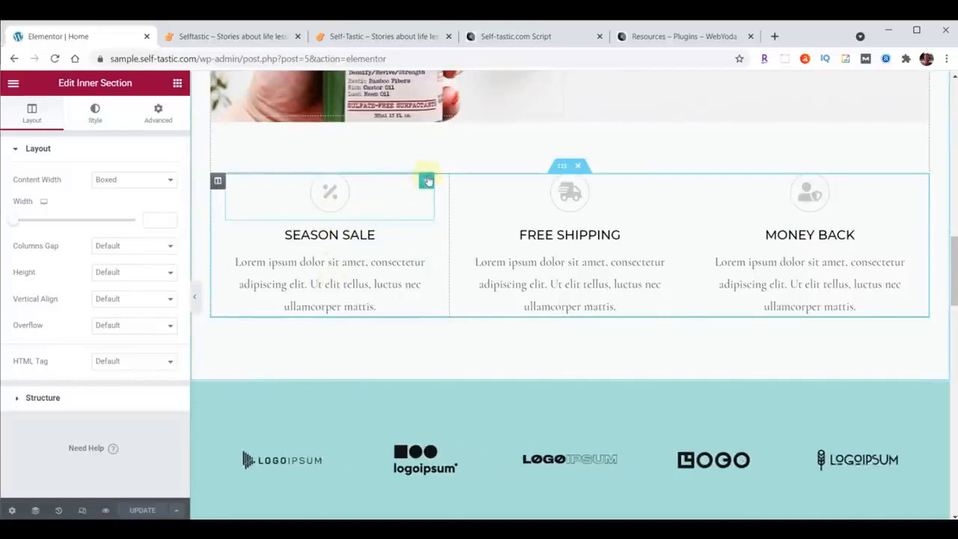
Inspect the settings of the Our Happy Clients section, its column, and the Testimonials heading inside it.
scroll(689, 149, down, 5)
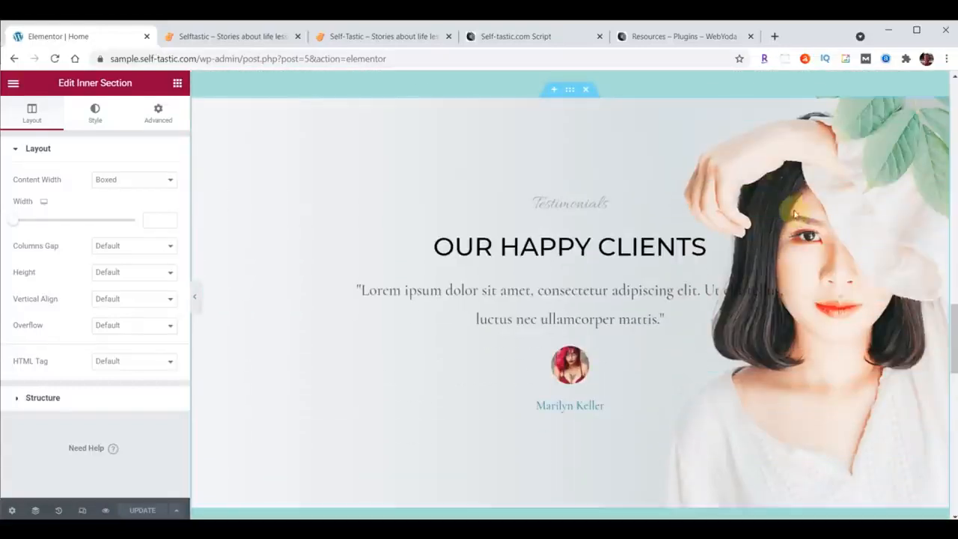
click(570, 89)
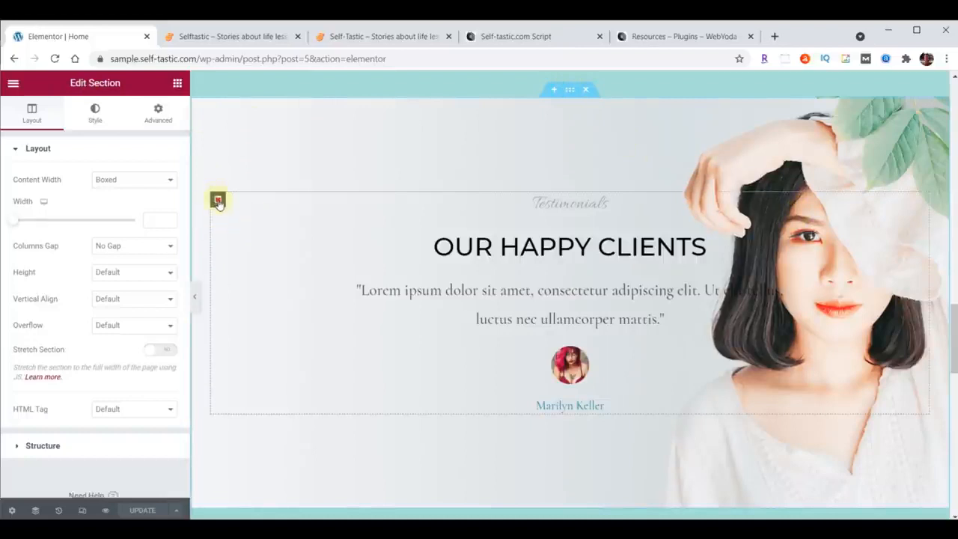
click(217, 200)
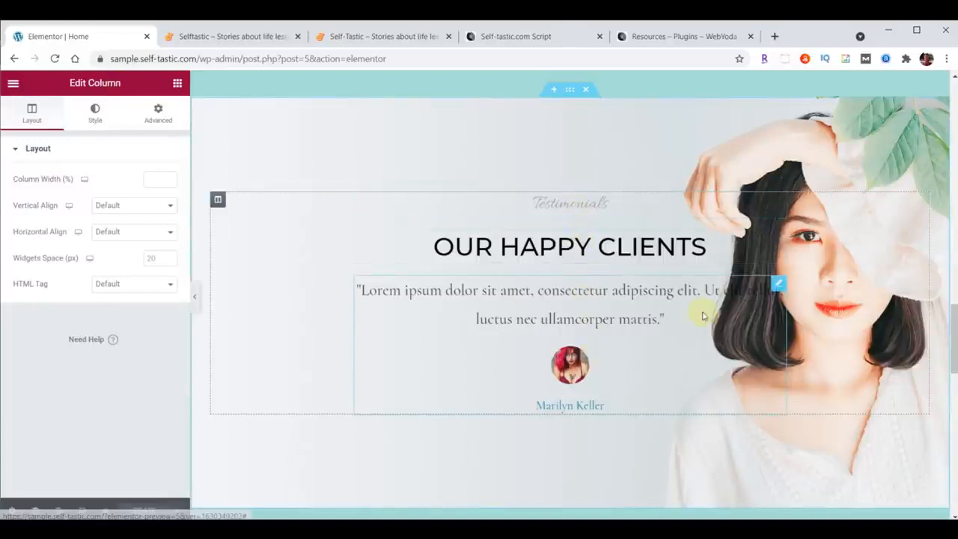
click(779, 233)
click(778, 202)
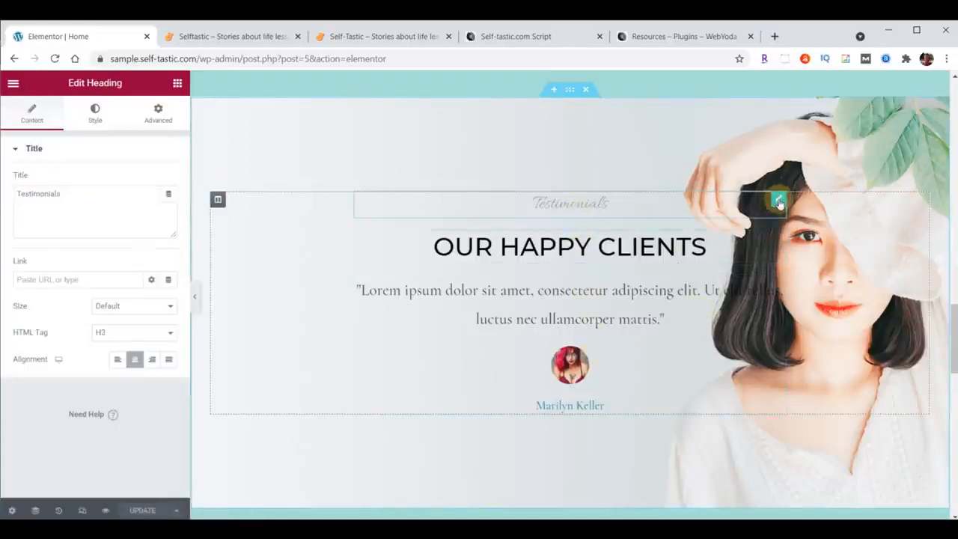
Inspect the Our Happy Clients heading, the client testimonial, their parent section and the Testimonials heading above them.
click(779, 240)
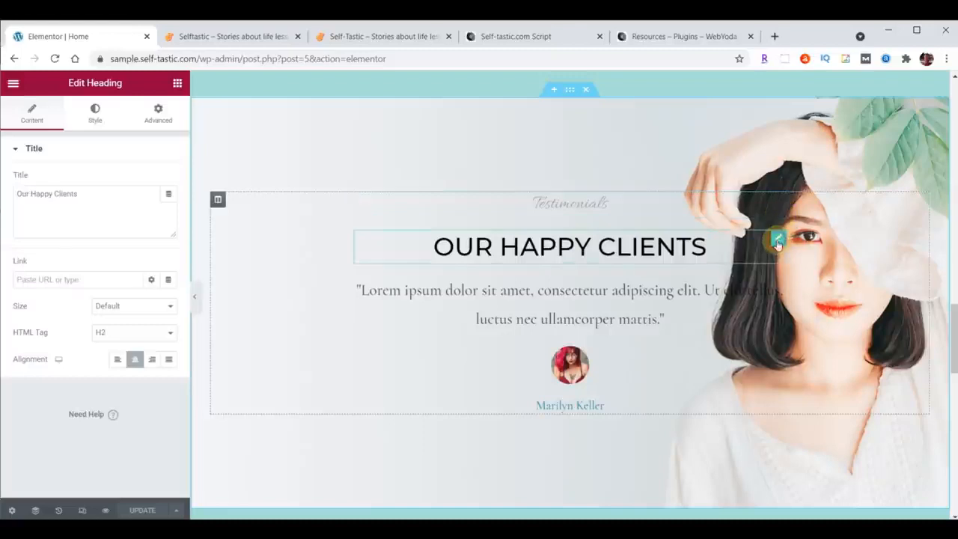
click(778, 283)
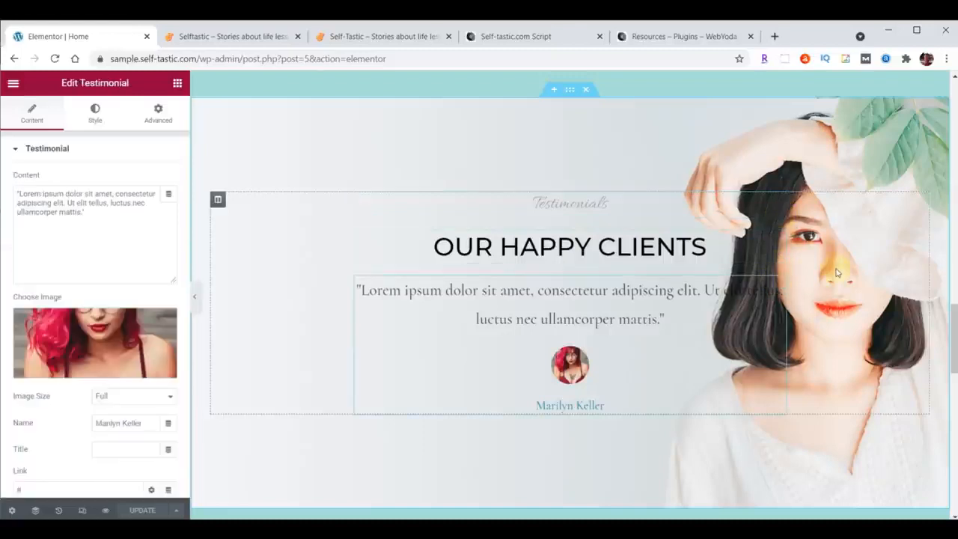
click(569, 89)
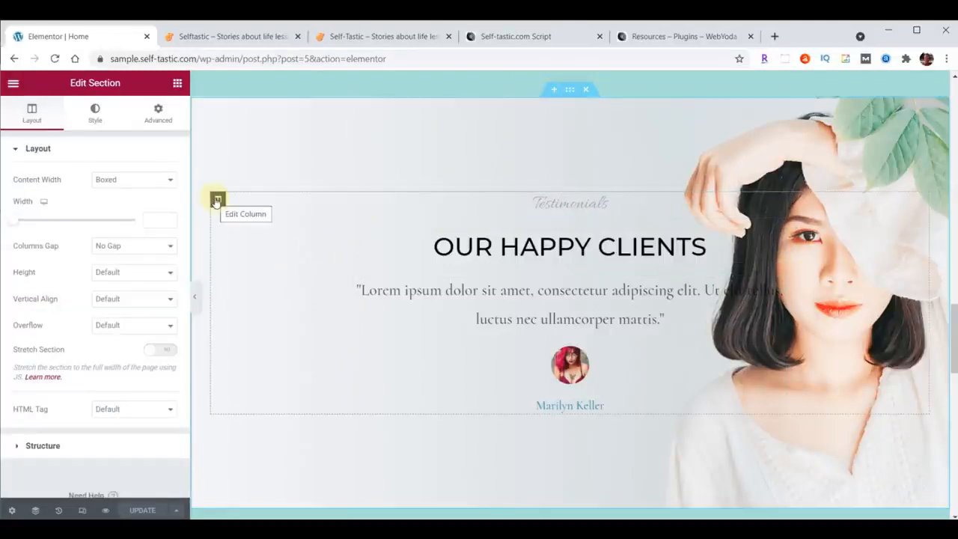
click(779, 200)
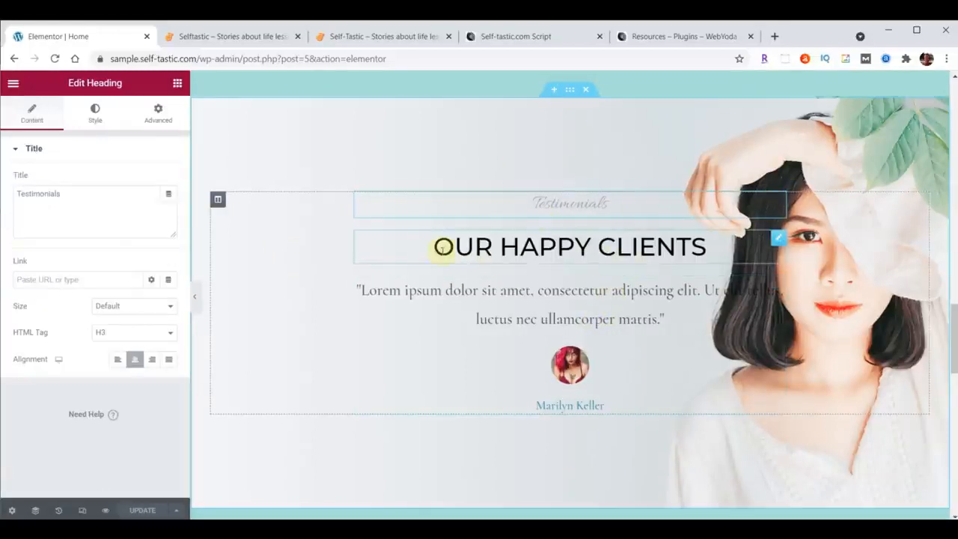
Look through the content, style and advanced settings of the Our Happy Clients heading.
click(779, 239)
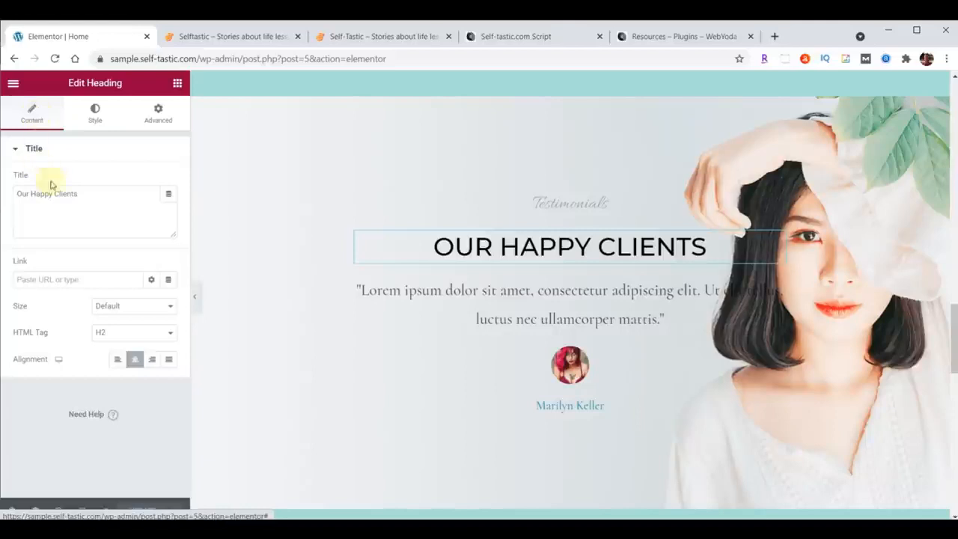
click(95, 190)
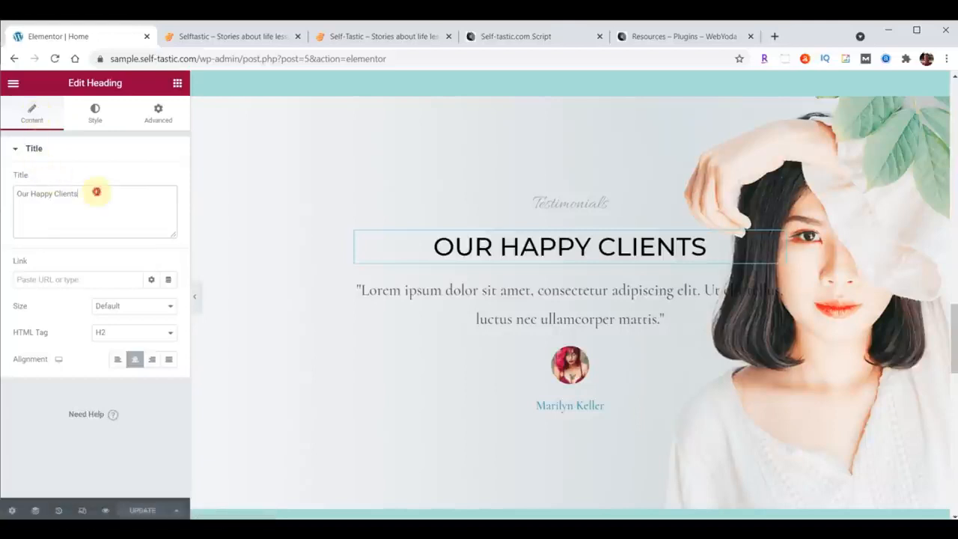
click(95, 112)
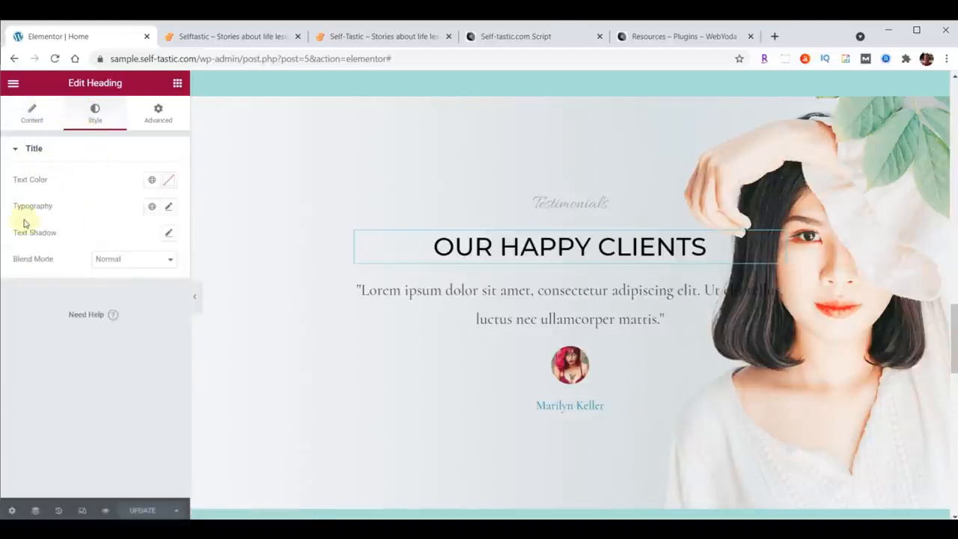
click(158, 126)
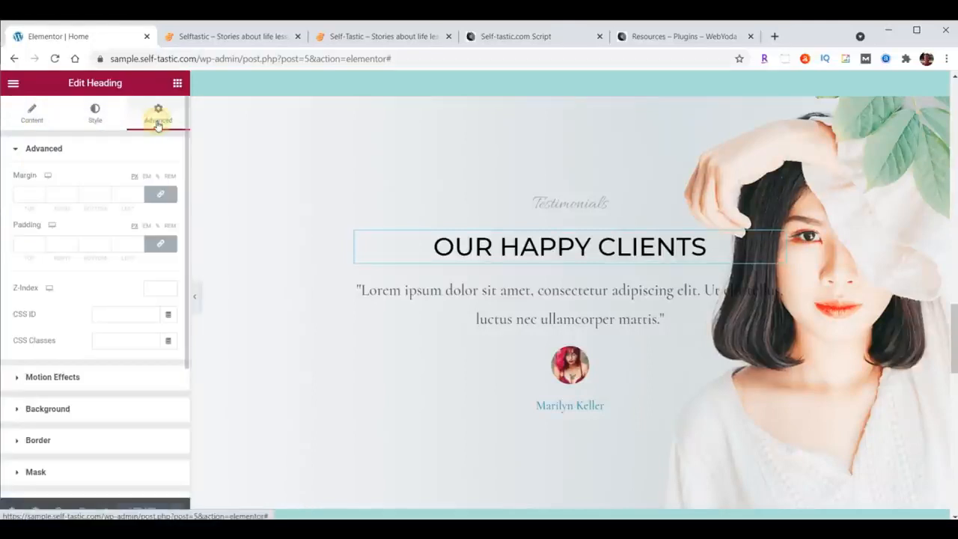
Review the layout, style and advanced settings of the Beauty Pronounced hero section.
scroll(680, 273, up, 20)
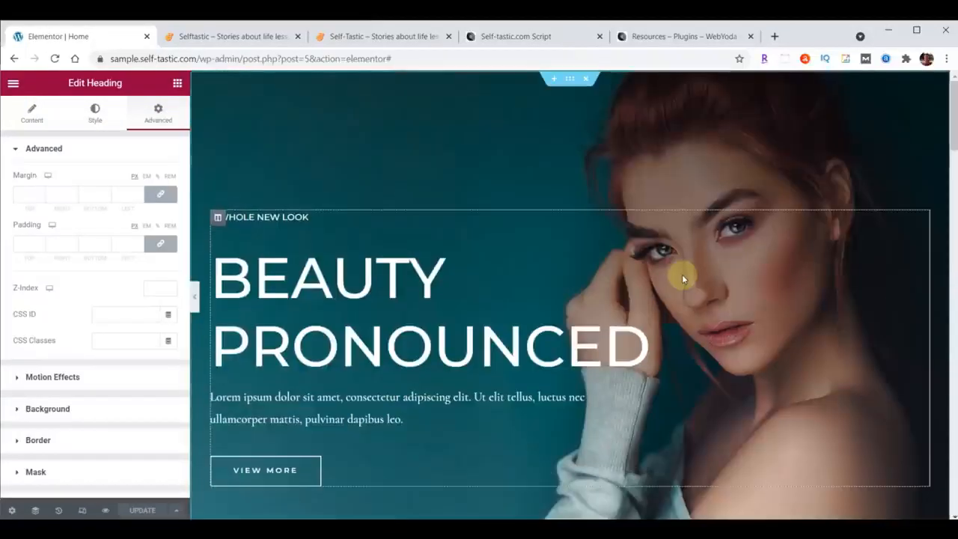
click(568, 84)
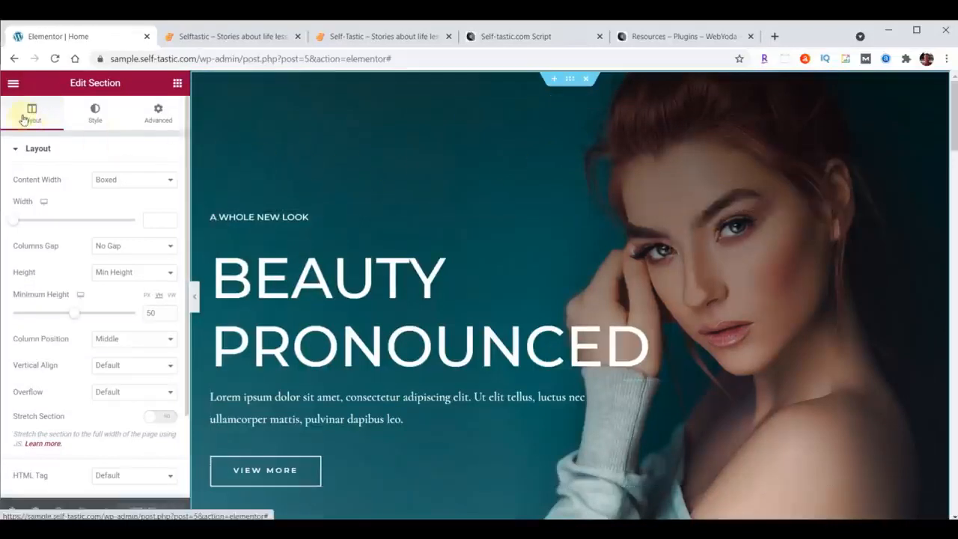
click(90, 110)
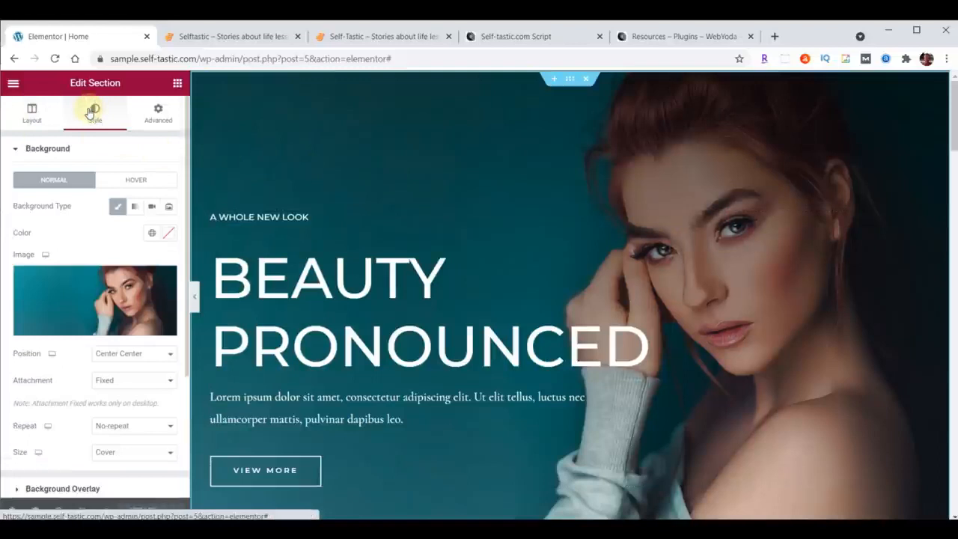
click(158, 114)
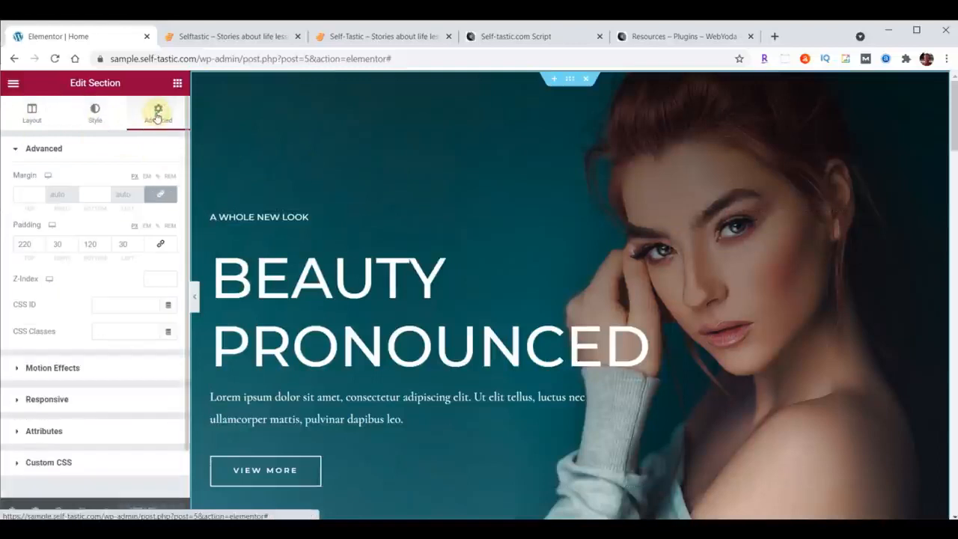
Review the layout, style and advanced settings of the column inside the hero section.
click(217, 217)
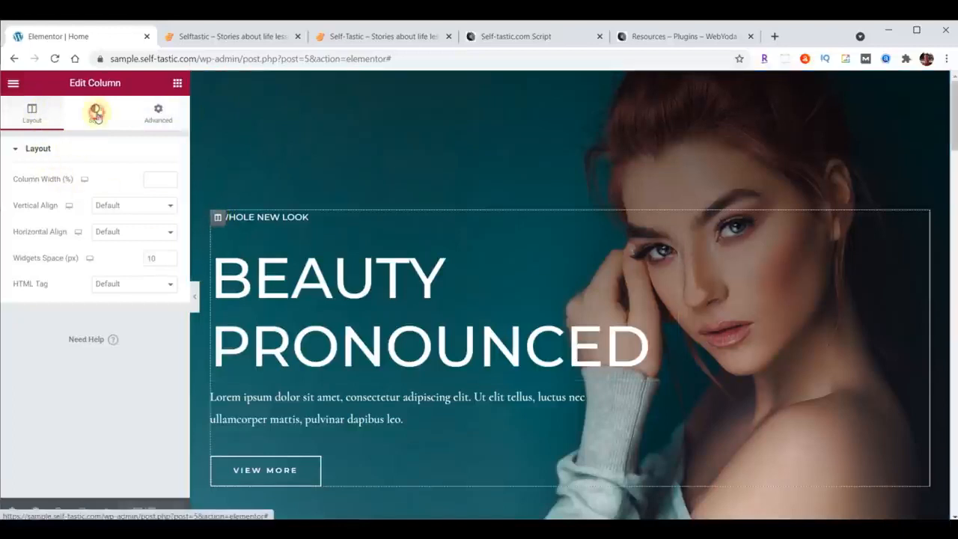
click(96, 115)
click(158, 114)
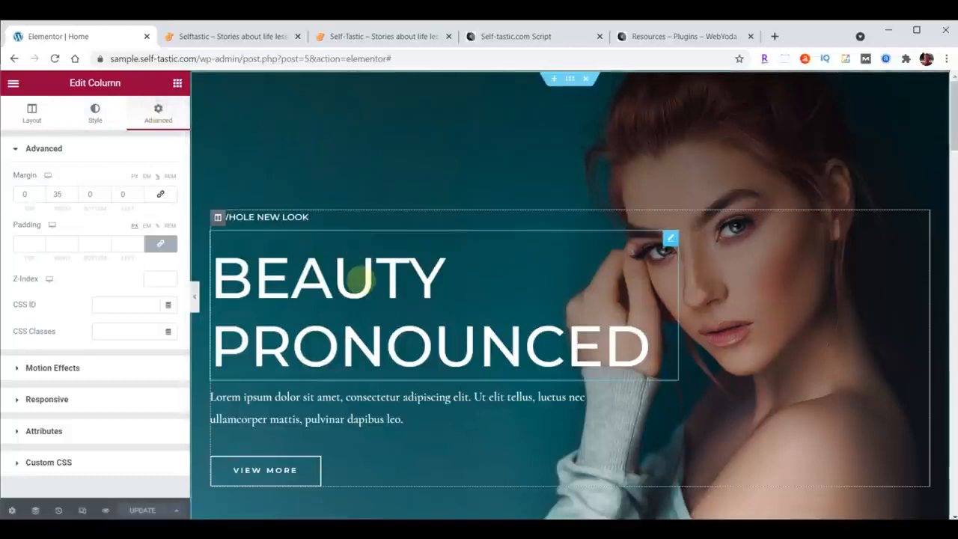
Review the content, style and advanced settings of the Beauty Pronounced heading.
click(670, 238)
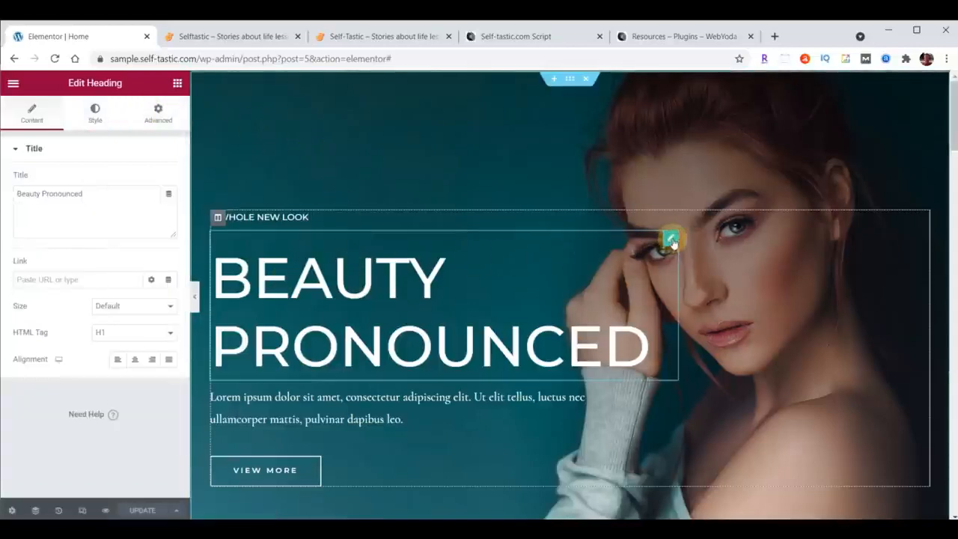
click(91, 113)
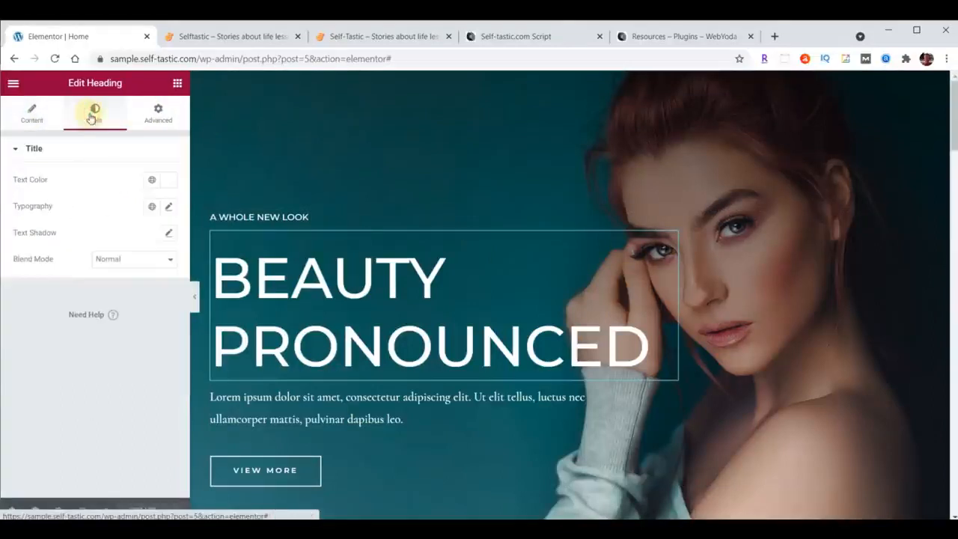
click(152, 118)
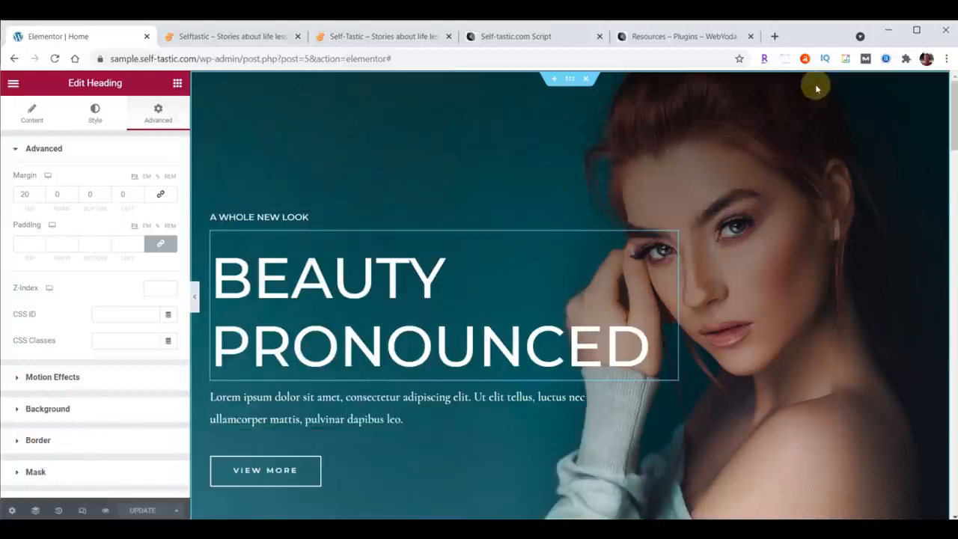
Replace the hero section's background image with cover-home.jpg, uploaded from the content folder in content-selftastic.
click(570, 81)
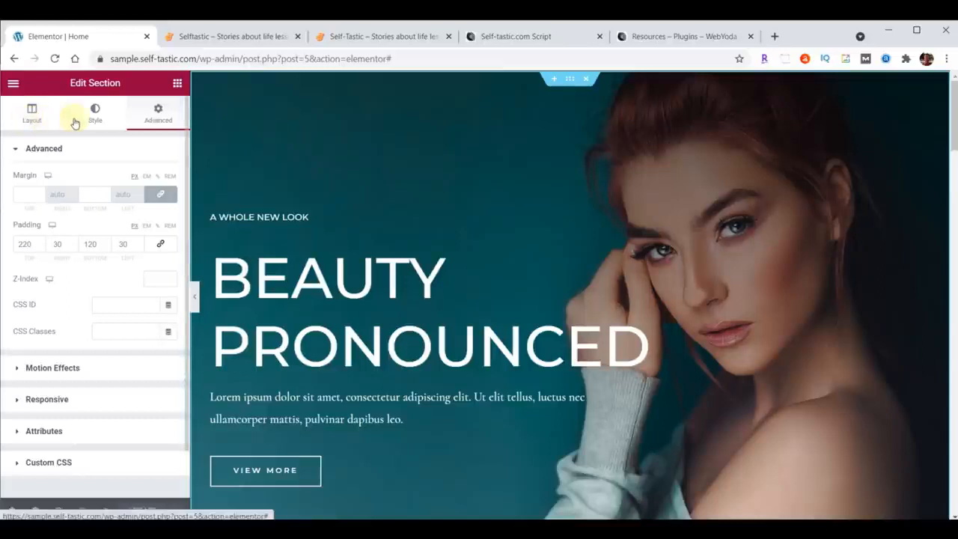
click(96, 113)
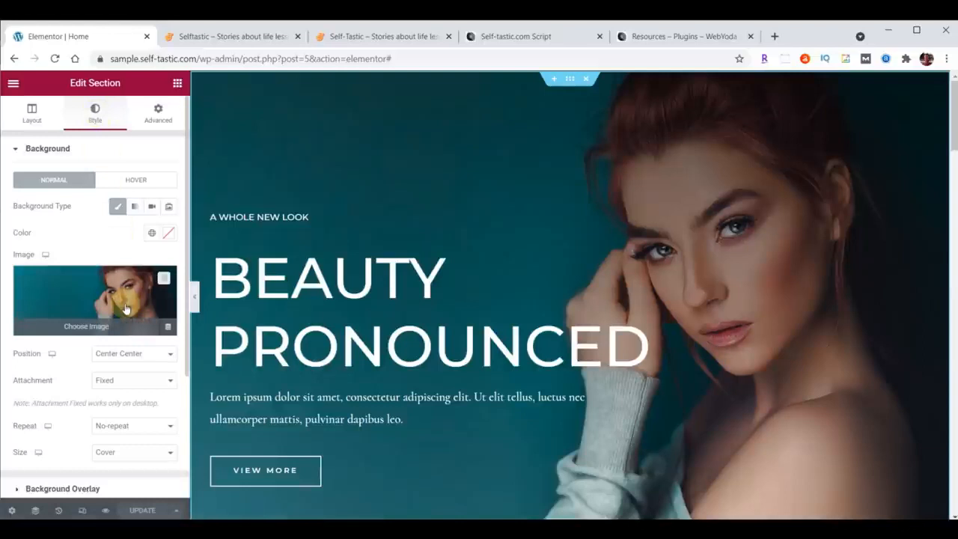
scroll(93, 225, down, 1)
click(88, 212)
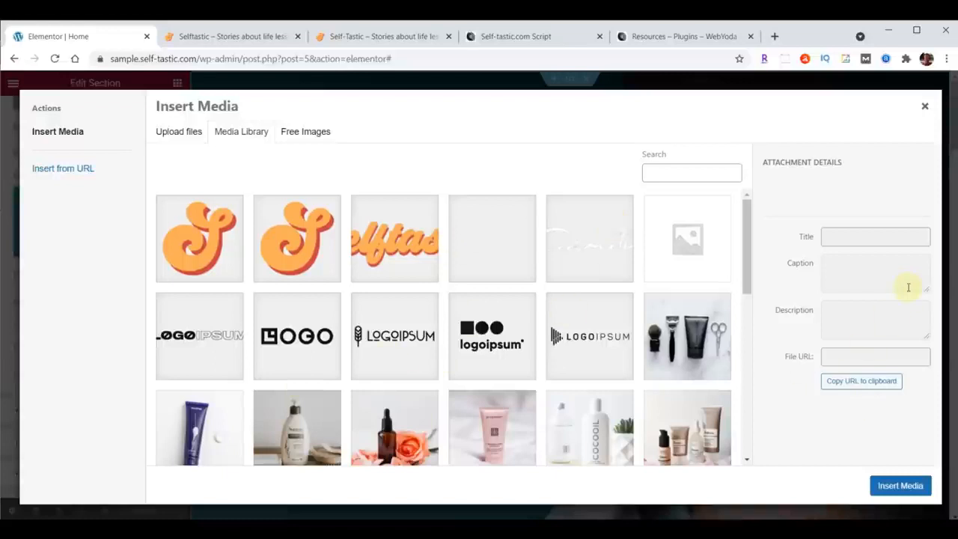
key(alt+Tab)
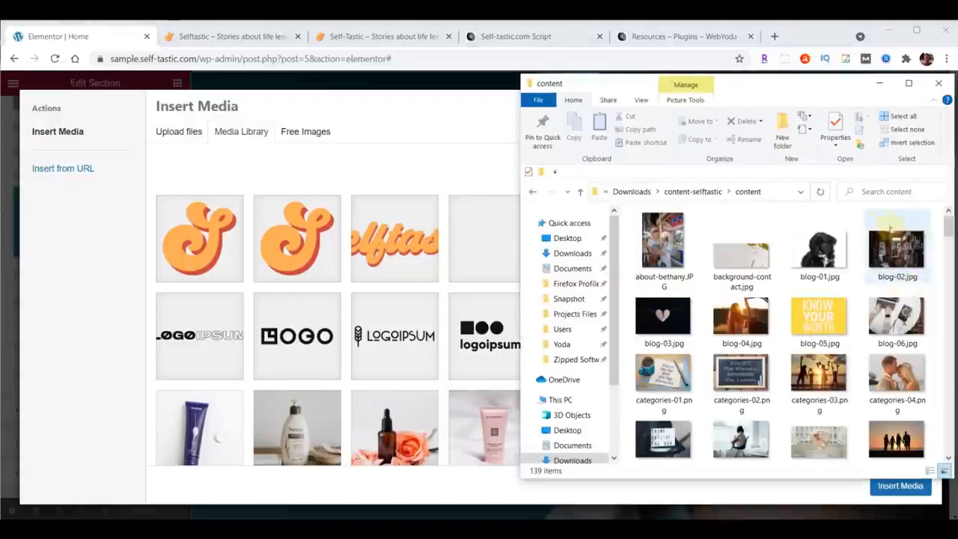
scroll(891, 221, down, 3)
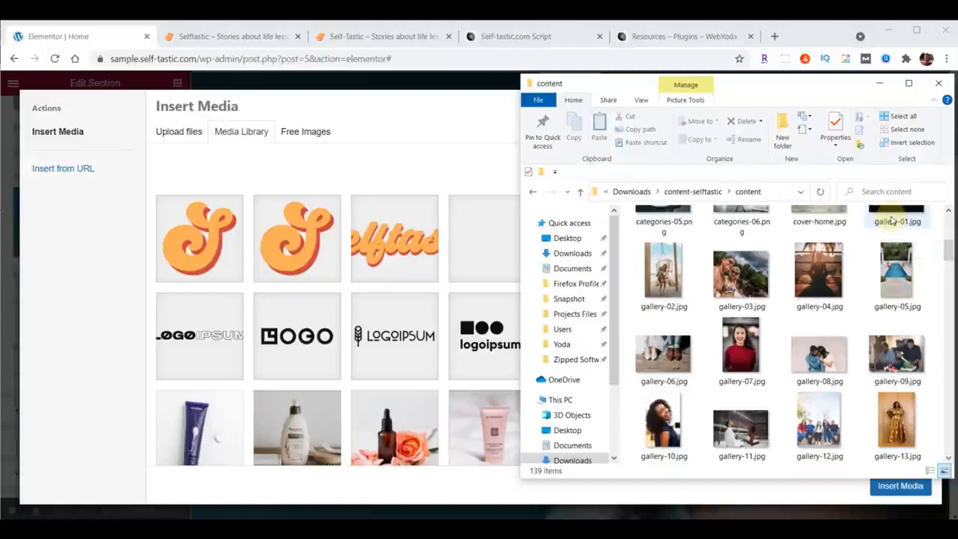
scroll(890, 219, up, 1)
drag(815, 299, 385, 280)
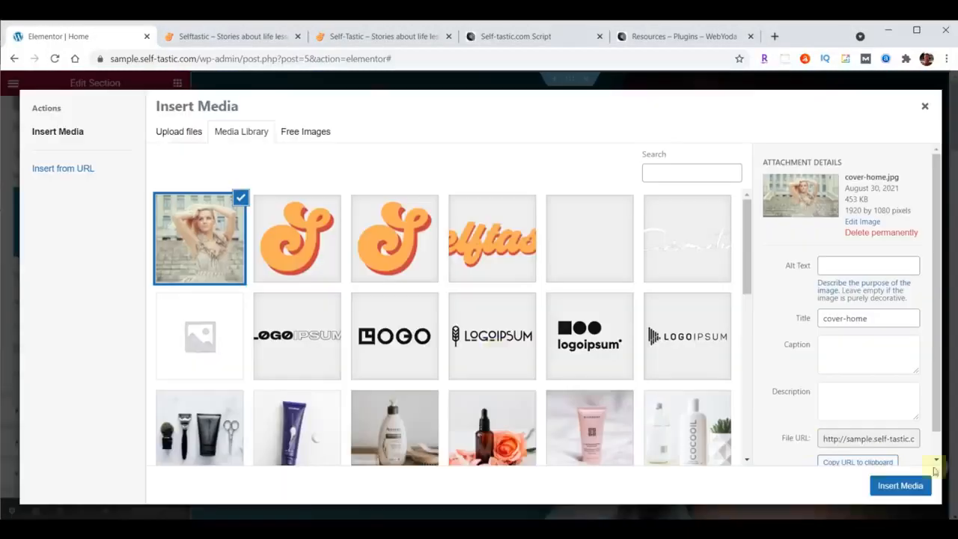
click(900, 486)
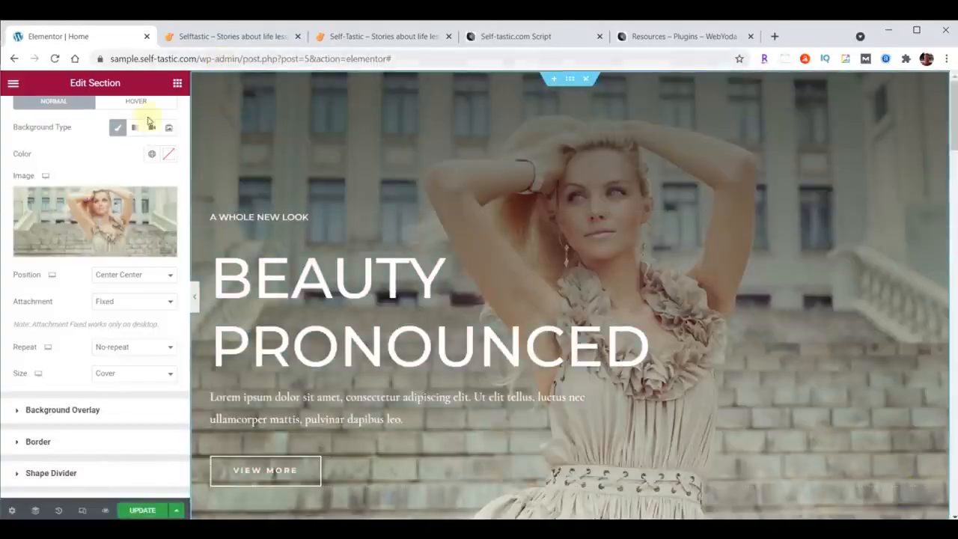
Update the Home page and reload the live site to check the new hero background.
click(142, 512)
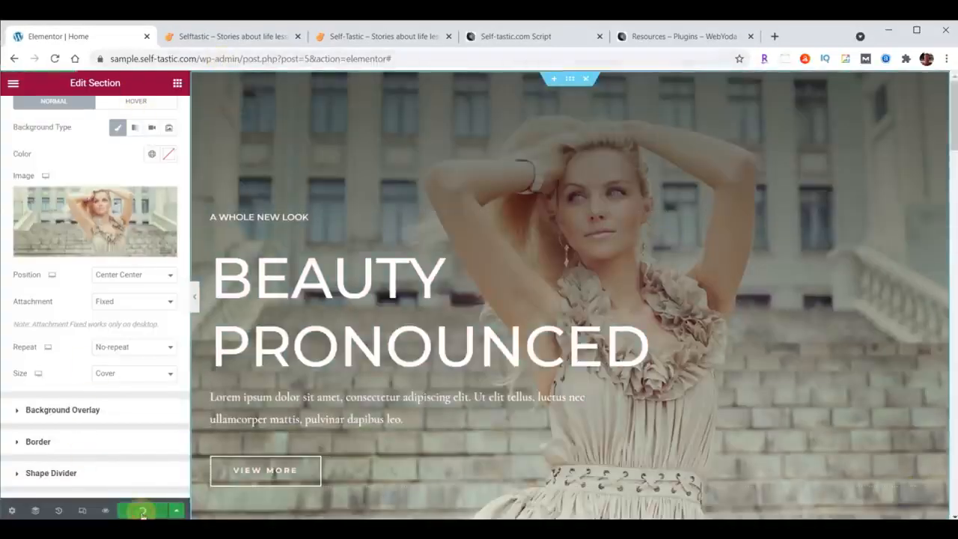
click(246, 36)
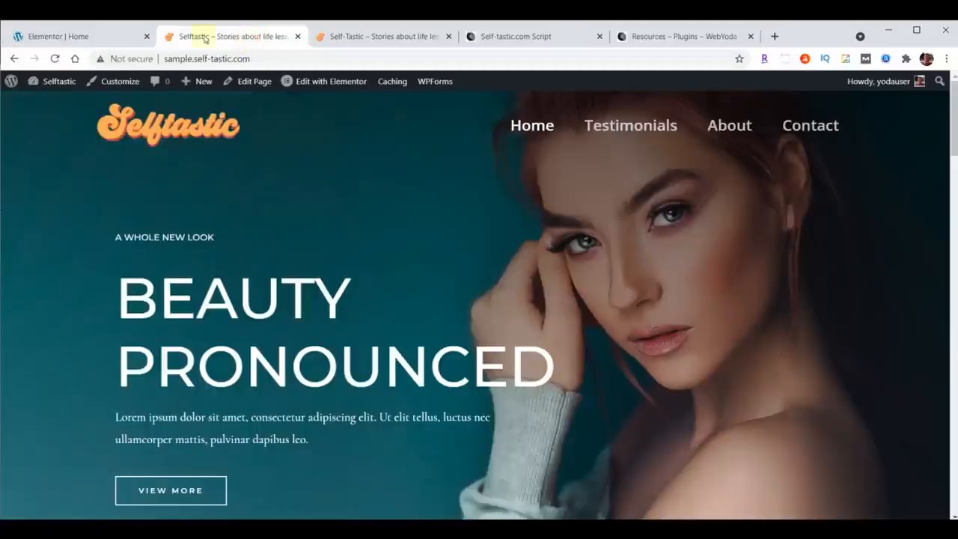
click(55, 58)
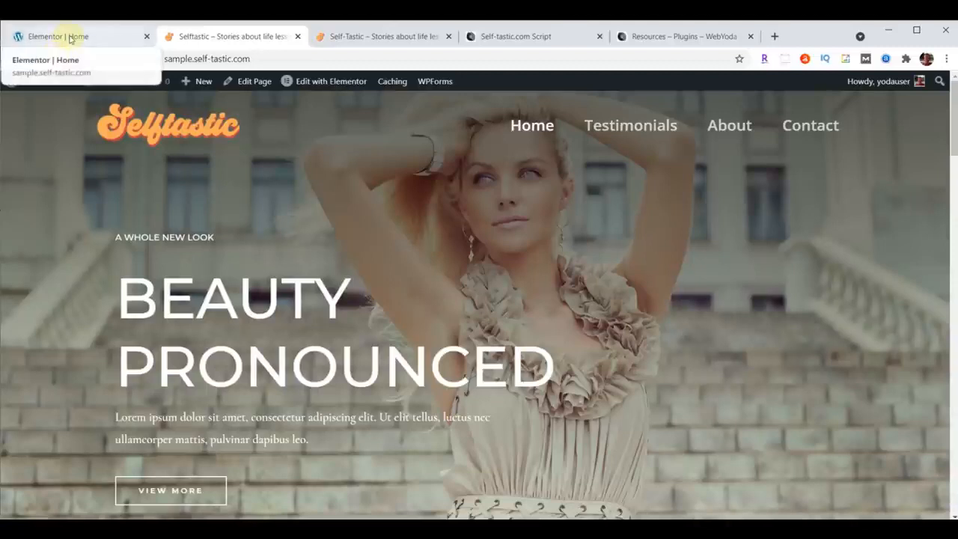
Return to the Home page editor and change the hero's small A Whole New Look heading to "WELCOME TO".
click(70, 36)
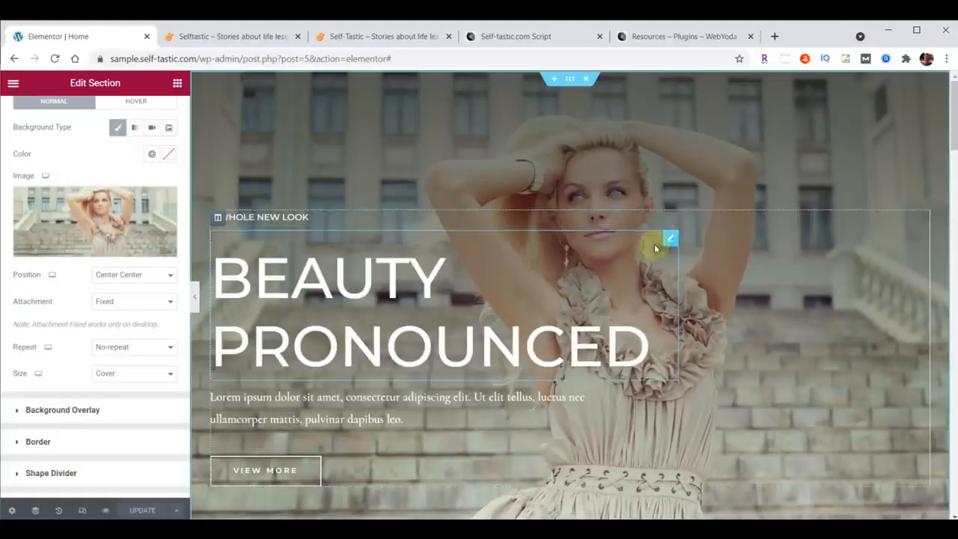
click(672, 220)
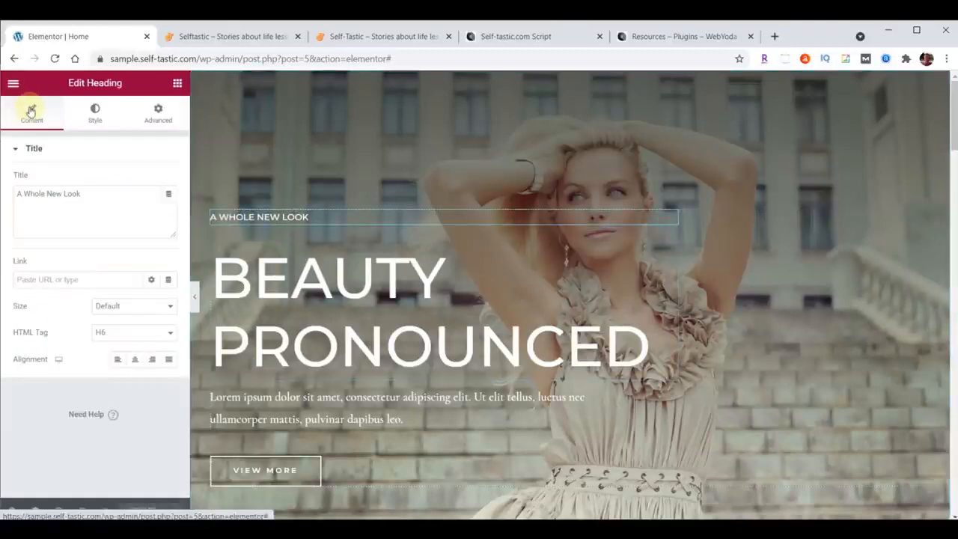
drag(18, 195, 113, 194)
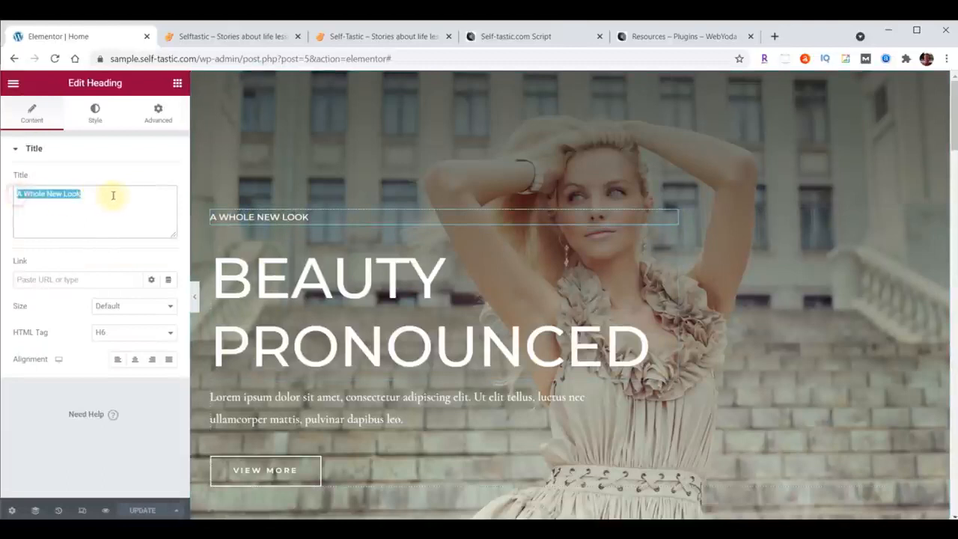
text(WELCOME TO)
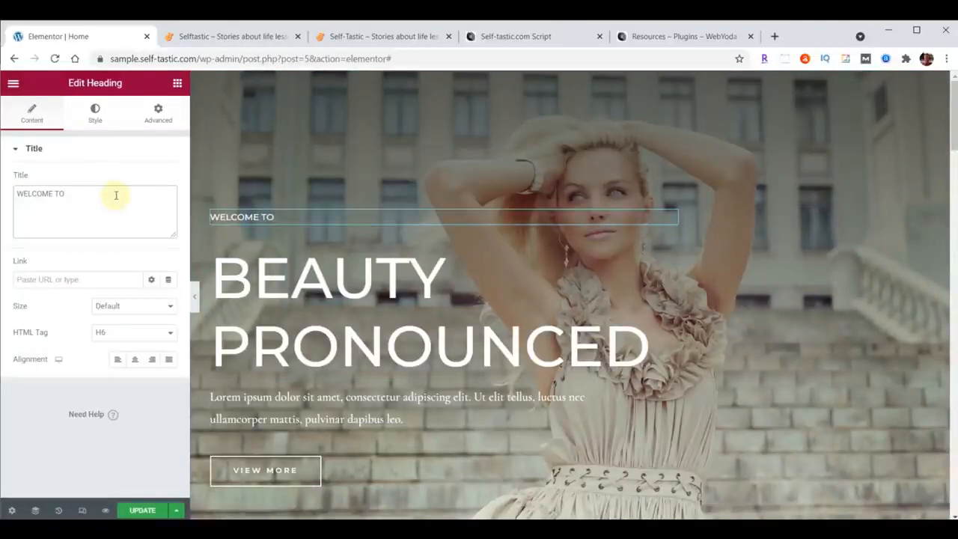
Set the WELCOME TO heading's typography to the Open Sans Condensed font family at size 23 px.
click(94, 113)
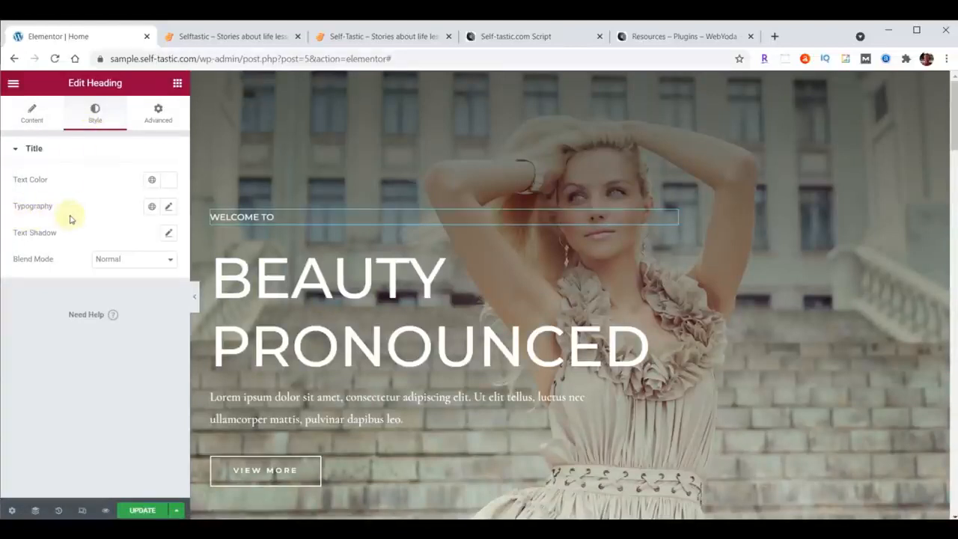
click(170, 208)
click(139, 264)
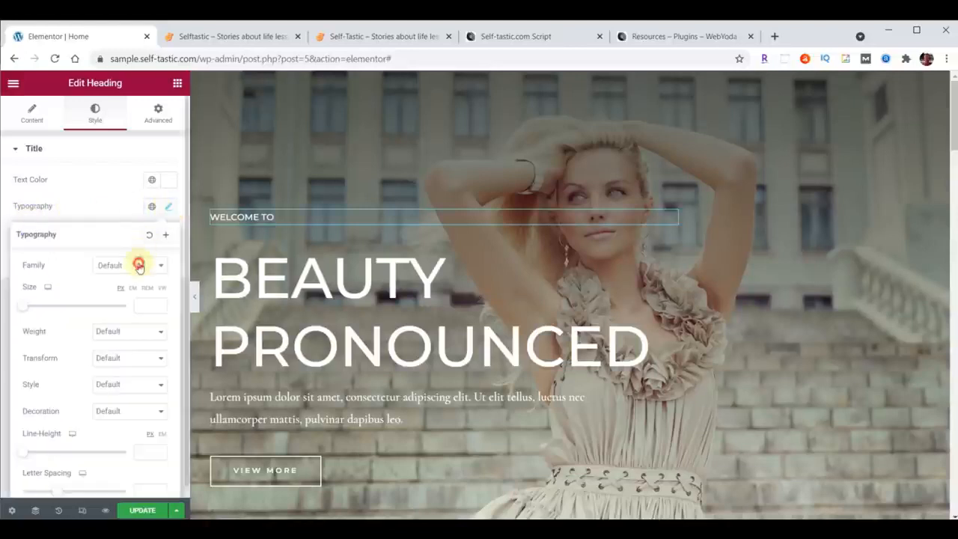
text(Open)
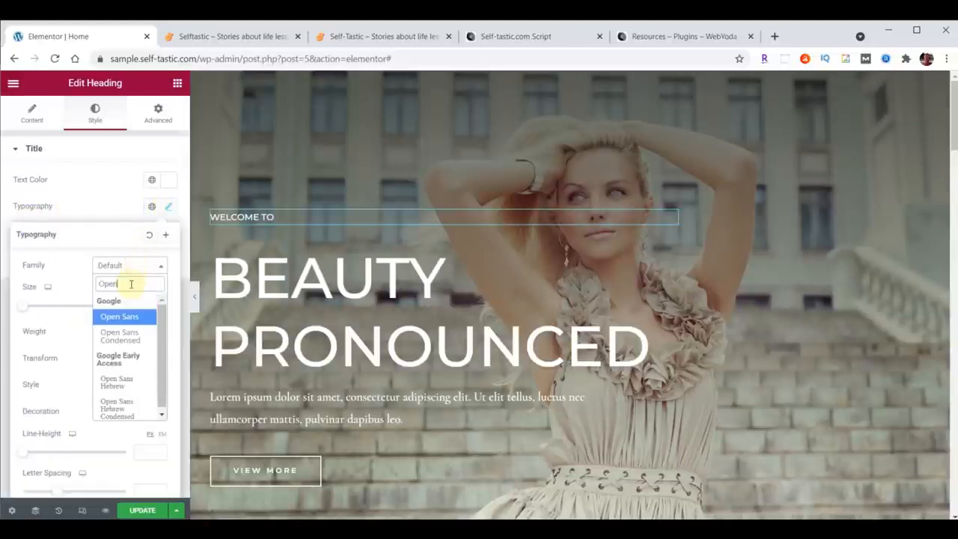
click(112, 334)
click(147, 305)
text(23)
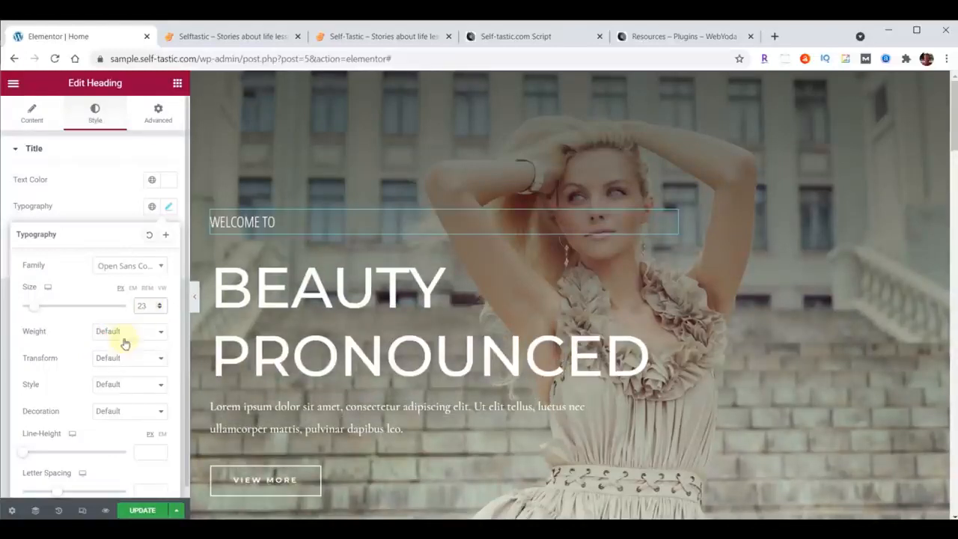
Try font weights 900 and 600 on the WELCOME TO heading and settle on weight 100.
click(111, 348)
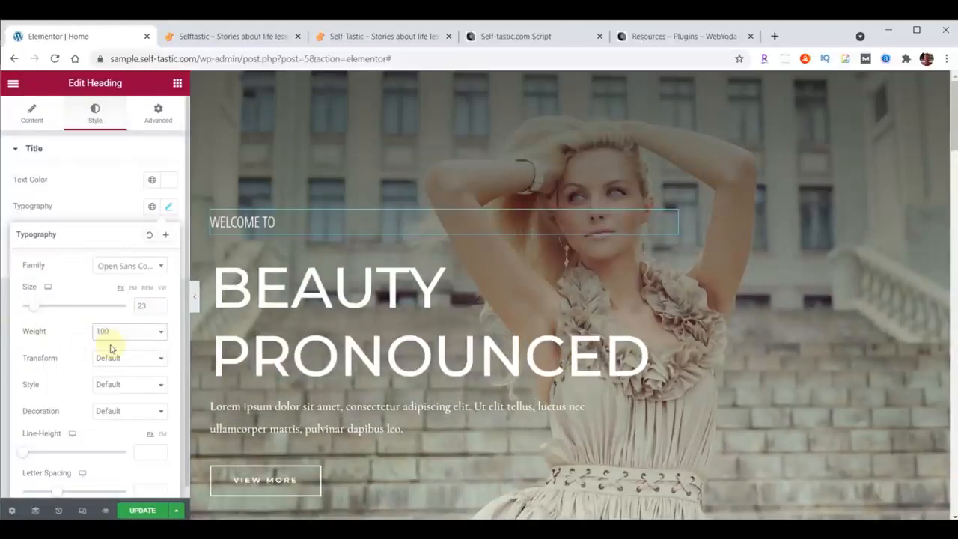
click(115, 334)
click(113, 422)
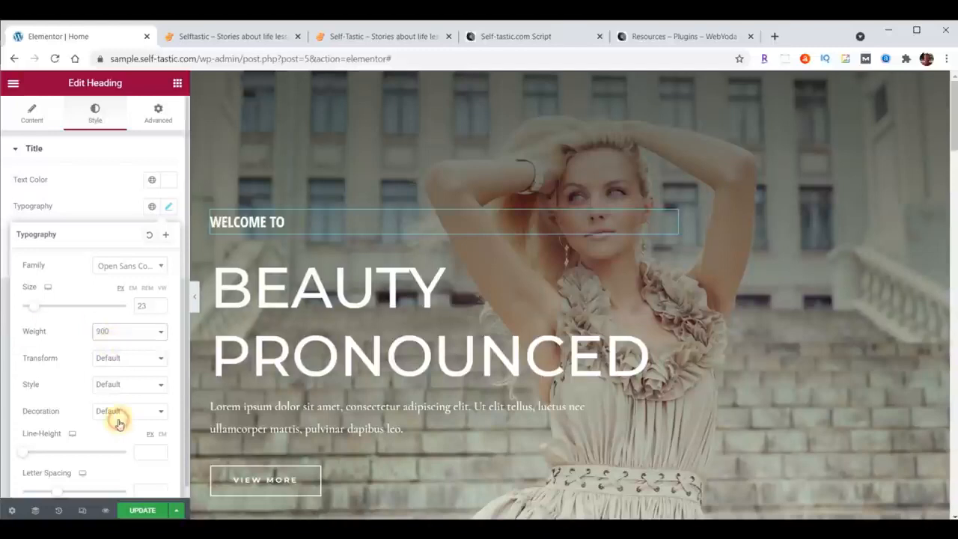
click(114, 334)
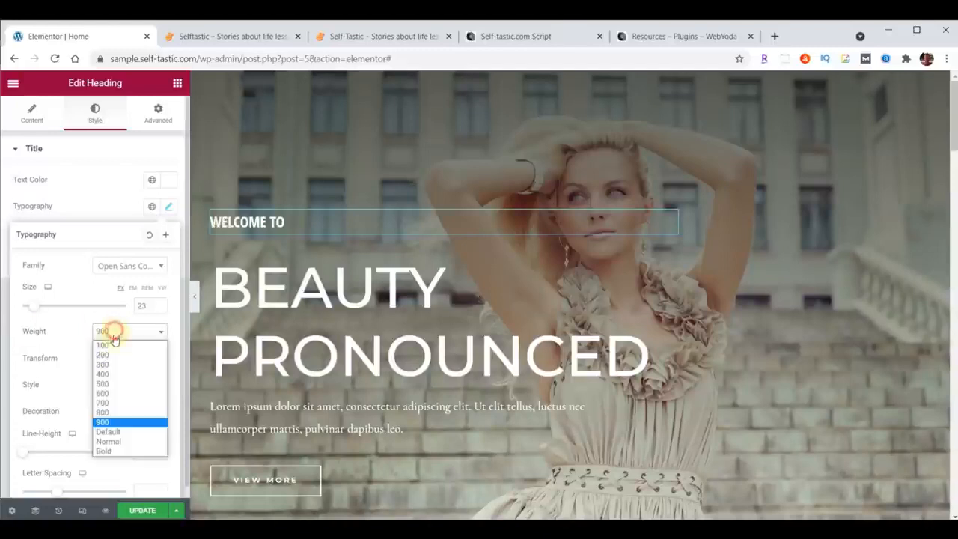
click(113, 393)
click(116, 332)
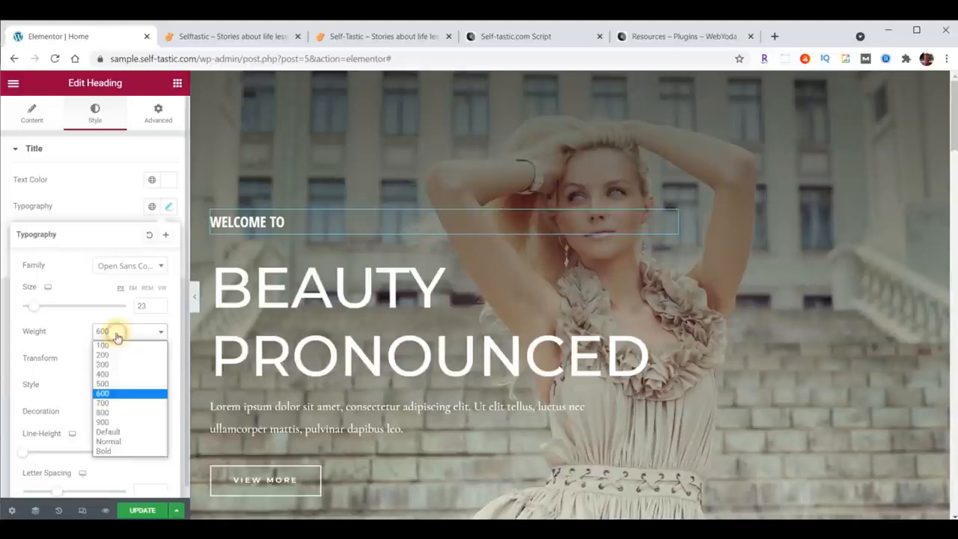
click(116, 346)
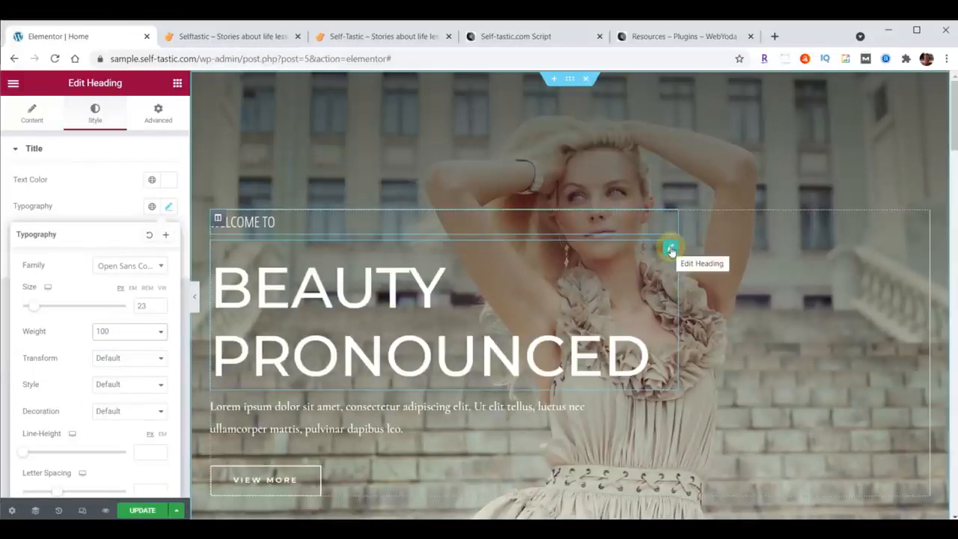
Replace the hero's BEAUTY PRONOUNCED heading text with SELF<BR>TASTIC so it breaks onto two lines.
click(32, 120)
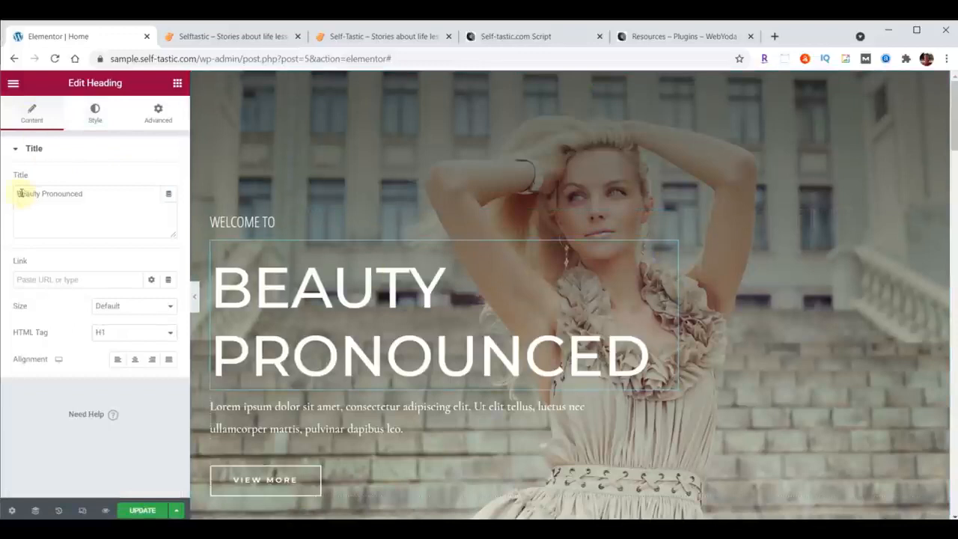
drag(22, 192, 117, 188)
text(SELF-TASTIC)
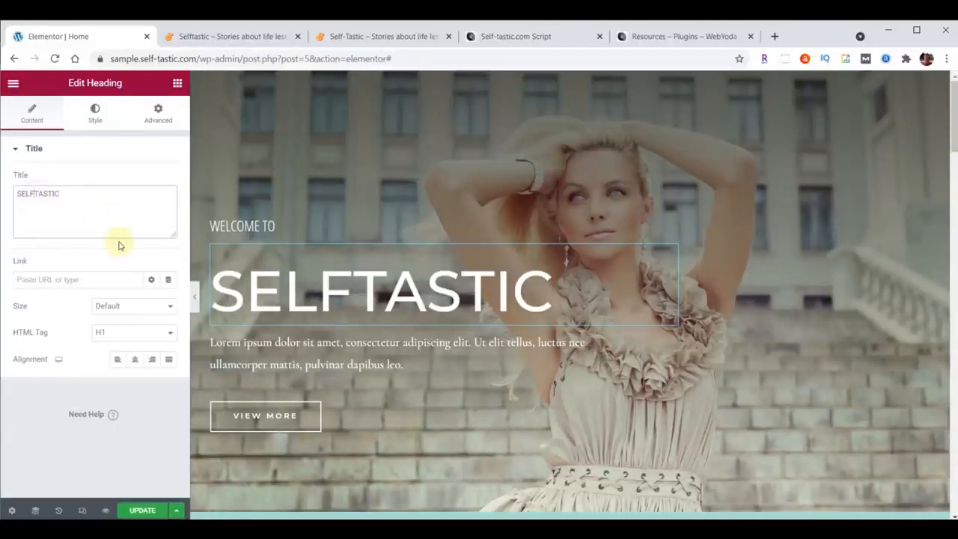
text(<)
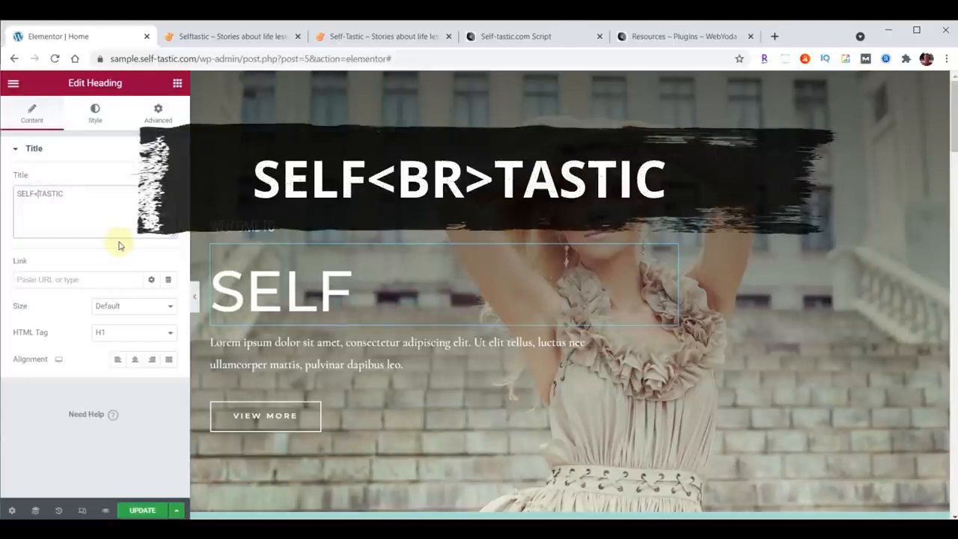
text(BR>)
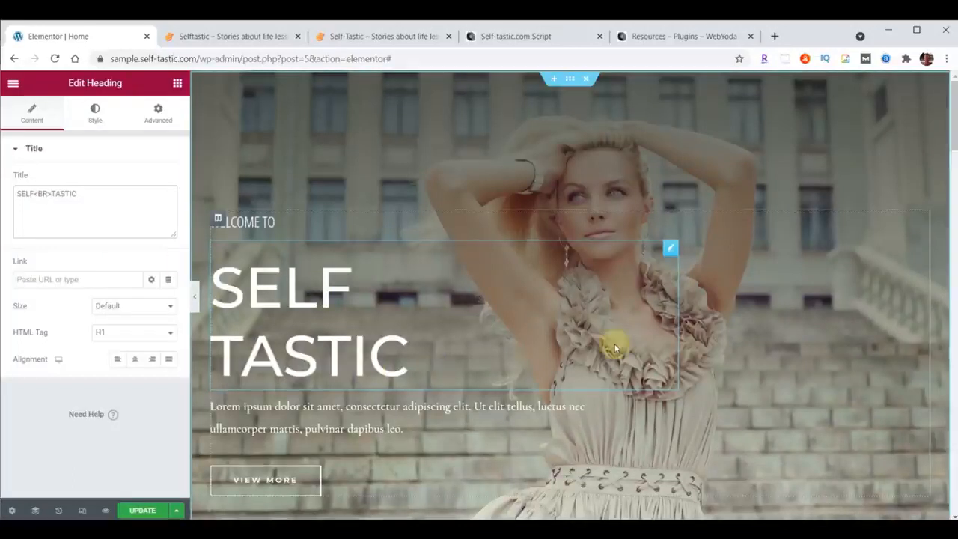
Set the SELF TASTIC heading's typography to the Londrina Shadow font family at size 122 px.
click(94, 112)
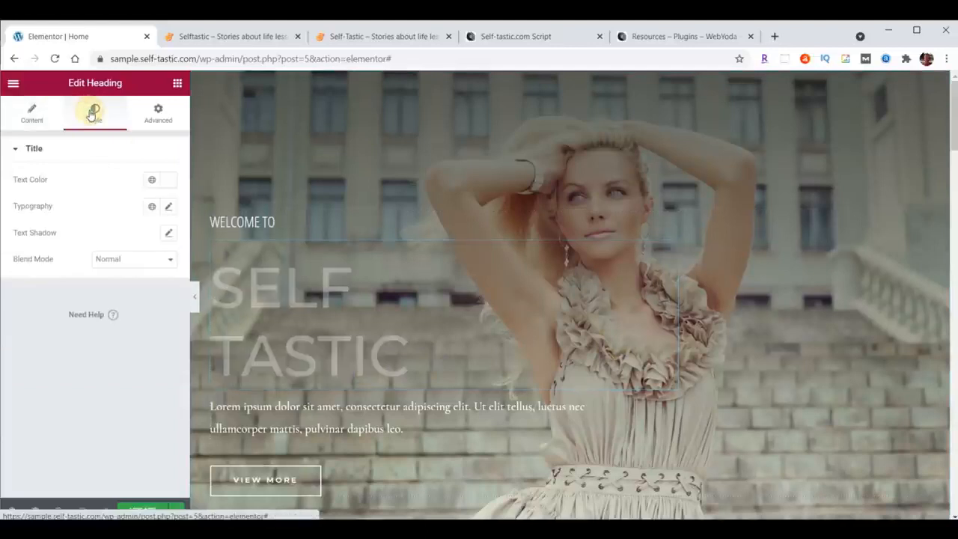
click(168, 207)
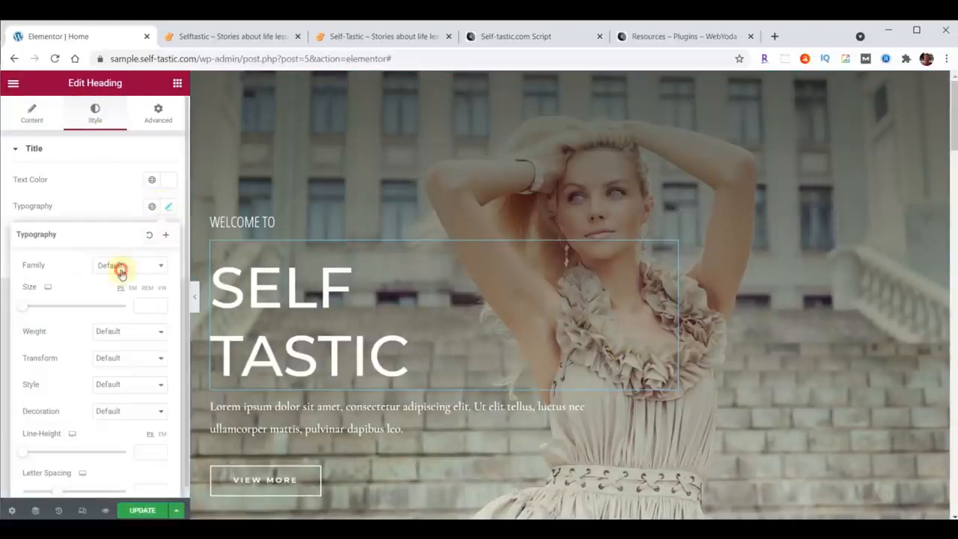
click(121, 271)
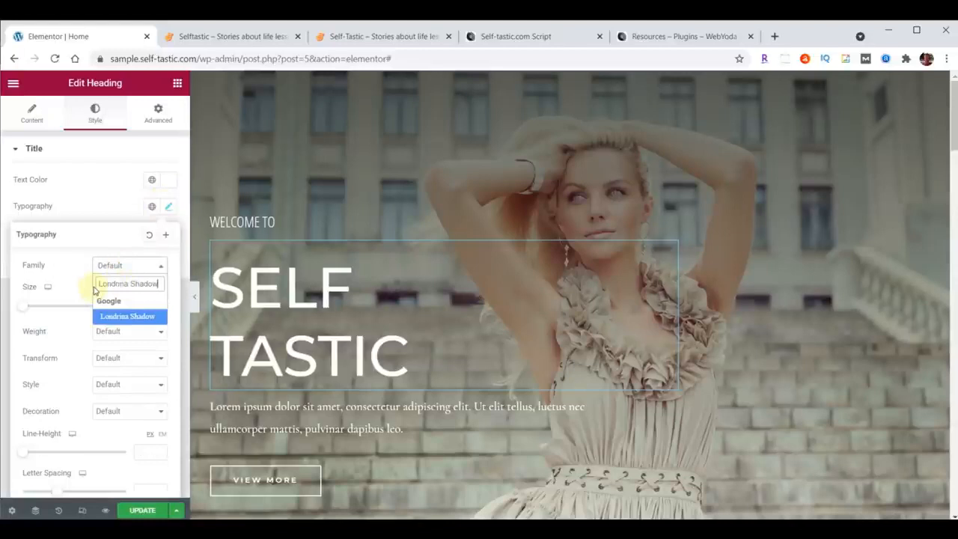
click(126, 315)
click(142, 302)
text(122)
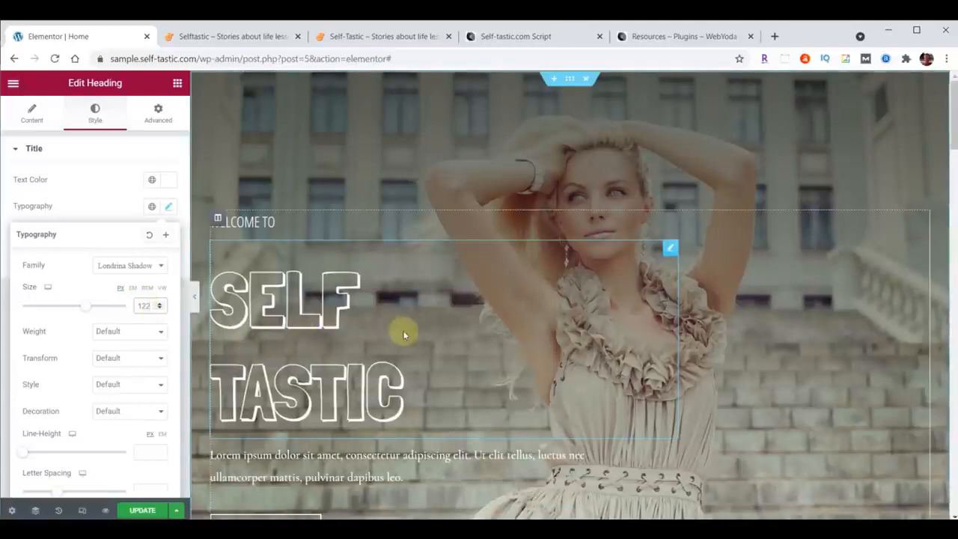
key(alt+Tab)
key(alt+Tab)
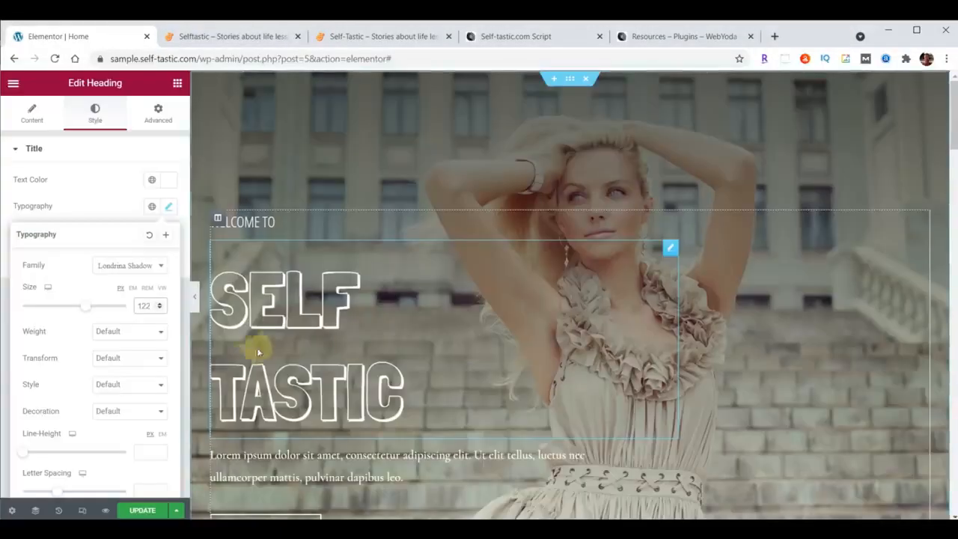
Set the SELF TASTIC heading's line height to 100 px.
scroll(69, 370, down, 1)
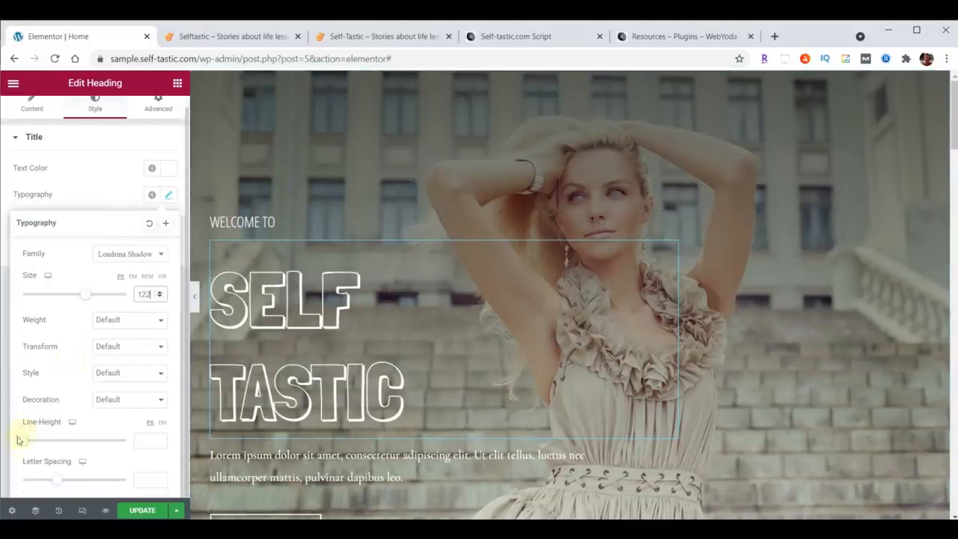
click(146, 441)
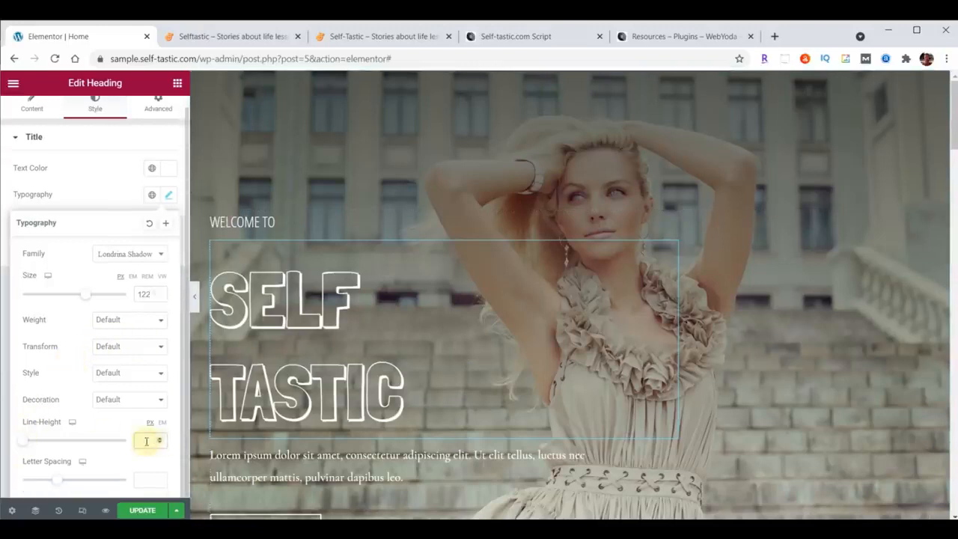
text(100)
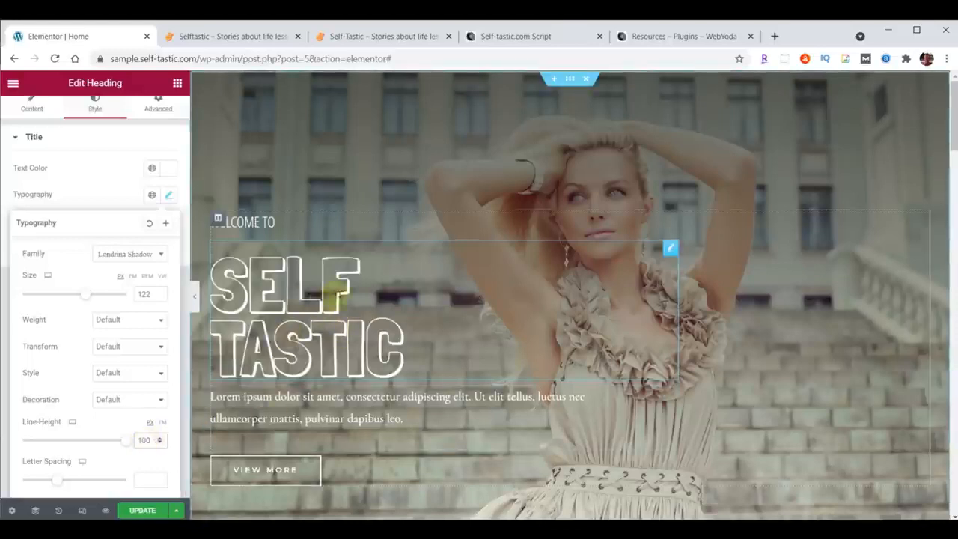
Set the SELF TASTIC heading's top margin to 0 px.
scroll(112, 196, up, 1)
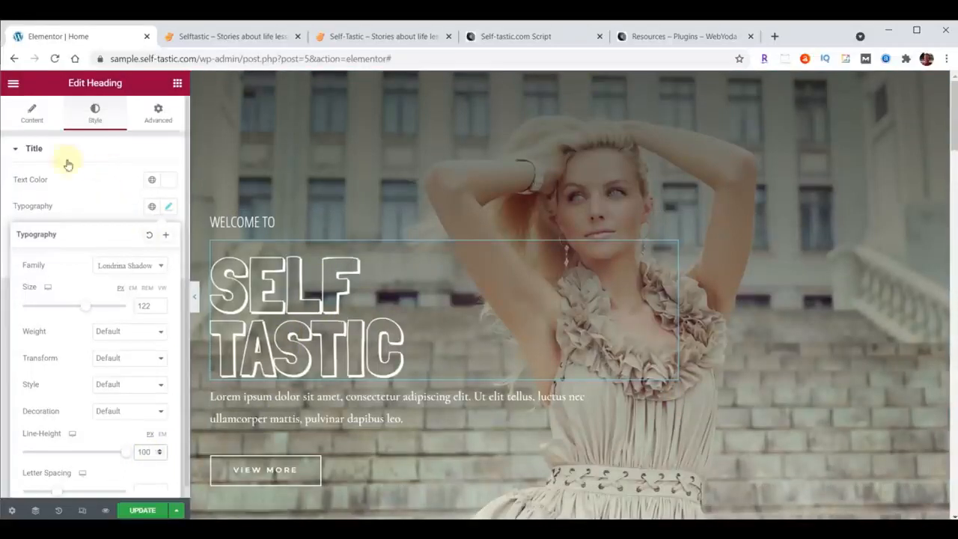
click(156, 117)
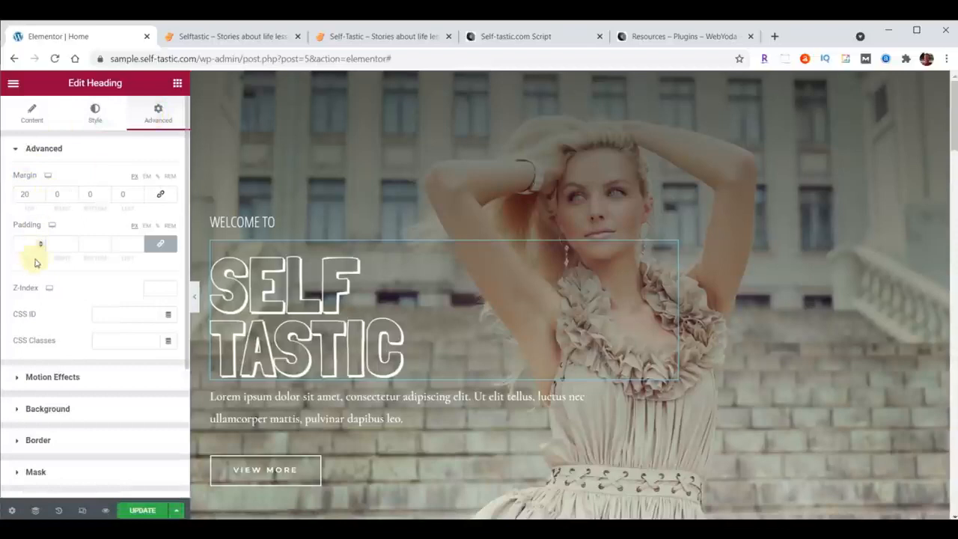
double_click(21, 194)
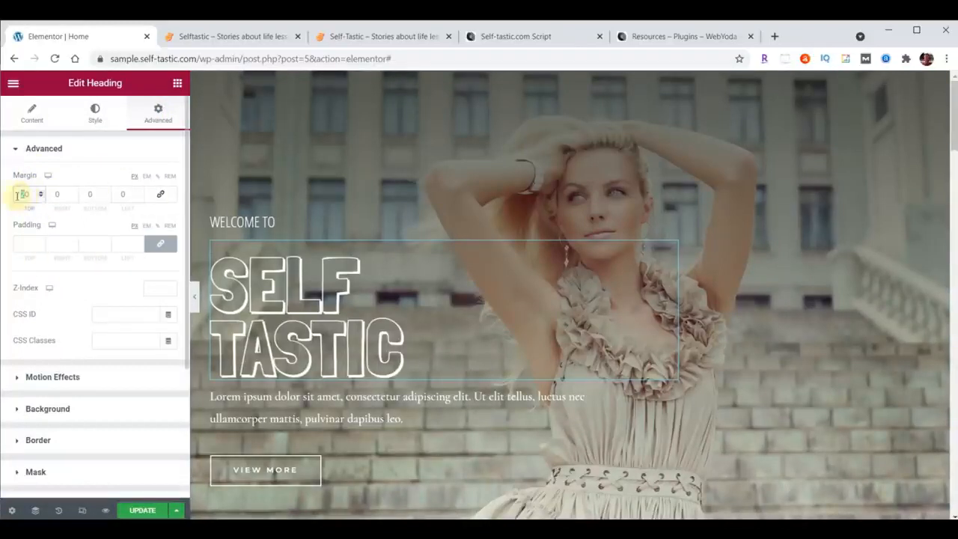
text(0)
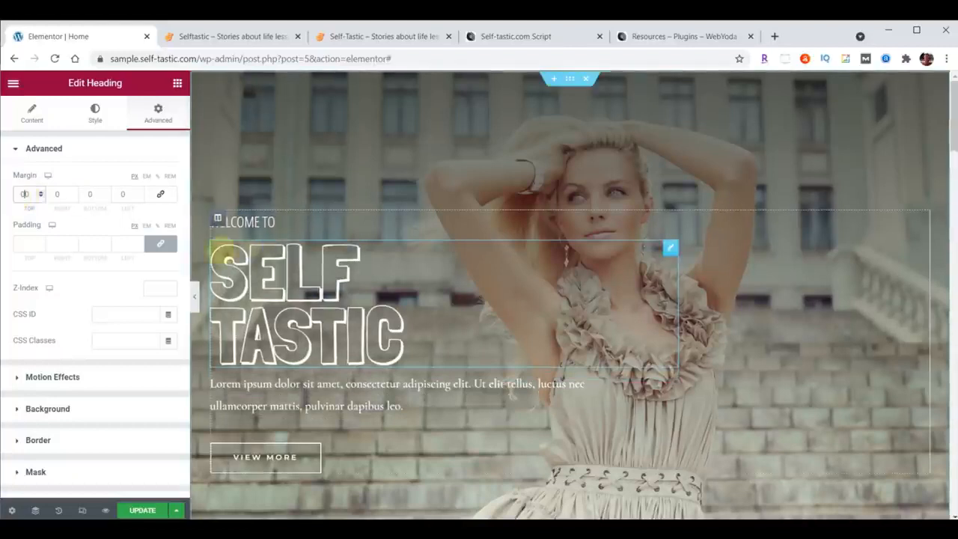
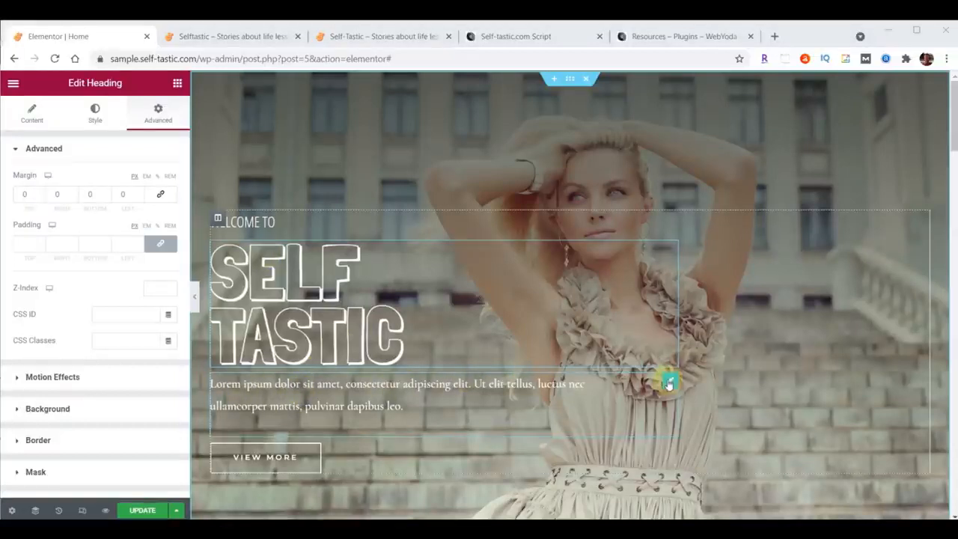
Replace the lorem ipsum paragraph below the SELF TASTIC heading with Be The Best You.
click(669, 384)
drag(26, 259, 126, 359)
text(Be The Best You)
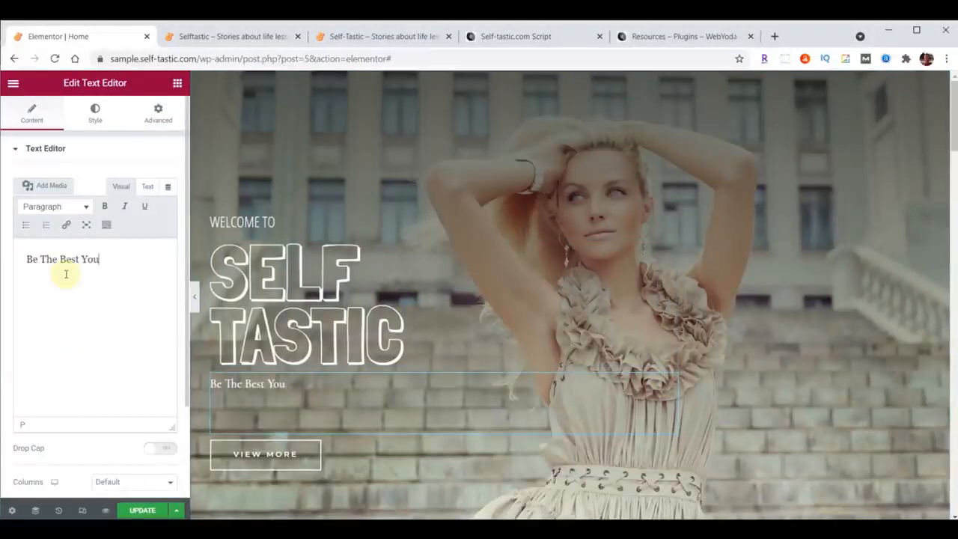
Set the Be The Best You text's typography to Open Sans Condensed, size 30 px, weight 100.
click(95, 114)
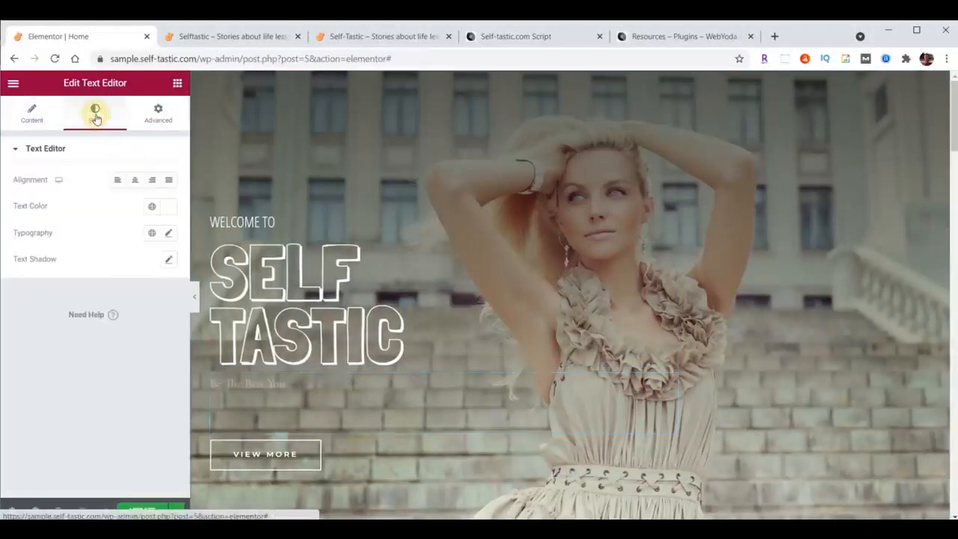
click(169, 234)
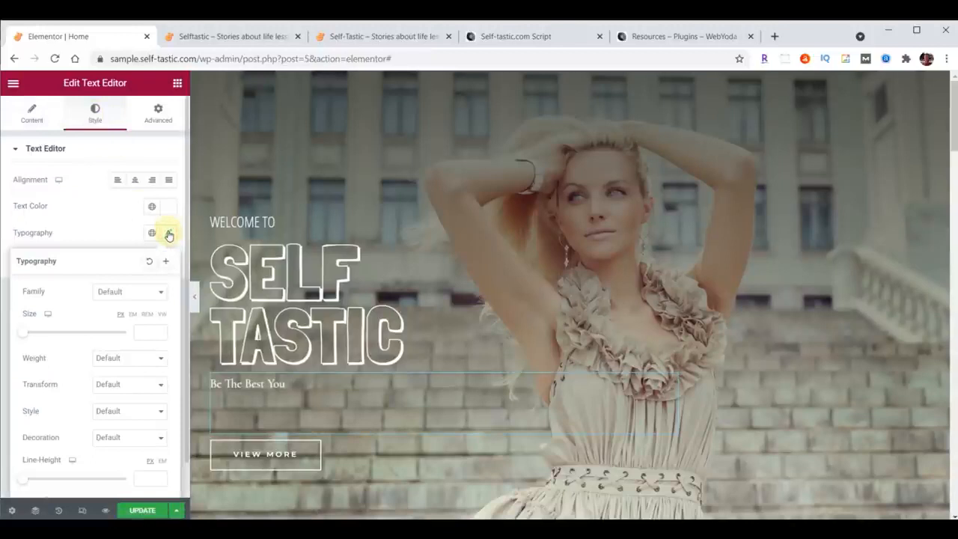
click(136, 298)
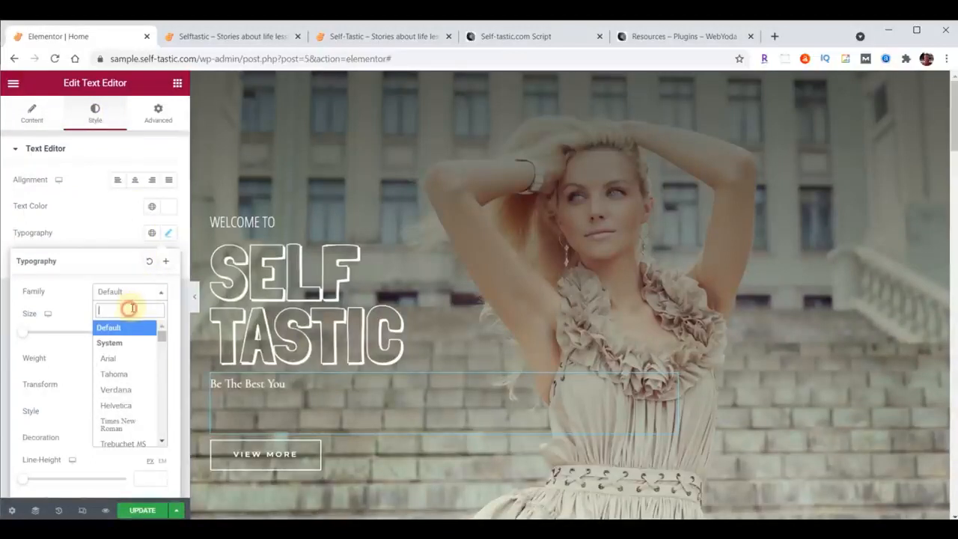
text(open)
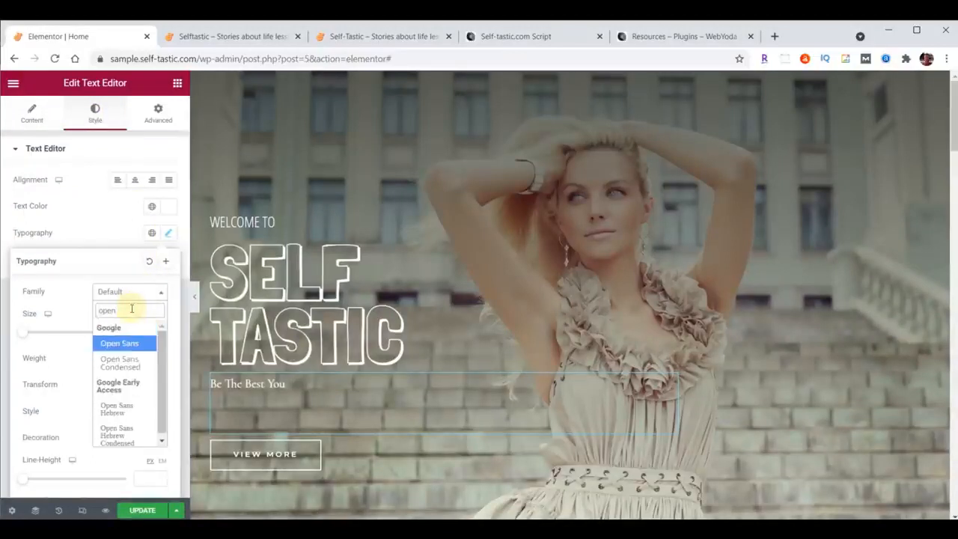
click(122, 364)
click(142, 330)
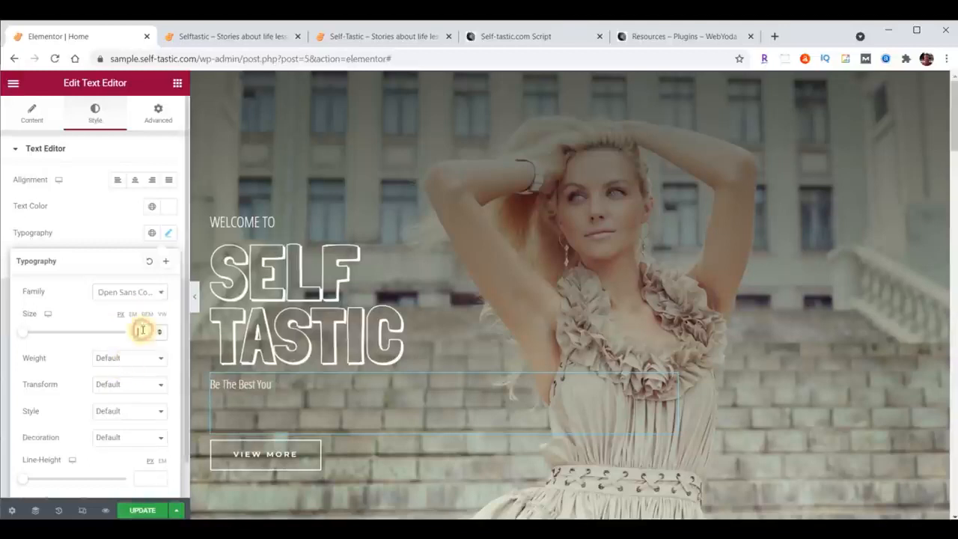
text(30)
click(112, 358)
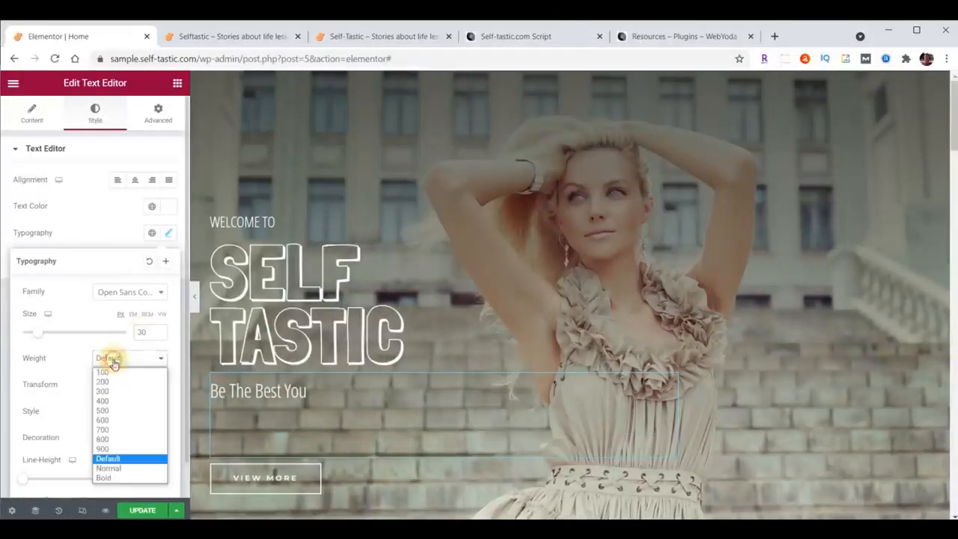
click(105, 373)
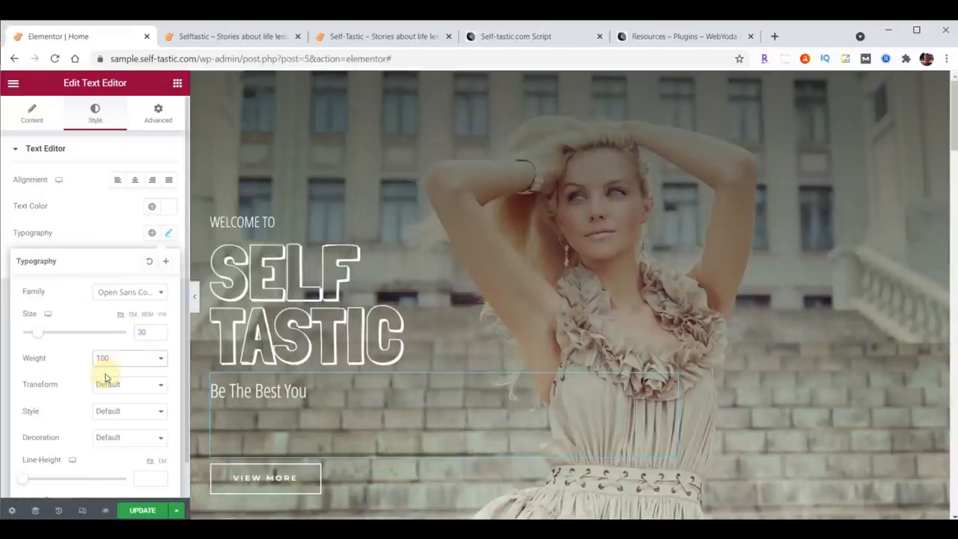
Set the Be The Best You text's line height to 19 px.
scroll(84, 431, down, 1)
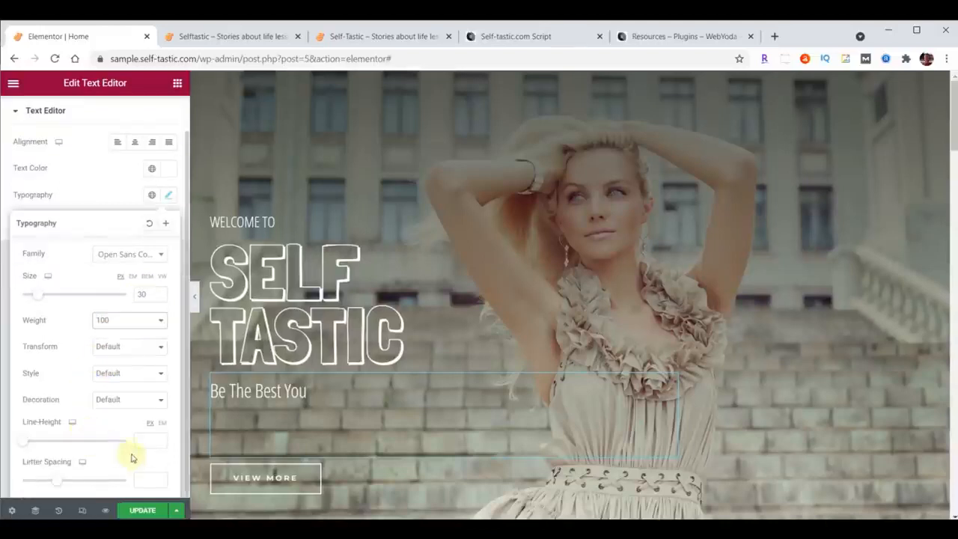
click(140, 441)
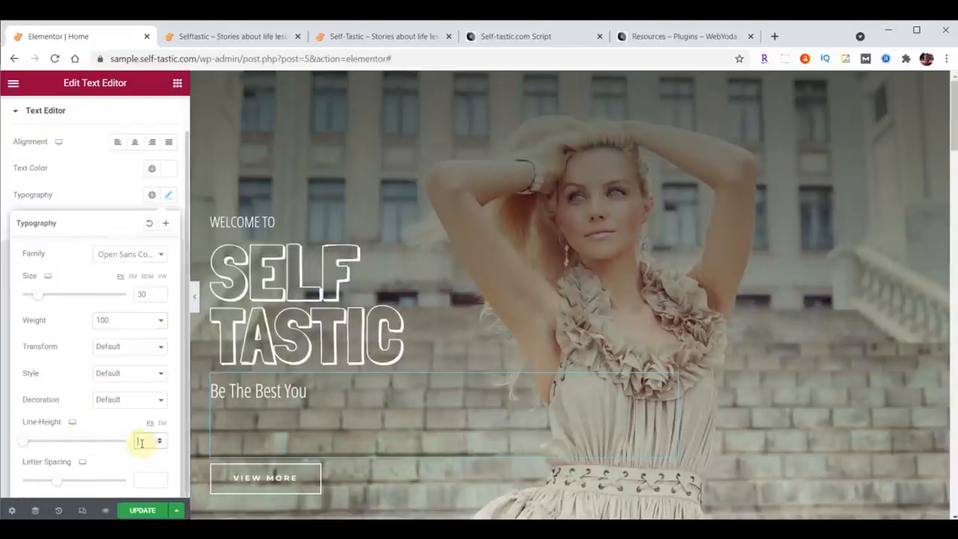
text(18)
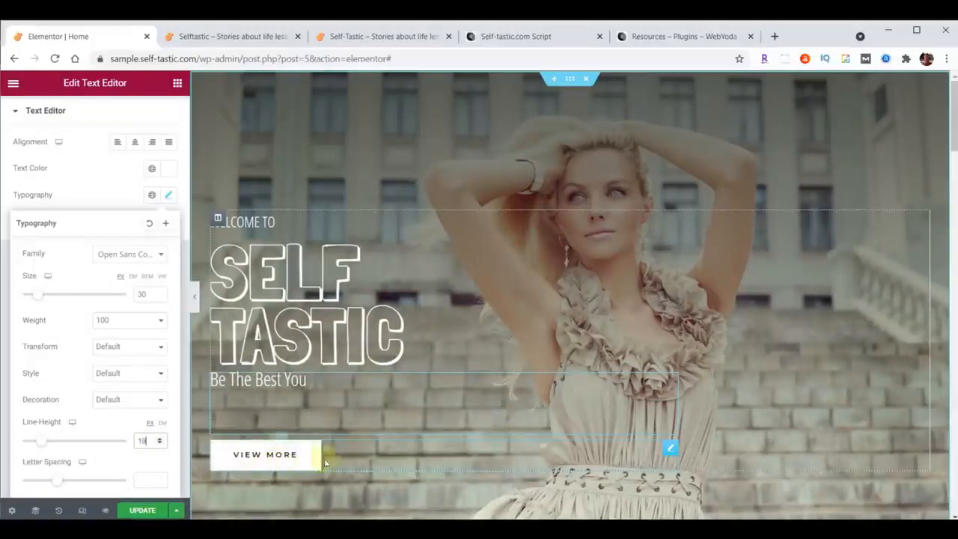
Change the hero's View More button text to Learn More and set its link to /about/.
click(670, 450)
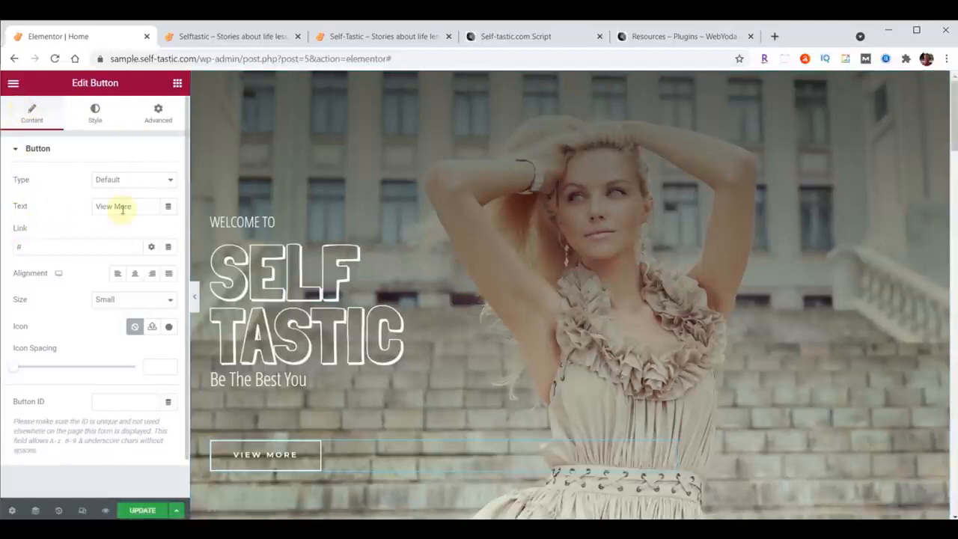
drag(133, 206, 83, 209)
text(Learn More)
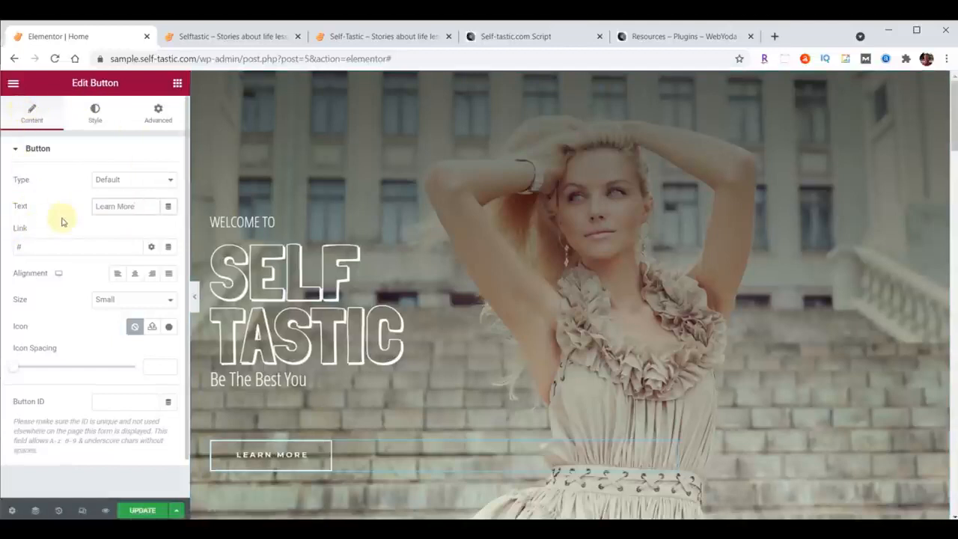
drag(37, 248, 3, 242)
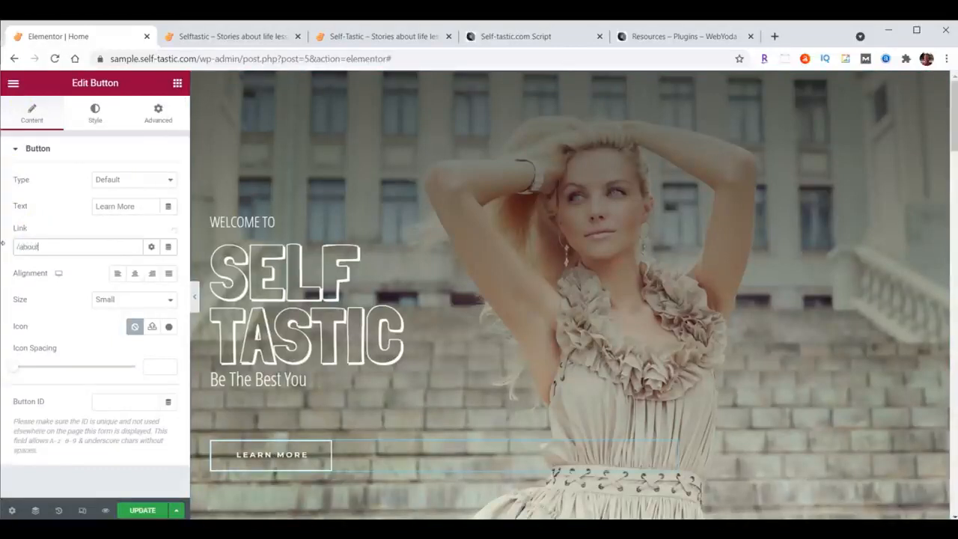
Update the Home page and reload the live site to check the revised hero section.
click(130, 511)
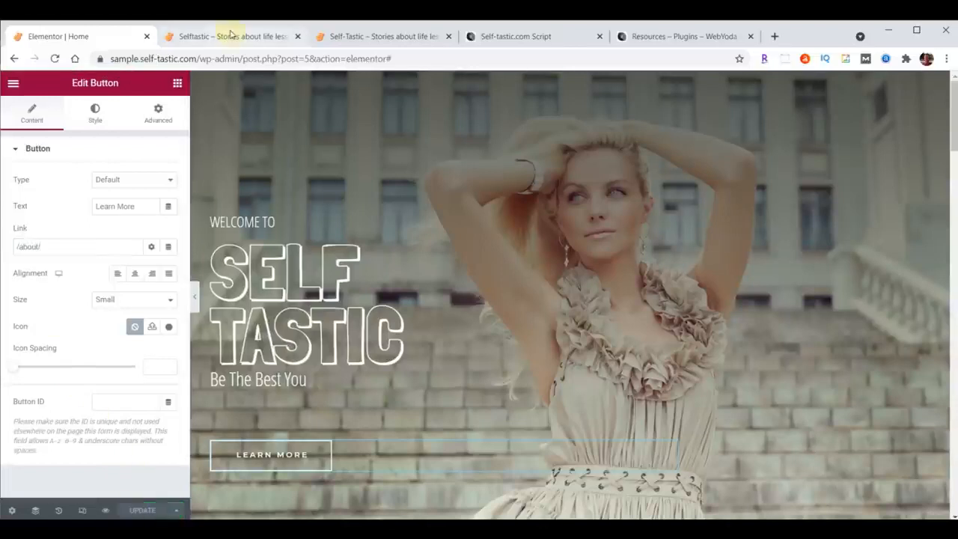
click(228, 37)
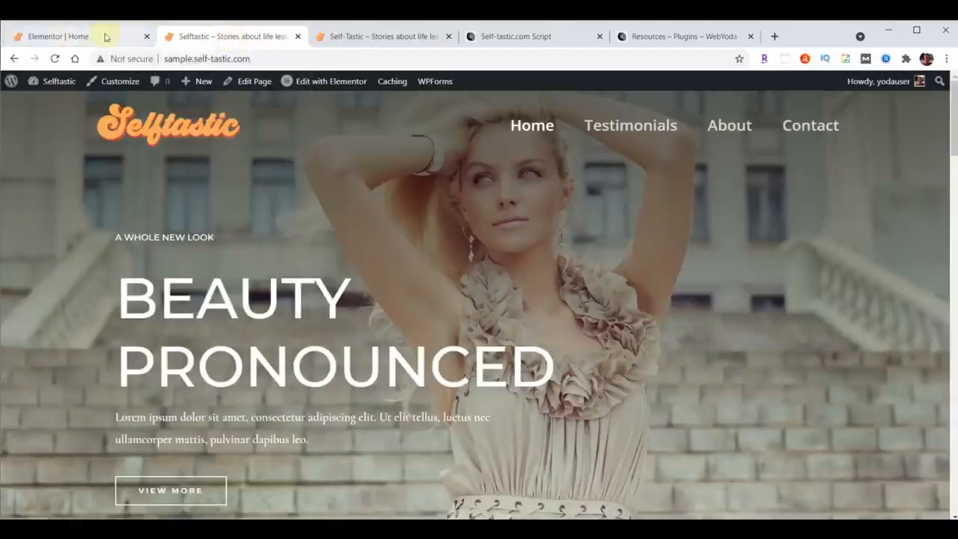
click(54, 58)
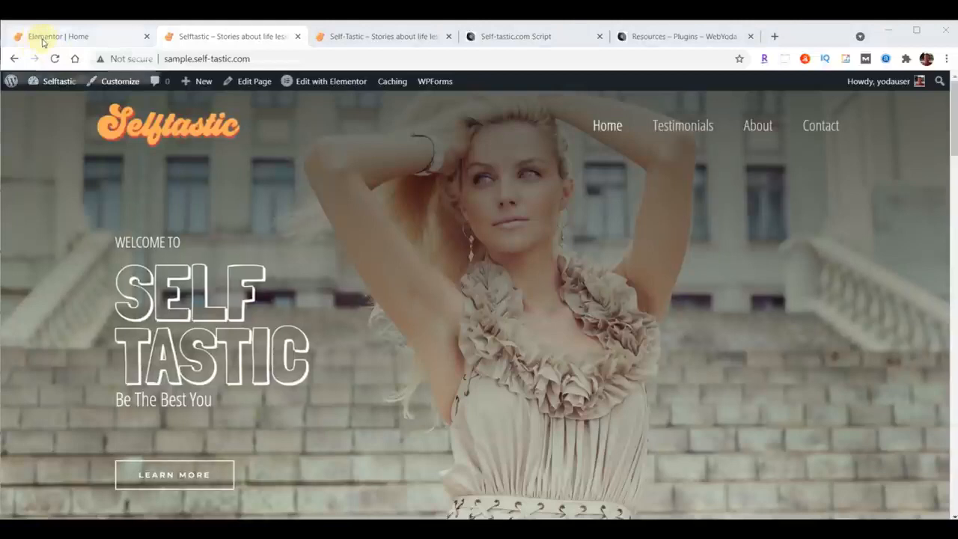
click(44, 41)
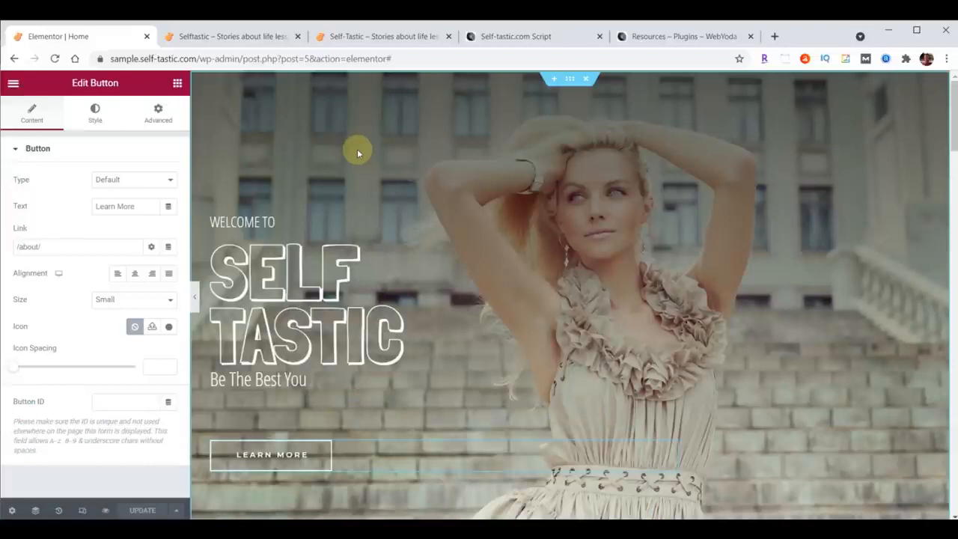
Exit the Elementor editor to the WordPress dashboard and open the Media Library.
click(14, 84)
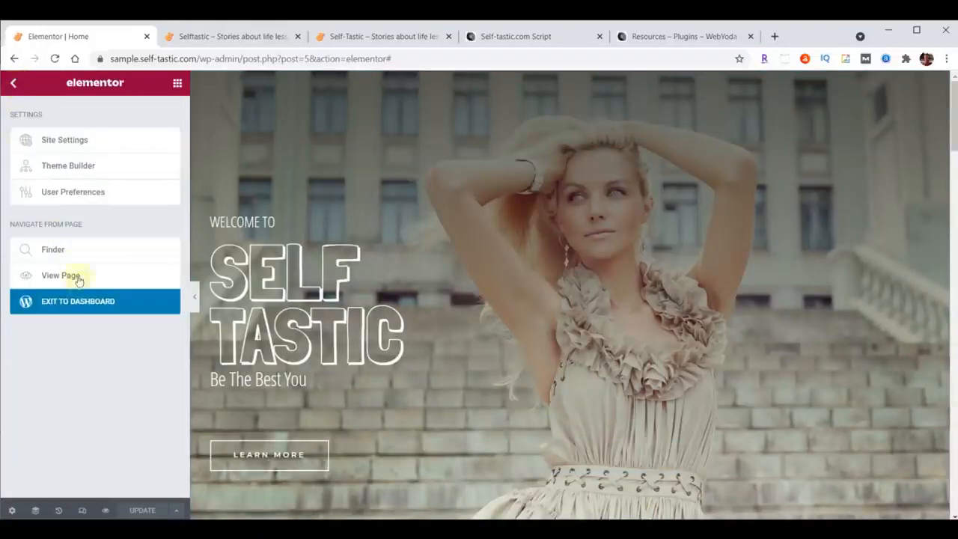
click(77, 308)
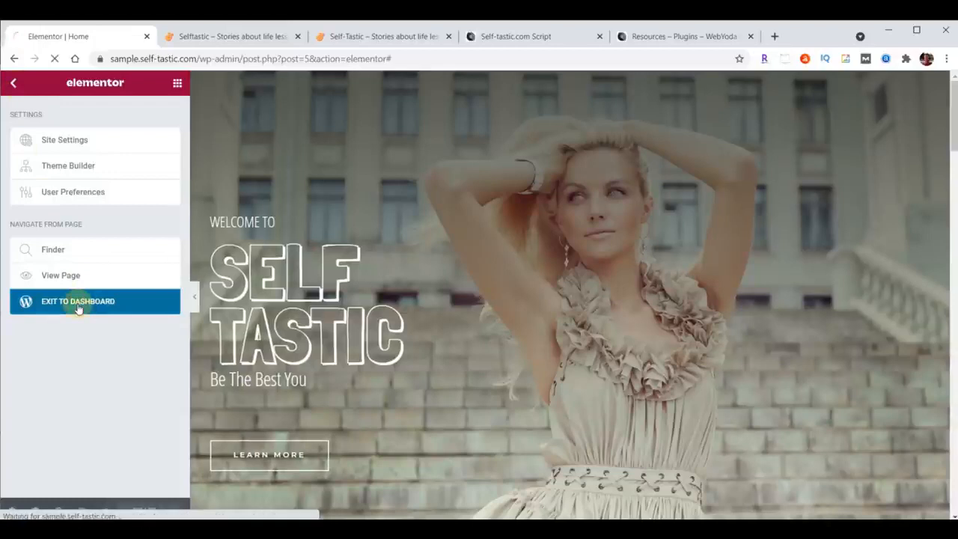
mouse_move(36, 161)
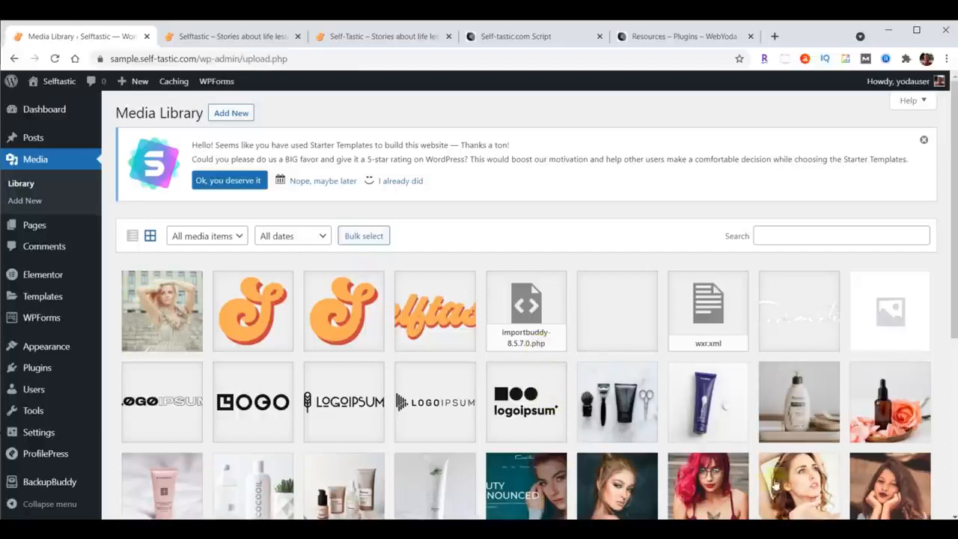
Upload intro-selftastic.mp4 from the content folder in File Explorer to the Media Library.
key(alt+Tab)
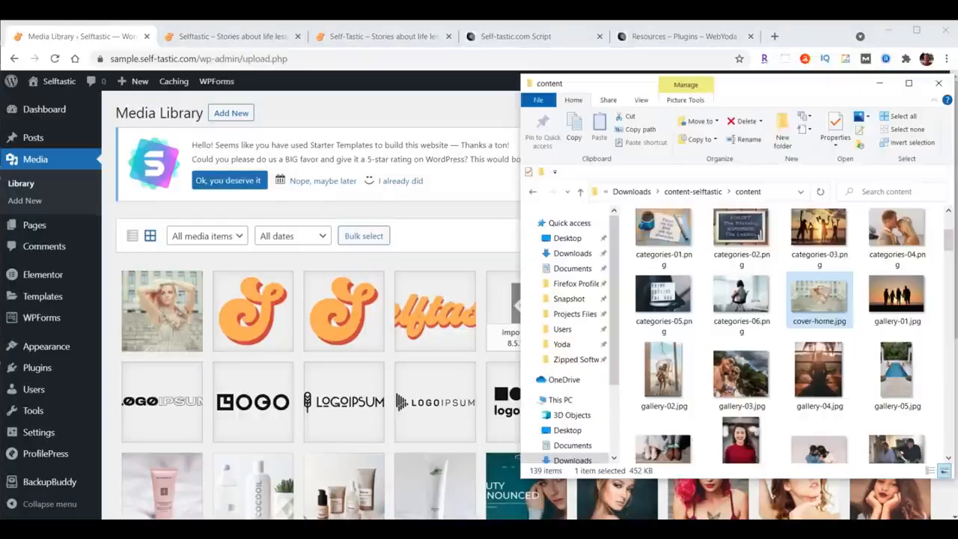
scroll(844, 250, down, 5)
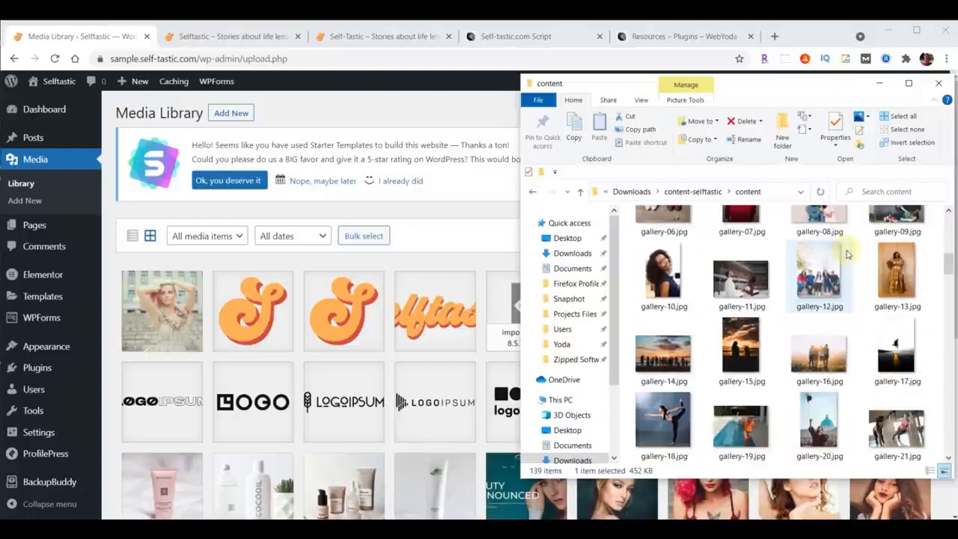
scroll(847, 255, down, 5)
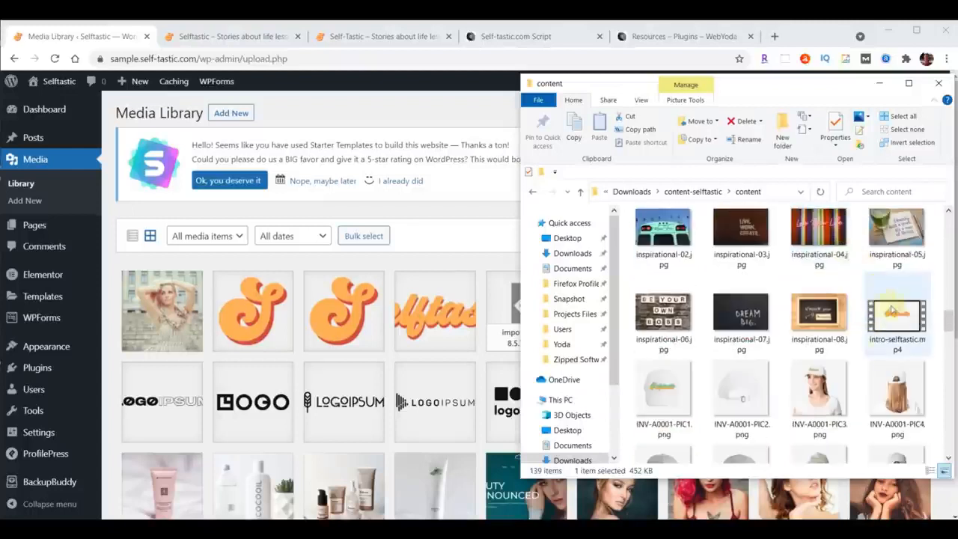
drag(895, 324, 339, 334)
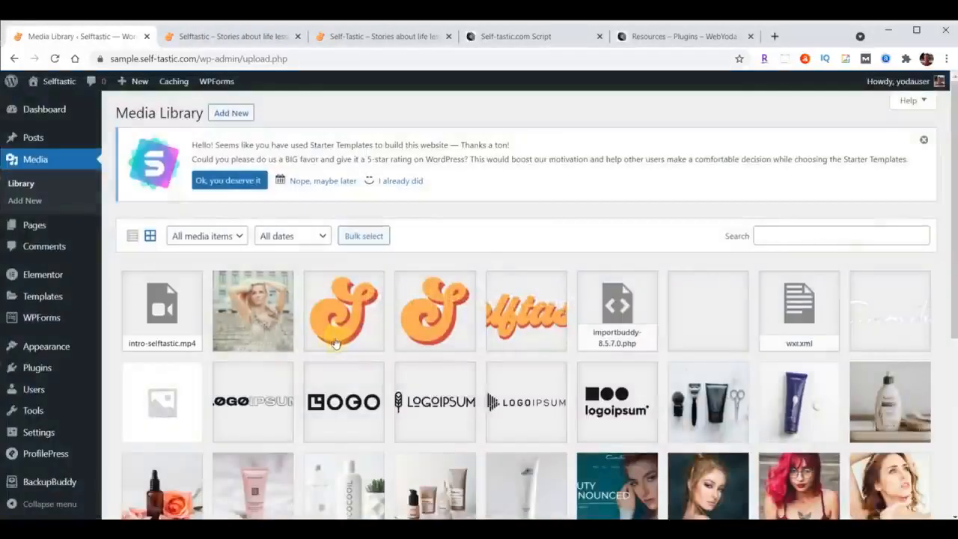
Copy the file URL of the uploaded intro-selftastic.mp4 video and close its attachment details.
click(177, 318)
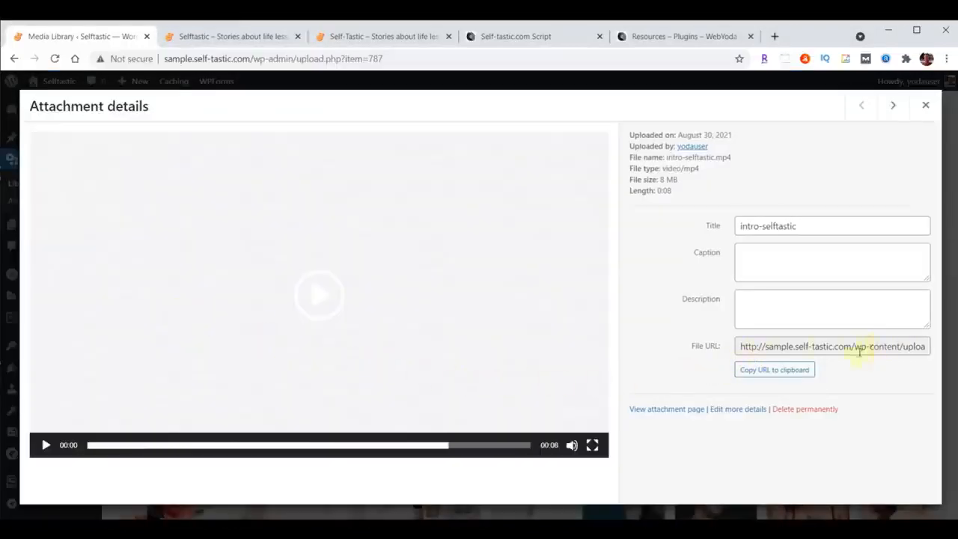
click(769, 373)
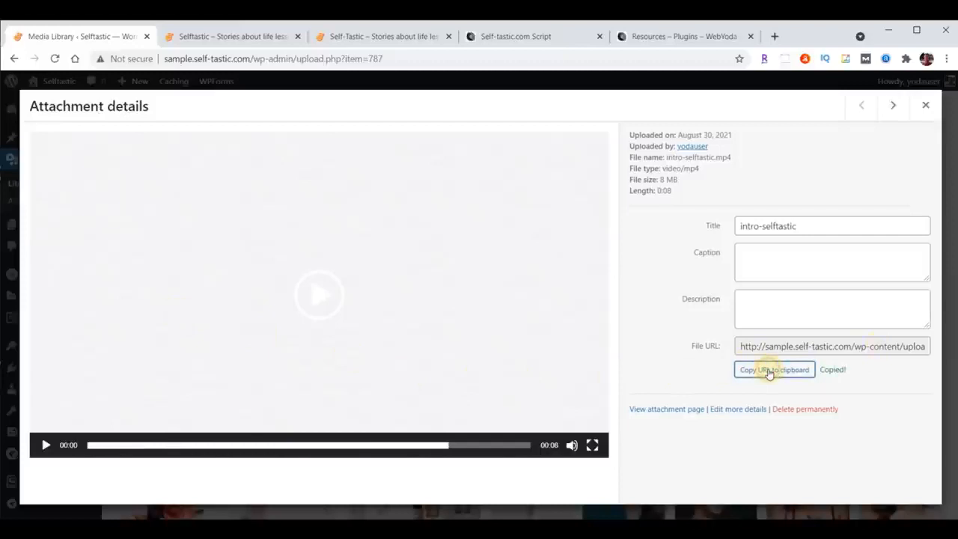
click(925, 105)
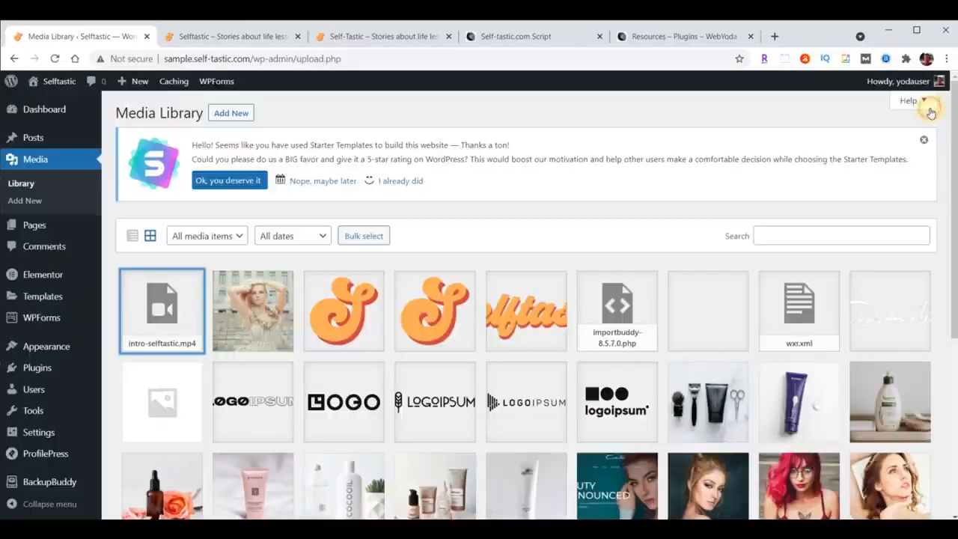
Reopen the Home page in Elementor from the page list and open the hero section's settings.
click(33, 227)
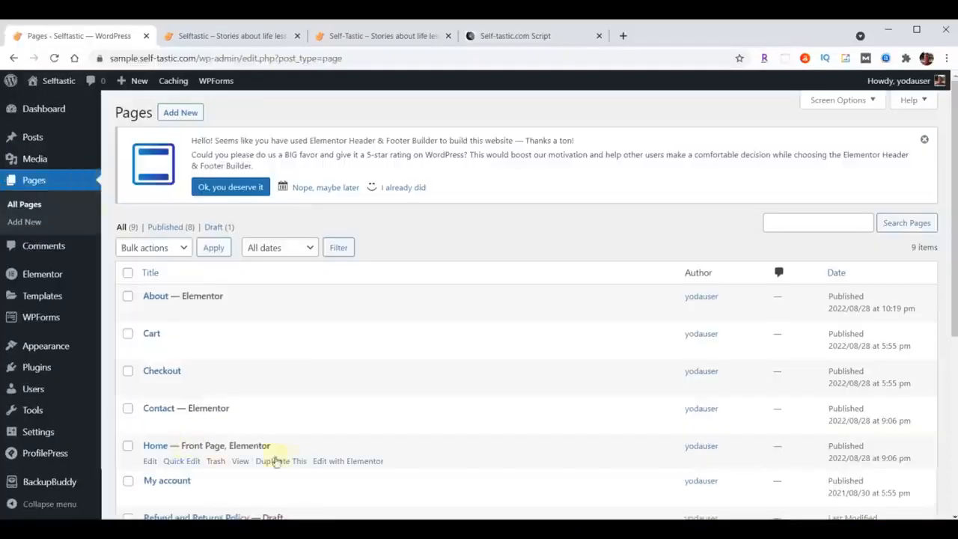
click(347, 462)
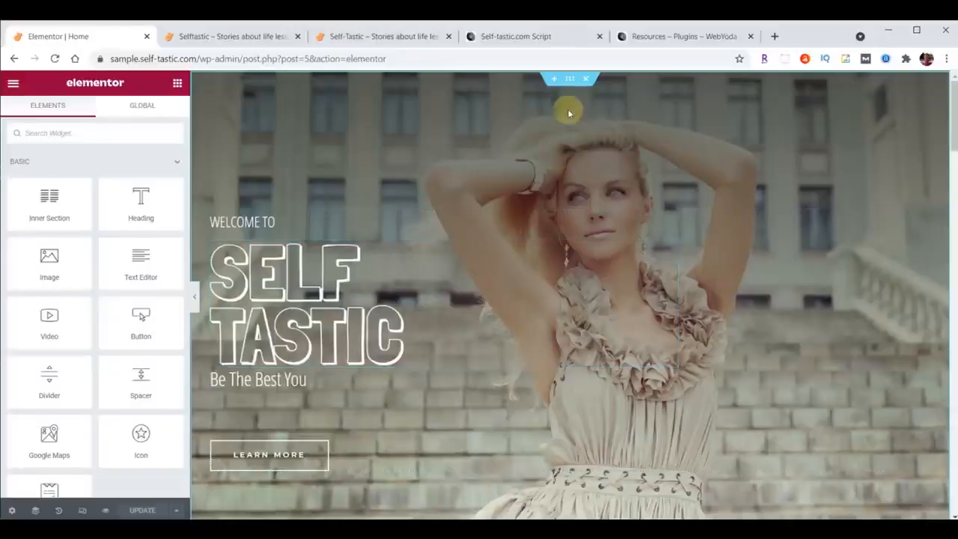
click(569, 79)
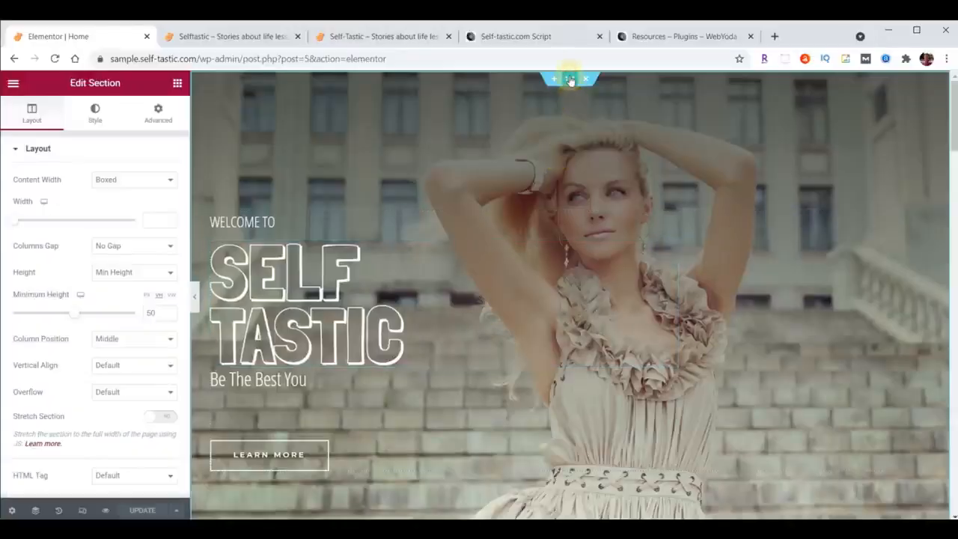
Set the hero section's background to video using the copied intro-selftastic.mp4 URL, with Play Once enabled.
click(95, 114)
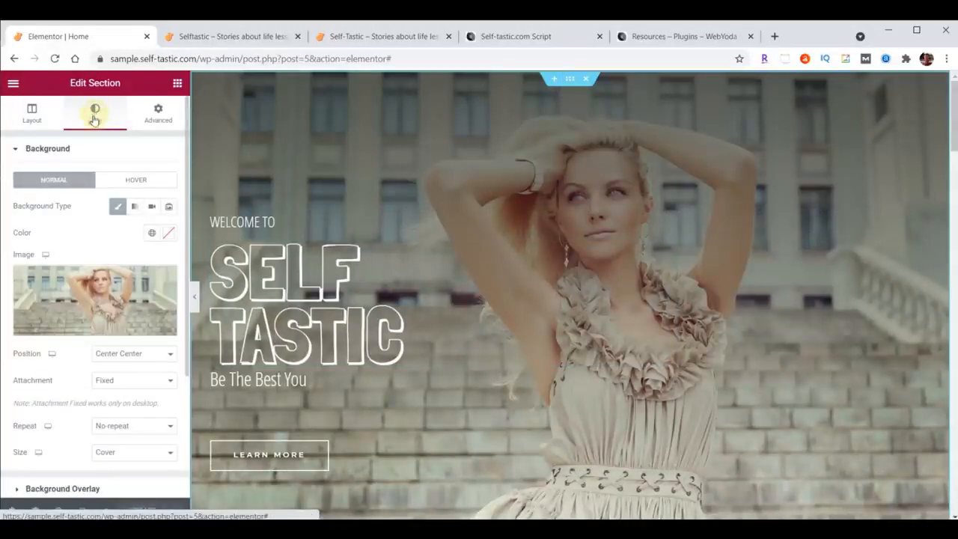
click(150, 209)
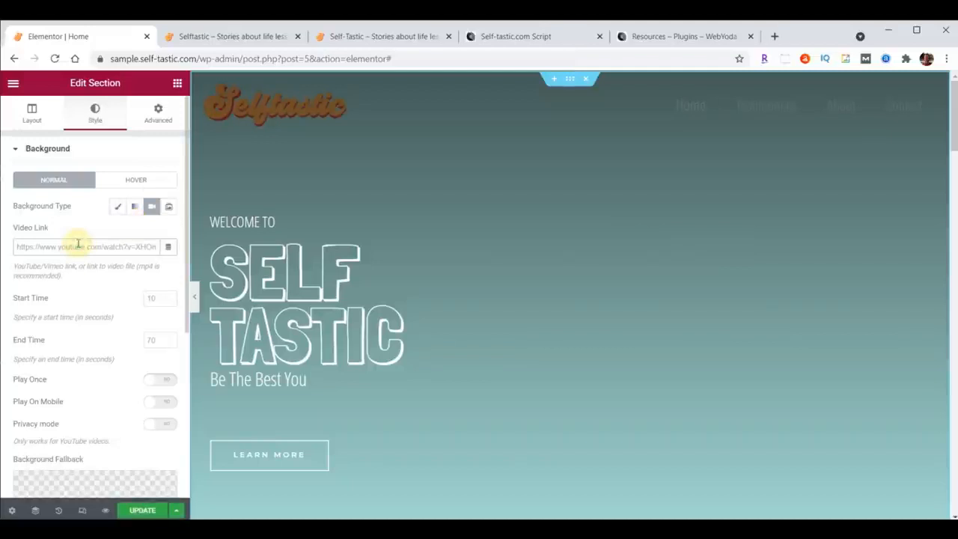
key(ctrl+v)
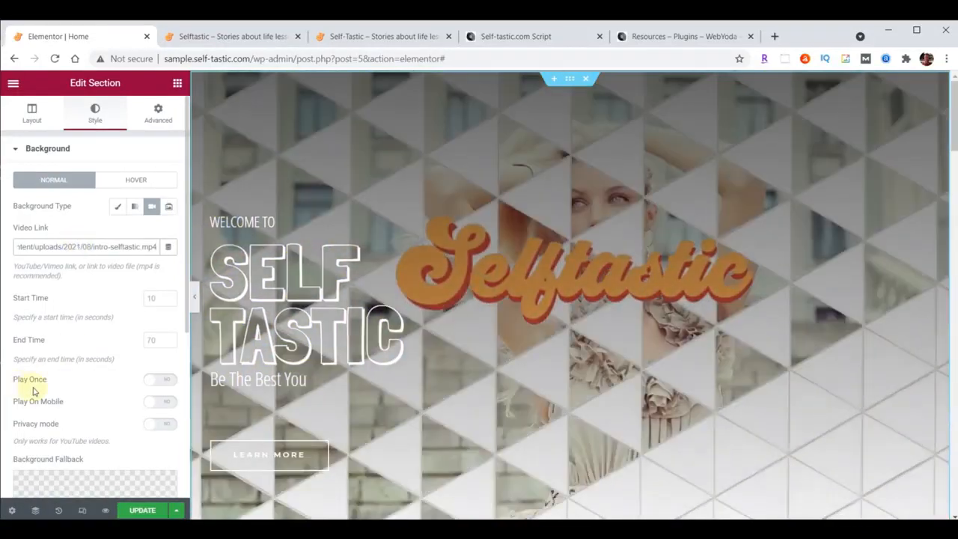
click(161, 380)
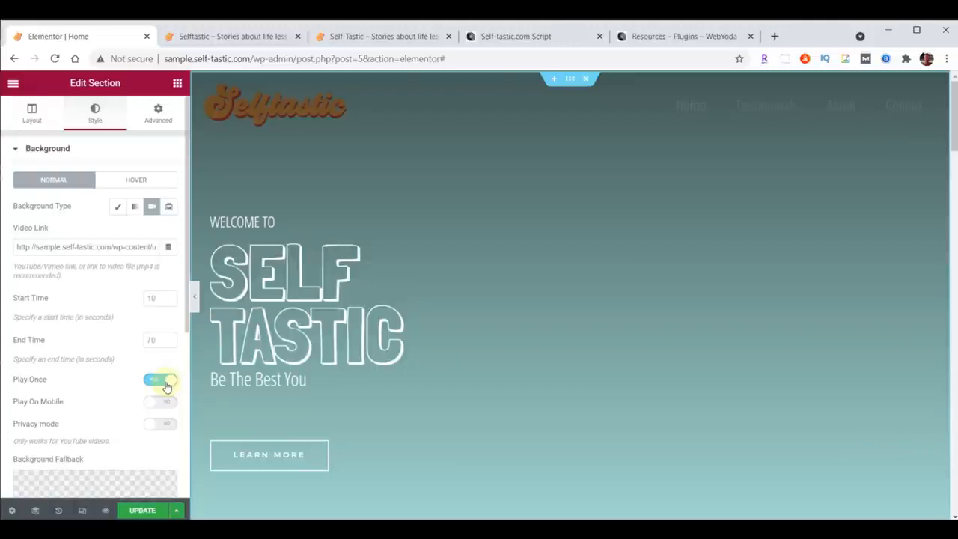
Set cover-home.jpg from the Media Library as the hero section's background fallback image and update the page.
scroll(100, 281, down, 5)
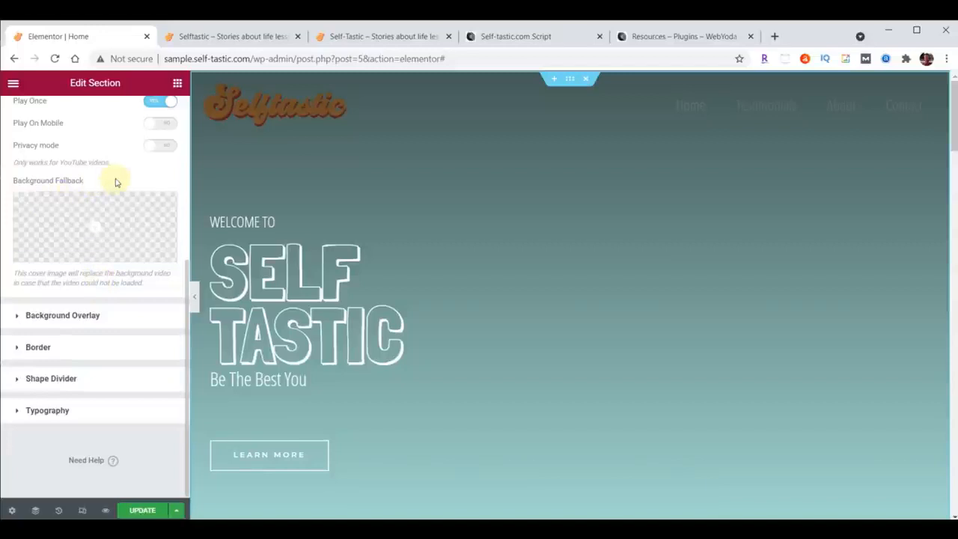
click(95, 229)
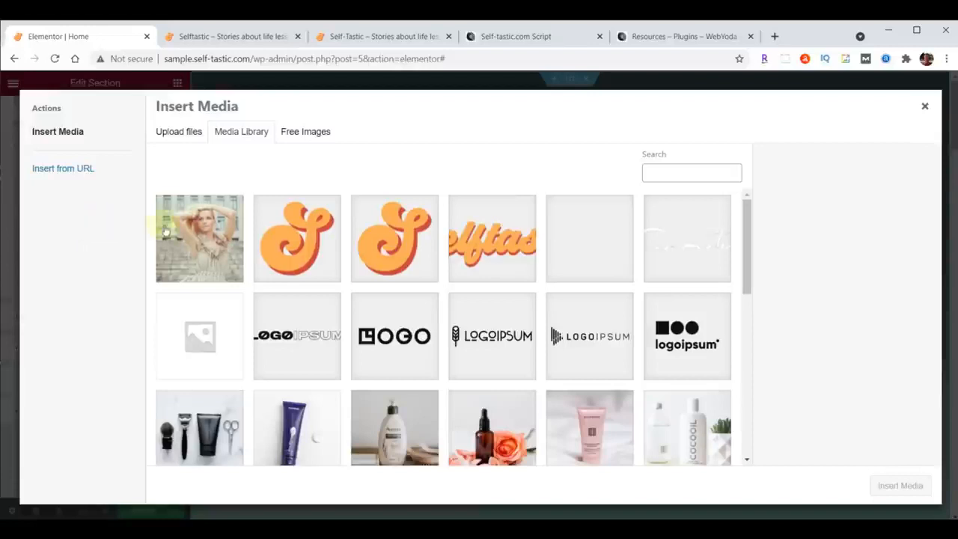
click(210, 243)
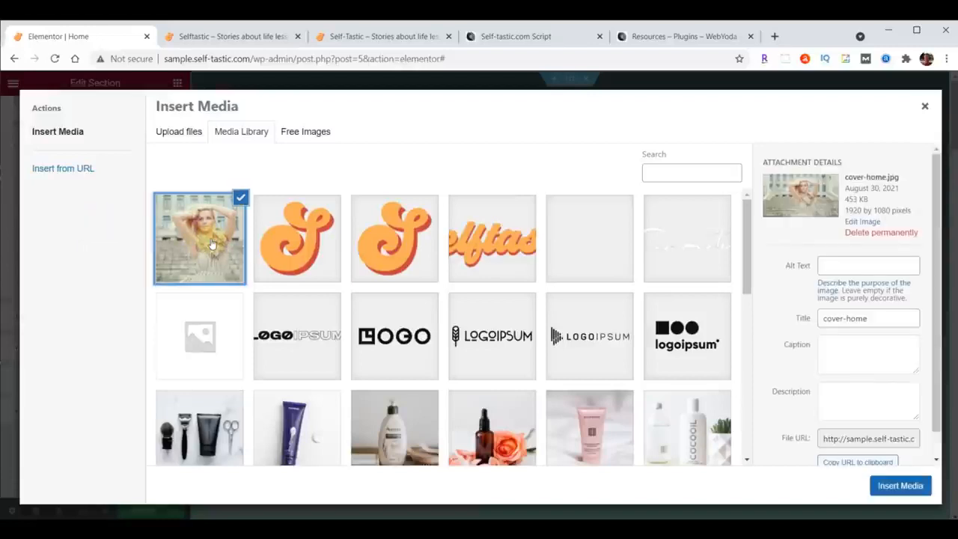
click(903, 487)
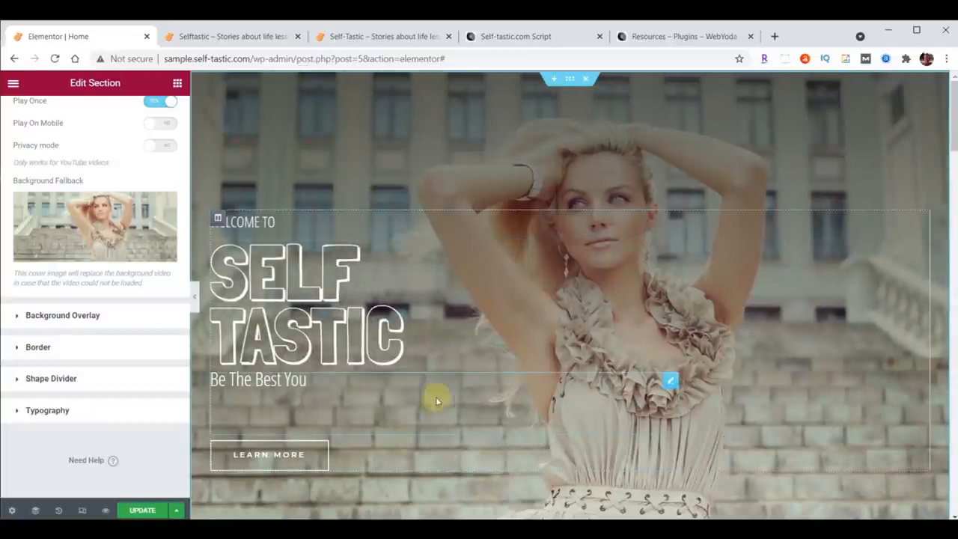
click(143, 511)
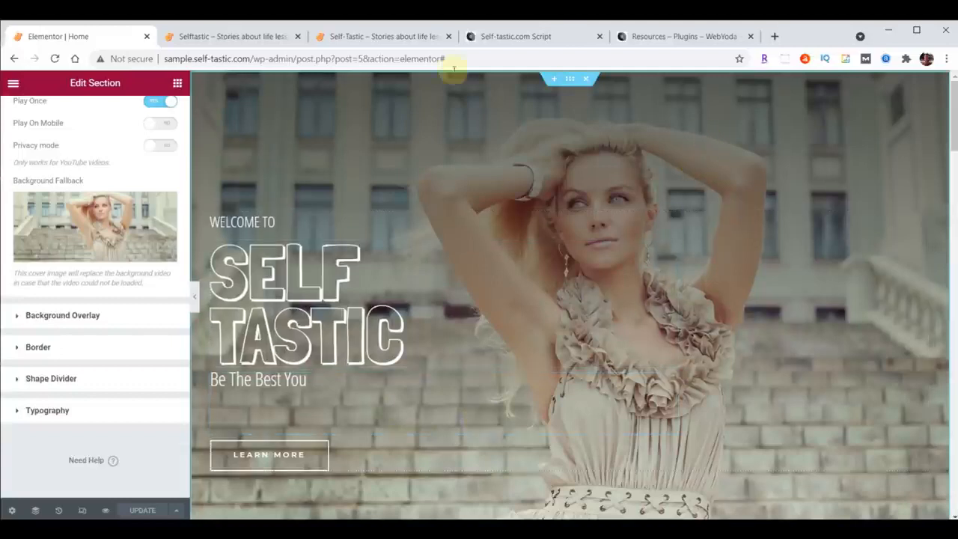
Check the sample site's live Home page, and reload the original Self-Tastic site to compare its hero intro.
click(230, 36)
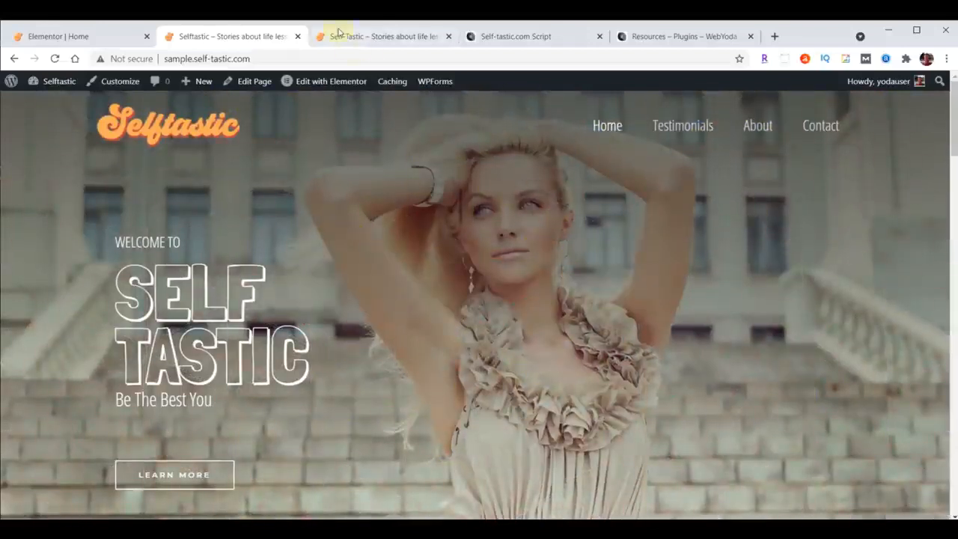
click(337, 34)
click(55, 59)
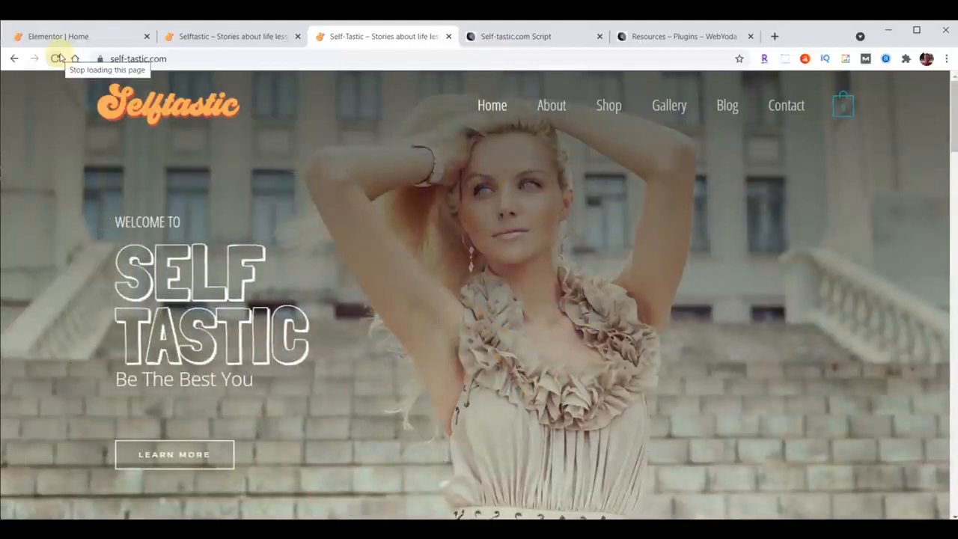
Back in Elementor, give the hero text column a Fade In Left entrance animation with an 8000 ms delay and update the page.
click(54, 36)
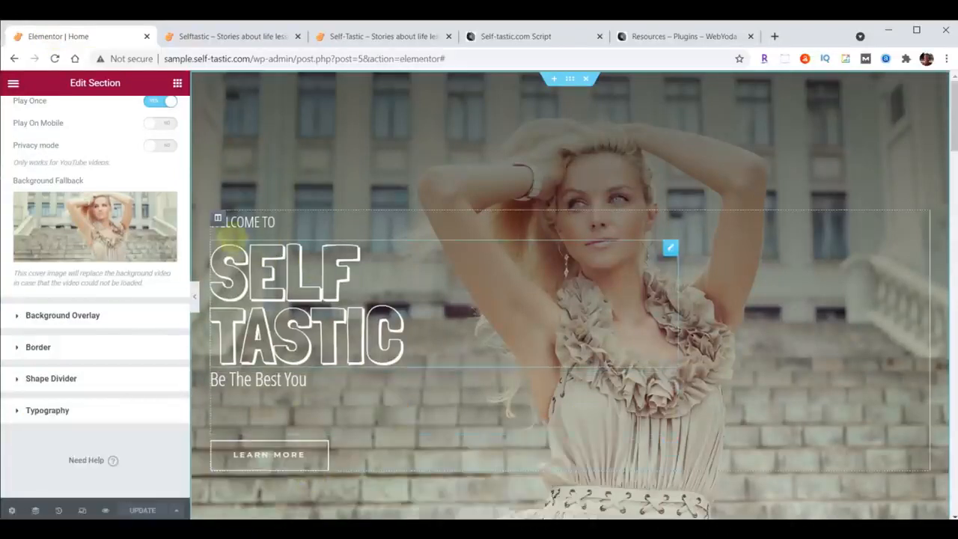
click(218, 221)
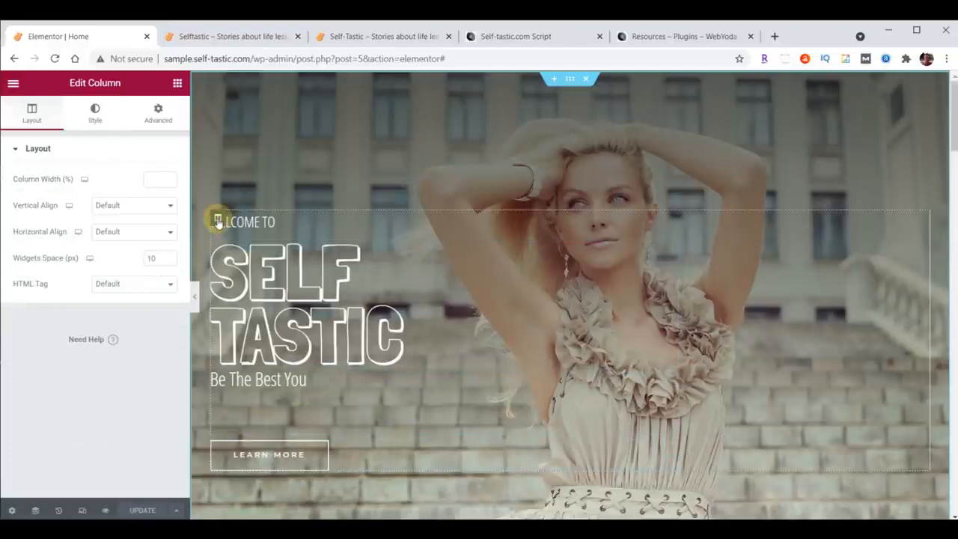
click(159, 116)
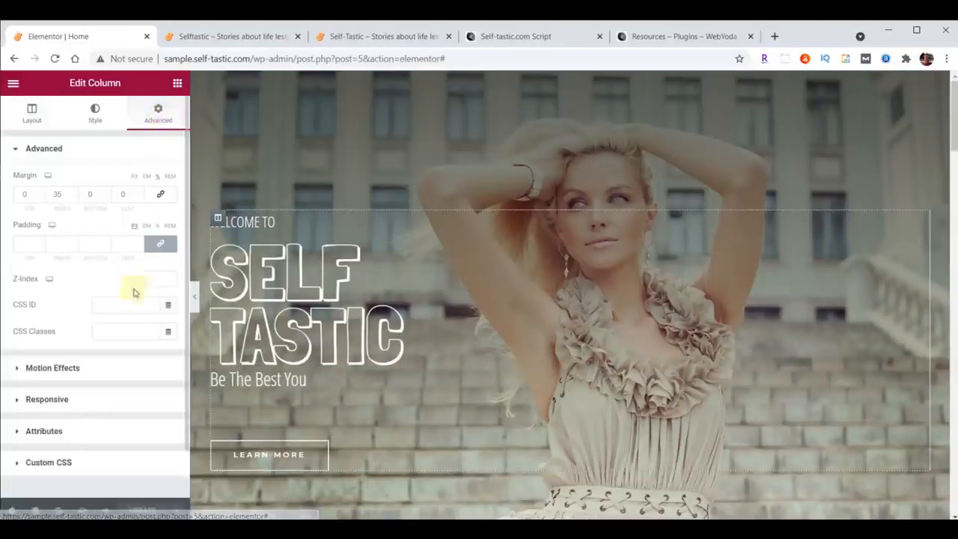
click(41, 369)
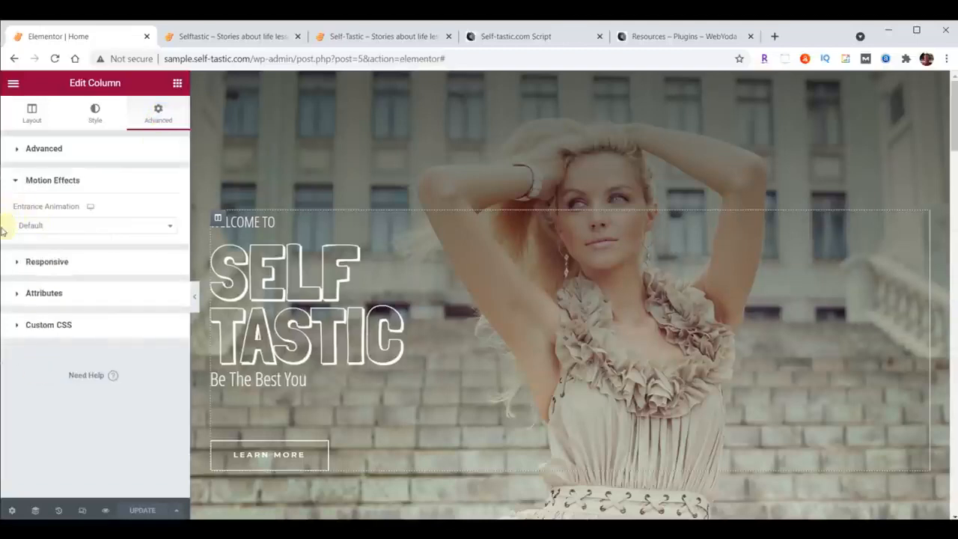
click(170, 227)
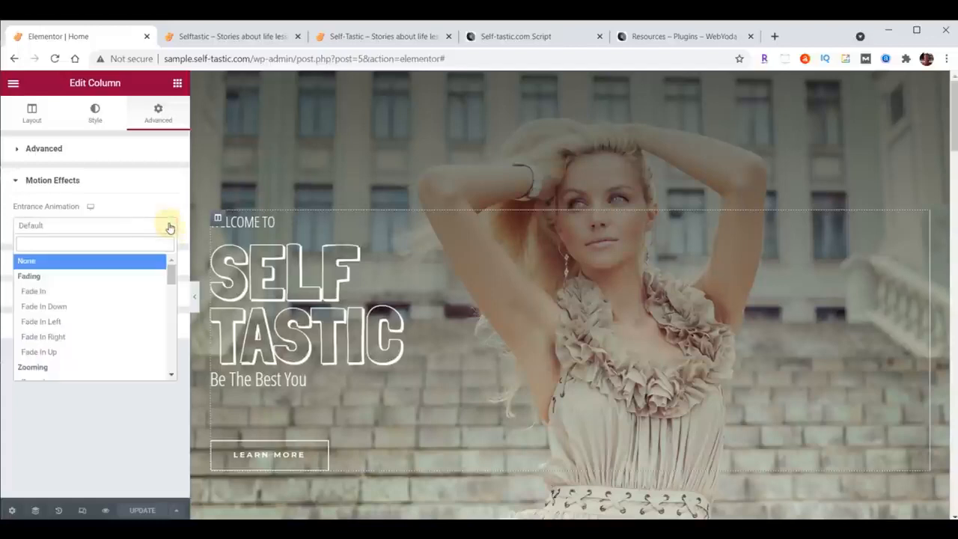
click(54, 324)
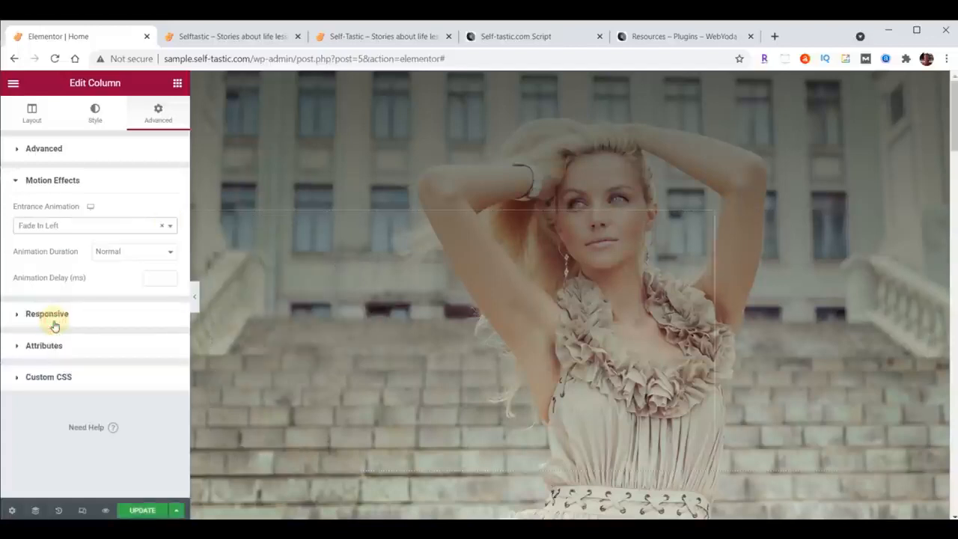
click(155, 280)
text(5000)
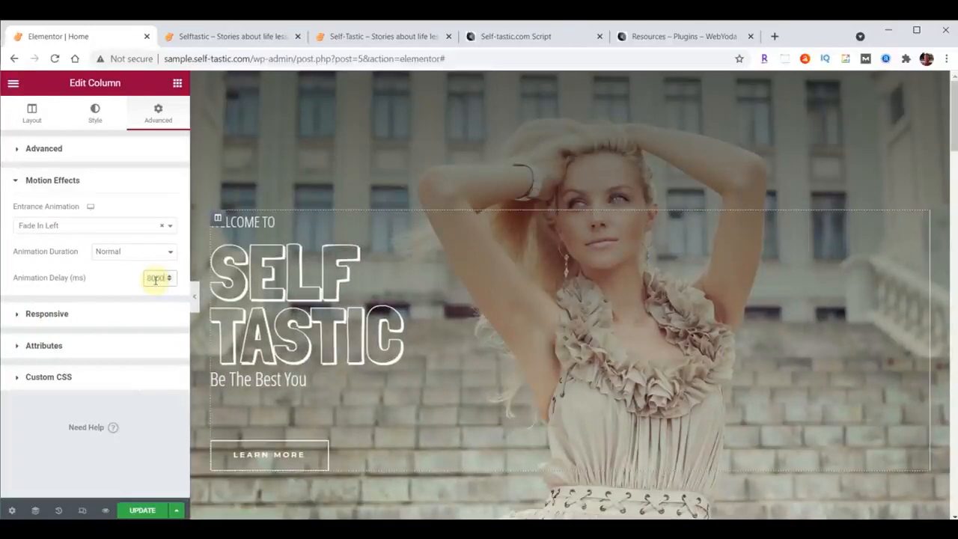
click(143, 510)
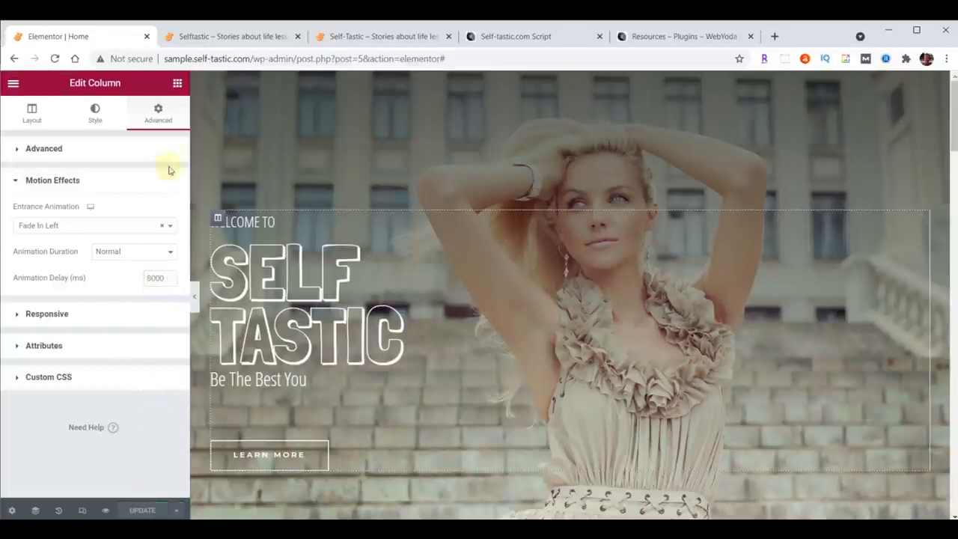
Reload the sample site's live Home page to watch the intro video and the hero text animation.
click(221, 36)
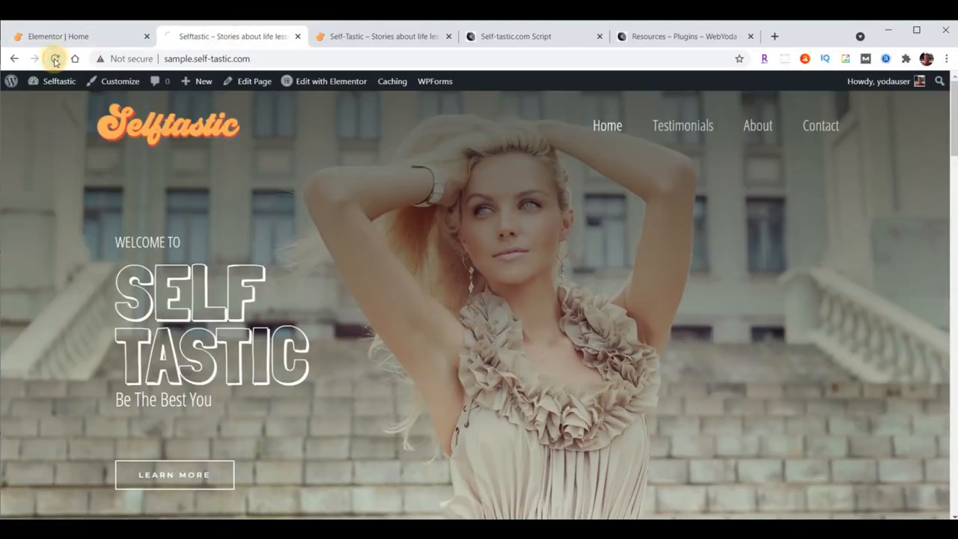
click(54, 58)
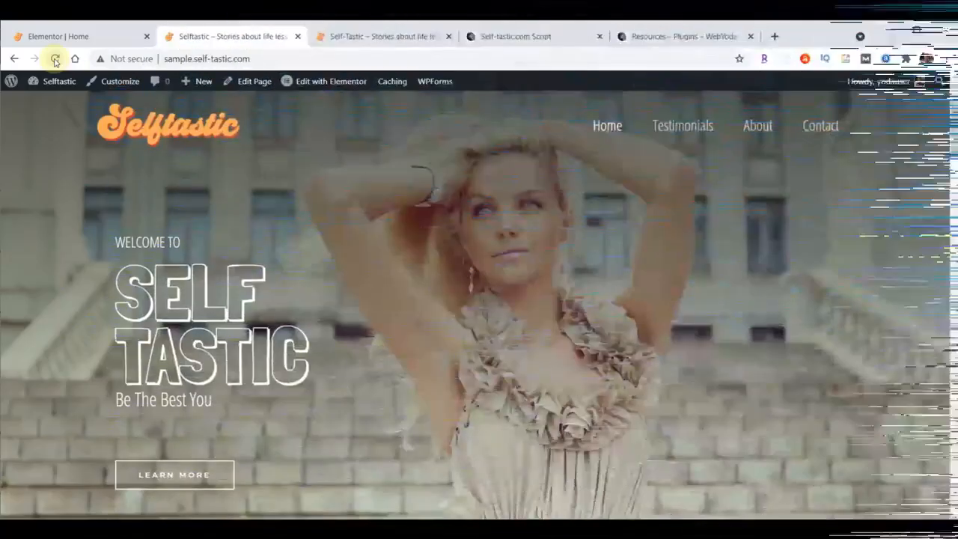
mouse_move(60, 80)
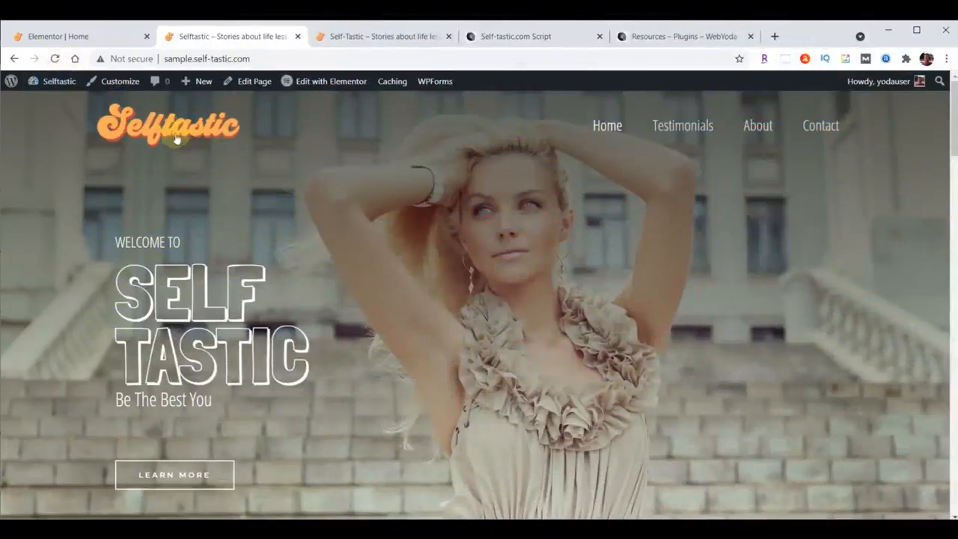
In the Elementor editor, delete the products shortcode and the "A Brush of Perfection" heading from the teal section below the hero.
click(76, 36)
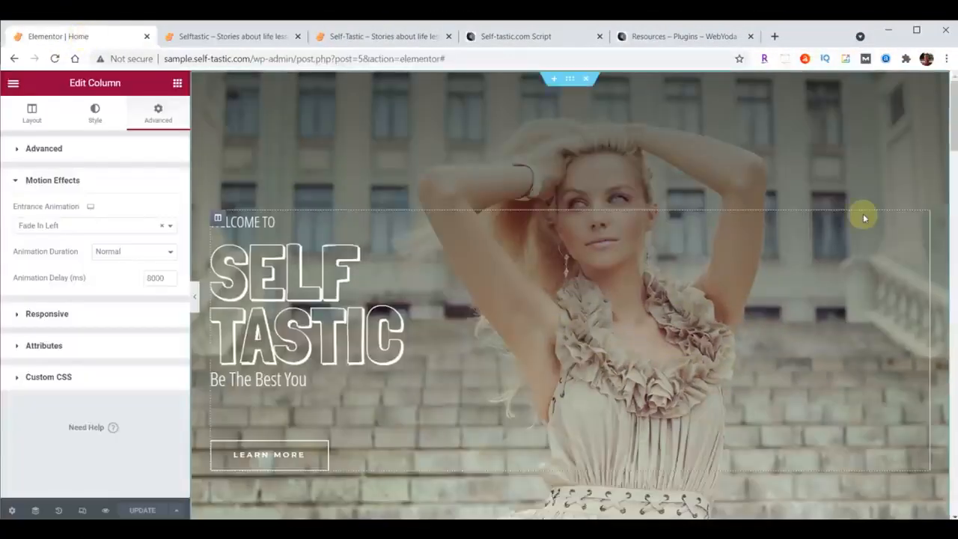
scroll(864, 218, down, 10)
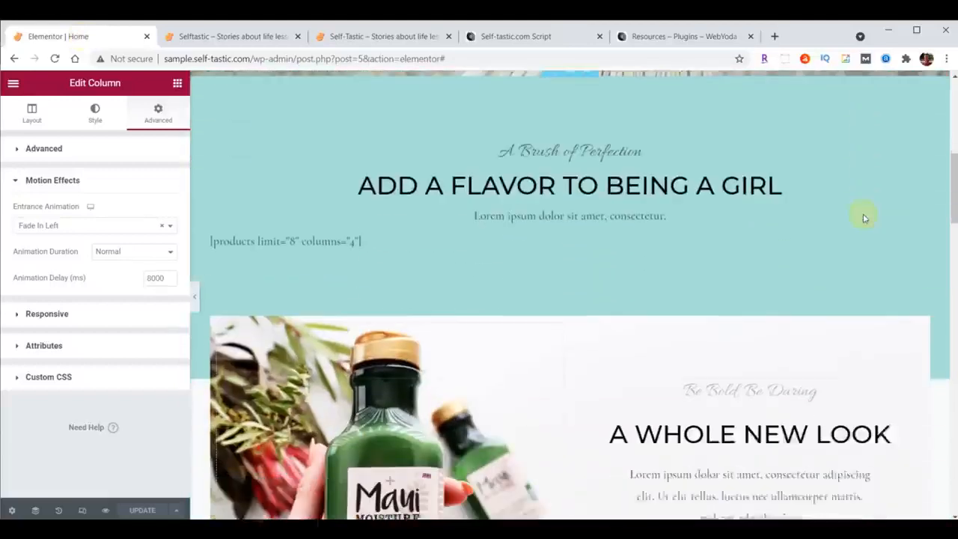
scroll(861, 216, up, 2)
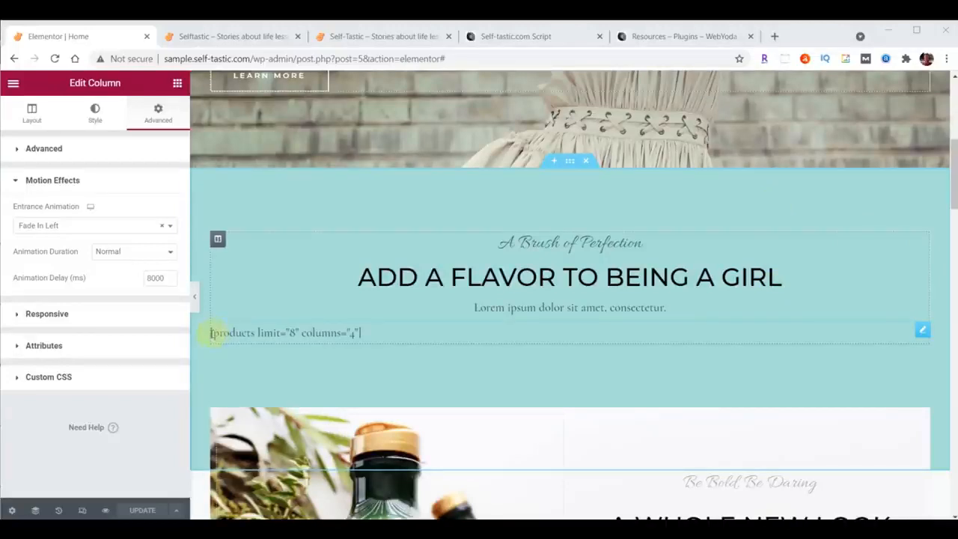
click(922, 329)
right_click(924, 332)
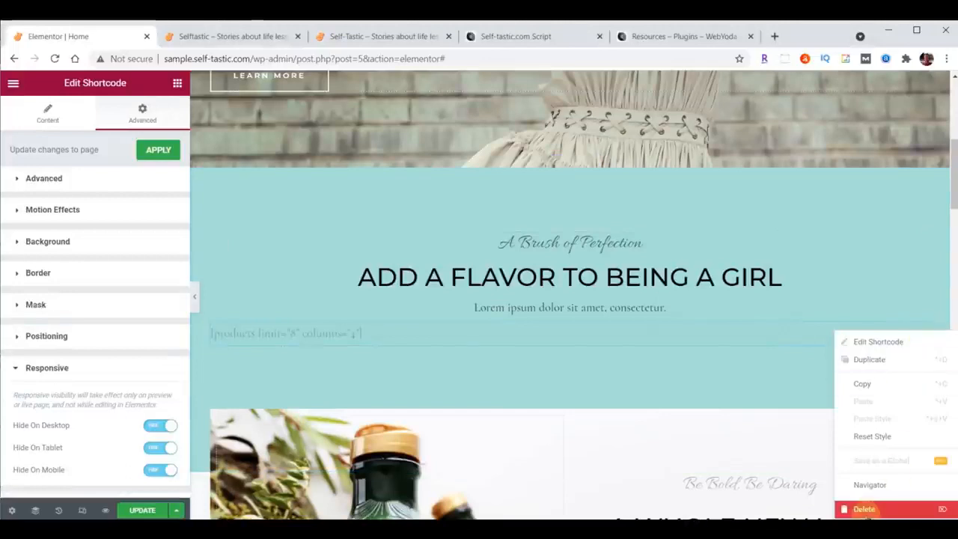
click(864, 510)
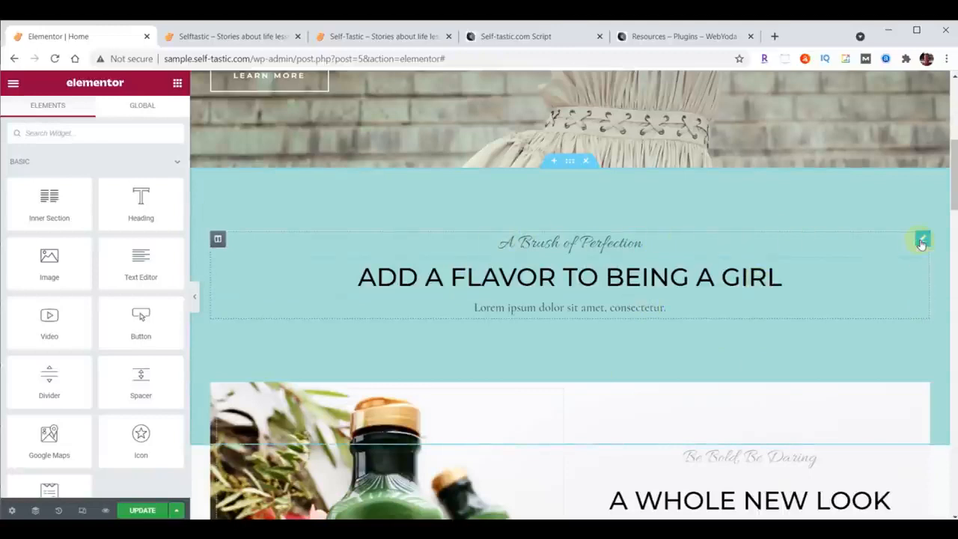
right_click(922, 243)
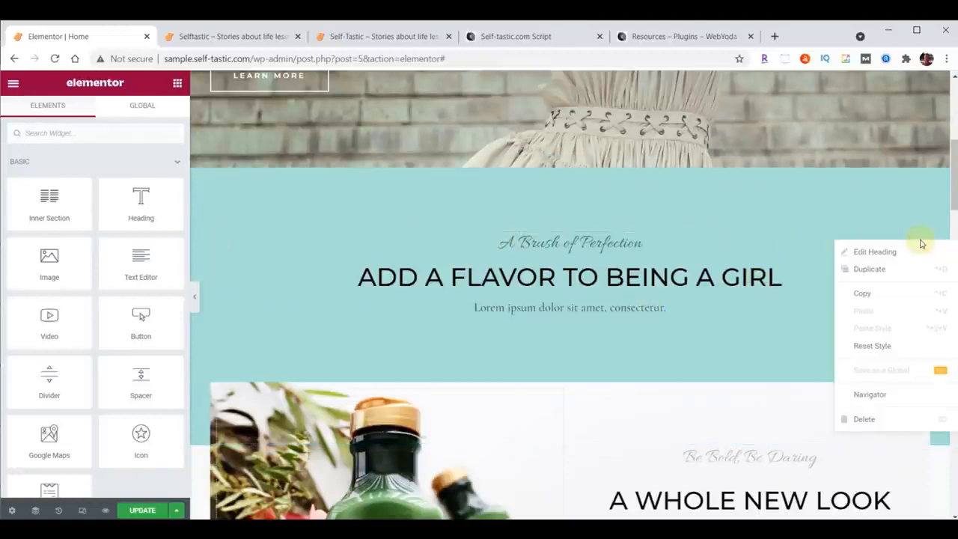
click(870, 420)
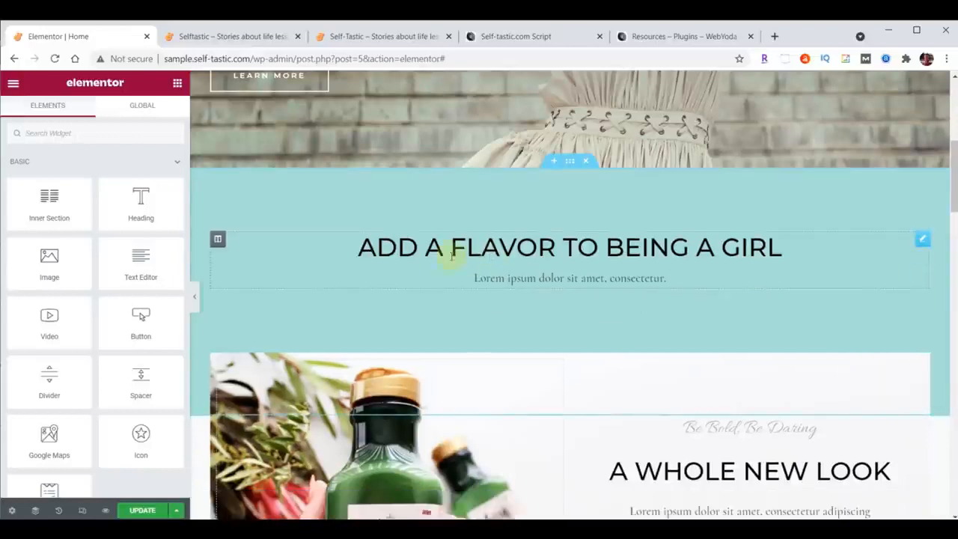
Replace the "Add a Flavor to Being a Girl" heading text with "Advice and encouragement on improving yourself".
click(528, 248)
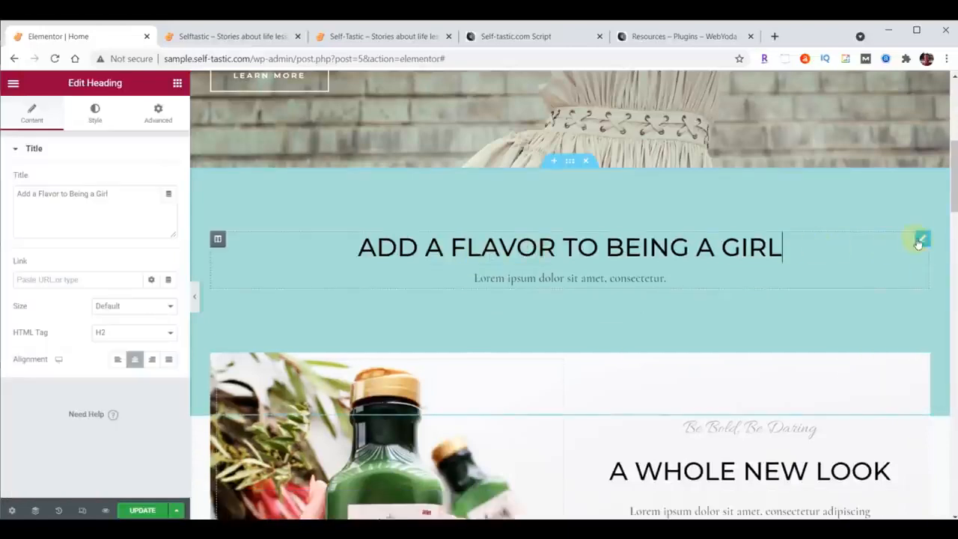
drag(18, 196, 145, 194)
text(Advice and encouragement on improving yourself)
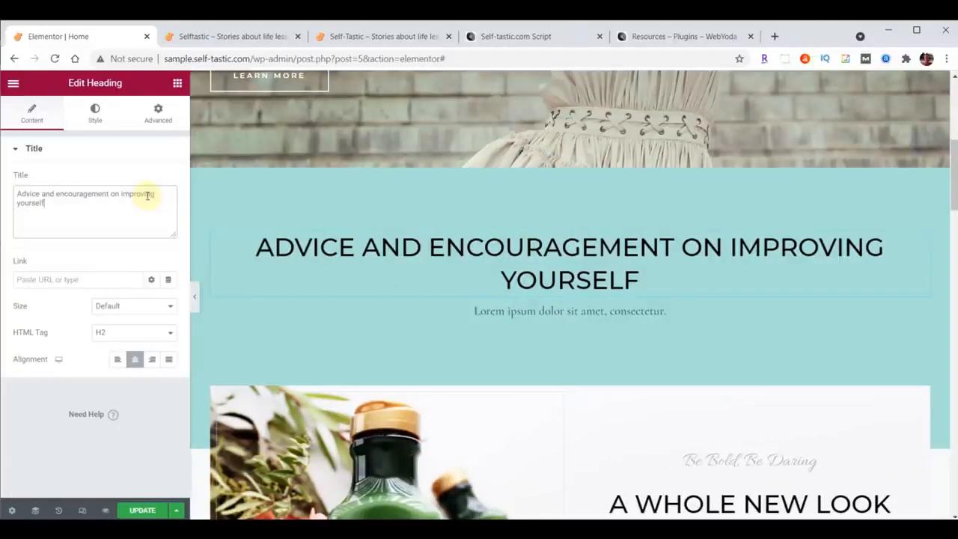
Set the text color of the teal section's heading to 725F4D.
click(96, 115)
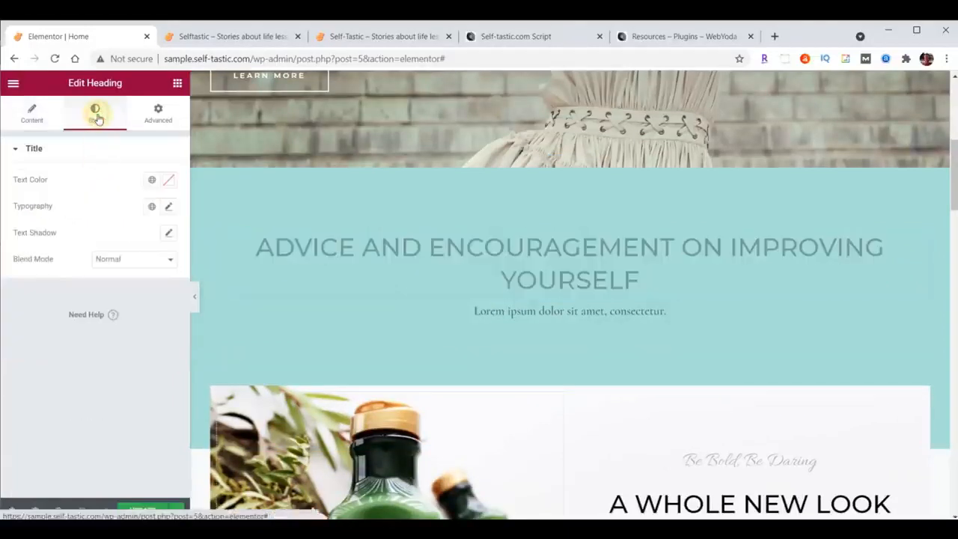
click(170, 182)
text(725F40)
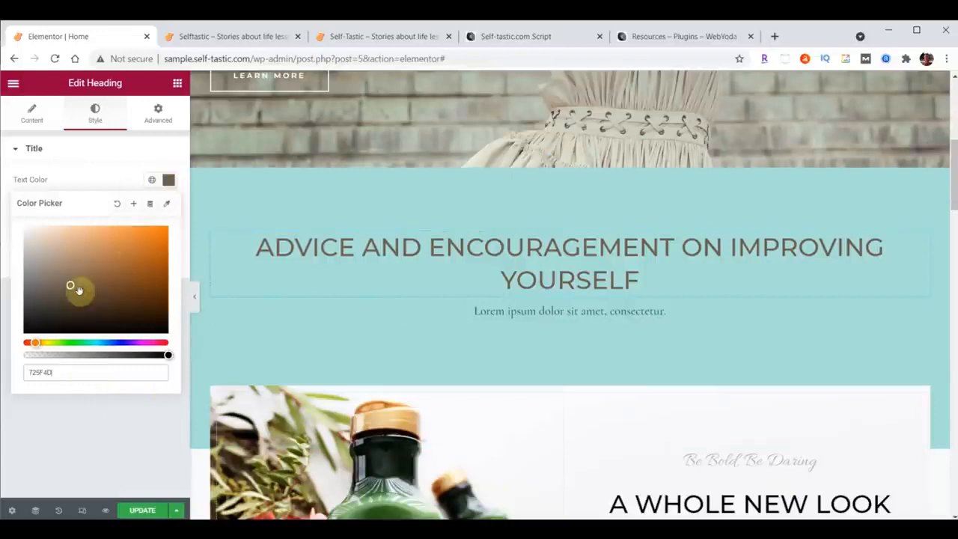
click(169, 181)
click(170, 182)
click(170, 181)
click(170, 181)
click(170, 182)
Change the font family of the teal section's heading to Open Sans Condensed.
click(168, 208)
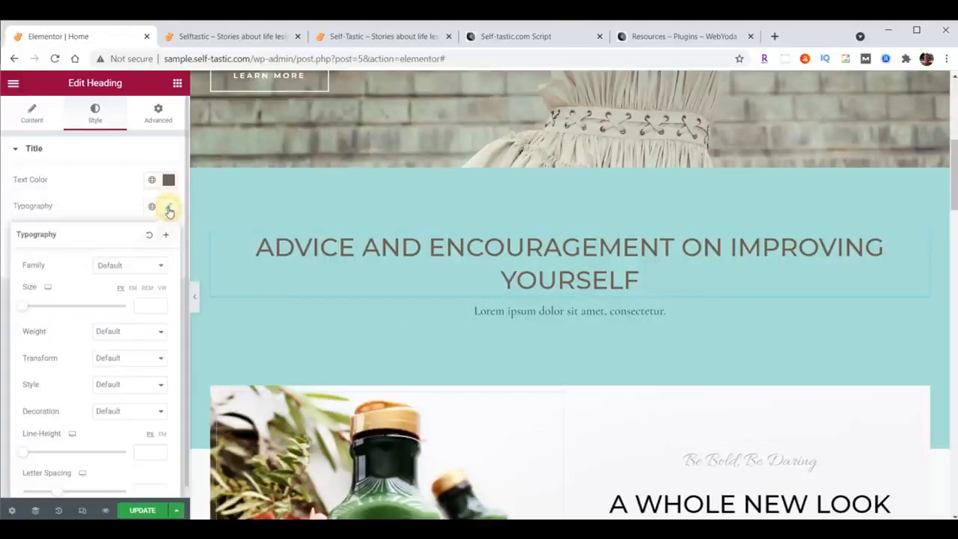
click(128, 268)
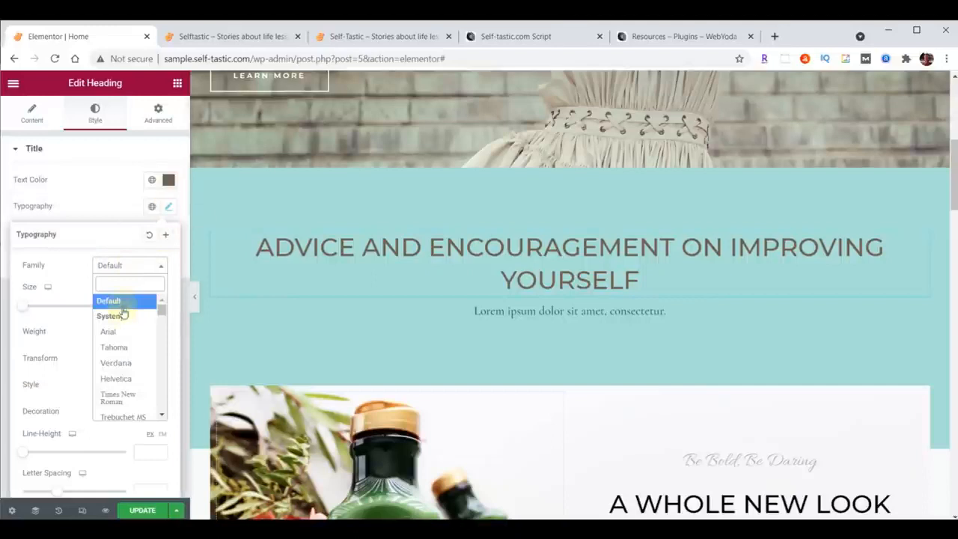
text(Gpen)
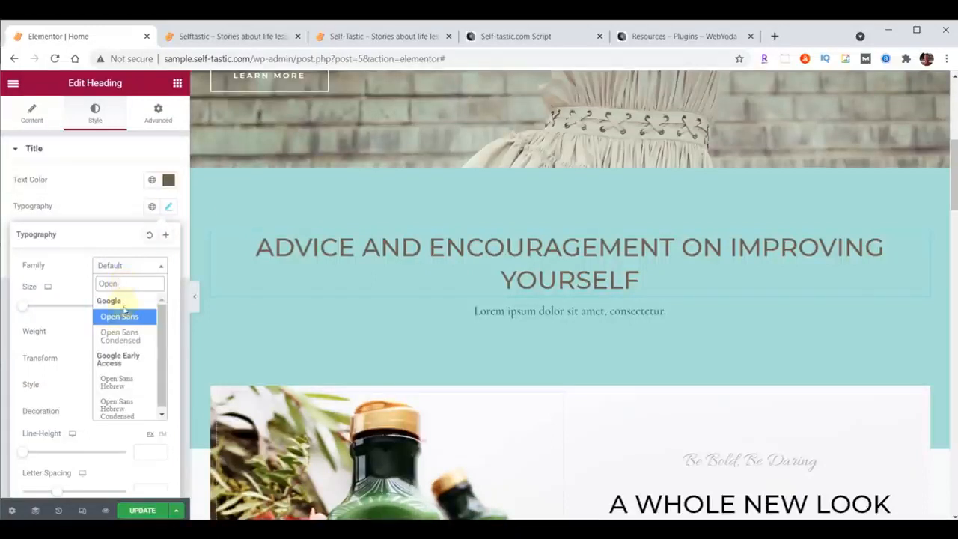
click(118, 337)
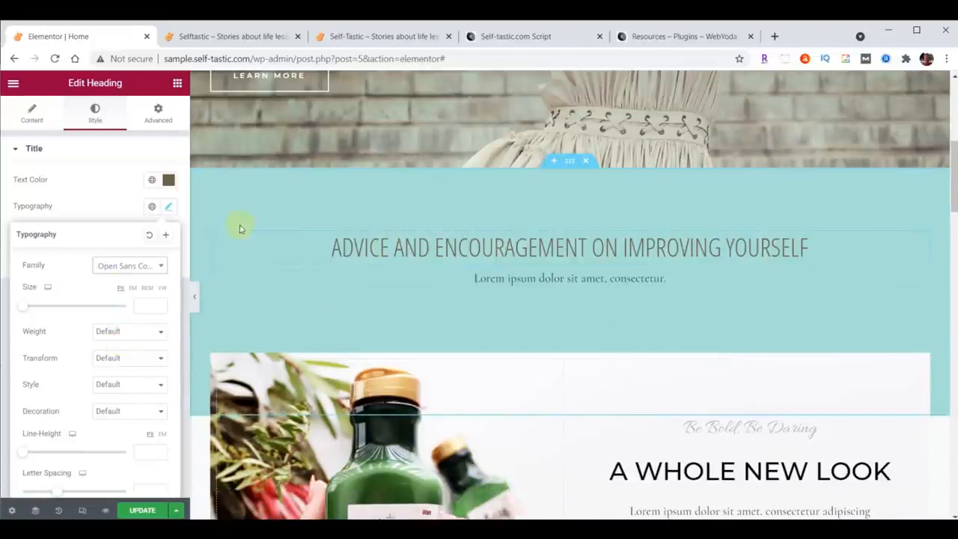
Try a linked padding of 6 px on all sides of the teal section's heading and unlink the padding values.
click(158, 118)
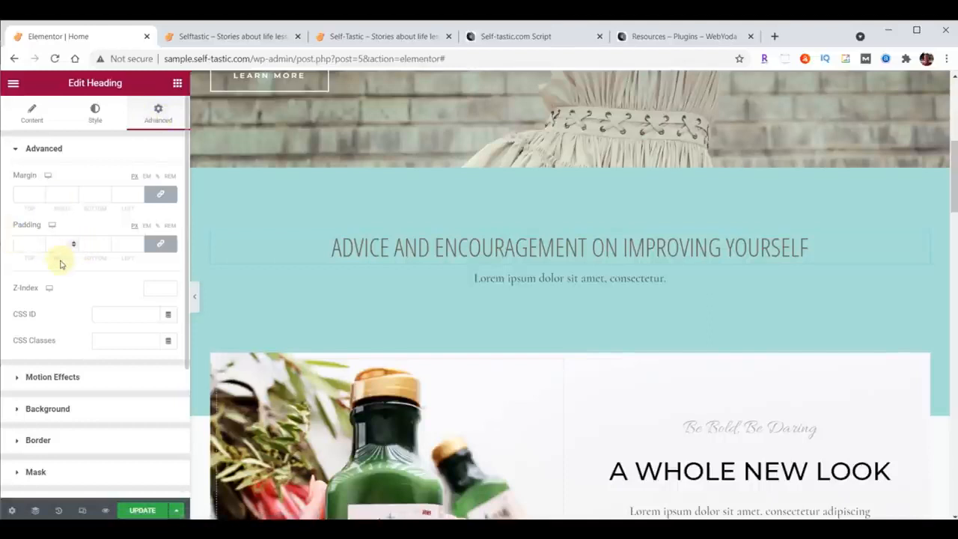
click(161, 245)
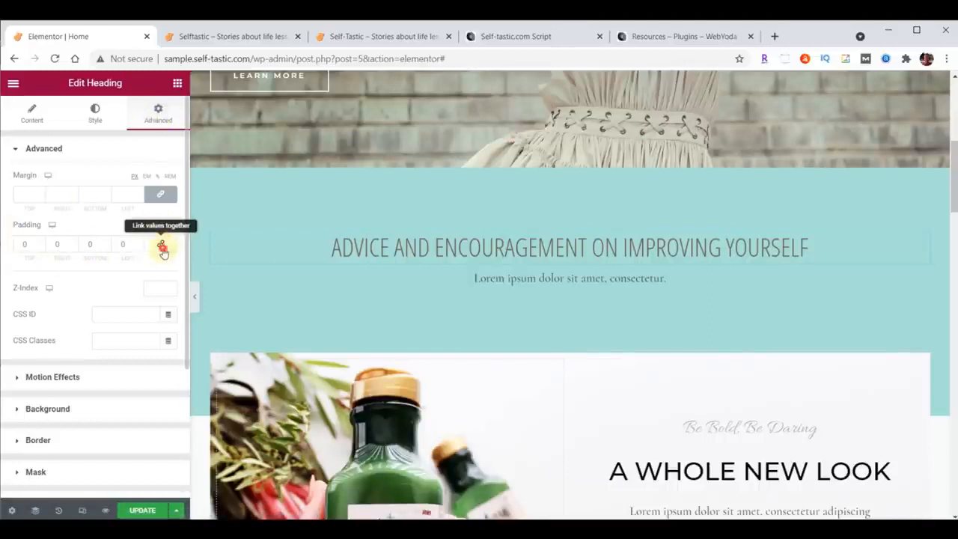
click(162, 251)
click(161, 249)
click(162, 249)
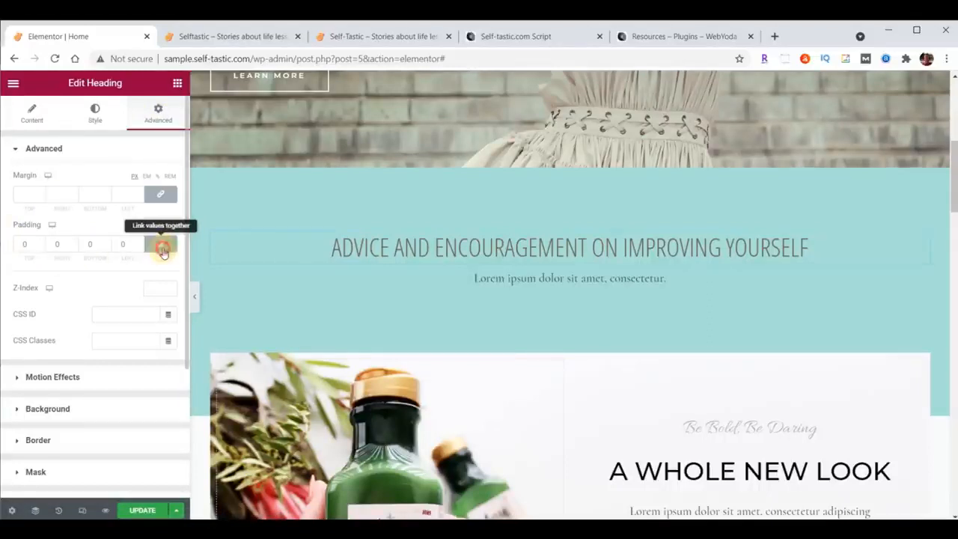
click(41, 243)
click(41, 243)
click(41, 242)
click(41, 242)
click(41, 242)
click(41, 243)
click(157, 248)
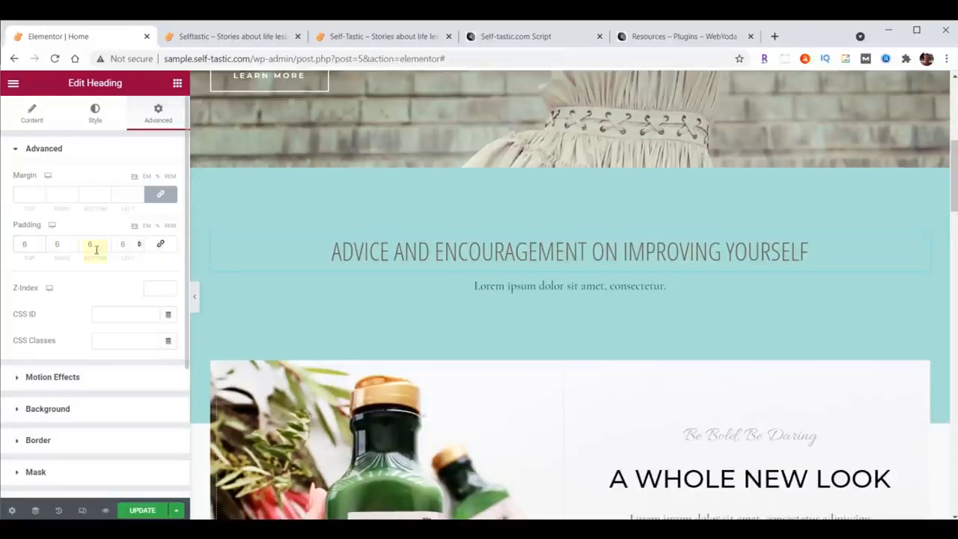
Relink the heading's padding values and set the padding to 20 px on all sides.
click(41, 247)
click(41, 247)
click(42, 247)
click(42, 247)
click(41, 247)
click(41, 247)
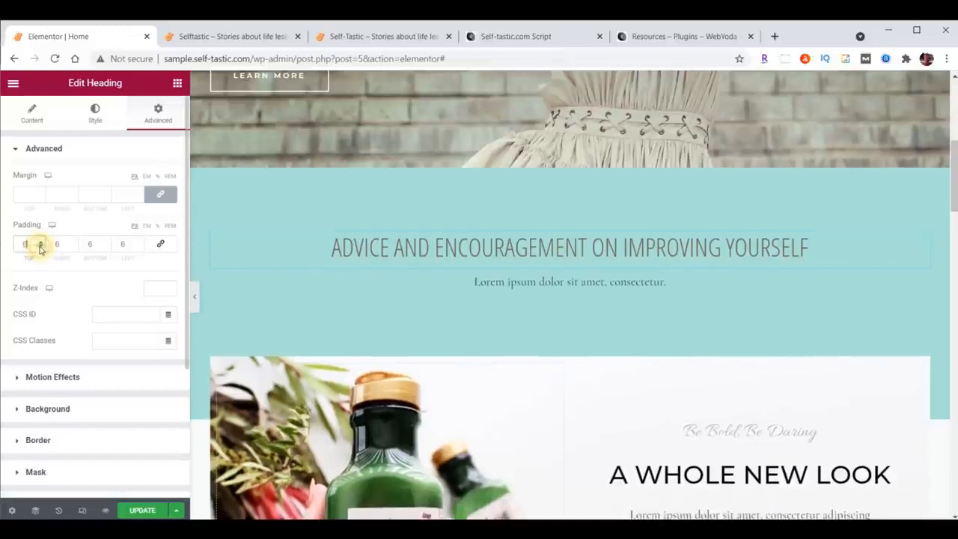
click(161, 248)
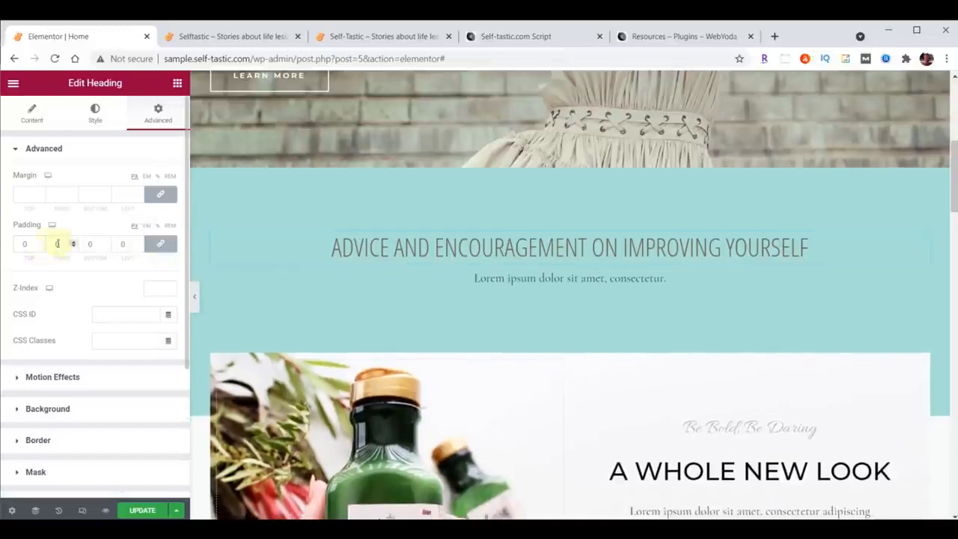
double_click(24, 244)
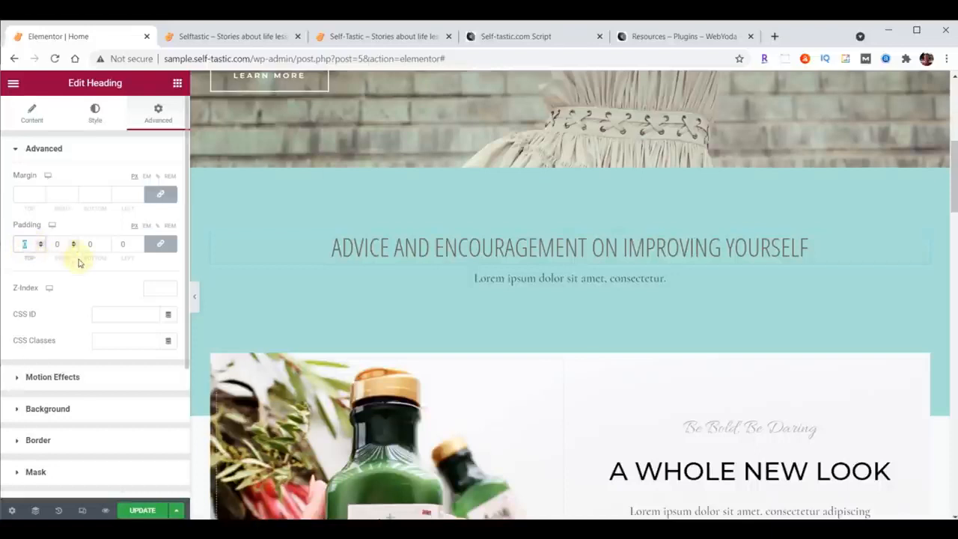
text(20)
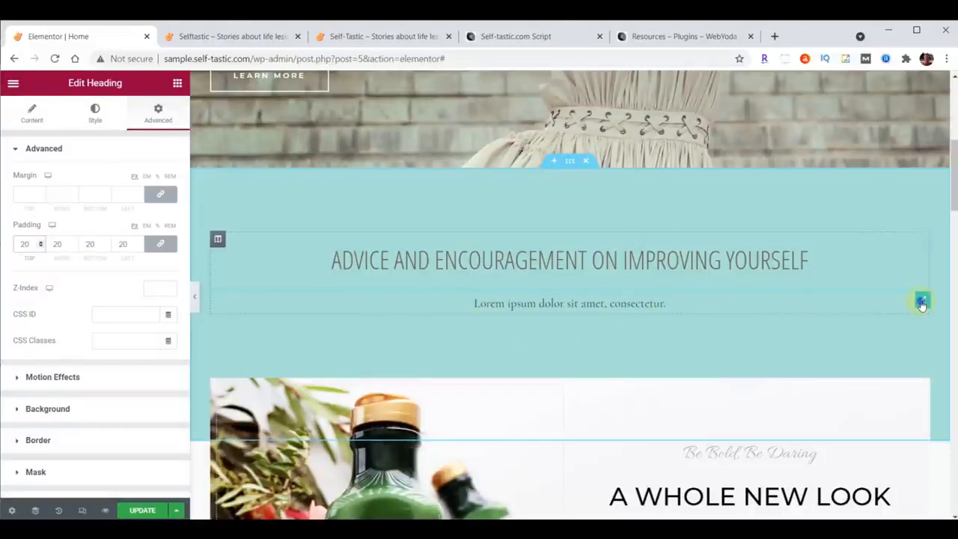
Delete the "Lorem ipsum dolor sit amet, consectetur." text below the teal section's heading.
right_click(922, 303)
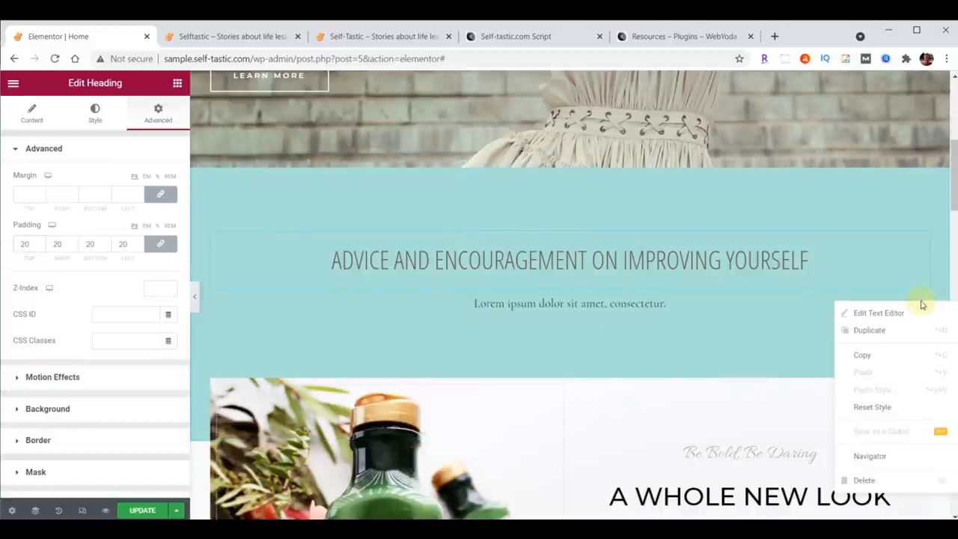
click(880, 480)
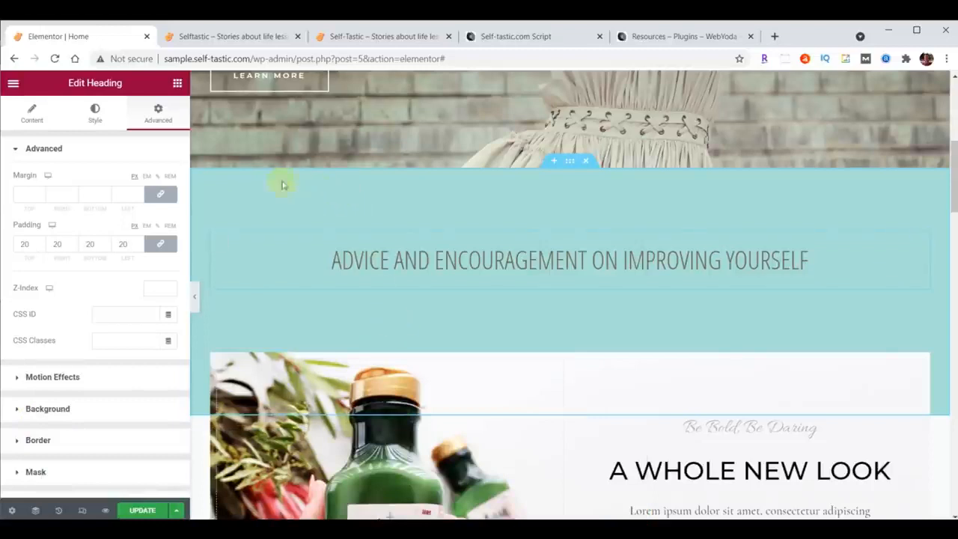
Add a two-column Inner Section below the teal section's heading and place an Image widget in its left column.
click(177, 84)
scroll(139, 292, down, 10)
scroll(139, 292, down, 15)
scroll(139, 290, up, 11)
scroll(139, 291, down, 10)
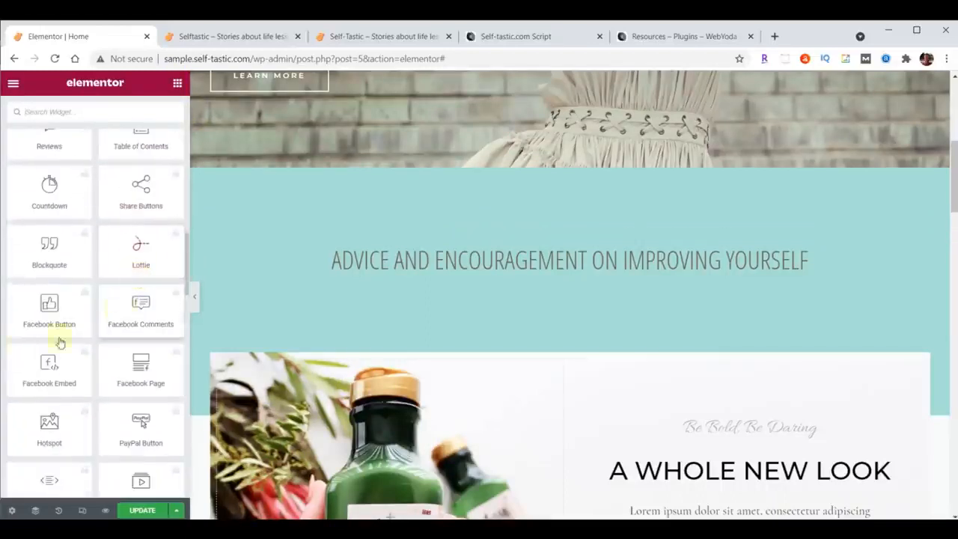
scroll(85, 278, up, 20)
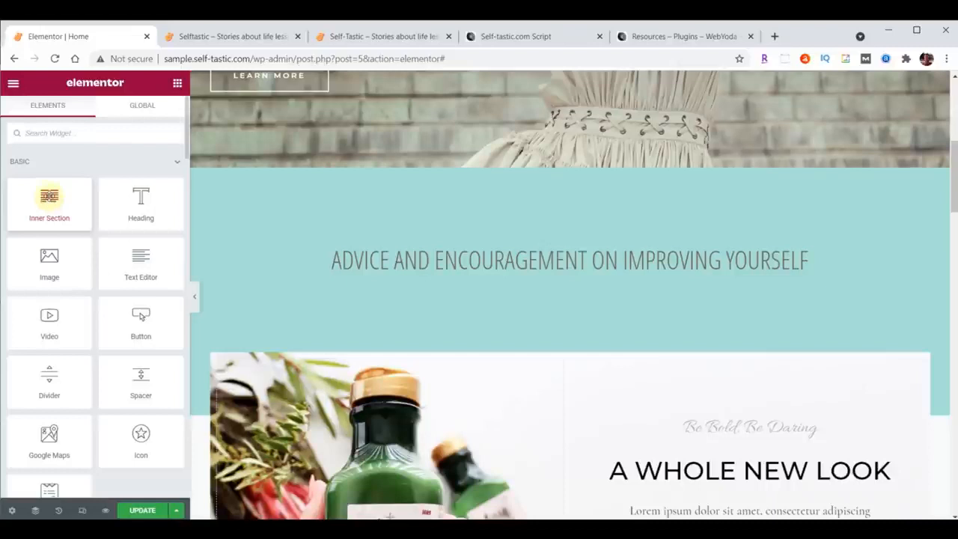
drag(58, 201, 588, 272)
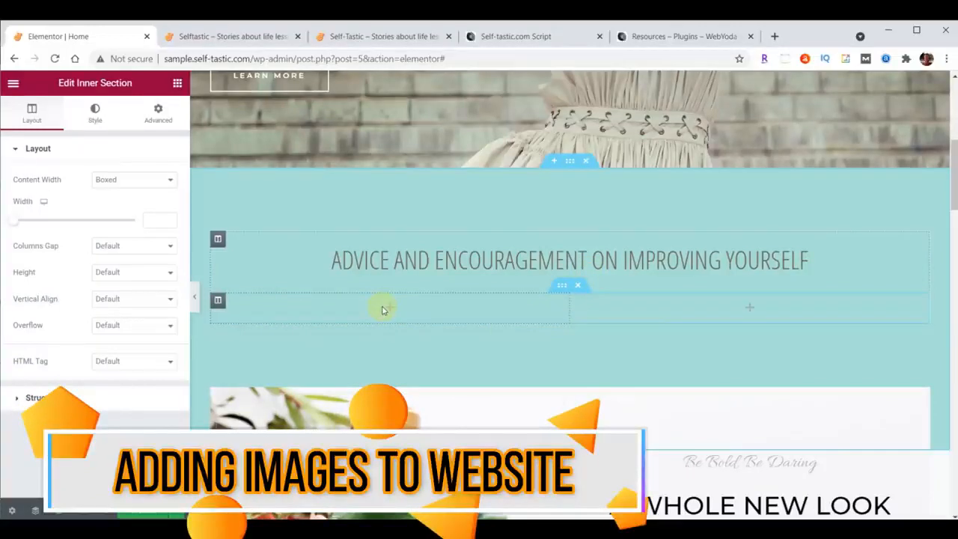
click(178, 83)
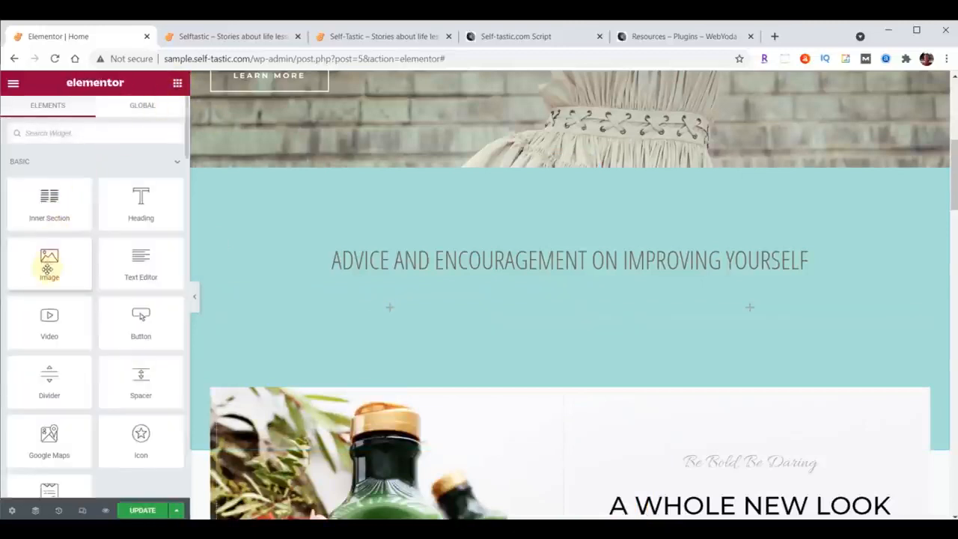
drag(46, 262, 385, 311)
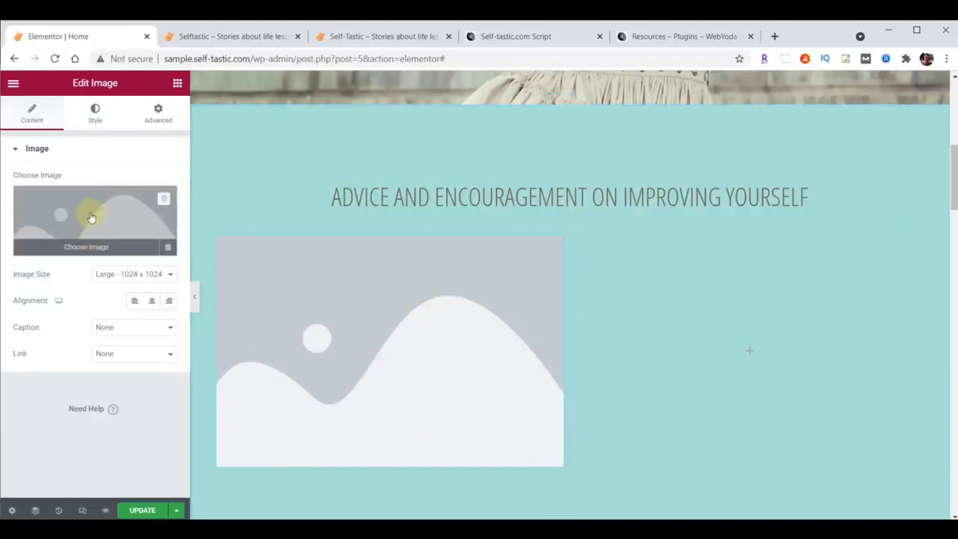
Upload categories-01.png through categories-06.png from the content folder to the media library for the new Image widget.
click(89, 214)
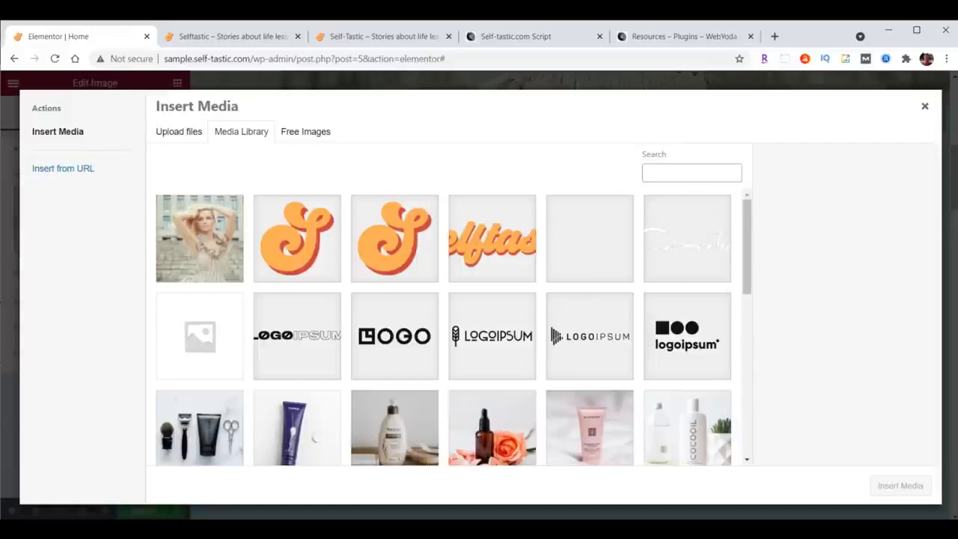
key(alt+Tab)
scroll(864, 330, up, 10)
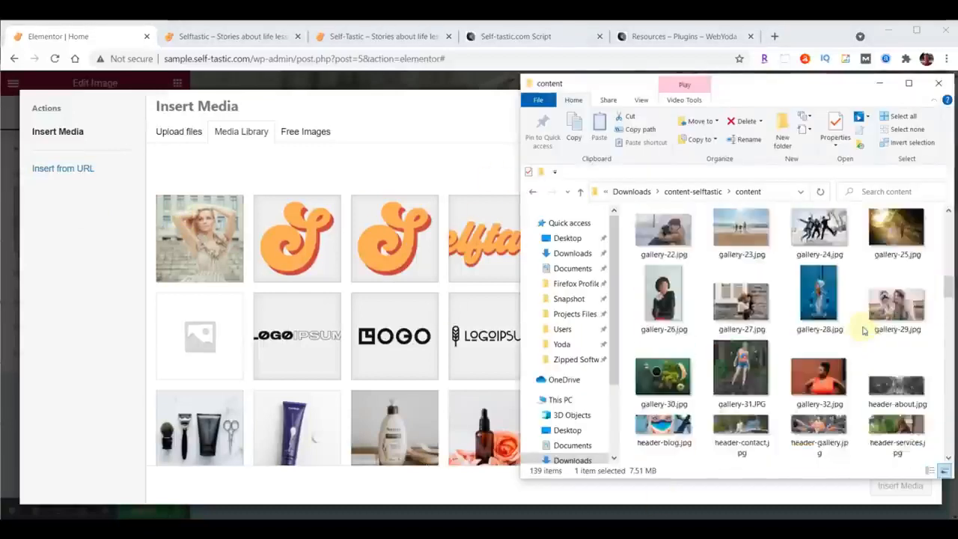
scroll(864, 330, up, 5)
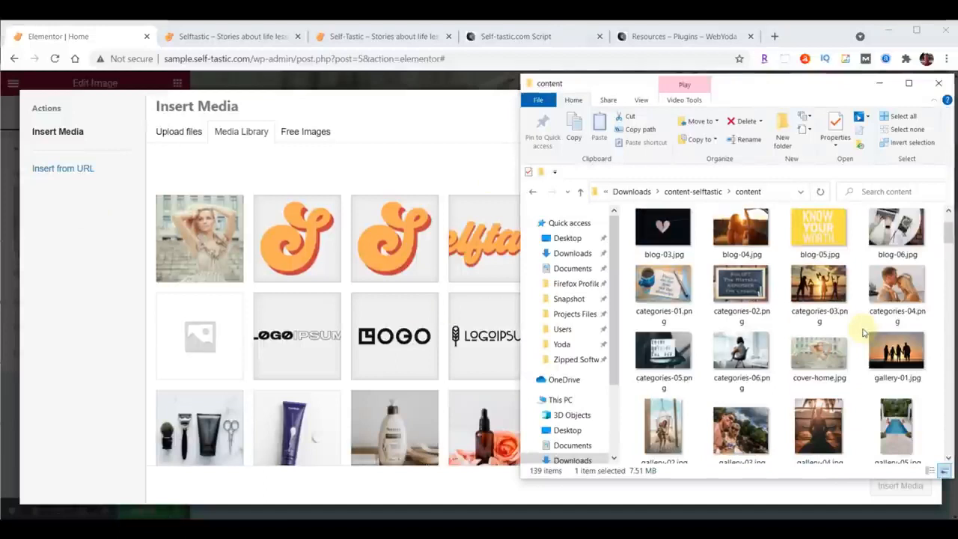
click(666, 295)
shift+click(731, 352)
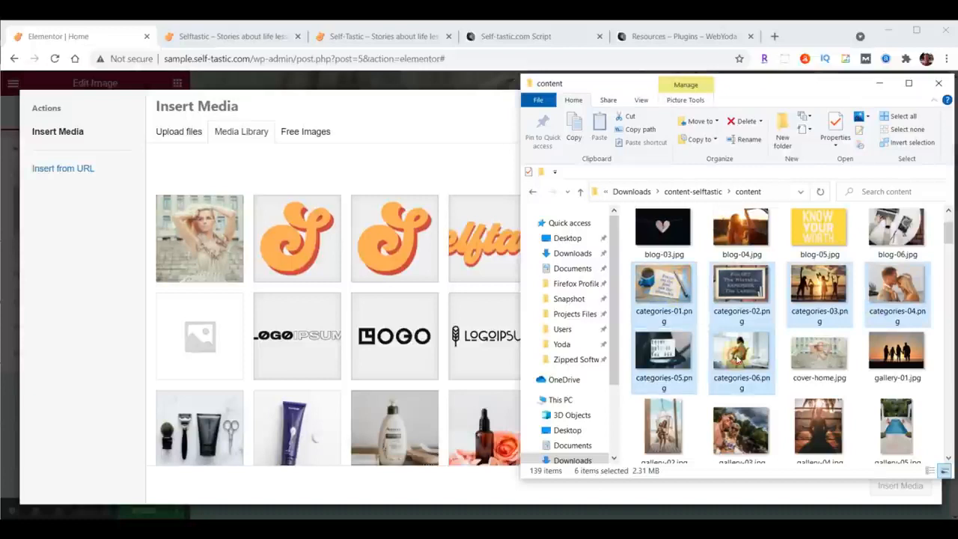
drag(735, 283, 374, 293)
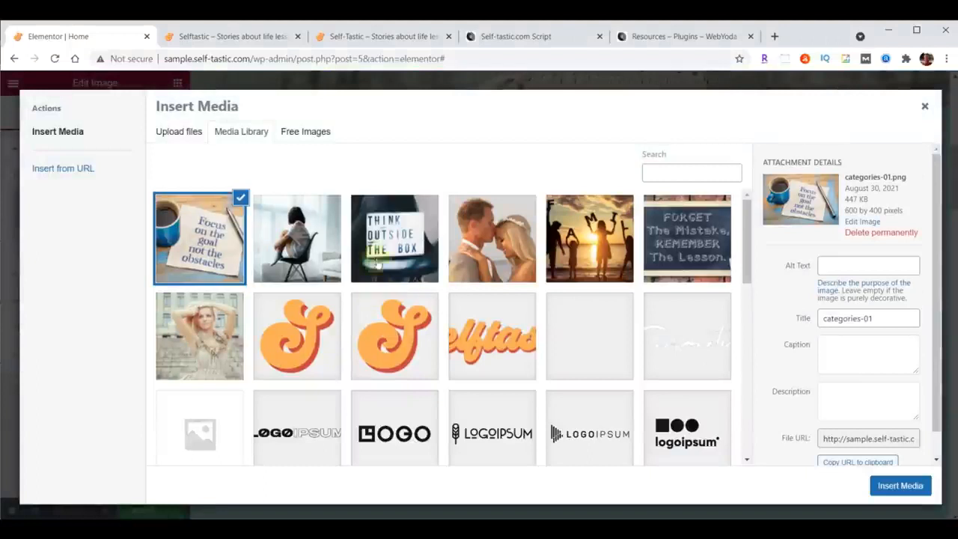
Check the uploaded category images and insert categories-01.png into the Image widget.
click(305, 237)
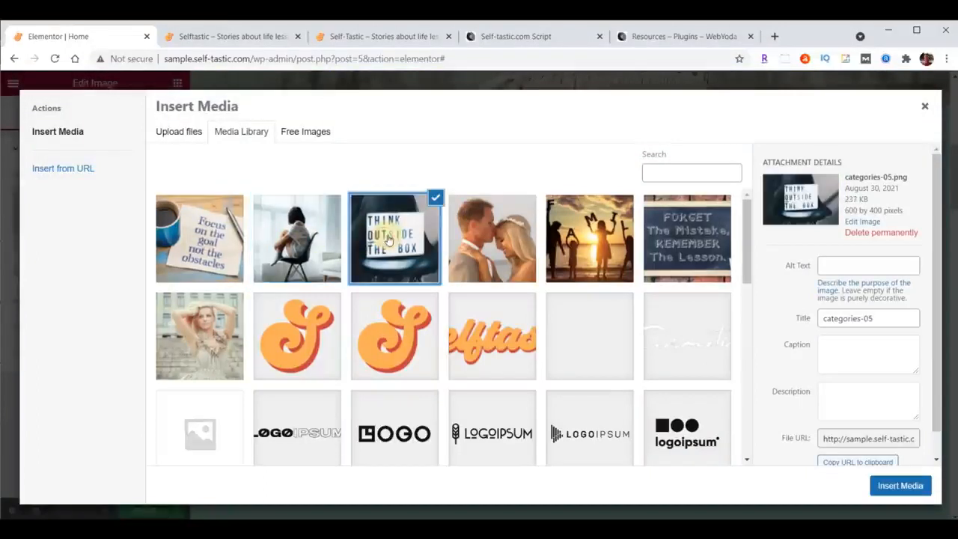
click(488, 235)
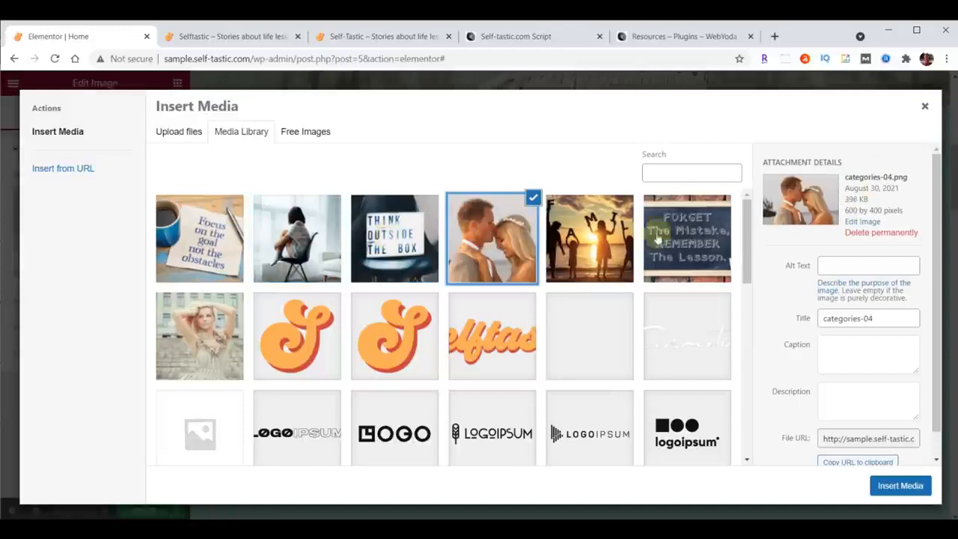
click(602, 228)
click(676, 232)
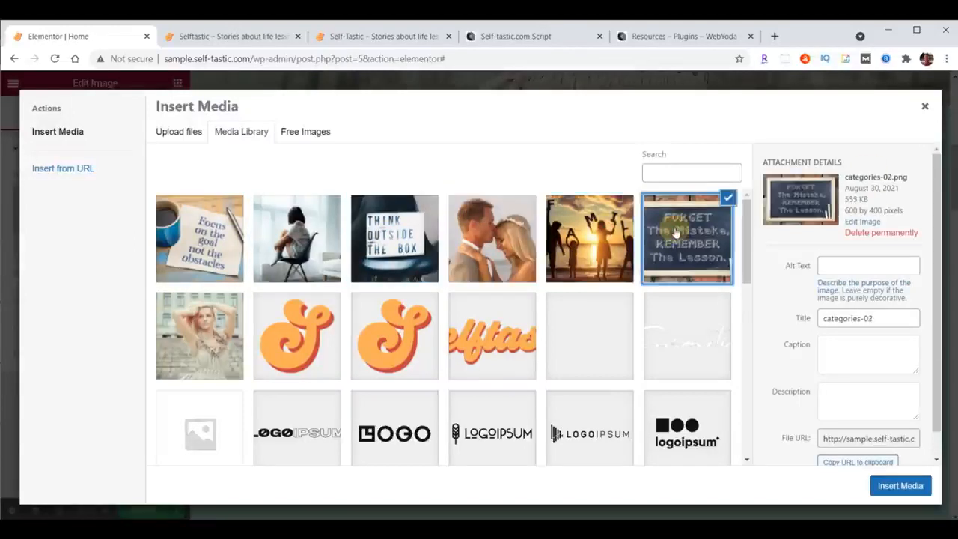
click(608, 235)
click(181, 234)
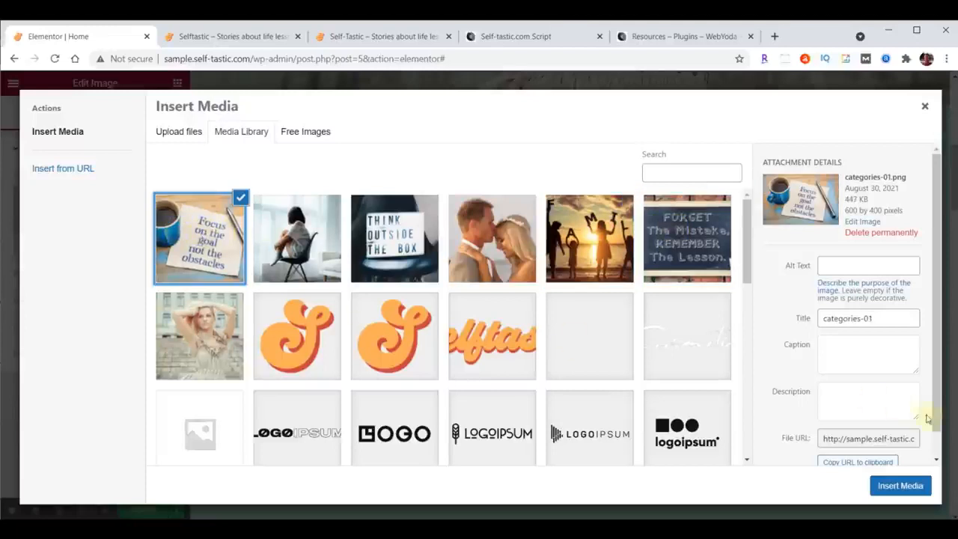
click(901, 488)
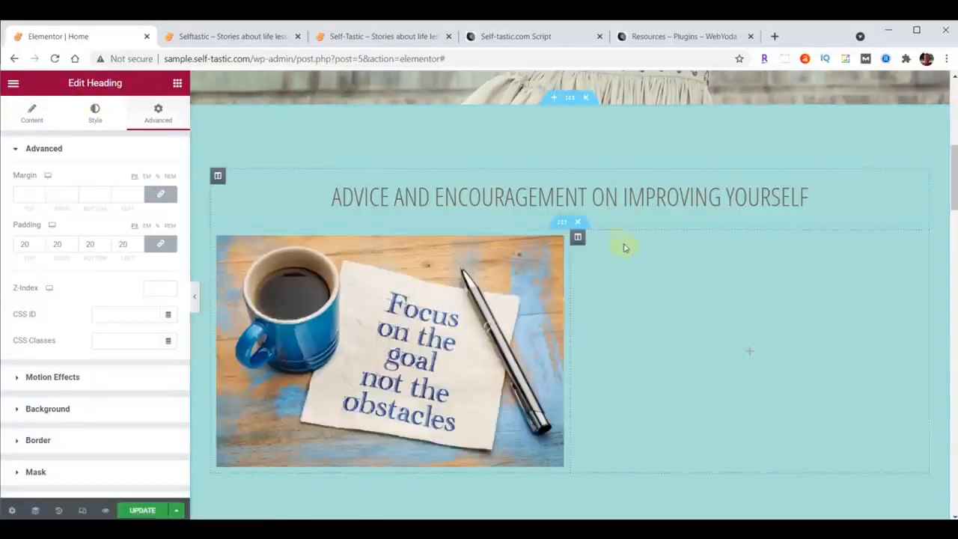
Duplicate the "Advice and encouragement on improving yourself" heading in the teal section.
right_click(923, 177)
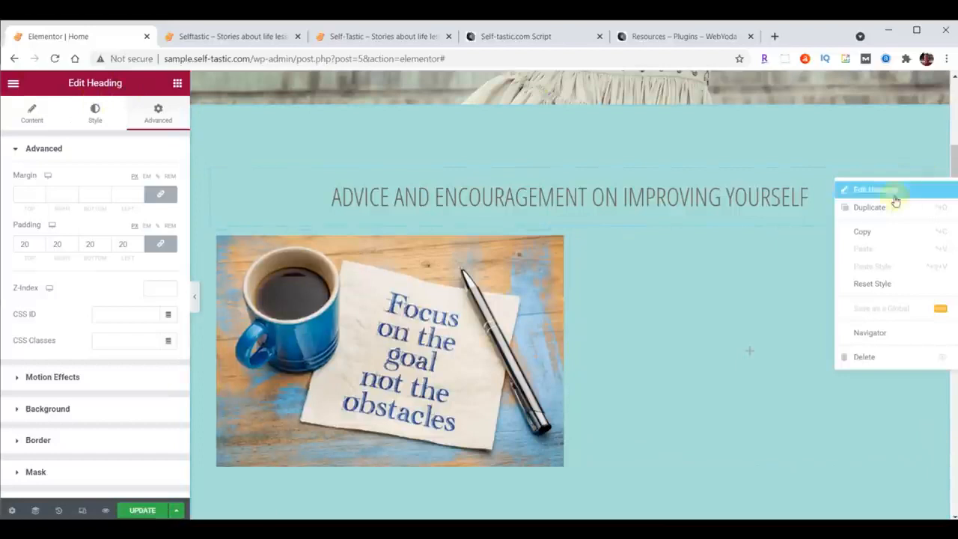
click(885, 206)
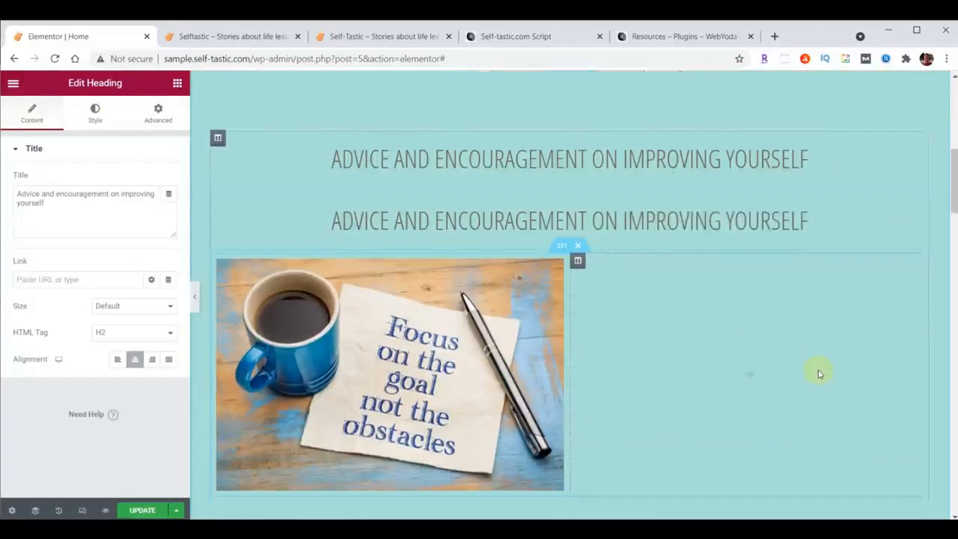
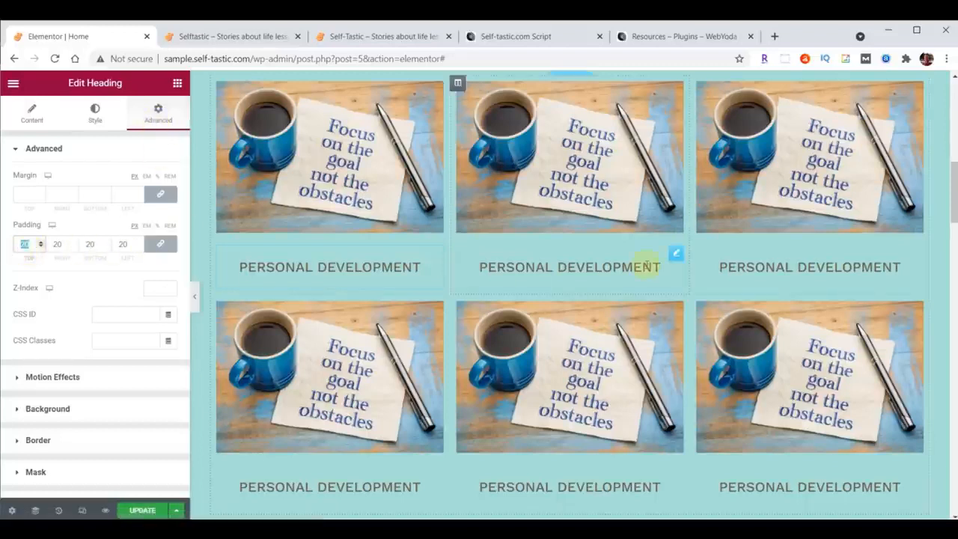
Set the first Personal Development heading's padding to 0 on the top, right and left and 20 px on the bottom, with the sides unlinked.
scroll(641, 261, up, 1)
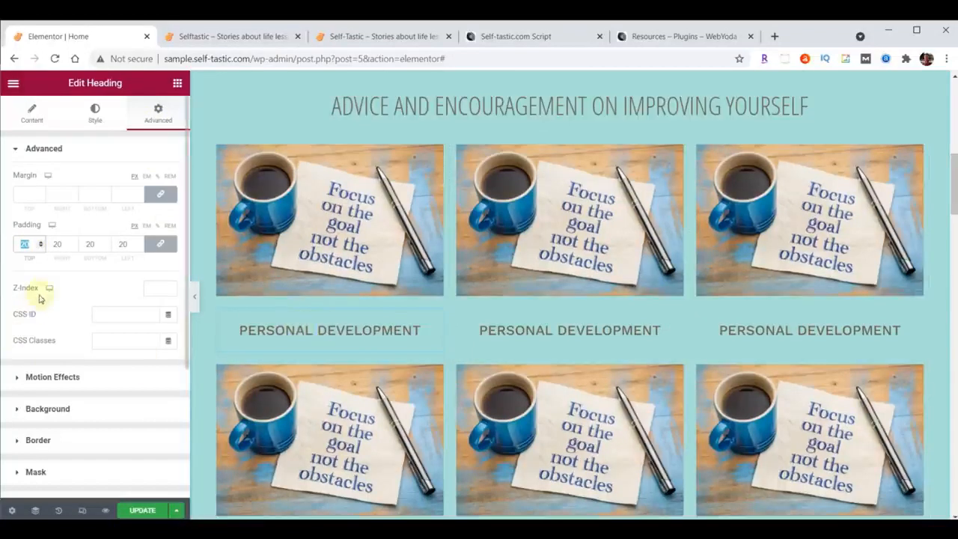
text(0)
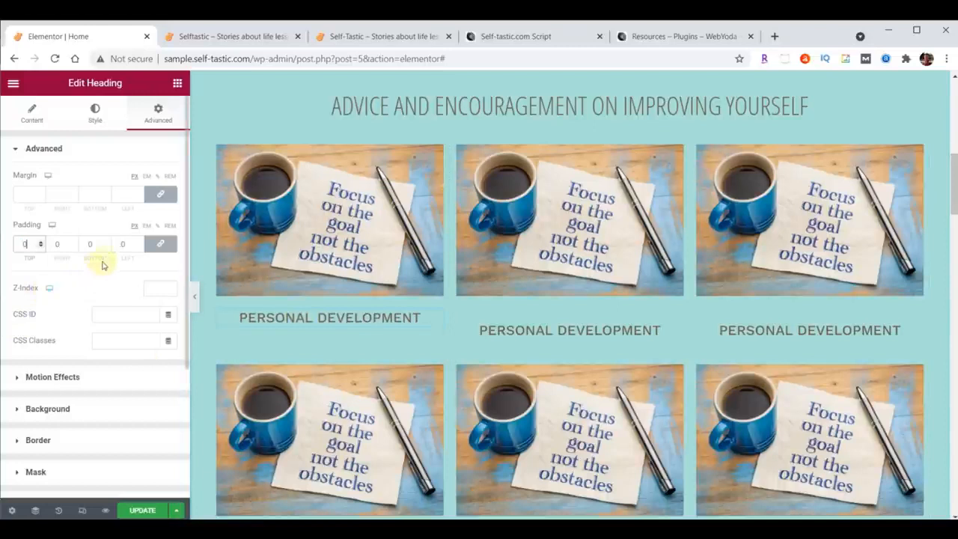
click(161, 246)
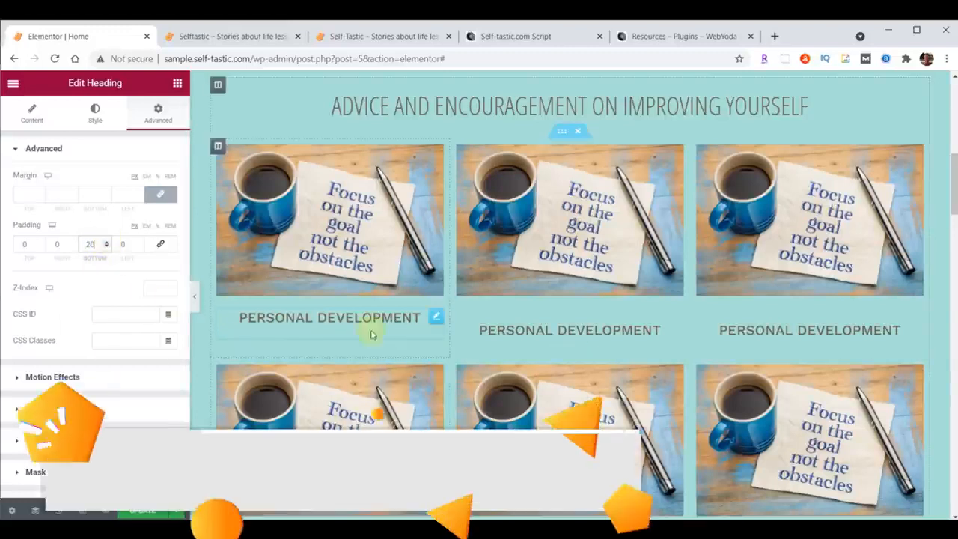
Copy the first Personal Development heading and paste its style onto the second and third headings in the upper row.
scroll(739, 333, down, 1)
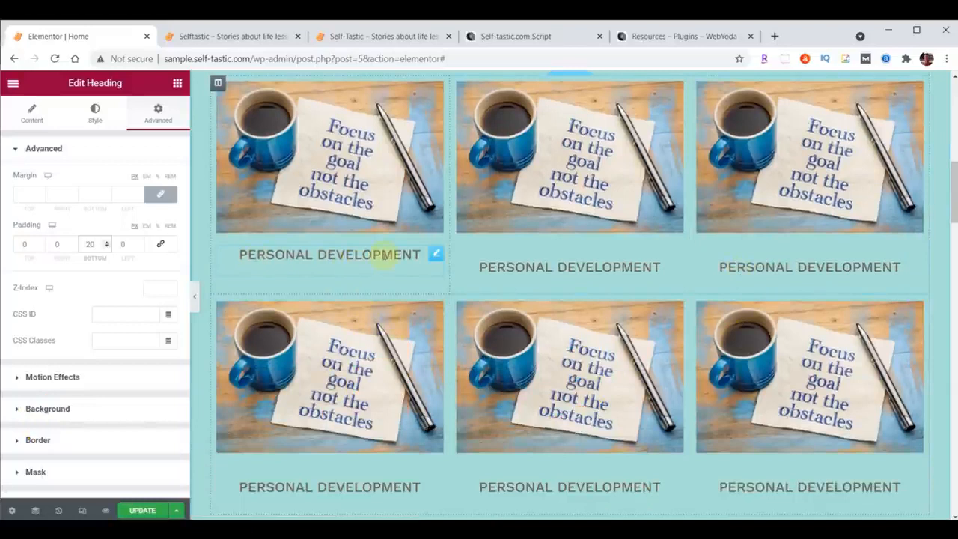
click(436, 256)
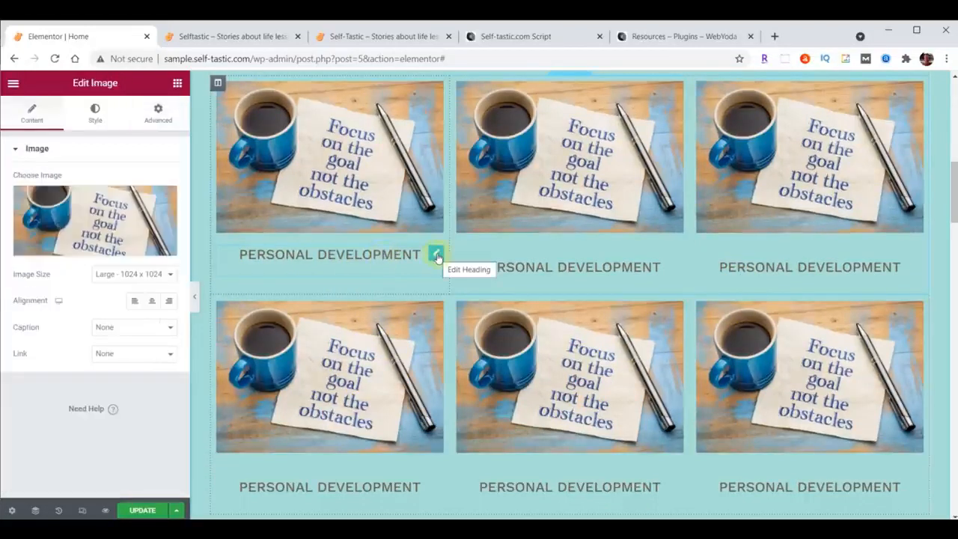
right_click(437, 256)
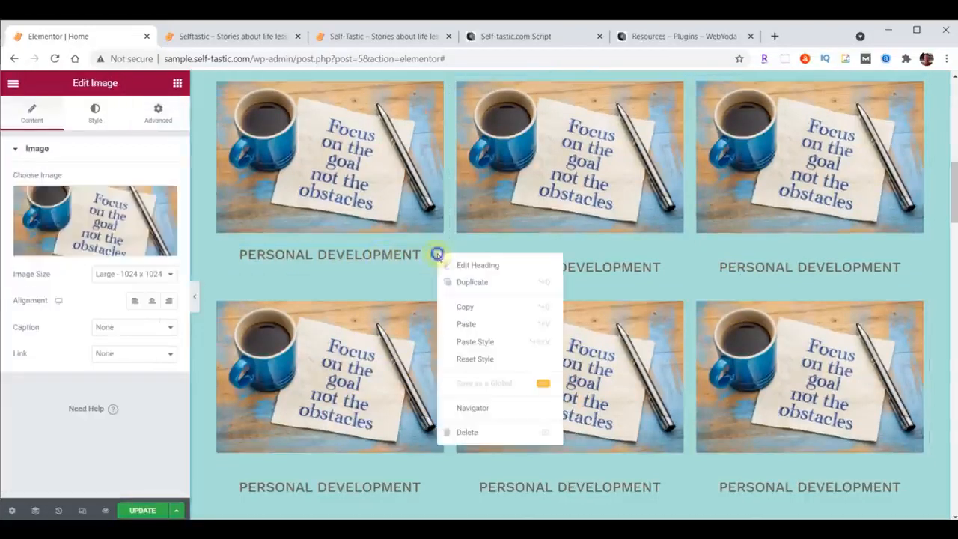
click(458, 306)
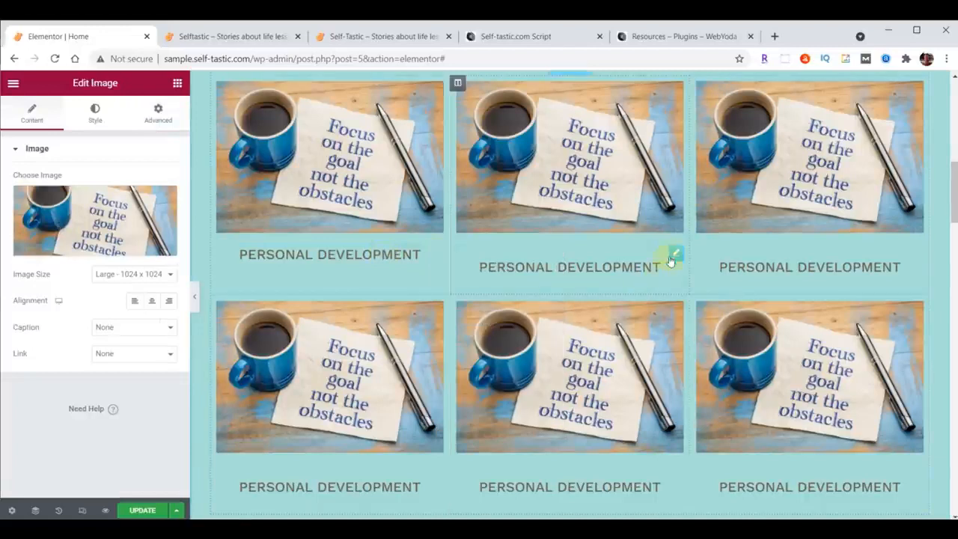
right_click(671, 260)
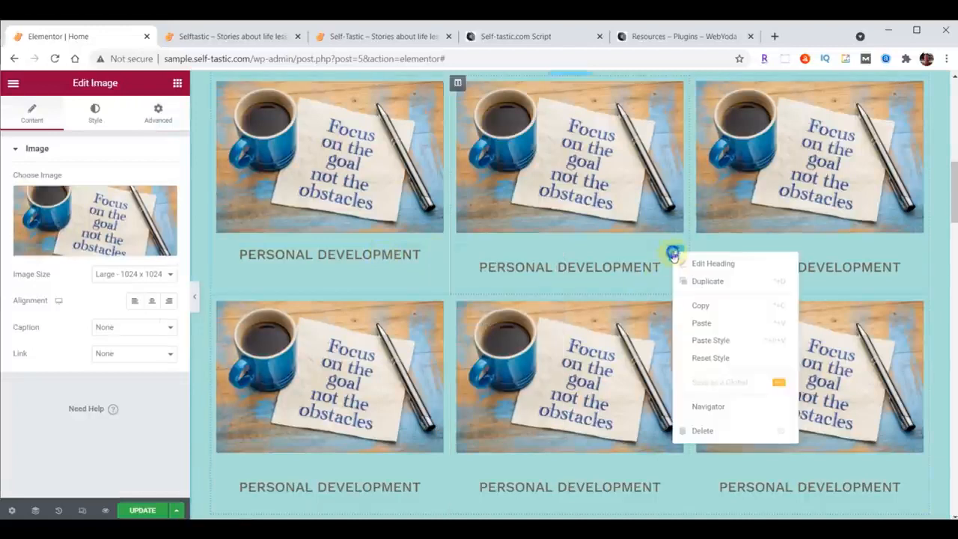
click(709, 343)
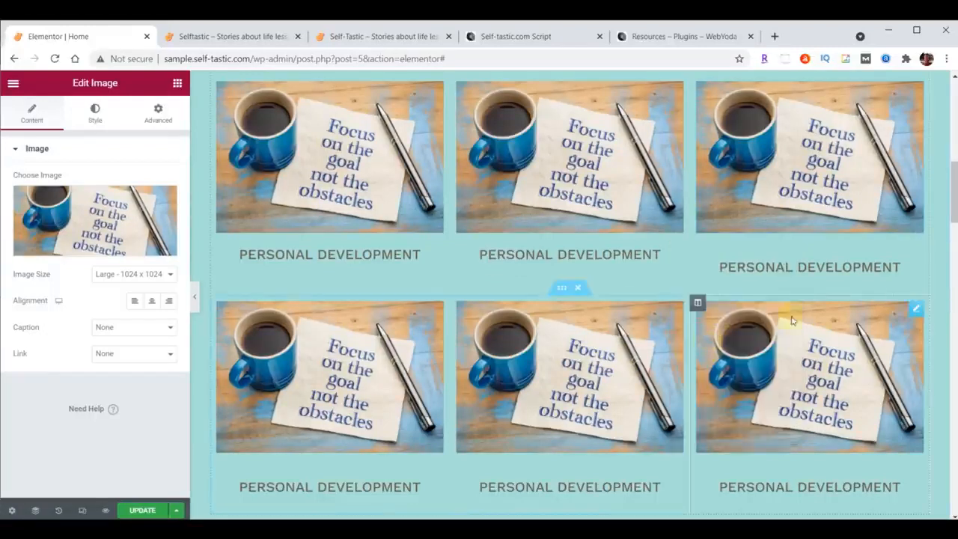
right_click(913, 265)
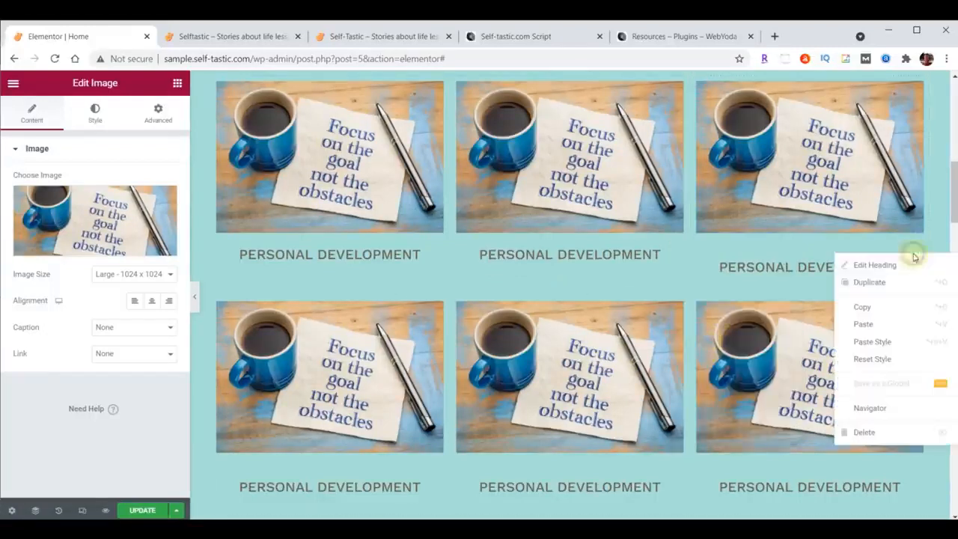
click(889, 345)
Paste the copied heading style onto all three Personal Development headings in the lower row.
right_click(912, 455)
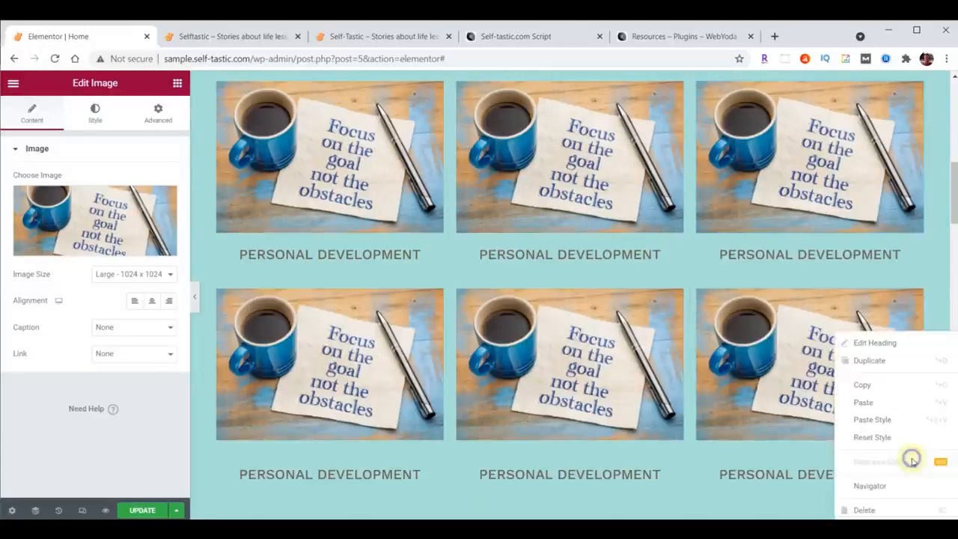
click(891, 423)
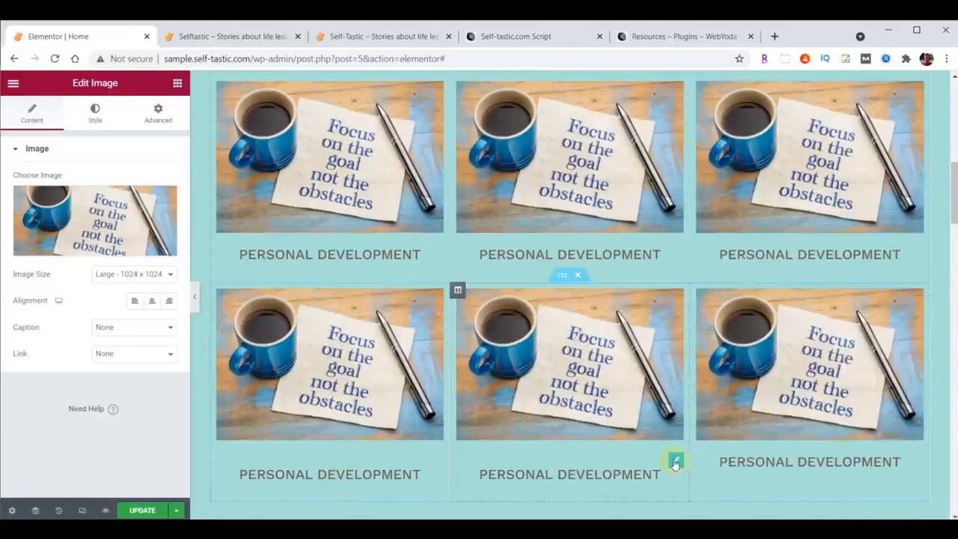
right_click(675, 457)
click(702, 436)
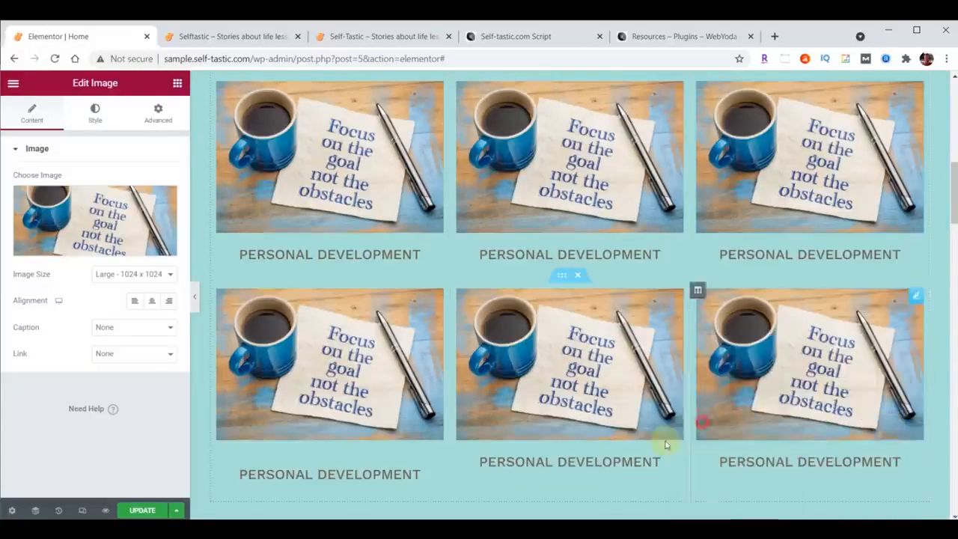
right_click(438, 462)
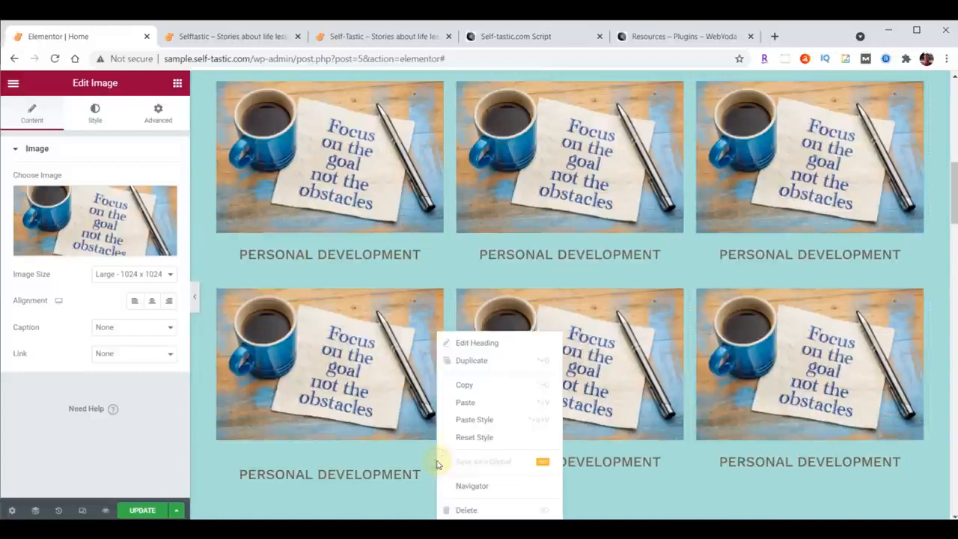
click(462, 423)
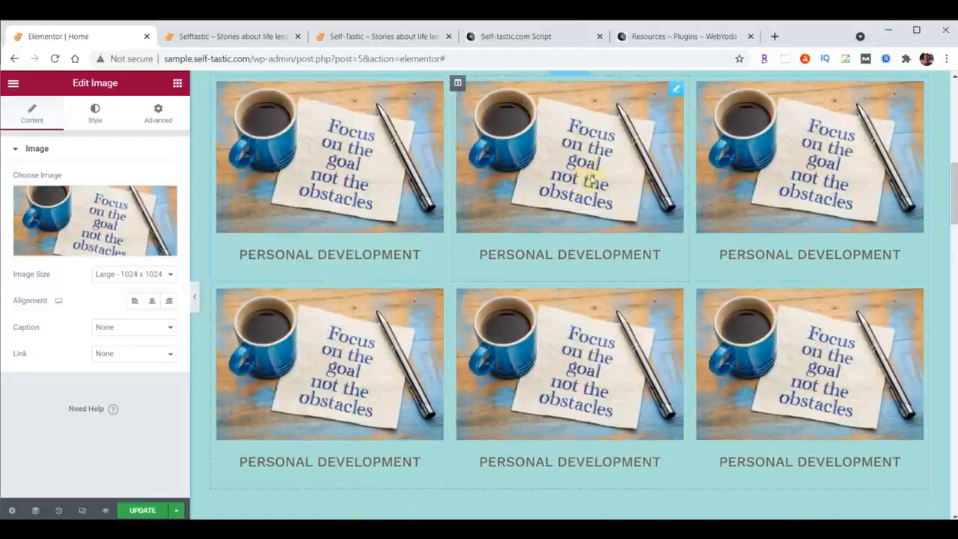
Replace the upper row's middle image with categories-02.png and change the heading below it to "Life Lessons".
click(65, 215)
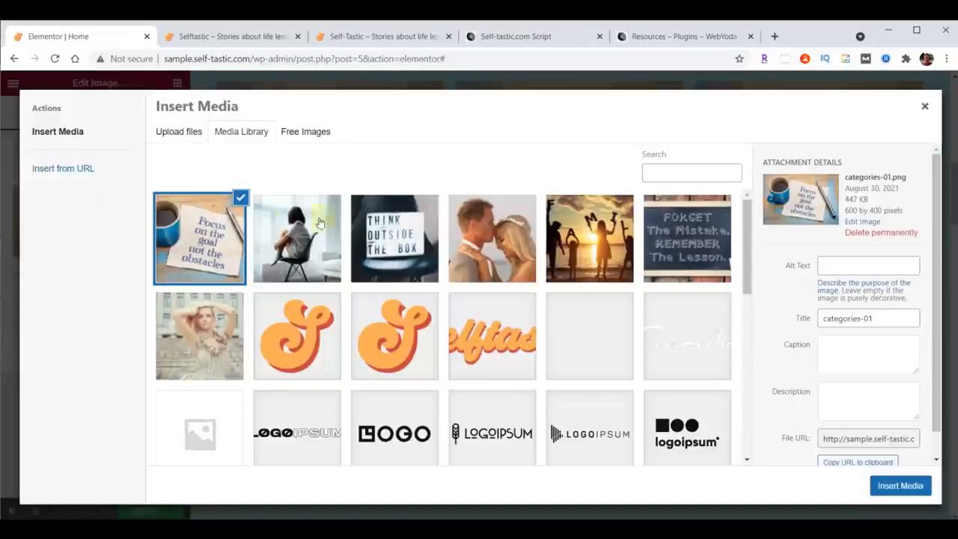
click(682, 236)
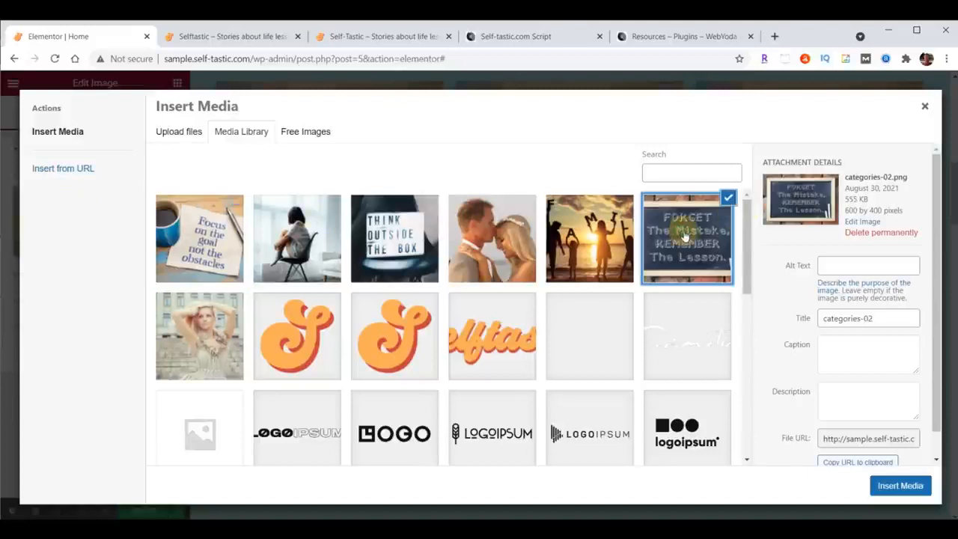
click(889, 486)
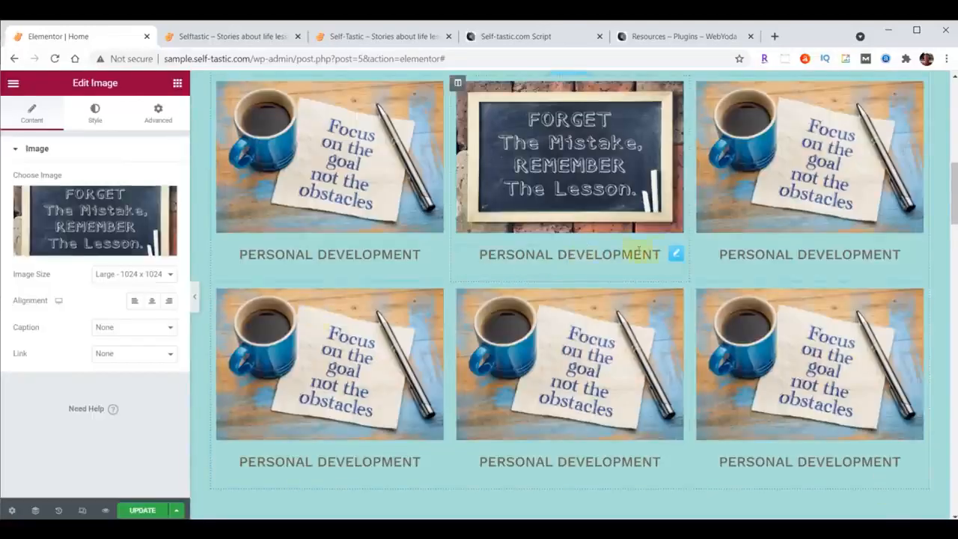
click(676, 253)
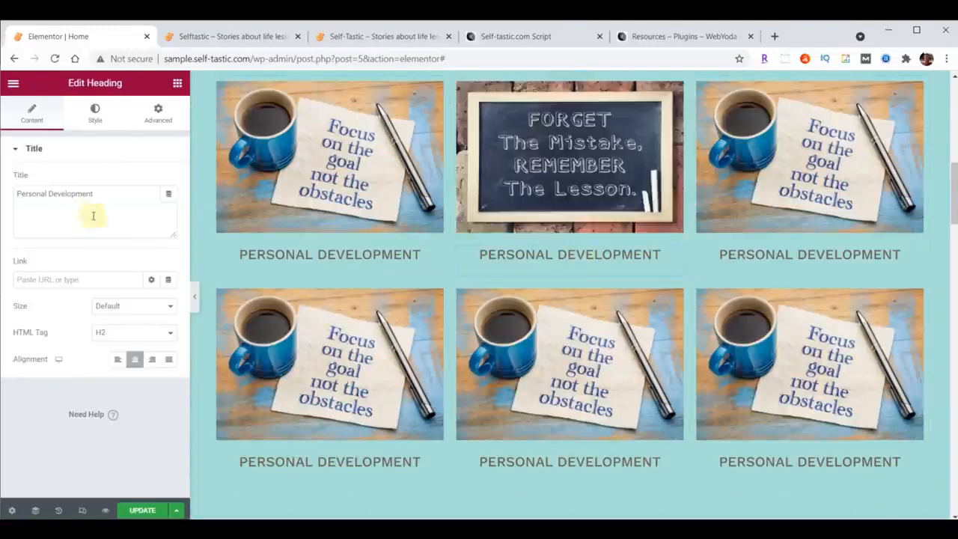
drag(17, 193, 107, 191)
text(Life Lessons)
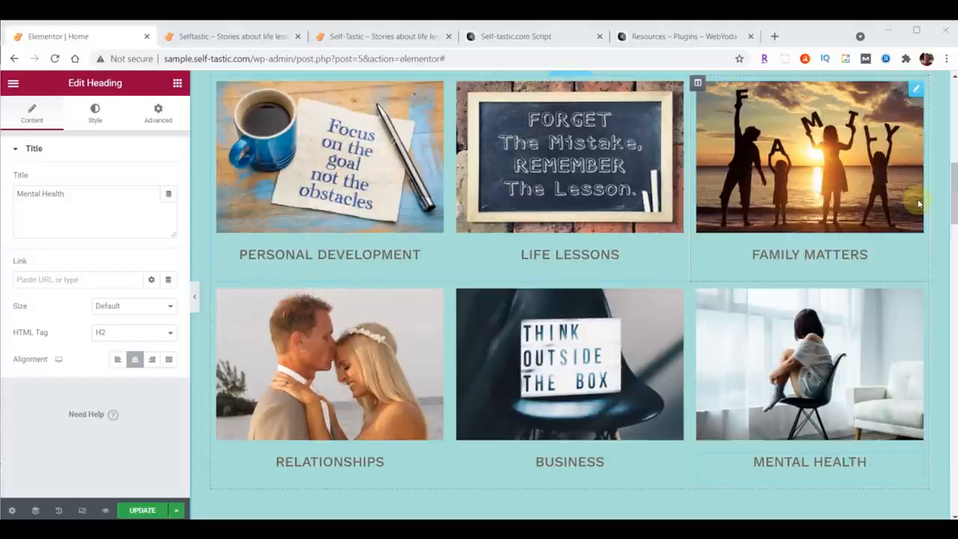
Update the Home page, reload the sample site and compare its category grid with the one on self-tastic.com.
click(142, 509)
click(238, 36)
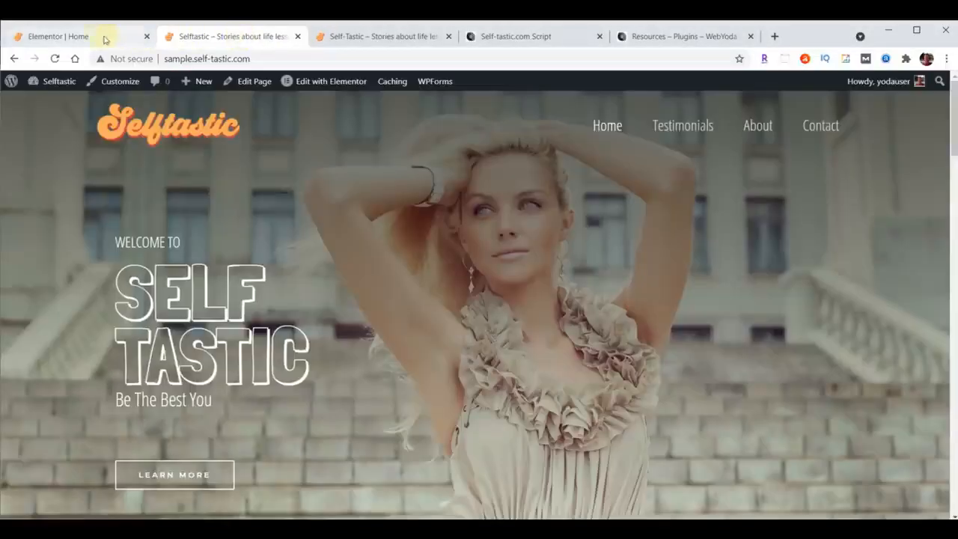
click(55, 58)
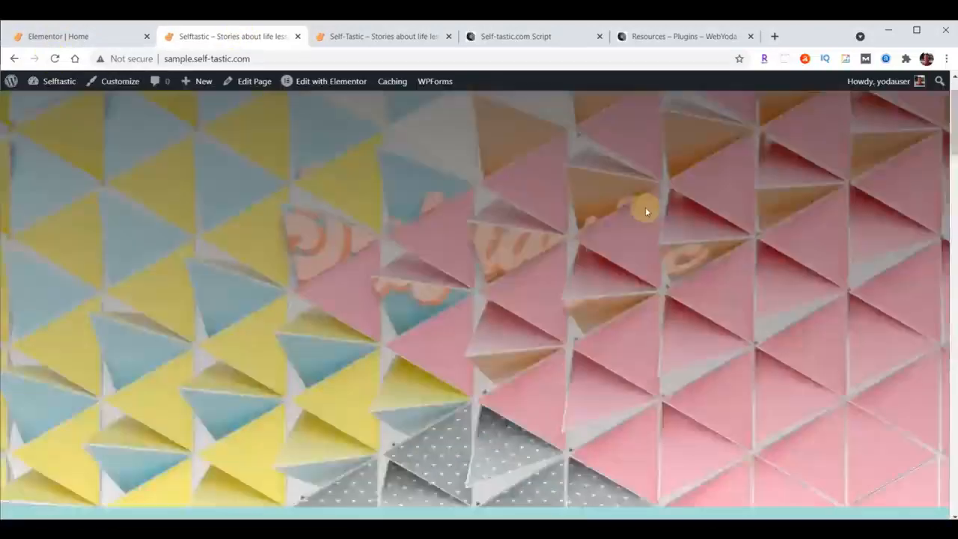
scroll(645, 208, down, 6)
scroll(646, 211, down, 1)
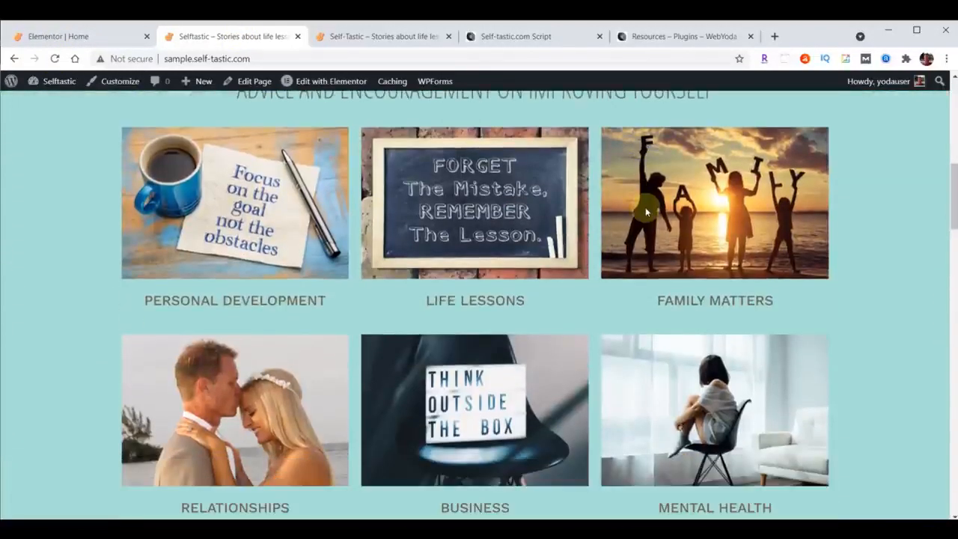
click(399, 37)
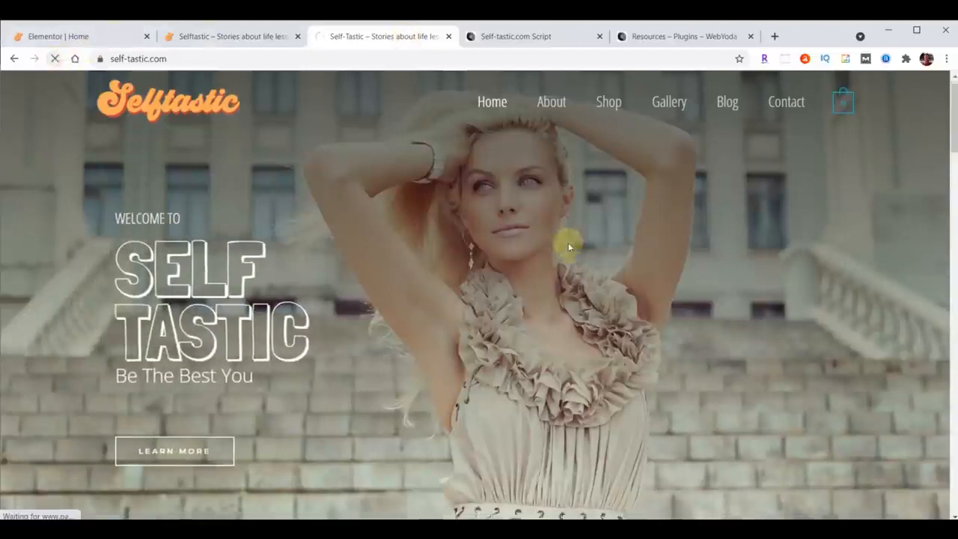
scroll(568, 249, down, 3)
scroll(568, 250, down, 3)
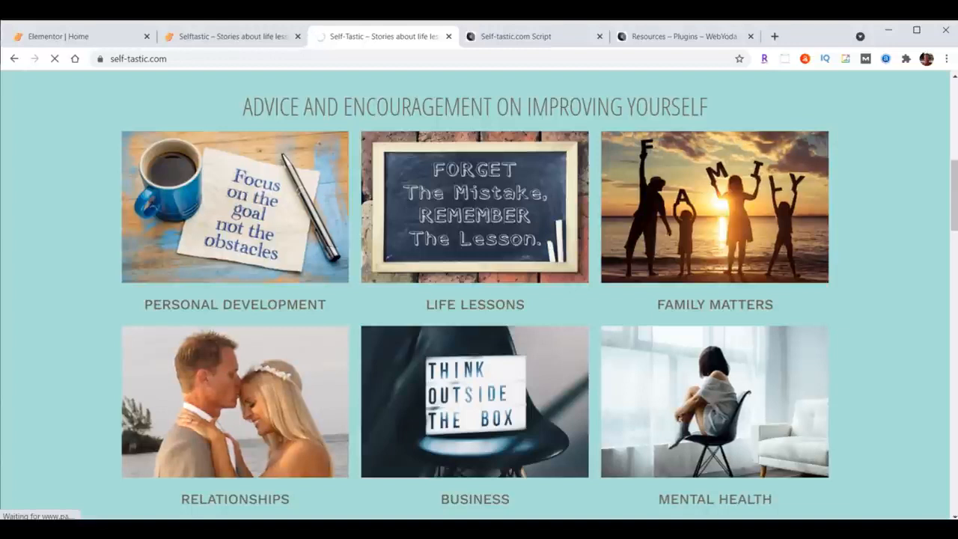
Give the Personal Development column in the Elementor editor a Slide In Right entrance animation with a 1000 ms delay.
click(49, 36)
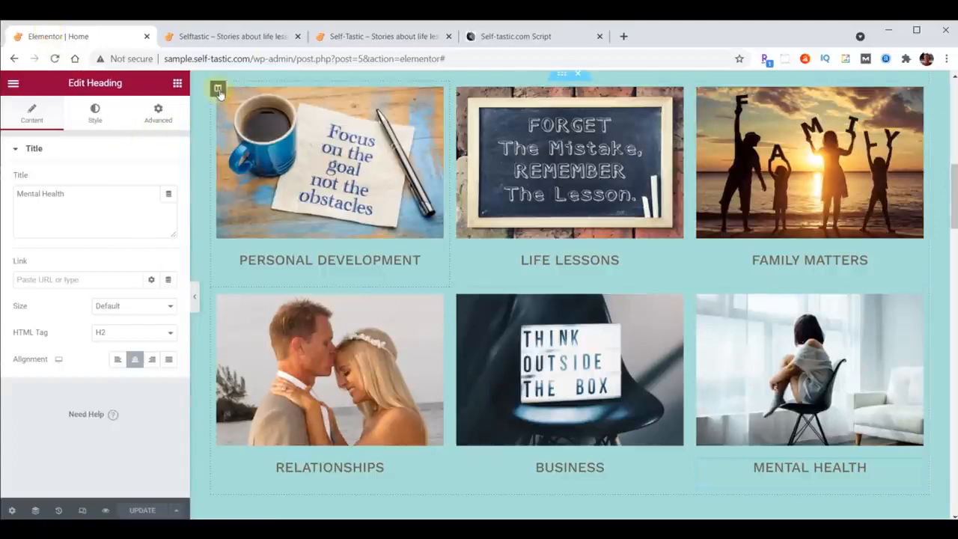
click(218, 90)
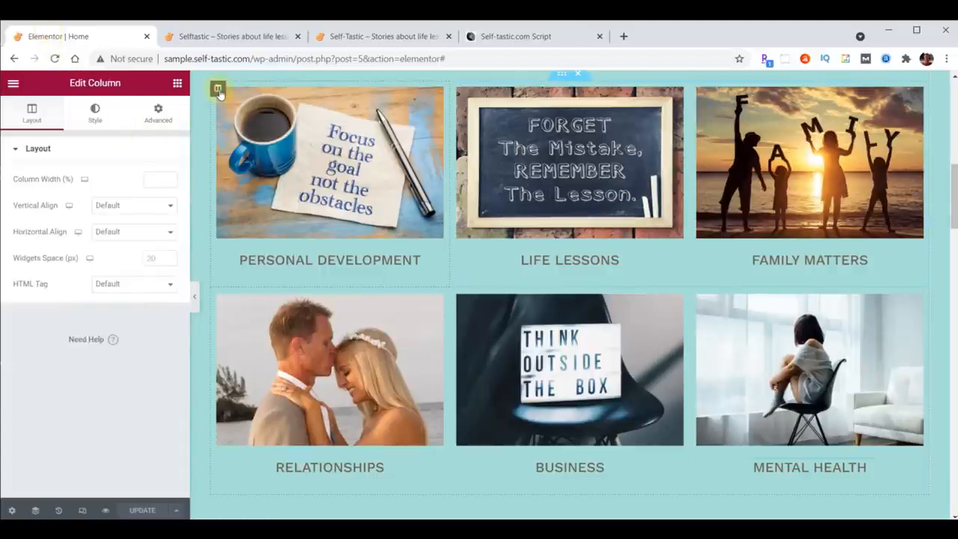
click(159, 114)
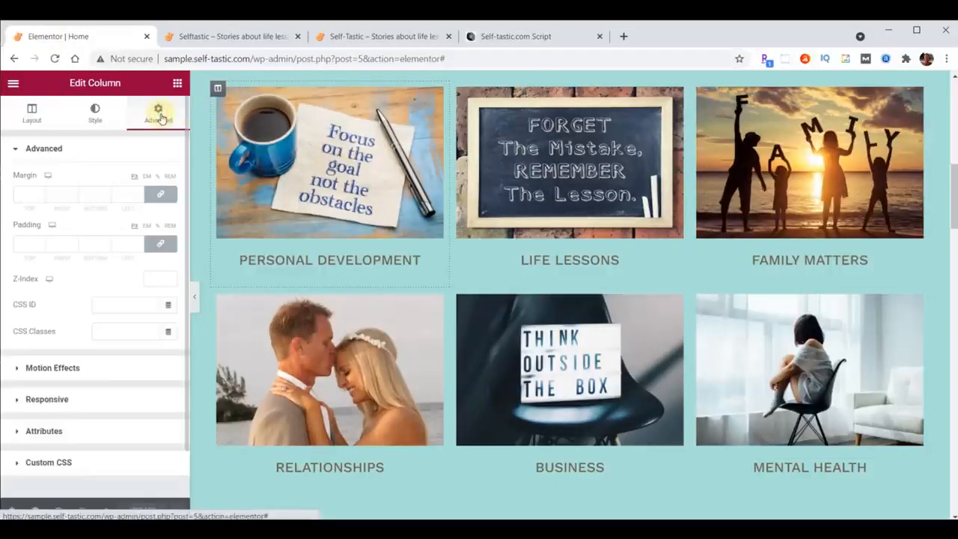
click(66, 367)
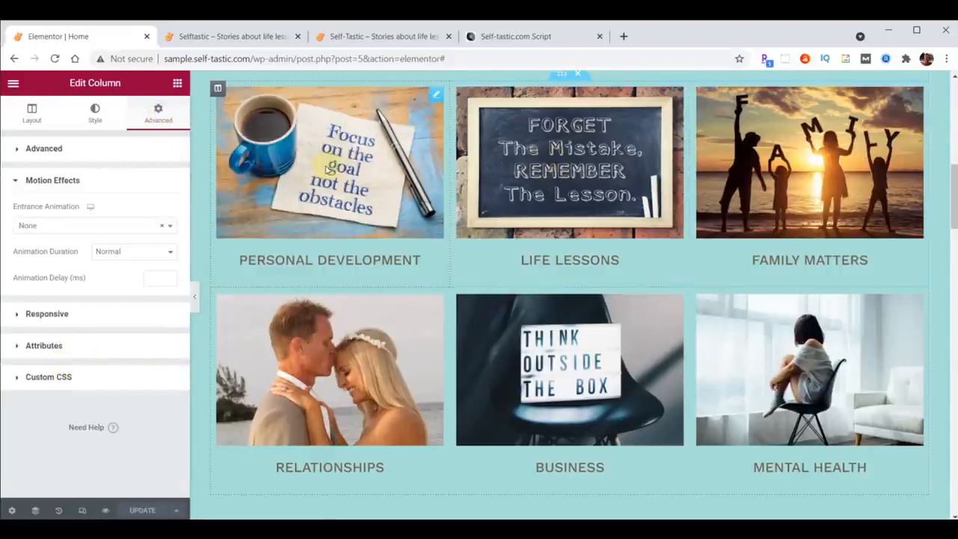
click(75, 227)
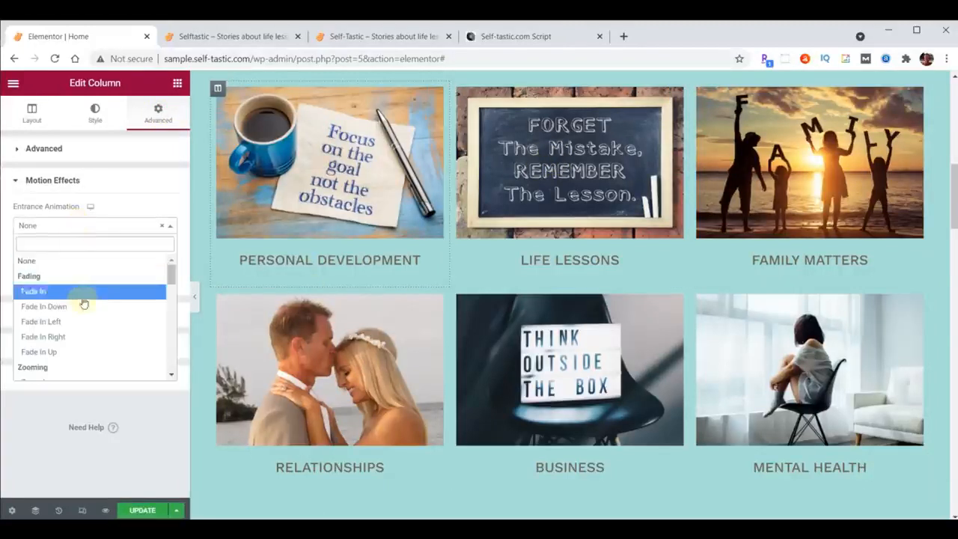
scroll(82, 303, down, 3)
scroll(82, 307, down, 2)
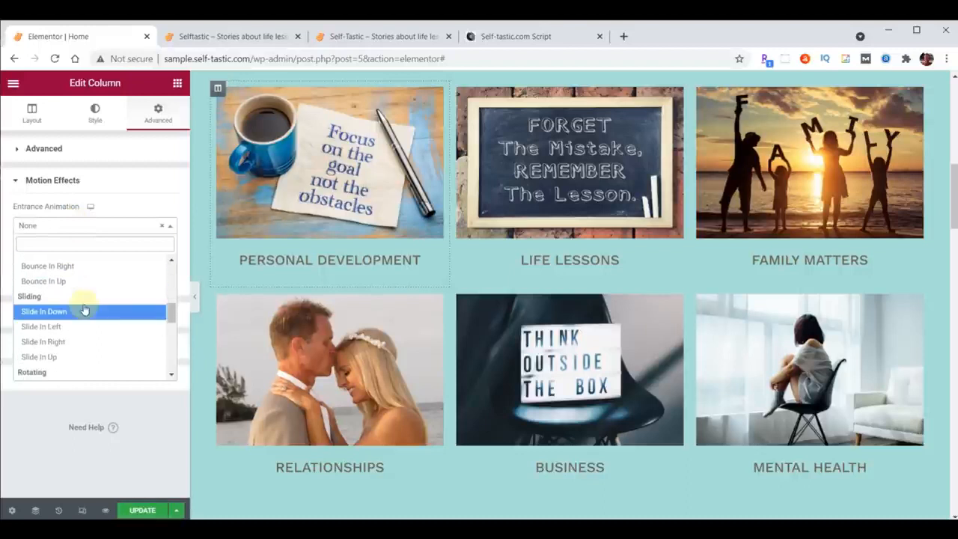
click(59, 342)
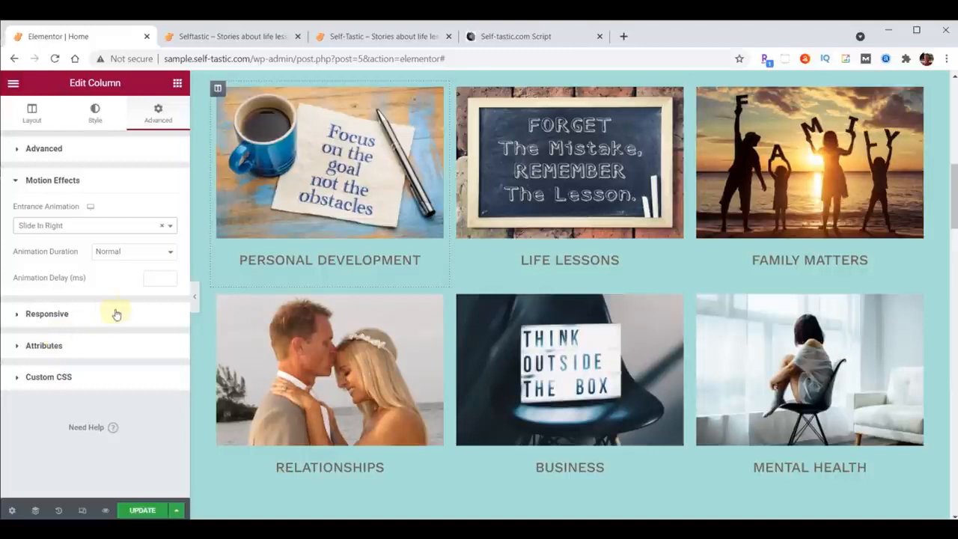
click(154, 278)
text(1000)
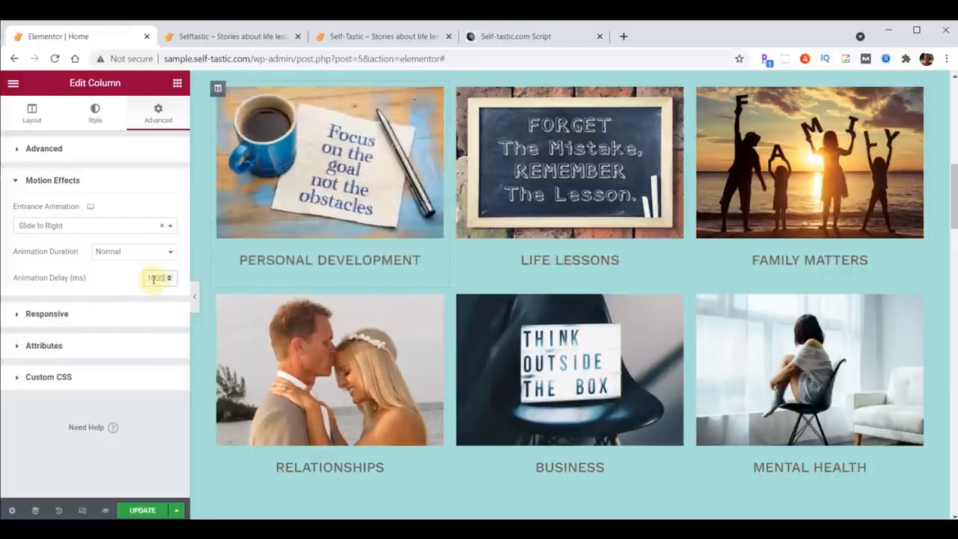
Copy the Personal Development column and paste its style onto the Relationships column below it.
right_click(218, 88)
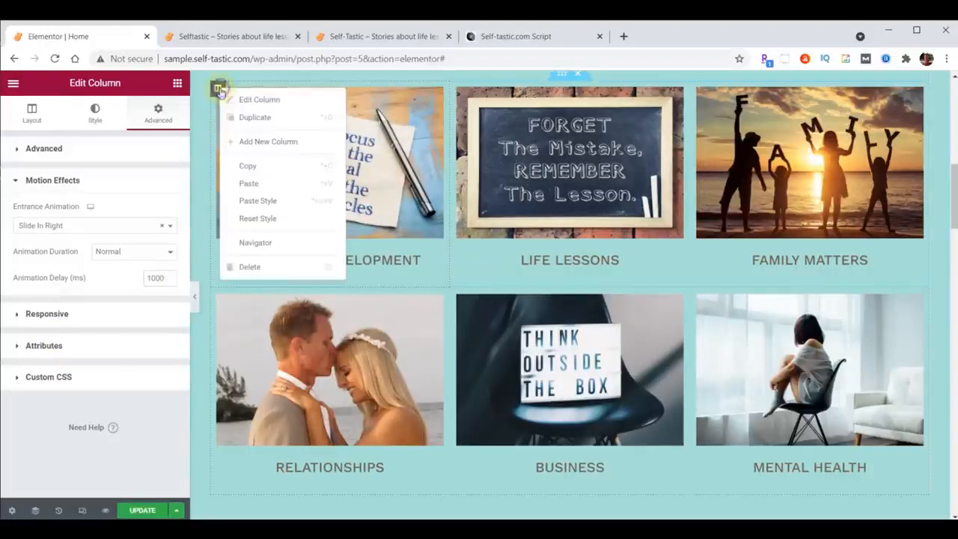
click(247, 164)
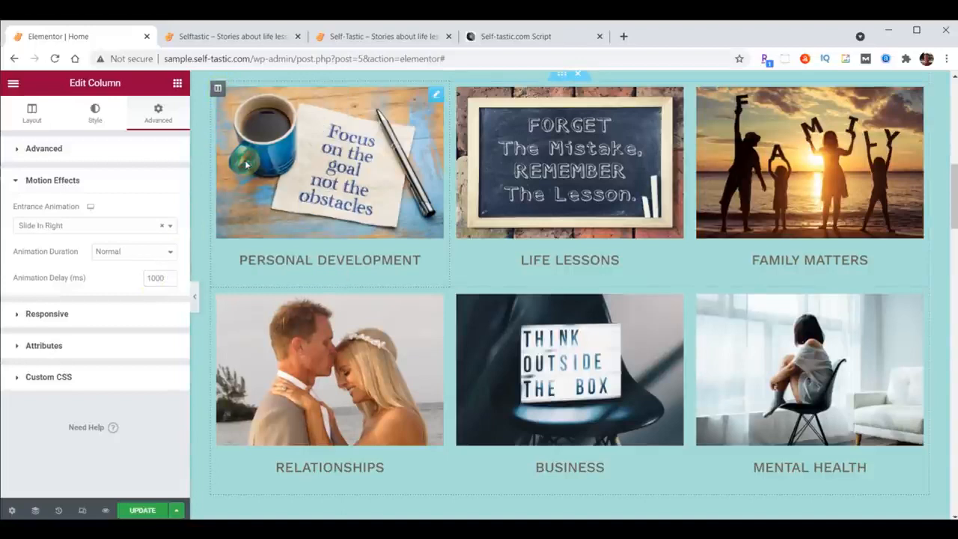
right_click(218, 296)
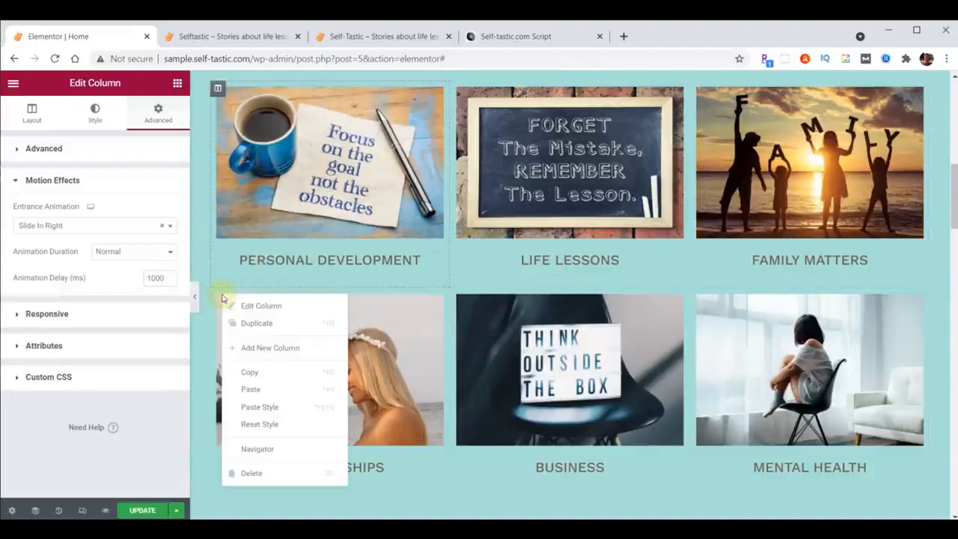
click(268, 406)
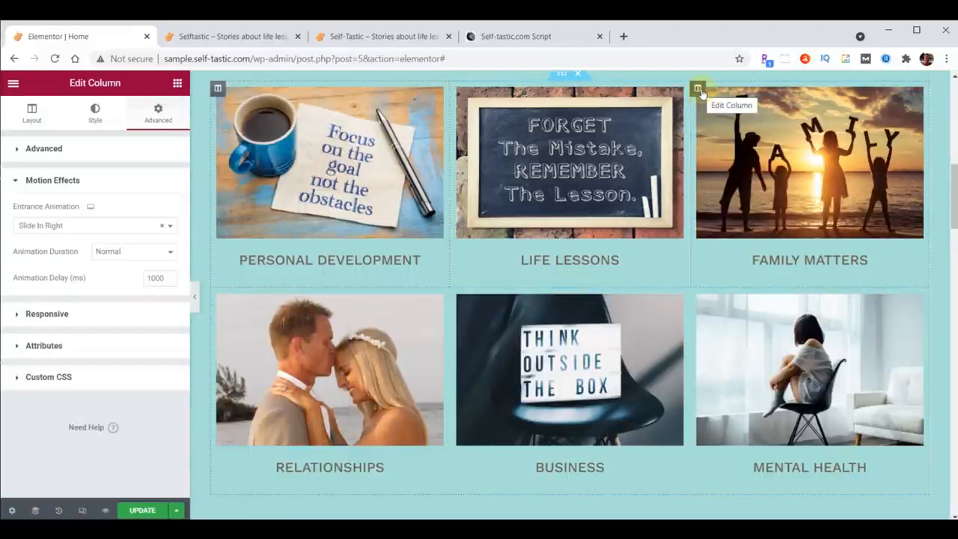
Give the Family Matters column a Slide In Left entrance animation with a 1000 ms delay.
click(700, 91)
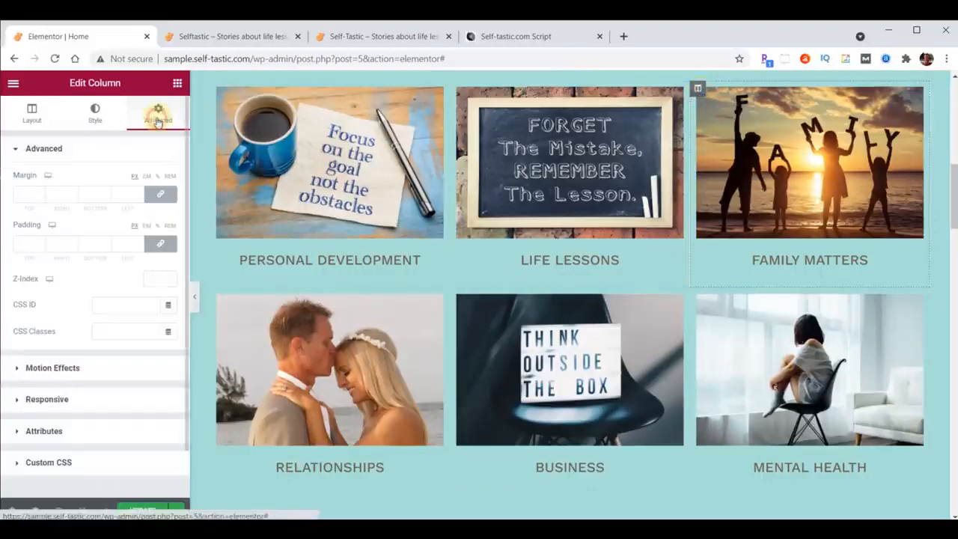
click(53, 367)
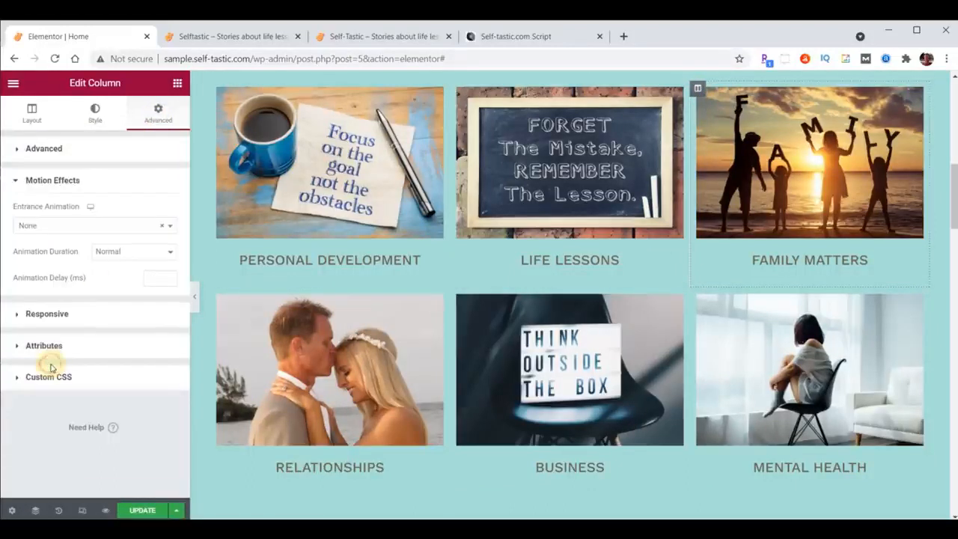
click(74, 226)
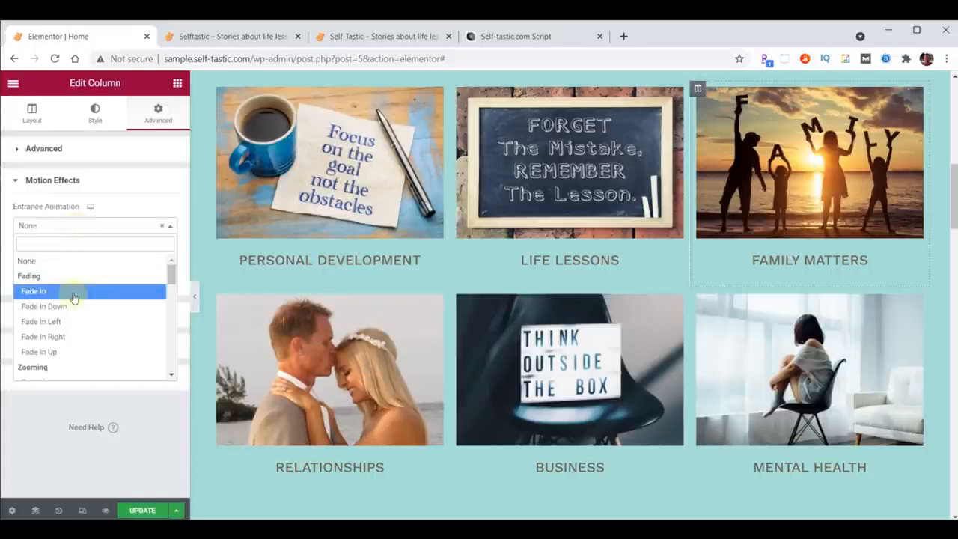
scroll(75, 292, down, 3)
scroll(72, 299, down, 2)
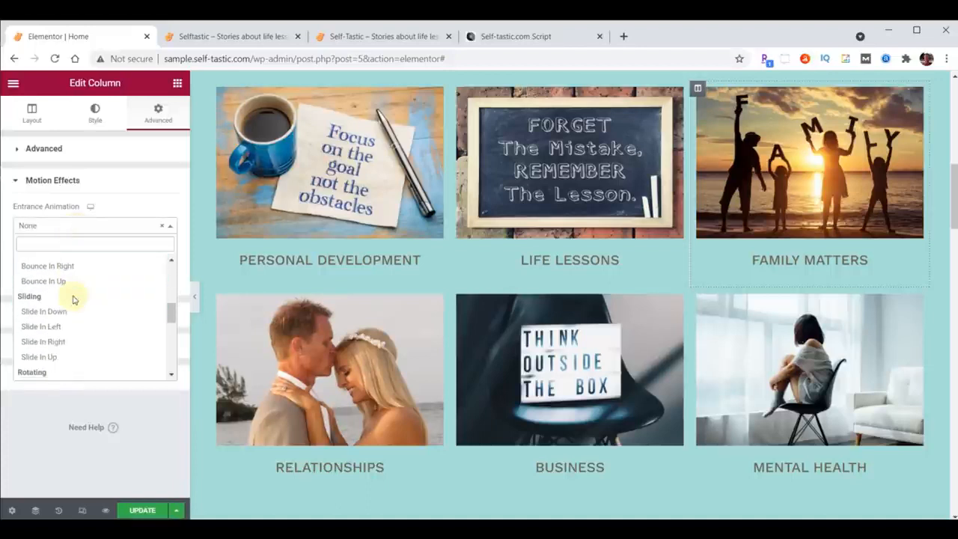
click(48, 327)
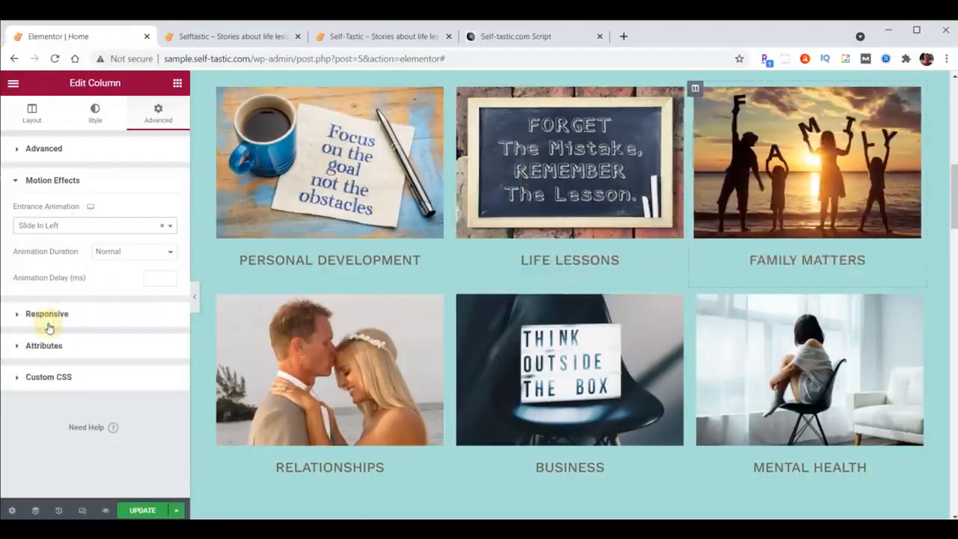
click(152, 278)
text(1000)
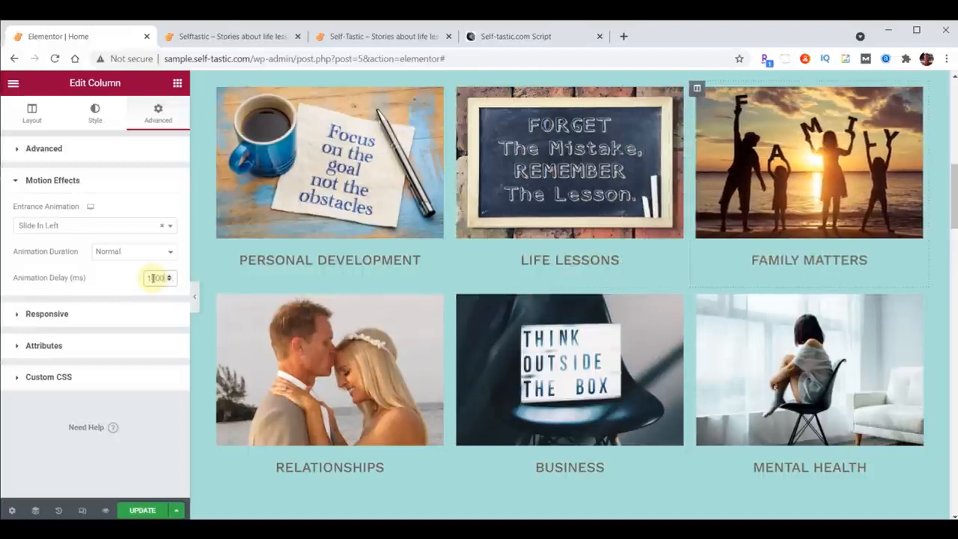
Copy the Family Matters column and paste its style onto the Mental Health column below it.
right_click(697, 89)
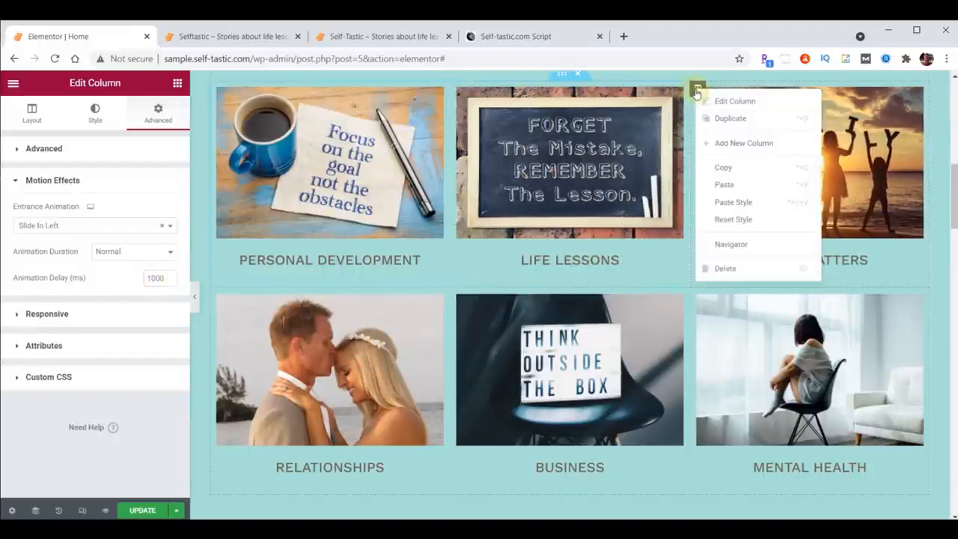
click(725, 173)
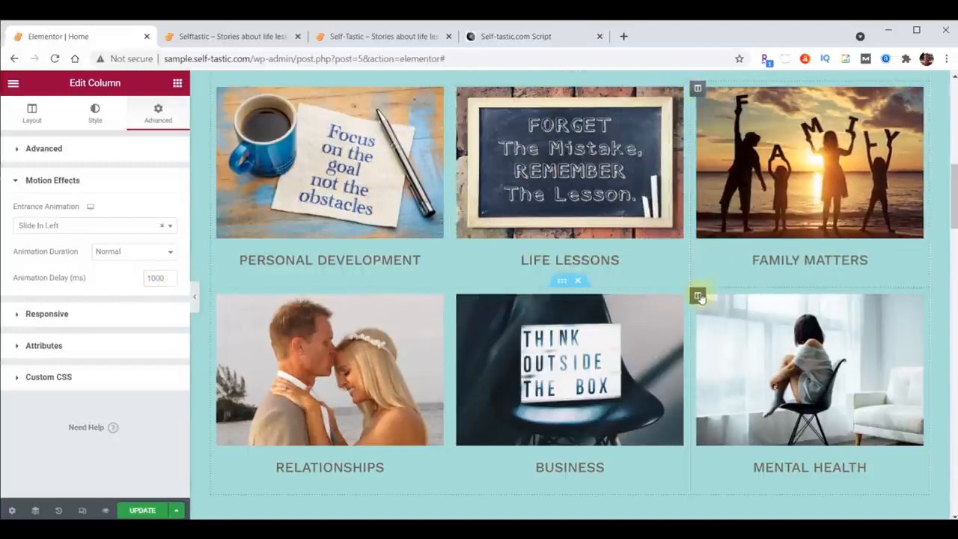
right_click(698, 296)
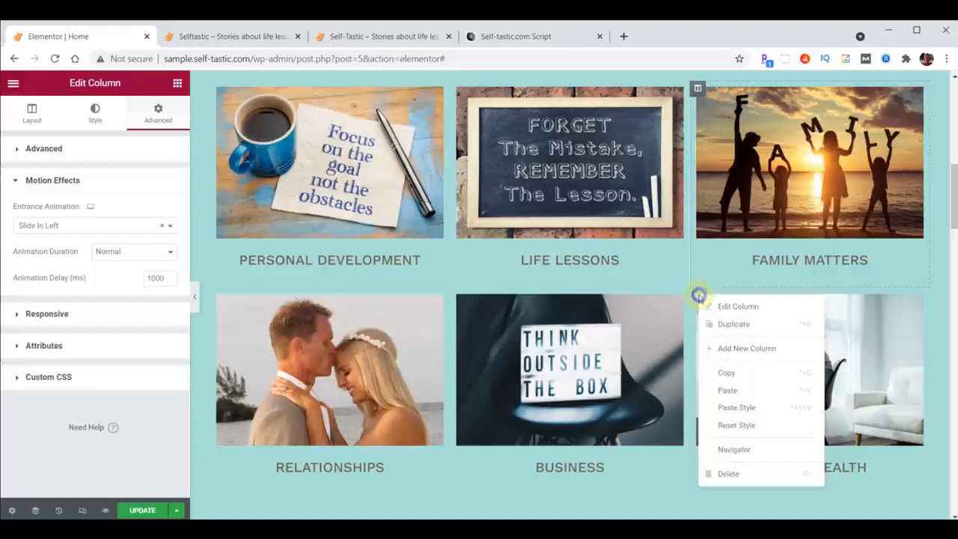
click(733, 407)
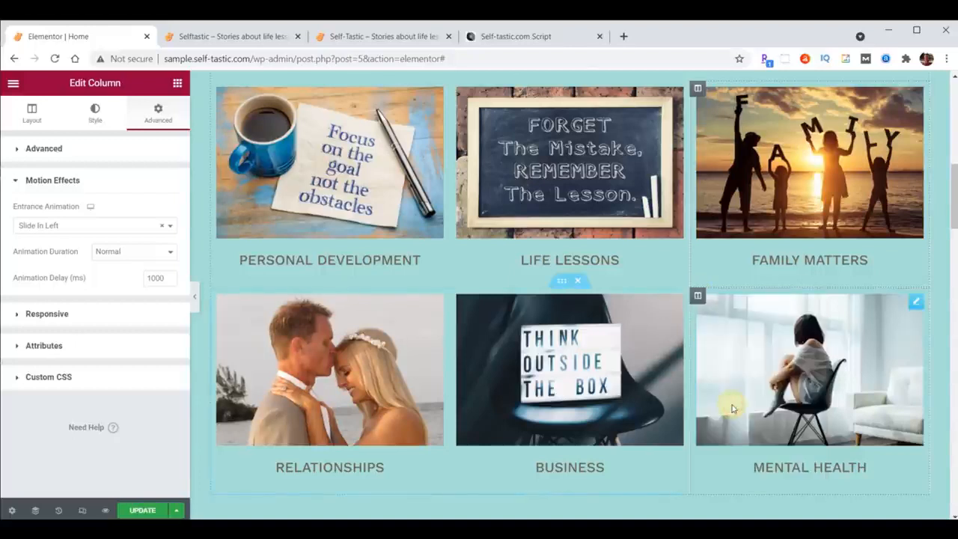
Give the Life Lessons column a Zoom In entrance animation with a 1000 ms delay.
click(458, 90)
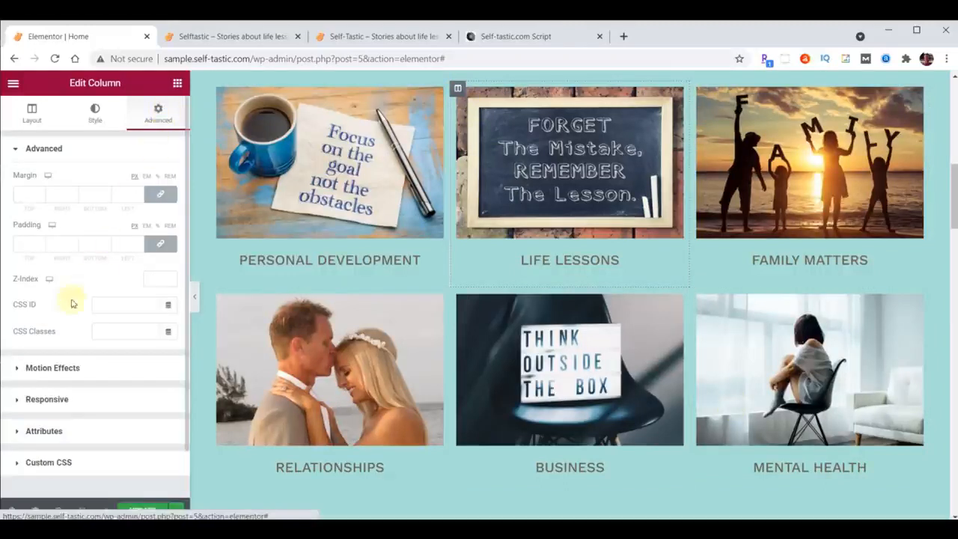
click(46, 367)
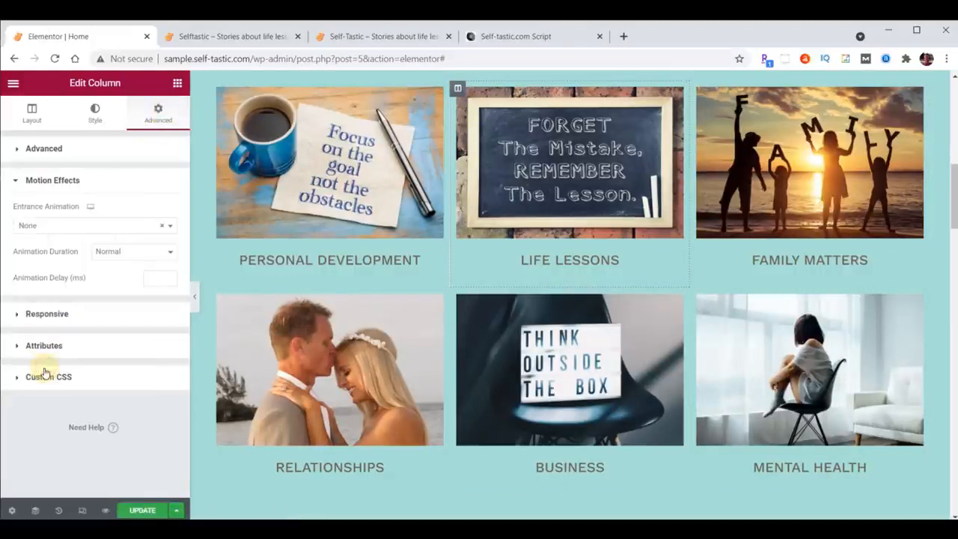
click(62, 229)
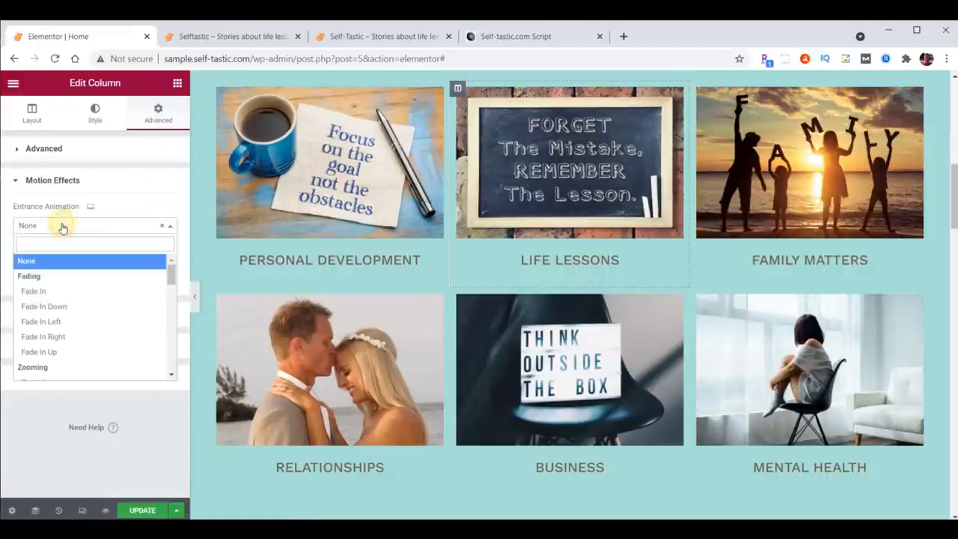
scroll(63, 284, down, 2)
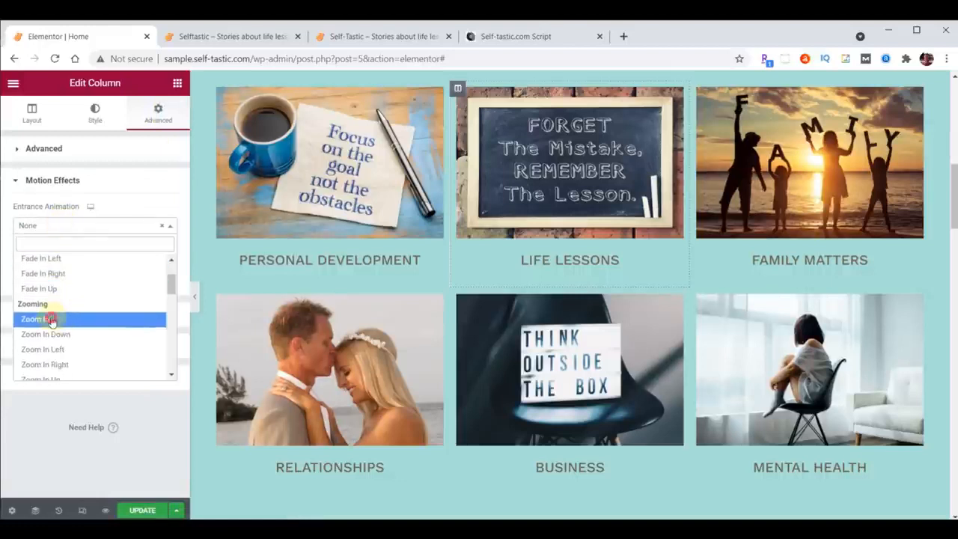
click(50, 320)
click(151, 283)
text(1000)
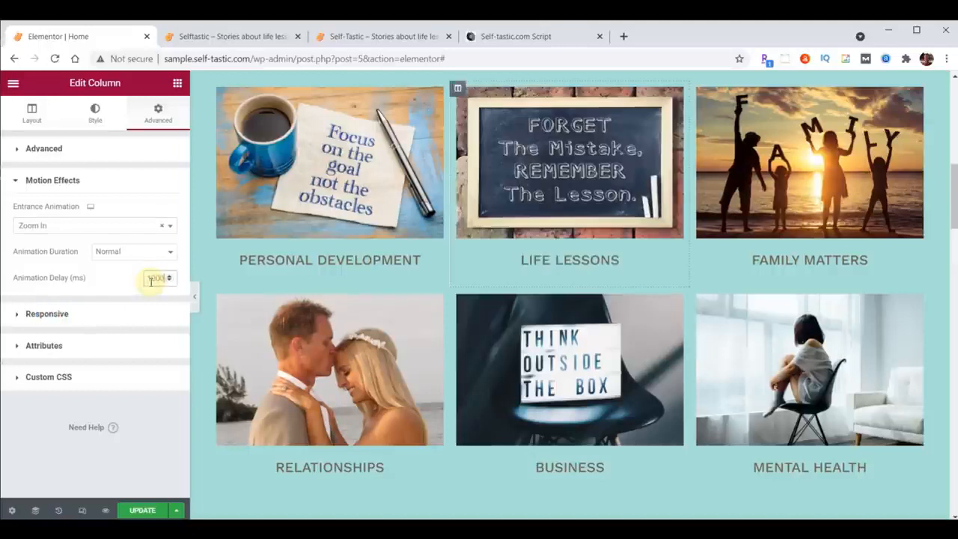
Copy the Life Lessons column and paste its style onto the Business column below it.
right_click(458, 89)
click(487, 166)
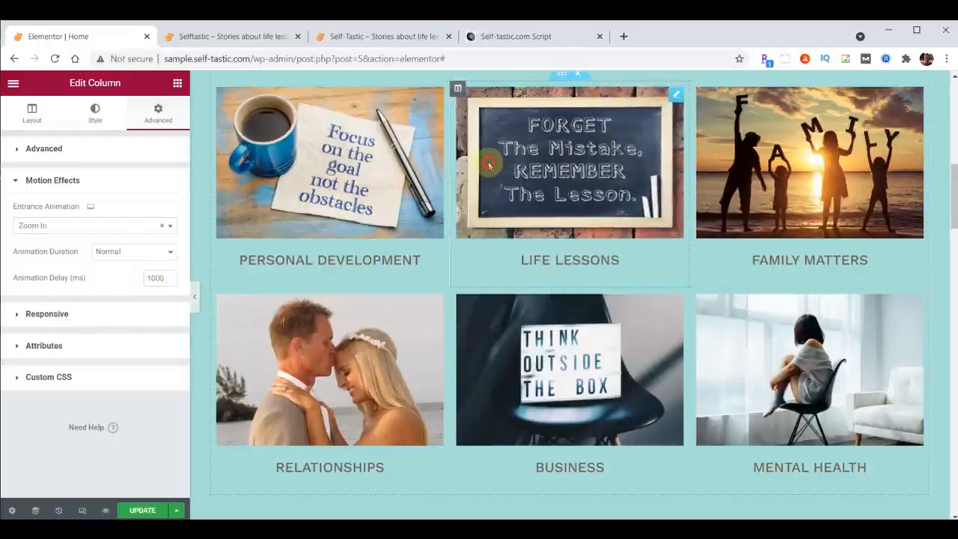
right_click(457, 296)
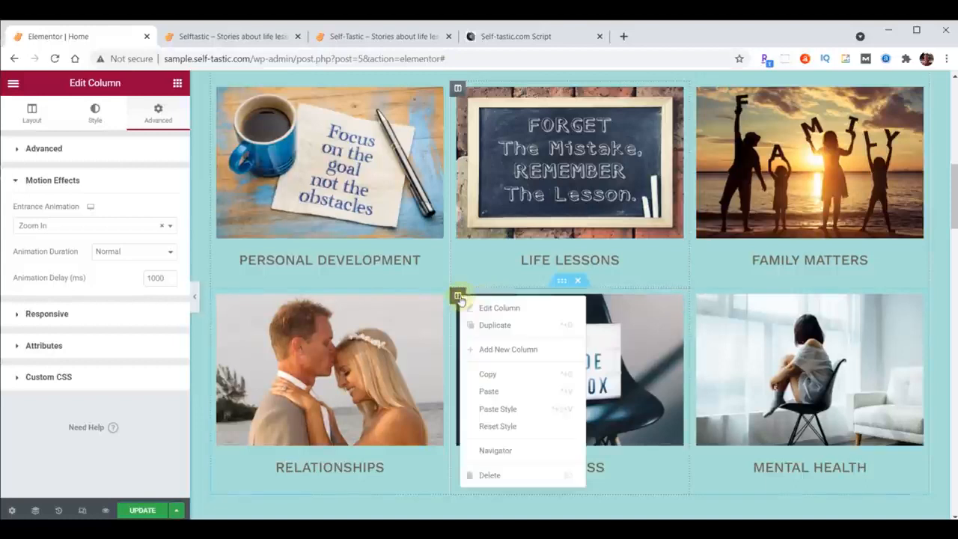
click(497, 410)
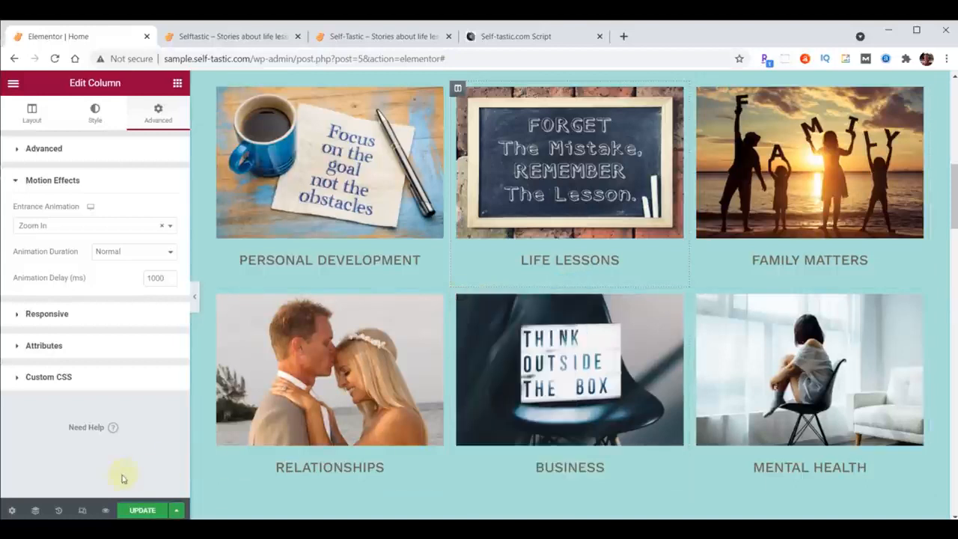
Update the Home page and reload the sample site to watch the category grid's entrance animations.
click(143, 510)
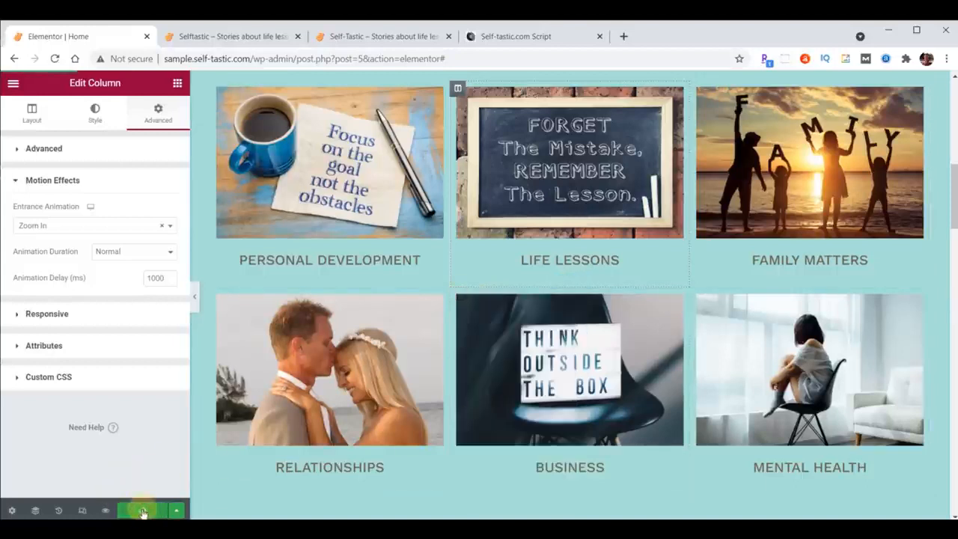
click(211, 38)
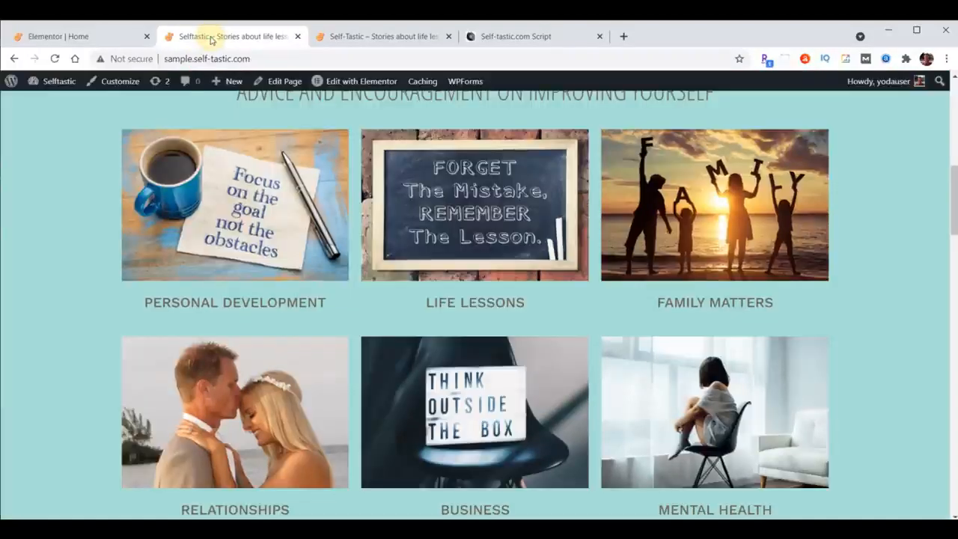
click(54, 59)
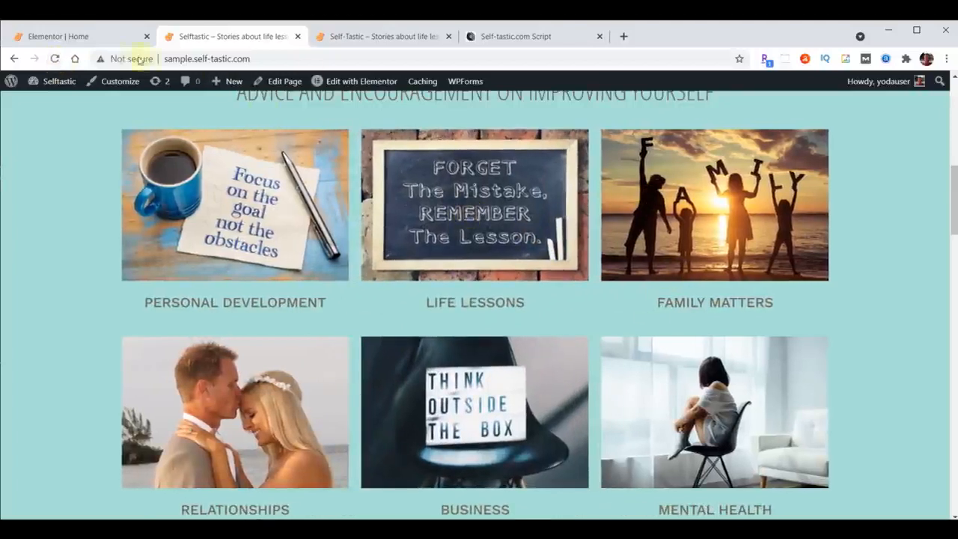
click(57, 58)
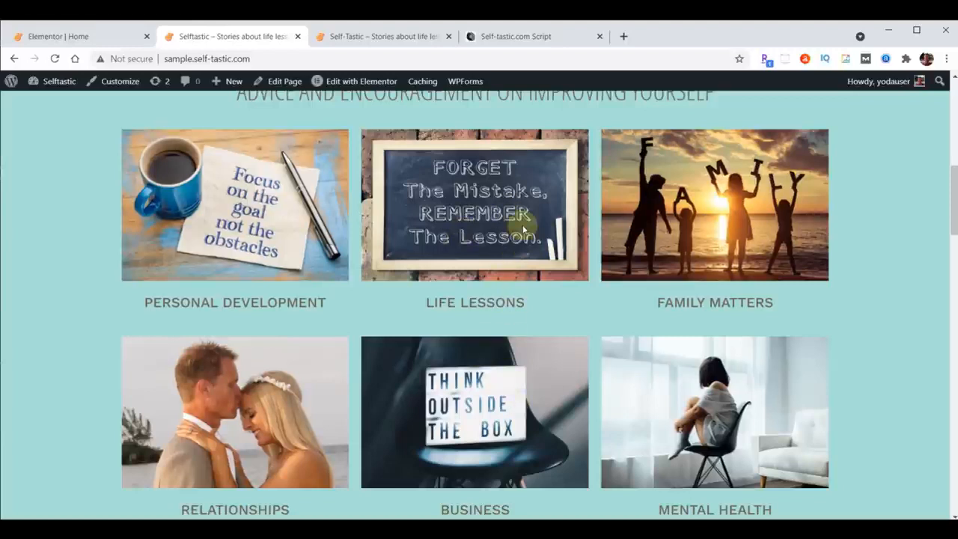
In the Elementor editor, set the Z-Index of both the Life Lessons and Business columns to 1.
click(58, 36)
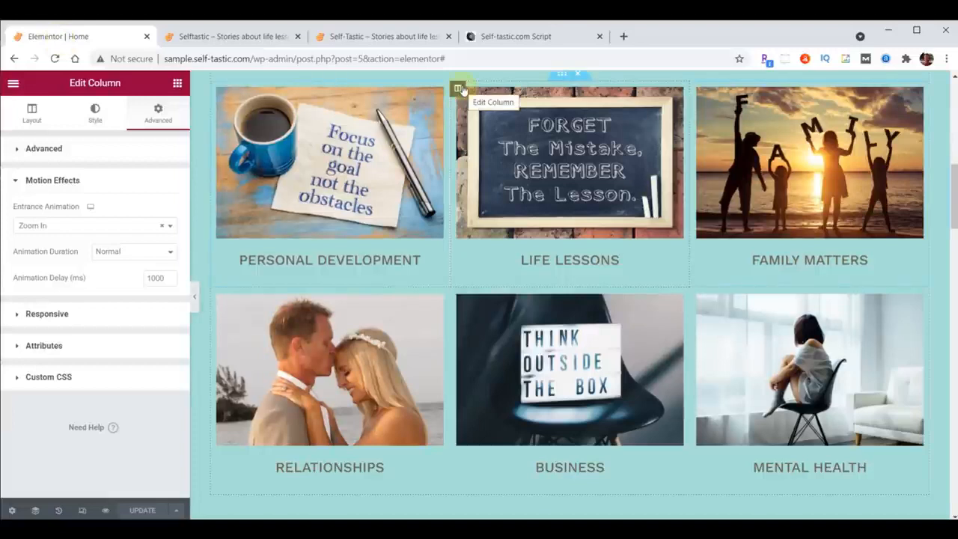
click(19, 149)
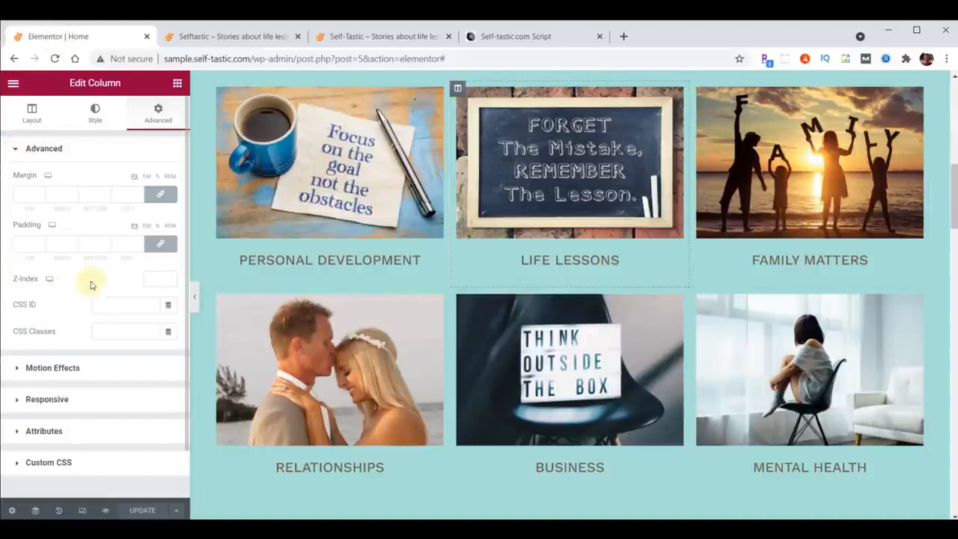
click(155, 278)
text(1)
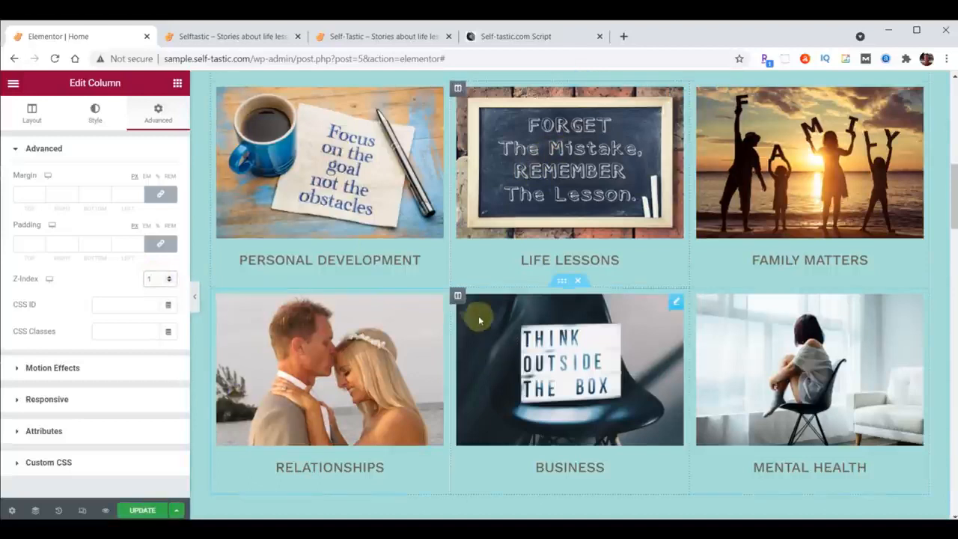
click(458, 296)
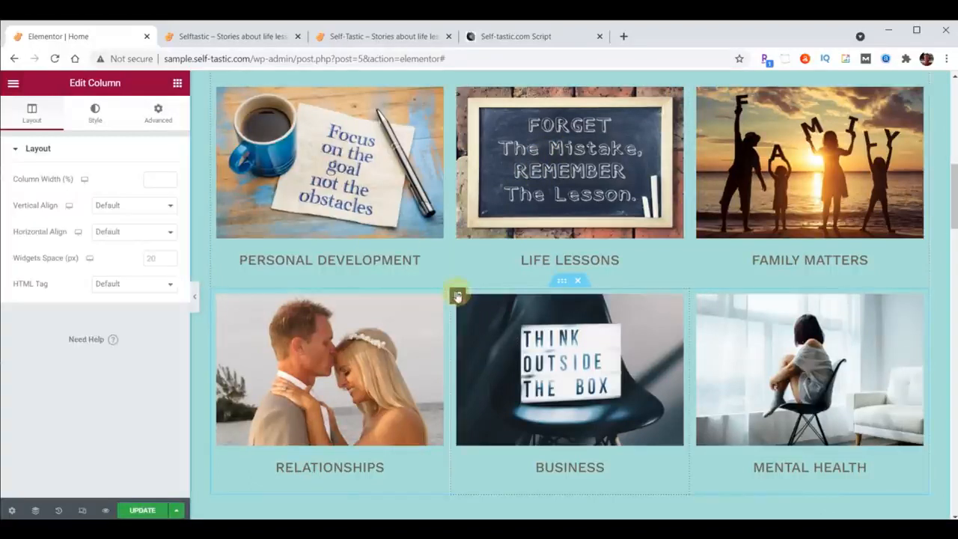
click(161, 113)
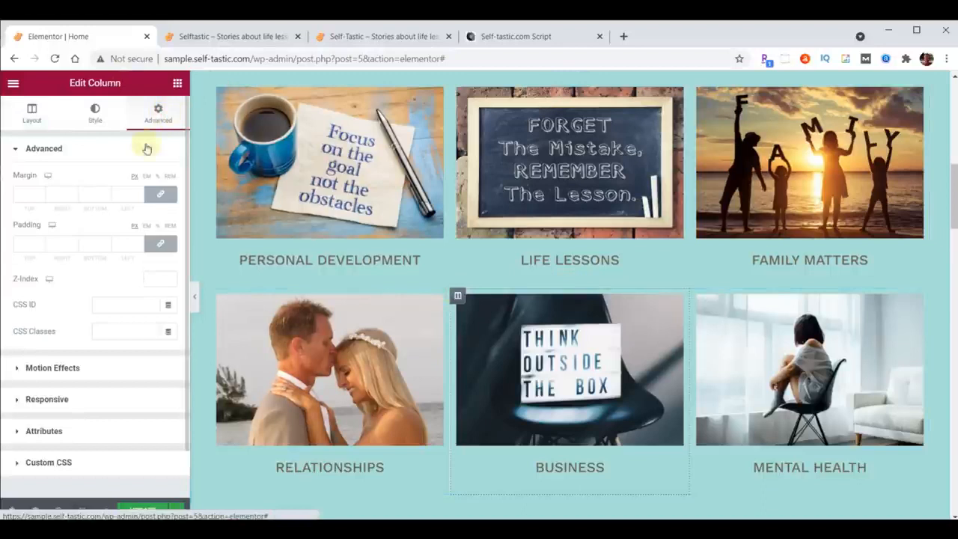
click(156, 277)
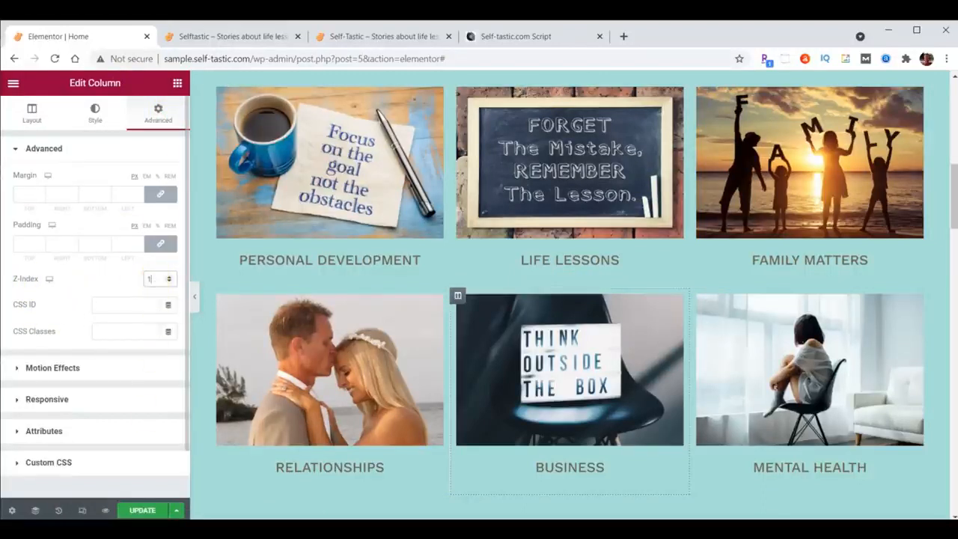
Update the Home page and reload the sample site to check how the middle columns overlap during the animations.
click(141, 510)
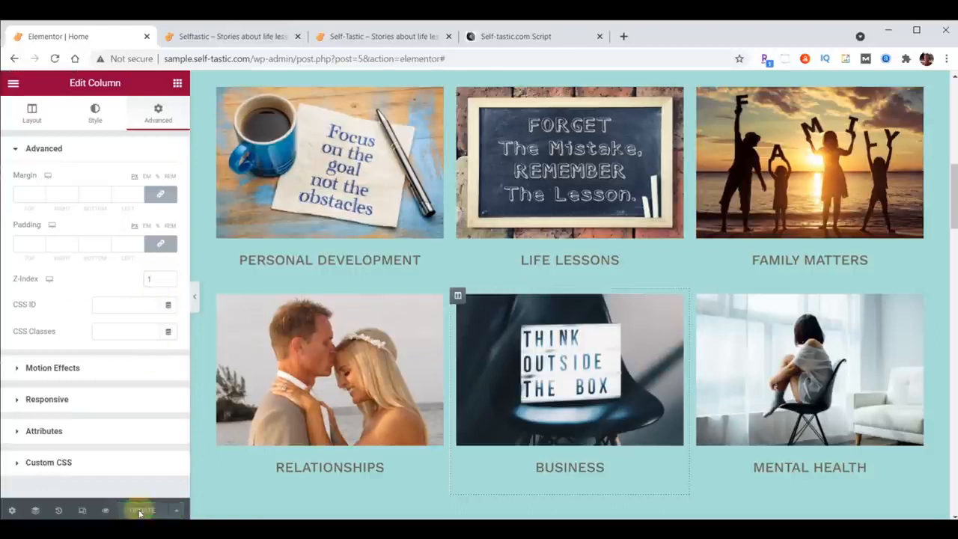
click(232, 38)
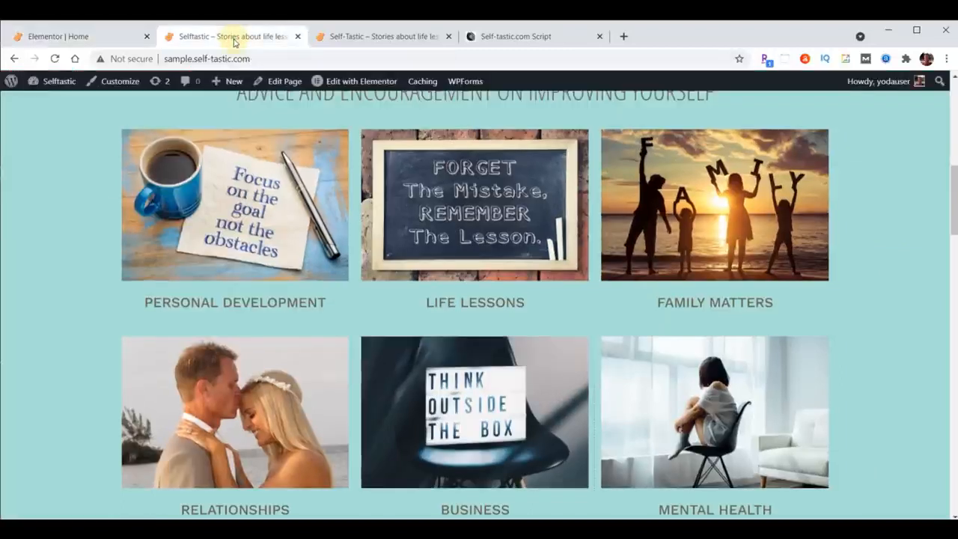
click(55, 59)
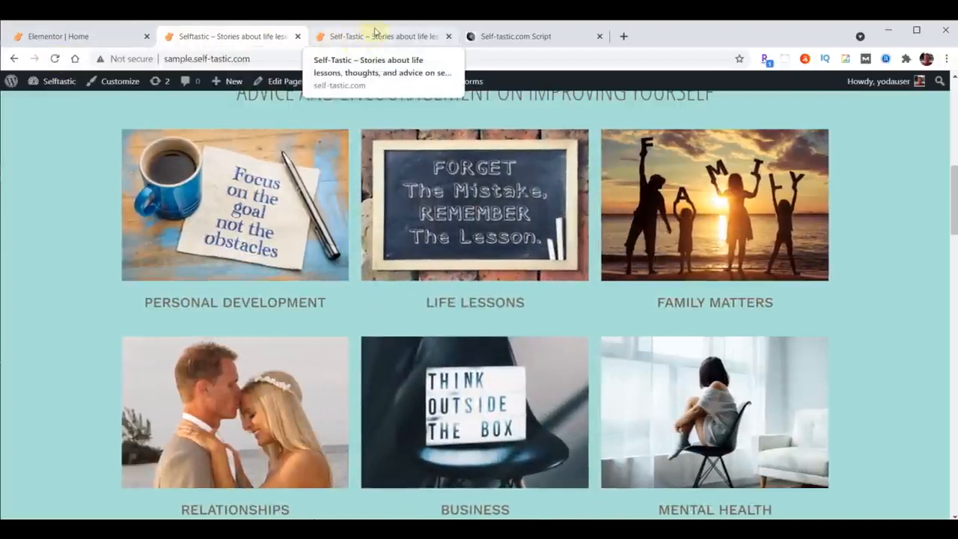
Examine the Be Inspired section below the category grid on the finished self-tastic.com site.
click(375, 36)
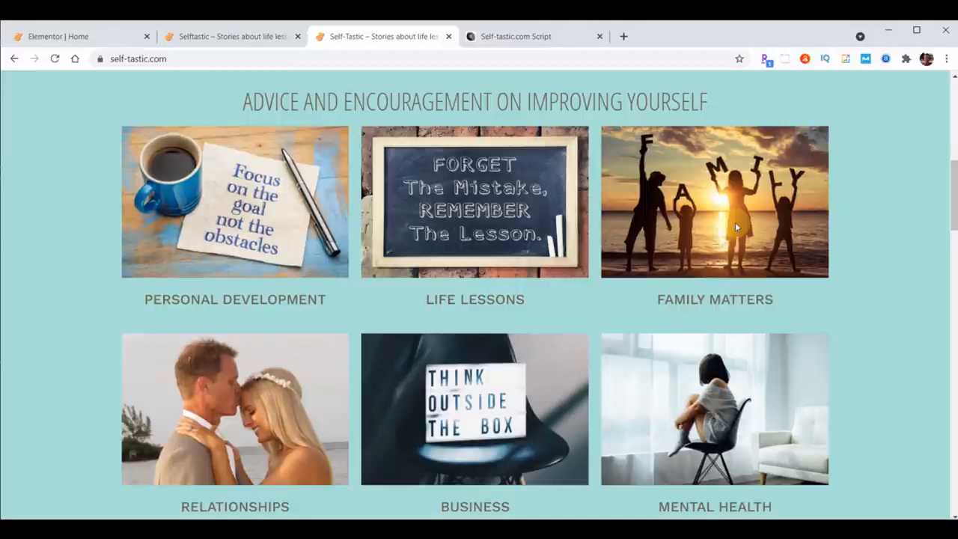
scroll(593, 174, down, 5)
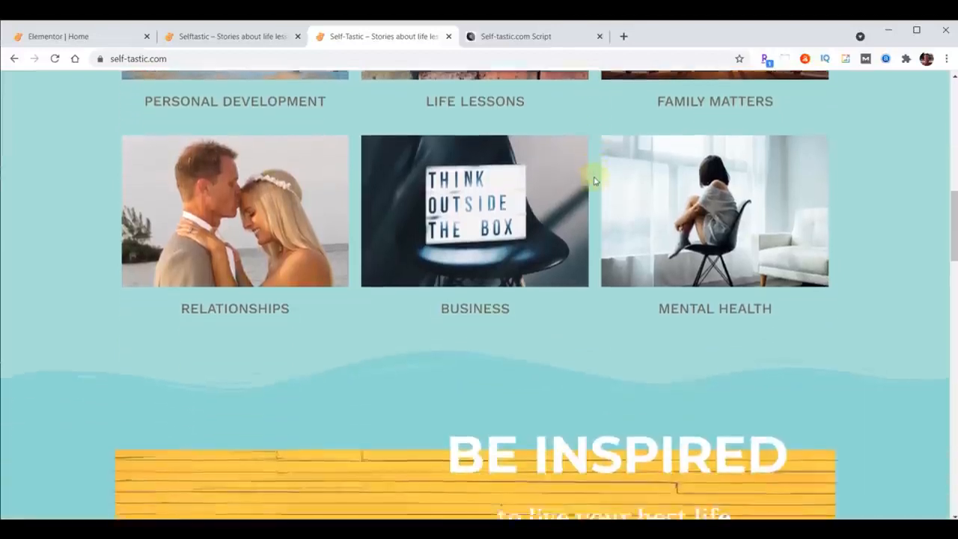
scroll(591, 184, down, 1)
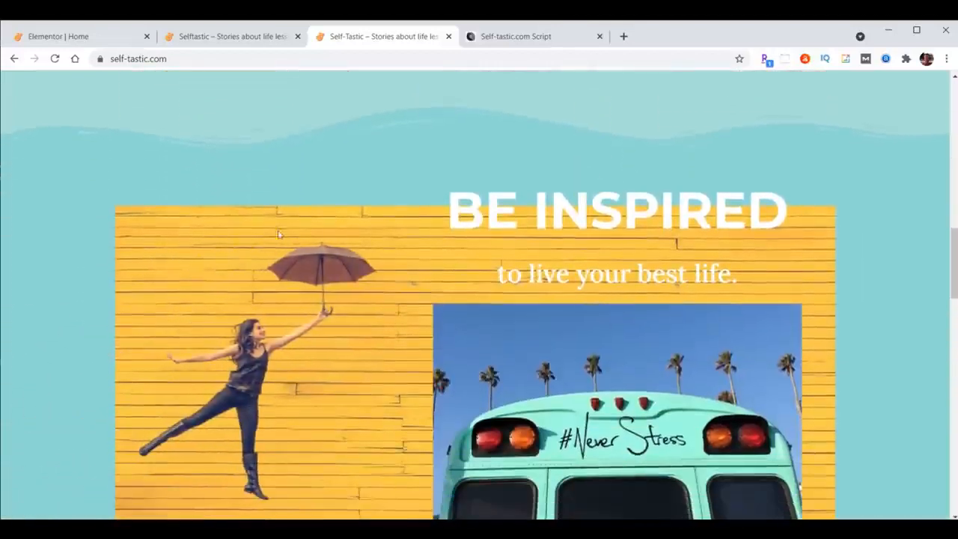
scroll(390, 339, down, 1)
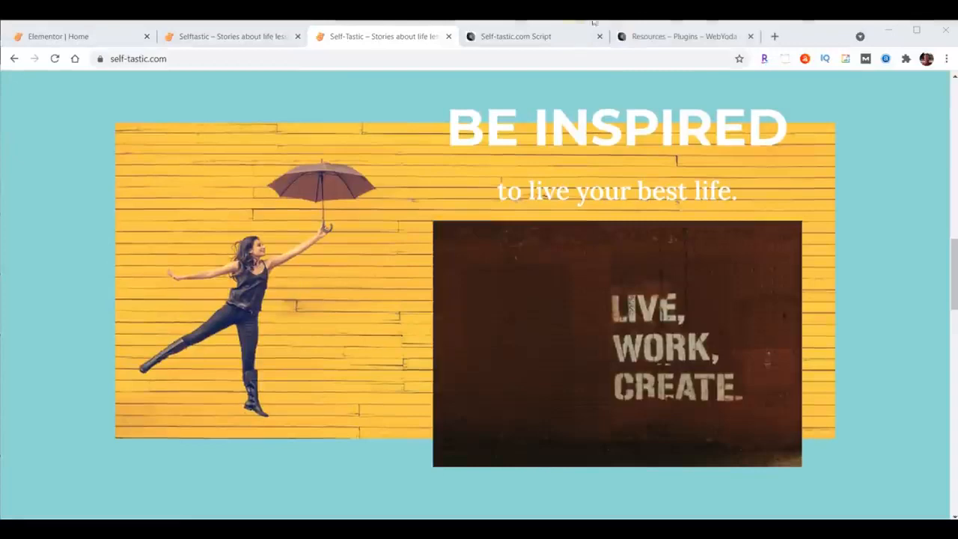
Open Unsplash from the script, search for "girl umbrella yellow", and download the photo of the woman leaping with an umbrella against yellow boards.
click(509, 42)
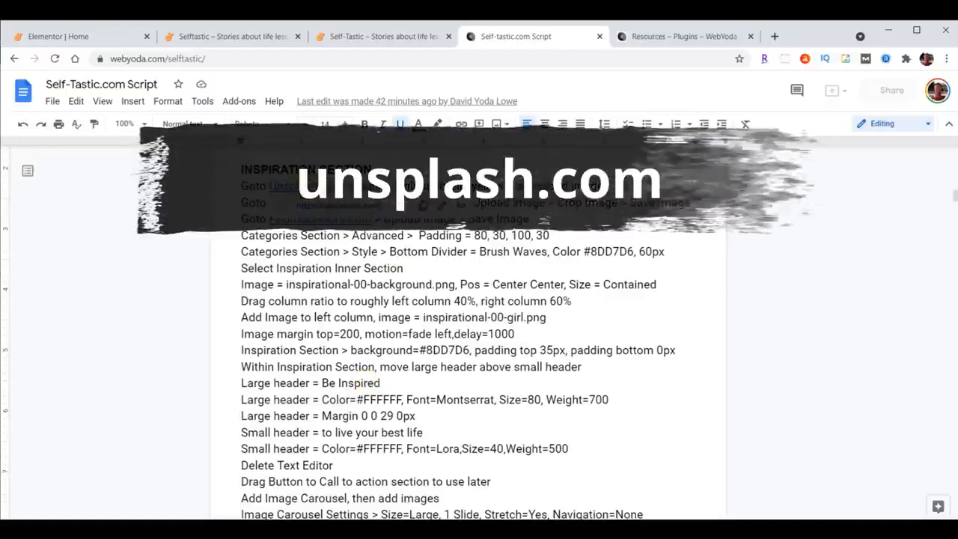
ctrl+click(304, 186)
click(461, 341)
text(girl umbrella yellow)
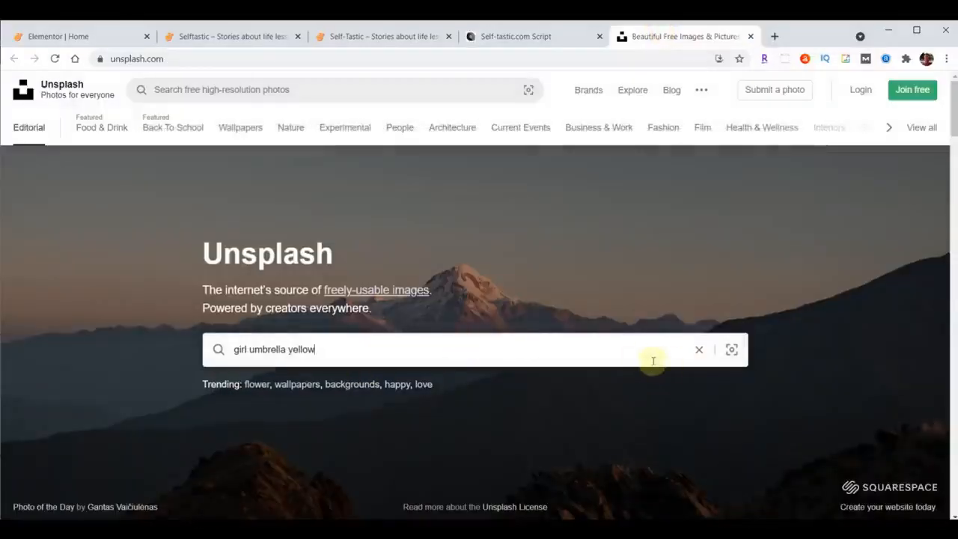
key(Return)
scroll(369, 438, down, 2)
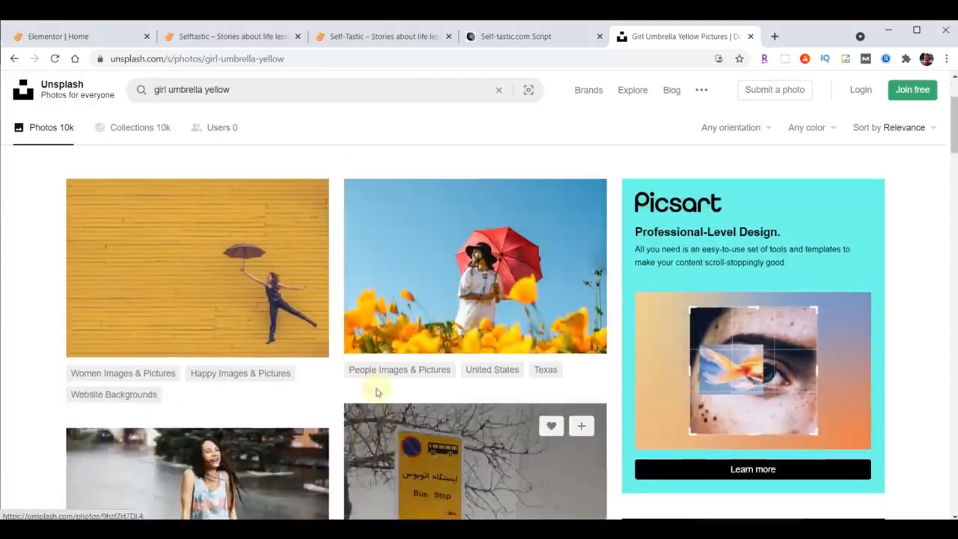
click(303, 337)
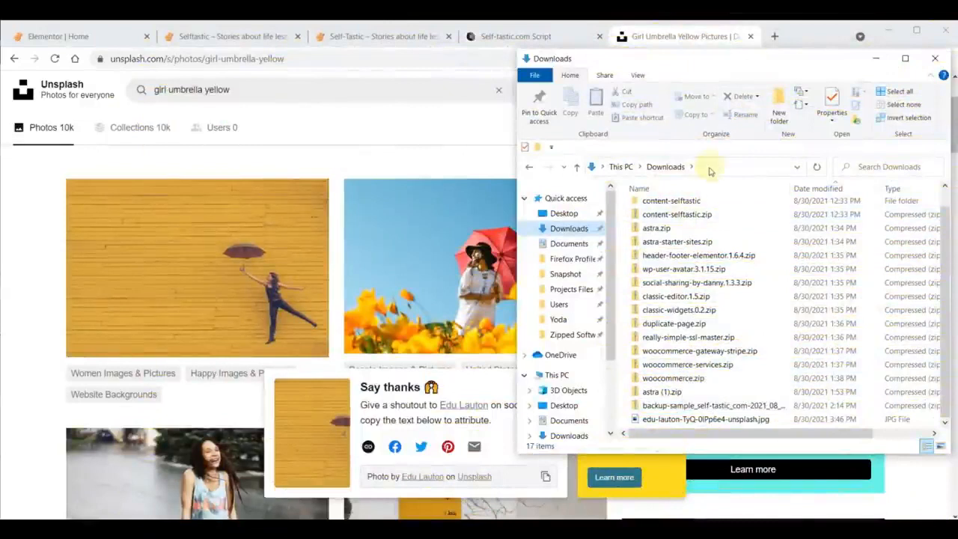
click(683, 40)
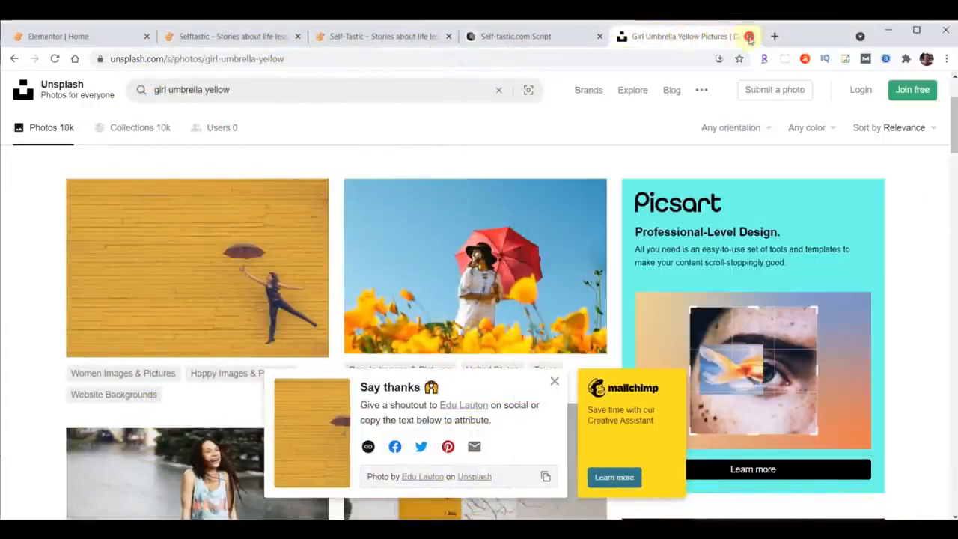
click(750, 36)
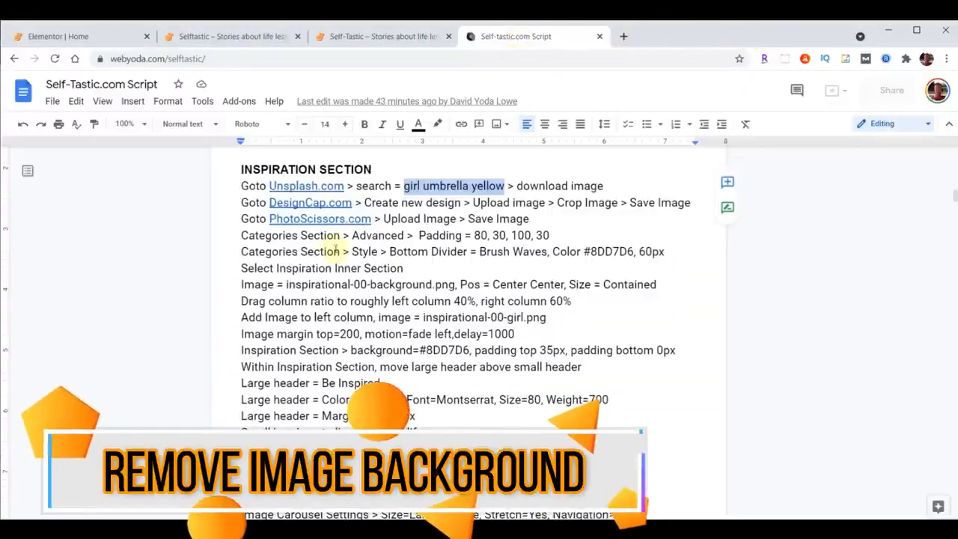
Open PhotoScissors from the script and upload the downloaded umbrella photo for background removal.
click(305, 218)
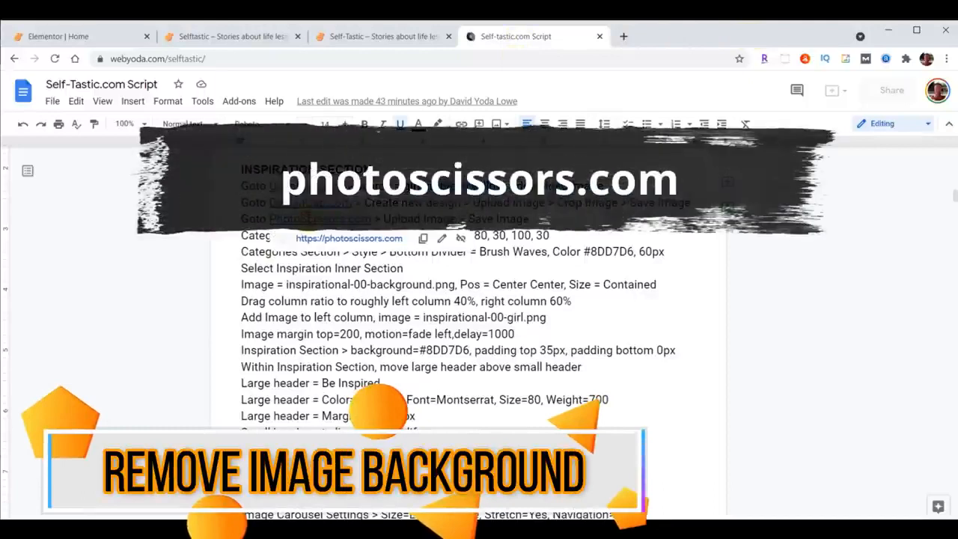
click(340, 238)
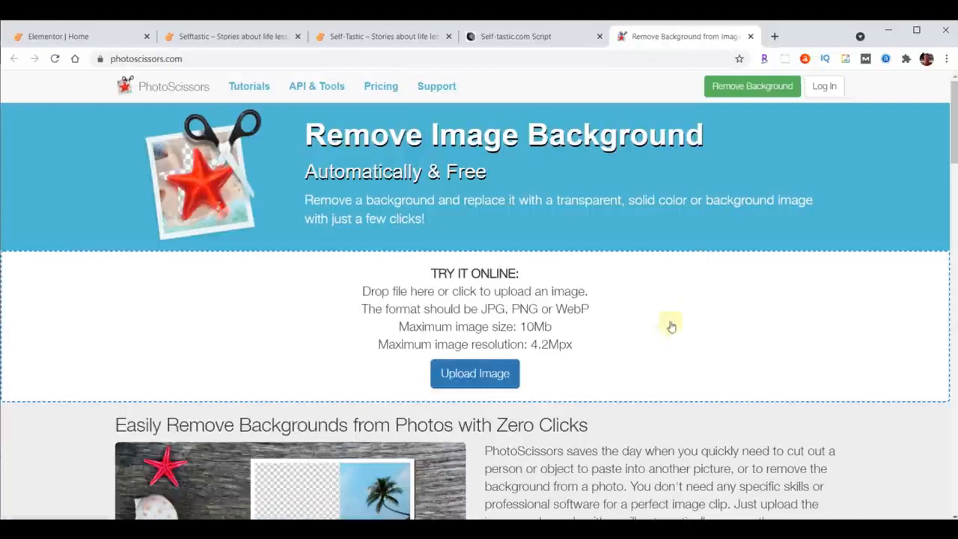
click(472, 377)
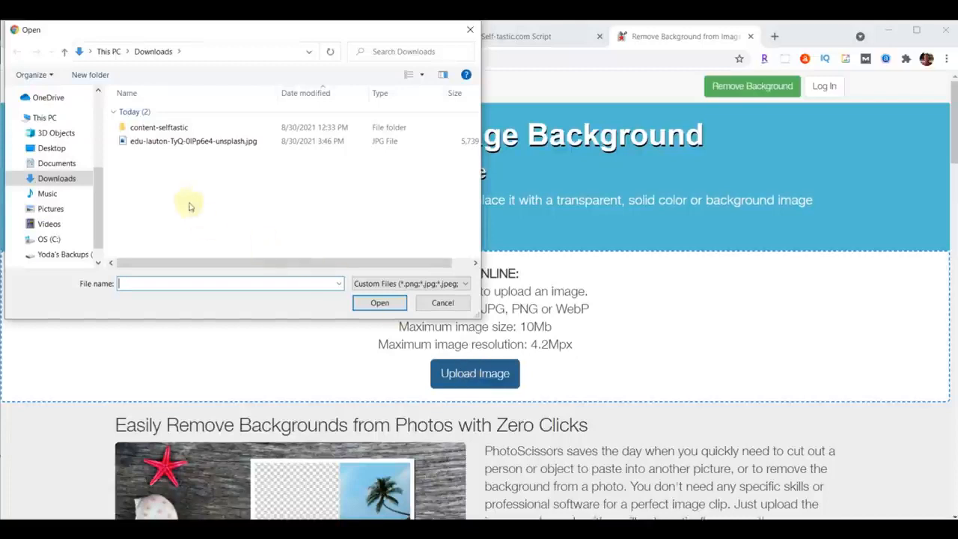
click(158, 141)
click(380, 303)
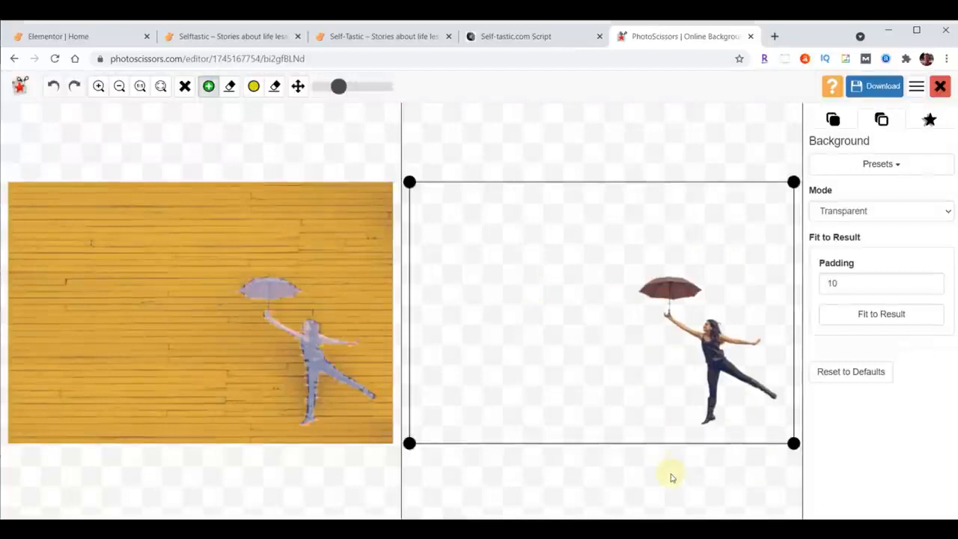
Crop the transparent result closely around the woman and umbrella, and download it in low resolution.
drag(409, 442, 620, 430)
drag(624, 186, 627, 258)
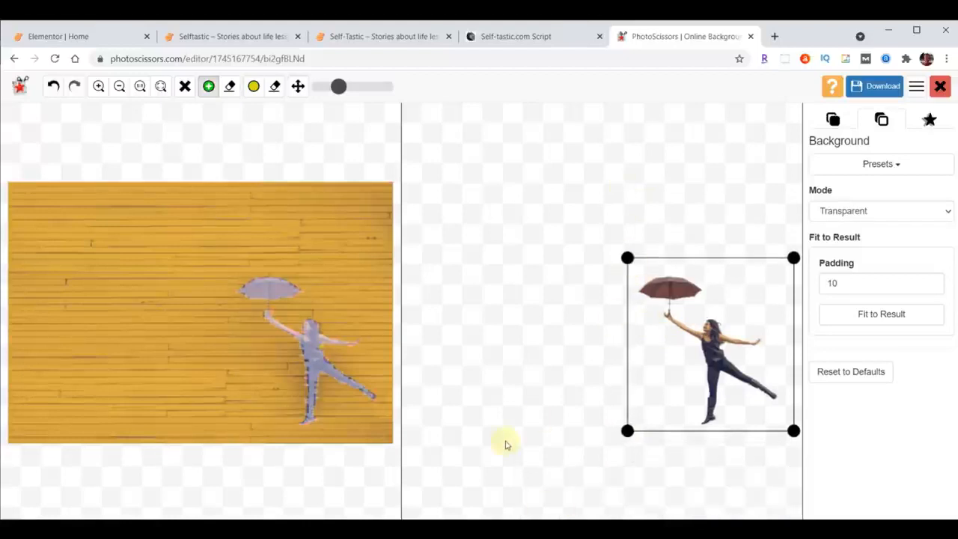
click(866, 88)
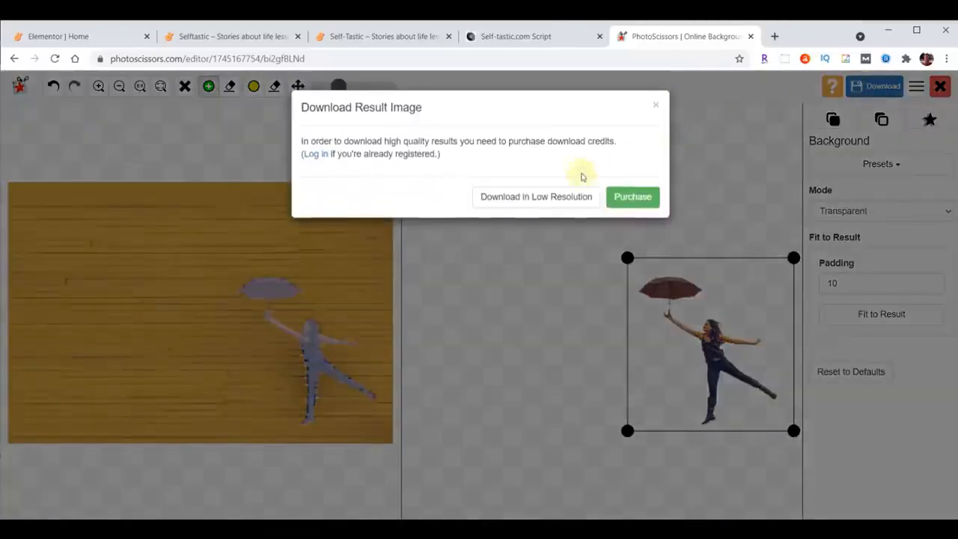
click(536, 188)
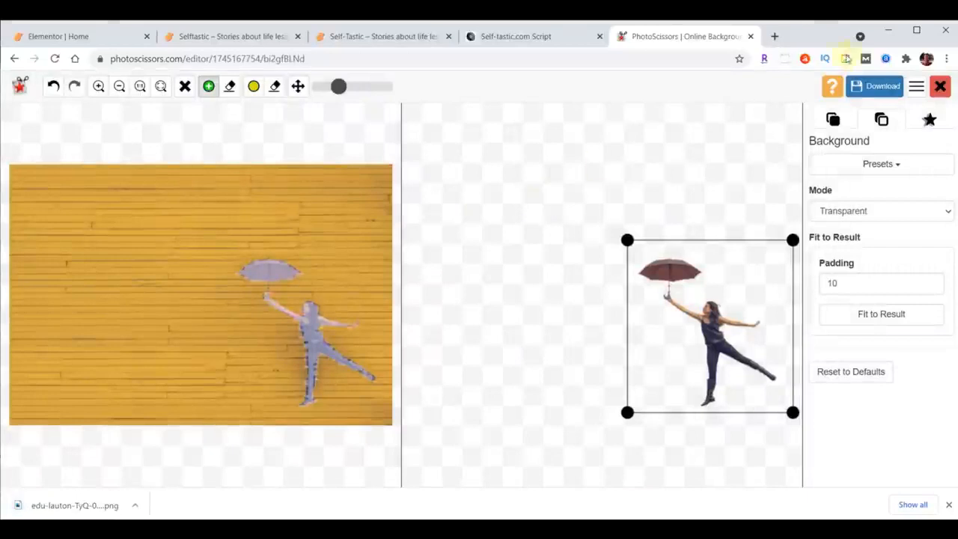
click(752, 36)
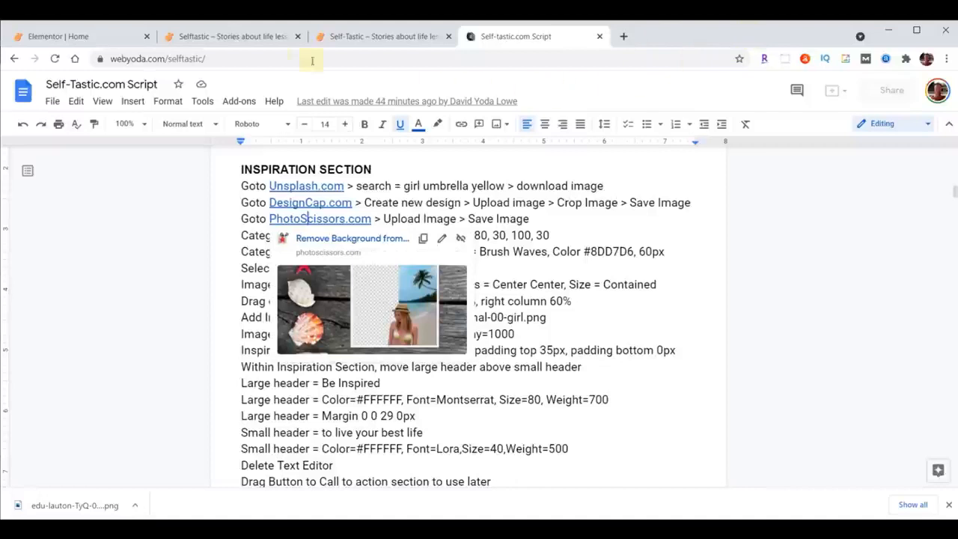
In the Elementor editor, open the background style settings of the inner section with the shampoo bottle image below the categories.
click(82, 36)
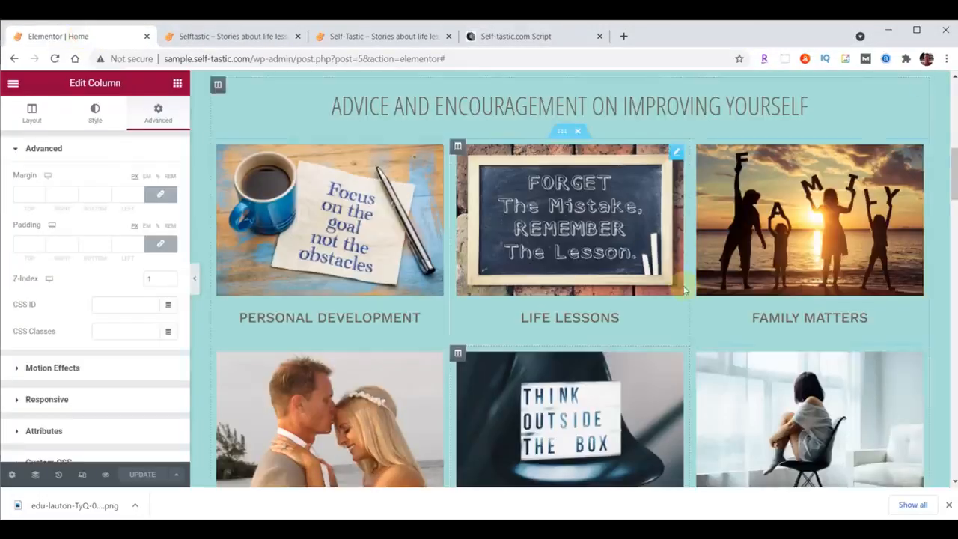
scroll(684, 265, down, 6)
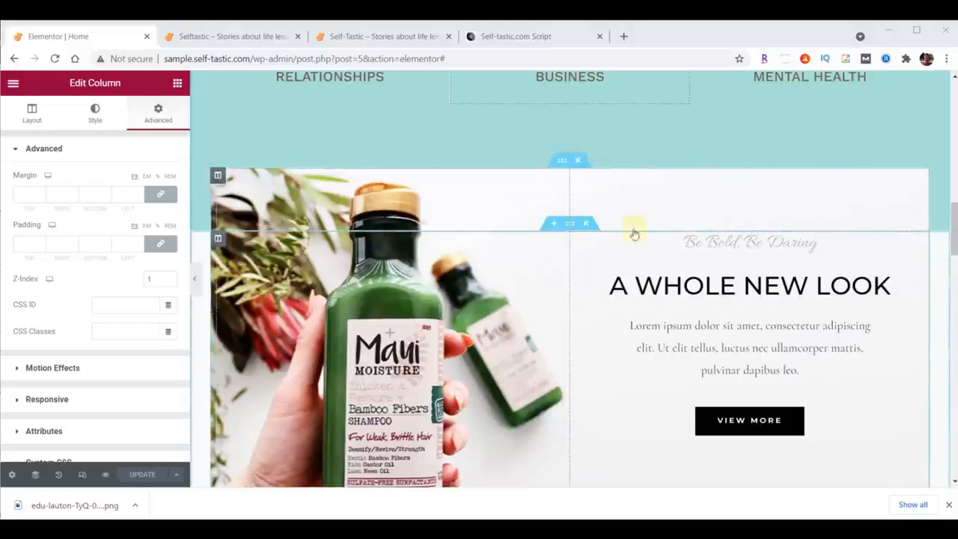
click(563, 162)
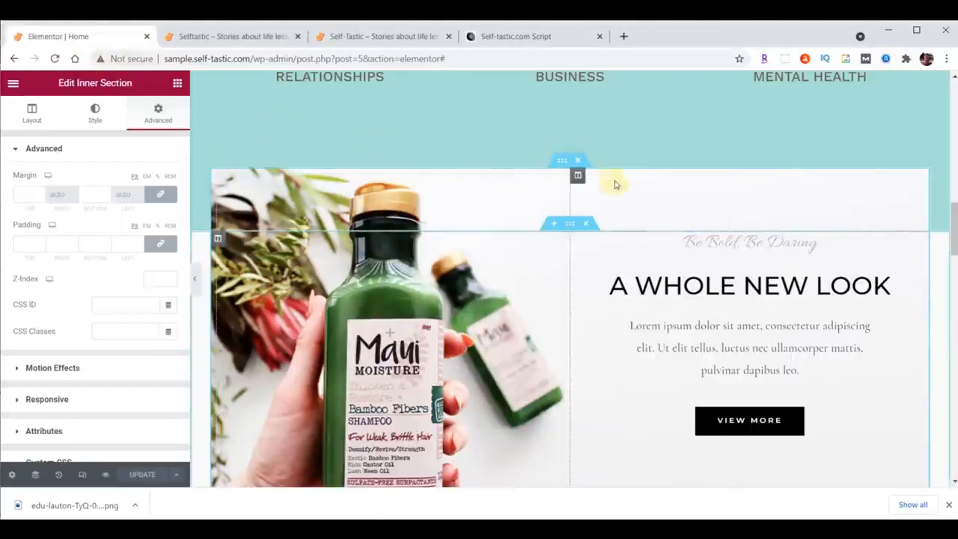
click(570, 226)
click(569, 161)
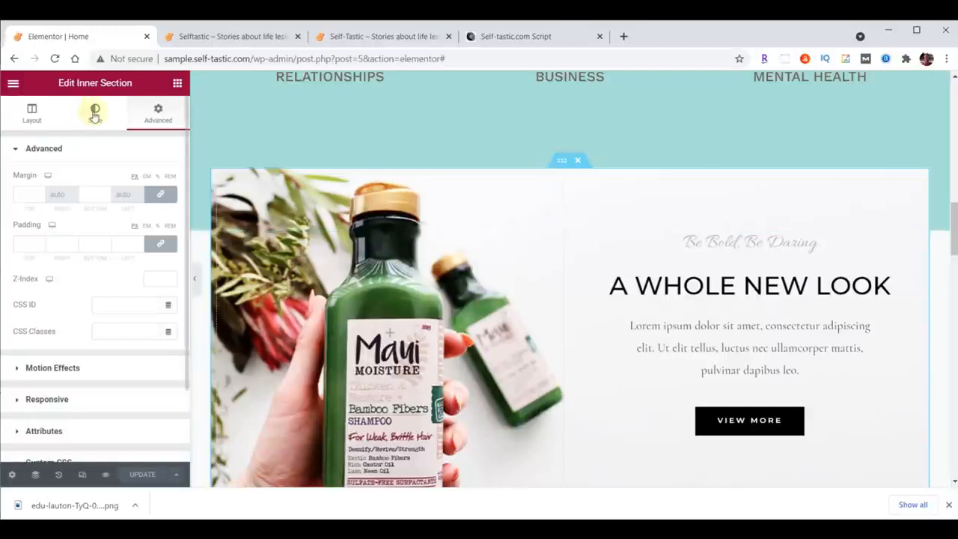
click(95, 113)
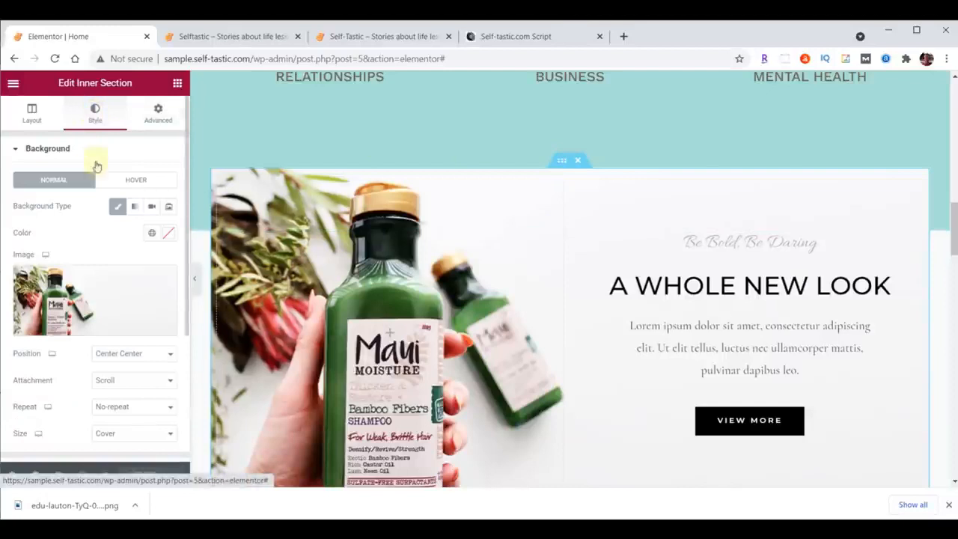
Replace the inner section's background image with inspirational-00-background.png from the content folder and set the background size to Contain.
click(100, 291)
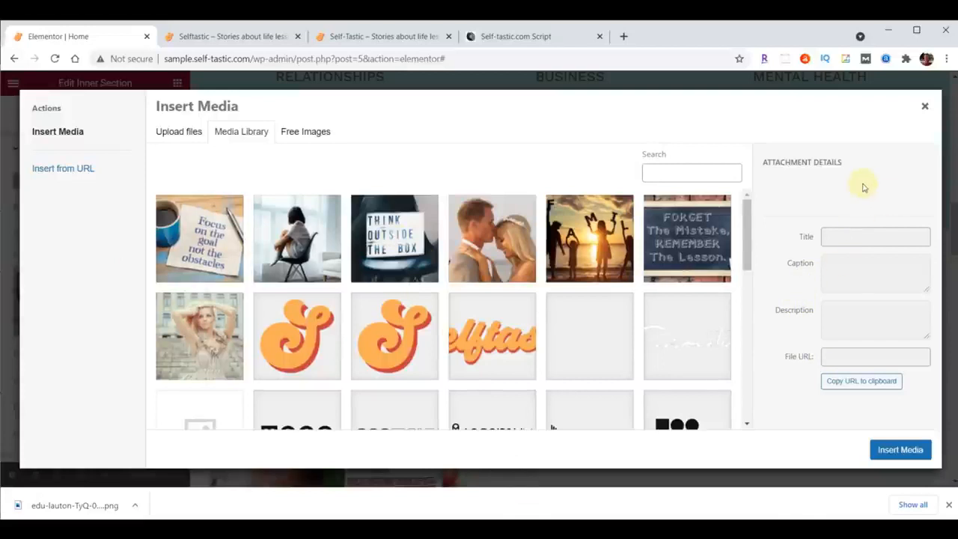
key(alt+Tab)
scroll(868, 225, down, 5)
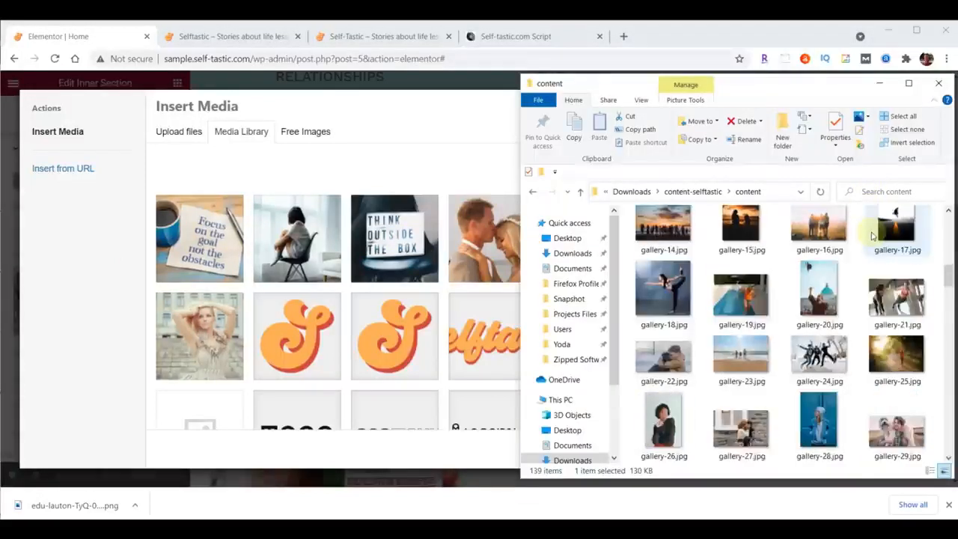
scroll(872, 237, down, 6)
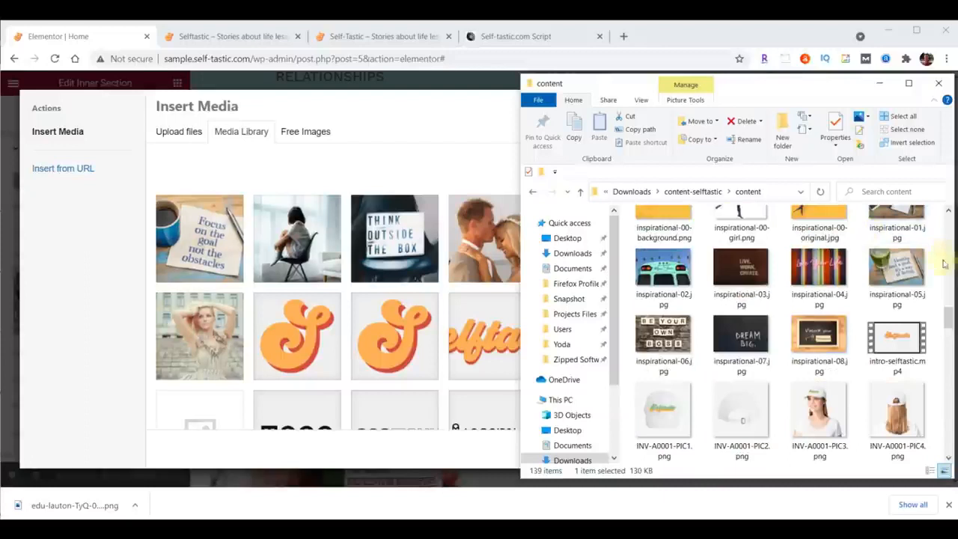
drag(949, 318, 948, 313)
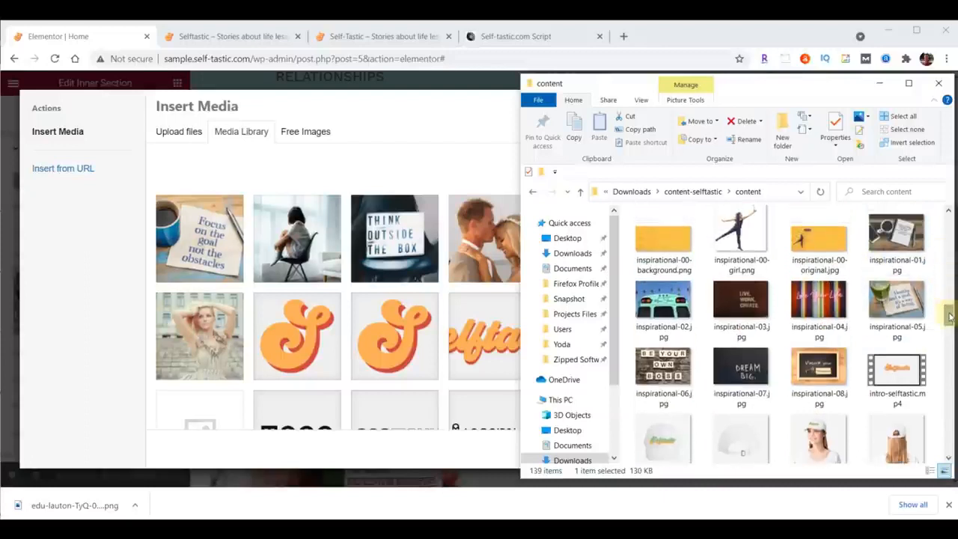
click(661, 241)
drag(620, 265, 336, 257)
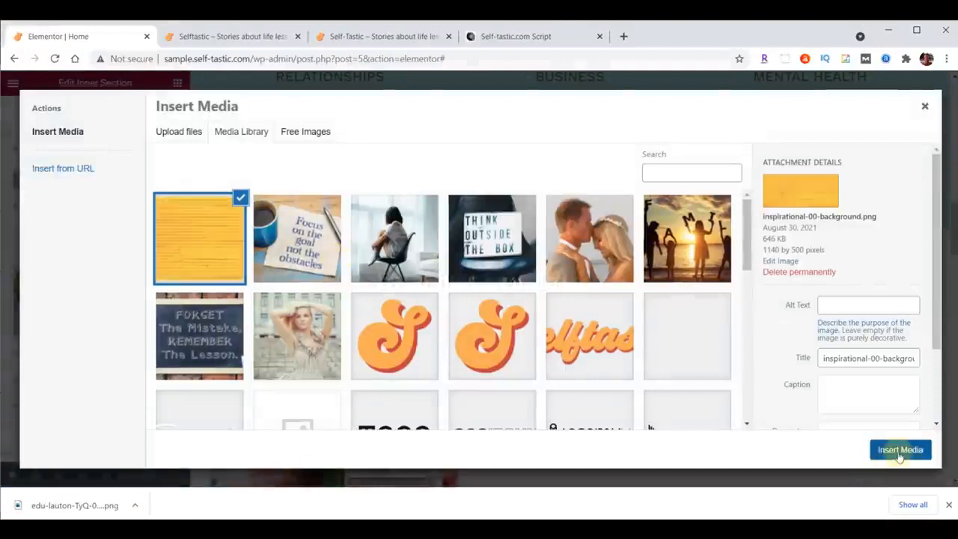
click(900, 451)
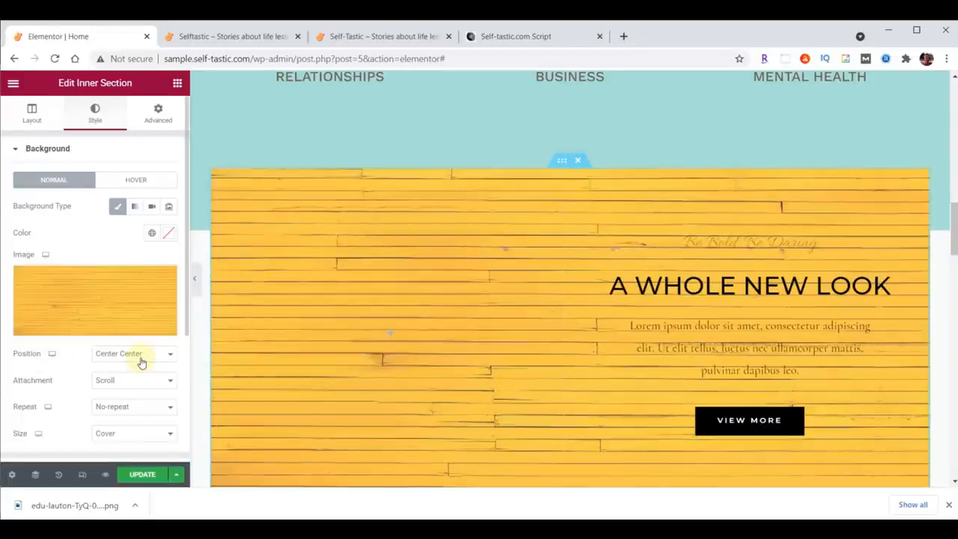
click(113, 434)
click(116, 476)
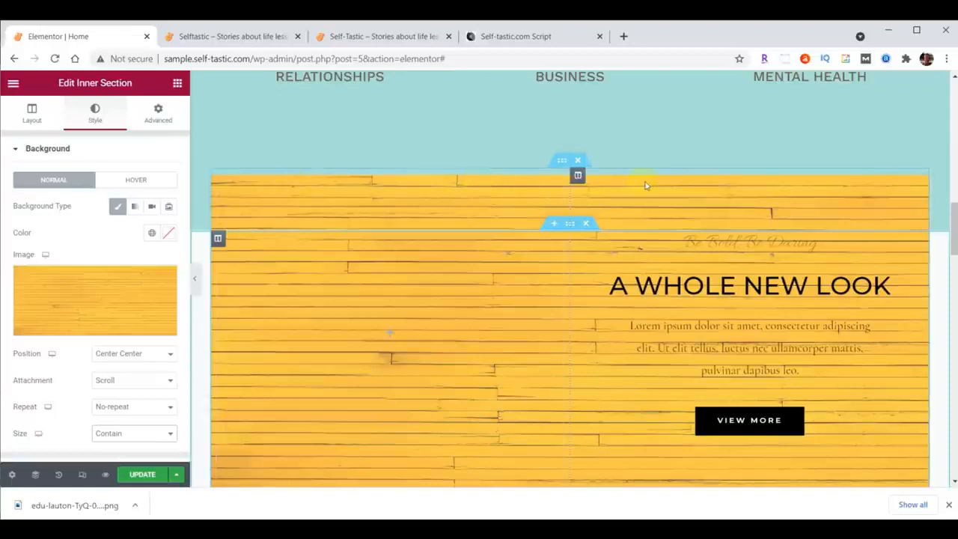
Narrow the left column of the yellow inner section, setting its column width to 40%.
drag(570, 192, 503, 196)
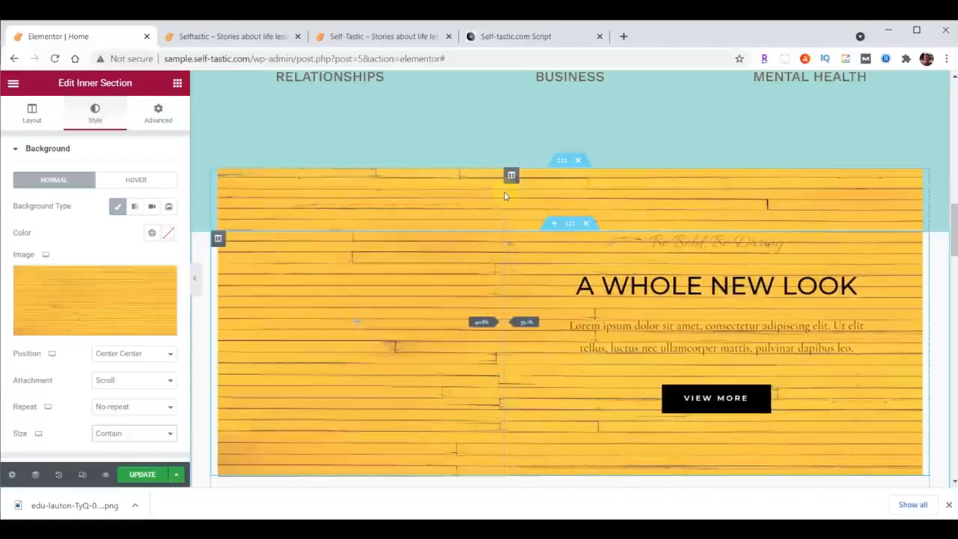
drag(505, 196, 504, 192)
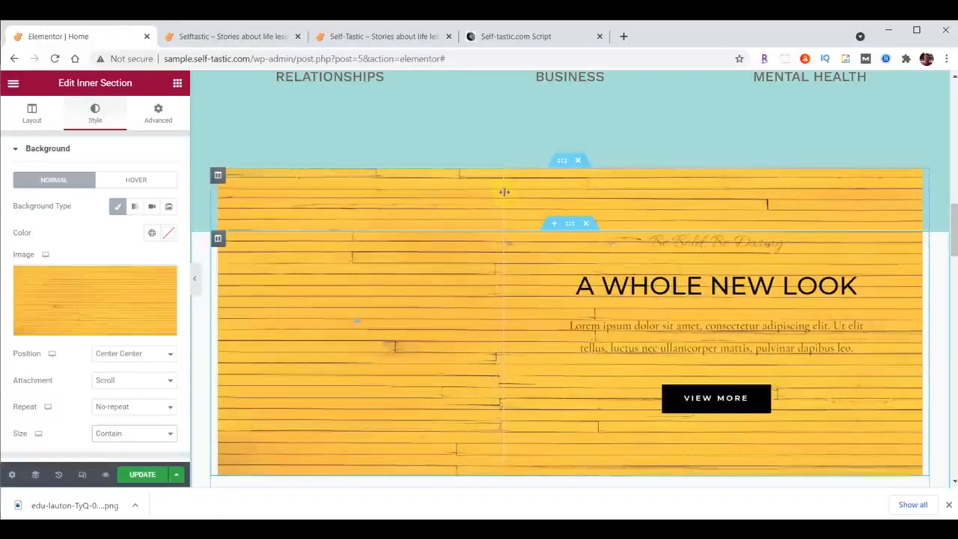
click(216, 176)
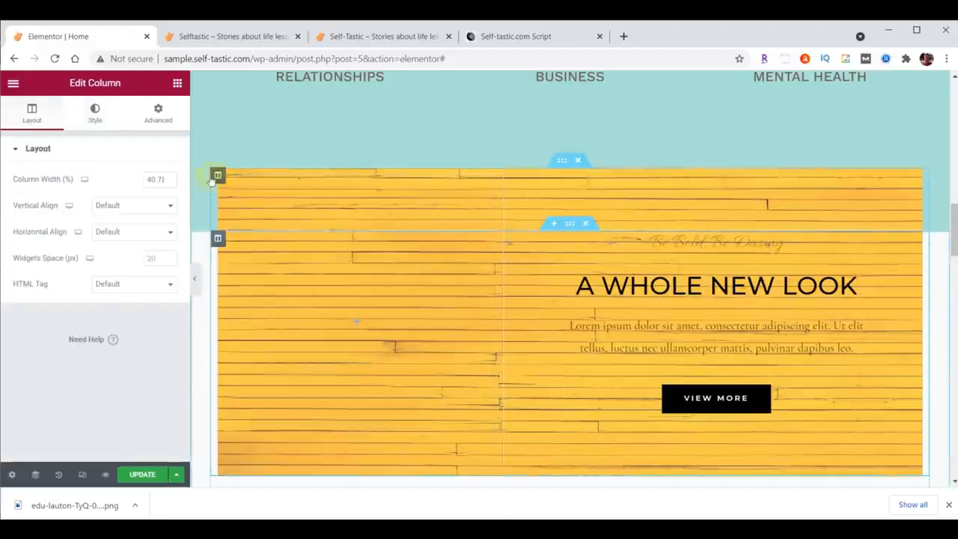
double_click(150, 178)
text(40)
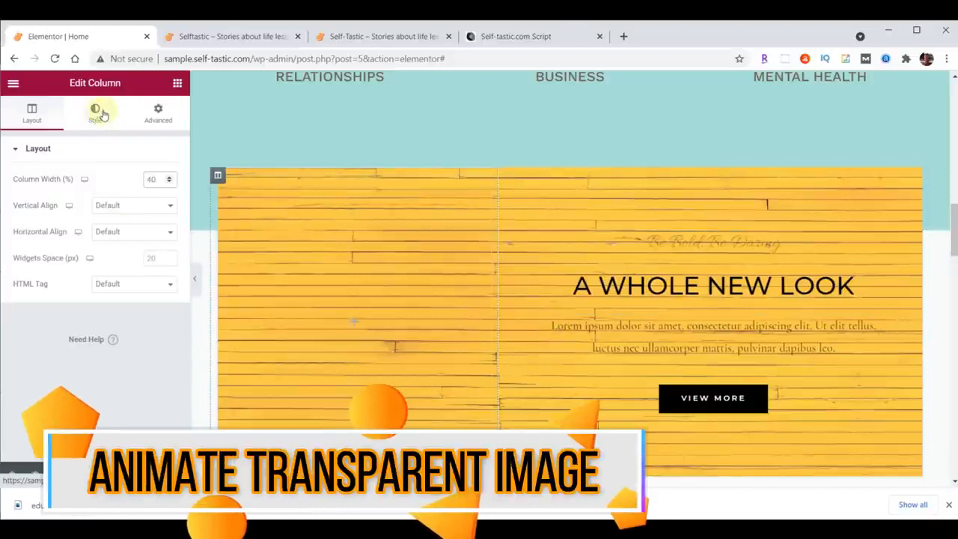
Add an Image widget to the empty left column of the yellow inner section, using inspirational-00-girl.png from the content folder.
click(177, 85)
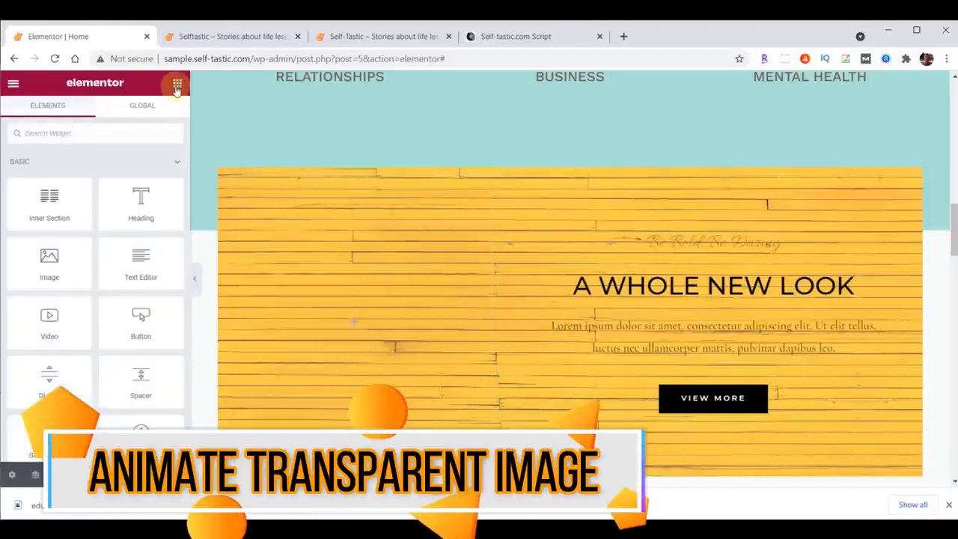
drag(56, 259, 346, 322)
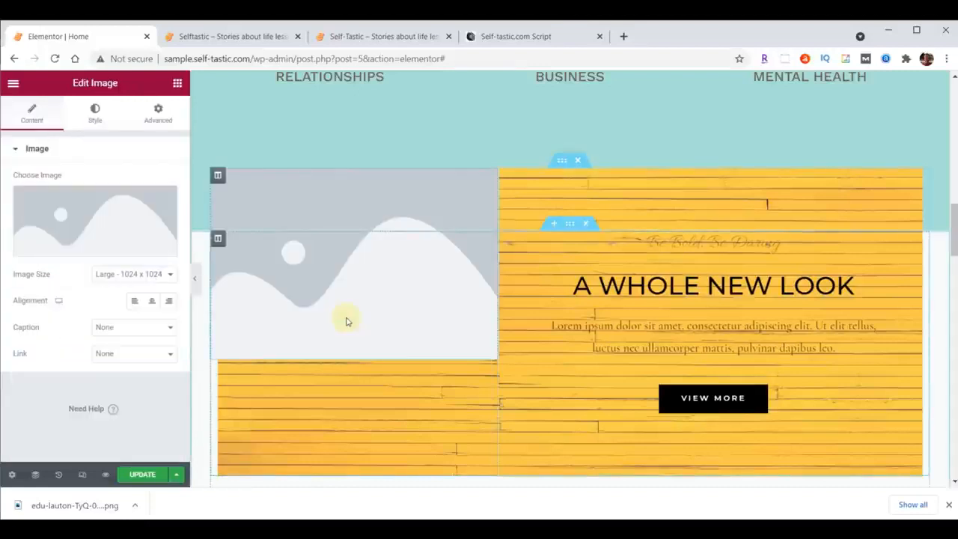
click(94, 214)
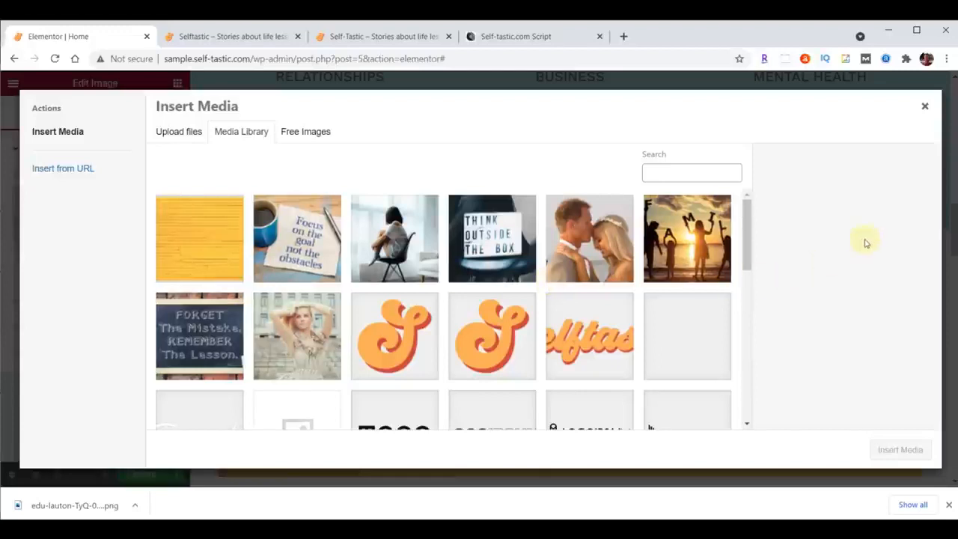
key(alt+Tab)
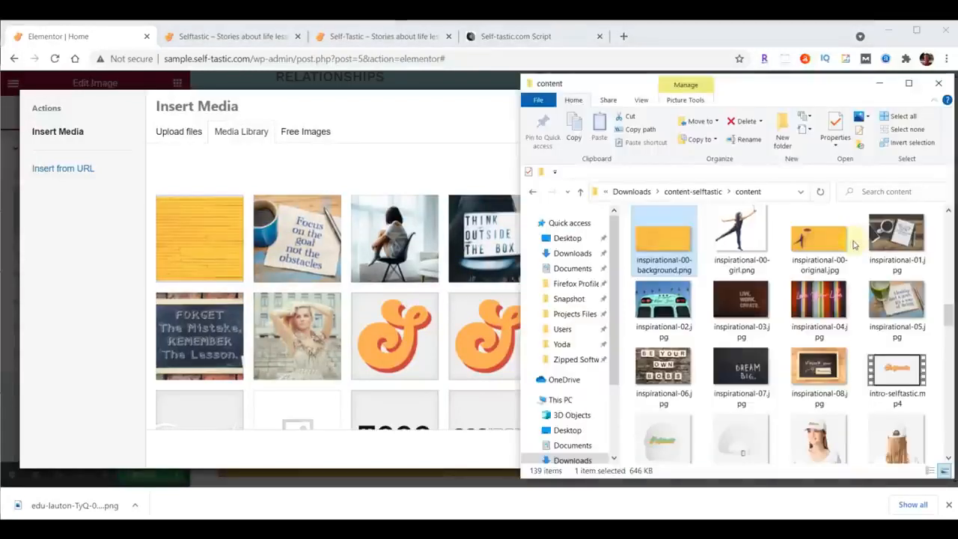
click(740, 236)
drag(642, 249, 326, 258)
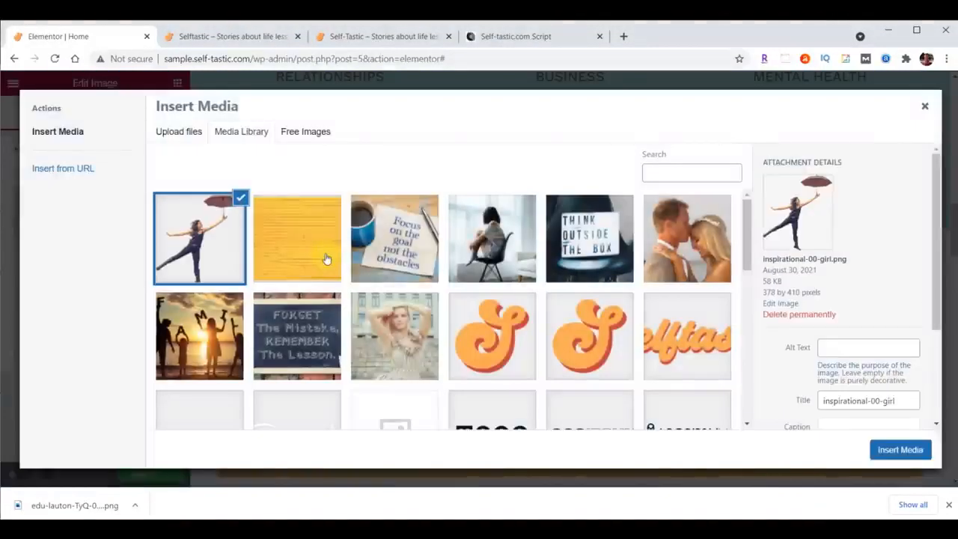
click(898, 452)
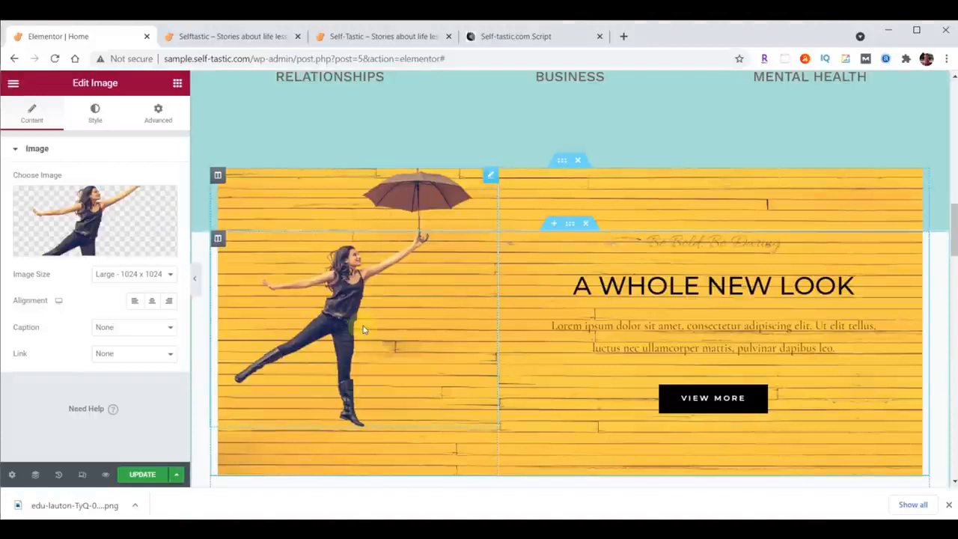
Unlink the girl image's padding values and set its top padding to 200 px.
click(158, 111)
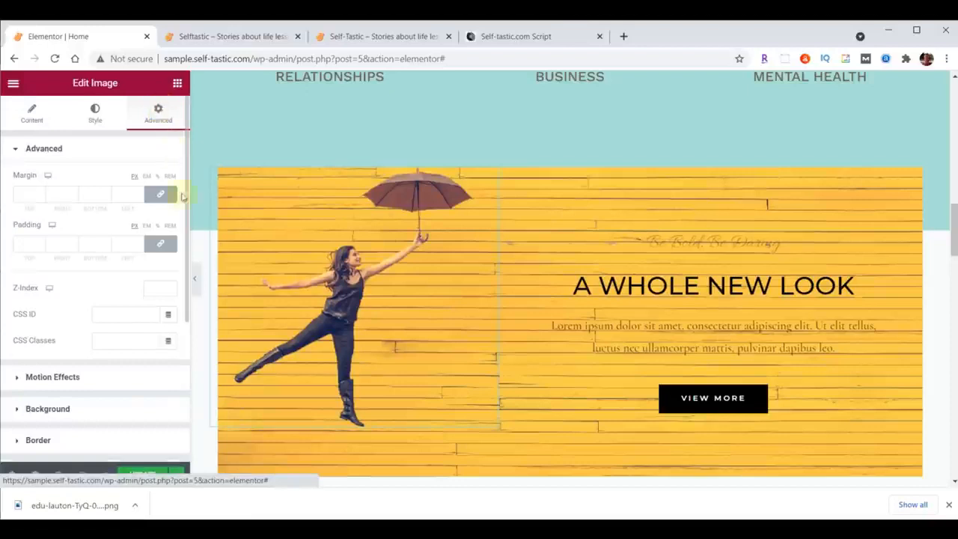
click(160, 243)
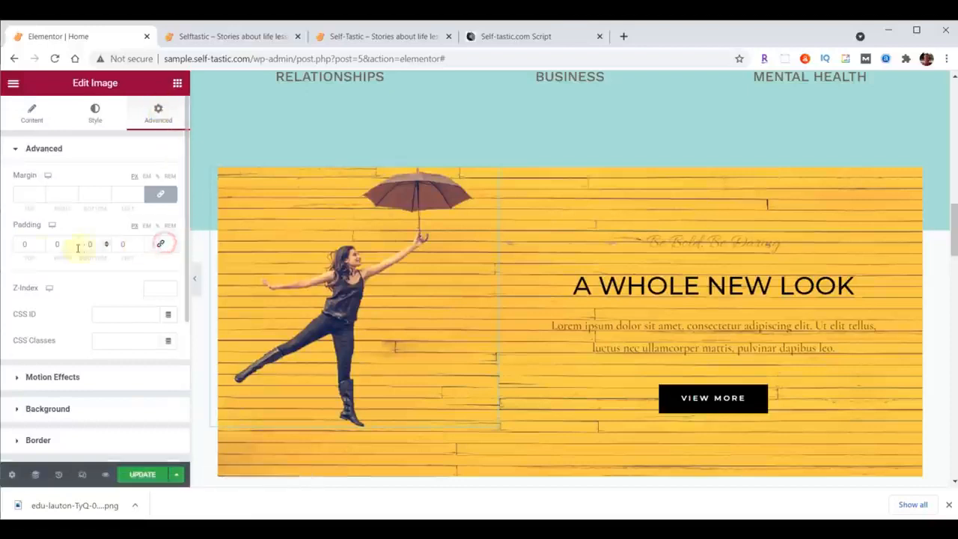
click(39, 249)
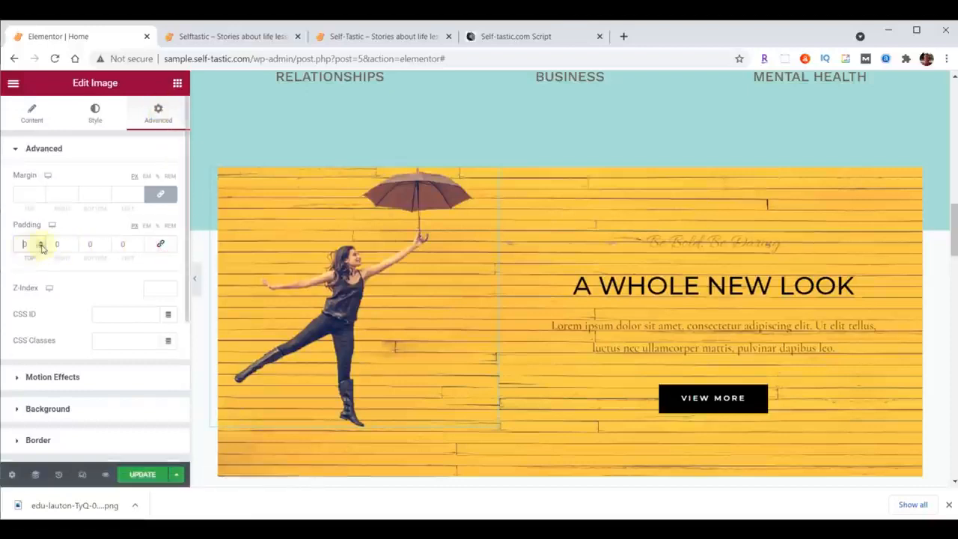
text(200)
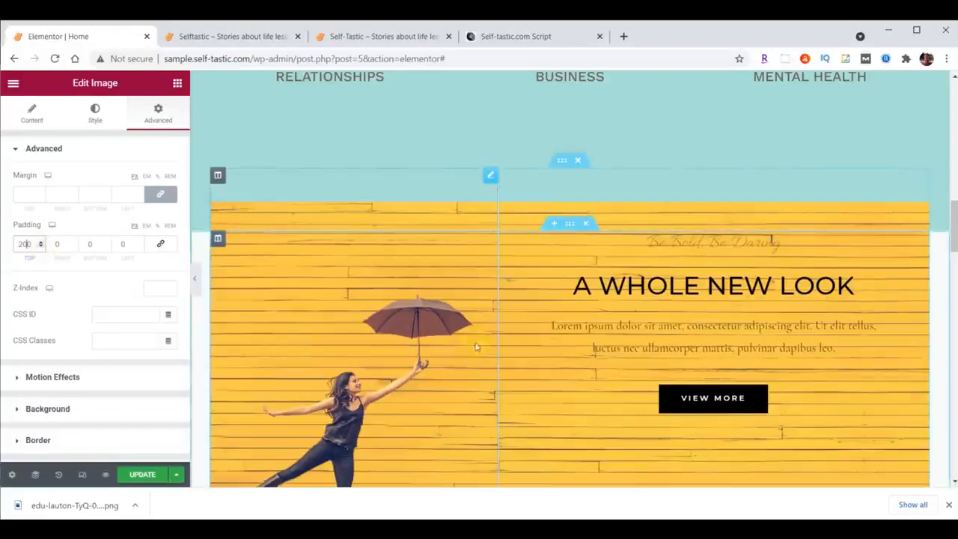
Give the girl image a Fade In Left entrance animation with Slow duration and a 1000 ms delay.
click(33, 379)
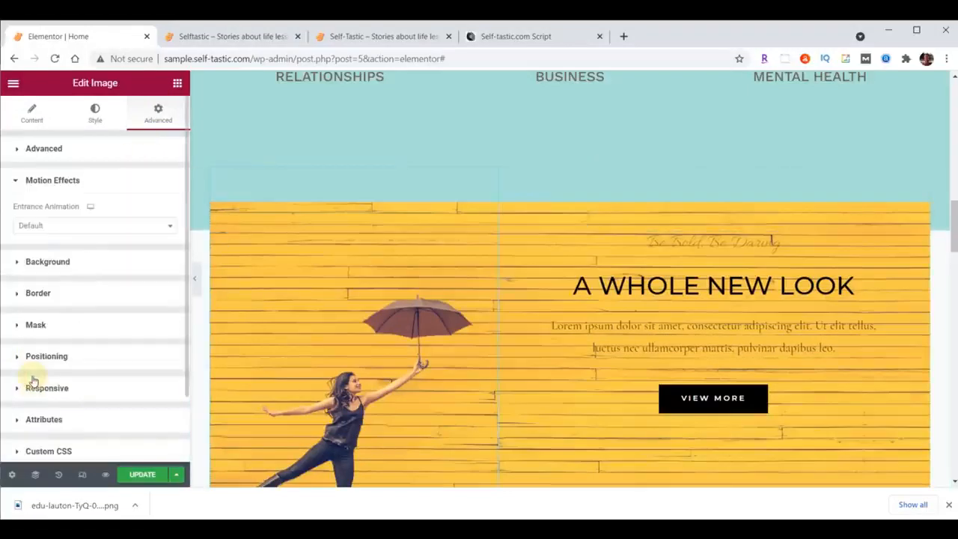
click(86, 229)
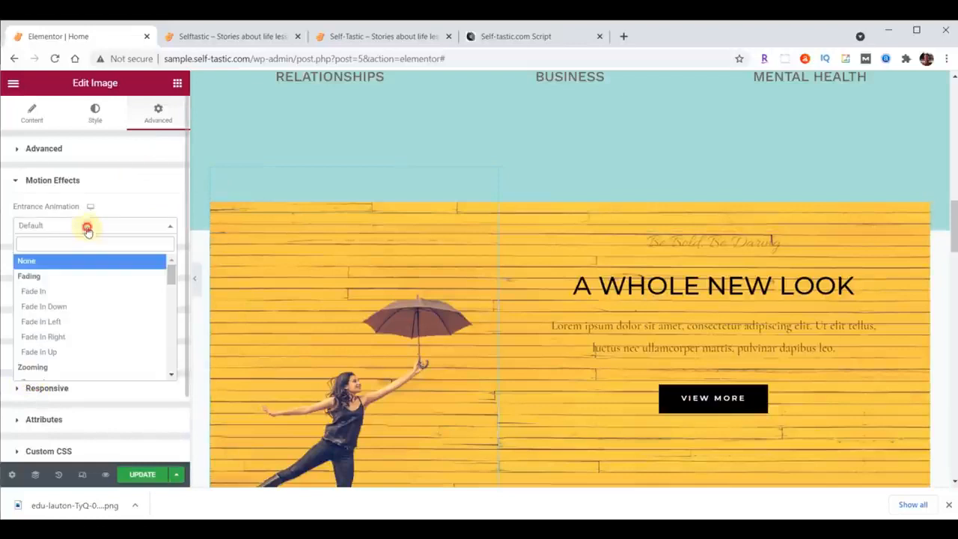
click(49, 322)
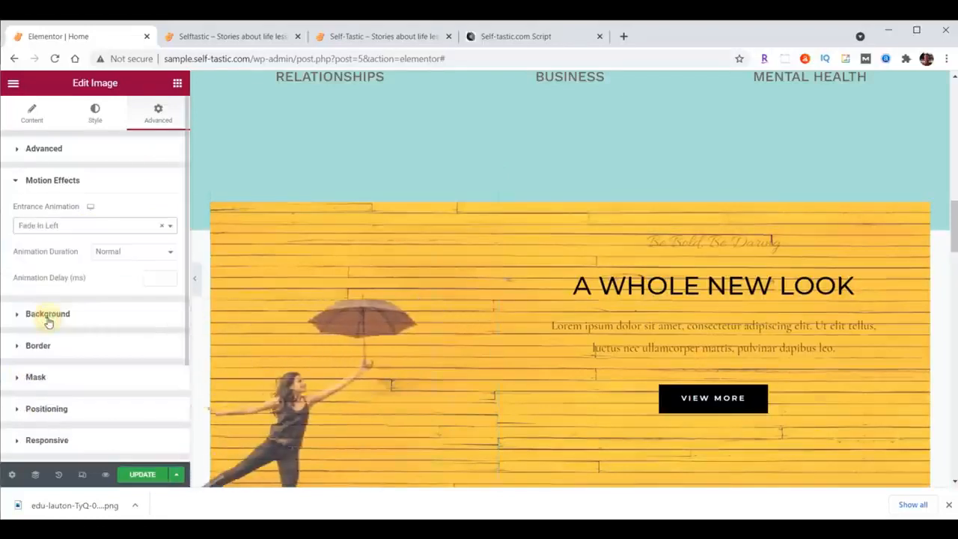
click(152, 277)
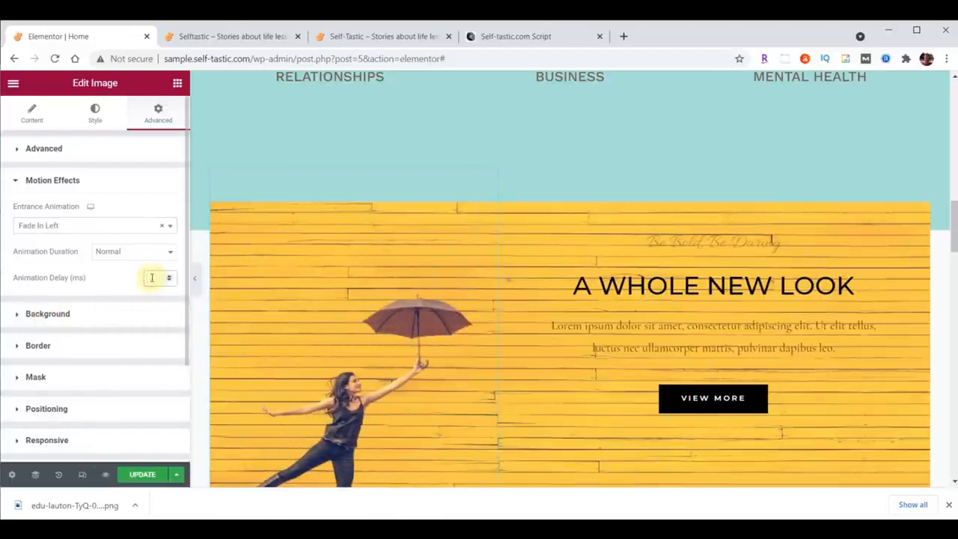
text(1000)
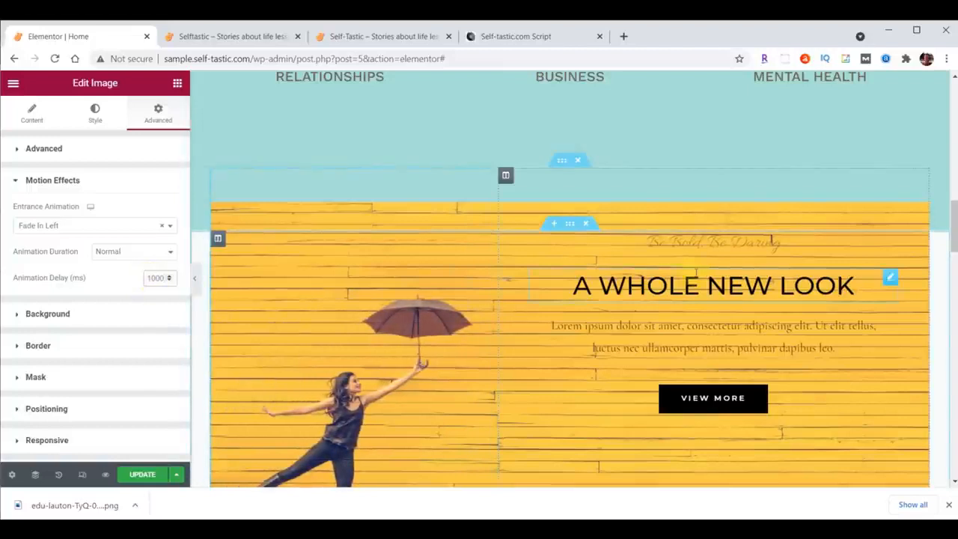
click(129, 253)
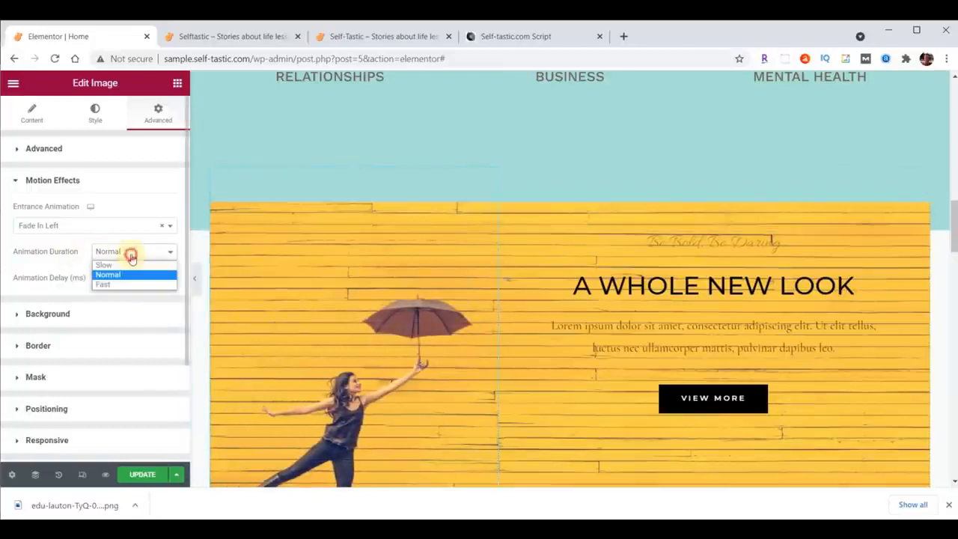
click(122, 264)
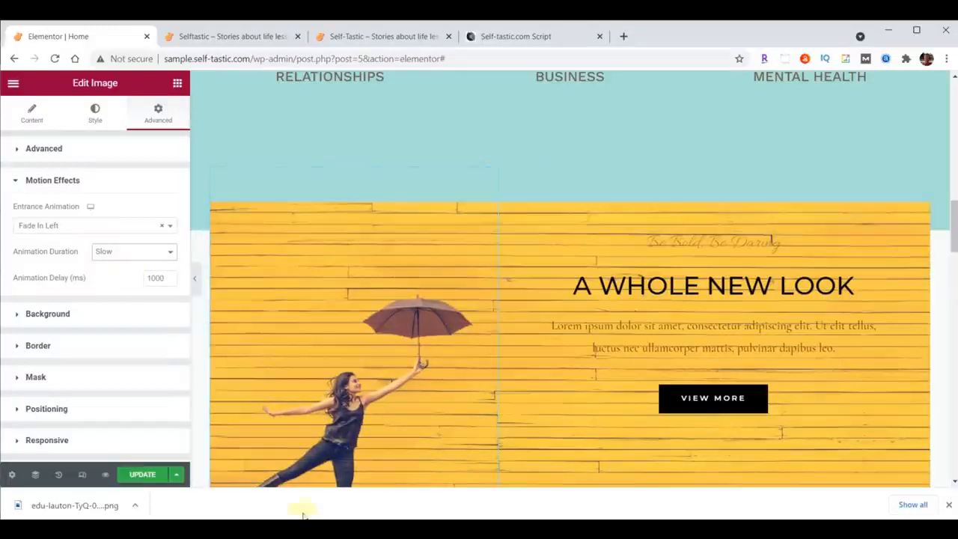
Update the page, then reload the live Selftastic homepage and review the girl image's entrance animation.
click(142, 474)
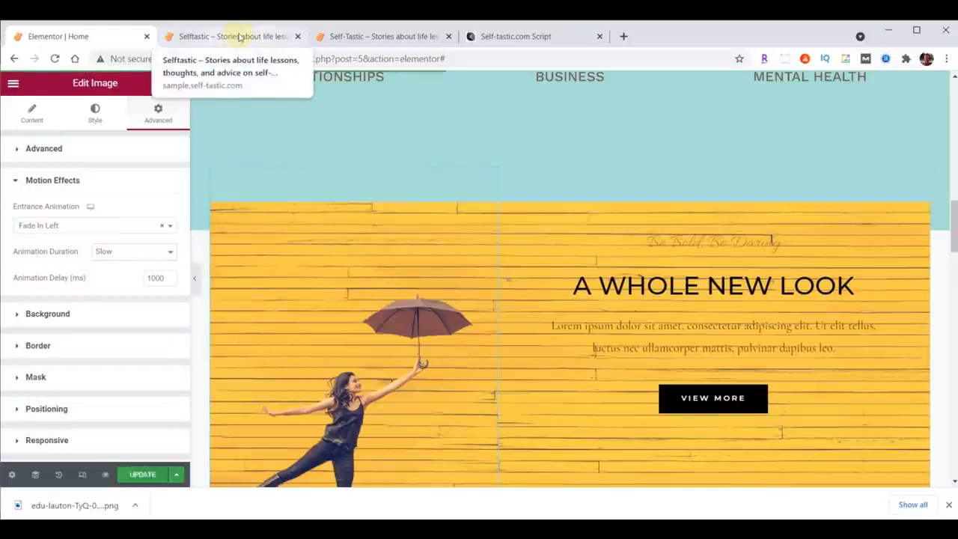
click(236, 37)
click(54, 59)
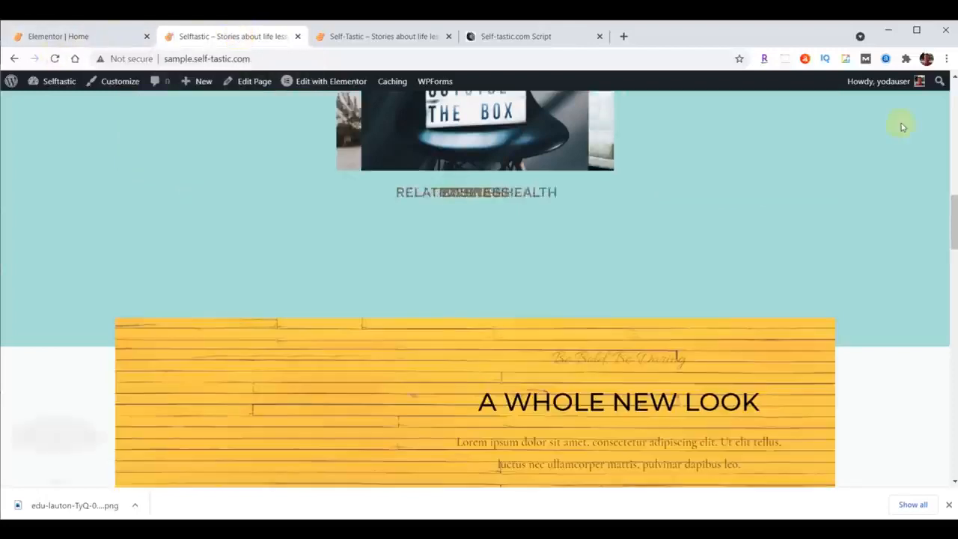
scroll(901, 127, down, 4)
scroll(902, 127, up, 2)
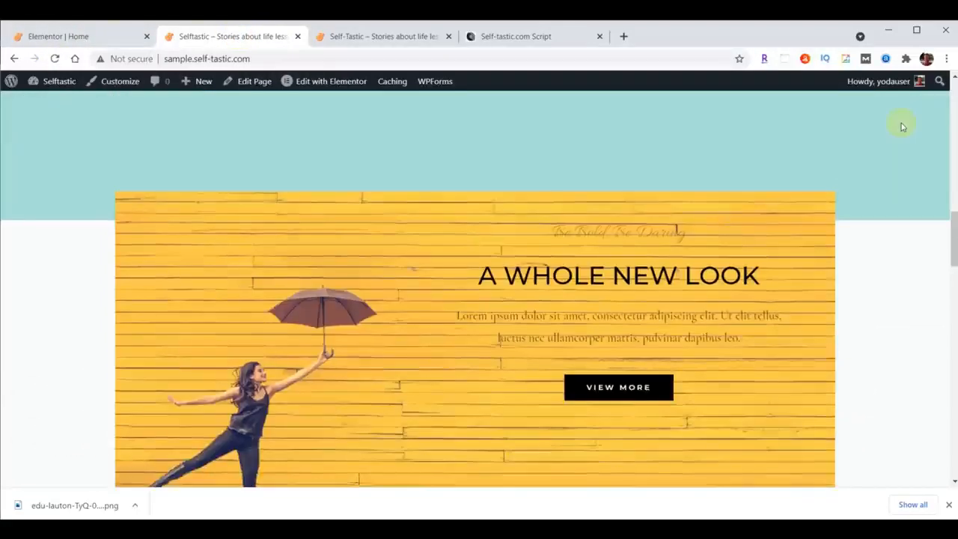
scroll(901, 127, up, 2)
scroll(902, 128, down, 2)
scroll(935, 132, up, 1)
Back in the Elementor editor, set the background color of the outer section holding the yellow block to #8DD7D6.
click(75, 36)
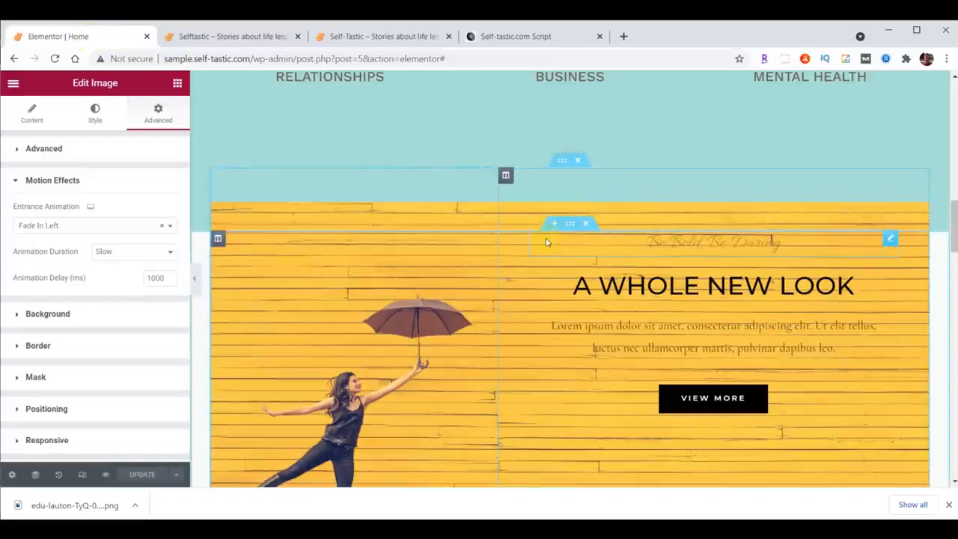
click(570, 225)
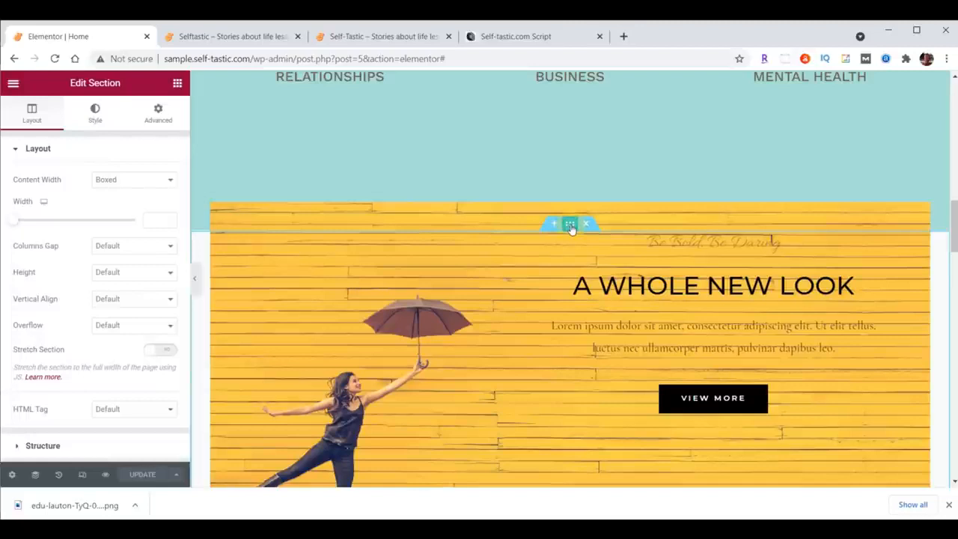
click(96, 116)
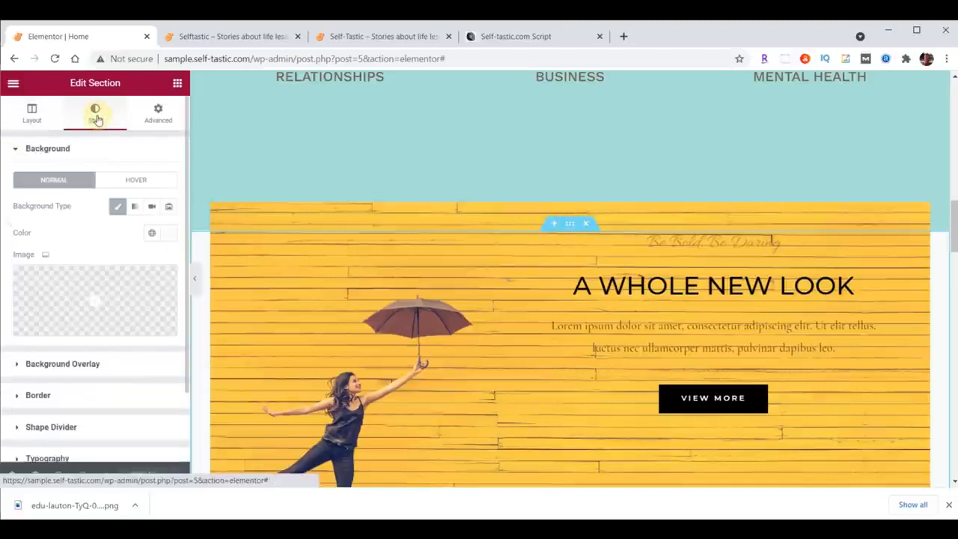
click(167, 234)
text(#8DD7D6)
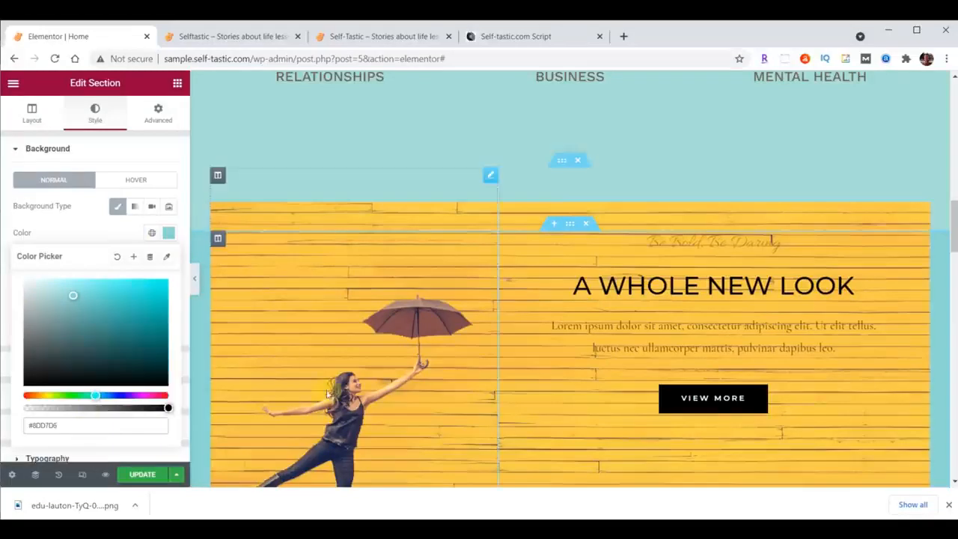
Set the padding of the section around the yellow block to 35 px at the top and 0 at the bottom.
click(158, 112)
double_click(28, 243)
text(35)
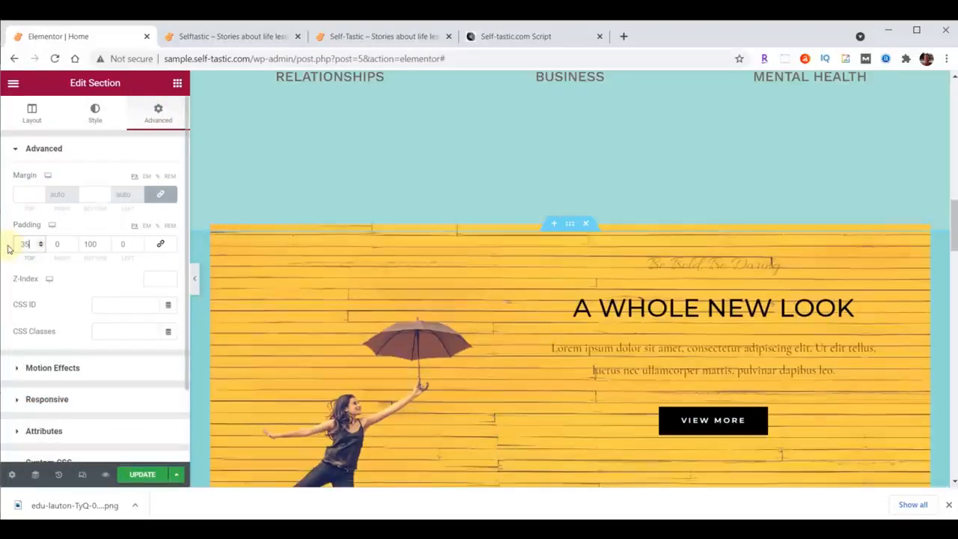
click(88, 244)
drag(86, 245, 98, 245)
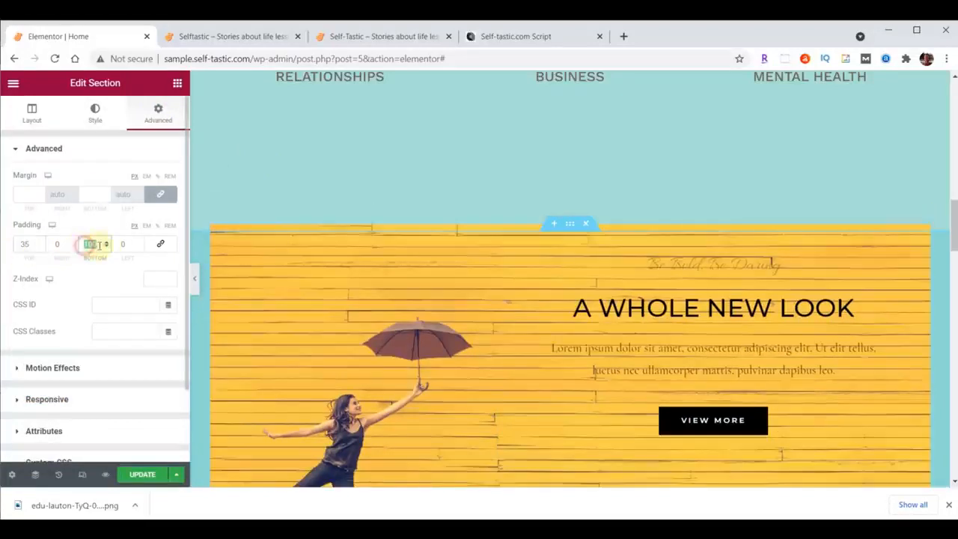
text(0)
Check the wave divider on the reference self-tastic.com page, and apply a Waves Brush bottom shape divider to the Advice and Encouragement section.
click(367, 35)
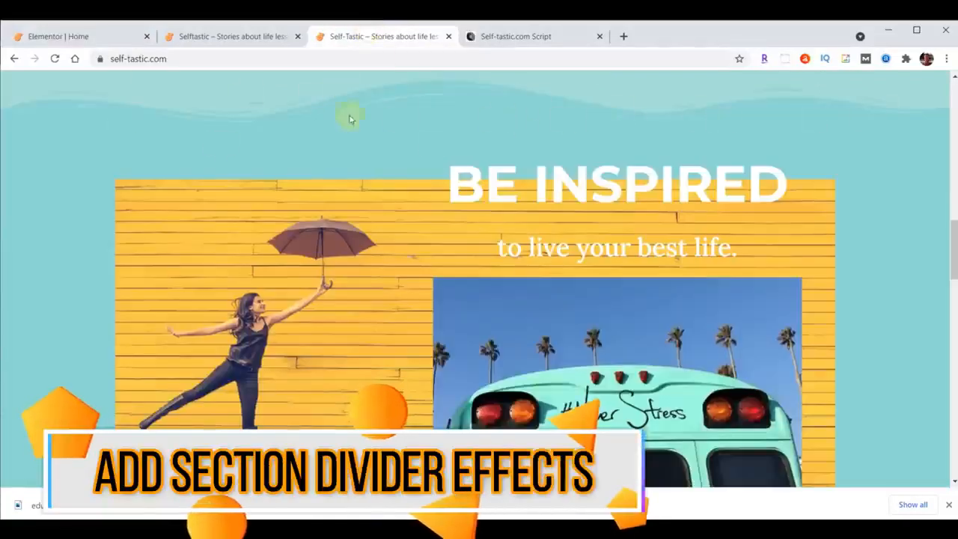
click(89, 35)
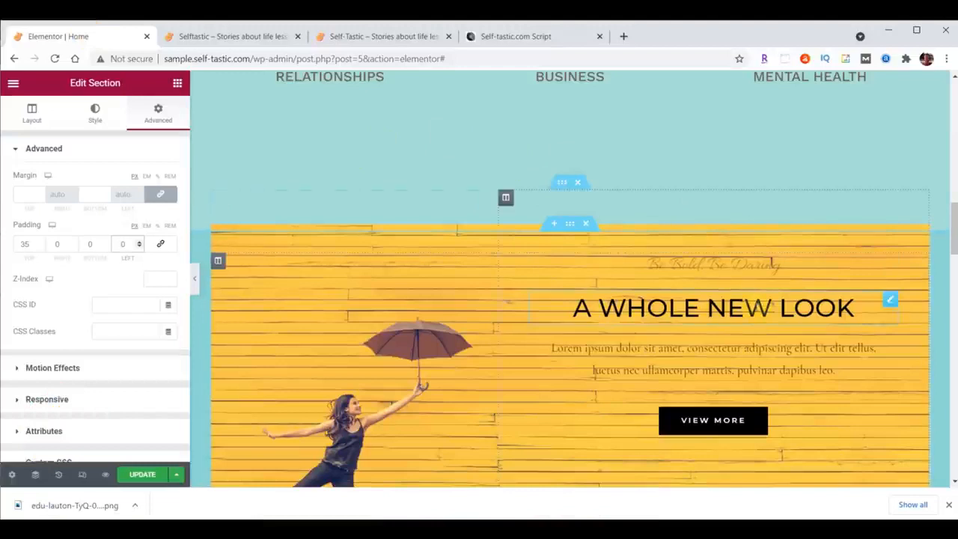
scroll(753, 310, up, 5)
scroll(738, 325, up, 3)
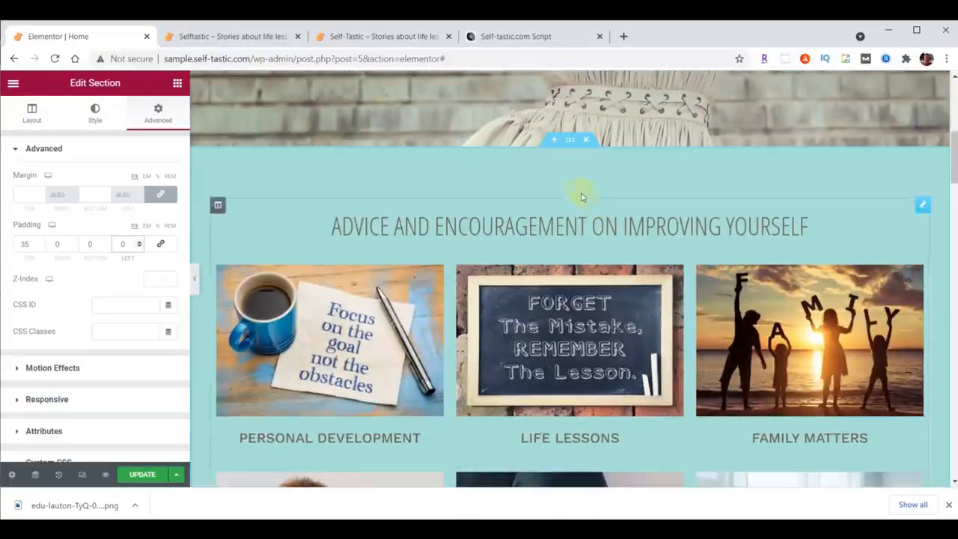
click(570, 140)
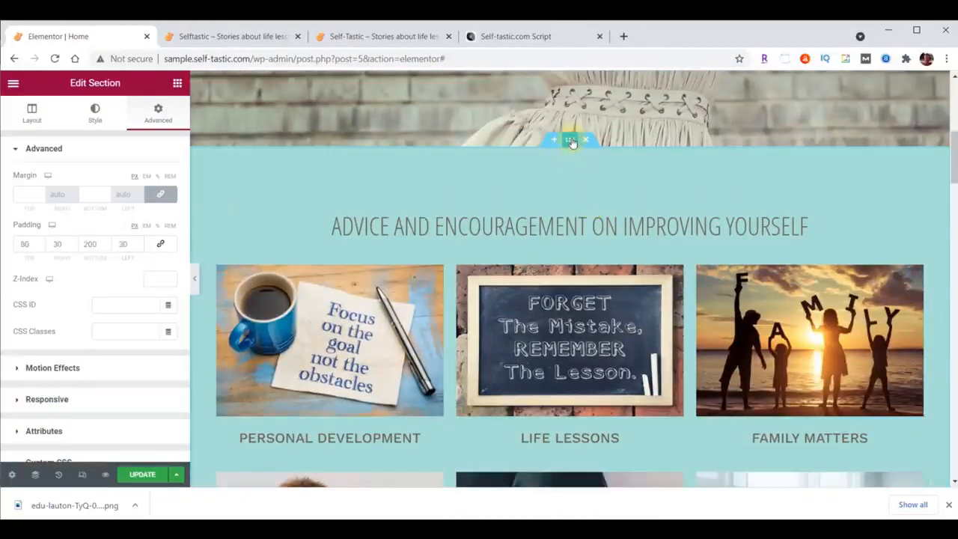
click(95, 119)
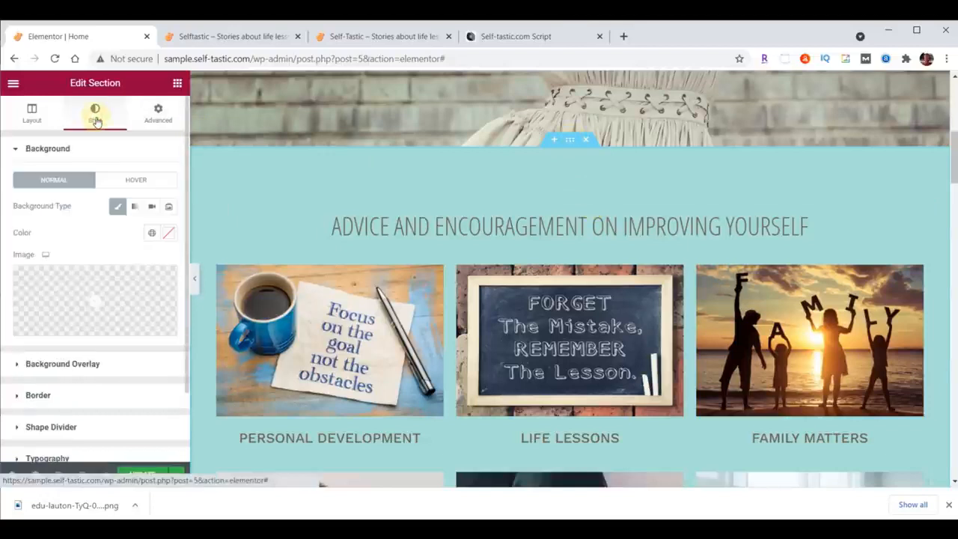
click(75, 427)
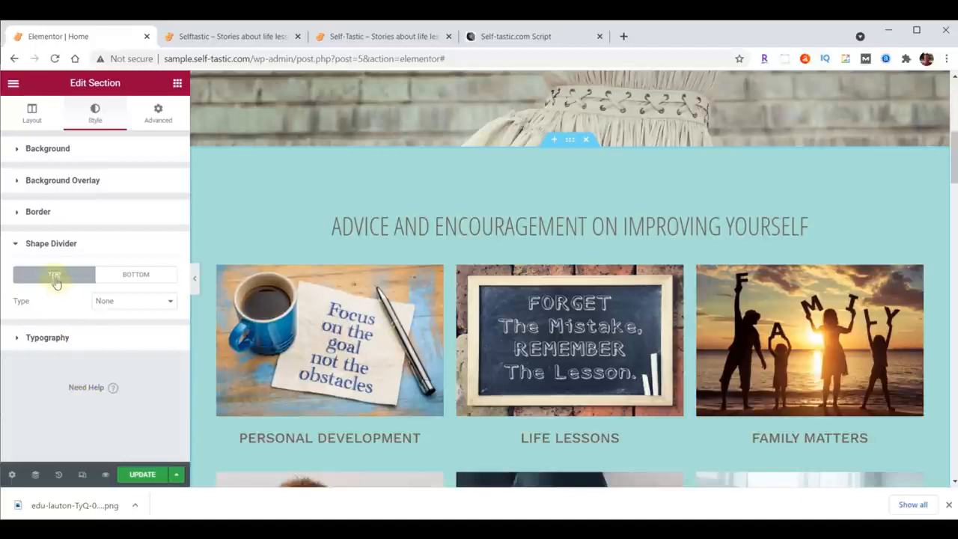
click(128, 274)
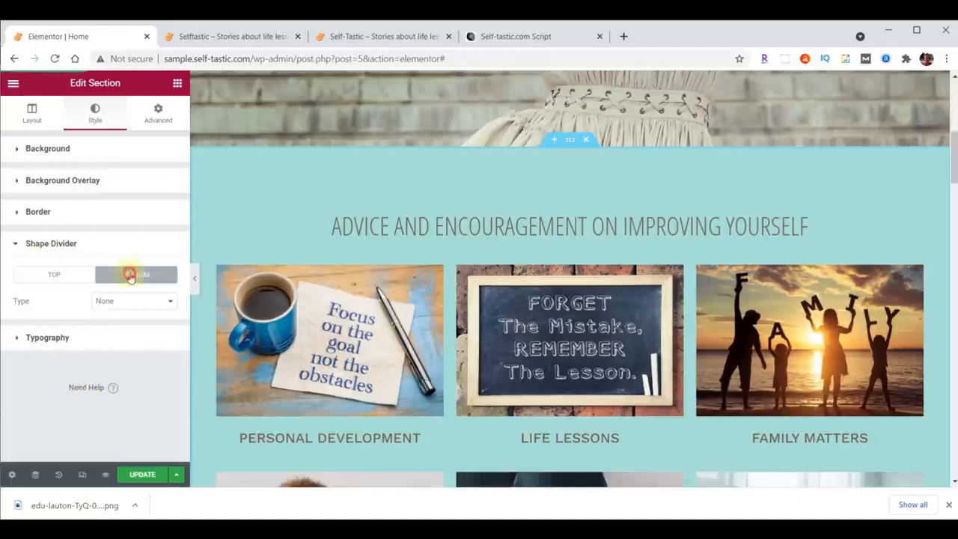
click(134, 301)
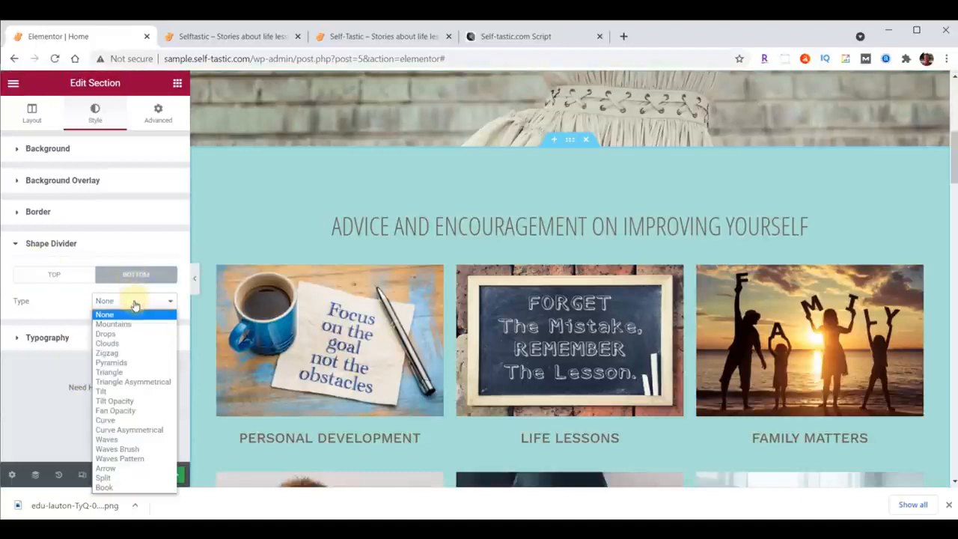
click(136, 450)
scroll(395, 330, down, 3)
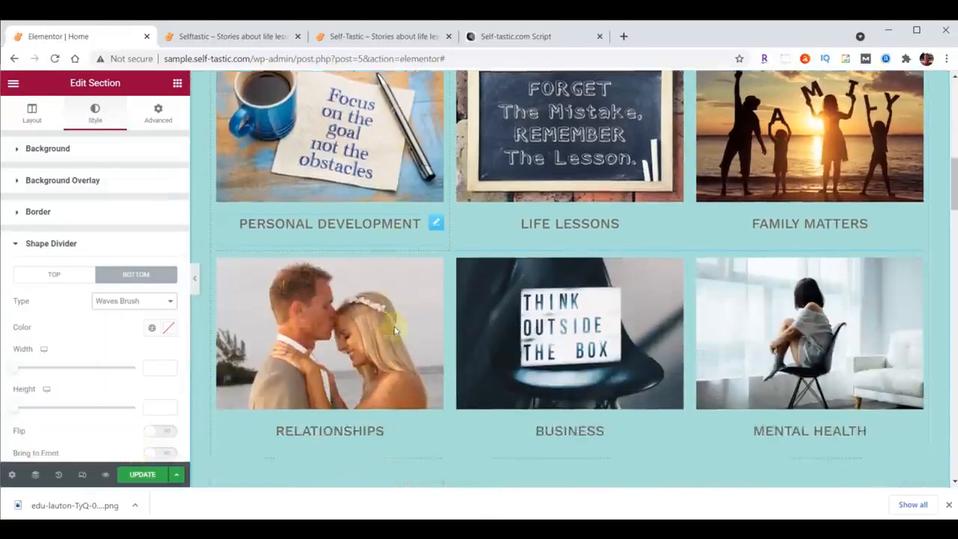
Try the Drops, Pyramids, Triangle Asymmetrical and Fan Opacity shapes for the section's bottom divider, then restore Waves Brush.
scroll(396, 330, down, 2)
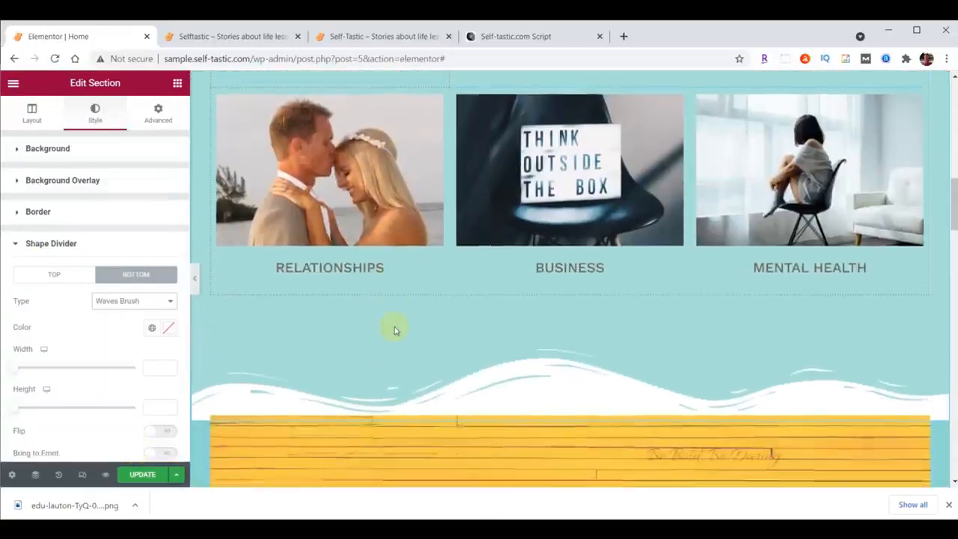
click(132, 304)
click(124, 332)
click(123, 307)
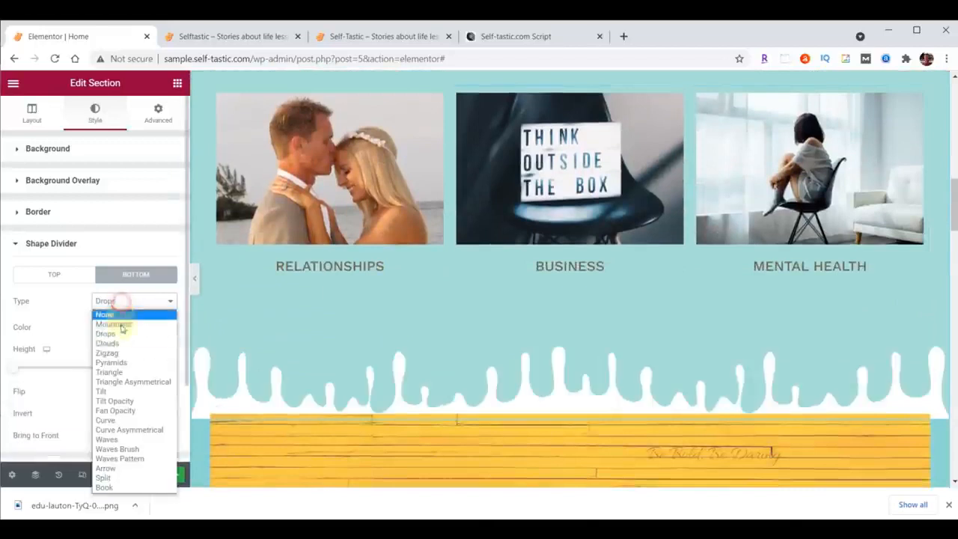
click(127, 363)
click(118, 300)
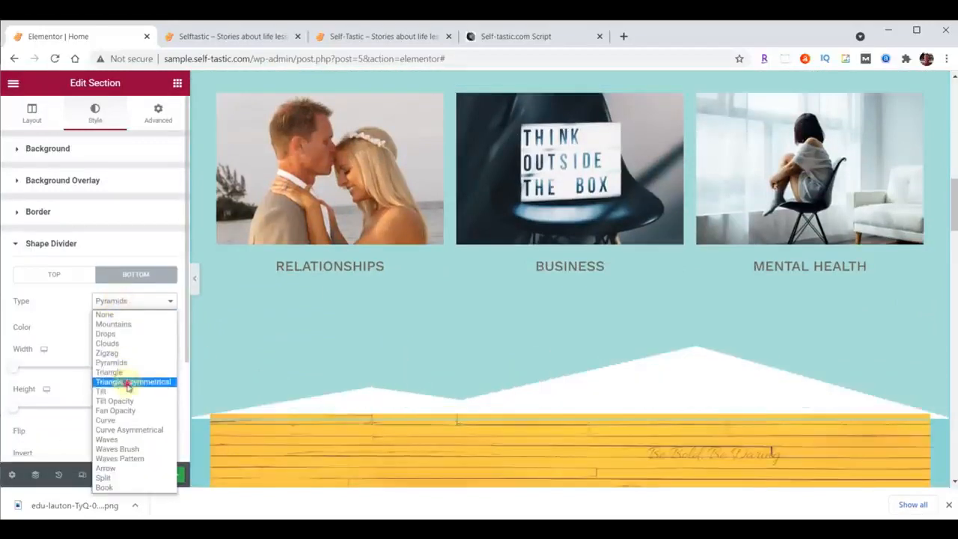
click(128, 381)
click(133, 303)
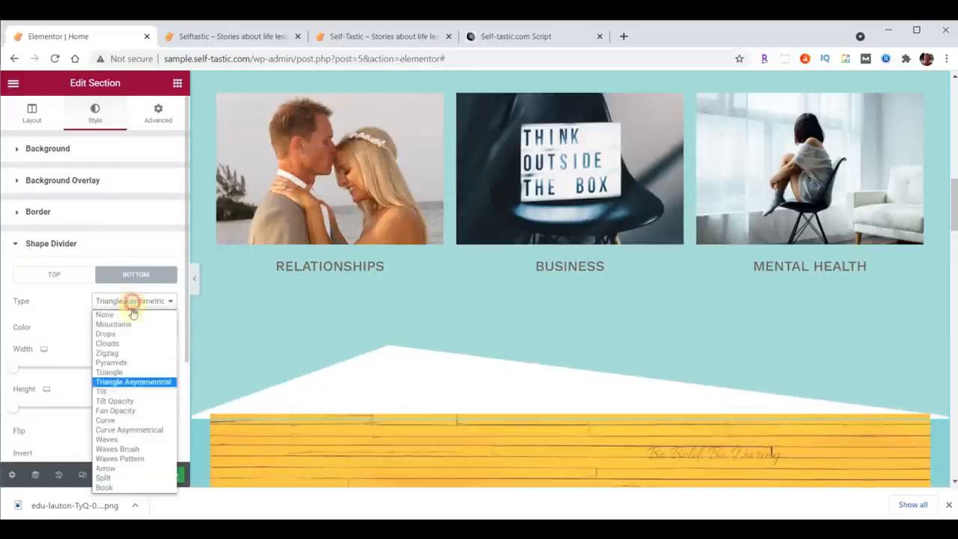
click(120, 410)
click(124, 305)
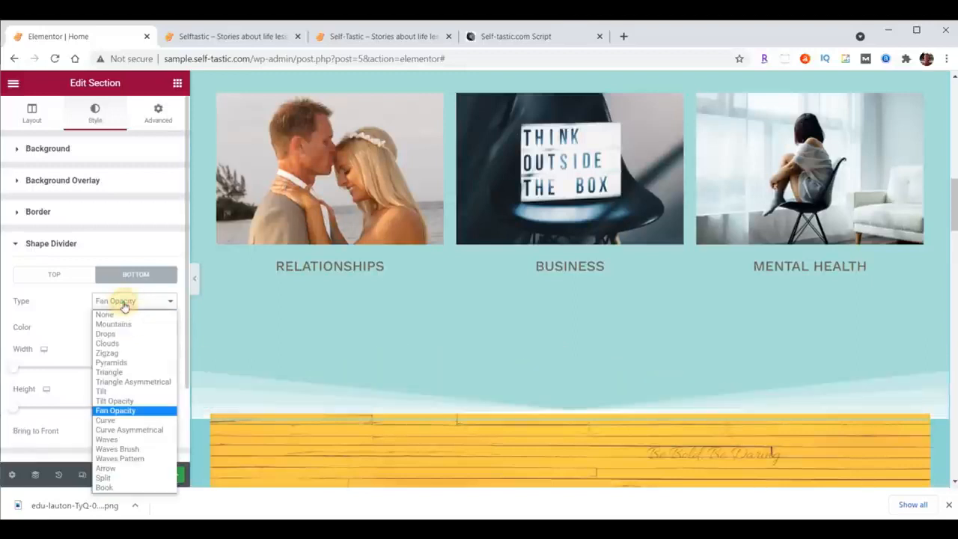
click(119, 449)
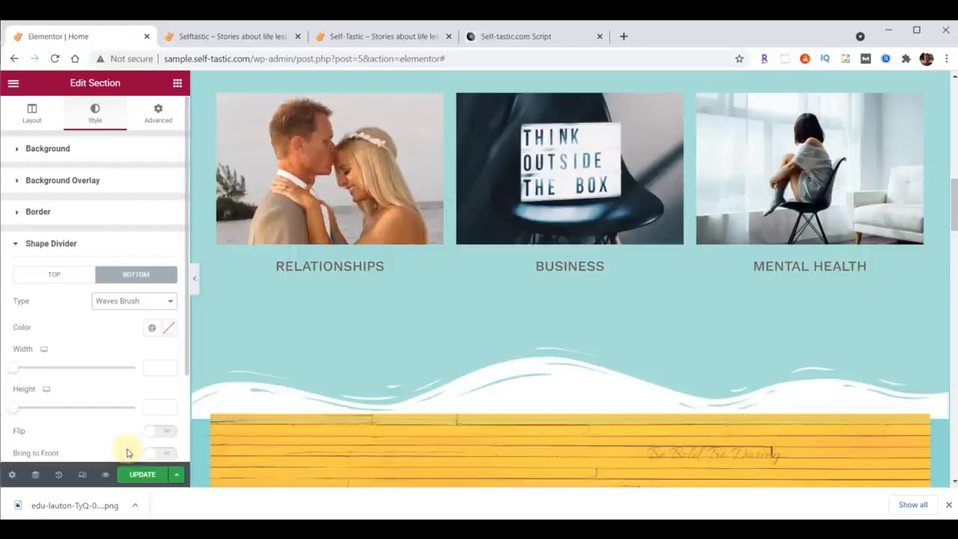
Set the bottom Waves Brush divider's color to #8DD7D6 and its height to 60.
click(170, 329)
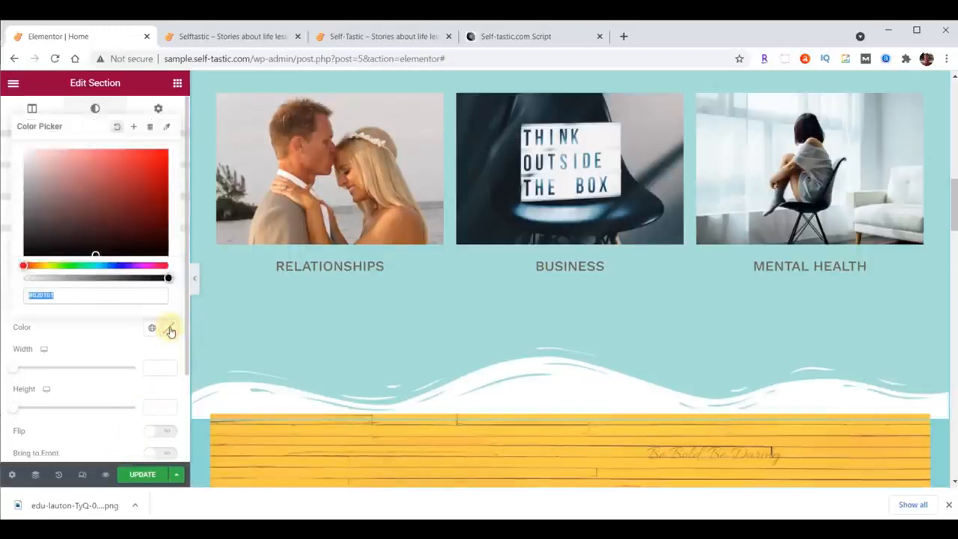
text(#8DD7D6)
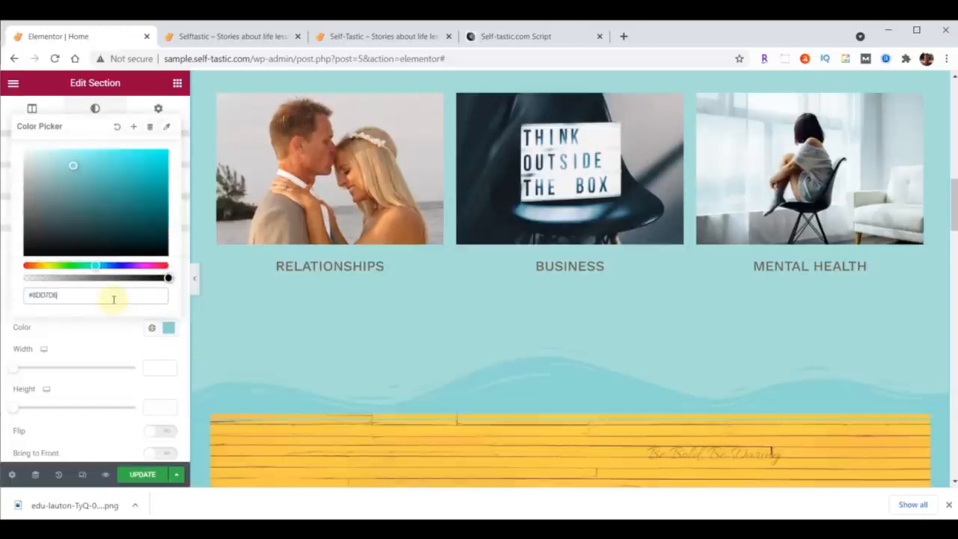
scroll(560, 226, down, 3)
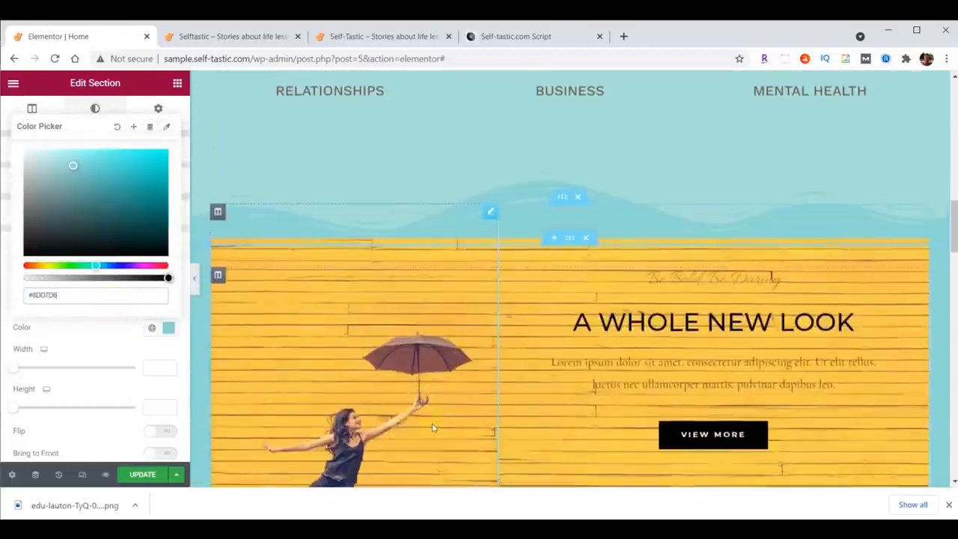
scroll(559, 226, up, 1)
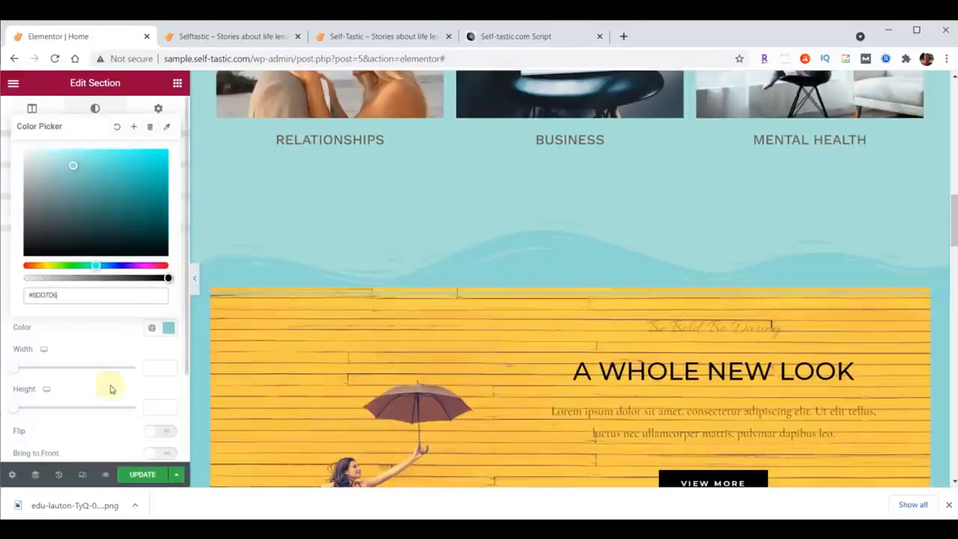
click(156, 407)
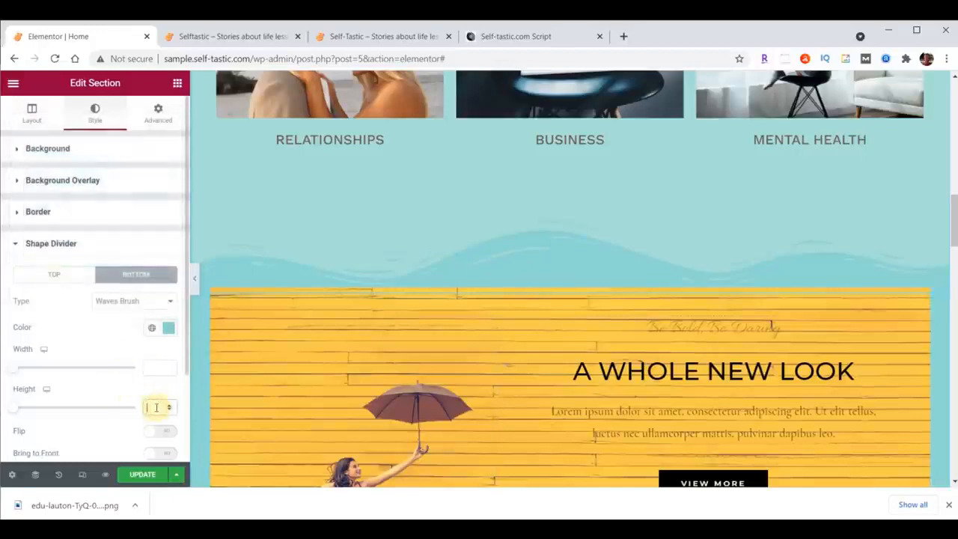
text(60)
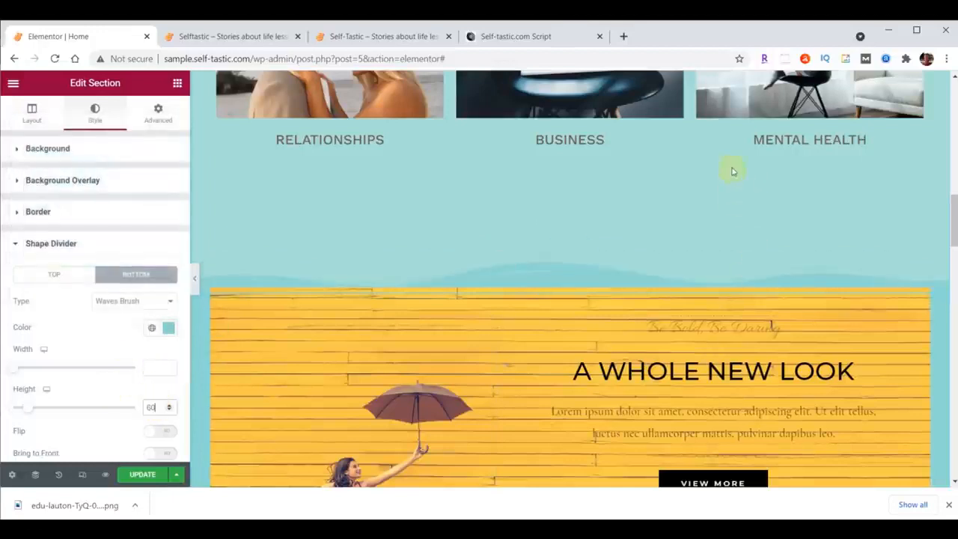
Set the bottom padding of the Advice and Encouragement section to 100 px and check the gap above the yellow block.
scroll(686, 220, up, 7)
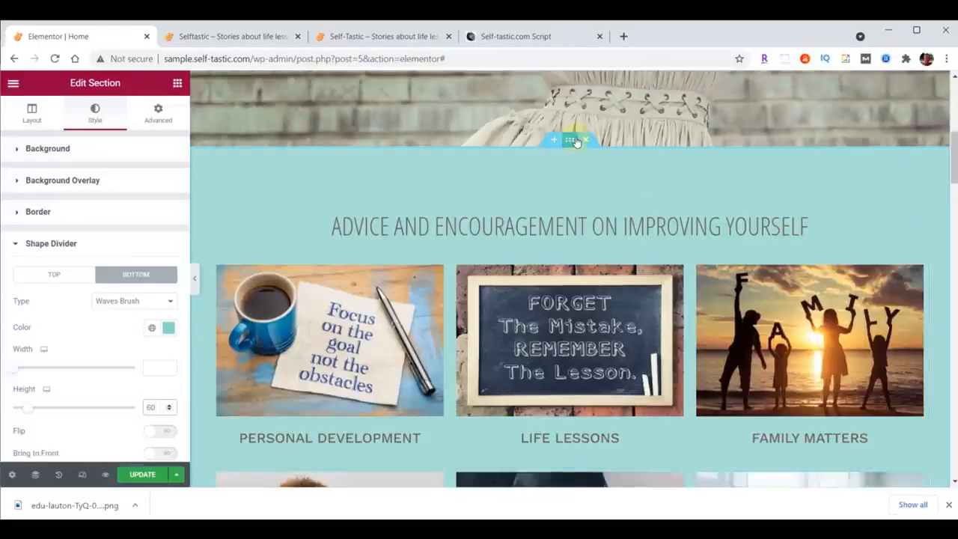
click(158, 112)
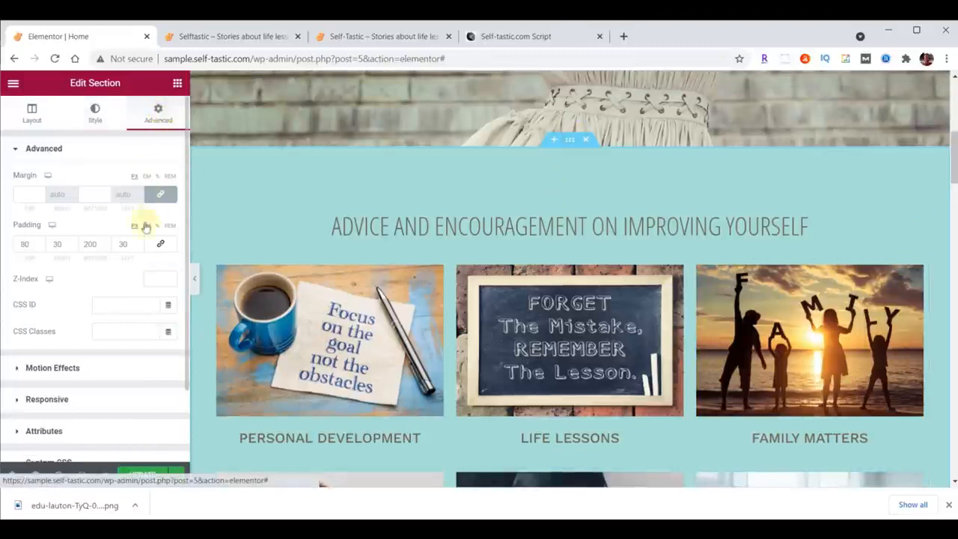
drag(90, 249, 81, 250)
text(1)
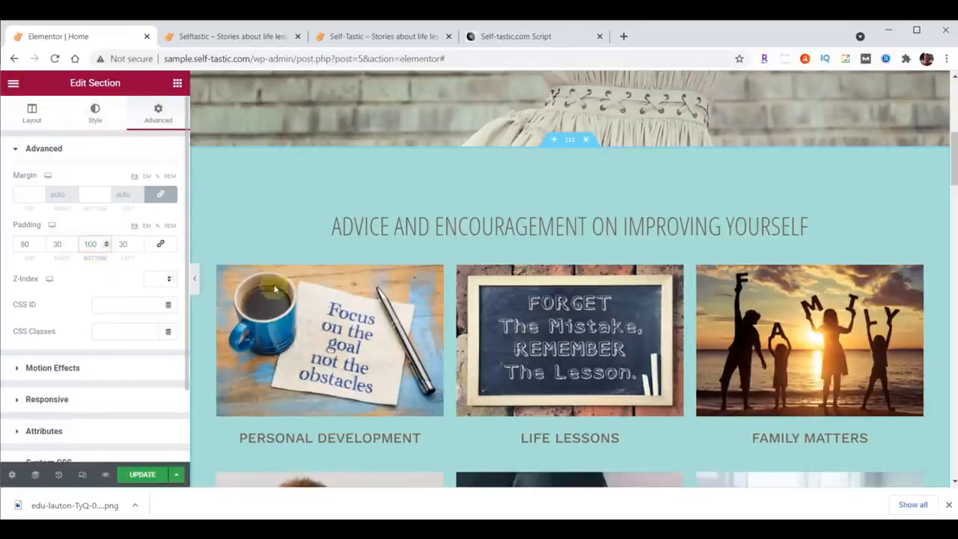
scroll(647, 253, down, 5)
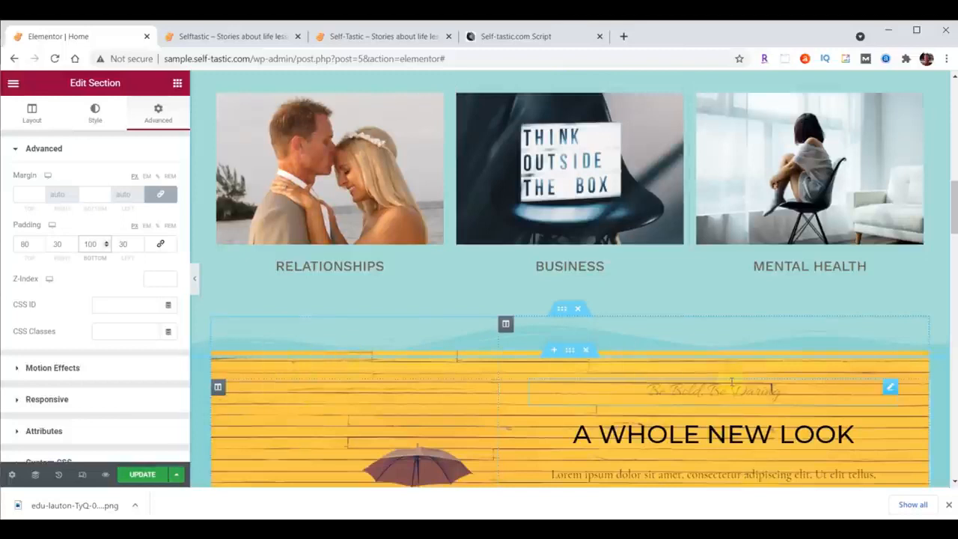
Move the "Be Bold, Be Daring" heading below "A Whole New Look" and delete the lorem ipsum text block beneath it.
scroll(732, 382, down, 2)
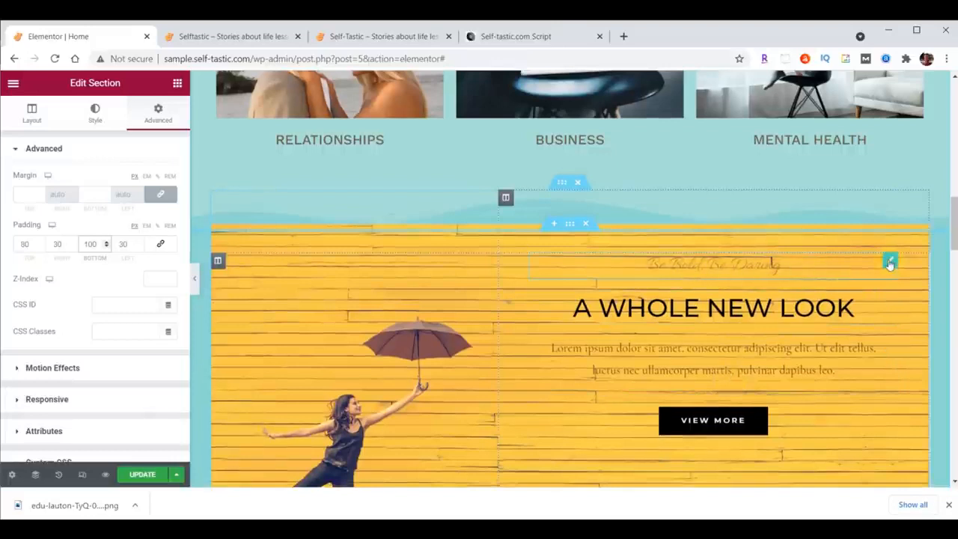
mouse_move(890, 263)
mouse_down()
mouse_move(898, 294)
mouse_move(868, 385)
mouse_up()
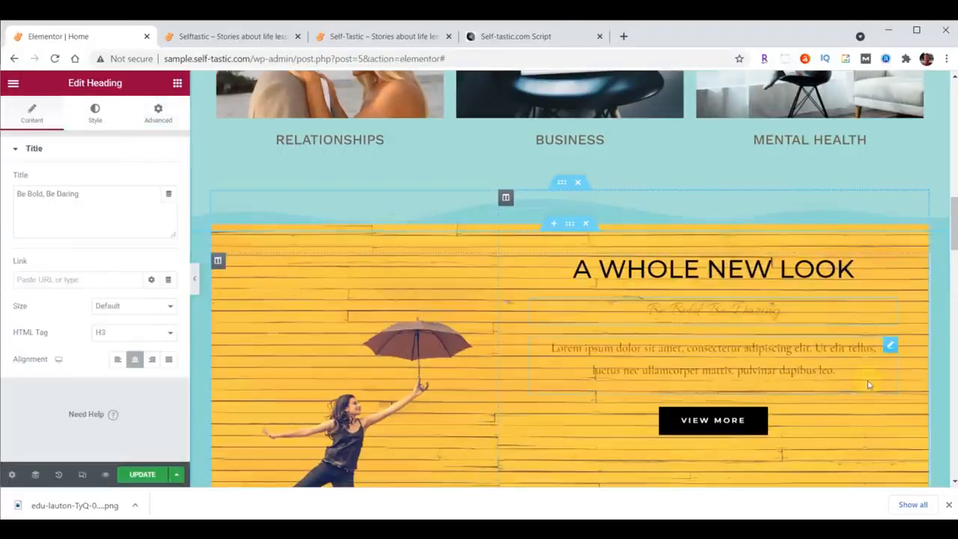
right_click(890, 348)
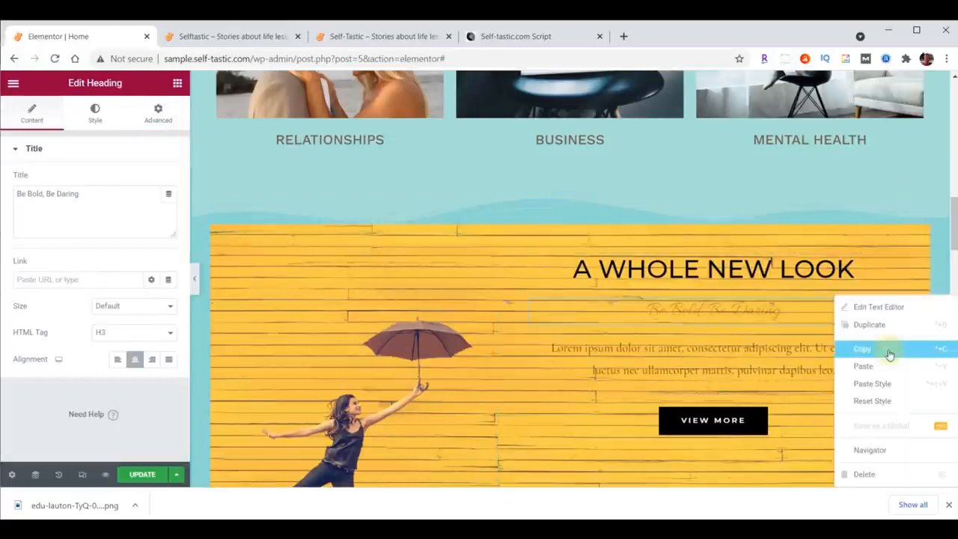
click(871, 473)
Move the View More button out of the yellow block to below the Season Sale text.
scroll(868, 427, down, 3)
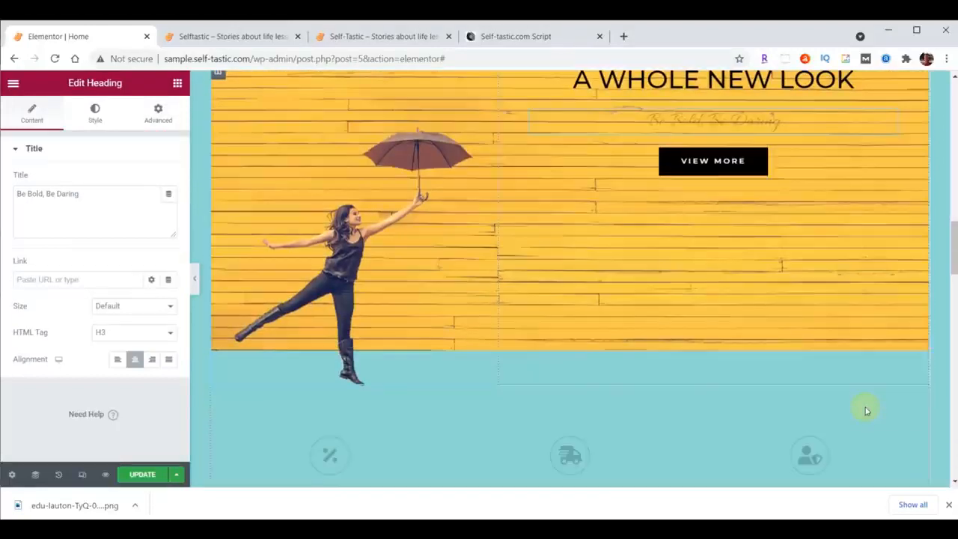
scroll(866, 410, down, 1)
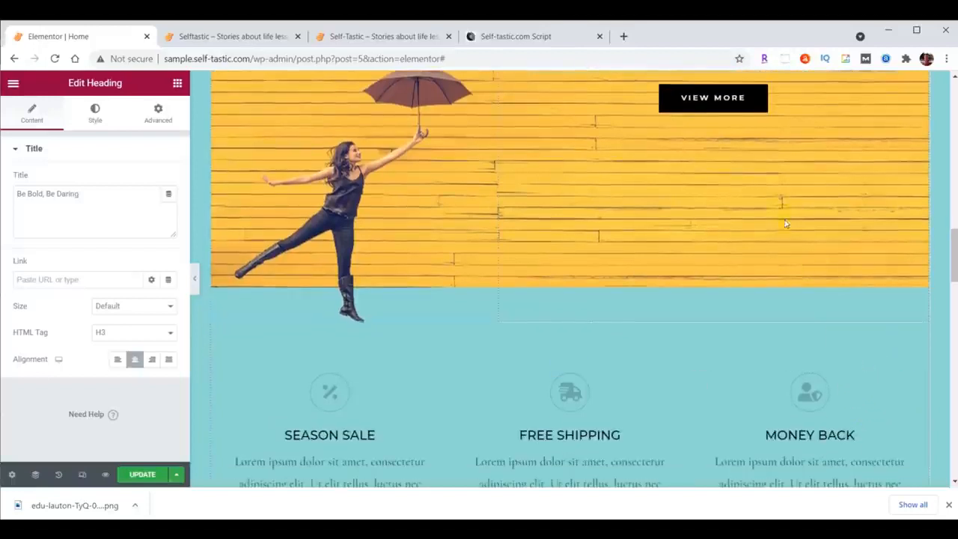
drag(759, 105, 361, 367)
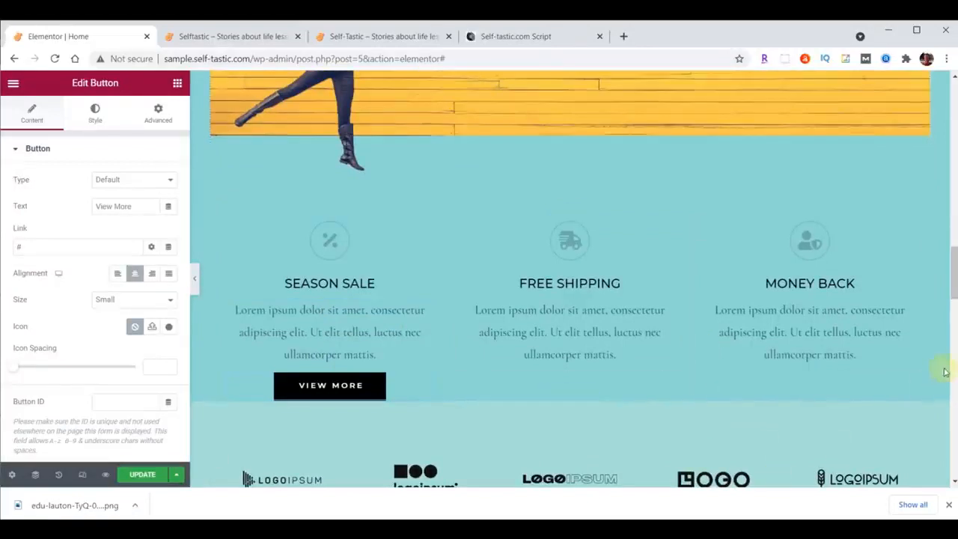
Change the title of the "A Whole New Look" heading in the yellow block to "Be Inspired".
drag(954, 281, 954, 278)
scroll(773, 295, up, 4)
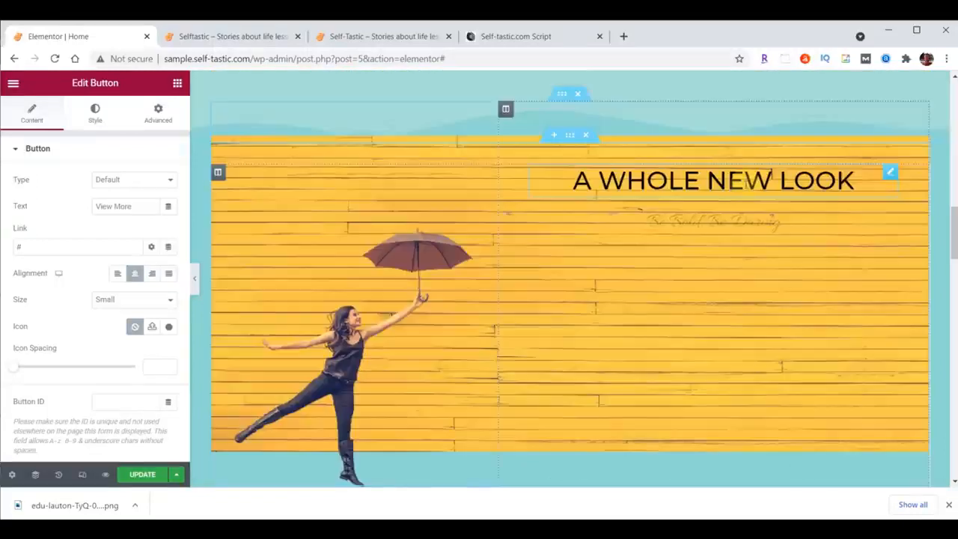
click(743, 180)
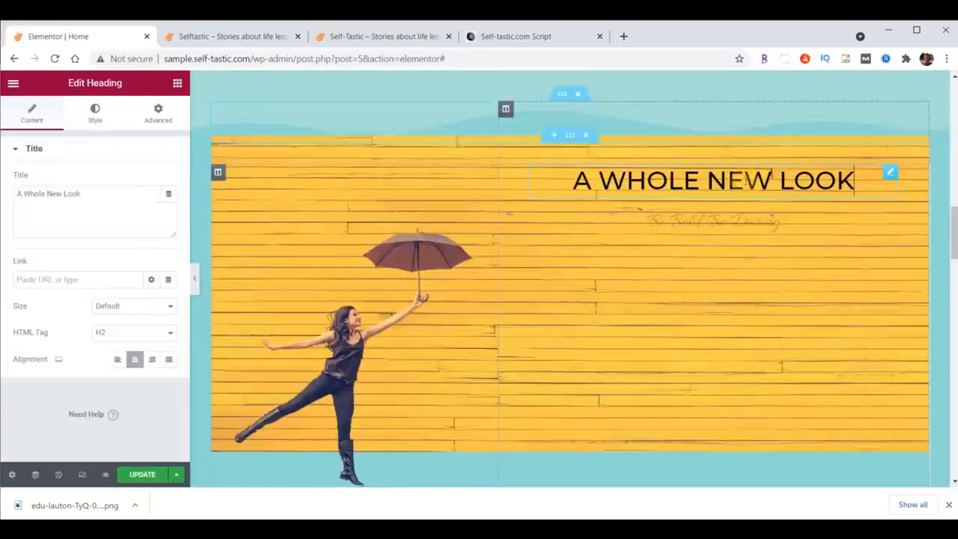
drag(18, 197, 85, 197)
text(Be Inspired)
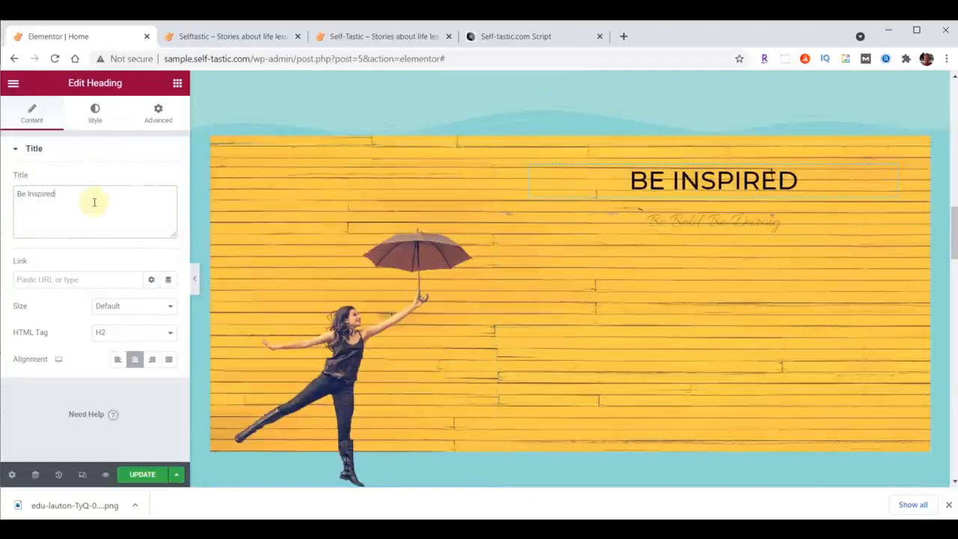
Set the text color of the "Be Inspired" heading to white, FFFFFF.
click(95, 112)
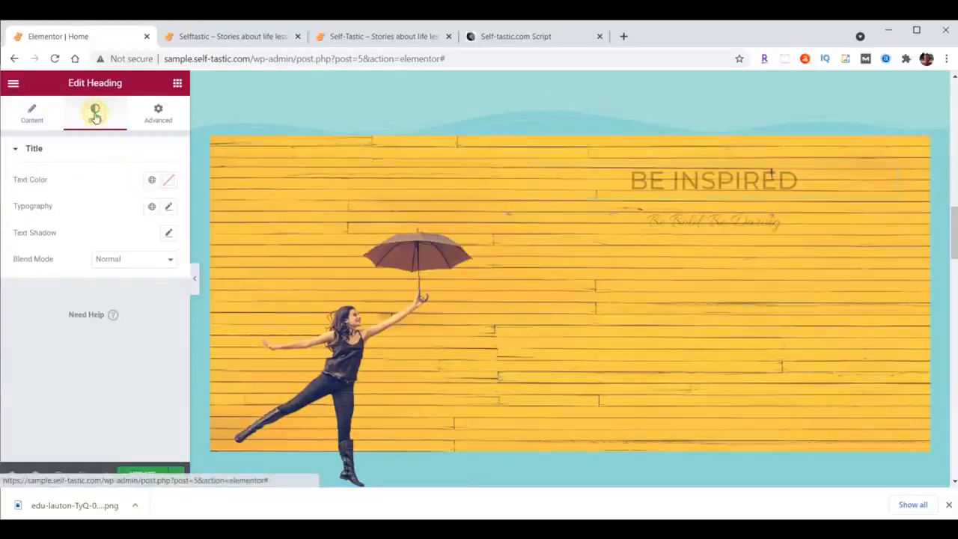
click(169, 183)
click(103, 374)
text(#ffffff)
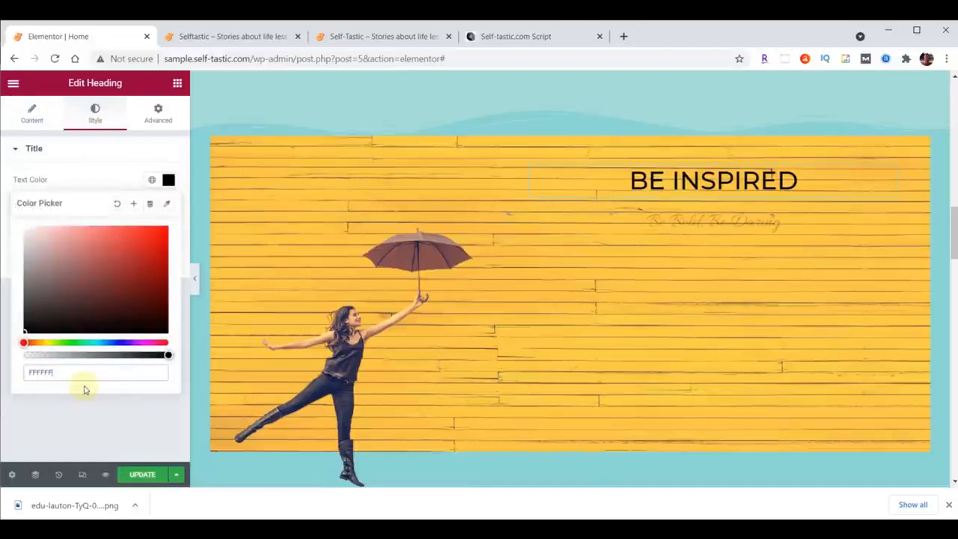
click(169, 183)
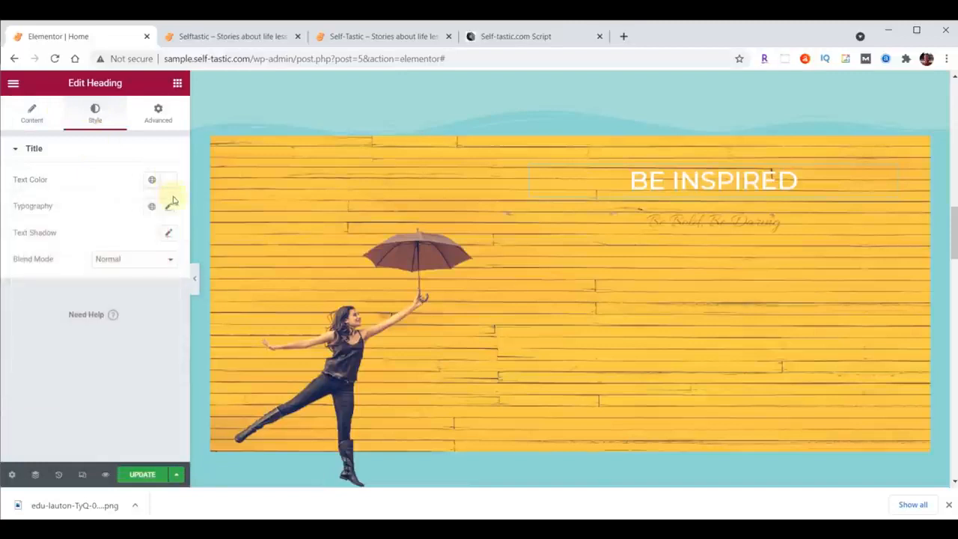
Set the "Be Inspired" heading's typography to the Montserrat font, size 80 px and weight 700.
click(169, 207)
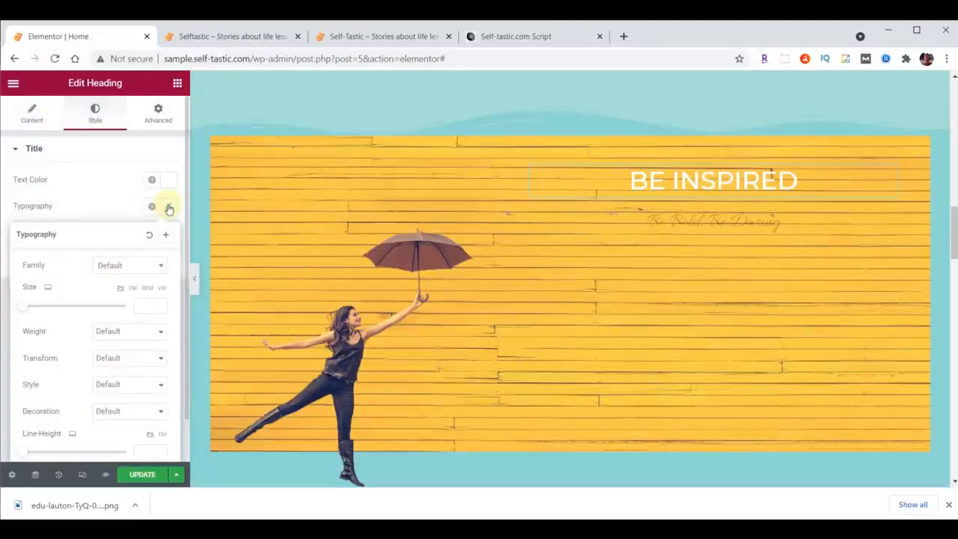
click(135, 266)
text(mont)
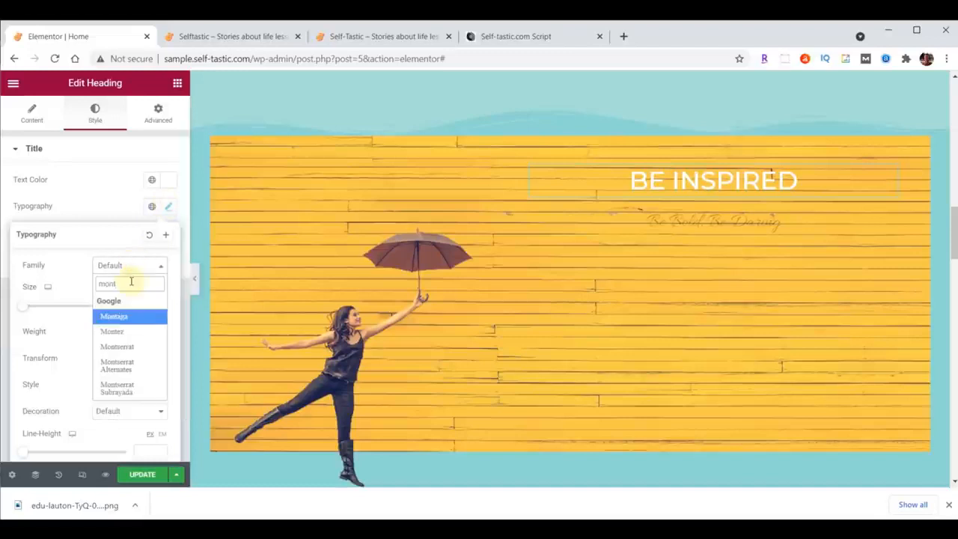
click(131, 345)
click(142, 309)
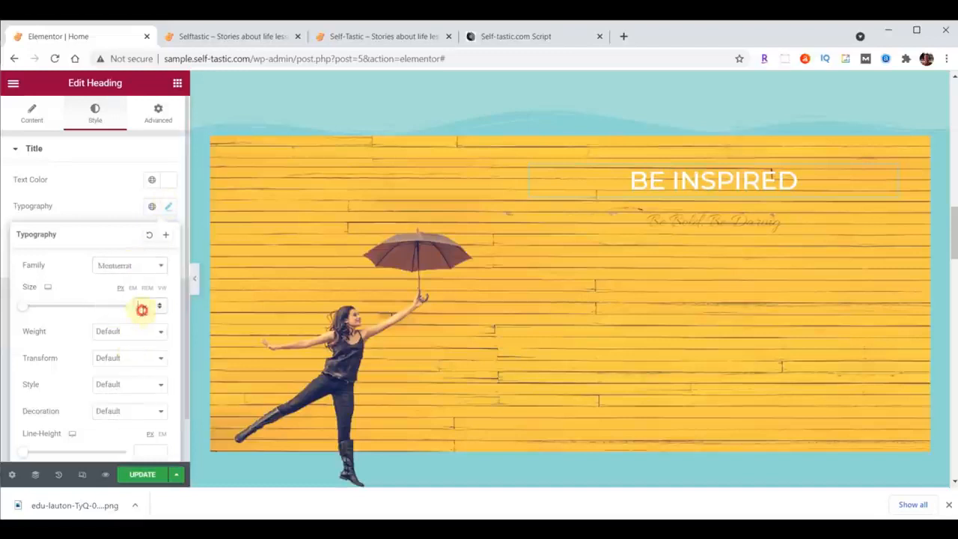
text(80)
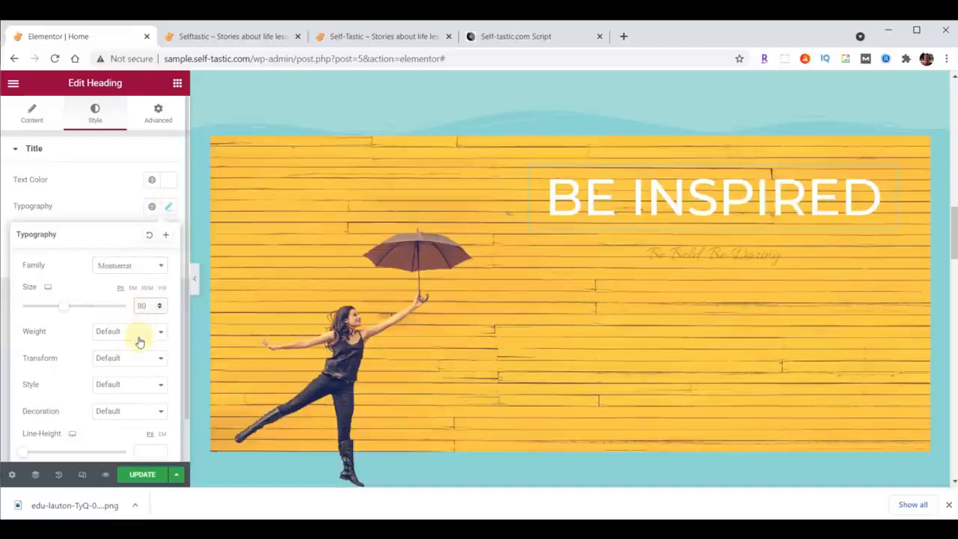
click(137, 331)
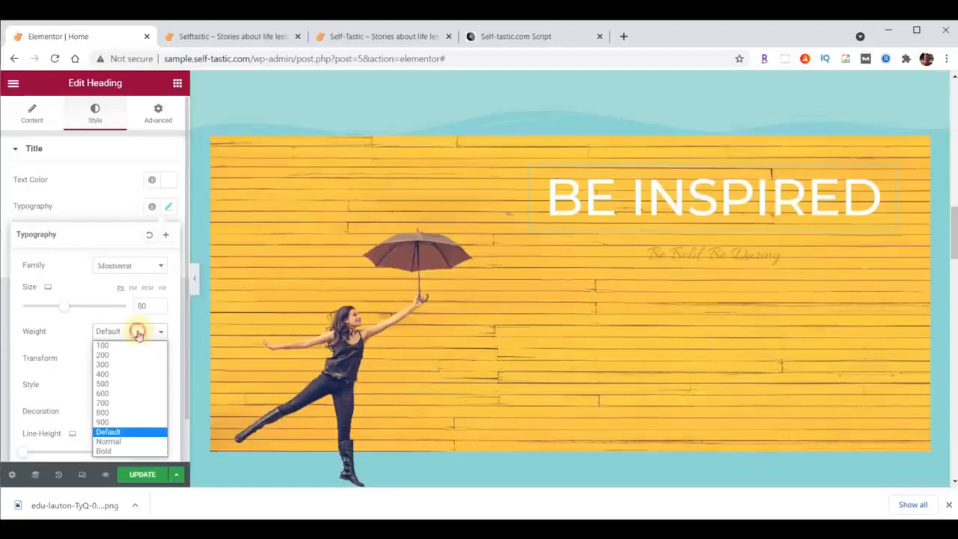
click(119, 403)
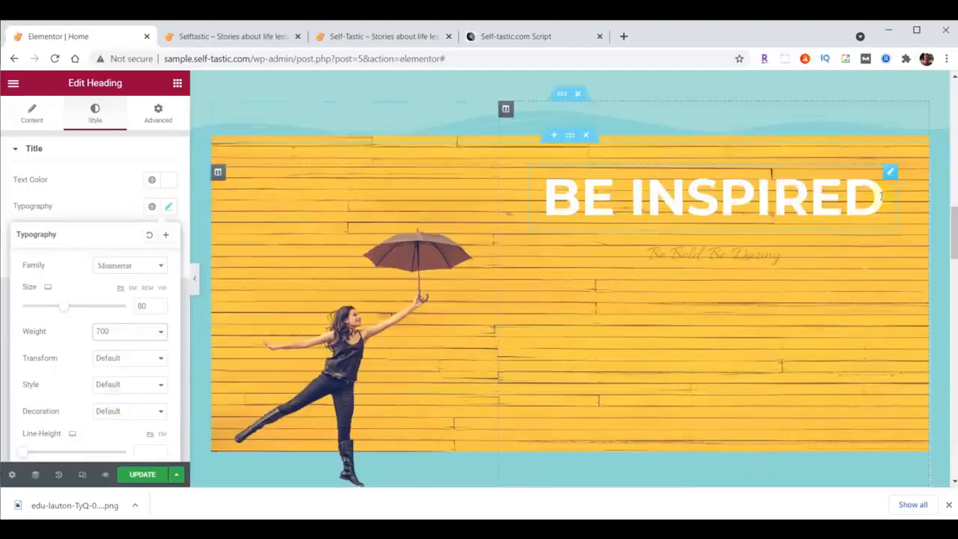
click(890, 174)
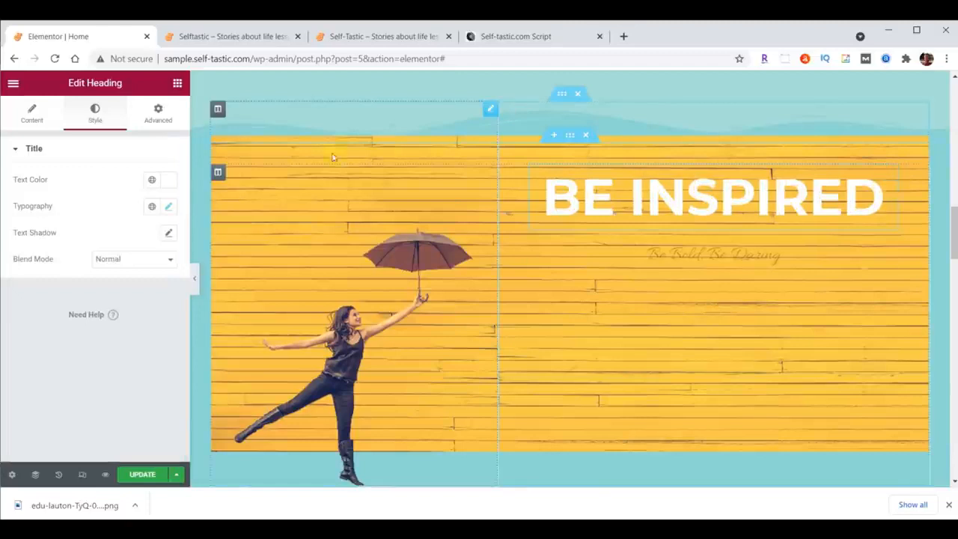
Unlink the margin values of the "Be Inspired" heading and set its bottom margin to 29 px.
click(162, 116)
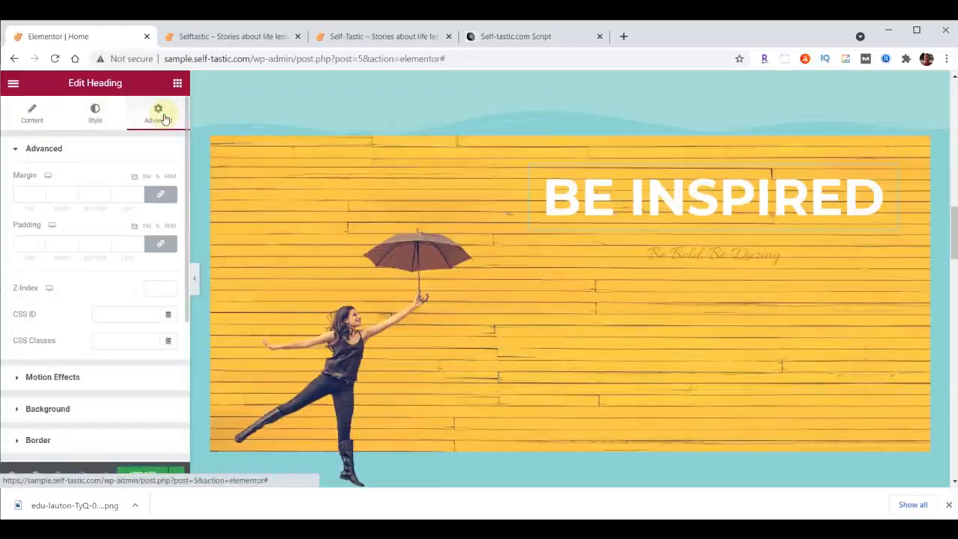
click(161, 195)
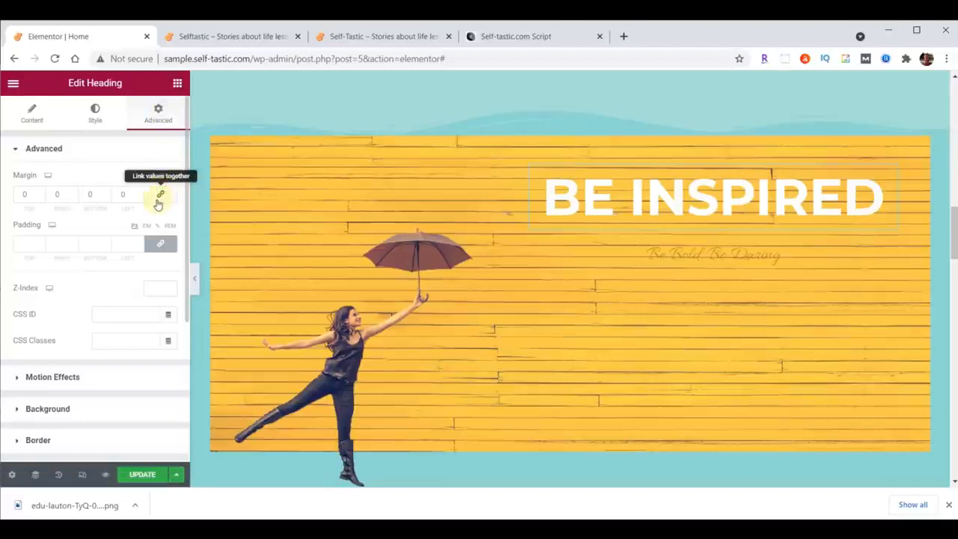
double_click(96, 194)
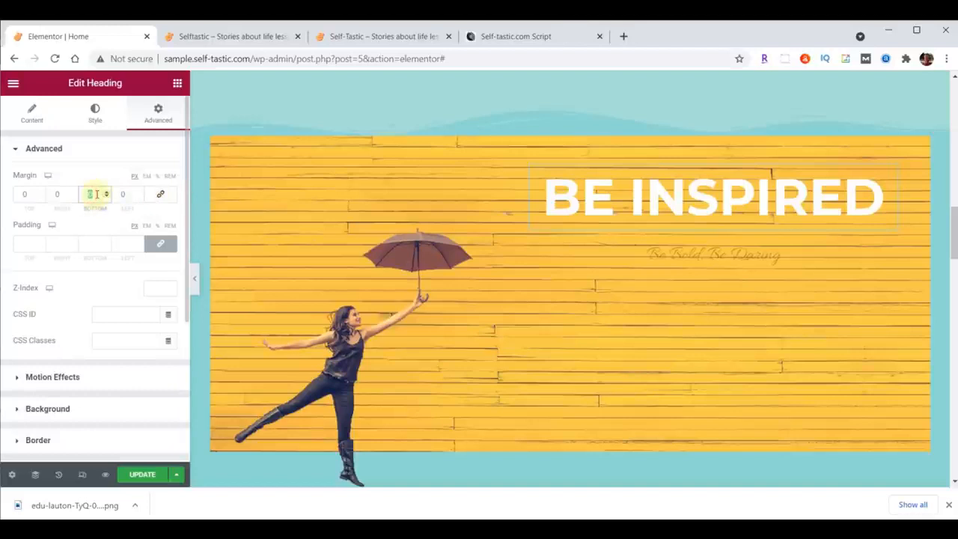
text(29)
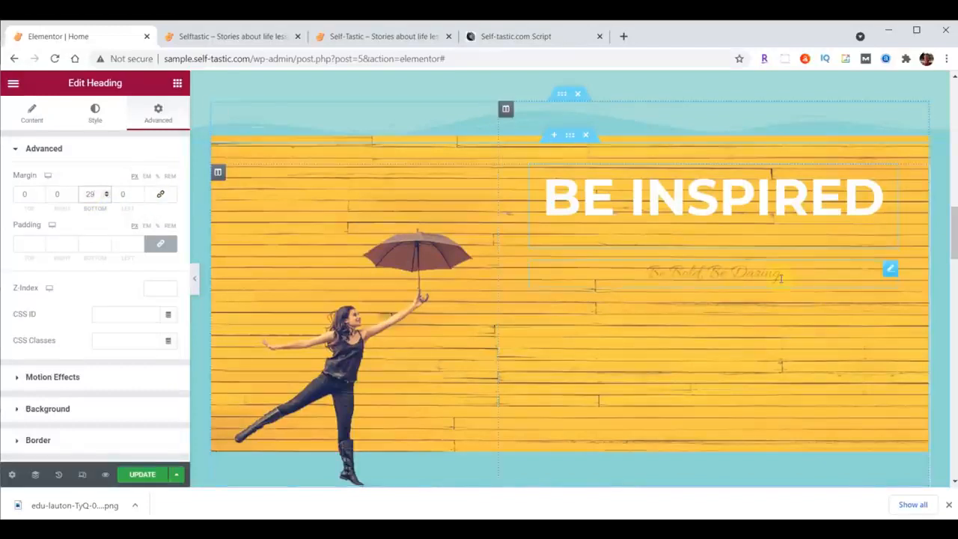
Replace the title of the "Be Bold, Be Daring" heading with "to live your best life".
click(741, 271)
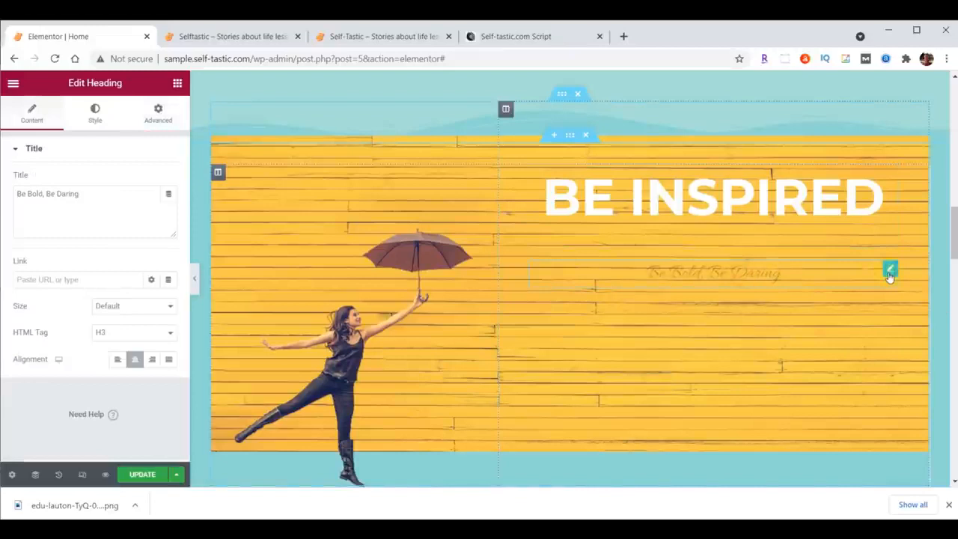
drag(17, 192, 111, 188)
text(to live your best life)
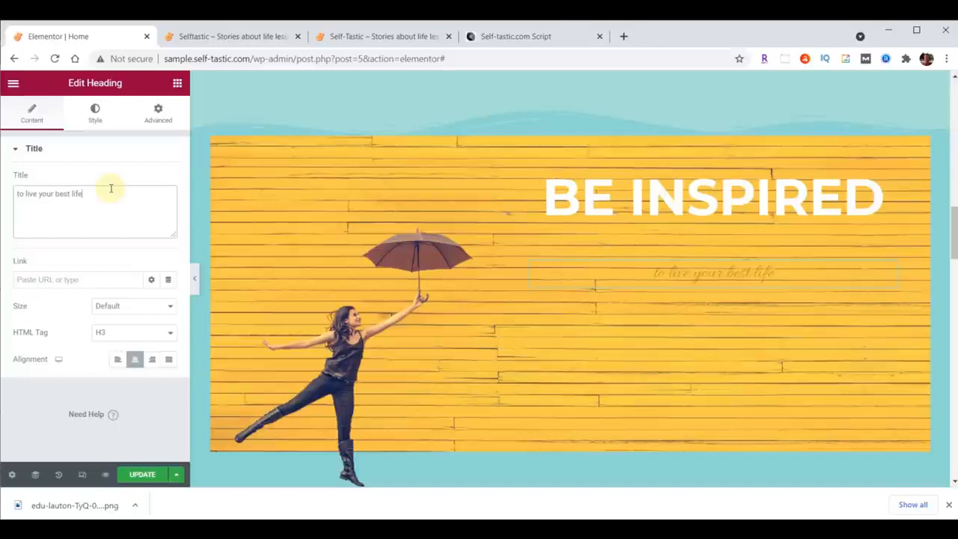
Set the text color of the "to live your best life" heading to white, FFFFFF.
click(98, 118)
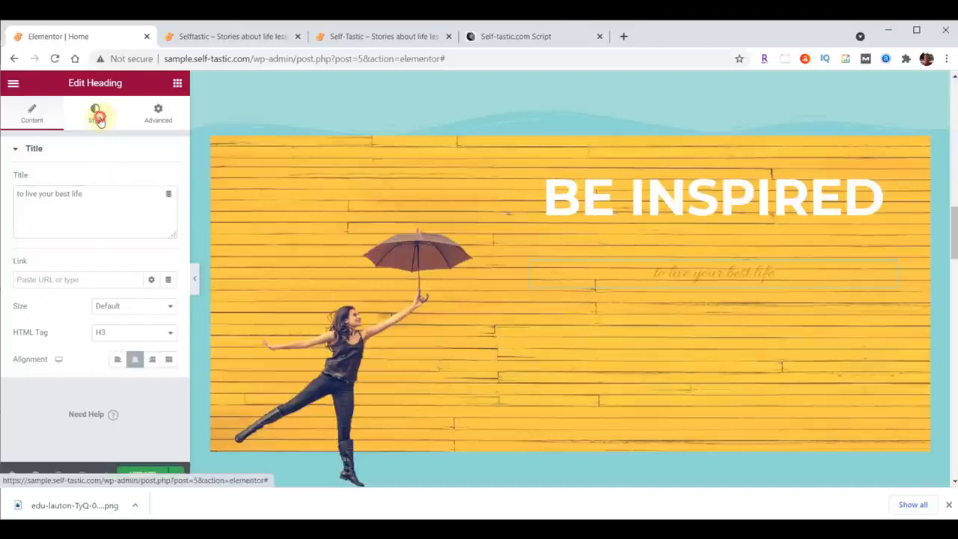
click(168, 181)
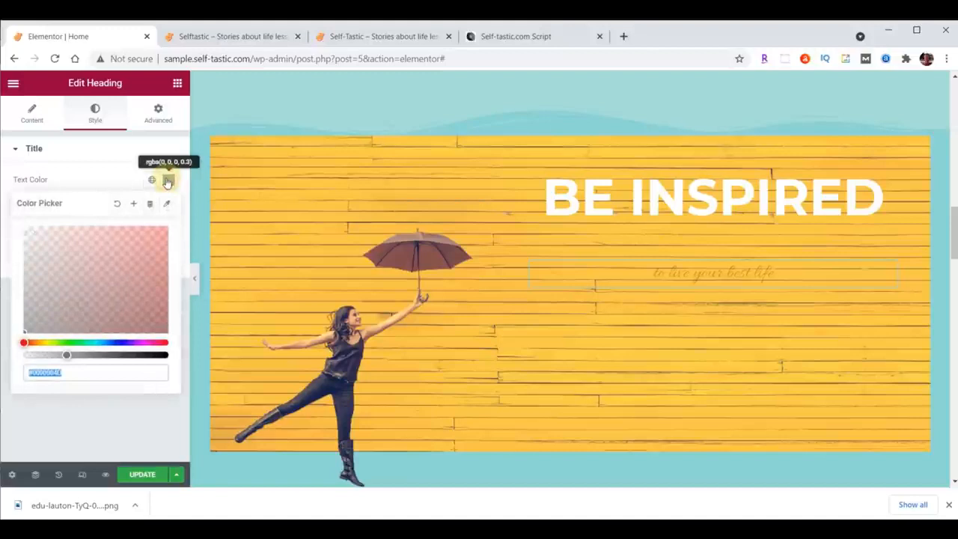
text(#FFFFFF)
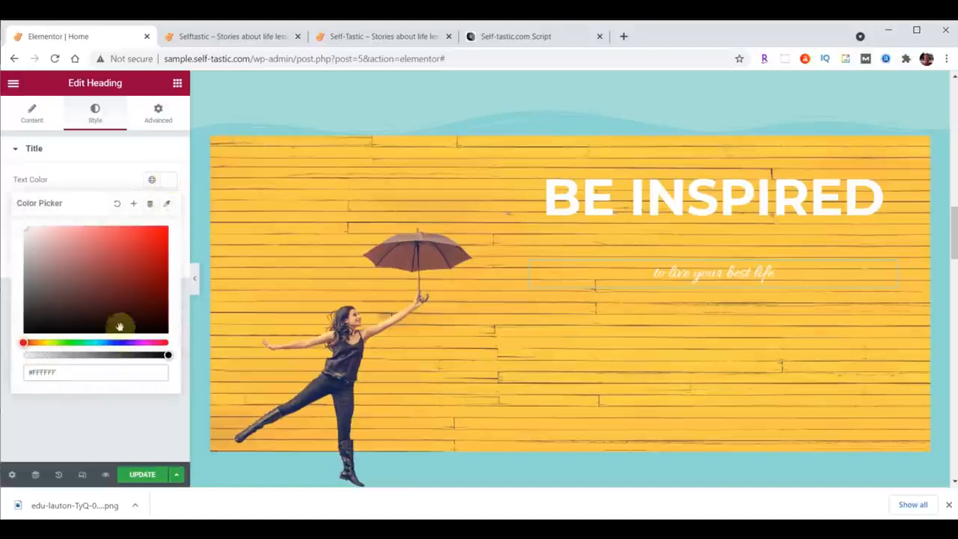
click(169, 181)
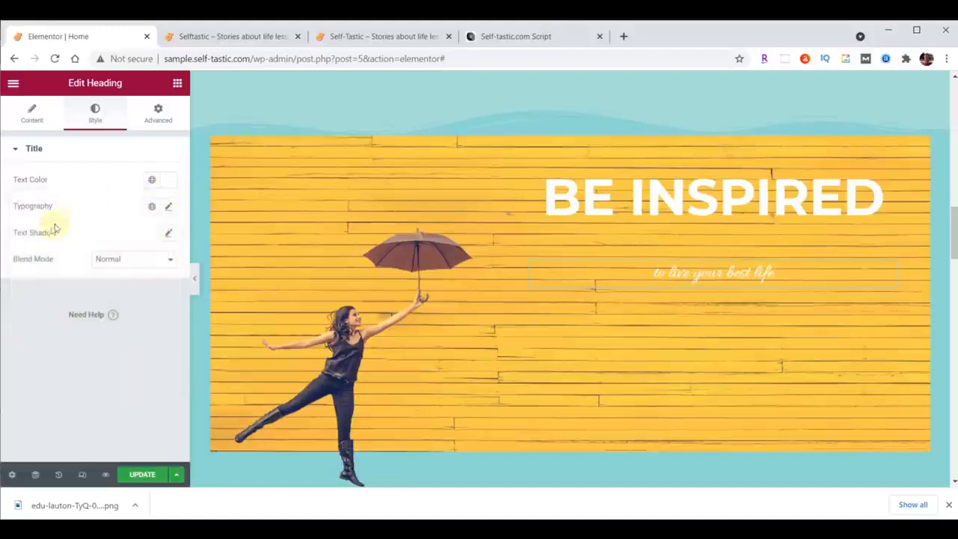
Set the "to live your best life" heading's typography to the Lora font, size 40 px and weight 500.
click(167, 208)
click(128, 265)
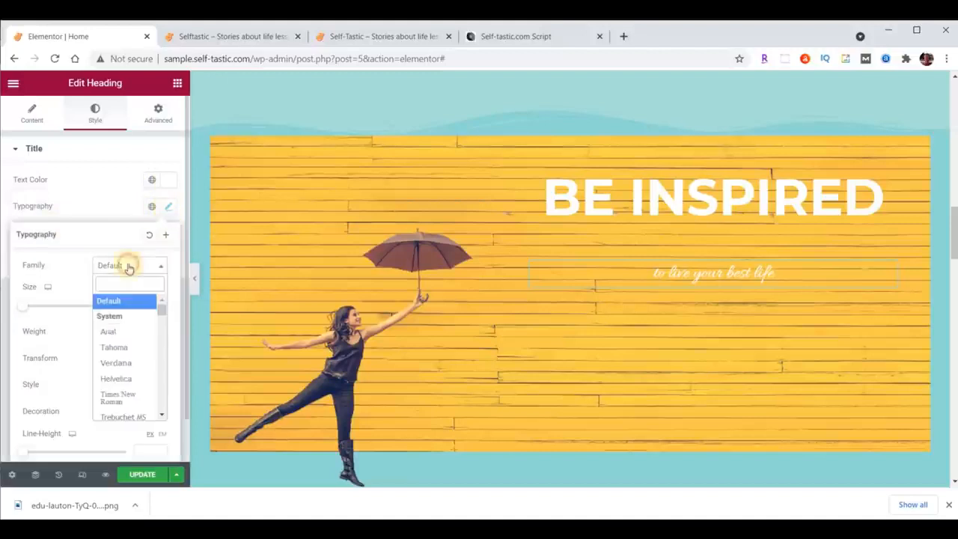
text(lora)
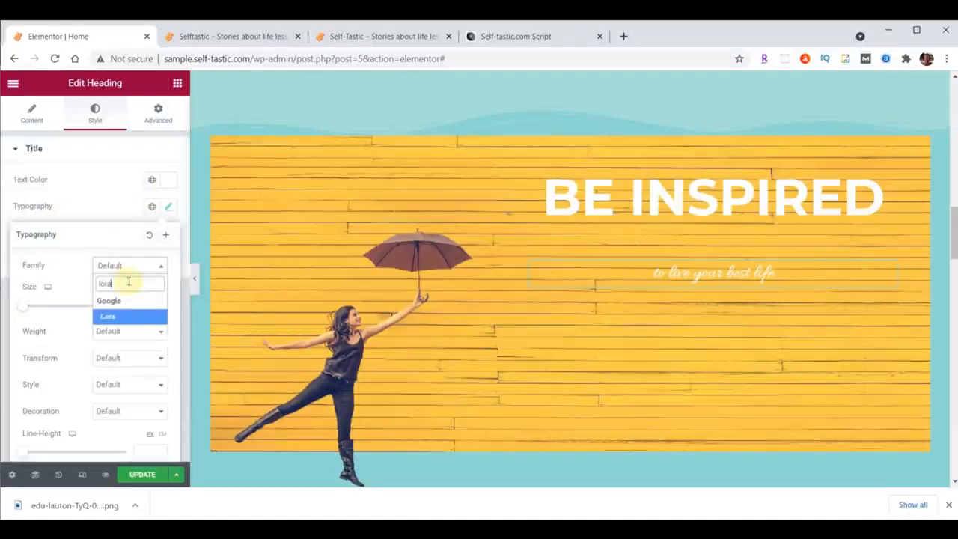
click(119, 315)
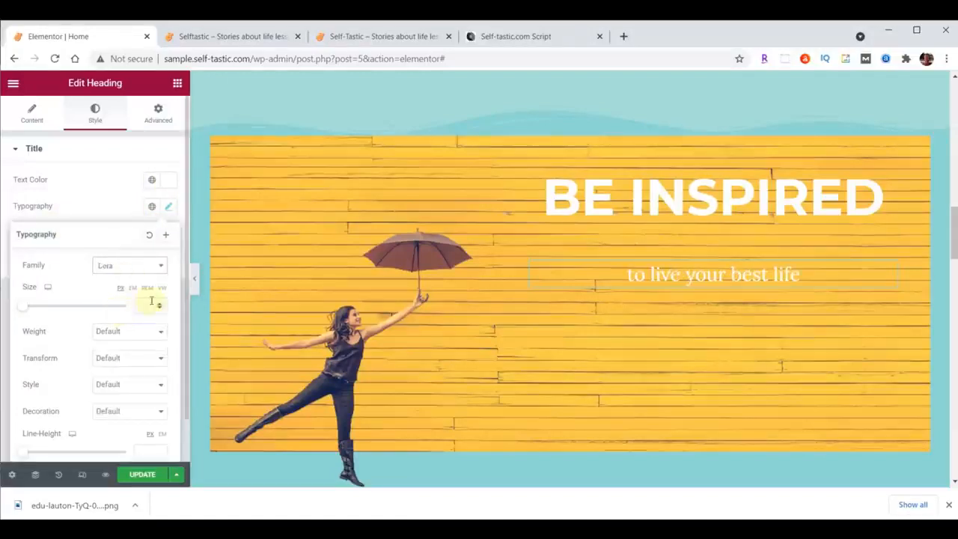
text(40)
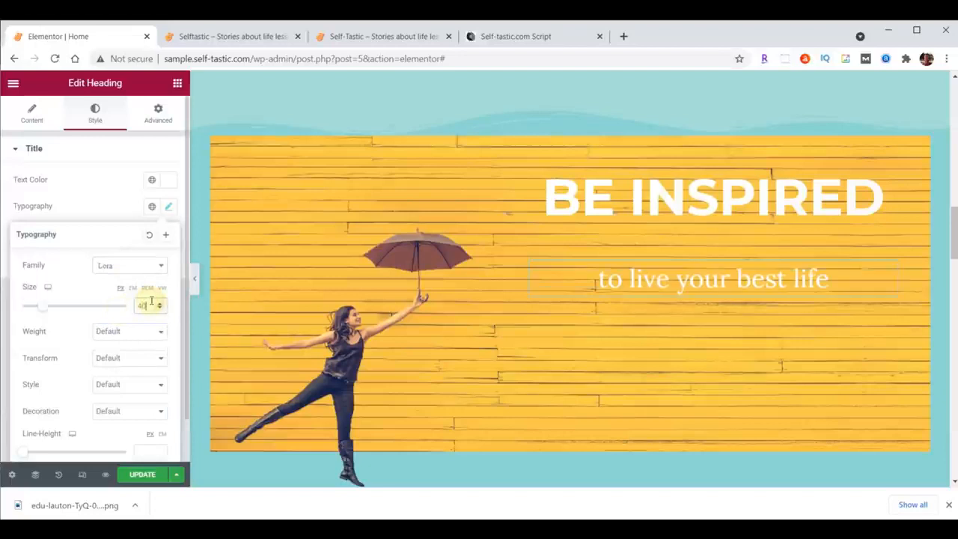
click(142, 333)
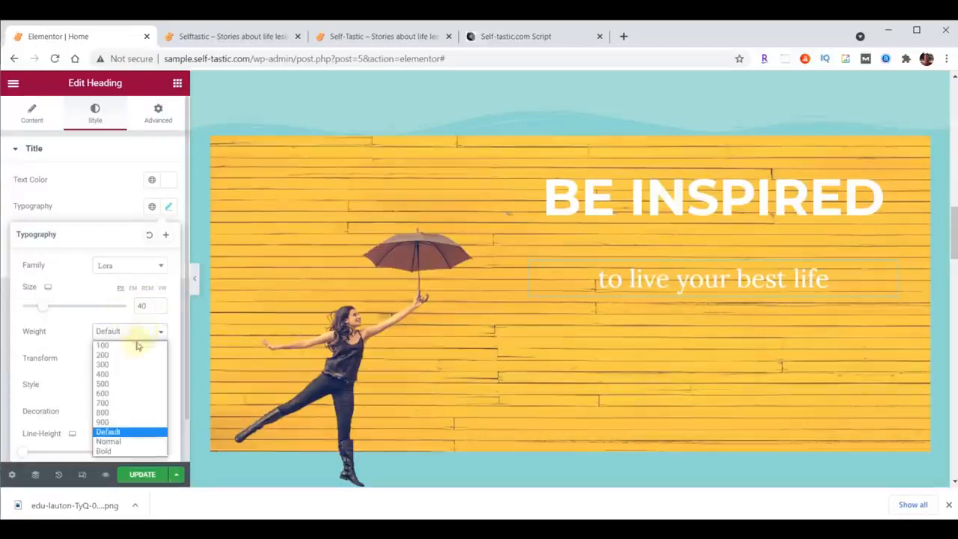
click(103, 384)
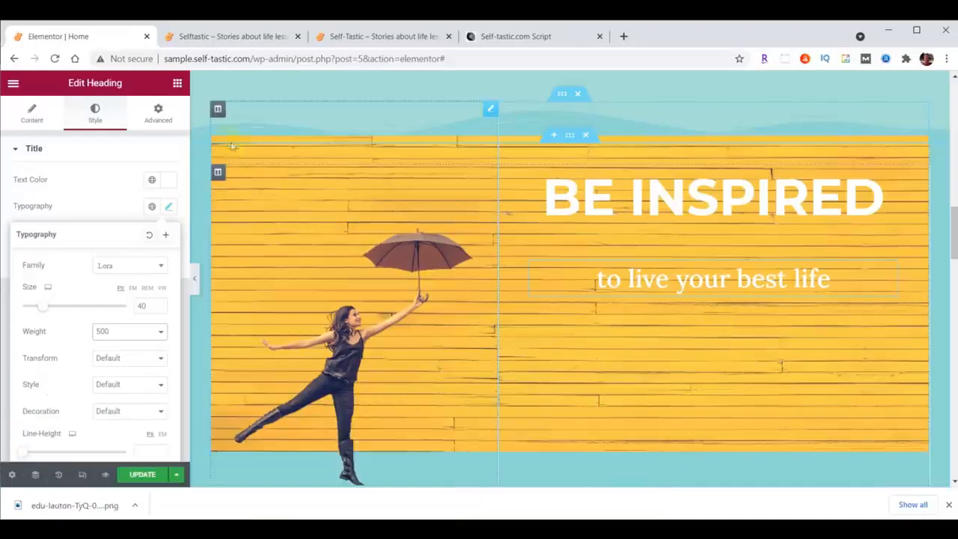
Find the Image Carousel widget and place it below the "to live your best life" heading.
click(178, 84)
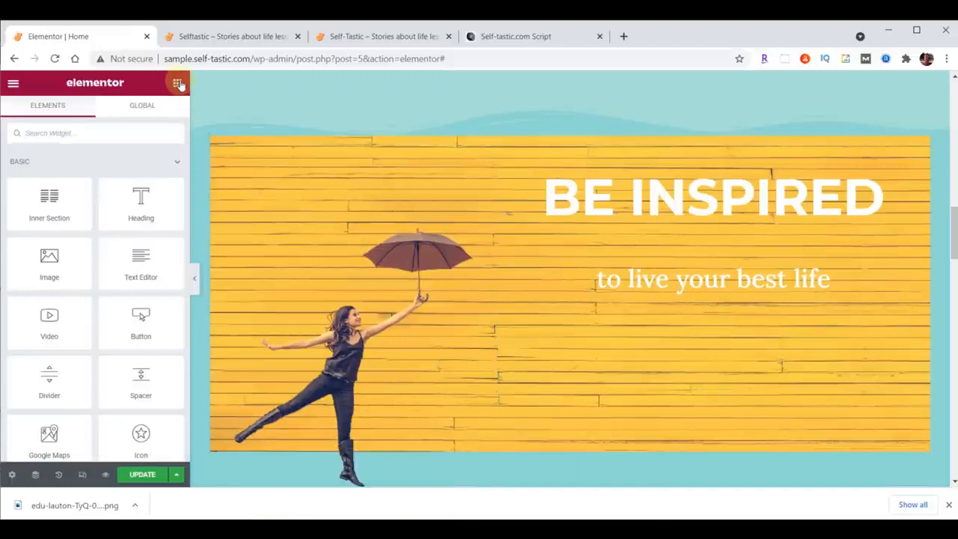
click(139, 133)
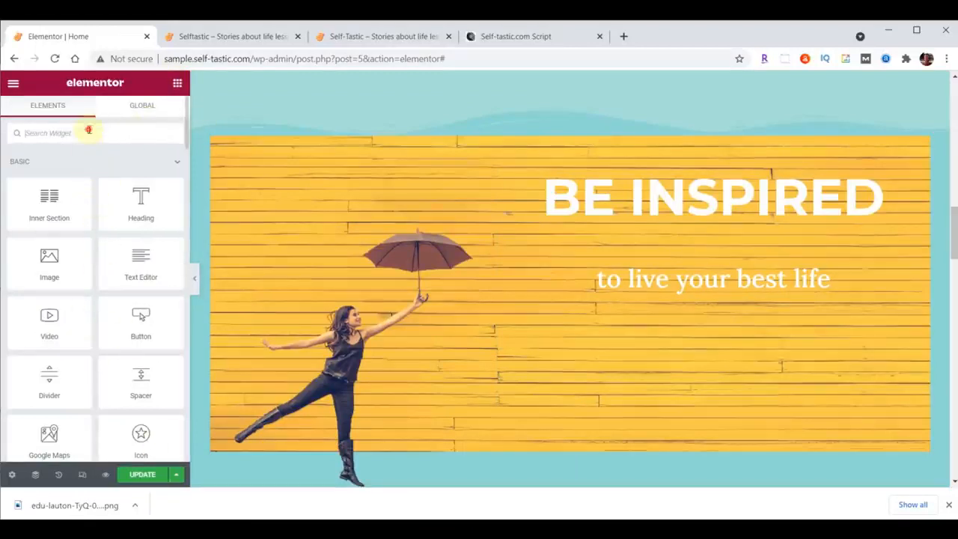
text(image)
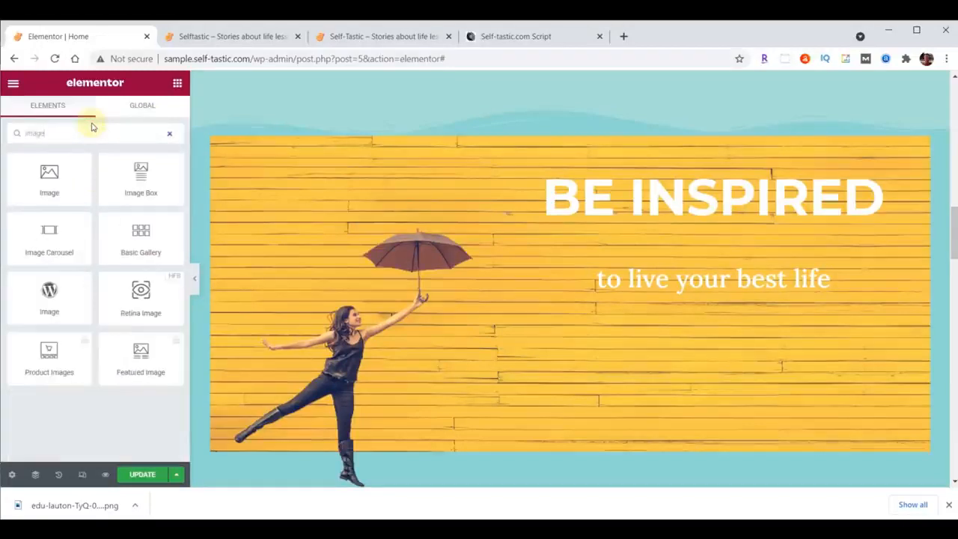
drag(46, 231, 729, 294)
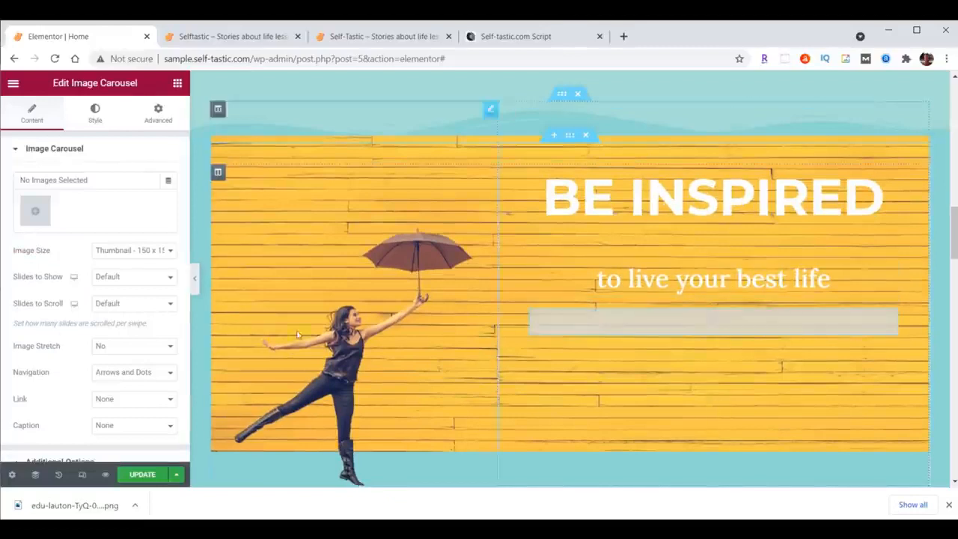
Upload inspirational-01.jpg through inspirational-06.jpg from the content folder and insert them as the carousel's gallery.
click(38, 215)
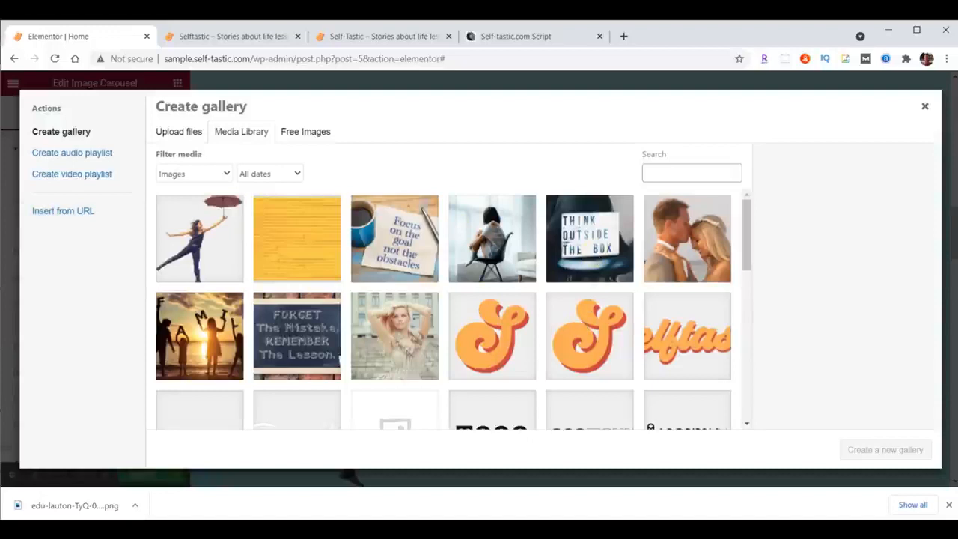
key(alt+Tab)
click(896, 233)
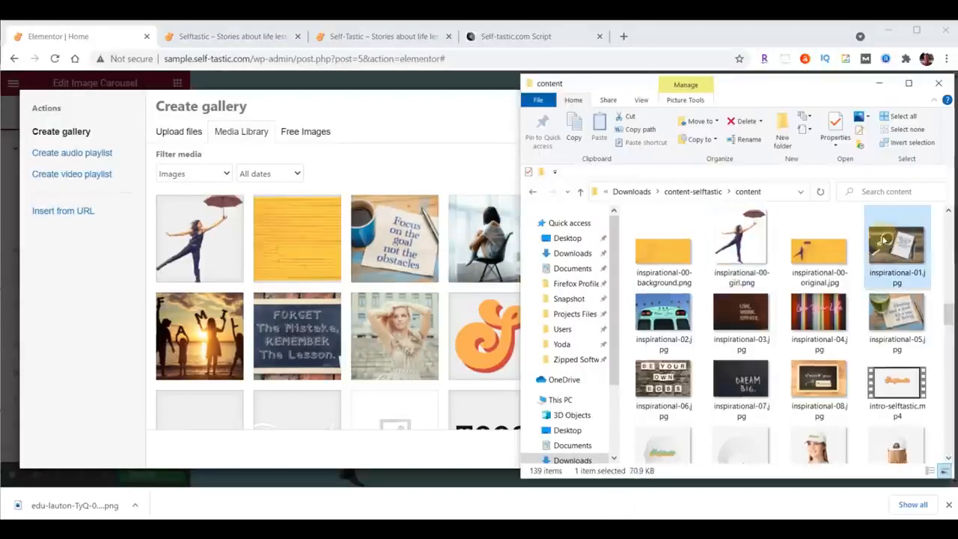
shift+click(663, 381)
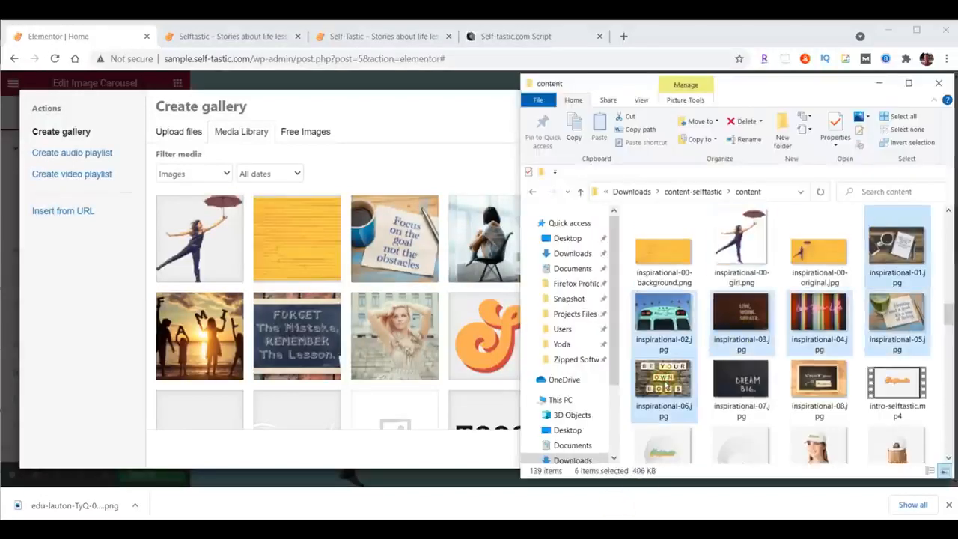
drag(663, 380, 305, 290)
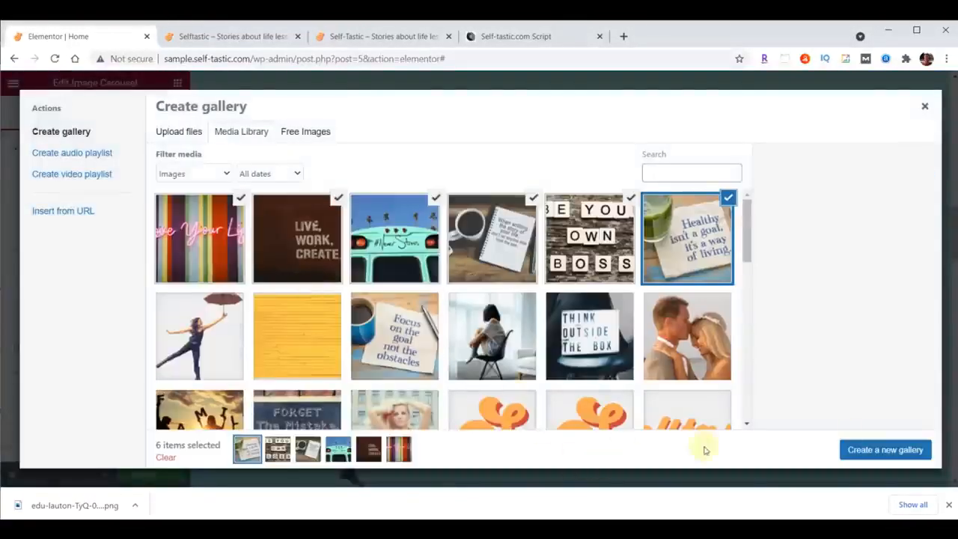
click(889, 451)
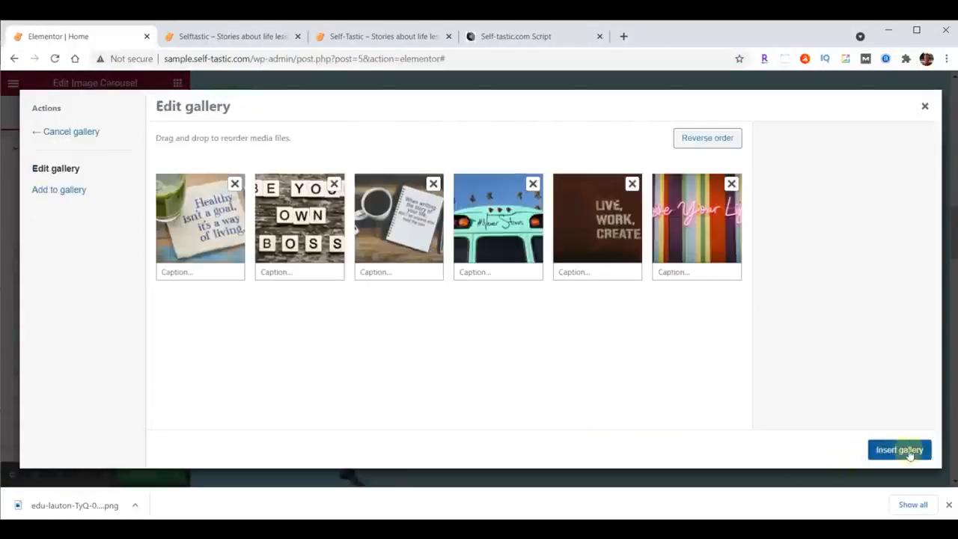
click(908, 451)
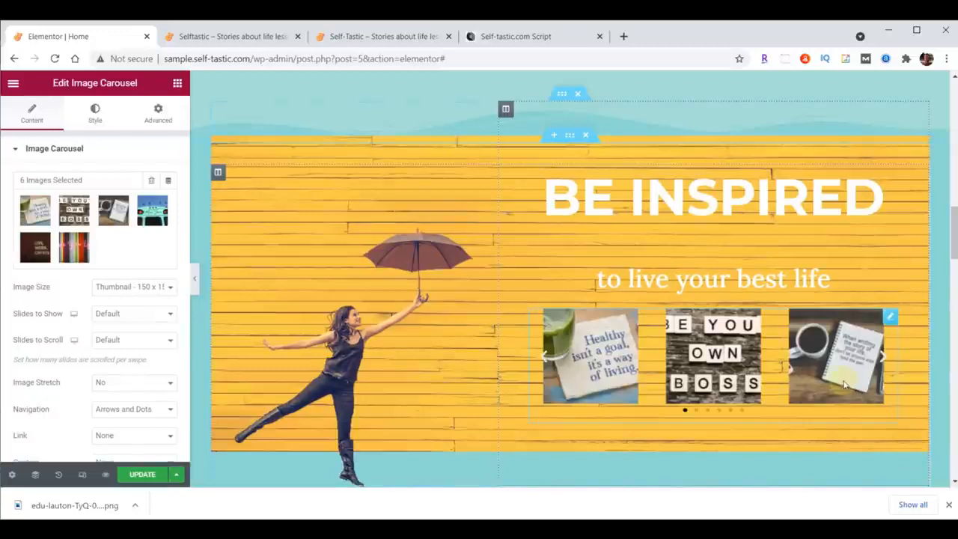
Set the carousel's image size to Large - 1024 x 1024, slides to show to 1 and image stretch to Yes.
click(108, 288)
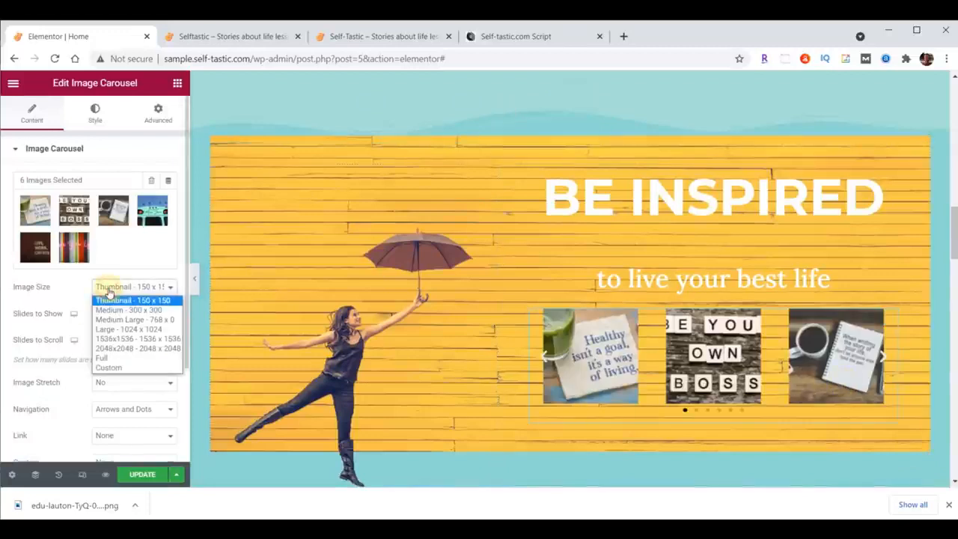
click(117, 329)
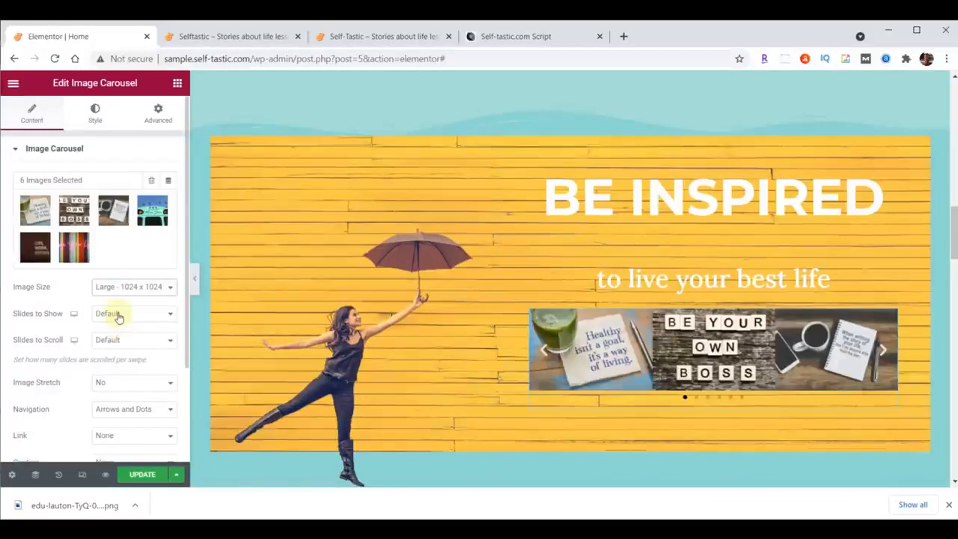
click(117, 317)
click(119, 326)
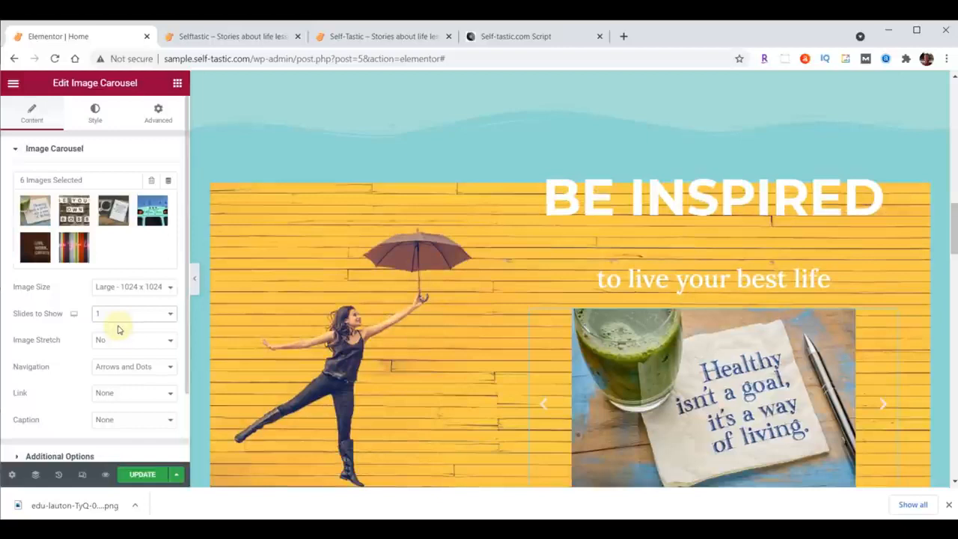
click(117, 341)
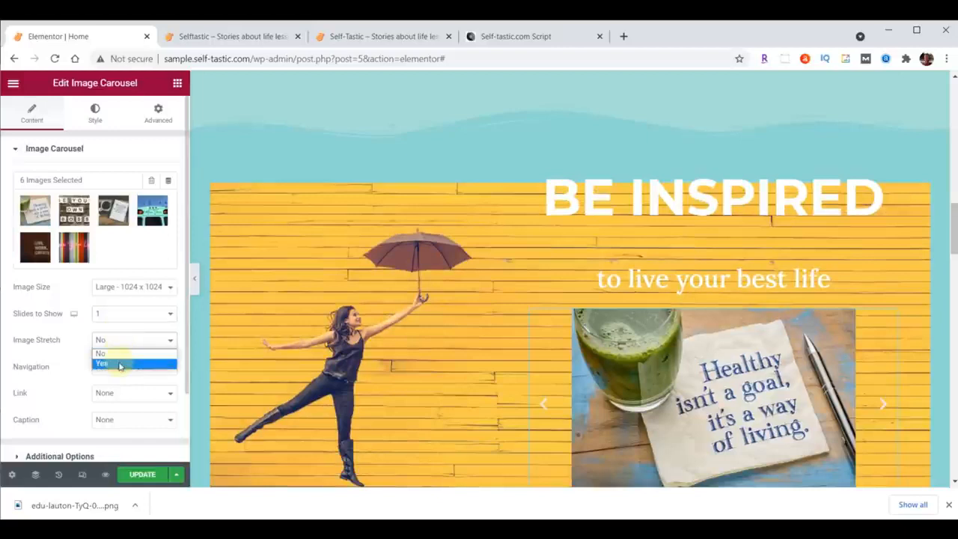
click(120, 364)
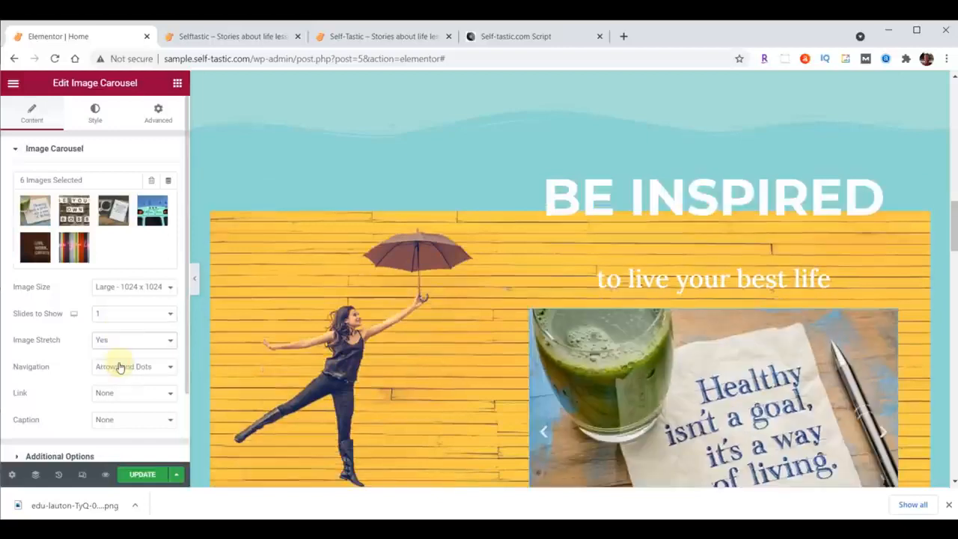
Try advancing the carousel to the next slide, and set its navigation to None.
scroll(427, 367, down, 2)
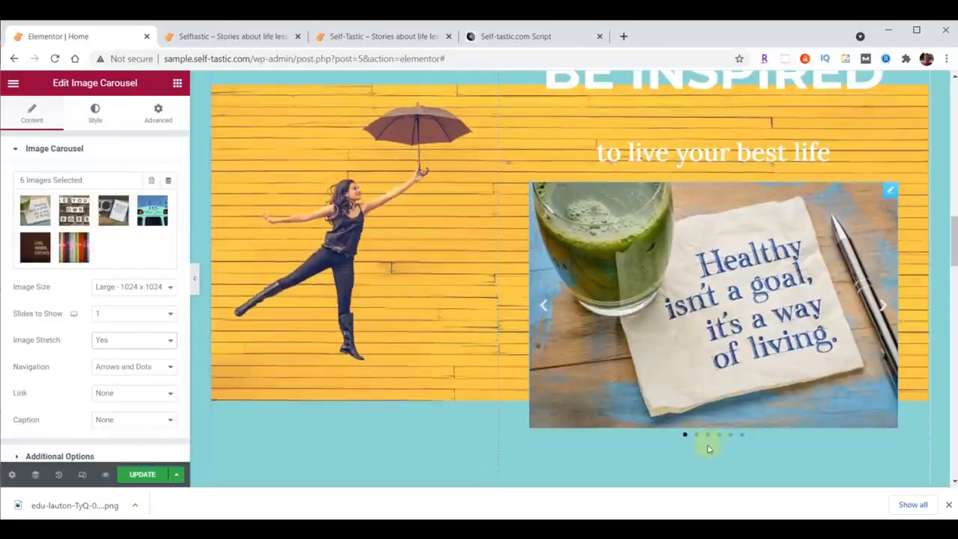
click(883, 305)
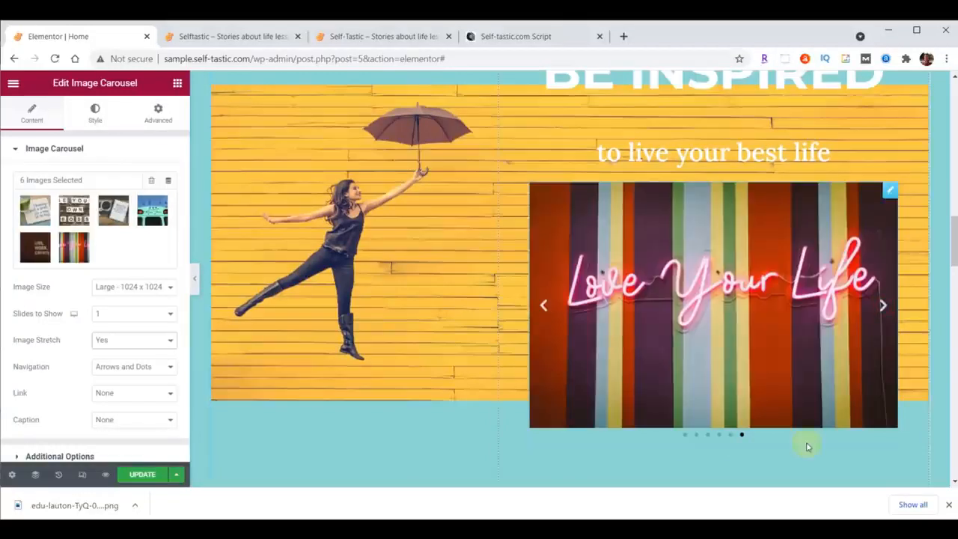
click(148, 366)
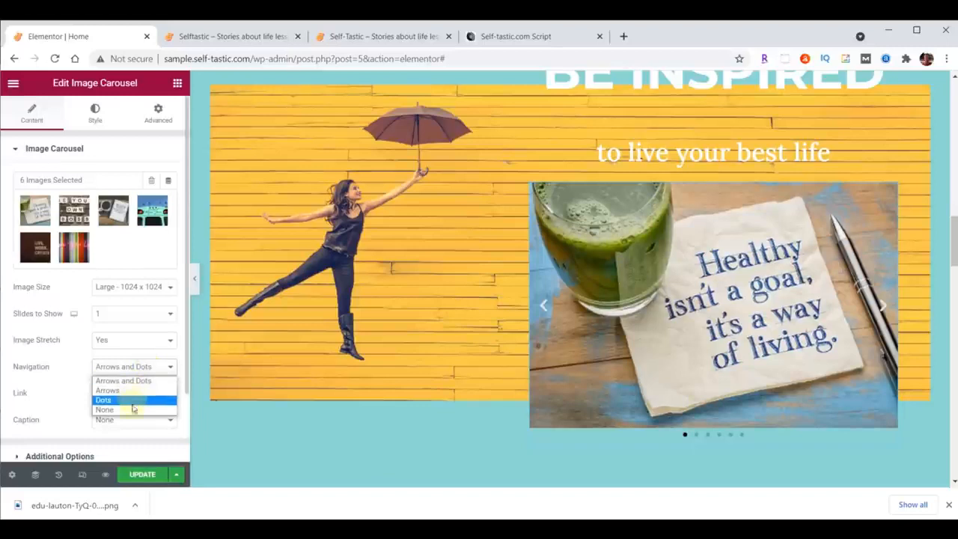
click(132, 409)
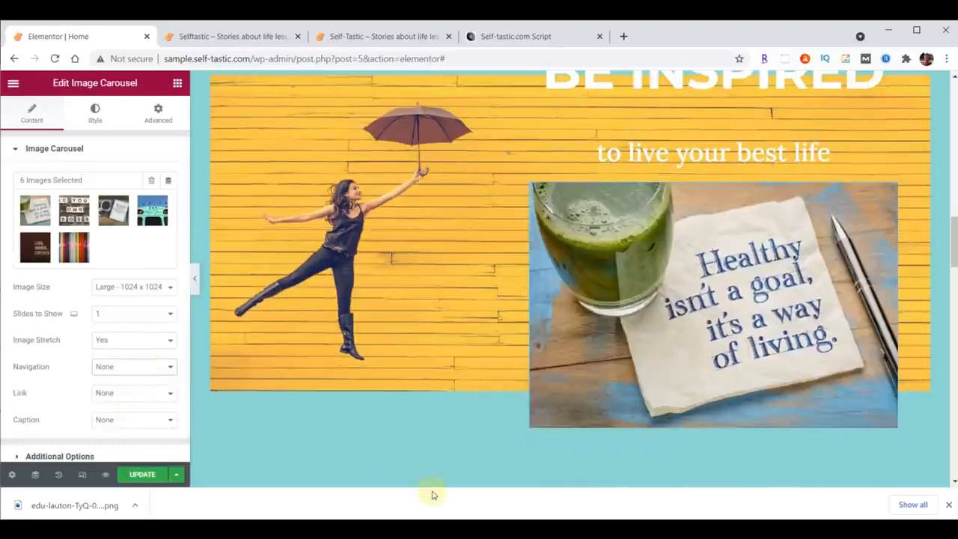
In the carousel's additional options, set Pause on Hover to No, autoplay speed to 4000 and effect to Fade.
scroll(44, 378, down, 2)
click(40, 374)
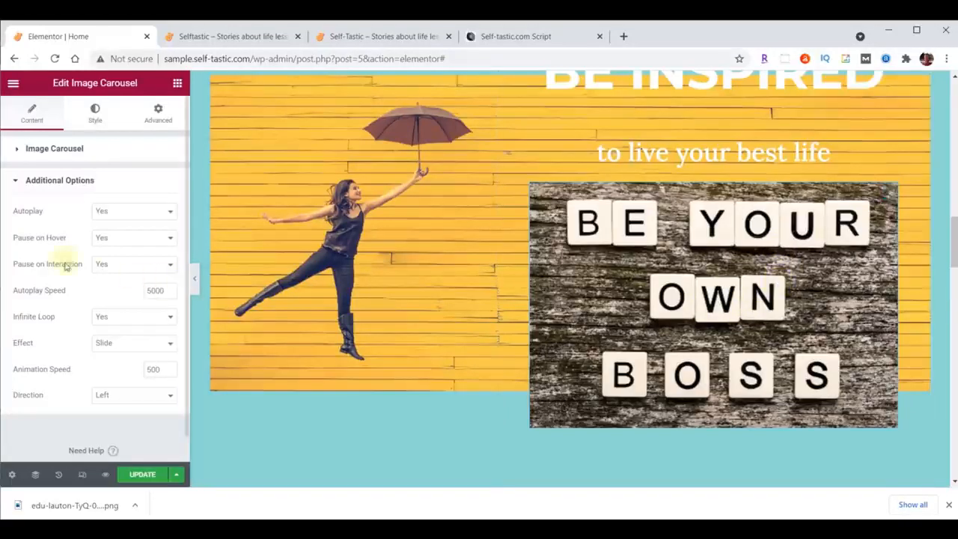
click(109, 237)
click(114, 260)
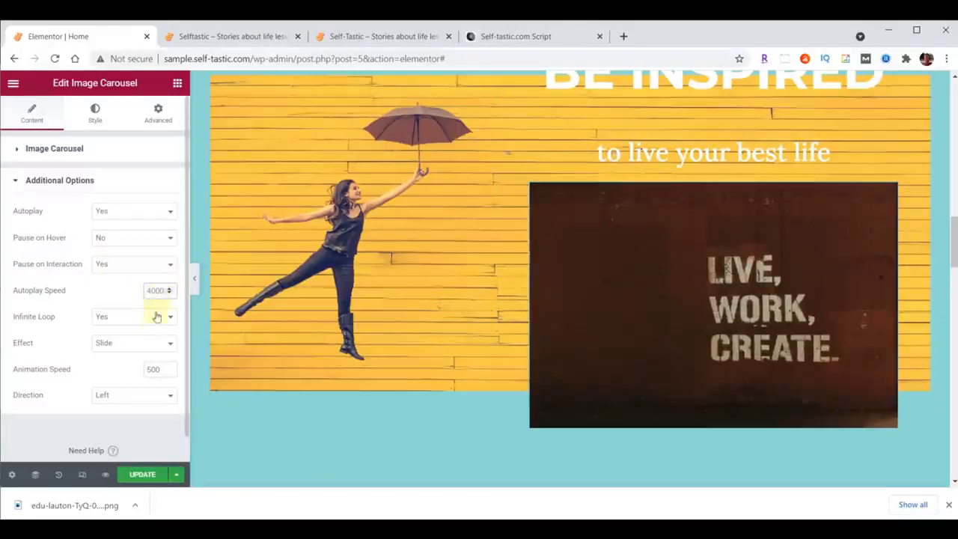
click(130, 344)
click(127, 366)
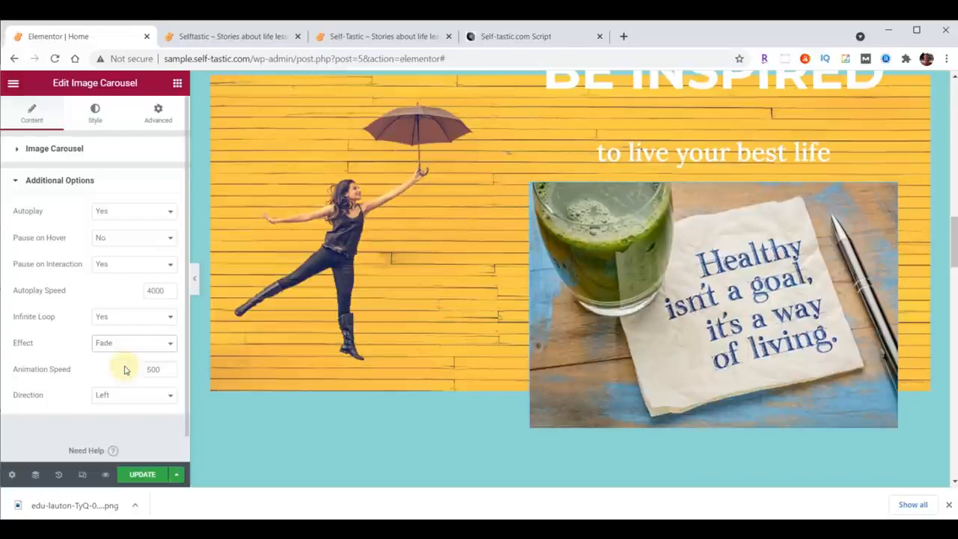
Update the Home page and reload the live sample site to review the Be Inspired section.
scroll(451, 371, up, 4)
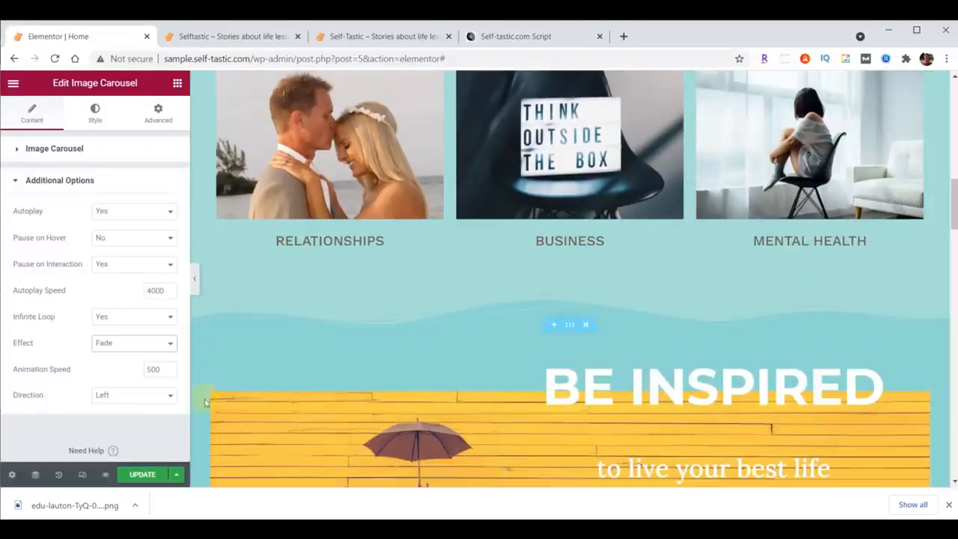
click(142, 474)
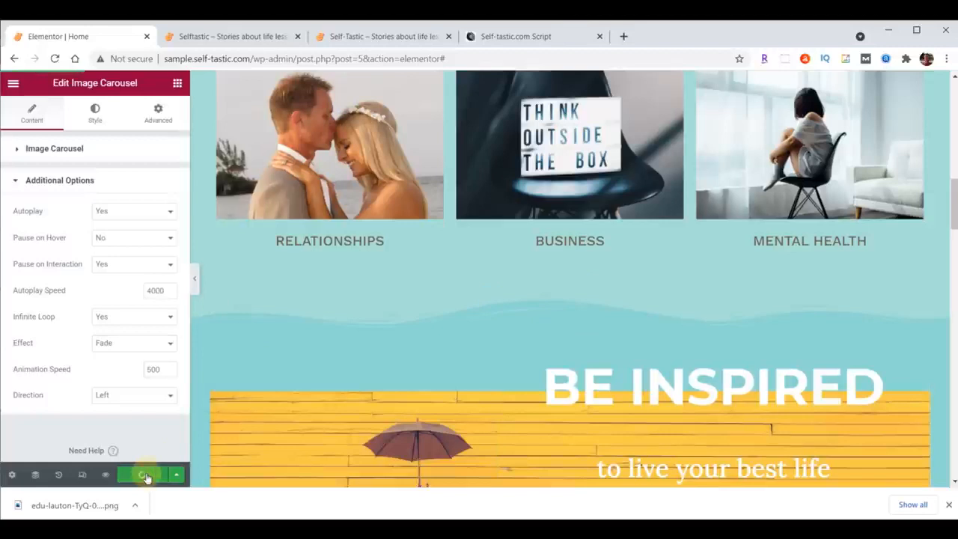
click(242, 38)
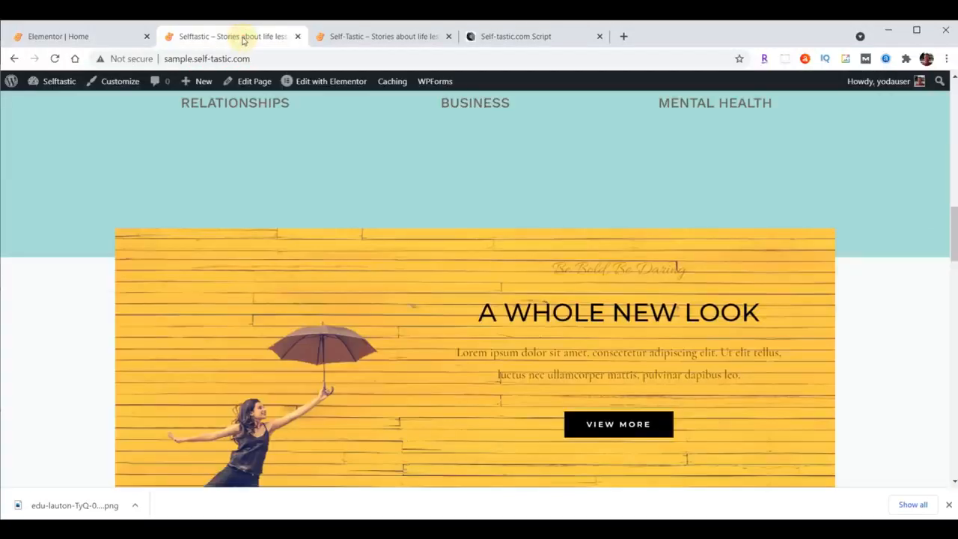
click(54, 59)
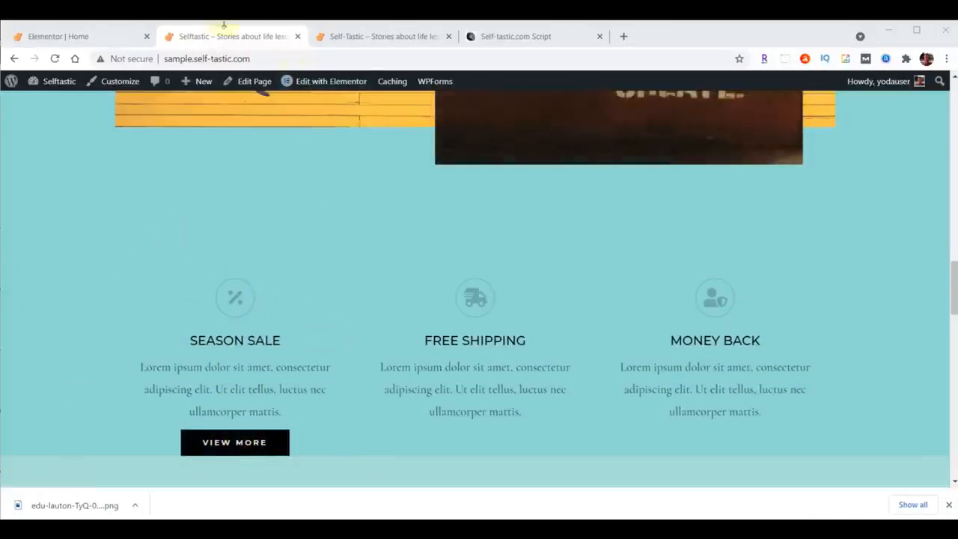
Back in the editor, move the three-column Season Sale inner section into the logo section and delete the logo carousel.
click(79, 37)
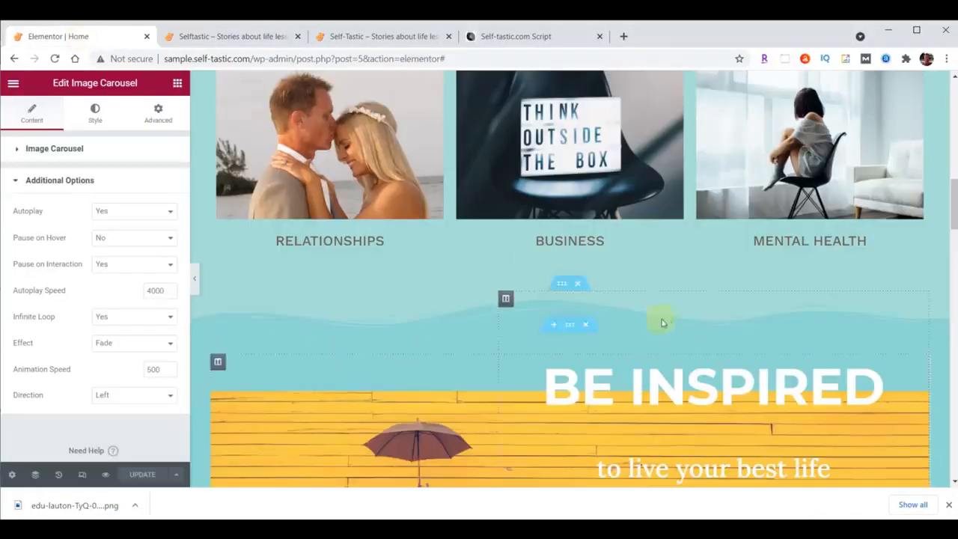
scroll(662, 320, down, 8)
scroll(668, 320, down, 2)
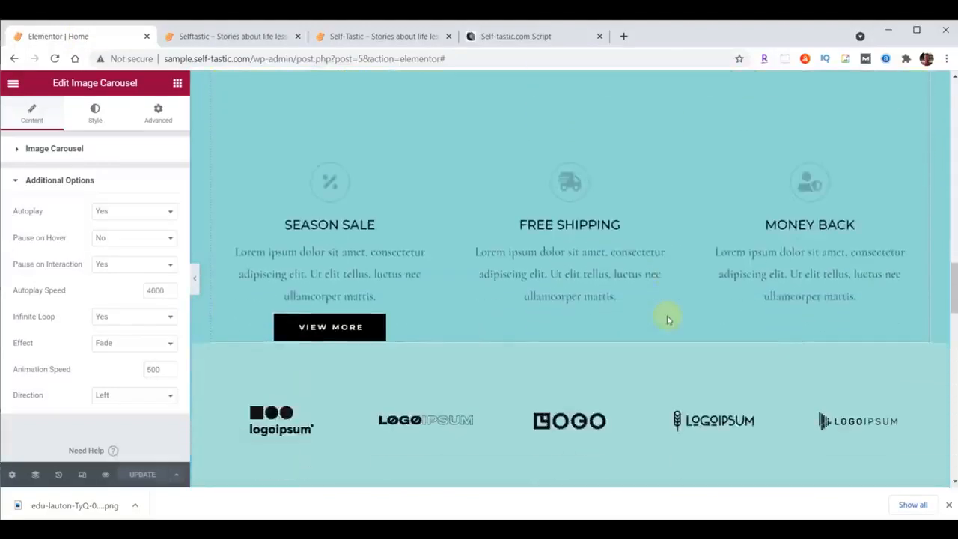
drag(561, 157, 566, 252)
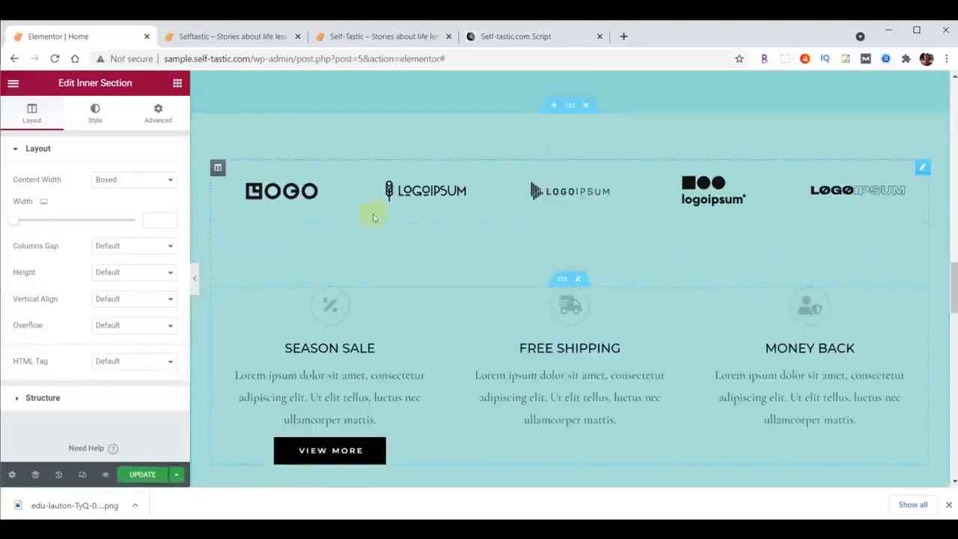
right_click(919, 165)
click(861, 345)
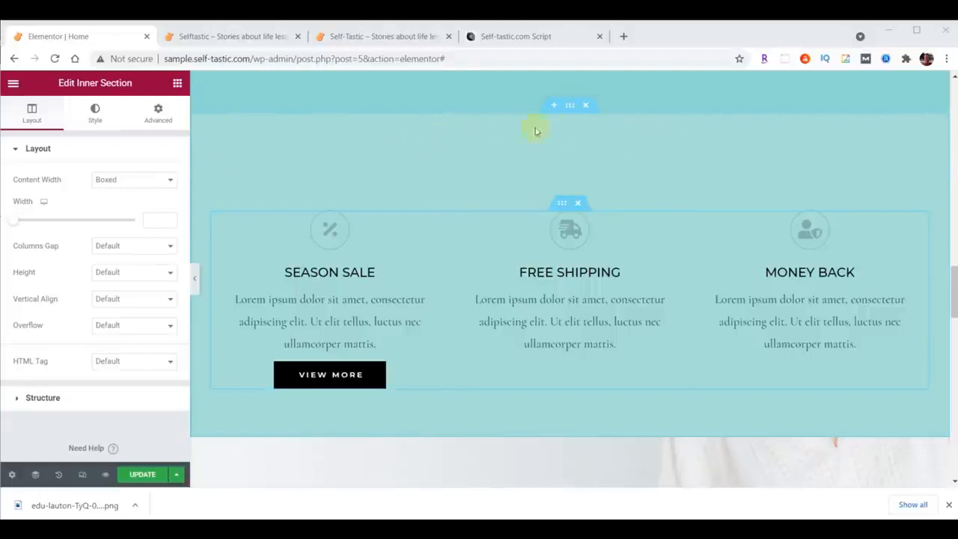
Add a Waves Brush shape divider to the top of the section containing the Season Sale columns.
click(570, 109)
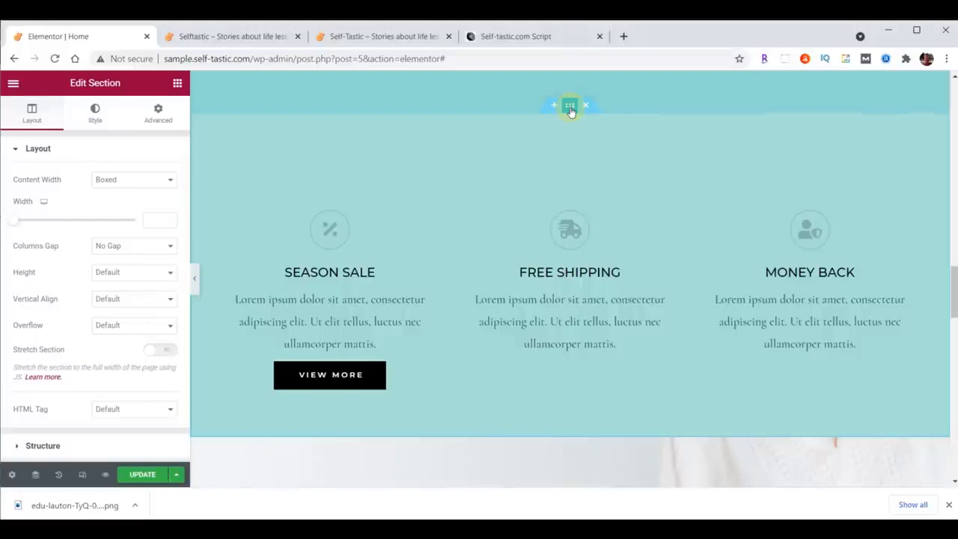
click(94, 113)
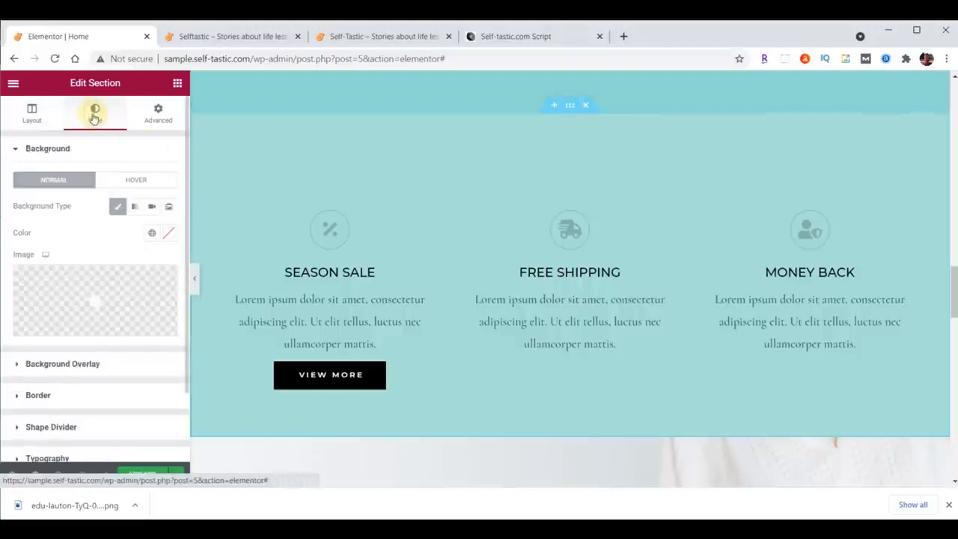
click(49, 427)
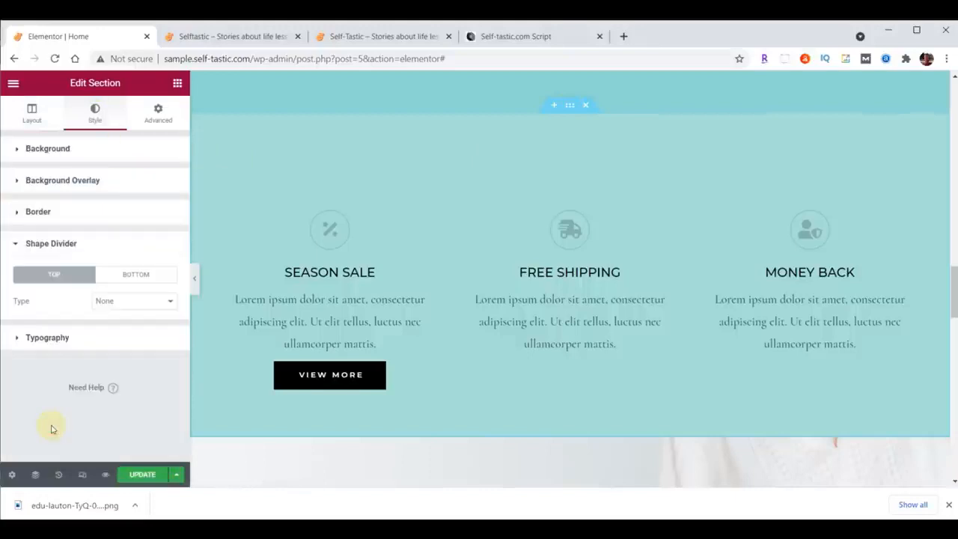
click(143, 302)
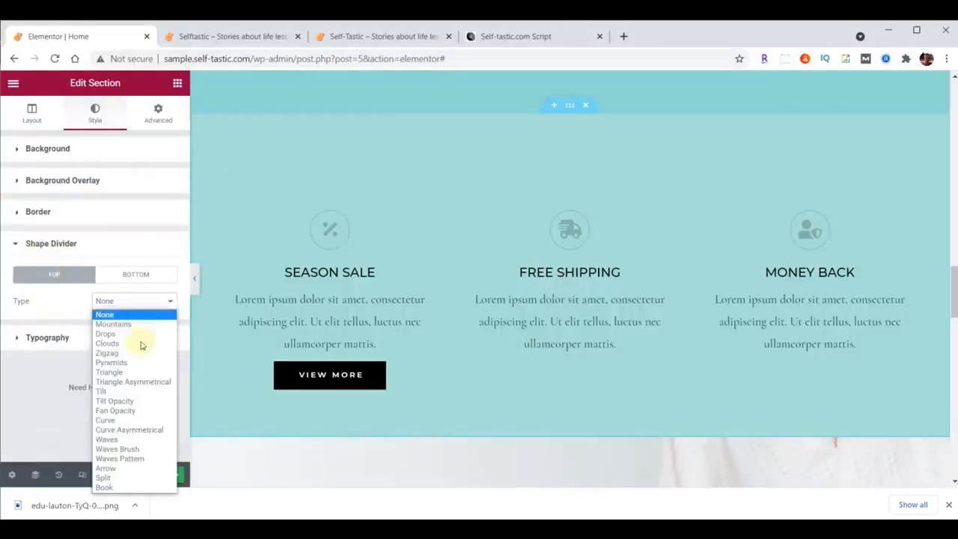
click(133, 449)
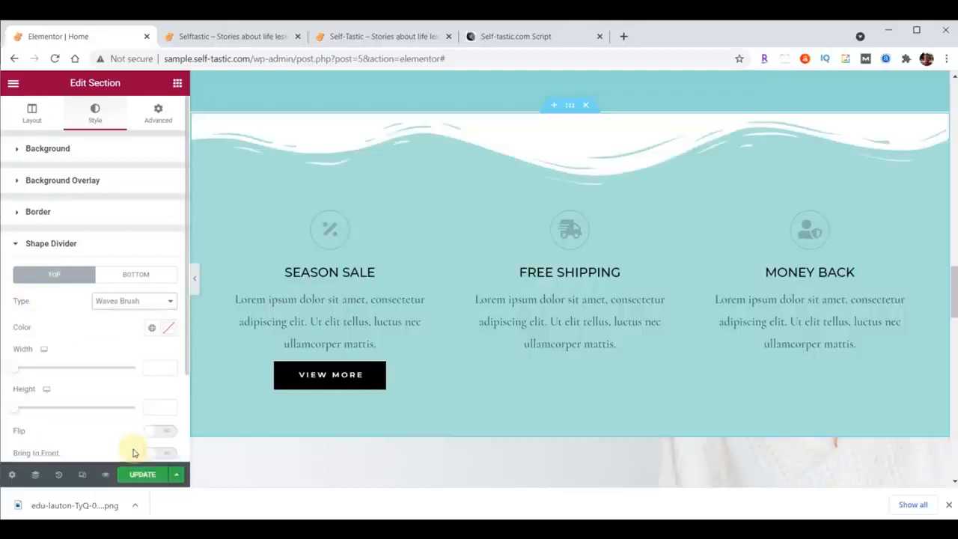
Set the top shape divider's color to #8DD7D6 and its height to 60.
click(168, 327)
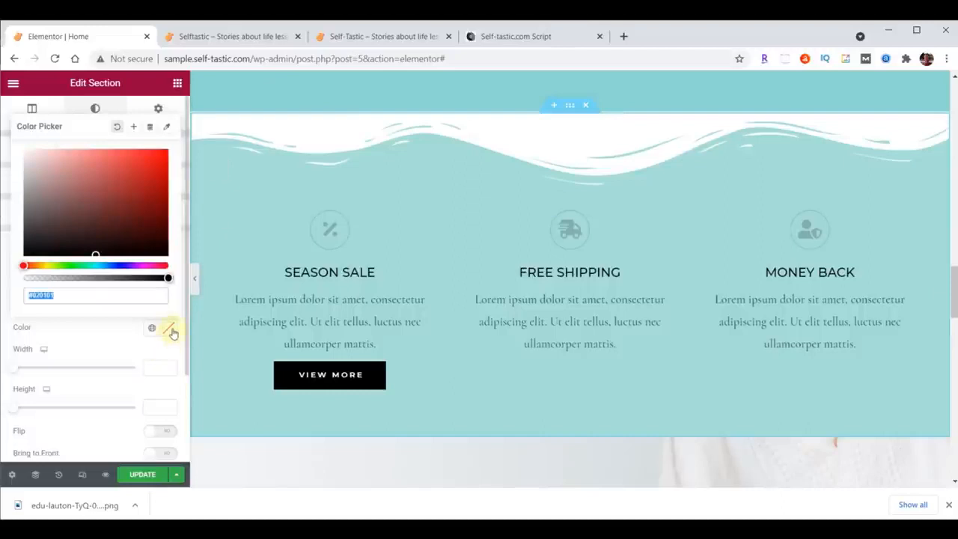
text(#8DD7D6)
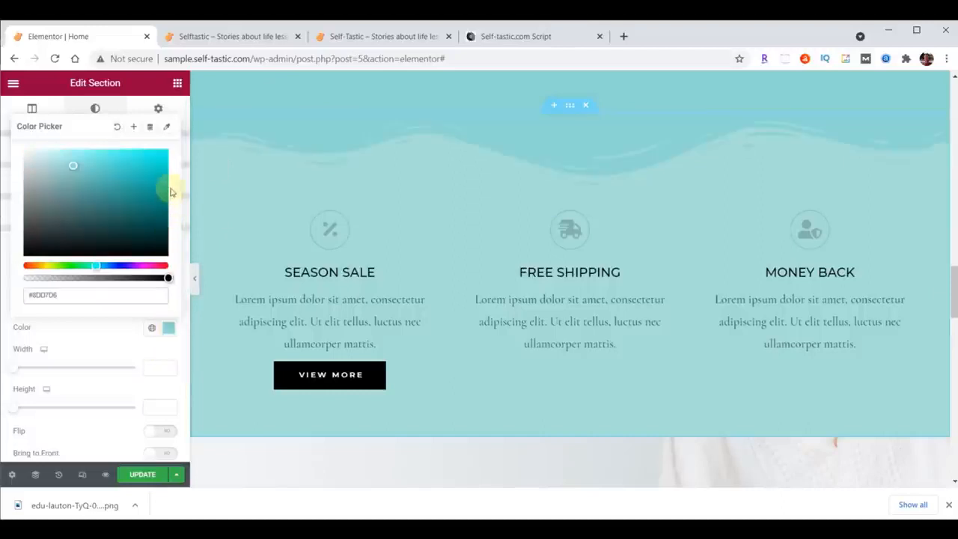
click(170, 330)
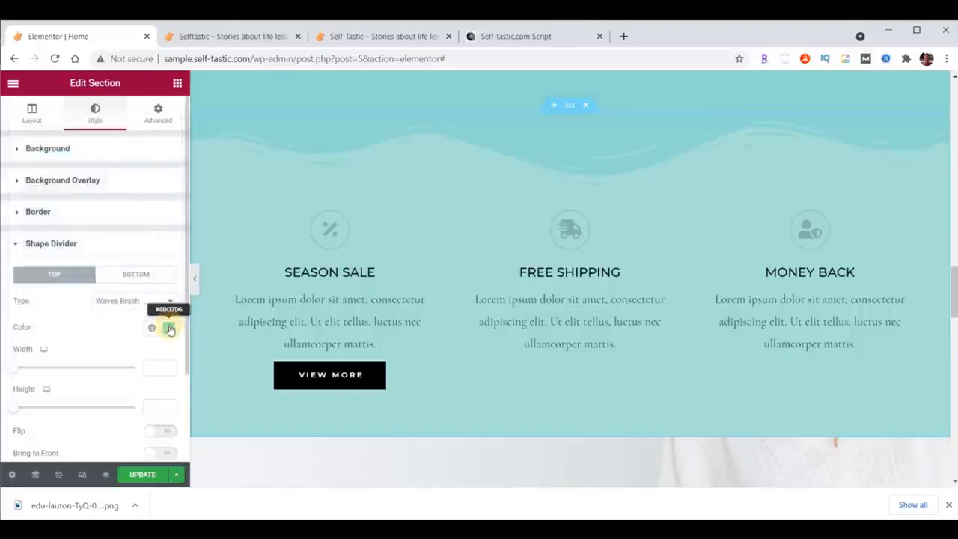
click(162, 407)
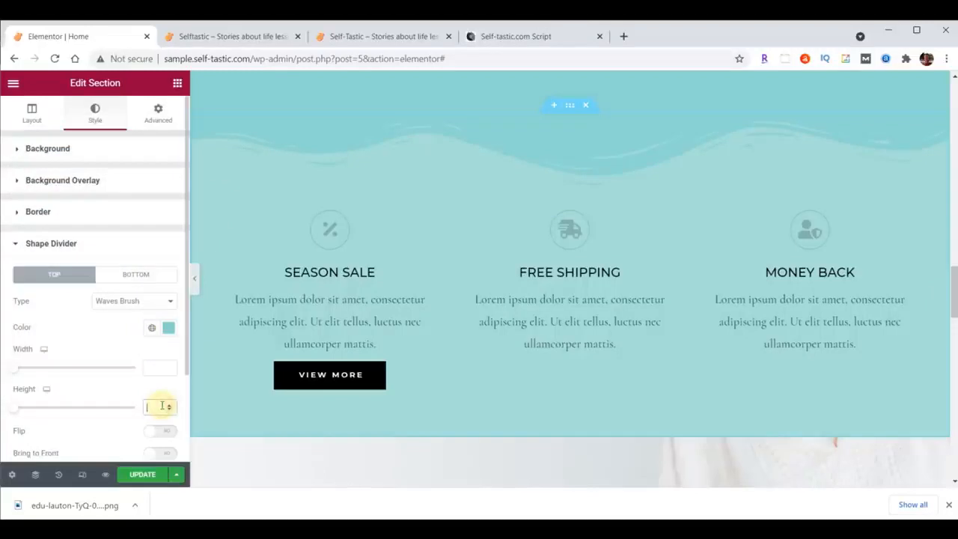
text(60)
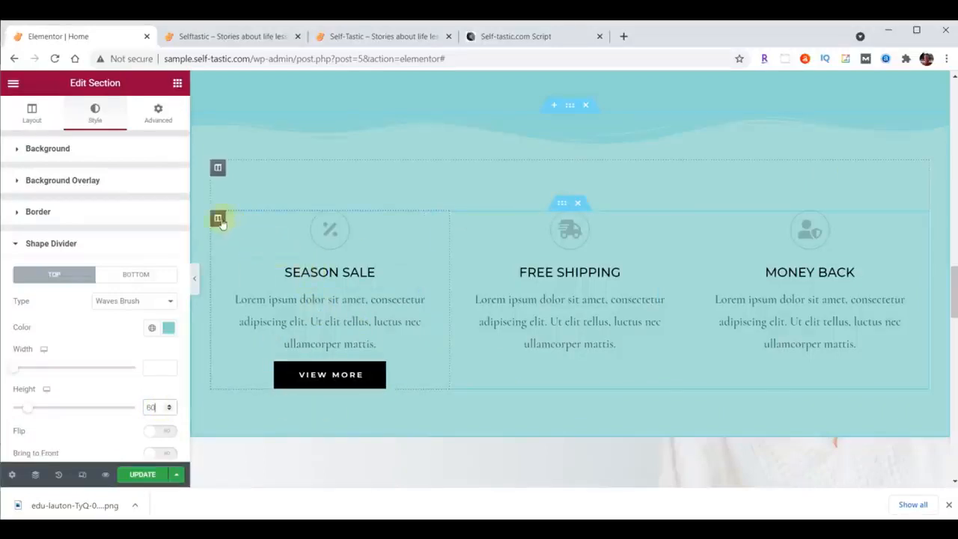
Set the Season Sale column's right and left padding to 20 px.
click(218, 220)
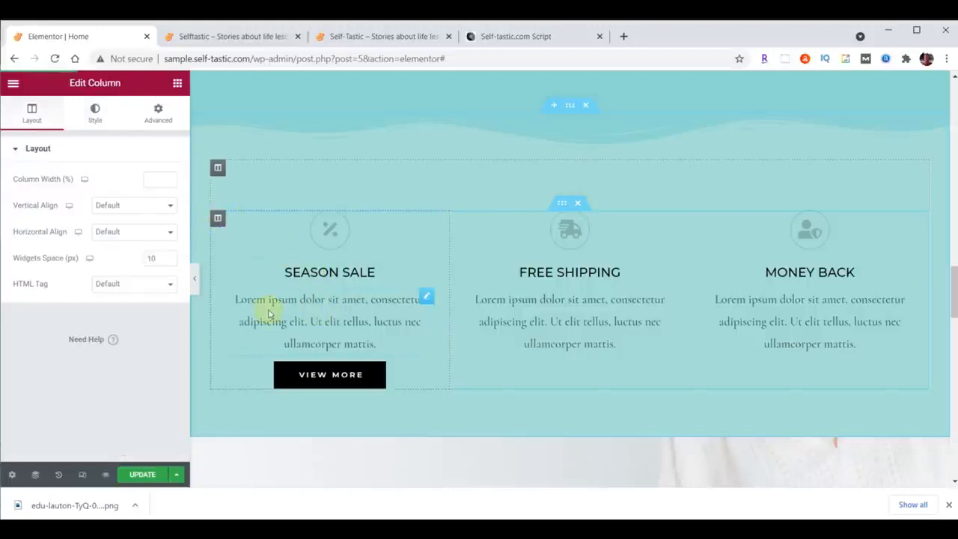
click(160, 118)
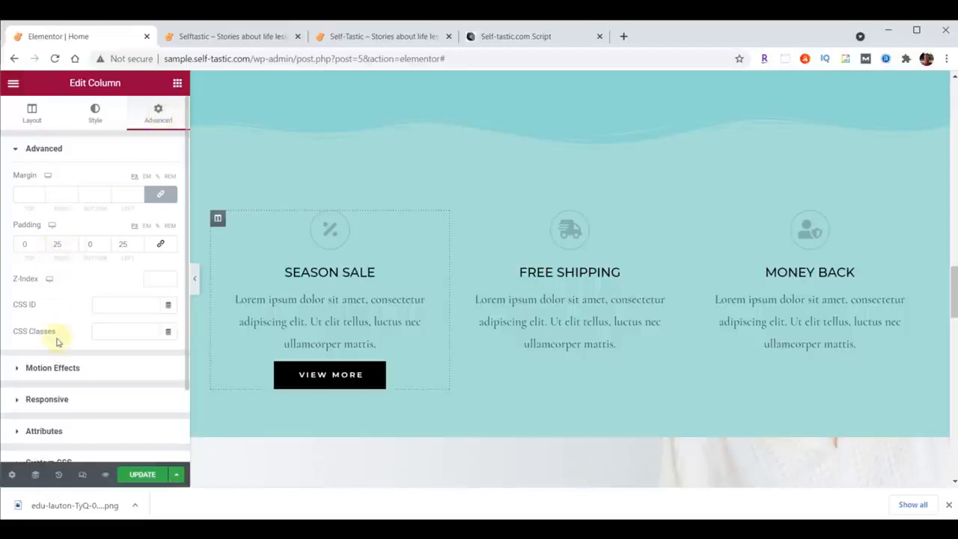
text(0)
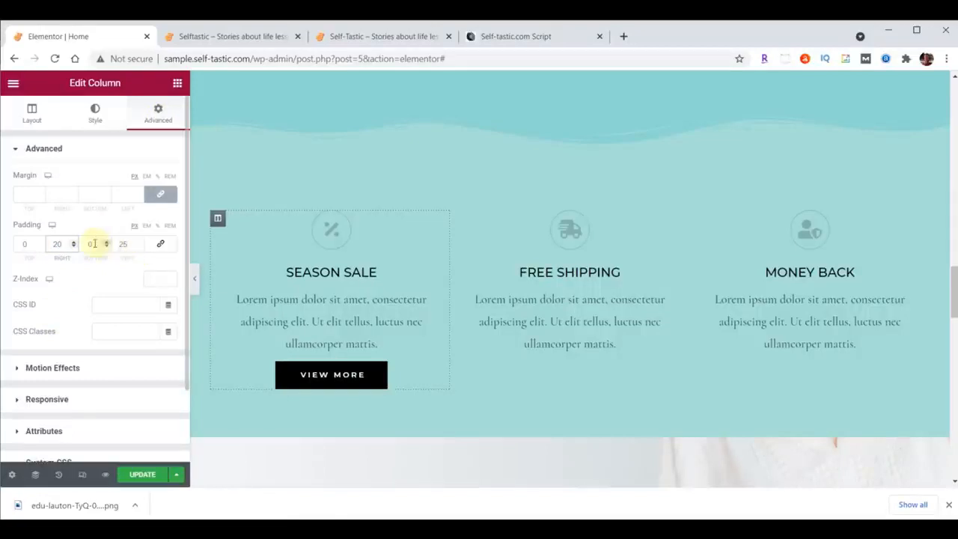
double_click(124, 244)
text(20)
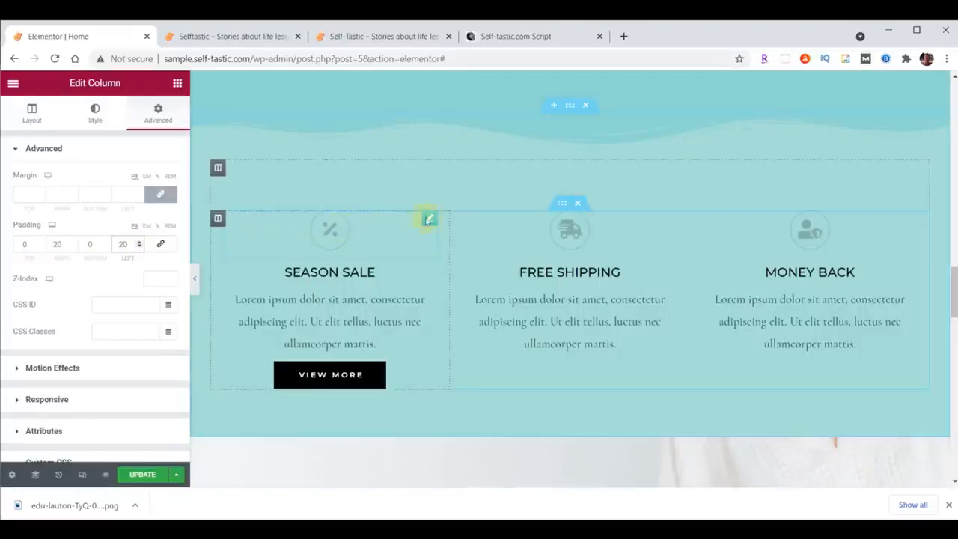
Set the primary color of the percent icon above Season Sale to #473C31.
click(431, 220)
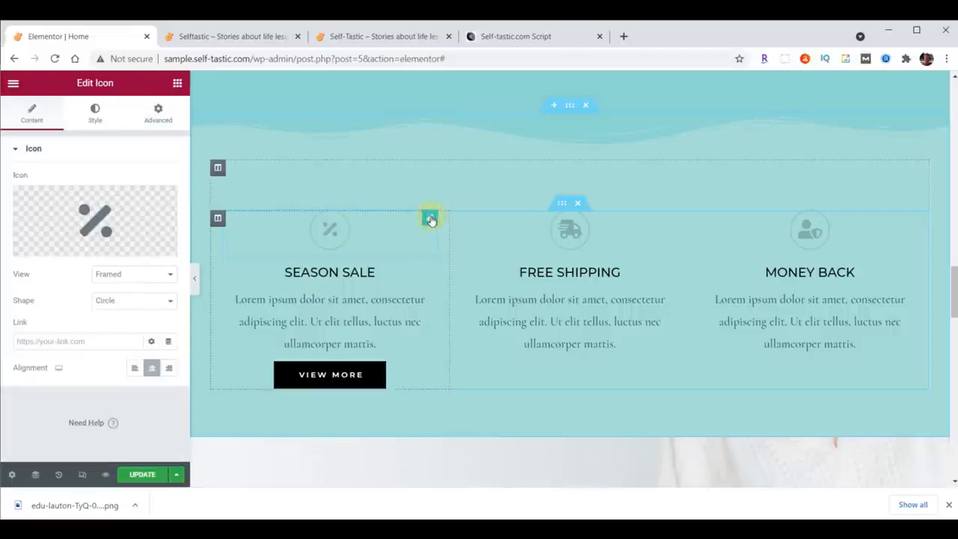
click(96, 116)
click(169, 206)
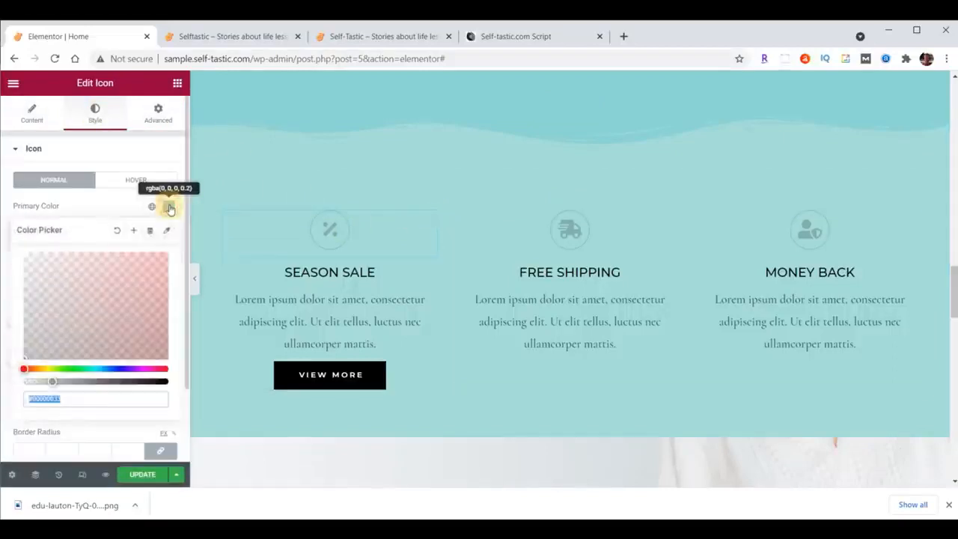
text(#473C31)
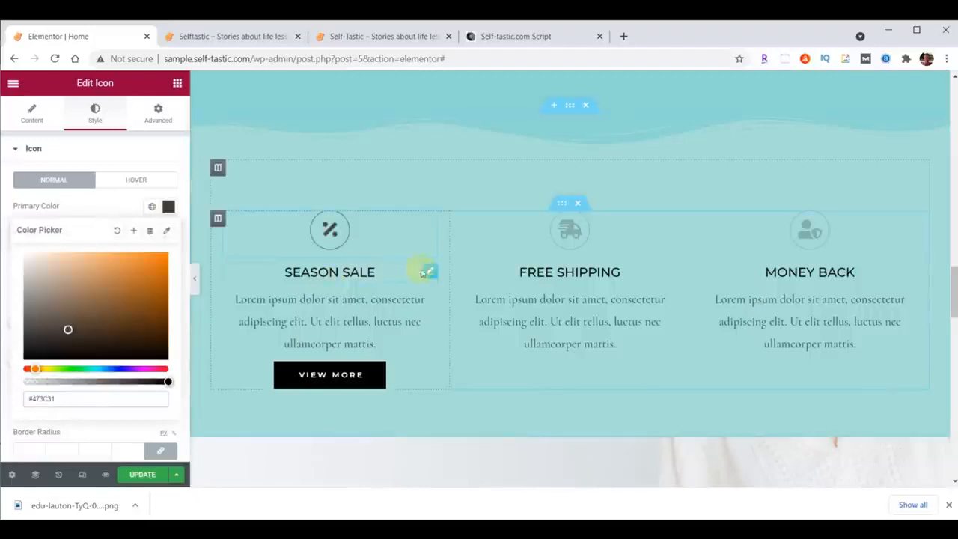
Set the Season Sale heading's text color to #473C31.
click(428, 271)
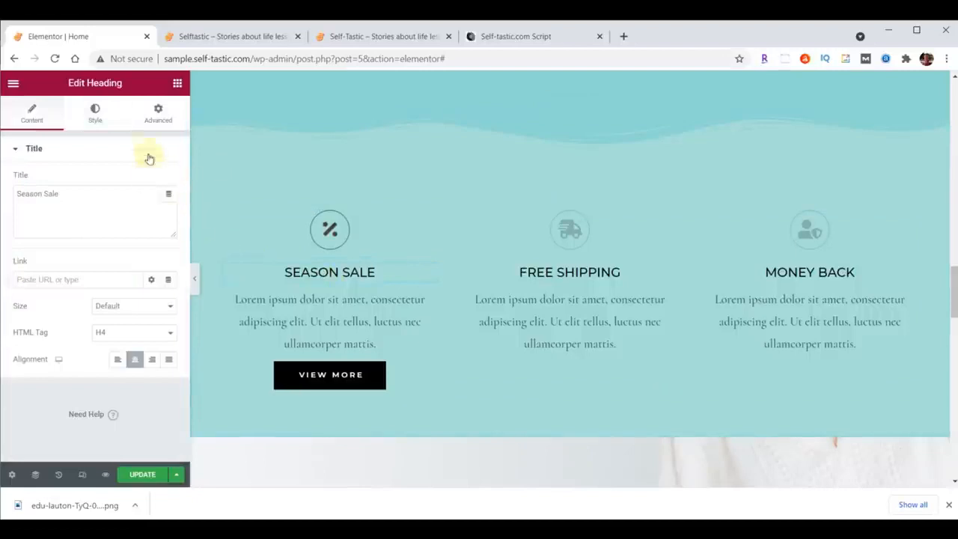
click(95, 112)
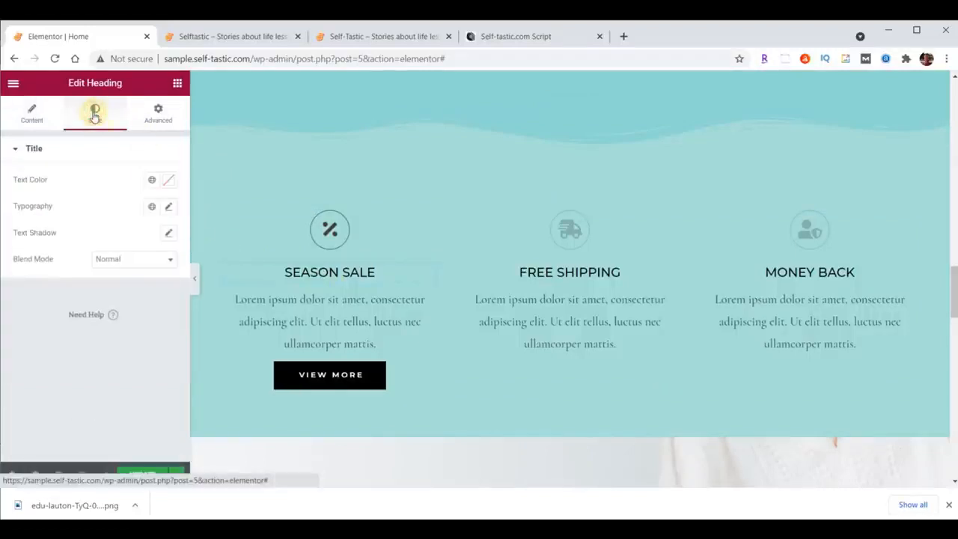
click(168, 180)
text(#473C31)
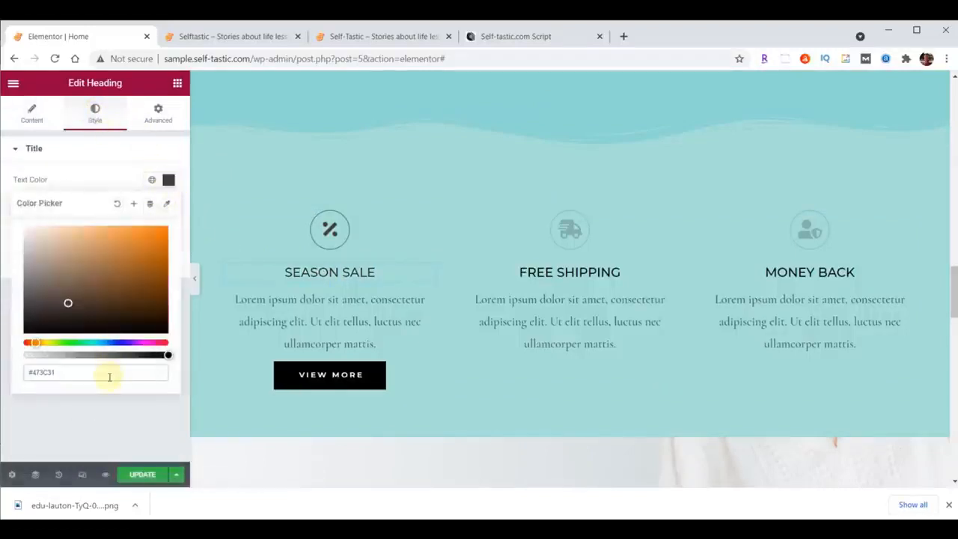
click(169, 179)
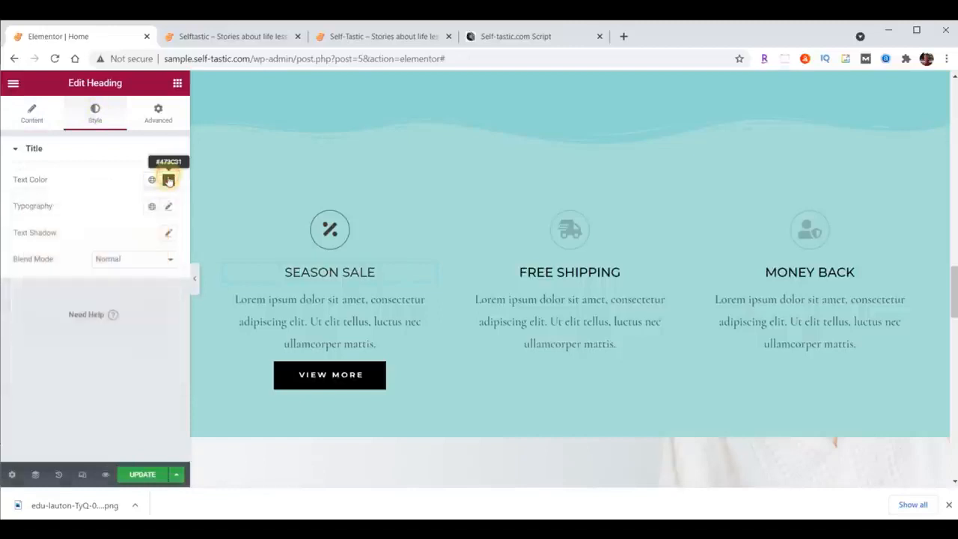
Set the Season Sale heading's typography to Montserrat, size 32 px, weight 300.
click(168, 206)
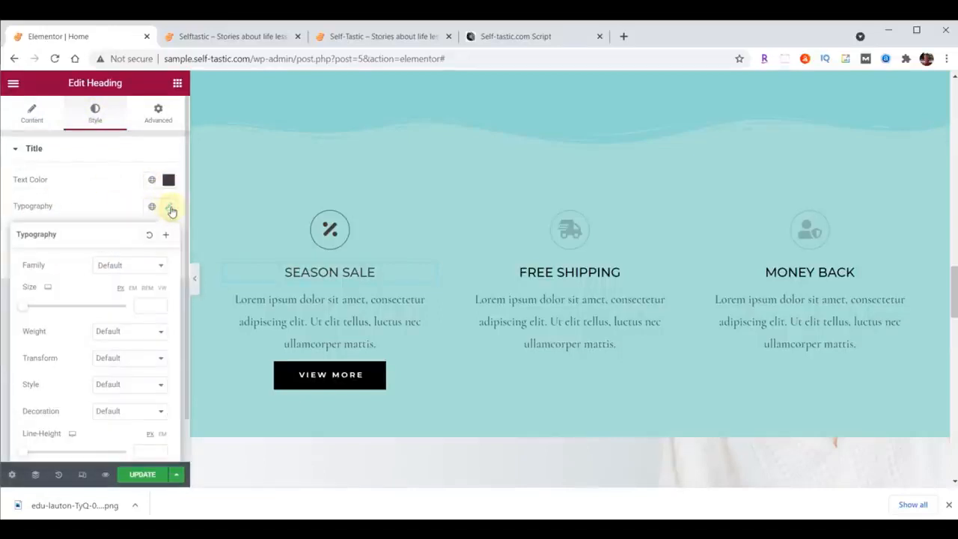
click(130, 268)
click(131, 283)
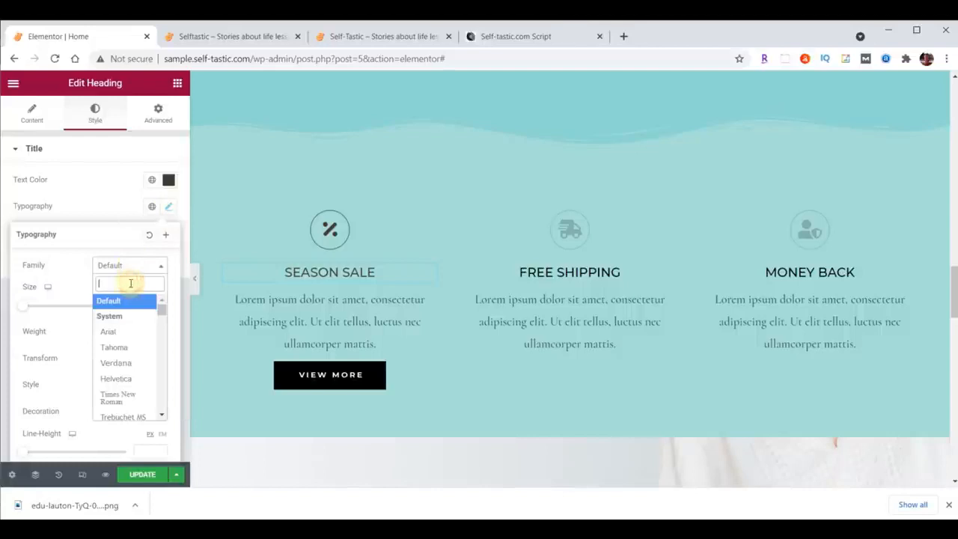
text(mont)
click(123, 346)
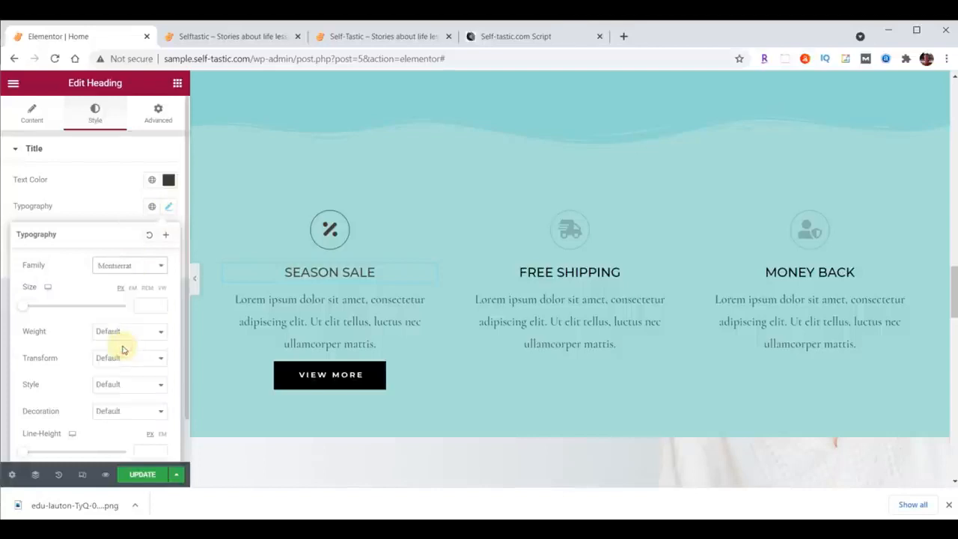
click(149, 306)
text(32)
click(143, 335)
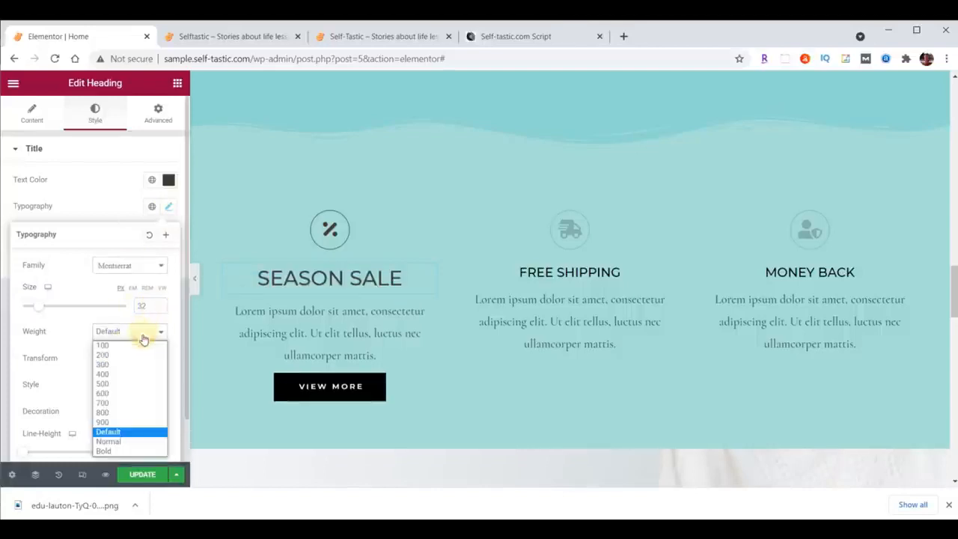
click(125, 364)
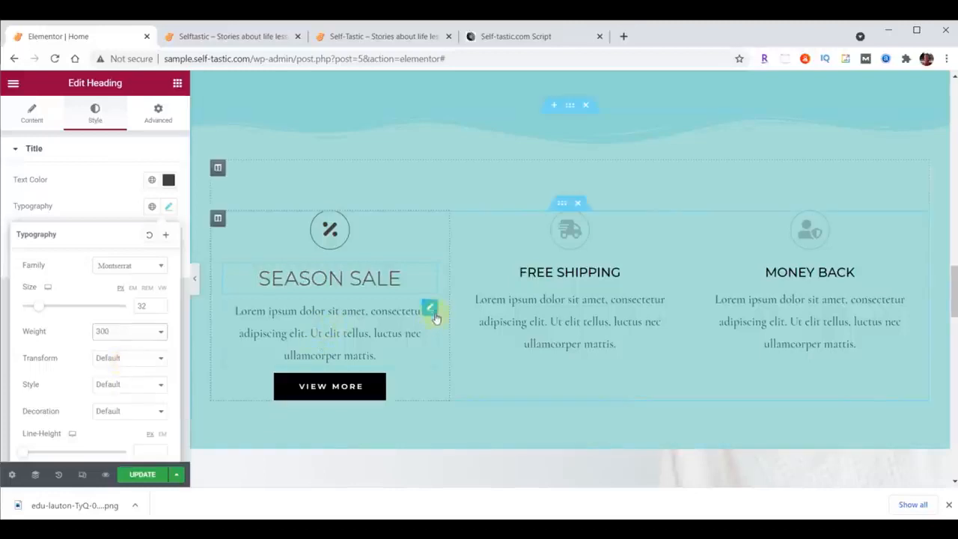
Justify the paragraph text below the Season Sale heading.
click(430, 311)
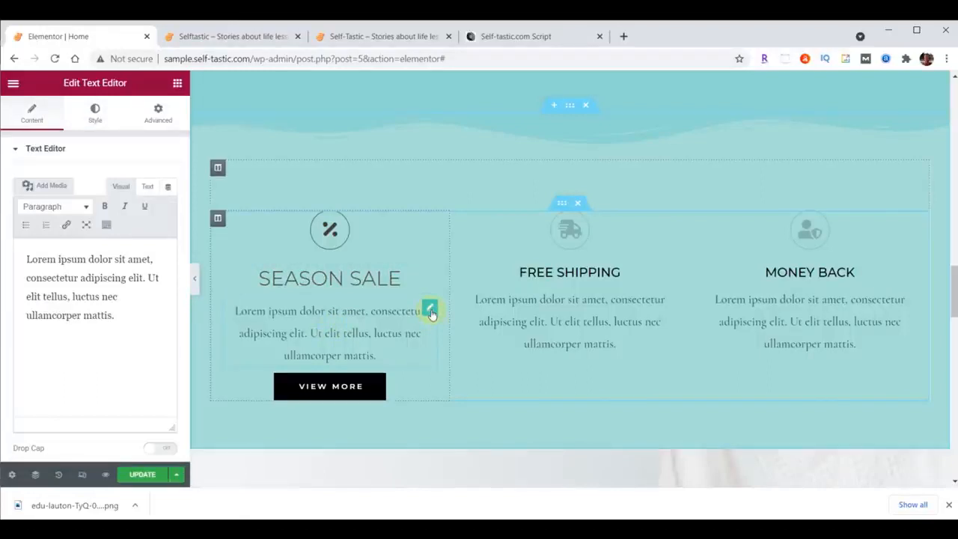
click(95, 116)
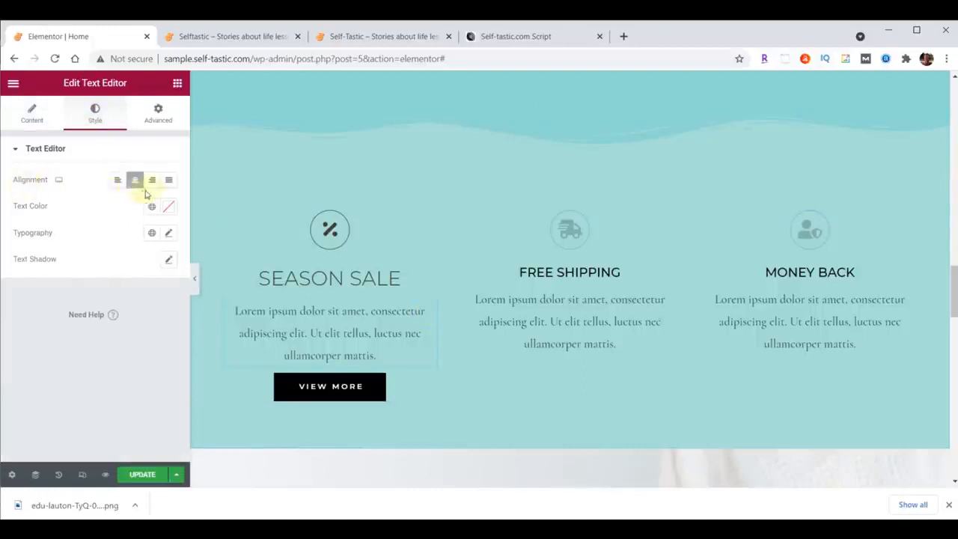
click(169, 181)
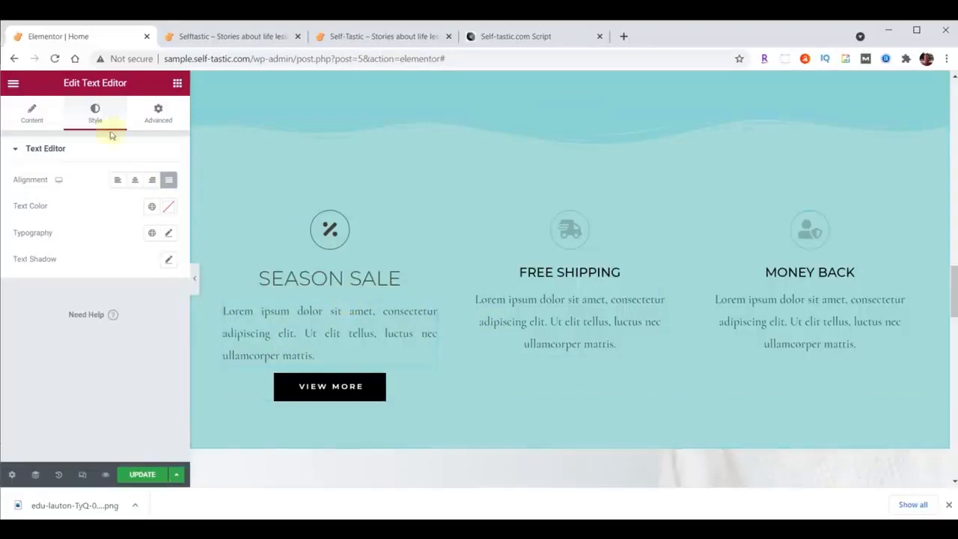
Set the Season Sale paragraph's typography to Raleway, size 21 px, weight 200.
click(170, 233)
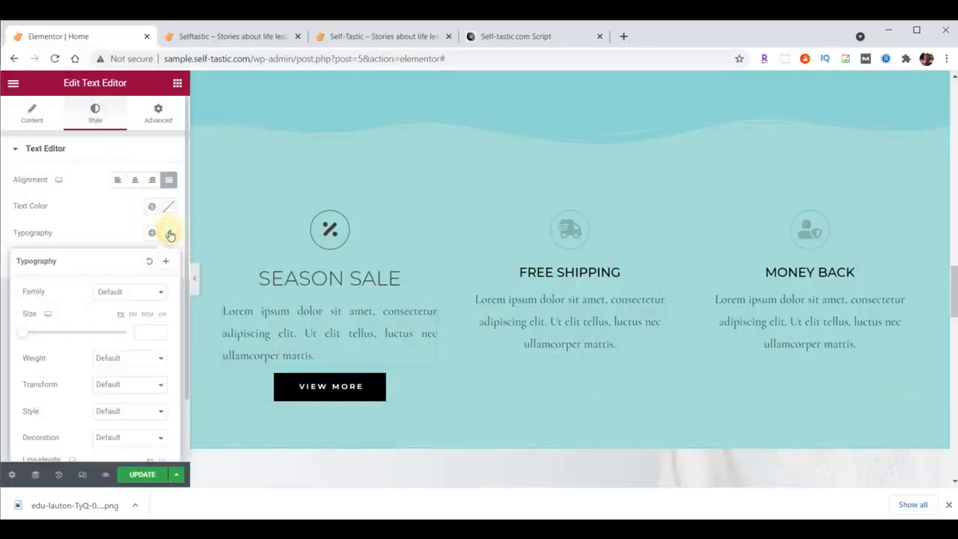
click(140, 291)
text(Rale)
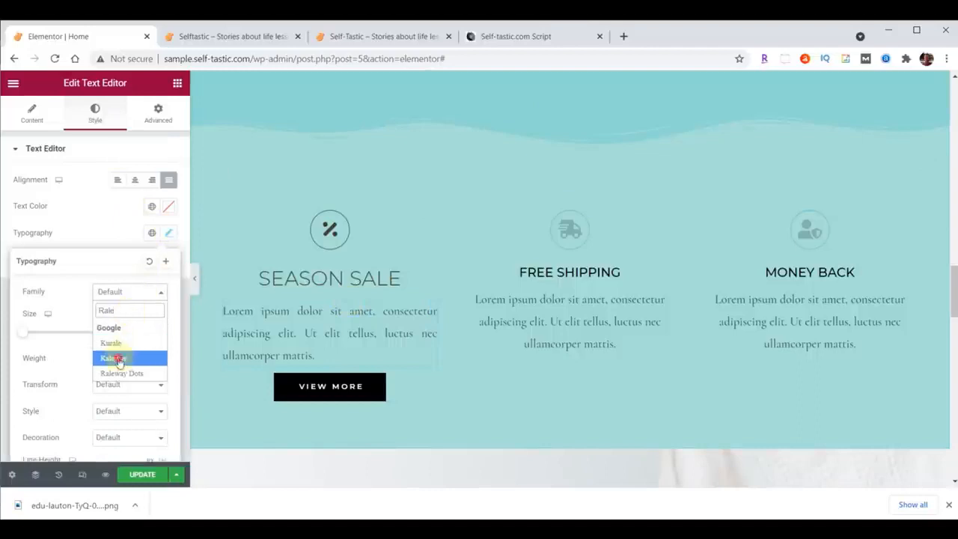
click(118, 358)
click(139, 332)
text(21)
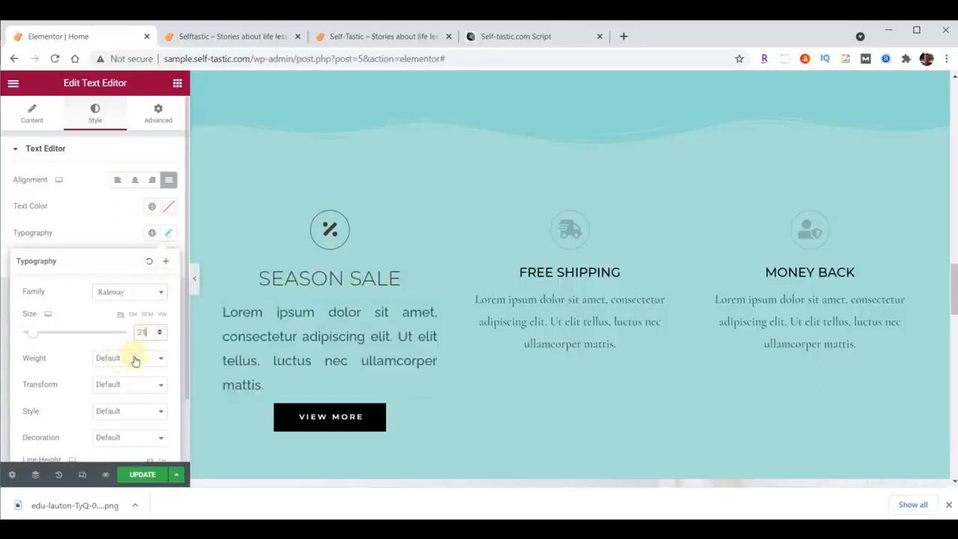
click(135, 358)
click(131, 381)
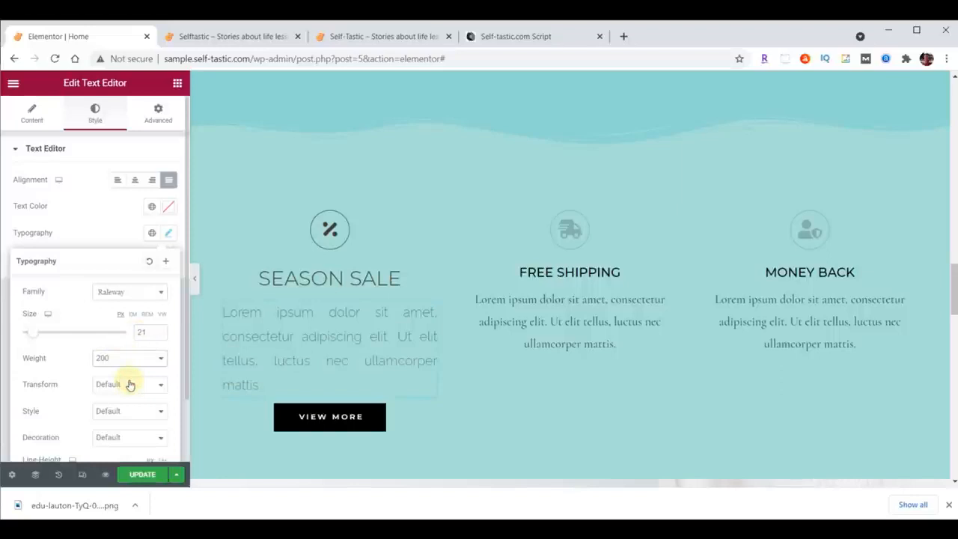
Set the Season Sale paragraph's text color to #473C31.
click(169, 207)
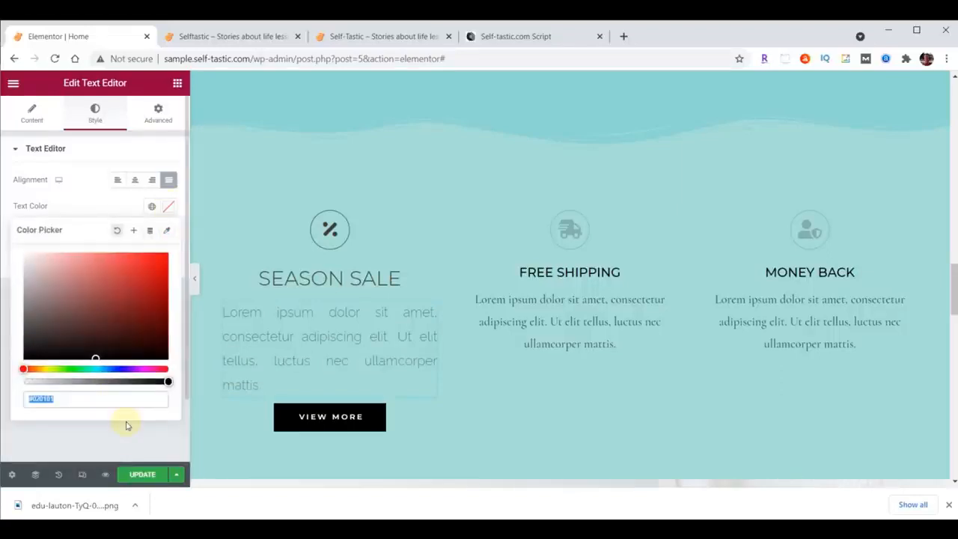
text(#473C31)
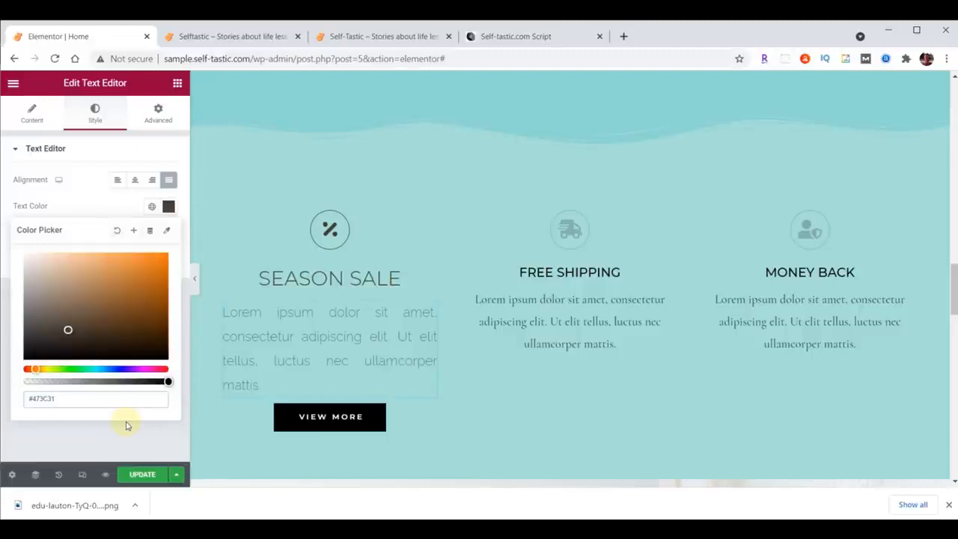
click(168, 206)
Copy the percent icon's style onto the Free Shipping truck icon and the Money Back icon.
click(431, 220)
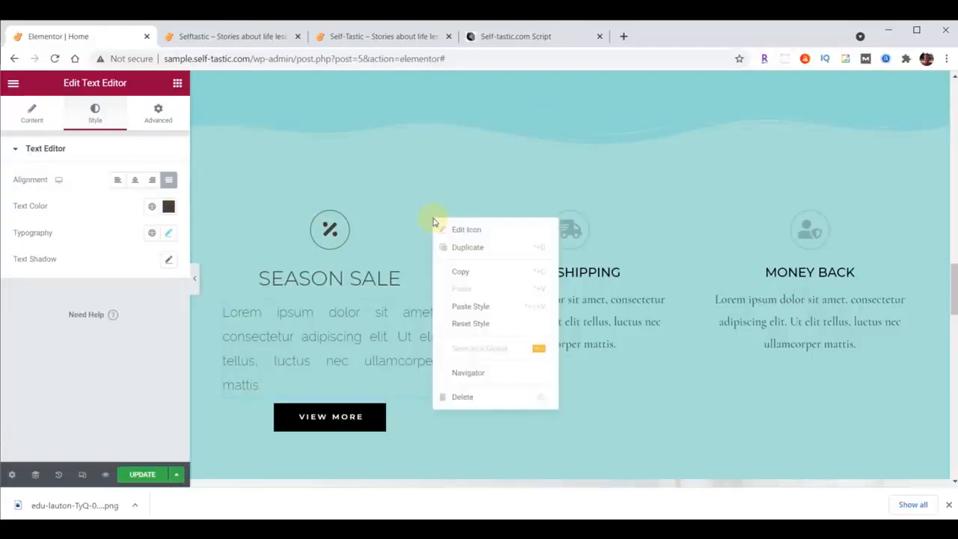
click(466, 272)
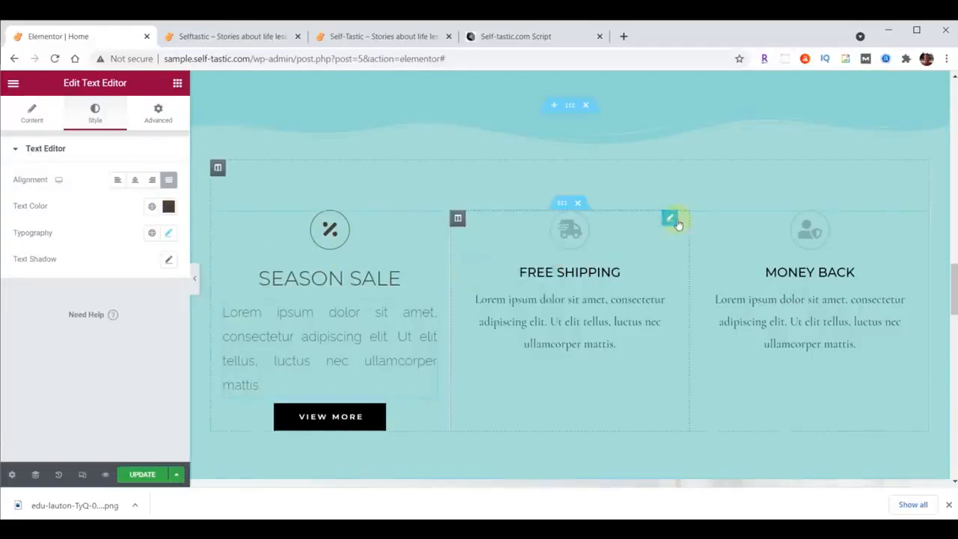
right_click(670, 222)
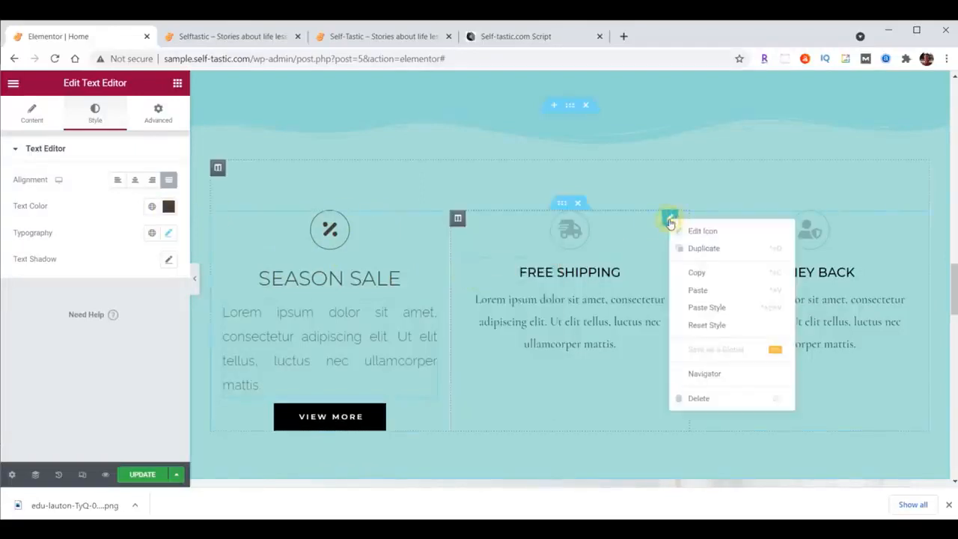
click(704, 307)
right_click(907, 222)
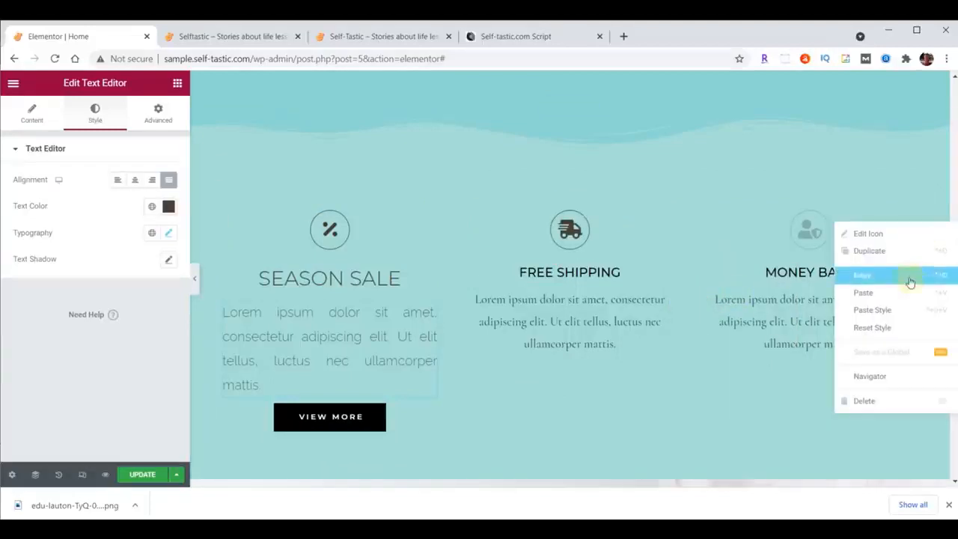
click(891, 311)
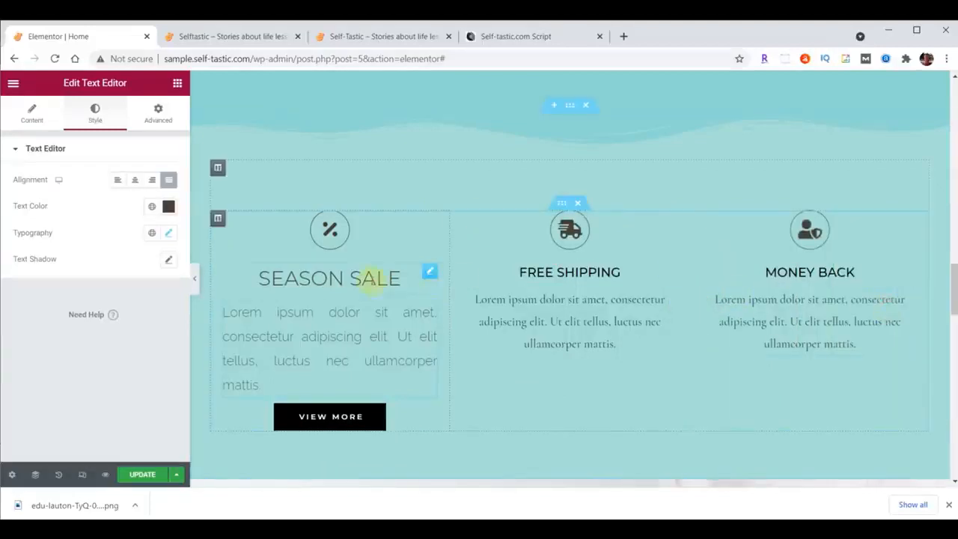
Copy the Season Sale heading's style onto the Free Shipping and Money Back headings.
click(416, 277)
right_click(428, 271)
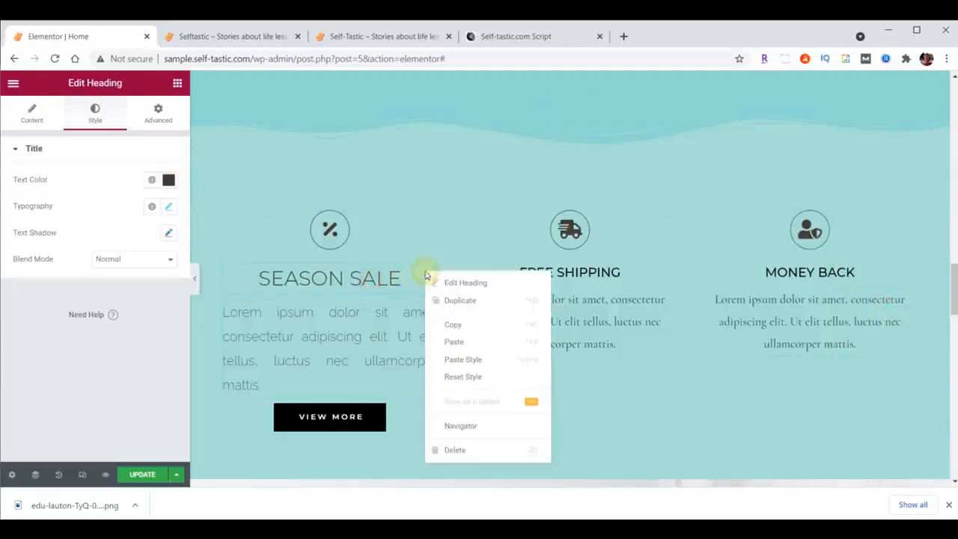
click(453, 323)
right_click(666, 274)
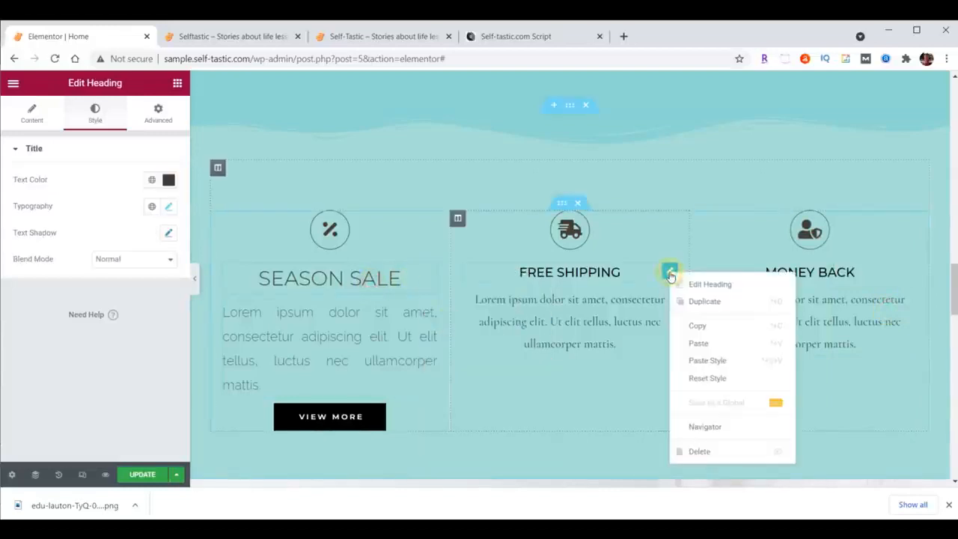
click(715, 361)
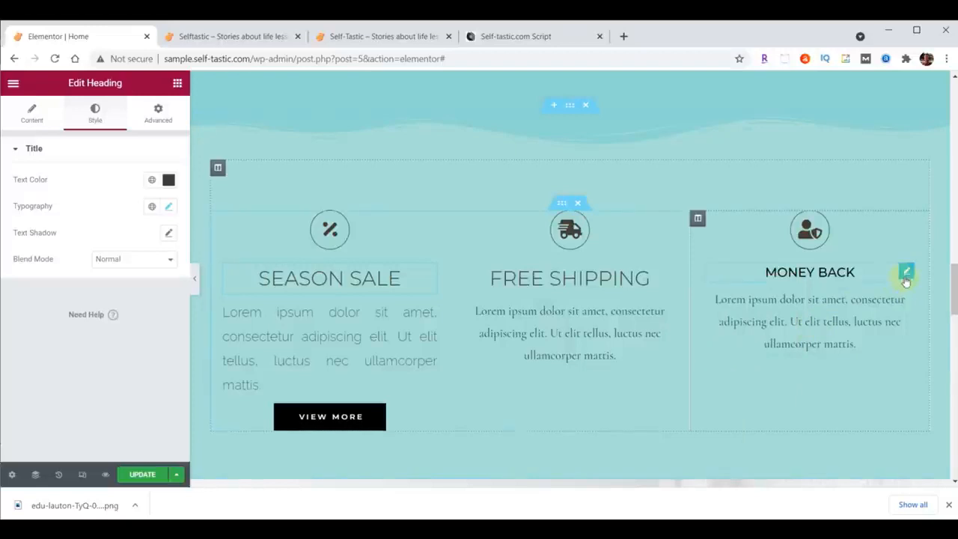
right_click(905, 277)
click(893, 364)
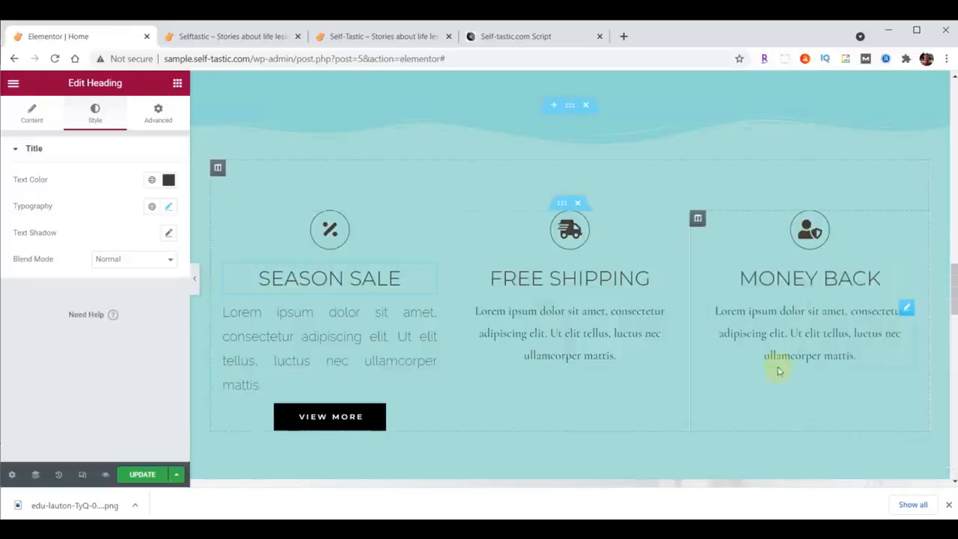
Copy the Season Sale paragraph's style onto the paragraphs under Free Shipping and Money Back.
click(432, 317)
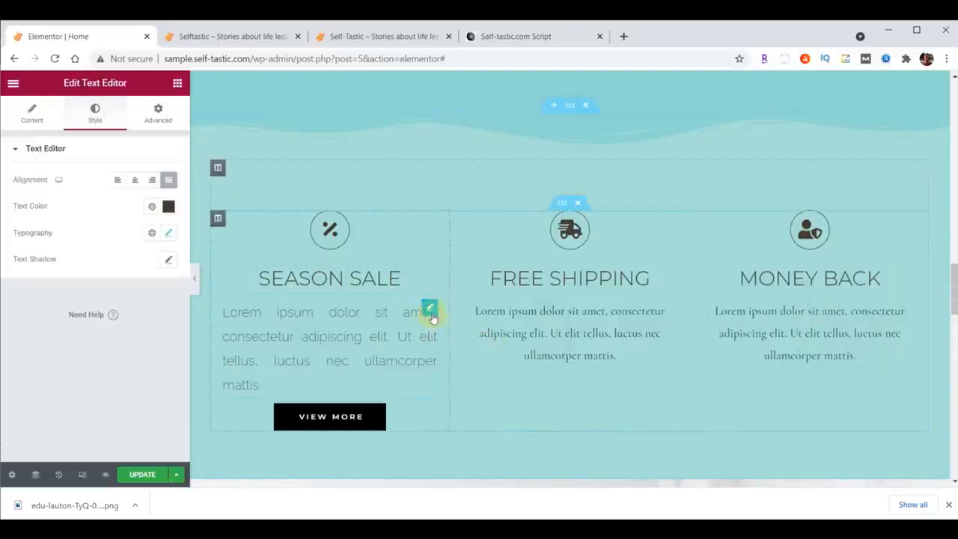
right_click(432, 317)
click(459, 344)
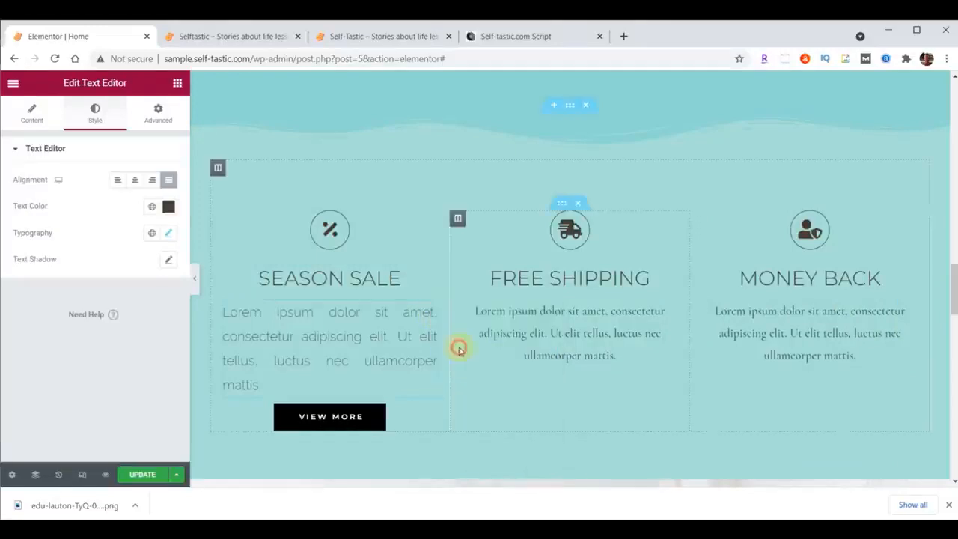
right_click(668, 307)
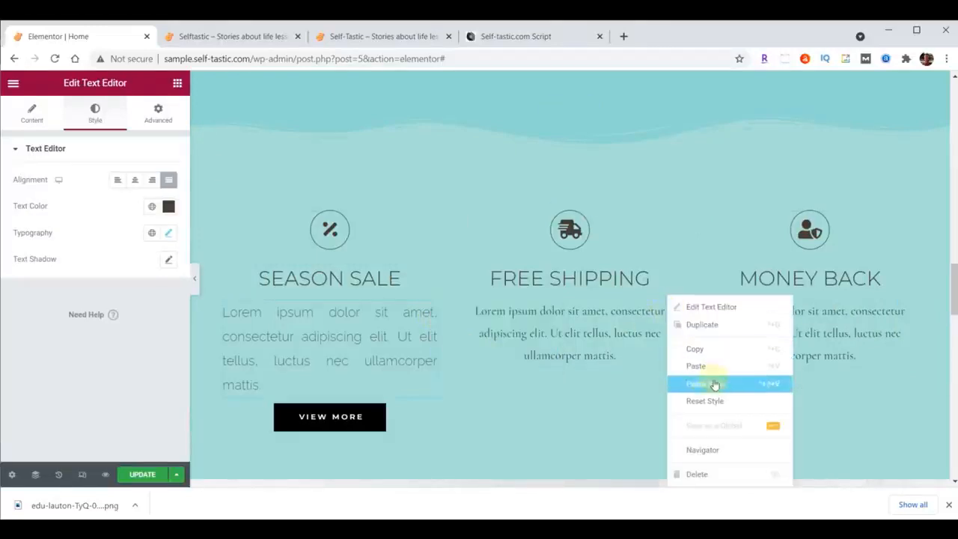
click(714, 385)
right_click(904, 316)
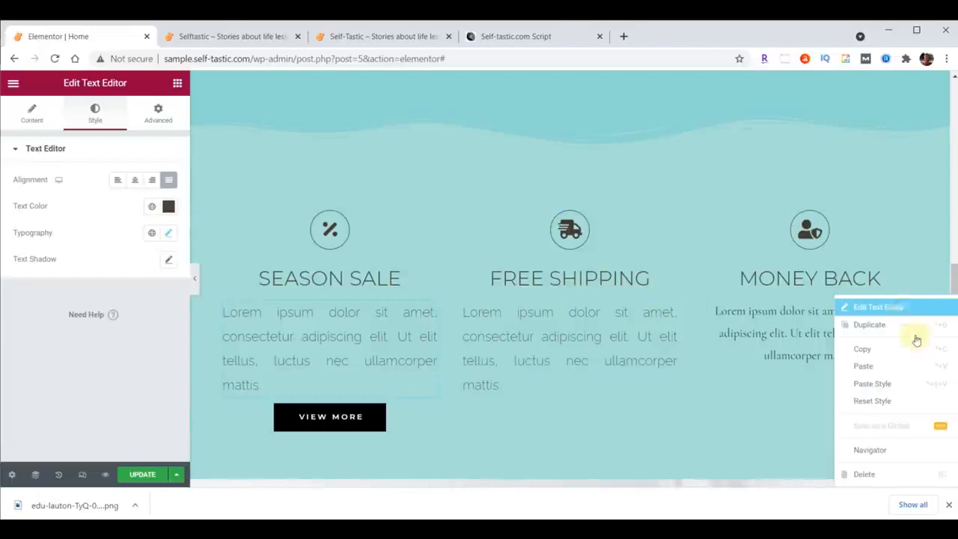
click(905, 383)
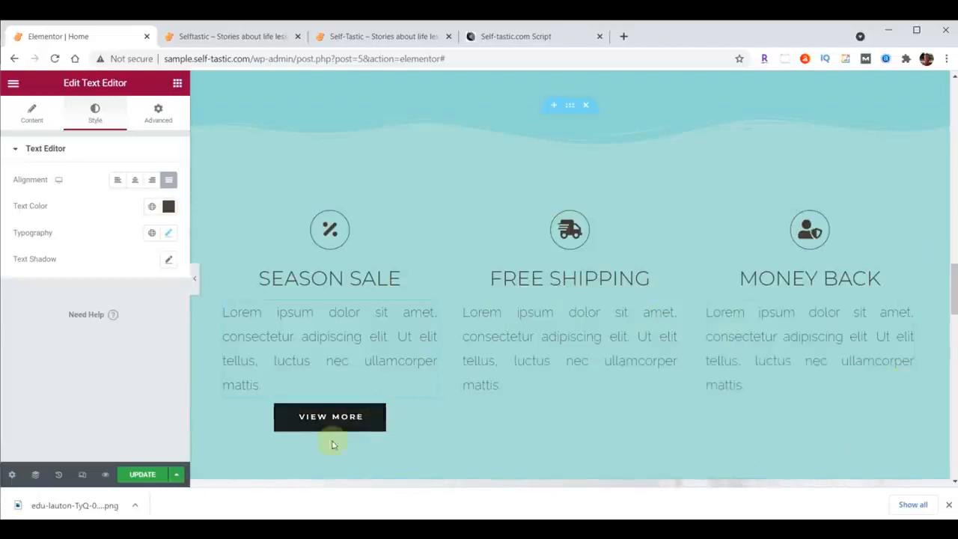
Set the normal-state background color of the View More button under Season Sale to #333333.
click(431, 414)
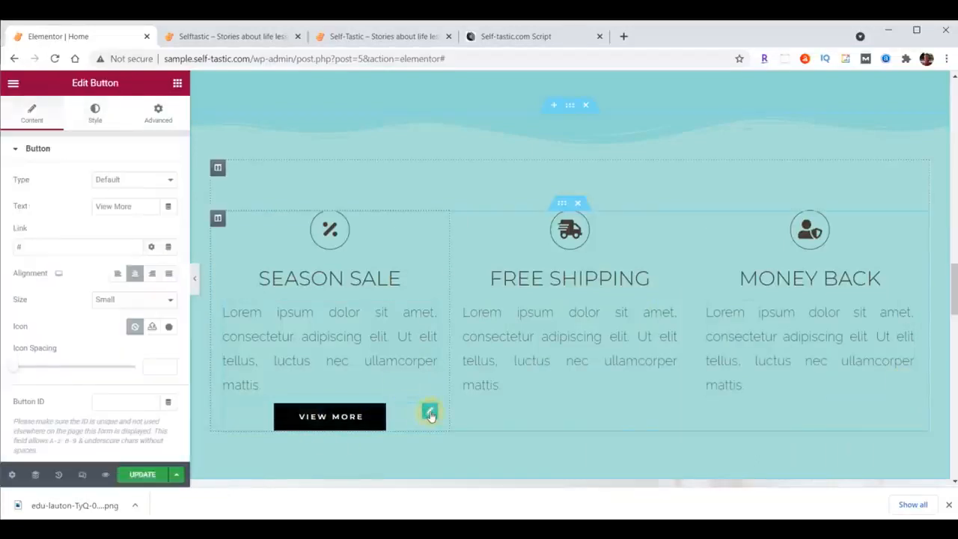
click(91, 110)
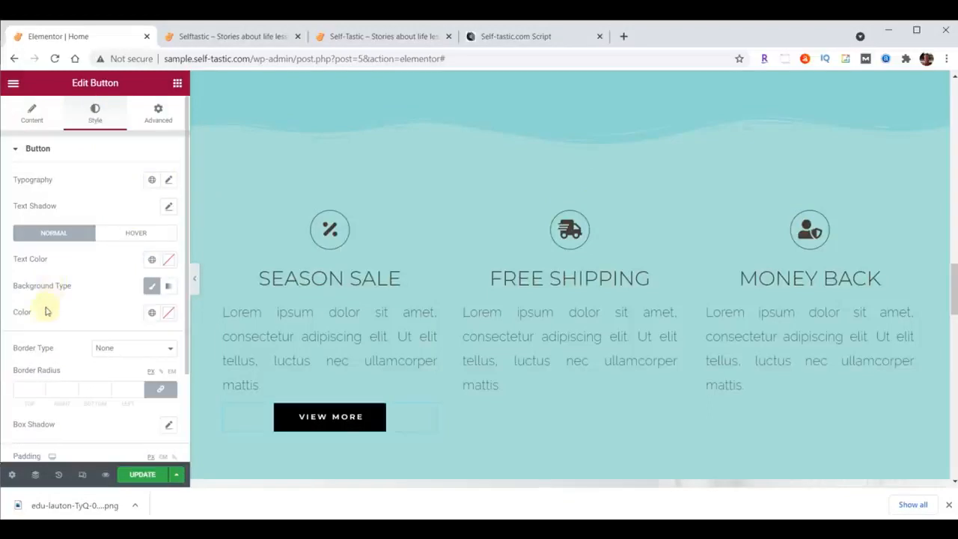
click(169, 312)
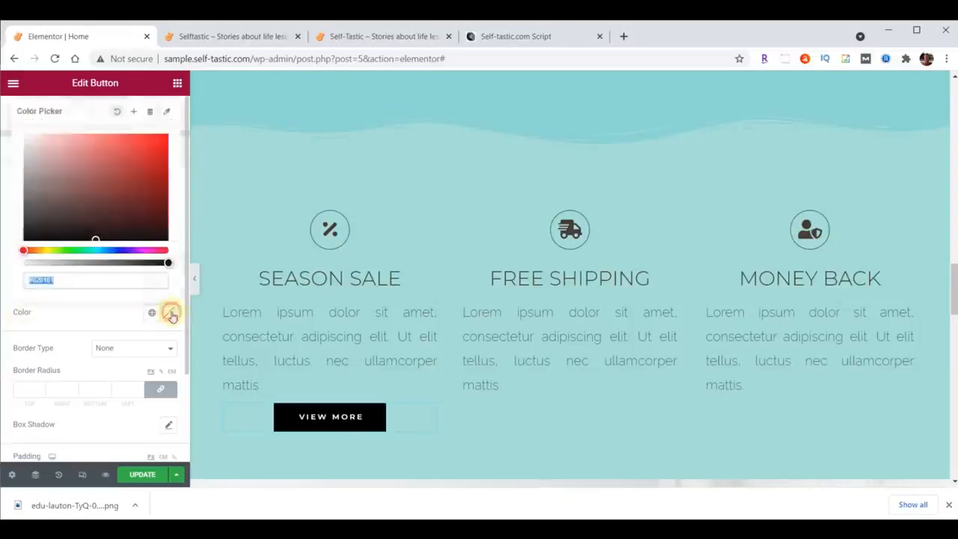
key(ctrl+v)
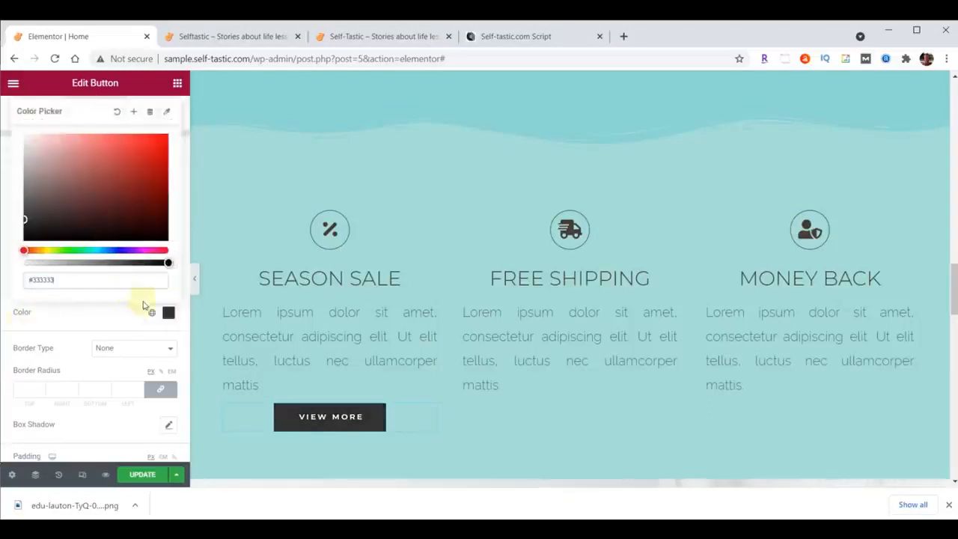
click(168, 313)
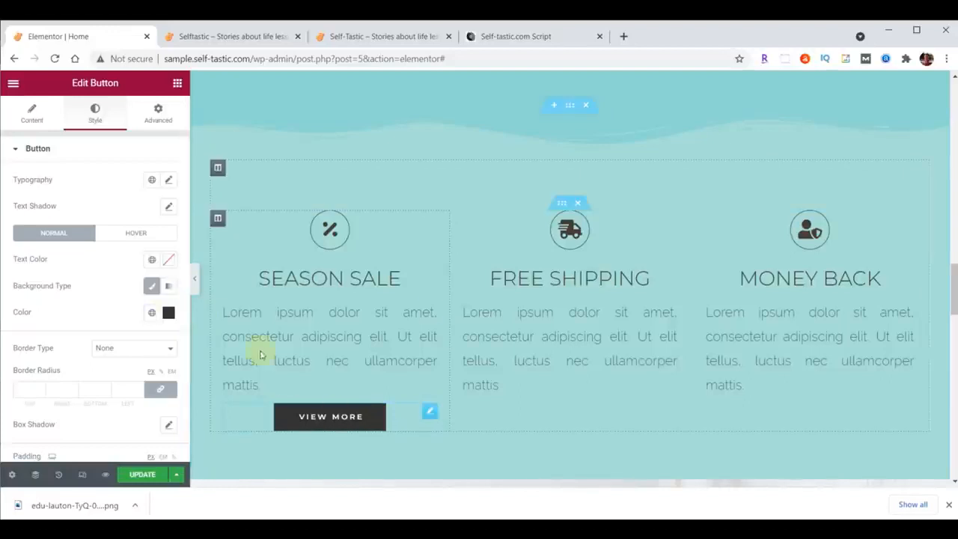
Give the View More button the Grow hover animation.
click(136, 236)
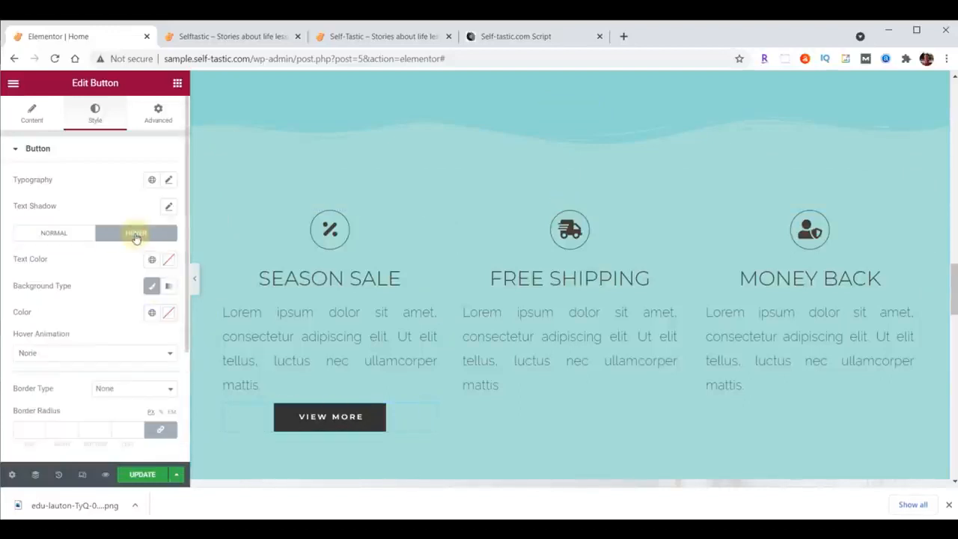
click(117, 359)
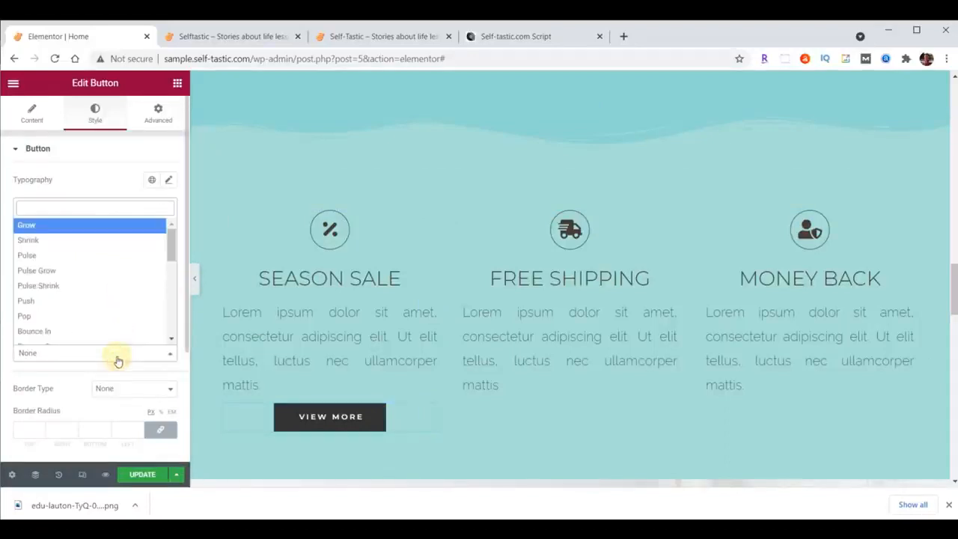
click(90, 223)
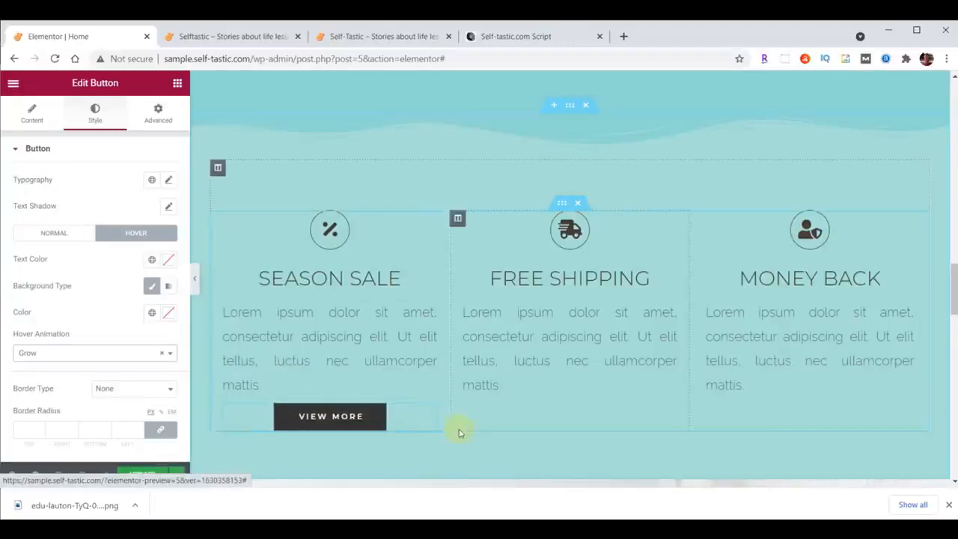
Paste two copies of the styled View More button and move one under Free Shipping and one under Money Back.
right_click(429, 413)
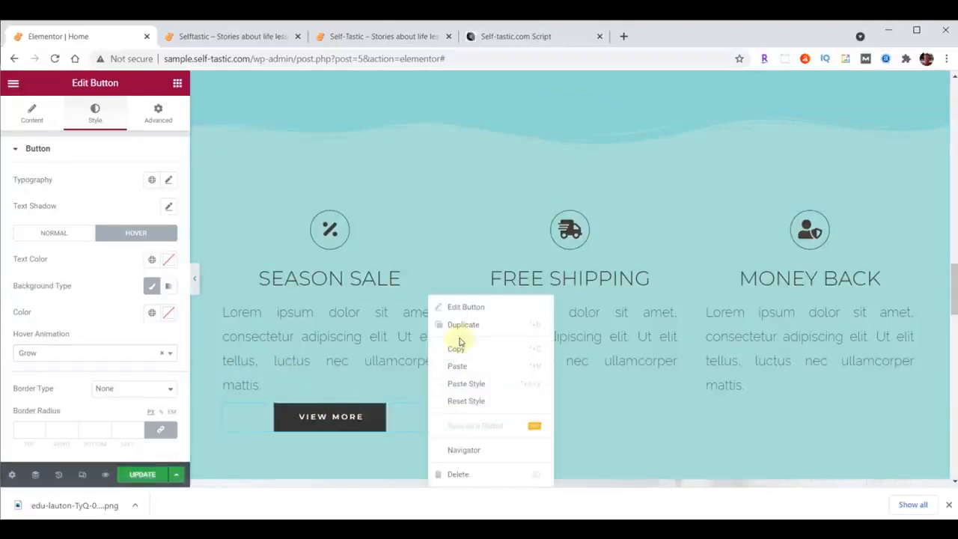
click(456, 345)
right_click(429, 412)
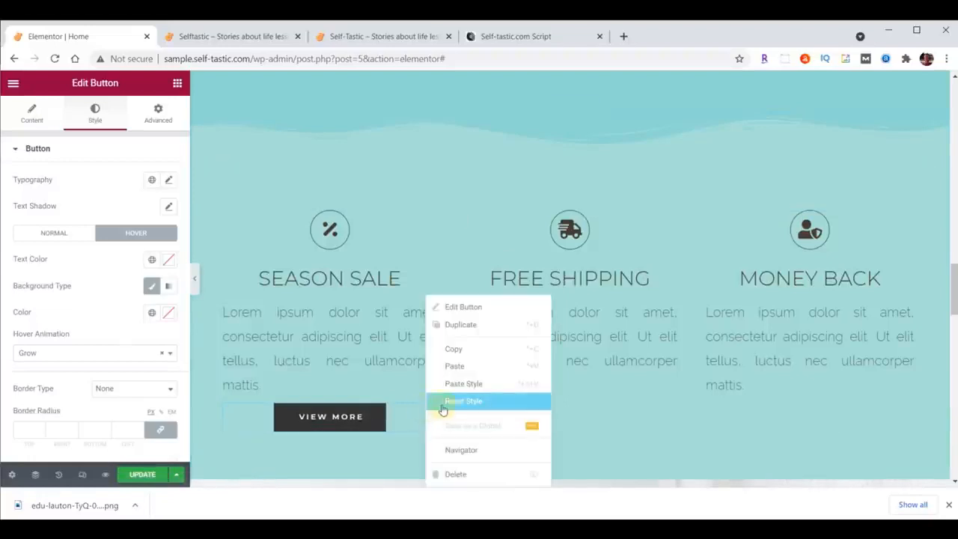
click(453, 364)
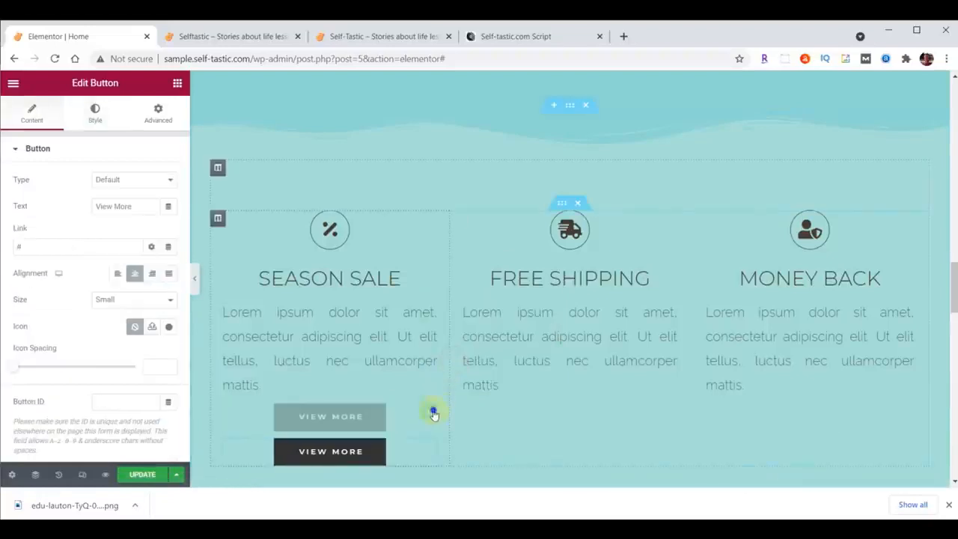
right_click(433, 413)
click(460, 369)
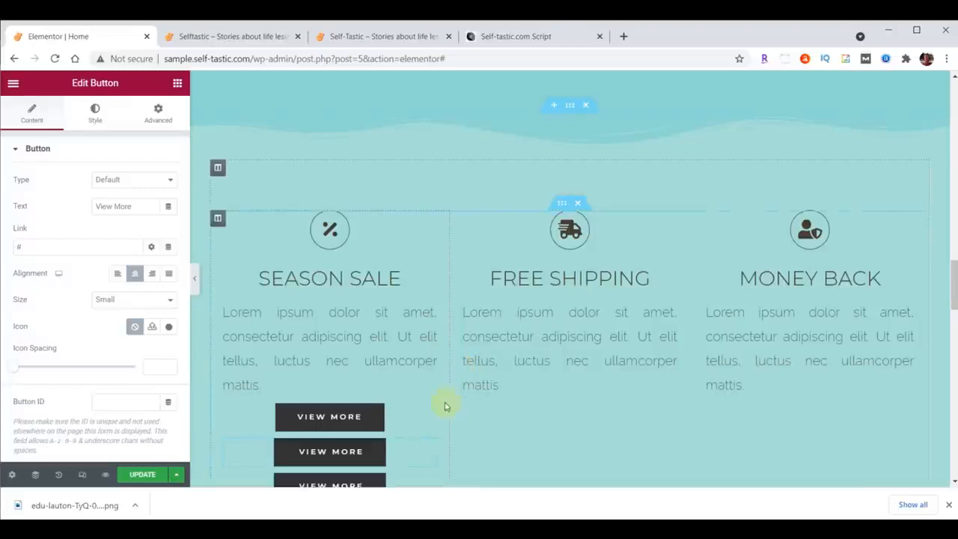
drag(427, 415, 780, 405)
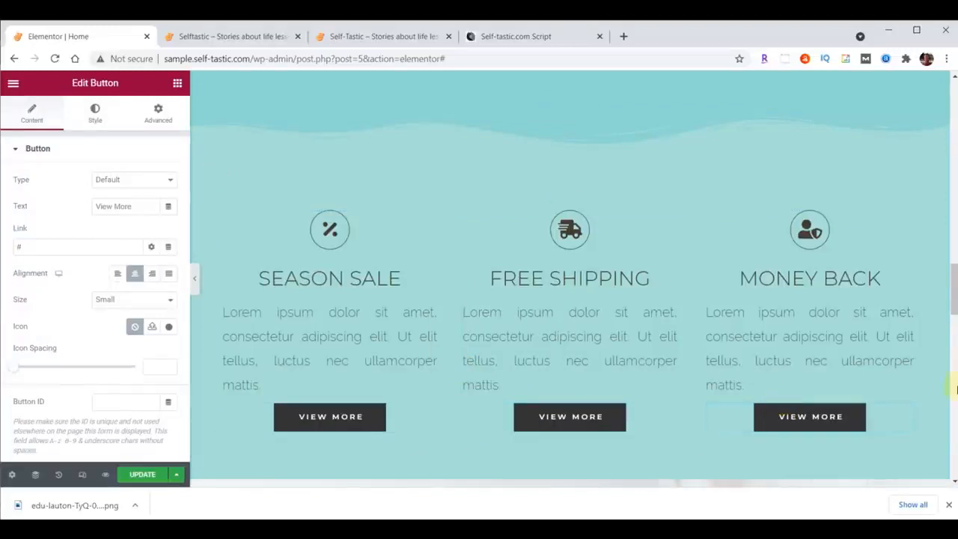
Replace the percent icon above Season Sale with the solid Heart icon from the icon library.
scroll(955, 292, down, 1)
scroll(955, 292, down, 1)
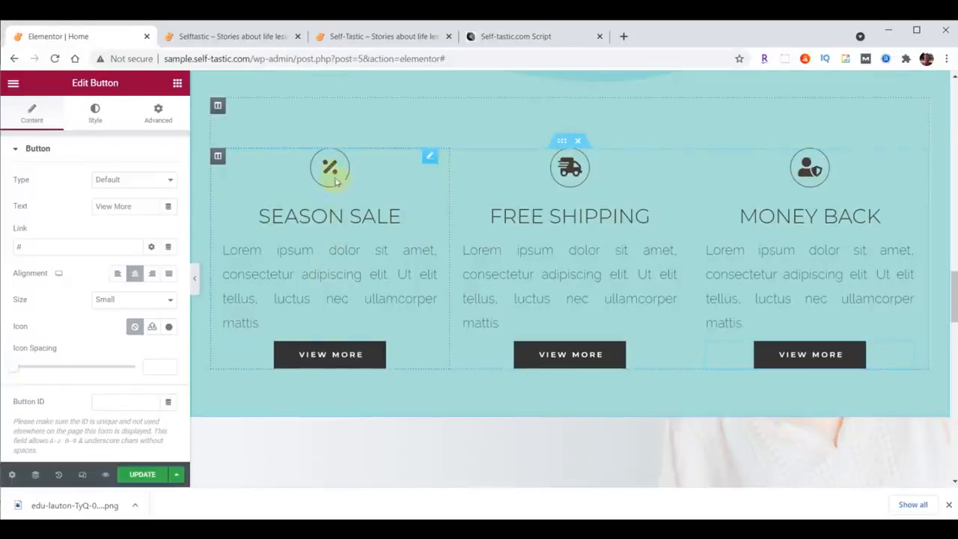
click(430, 159)
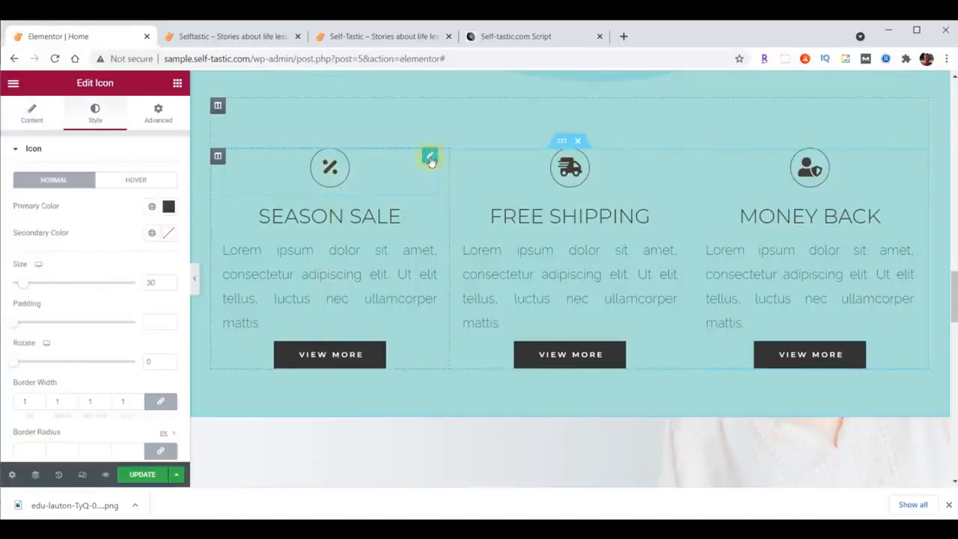
click(31, 114)
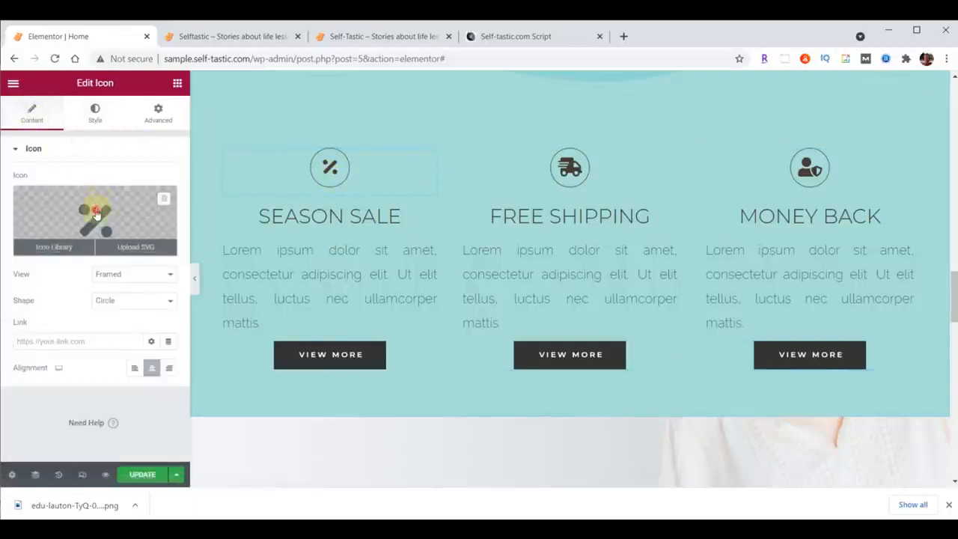
click(95, 213)
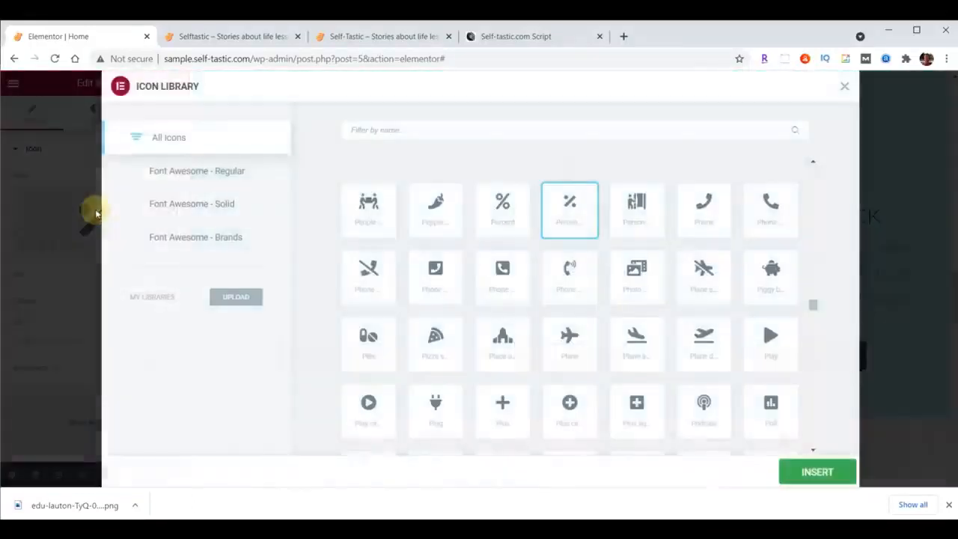
click(377, 130)
text(Heart)
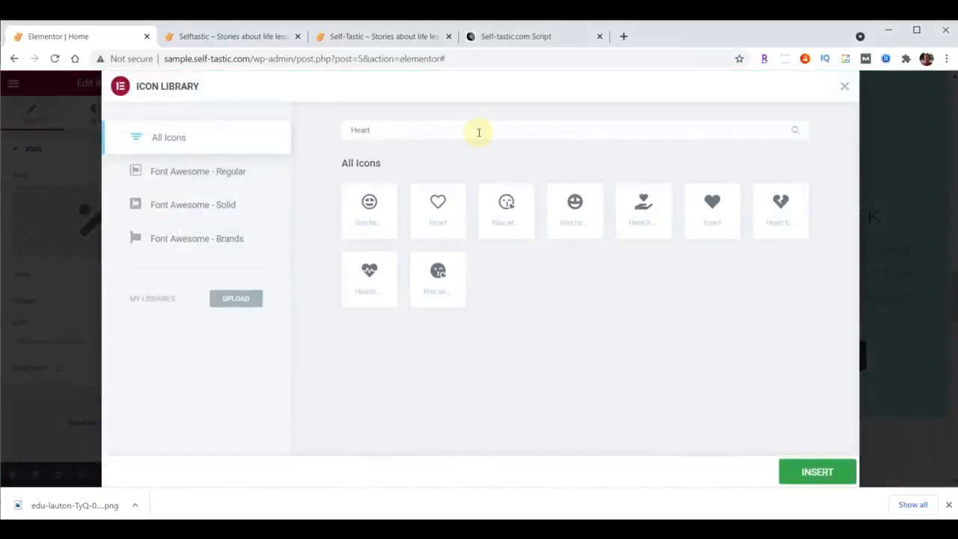
click(715, 207)
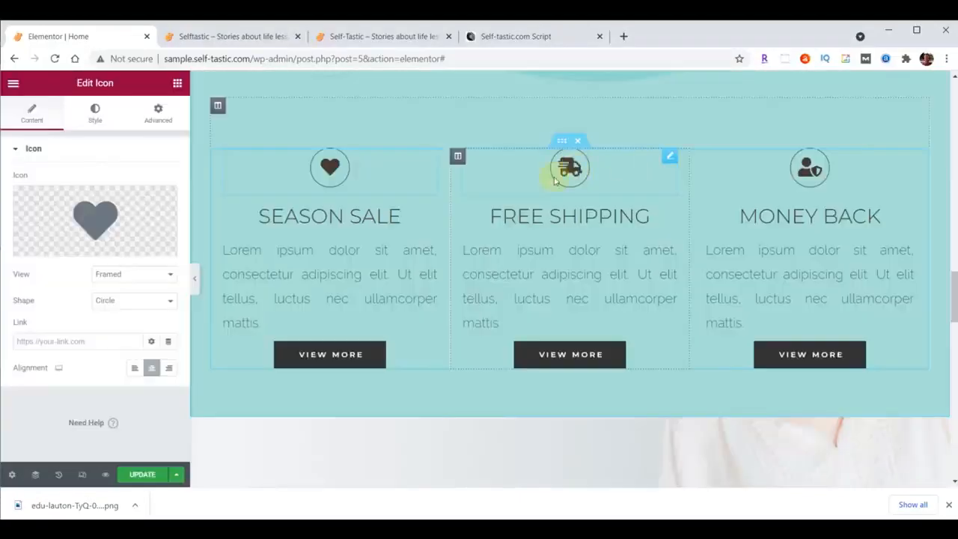
Replace the truck icon above Free Shipping with the outlined comment bubble containing three dots.
click(570, 164)
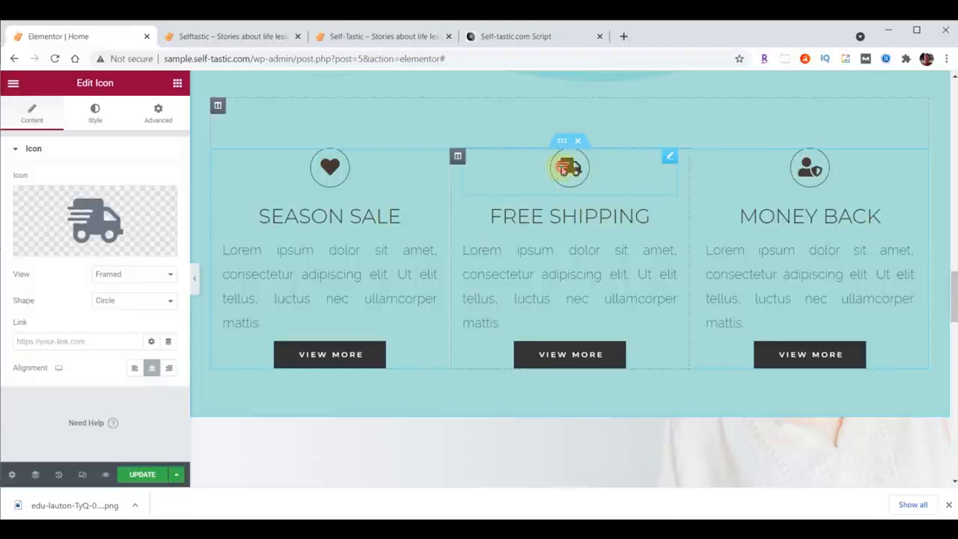
click(94, 219)
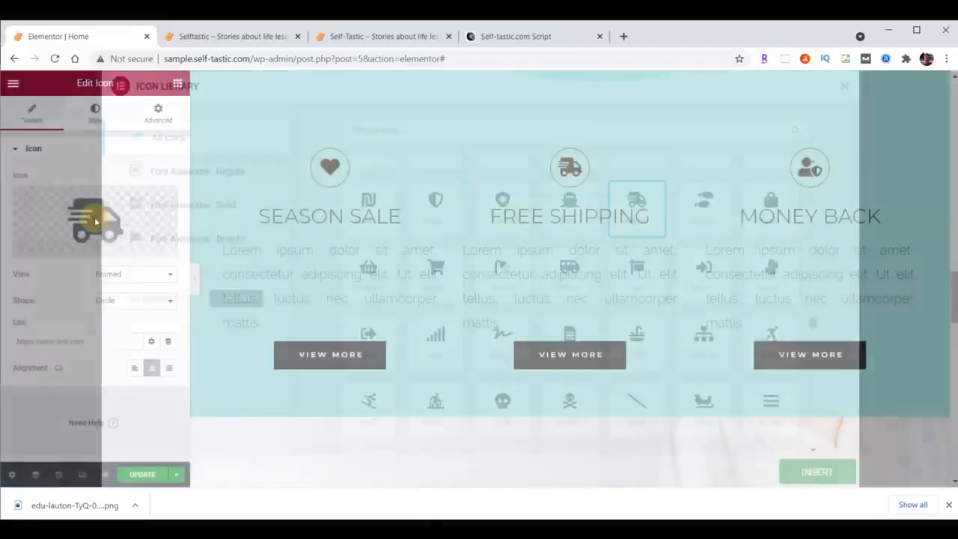
click(429, 128)
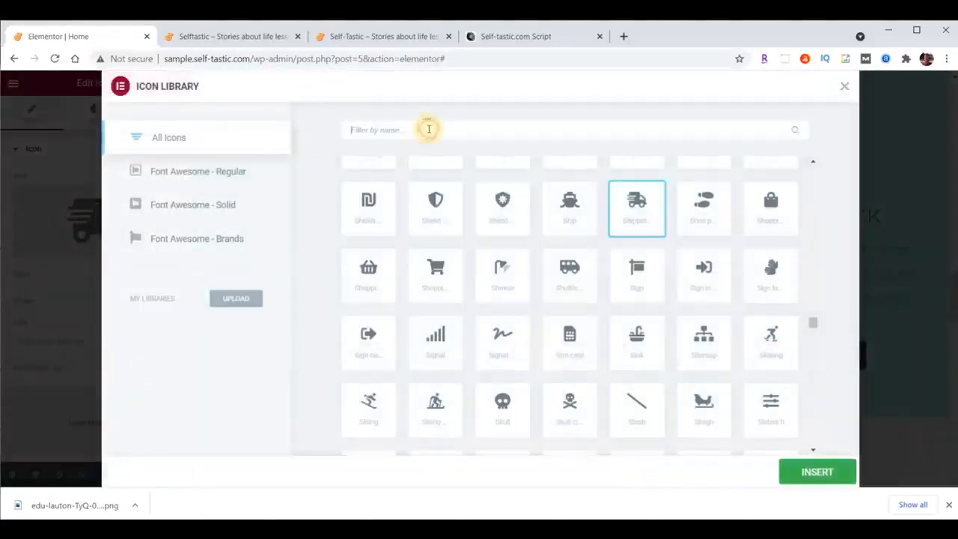
text(comments)
key(BackSpace)
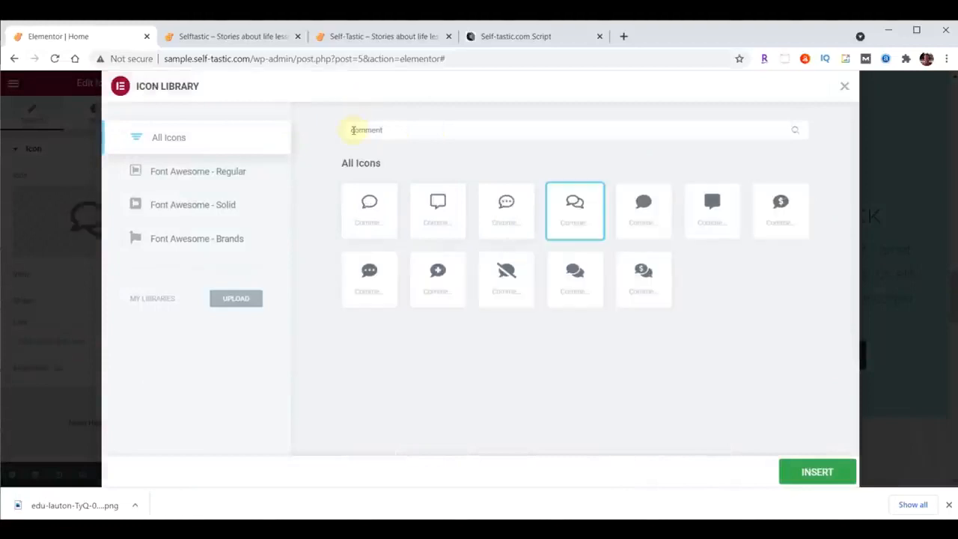
click(508, 203)
click(813, 471)
Replace the user-shield icon above Money Back with the outlined circled question mark icon.
click(814, 171)
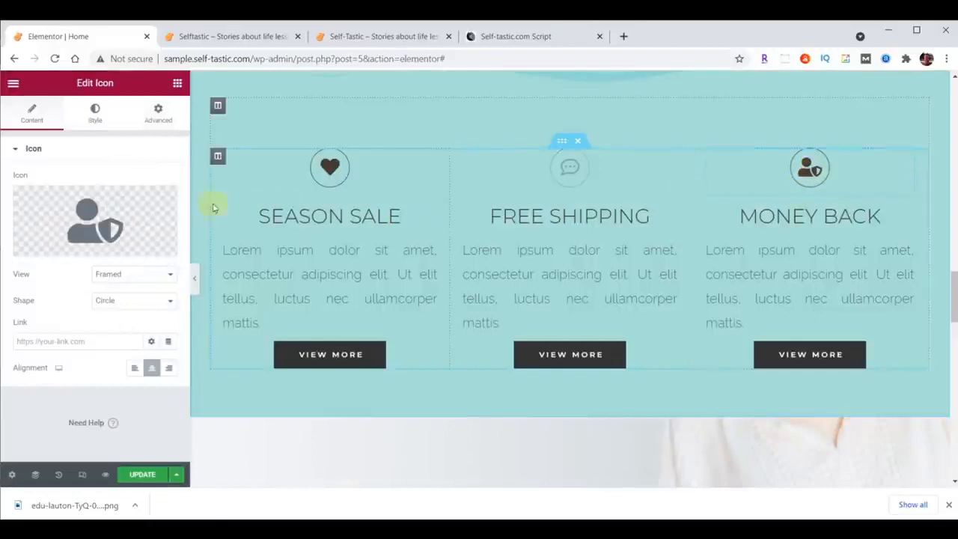
click(91, 224)
click(442, 129)
text(Question)
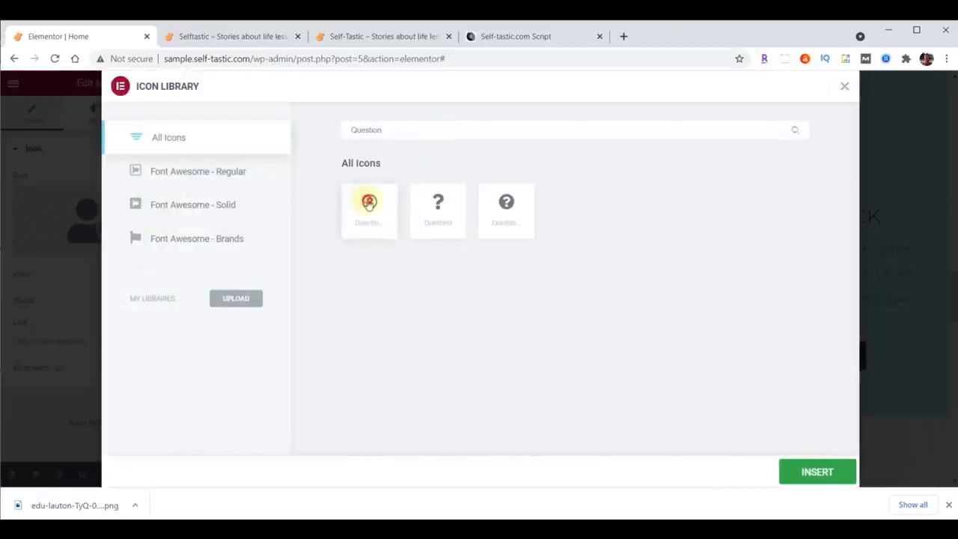
click(369, 203)
click(814, 473)
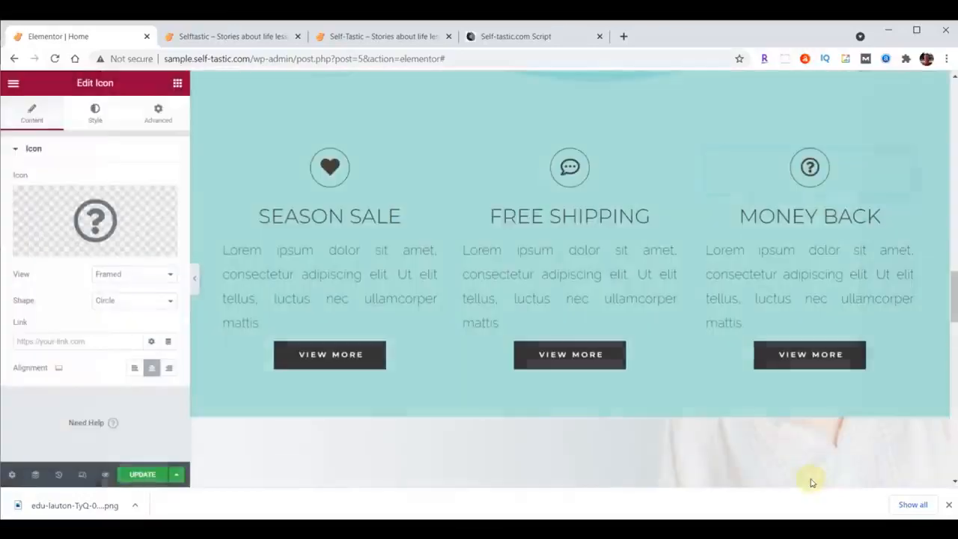
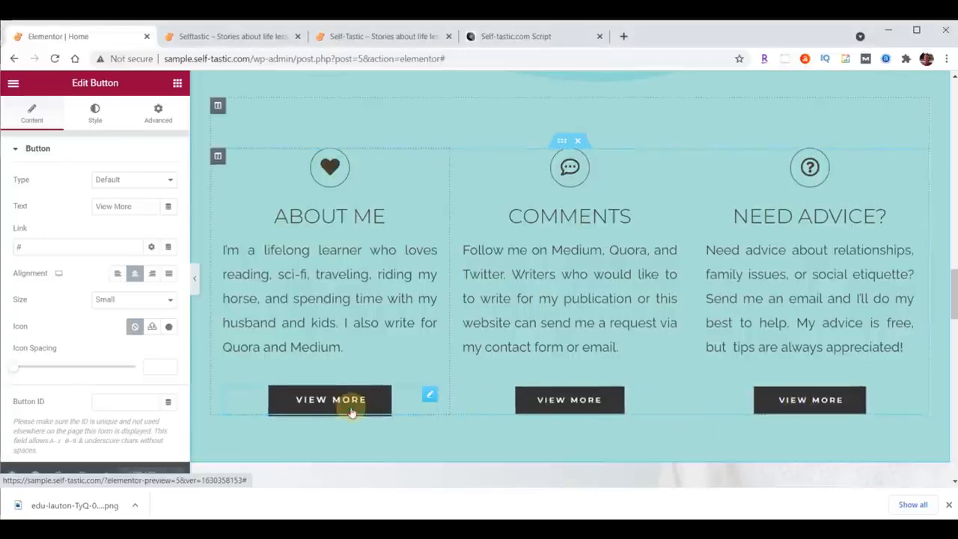
Set the About Me column's button text to "Learn More" and its link to /about/.
drag(132, 209, 67, 211)
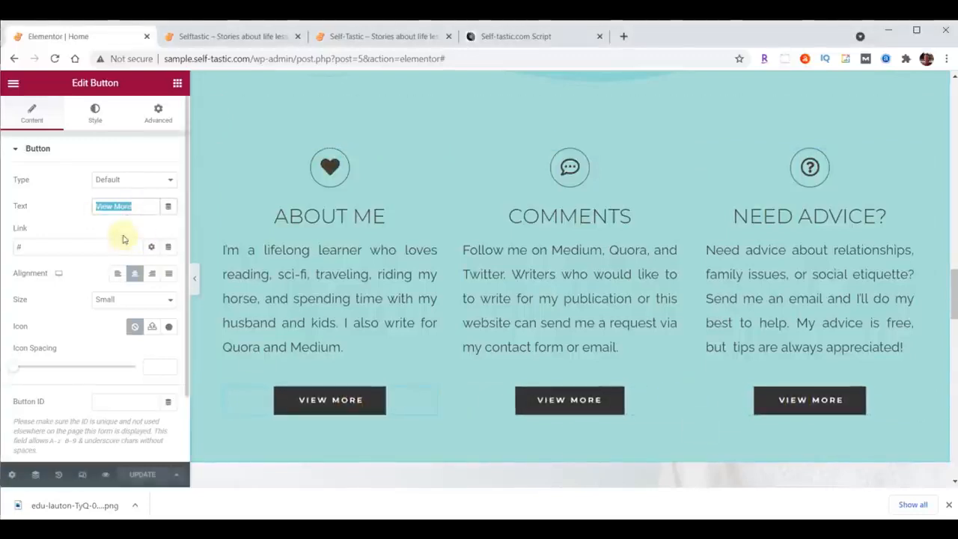
text(Learn More)
click(70, 247)
key(BackSpace)
text(/about/)
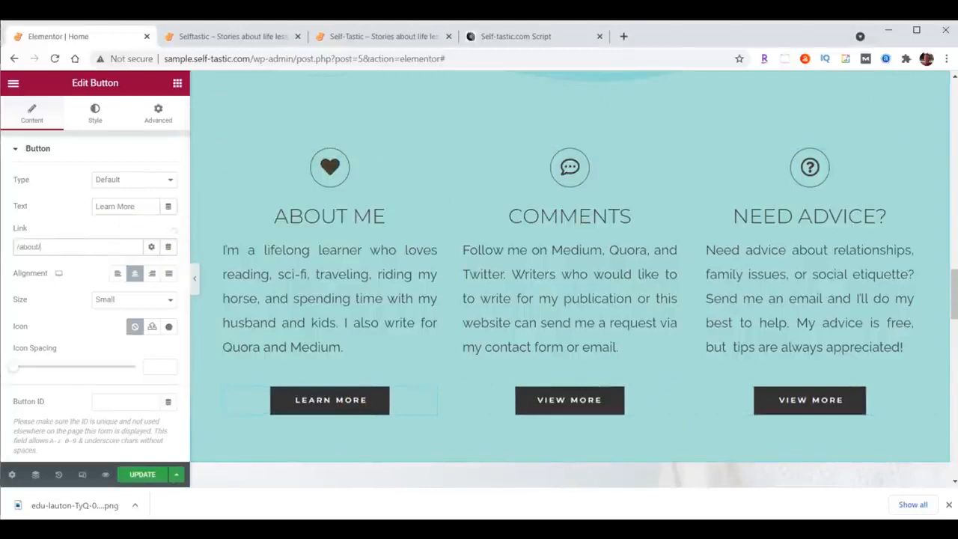
Set the Comments column's button text to "Contact Me" and its link to /contact/.
click(576, 400)
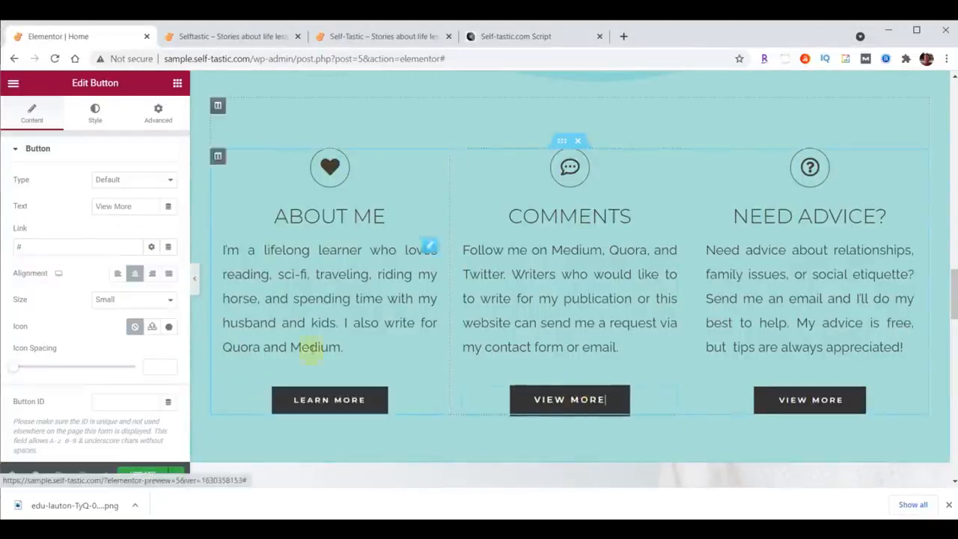
drag(132, 206, 64, 205)
text(Contact Me)
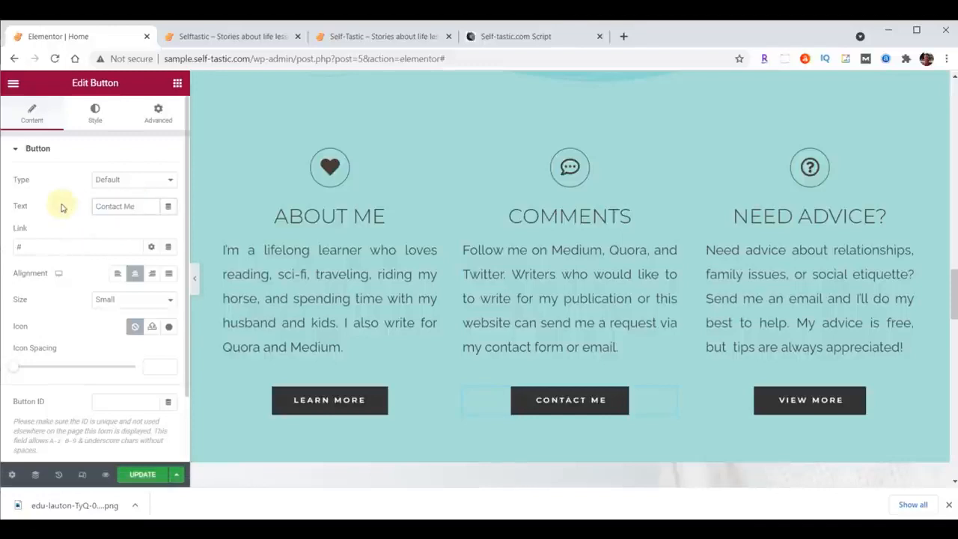
click(93, 249)
key(BackSpace)
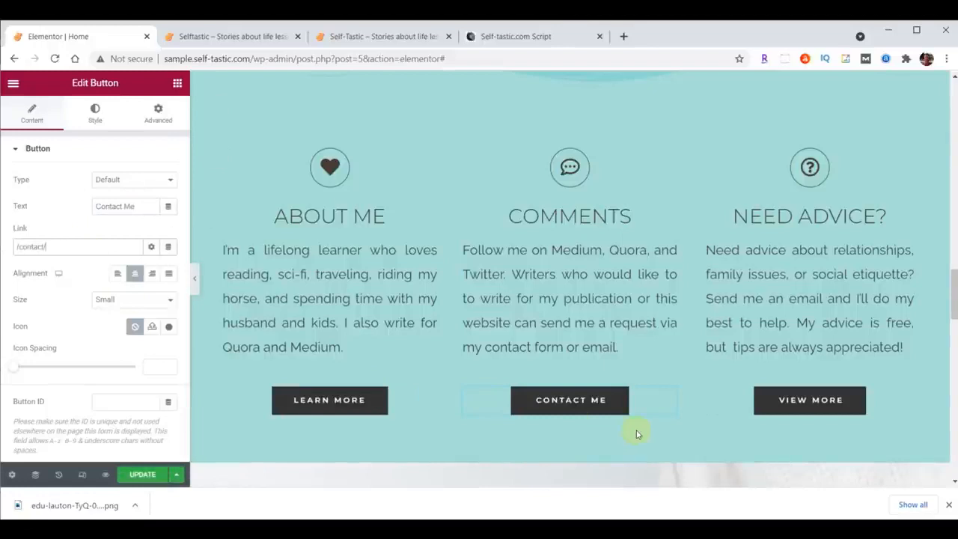
click(795, 403)
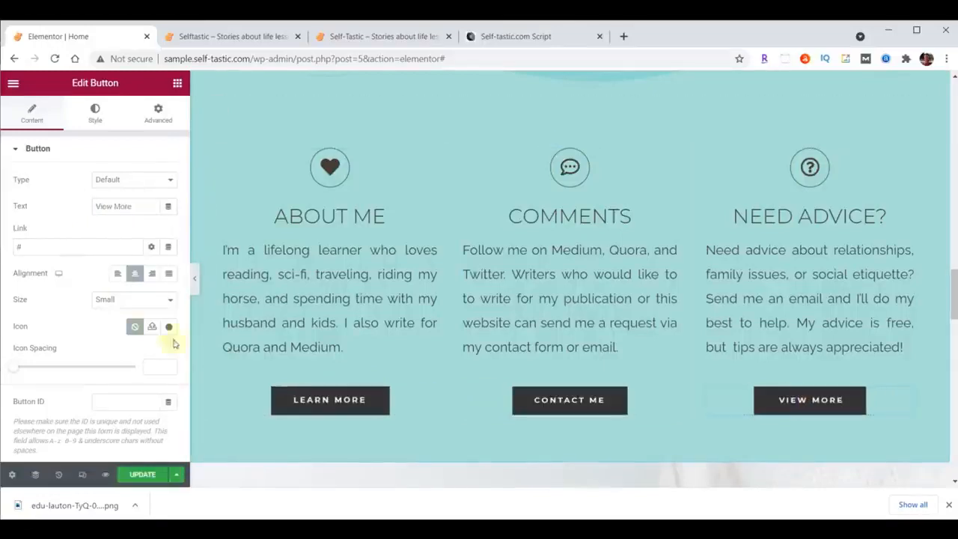
drag(139, 206, 78, 207)
text(Tips Here)
double_click(42, 244)
text(https://paypal.me/TipsHere)
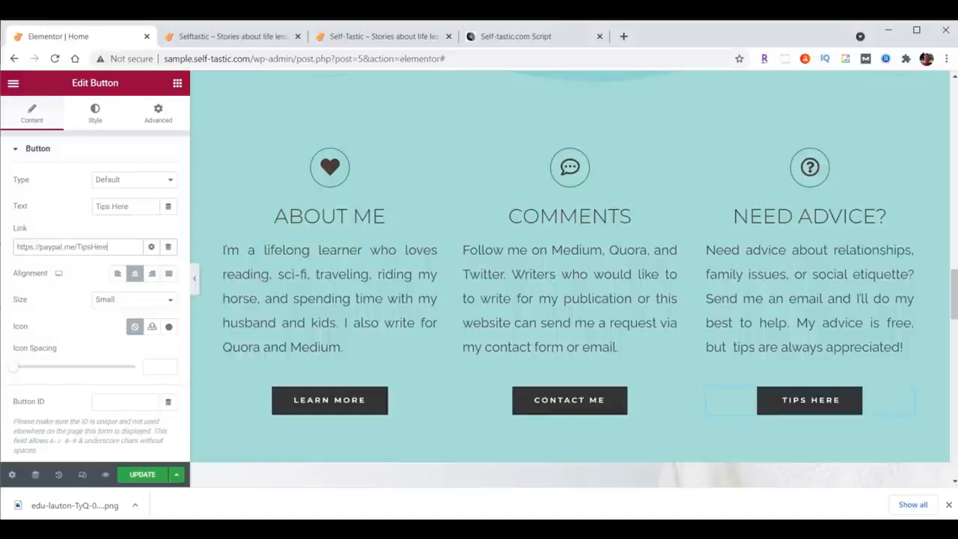
Update the page and check the three relabelled buttons on the reloaded sample home page.
click(140, 475)
click(236, 36)
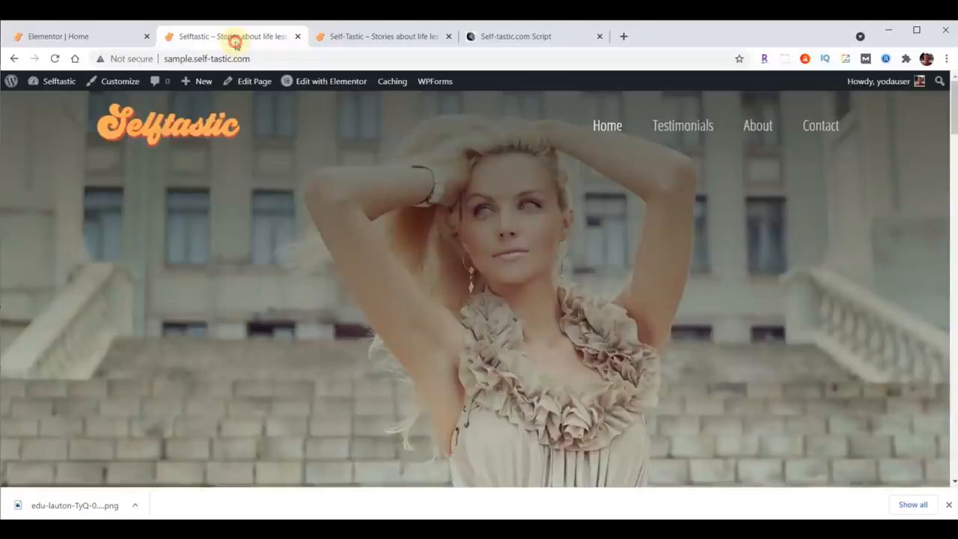
click(76, 59)
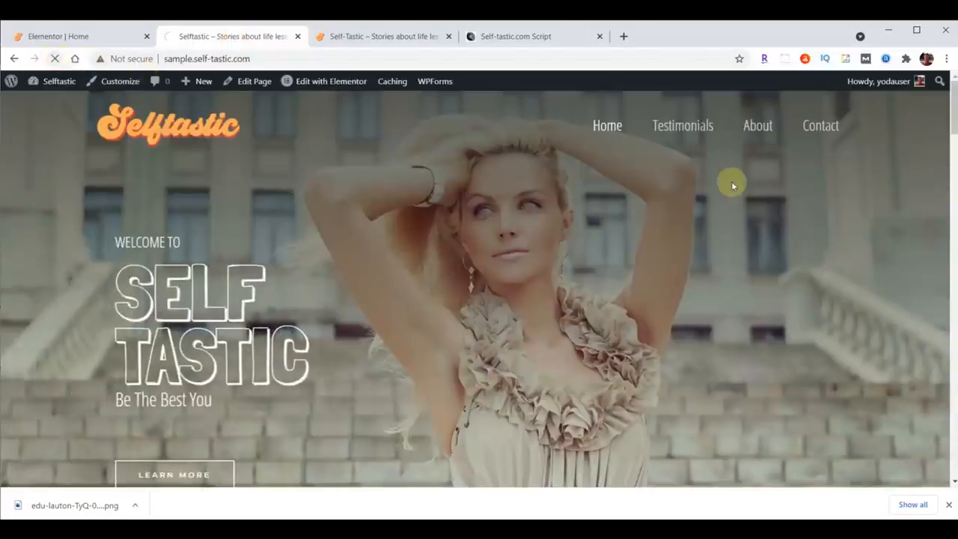
scroll(724, 192, down, 15)
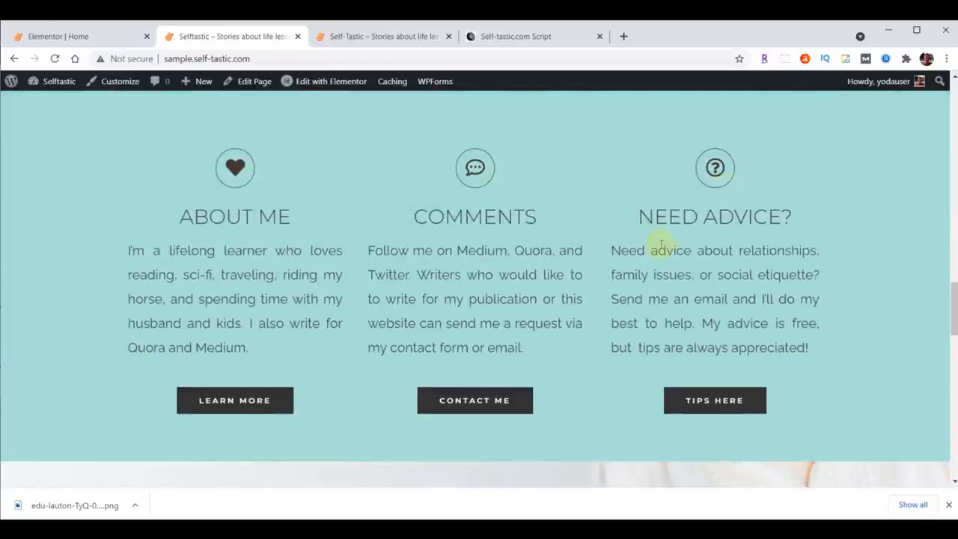
Back in the Elementor editor, give the About Me column the Fade In Left entrance animation.
click(64, 37)
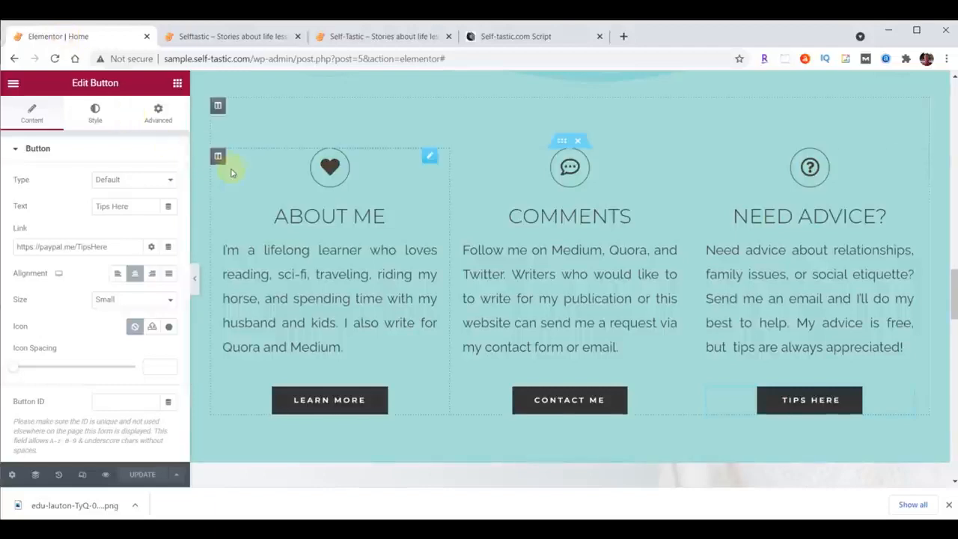
click(217, 156)
click(169, 126)
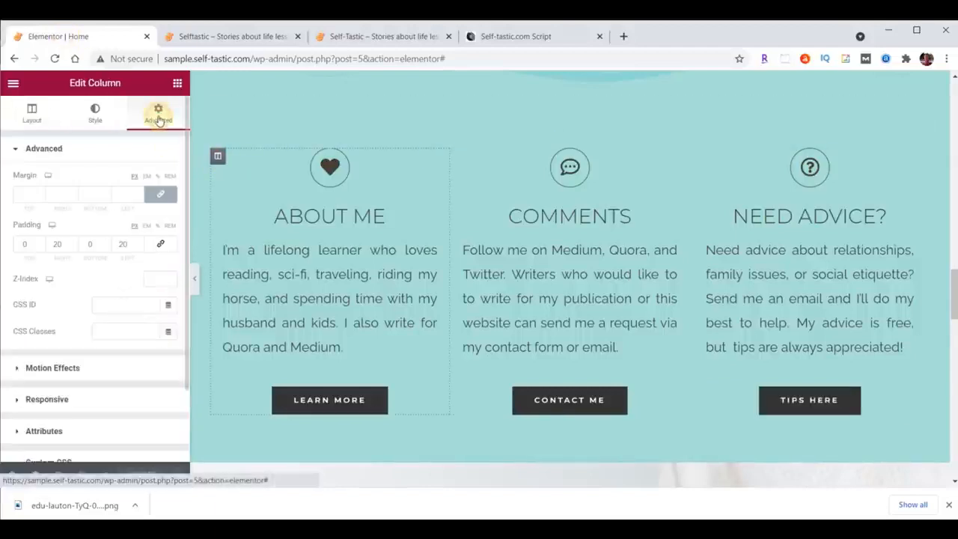
click(63, 370)
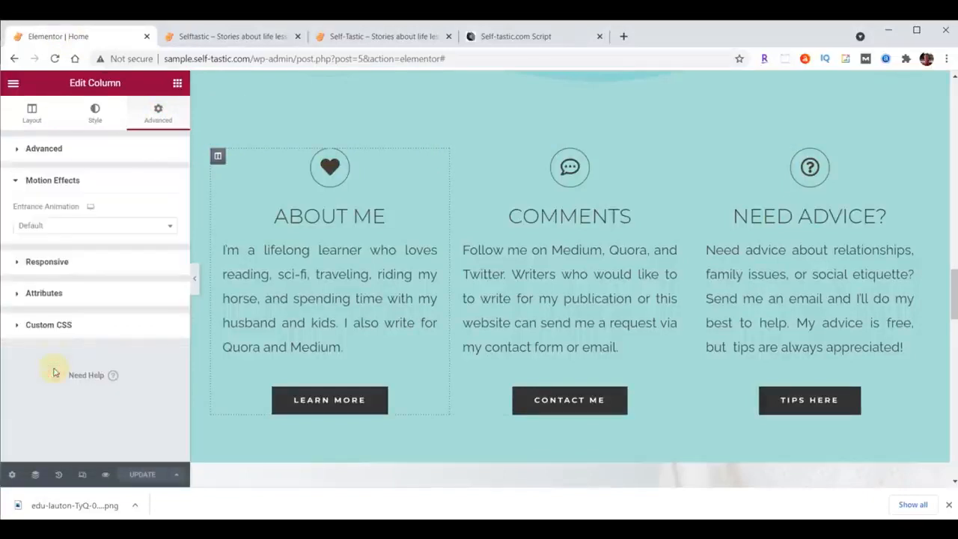
click(57, 224)
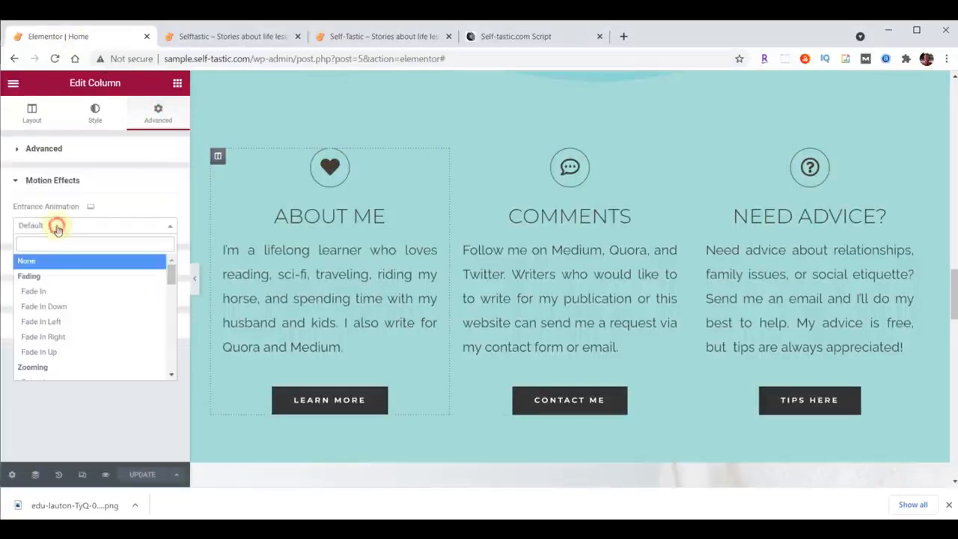
click(39, 322)
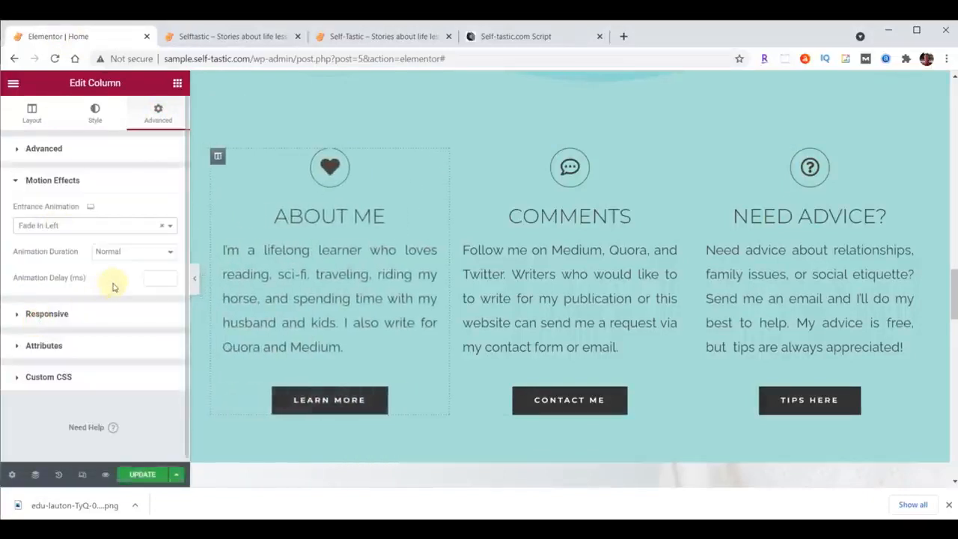
Give the Need Advice? column the Fade In Right entrance animation.
click(697, 157)
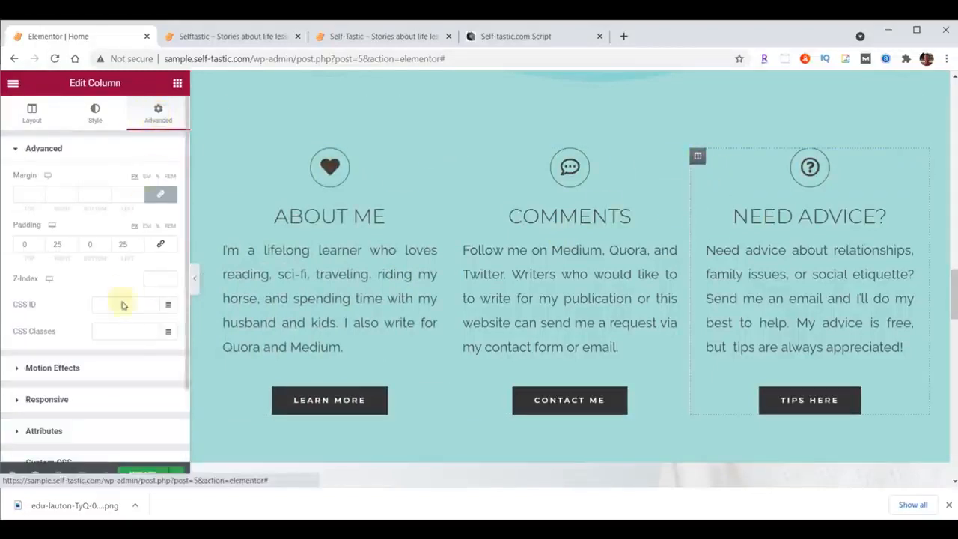
click(57, 367)
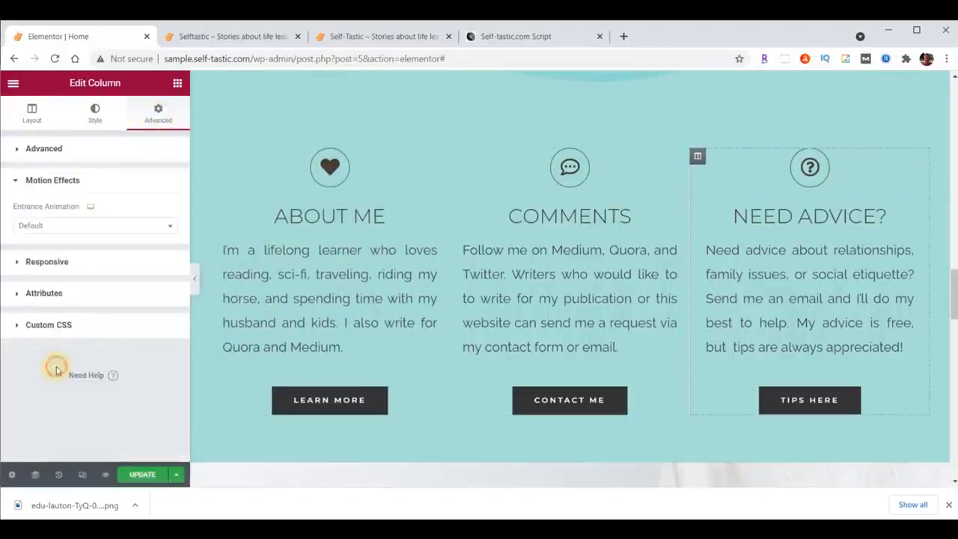
click(44, 228)
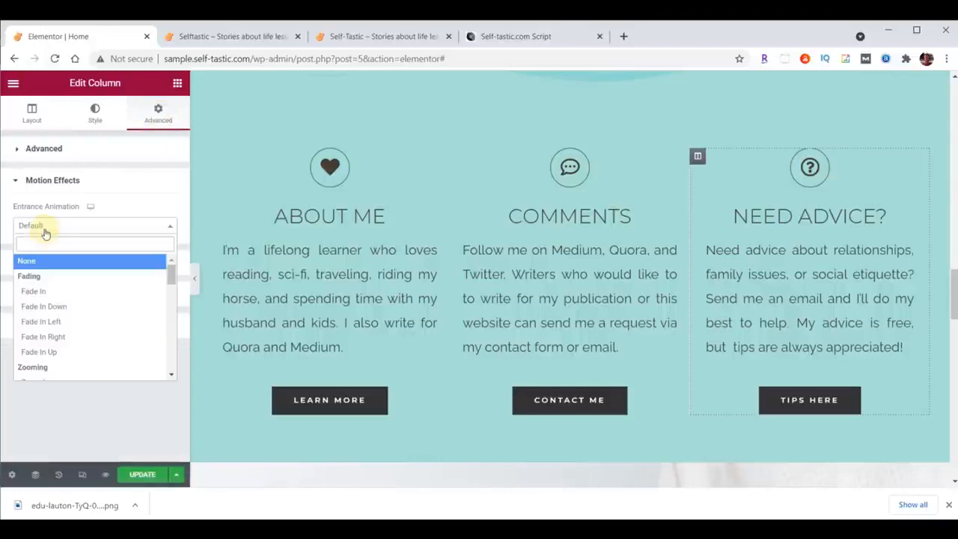
click(44, 337)
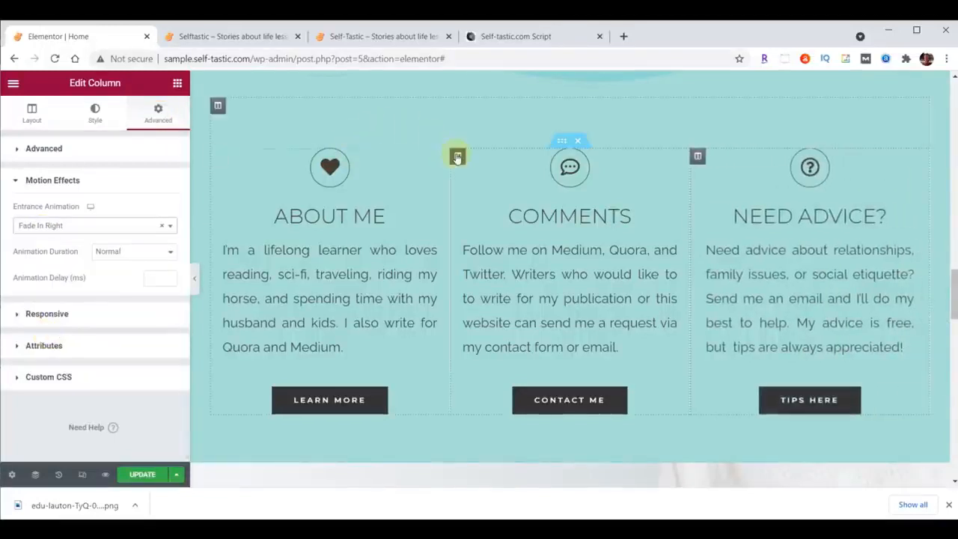
Give the Comments column the Zoom In entrance animation.
click(457, 158)
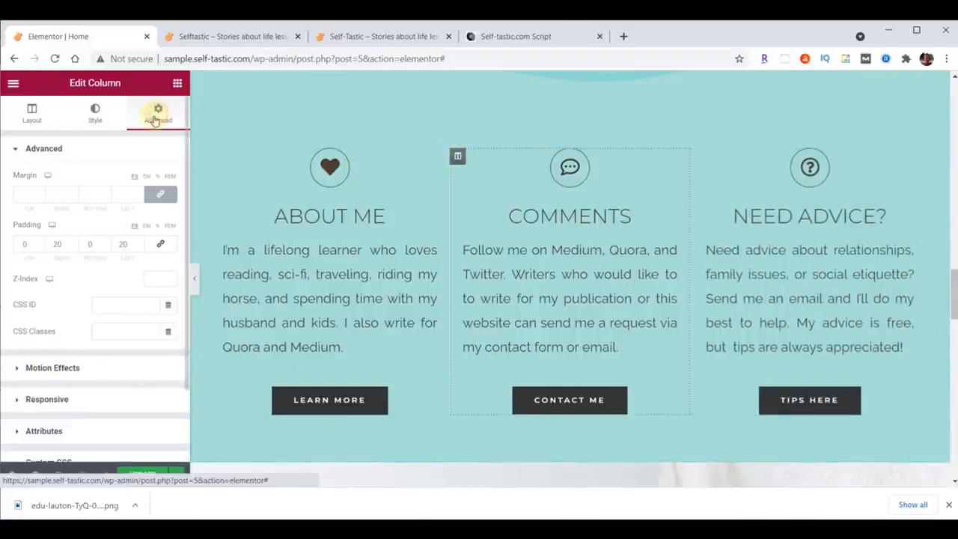
click(67, 369)
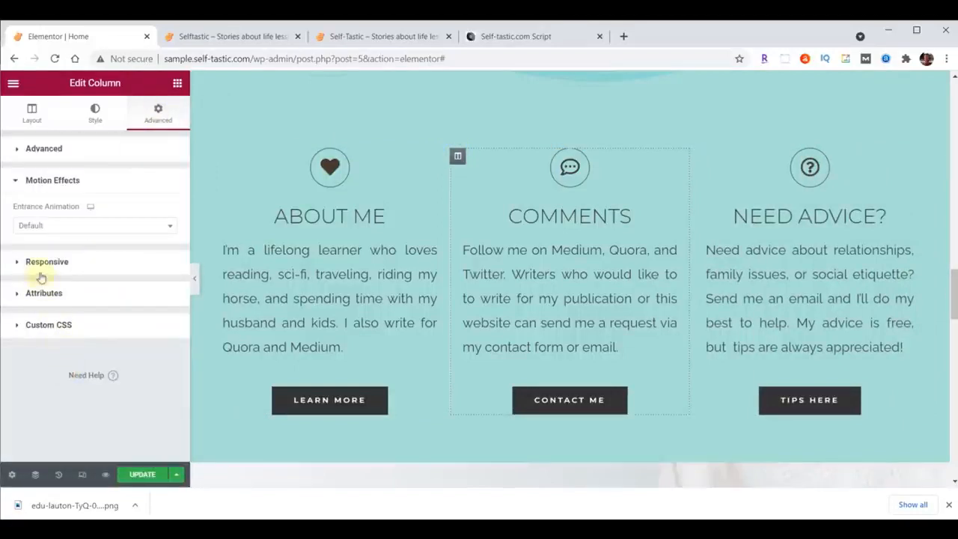
click(40, 227)
scroll(61, 270, down, 3)
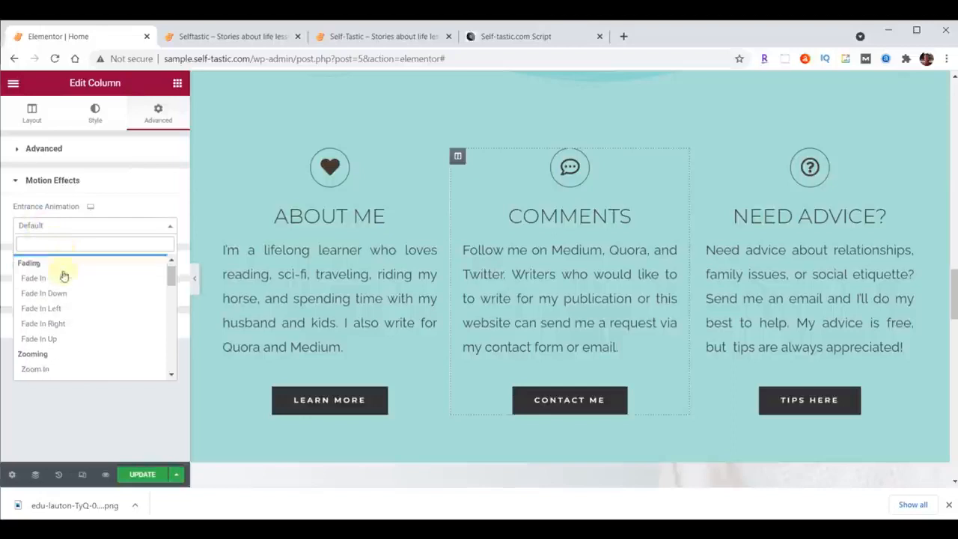
click(49, 319)
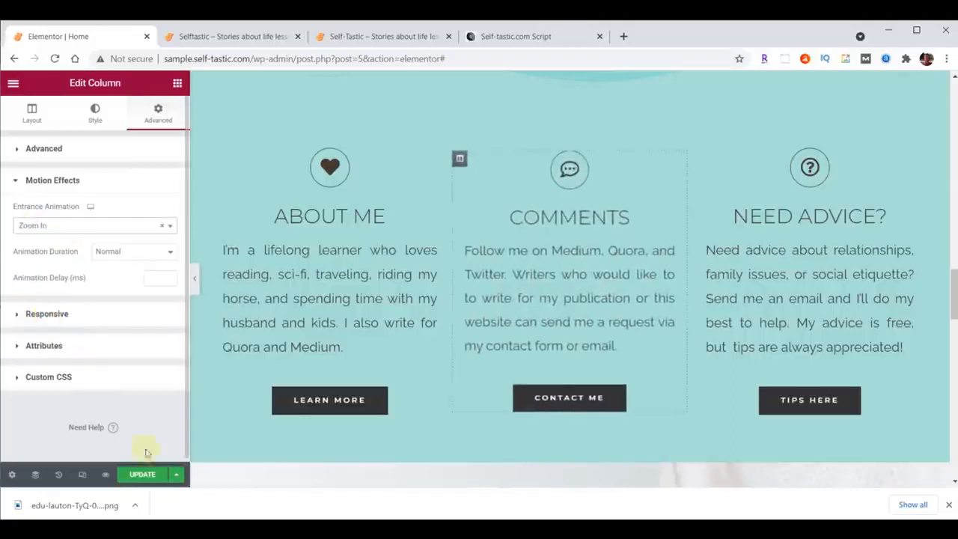
Update the page, reload the sample home page, and compare the area below the three columns with the original self-tastic.com site.
click(142, 473)
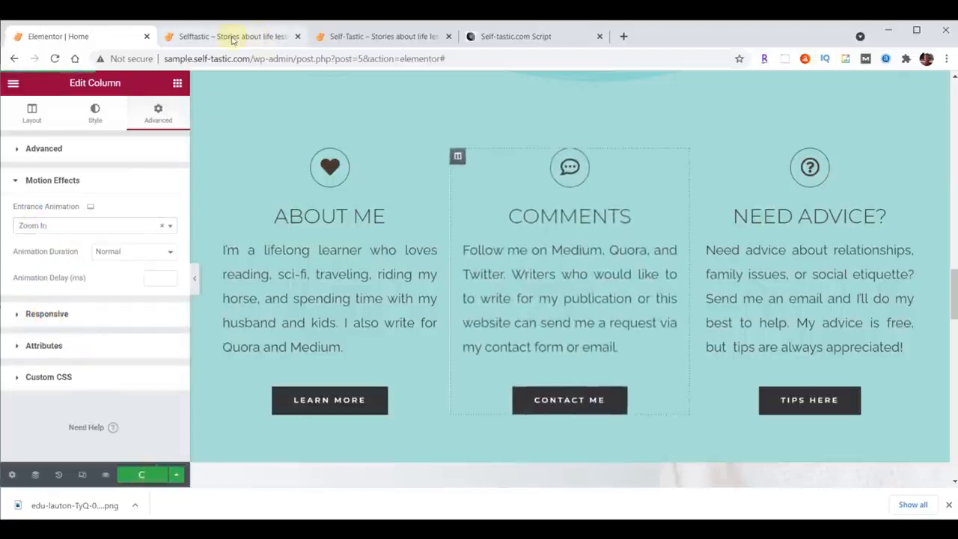
click(232, 36)
click(55, 59)
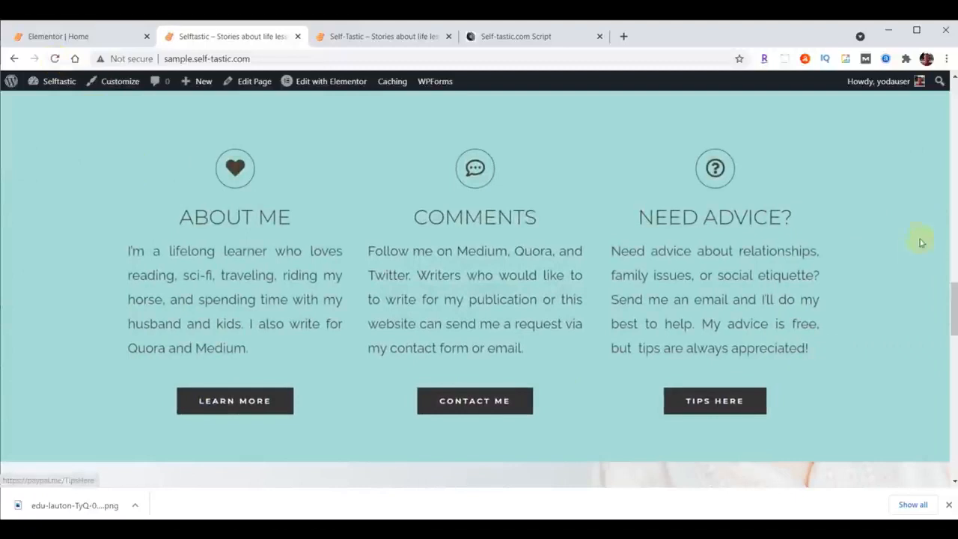
click(385, 36)
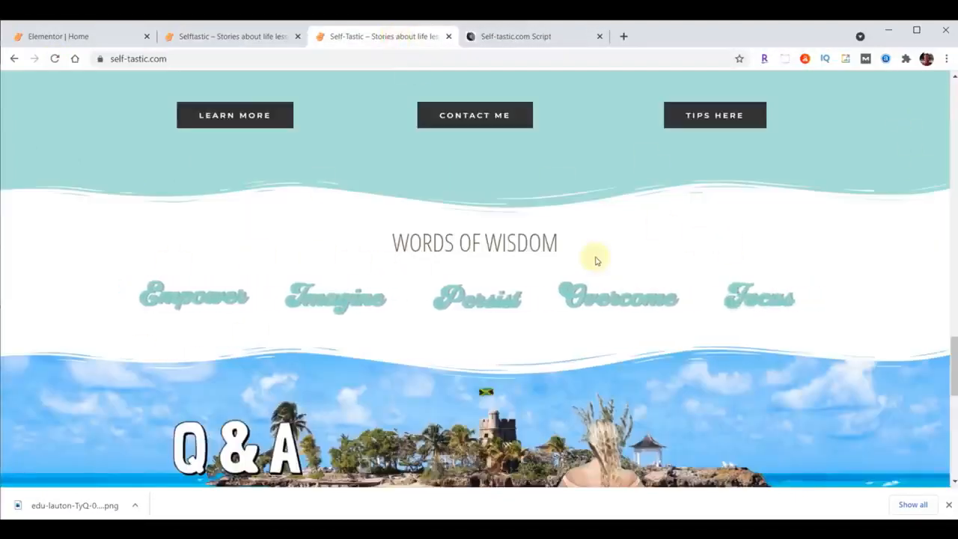
click(208, 35)
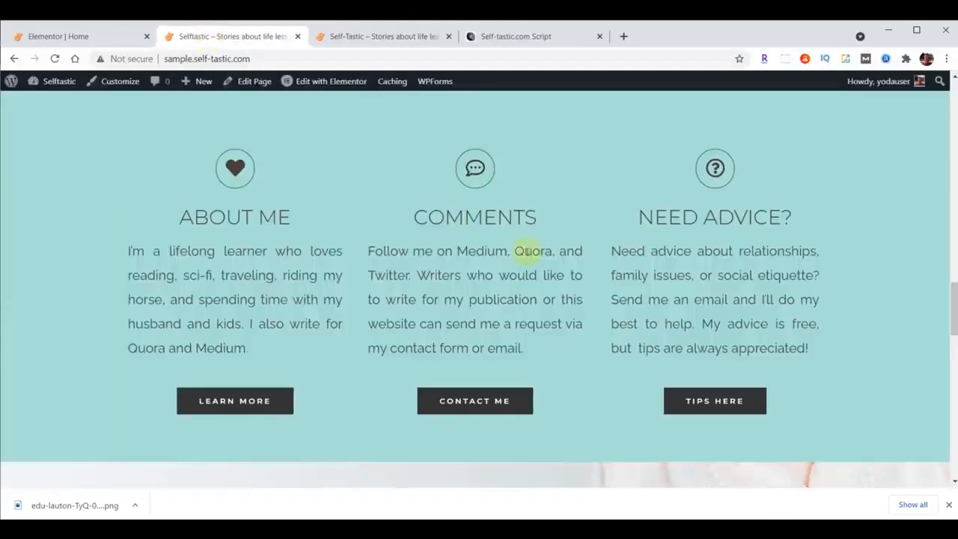
scroll(527, 251, down, 4)
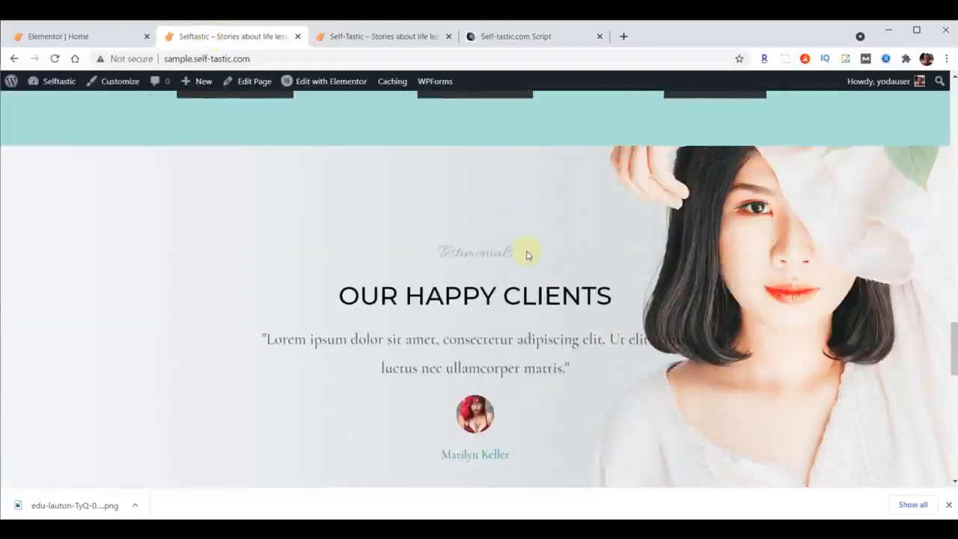
Back in the Elementor editor, insert a single-column section directly above the Our Happy Clients testimonials section.
click(80, 35)
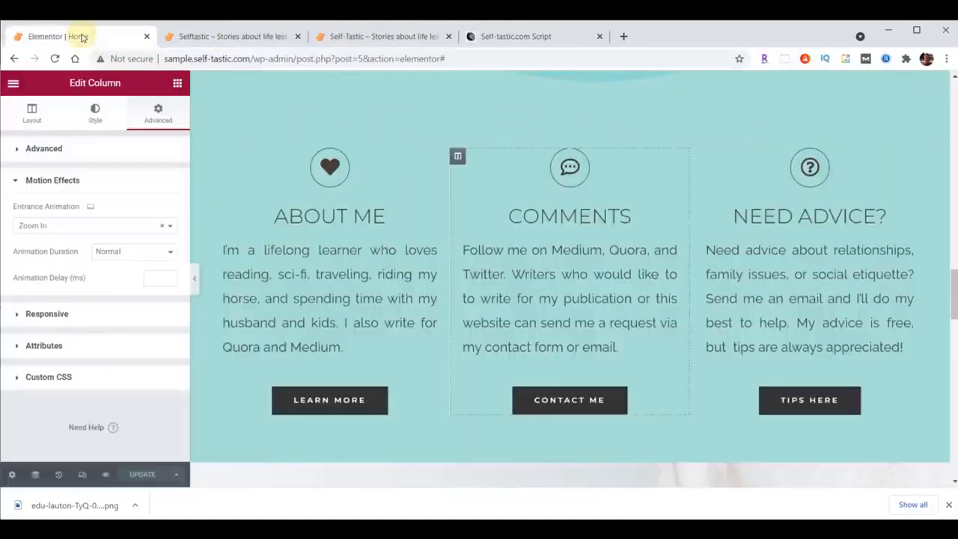
scroll(637, 188, down, 4)
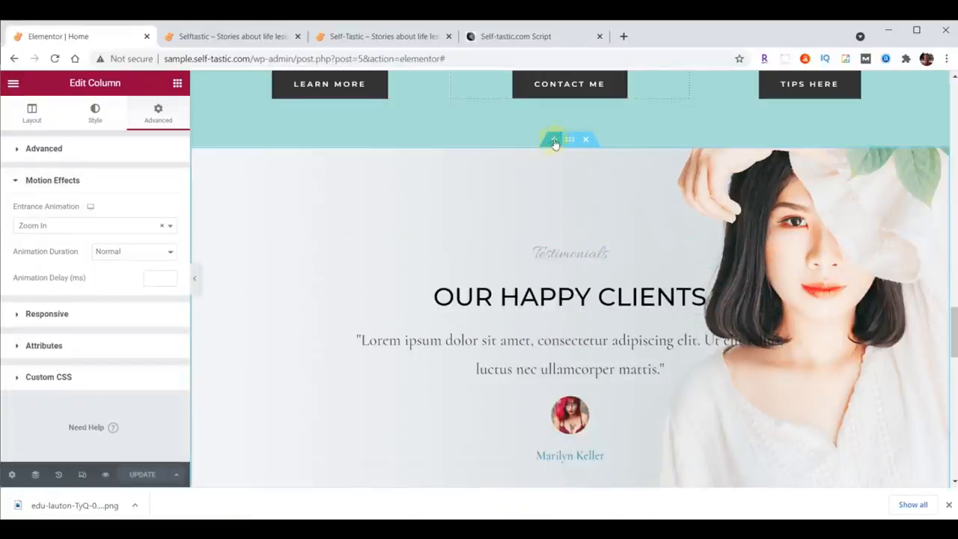
click(554, 139)
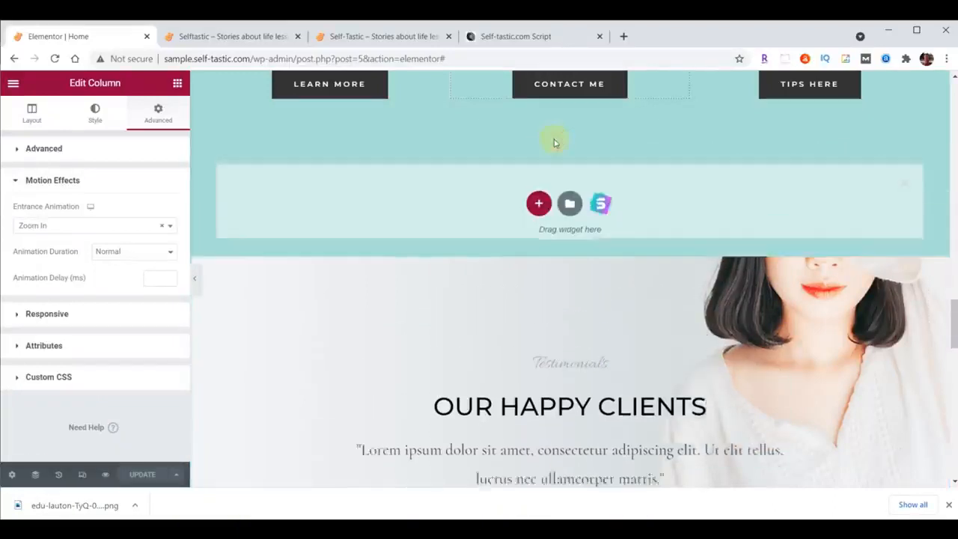
click(538, 204)
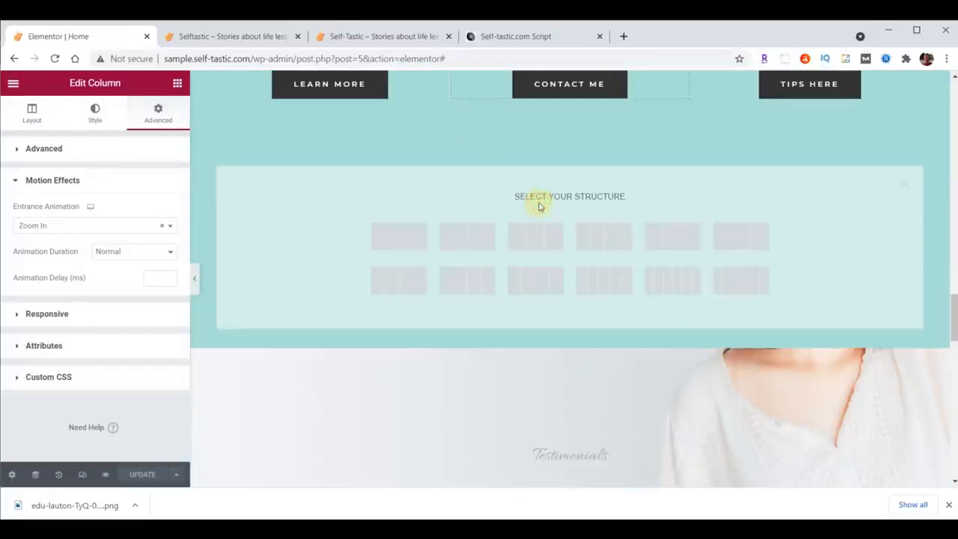
click(397, 237)
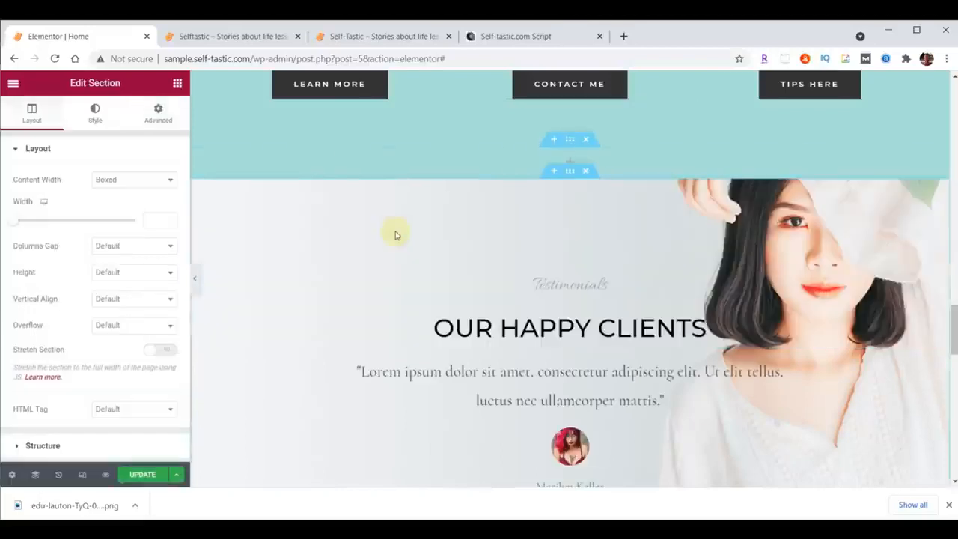
Give the new section above the testimonials a classic background with the colour #FFFFFF.
click(570, 141)
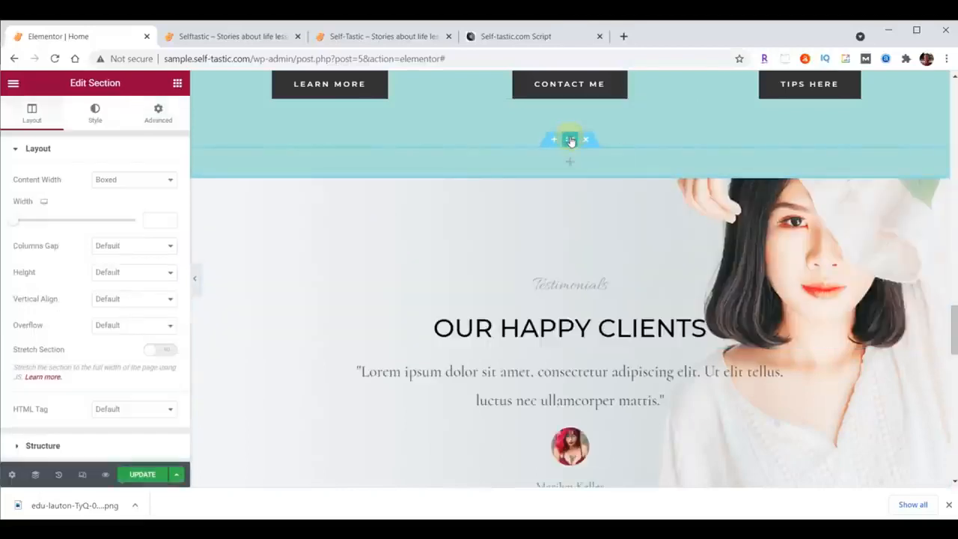
click(95, 113)
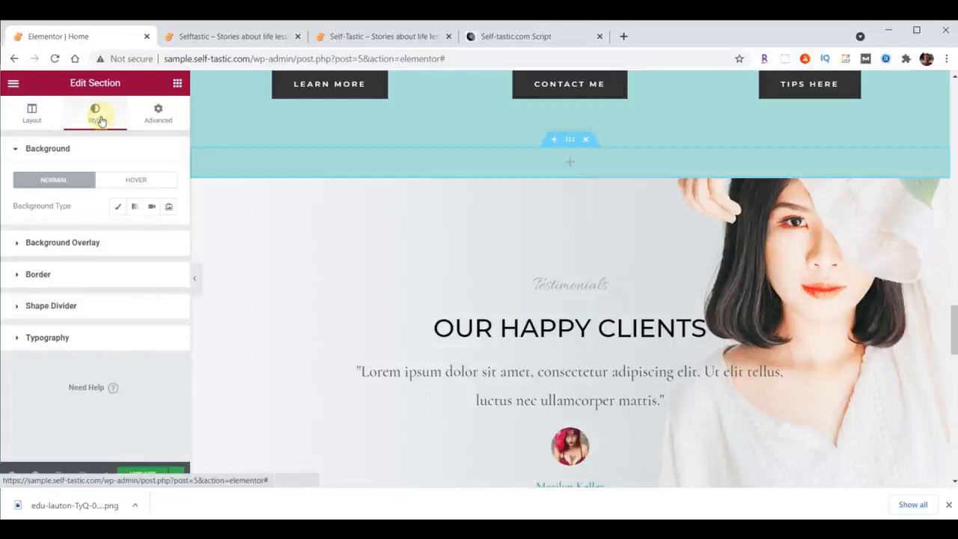
click(117, 206)
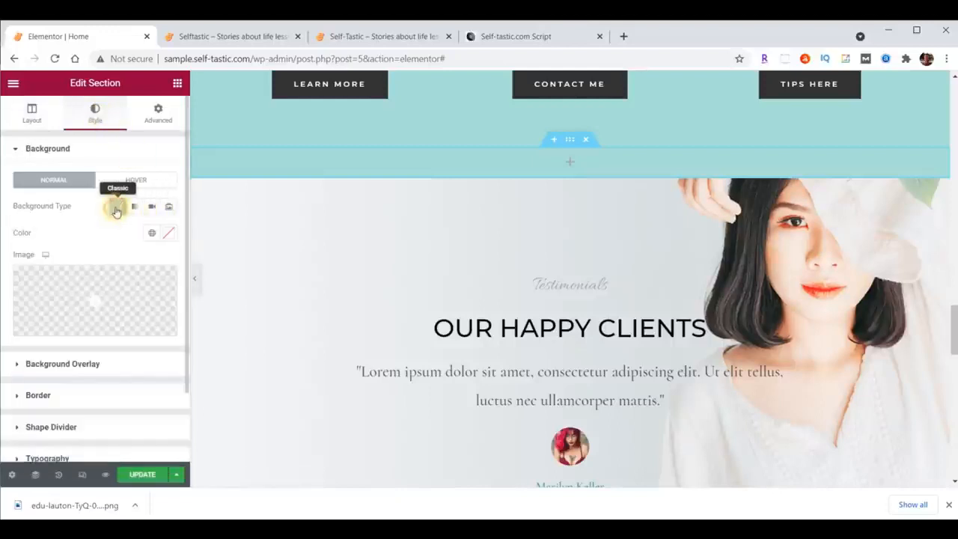
click(167, 237)
text(#FFFFFF)
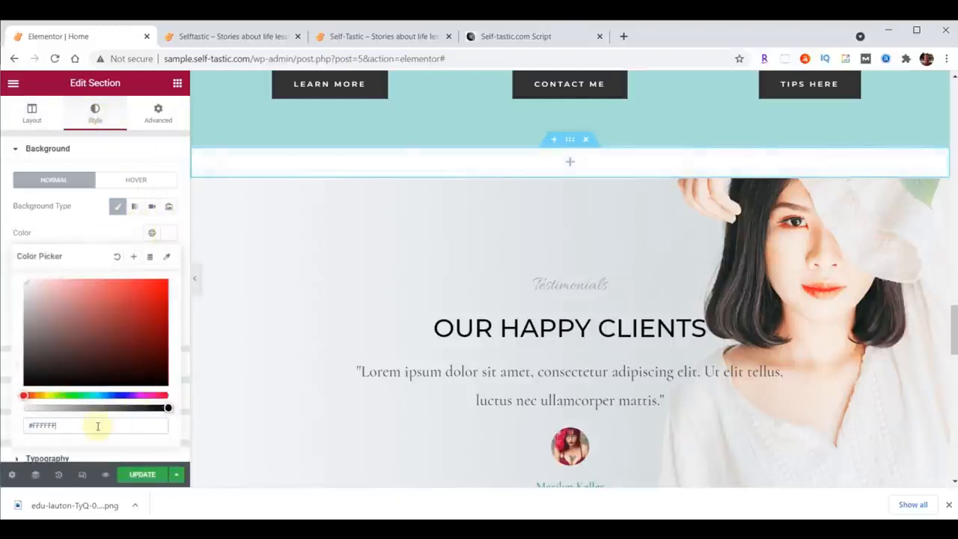
Copy the "Advice and encouragement on improving yourself" heading and paste it into the empty column of the new white section.
scroll(845, 220, up, 10)
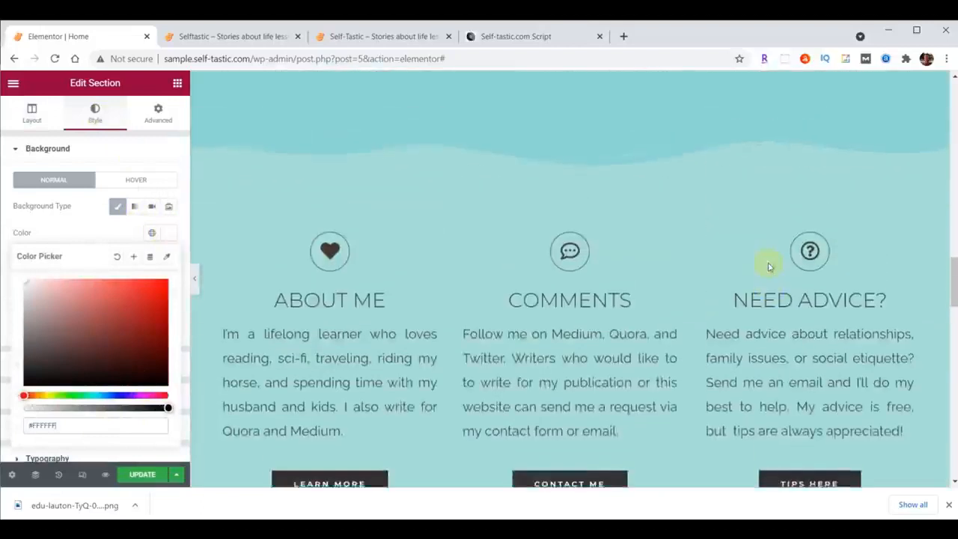
scroll(769, 264, up, 5)
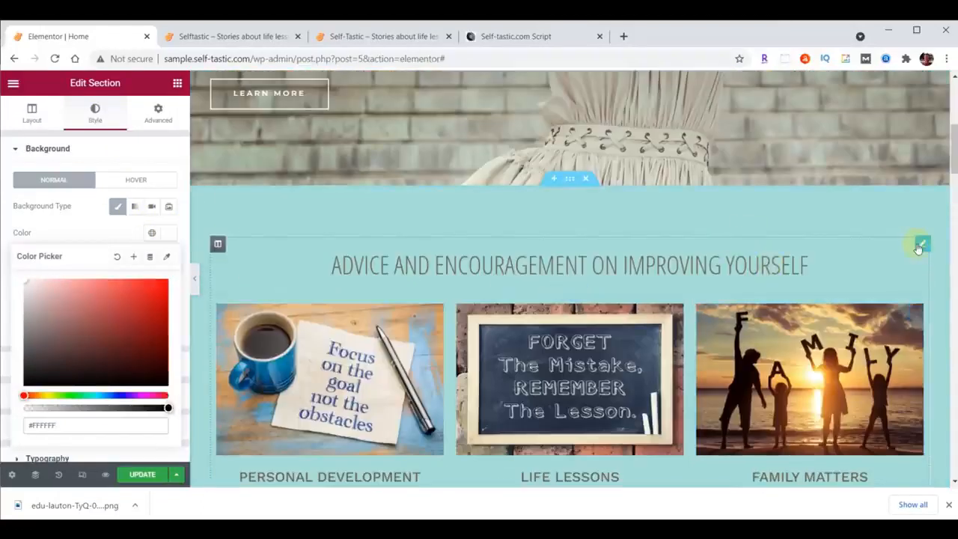
right_click(921, 243)
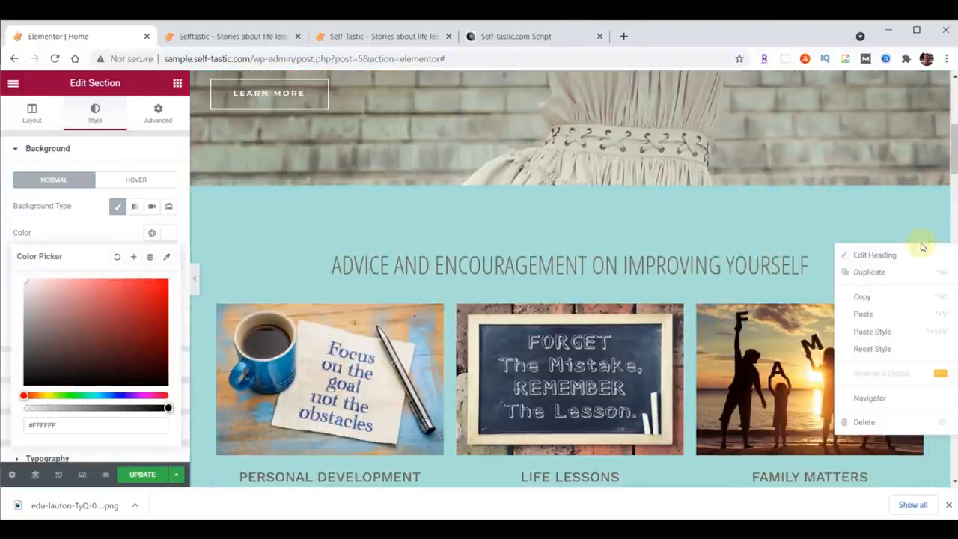
click(874, 296)
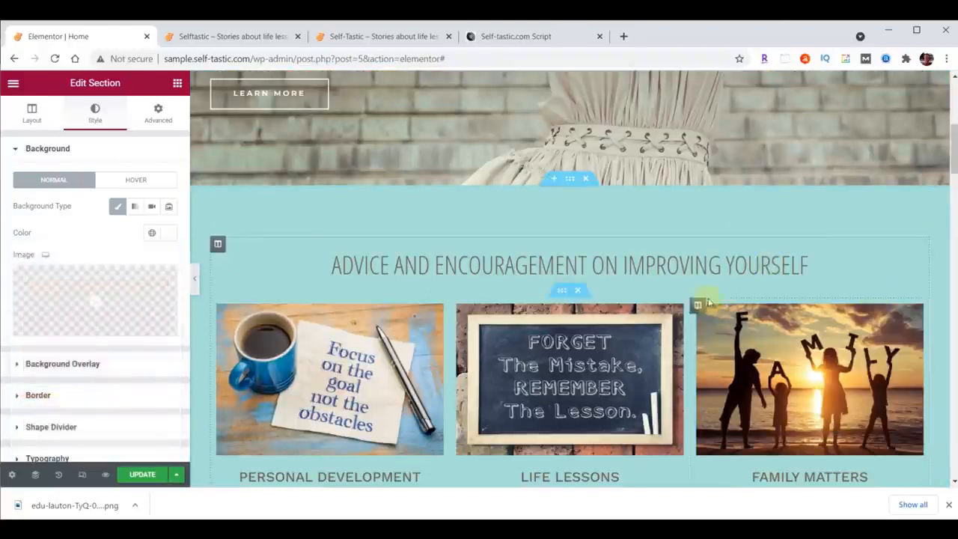
scroll(739, 284, down, 3)
scroll(739, 284, down, 10)
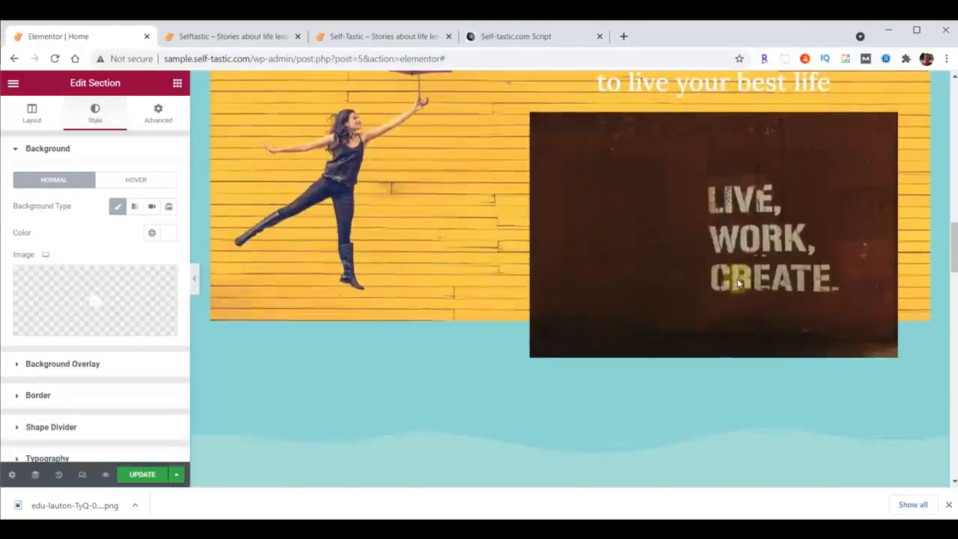
scroll(737, 281, down, 5)
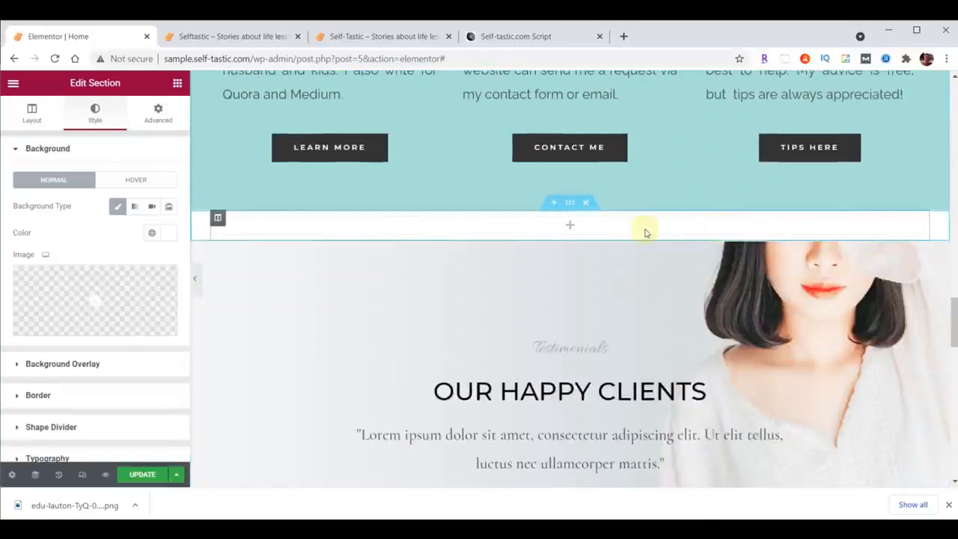
right_click(593, 230)
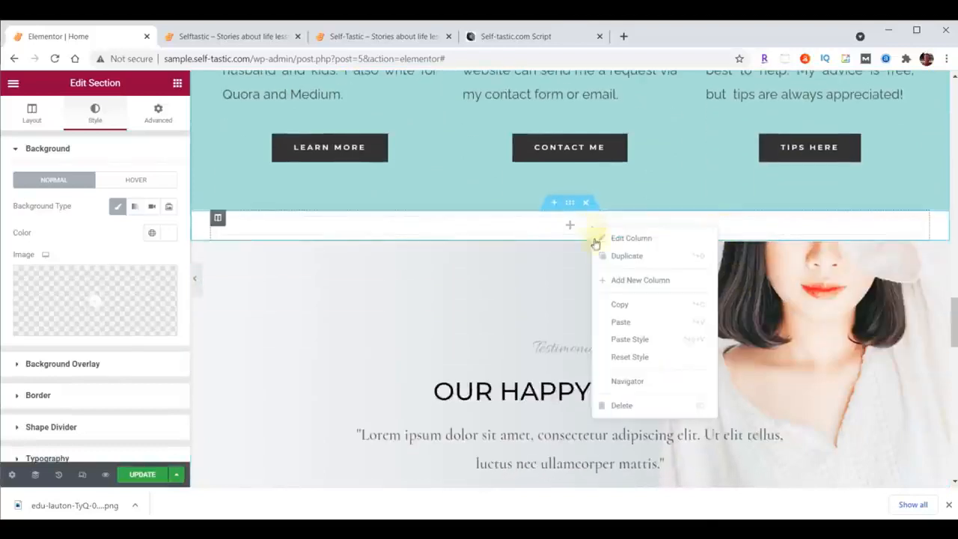
click(619, 319)
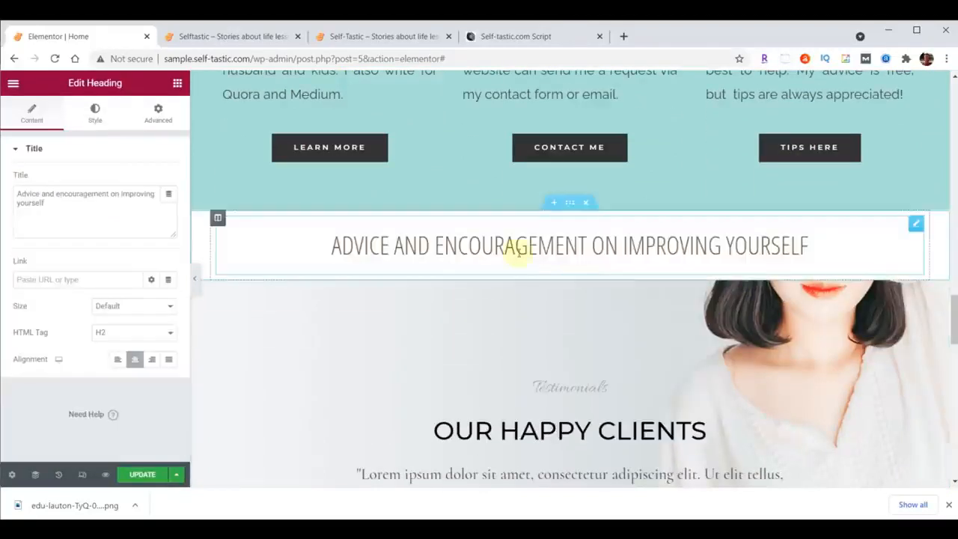
Change the pasted heading's title to "Words Of Wisdom".
drag(20, 193, 75, 213)
click(23, 195)
drag(14, 193, 92, 209)
text(Words Of Wisdom)
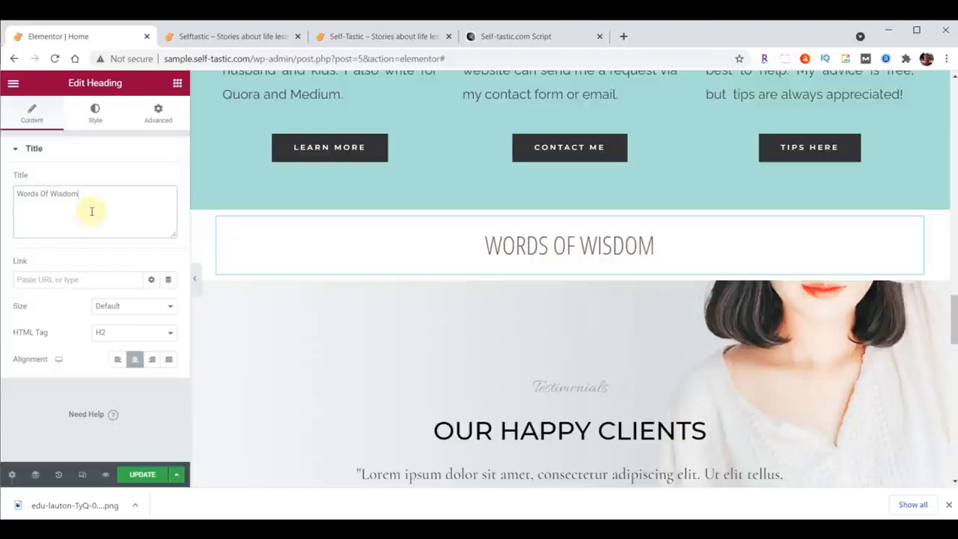
Find the Image Carousel widget and place it directly below the Words Of Wisdom heading.
click(177, 83)
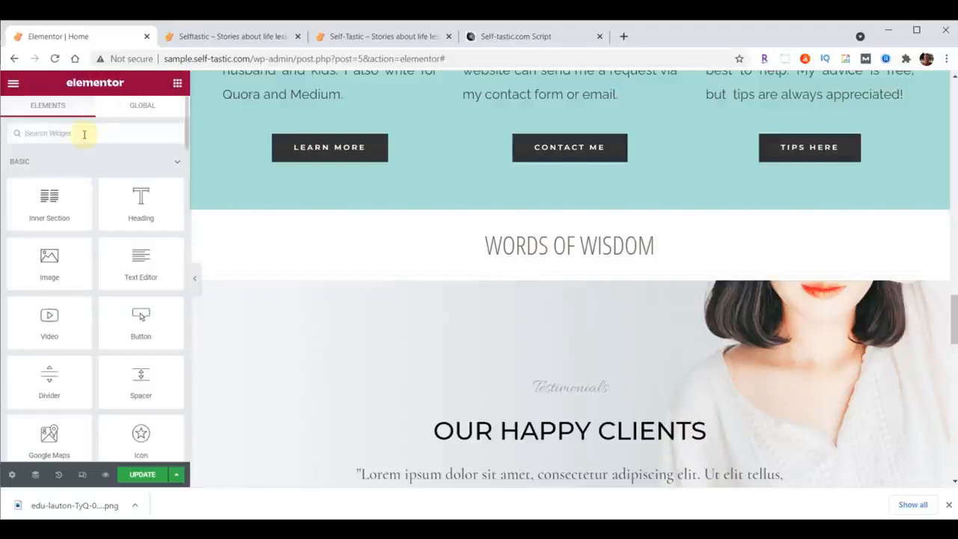
text(image)
drag(48, 235, 556, 271)
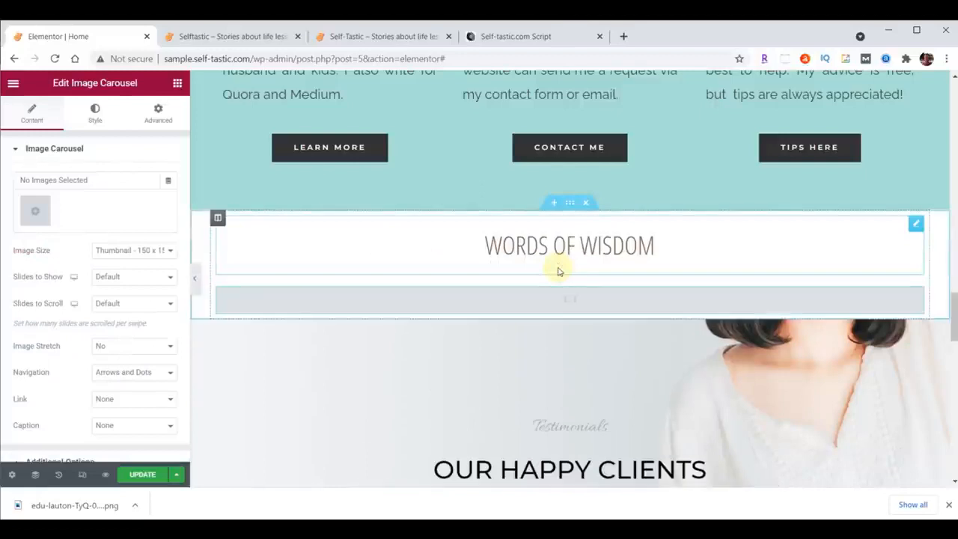
Upload words-of-wisdom-01.gif through words-of-wisdom-14.gif from the content folder and insert them as the carousel's gallery.
click(31, 213)
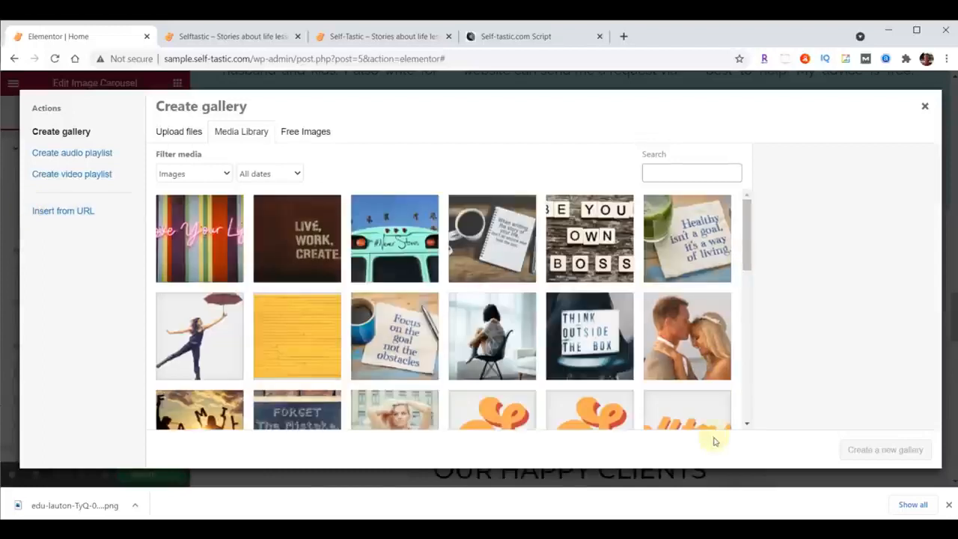
click(598, 528)
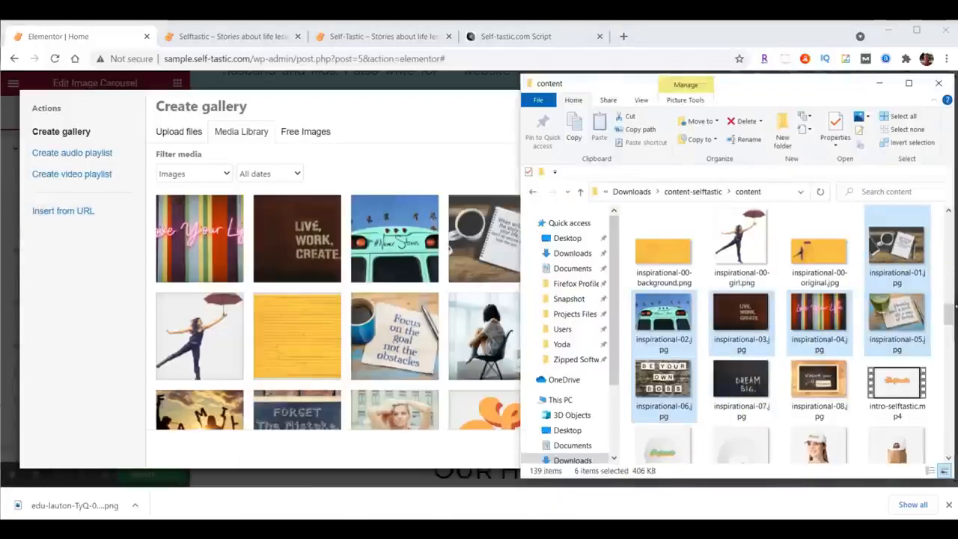
drag(948, 313, 948, 434)
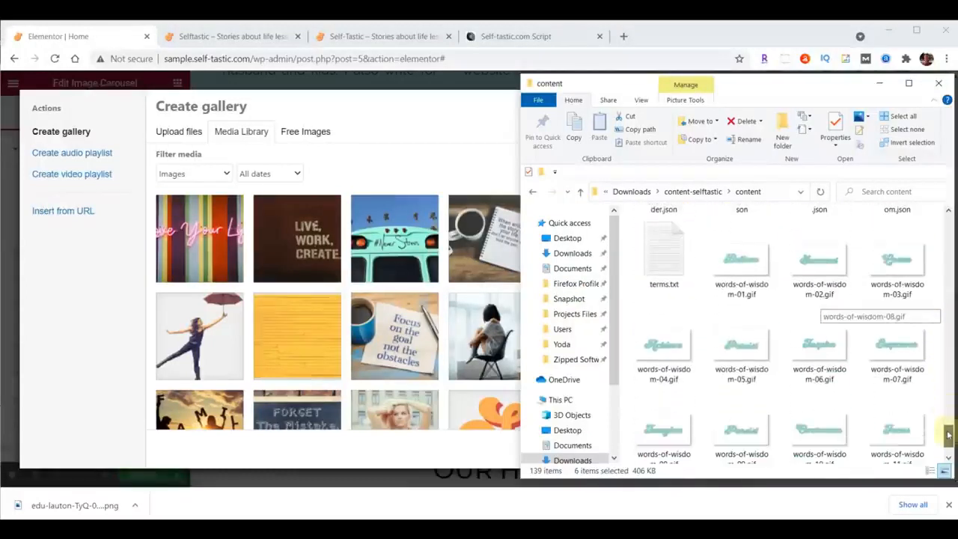
click(741, 262)
scroll(819, 315, down, 1)
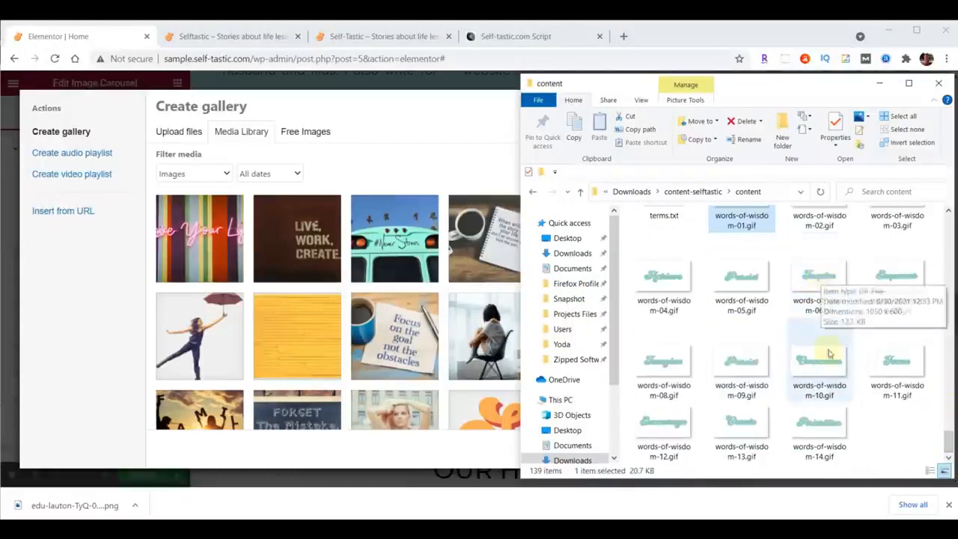
shift+click(820, 412)
drag(848, 419, 337, 299)
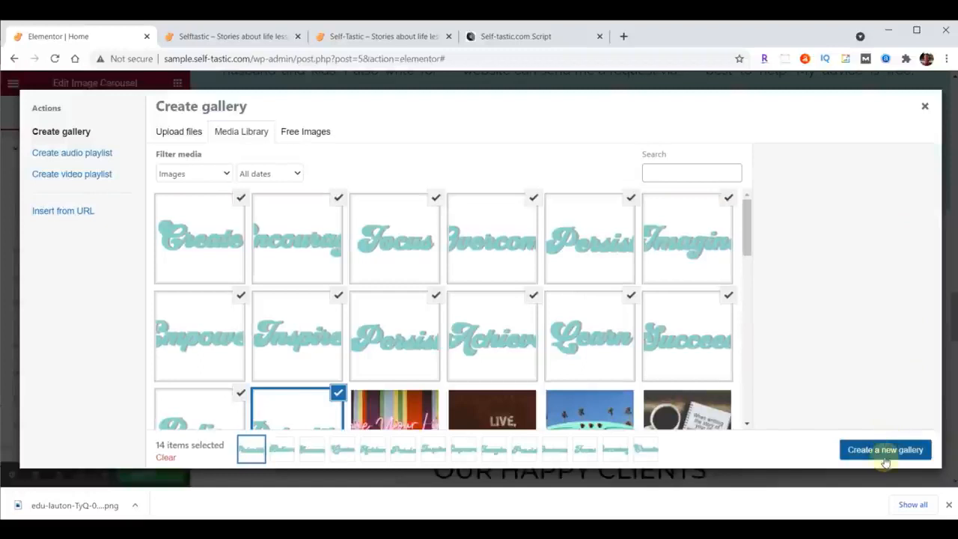
click(896, 456)
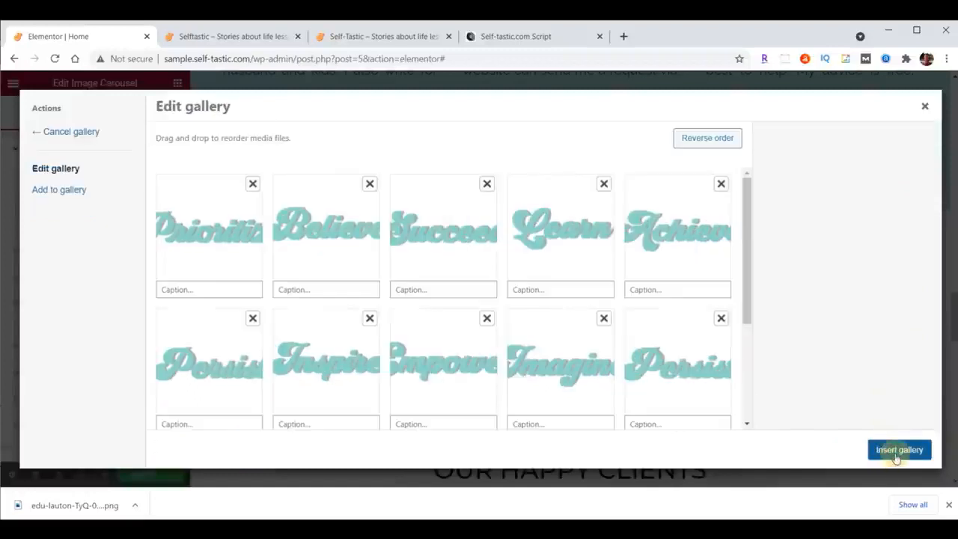
click(889, 457)
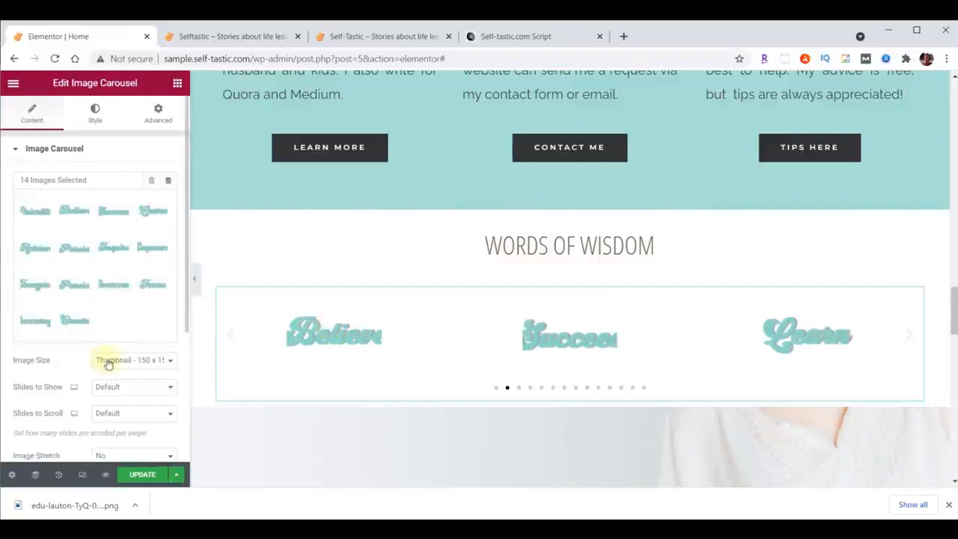
Configure the carousel with Full image size, 5 slides to show, 1 slide to scroll, and no navigation.
click(116, 360)
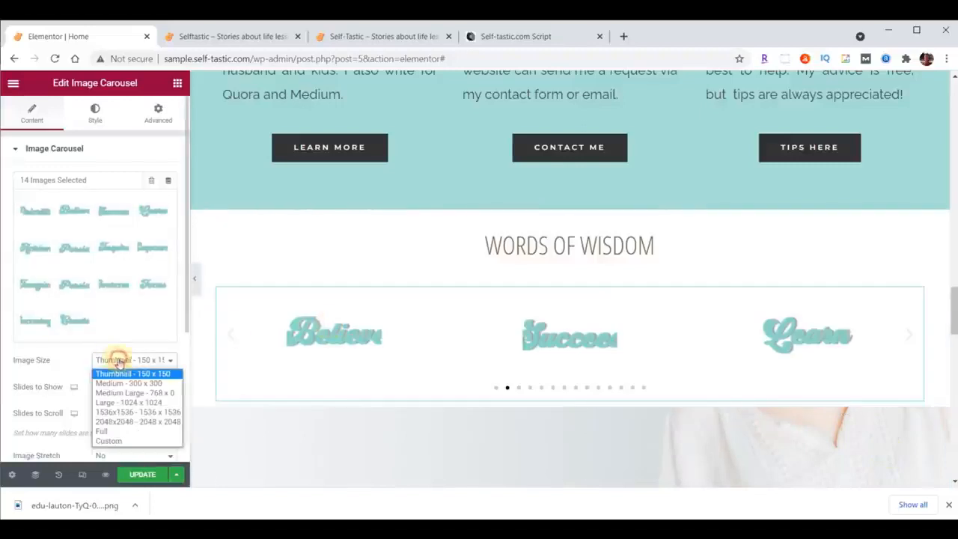
click(123, 430)
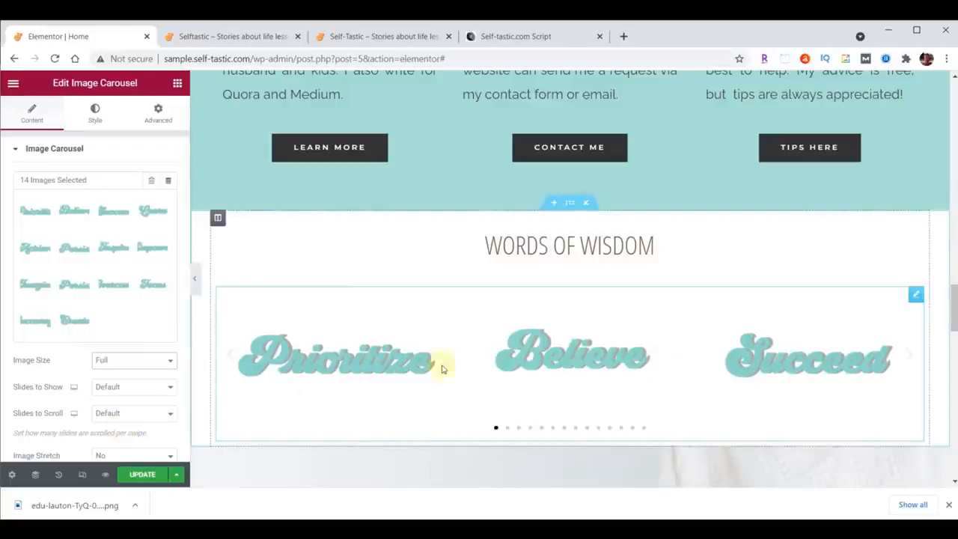
click(166, 386)
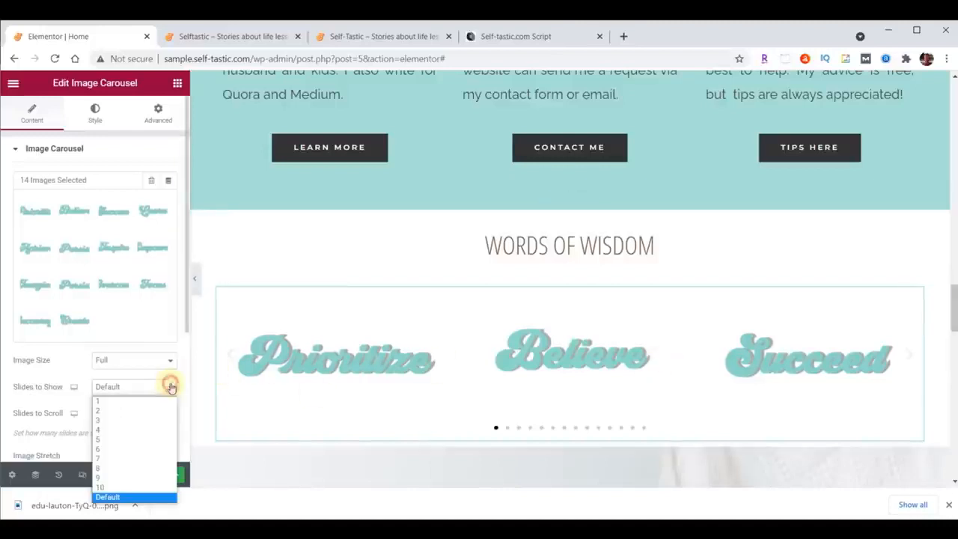
click(138, 439)
click(147, 417)
click(139, 305)
scroll(127, 288, down, 3)
click(127, 288)
click(124, 326)
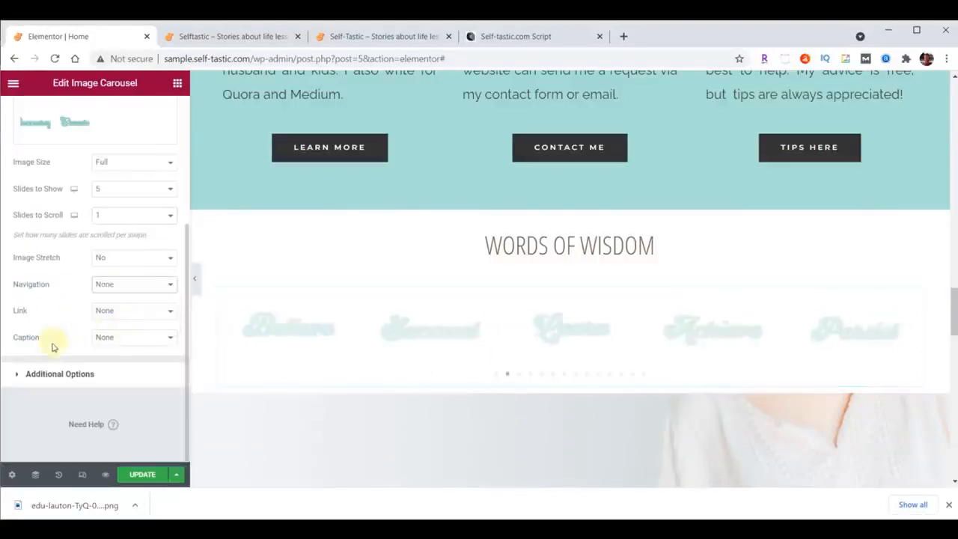
Turn off the carousel's pause on hover and set its autoplay speed to 500 and animation speed to 2000.
click(57, 373)
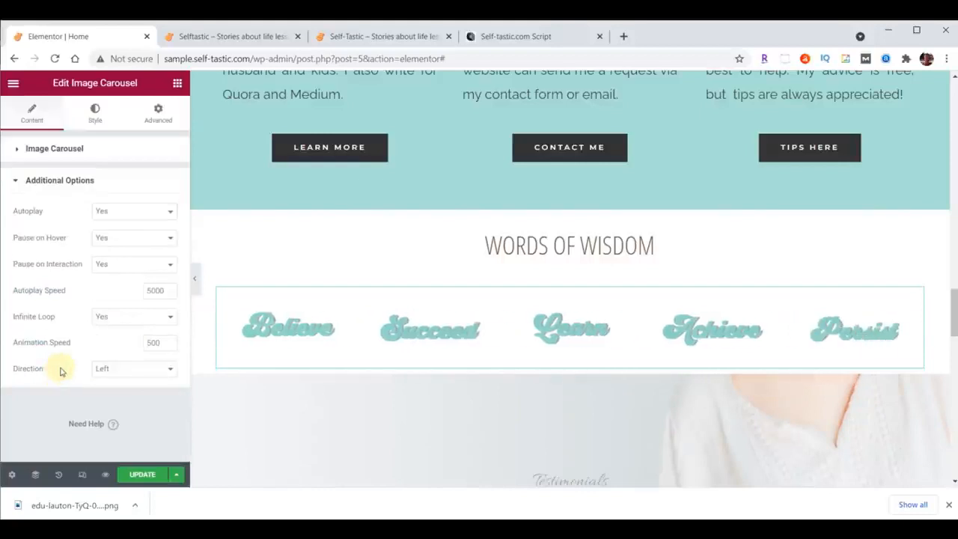
click(119, 240)
click(108, 260)
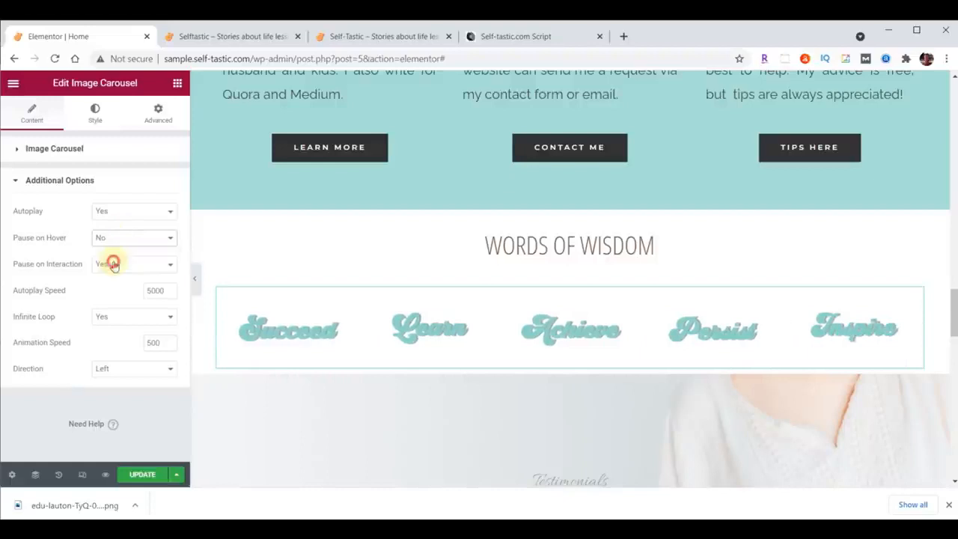
click(160, 290)
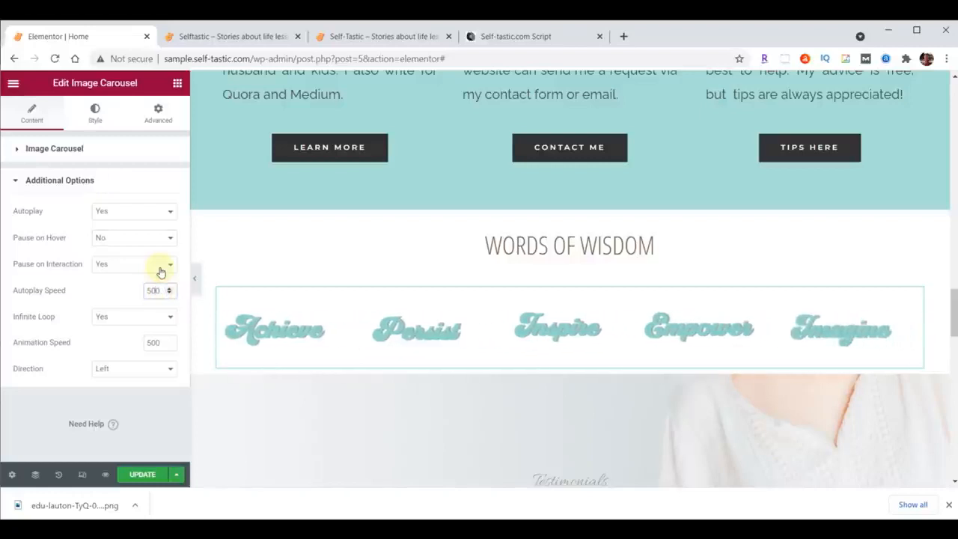
drag(162, 343, 146, 342)
text(2000)
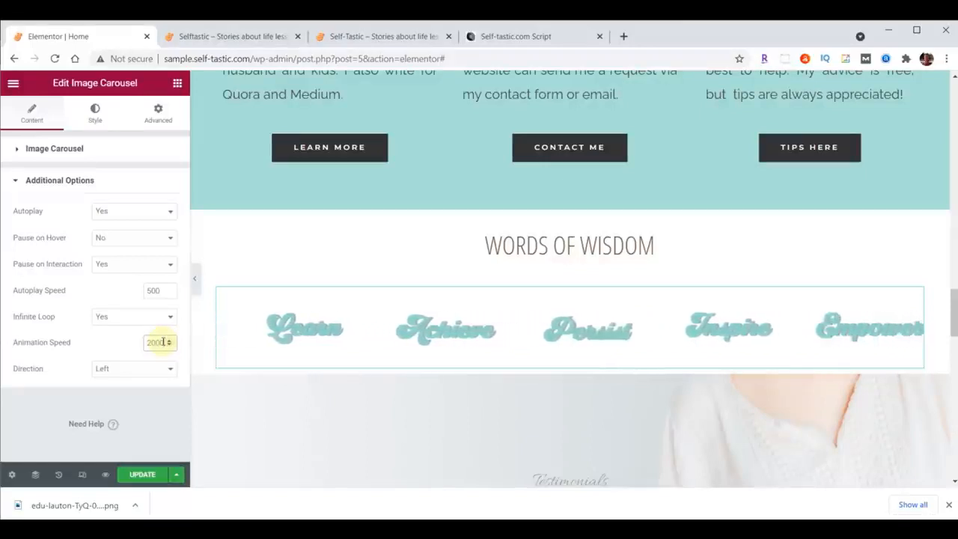
Update the page and reload the sample home page to check the Words Of Wisdom carousel.
click(144, 475)
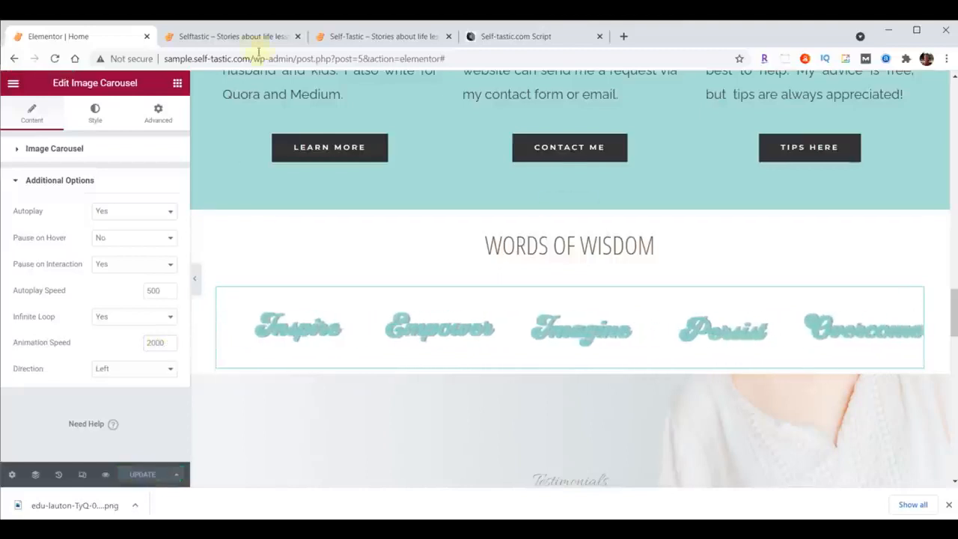
click(245, 33)
click(55, 59)
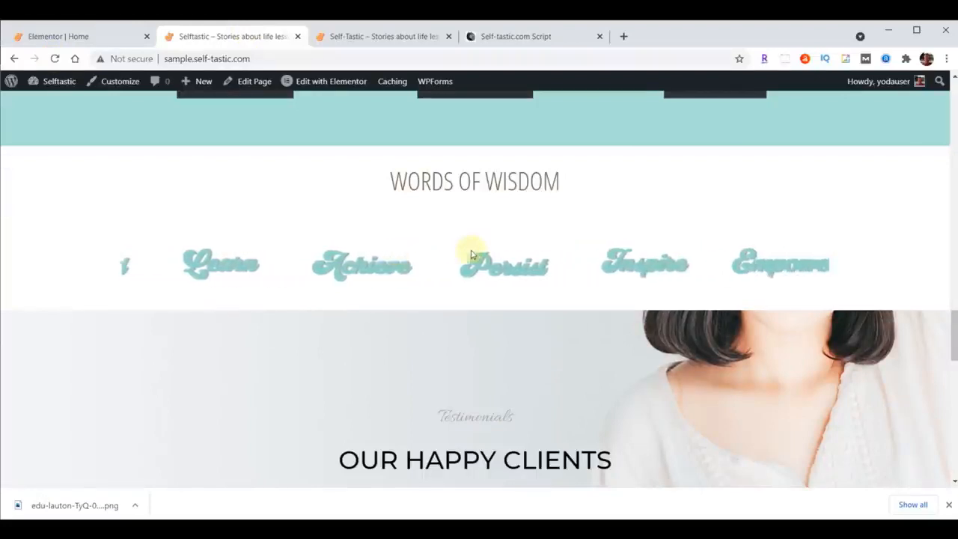
In the Elementor editor, unlink the Words Of Wisdom heading's padding and set its top padding to 70 px.
click(68, 36)
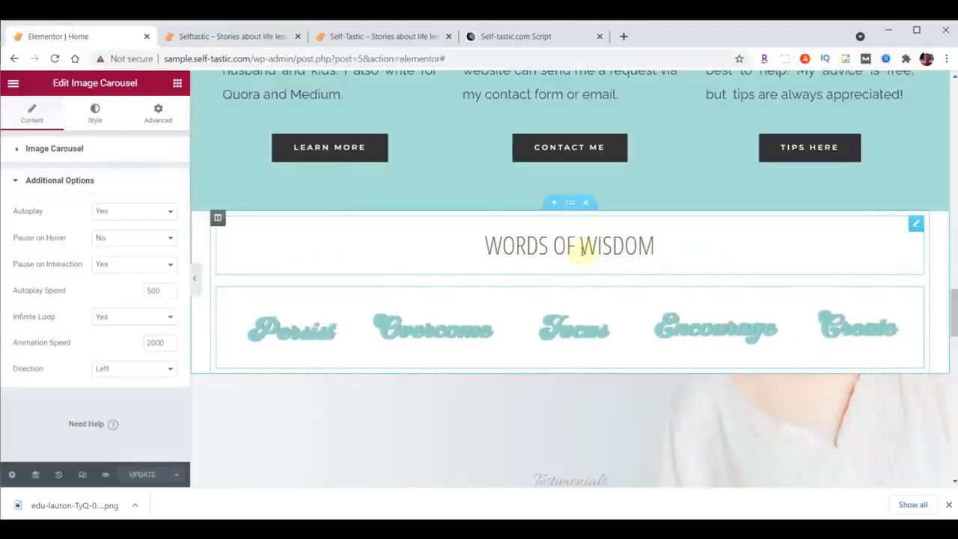
click(917, 226)
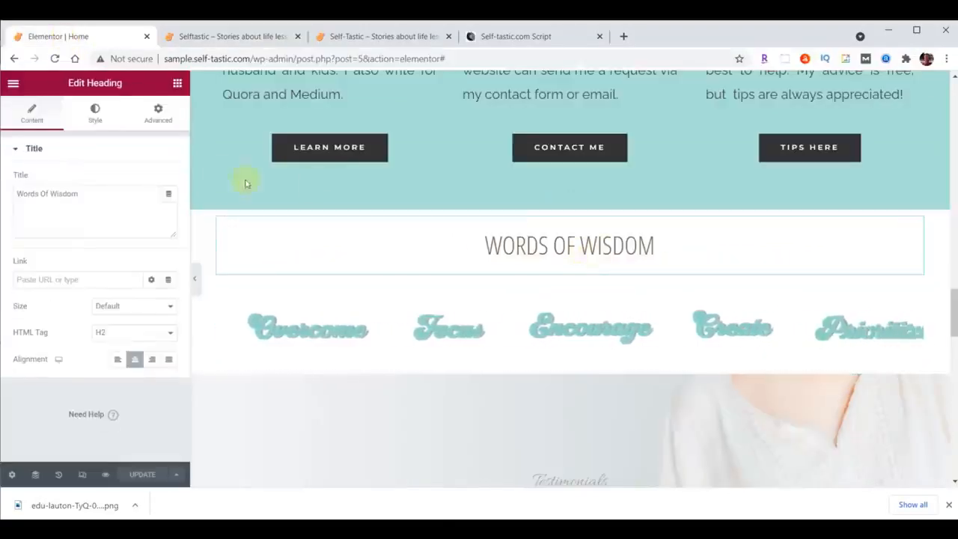
click(157, 114)
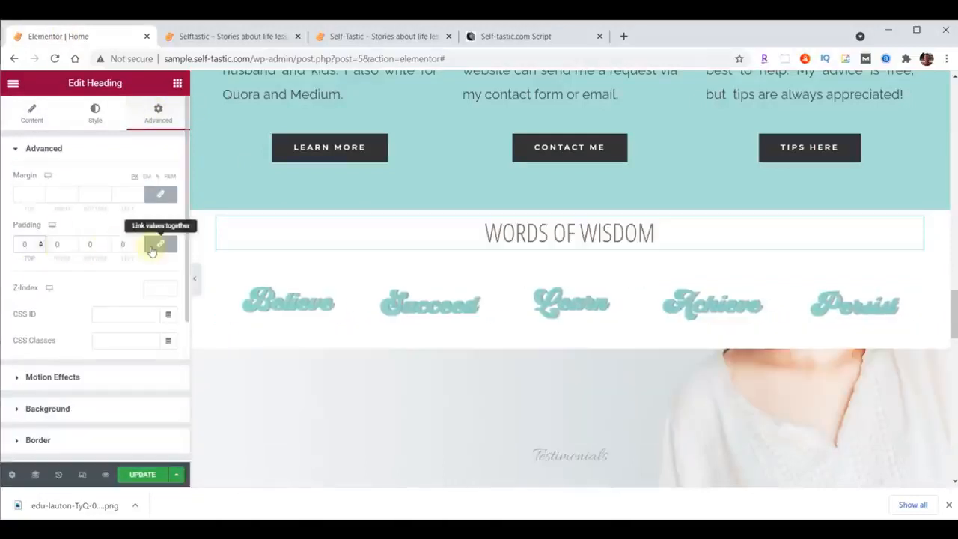
click(157, 244)
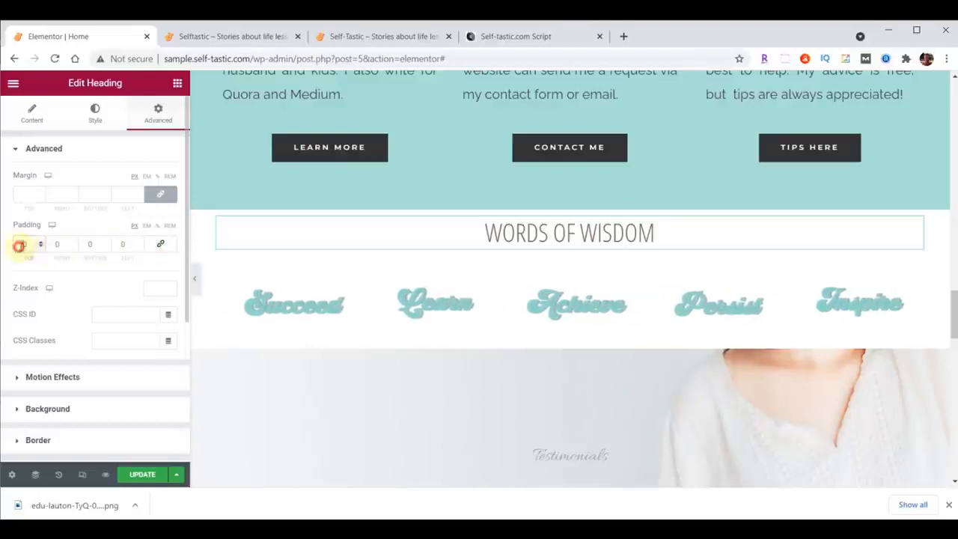
text(7)
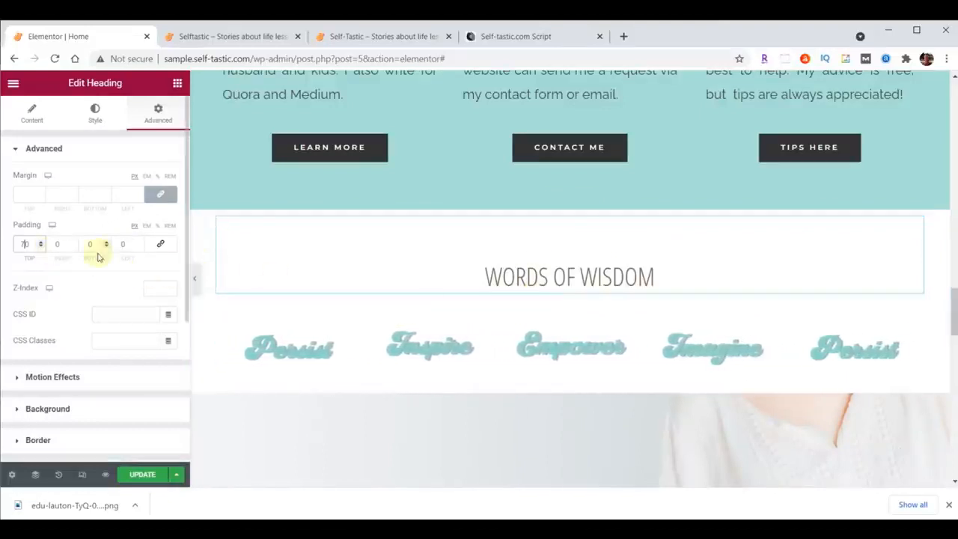
Unlink the Words Of Wisdom heading's margins and set its bottom margin to -25 px.
click(161, 195)
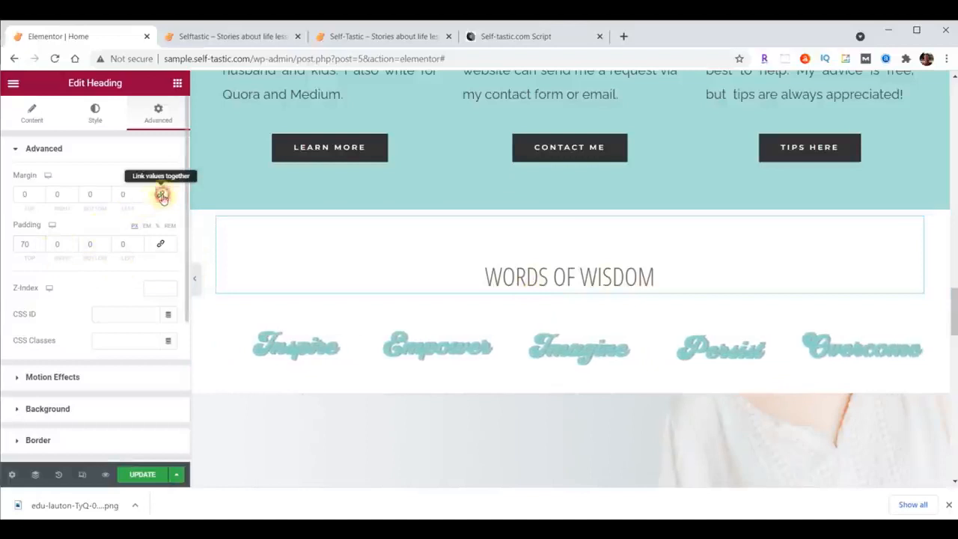
click(106, 197)
click(106, 198)
click(106, 198)
click(105, 197)
click(106, 198)
click(105, 197)
click(106, 198)
click(105, 198)
click(106, 197)
click(106, 197)
click(105, 197)
click(106, 198)
click(106, 197)
click(105, 198)
click(106, 198)
click(105, 198)
click(105, 198)
click(105, 197)
click(106, 197)
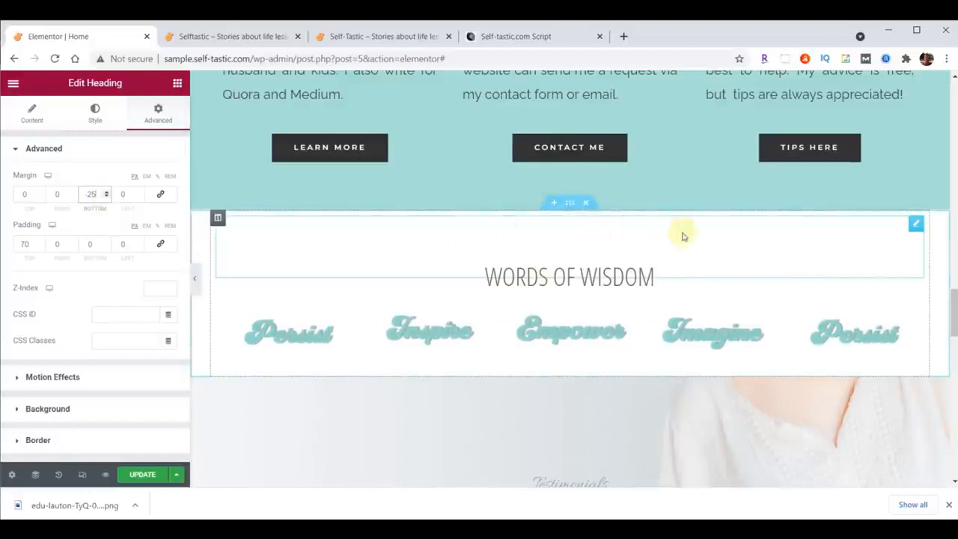
Add a Waves shape divider to the top of the Words Of Wisdom section in colour #A8E0D9.
click(570, 203)
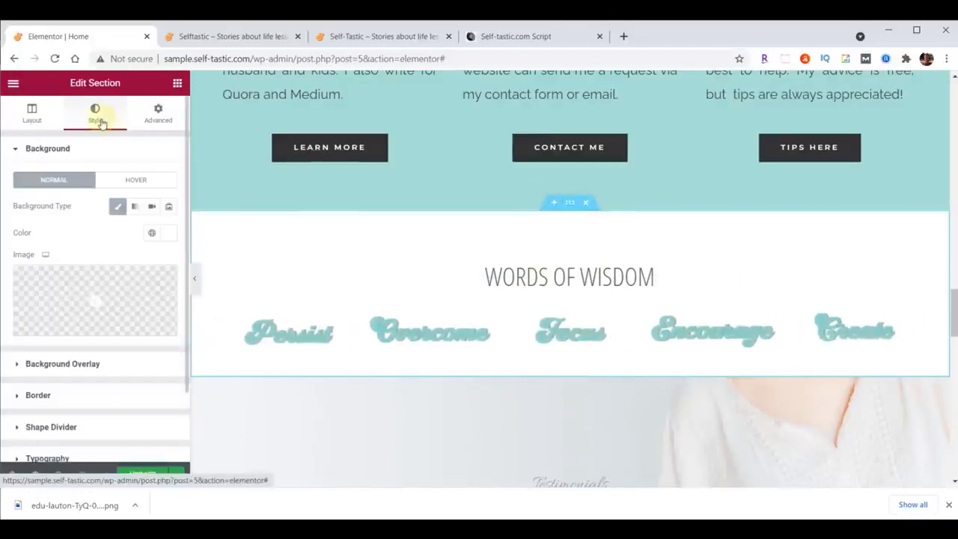
click(66, 426)
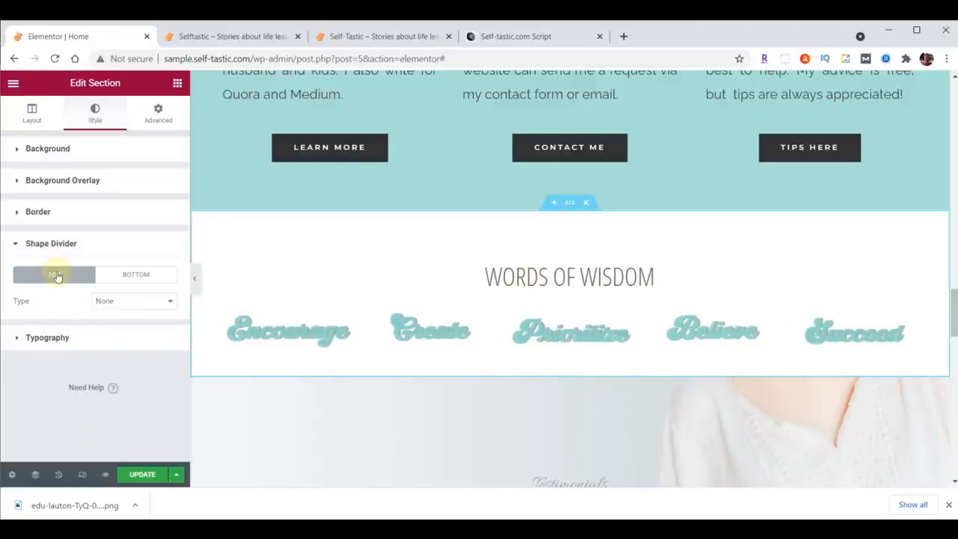
click(109, 301)
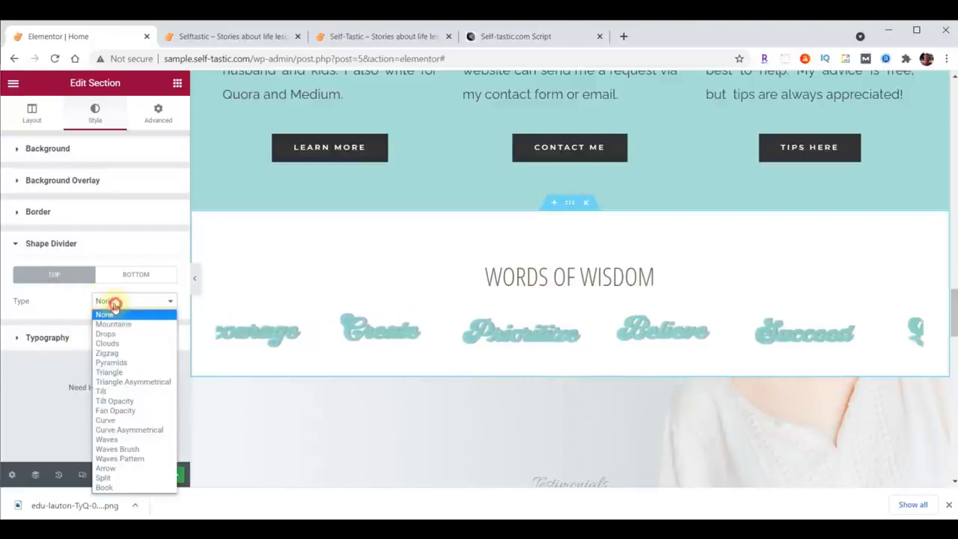
click(122, 440)
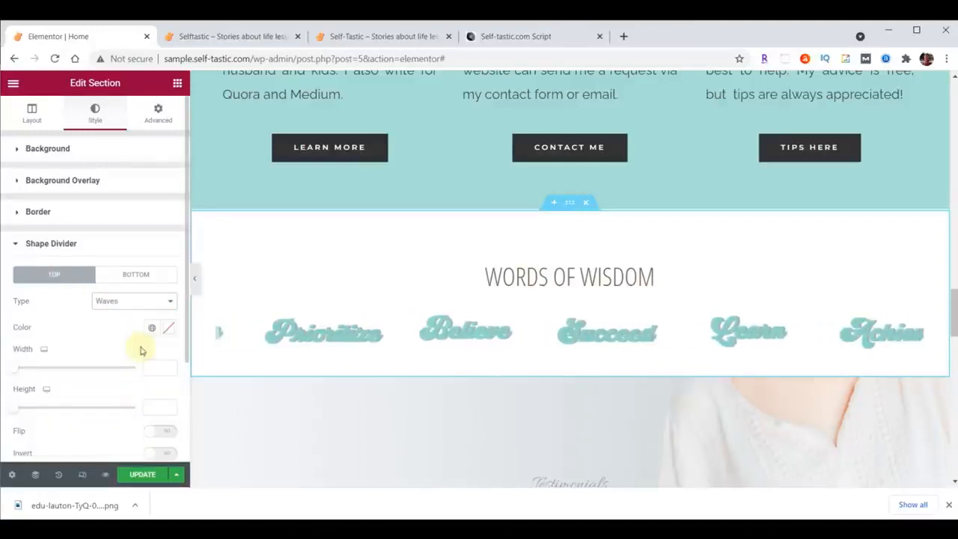
click(165, 331)
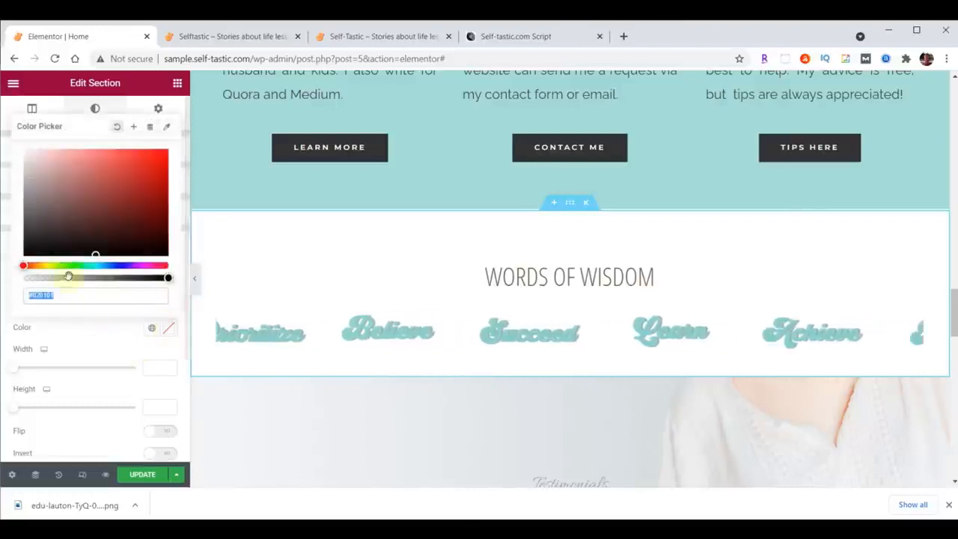
text(#A8E0D9)
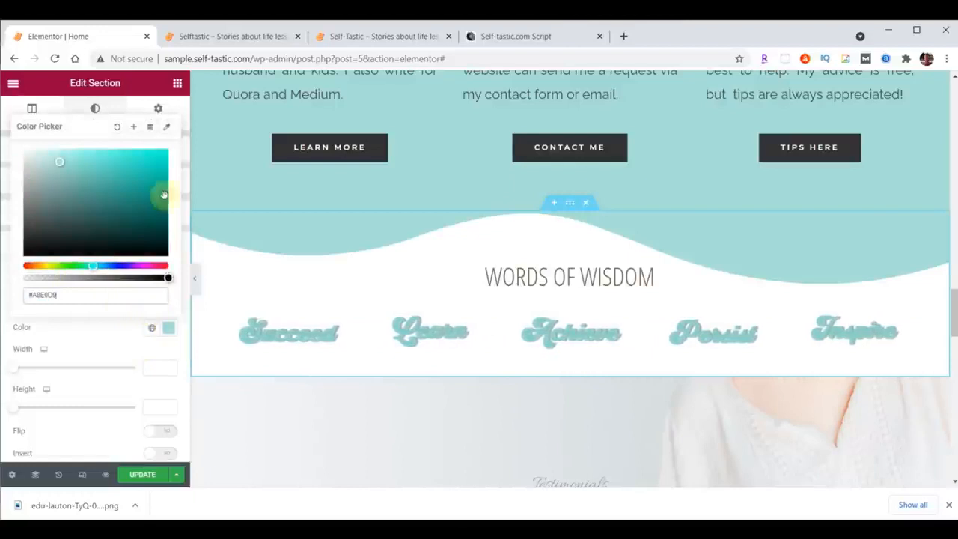
click(166, 330)
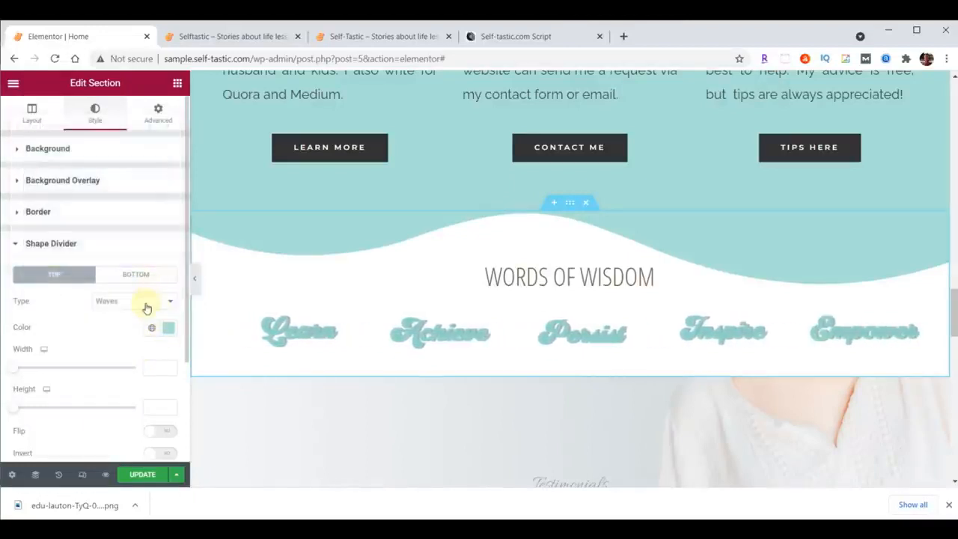
Switch the section's top shape divider to Waves Brush with a height of 60, and update the page.
click(147, 308)
click(141, 447)
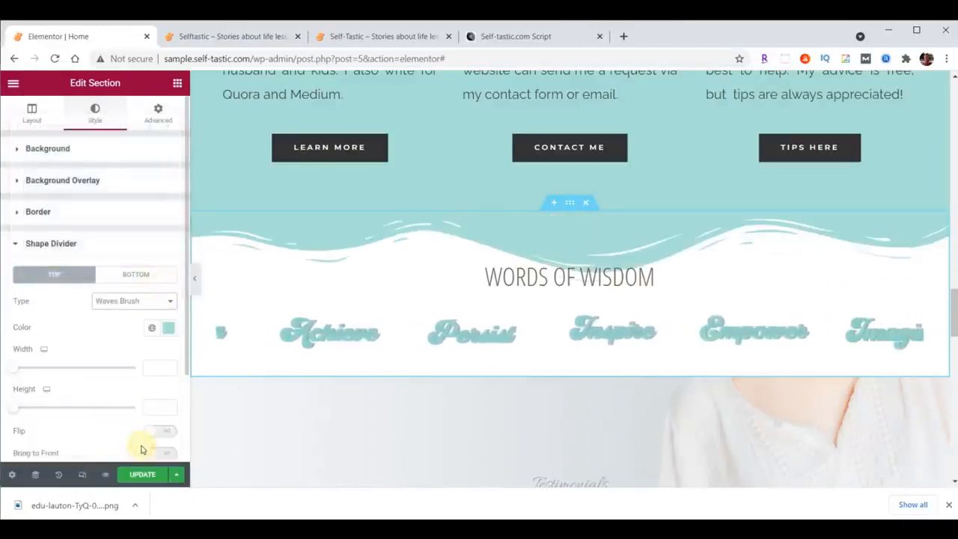
click(158, 408)
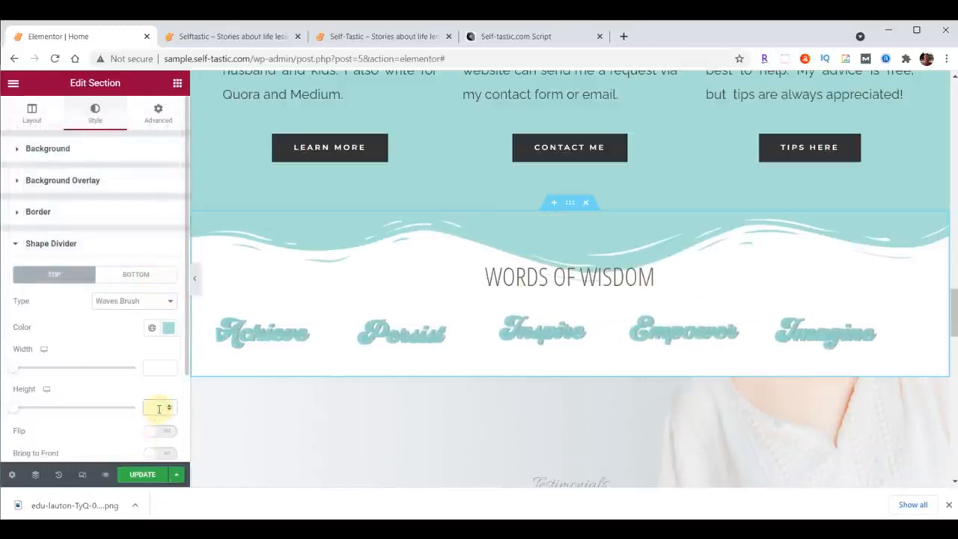
text(60)
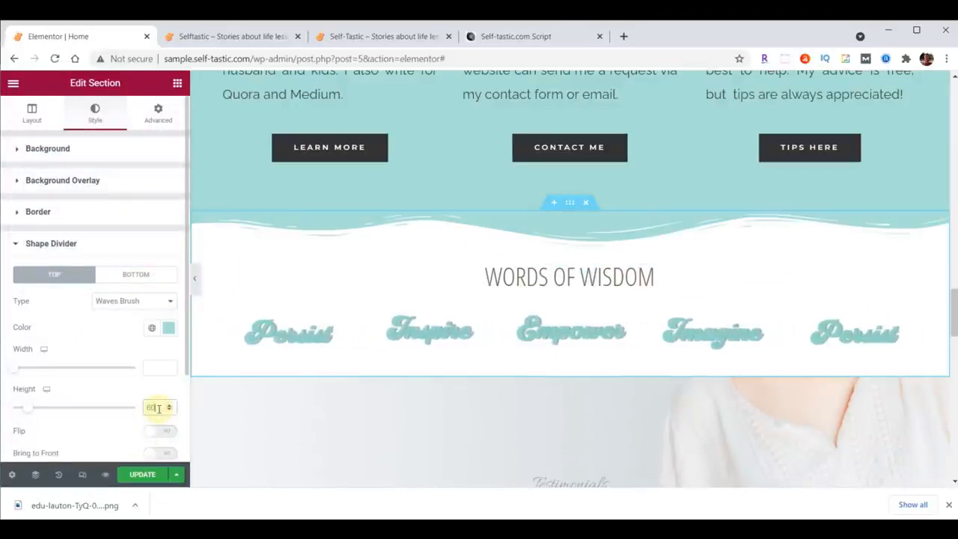
click(140, 475)
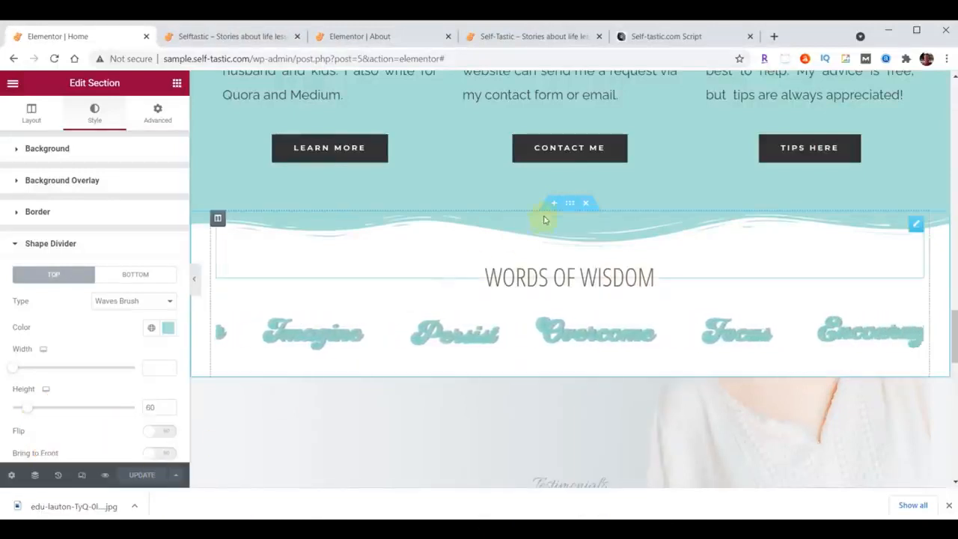
Save the Words Of Wisdom section to the template library as "Selftastic - Words of Wisdom" and close the library.
right_click(567, 202)
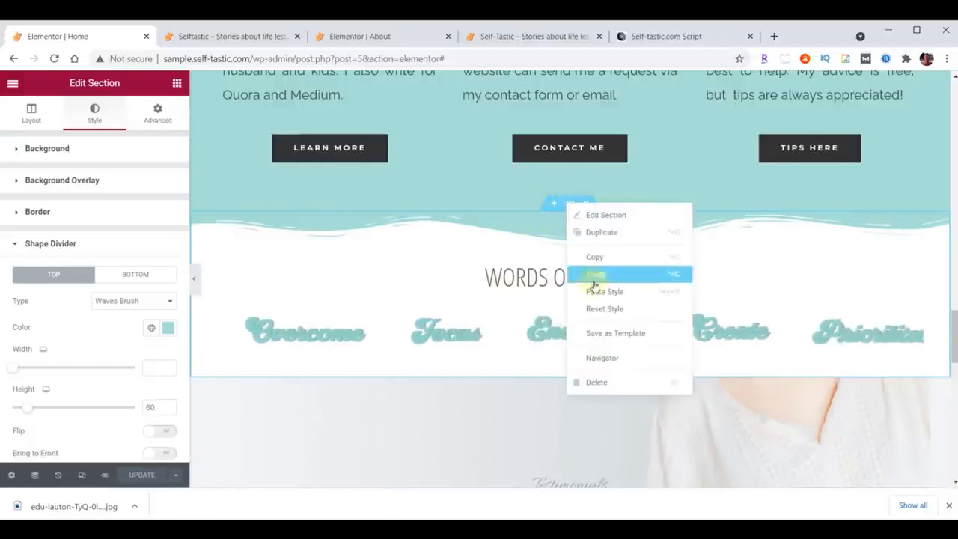
click(603, 333)
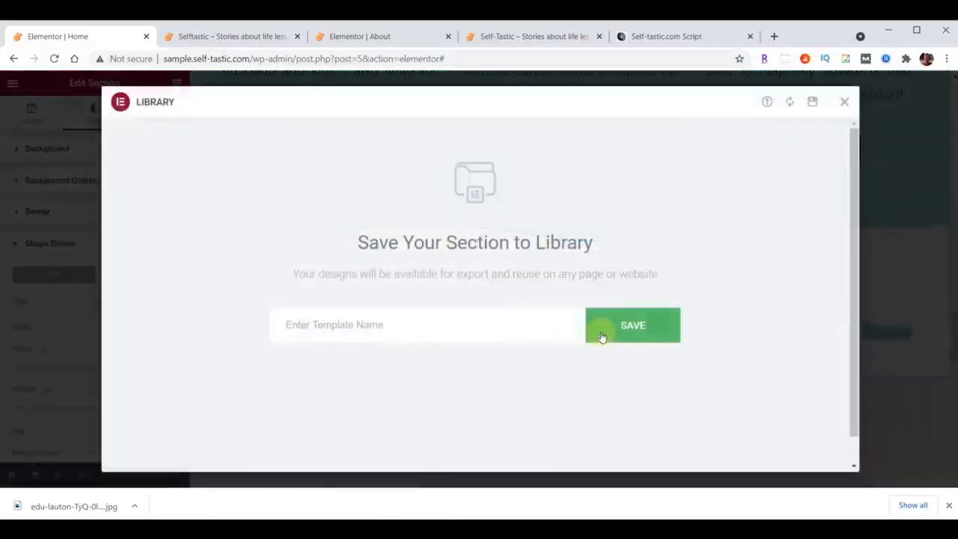
click(435, 330)
text(Selftastic - Words of Wisdom)
click(635, 330)
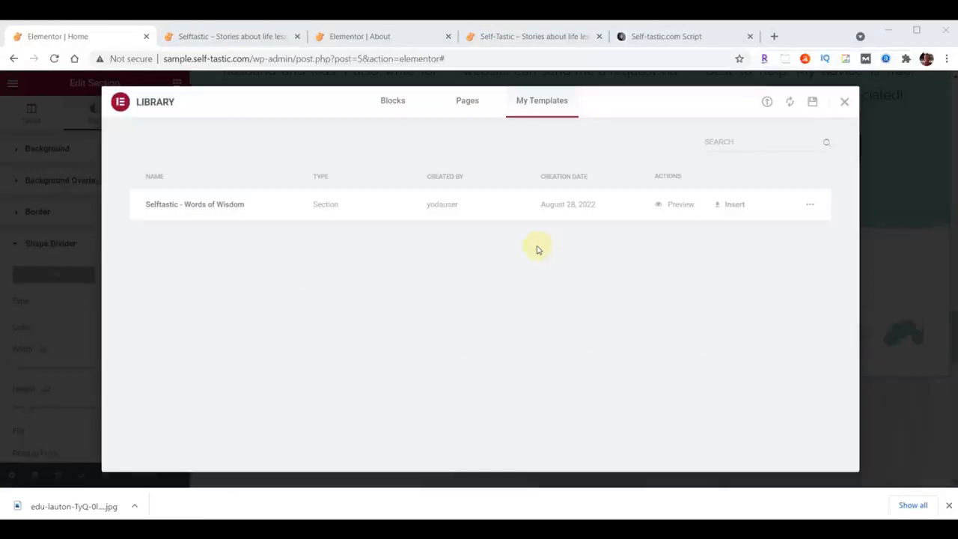
click(844, 101)
Reload the sample home page and review the sections around Words Of Wisdom on the original self-tastic.com page.
click(245, 39)
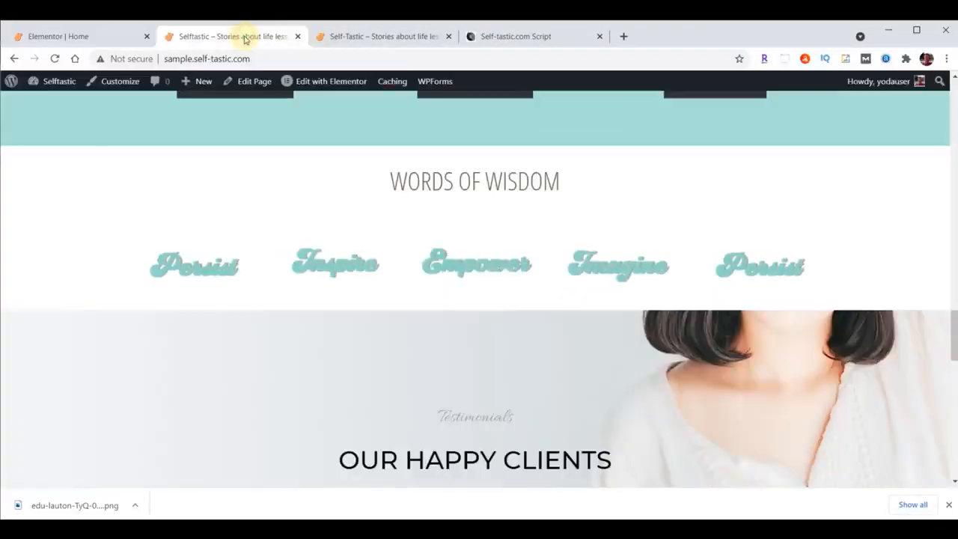
click(57, 59)
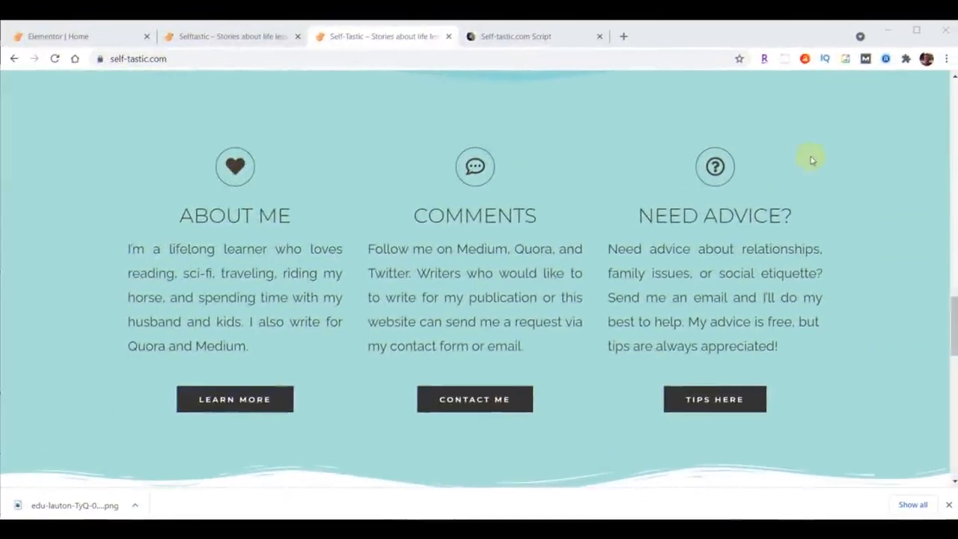
scroll(823, 161, down, 5)
scroll(826, 157, down, 3)
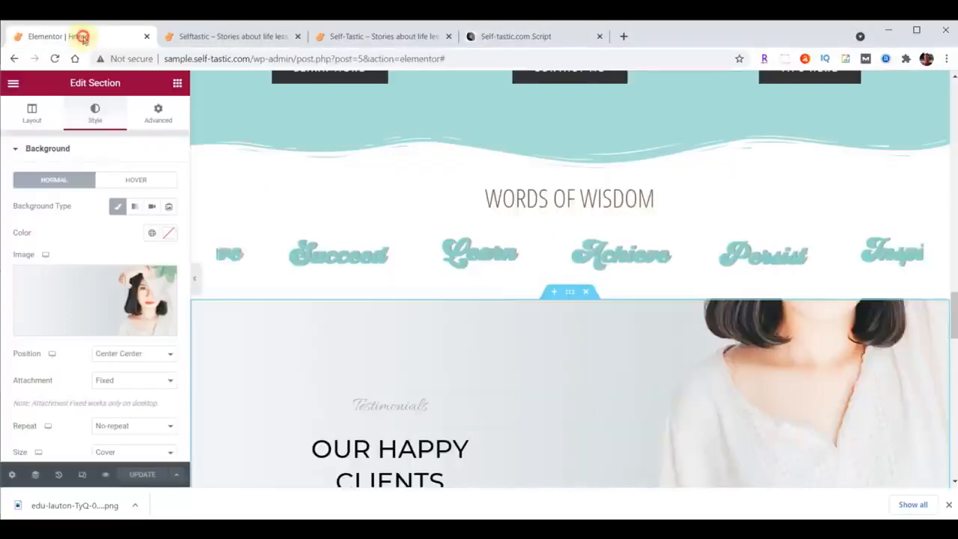
Copy the Learn More button from the About Me column, paste it below the testimonial, and set its text to More Testimonials.
click(79, 36)
drag(954, 316, 954, 341)
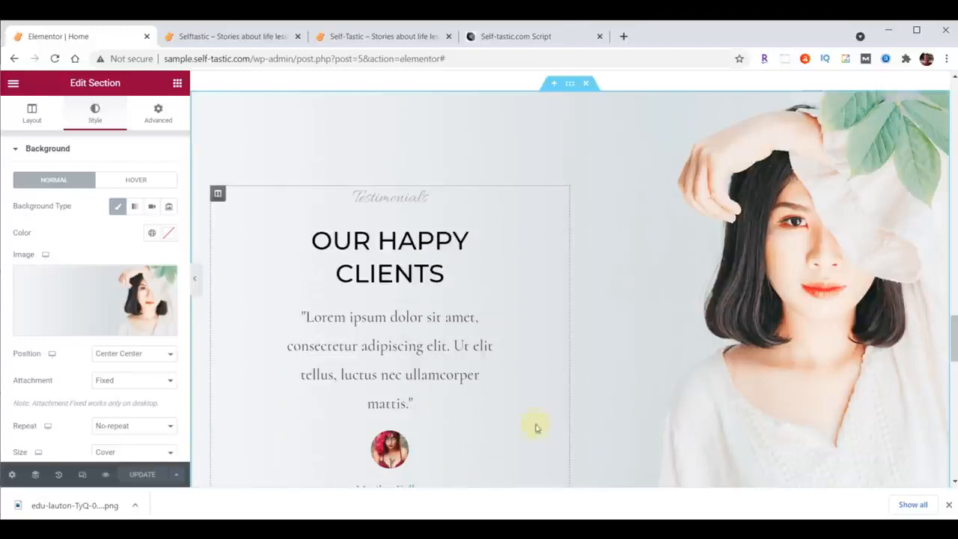
scroll(547, 338, down, 2)
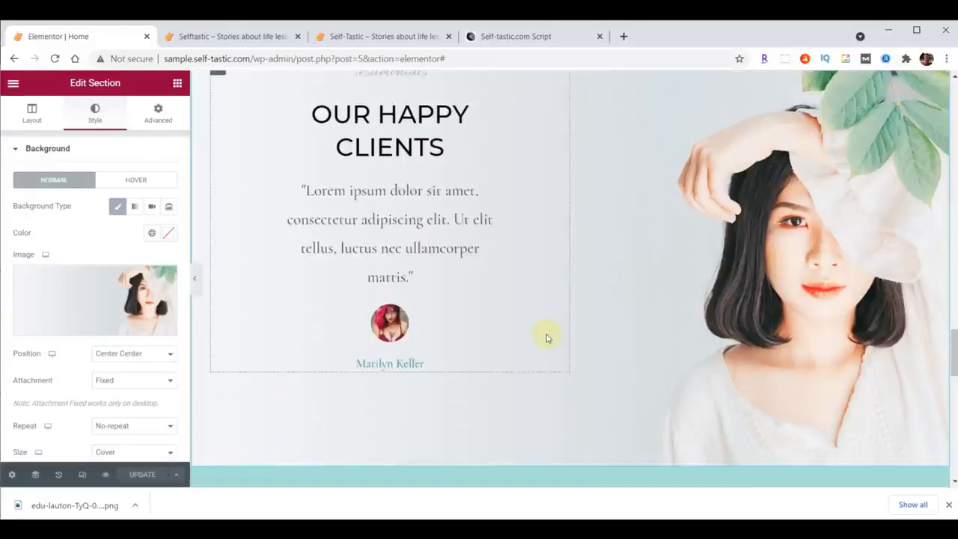
scroll(529, 342, up, 5)
scroll(539, 287, up, 5)
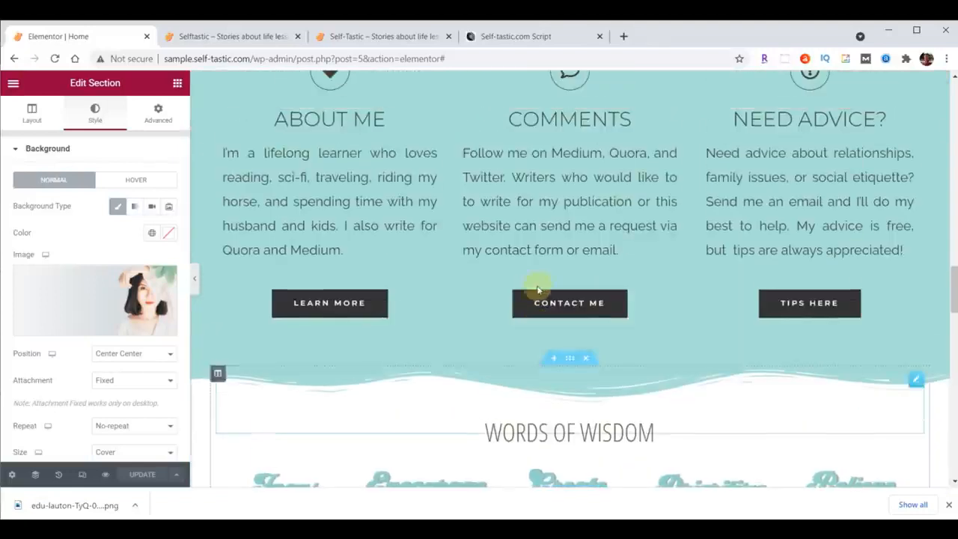
right_click(346, 302)
click(378, 345)
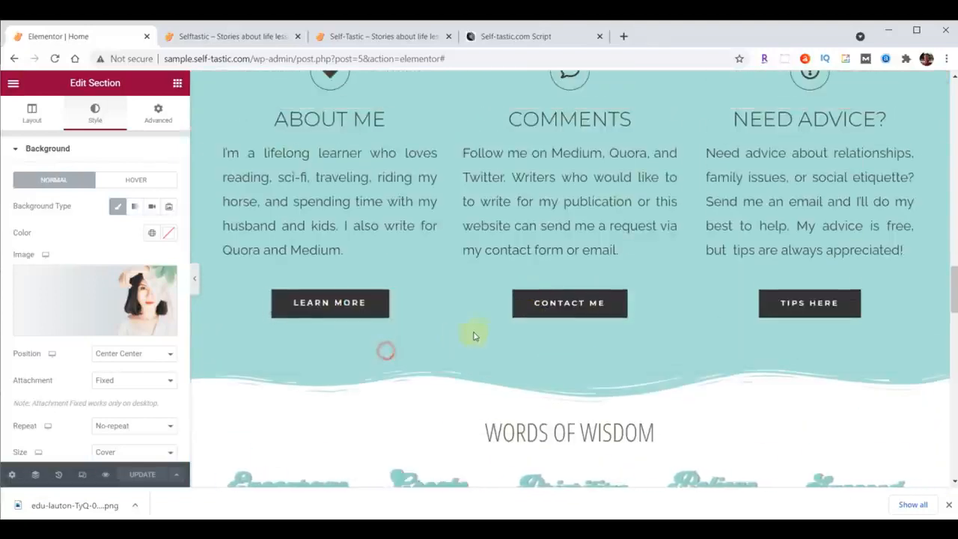
scroll(476, 337, down, 5)
scroll(466, 332, down, 4)
right_click(395, 262)
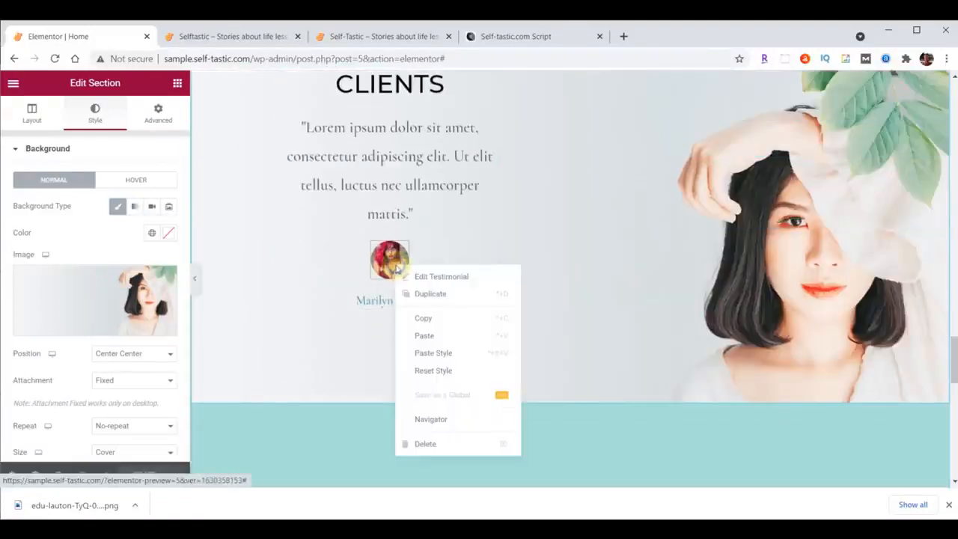
click(437, 337)
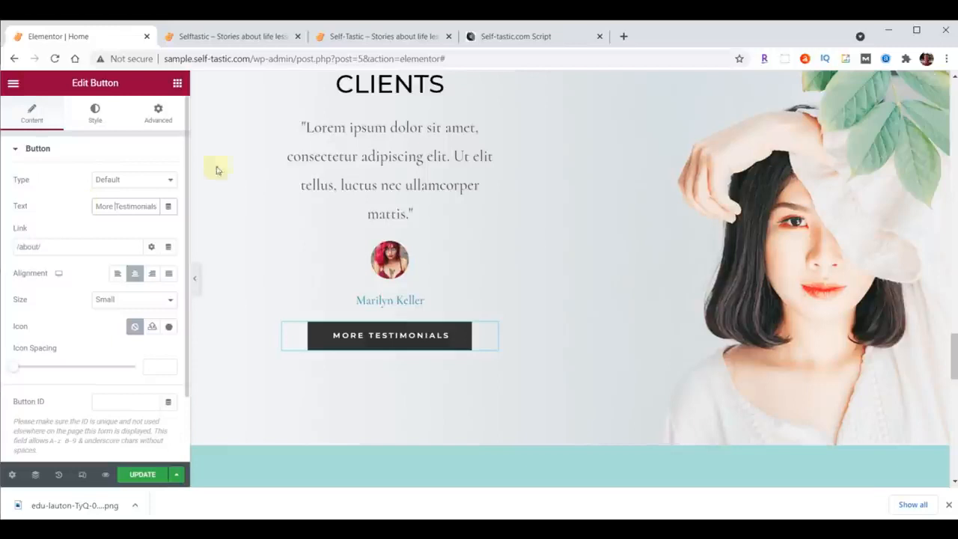
Delete the Our Happy Clients testimonials section and the Latest Products section.
scroll(483, 180, up, 3)
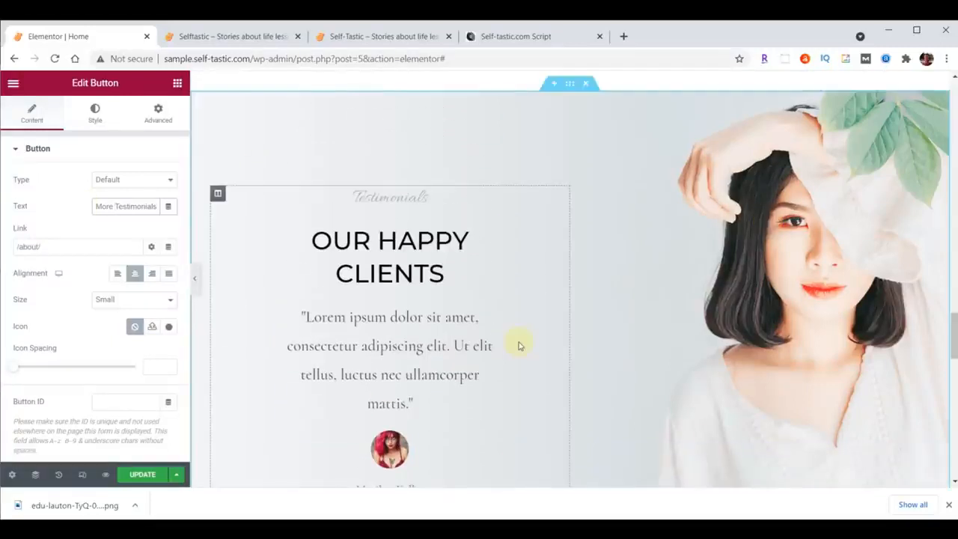
click(586, 84)
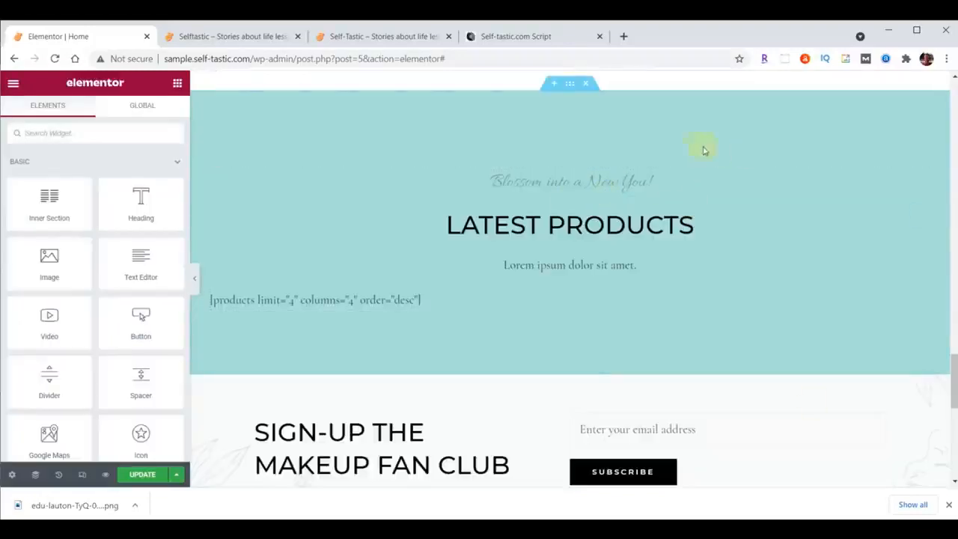
click(586, 83)
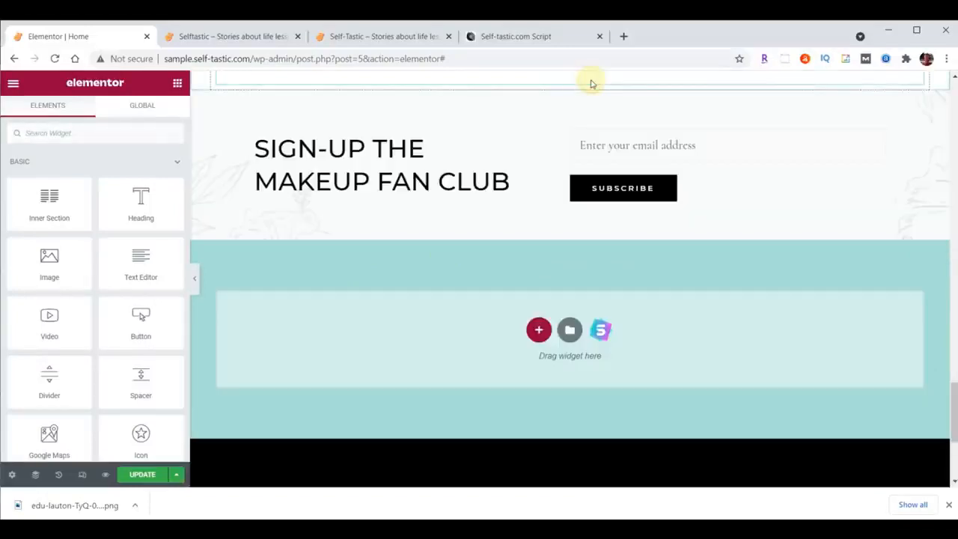
Insert a new section with two equal columns directly above the Sign-Up The Makeup Fan Club section.
scroll(808, 184, up, 1)
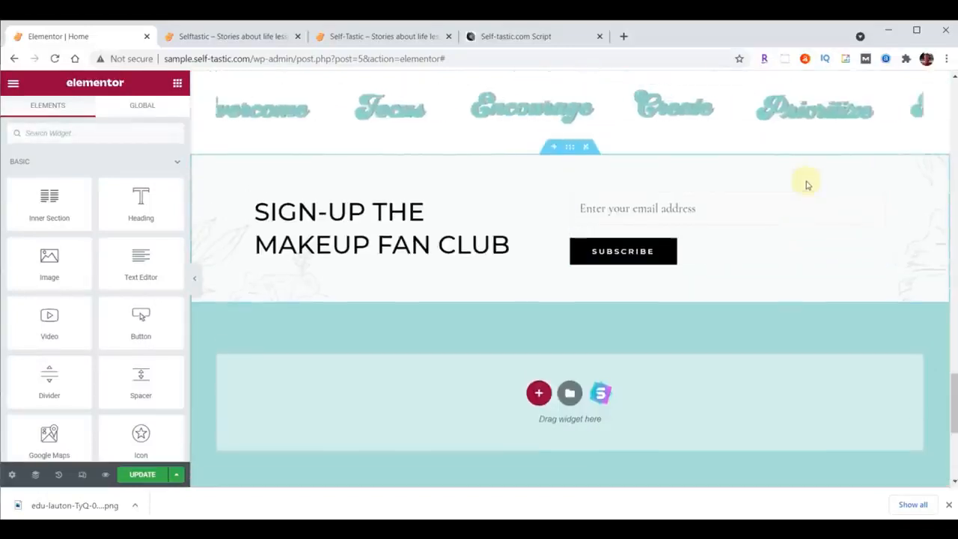
click(554, 148)
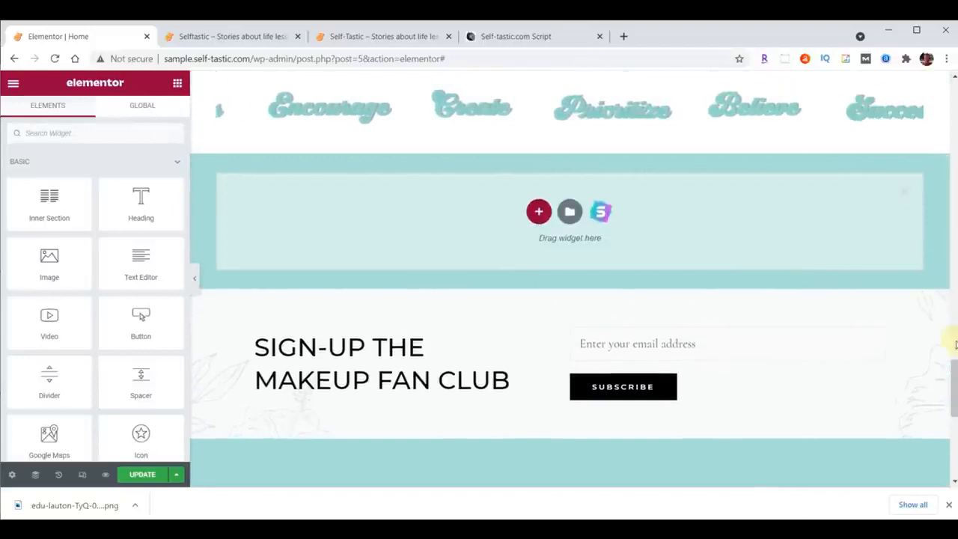
scroll(953, 386, down, 1)
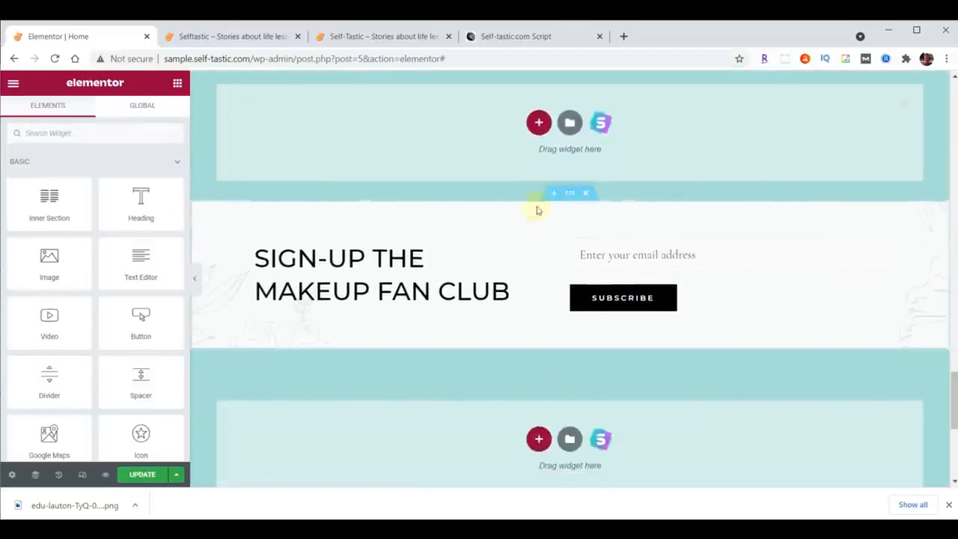
click(539, 122)
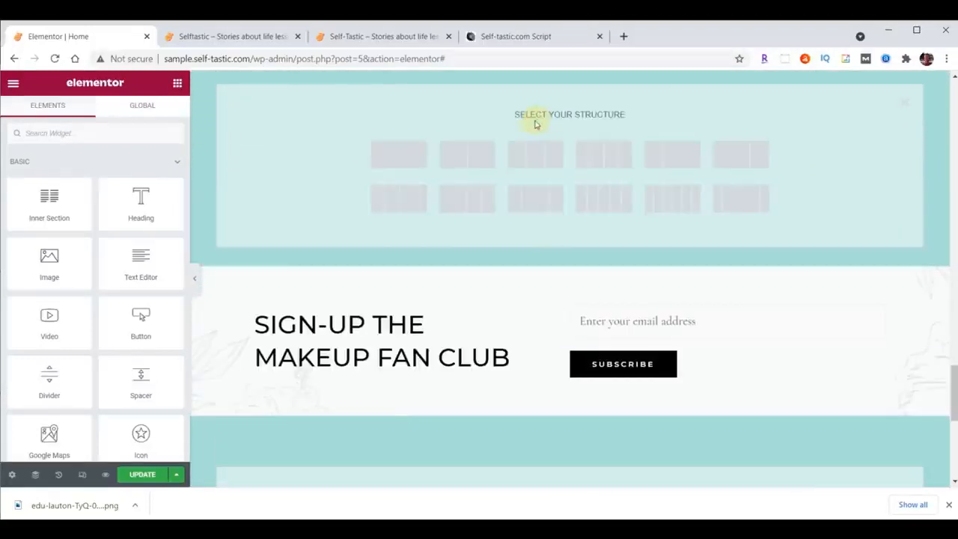
click(480, 157)
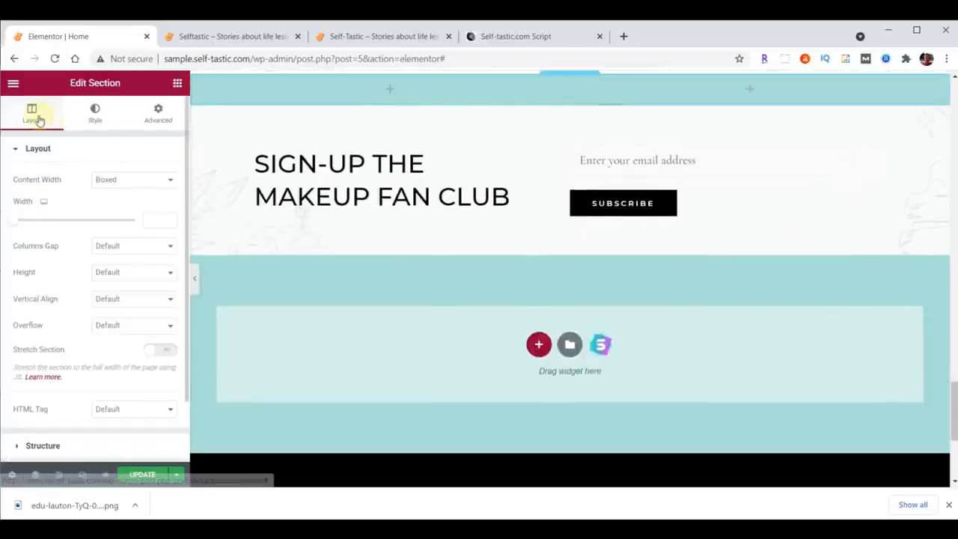
Set the new section's content width to Full Width and its first column's width to 55%.
click(128, 180)
click(125, 200)
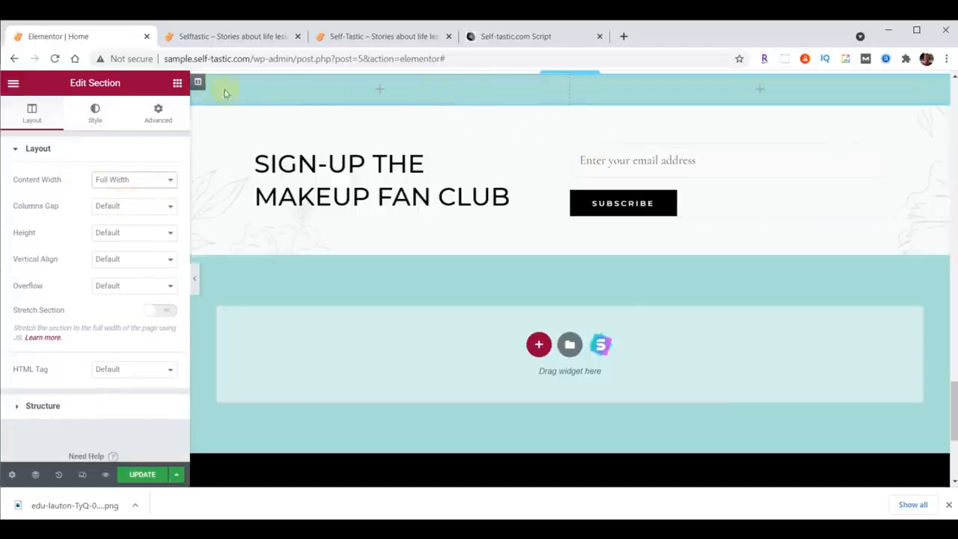
click(198, 82)
click(148, 178)
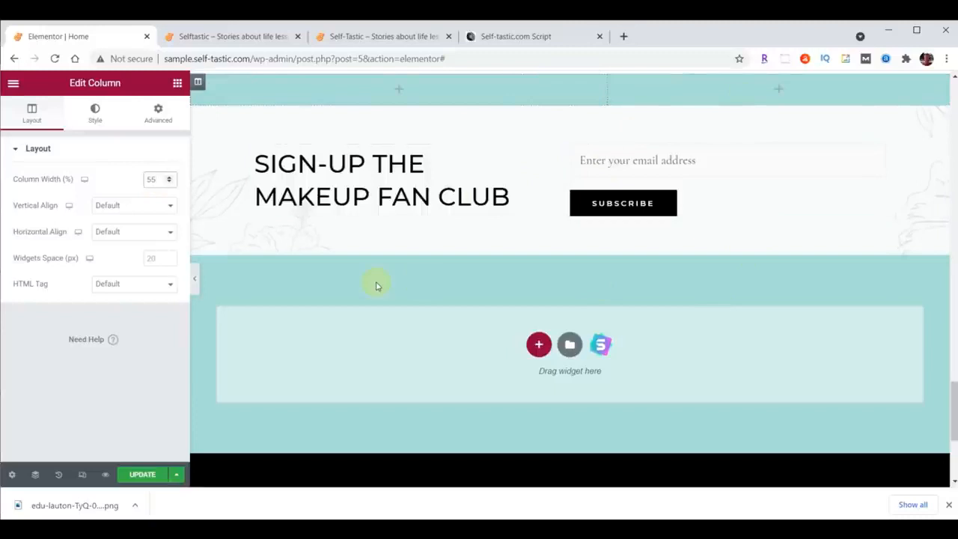
Give the new section a classic background using practical-advice-beach.png, uploaded from the content folder.
click(570, 80)
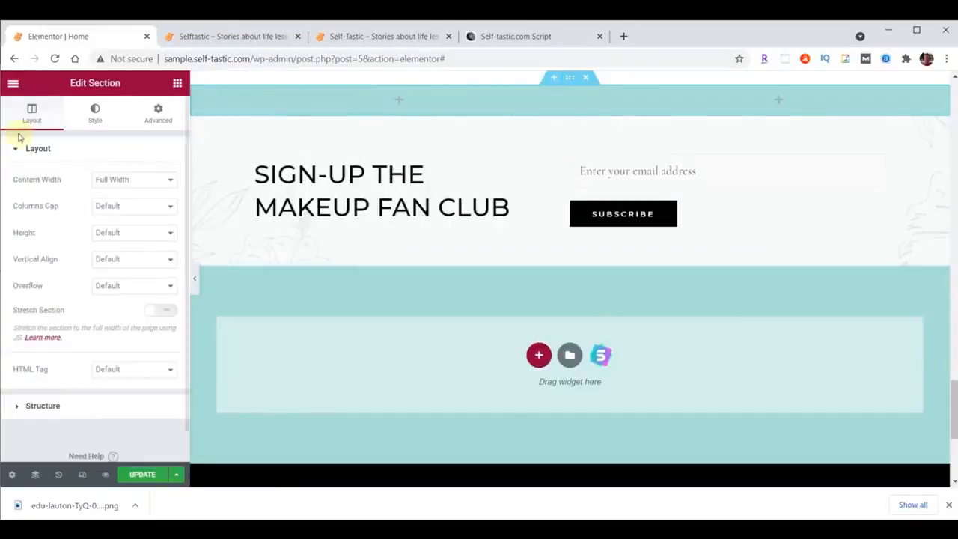
click(95, 112)
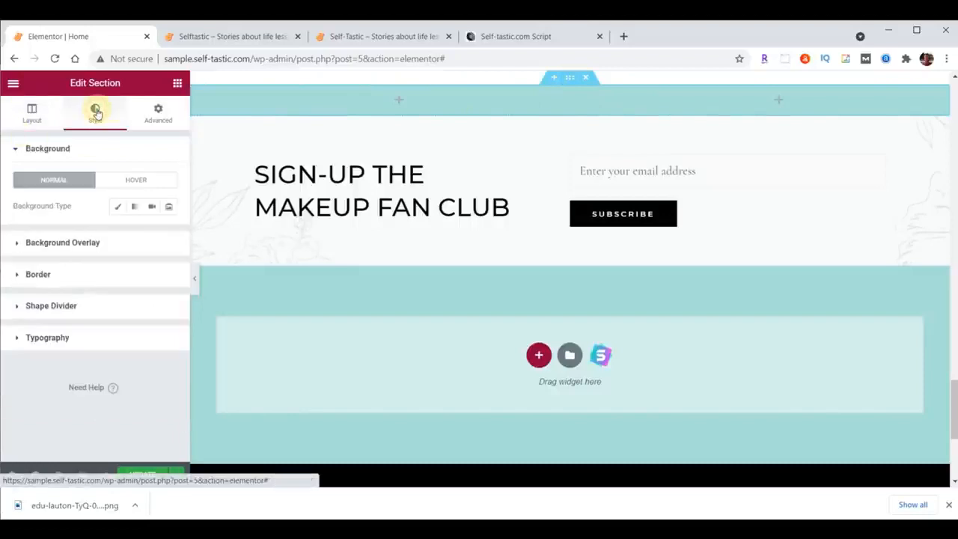
click(117, 208)
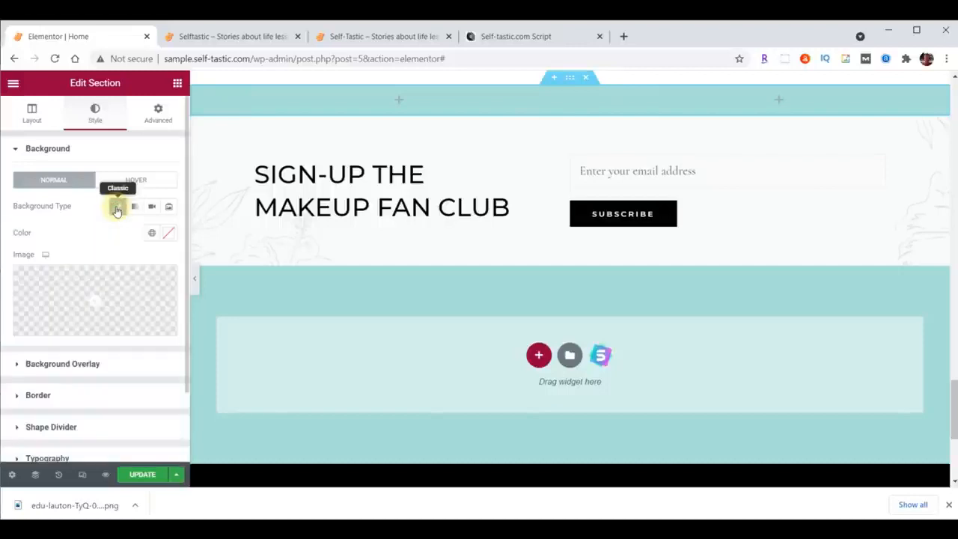
click(104, 294)
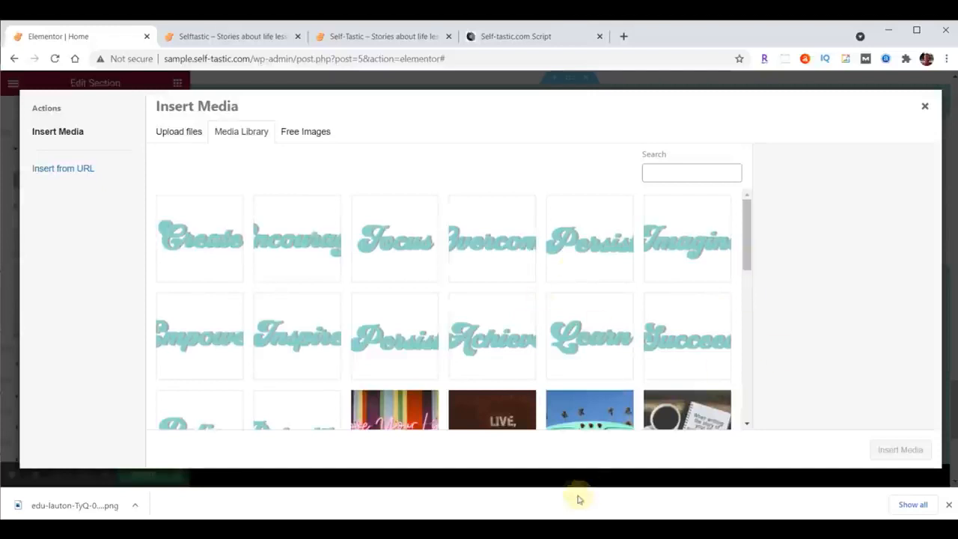
click(566, 529)
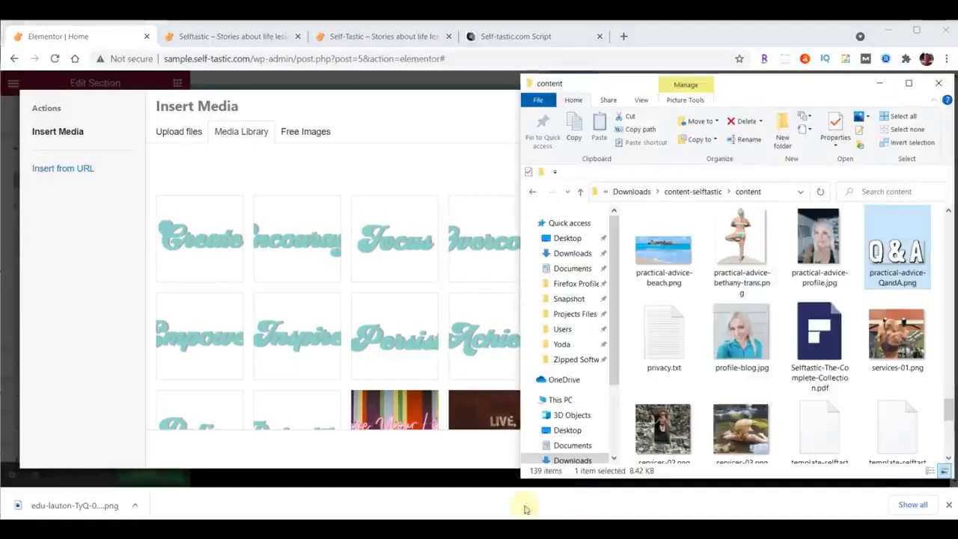
drag(672, 258, 336, 257)
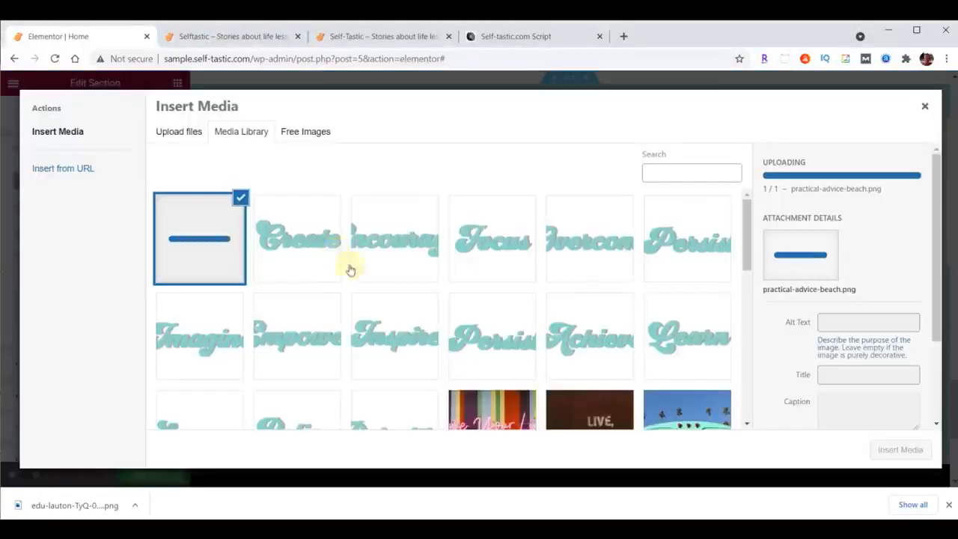
click(904, 449)
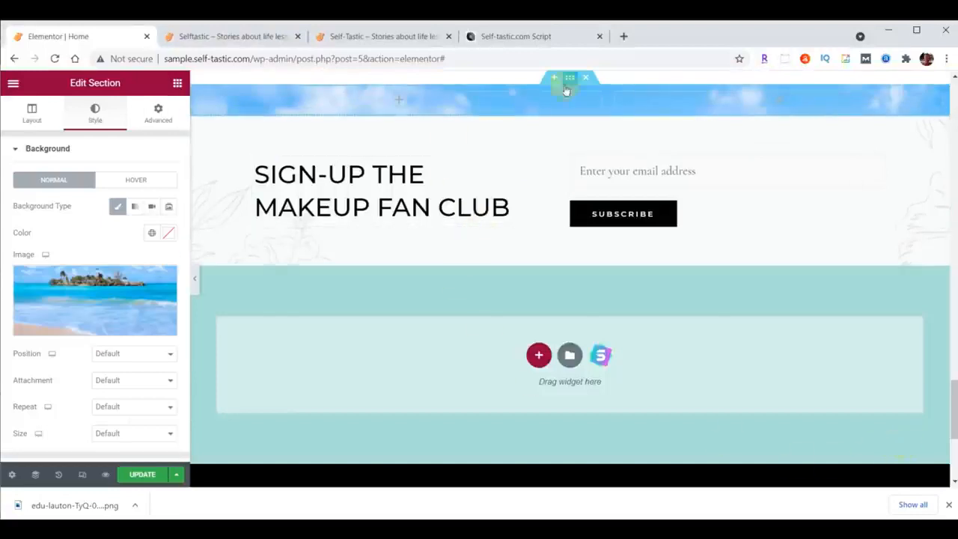
Set the beach background image's position to Top Center and its size to Cover.
click(108, 354)
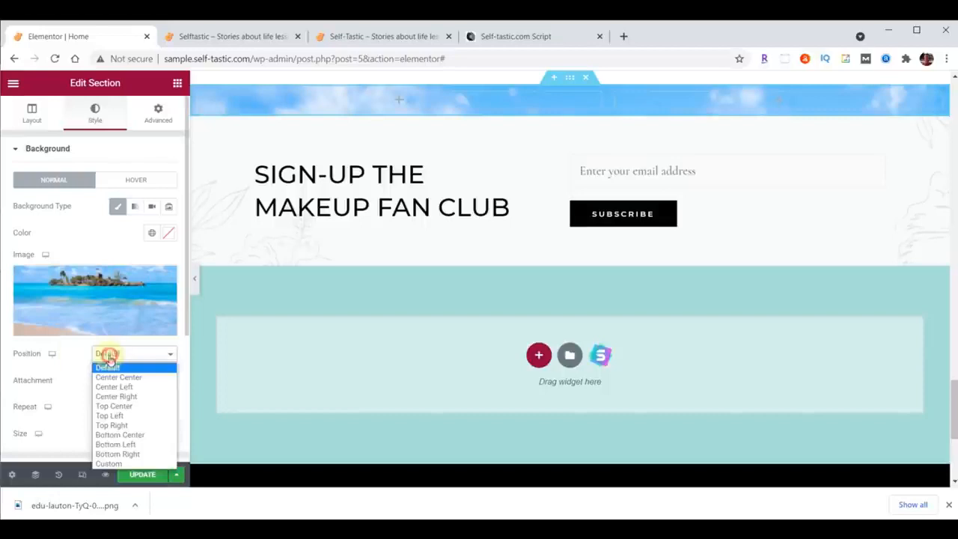
click(113, 406)
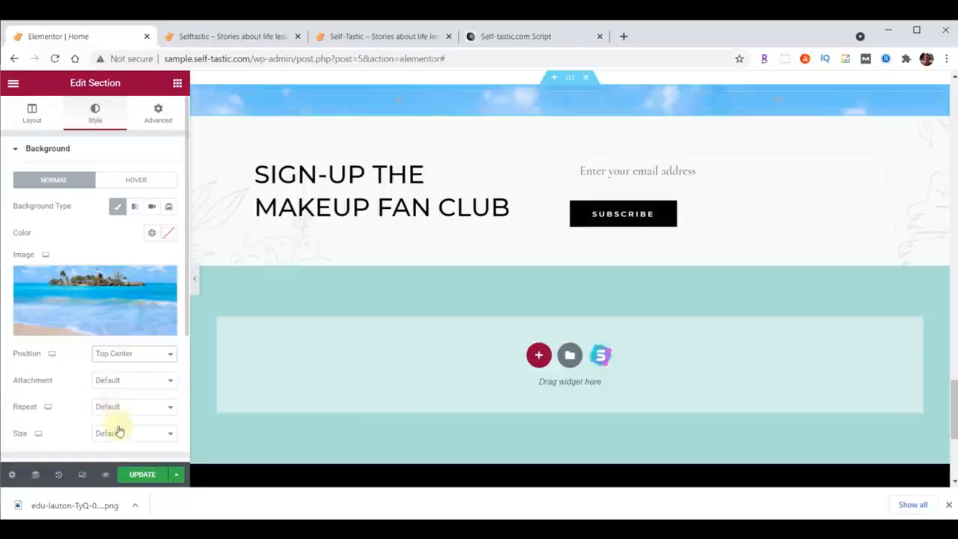
click(122, 437)
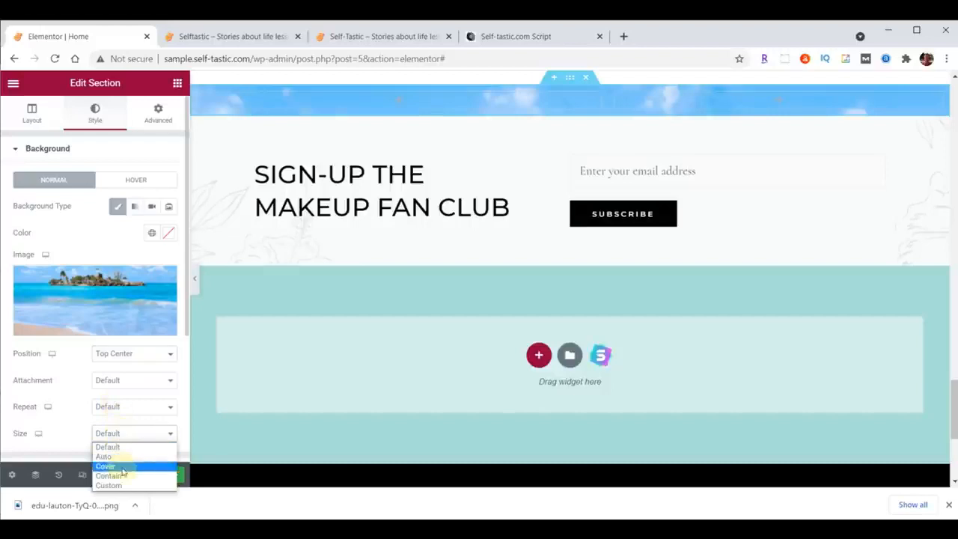
click(123, 469)
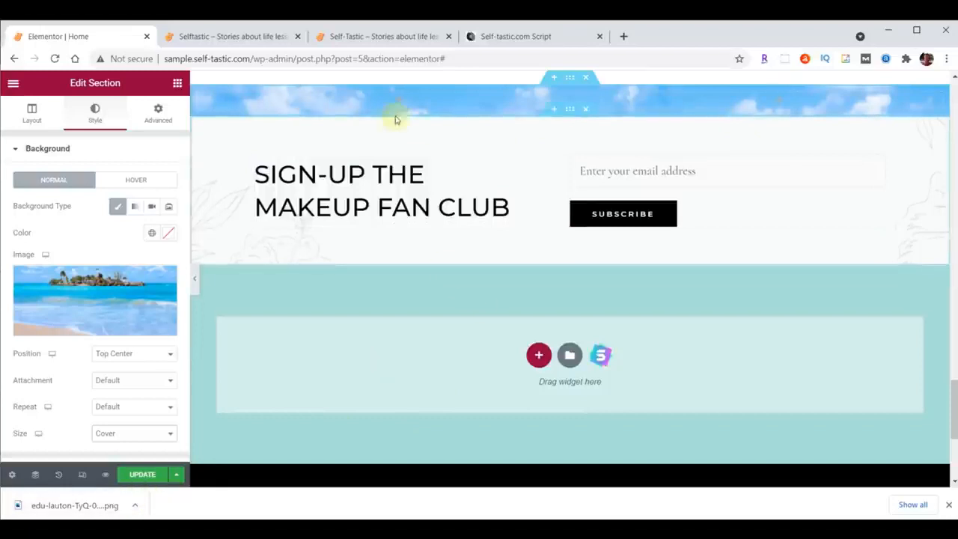
Add an Image widget to the section's first column and fill it with practical-advice-QandA.png, uploaded from the content folder.
click(177, 83)
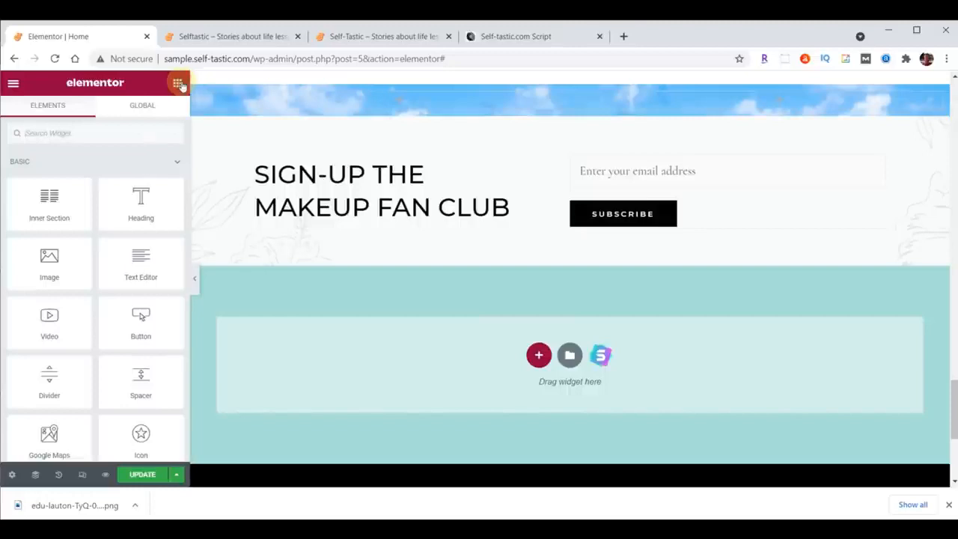
drag(50, 260, 395, 97)
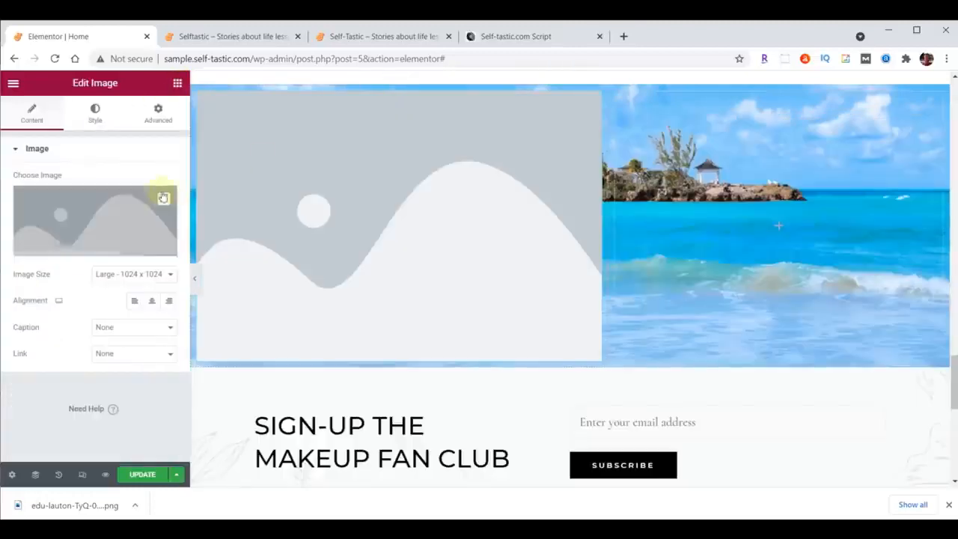
click(79, 209)
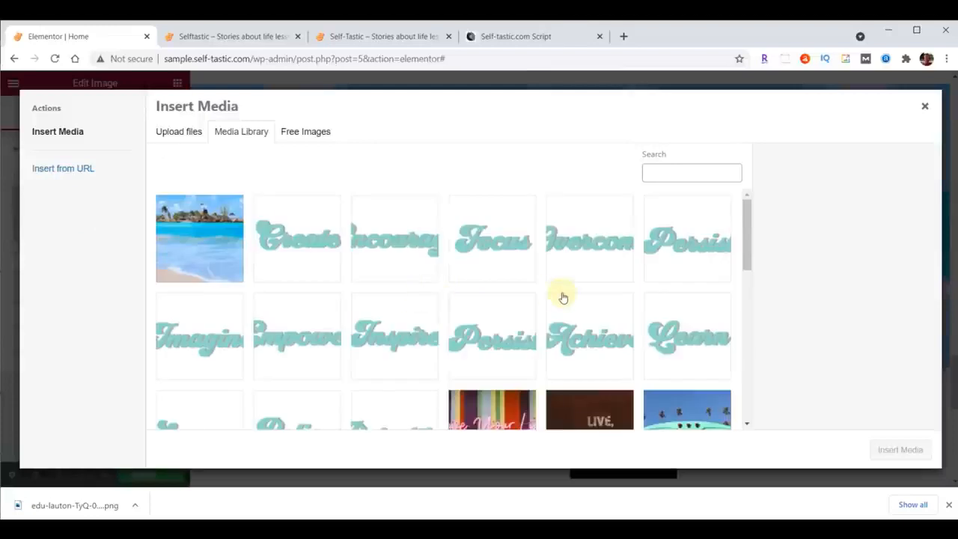
click(514, 525)
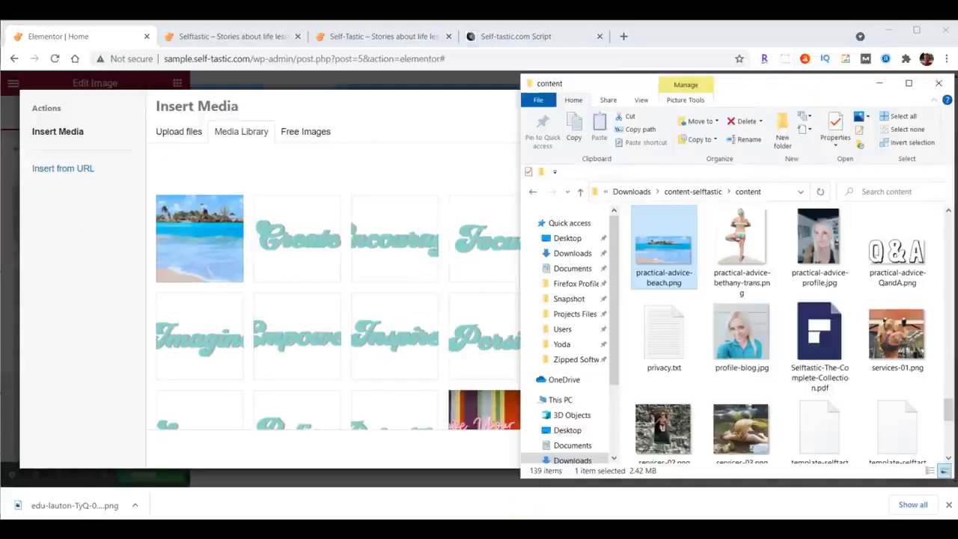
click(899, 252)
drag(899, 252, 306, 247)
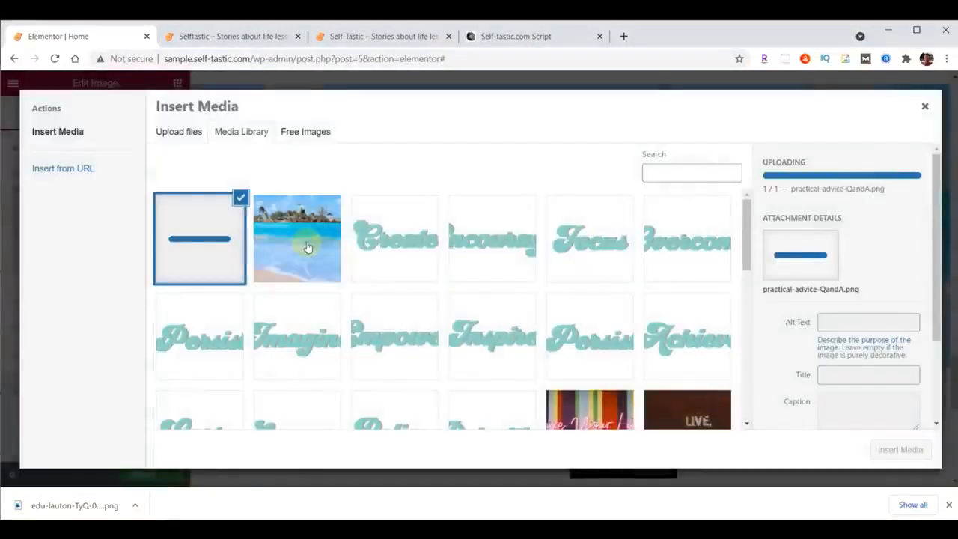
click(904, 449)
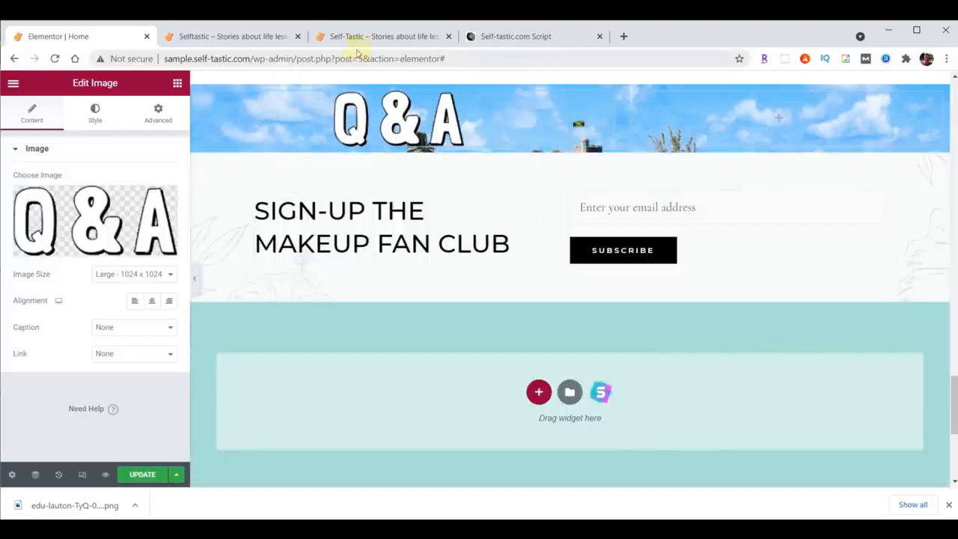
Unlink the padding of the Q&A image's column and set it to 90 px top and 40 px bottom.
click(198, 92)
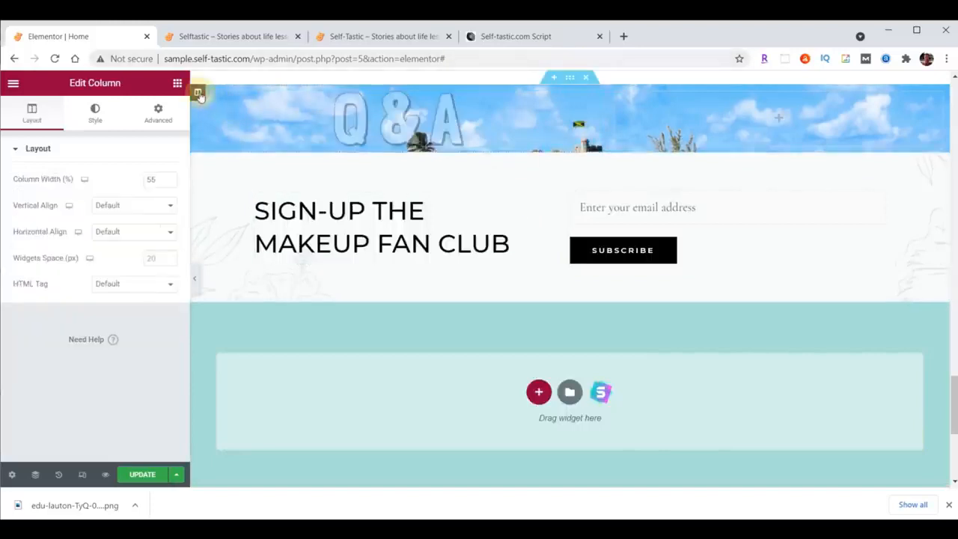
click(158, 110)
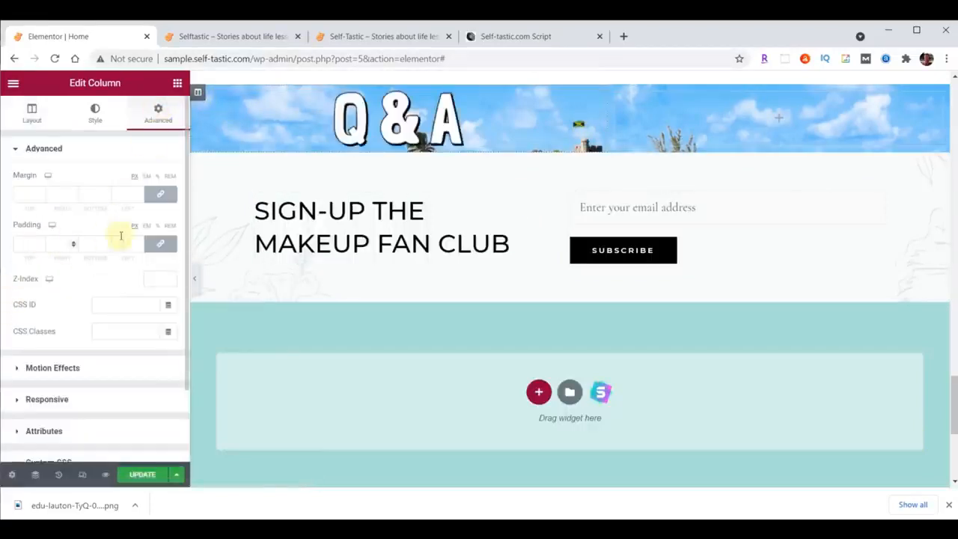
click(151, 244)
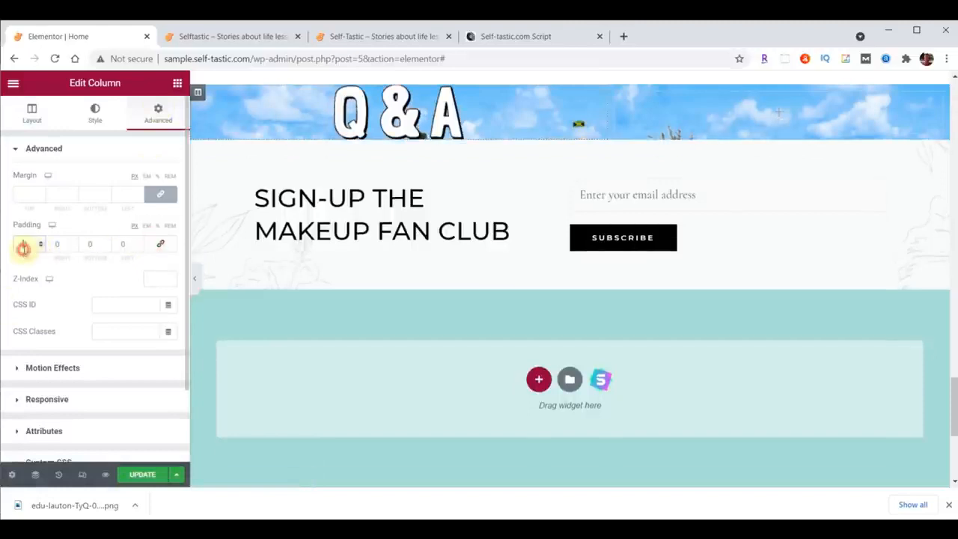
text(9)
click(87, 244)
text(3)
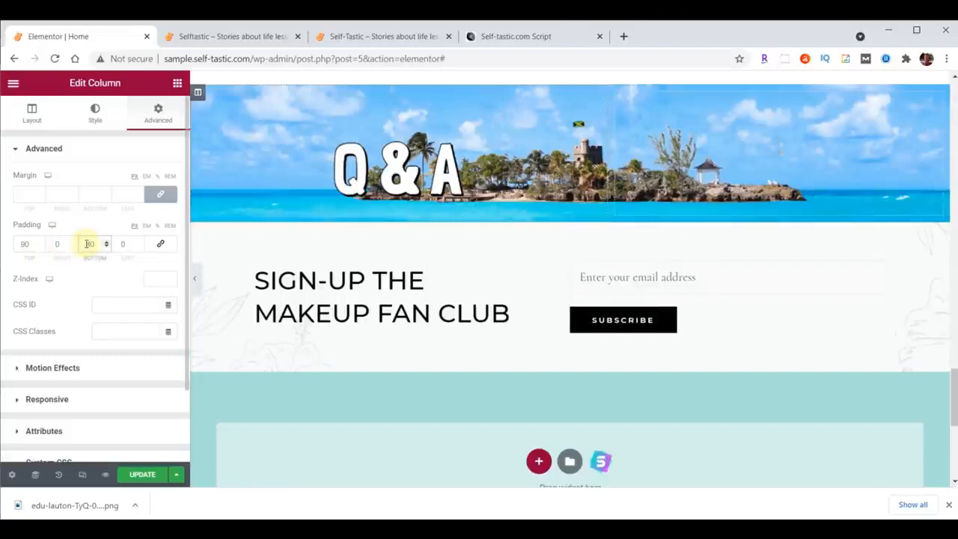
Copy the Words Of Wisdom heading and paste it below the Q&A image.
scroll(883, 187, up, 2)
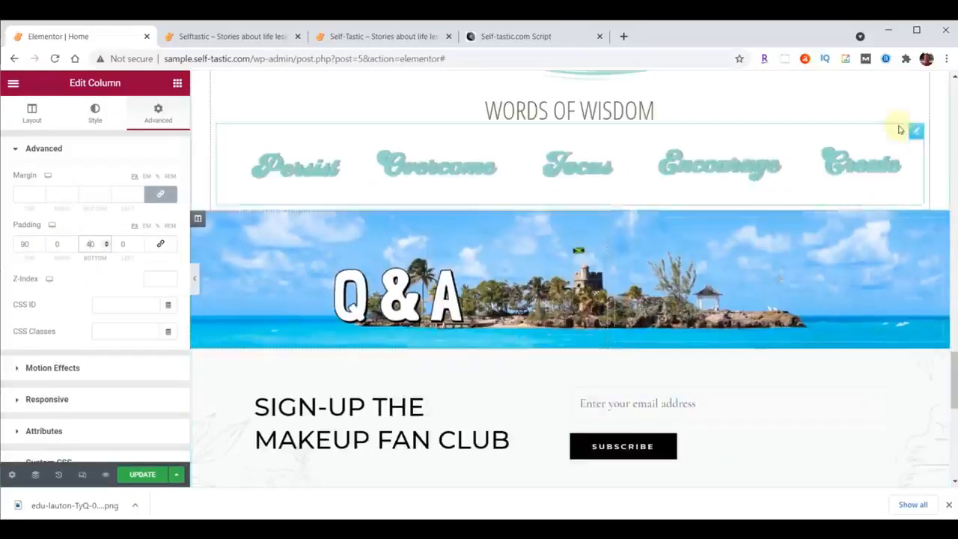
scroll(900, 129, up, 1)
right_click(915, 129)
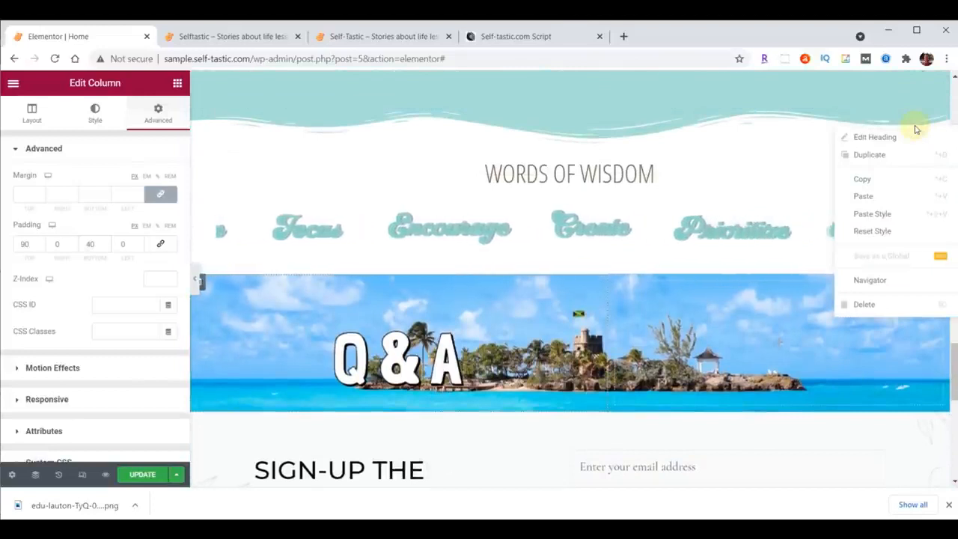
click(868, 179)
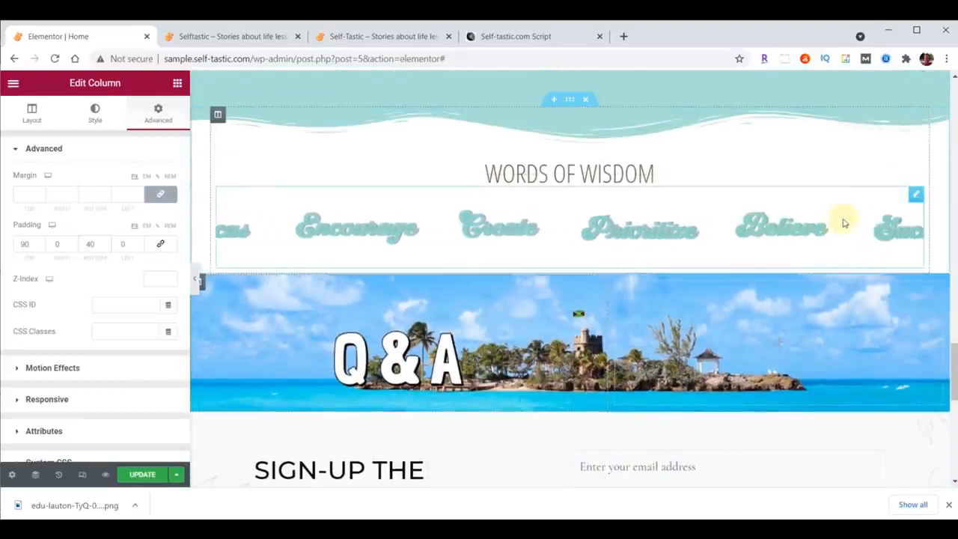
scroll(844, 223, down, 3)
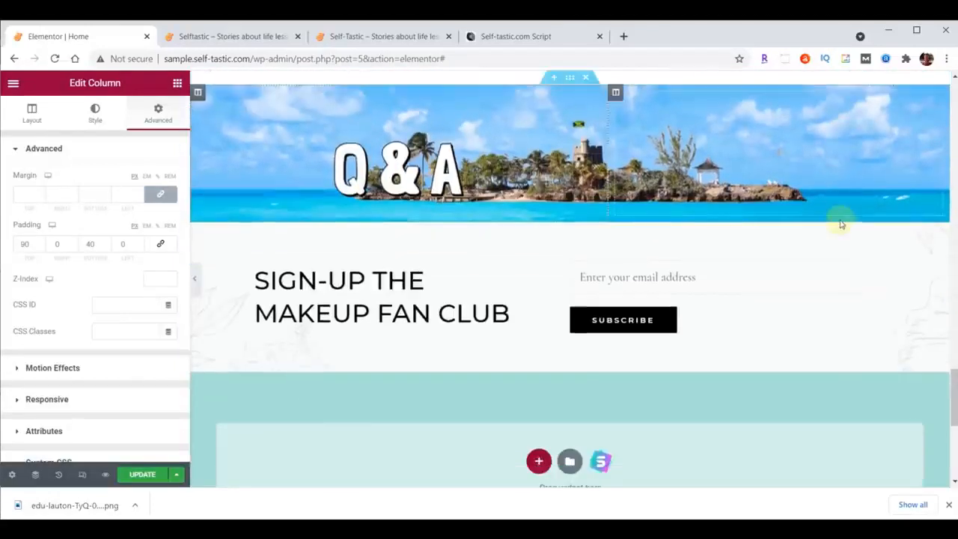
right_click(447, 177)
click(479, 247)
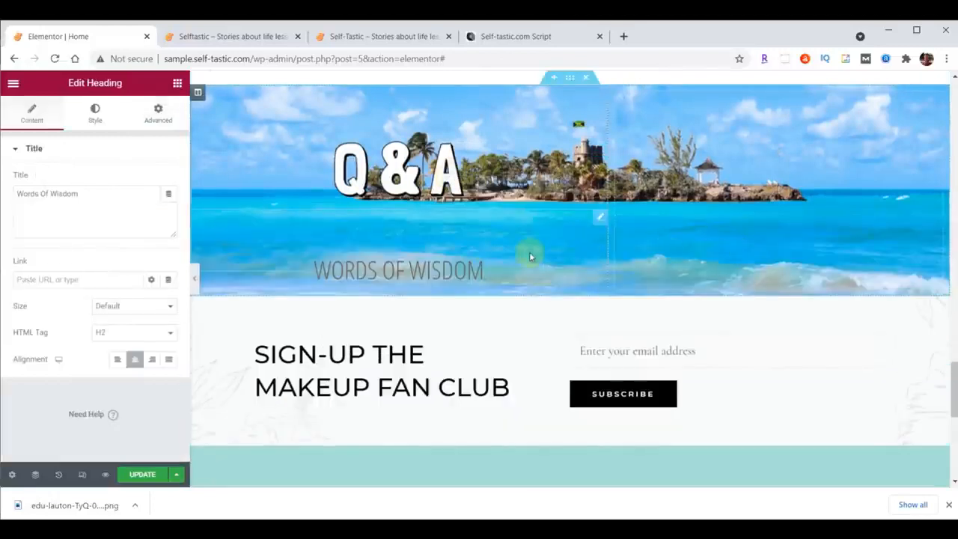
Set the pasted Words Of Wisdom heading's text color to #000 and its font size to 50 px.
click(95, 116)
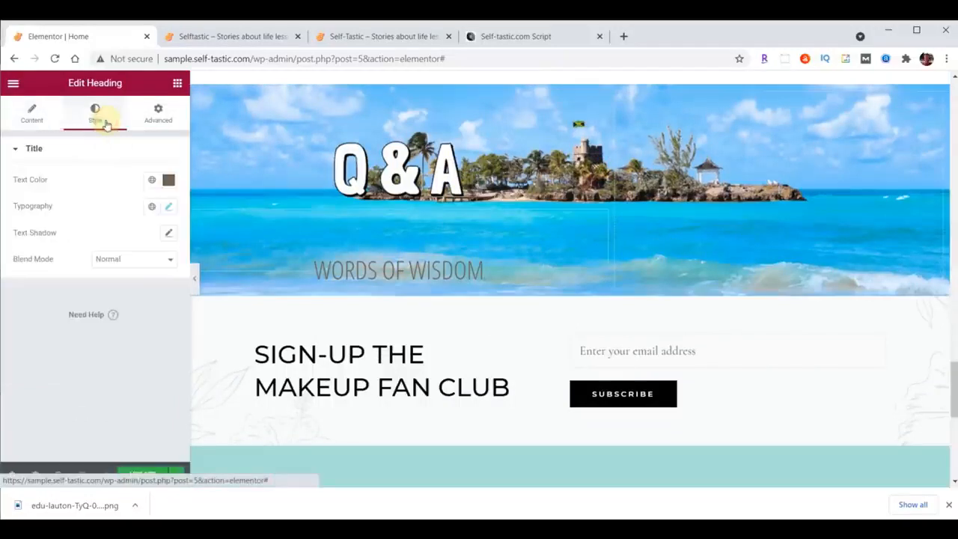
click(169, 179)
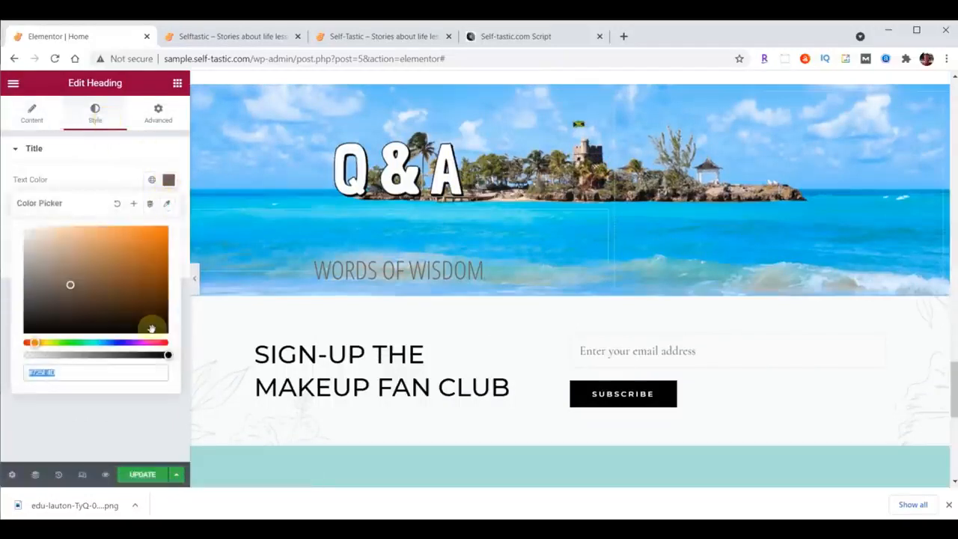
text(#)
text(000)
click(168, 180)
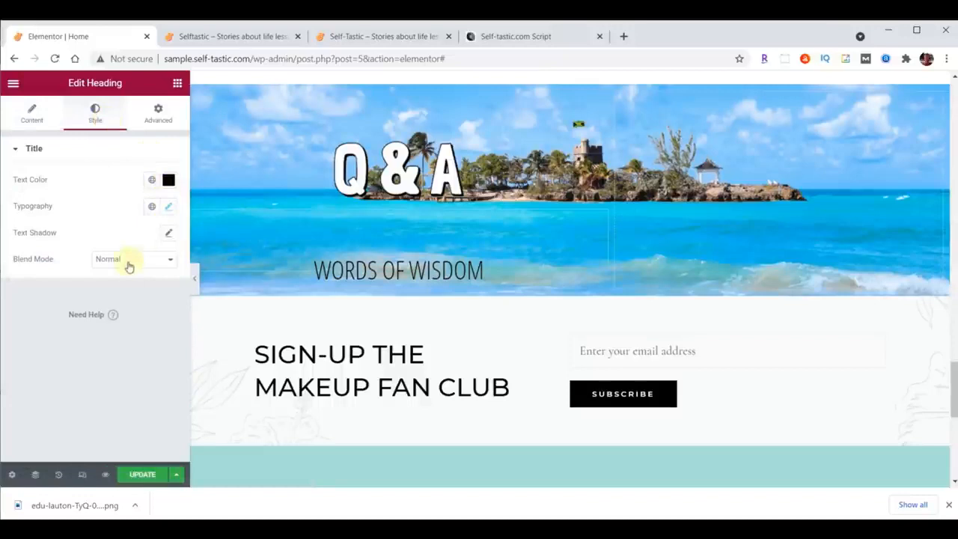
click(173, 207)
click(153, 305)
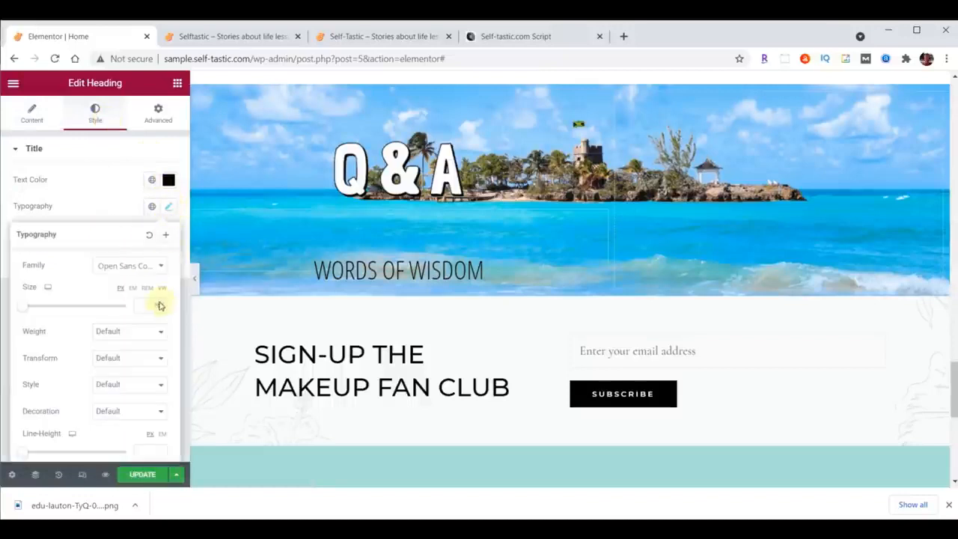
text(50)
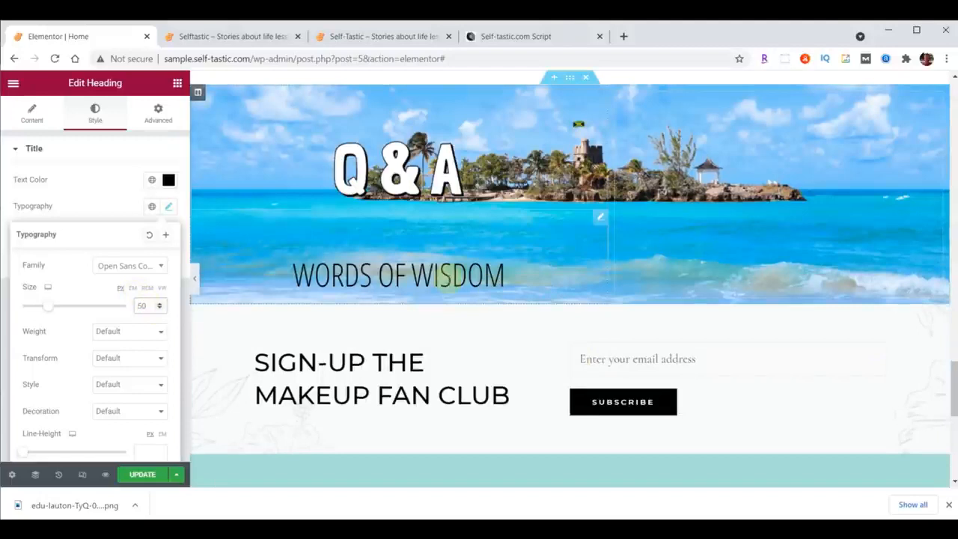
Find the Testimonial widget and add it below the Words Of Wisdom heading in the Q&A section's first column.
click(178, 83)
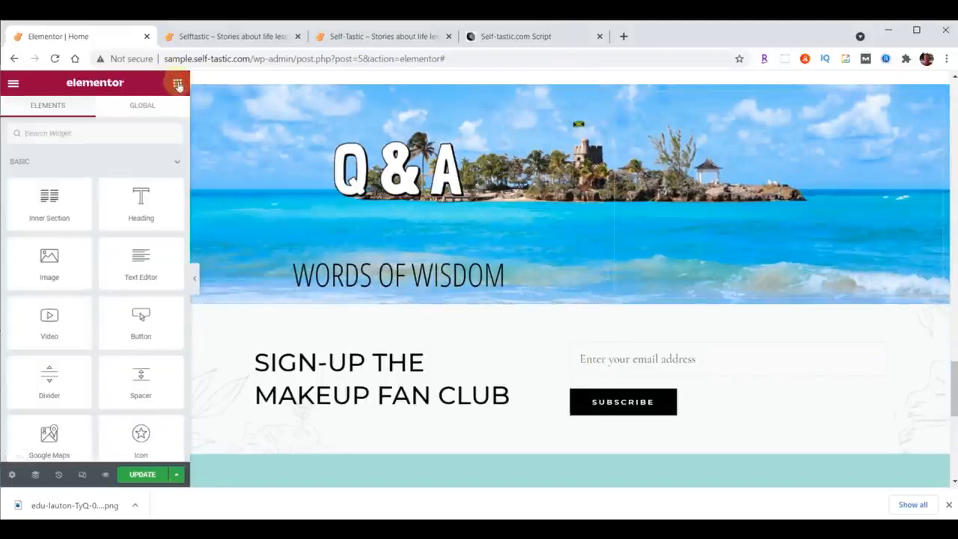
click(76, 132)
text(test)
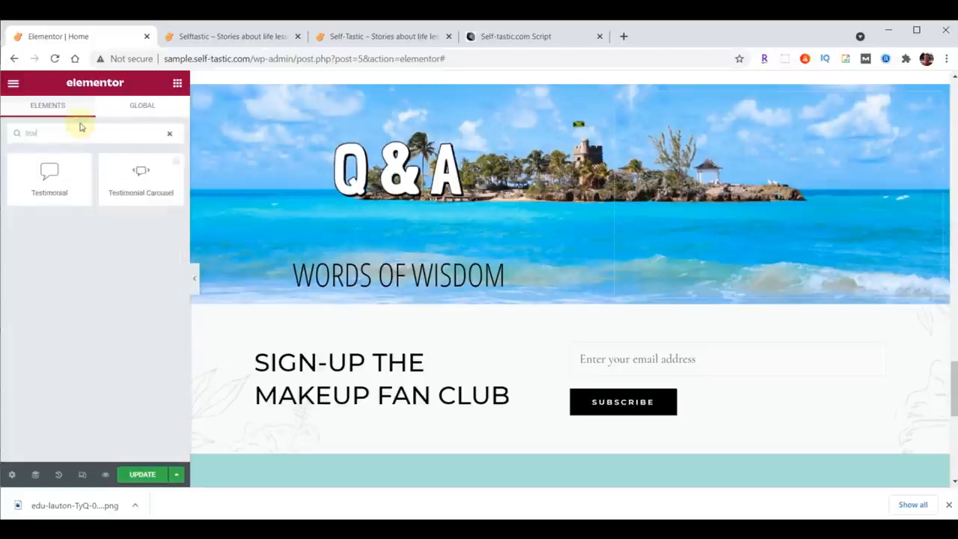
drag(49, 180, 438, 278)
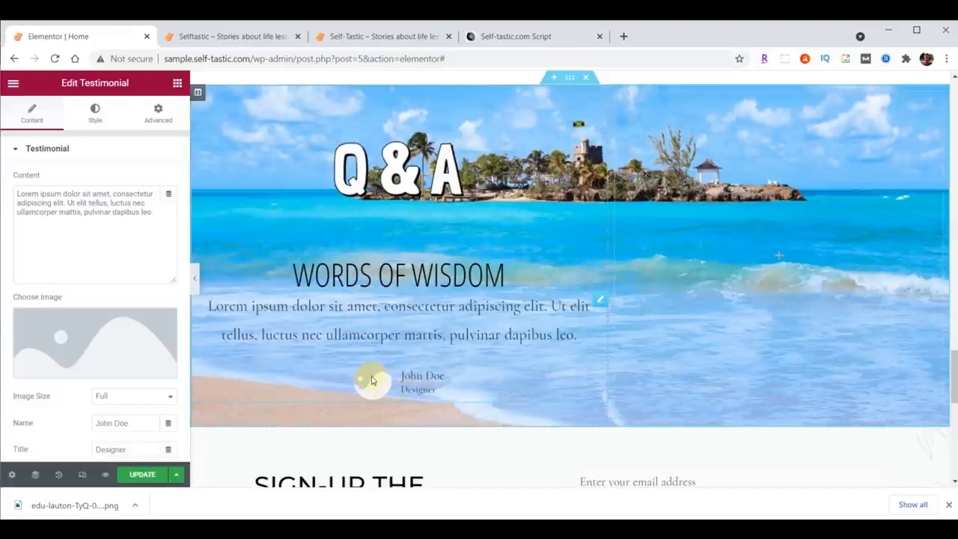
Upload practical-advice-profile.jpg from the content folder and insert it as the testimonial's image.
click(88, 346)
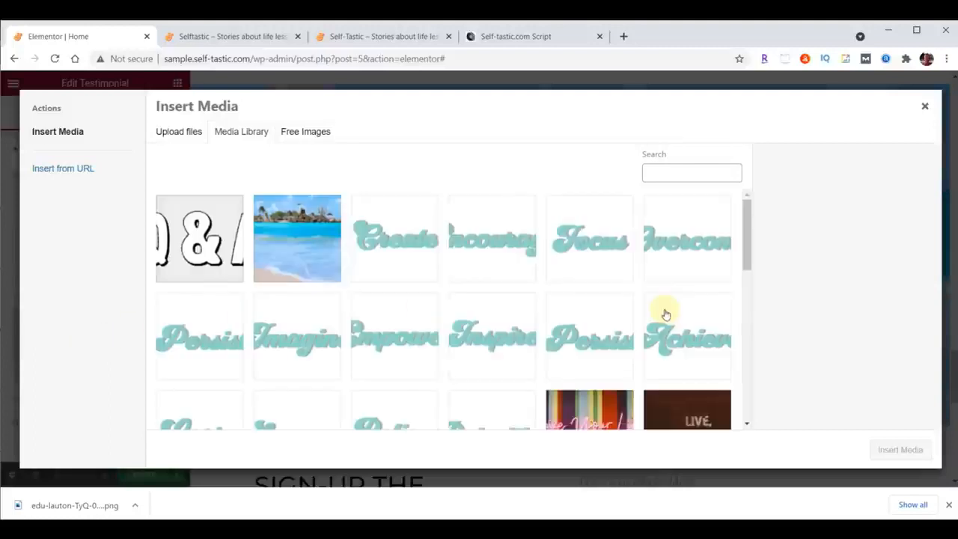
click(537, 527)
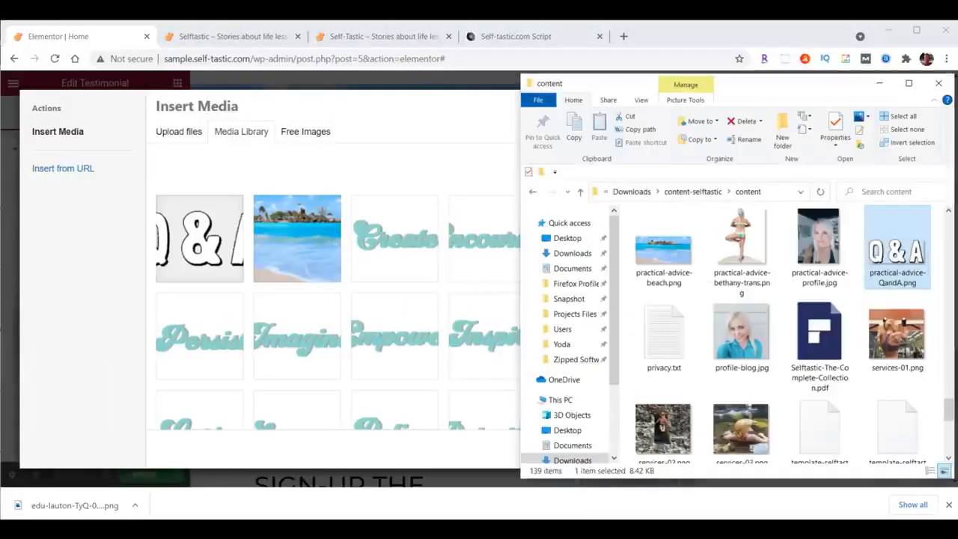
click(820, 243)
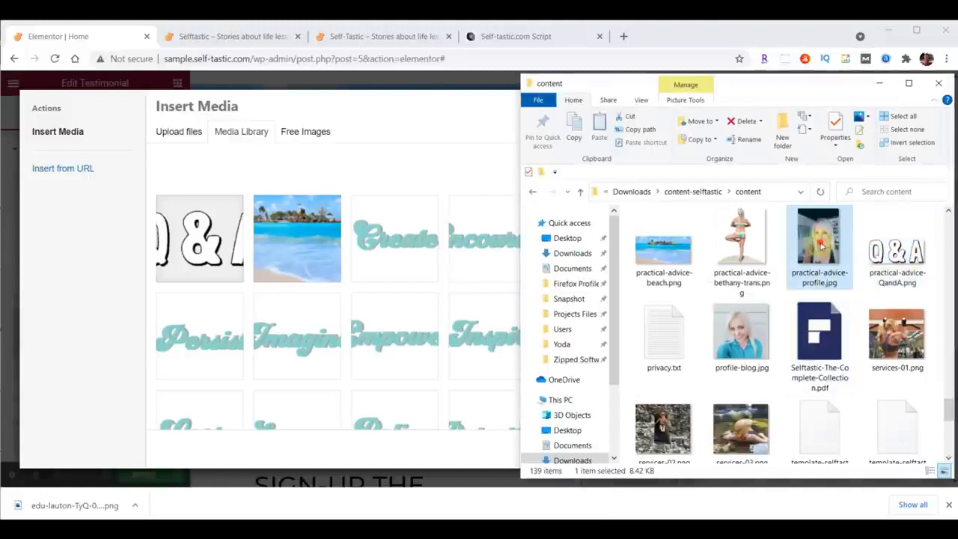
drag(821, 245, 276, 265)
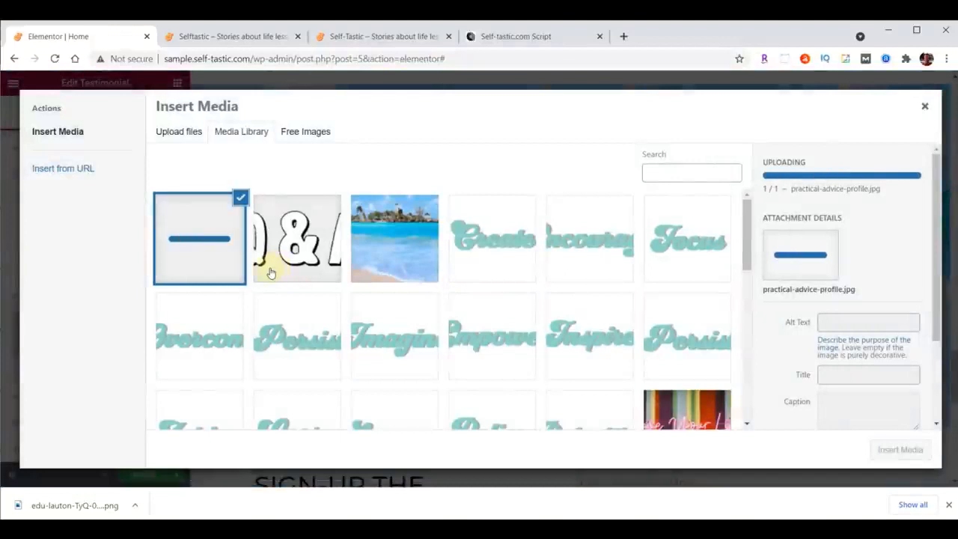
click(901, 449)
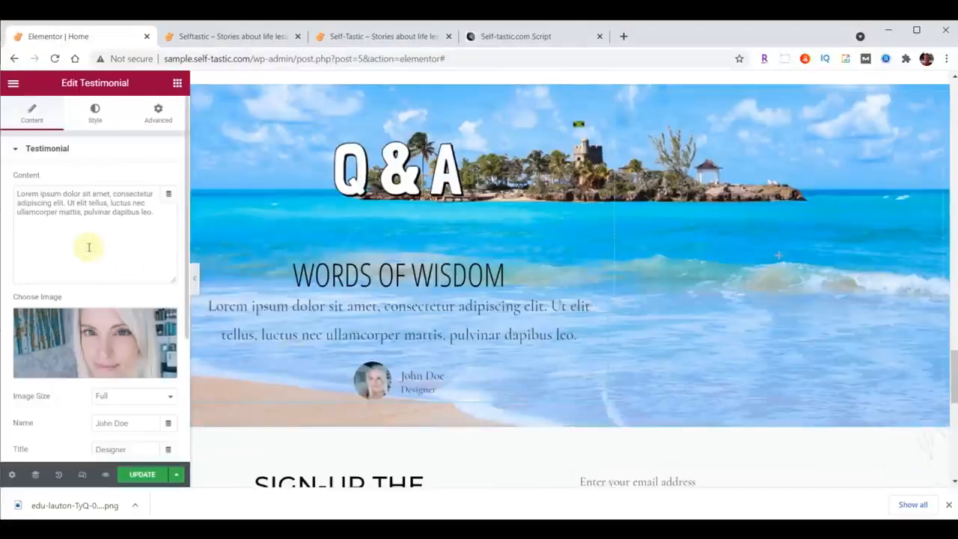
Replace the testimonial's content with "Questions and answers from Quora" and fill in the person's full name.
drag(16, 195, 157, 212)
text(Questions and answers from Quora)
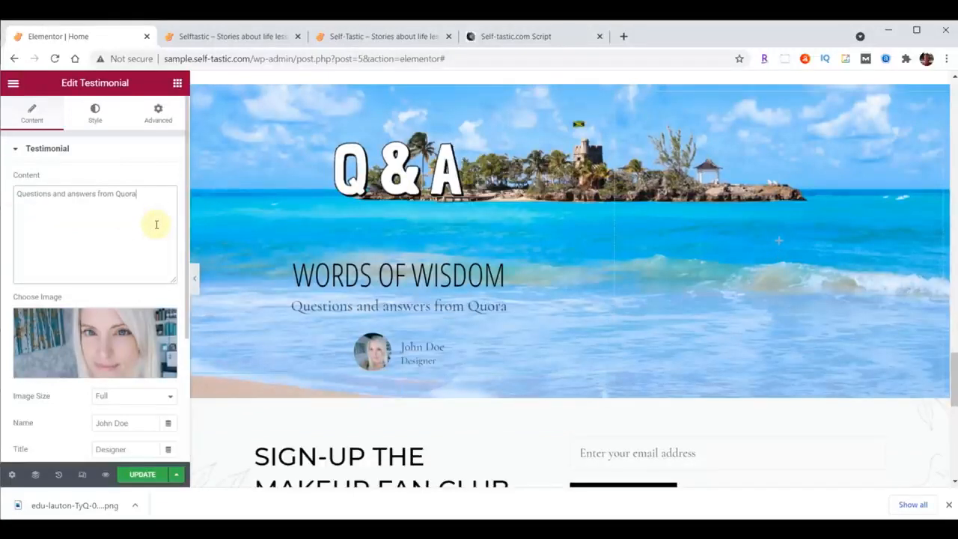
scroll(156, 224, down, 2)
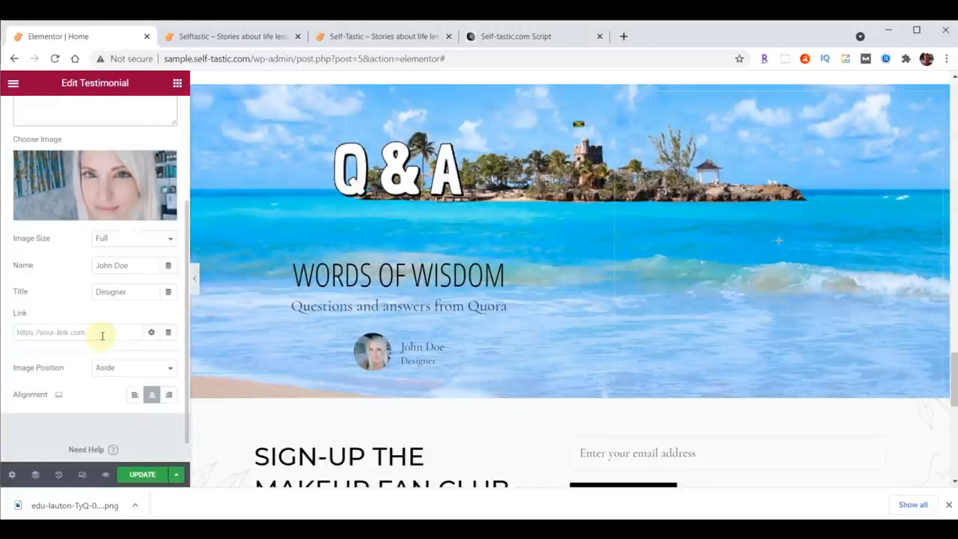
drag(135, 266, 79, 267)
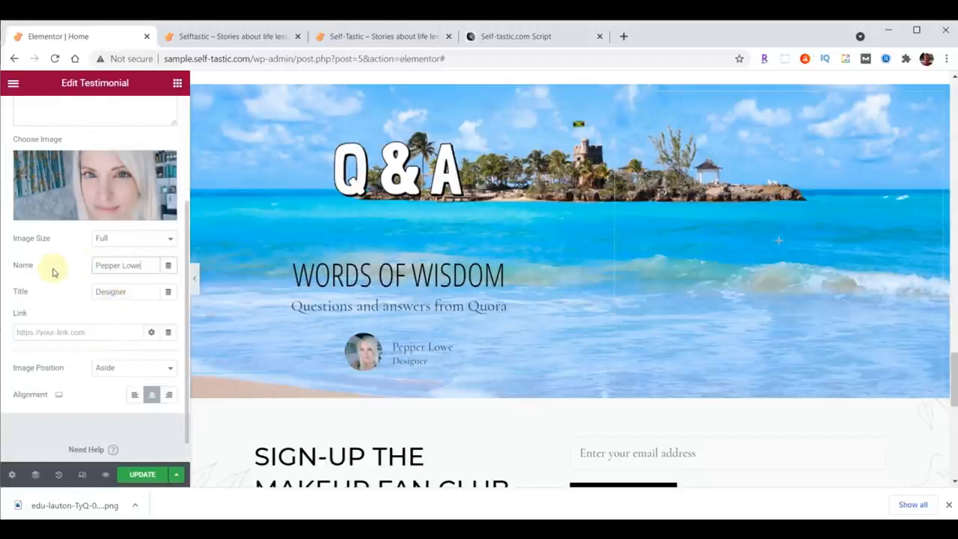
Set the testimonial's image position to Top and its image size to 115.
click(110, 367)
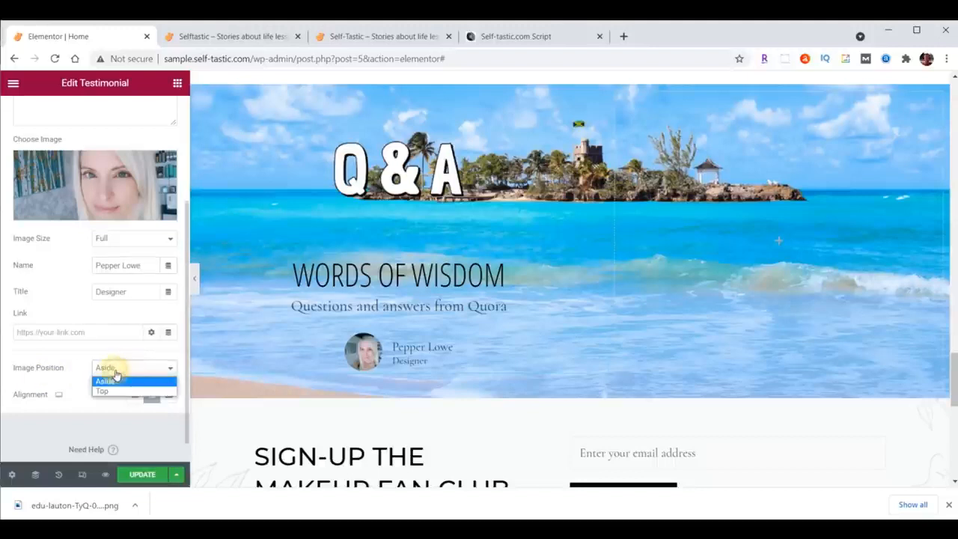
click(105, 391)
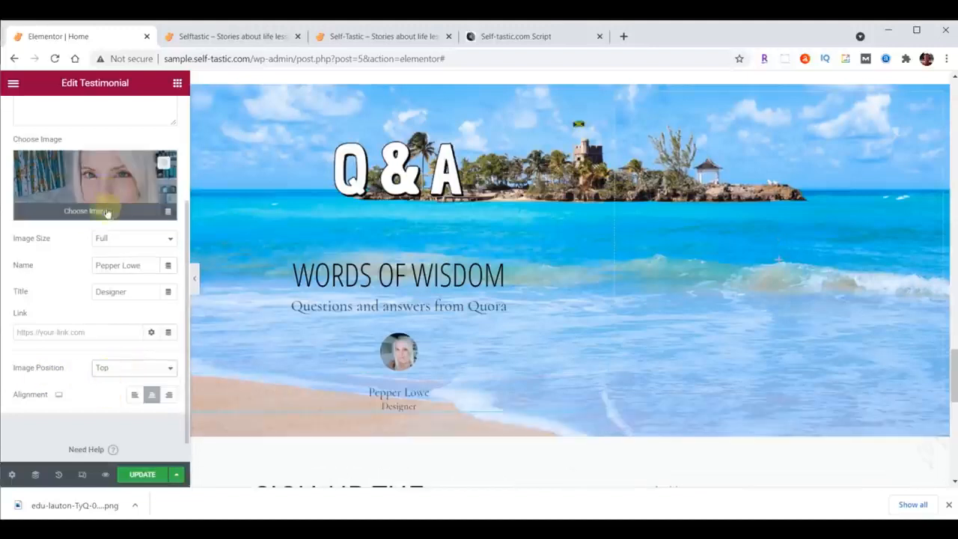
scroll(111, 144, up, 3)
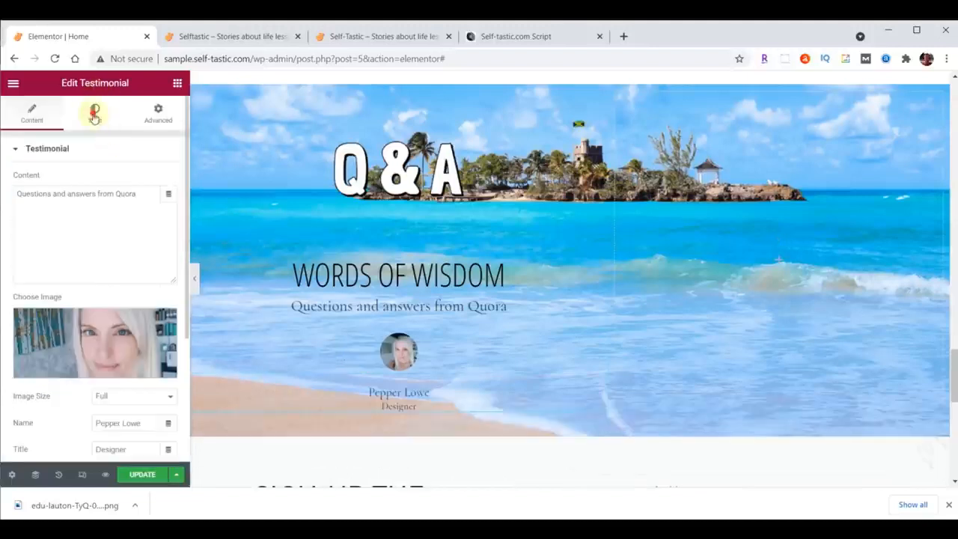
click(95, 113)
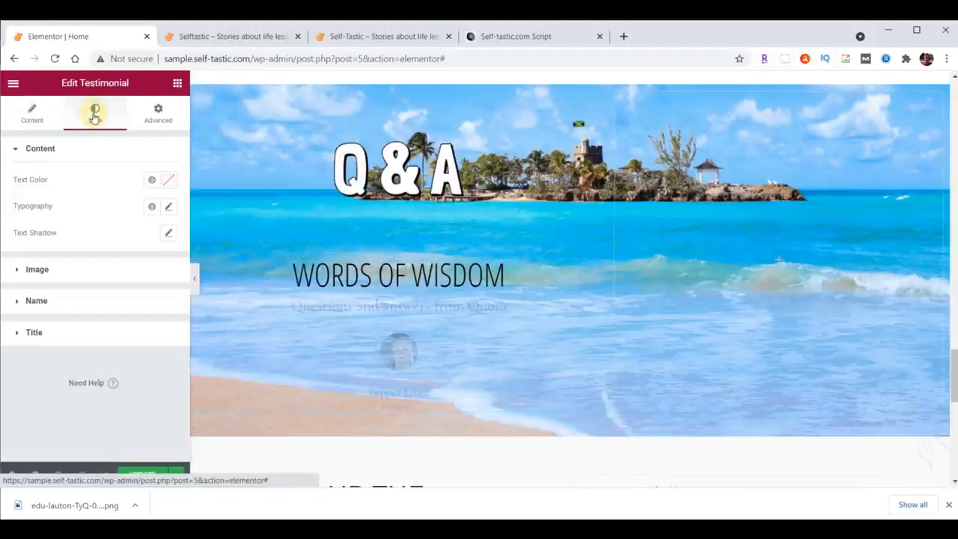
click(38, 269)
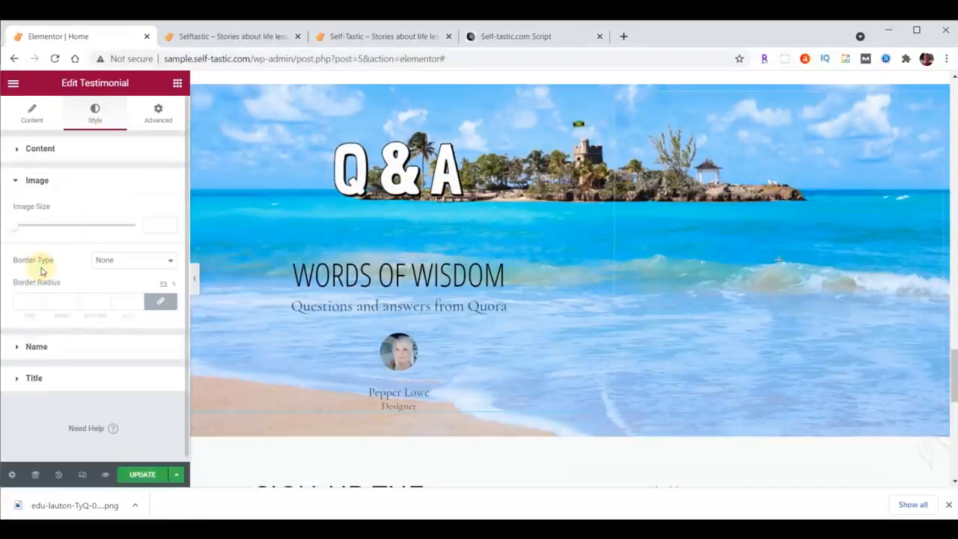
click(149, 225)
text(115)
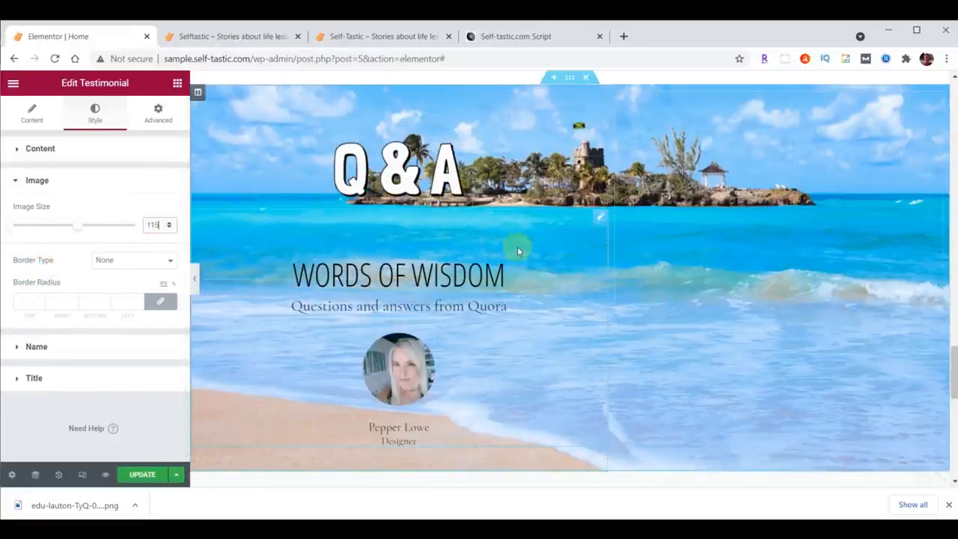
Style the testimonial's content text with the Droid Arabic Kufi font, size 24 px and text color #473C31.
click(41, 149)
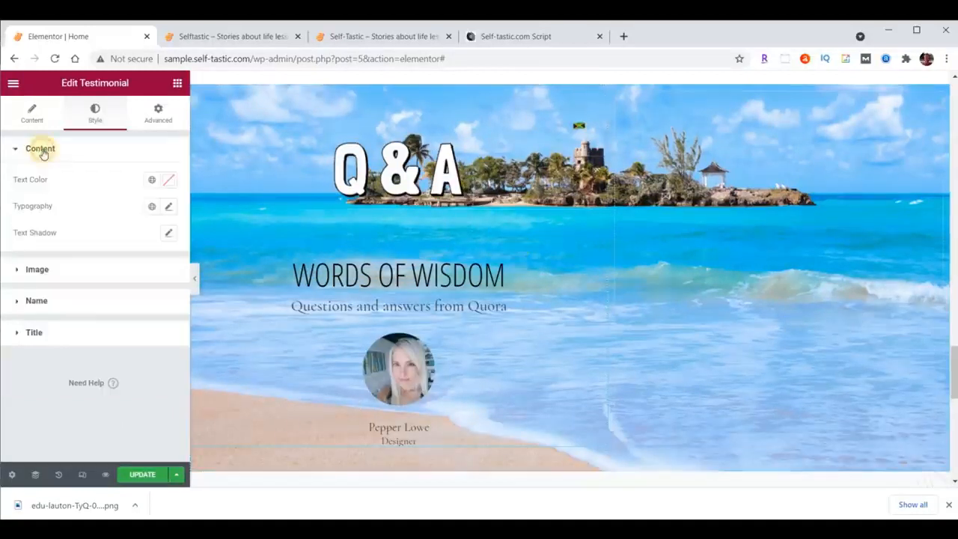
click(170, 208)
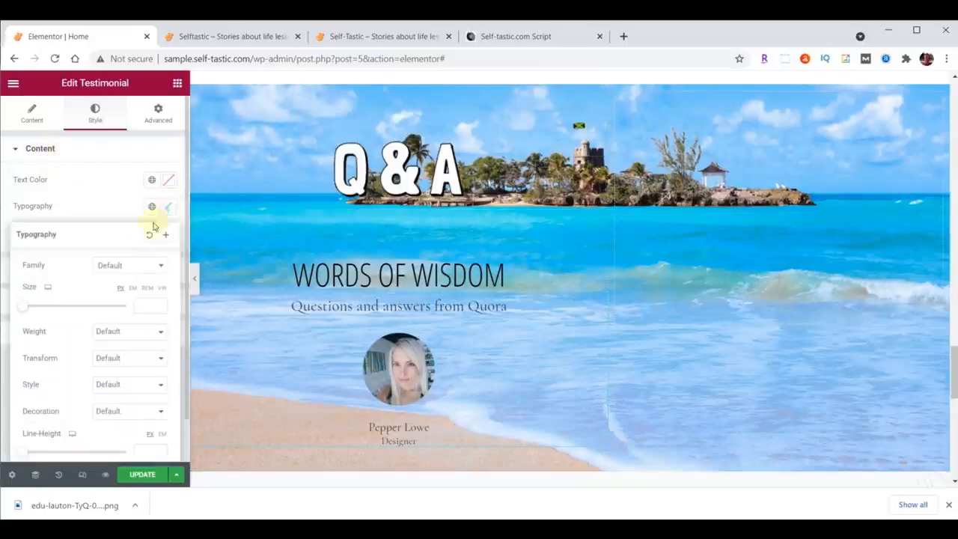
click(128, 265)
text(droid)
click(139, 327)
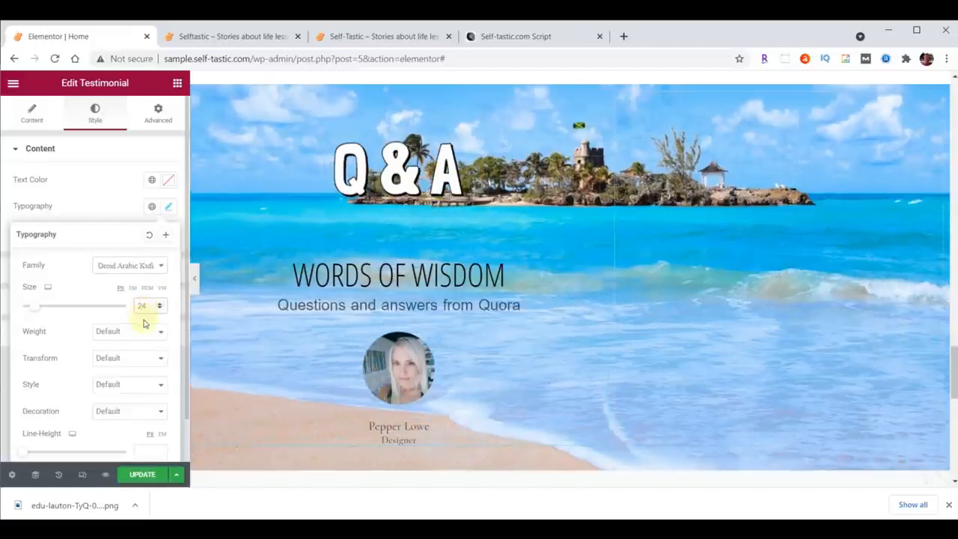
click(168, 182)
click(110, 340)
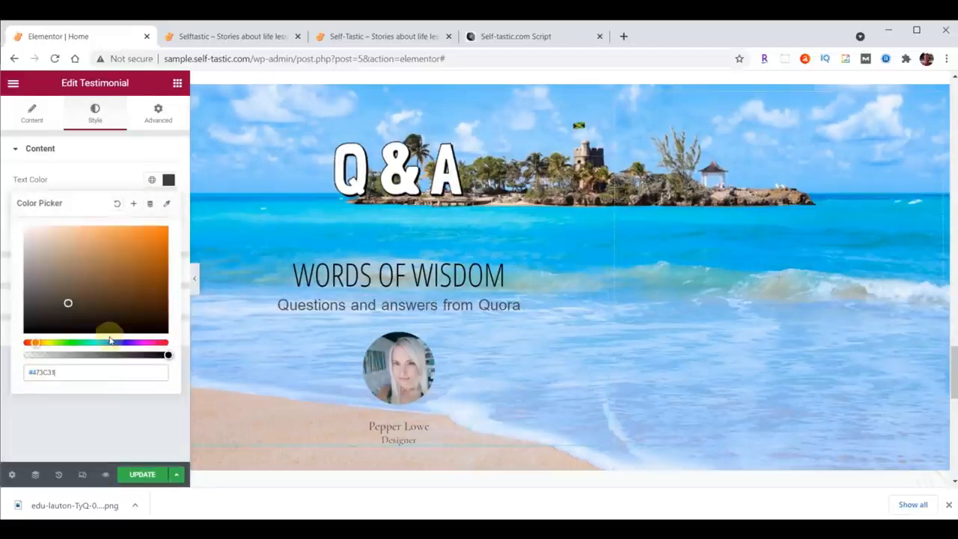
click(168, 180)
Style the testimonial's name with the Open Sans Condensed font, size 30 px and text color #FFFFC0.
click(39, 301)
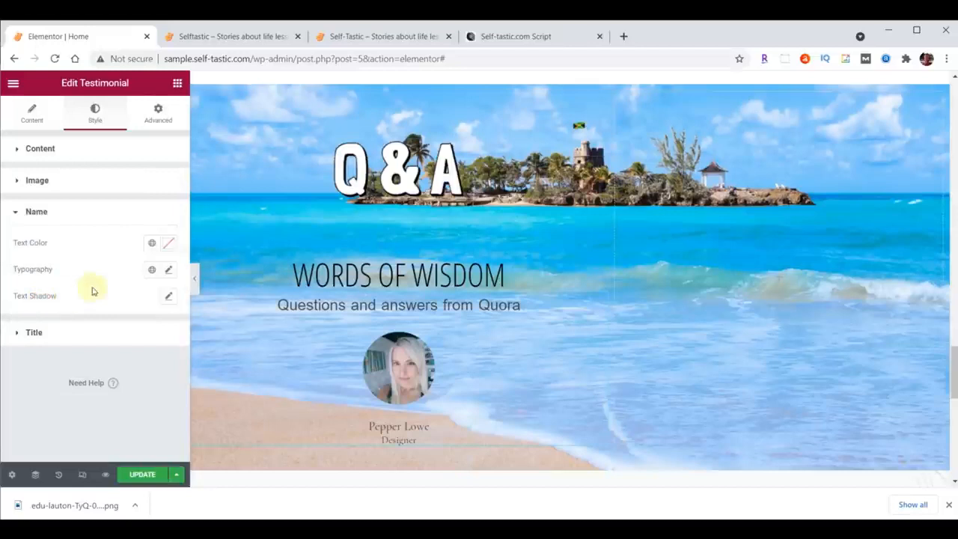
click(169, 271)
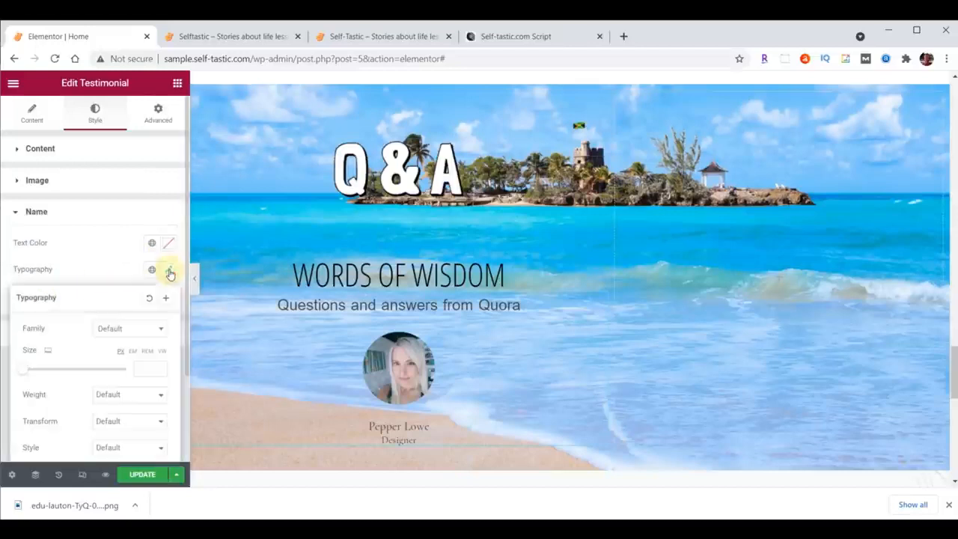
click(133, 328)
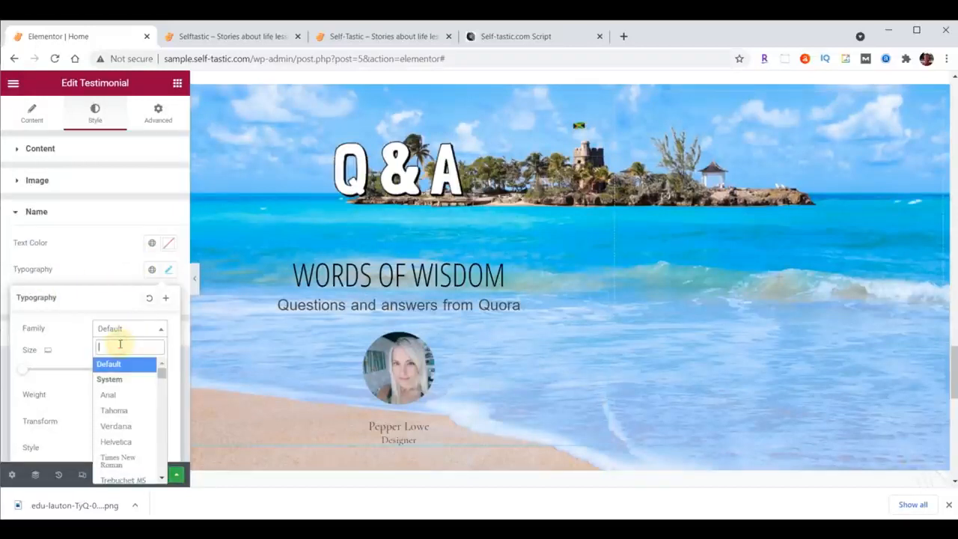
text(Open)
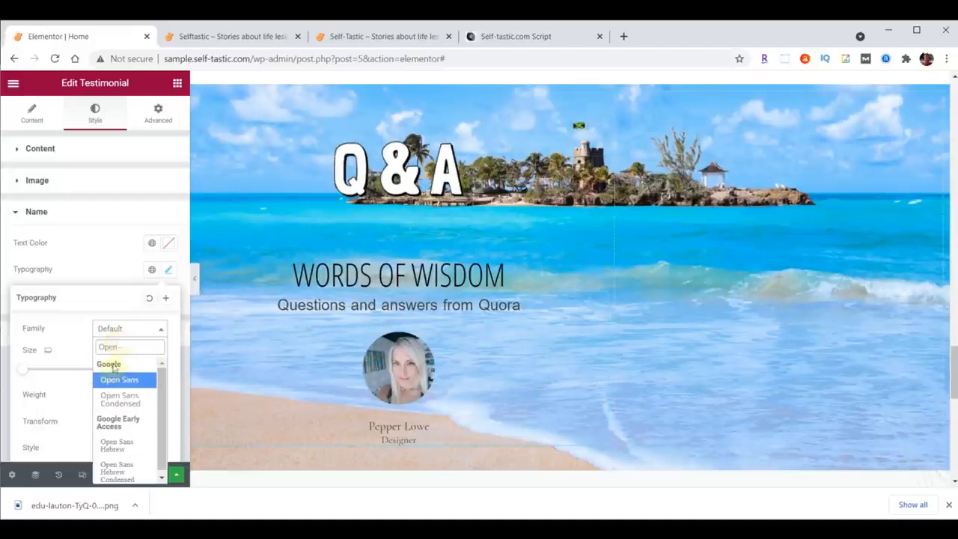
click(119, 399)
click(143, 369)
text(30)
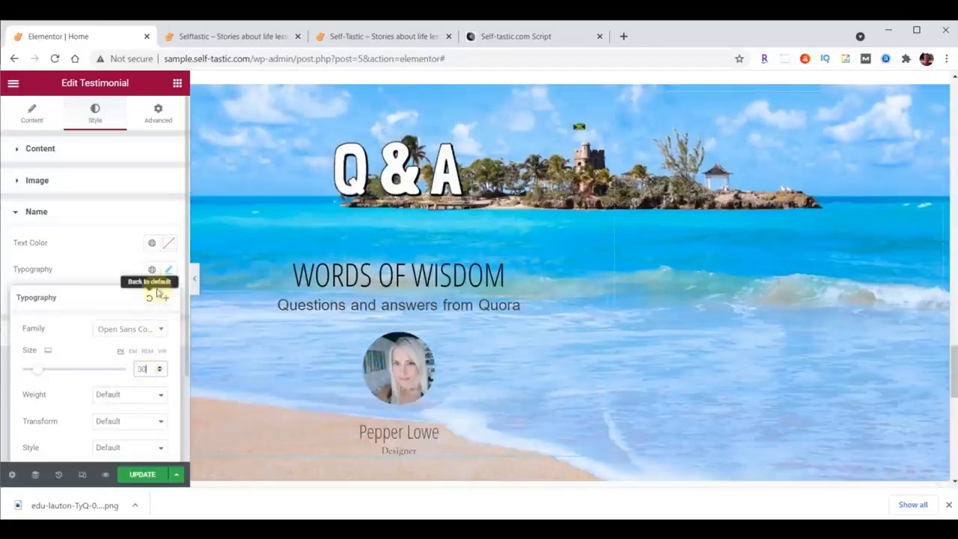
click(169, 243)
text(#FFFFC0)
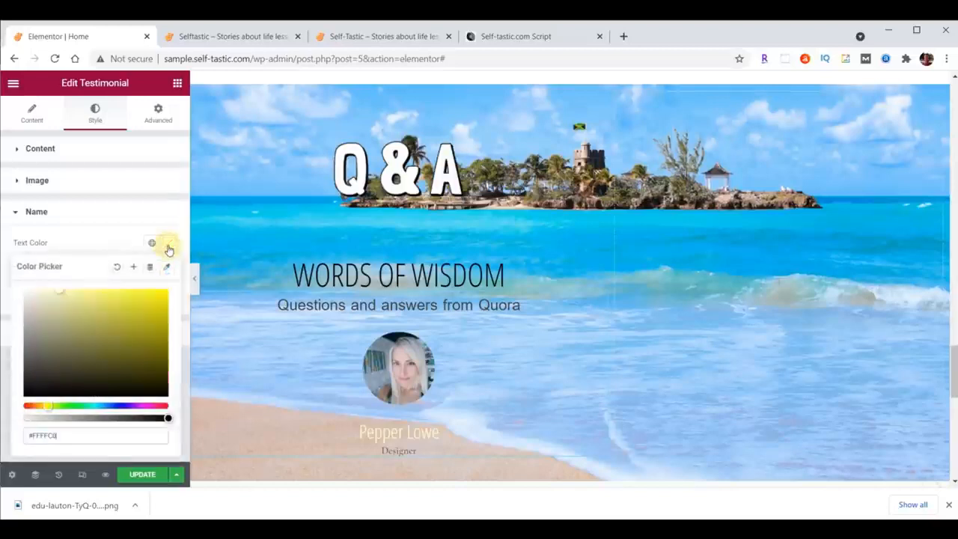
Remove the placeholder job title "Designer" from the testimonial.
scroll(570, 300, down, 1)
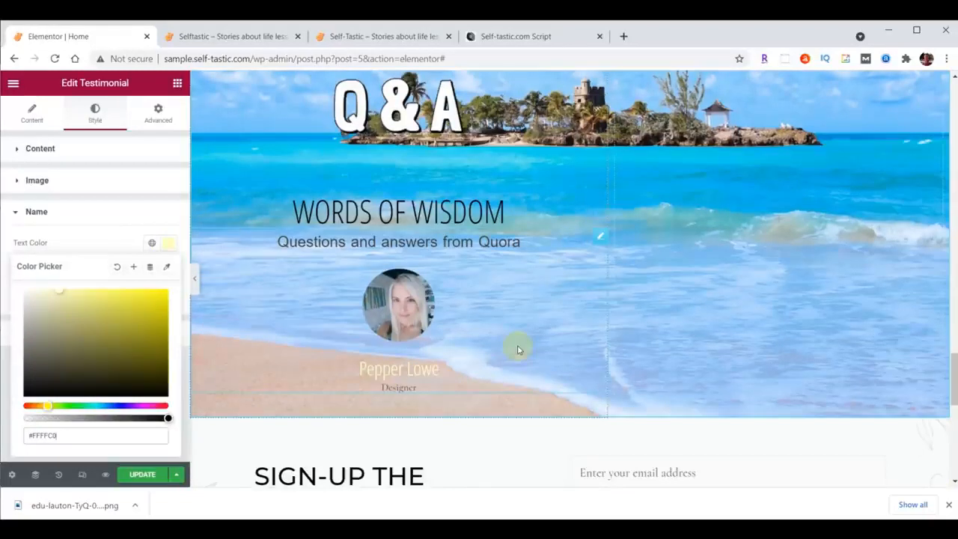
click(32, 111)
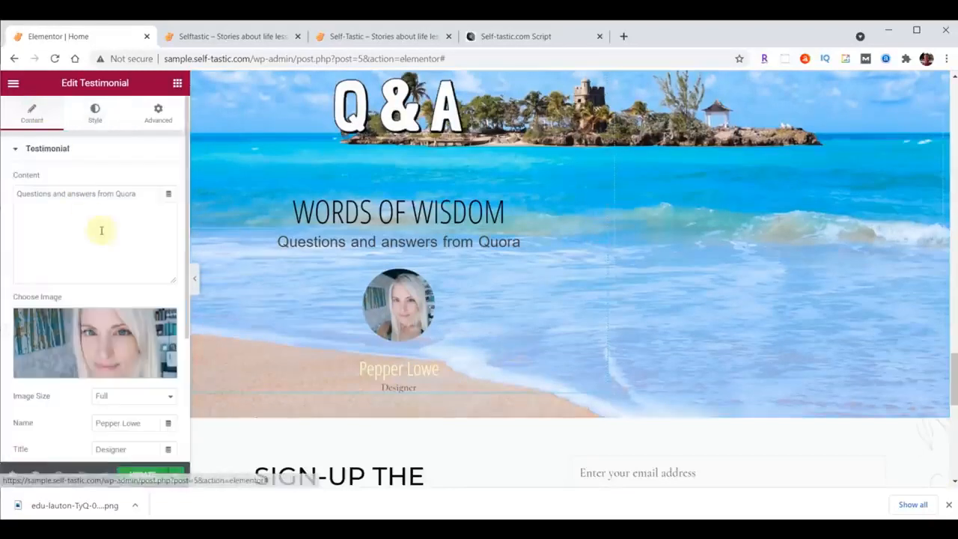
scroll(85, 254, down, 1)
drag(131, 372, 81, 377)
key(BackSpace)
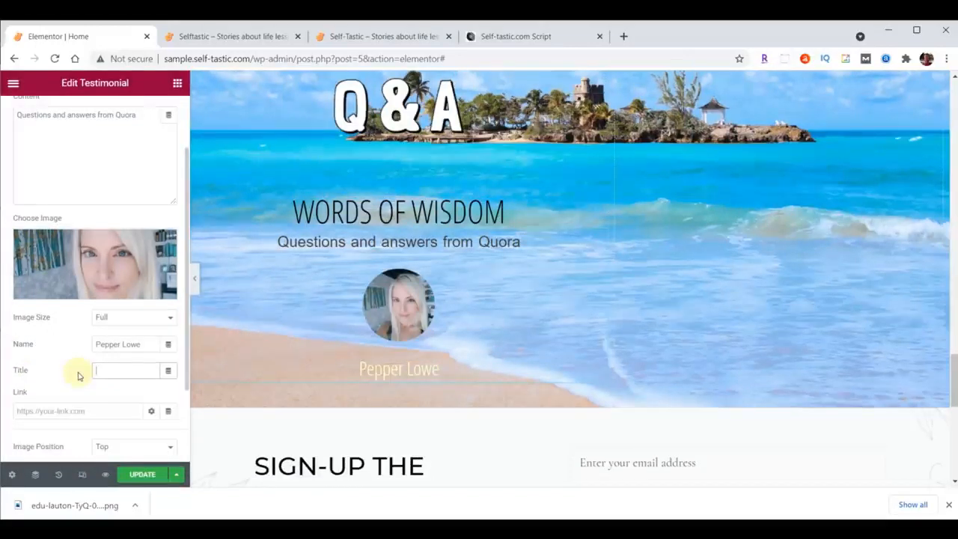
Align the Q&A section's empty right column vertically to Bottom and unlink its margin and padding values at 0.
scroll(748, 307, up, 1)
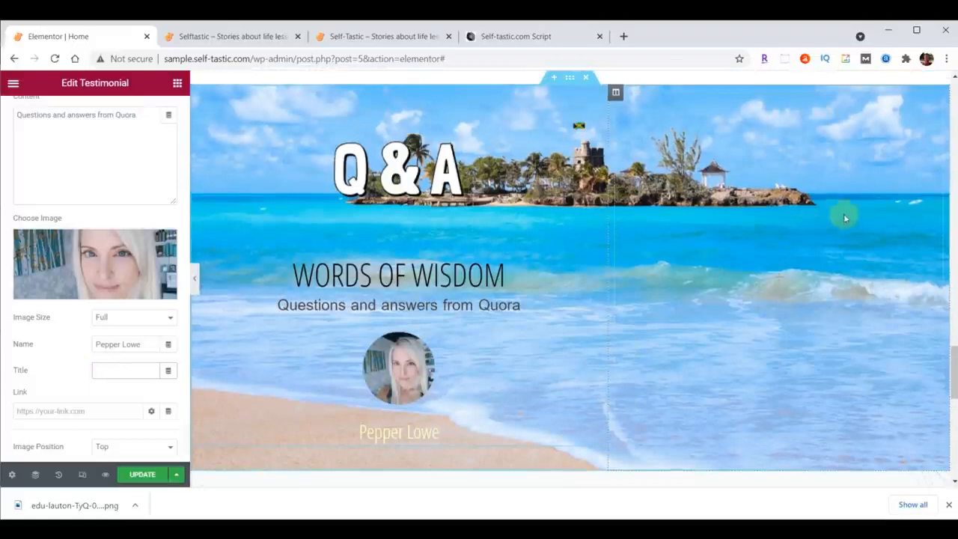
click(614, 92)
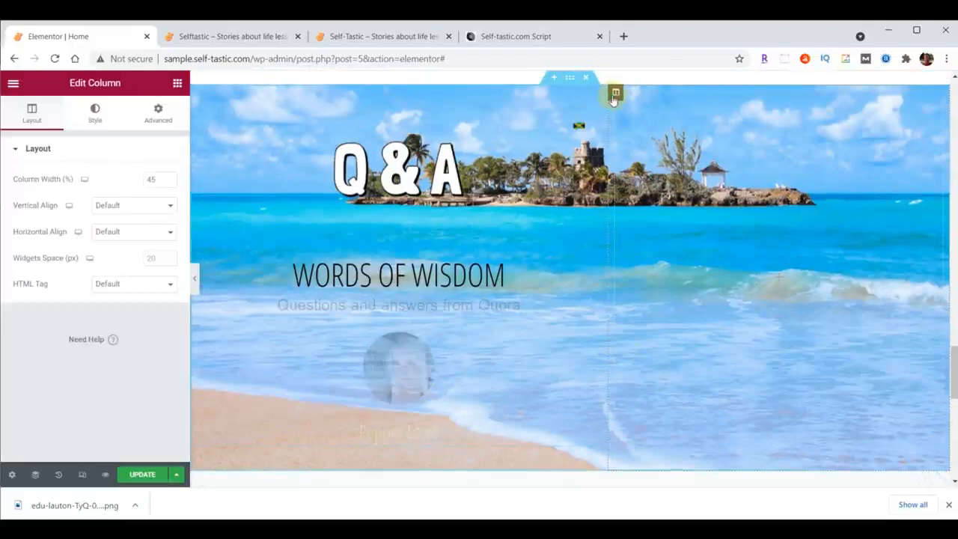
click(113, 205)
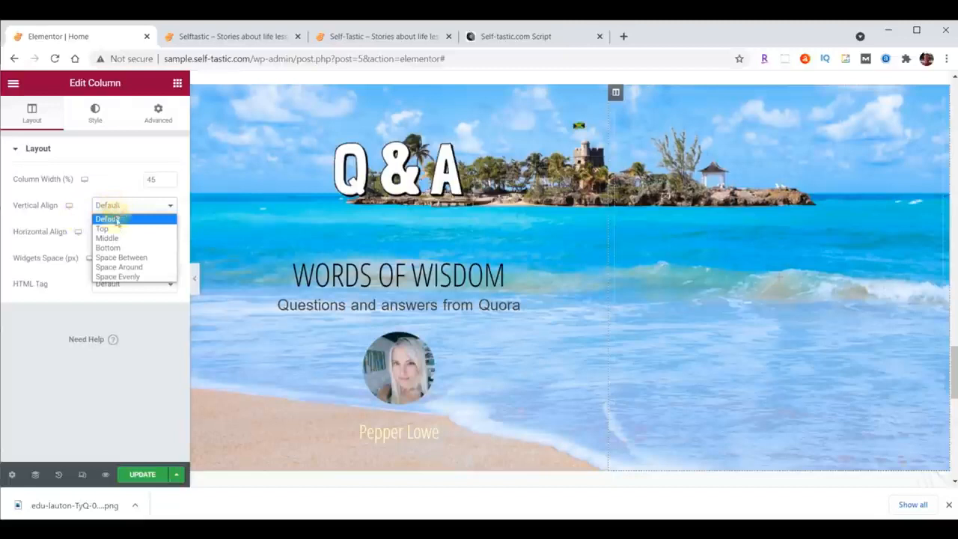
click(115, 248)
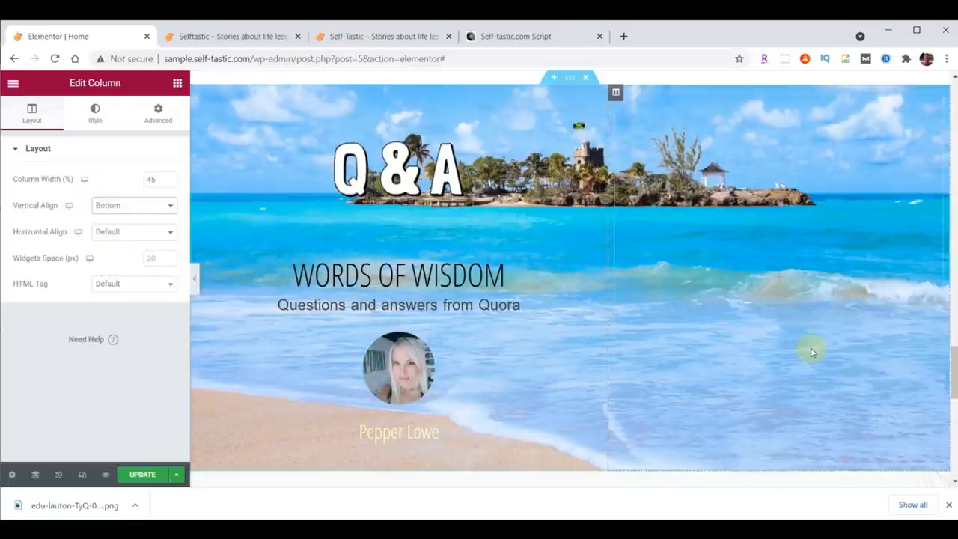
click(157, 116)
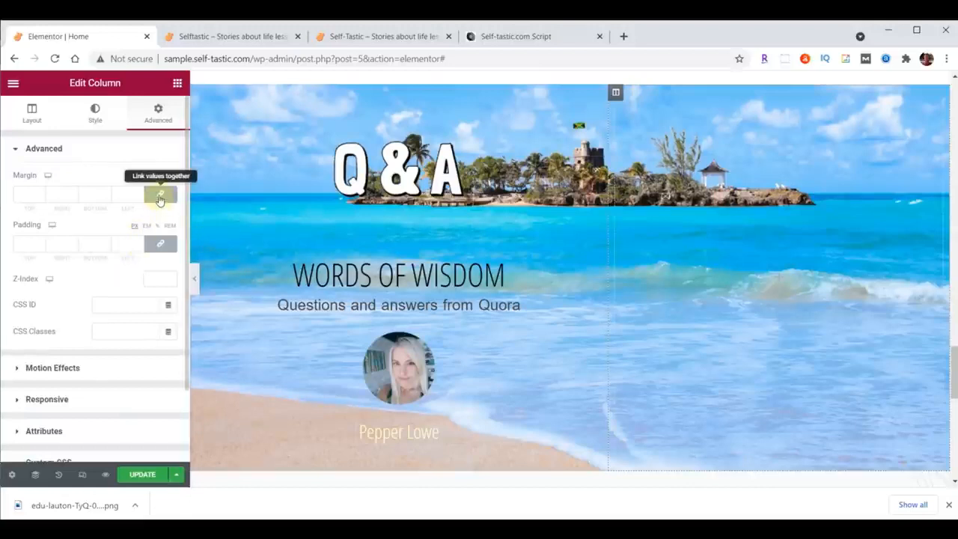
click(160, 196)
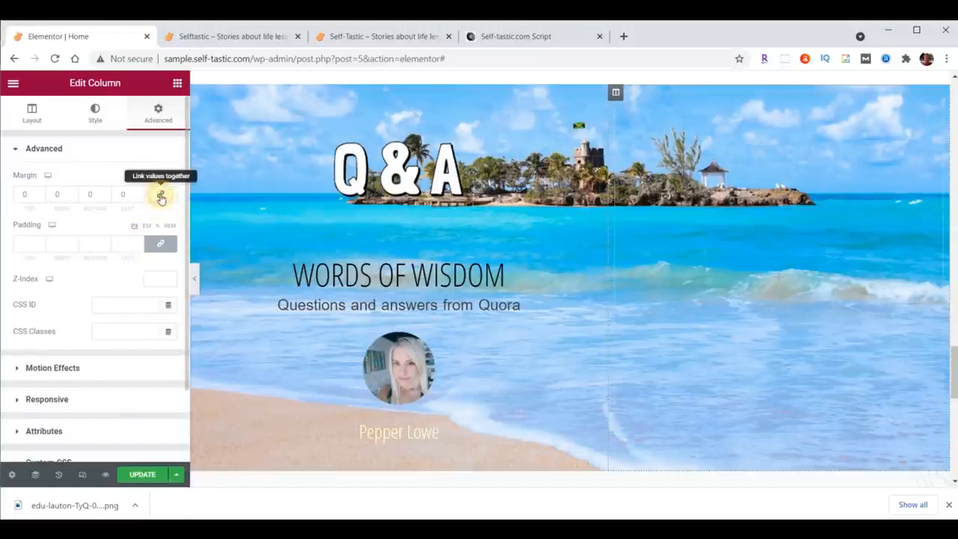
click(160, 247)
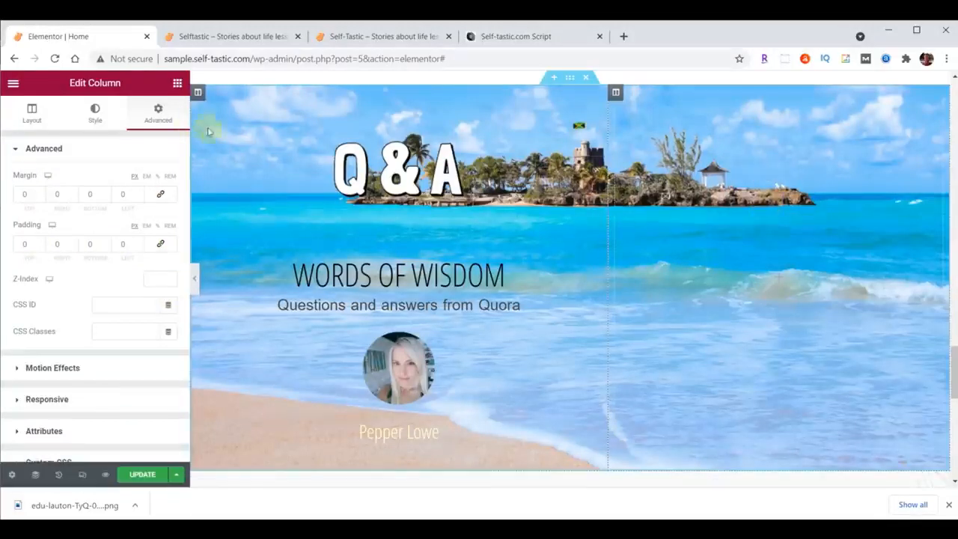
Add an Image widget to the Q&A section's right column and insert the uploaded file practical-advice-bethany-trans.png.
click(179, 84)
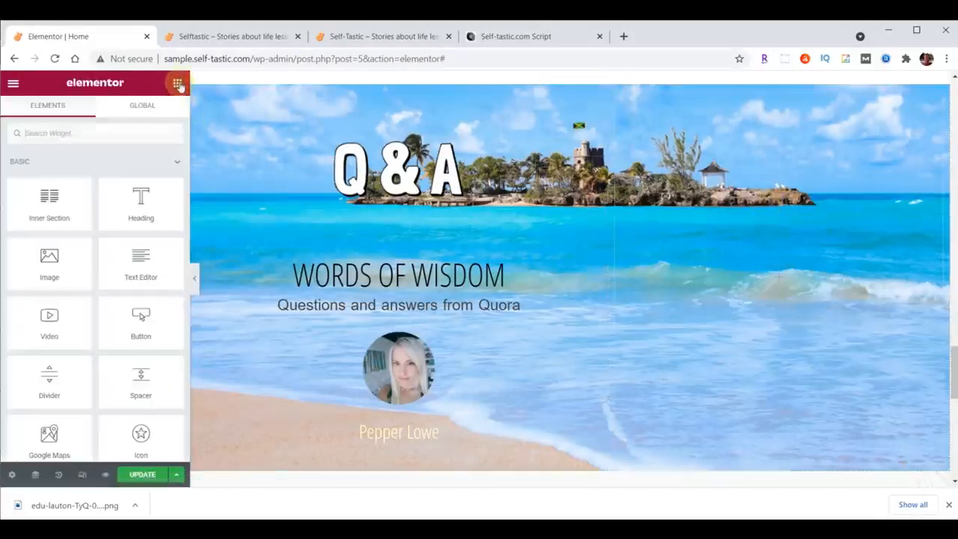
drag(56, 252, 716, 220)
click(95, 225)
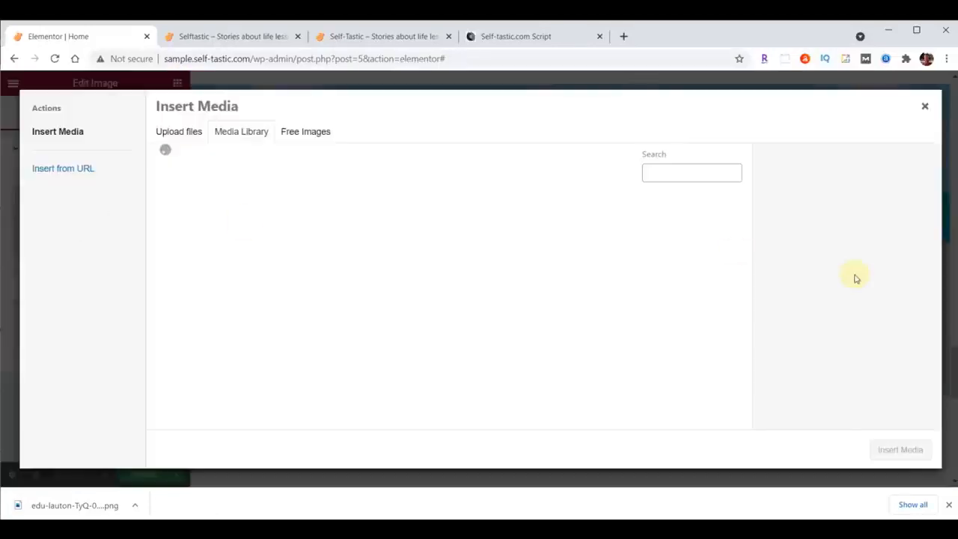
mouse_move(407, 528)
click(518, 488)
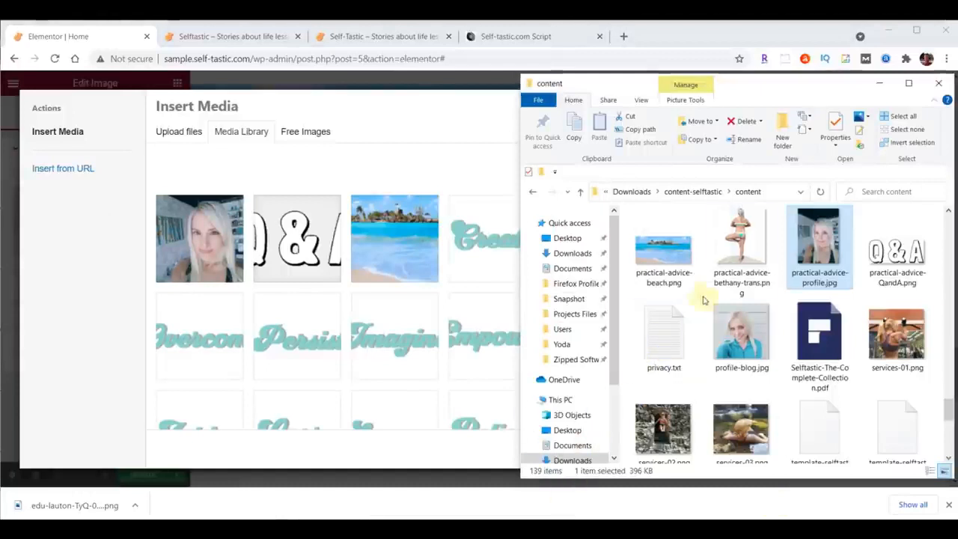
drag(743, 235, 325, 256)
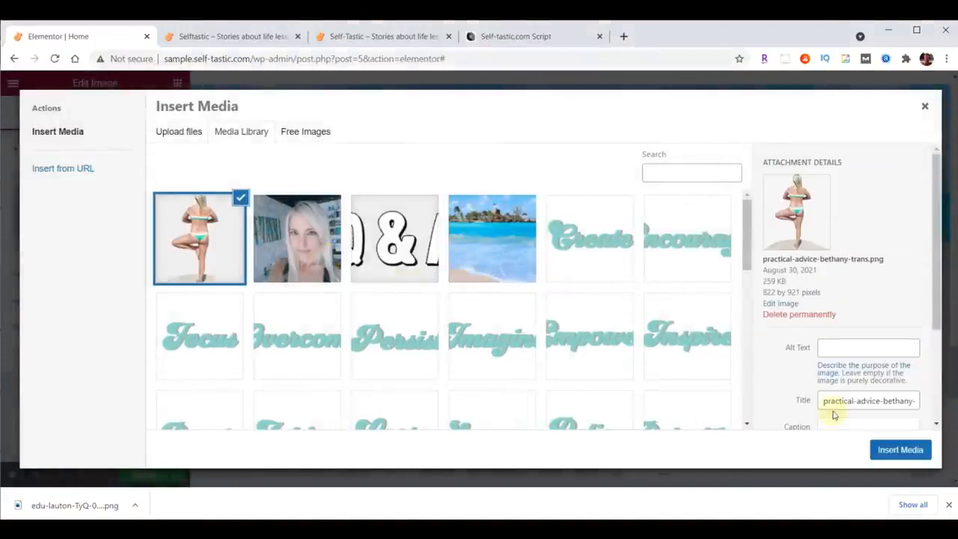
click(908, 449)
Set the yoga image's size to Full, align it left and open its style settings.
click(133, 274)
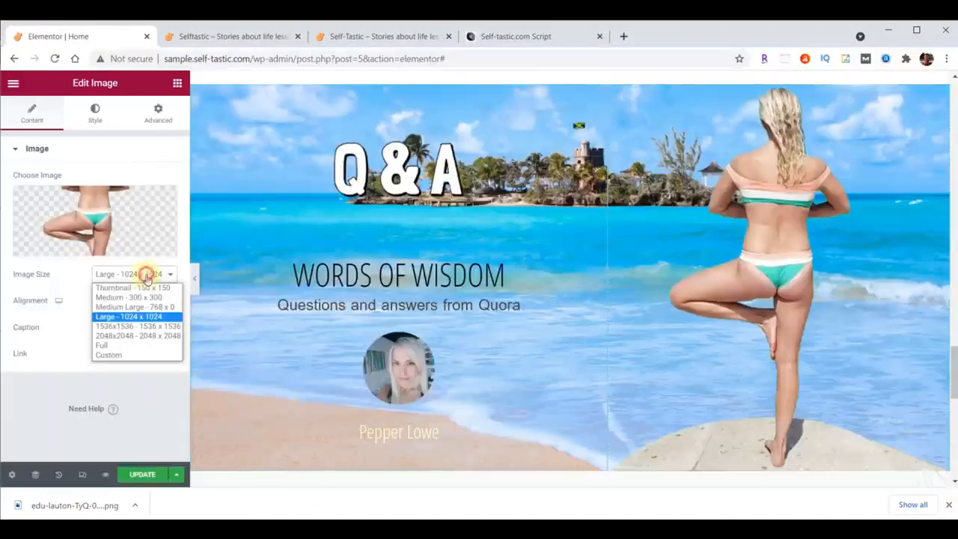
click(139, 345)
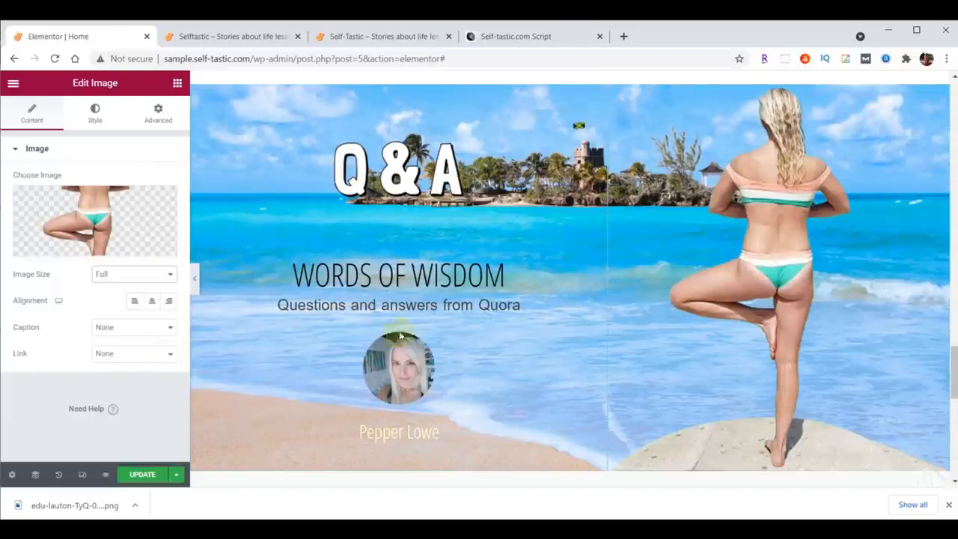
click(136, 303)
click(92, 123)
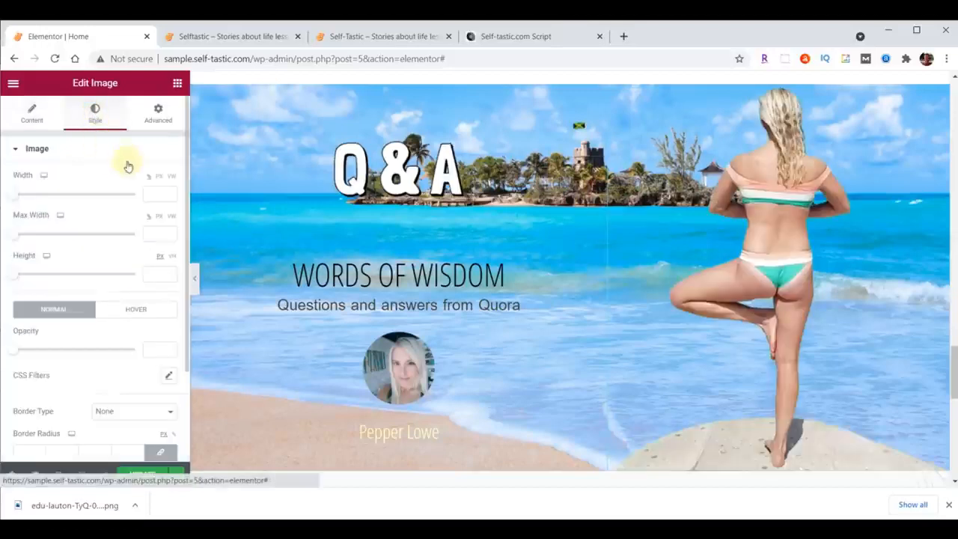
Try a percentage width and max width of 400 for the yoga image.
click(154, 192)
text(400)
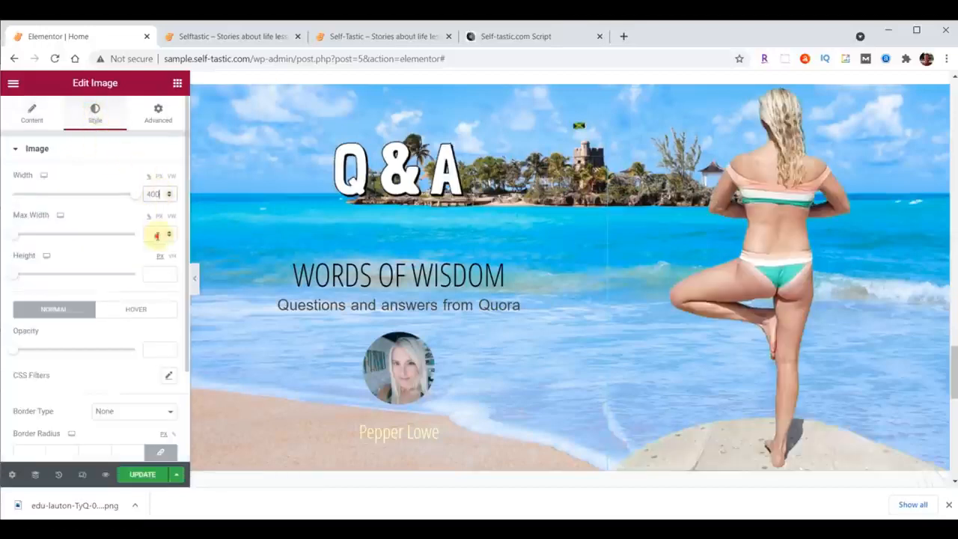
click(157, 235)
text(400)
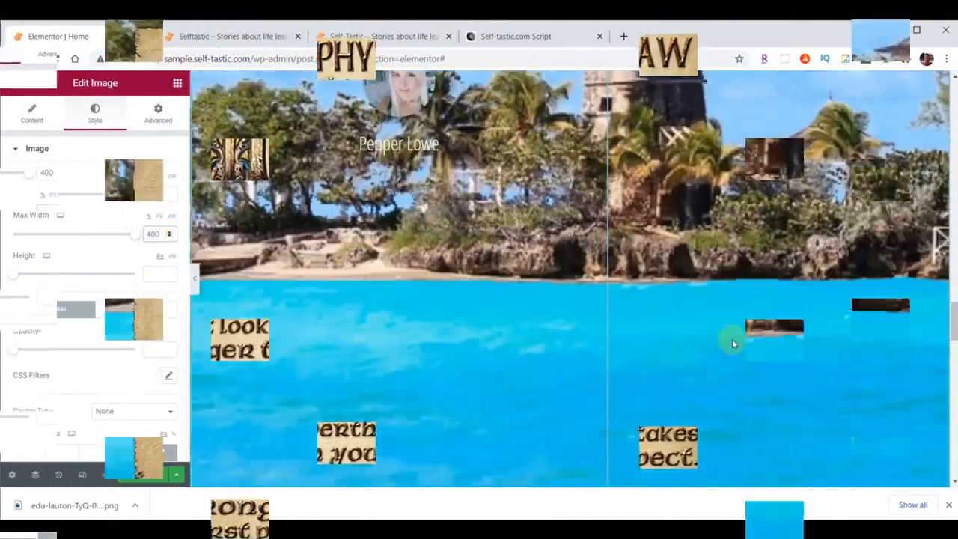
scroll(732, 339, down, 1)
scroll(732, 339, up, 3)
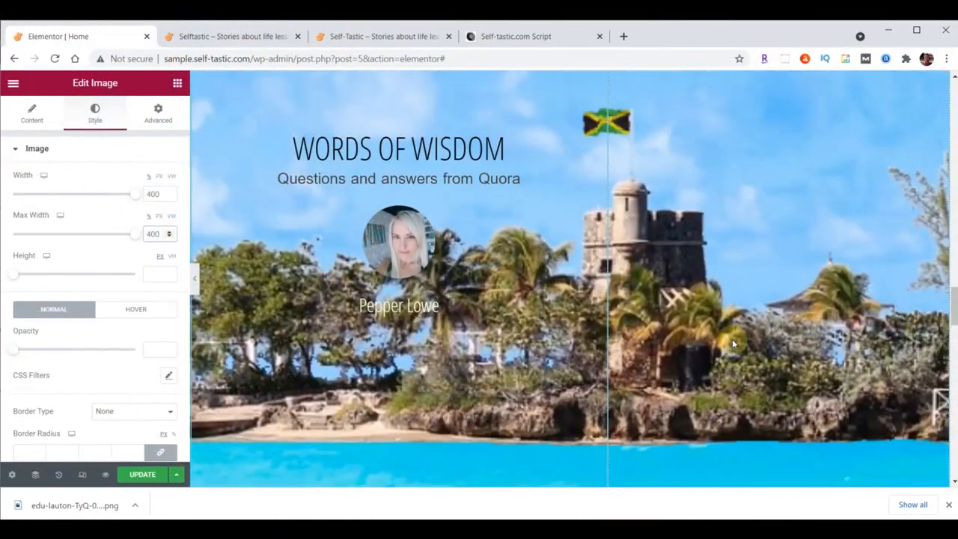
scroll(733, 344, up, 3)
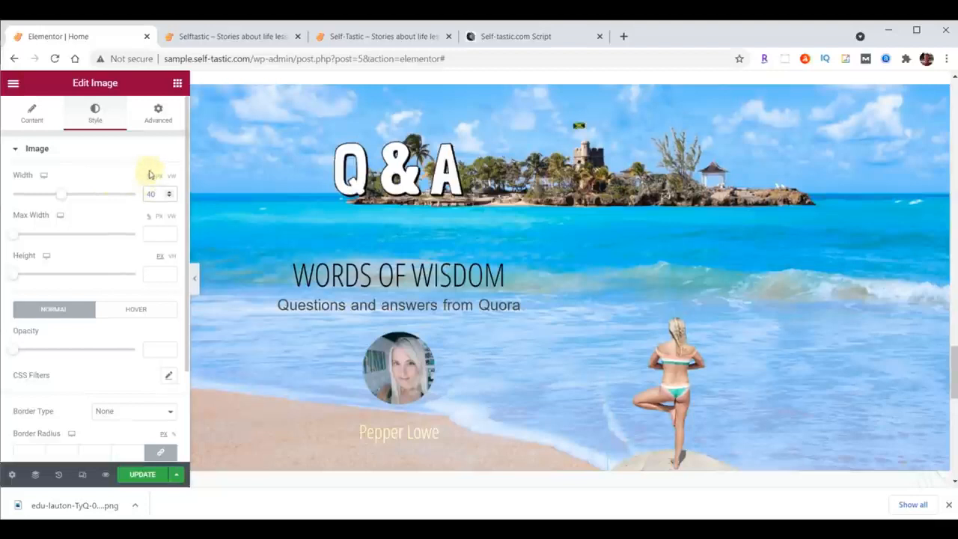
Switch the yoga image's width unit to pixels and set the width to 400 px.
click(161, 178)
drag(158, 194, 128, 199)
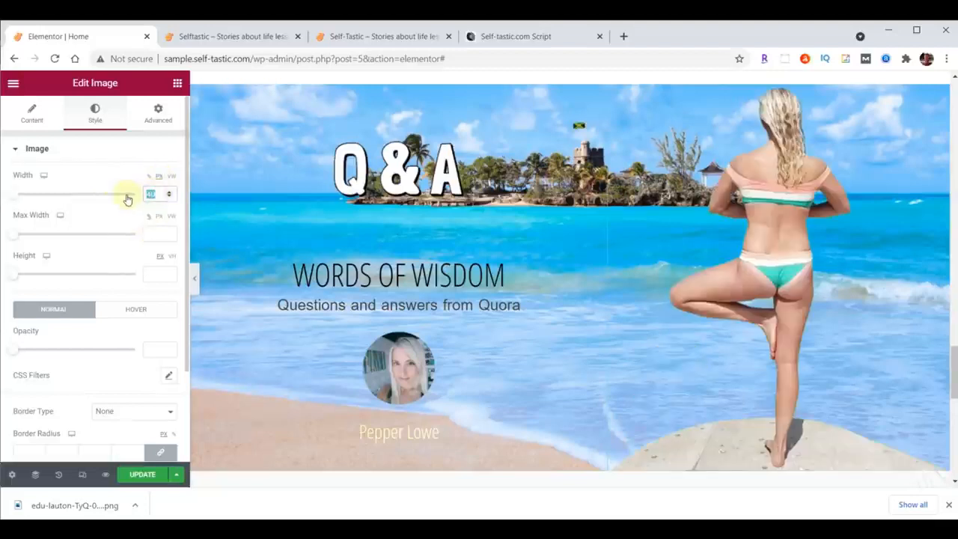
text(400)
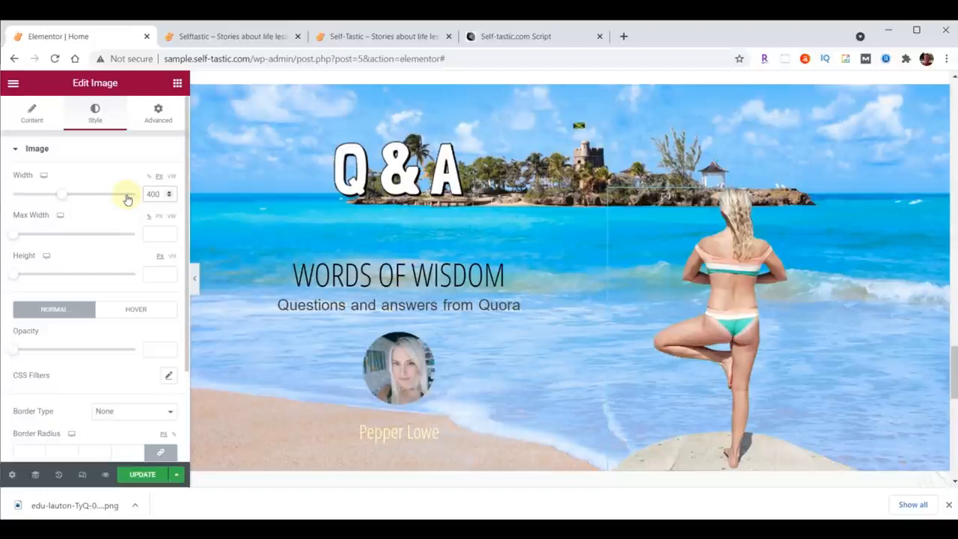
Give the yoga image a Fade In Right entrance animation with Slow duration and 1000 ms delay, and update the page.
click(159, 124)
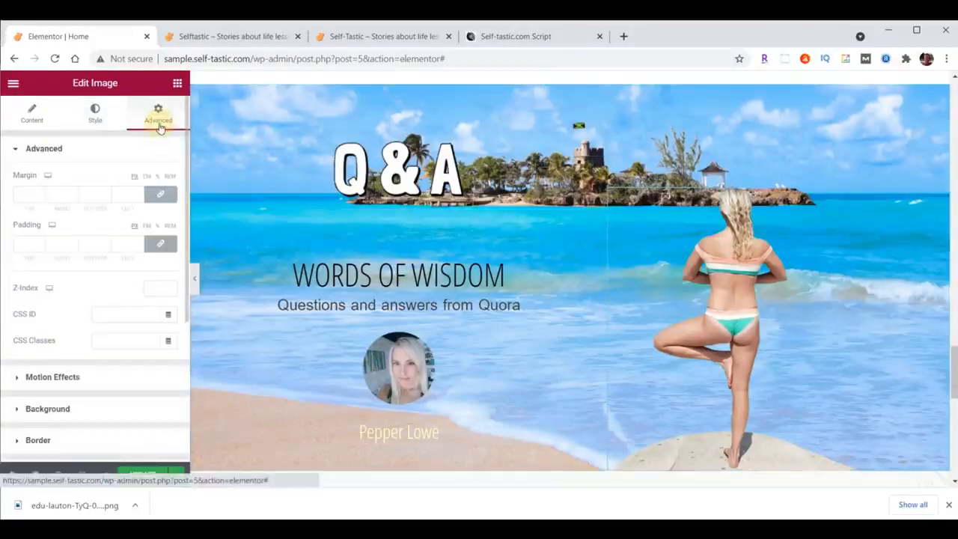
click(60, 376)
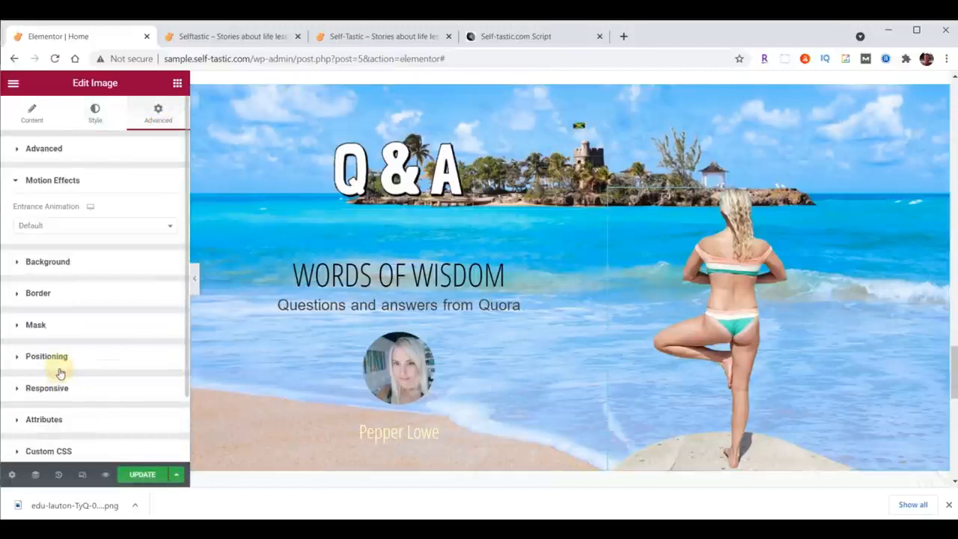
click(63, 223)
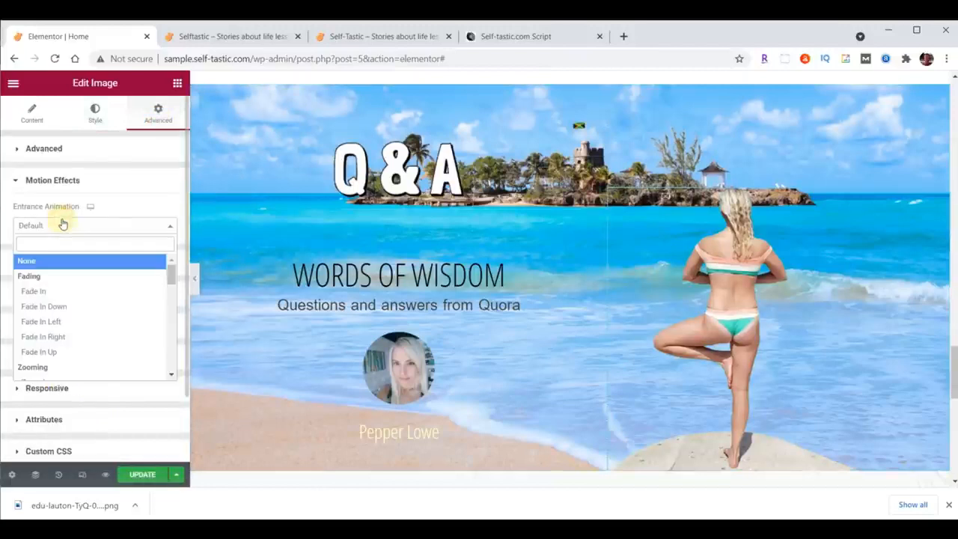
click(53, 336)
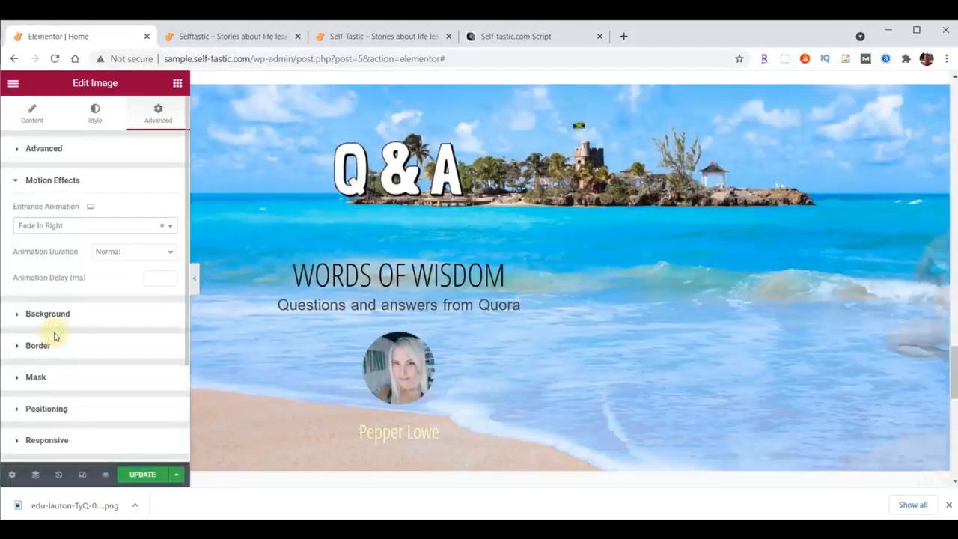
click(114, 251)
click(116, 266)
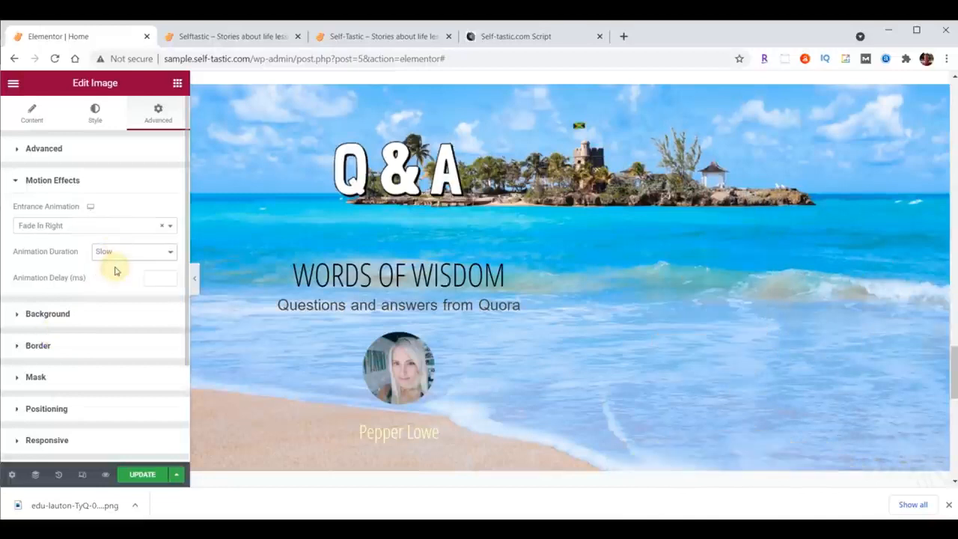
text(1000)
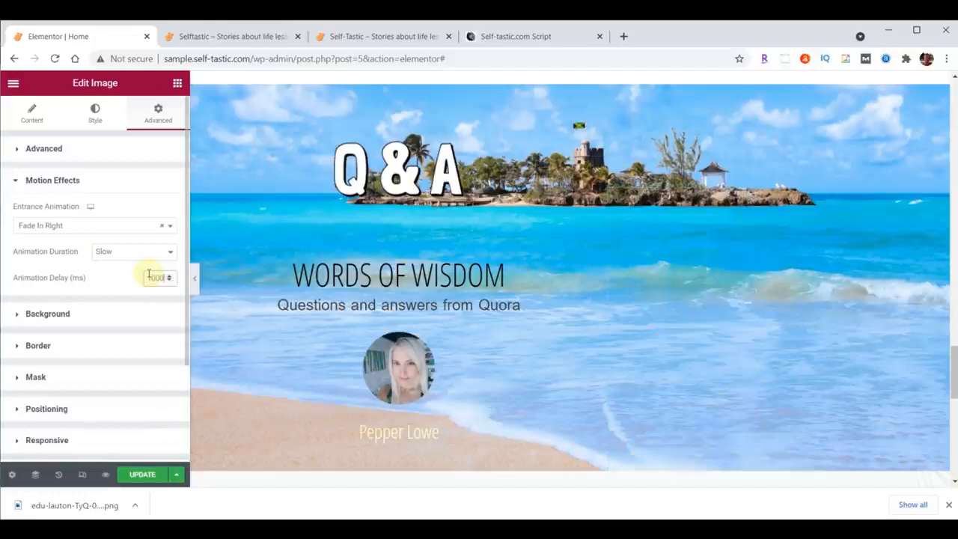
click(152, 476)
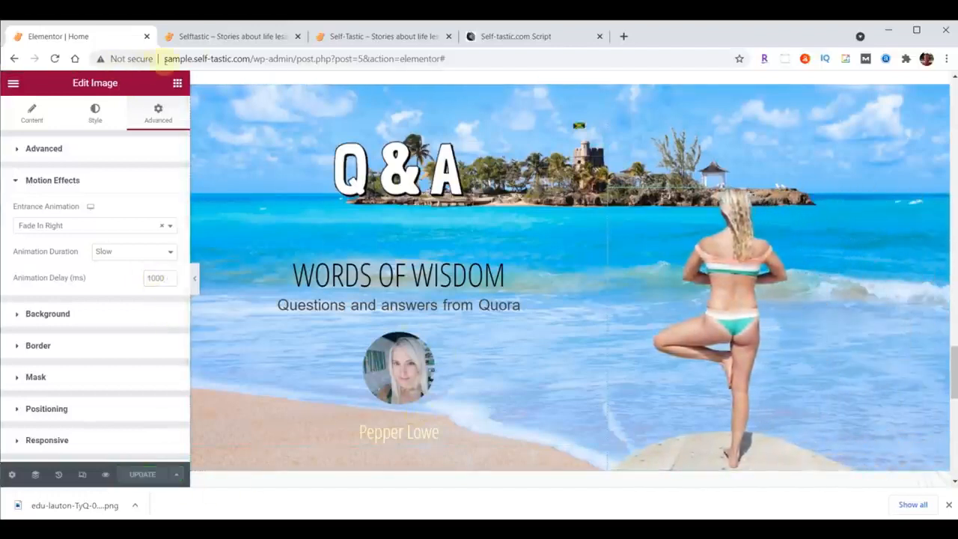
Reload the live Selftastic home page and check the Q&A section and its image animation.
click(212, 41)
click(55, 58)
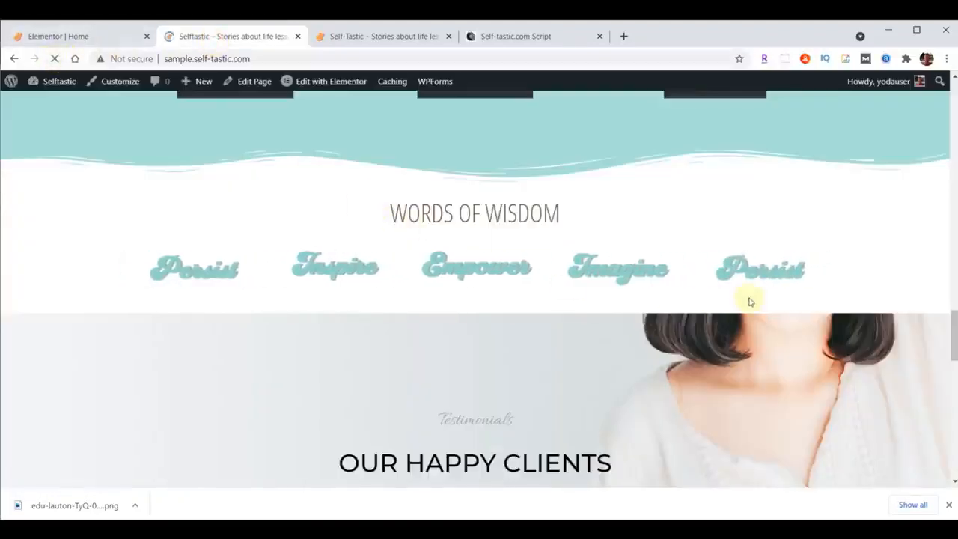
scroll(776, 295, down, 3)
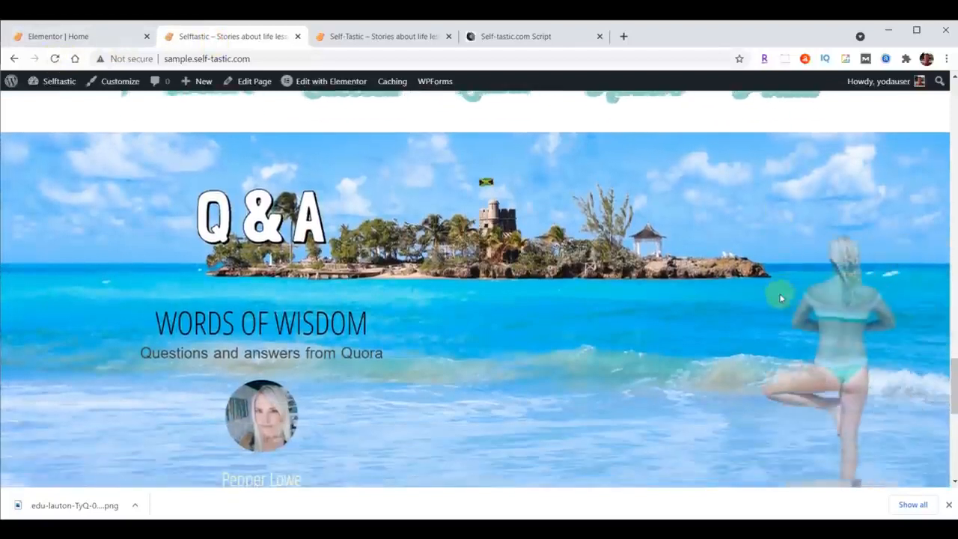
scroll(780, 295, down, 1)
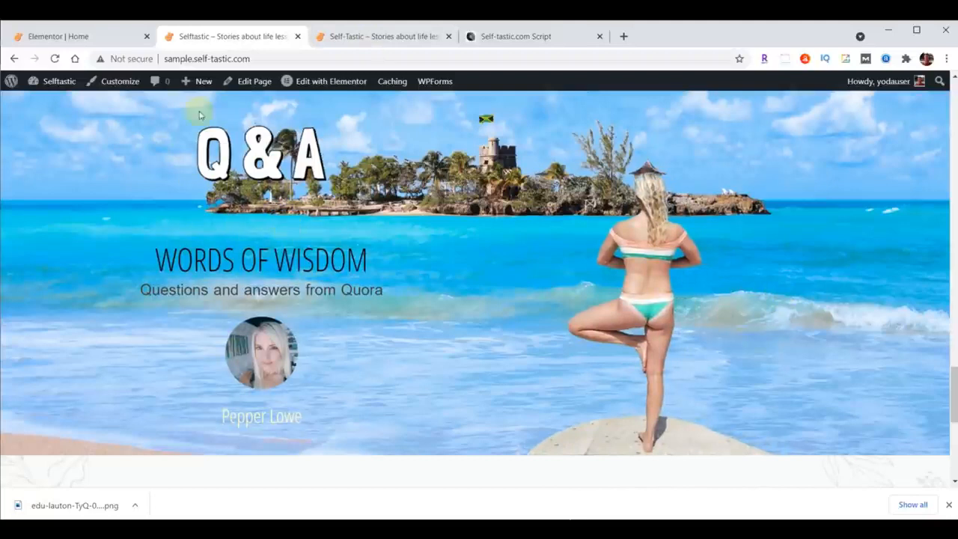
Return to the Elementor editor, set the Q&A section's "Words of Wisdom" heading top padding to 0 and update the page.
click(97, 37)
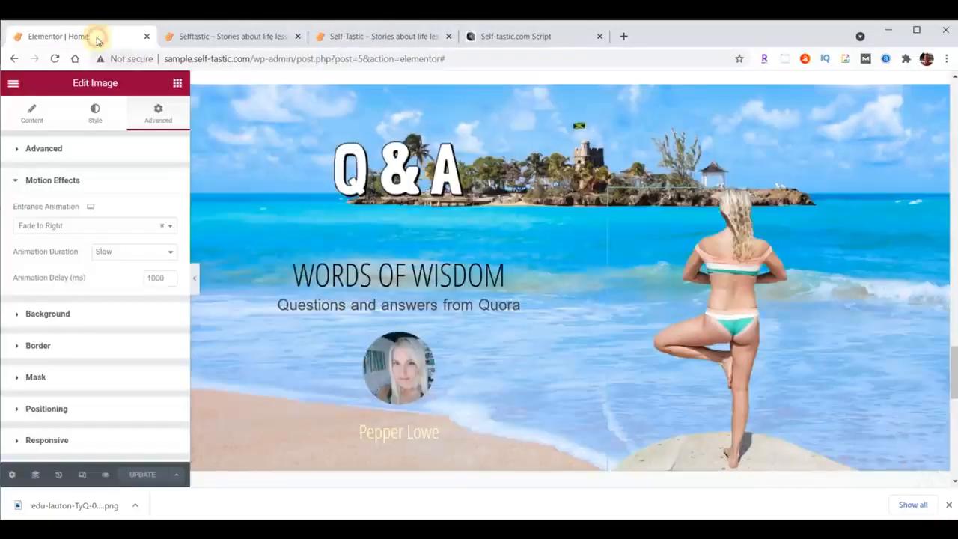
click(600, 220)
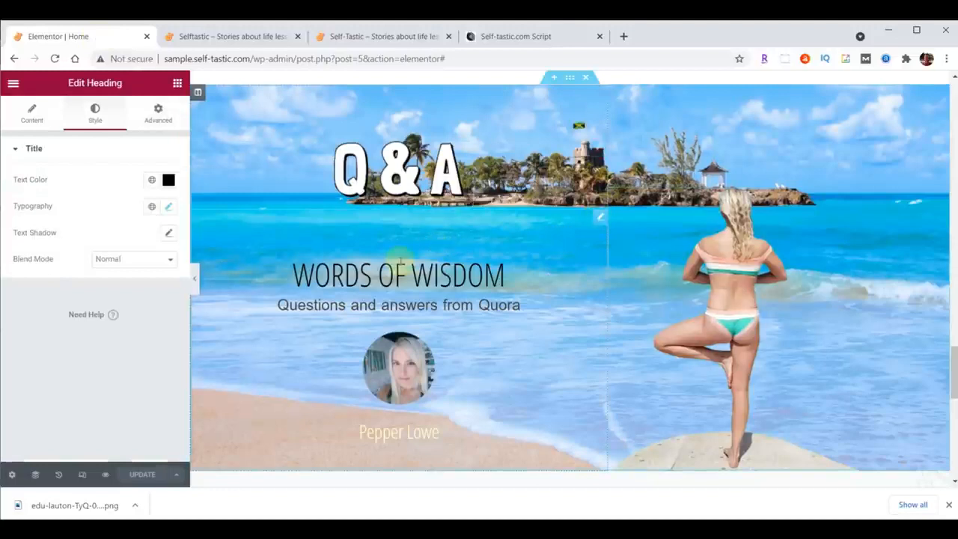
click(161, 120)
double_click(24, 244)
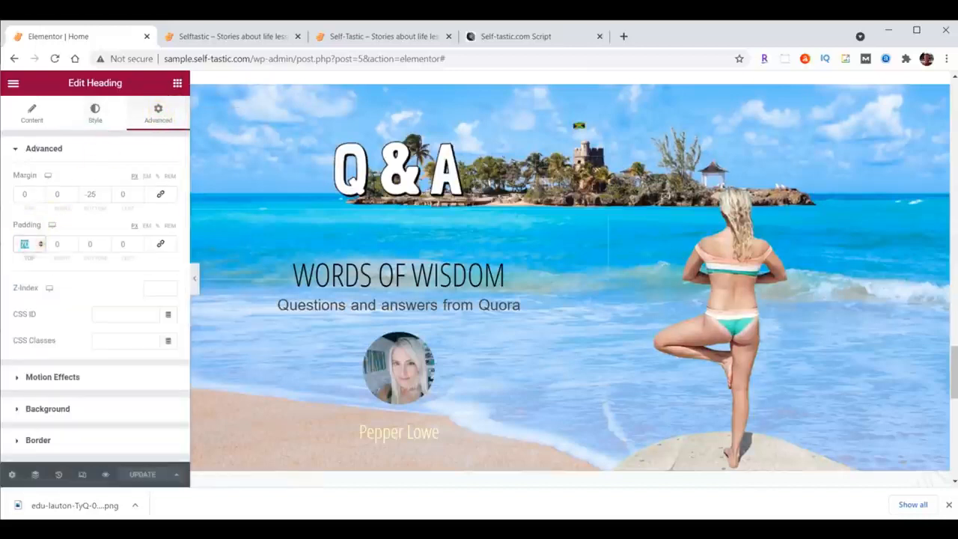
text(0)
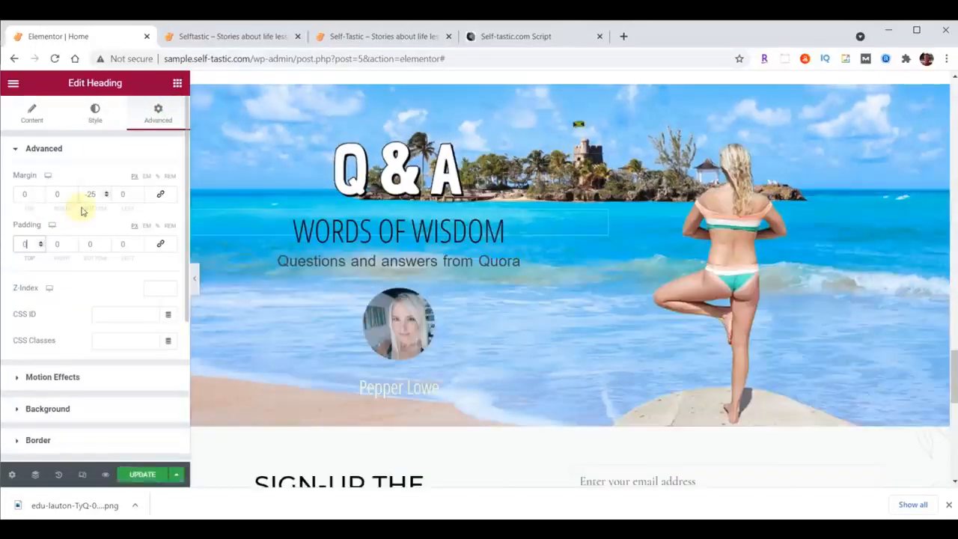
click(142, 474)
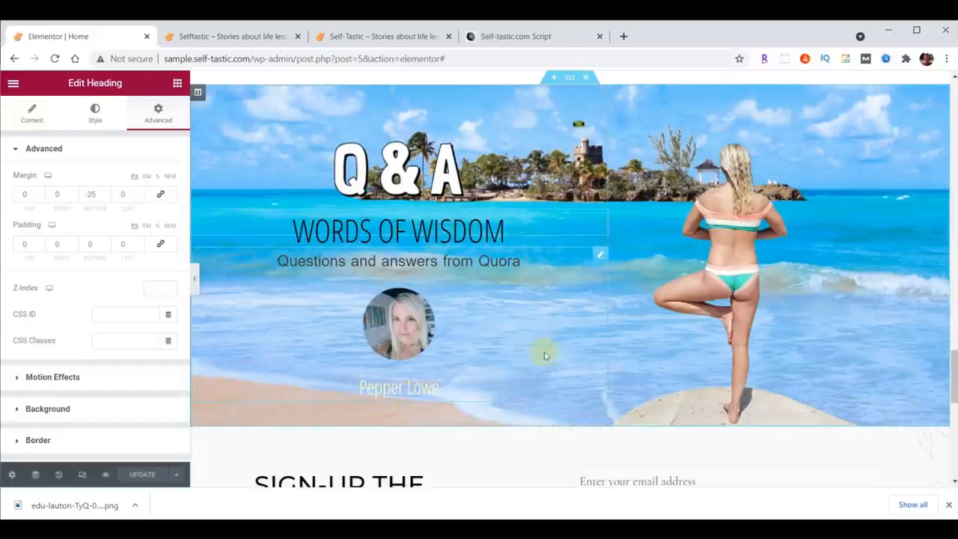
Link the testimonial in the Q&A section to /contact/ and update the page.
click(599, 254)
scroll(83, 431, down, 2)
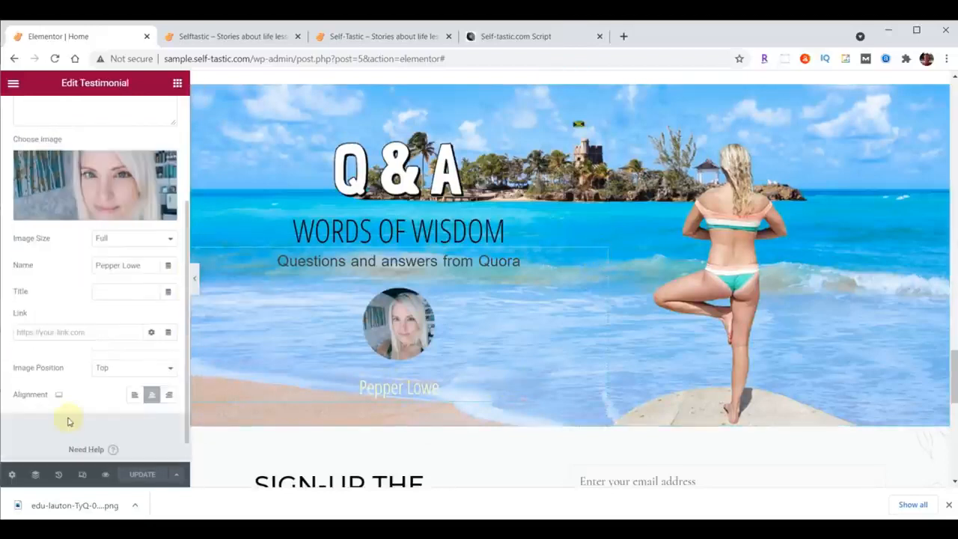
click(103, 330)
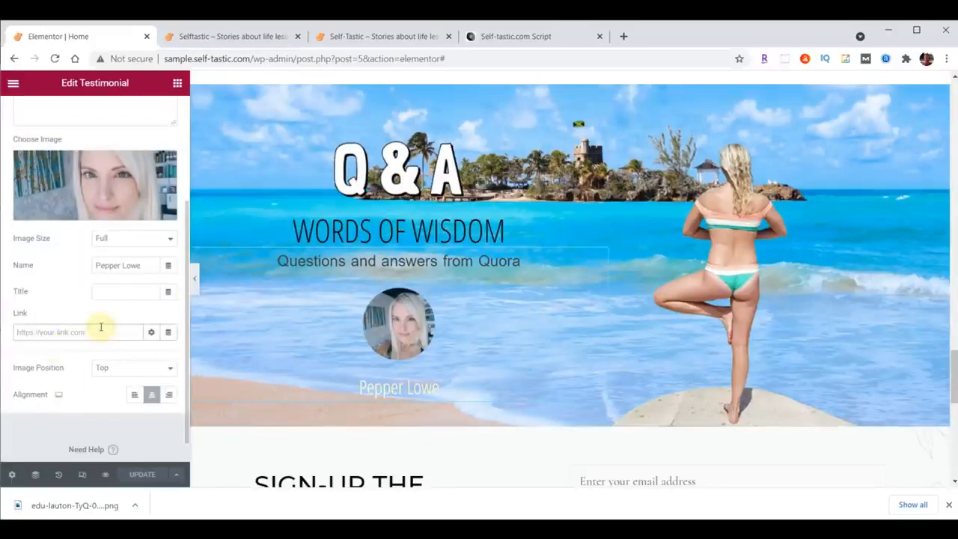
text(/contact/)
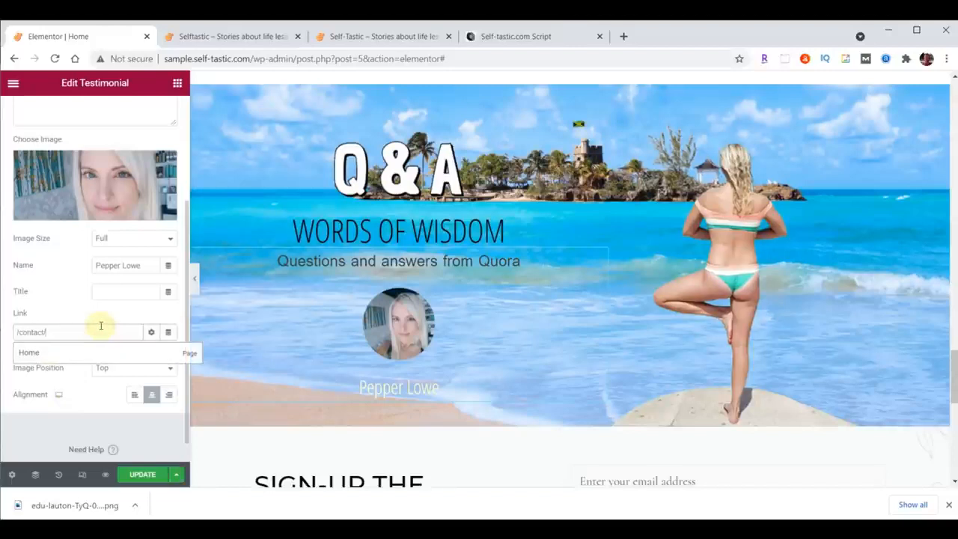
click(139, 474)
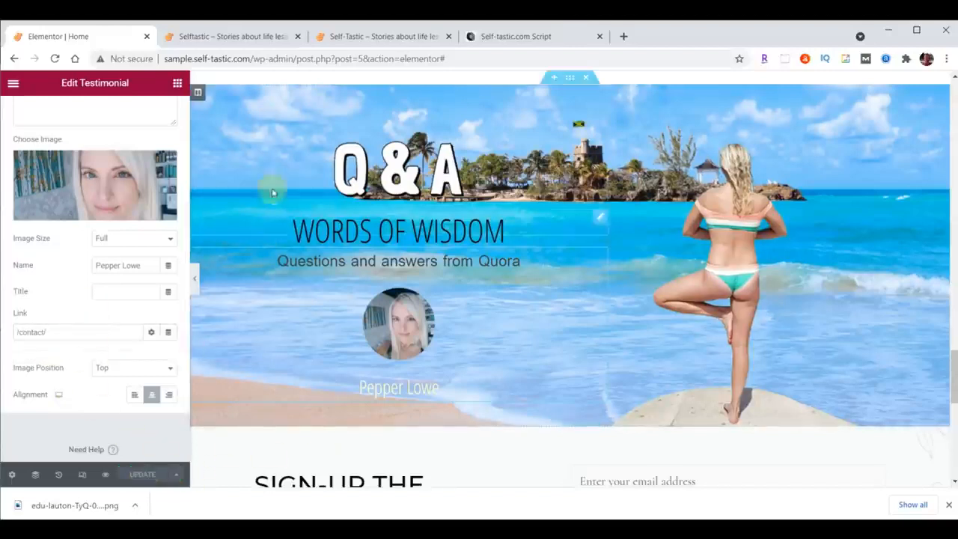
Reload the live Selftastic home page and compare its Q&A and sign-up sections with the finished Self-Tastic site.
click(238, 36)
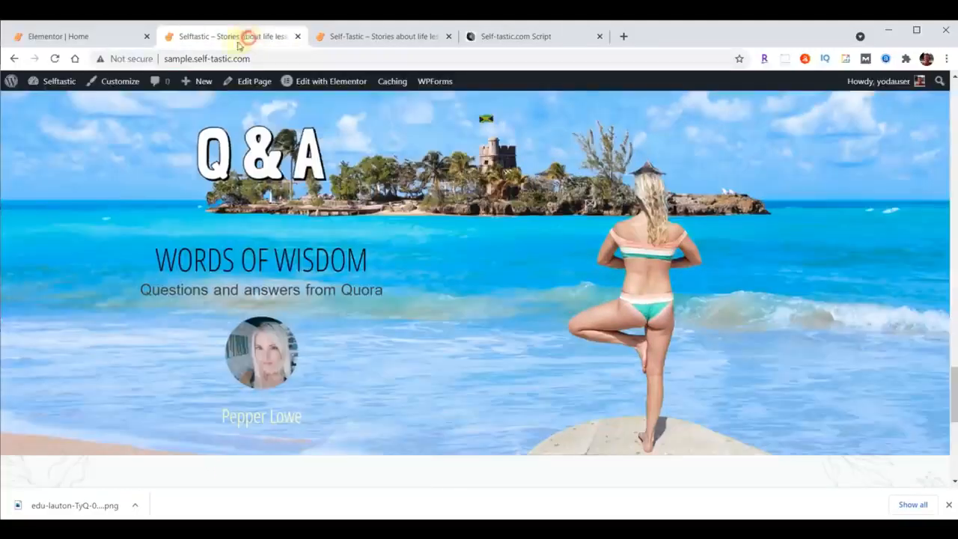
click(56, 60)
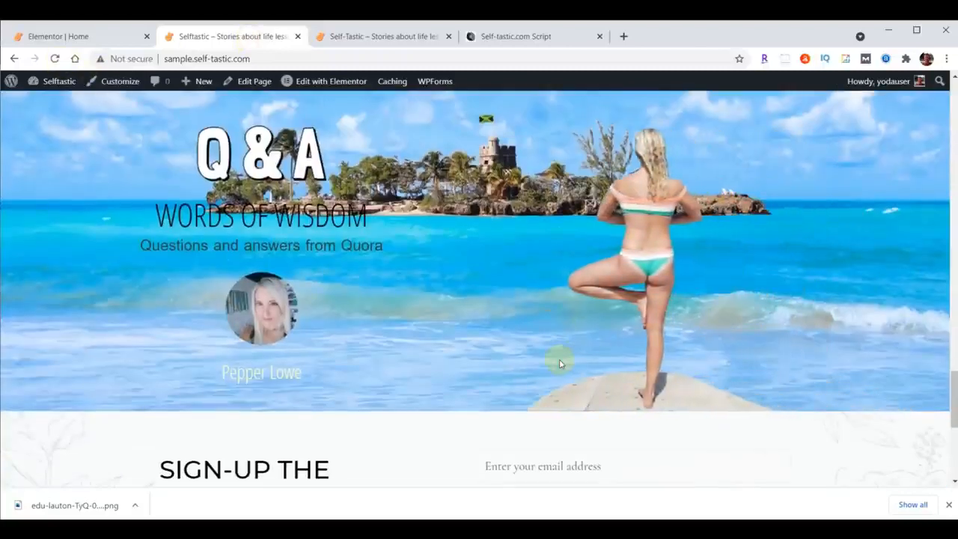
scroll(812, 347, down, 2)
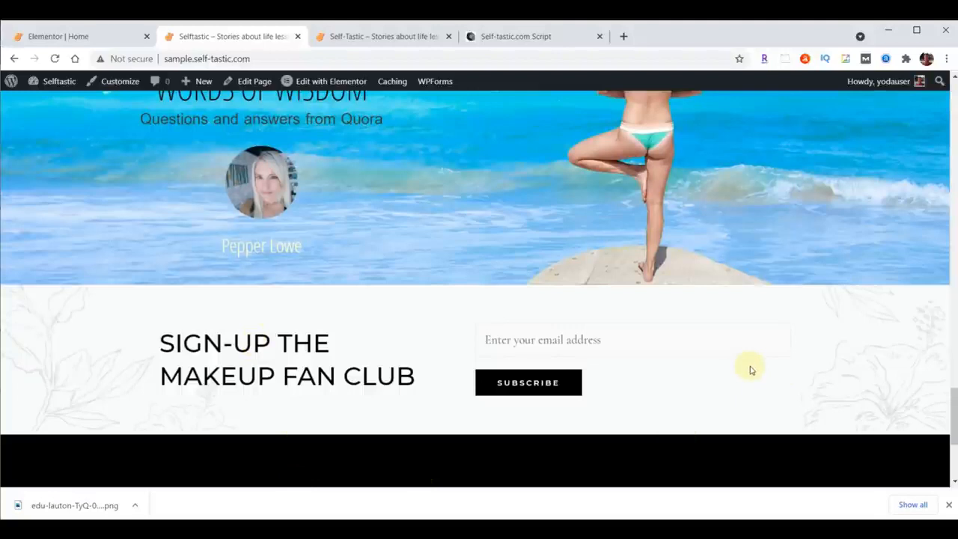
click(399, 35)
scroll(762, 257, down, 1)
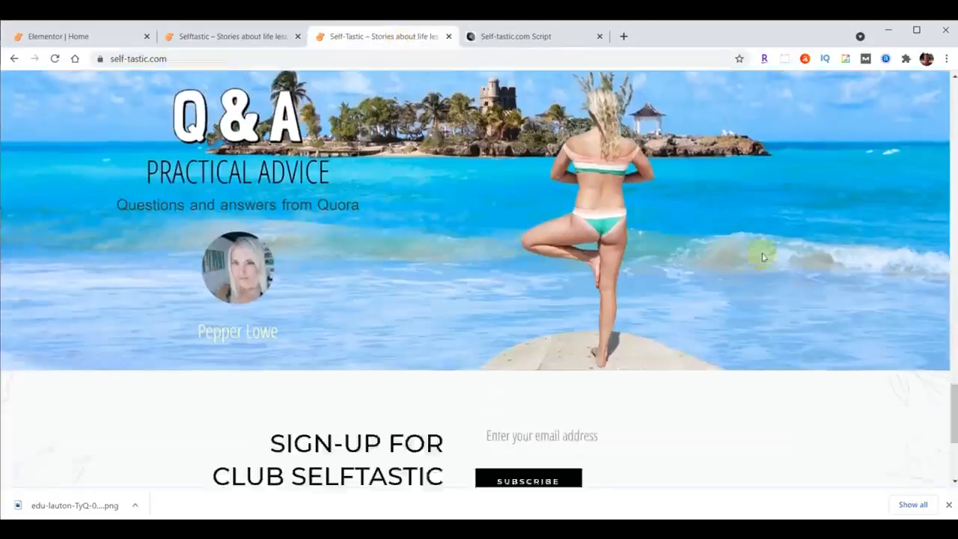
scroll(762, 258, down, 1)
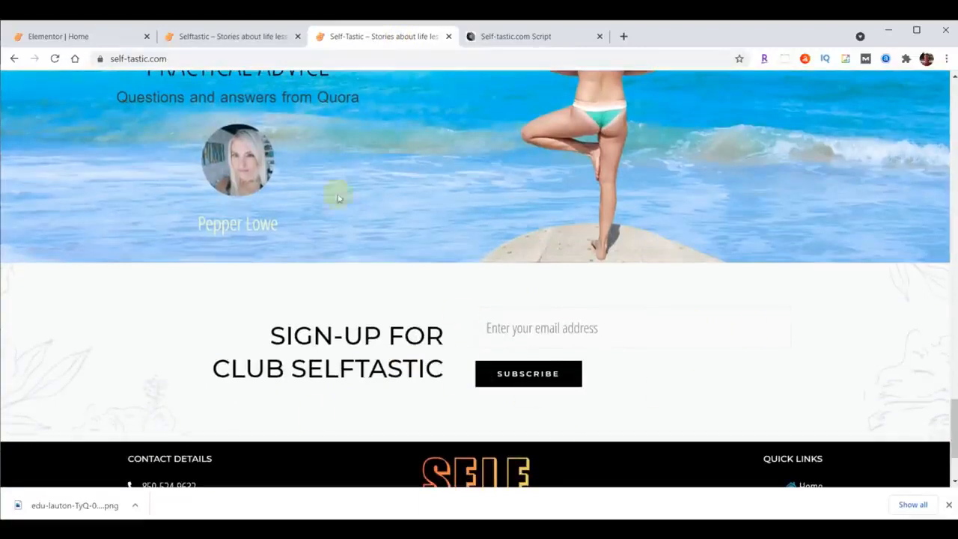
Back in the Elementor editor, change the sign-up section's heading to "Sign-up For<br>Club Selftastic" and align it right.
click(94, 36)
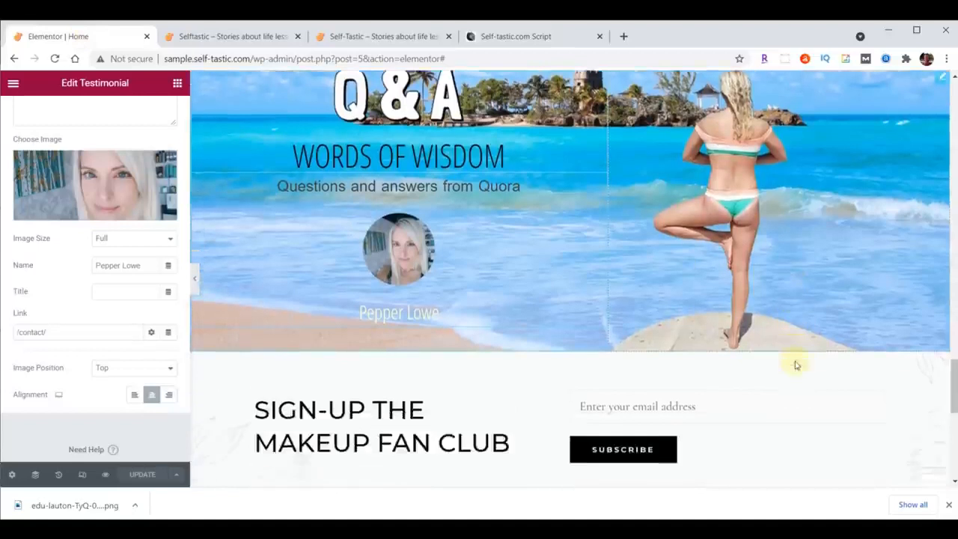
scroll(797, 365, down, 1)
scroll(794, 359, down, 1)
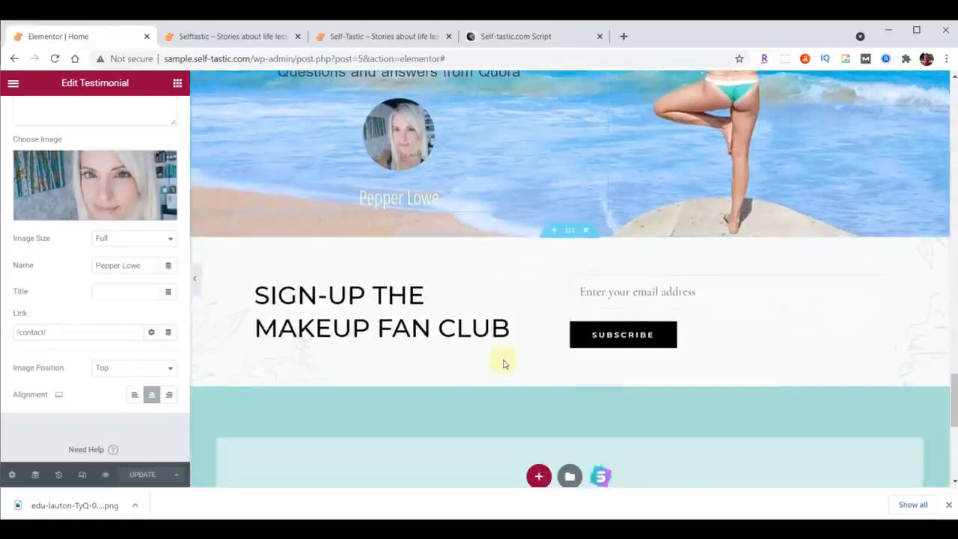
click(527, 293)
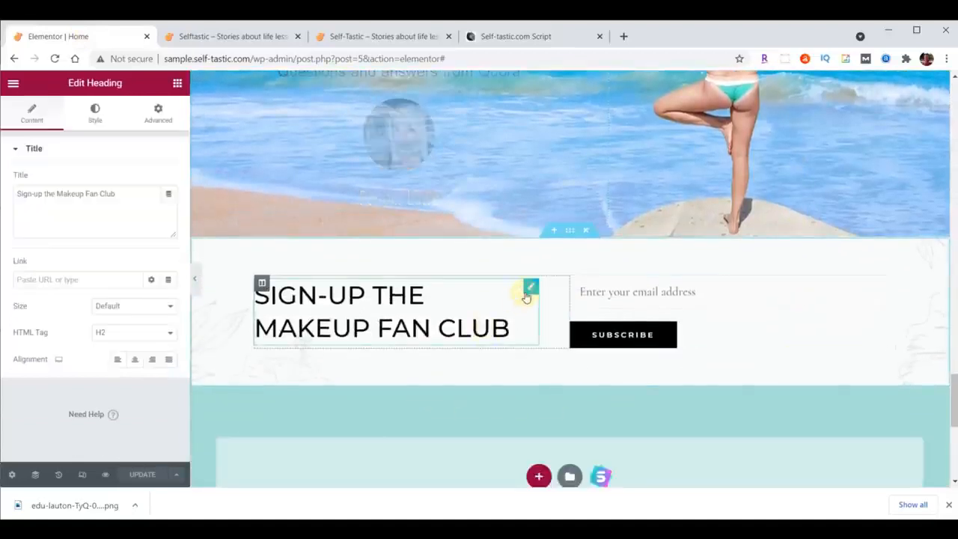
triple_click(125, 197)
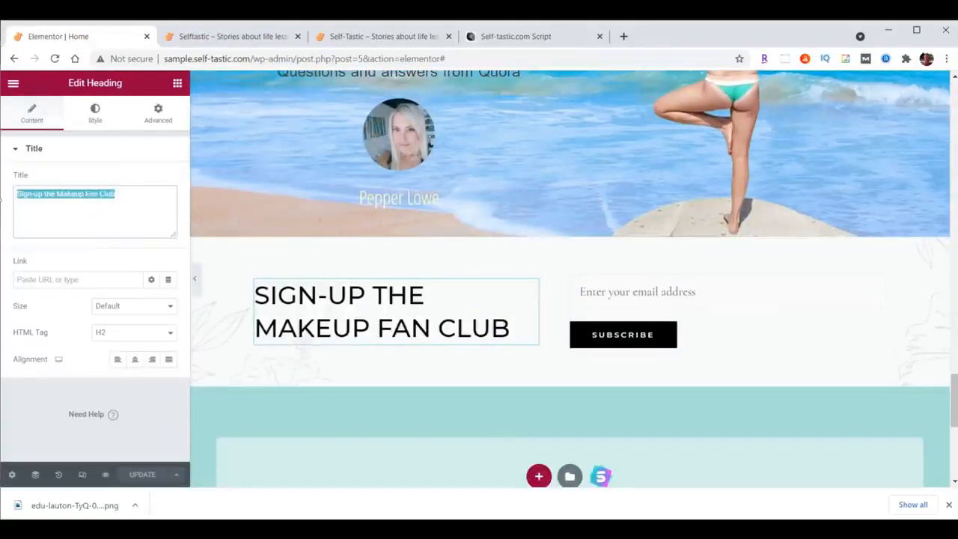
text(Sign-up For<br>Club Selftastic)
click(68, 201)
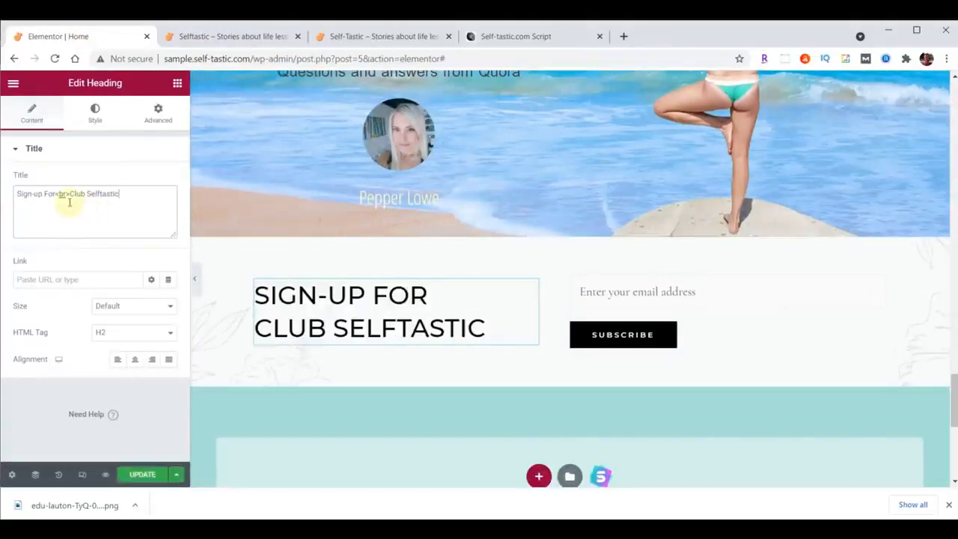
click(153, 361)
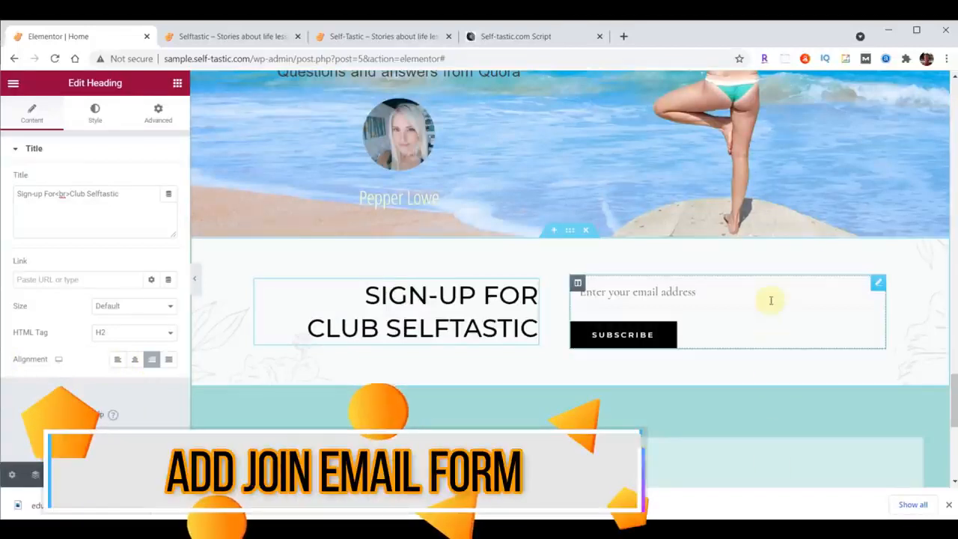
Delete the shortcode widget holding the email form beside the sign-up heading.
click(878, 282)
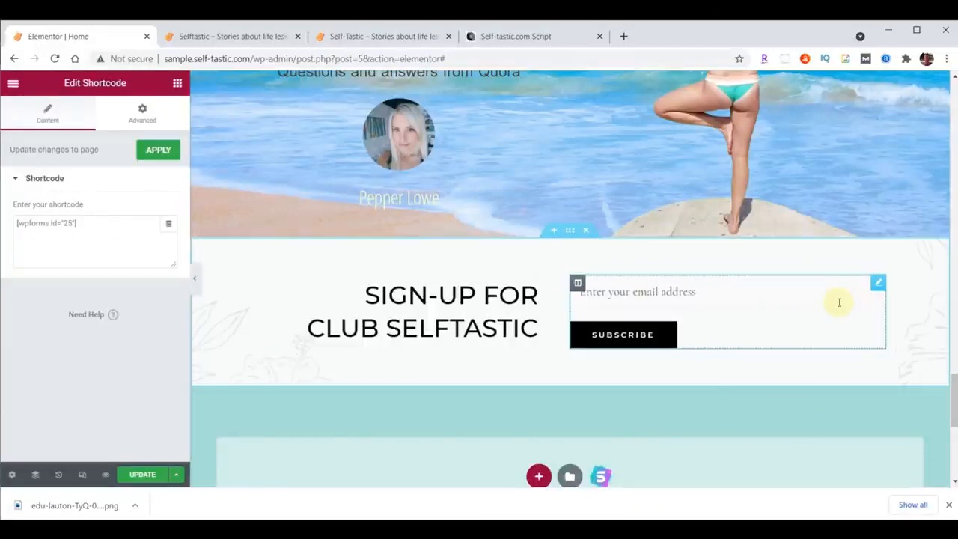
right_click(876, 284)
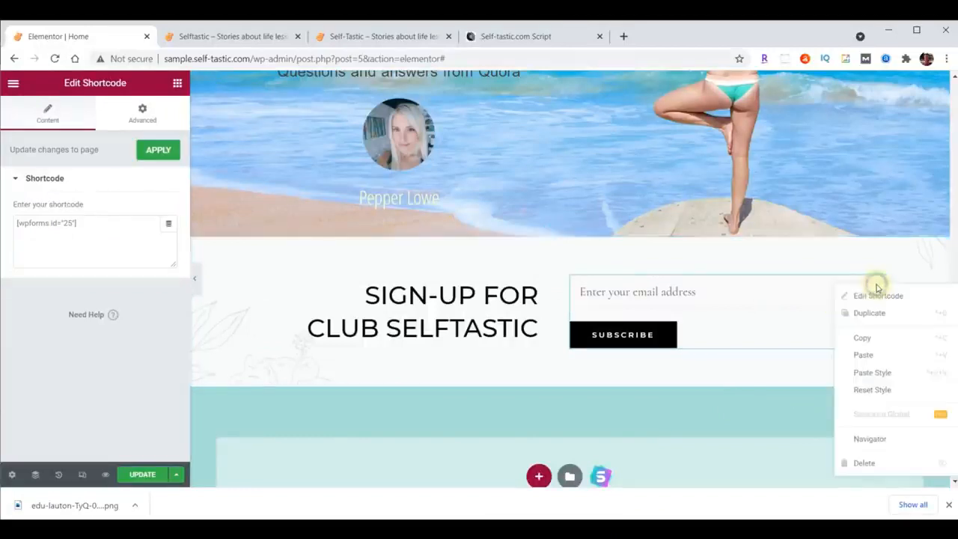
click(877, 465)
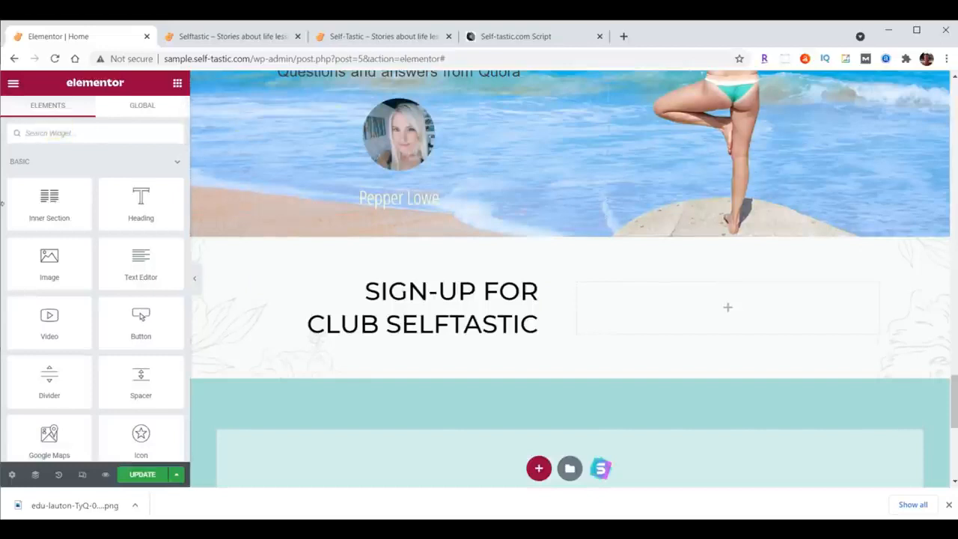
Add a WPForms widget to the empty column beside the sign-up heading and set it to the Signup Form.
text(wpforms)
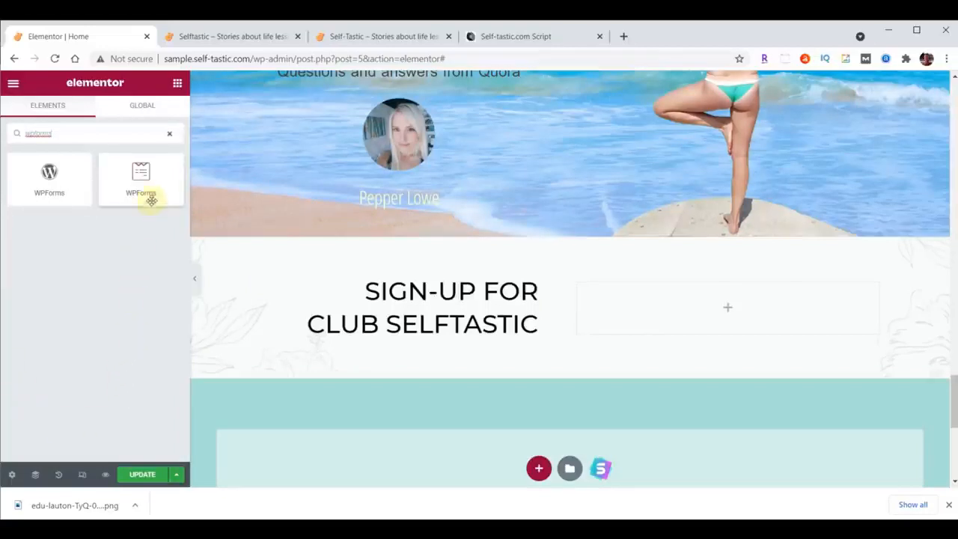
drag(140, 175, 733, 295)
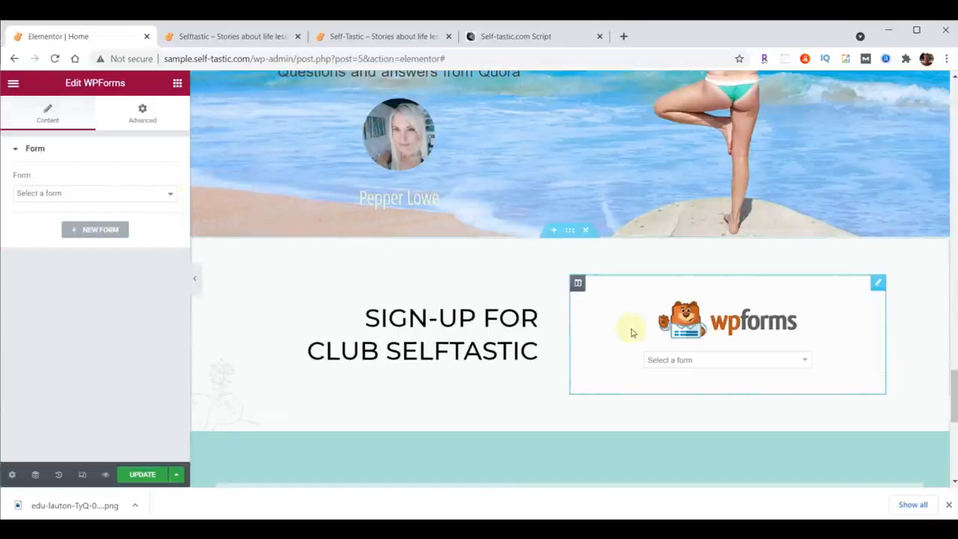
click(806, 365)
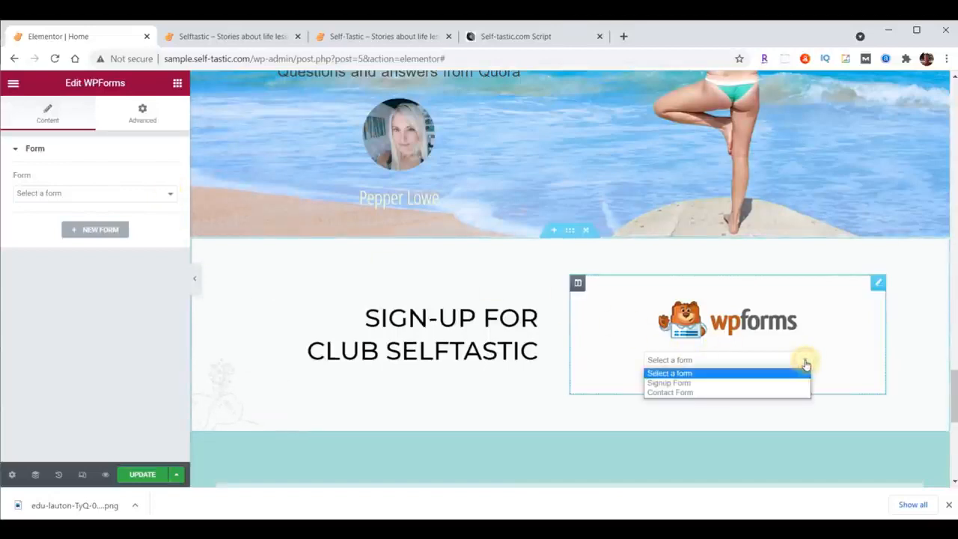
click(692, 384)
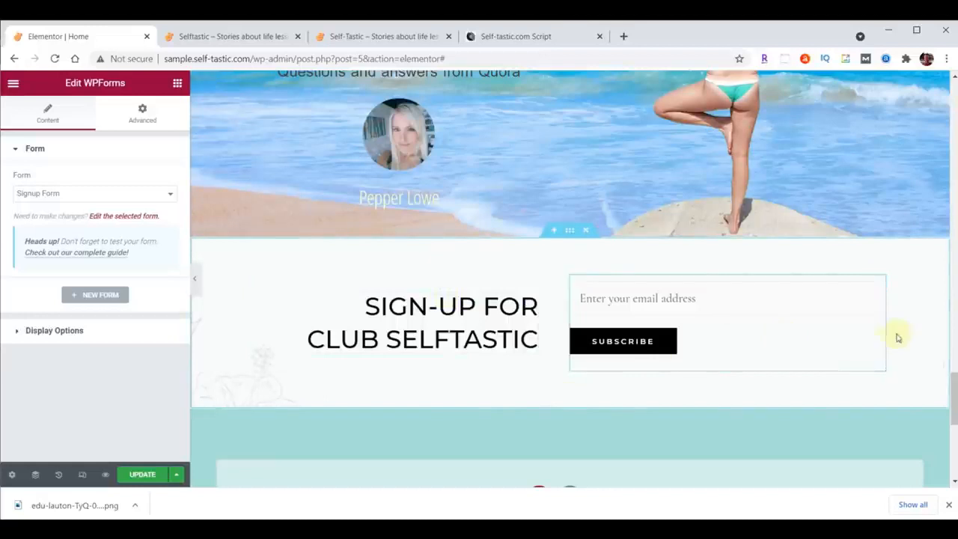
Update the page with the new sign-up form and reload the live Selftastic home page.
click(131, 474)
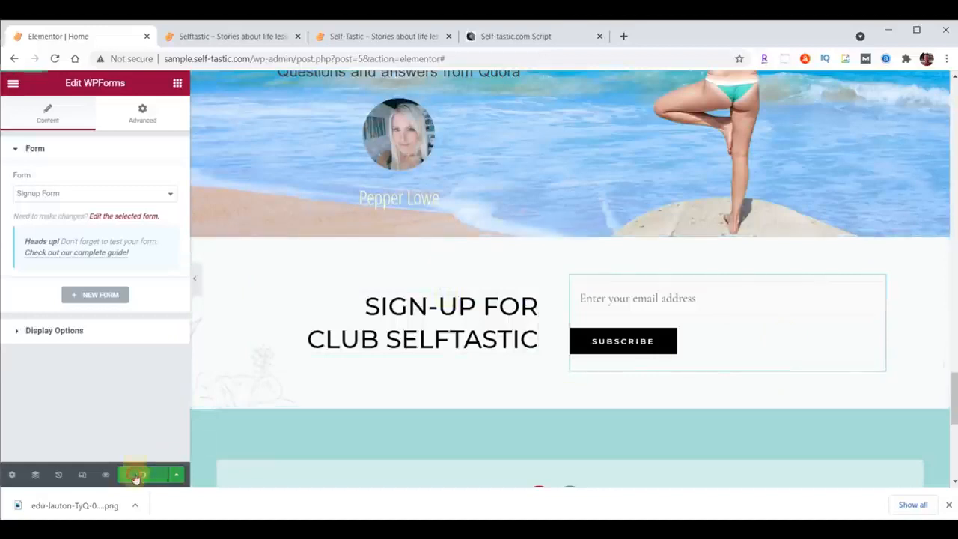
click(218, 36)
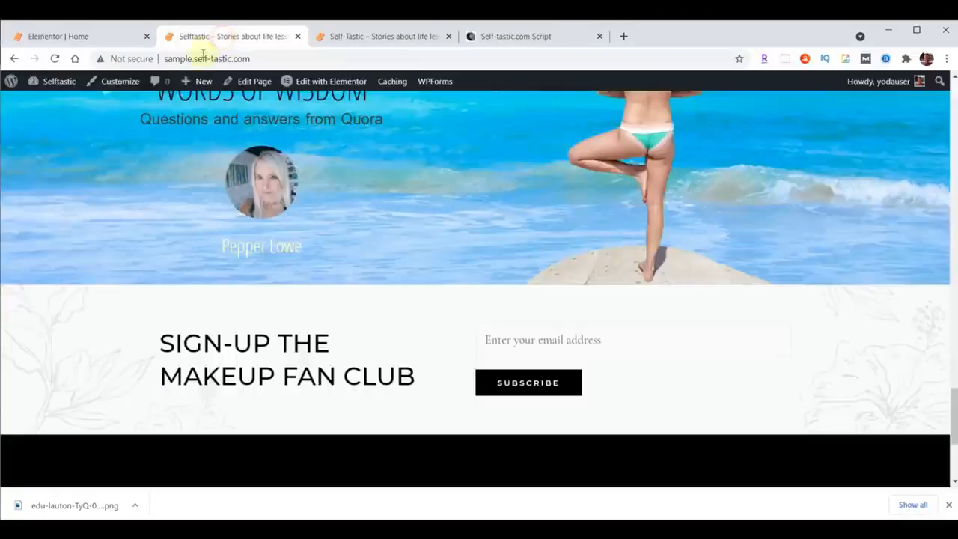
click(55, 59)
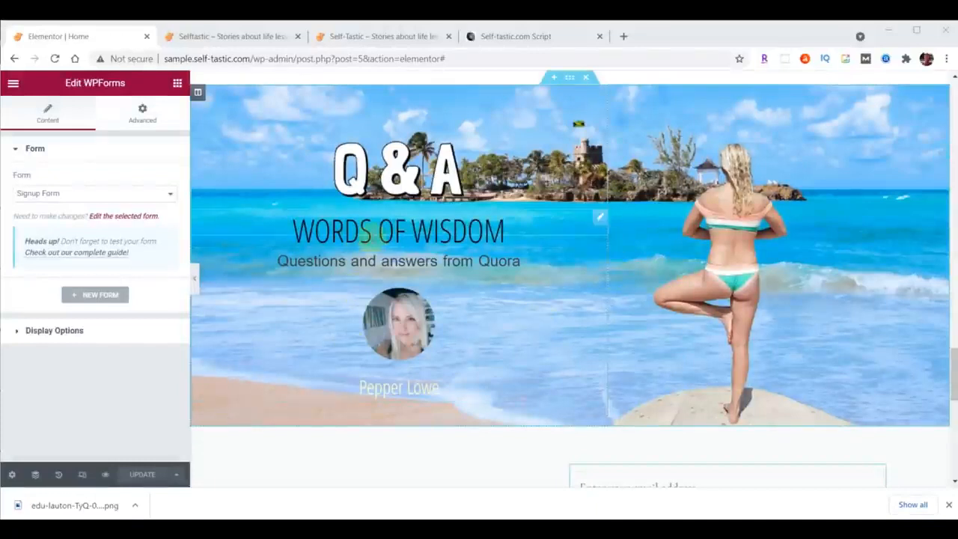
Change the Q&A section's "Words Of Wisdom" heading to "Practical Advice" and update the page.
click(372, 232)
click(39, 116)
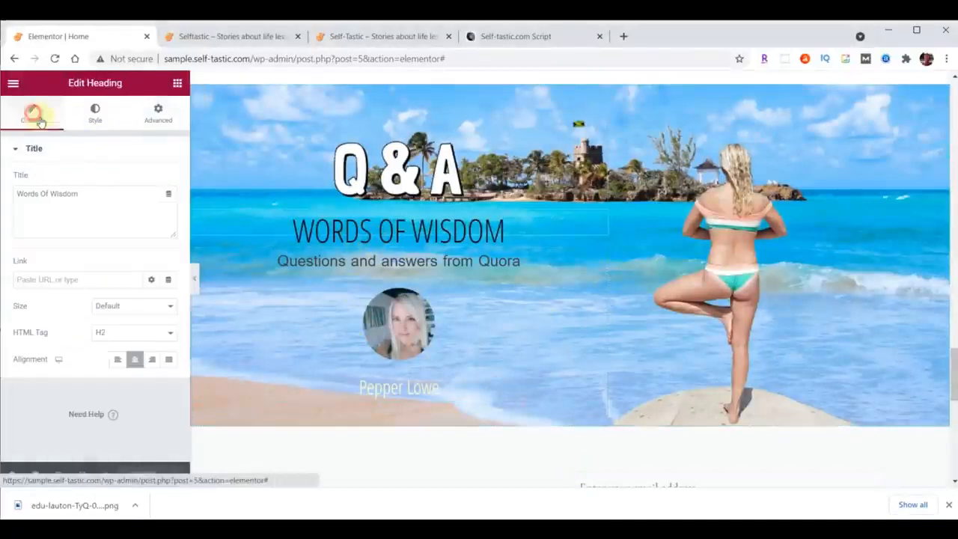
drag(106, 194, 10, 193)
text(Practical Advice)
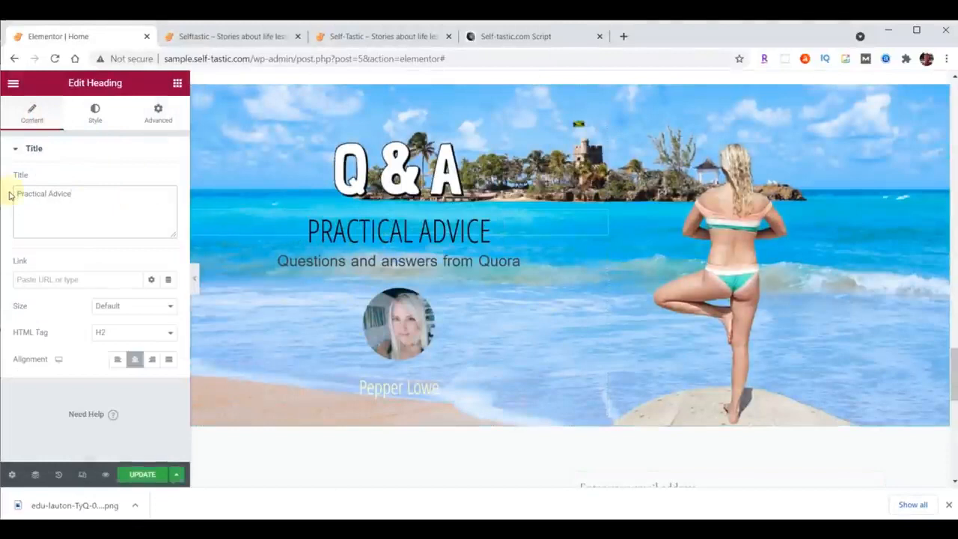
click(141, 476)
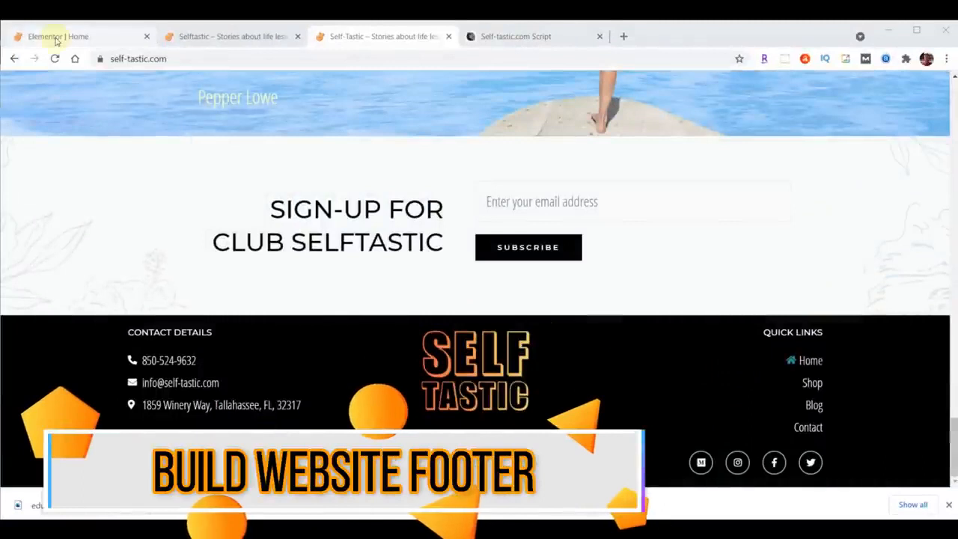
Exit the Elementor editor to the WordPress dashboard and open the Footer Builder in the theme customizer.
click(77, 36)
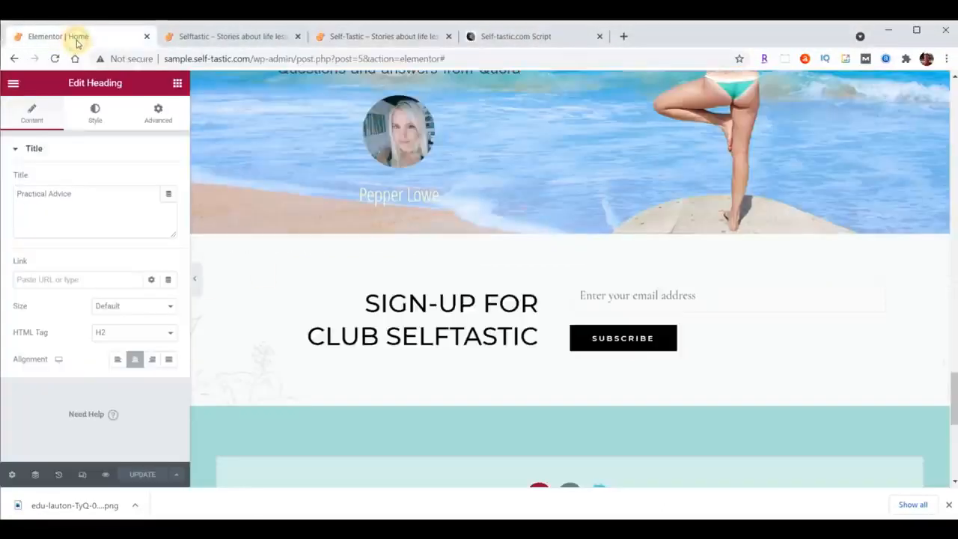
click(12, 84)
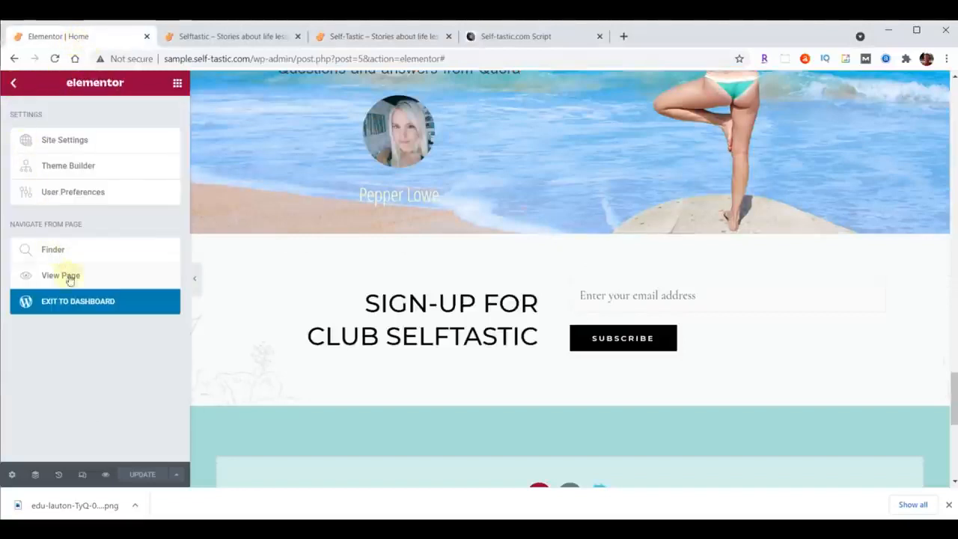
click(75, 307)
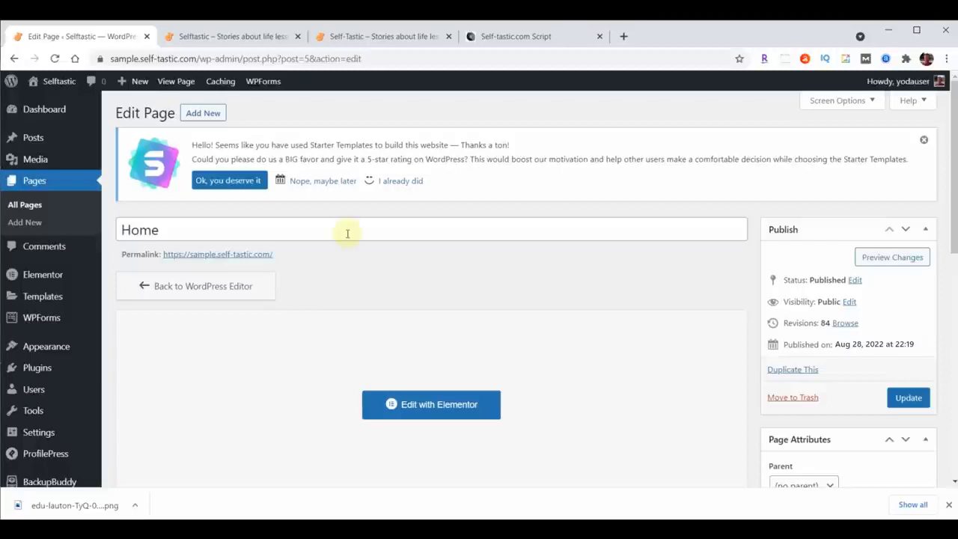
mouse_move(53, 347)
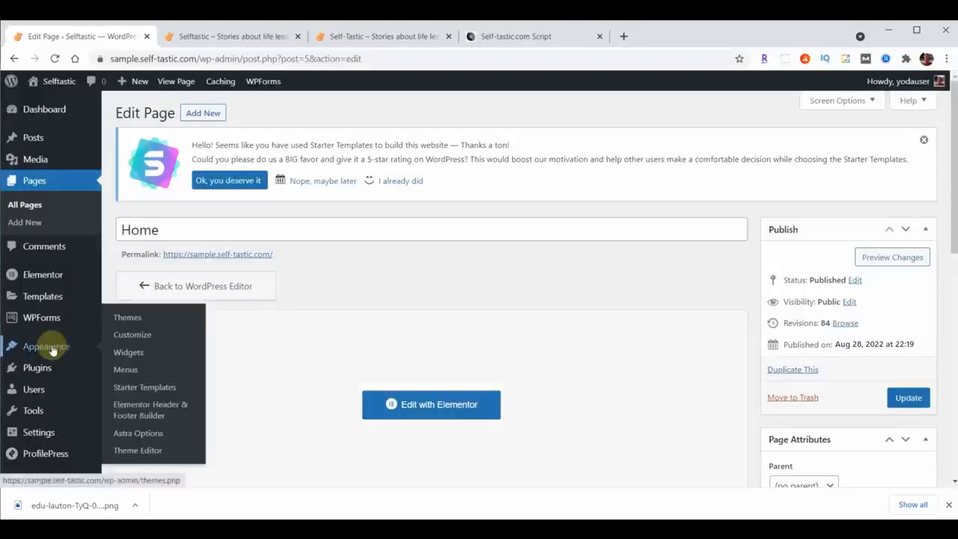
click(83, 347)
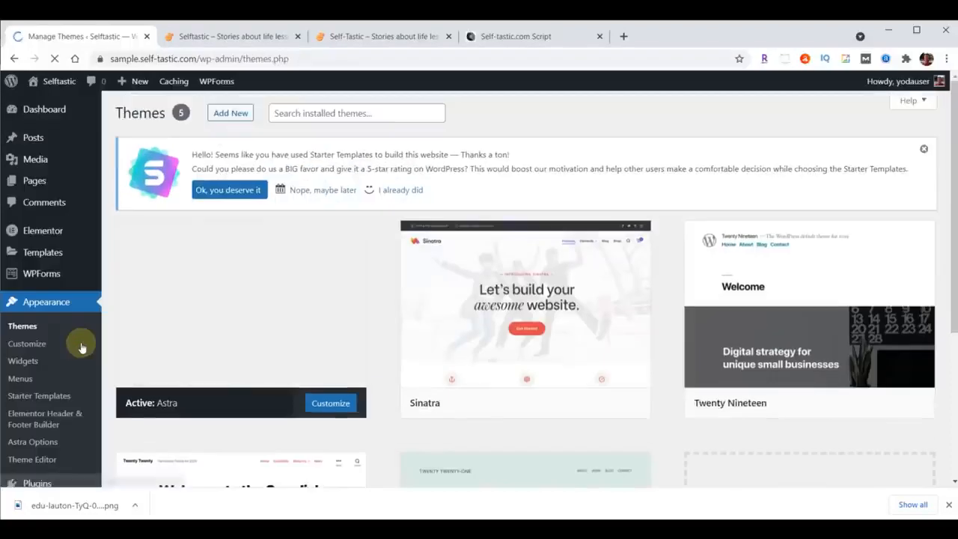
click(42, 346)
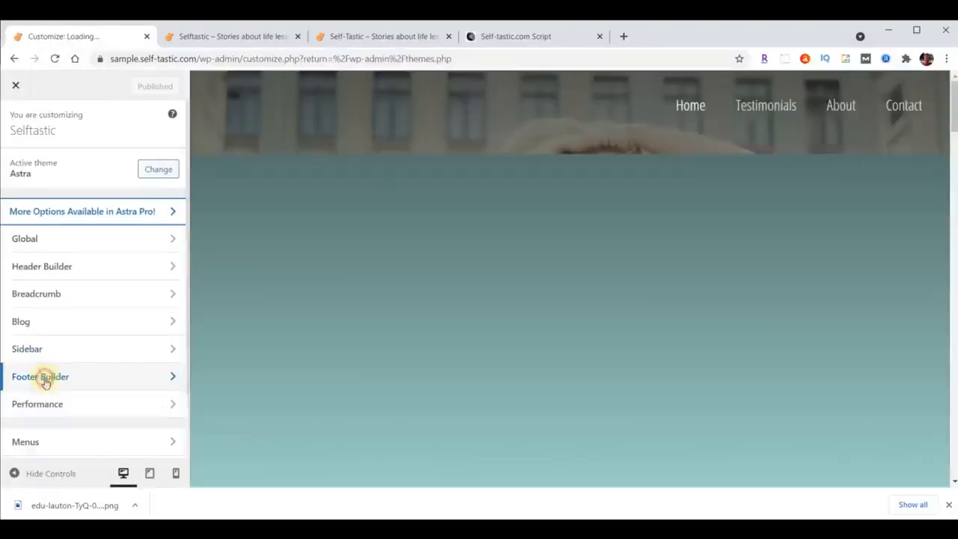
click(41, 376)
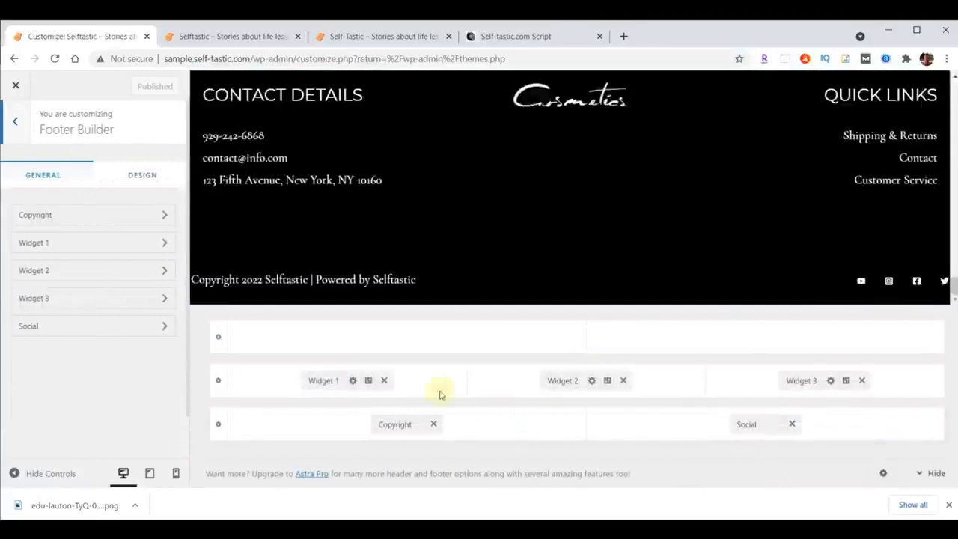
Remove Widget 1, Widget 2, Widget 3, Social and Copyright from the Footer Builder rows and publish the empty footer.
click(384, 380)
click(623, 380)
click(861, 380)
click(792, 424)
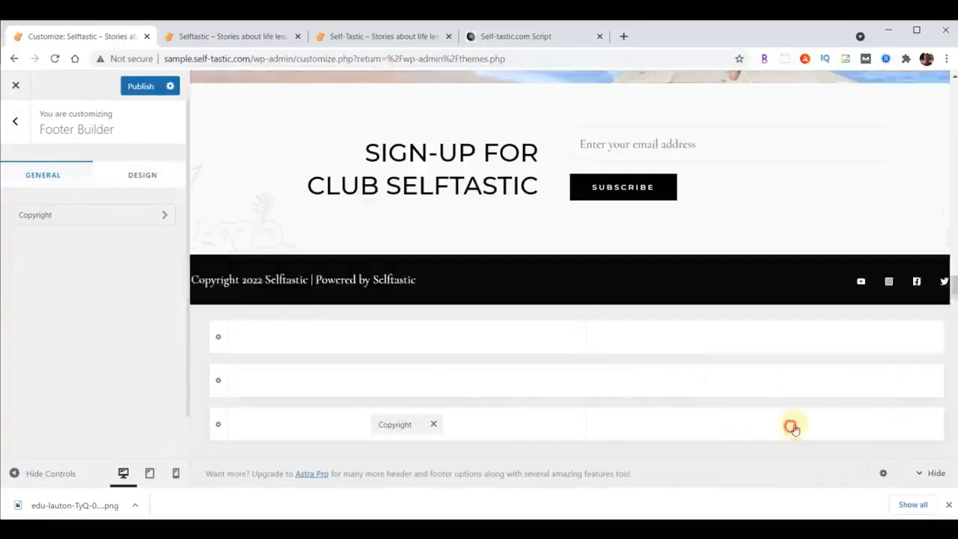
click(433, 425)
click(130, 88)
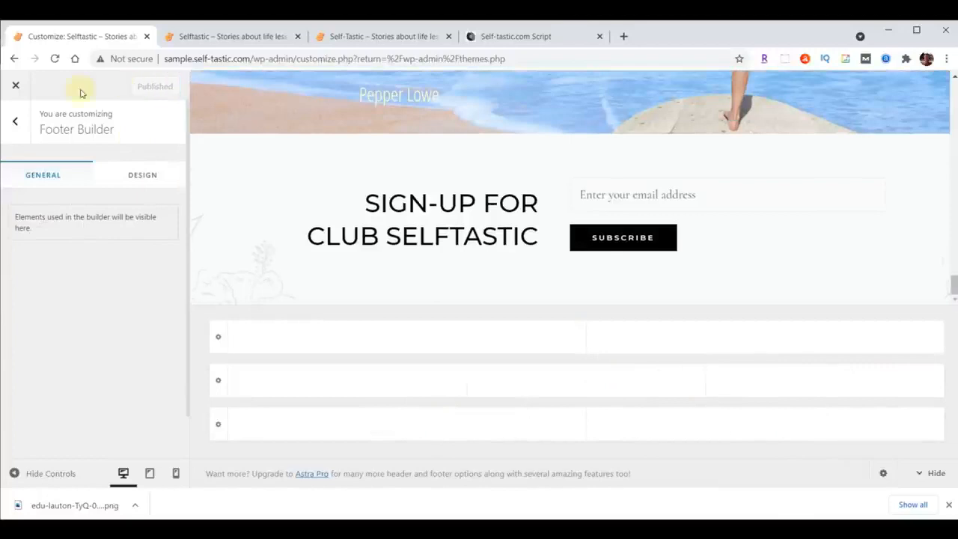
Close the theme customizer and add a new template in the Elementor Header & Footer Builder.
click(15, 85)
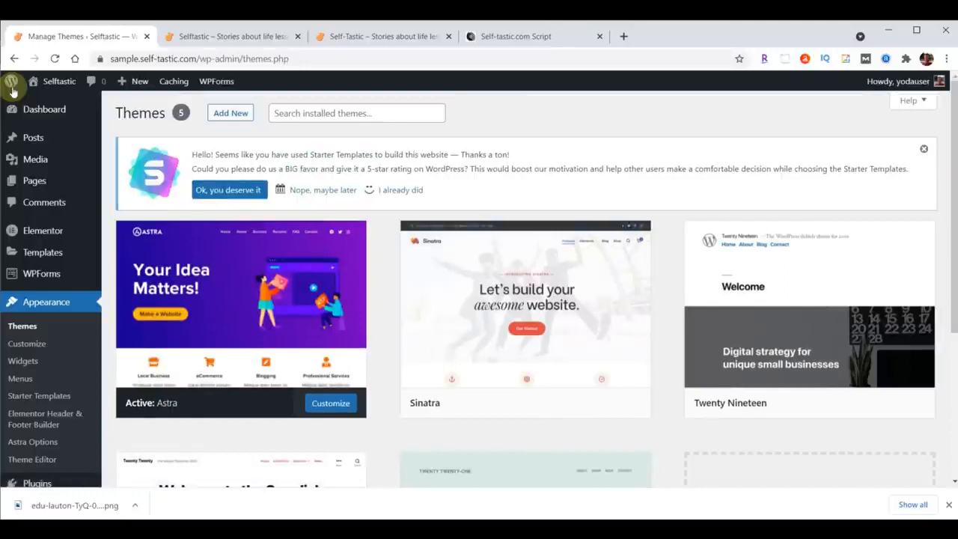
click(48, 301)
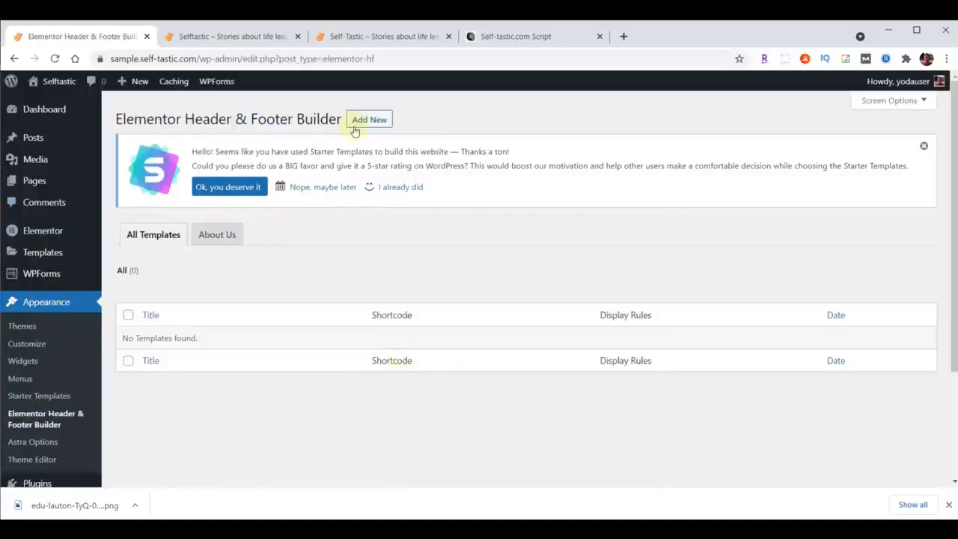
click(360, 125)
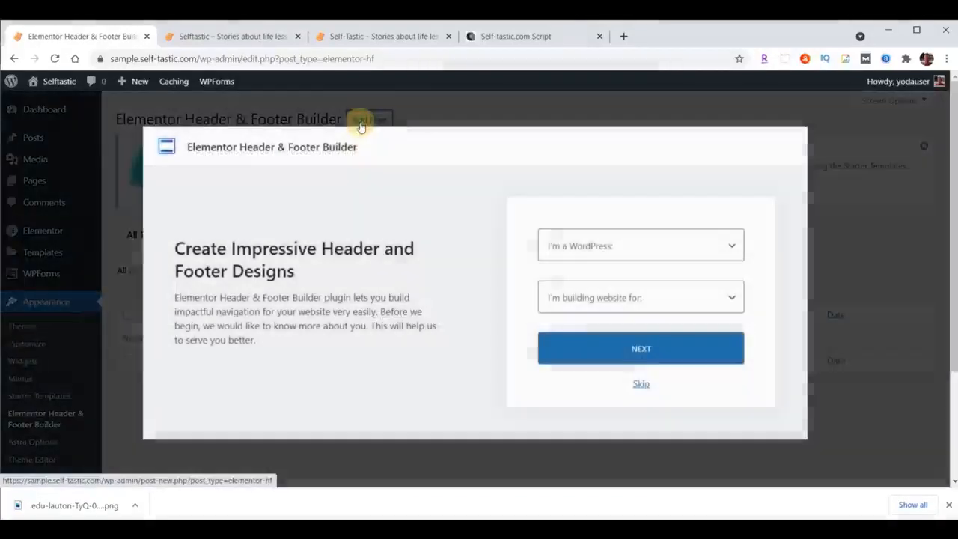
Set the onboarding survey to Intermediate and Myself/My company, and skip it to reach the new template form.
click(664, 248)
click(593, 295)
click(597, 297)
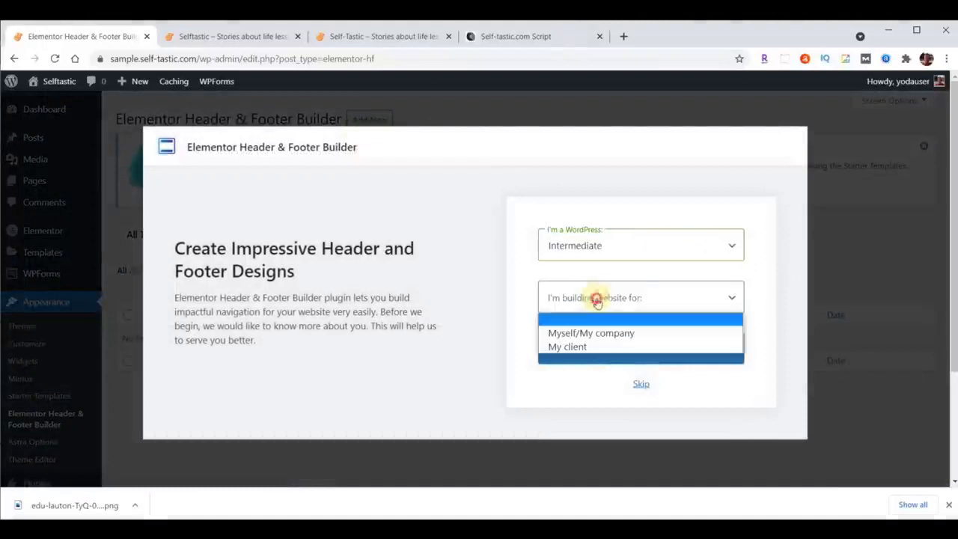
click(598, 333)
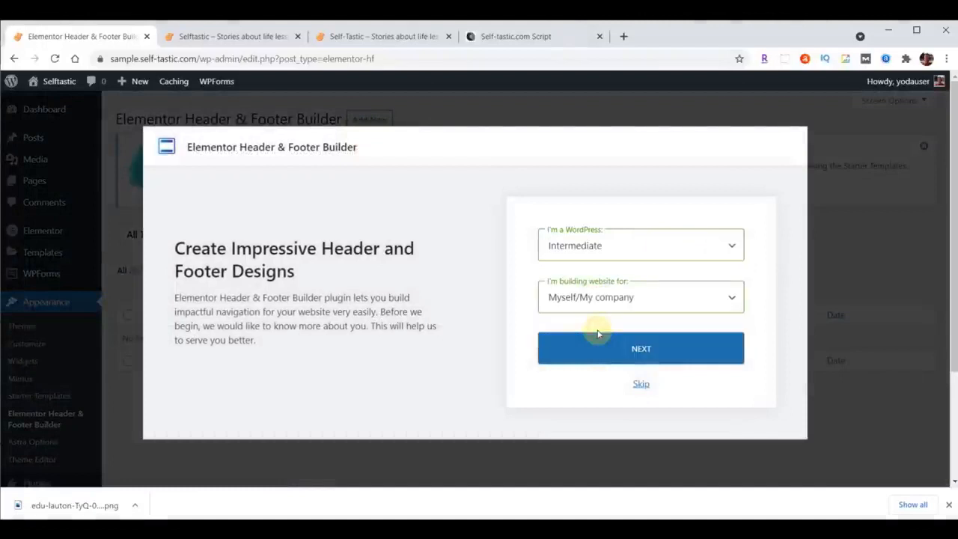
click(636, 384)
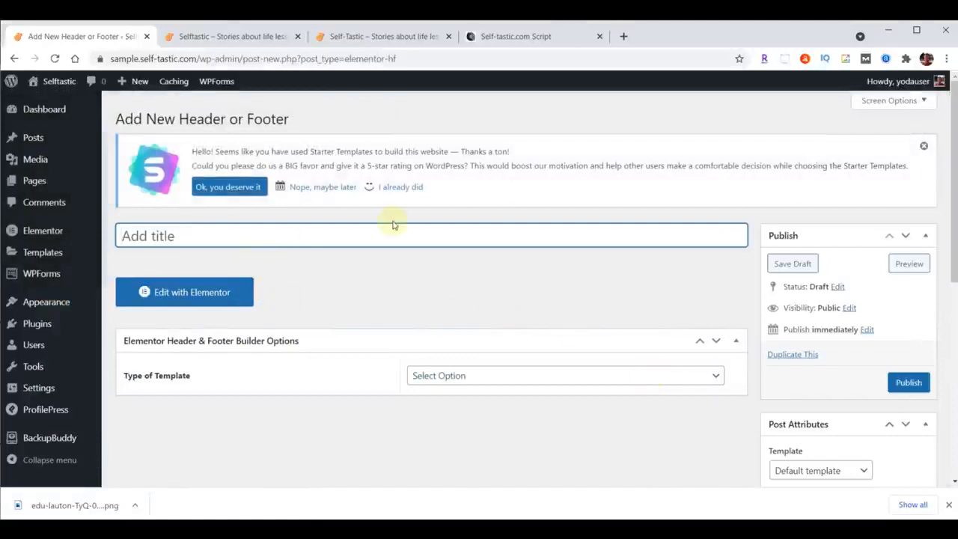
Title the template "Website Footer", set its type to Footer and display it on the Entire Website.
text(Website Footer)
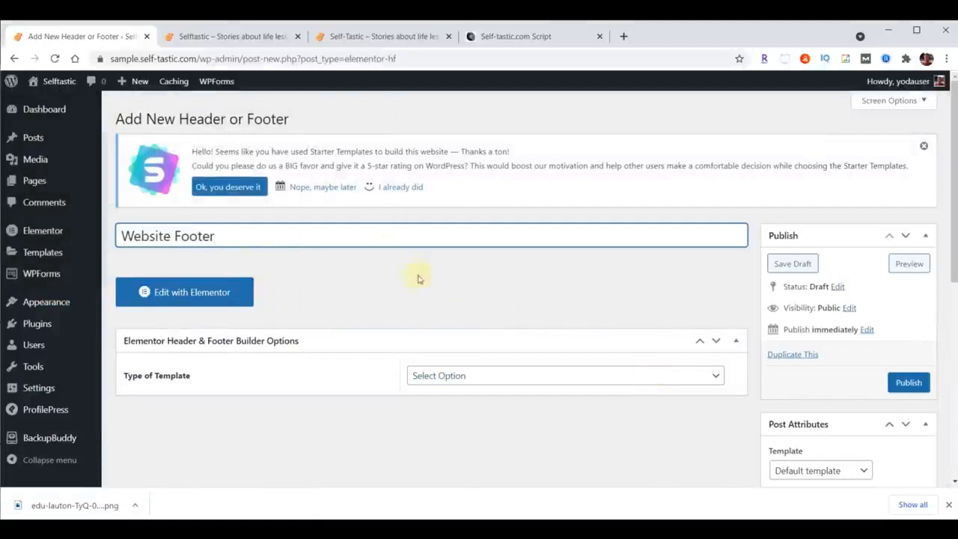
click(510, 376)
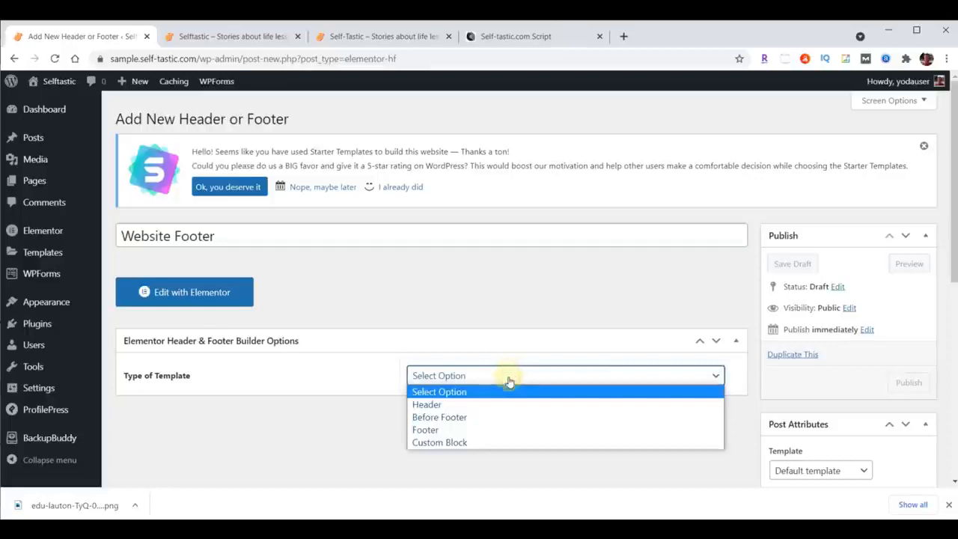
click(487, 429)
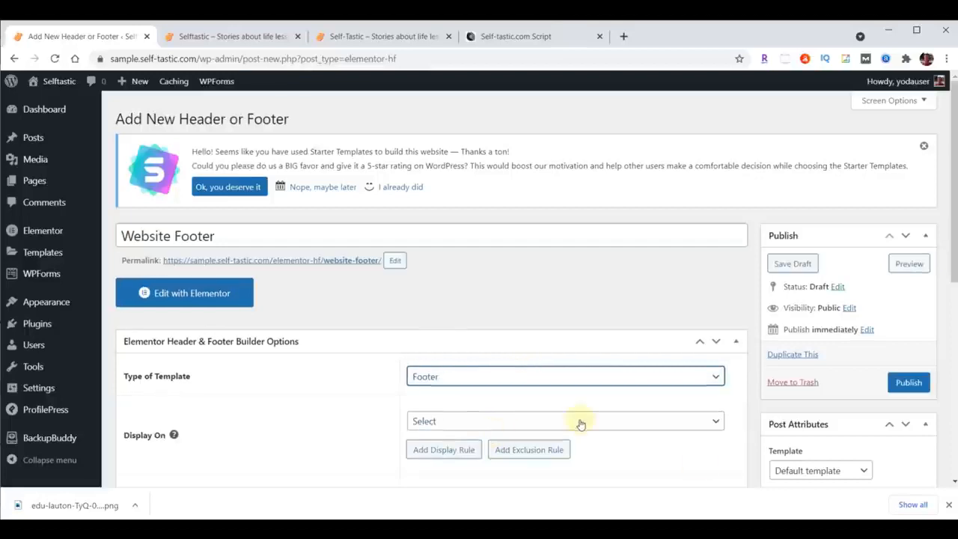
click(581, 423)
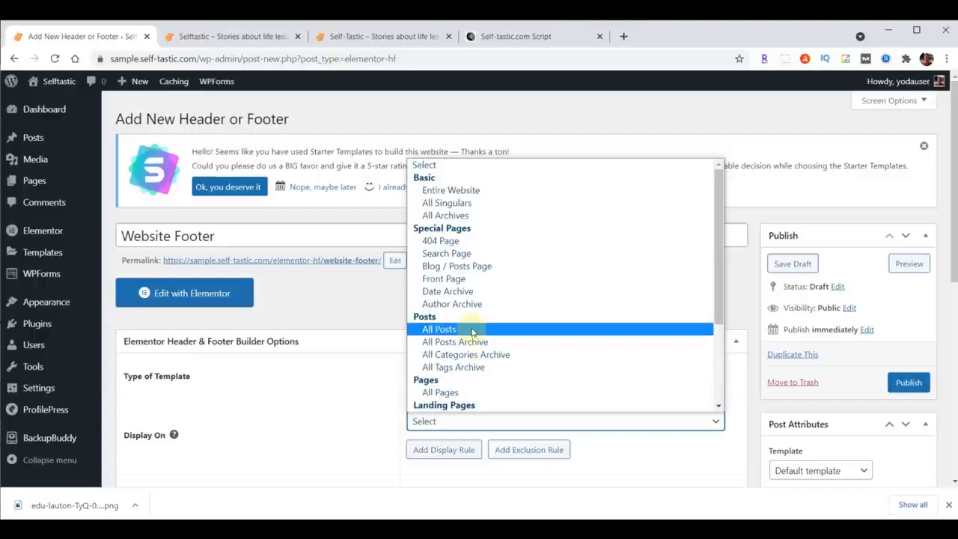
click(479, 189)
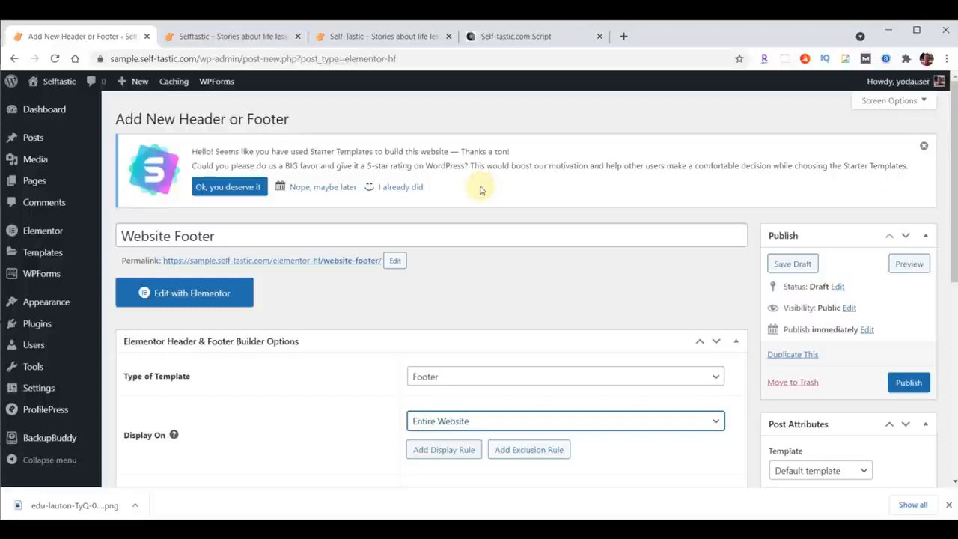
Set the template's user roles to All, enable the layout for the Elementor Canvas template, and publish it.
scroll(684, 285, down, 3)
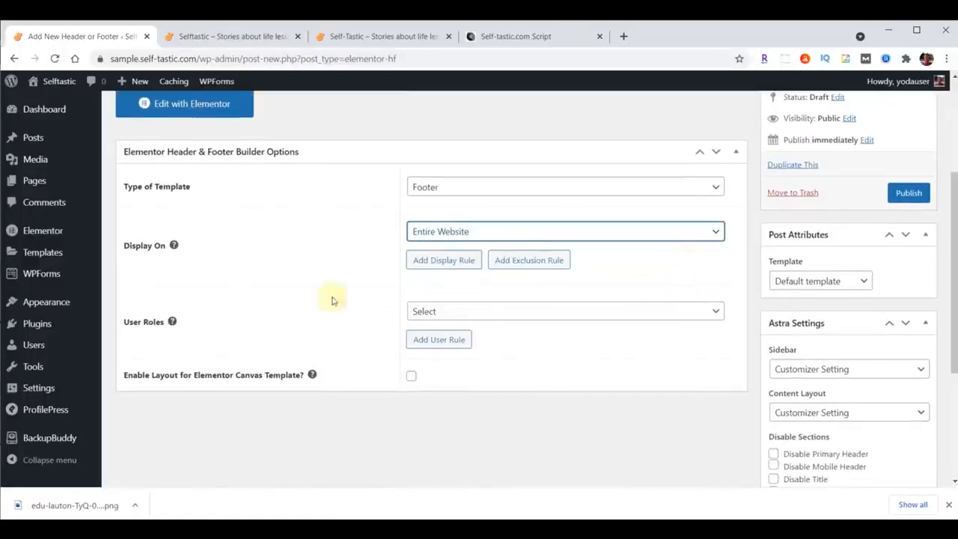
click(505, 313)
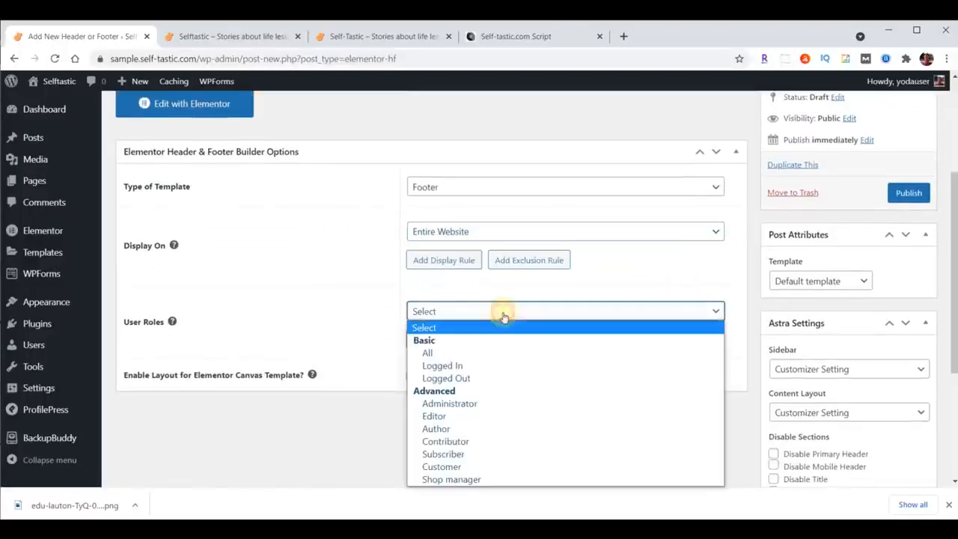
click(453, 353)
click(413, 378)
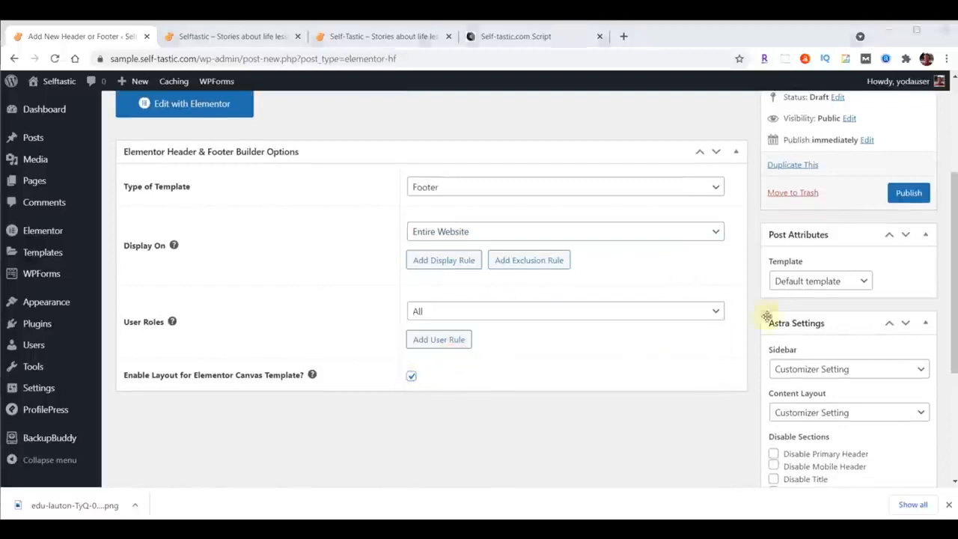
click(906, 193)
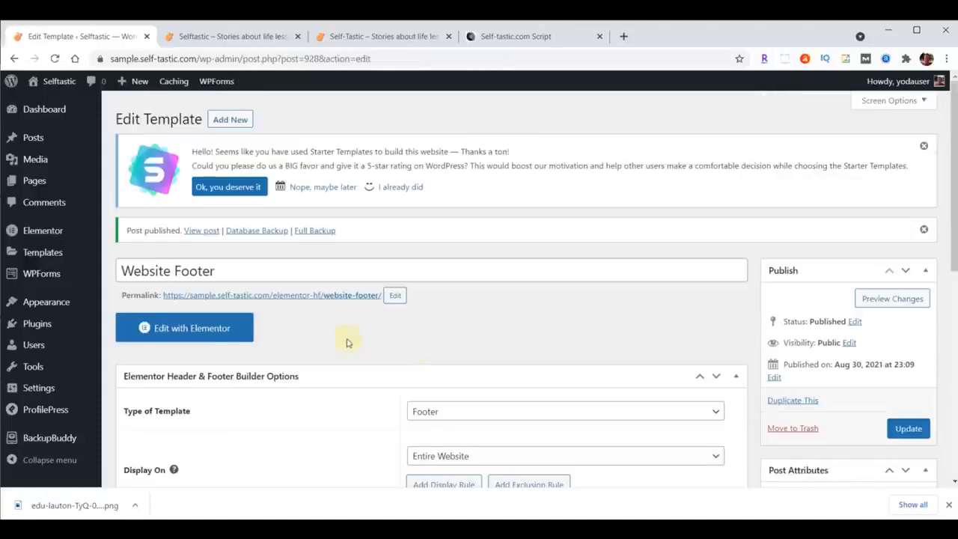
Import template-selftastic-website-footer.json into the Elementor library and insert the Selftastic Website Footer section into the Website Footer template.
click(187, 331)
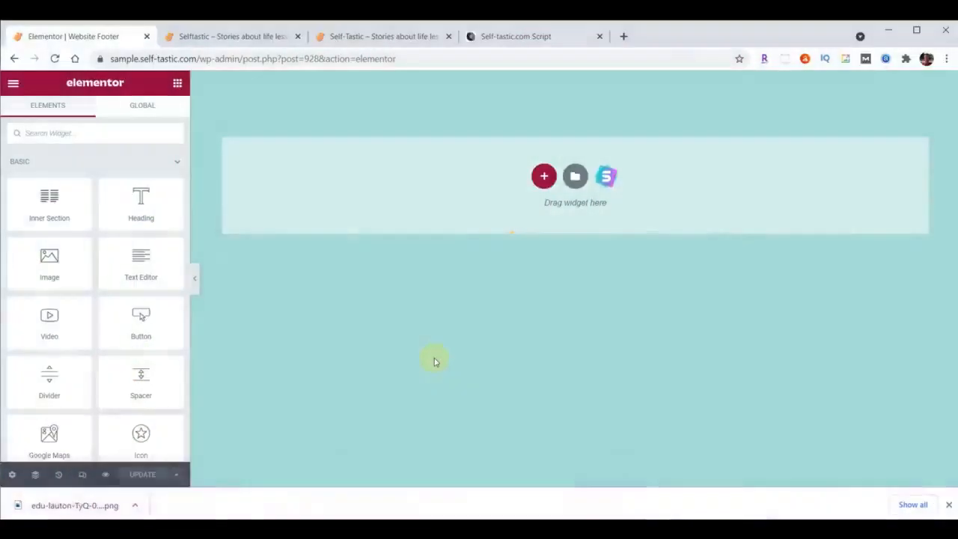
click(575, 176)
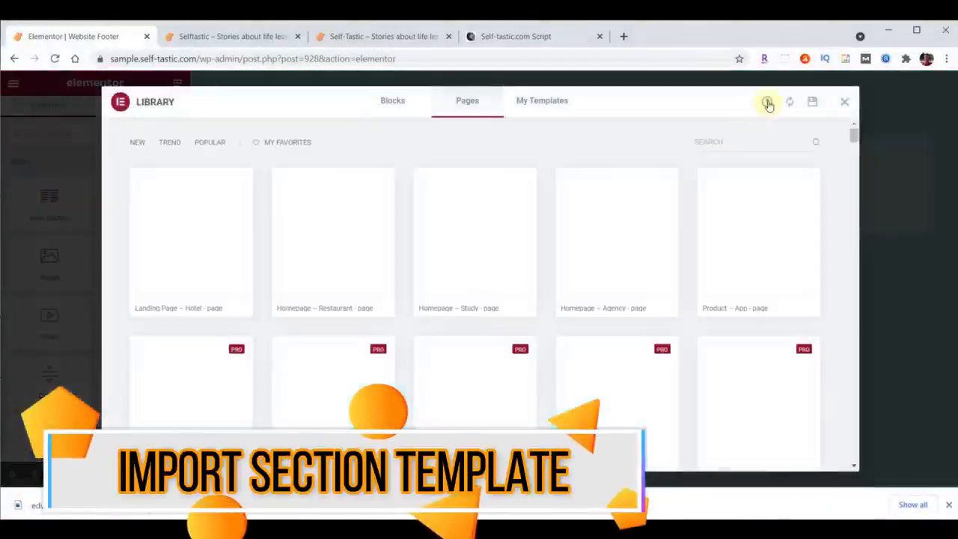
click(767, 101)
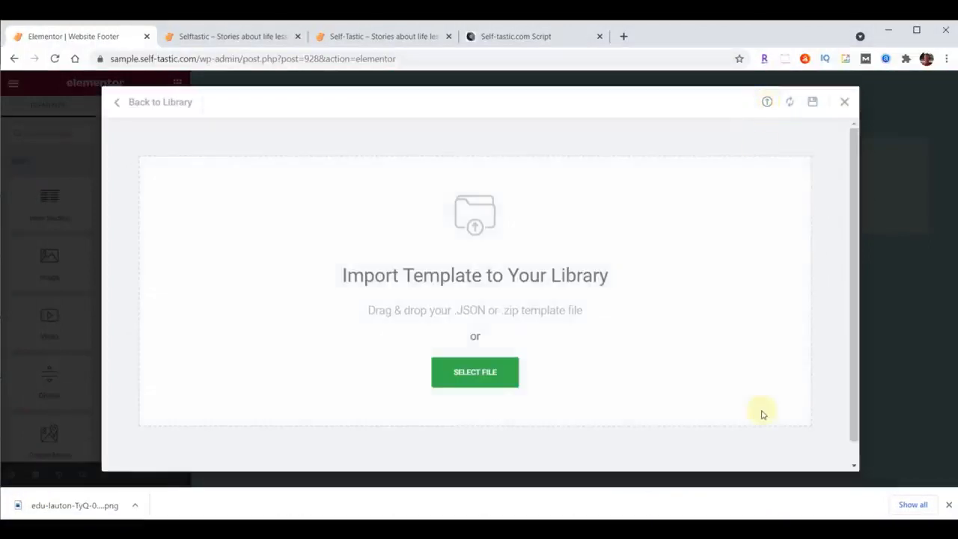
click(674, 528)
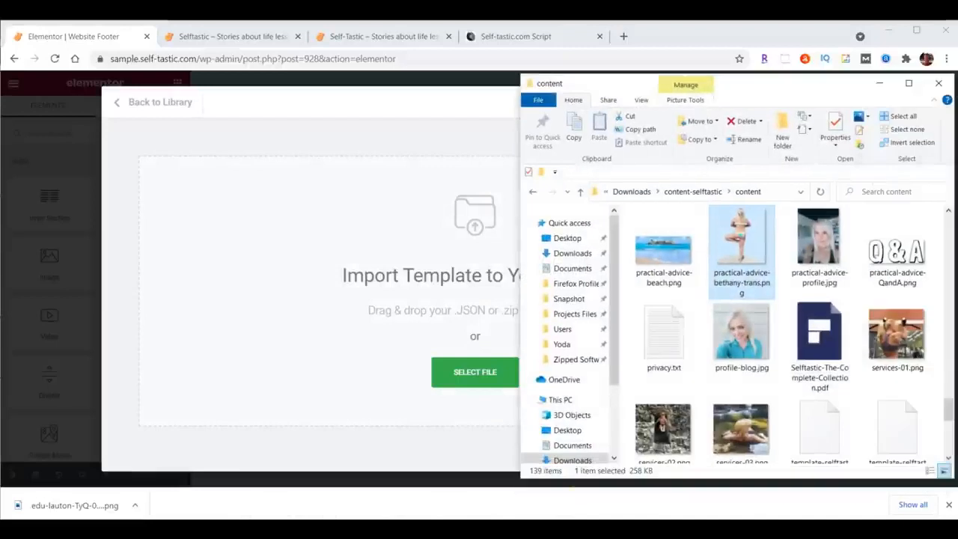
scroll(833, 288, down, 4)
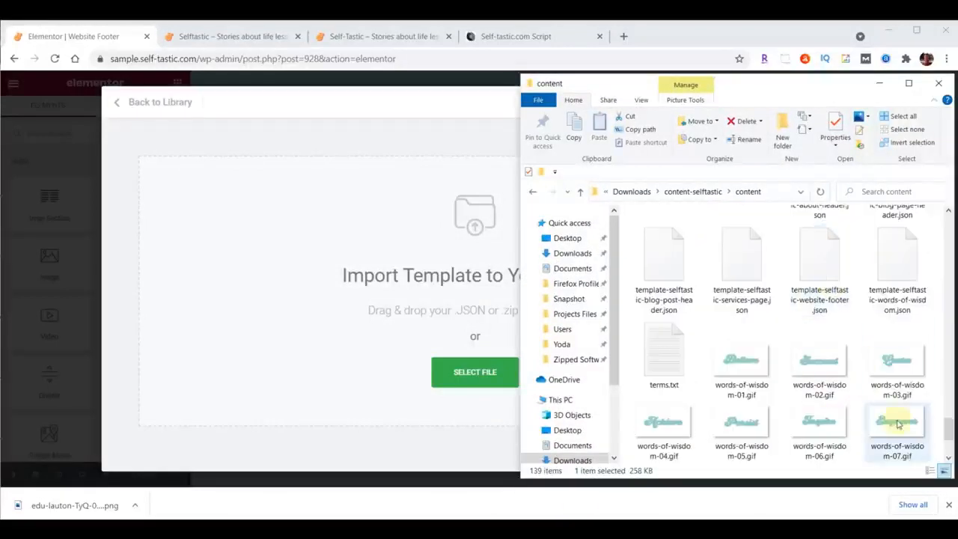
scroll(904, 409, up, 1)
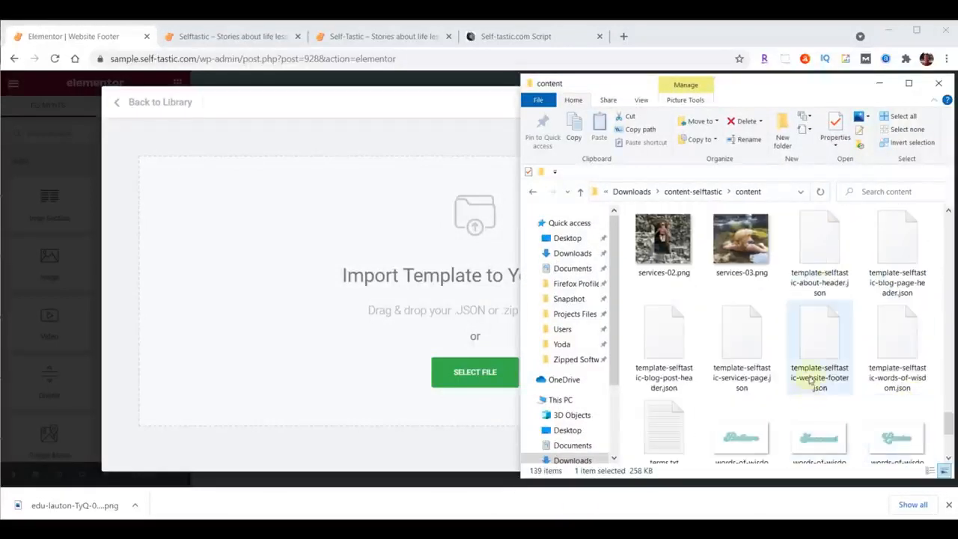
drag(824, 332, 465, 377)
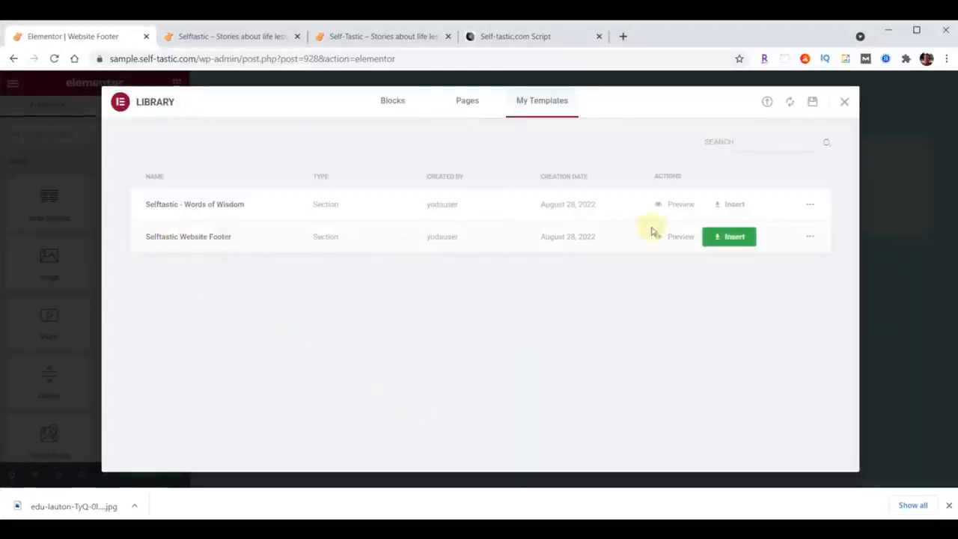
click(729, 237)
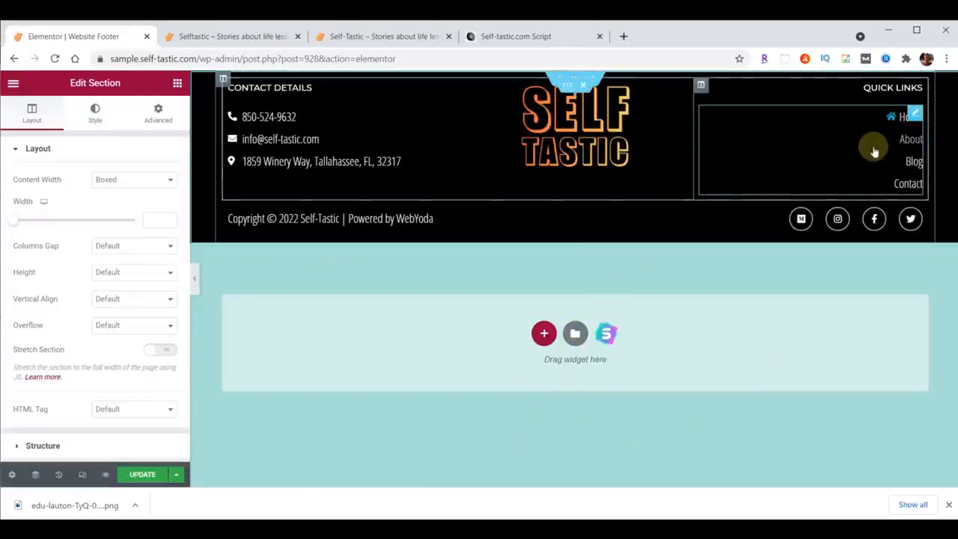
Change the "About" quick link in the footer to "Shop" with the link /shop/, and update the template.
click(910, 140)
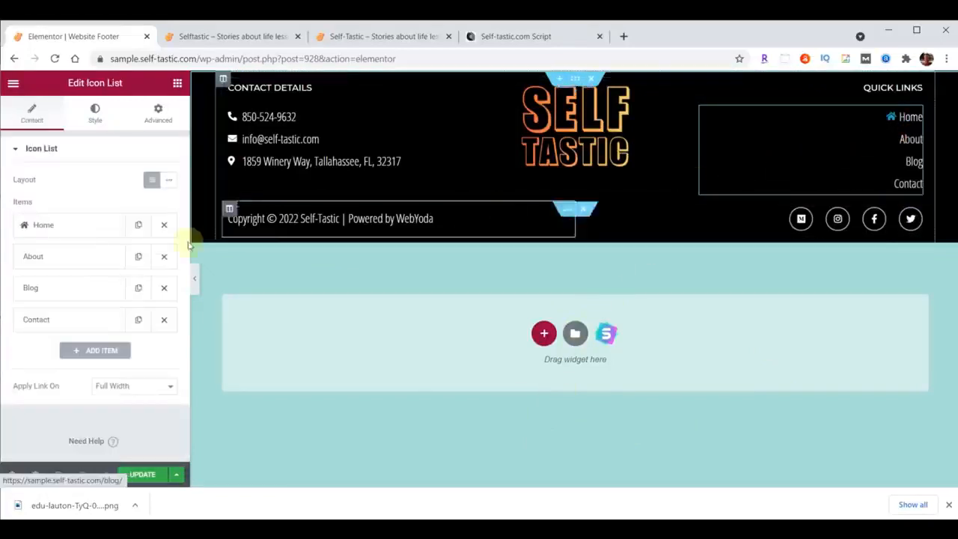
click(47, 258)
double_click(60, 301)
text(Shop)
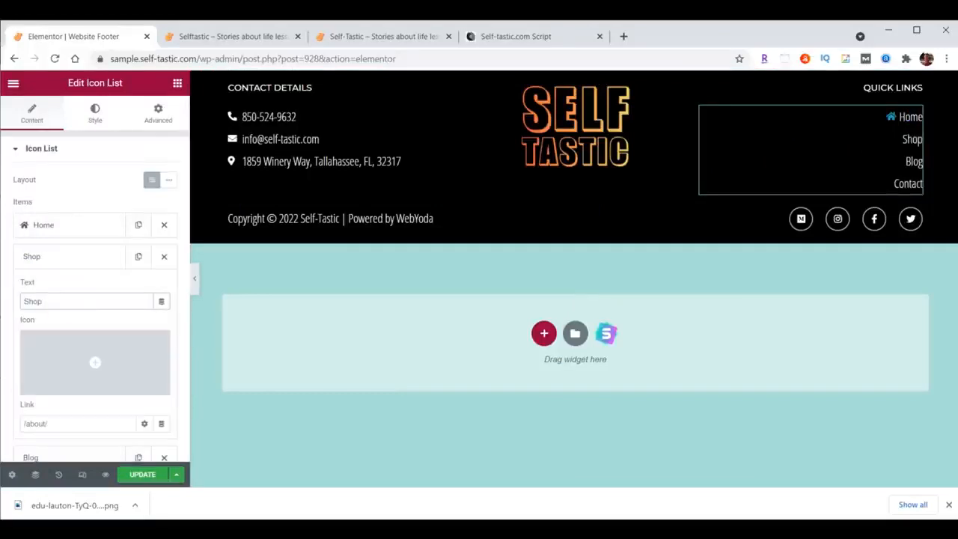
click(35, 423)
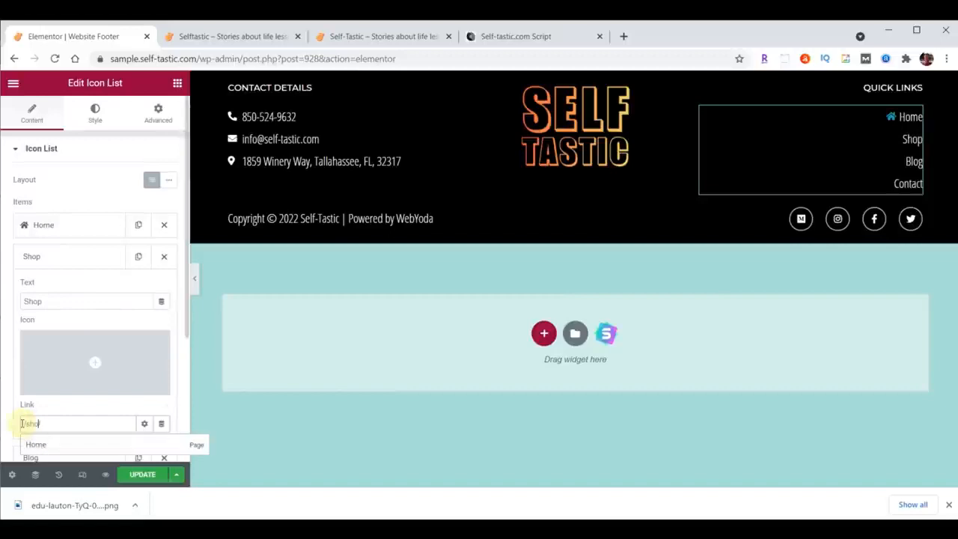
click(81, 257)
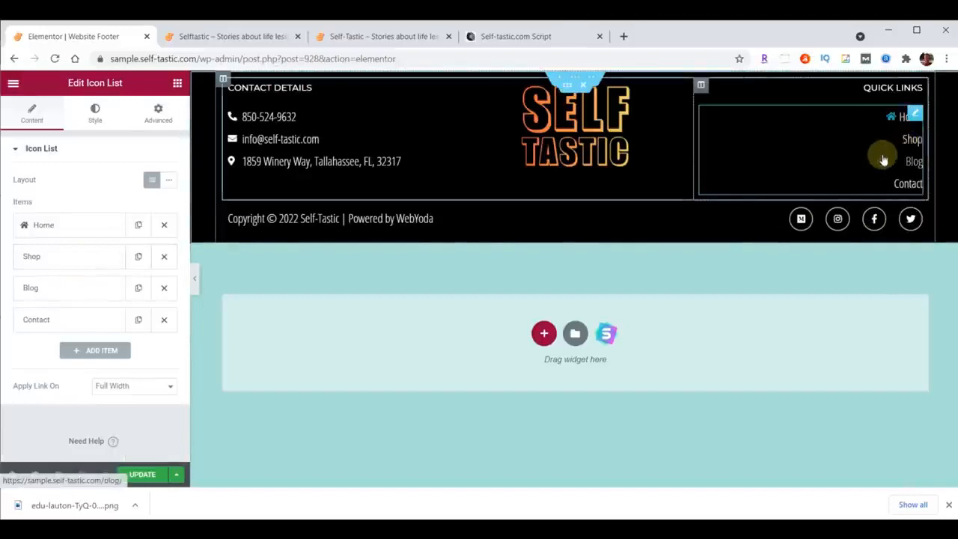
click(141, 474)
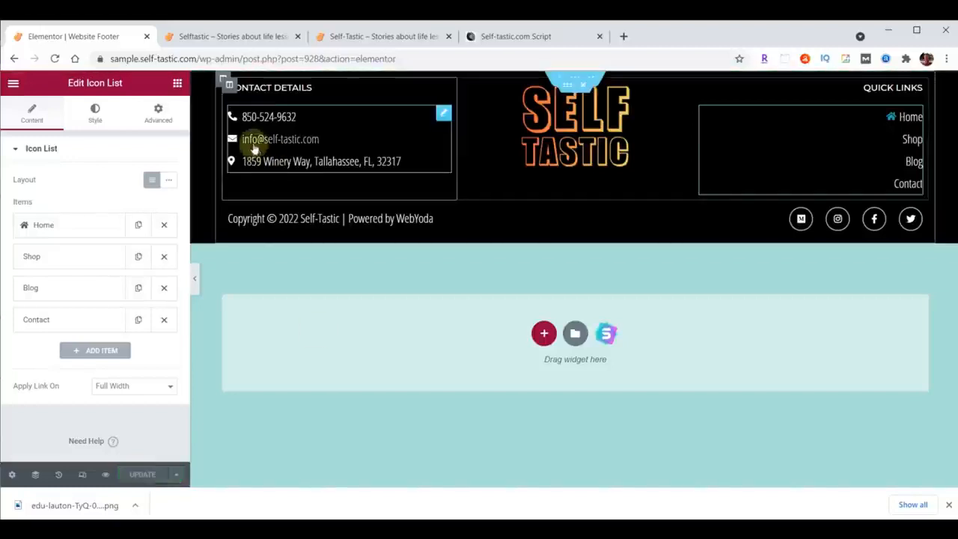
Reload the live Selftastic home page and check the new footer and the page above it.
click(234, 37)
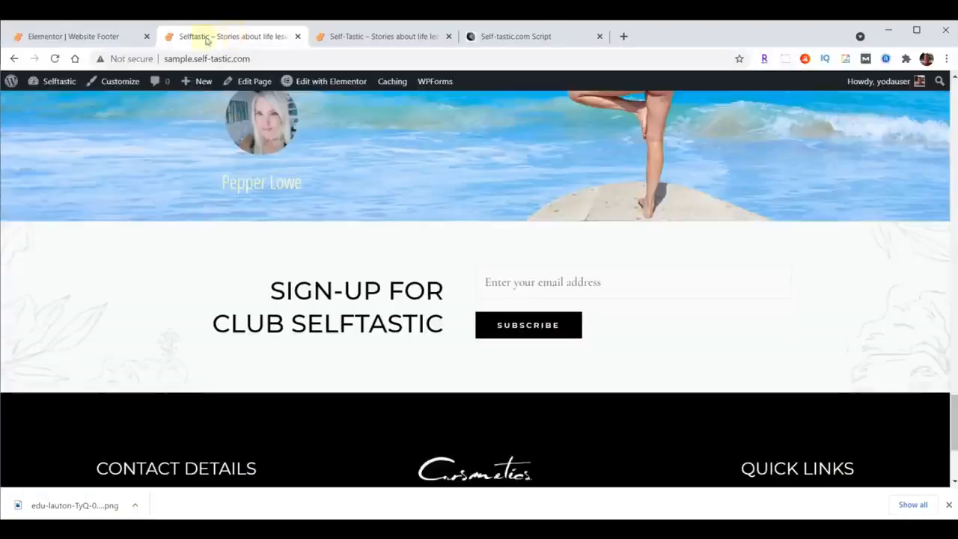
click(55, 58)
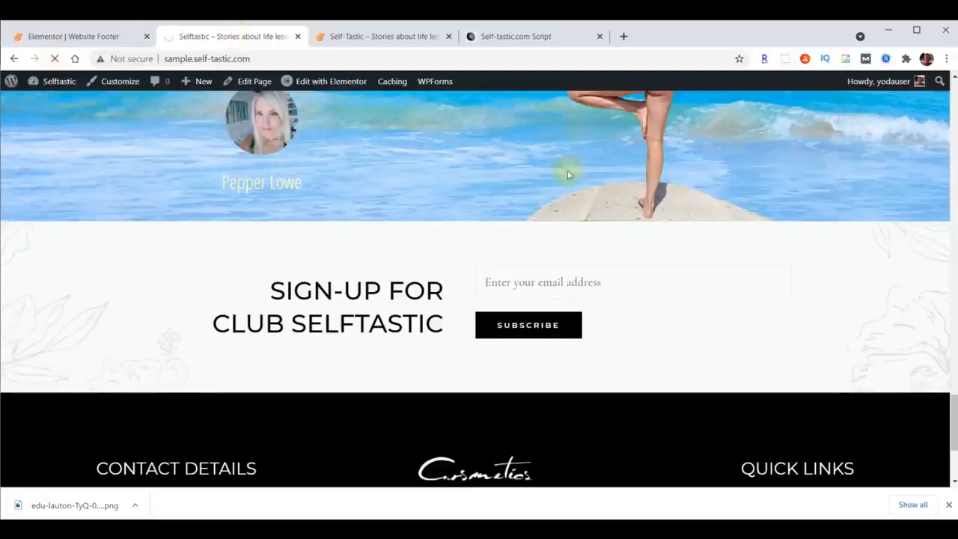
scroll(604, 196, down, 1)
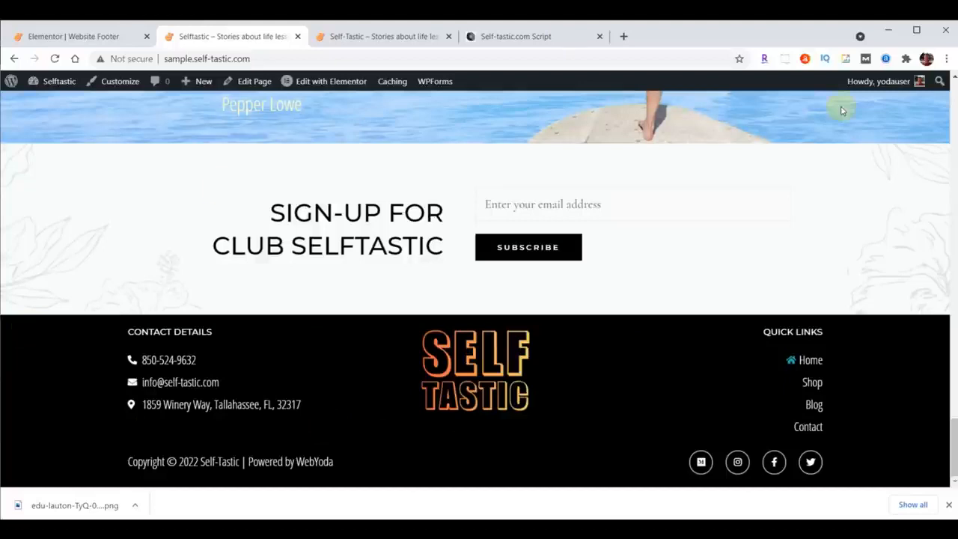
scroll(367, 229, up, 20)
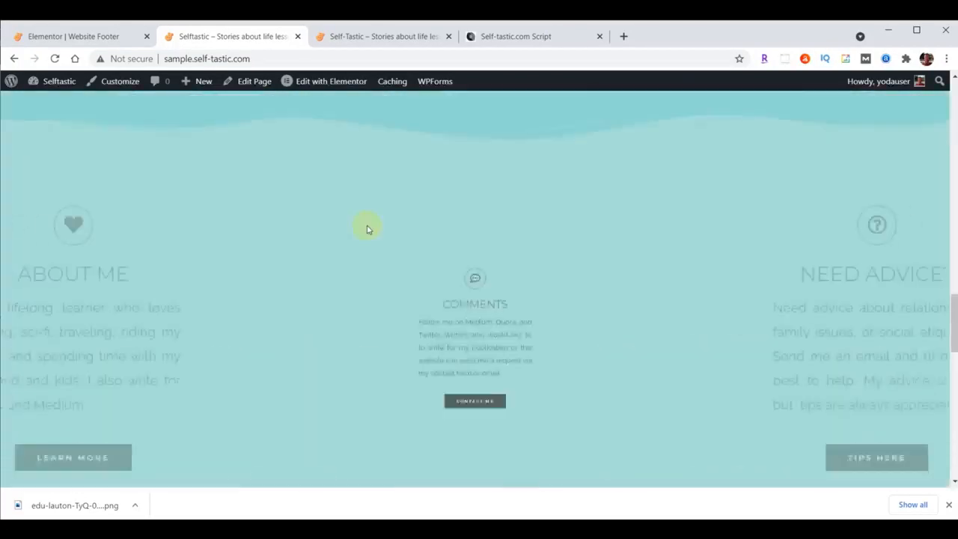
scroll(367, 229, up, 10)
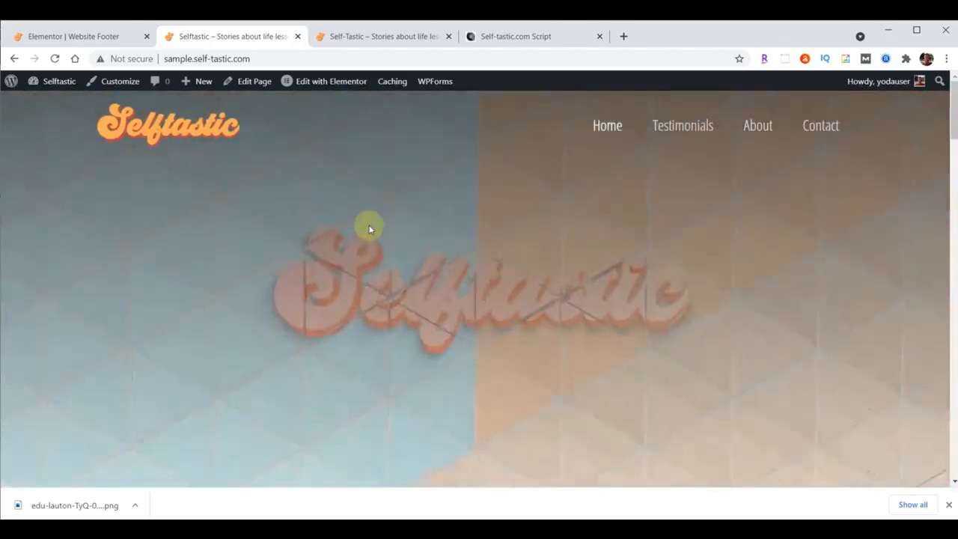
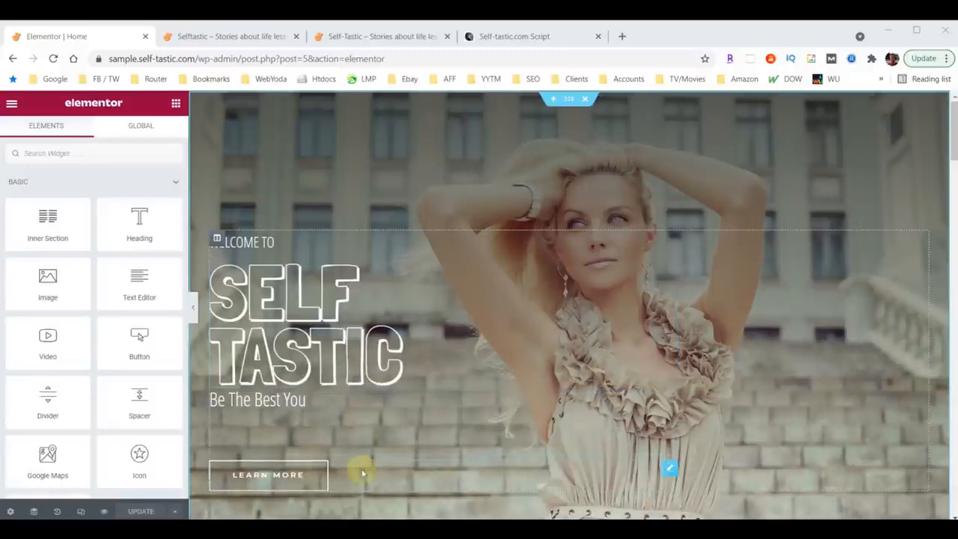
Turn on responsive mode for the home page and go through the tablet preview to the mobile preview.
click(81, 512)
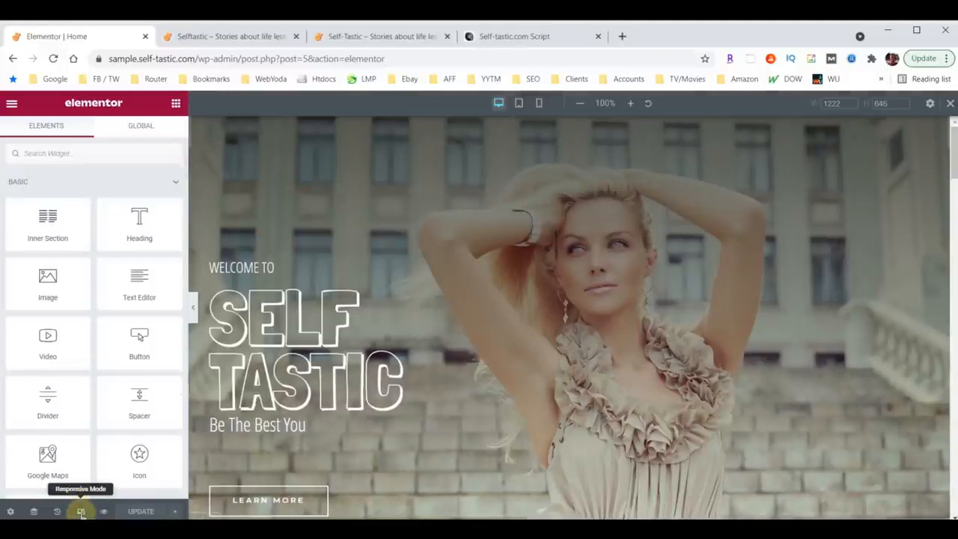
click(519, 104)
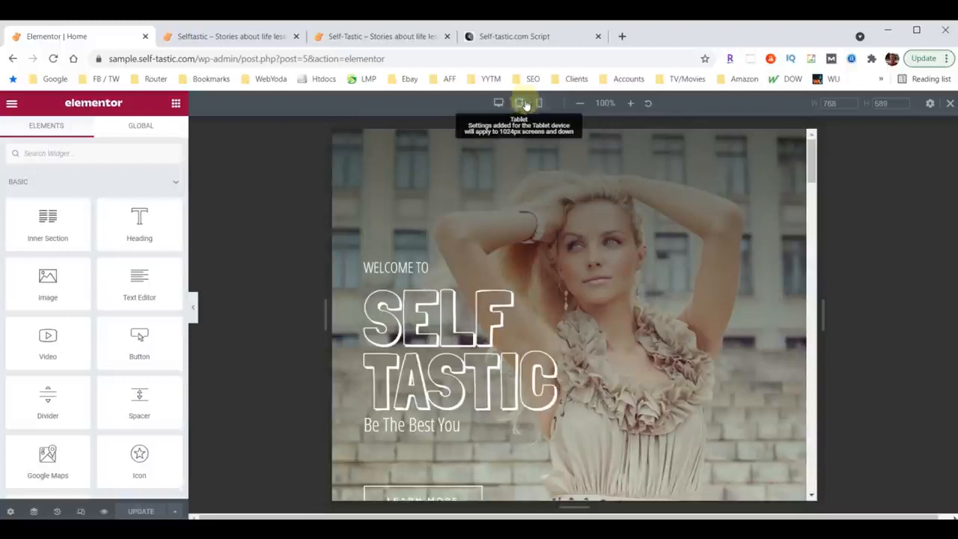
click(538, 105)
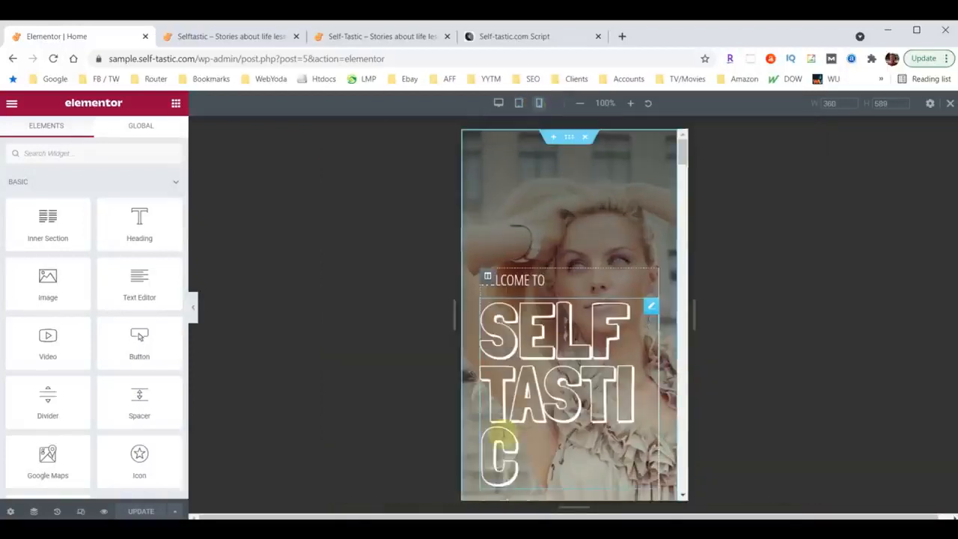
Set the mobile font size of the SELF TASTIC hero heading to 100 px.
click(650, 306)
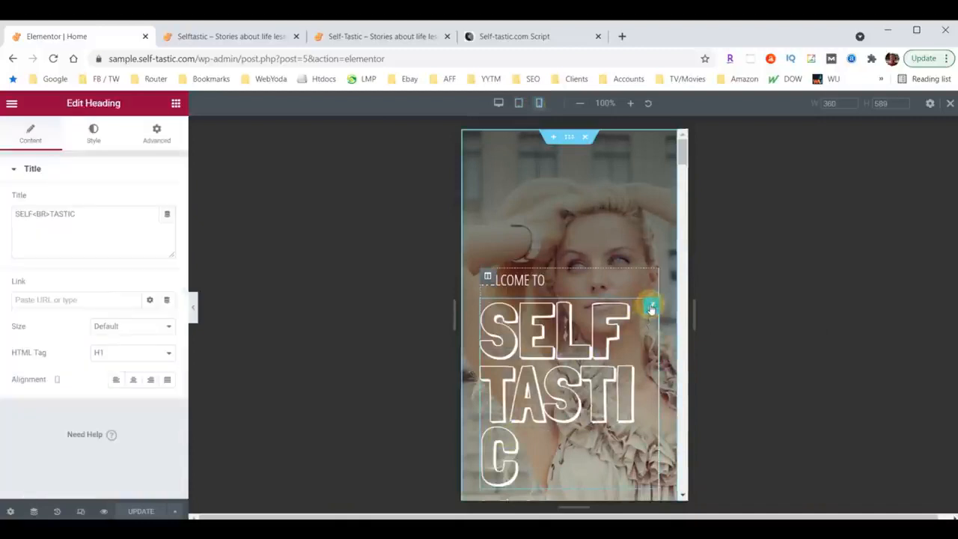
click(95, 133)
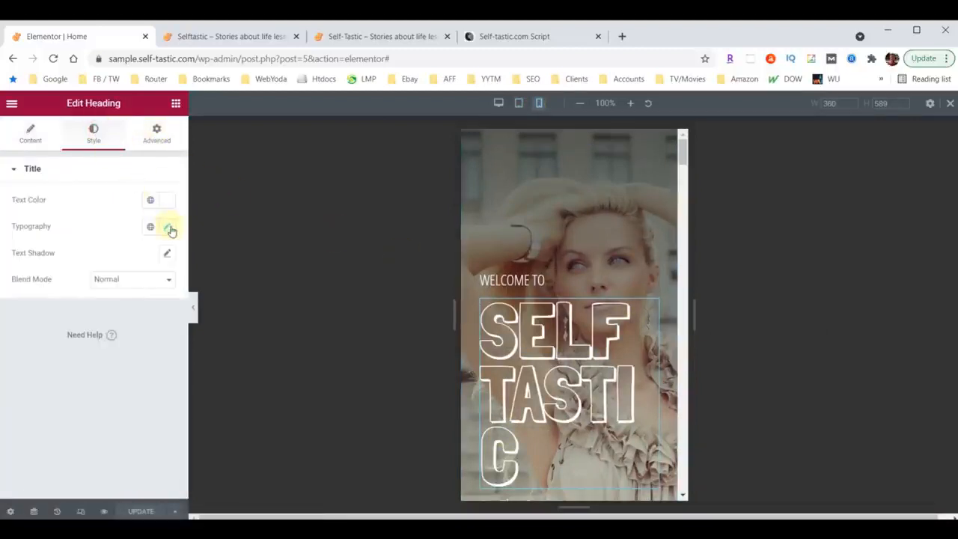
click(168, 226)
click(138, 328)
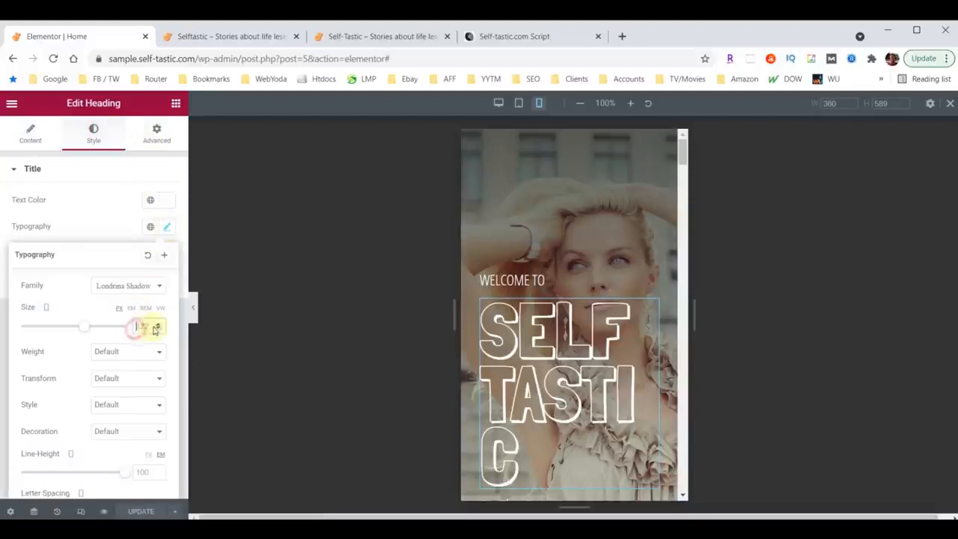
text(100)
click(512, 399)
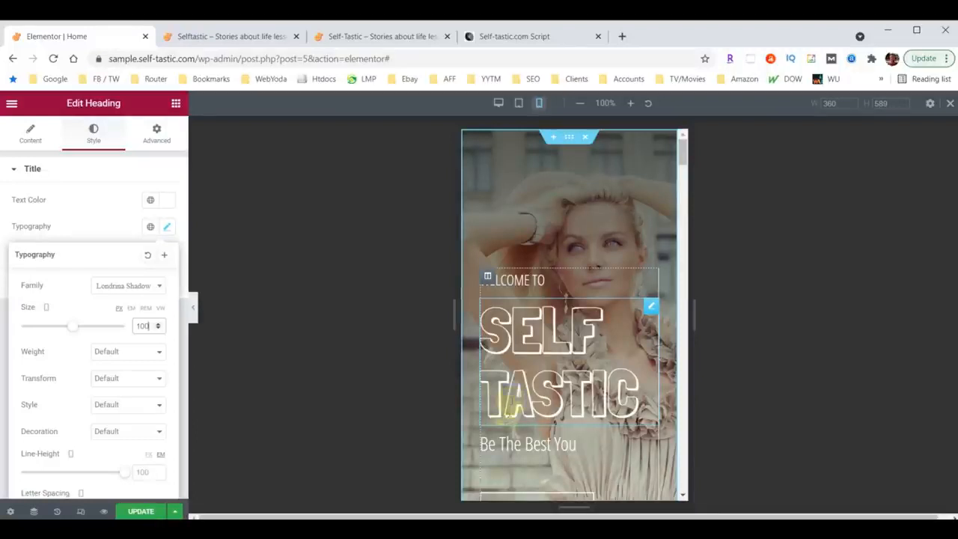
Set the mobile top and bottom padding of the "Advice and encouragement on improving yourself" section to 40 px.
scroll(569, 277, down, 3)
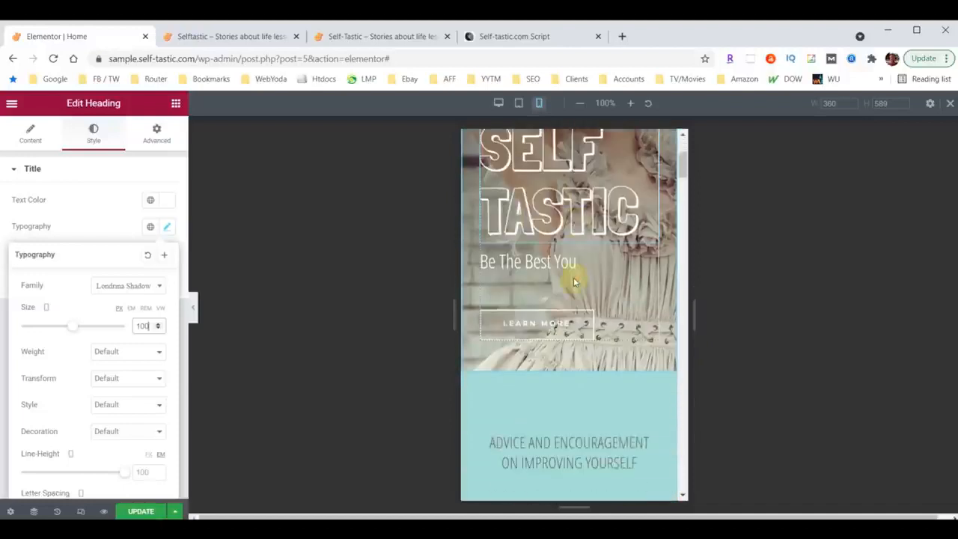
scroll(573, 280, down, 3)
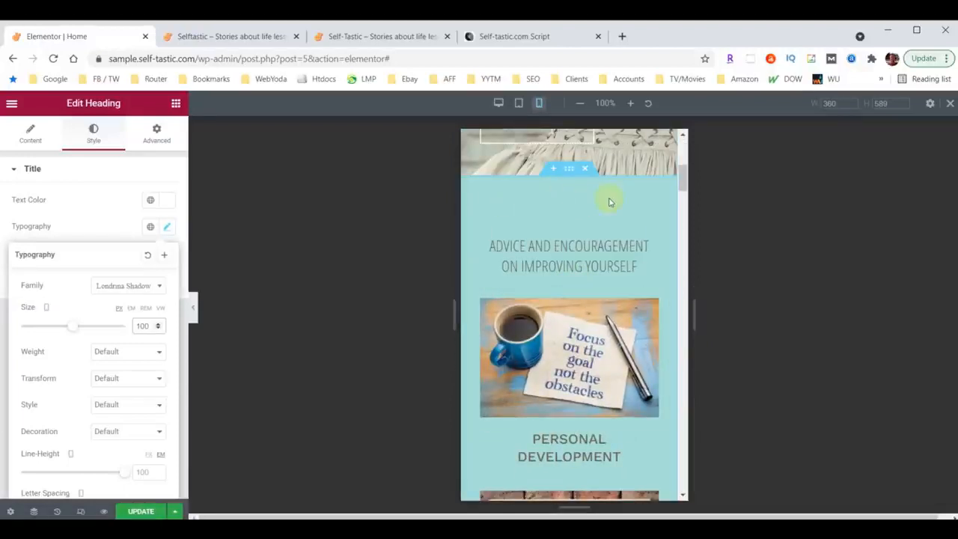
scroll(599, 246, down, 15)
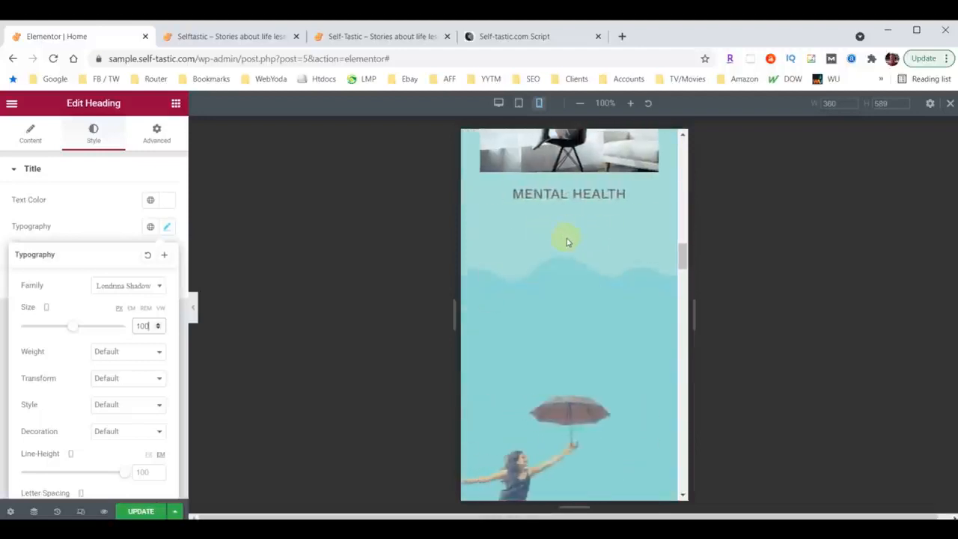
scroll(572, 273, up, 5)
scroll(571, 270, up, 14)
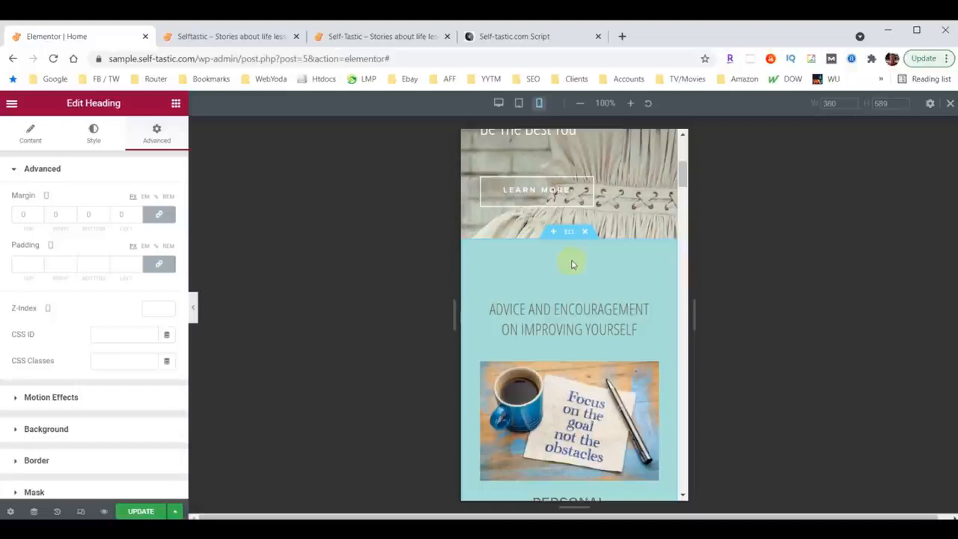
click(568, 232)
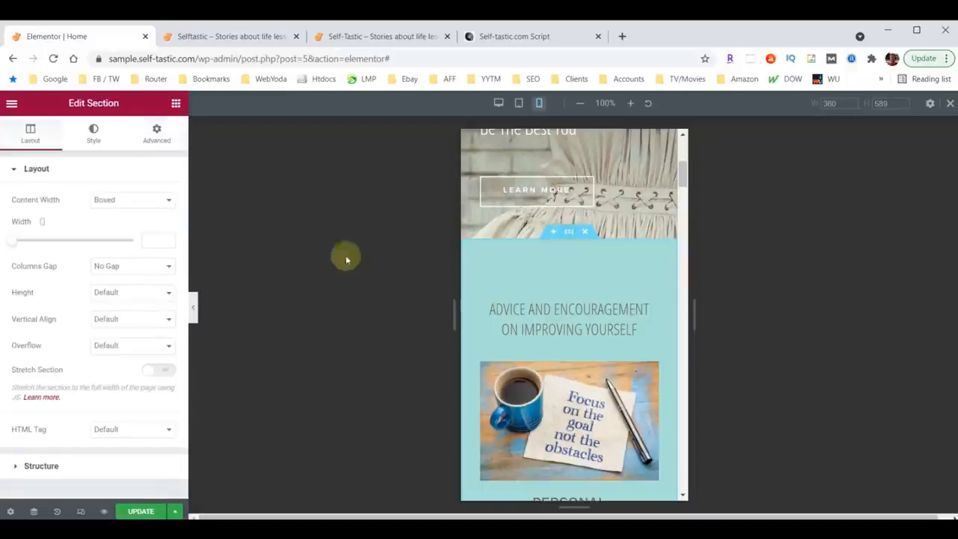
click(156, 132)
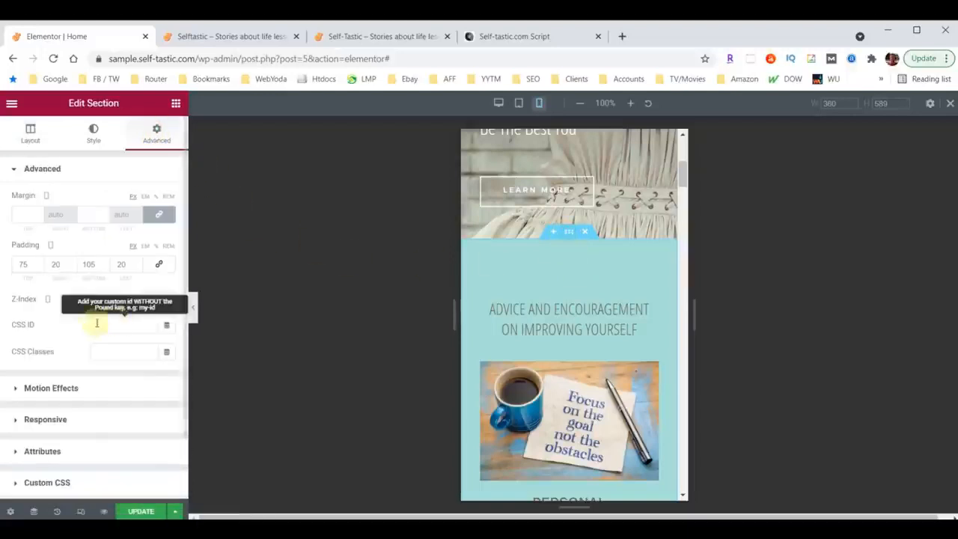
click(26, 266)
text(40)
double_click(88, 265)
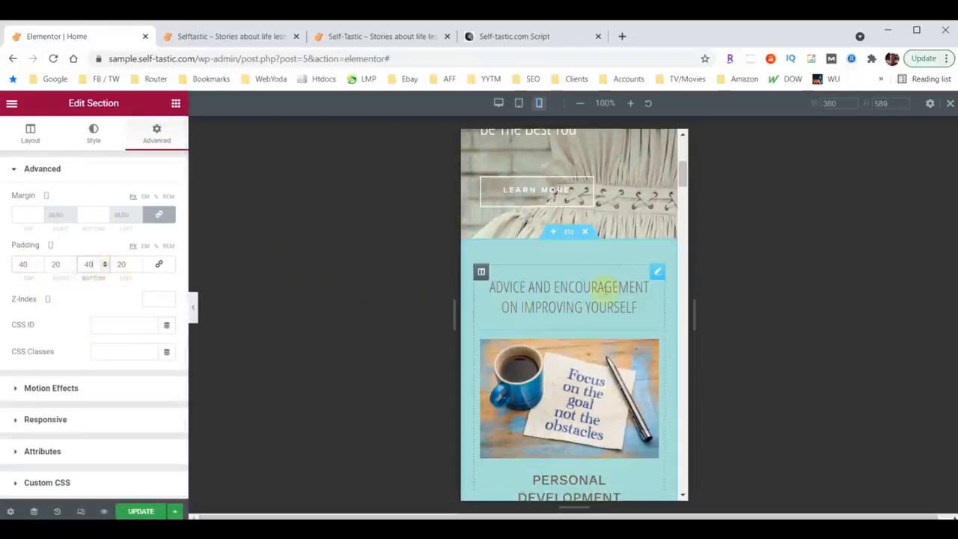
Set the mobile font size of the "Advice and encouragement on improving yourself" heading to 26 px.
click(657, 272)
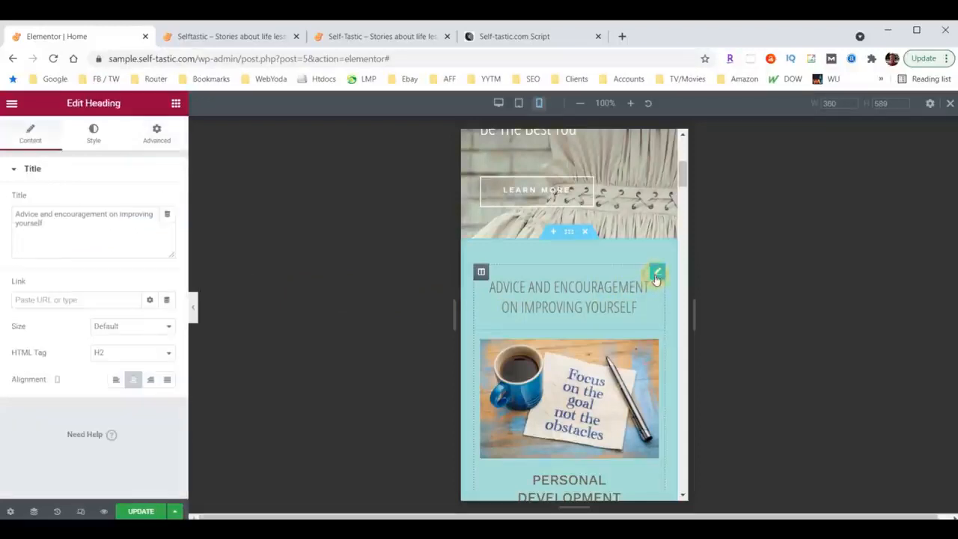
click(94, 133)
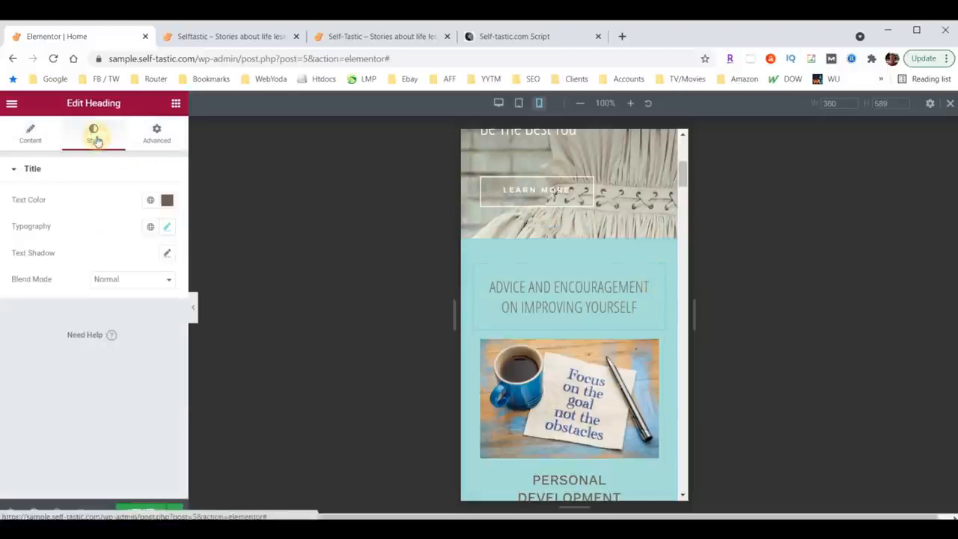
click(167, 227)
click(146, 324)
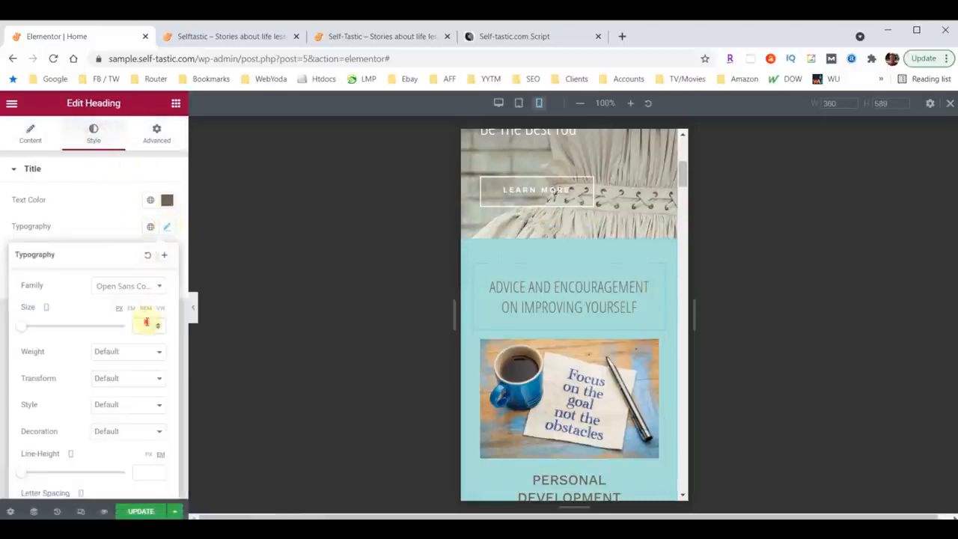
text(26)
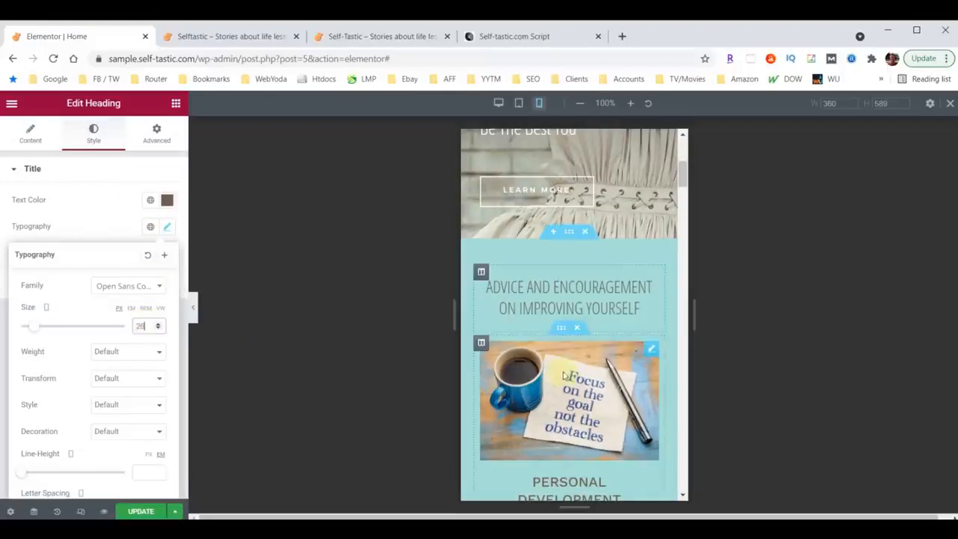
Set the mobile height of the bottom shape divider in the "Advice and encouragement" section to 30.
scroll(573, 318, down, 7)
scroll(574, 316, down, 8)
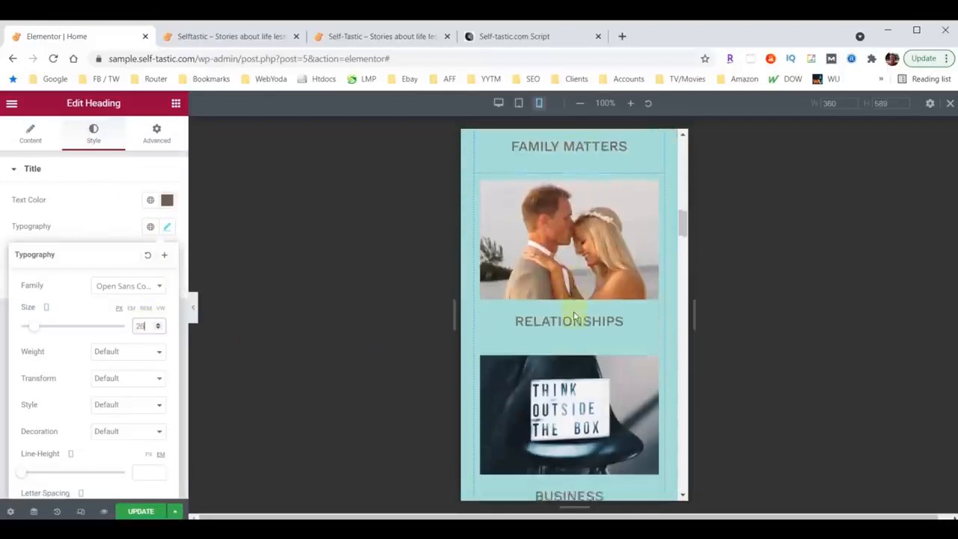
mouse_move(561, 269)
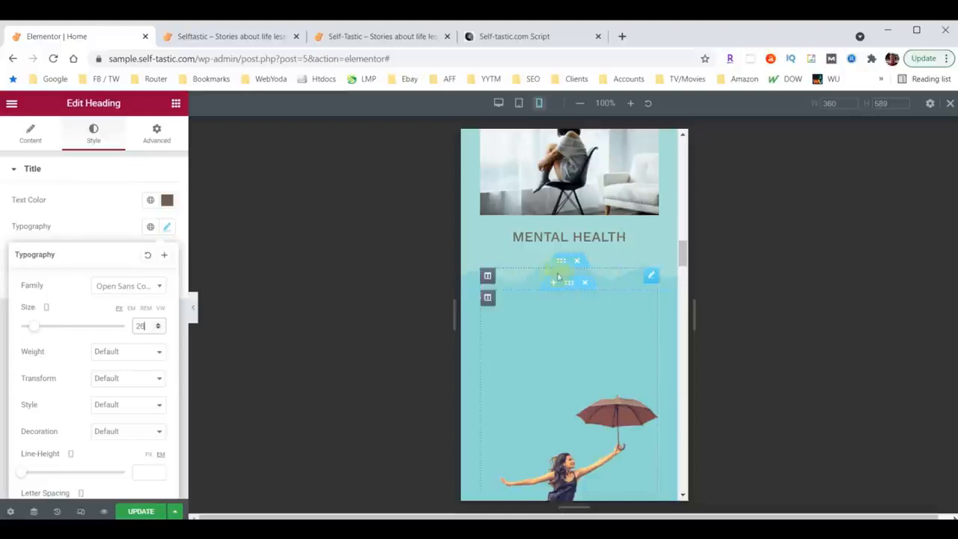
scroll(621, 264, up, 15)
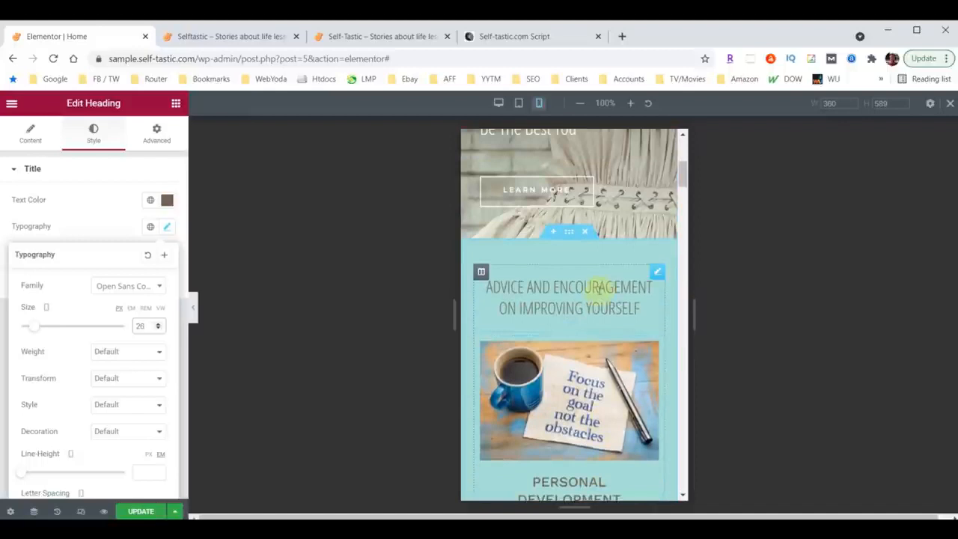
click(569, 237)
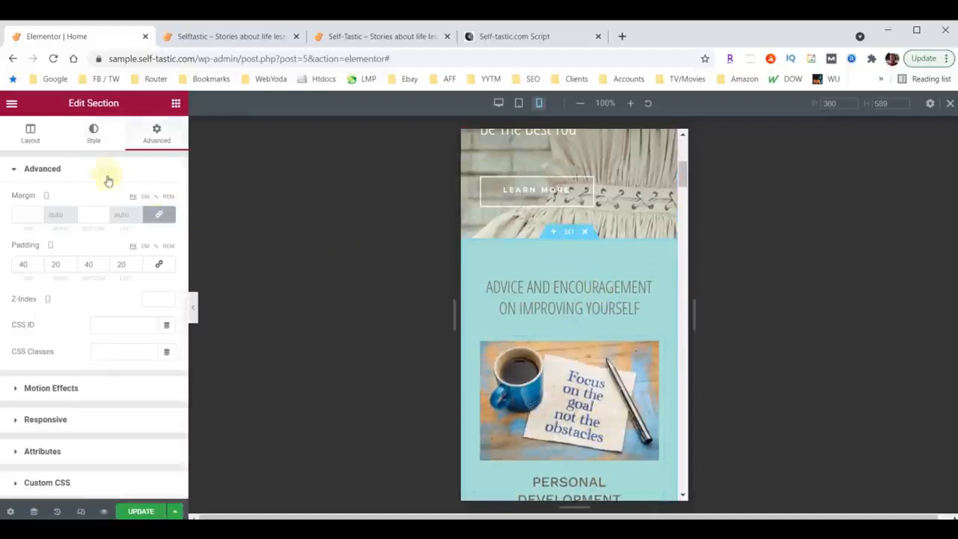
click(94, 139)
scroll(90, 292, down, 3)
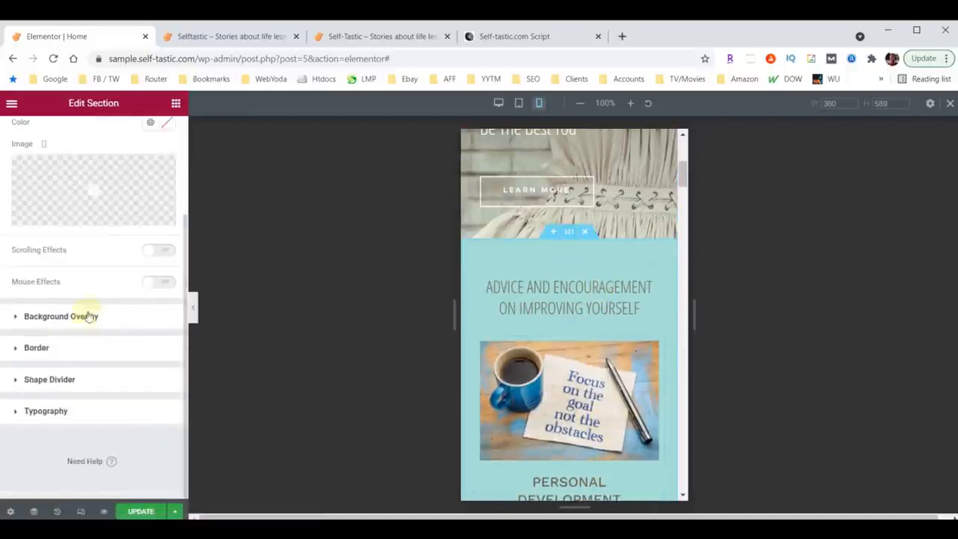
click(43, 381)
click(134, 297)
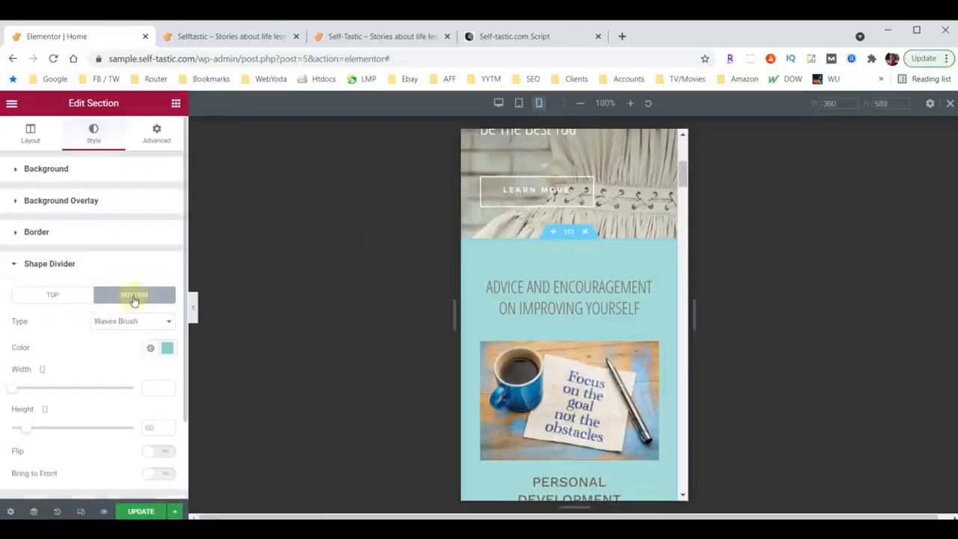
click(153, 427)
text(30)
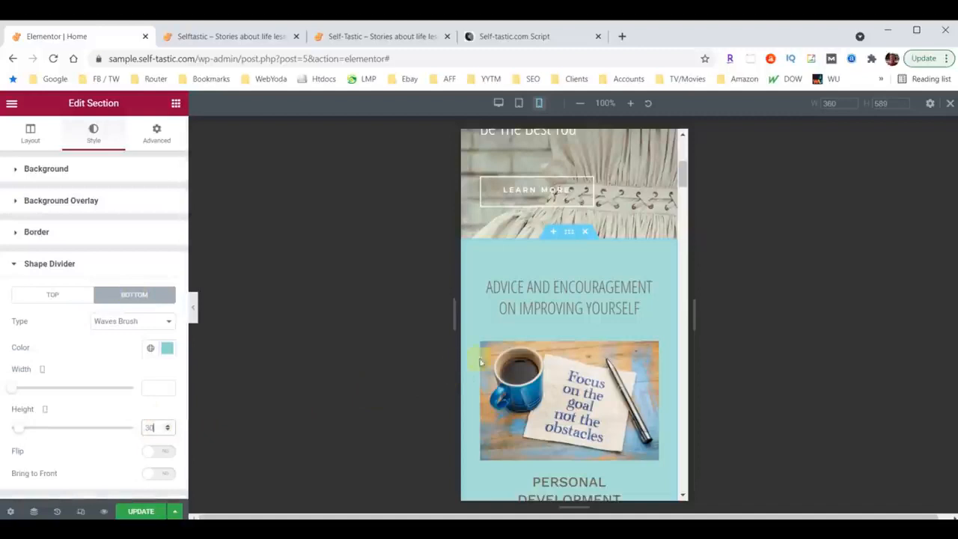
Set the mobile height of the top shape divider in the Words of Wisdom section to 30.
scroll(524, 336, down, 8)
scroll(567, 337, down, 7)
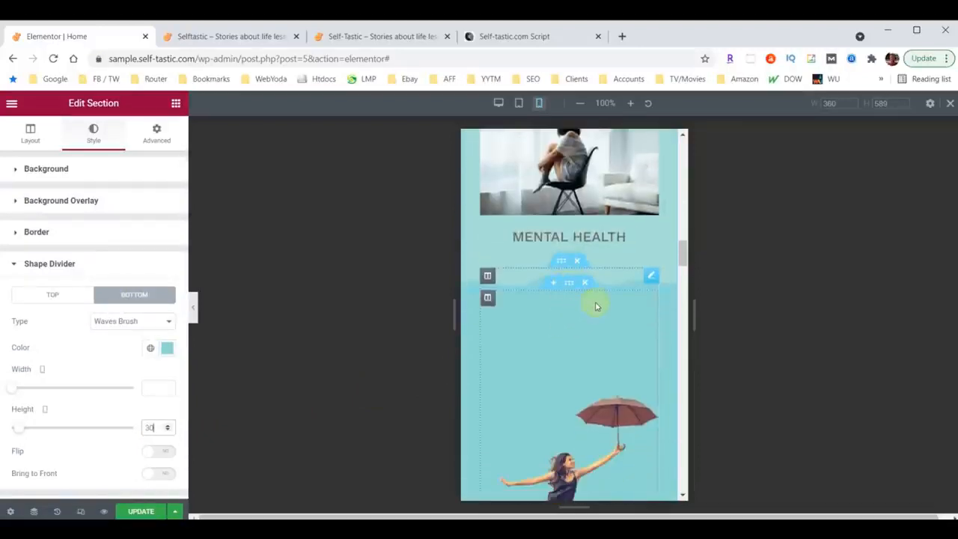
scroll(596, 305, down, 10)
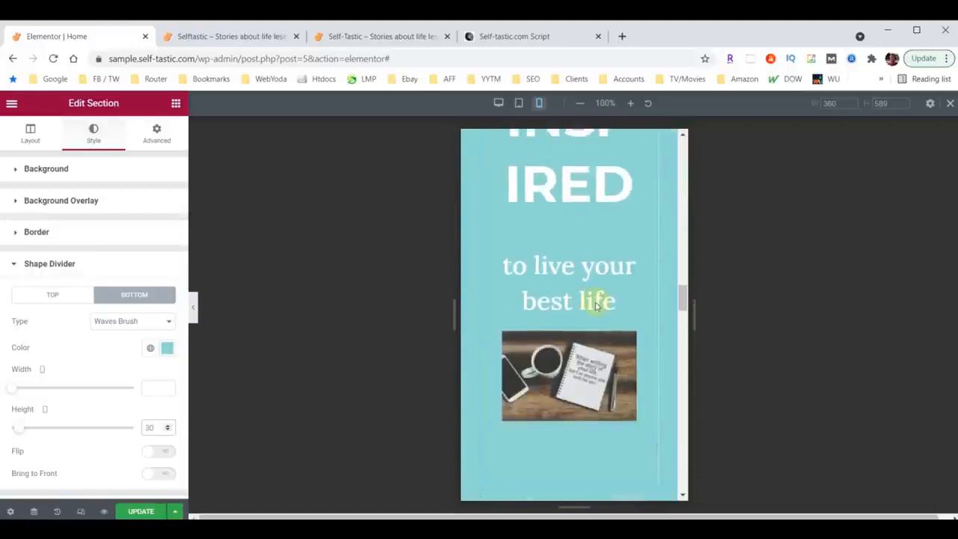
scroll(597, 301, down, 10)
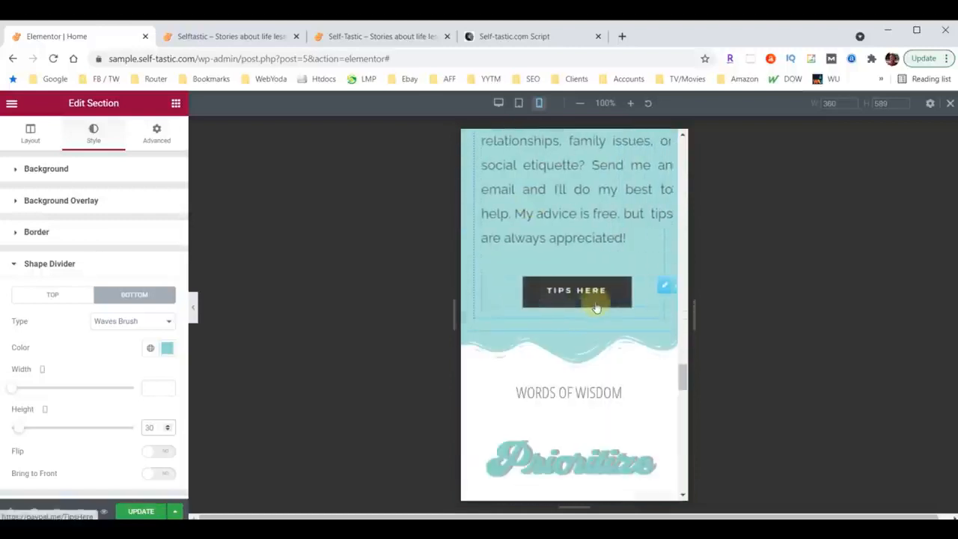
click(568, 325)
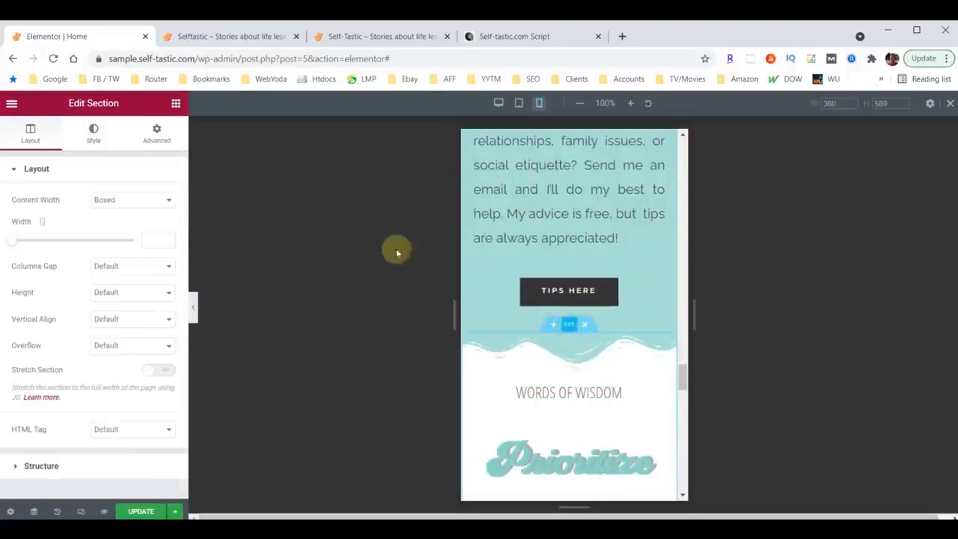
click(93, 138)
scroll(92, 349, down, 2)
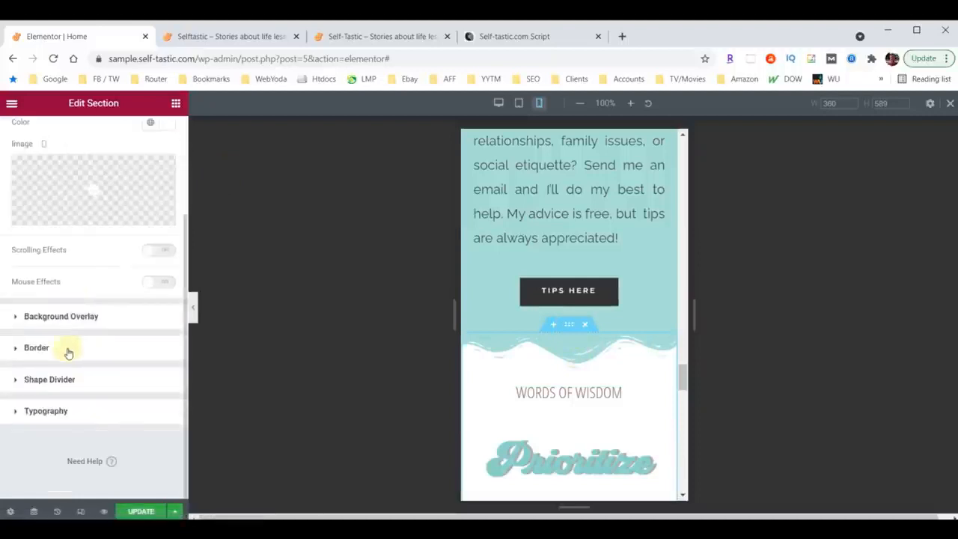
click(35, 379)
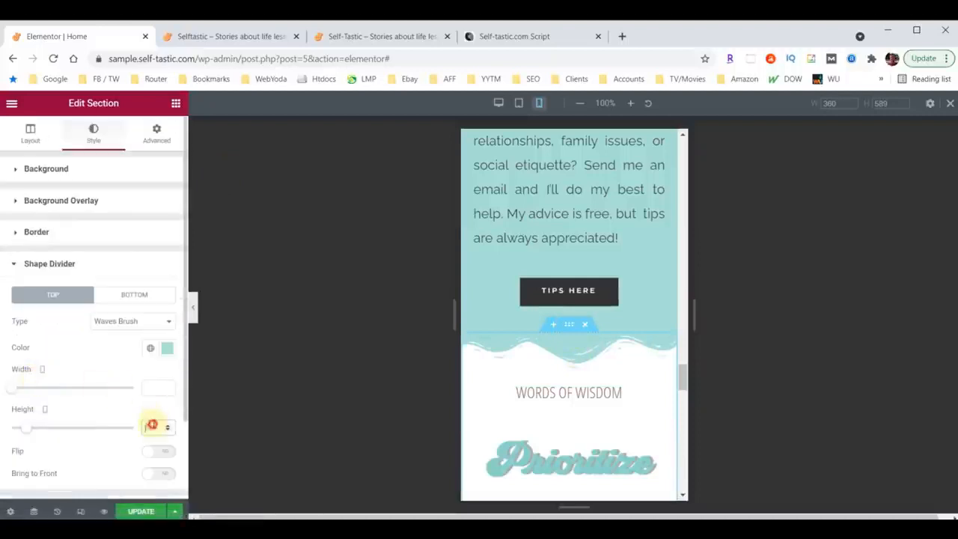
text(30)
Set the mobile height of the top shape divider in the About Me section to 30.
scroll(575, 364, down, 1)
scroll(574, 365, up, 9)
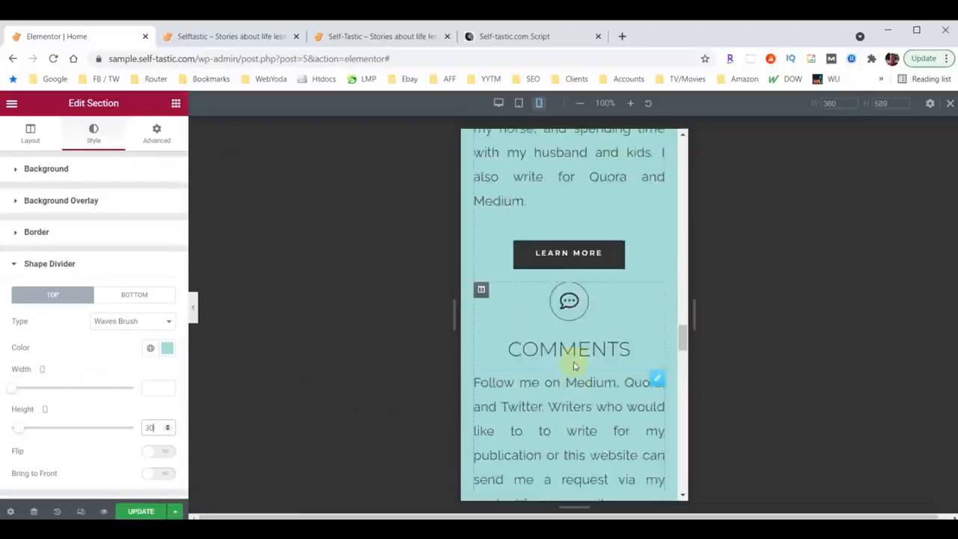
scroll(575, 365, up, 6)
click(571, 351)
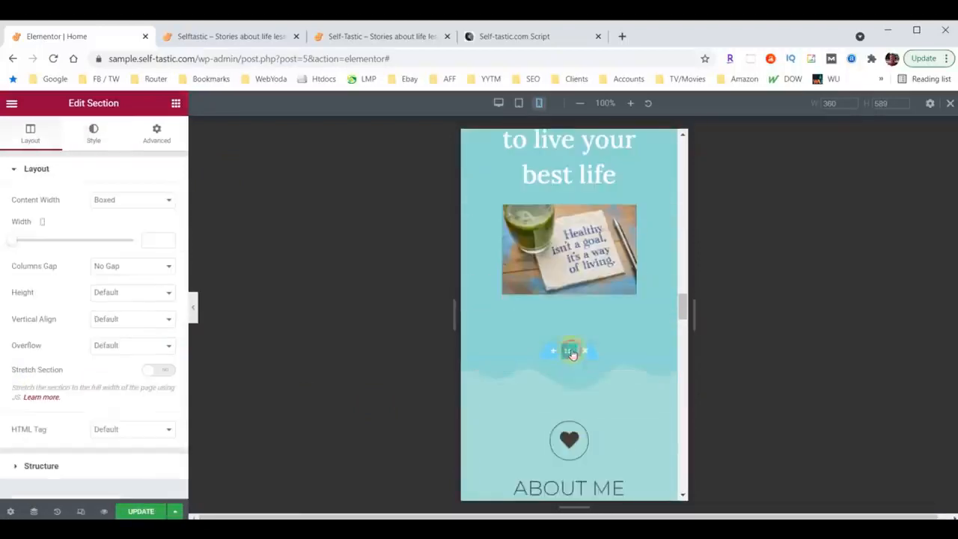
click(93, 135)
scroll(59, 363, down, 3)
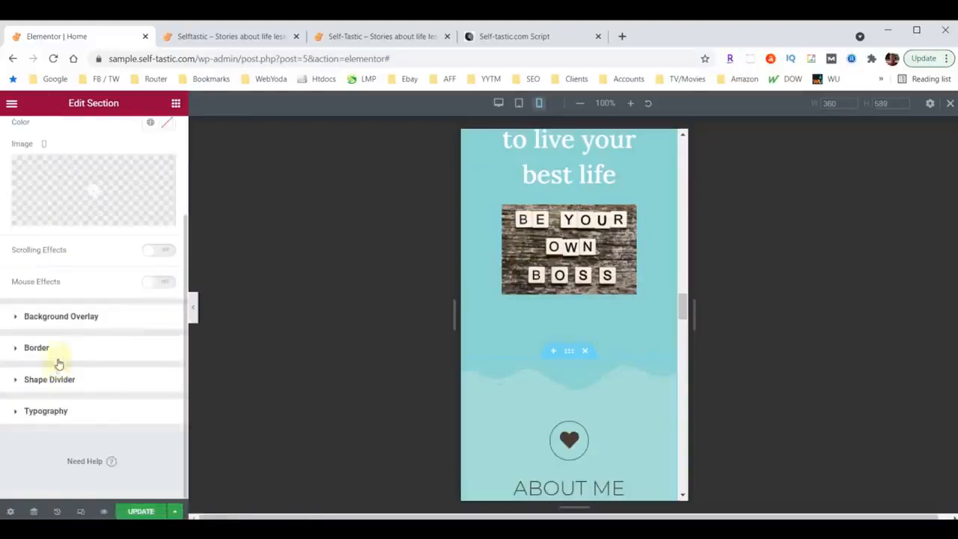
click(48, 377)
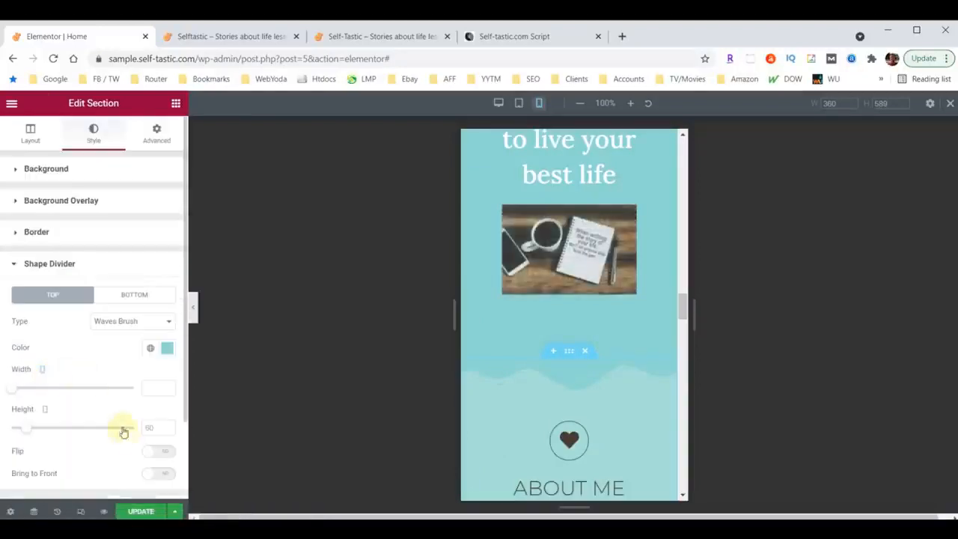
click(151, 425)
text(30)
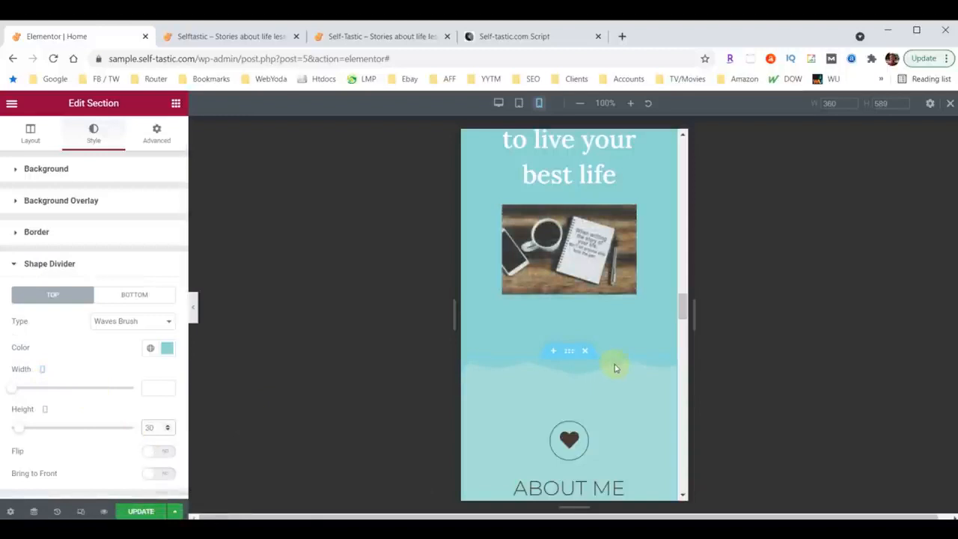
Set the mobile padding of the image of the woman with the umbrella to 60 px on all sides.
scroll(614, 363, up, 10)
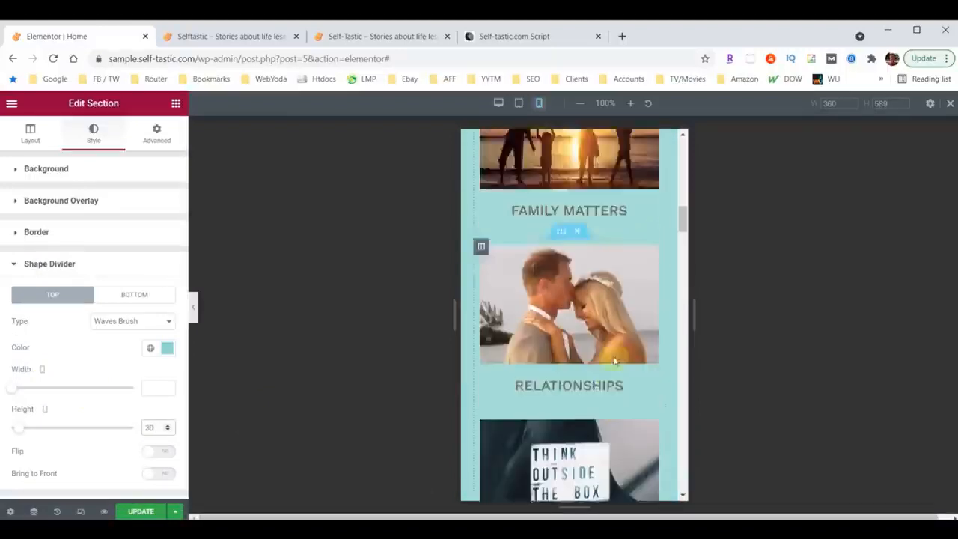
scroll(586, 228, down, 8)
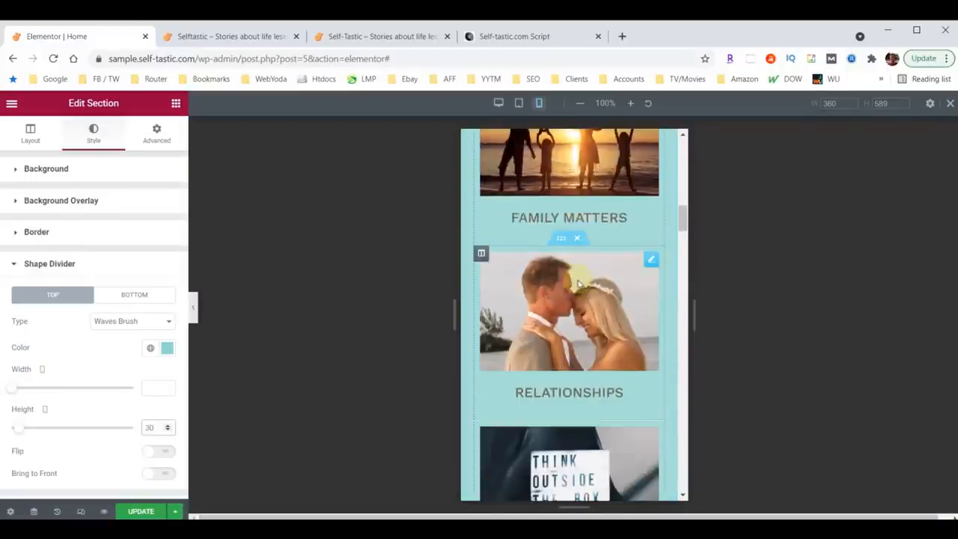
scroll(635, 271, down, 6)
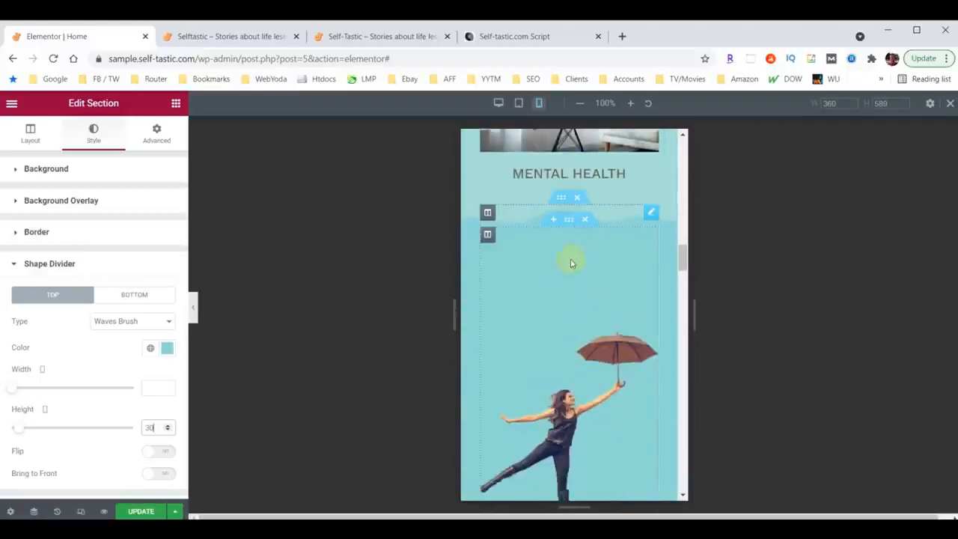
scroll(610, 299, down, 2)
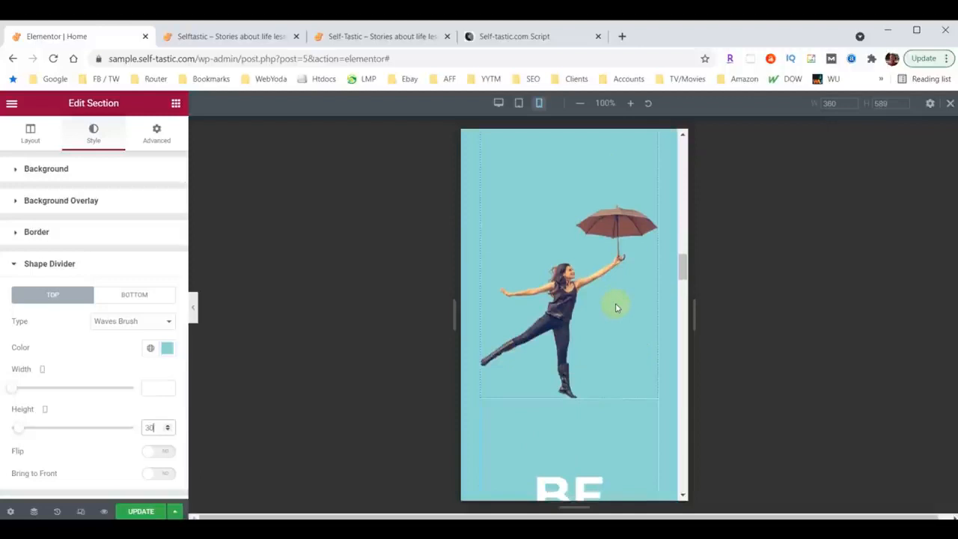
scroll(610, 316, up, 3)
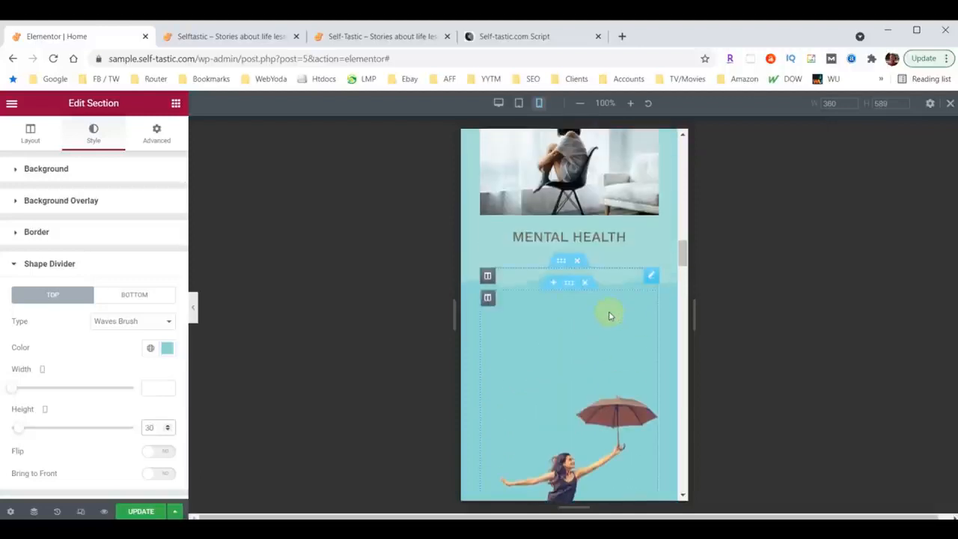
click(651, 276)
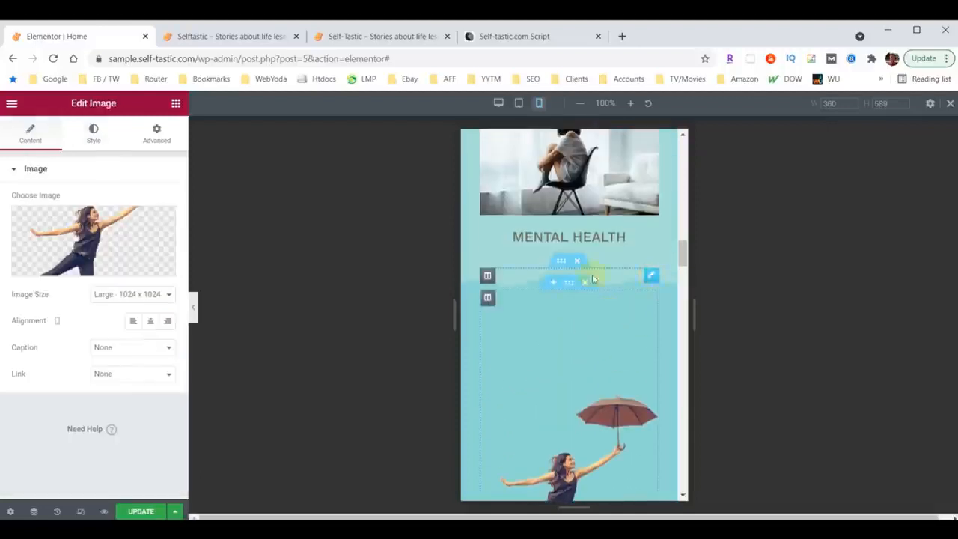
click(158, 135)
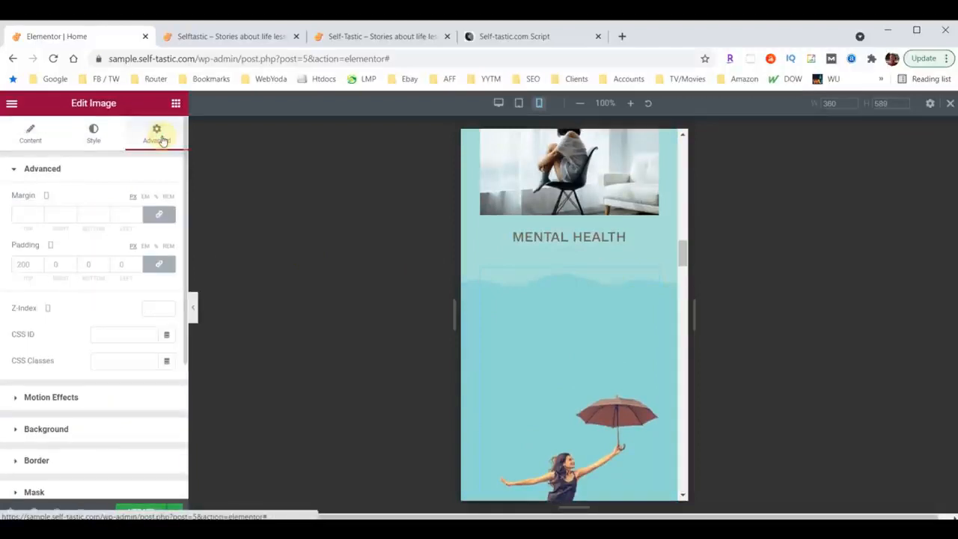
click(28, 263)
text(60)
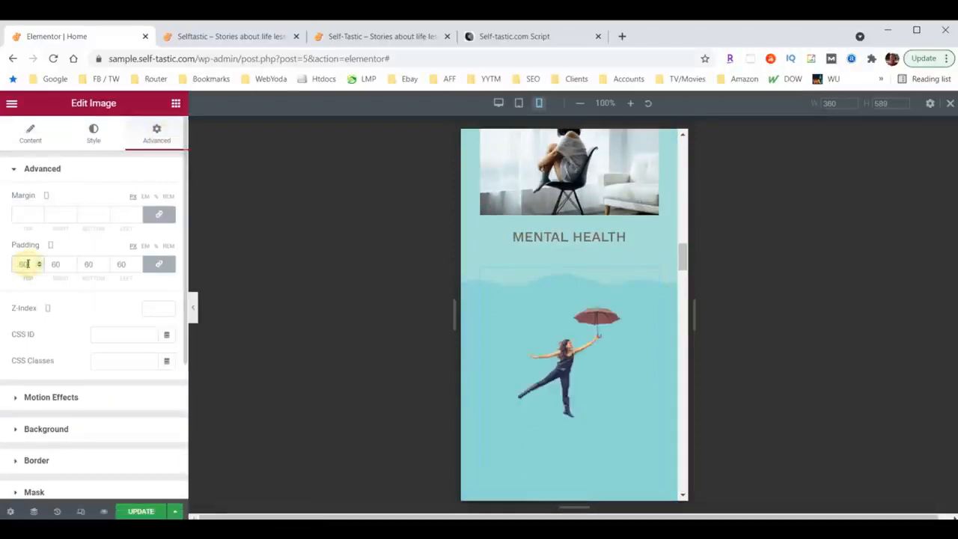
Unlink the umbrella image's mobile padding values and set right and left to 30 px and bottom to 0.
click(158, 264)
double_click(54, 264)
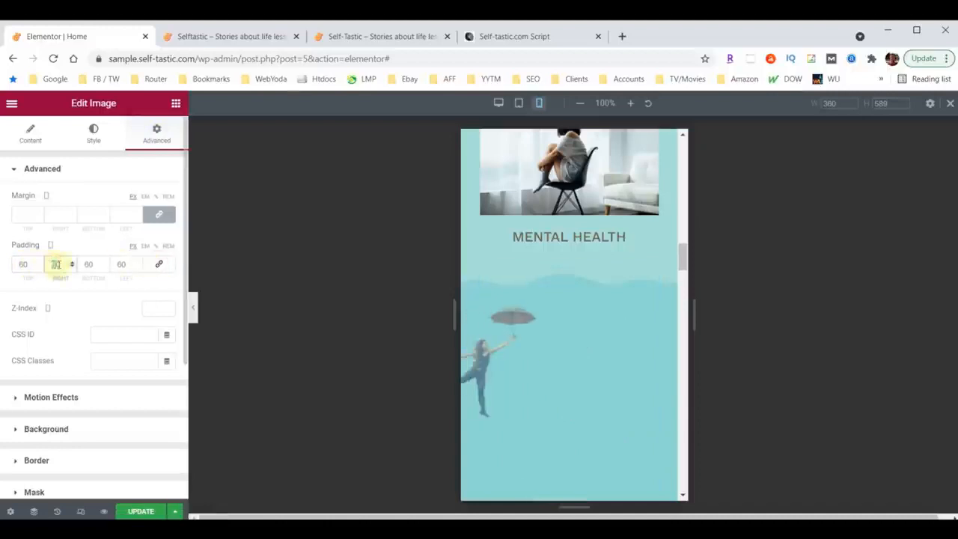
text(30)
double_click(120, 264)
text(30)
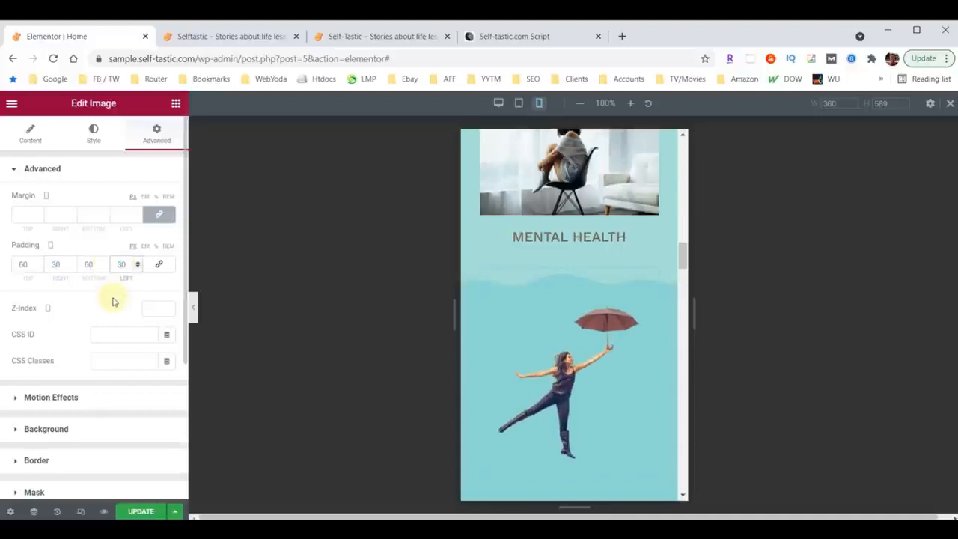
double_click(86, 264)
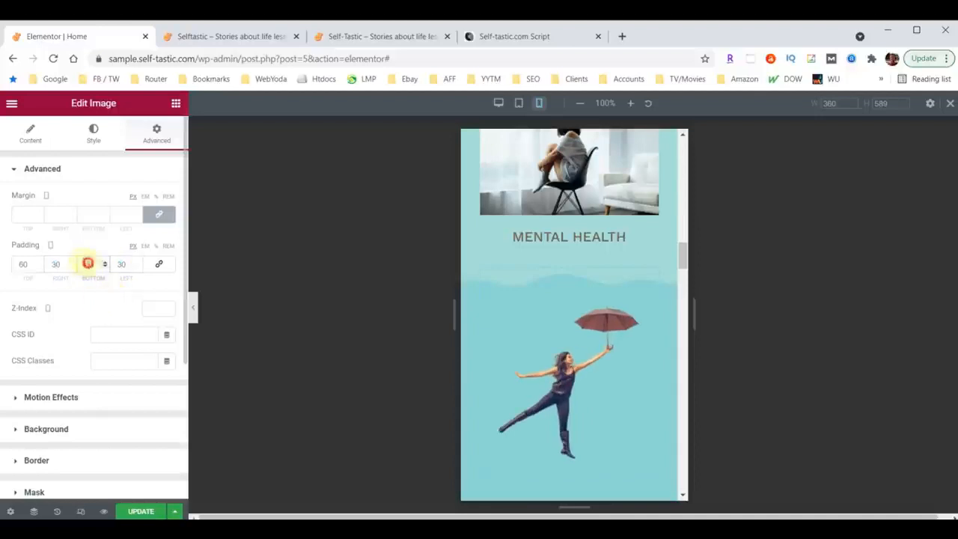
text(0)
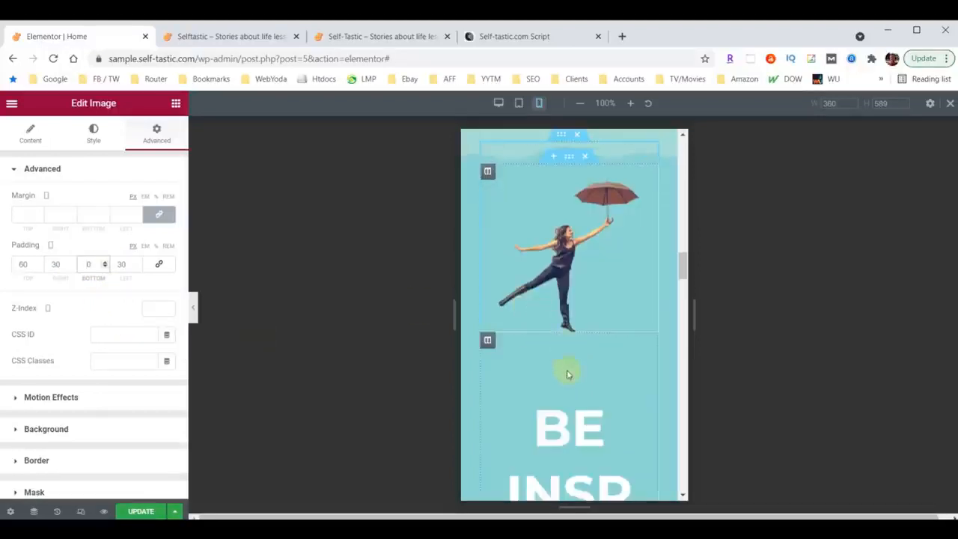
Set the mobile padding of the column containing the "Be Inspired" heading to 10 px on all sides.
scroll(547, 412, down, 2)
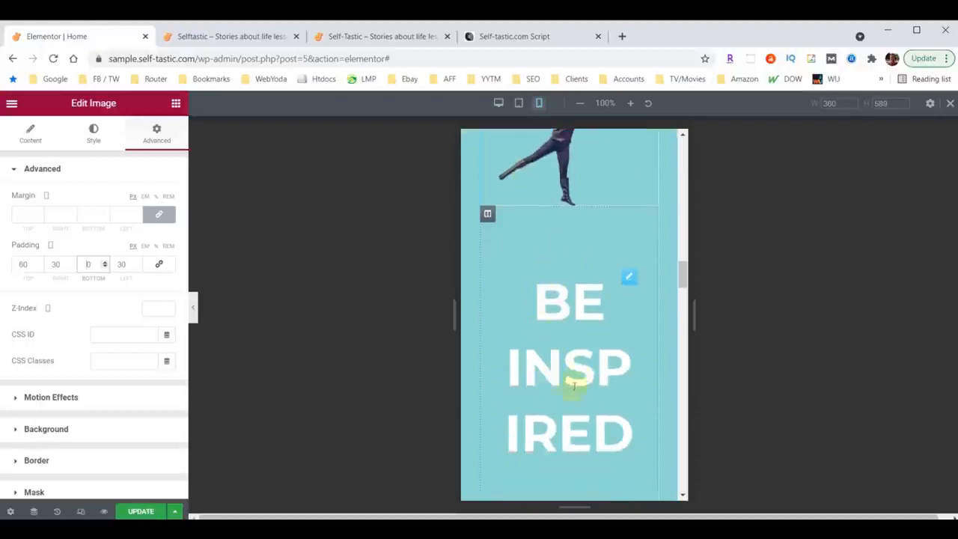
click(488, 215)
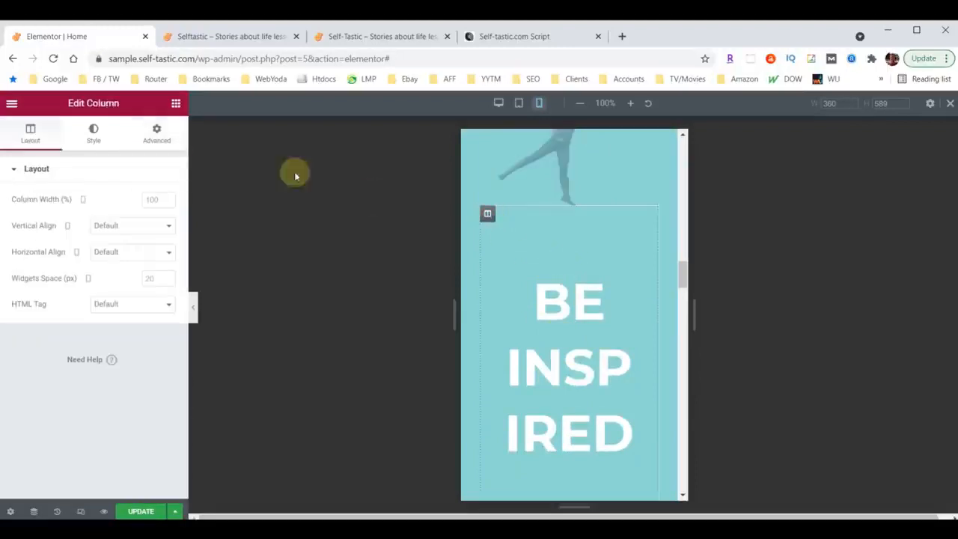
click(157, 133)
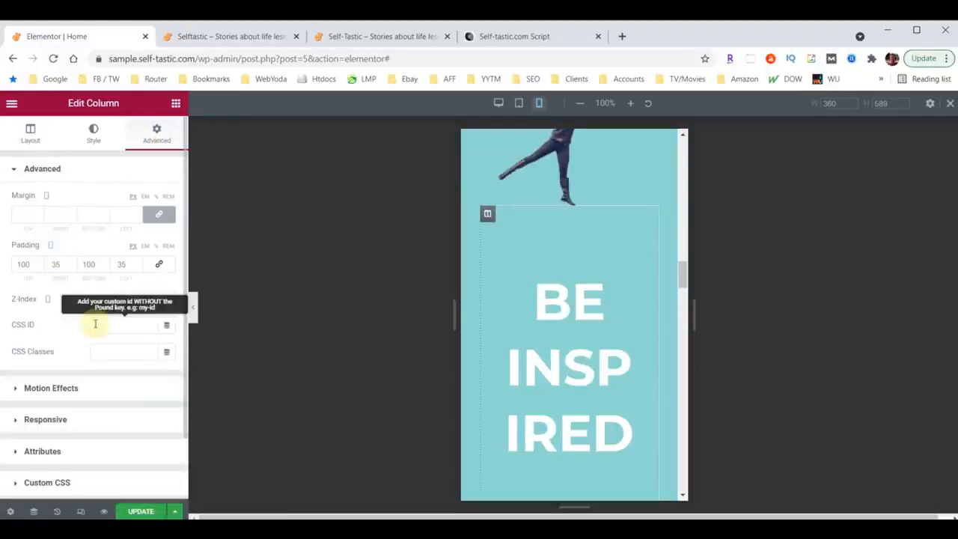
drag(57, 267, 49, 266)
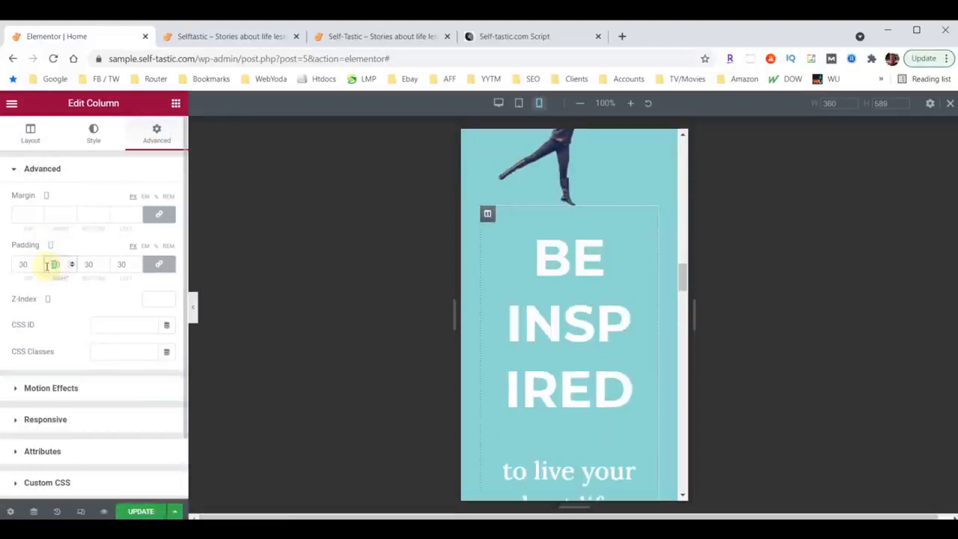
text(10)
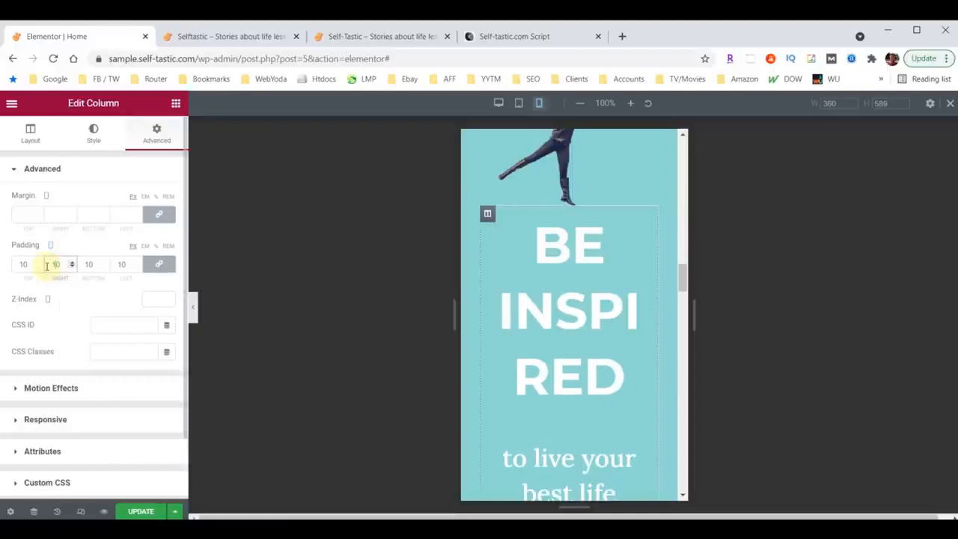
Set the mobile font size of the "Be Inspired" heading to 38 px.
click(648, 223)
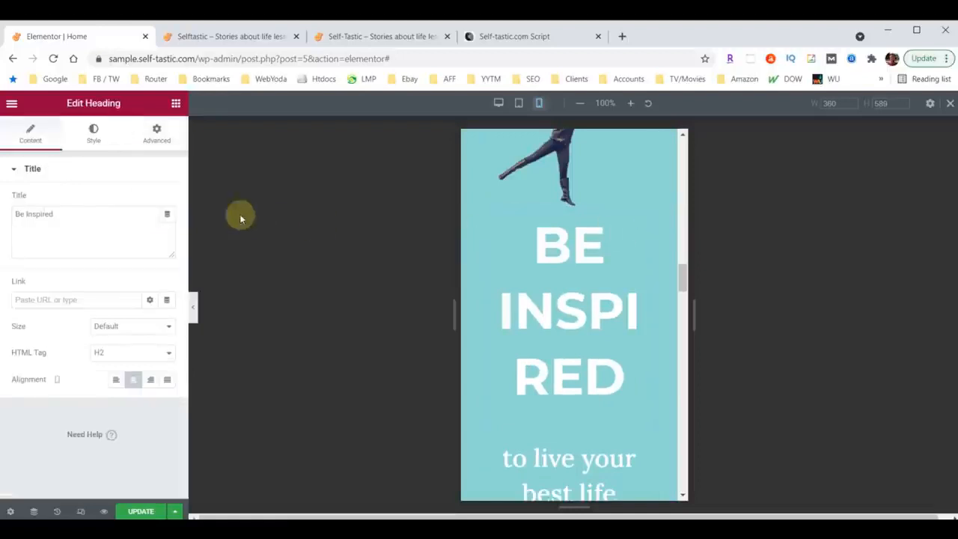
click(92, 132)
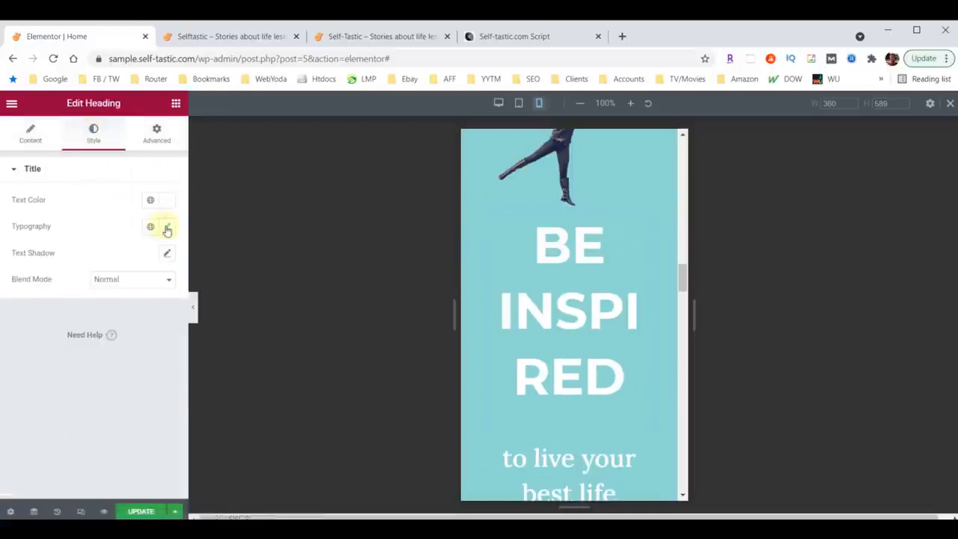
click(167, 228)
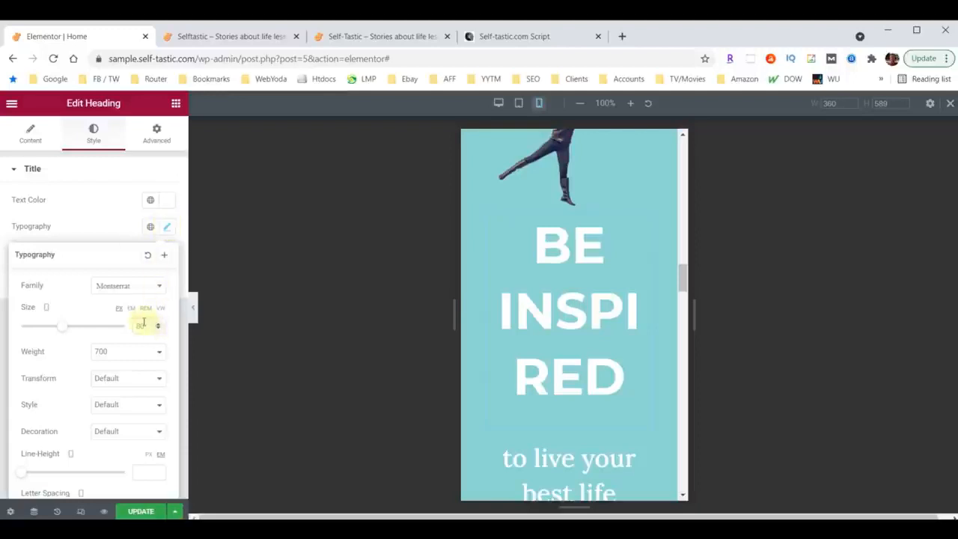
text(40)
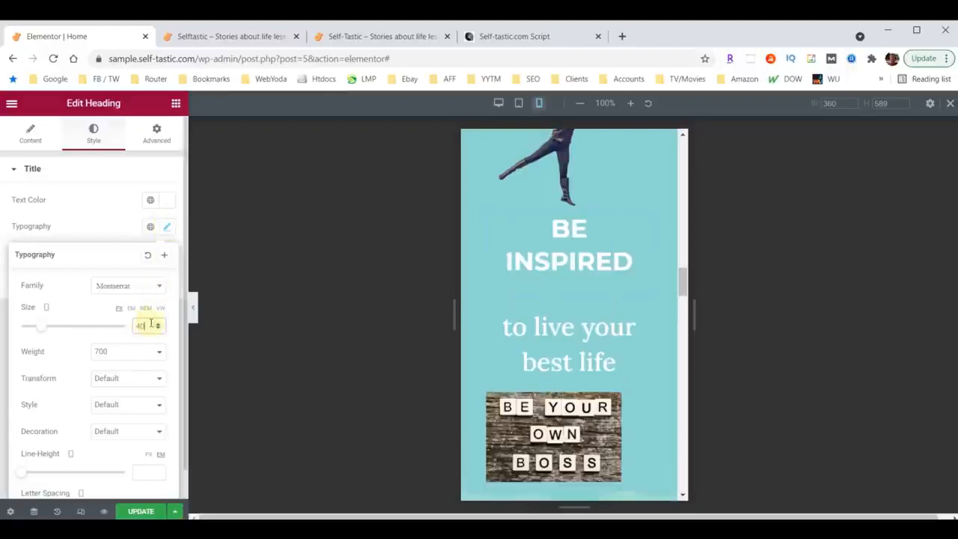
click(158, 329)
click(158, 329)
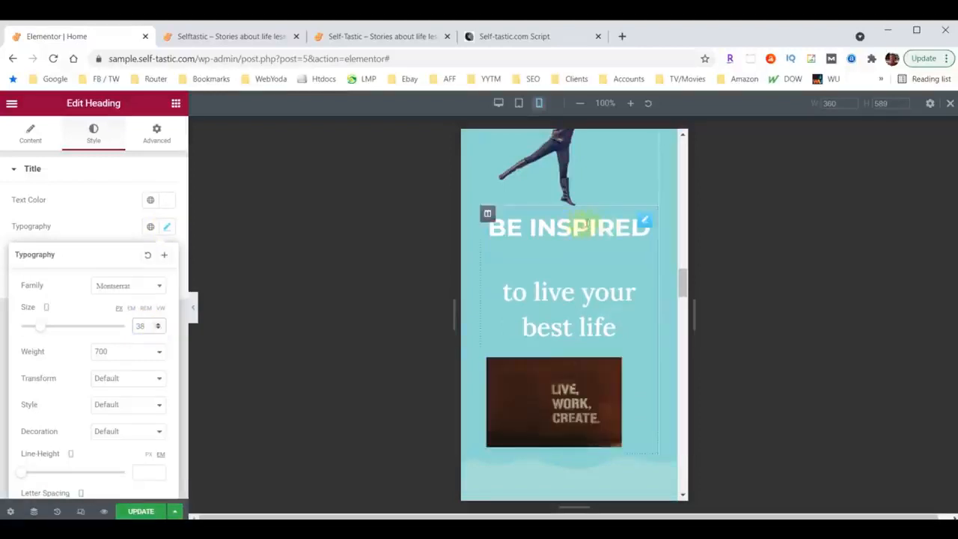
Unlink the "Be Inspired" column's mobile padding values and set the top padding to 30 px.
click(487, 215)
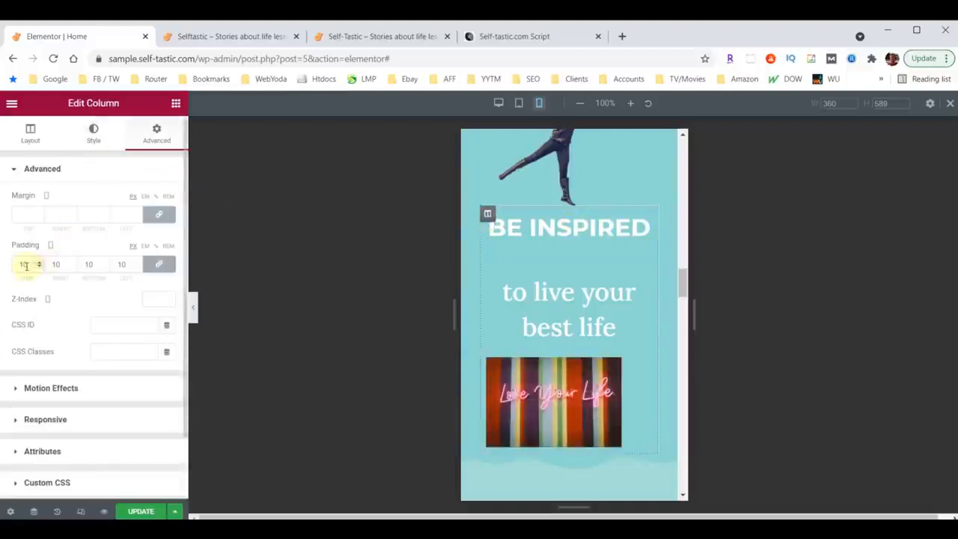
click(158, 263)
drag(24, 265, 3, 268)
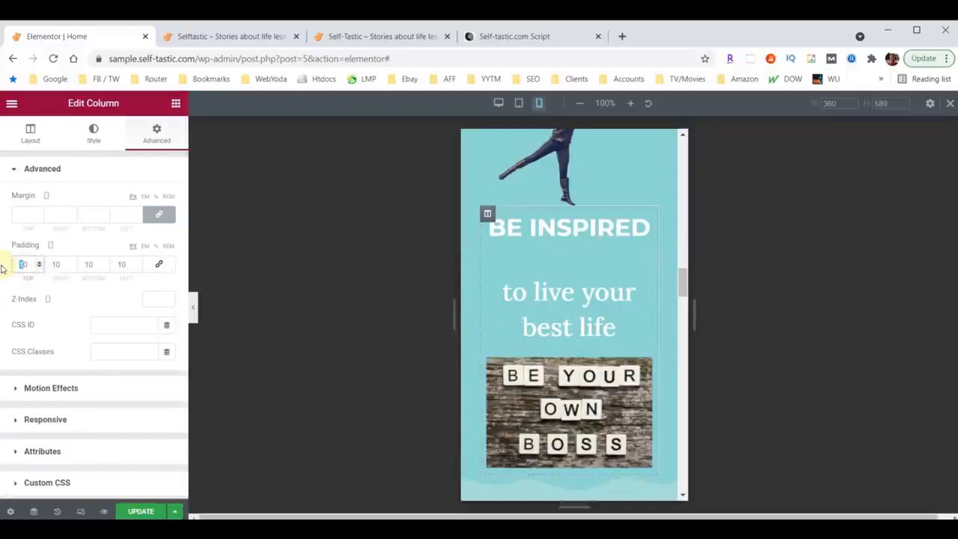
text(30)
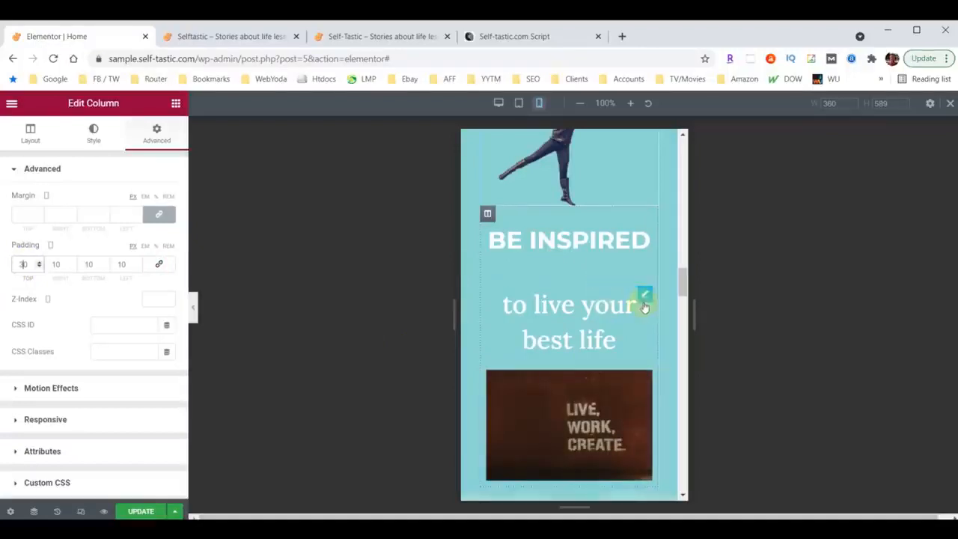
Set the mobile font size of the "to live your best life" heading to 28 px.
click(645, 297)
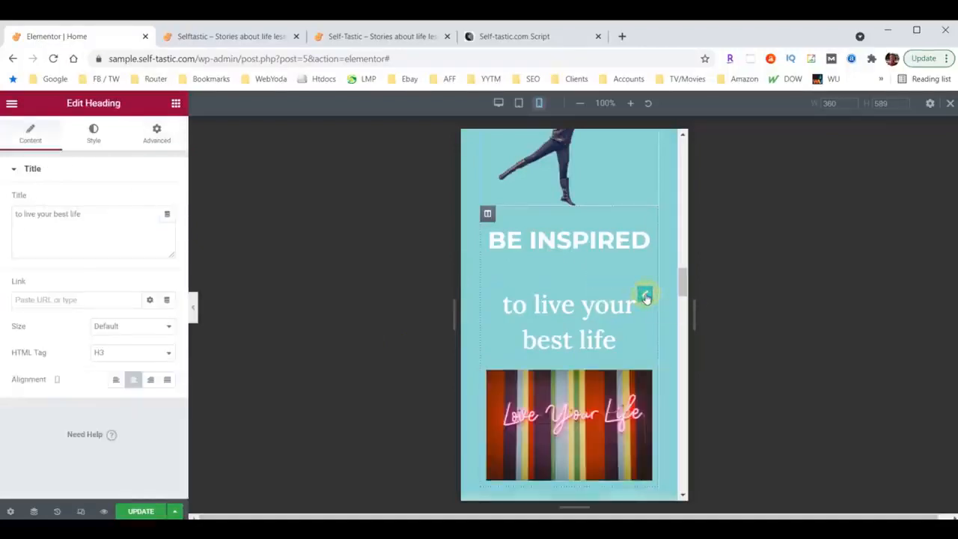
click(93, 139)
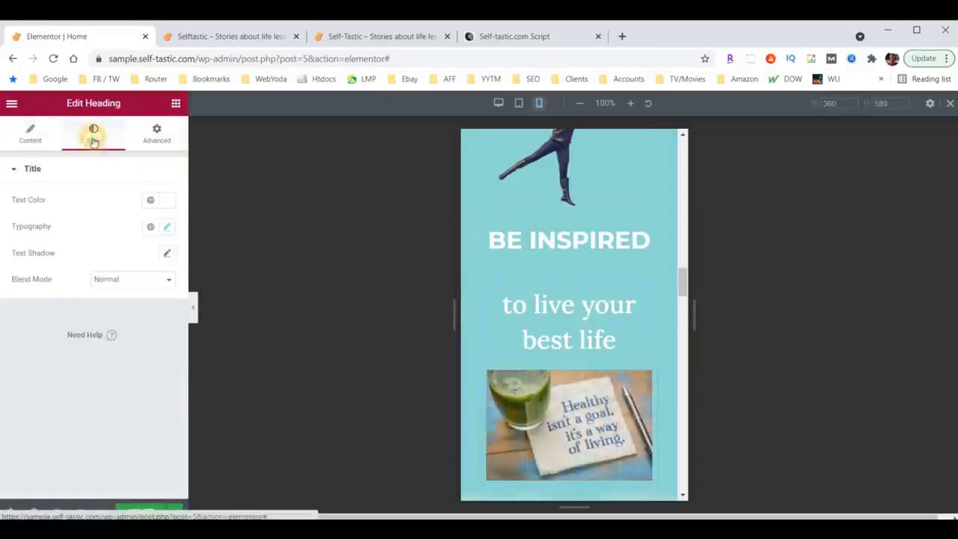
click(168, 227)
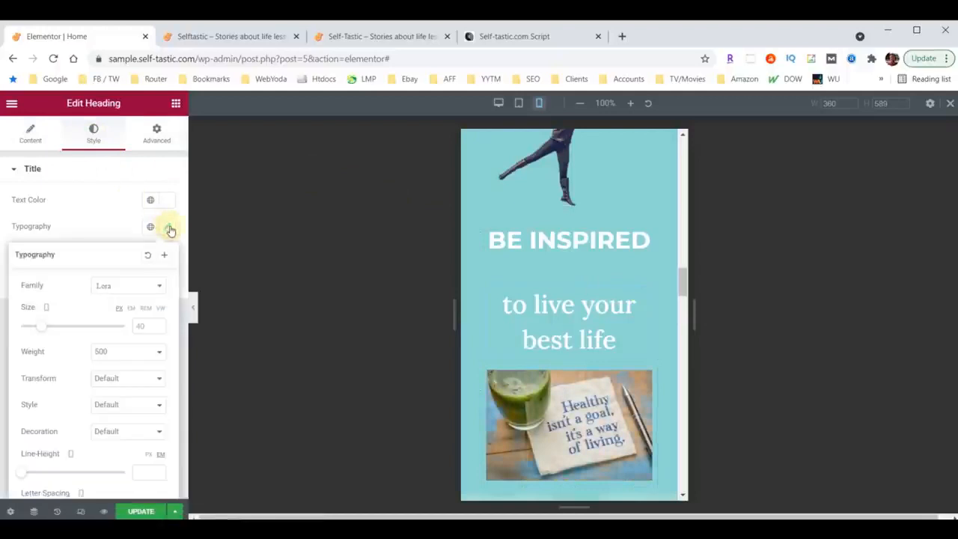
click(138, 327)
text(28)
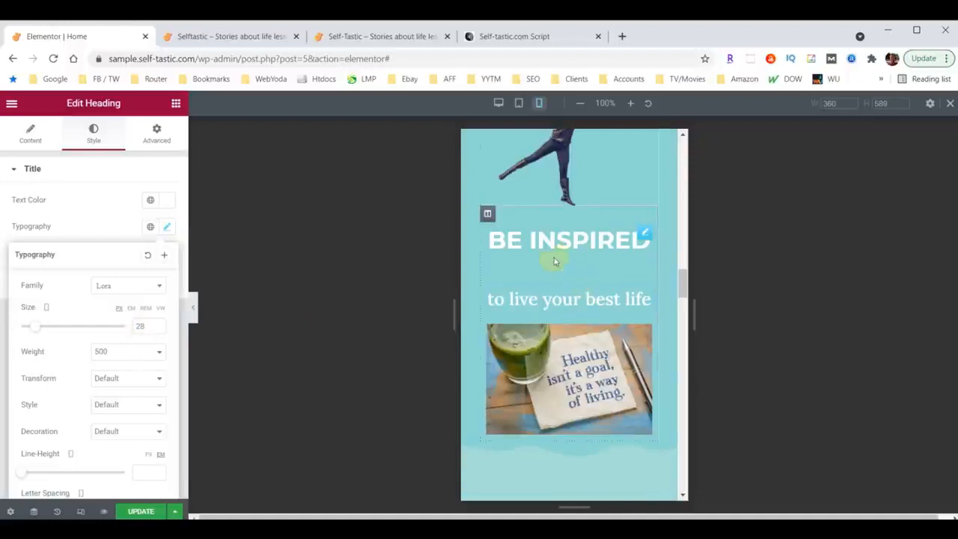
Set the mobile bottom margin of the "Be Inspired" heading to 0.
click(645, 235)
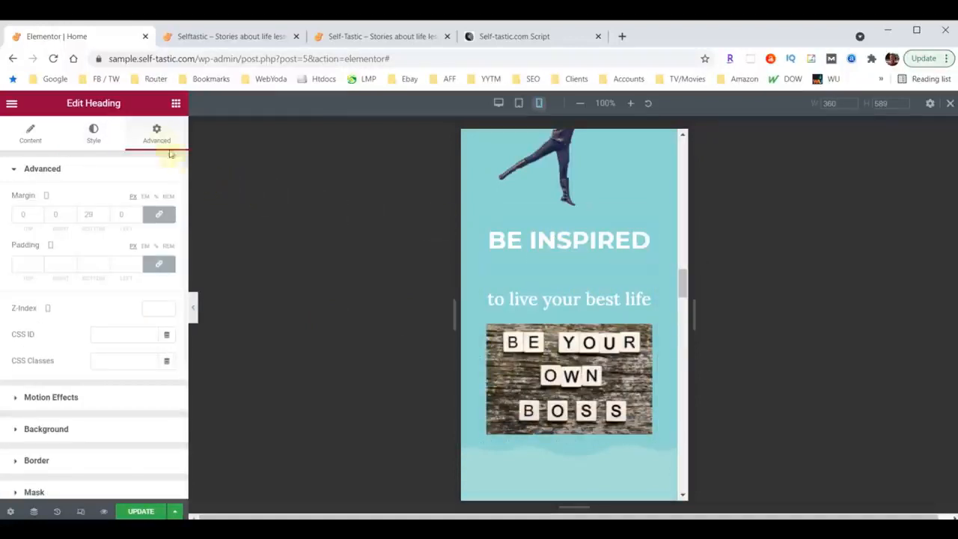
click(88, 214)
key(BackSpace)
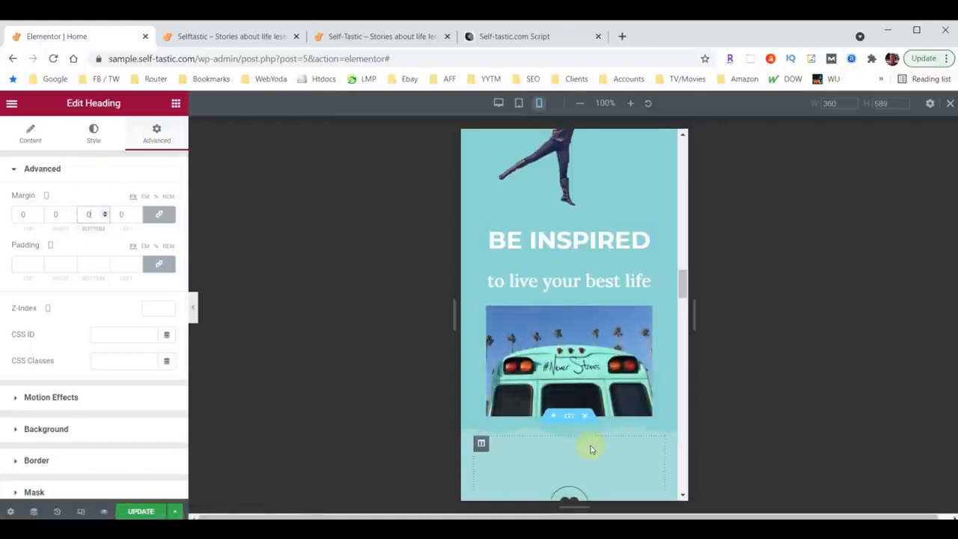
Set the mobile bottom padding of the "Be Inspired" column to 50 px.
scroll(636, 437, down, 3)
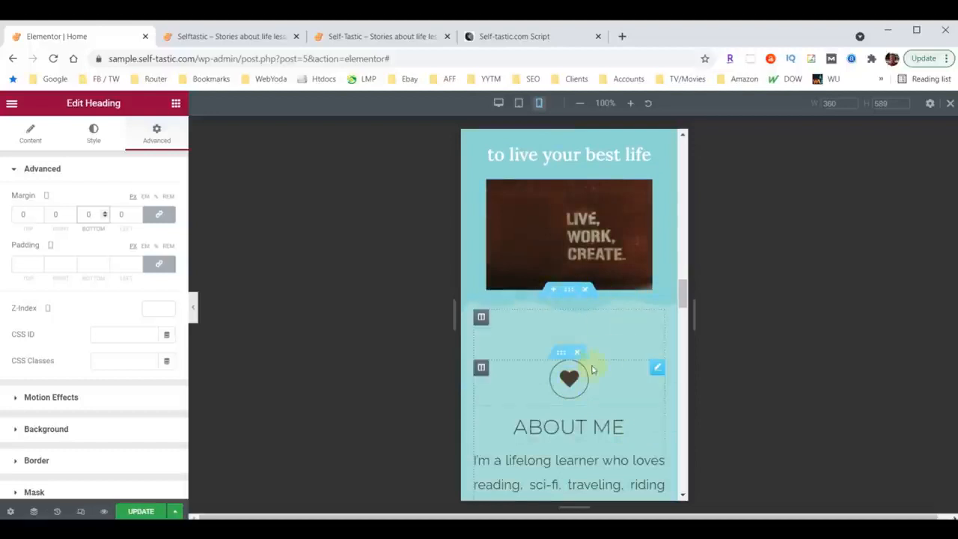
scroll(633, 323, up, 2)
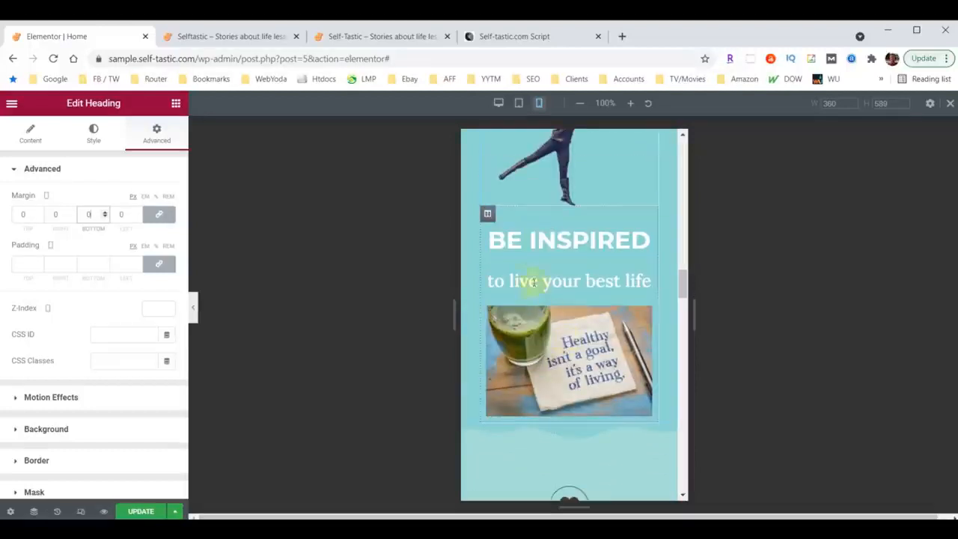
click(487, 215)
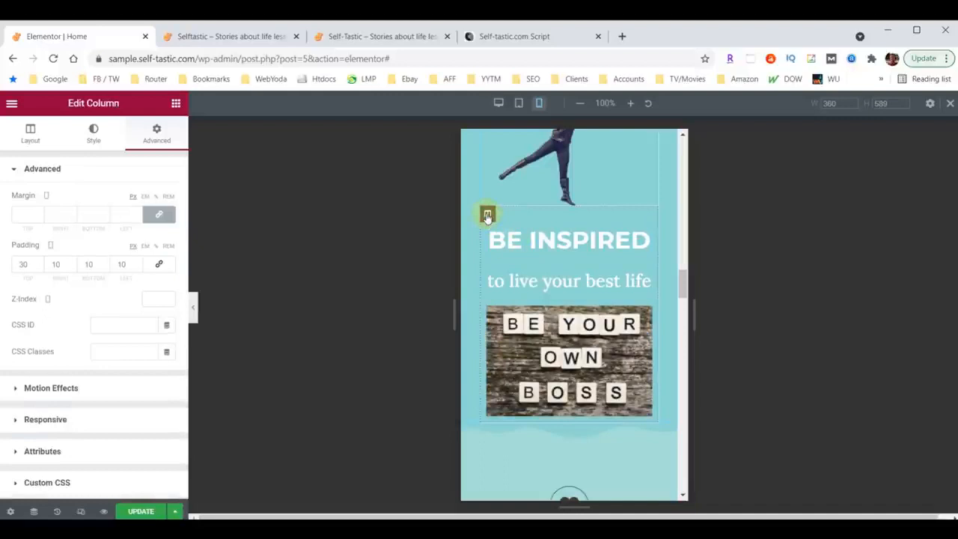
click(89, 263)
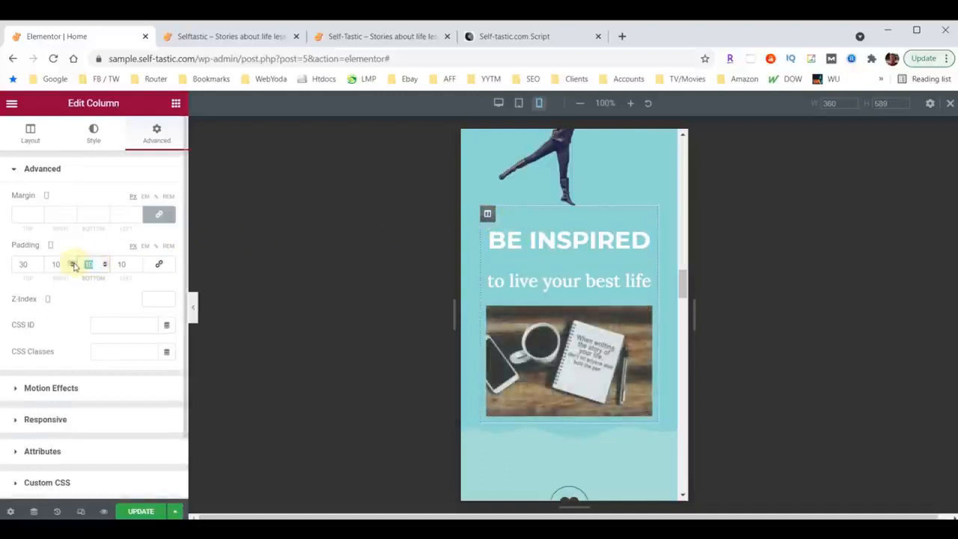
text(50)
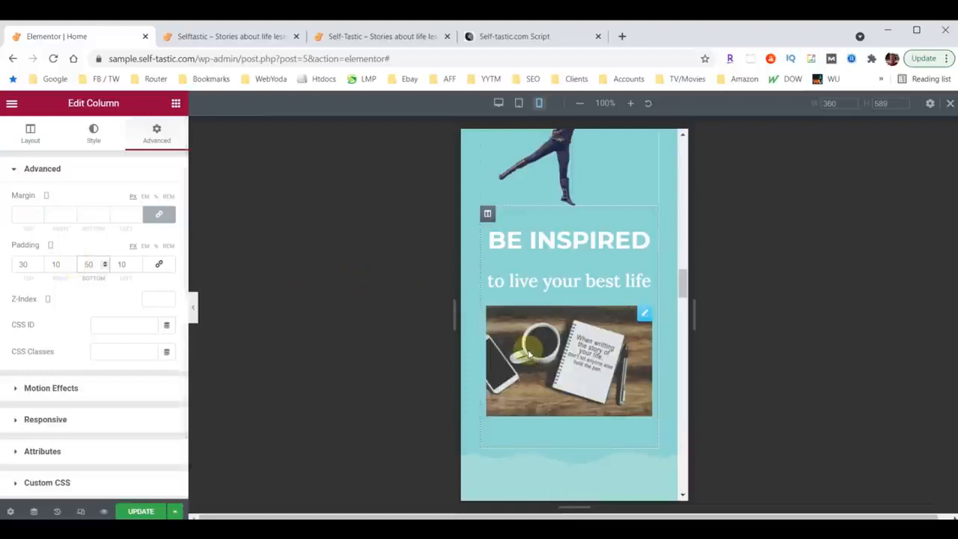
Unlink the mobile margin values of the speech-bubble icon above "Comments" and set its top margin to 60 px.
scroll(597, 404, down, 1)
scroll(596, 400, down, 1)
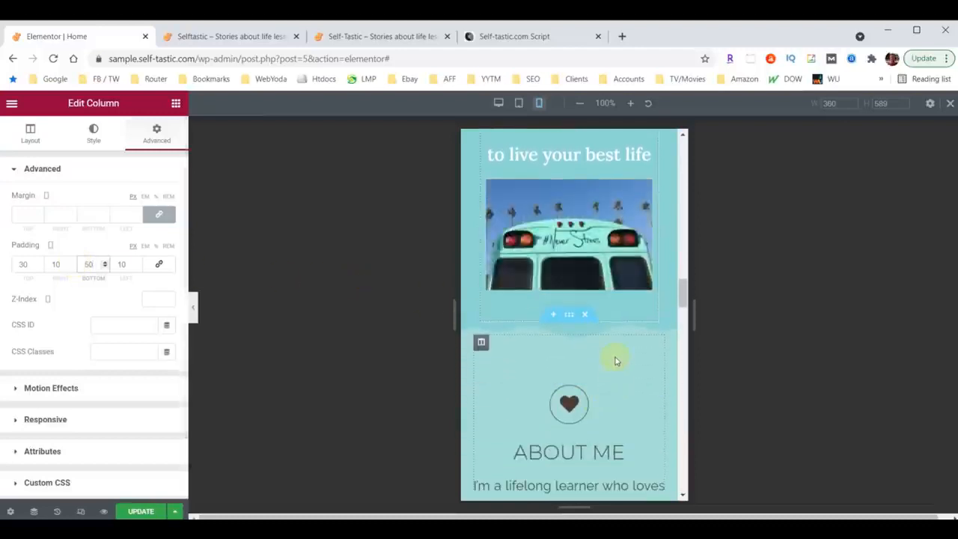
scroll(586, 359, down, 2)
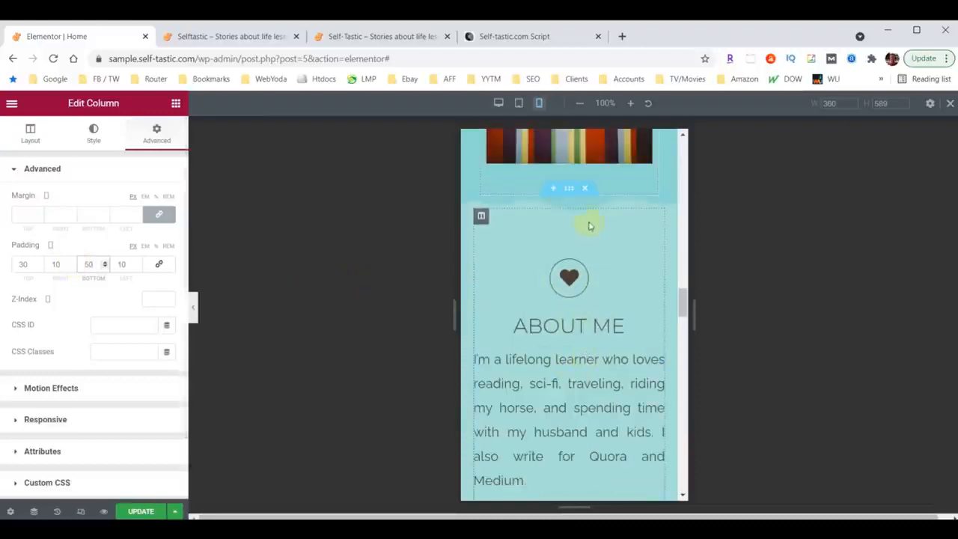
scroll(594, 299, down, 4)
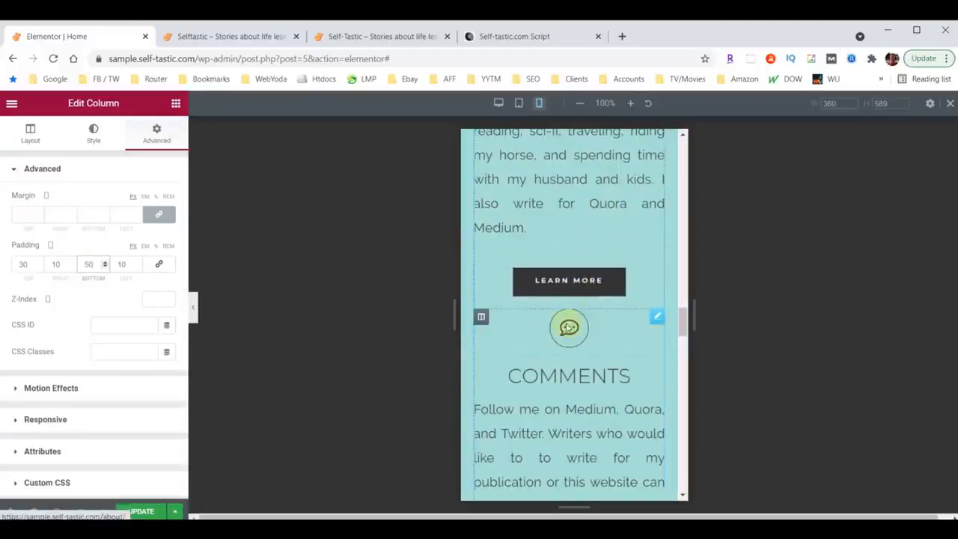
click(656, 317)
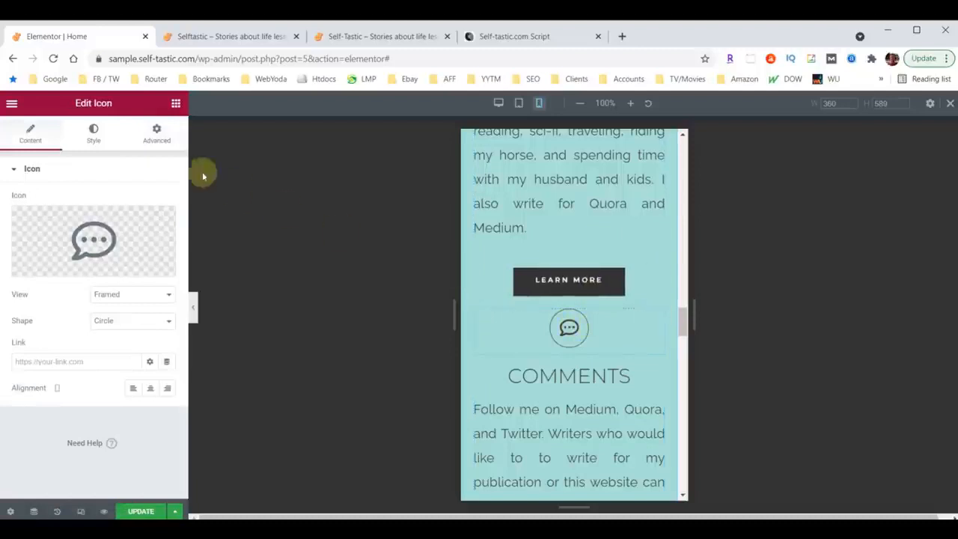
click(163, 135)
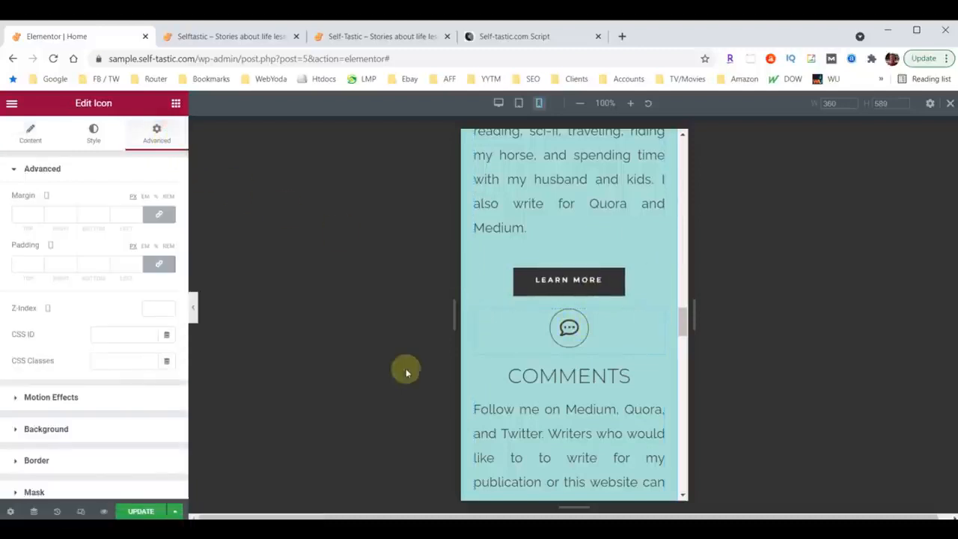
click(159, 214)
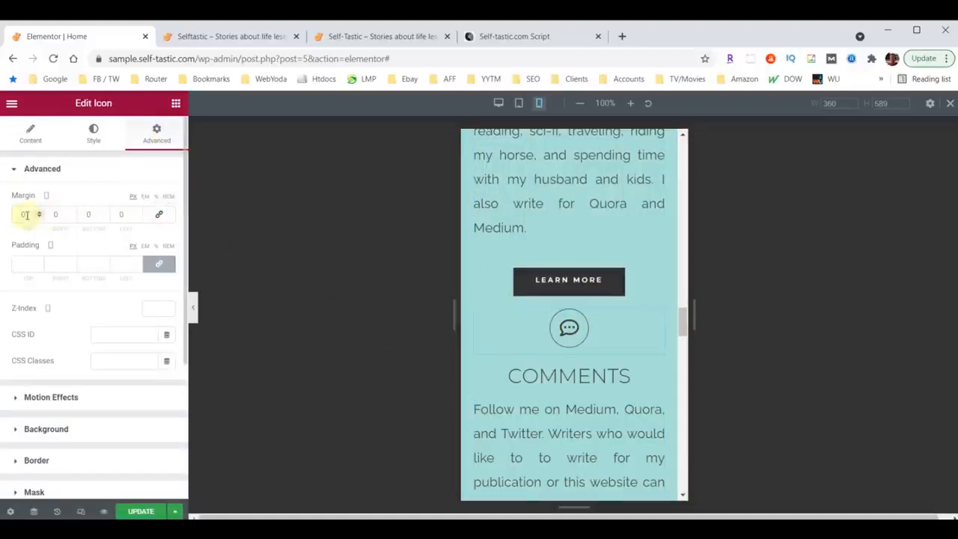
text(50)
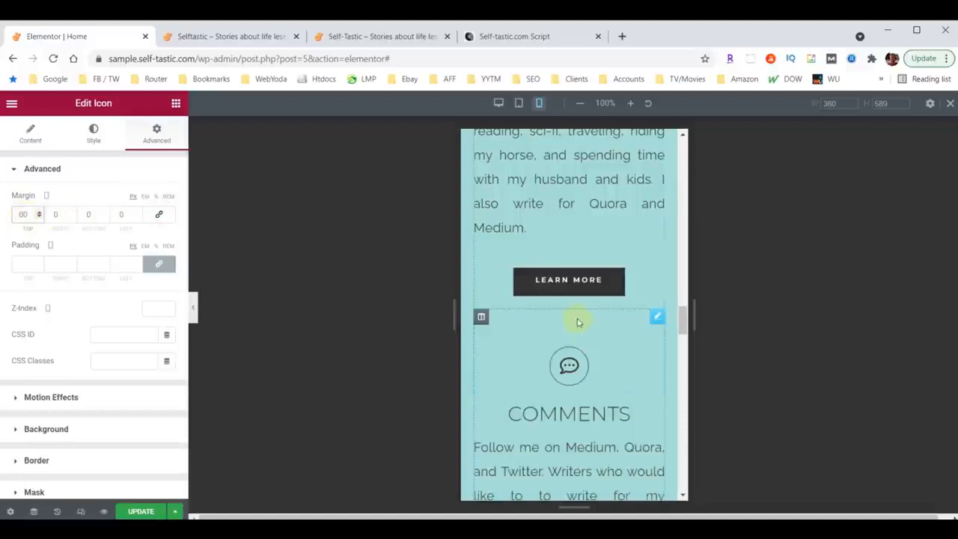
Unlink the mobile margin values of the question-mark icon above "Need Advice?" and set its top margin to 60 px.
scroll(577, 320, down, 2)
scroll(599, 300, down, 3)
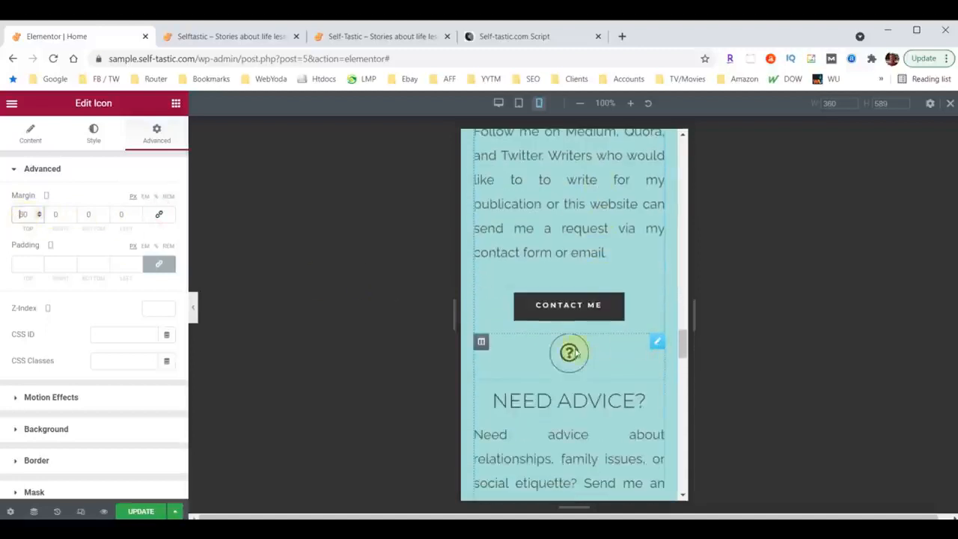
click(656, 342)
click(155, 134)
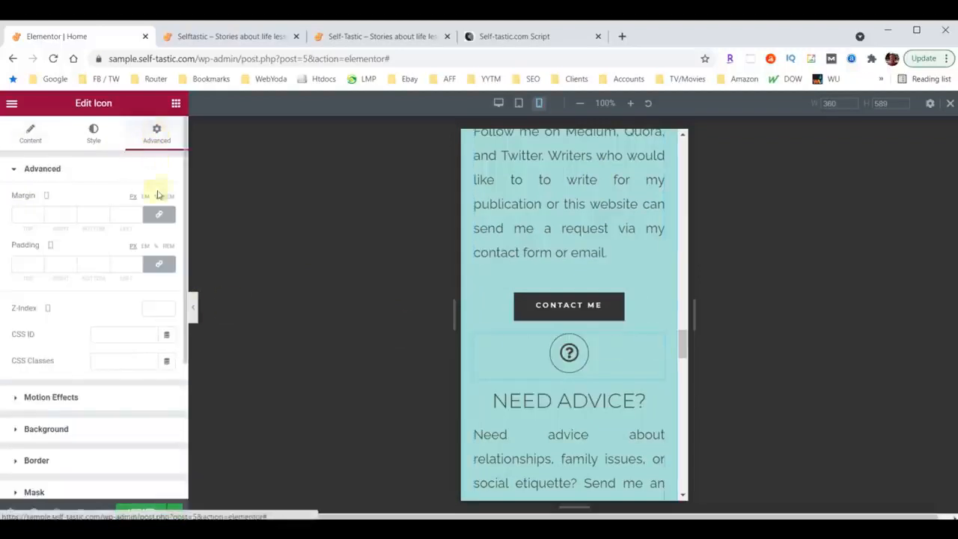
click(159, 214)
click(28, 214)
text(60)
Set the mobile font size of the "Words of Wisdom" heading to 40 px.
scroll(609, 342, down, 5)
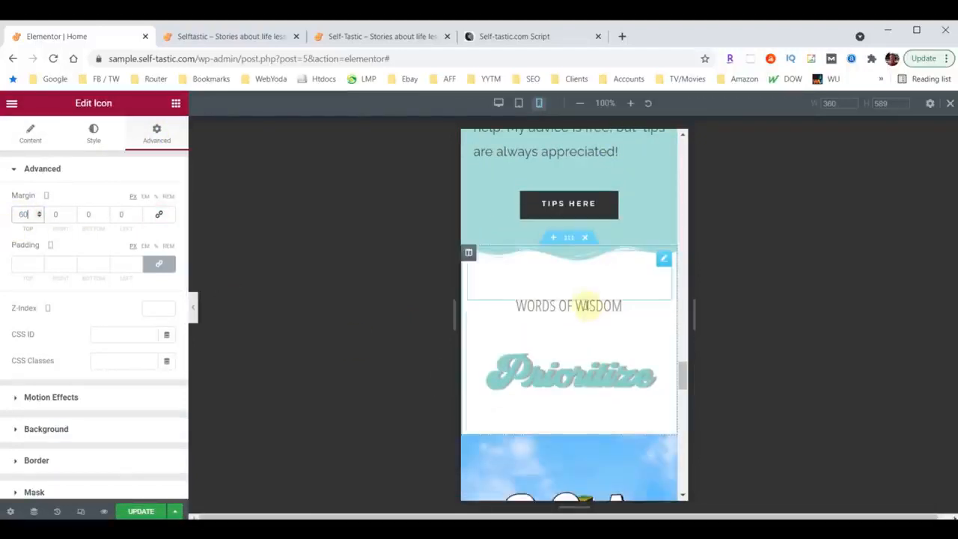
click(596, 308)
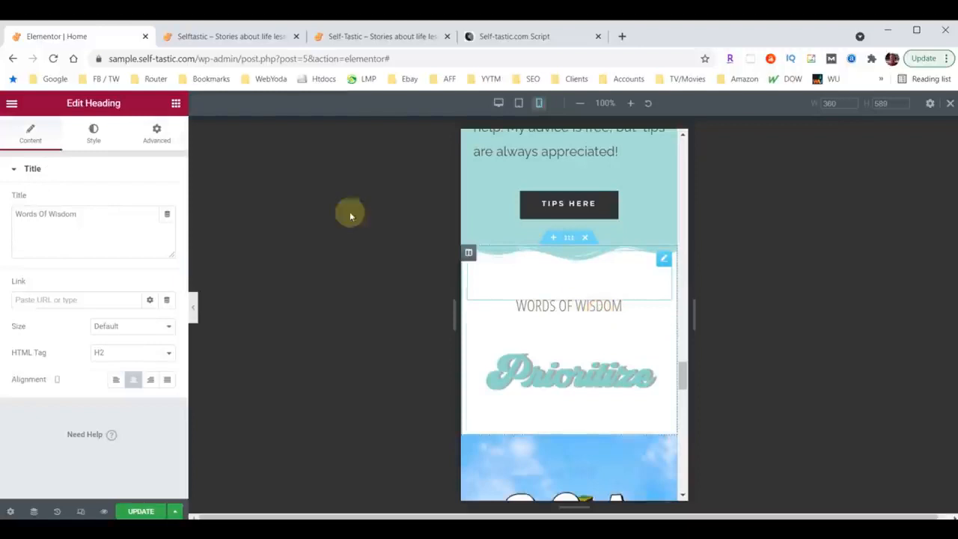
click(93, 133)
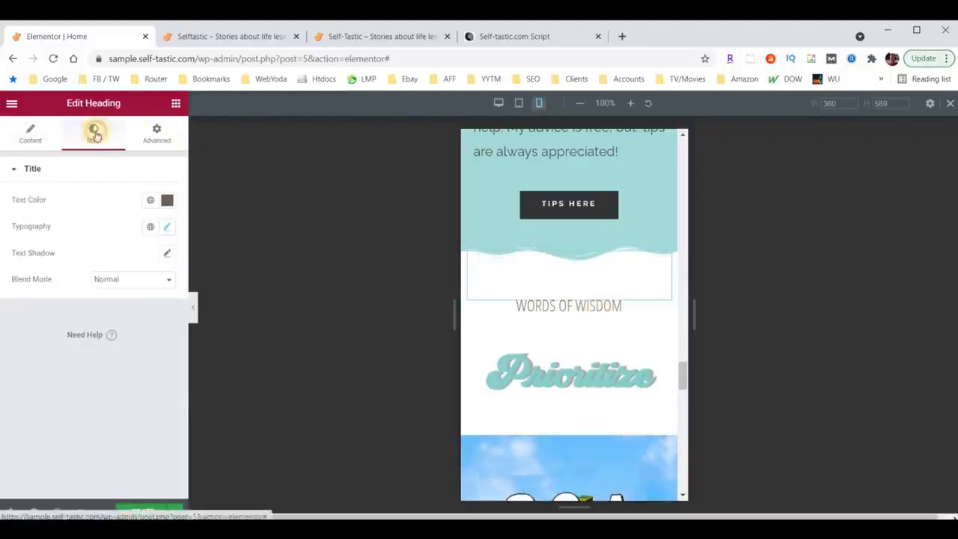
click(169, 228)
click(143, 328)
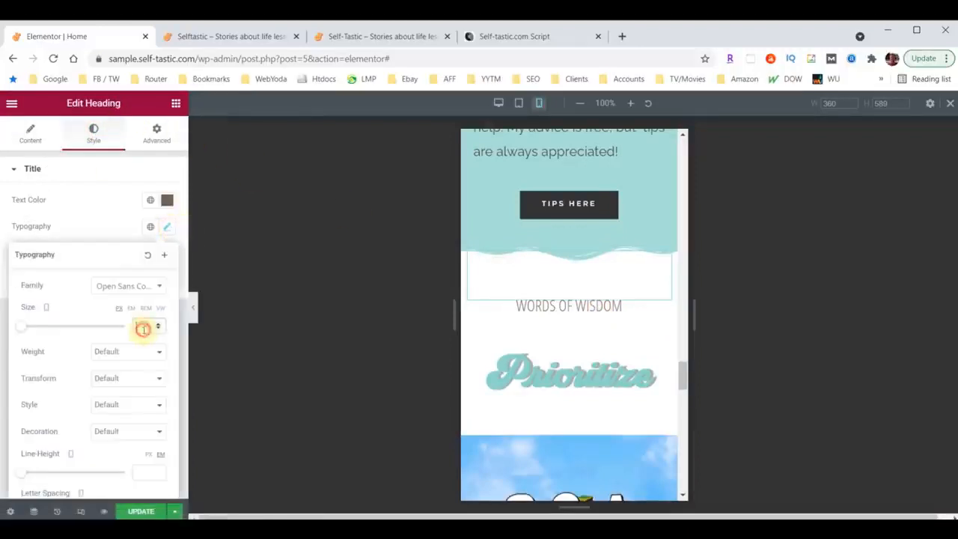
text(40)
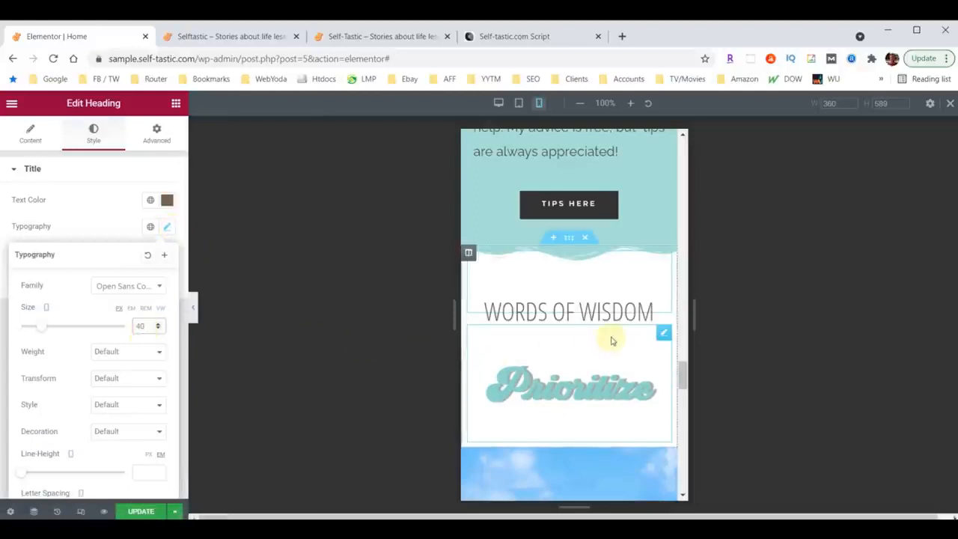
Turn on Hide On Mobile in the responsive visibility settings of the "Q & A" section.
scroll(609, 337, down, 3)
scroll(610, 338, down, 7)
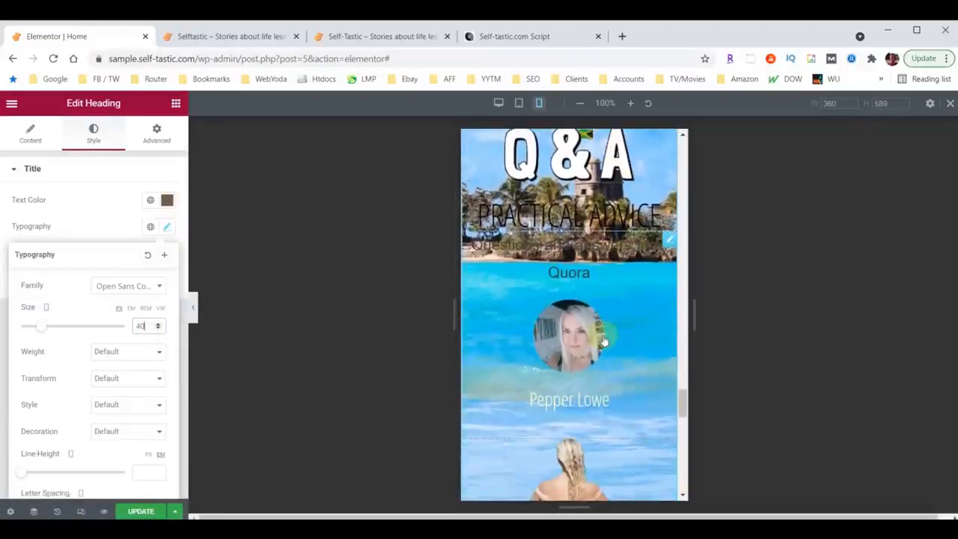
scroll(601, 343, up, 5)
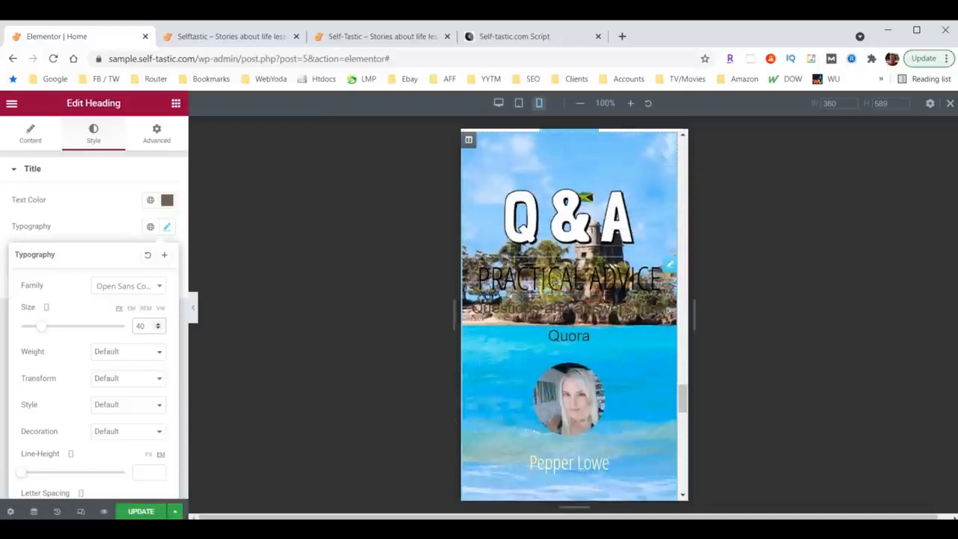
scroll(602, 313, down, 1)
scroll(603, 314, down, 5)
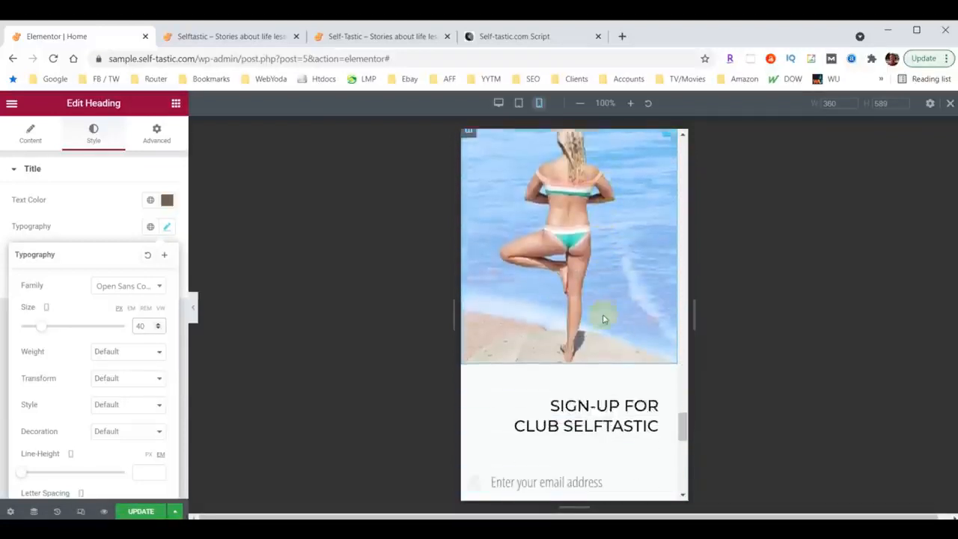
scroll(606, 366, up, 3)
scroll(607, 366, up, 3)
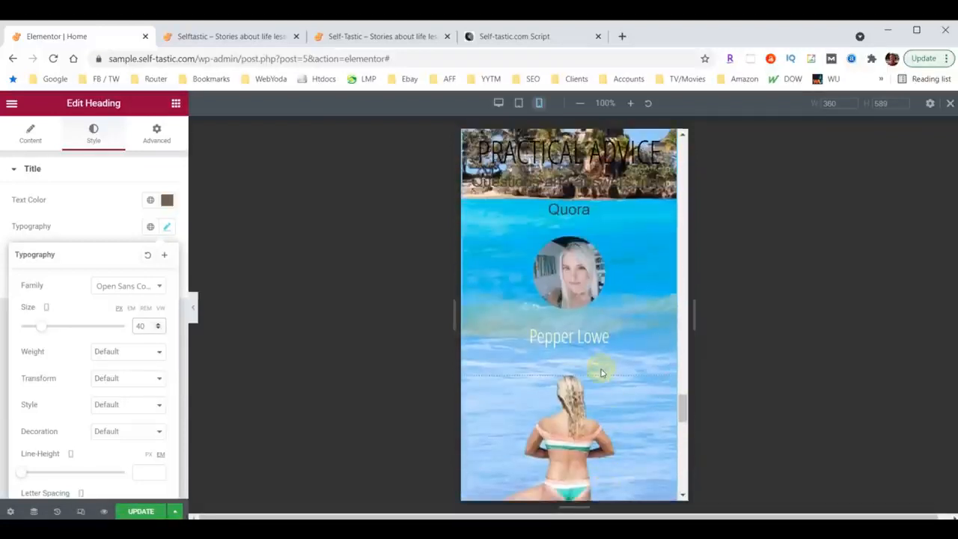
scroll(599, 380, up, 1)
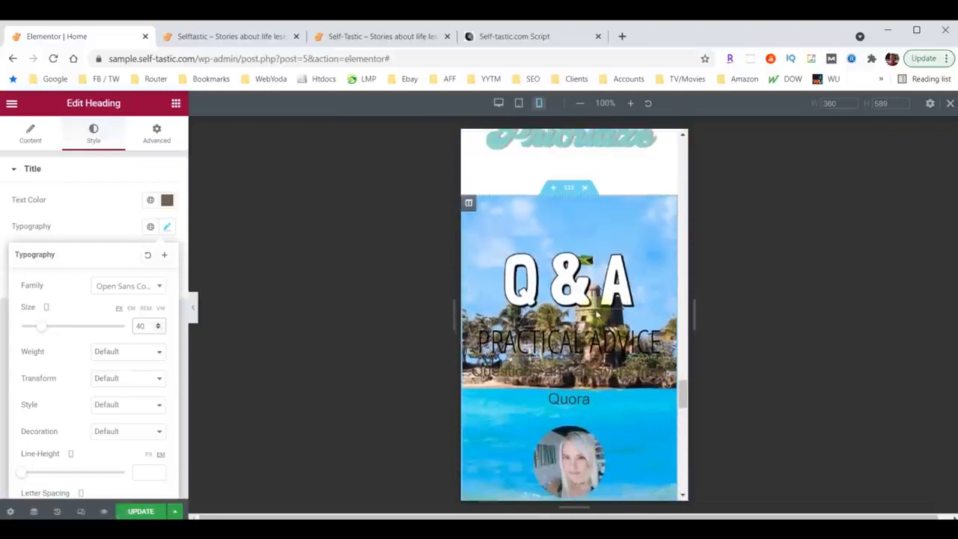
click(568, 188)
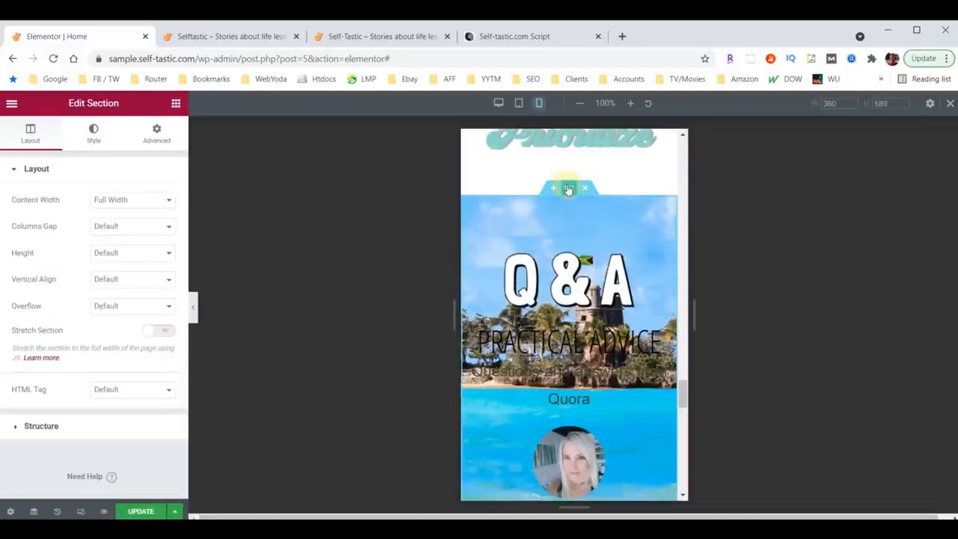
click(153, 136)
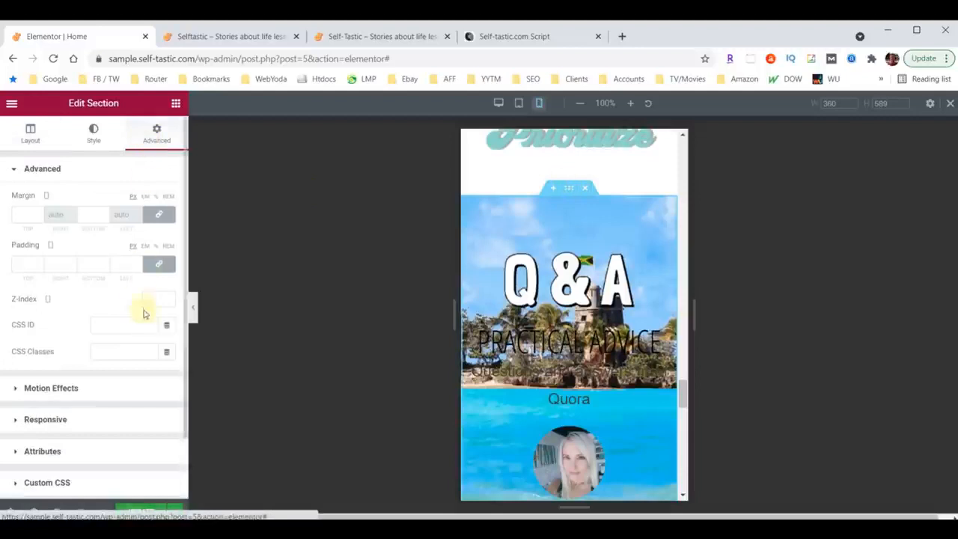
scroll(144, 322, down, 2)
click(43, 349)
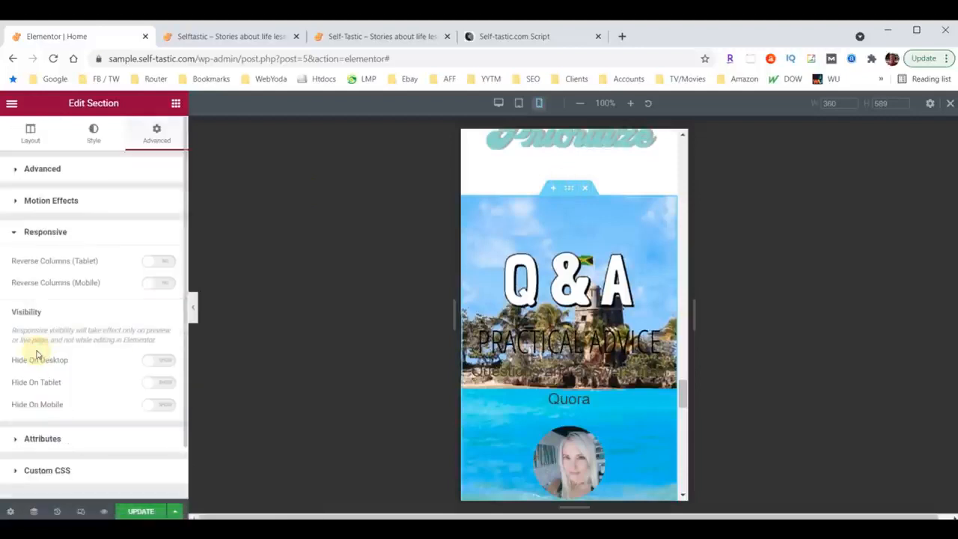
click(164, 406)
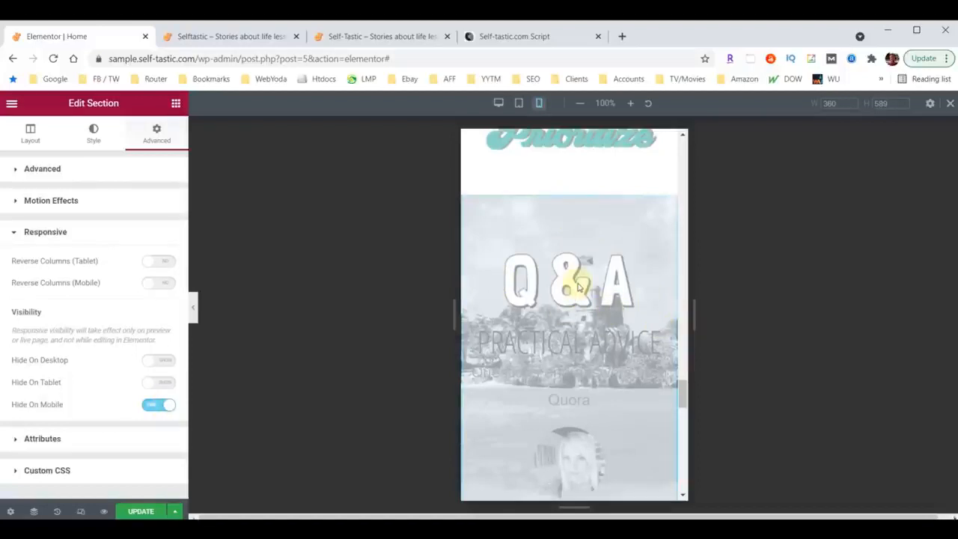
Center the "Sign-up for Club Selftastic" heading on mobile.
scroll(578, 287, down, 10)
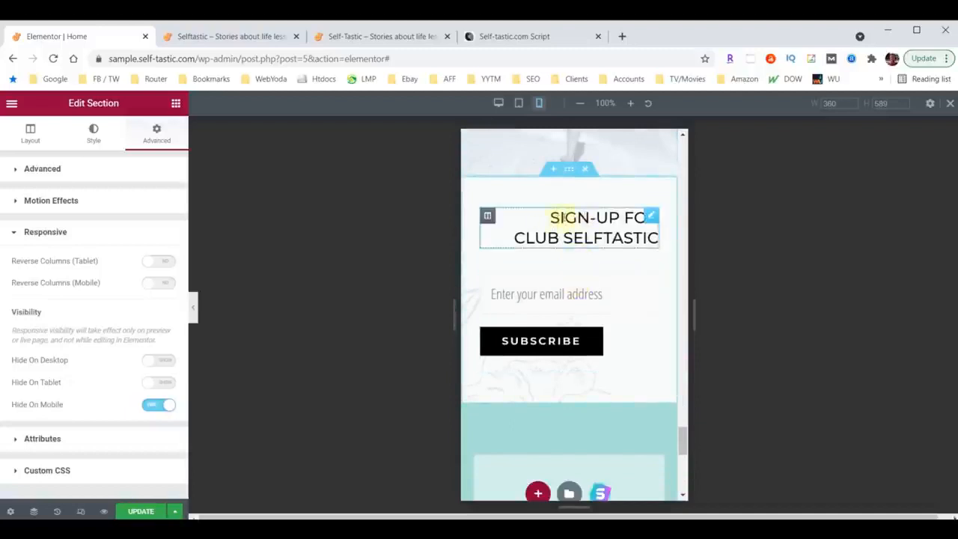
click(652, 218)
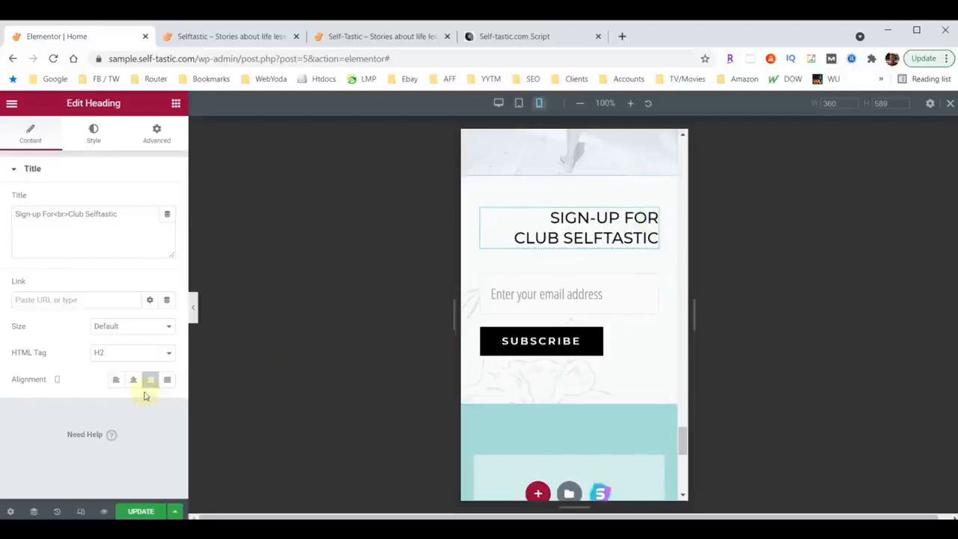
click(134, 382)
Review the home page's mobile layout from the sign-up form and footer up to the header, with the editing panel collapsed.
scroll(566, 336, down, 2)
scroll(566, 357, up, 1)
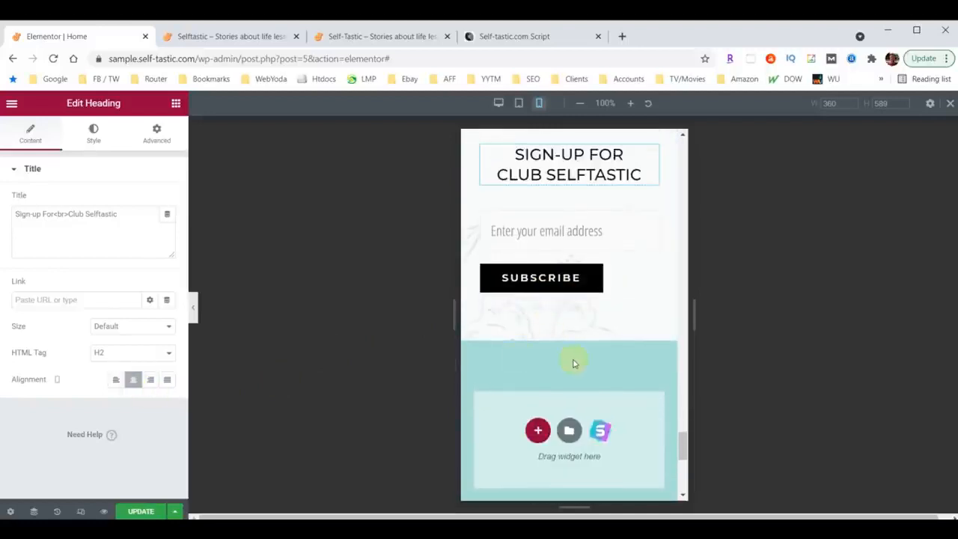
scroll(574, 363, down, 3)
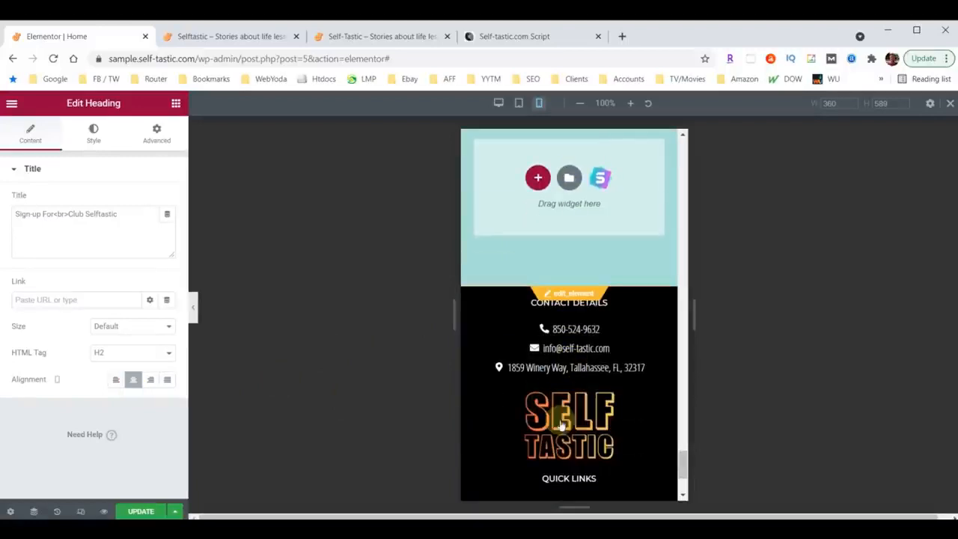
scroll(587, 371, up, 2)
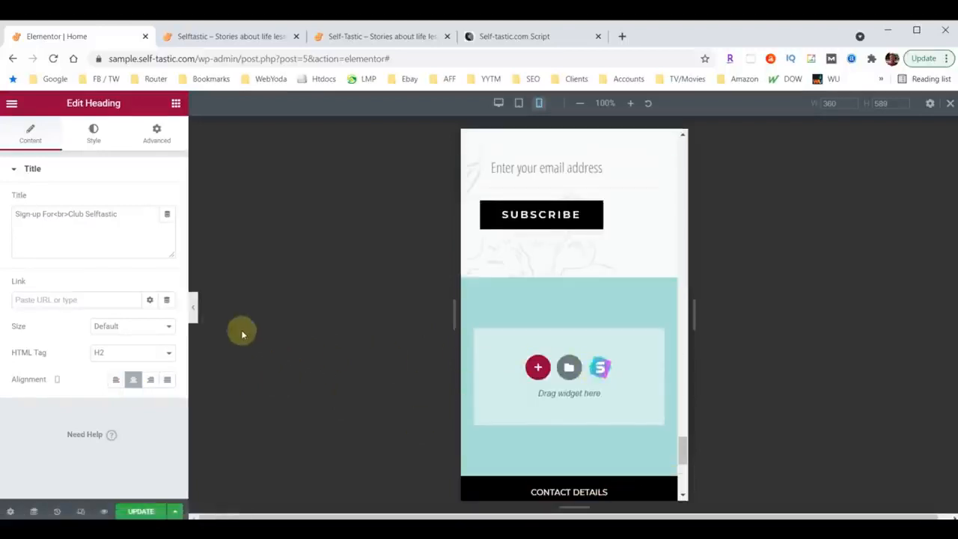
click(193, 309)
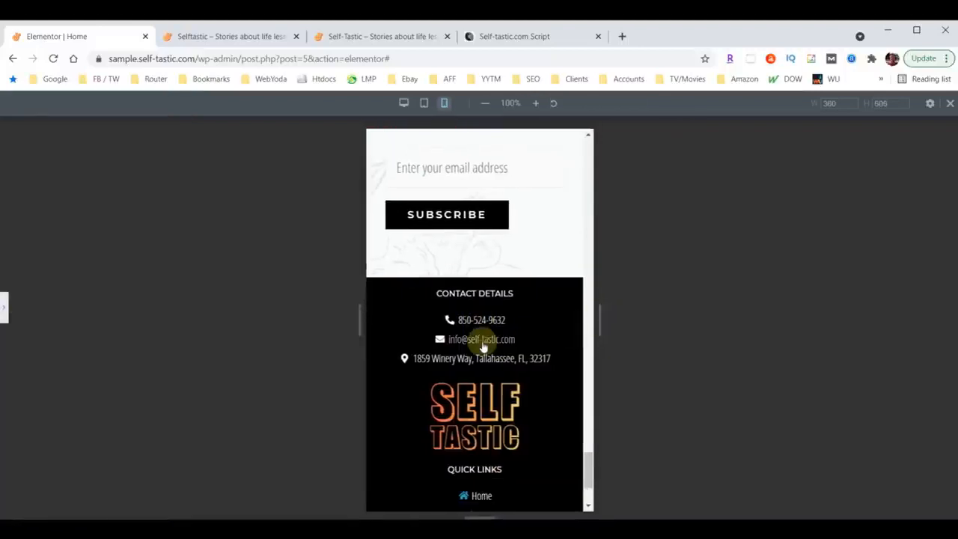
scroll(487, 348, up, 10)
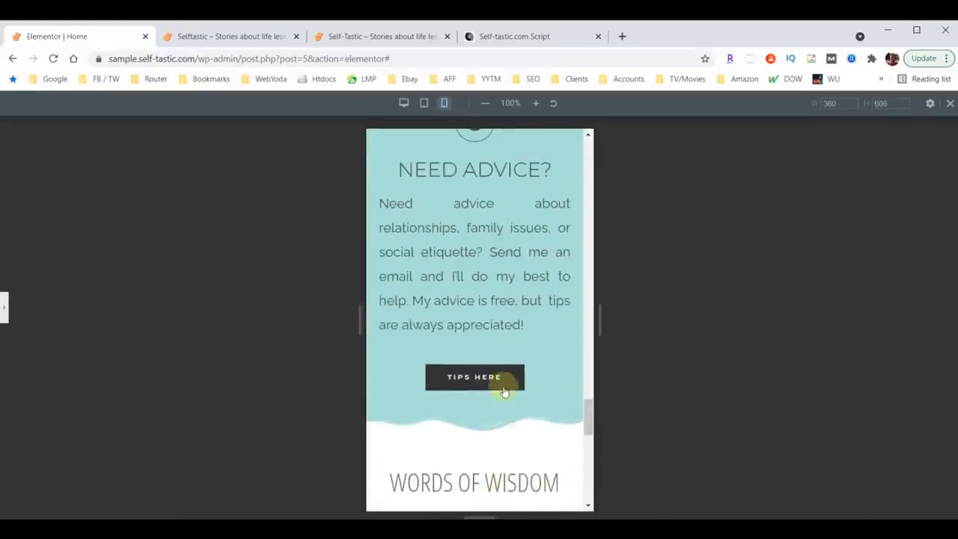
scroll(504, 392, up, 8)
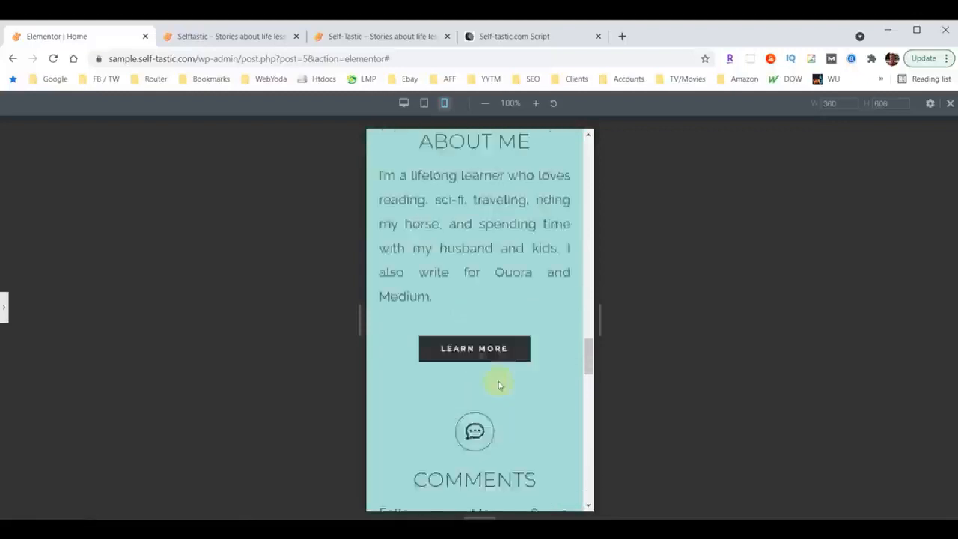
scroll(499, 385, up, 10)
scroll(496, 381, up, 10)
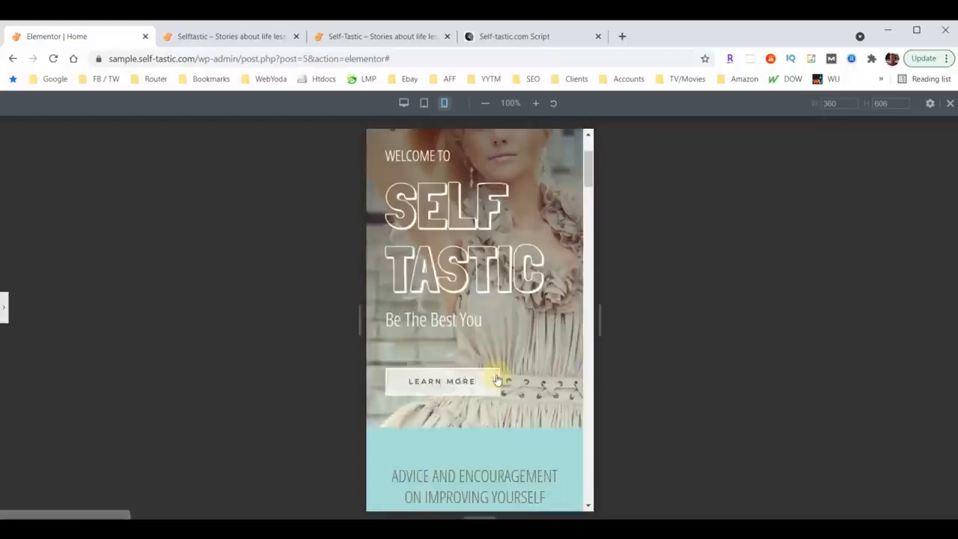
scroll(496, 382, up, 2)
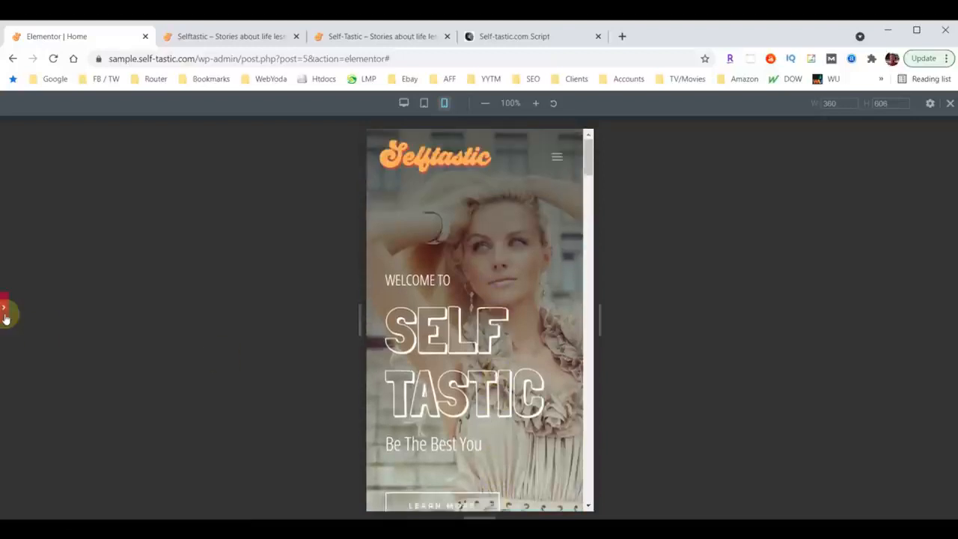
click(4, 314)
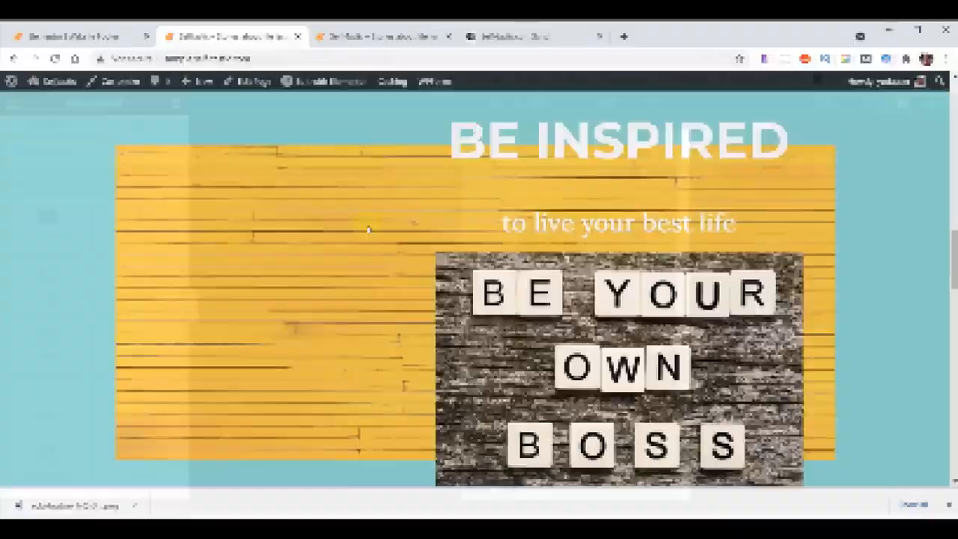
Look over the live sample home page and exit the Website Footer template editor to the WordPress dashboard.
scroll(366, 230, down, 5)
scroll(367, 230, up, 7)
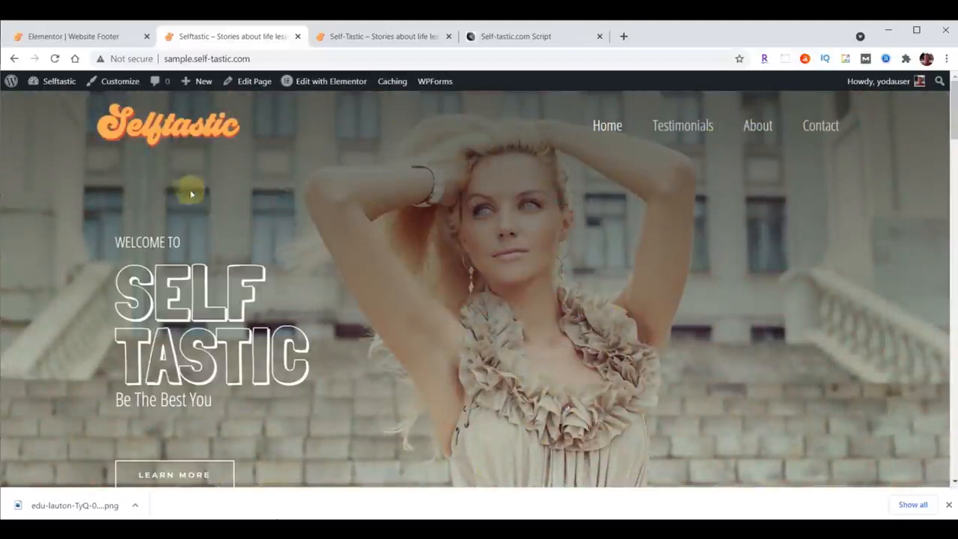
click(60, 37)
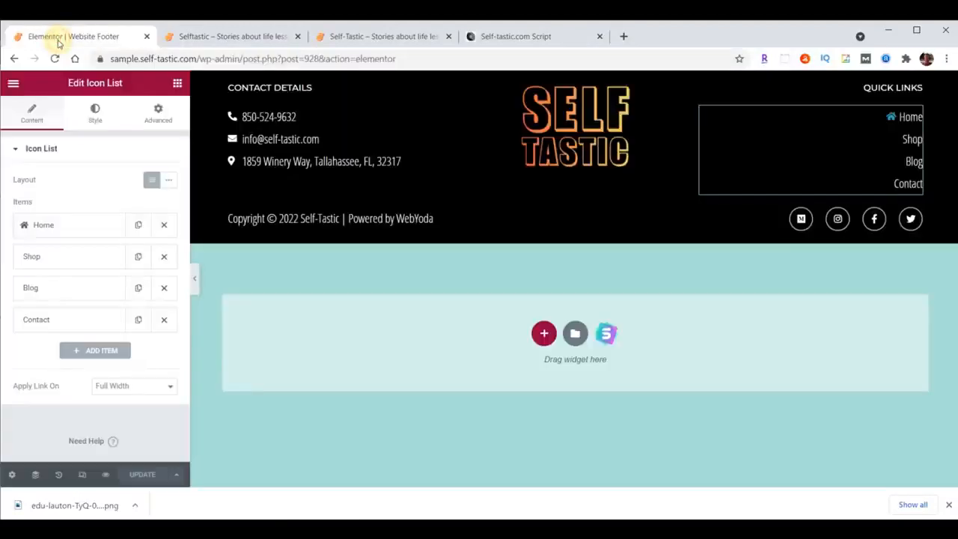
click(13, 83)
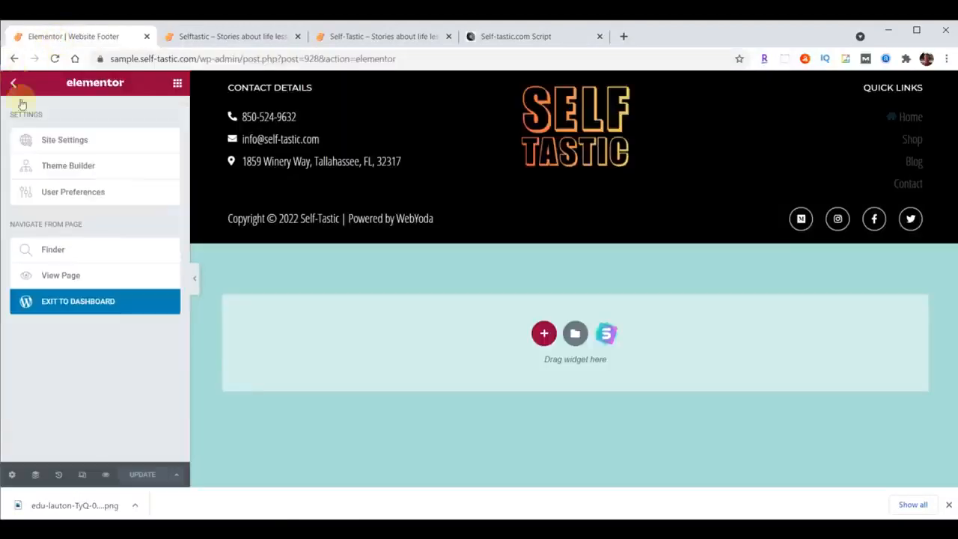
click(66, 304)
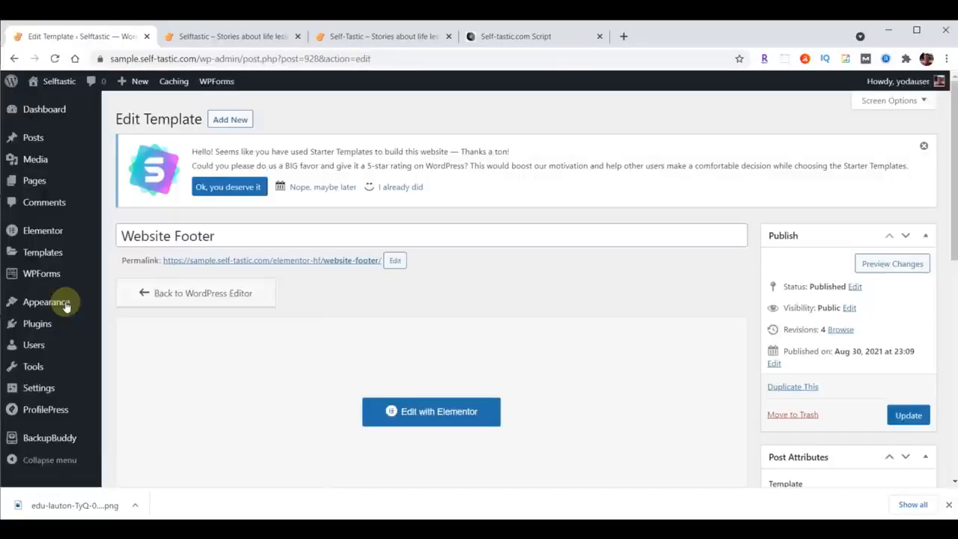
Run a Complete Backup of the site with BackupBuddy and download the backup file.
click(51, 439)
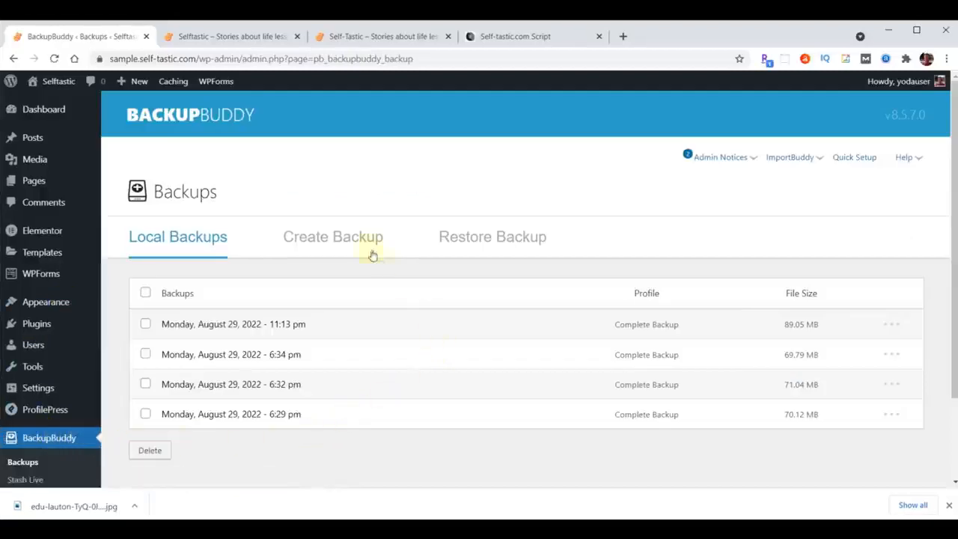
click(350, 238)
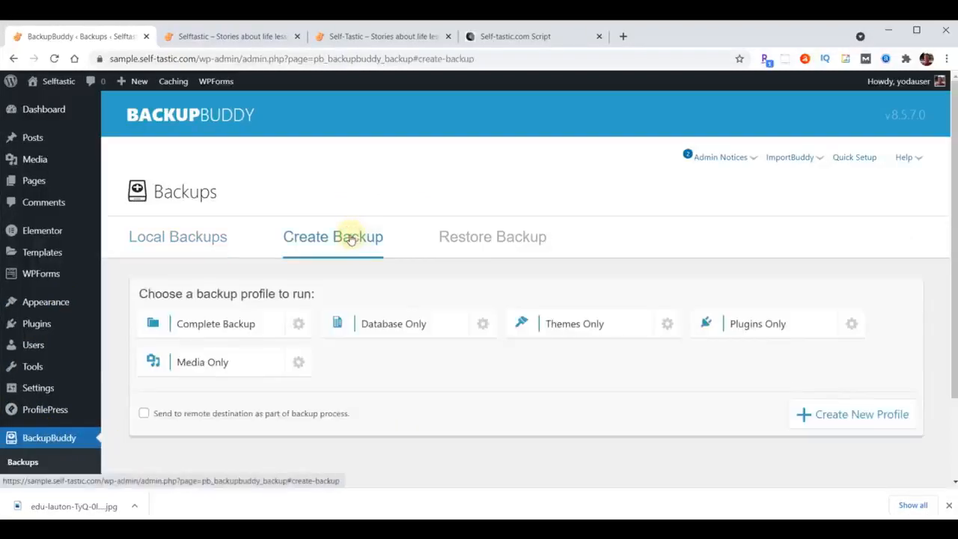
click(219, 327)
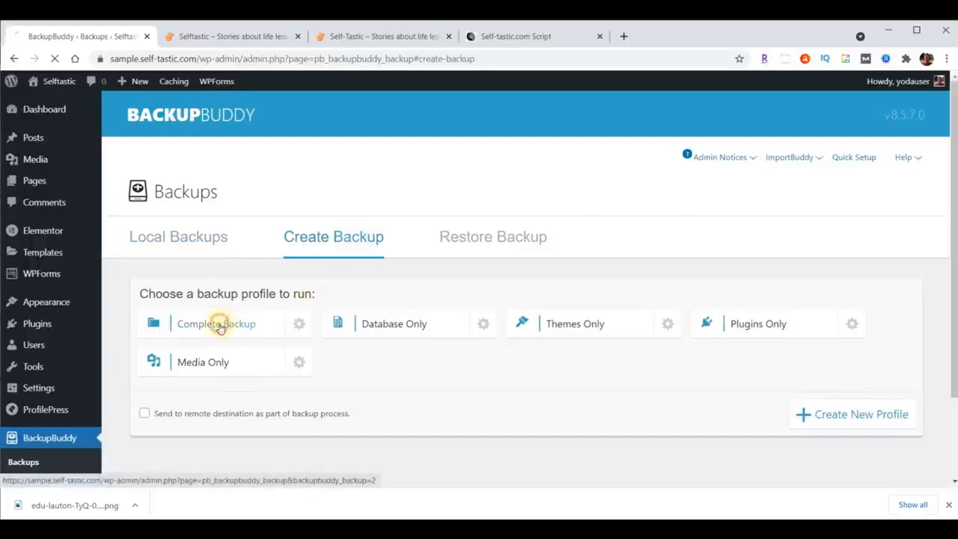
scroll(701, 379, down, 3)
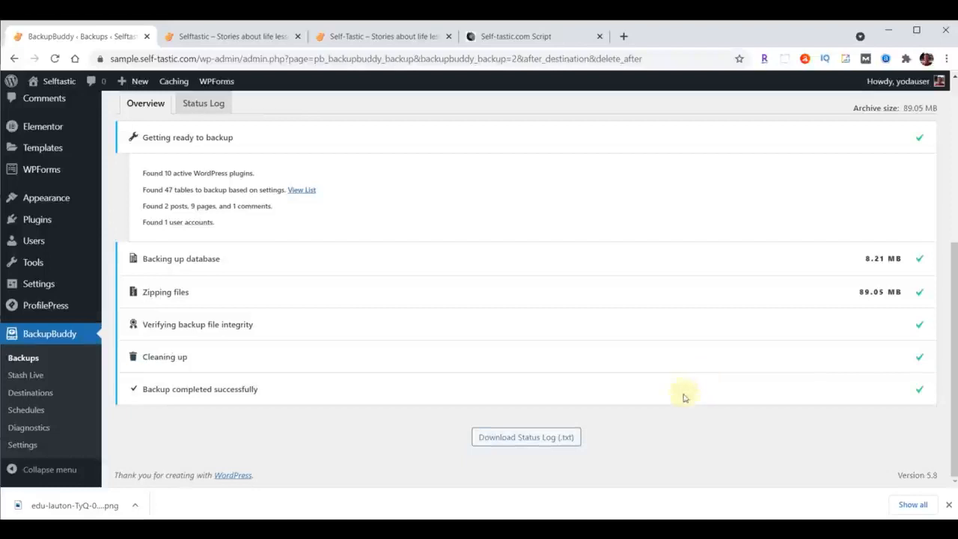
scroll(668, 367, up, 4)
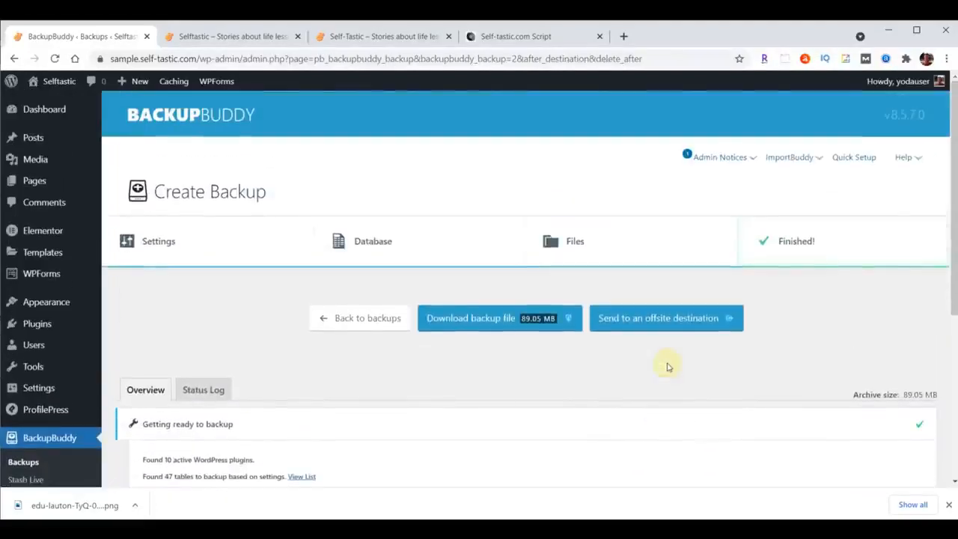
click(496, 328)
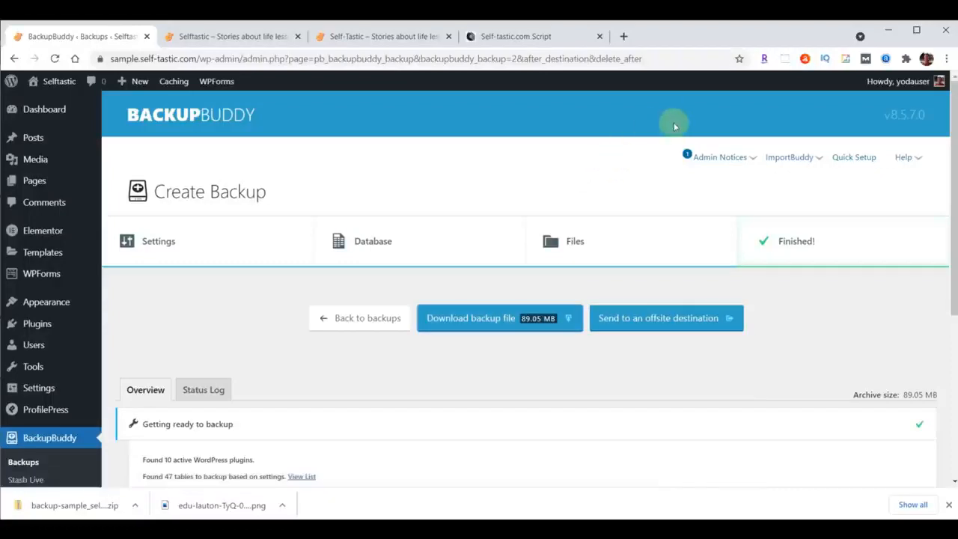
Open the About page from the WordPress page list for editing with Elementor.
click(45, 111)
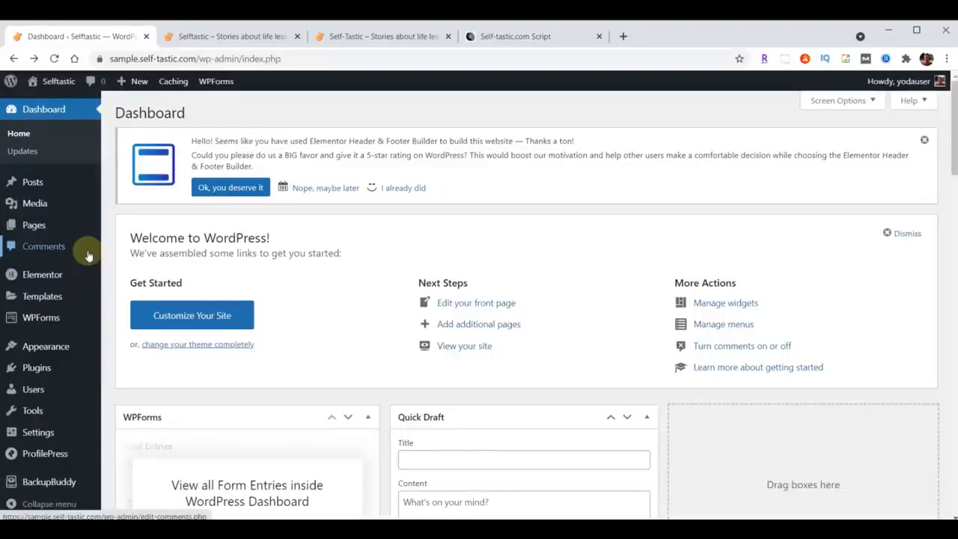
mouse_move(37, 229)
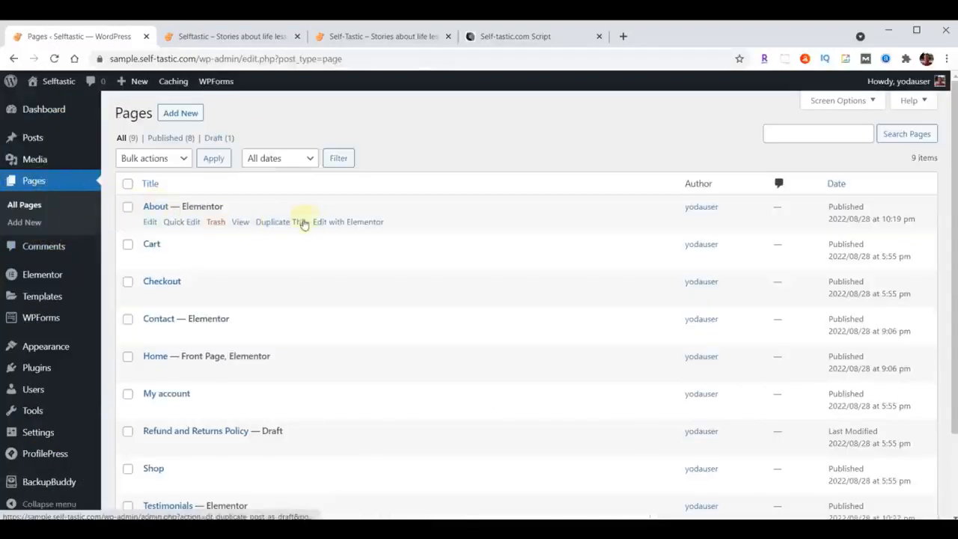
click(327, 223)
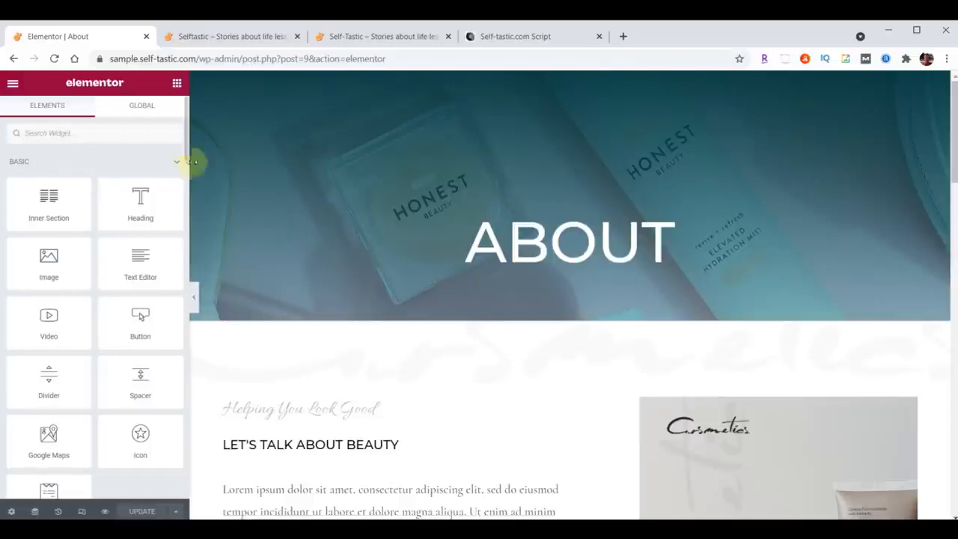
Examine the header image, title, About Me text and photo on the About page of the reference site self-tastic.com.
click(369, 39)
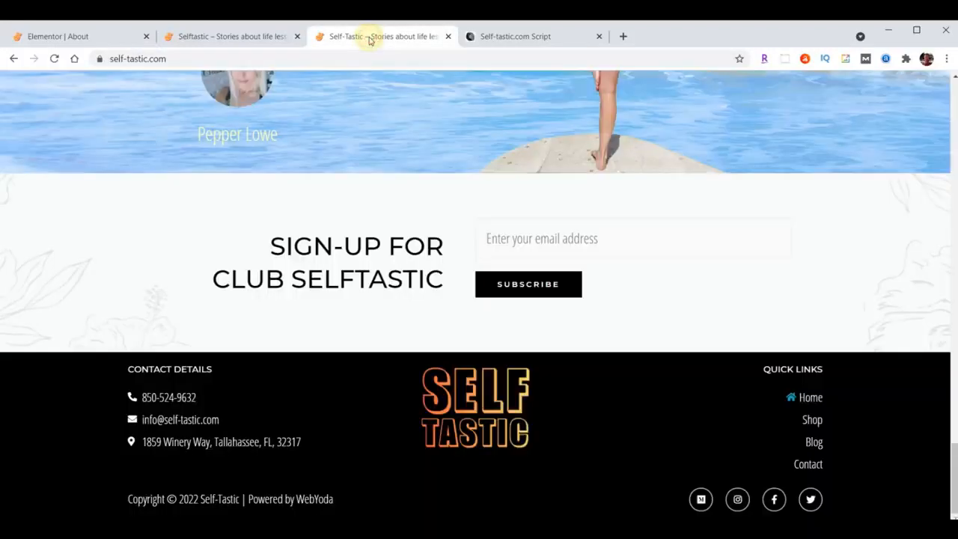
scroll(696, 382, up, 6)
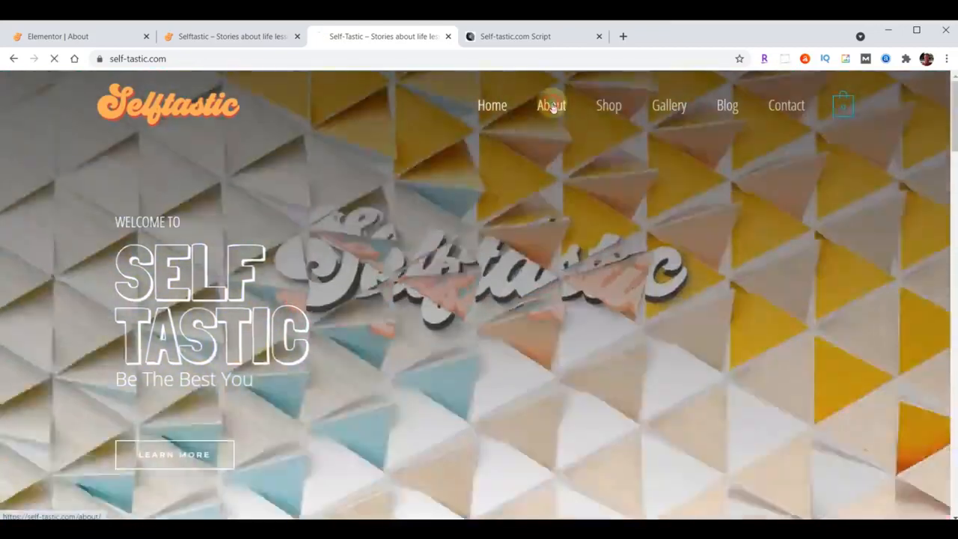
click(552, 106)
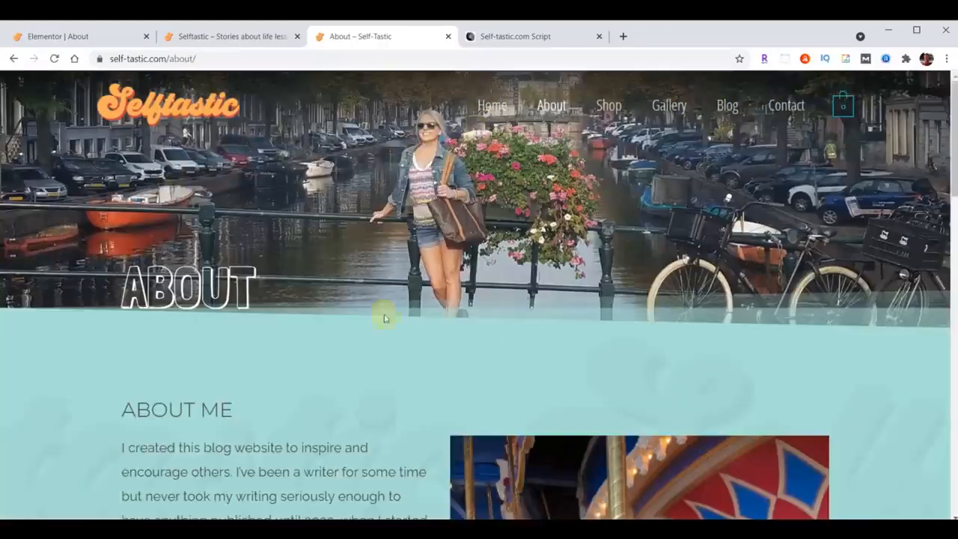
scroll(606, 197, down, 4)
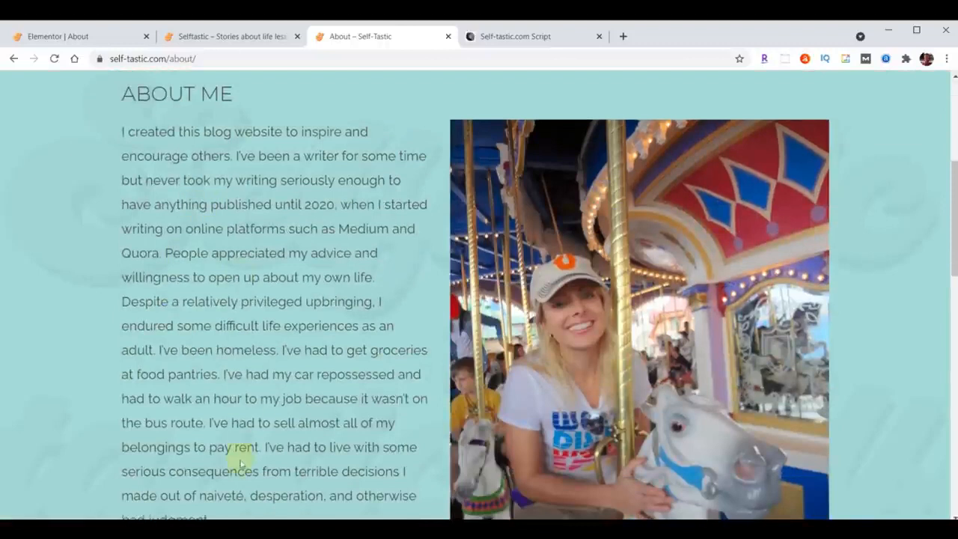
scroll(241, 464, down, 3)
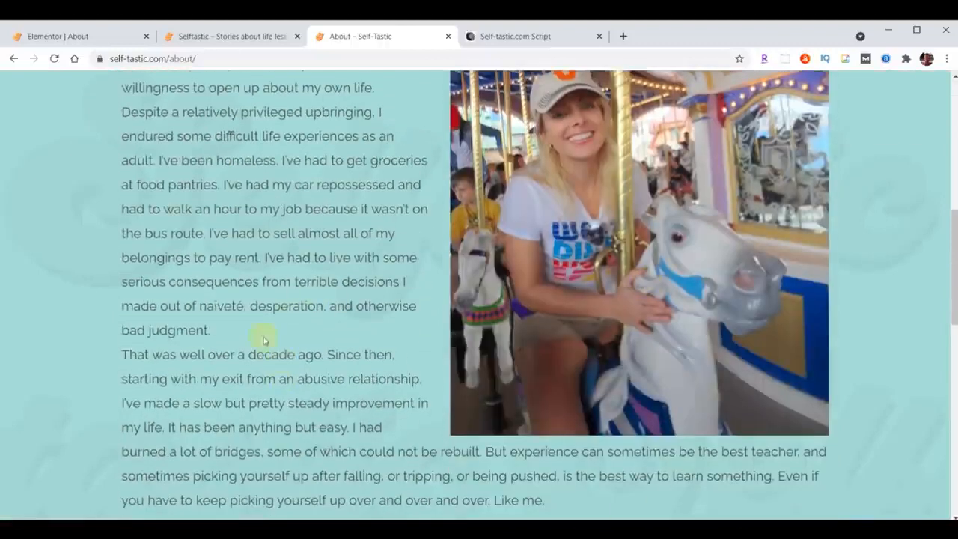
scroll(269, 378, up, 4)
scroll(314, 303, down, 1)
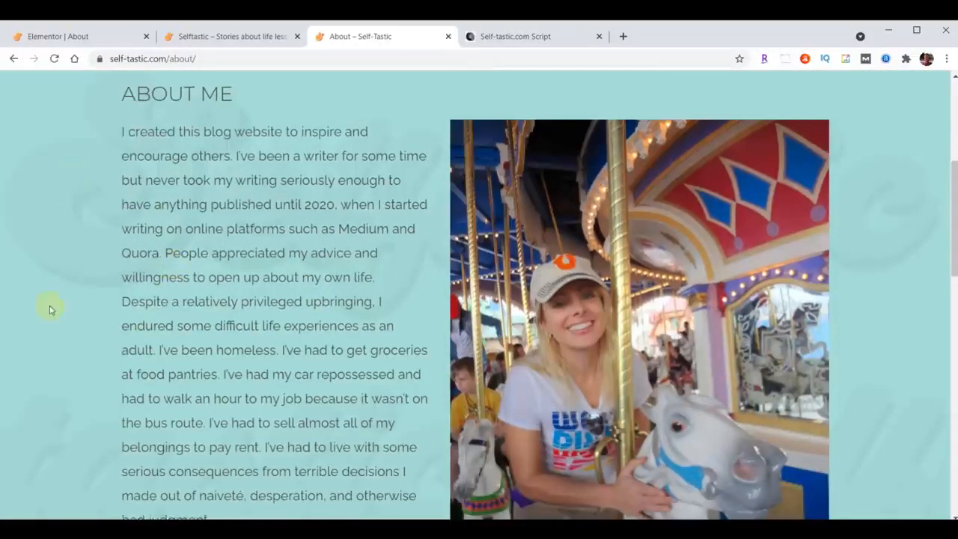
scroll(312, 367, up, 5)
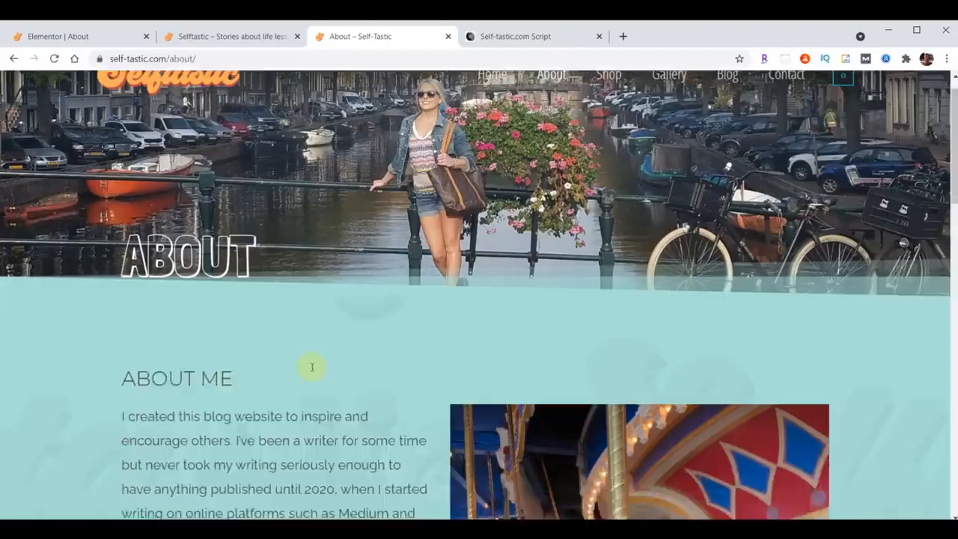
Replace the About page header section's background image with header-about.jpg from the content folder.
click(72, 36)
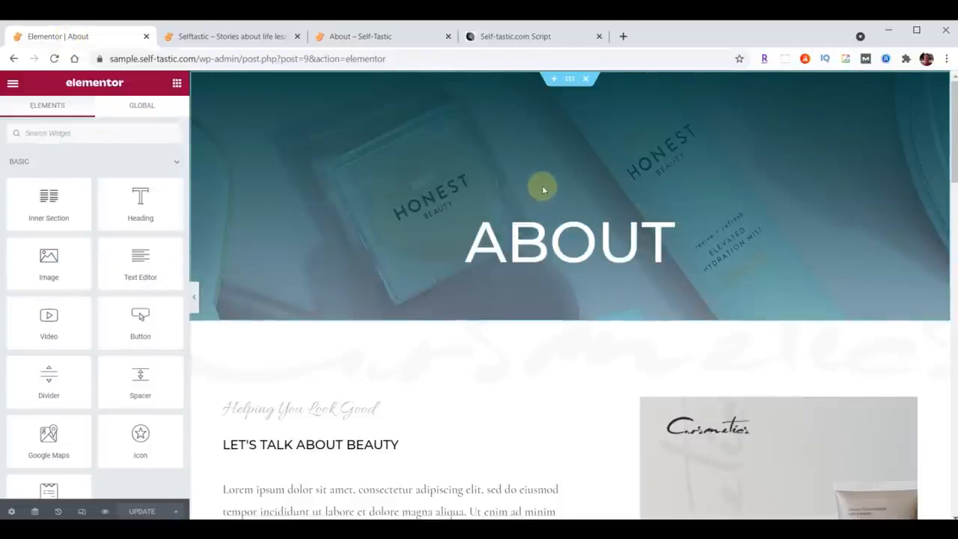
click(569, 86)
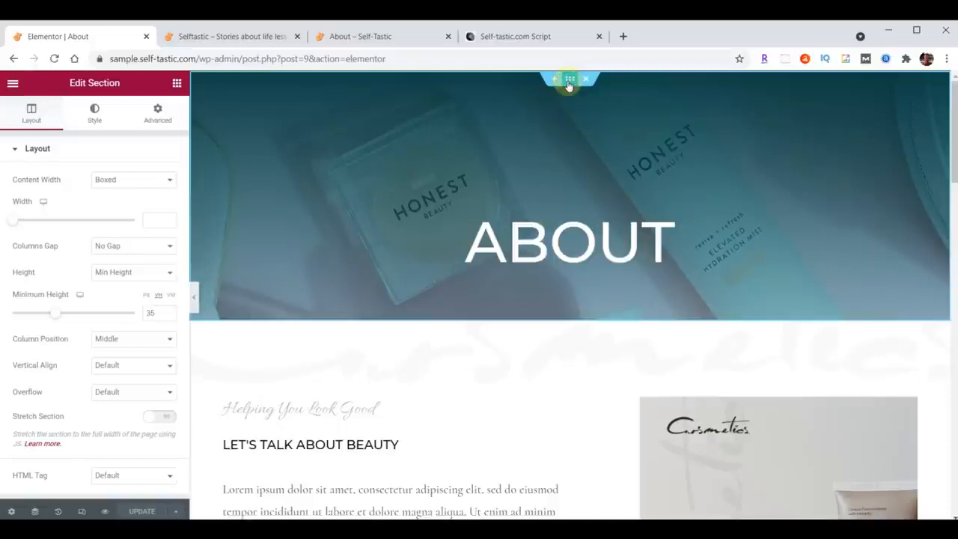
click(95, 116)
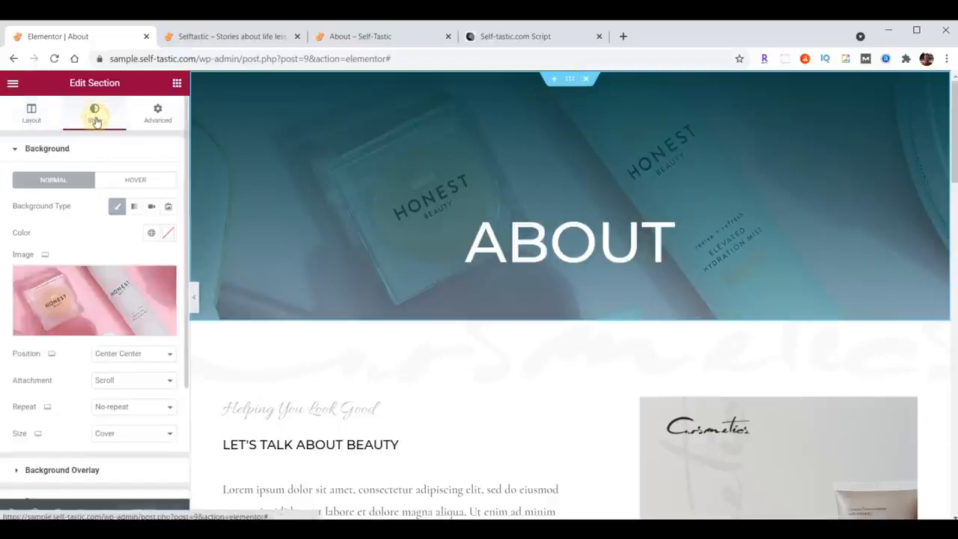
click(98, 297)
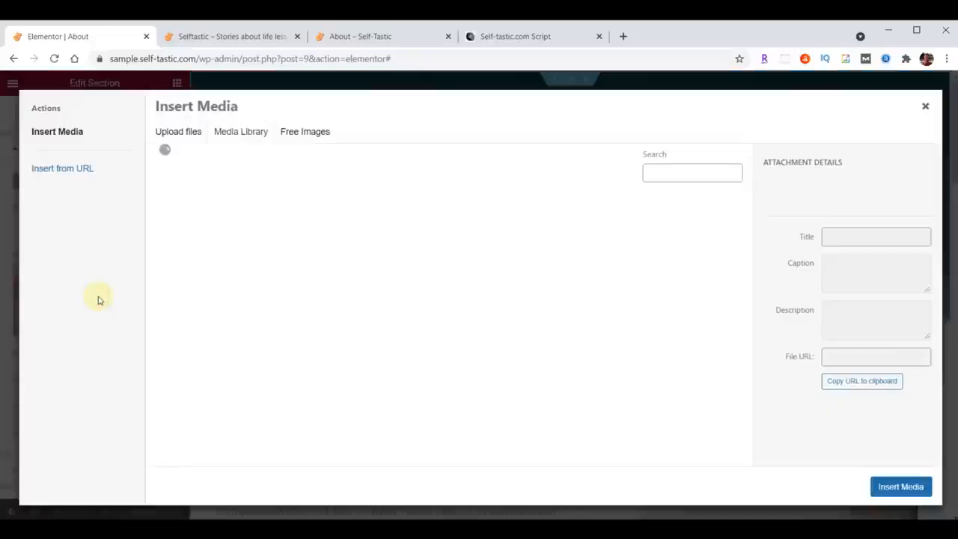
key(alt+Tab)
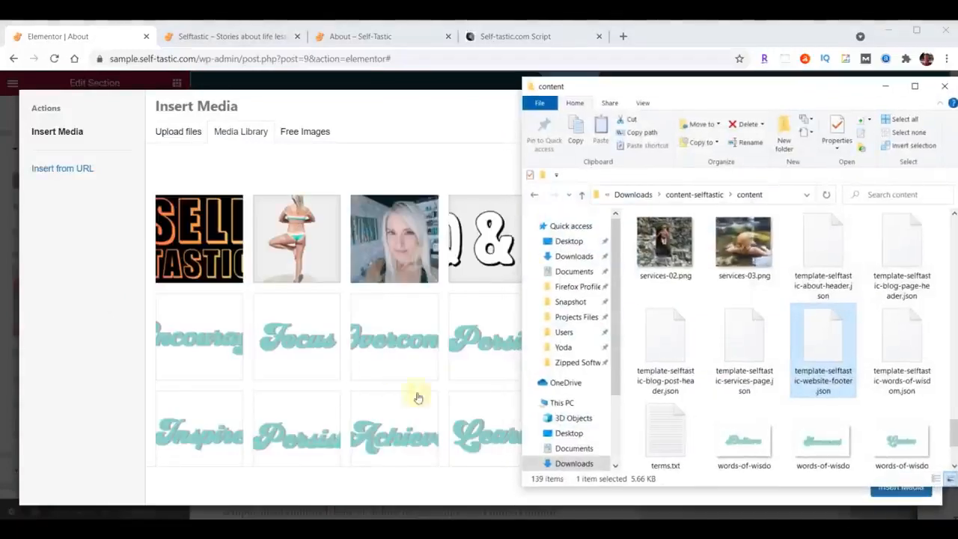
scroll(778, 331, up, 20)
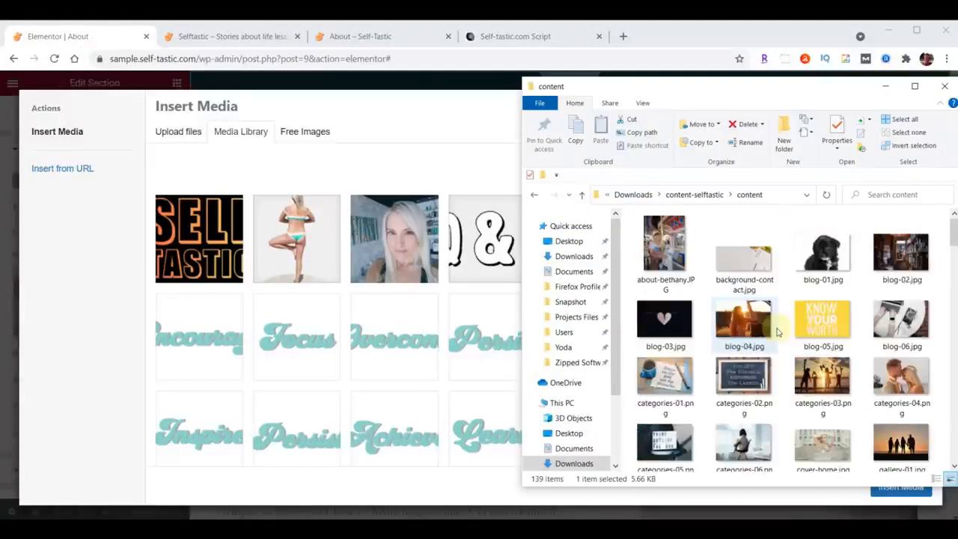
scroll(778, 331, down, 7)
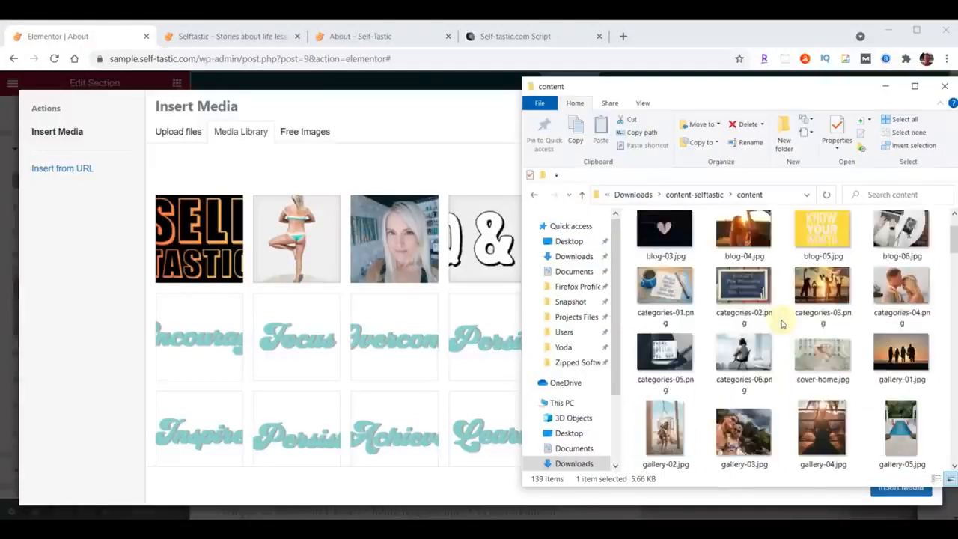
scroll(782, 323, down, 3)
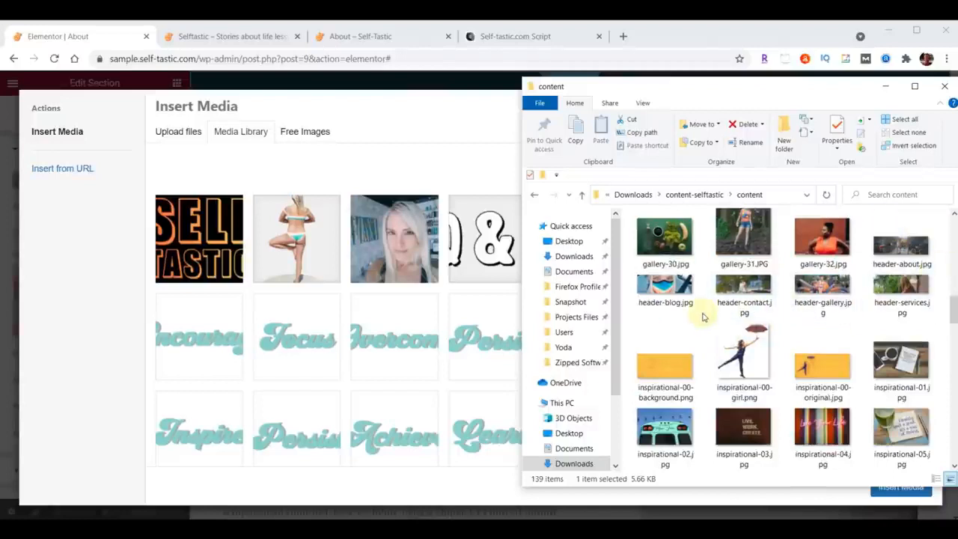
drag(904, 249, 342, 317)
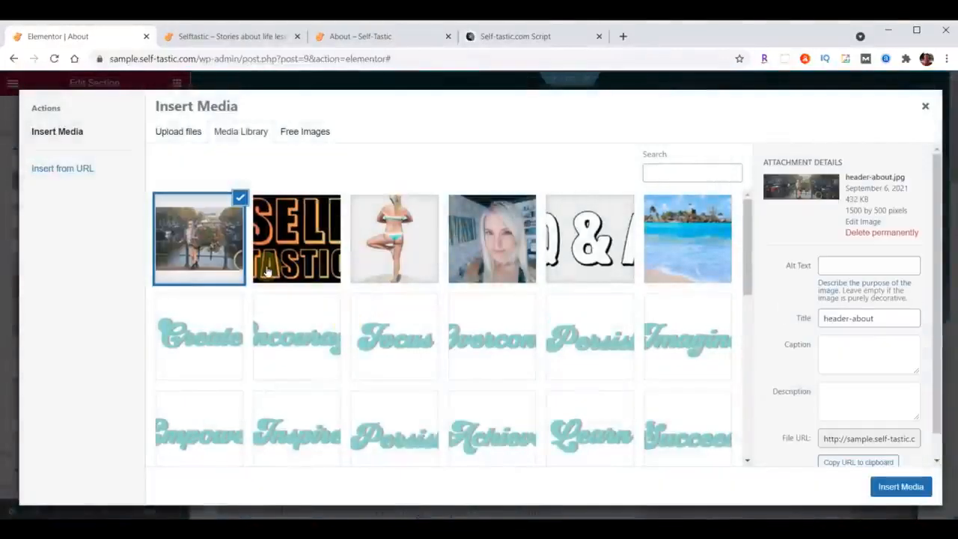
click(902, 488)
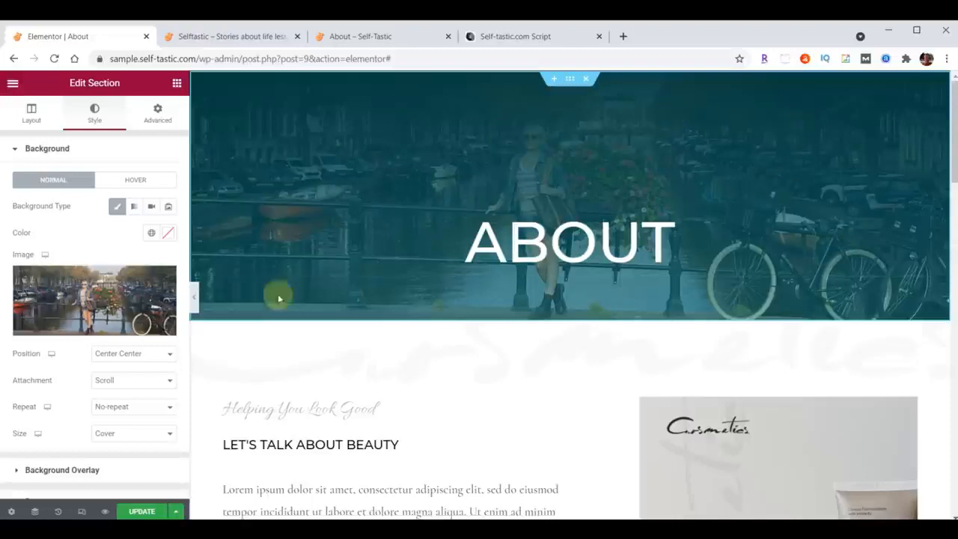
Set the header section's background overlay gradient to first color #000000B3 and second color #033B3F00.
scroll(105, 291, down, 1)
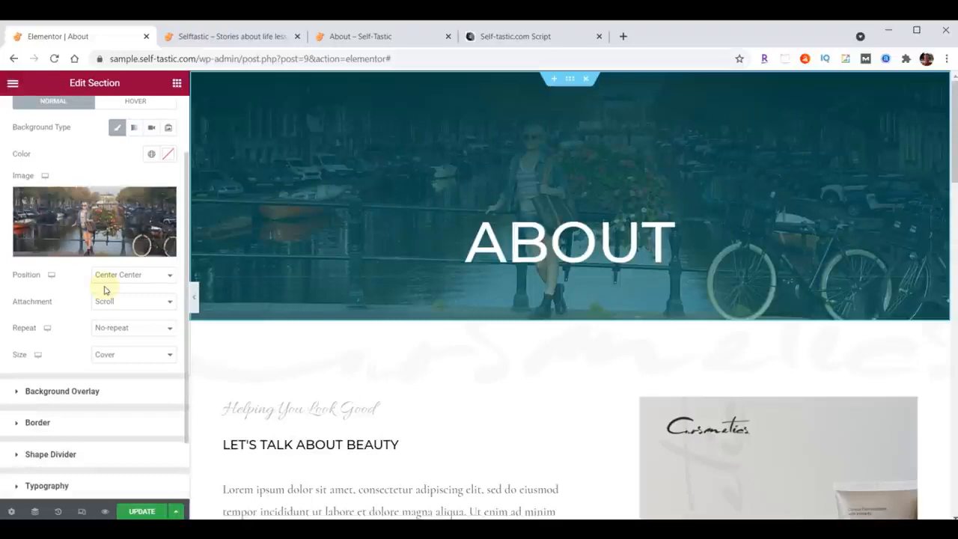
click(15, 393)
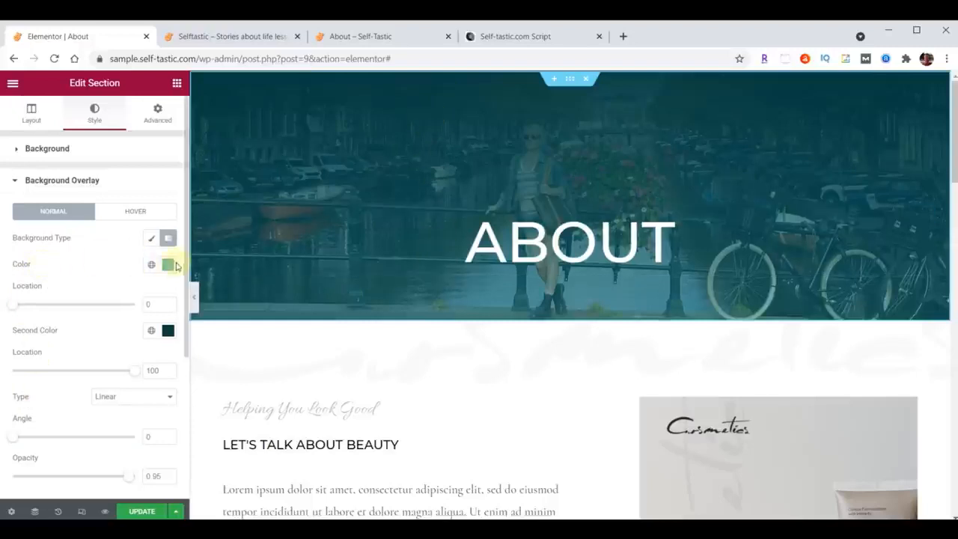
click(169, 266)
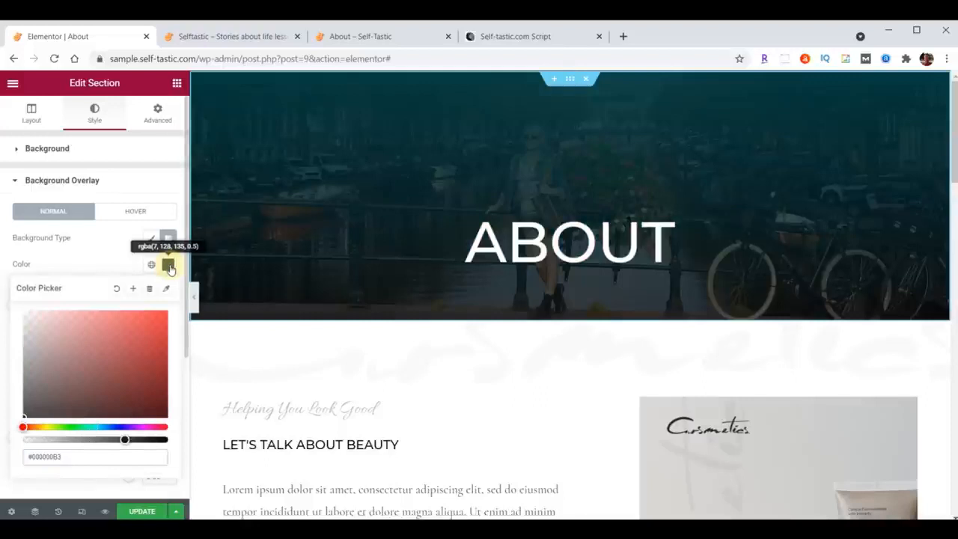
click(169, 267)
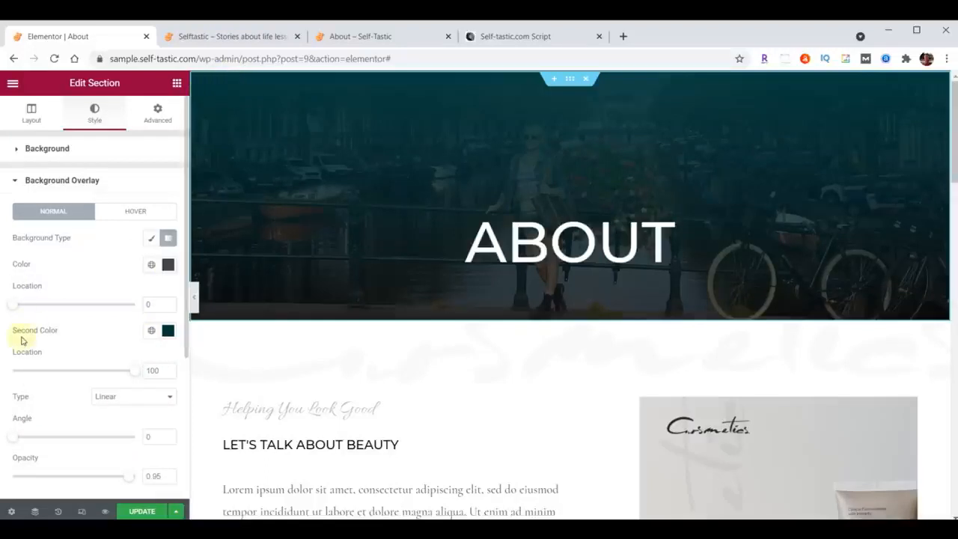
click(168, 330)
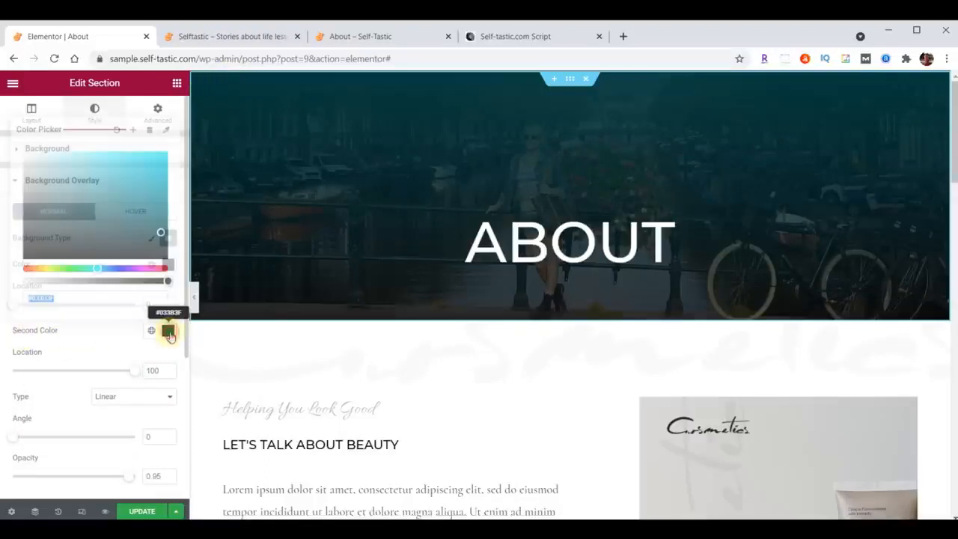
click(91, 297)
text(00)
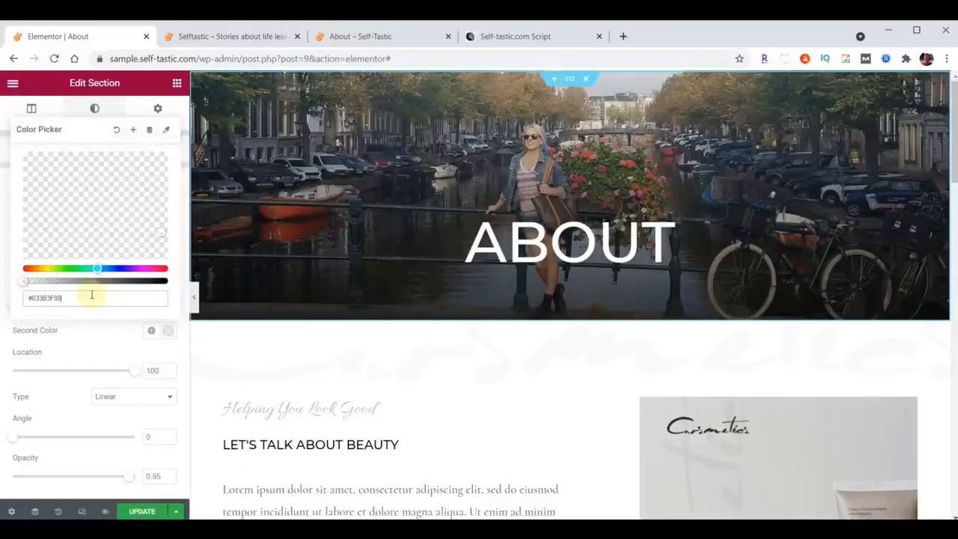
key(alt+Tab)
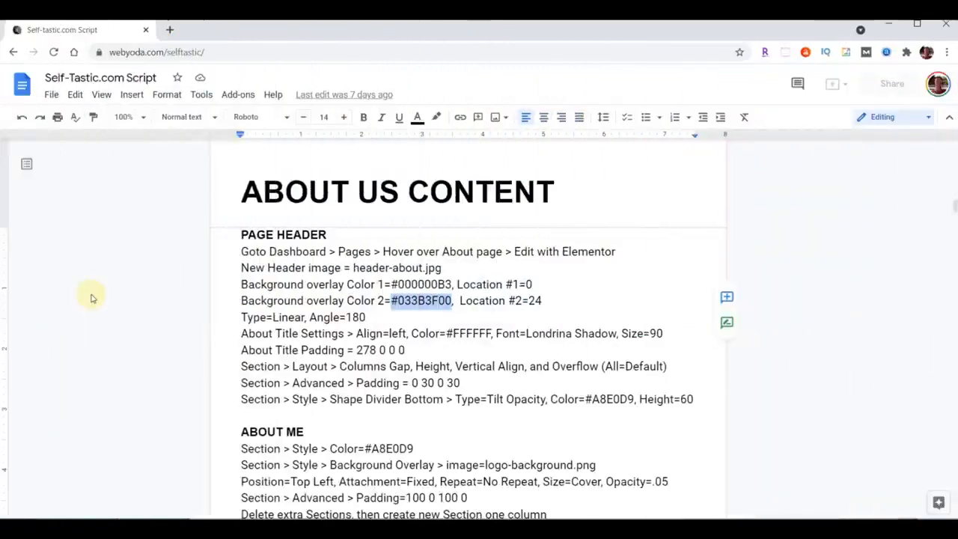
key(alt+Tab)
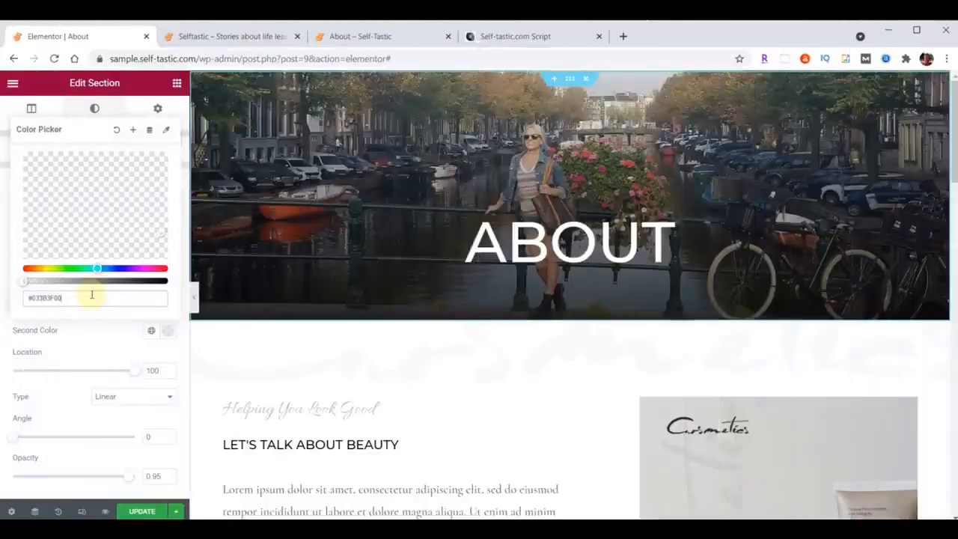
click(167, 330)
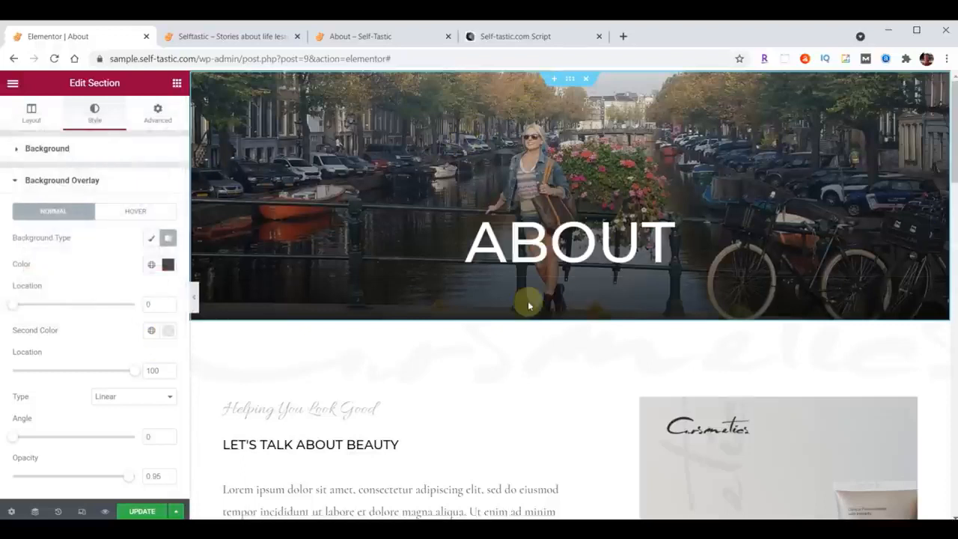
Set the overlay gradient's angle to 180 and the second color's location to 24, and update the page.
click(146, 438)
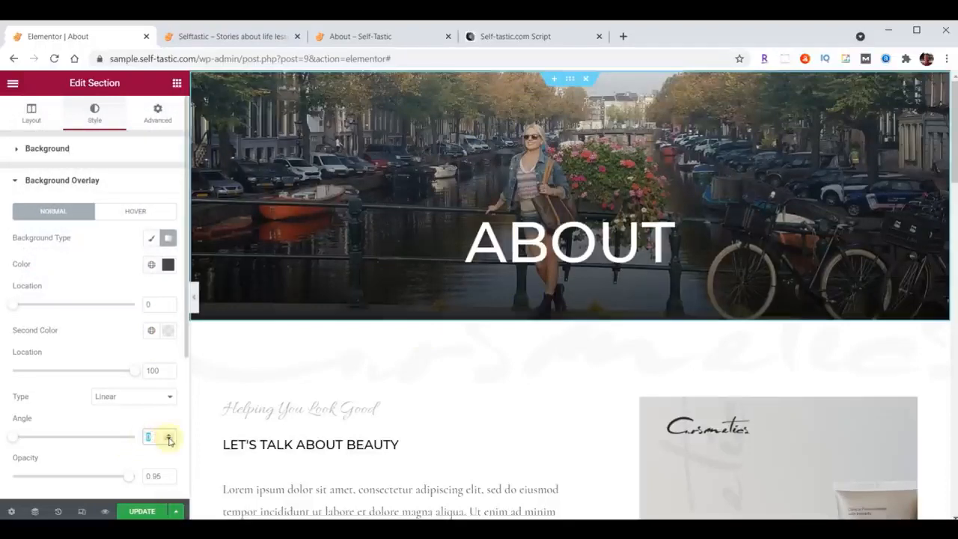
text(180)
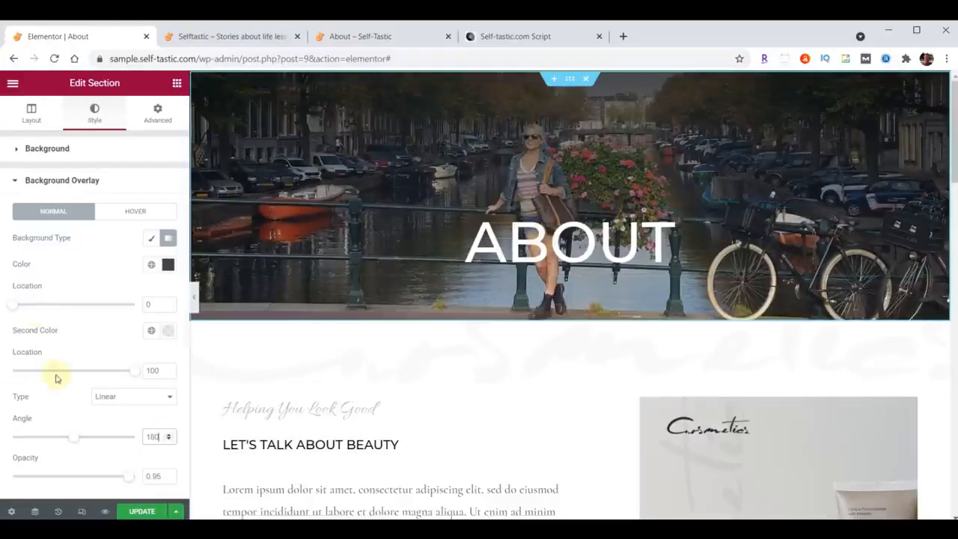
double_click(148, 371)
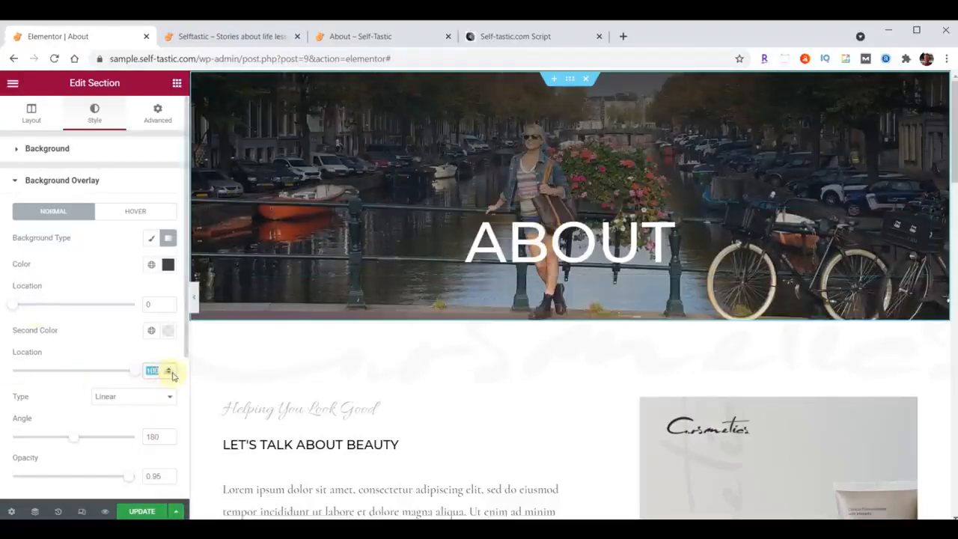
text(24)
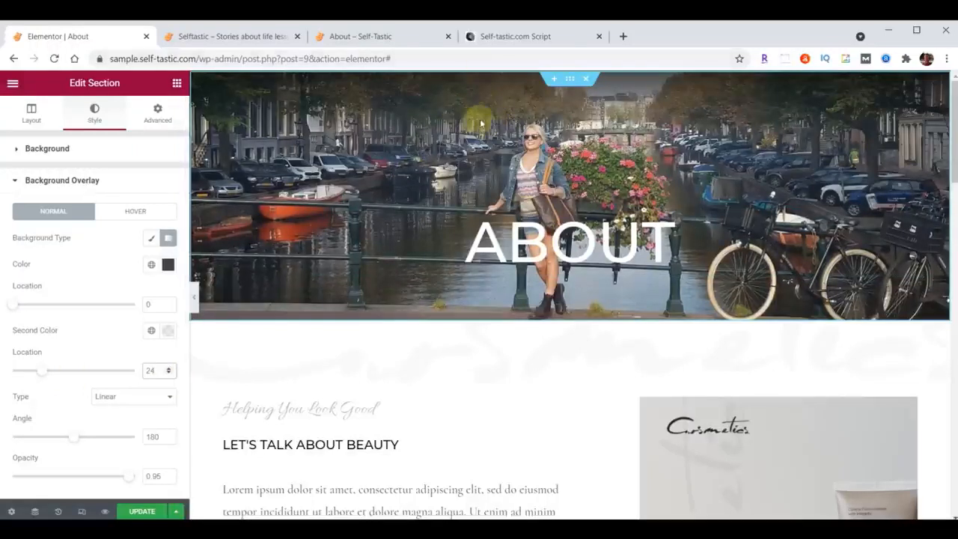
click(142, 511)
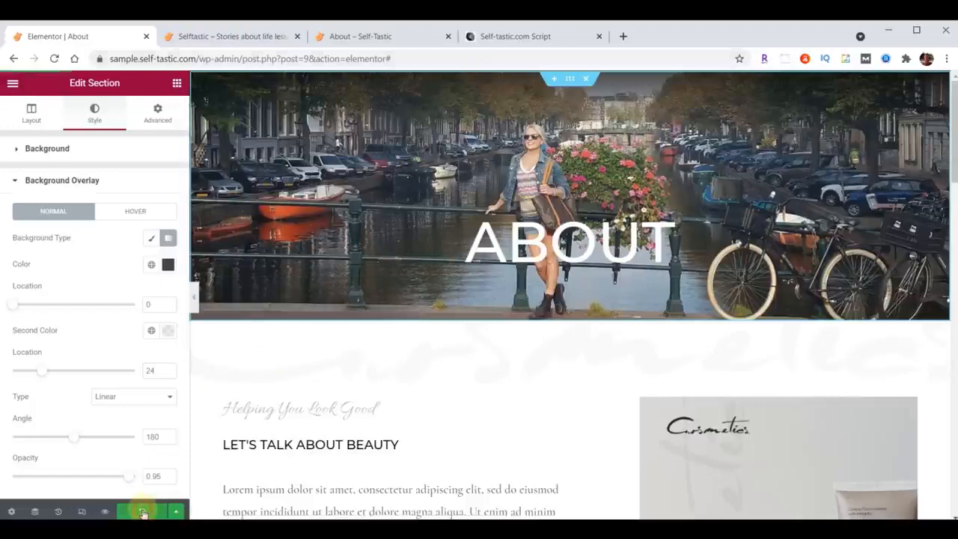
Open the About page on the live sample site to check the updated header.
click(224, 36)
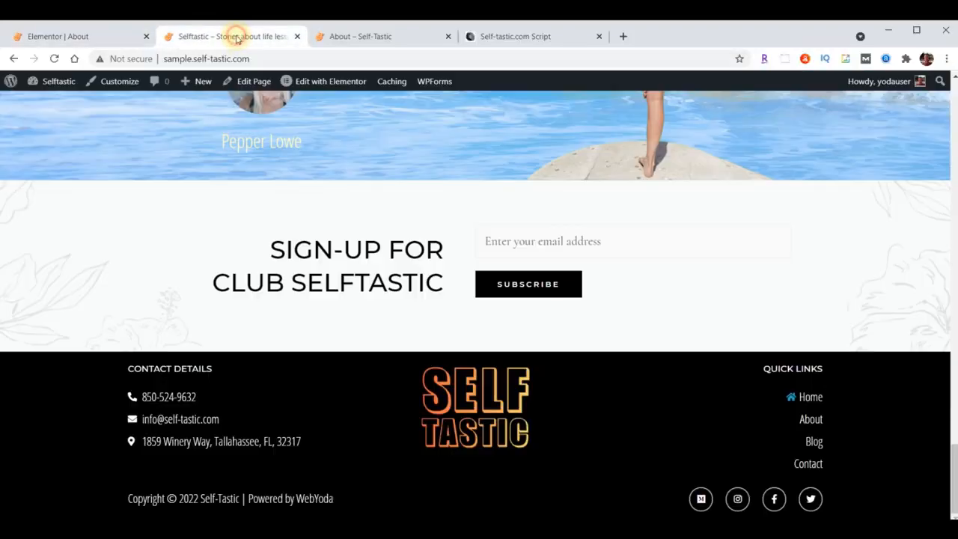
scroll(661, 345, up, 2)
scroll(660, 344, up, 20)
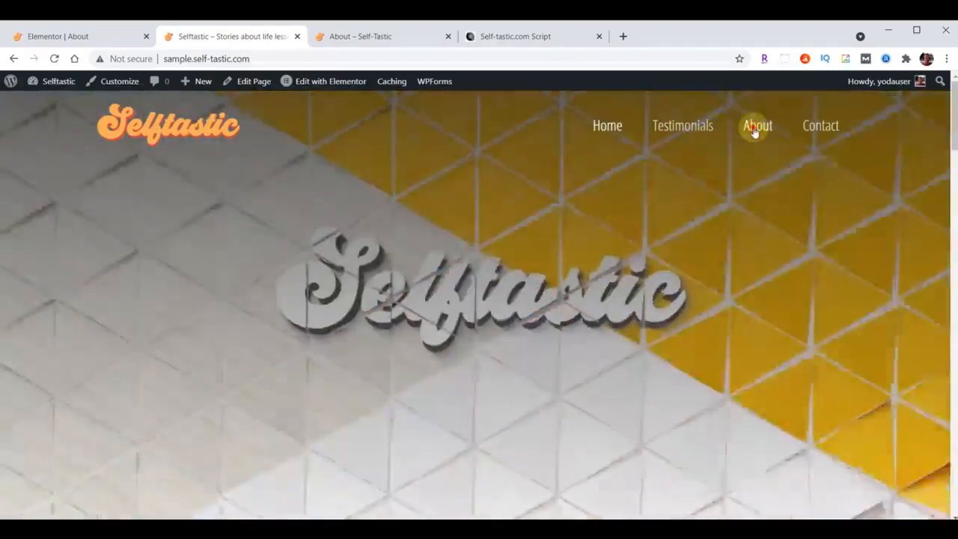
click(754, 129)
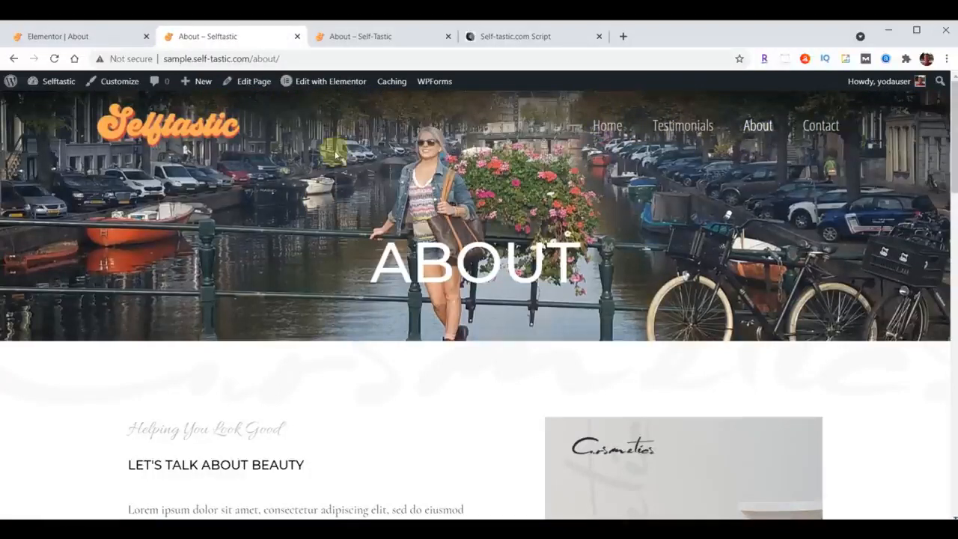
Left-align the About heading in the page header and check its text color.
click(74, 39)
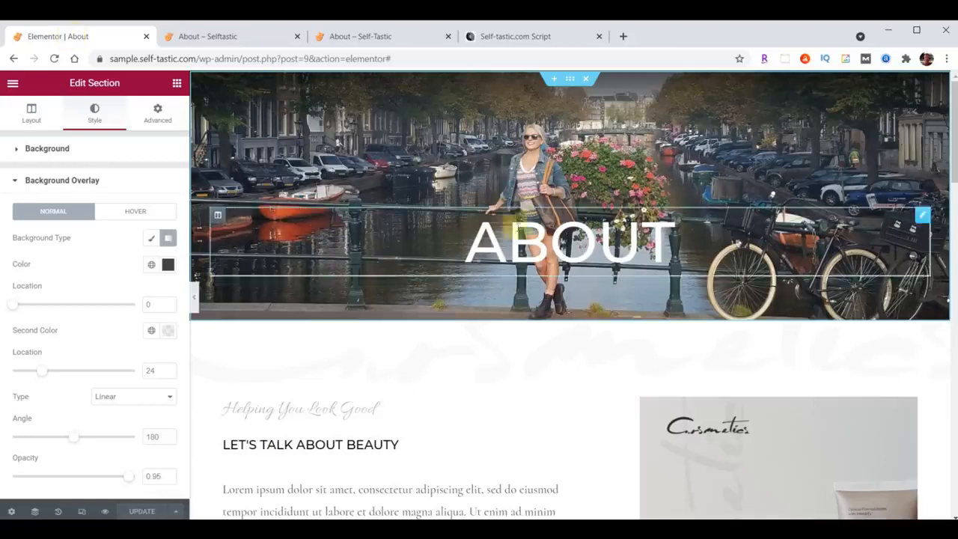
click(922, 215)
click(117, 359)
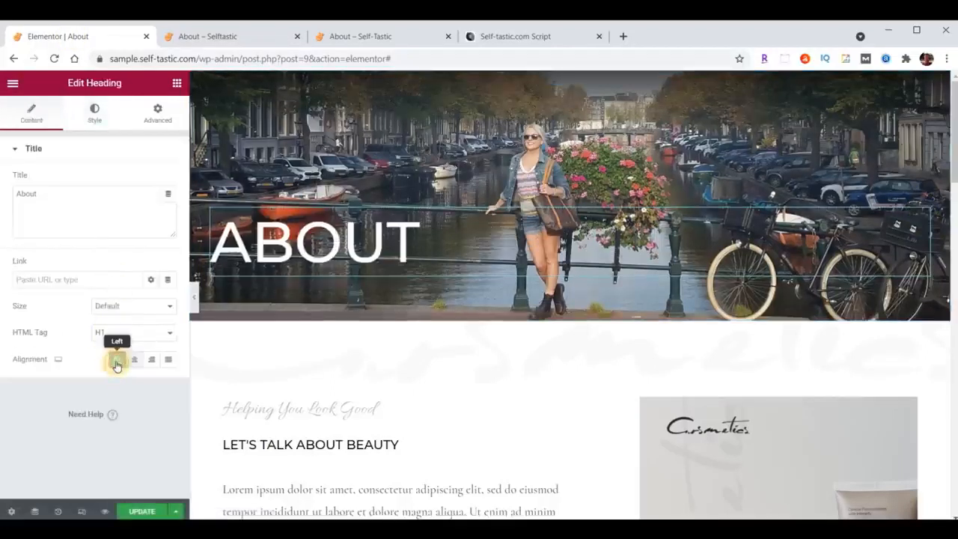
click(94, 120)
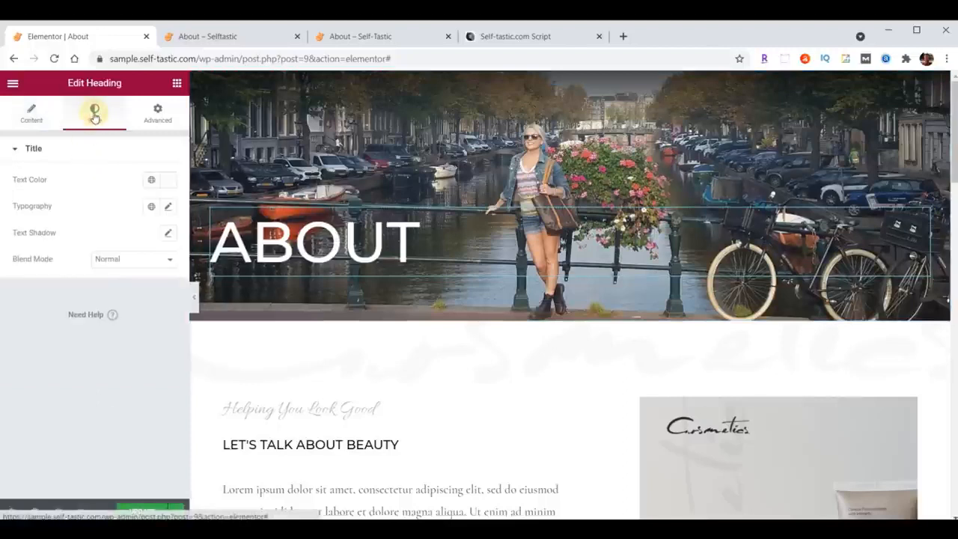
click(160, 180)
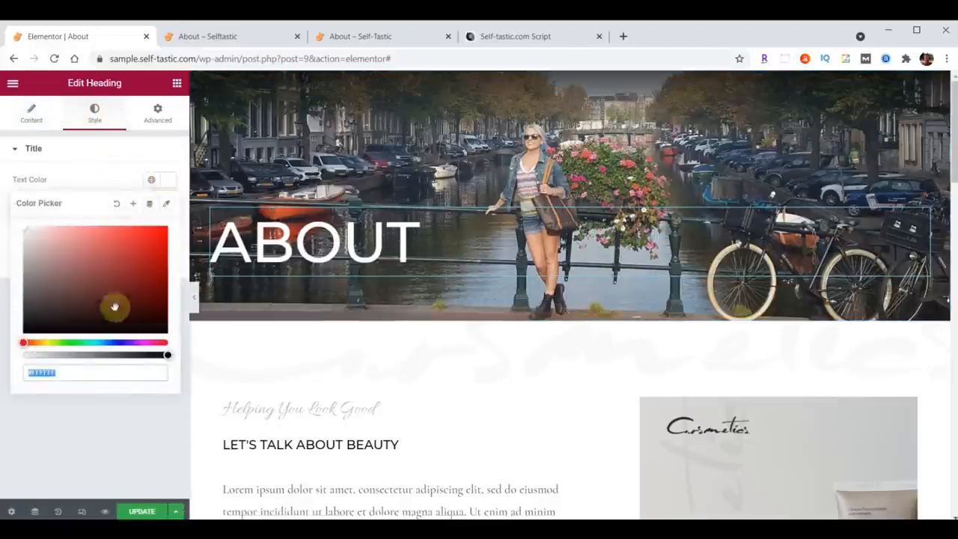
click(170, 179)
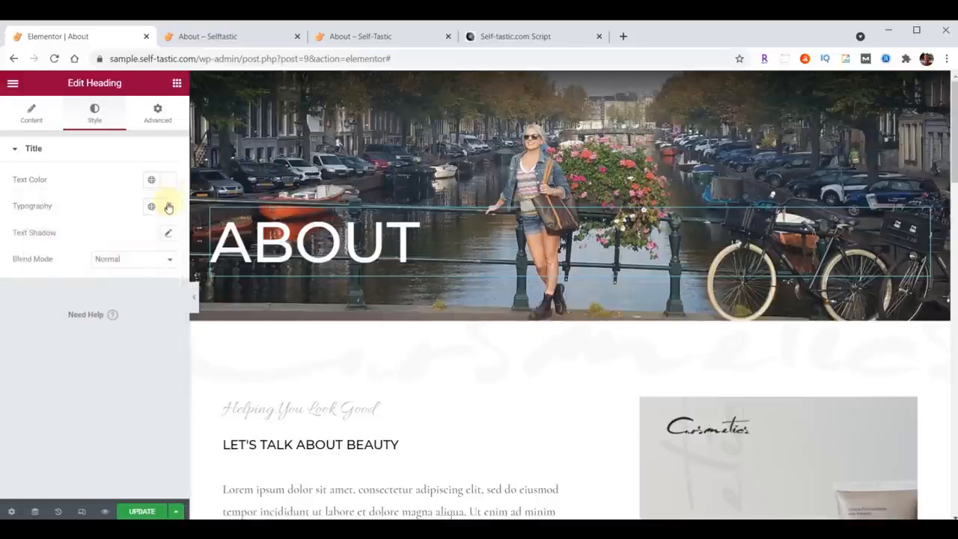
Set the About heading's font family to Londrina Shadow.
click(168, 207)
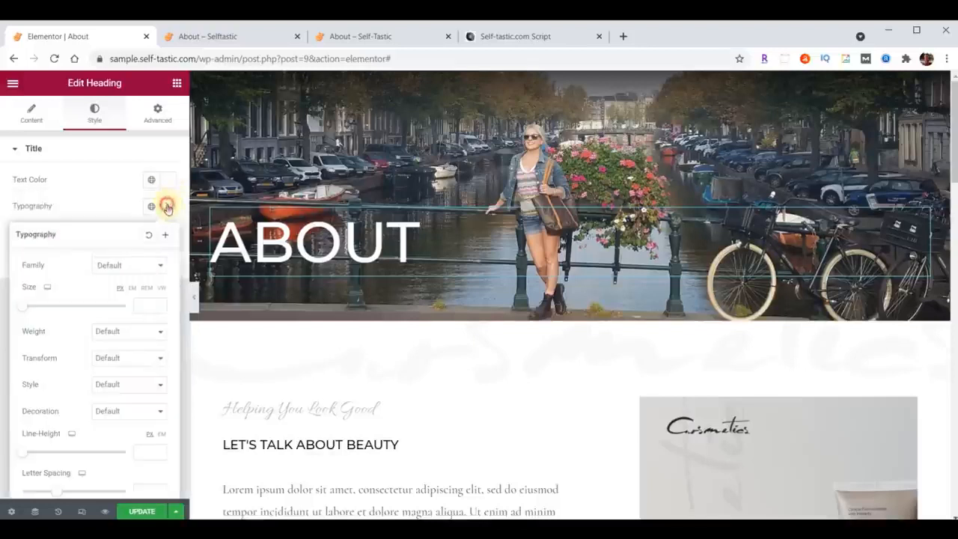
click(118, 265)
text(Londrina)
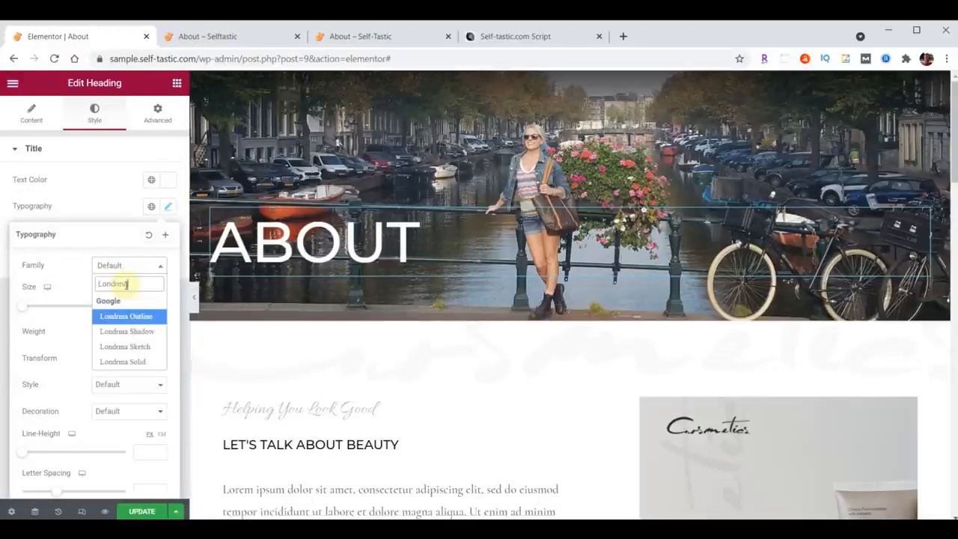
click(126, 330)
click(145, 305)
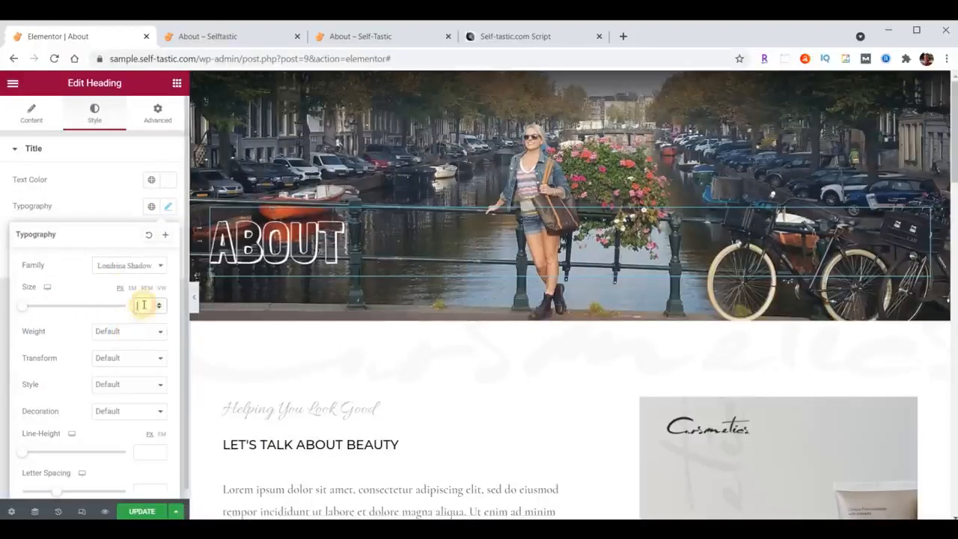
Unlink the About heading's padding values, set its top padding to 150 px, and update the page.
click(160, 117)
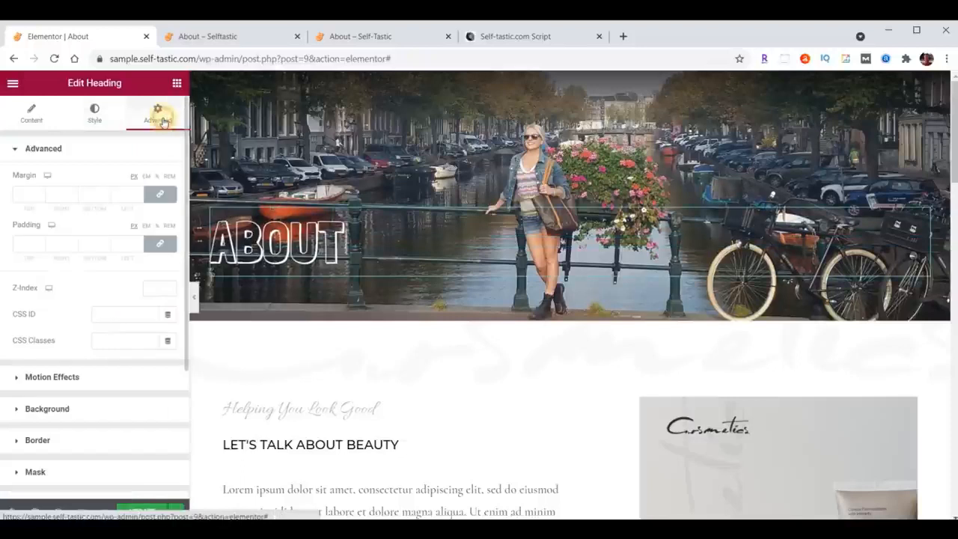
click(163, 247)
click(17, 242)
text(150)
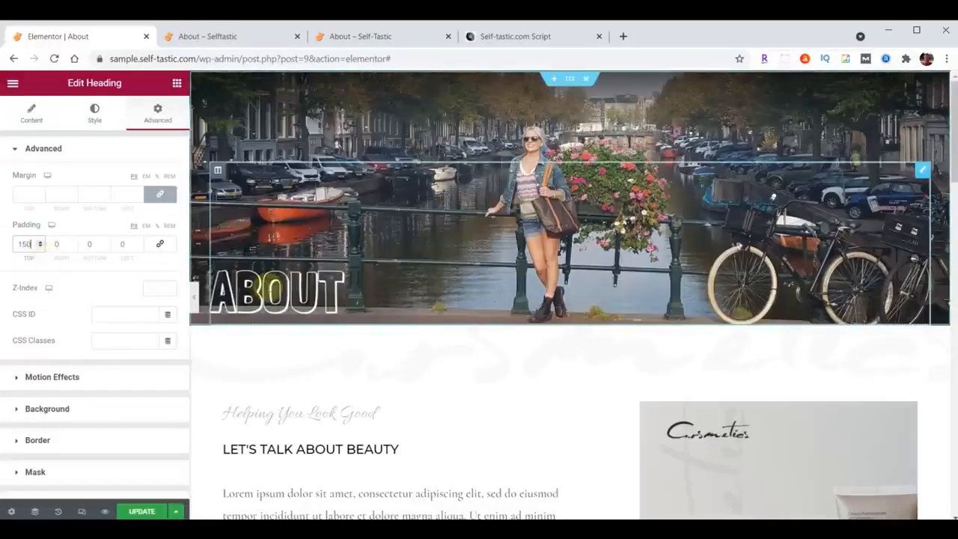
click(138, 511)
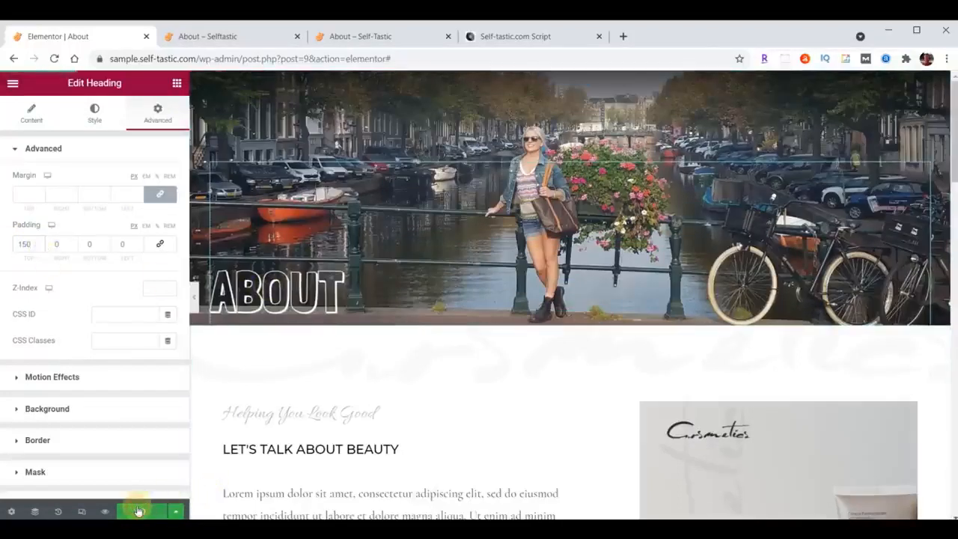
Compare with the reference About page and add a Tilt Opacity shape divider to the bottom of the header section.
click(360, 41)
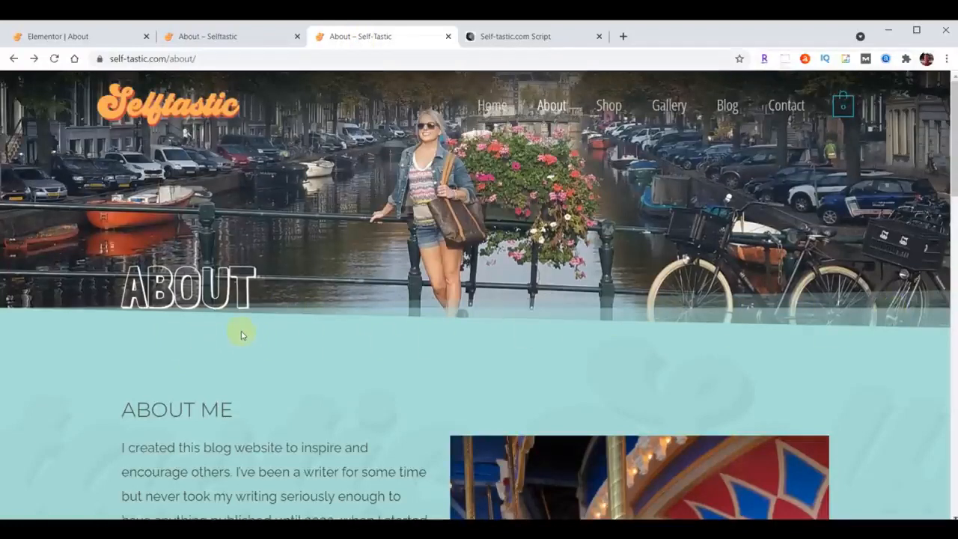
click(69, 37)
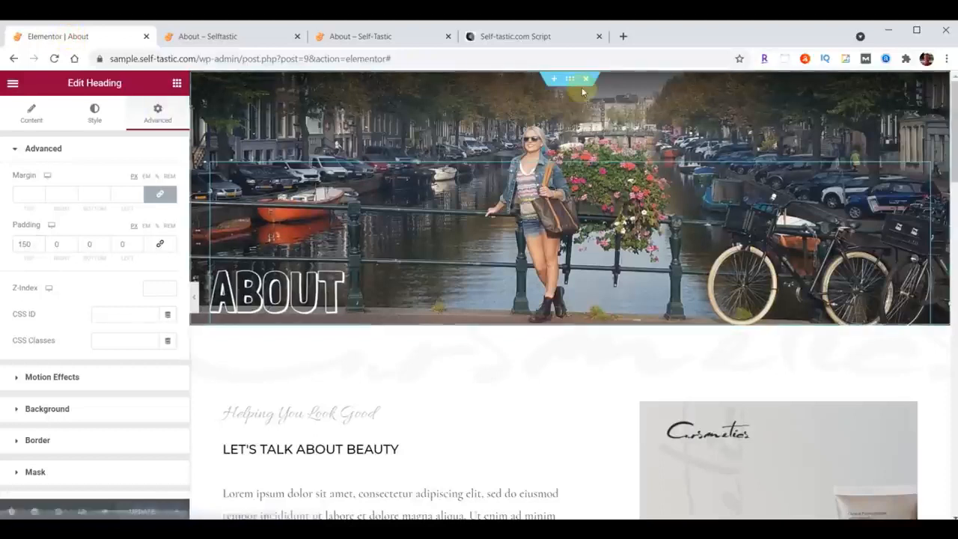
click(572, 79)
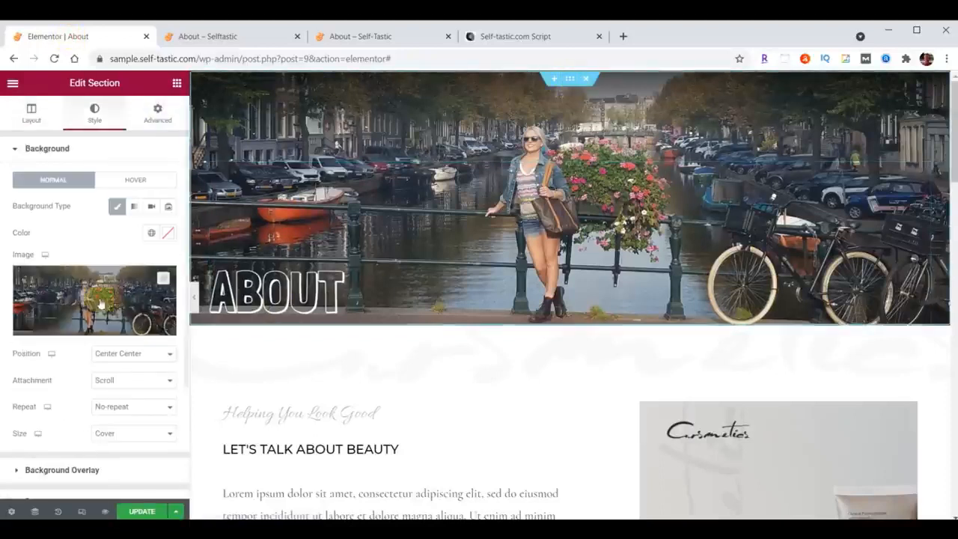
scroll(81, 302, down, 3)
click(62, 381)
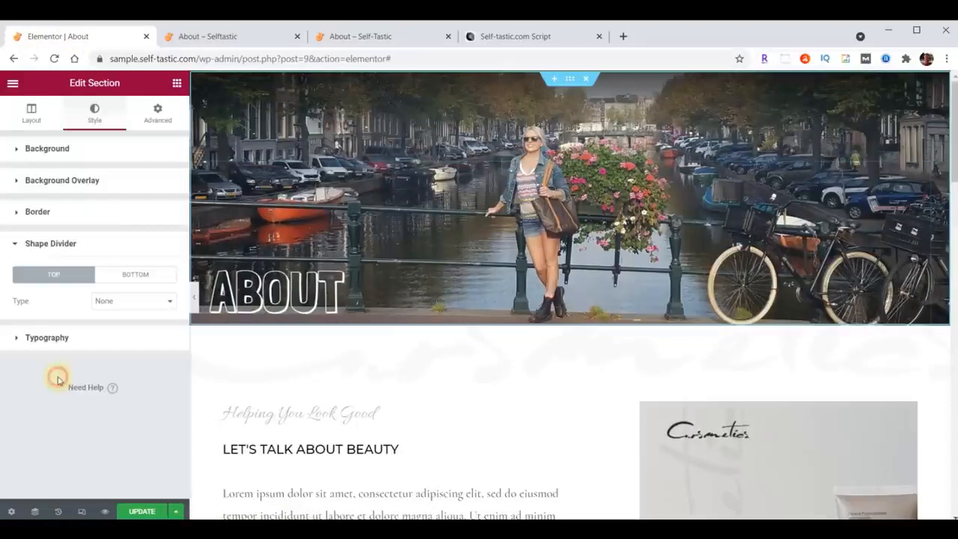
click(129, 275)
click(130, 301)
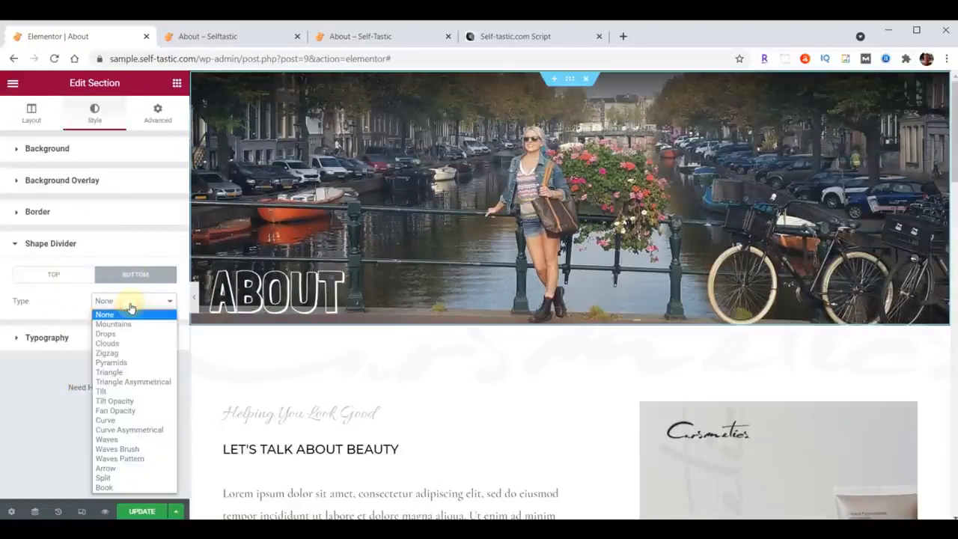
click(128, 401)
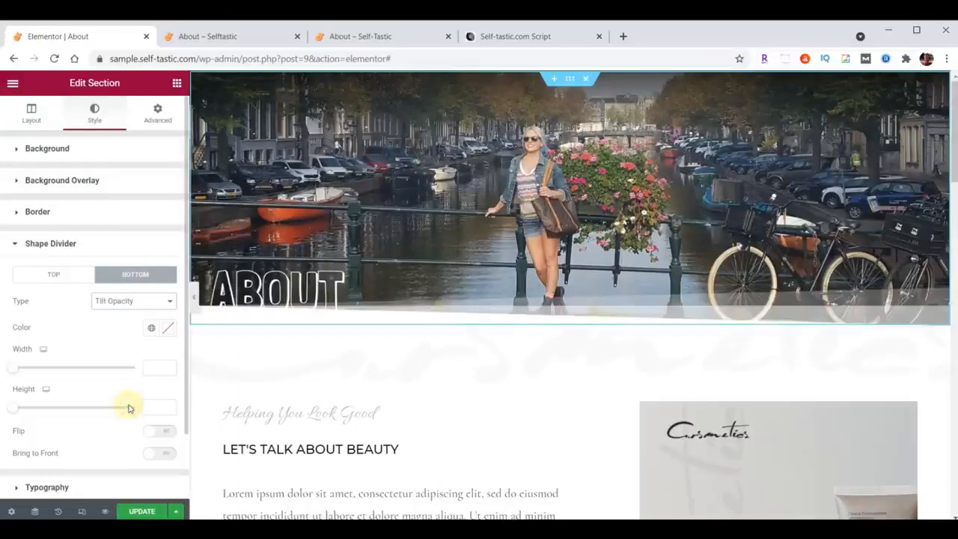
Paste the teal #A8E0D9 as the bottom shape divider's color and update the page.
click(167, 328)
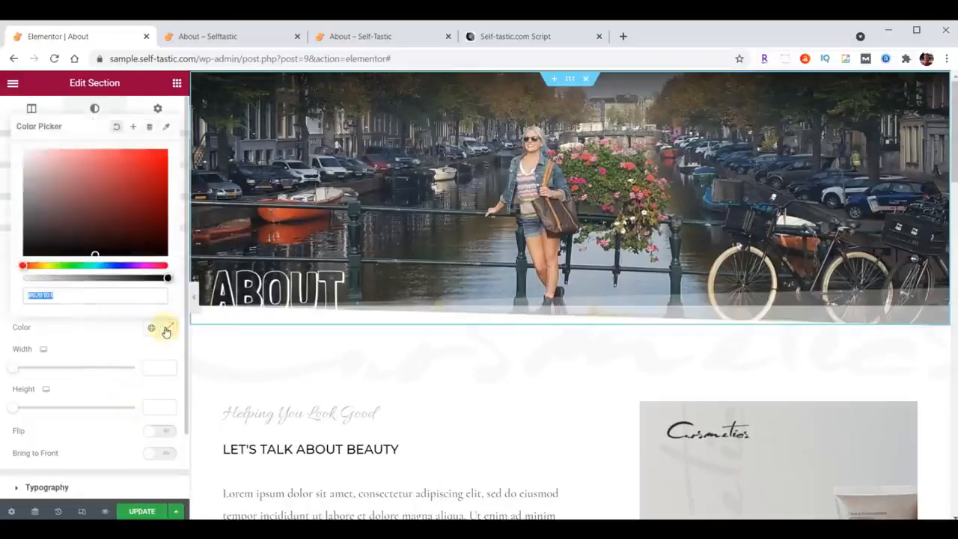
key(ctrl+v)
click(167, 330)
click(148, 513)
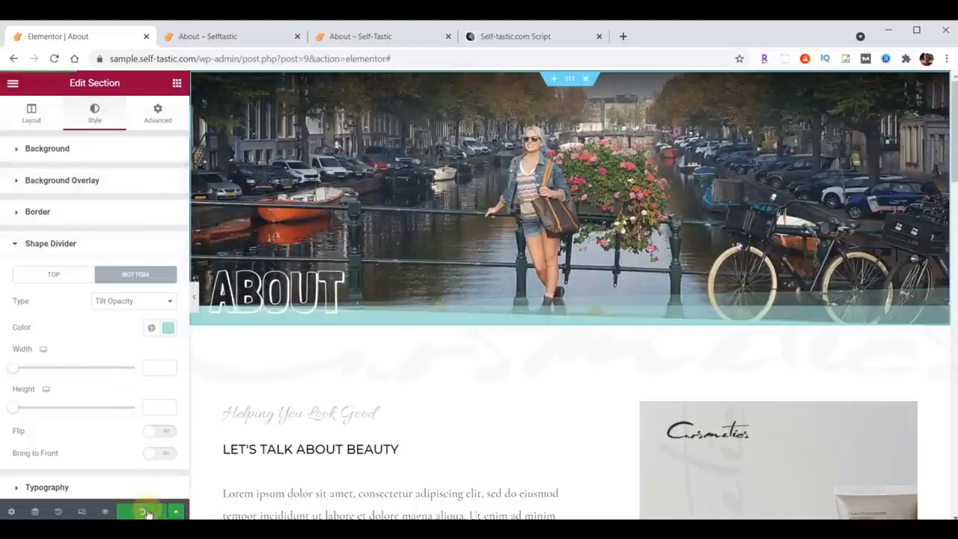
Reload the About page on the live sample site to check the header's shape divider, and return to the editor.
click(246, 34)
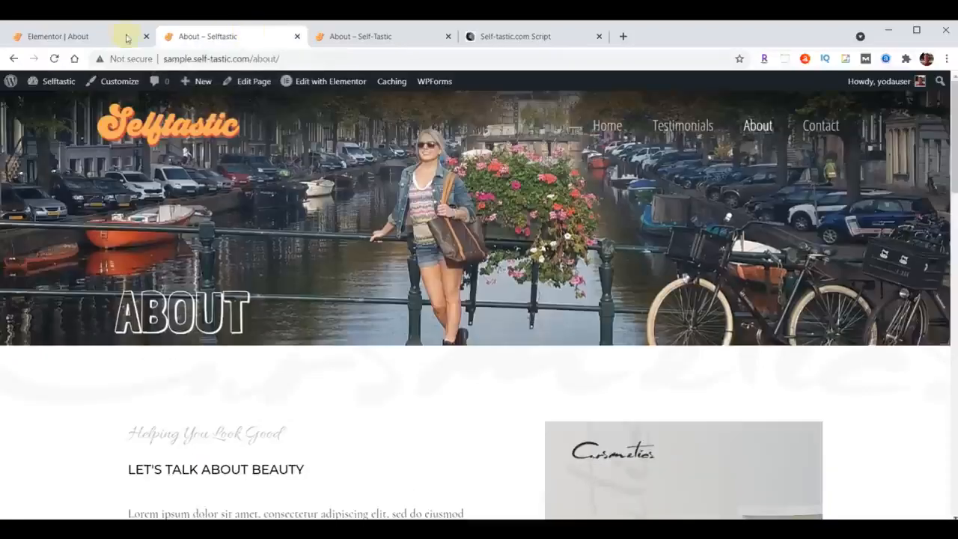
click(55, 58)
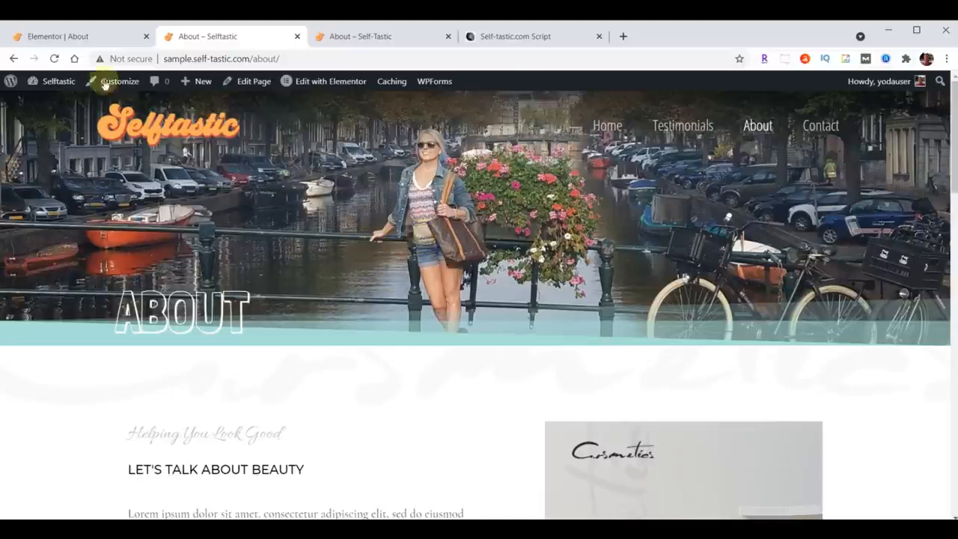
click(82, 39)
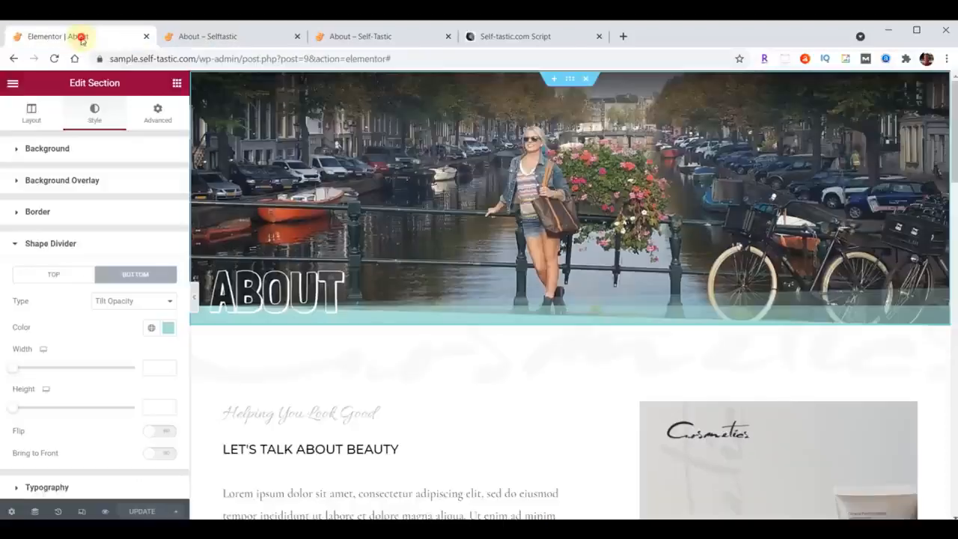
Save the header section to the library as a template named Selftastic About Header and close the library.
right_click(569, 79)
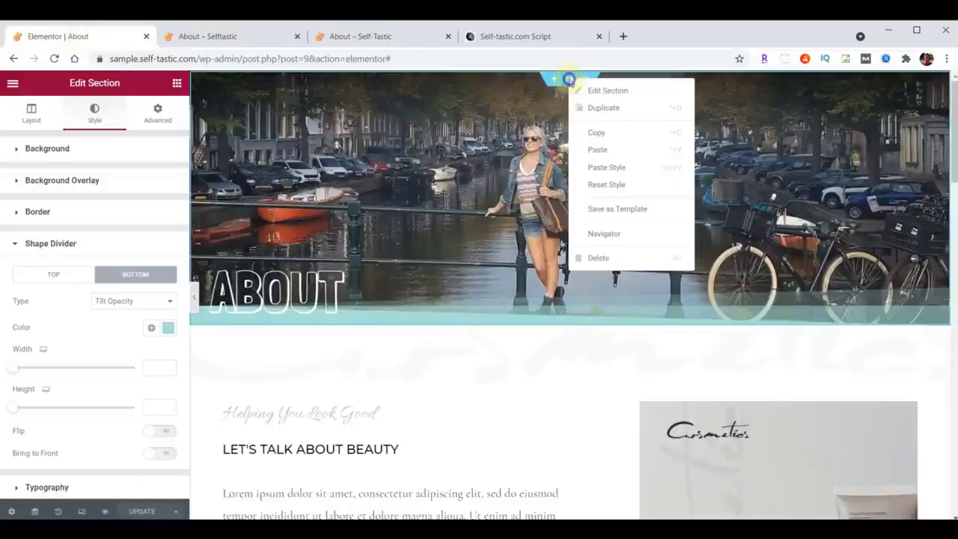
click(610, 214)
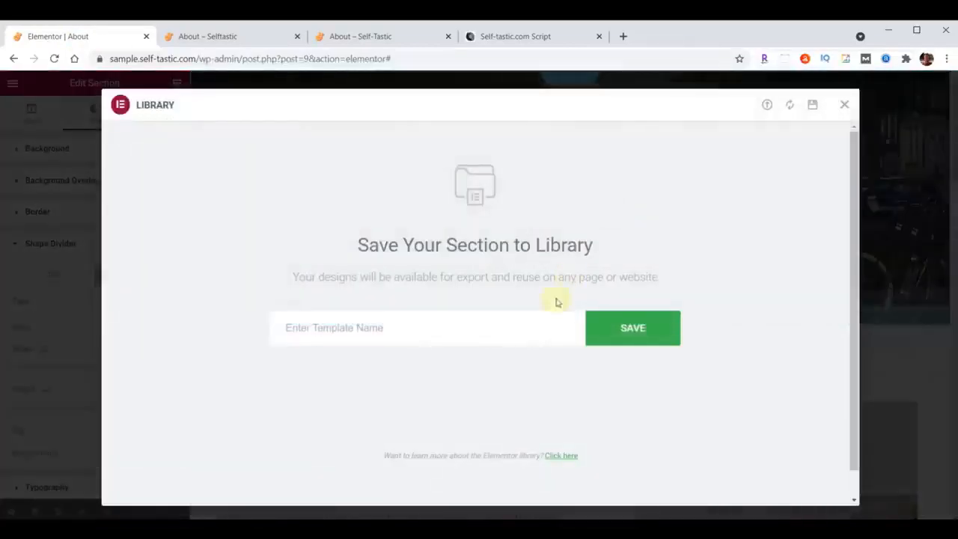
click(430, 326)
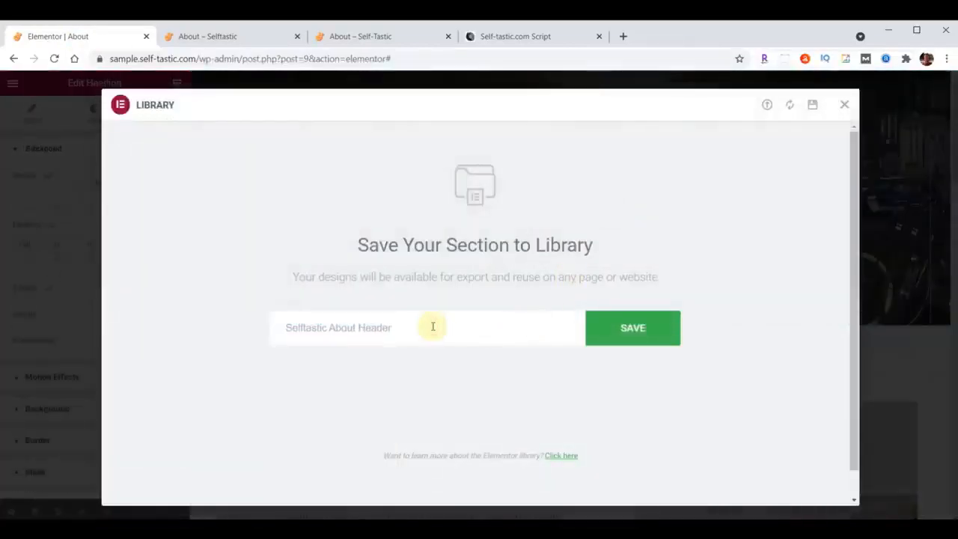
click(633, 330)
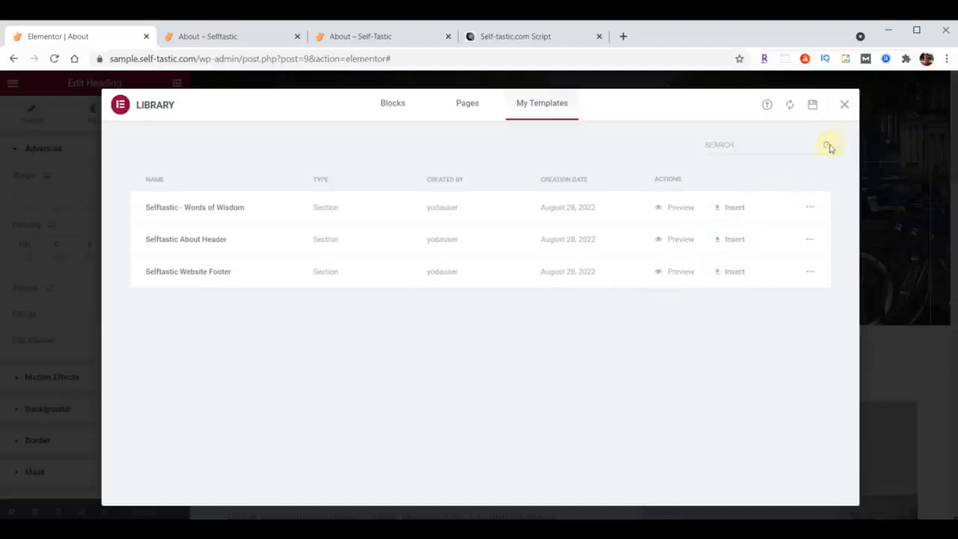
click(843, 106)
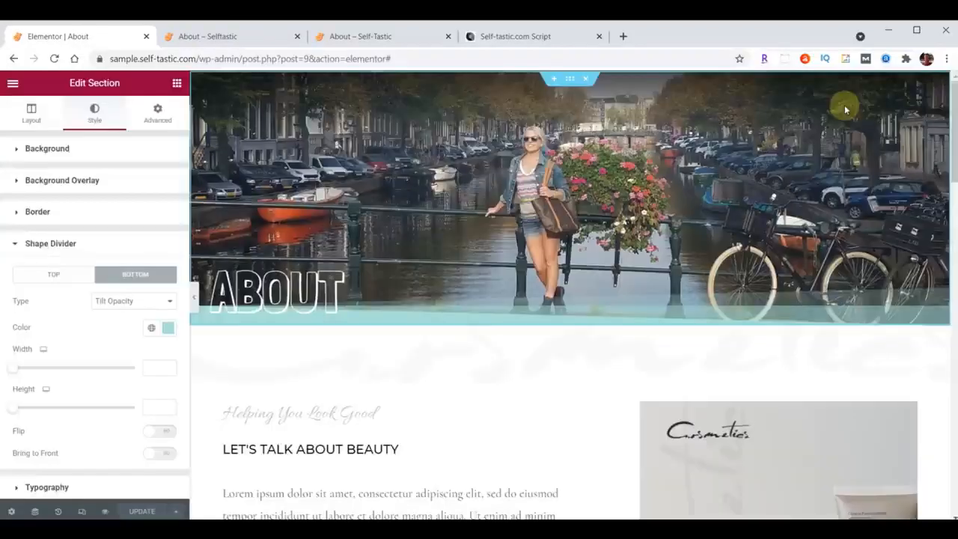
Set the background color of the "Let's Talk About Beauty" section below the header to #A8E0D9.
scroll(483, 248, down, 3)
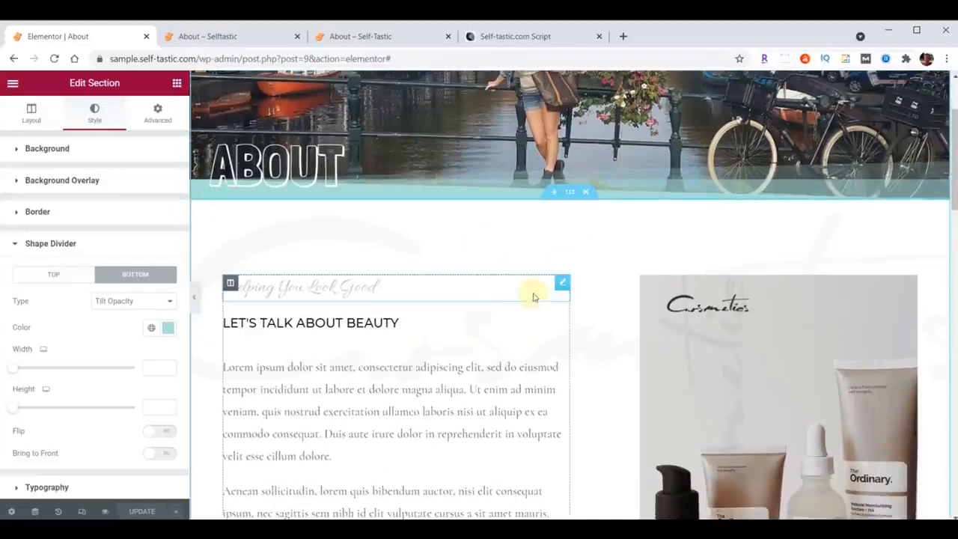
click(569, 193)
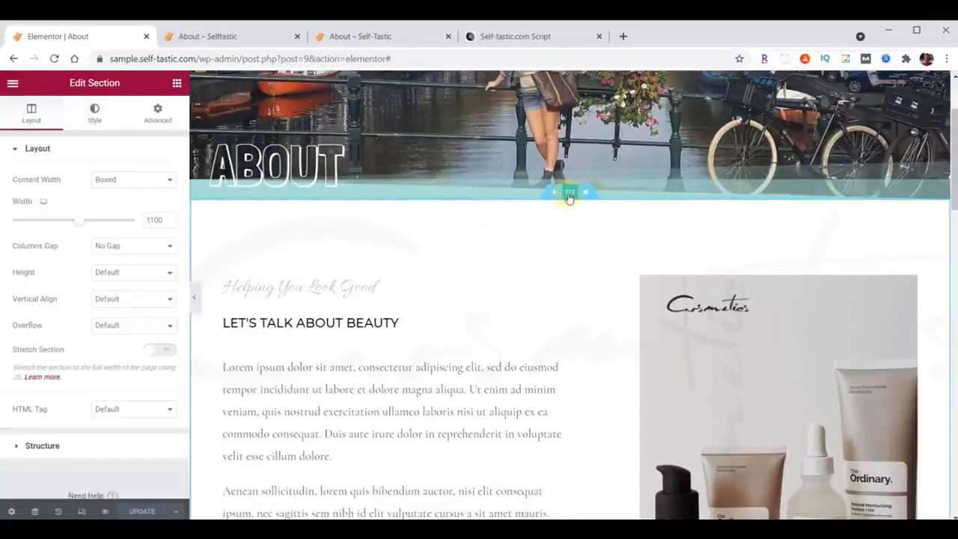
click(88, 113)
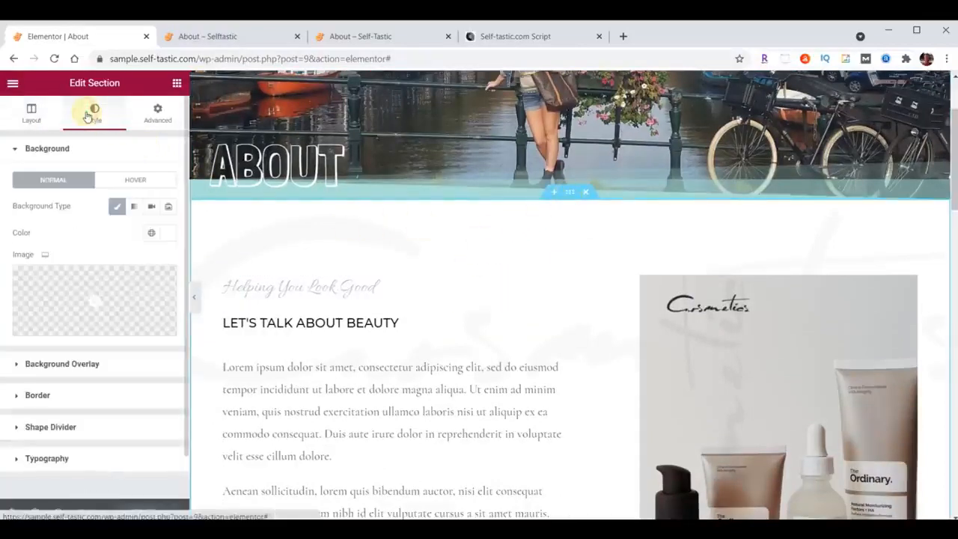
click(163, 234)
key(ctrl+v)
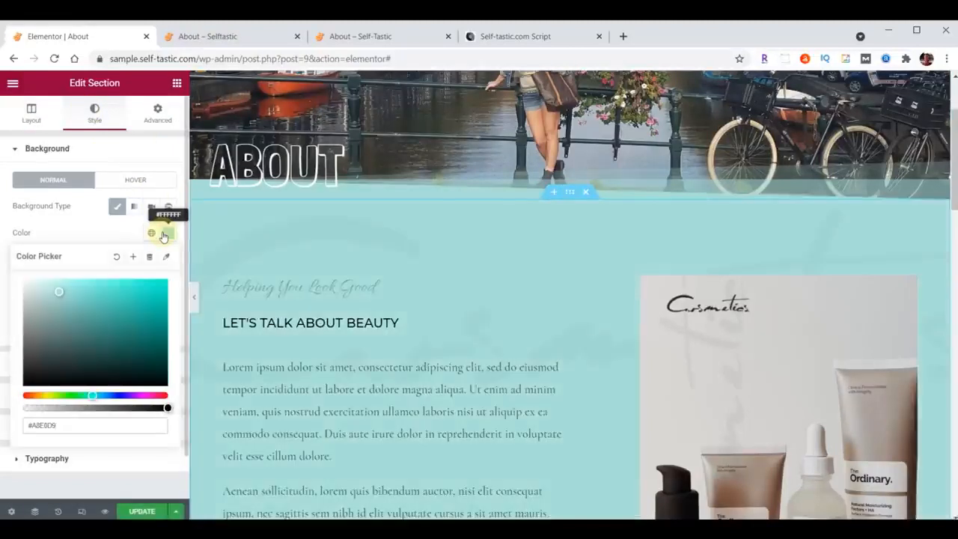
click(157, 233)
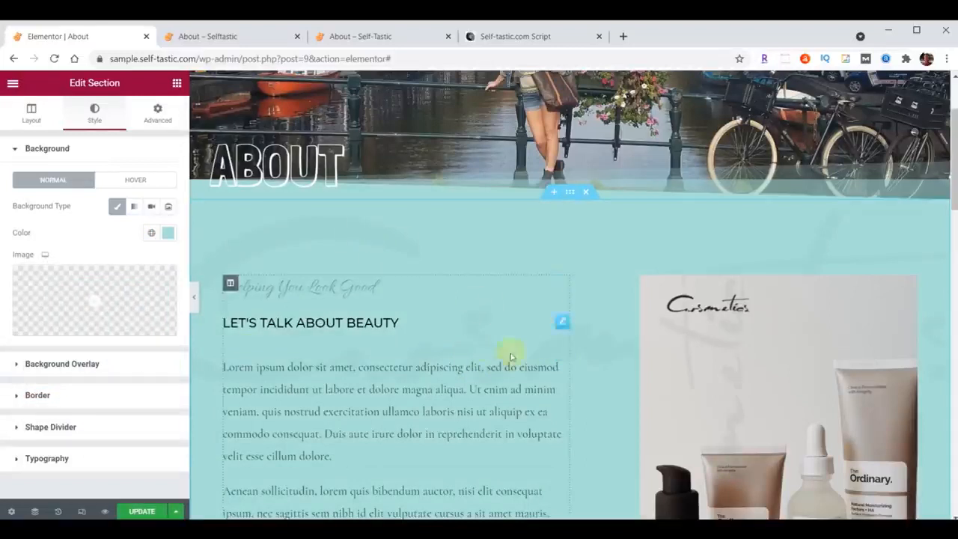
Replace the "Let's Talk About Beauty" section's background overlay image with logo-background.png, uploaded from the content folder.
click(54, 365)
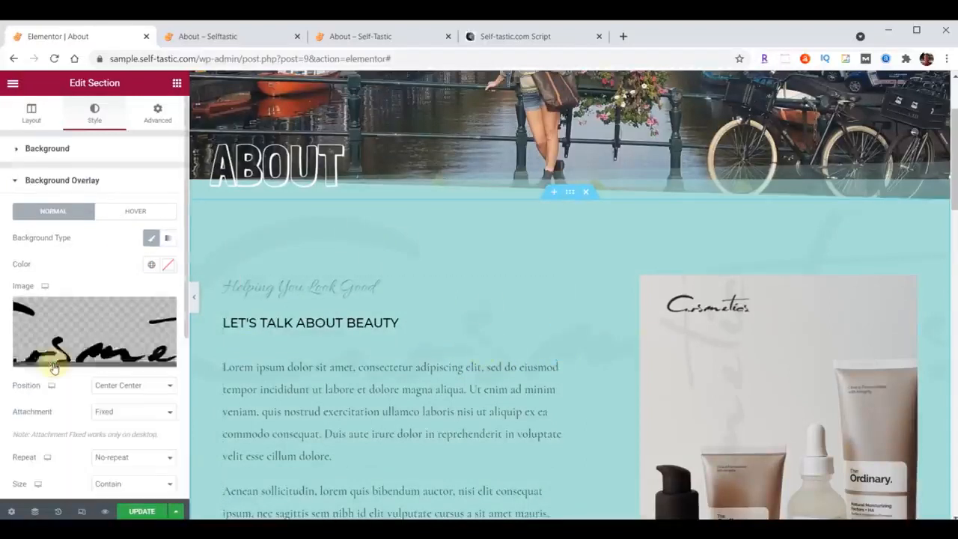
click(78, 336)
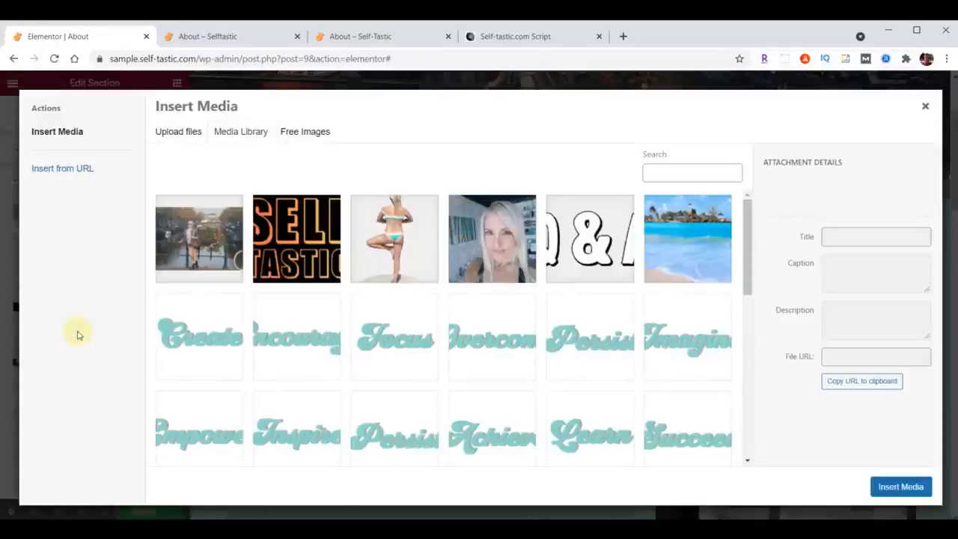
key(alt+Tab)
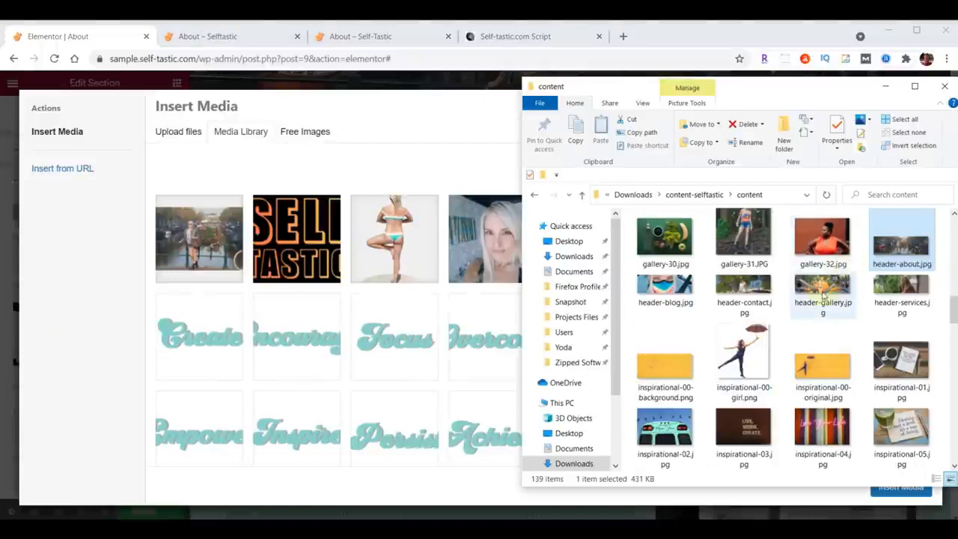
scroll(829, 294, down, 2)
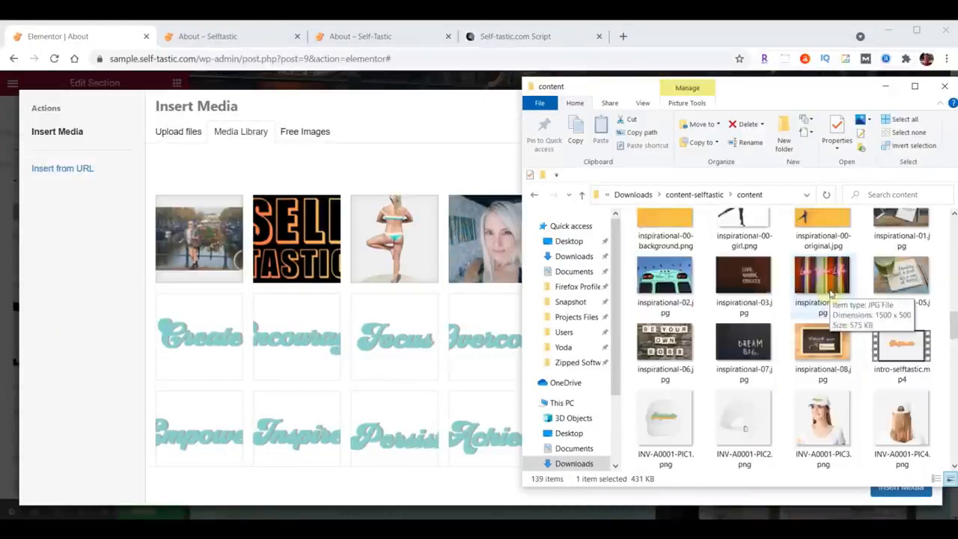
scroll(829, 294, down, 10)
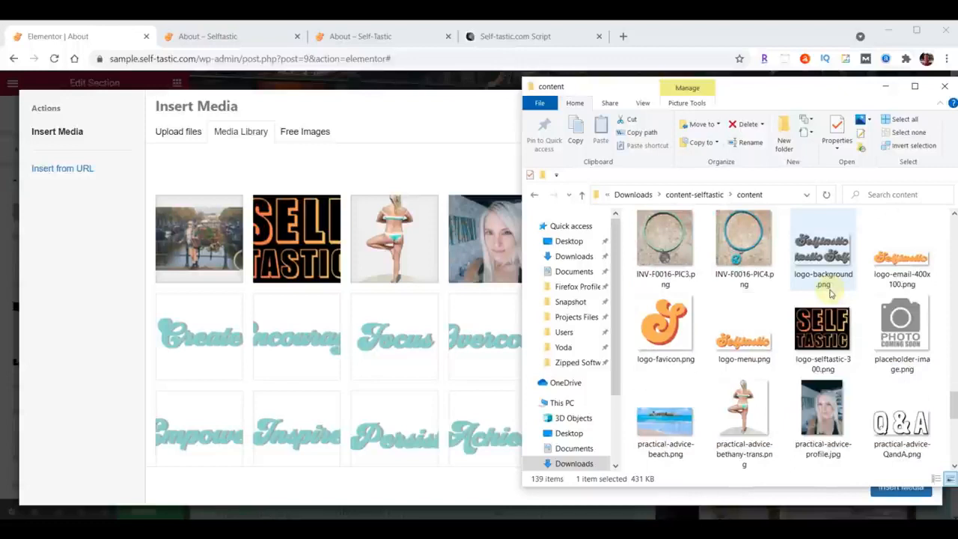
drag(826, 258, 443, 321)
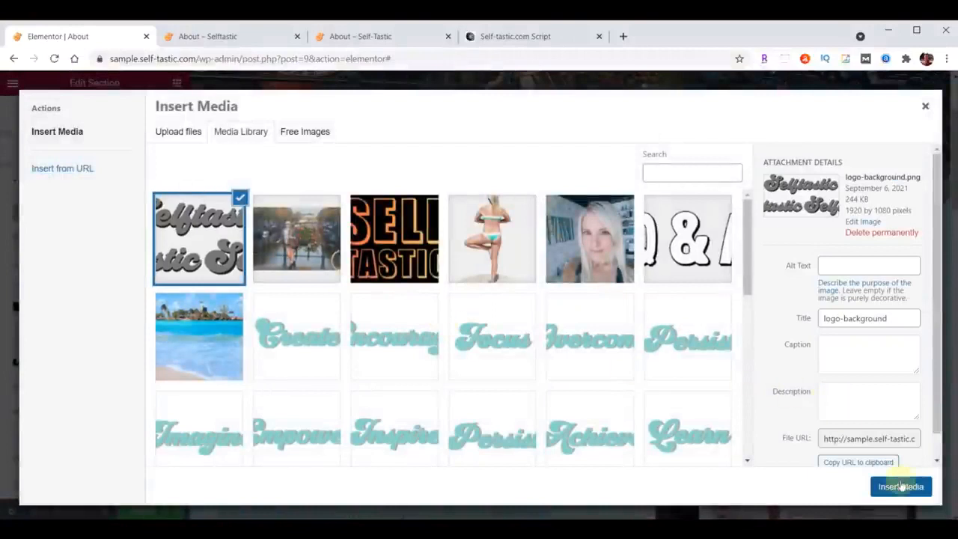
click(901, 488)
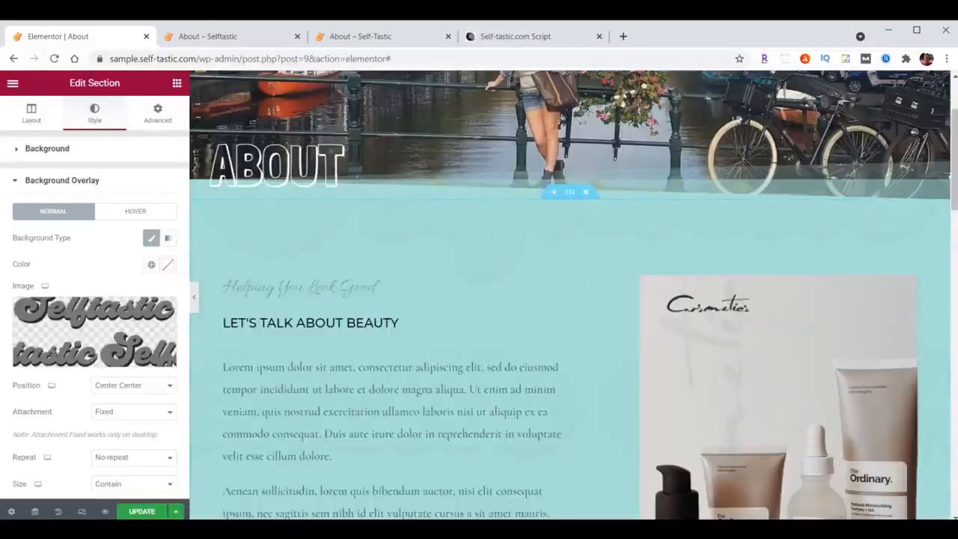
Set the section's background overlay image to Top Left position, Cover size and 0.05 opacity.
click(127, 385)
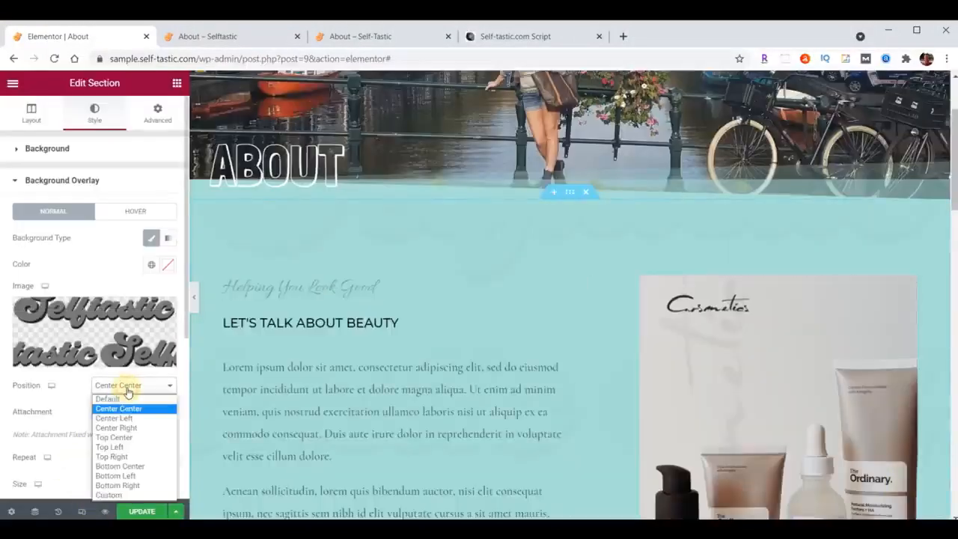
click(112, 447)
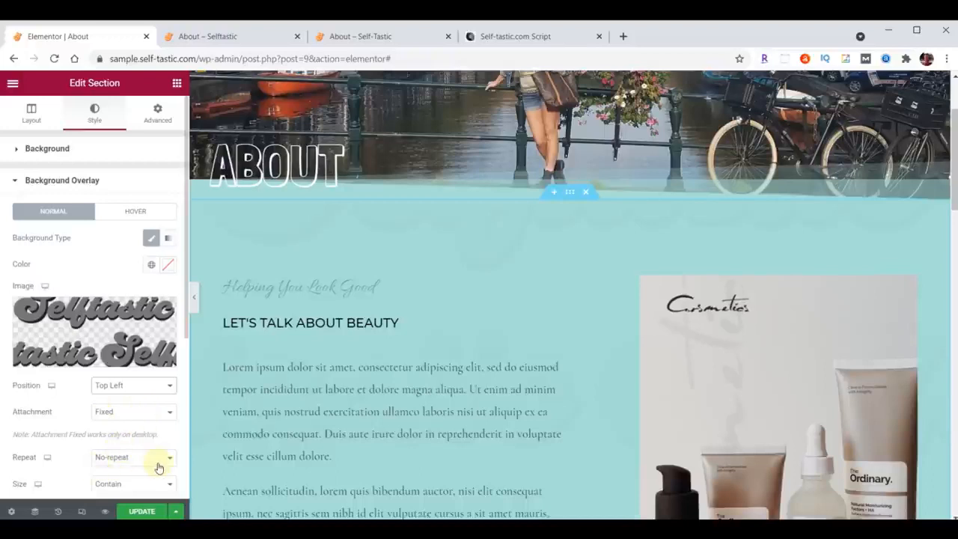
scroll(159, 468, down, 2)
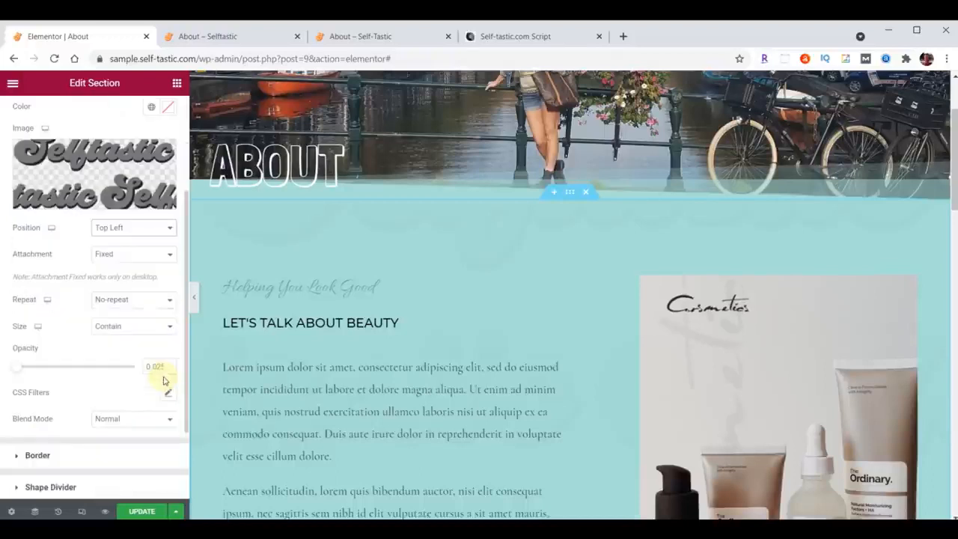
click(128, 326)
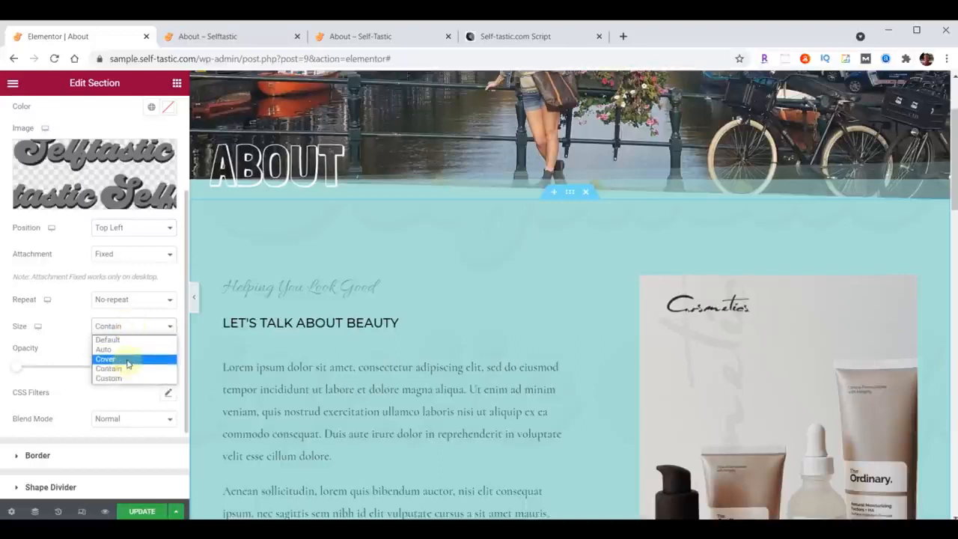
click(127, 360)
double_click(149, 367)
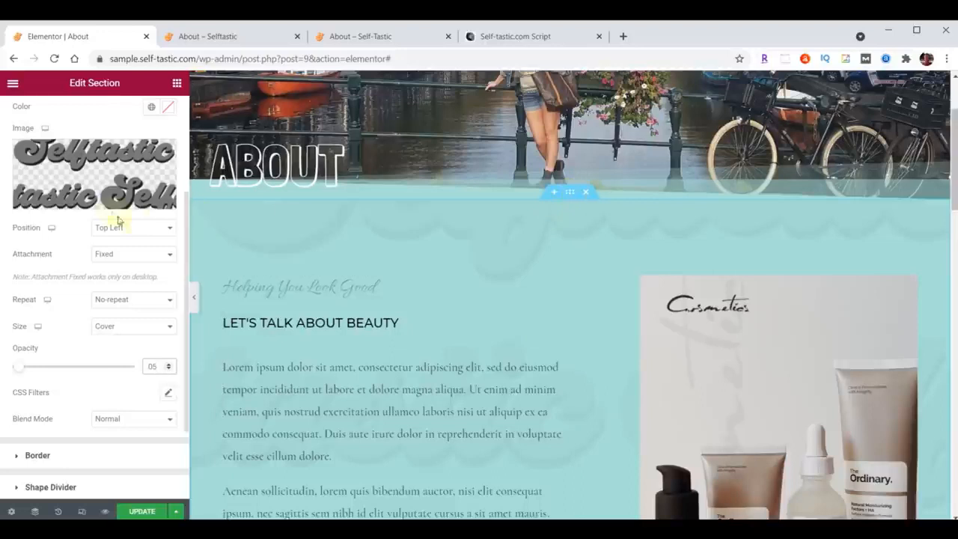
Set the "Let's Talk About Beauty" section's top and bottom padding to 100 px.
scroll(137, 225, up, 3)
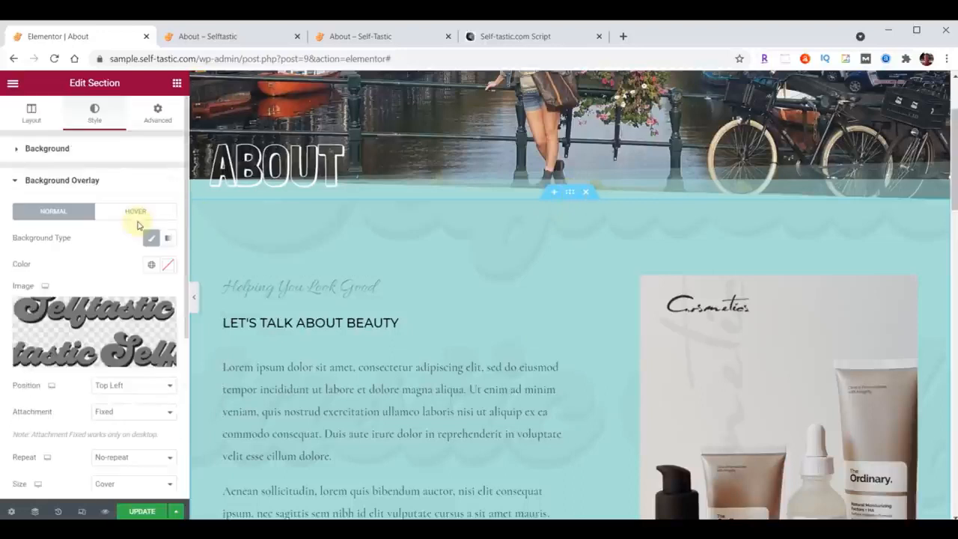
click(158, 113)
double_click(25, 243)
text(100)
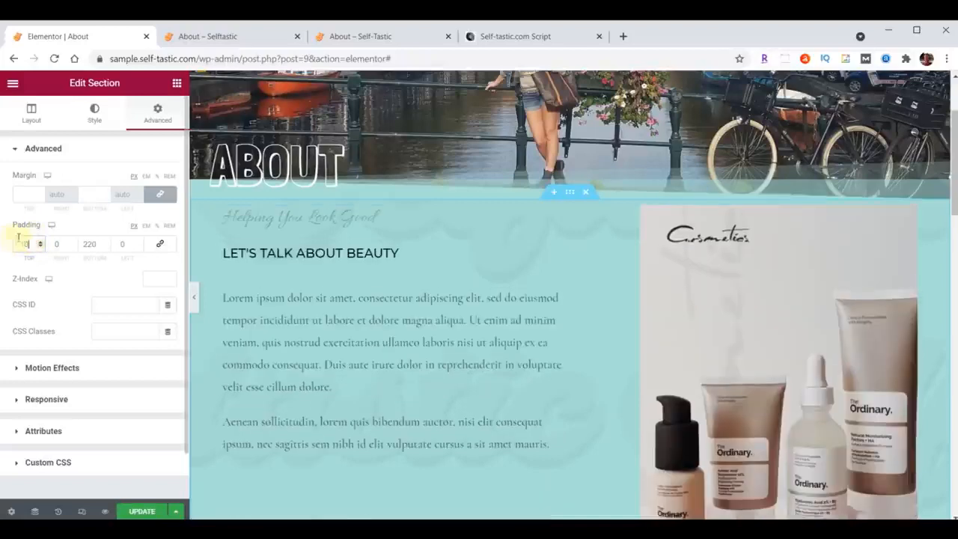
drag(84, 244, 107, 249)
text(100)
scroll(559, 274, up, 2)
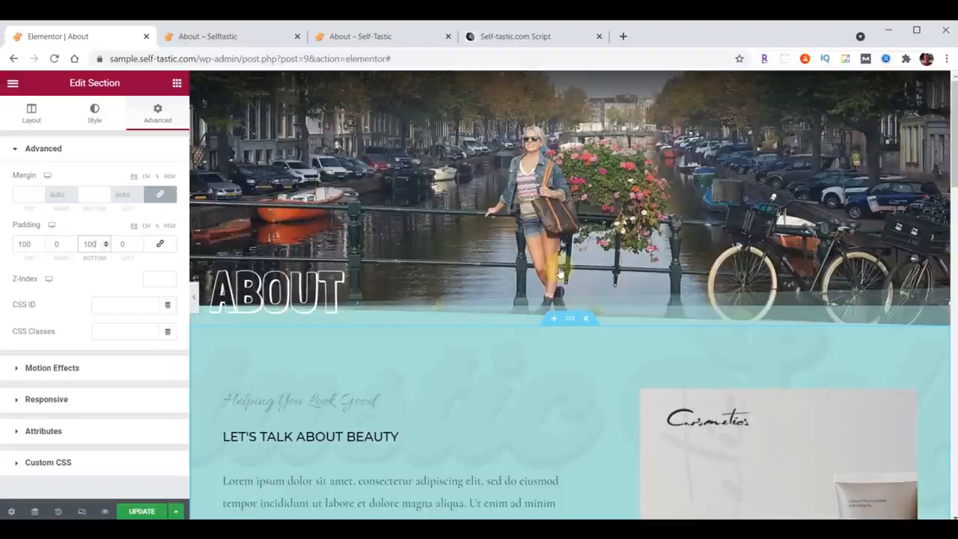
Delete the cosmetics image column beside the text, plus the makeup photo and logo sections below it.
scroll(562, 359, down, 2)
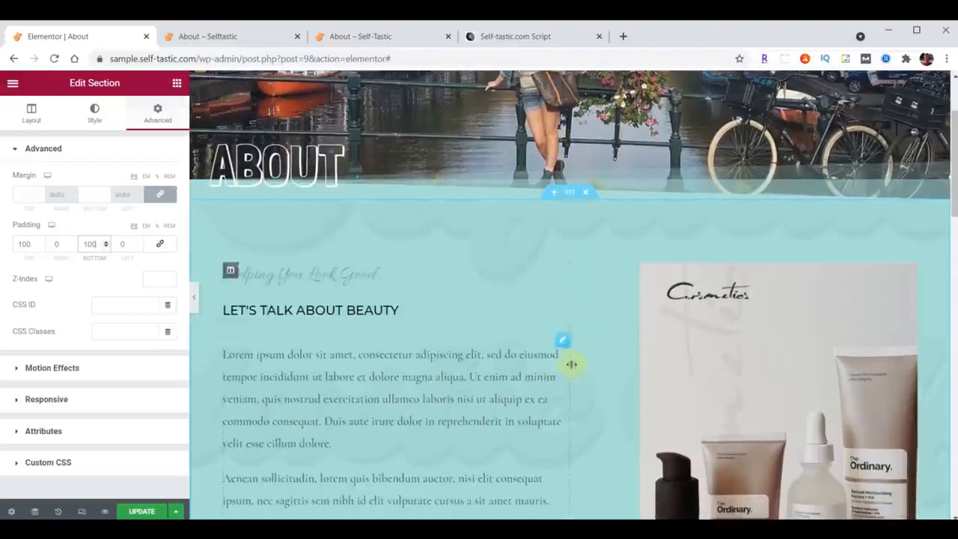
right_click(577, 275)
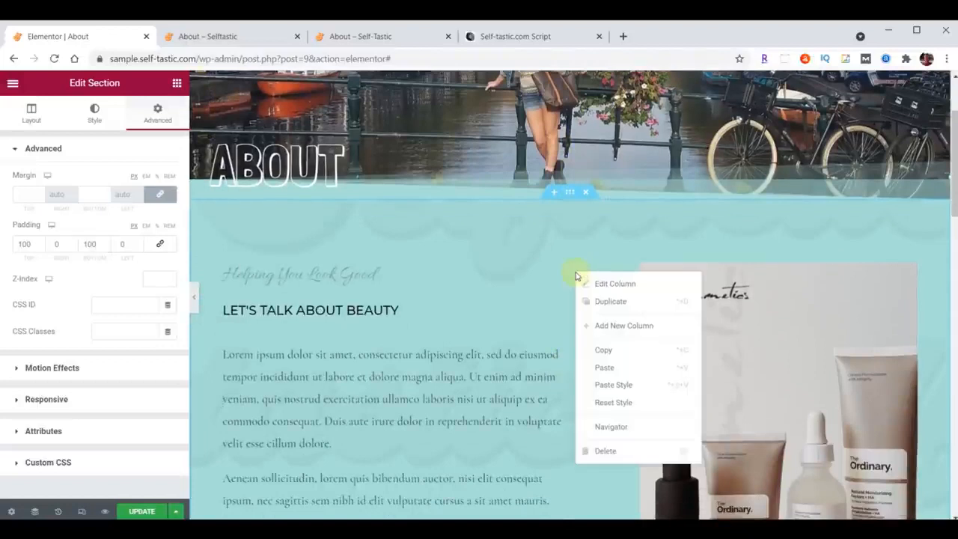
click(604, 451)
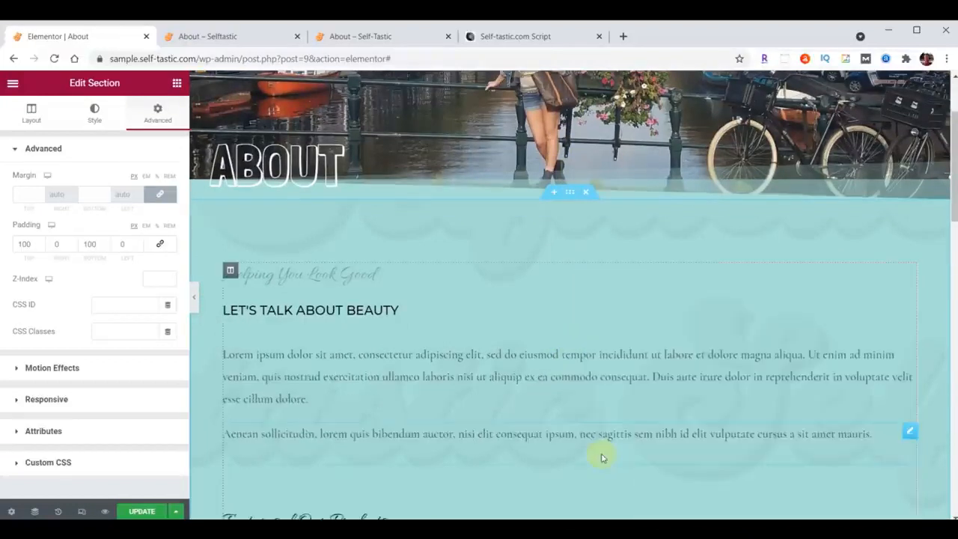
scroll(615, 367, down, 4)
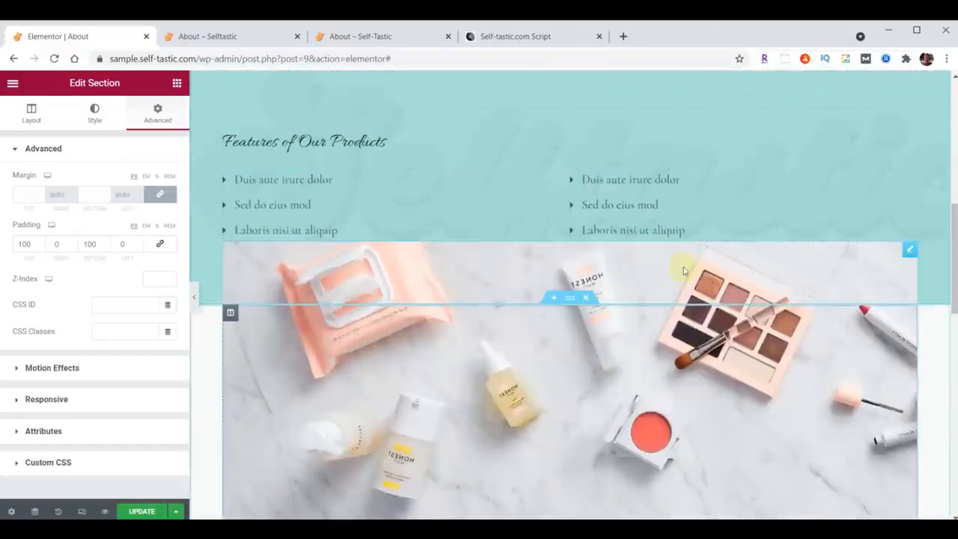
click(587, 297)
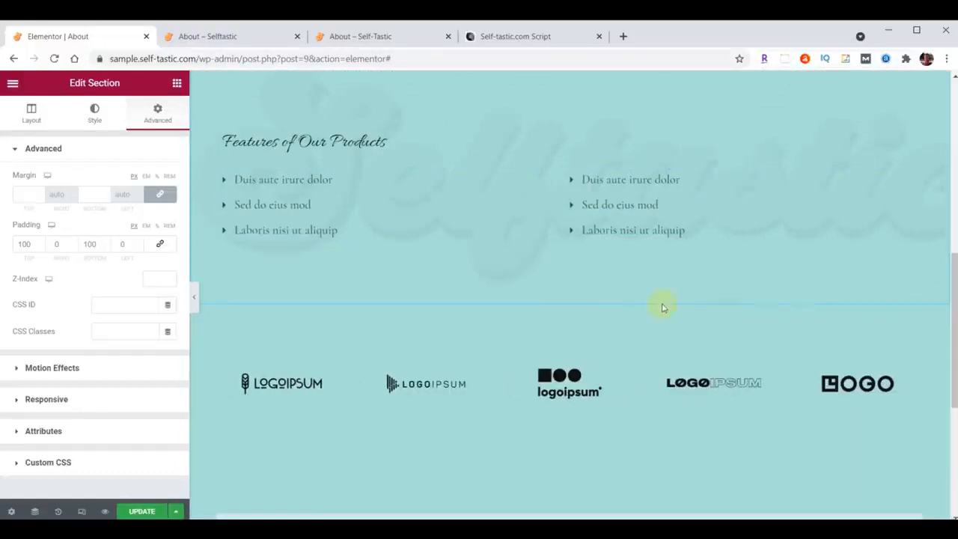
click(587, 298)
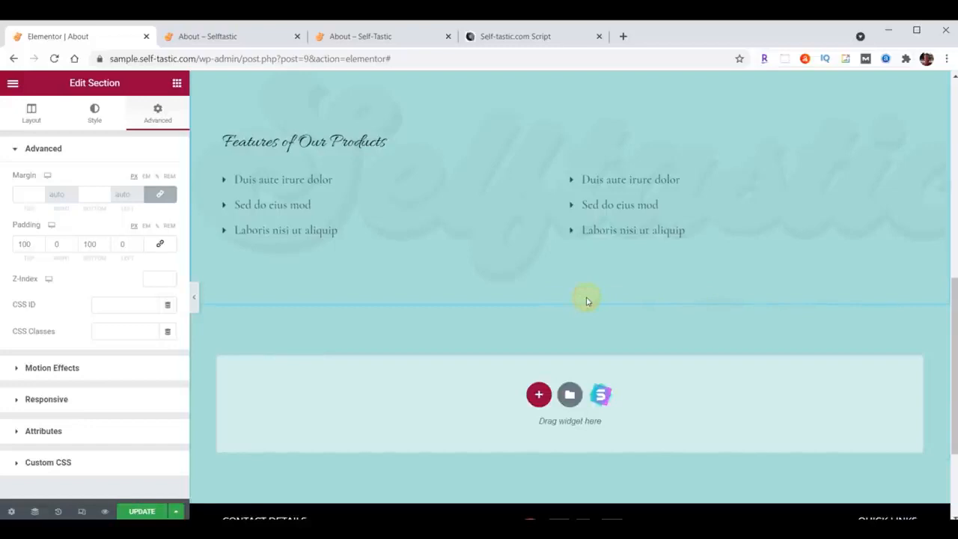
Delete the "Features of Our Products" heading, the icon lists with their inner section, and the "Helping You Look Good" heading.
scroll(607, 356, up, 3)
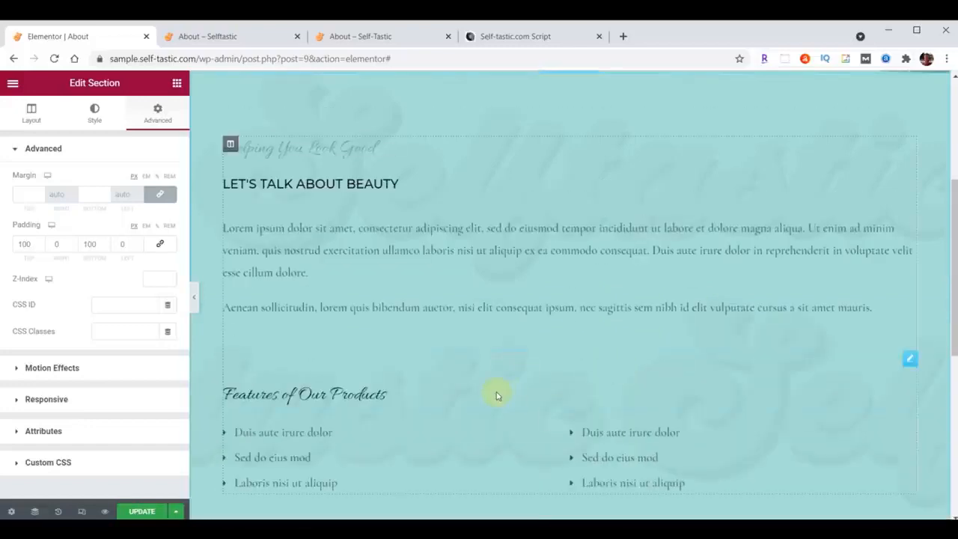
right_click(909, 361)
click(850, 510)
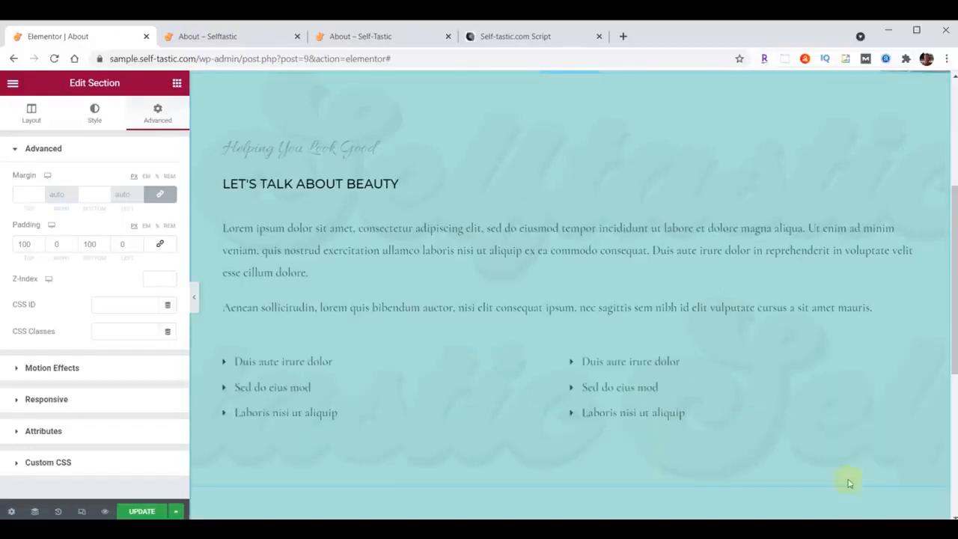
right_click(909, 362)
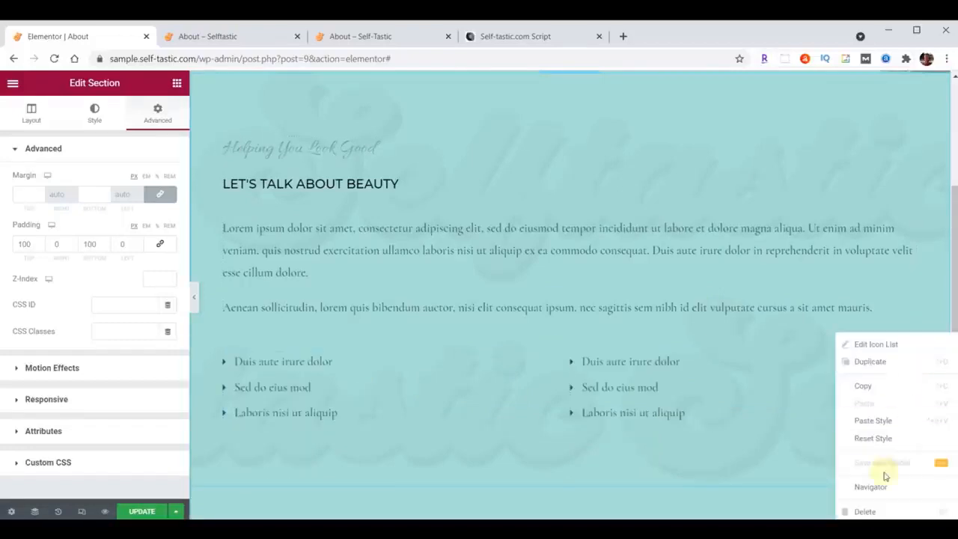
click(864, 511)
right_click(903, 146)
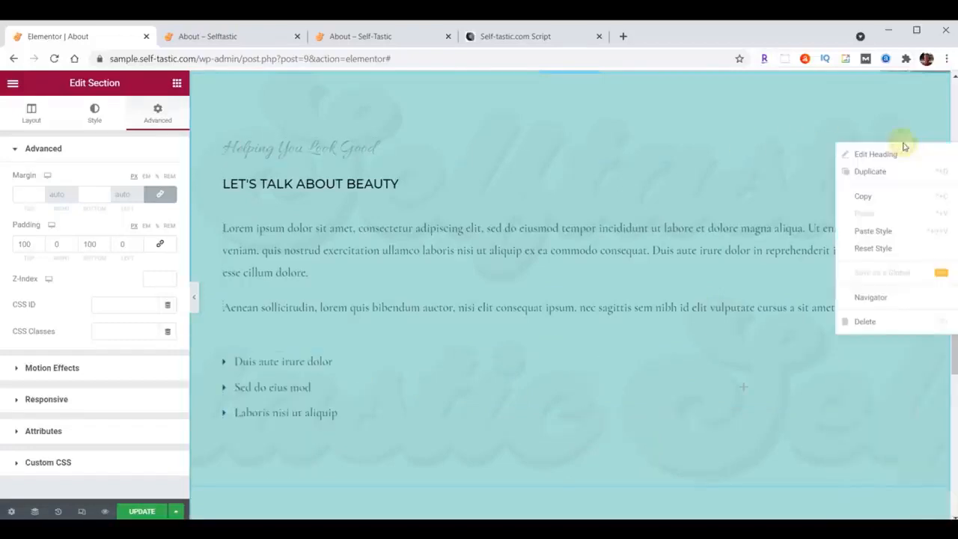
click(865, 321)
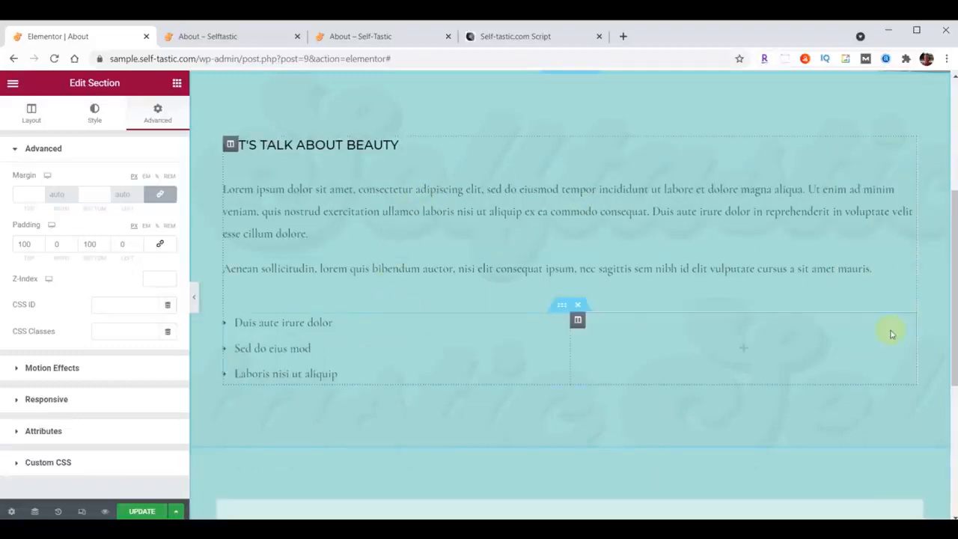
click(577, 305)
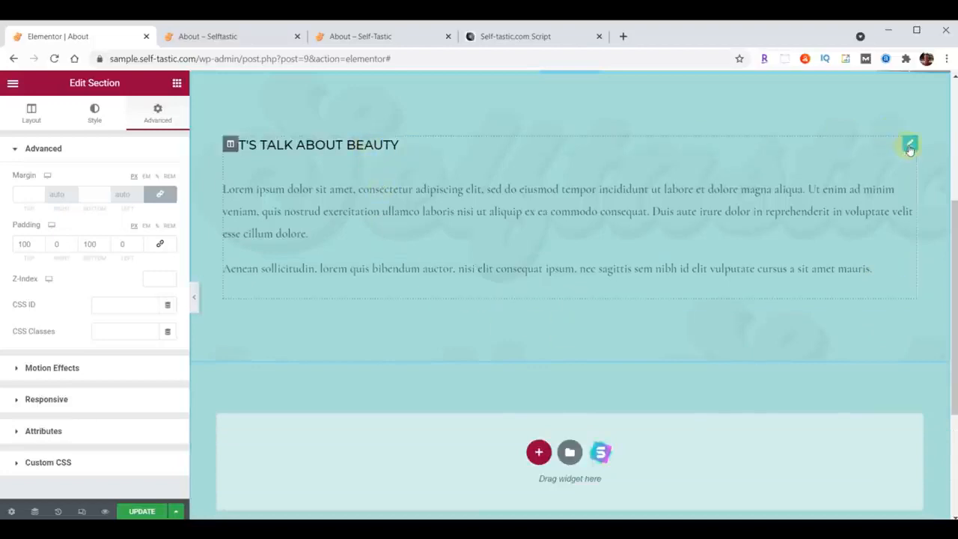
Change the "Let's Talk about Beauty" heading text to "About Me".
click(907, 145)
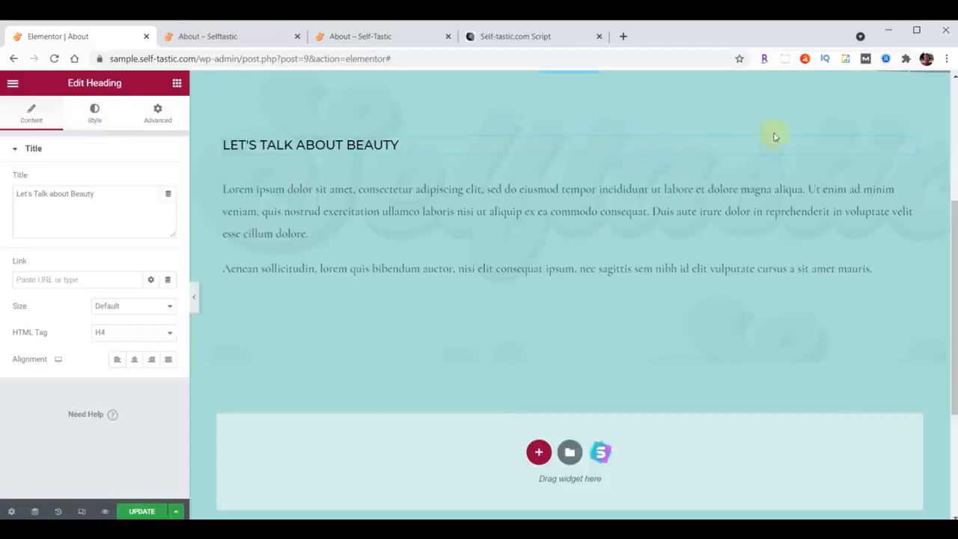
click(908, 175)
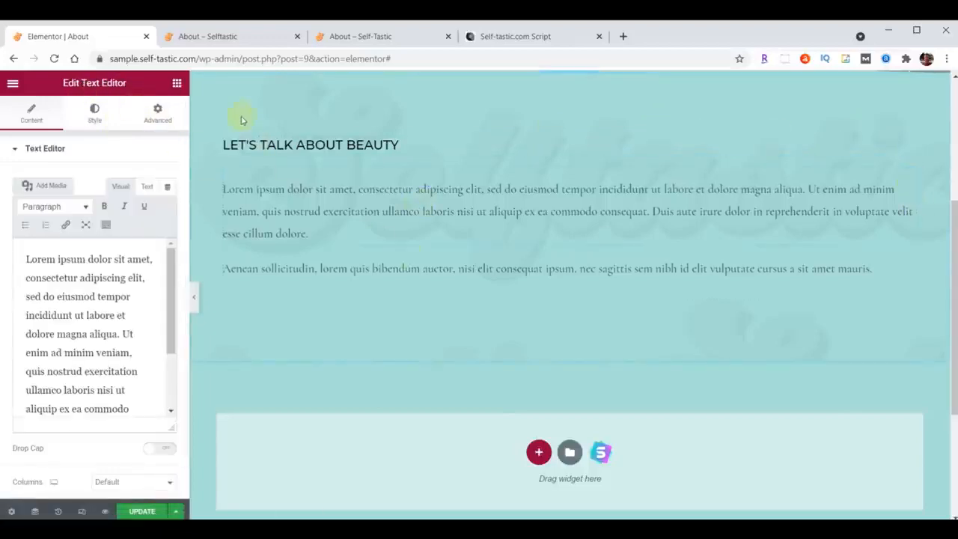
click(177, 83)
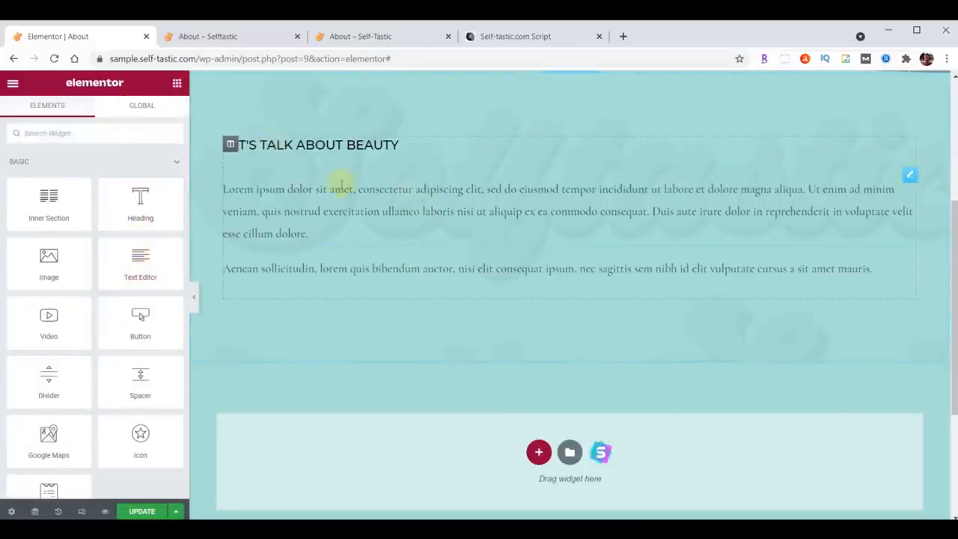
click(907, 145)
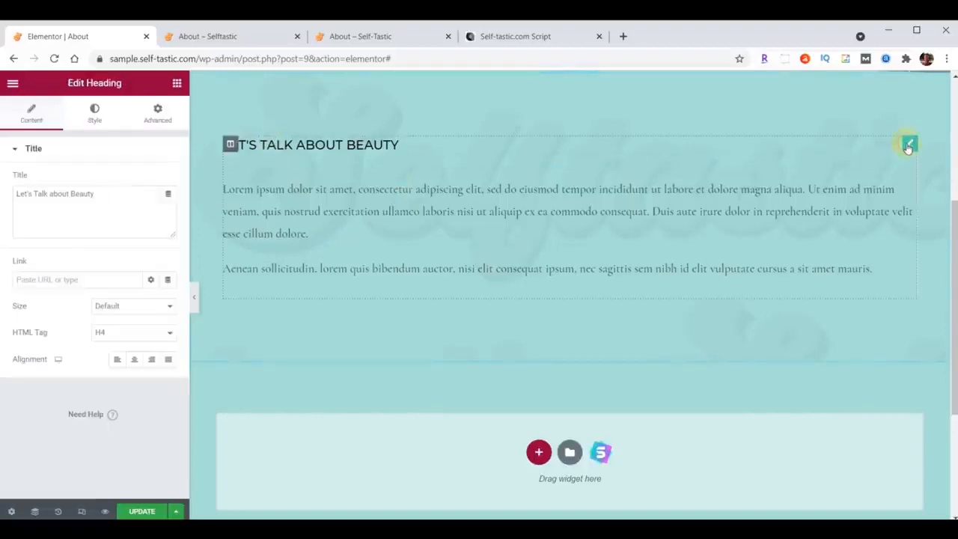
triple_click(113, 194)
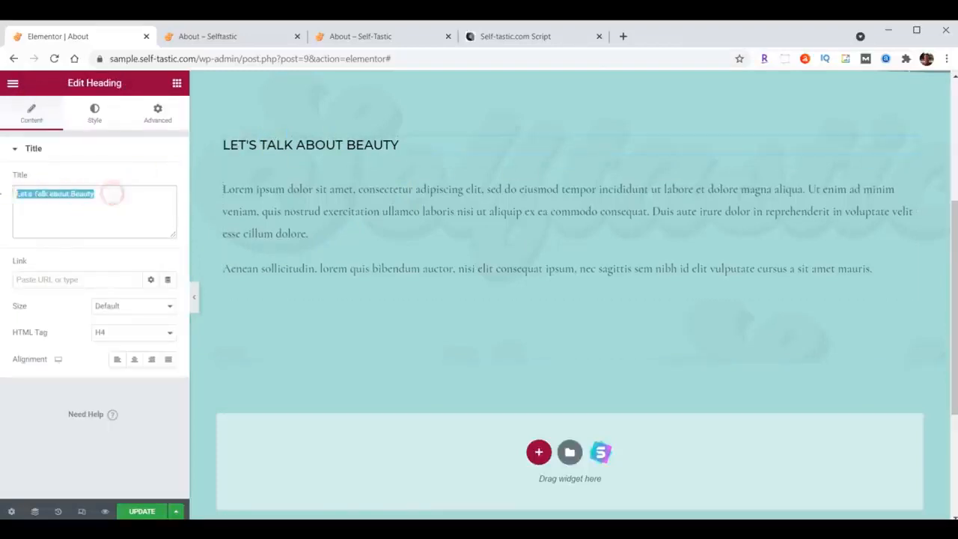
text(About Me)
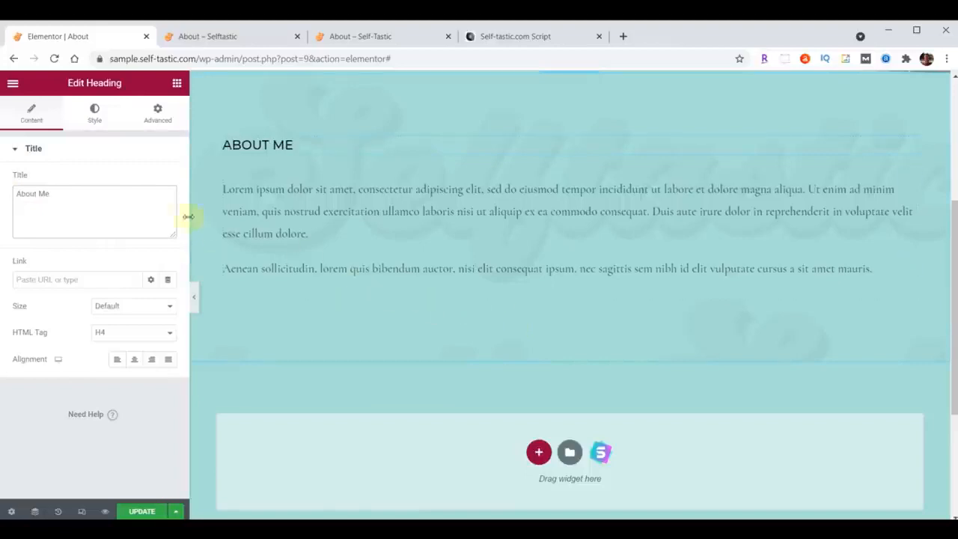
Set the About Me heading's typography to Montserrat, size 32 px and weight 300.
click(95, 112)
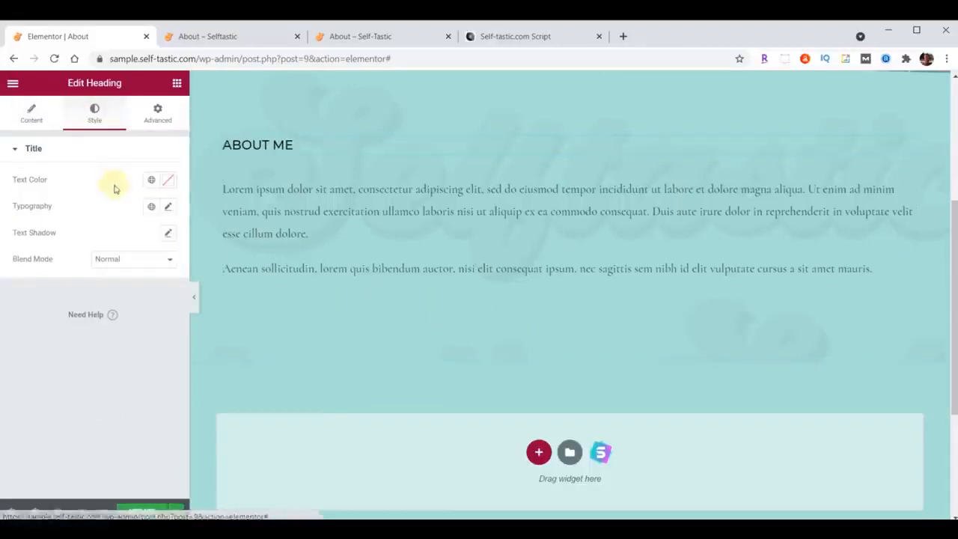
click(170, 208)
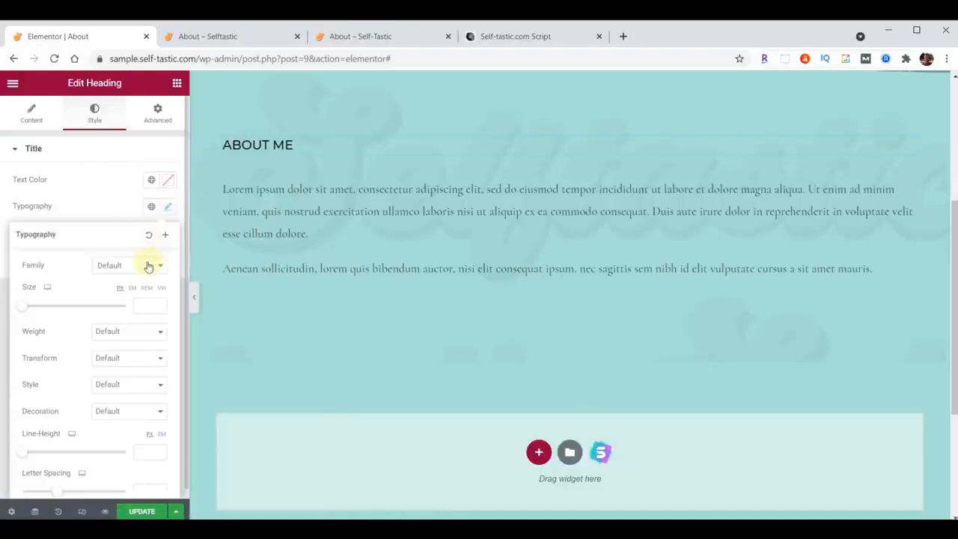
click(146, 266)
text(Montserrat)
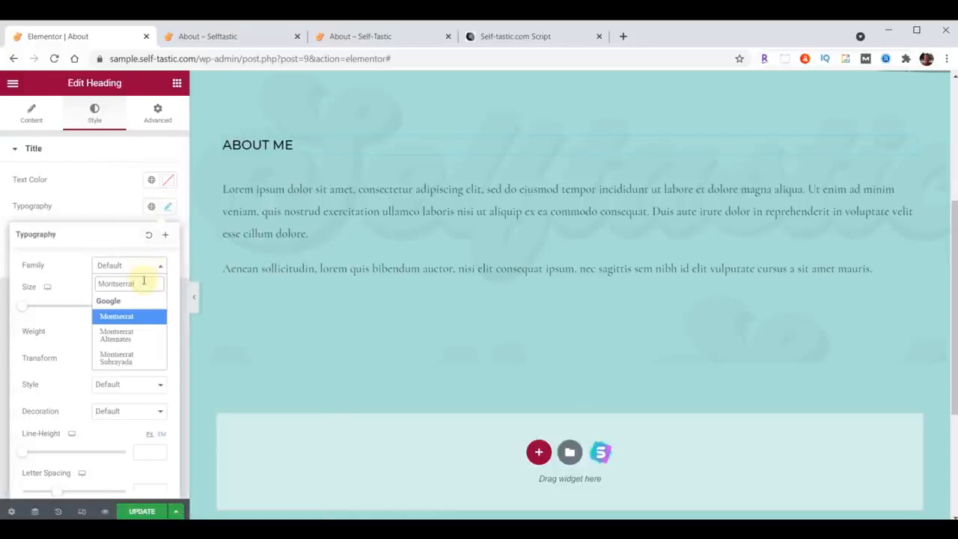
key(Return)
click(139, 306)
text(32)
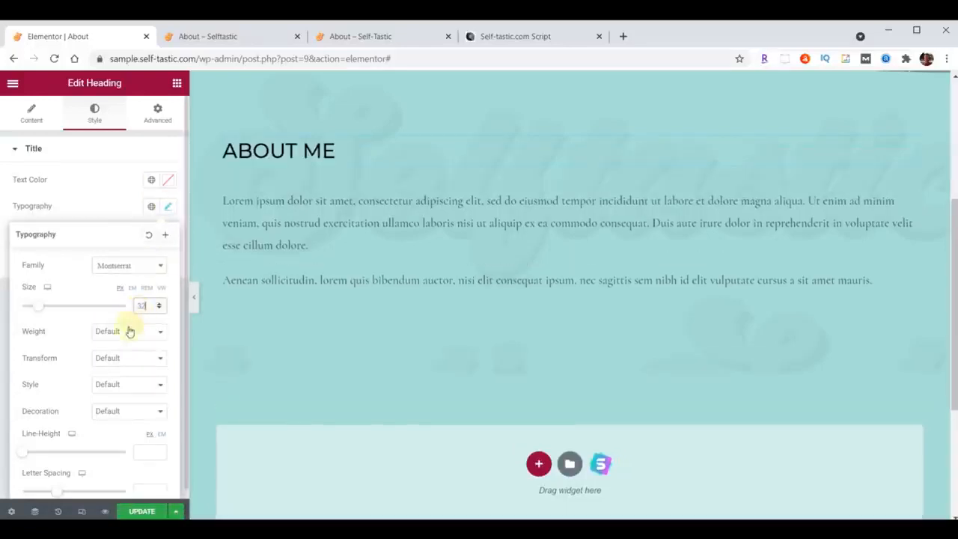
click(129, 331)
click(121, 365)
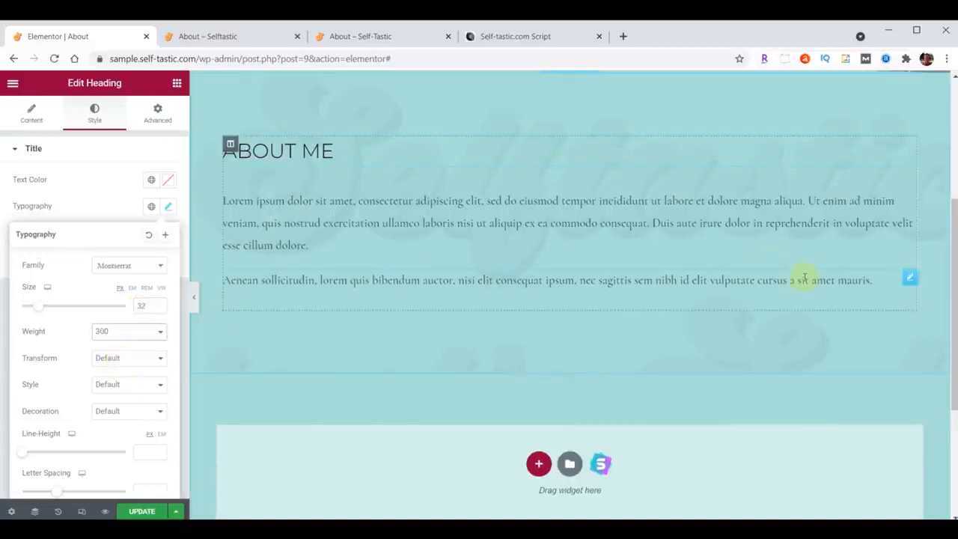
Delete the second paragraph, starting "Aenean sollicitudin", below the About Me heading.
right_click(909, 276)
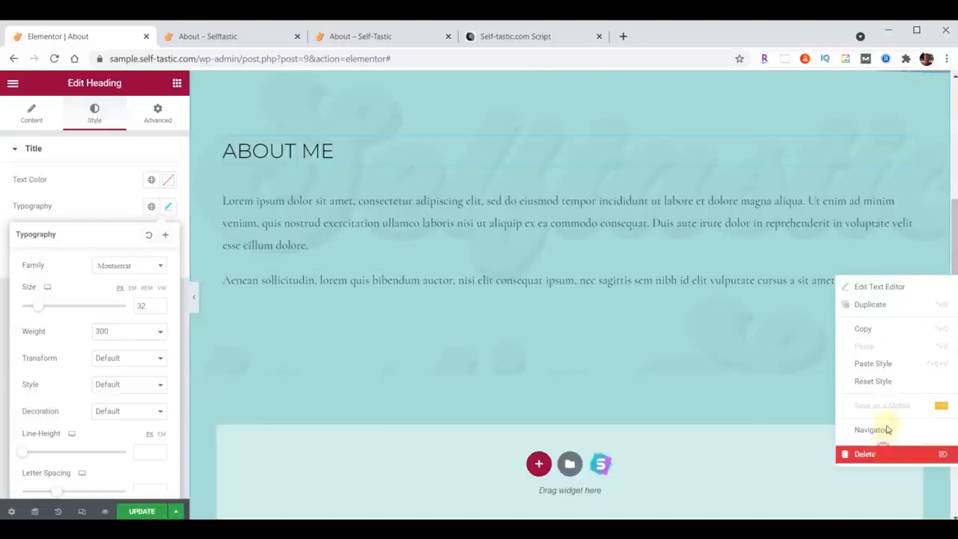
click(887, 453)
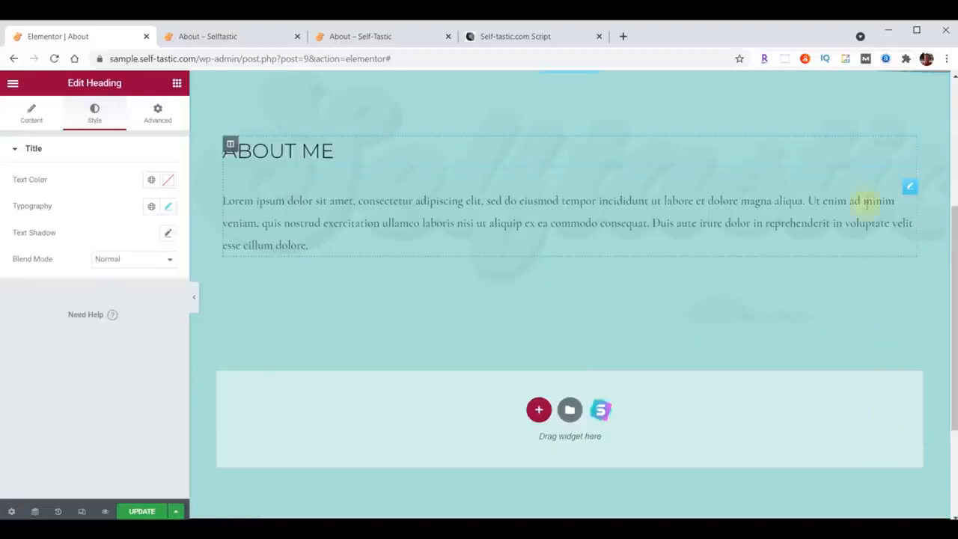
Set the text color of the paragraph below the About Me heading to #473C31.
click(909, 187)
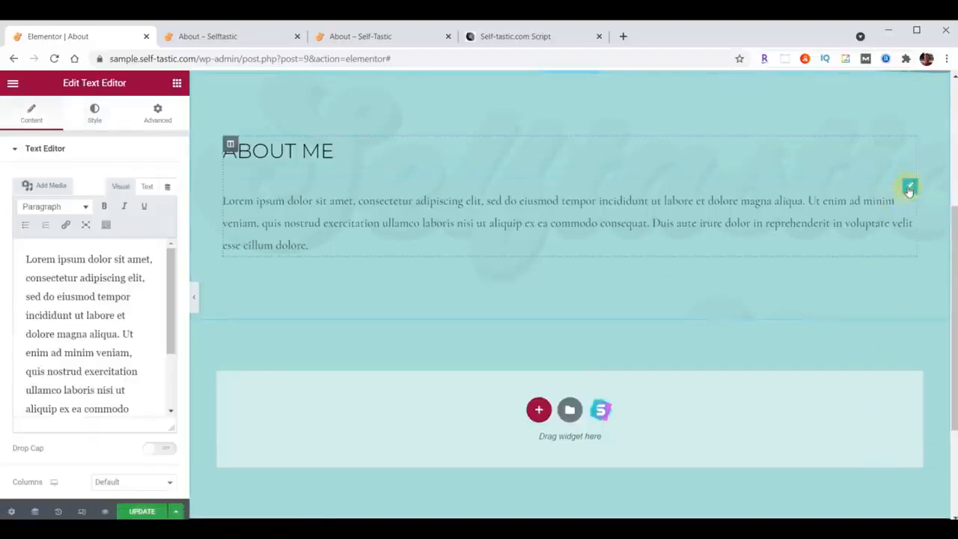
click(96, 111)
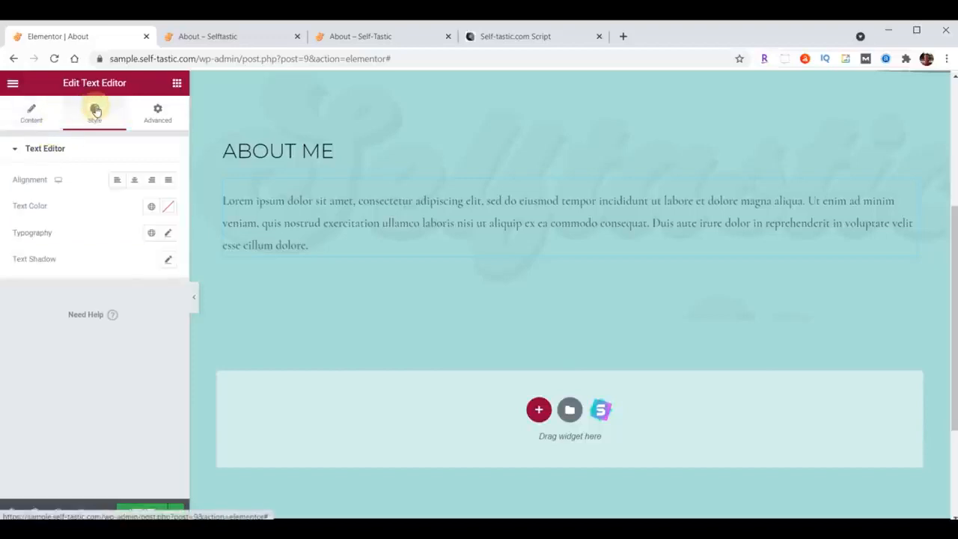
click(169, 208)
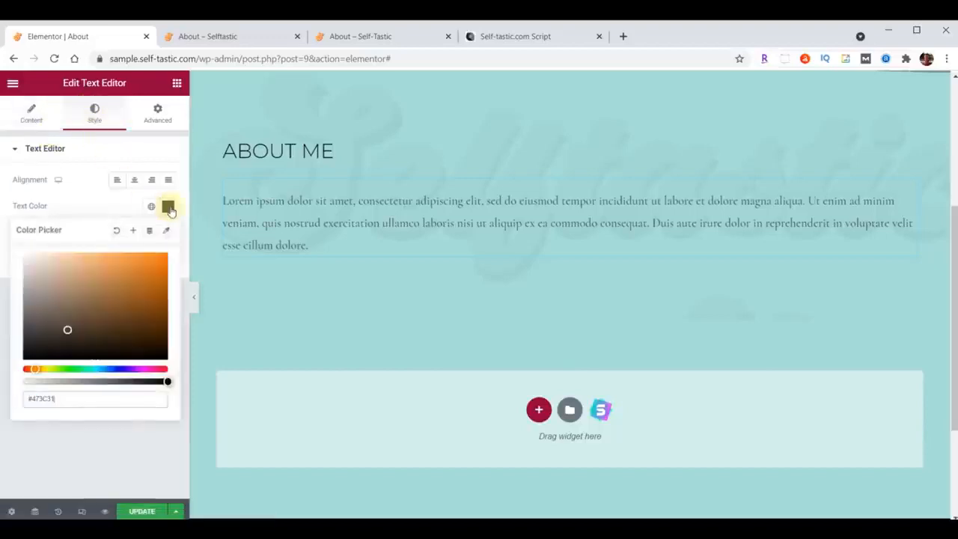
click(169, 209)
Look up the Raleway font family for the paragraph's typography, and set its size to 21 px and weight to 400.
click(169, 234)
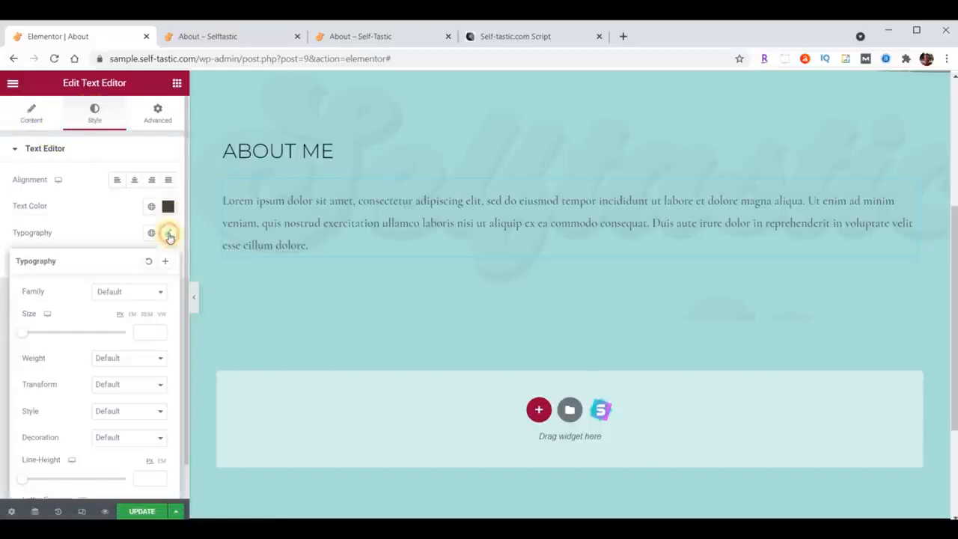
click(126, 291)
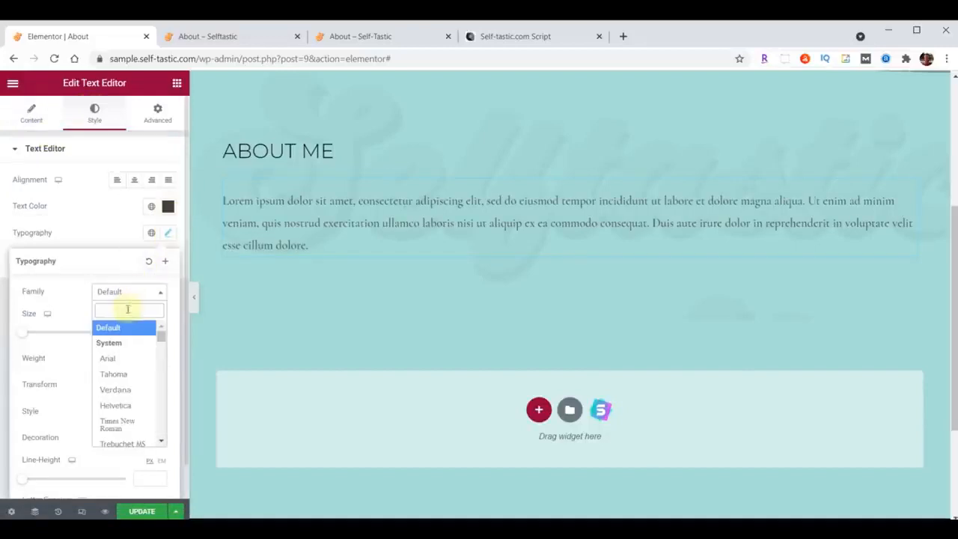
text(Raleway)
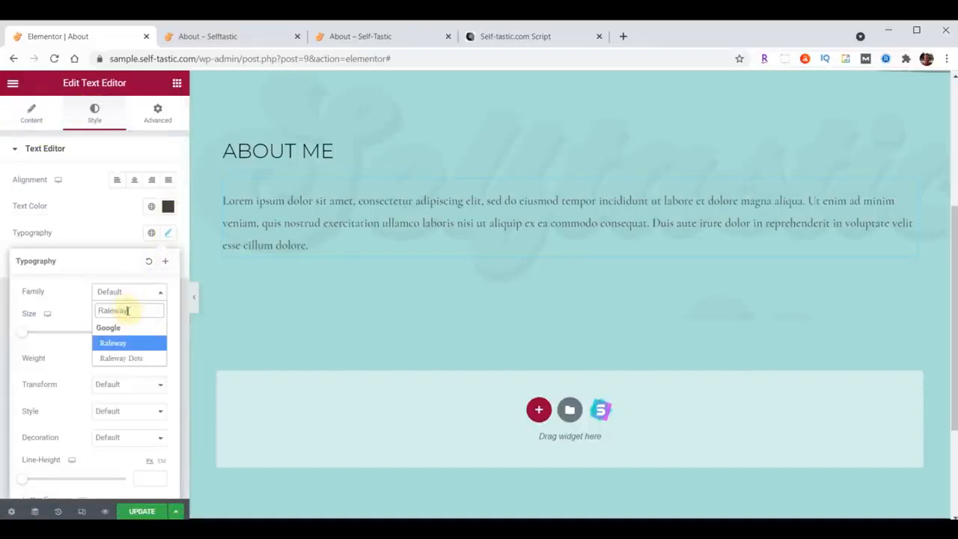
click(142, 332)
text(21)
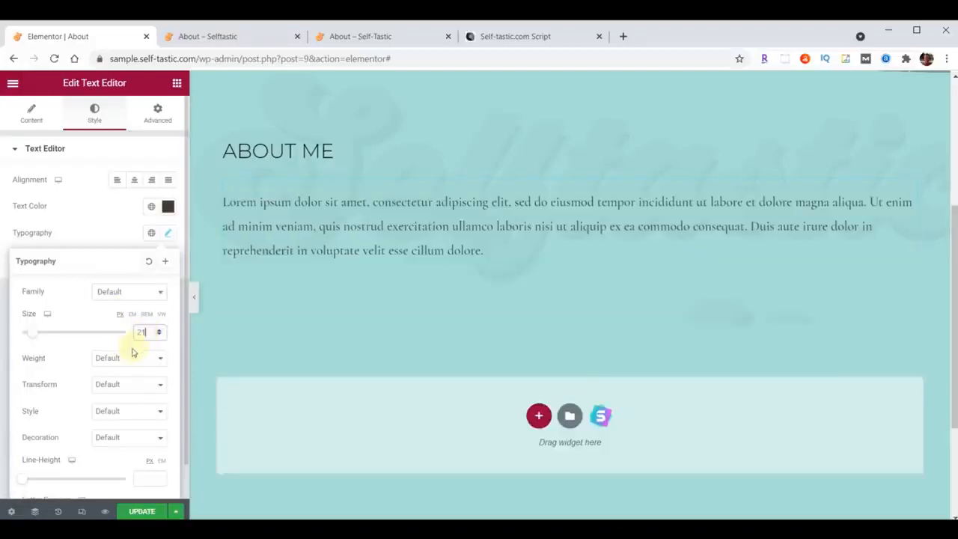
click(121, 360)
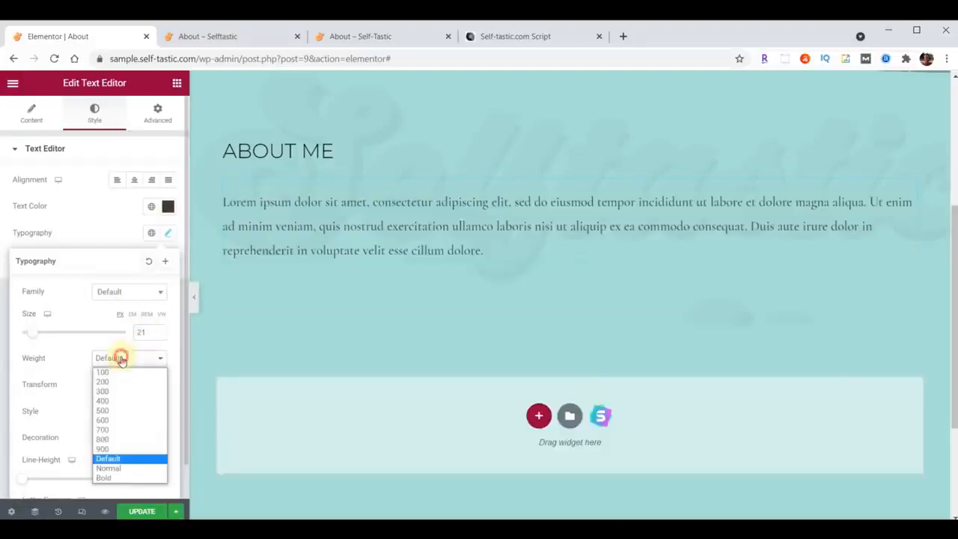
click(110, 404)
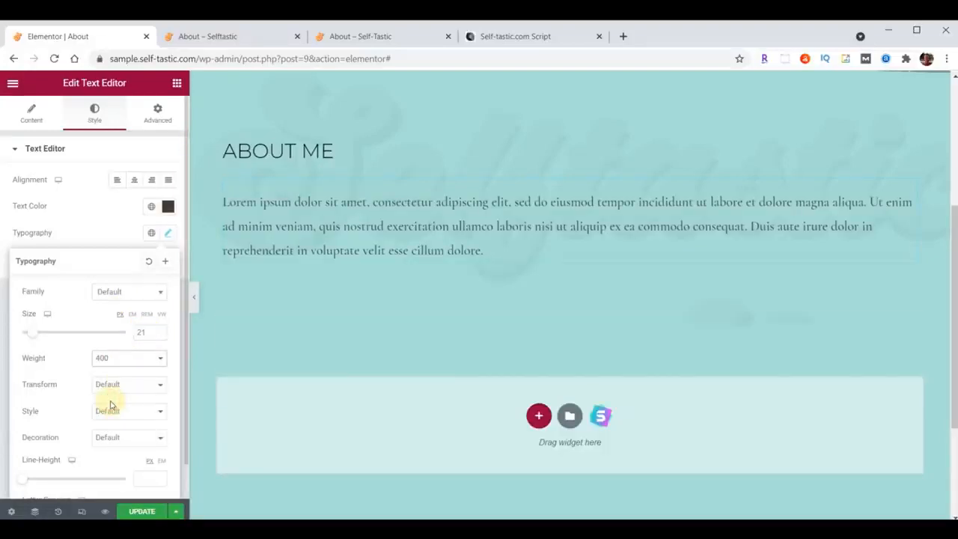
Replace all of the paragraph's placeholder text with the copied About Me text, starting "I created this blog website".
click(27, 123)
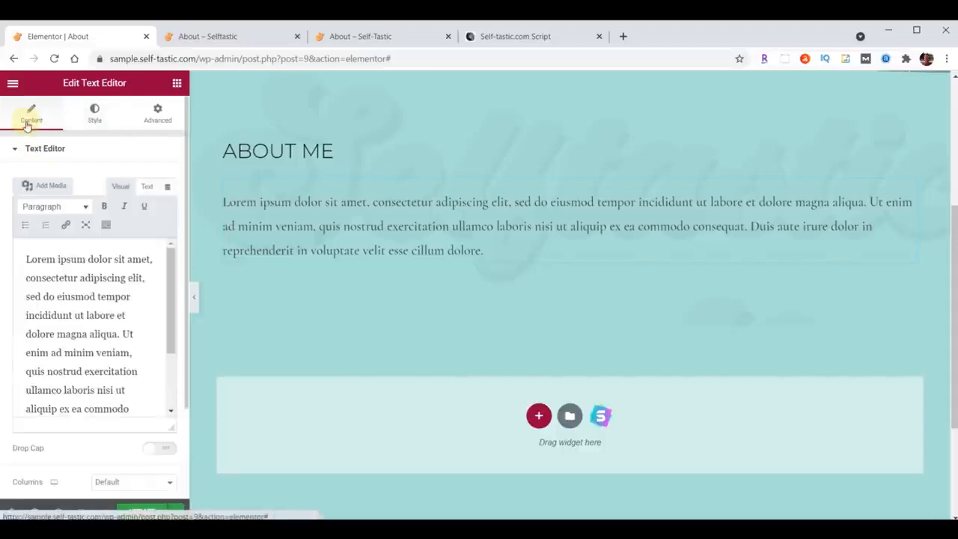
click(74, 292)
key(ctrl+a)
key(ctrl+v)
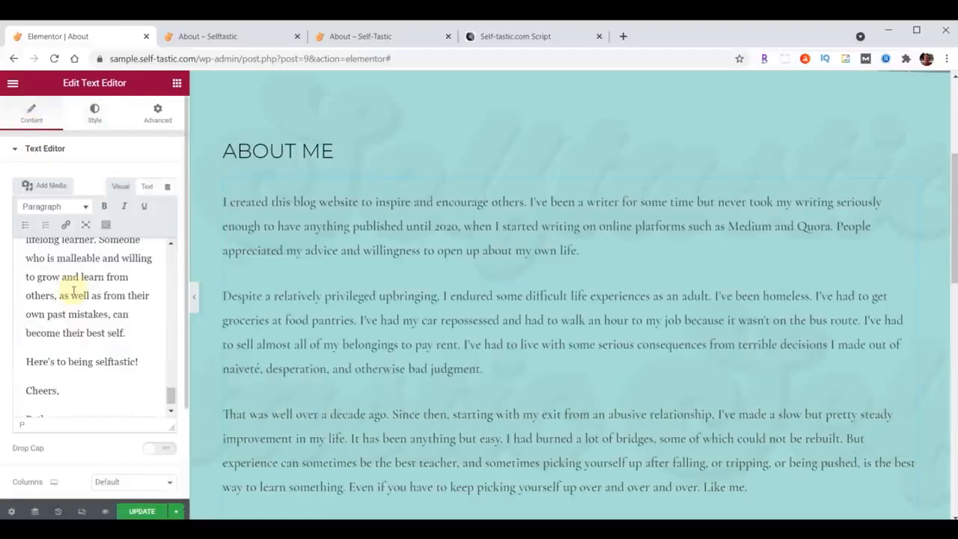
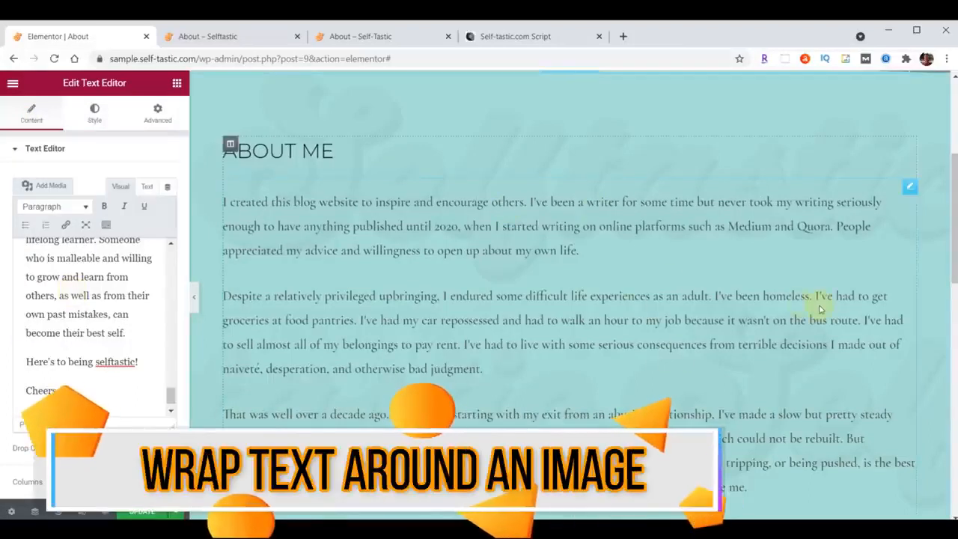
Upload the carousel-horse photo, whose file name starts with "about-", from the content folder to the text editor's media library.
click(51, 186)
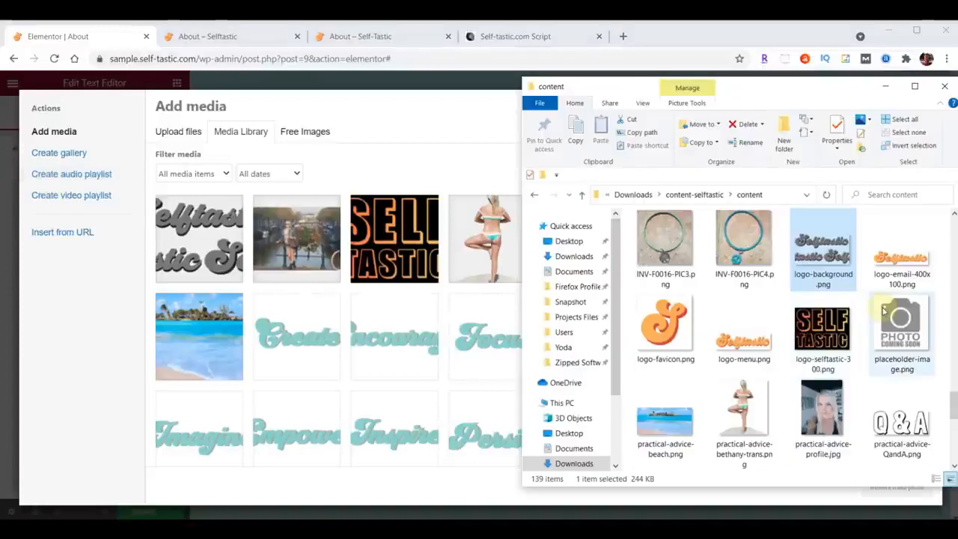
scroll(883, 310, up, 15)
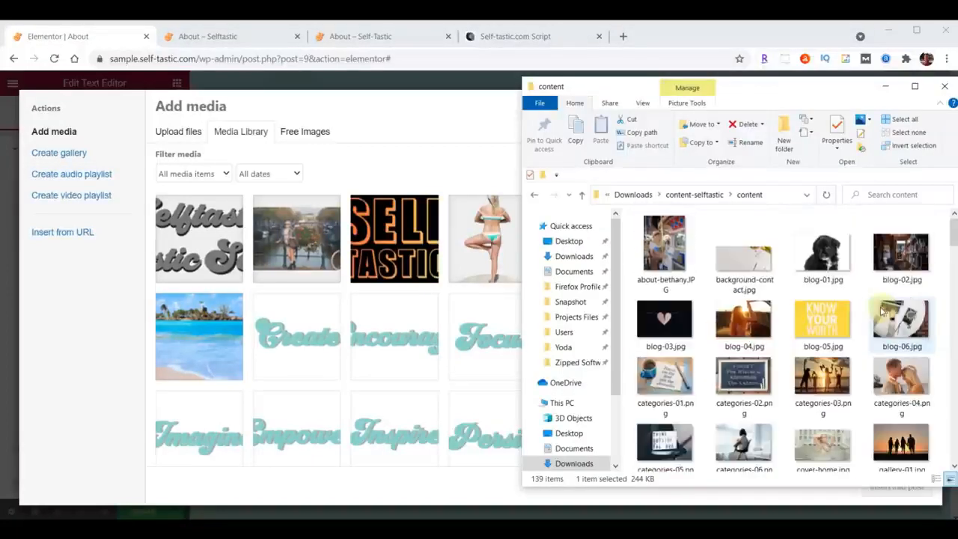
drag(663, 247, 359, 295)
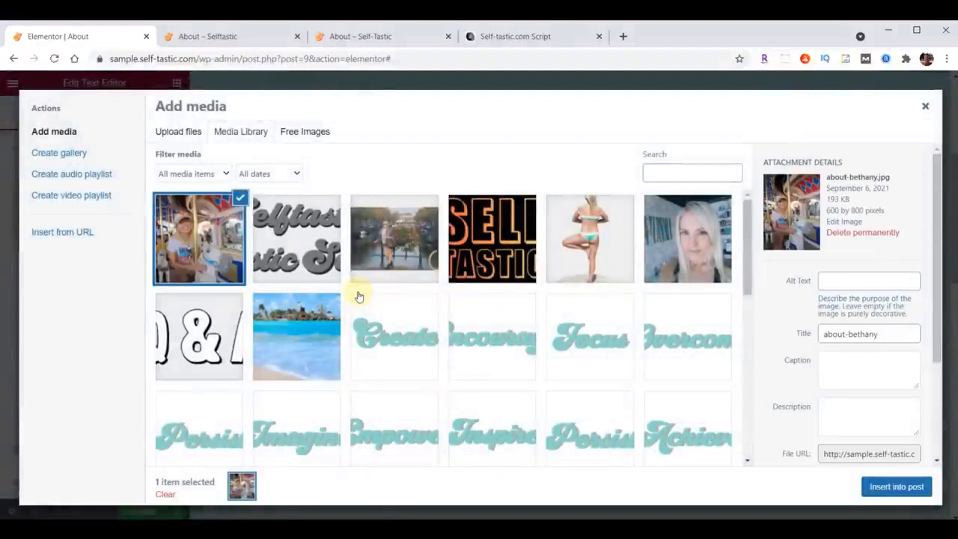
Try inserting the uploaded photo after the sign-off at the end of the About Me text.
click(896, 487)
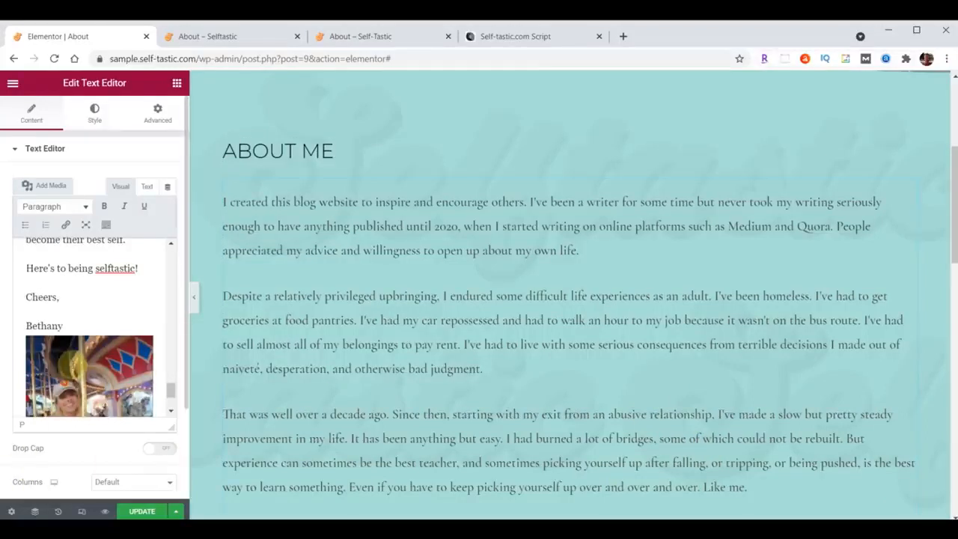
click(90, 375)
click(143, 317)
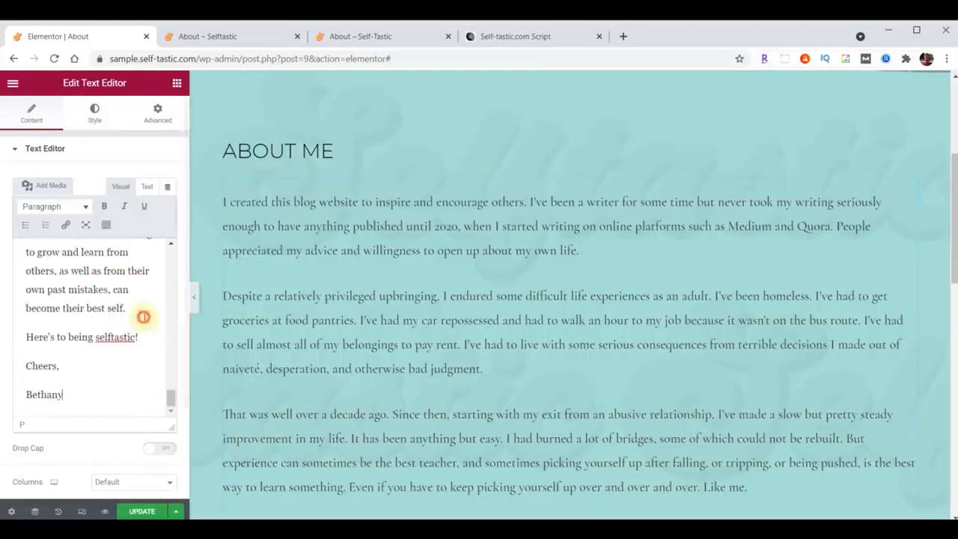
Insert the uploaded carousel-horse photo at the very start of the About Me text, before "I created this blog website".
scroll(64, 357, up, 5)
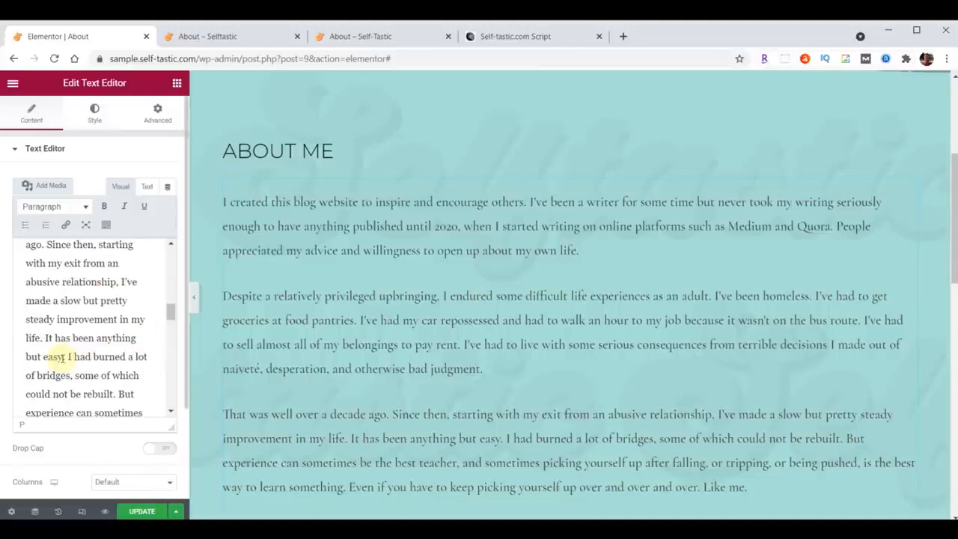
scroll(55, 357, up, 5)
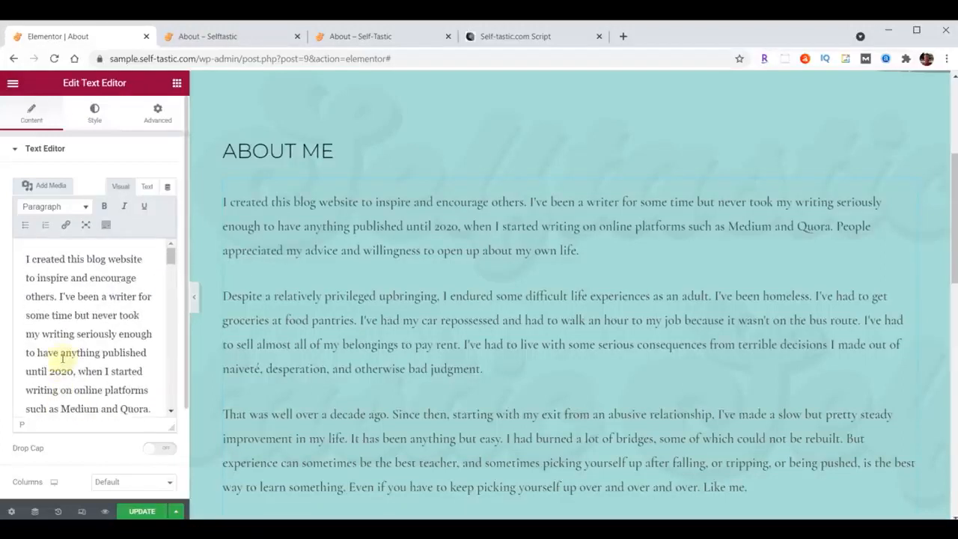
click(26, 259)
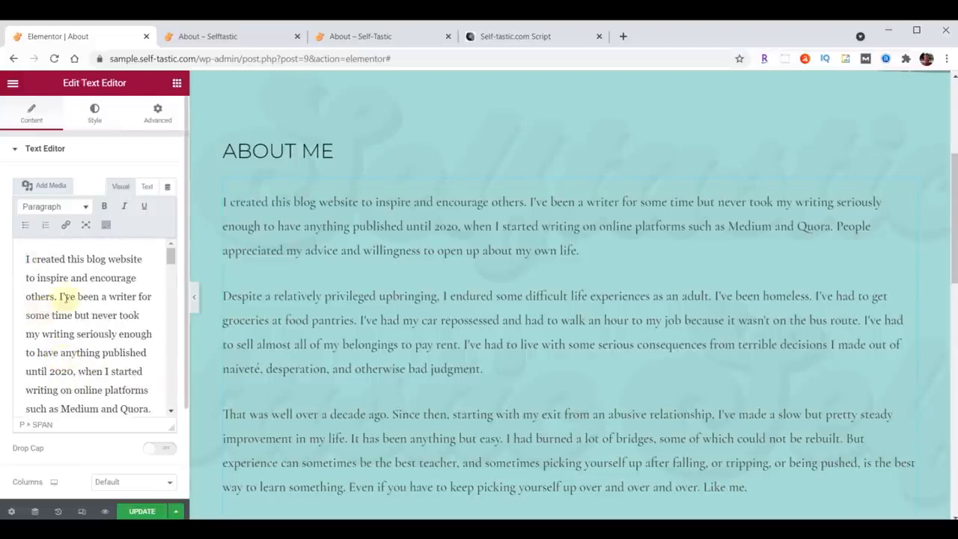
click(45, 189)
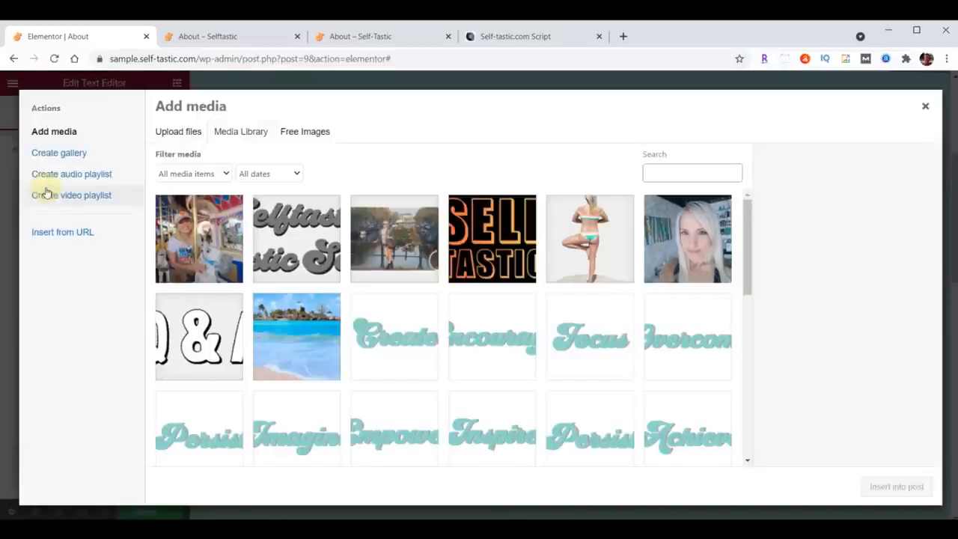
click(199, 223)
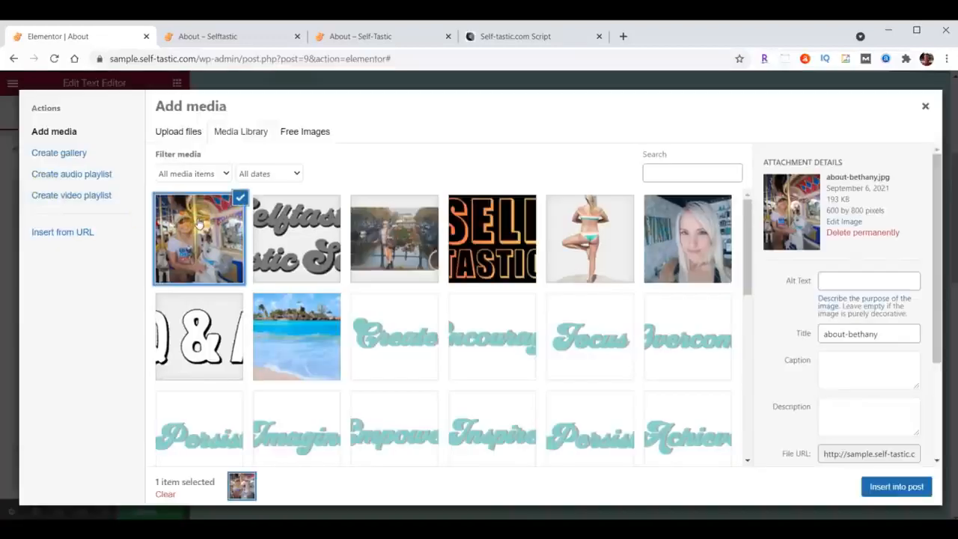
click(896, 486)
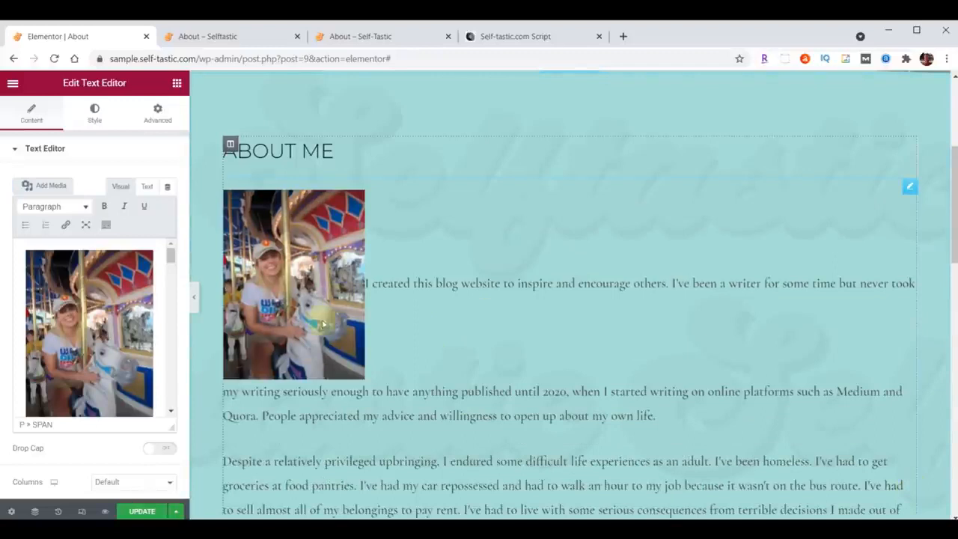
Align the inserted photo right so the text wraps around it, and set its size to Full Size – 600 × 800.
click(81, 309)
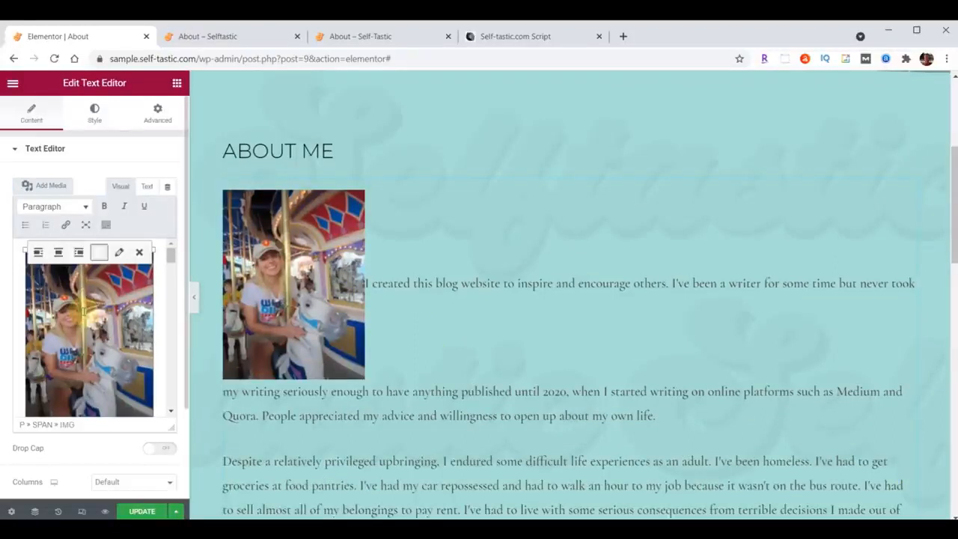
click(79, 253)
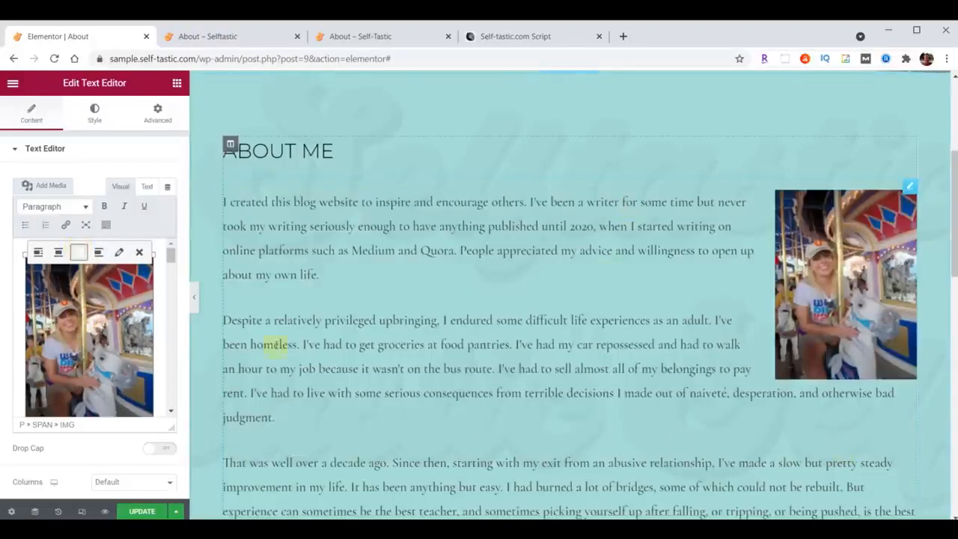
click(119, 252)
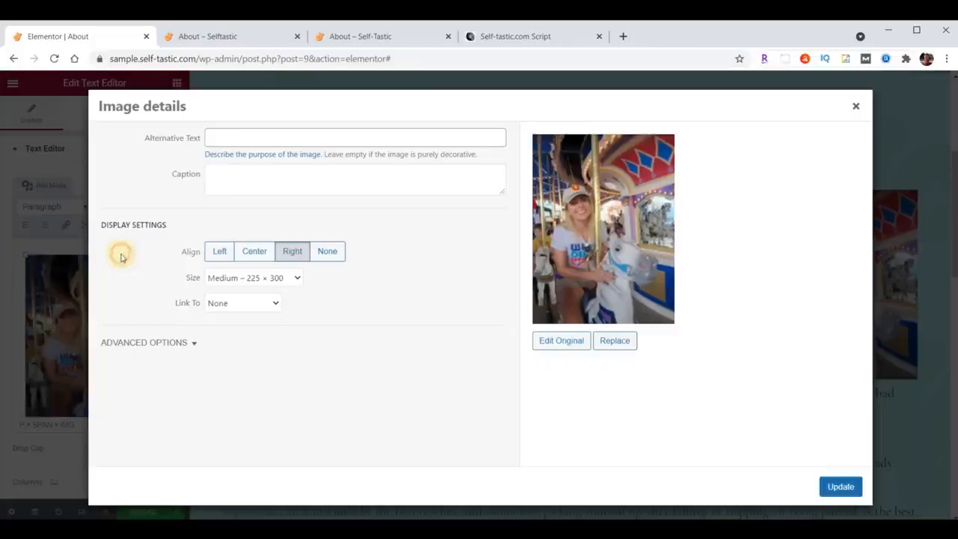
click(297, 279)
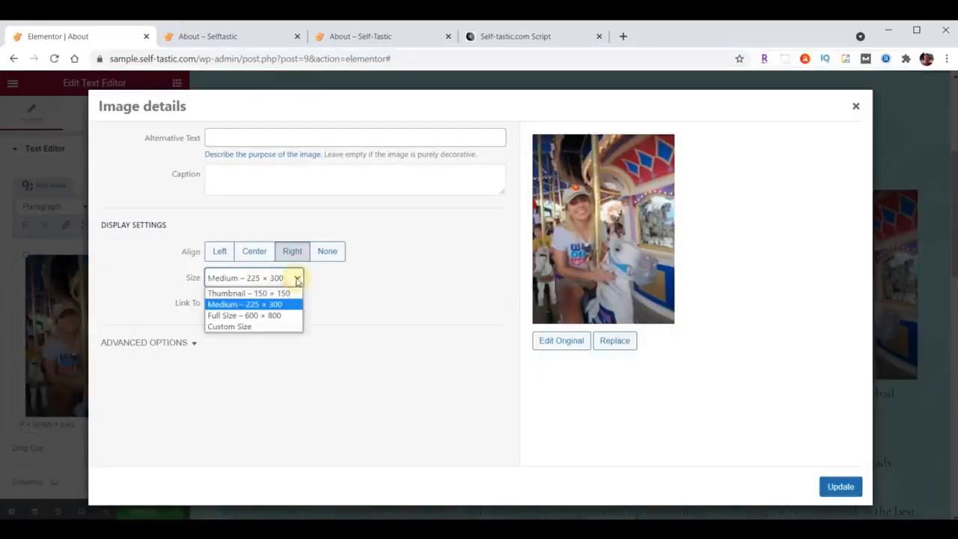
click(227, 315)
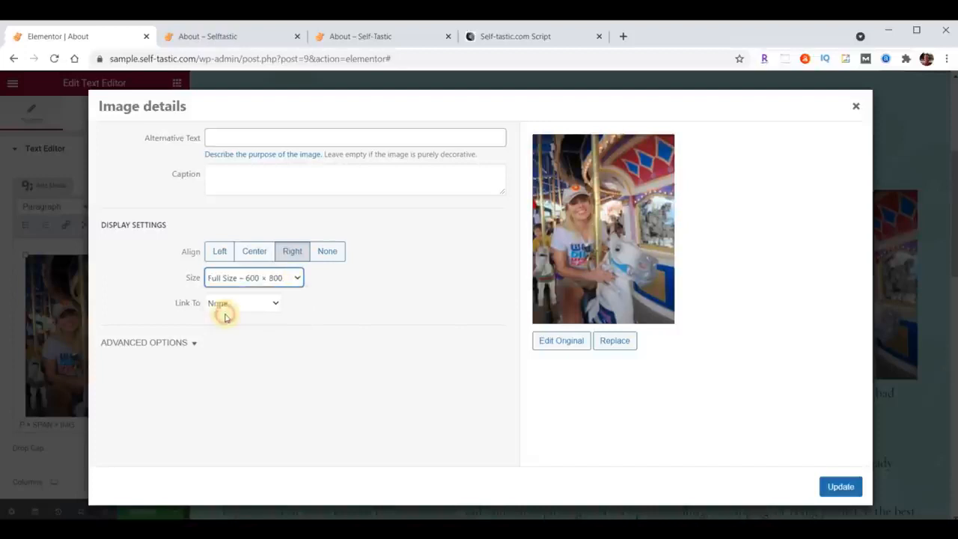
click(219, 305)
click(217, 303)
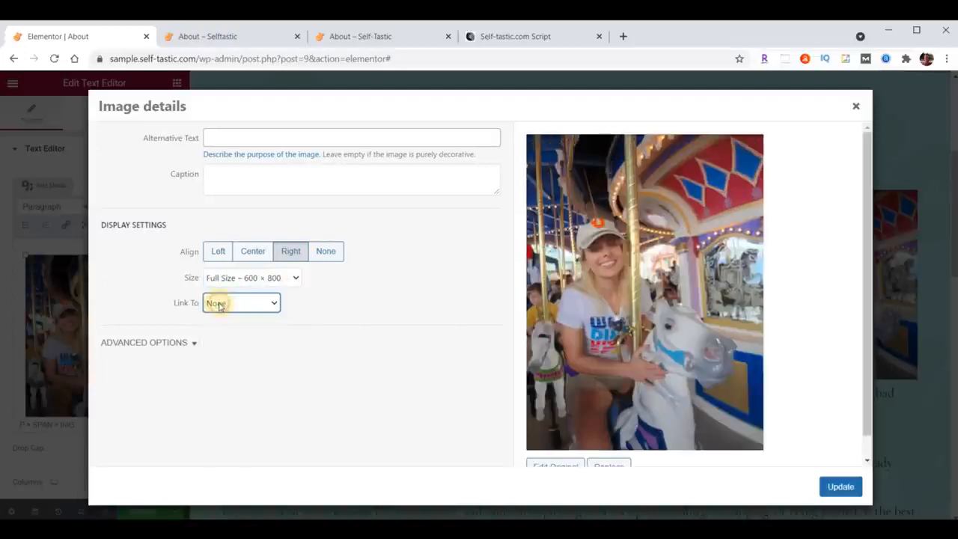
click(841, 487)
Save the About page and check the photo and wrapped text on the reloaded sample site page.
scroll(473, 336, down, 1)
scroll(473, 336, down, 6)
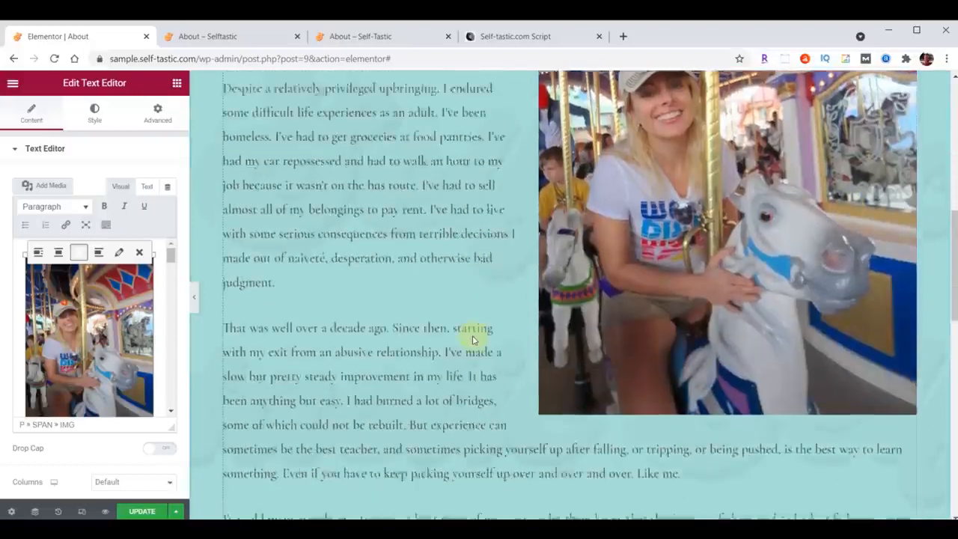
click(138, 512)
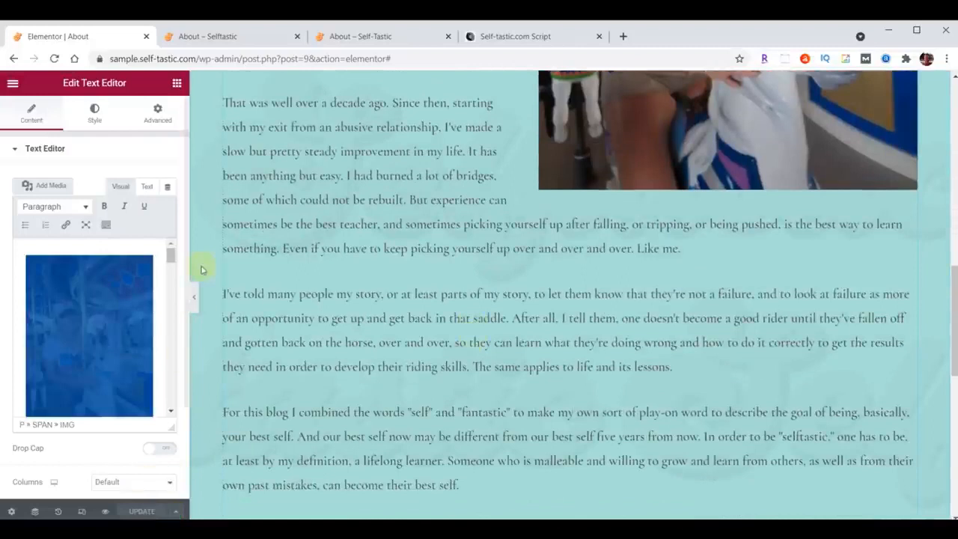
click(222, 37)
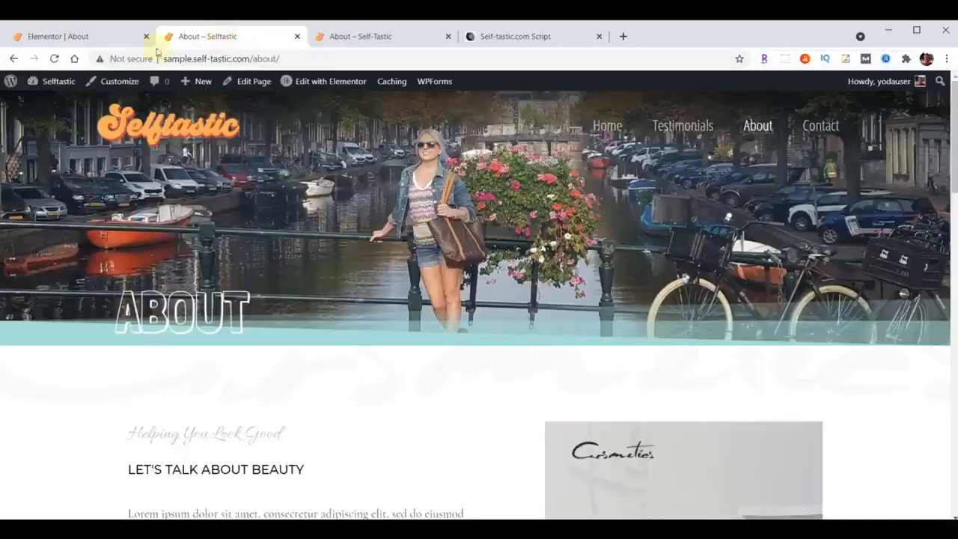
click(54, 59)
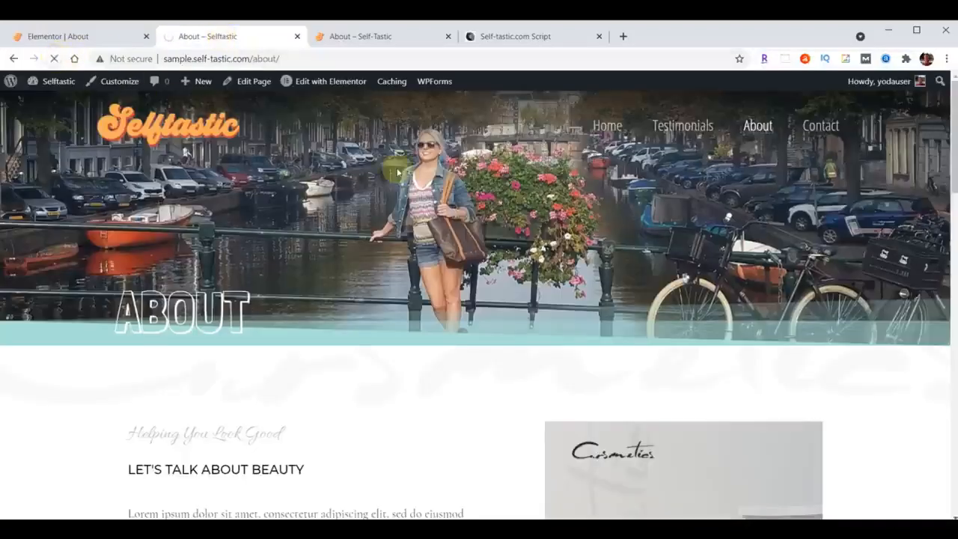
scroll(452, 303, down, 20)
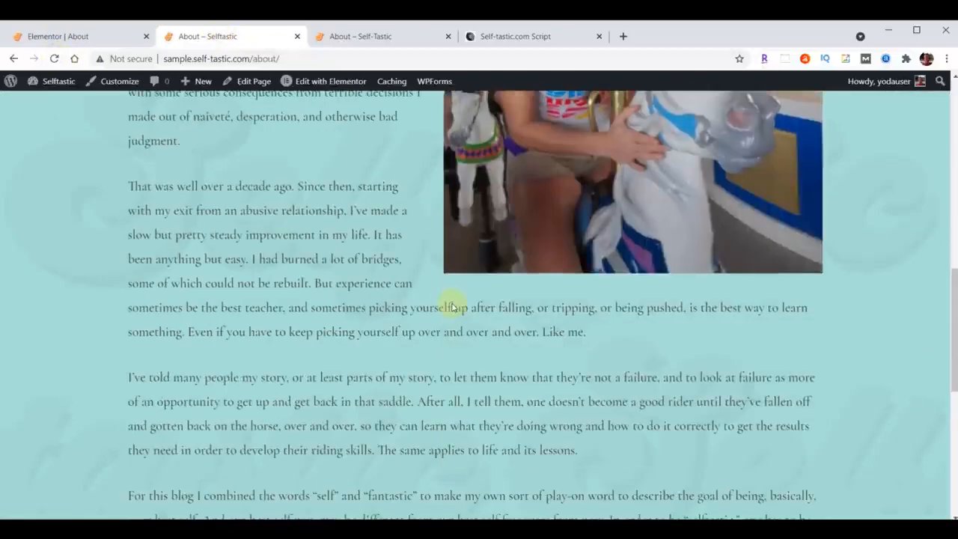
Following the reference page, insert the saved "Selftastic - Words of Wisdom" template below the About Me section, without importing its document settings.
click(387, 37)
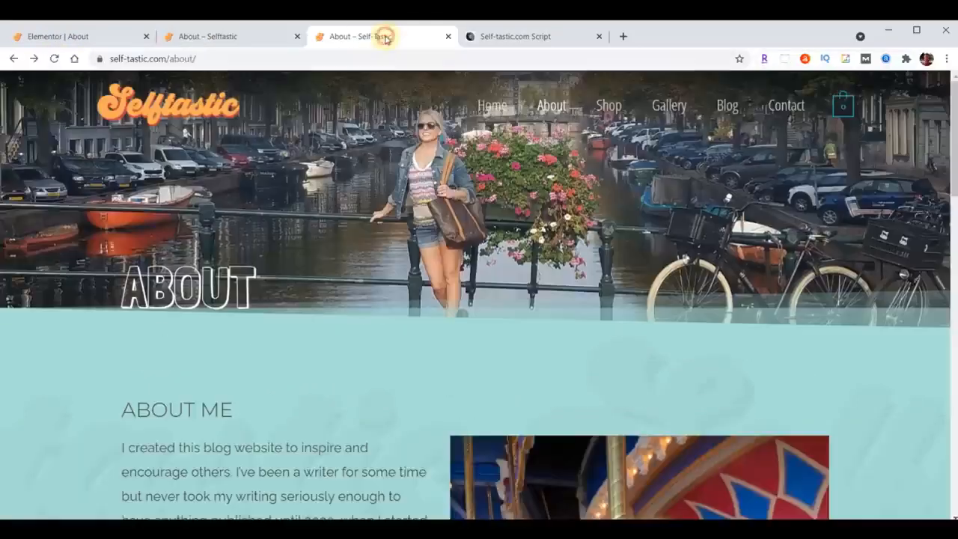
scroll(574, 331, down, 12)
scroll(573, 331, down, 5)
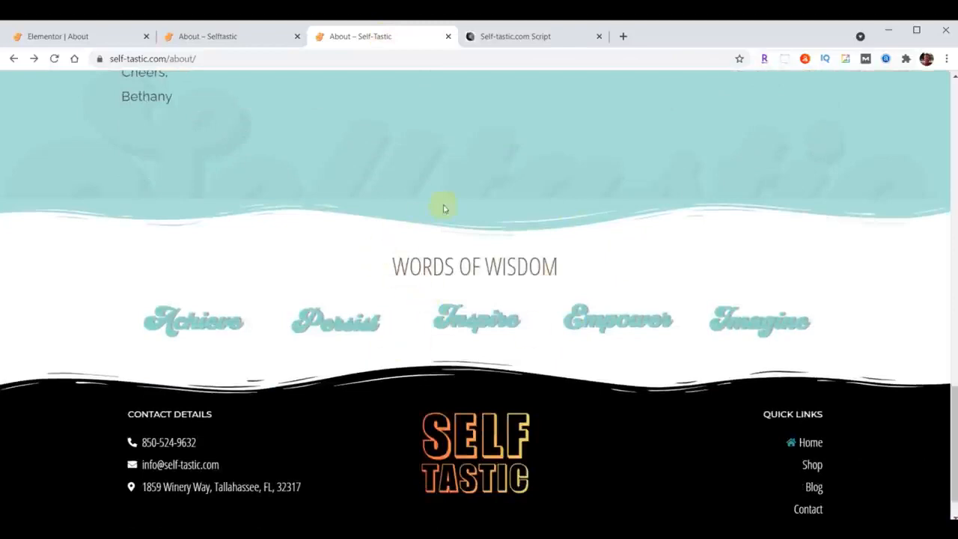
click(68, 36)
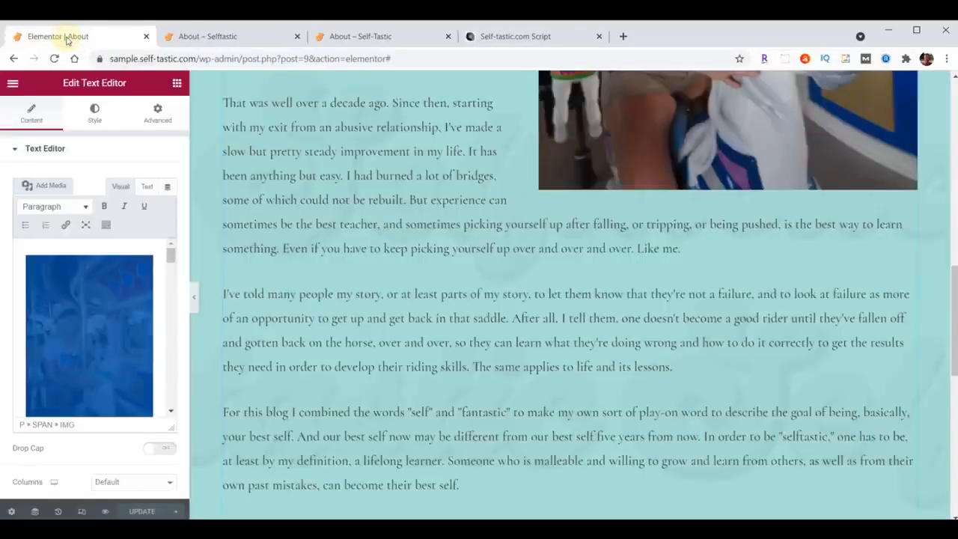
scroll(642, 273, down, 5)
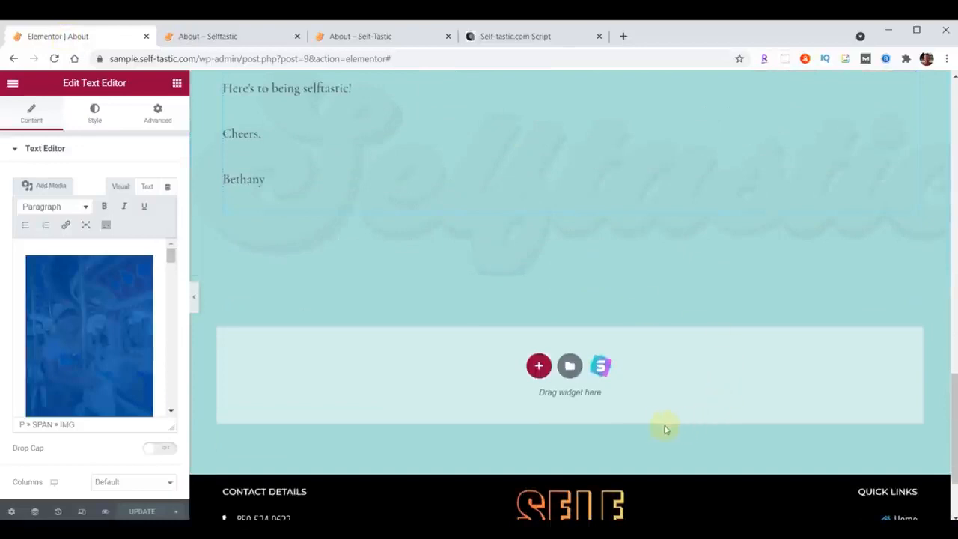
click(570, 366)
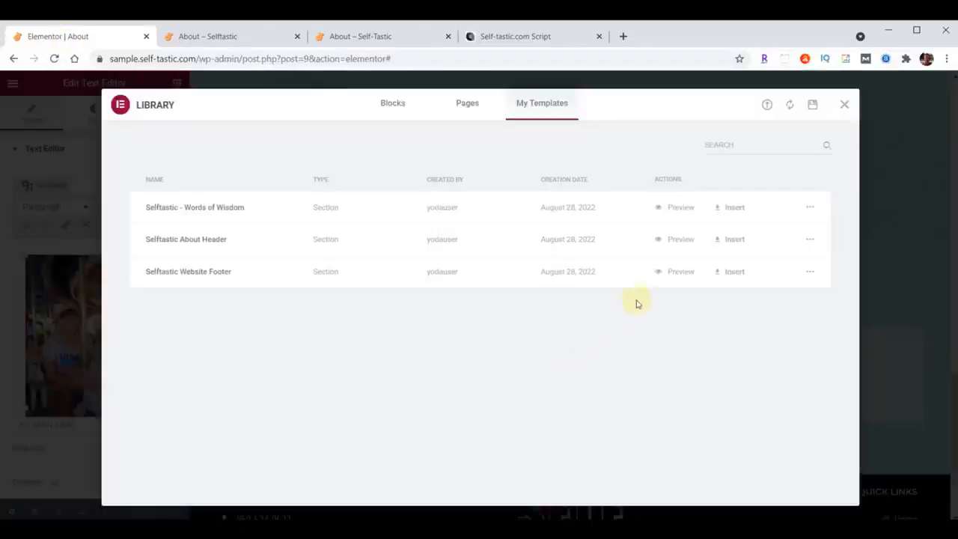
click(734, 210)
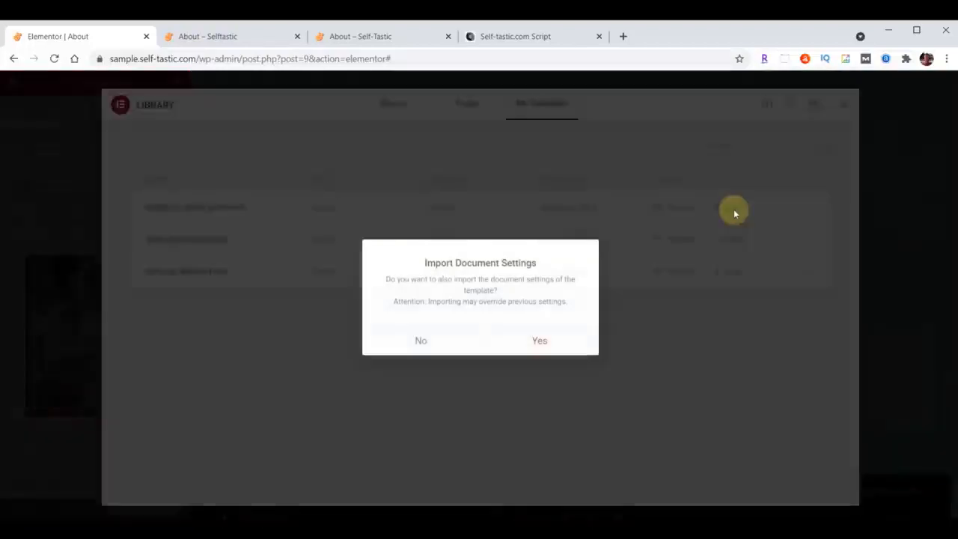
click(423, 342)
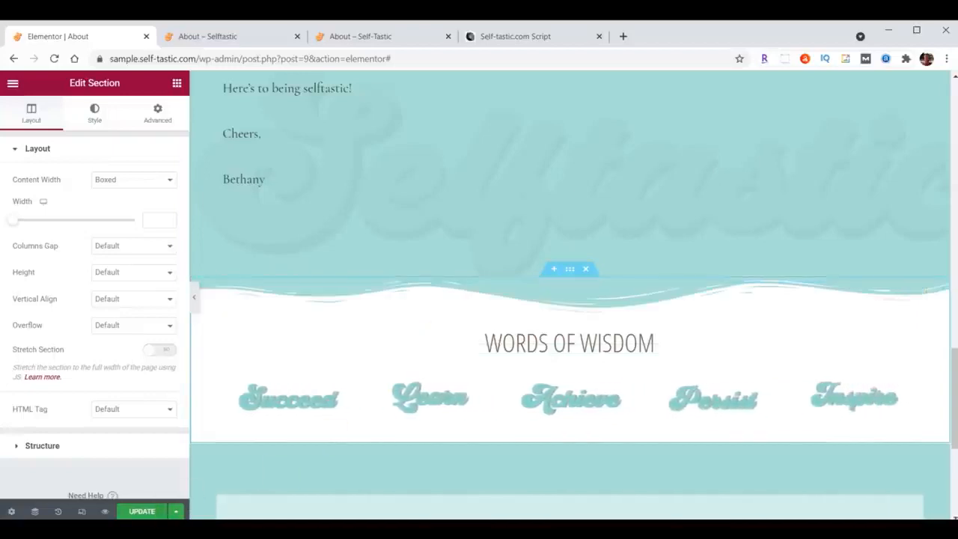
Save the page with its new Words of Wisdom section and check that section on the reloaded sample site page.
click(139, 511)
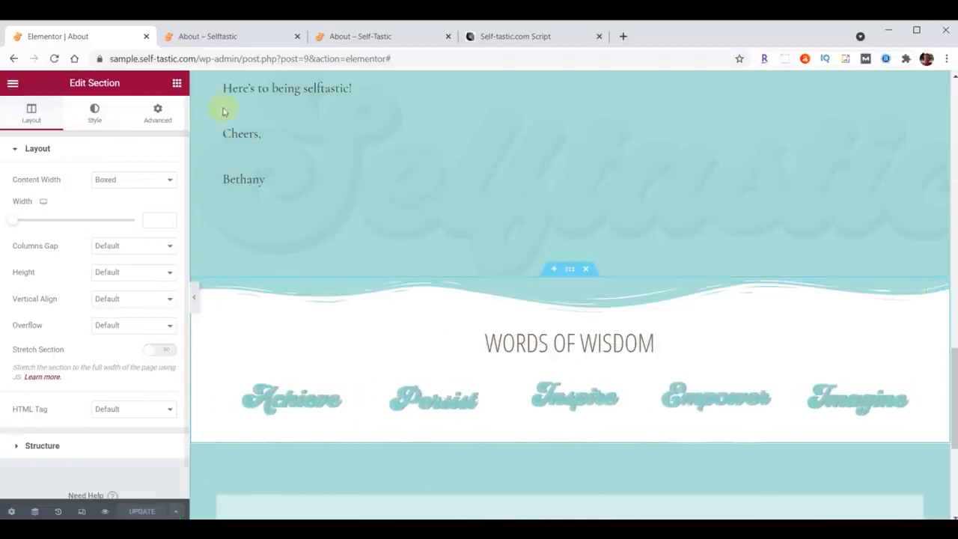
click(234, 43)
click(54, 58)
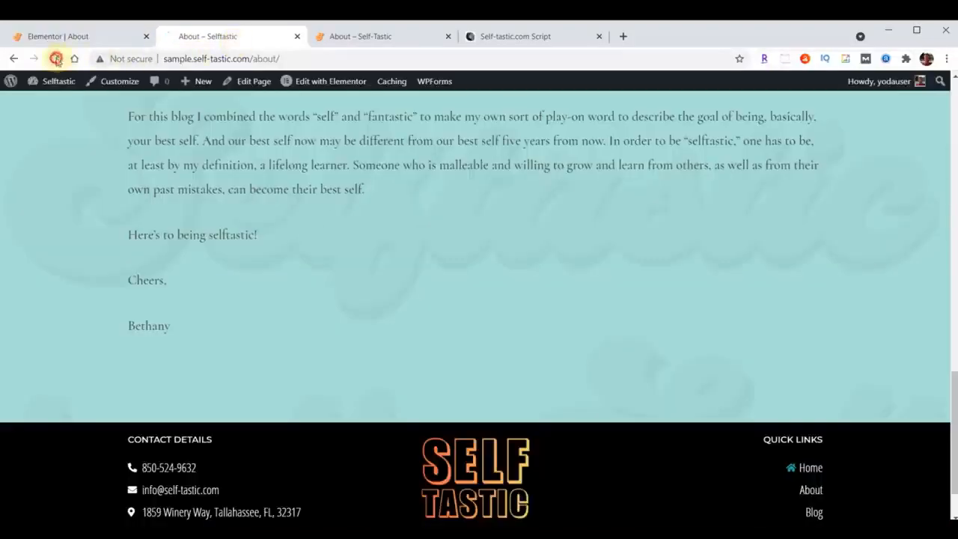
scroll(672, 274, down, 3)
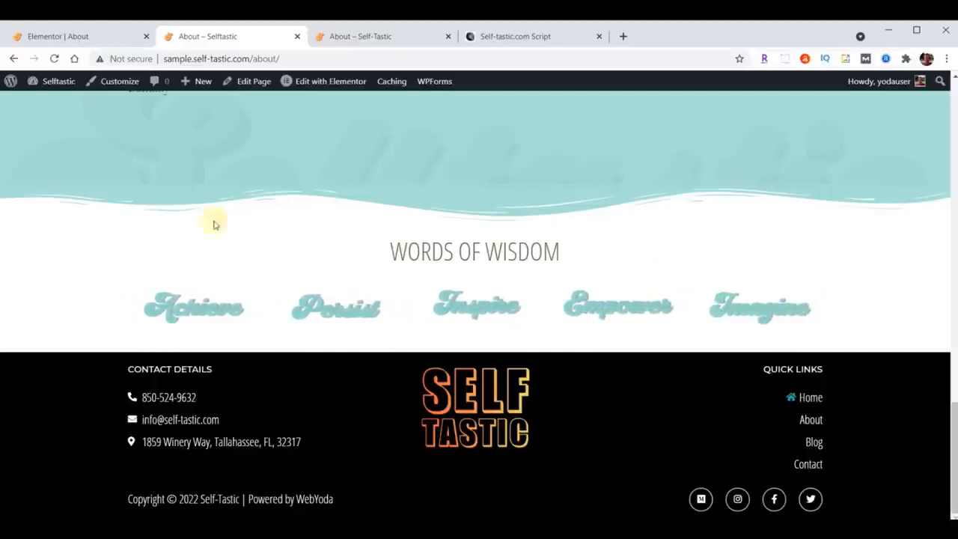
Return to the Elementor editor and give the Words of Wisdom section a bottom shape divider of type Waves Brush.
click(62, 36)
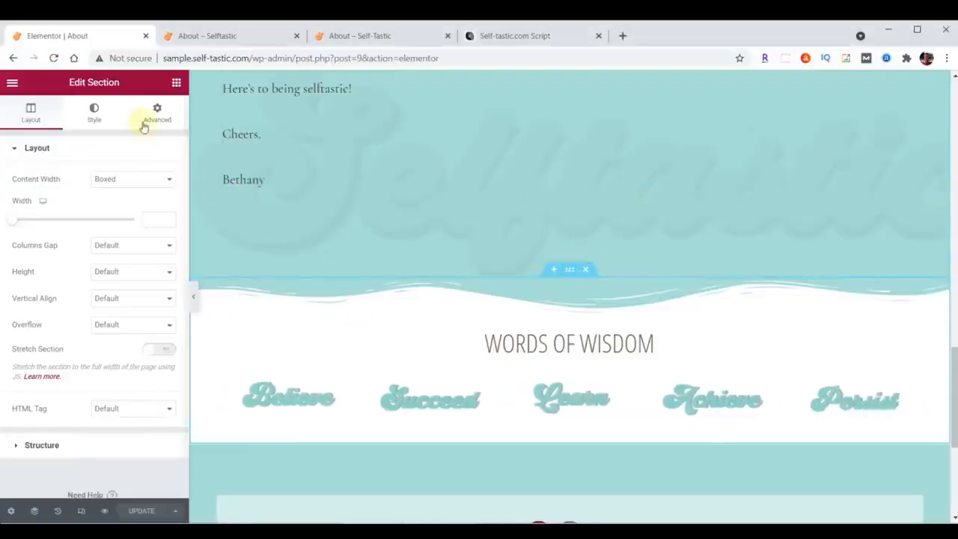
click(94, 114)
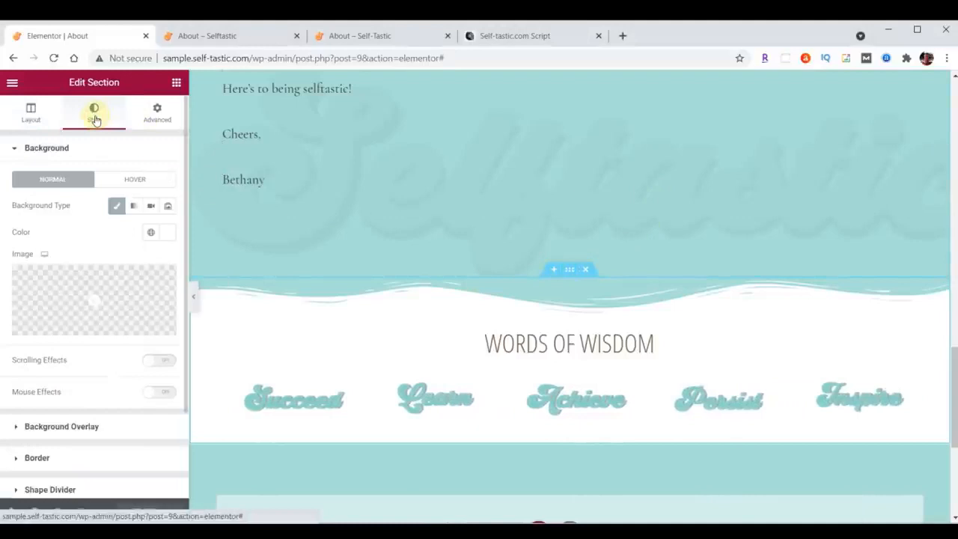
scroll(94, 180, down, 2)
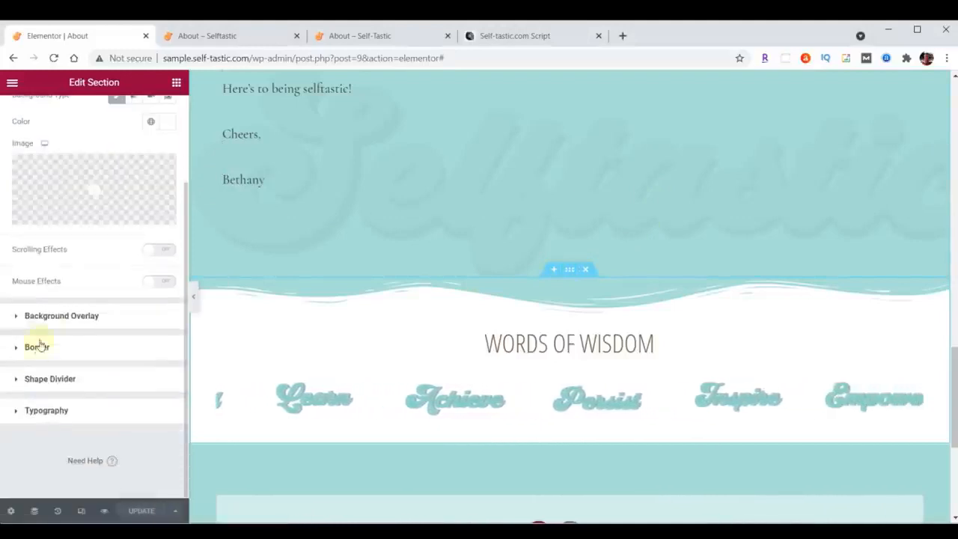
click(37, 381)
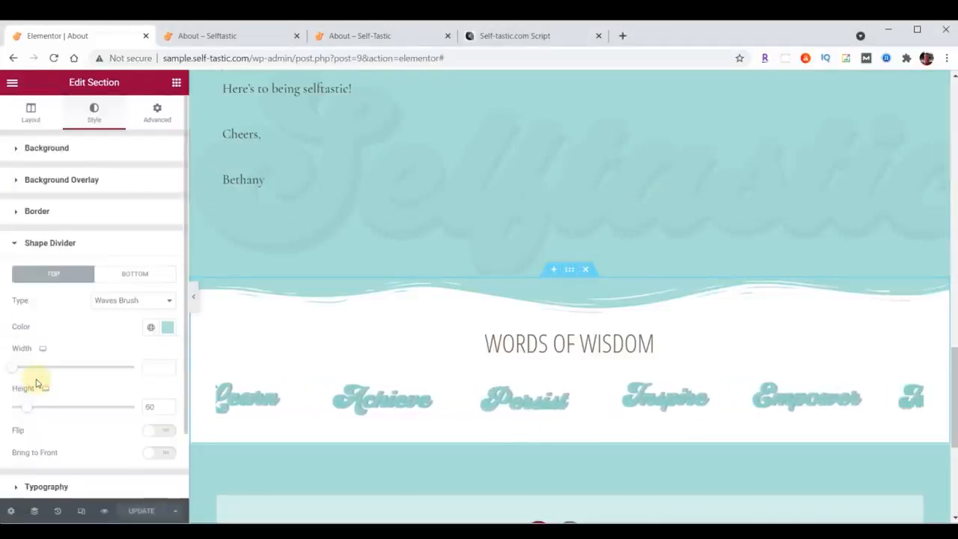
click(125, 282)
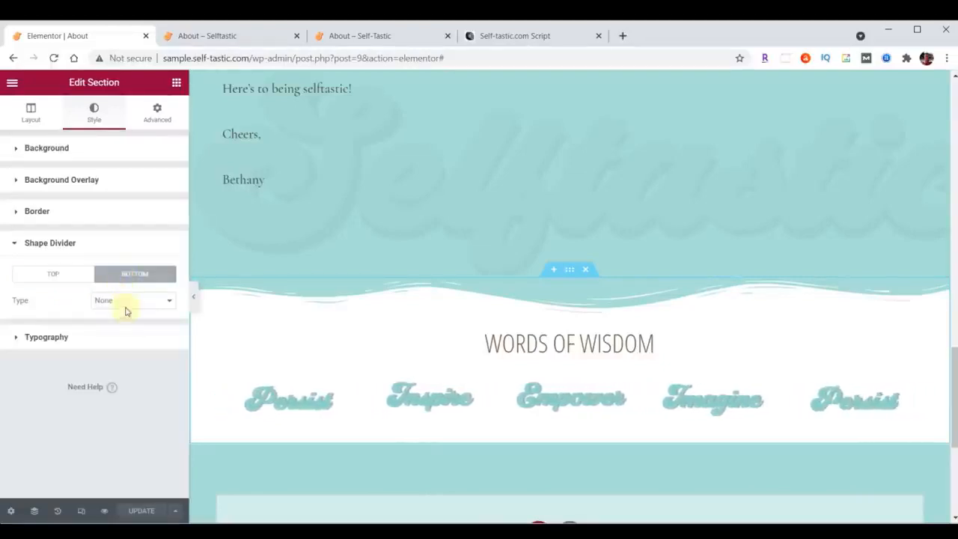
click(124, 308)
click(128, 448)
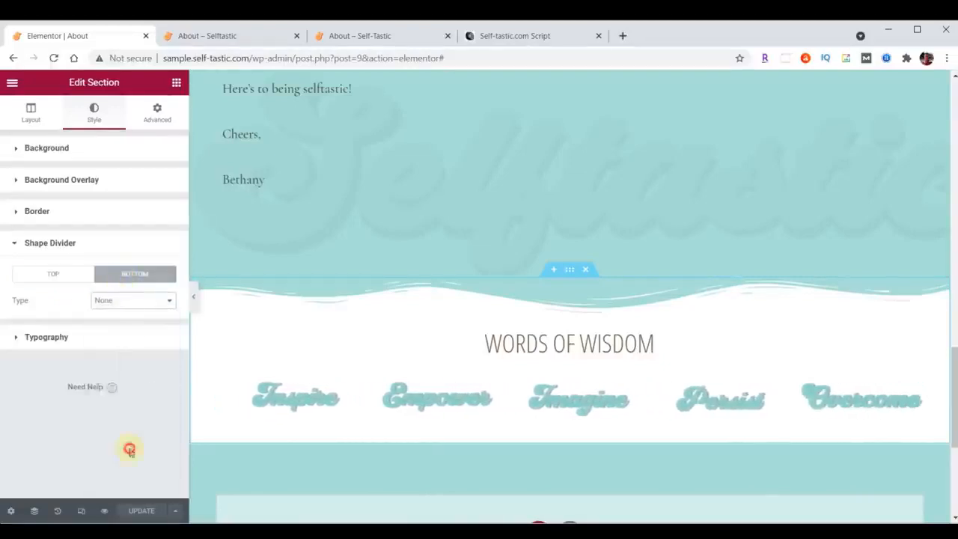
Color the section's bottom shape divider black and set its height to 60.
click(169, 330)
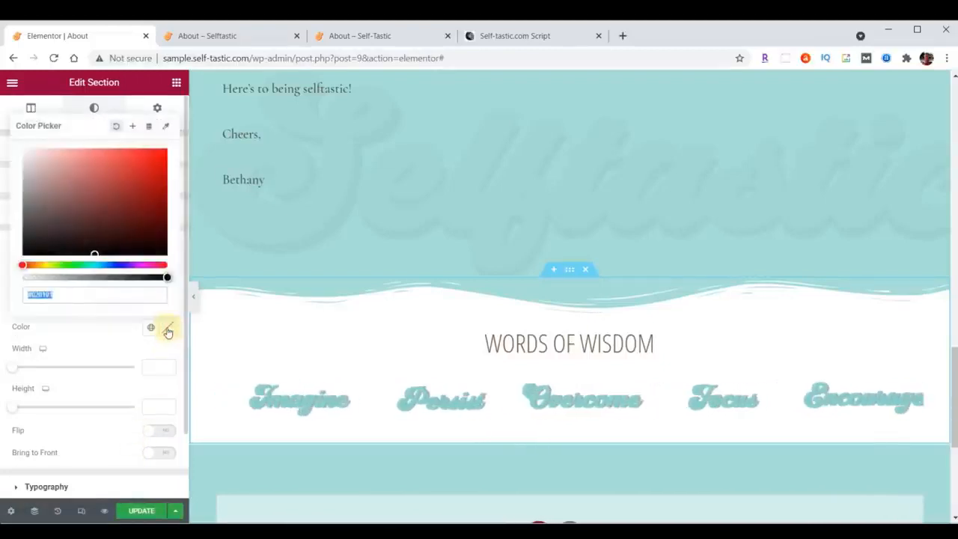
text(#000000)
click(168, 330)
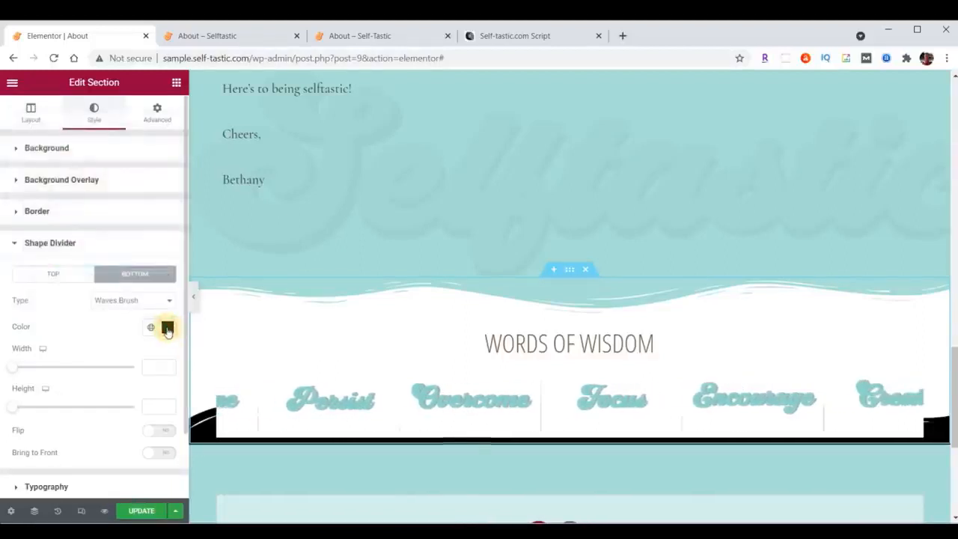
click(153, 405)
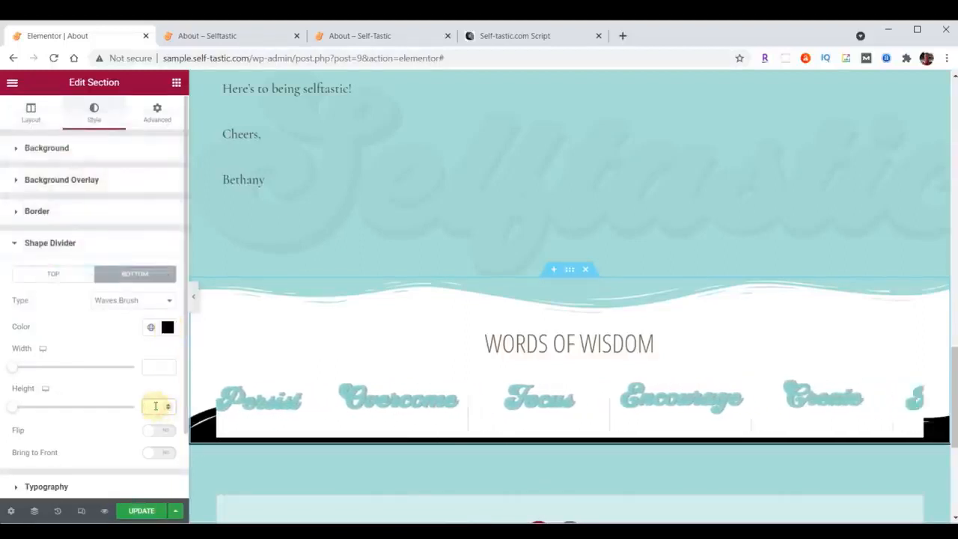
text(60)
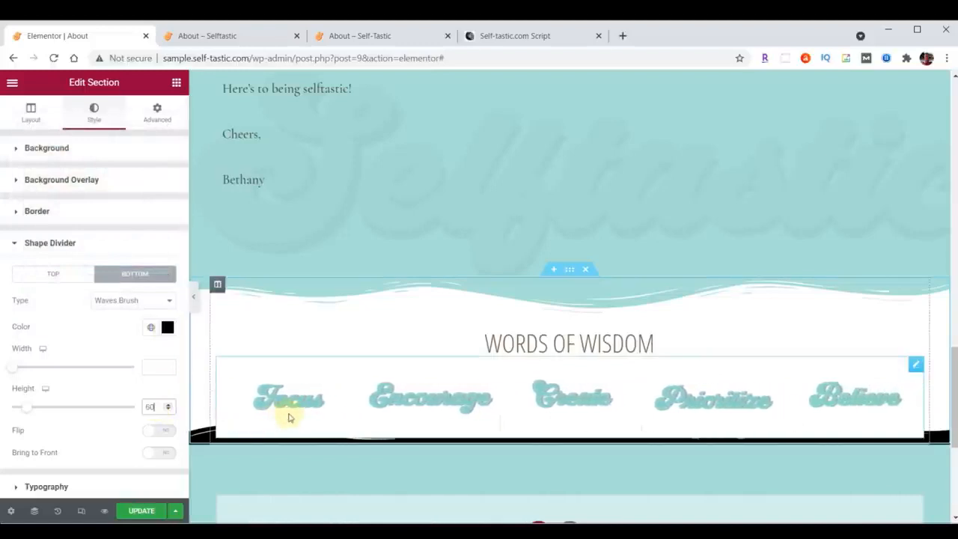
Unlink the Words of Wisdom section's padding values and set its bottom padding to 50 px.
click(157, 119)
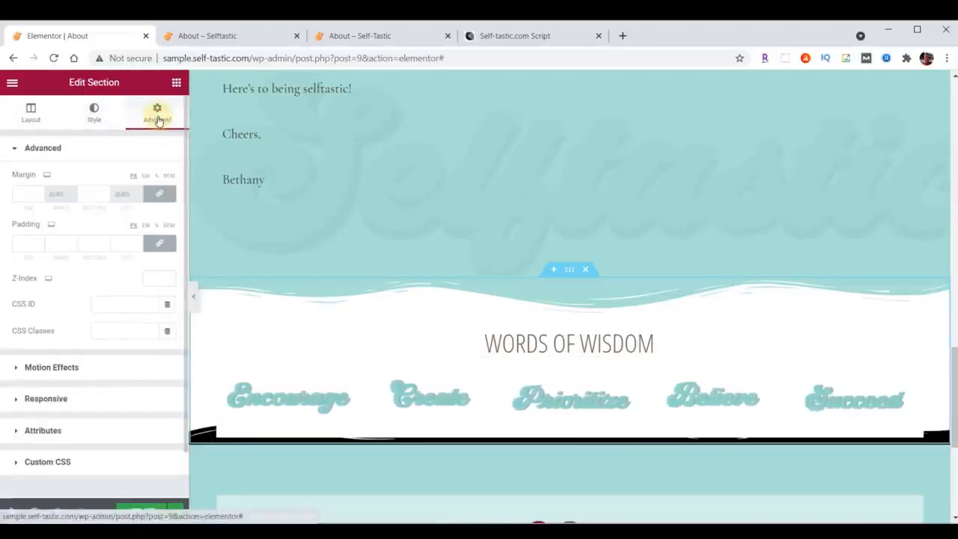
click(159, 243)
click(88, 244)
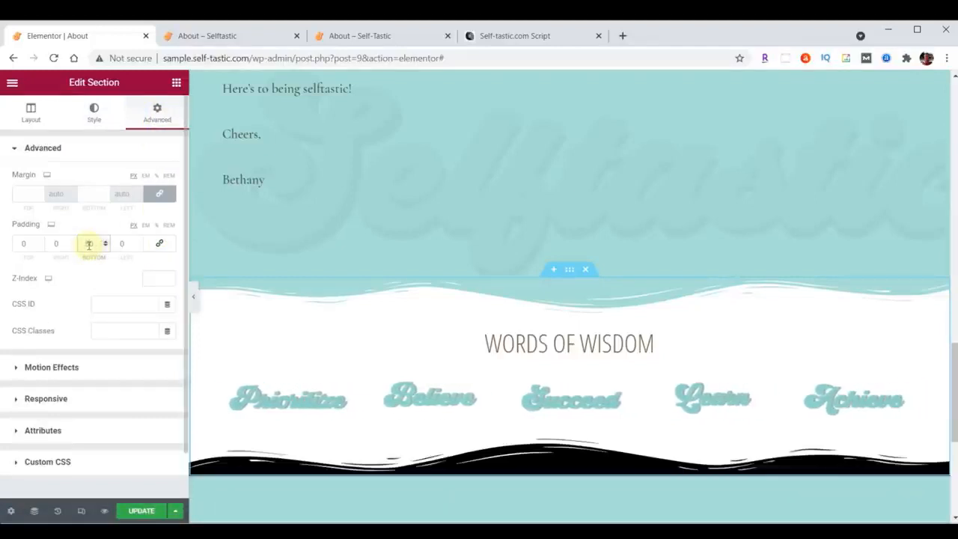
Save the About page and reload it on the sample site to check the new bottom divider.
click(142, 511)
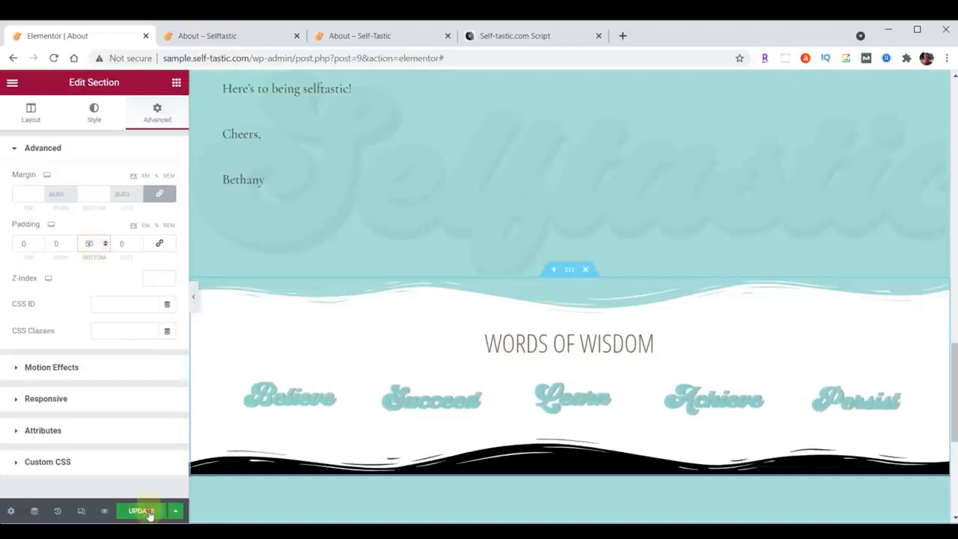
click(215, 31)
click(53, 58)
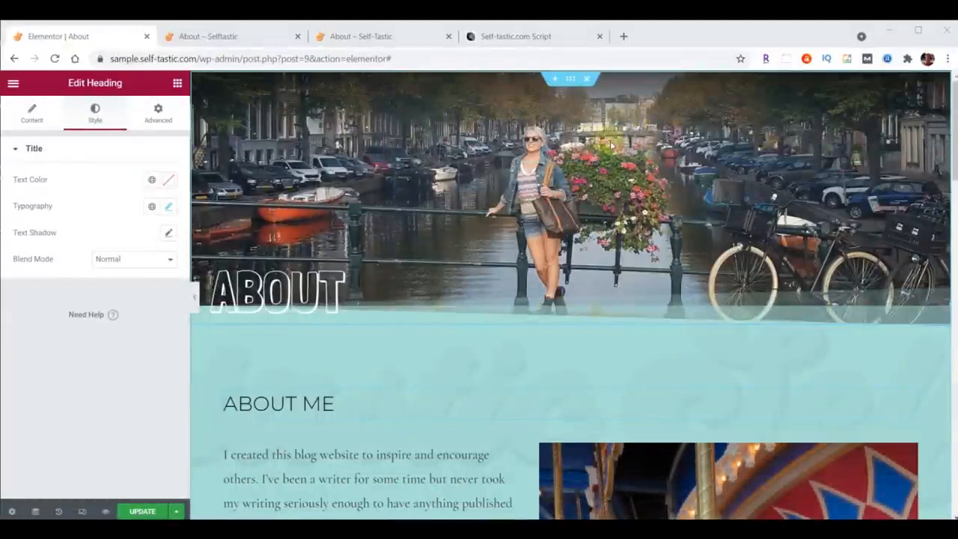
Change the font family of the About Me body text to Raleway.
scroll(590, 170, down, 3)
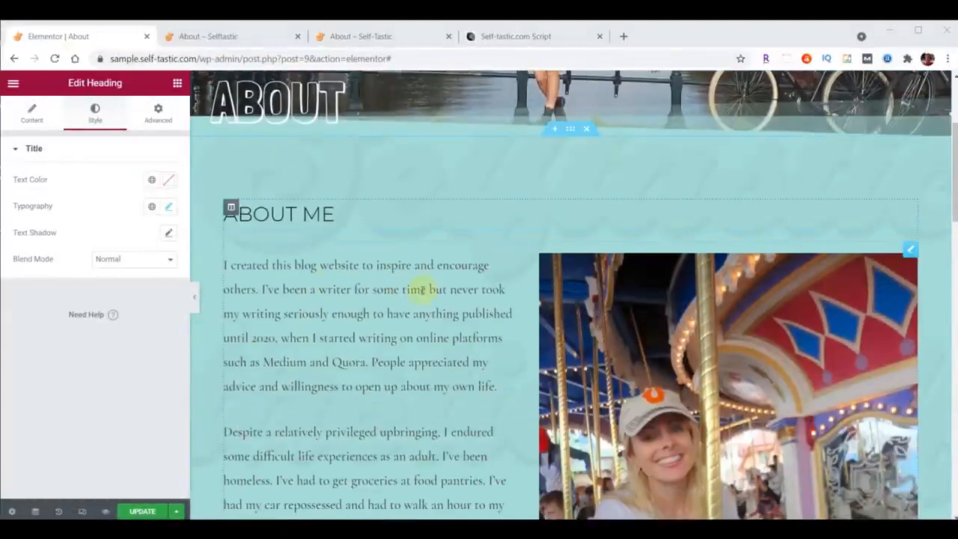
click(910, 249)
click(97, 112)
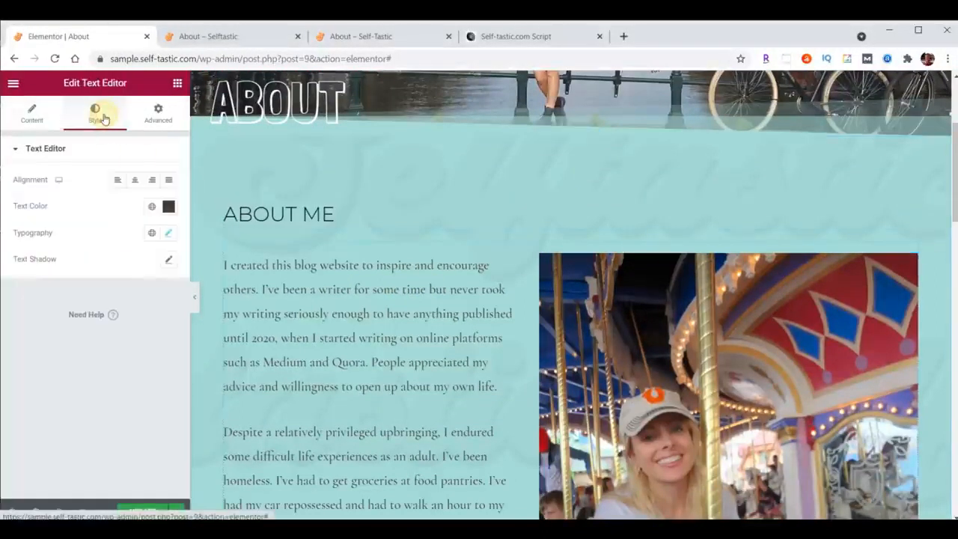
click(168, 233)
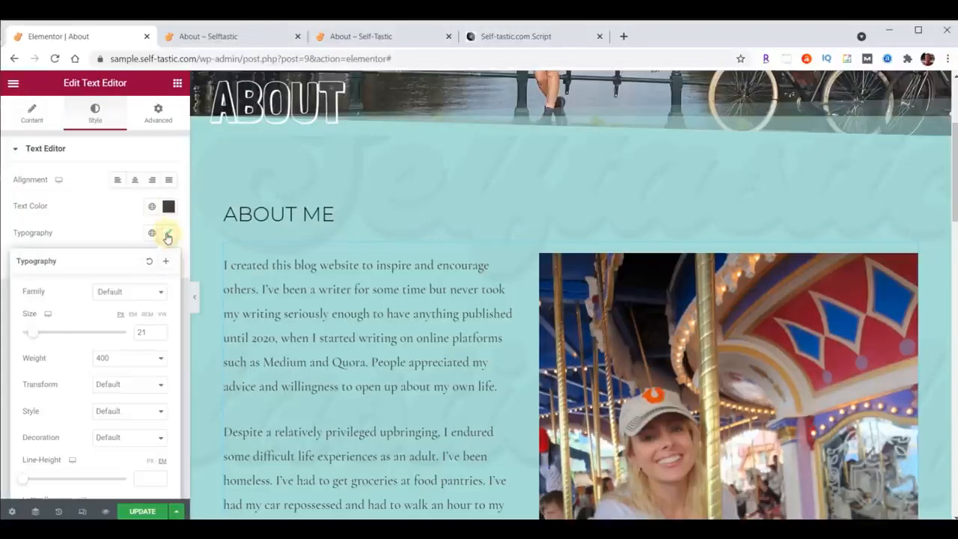
click(133, 293)
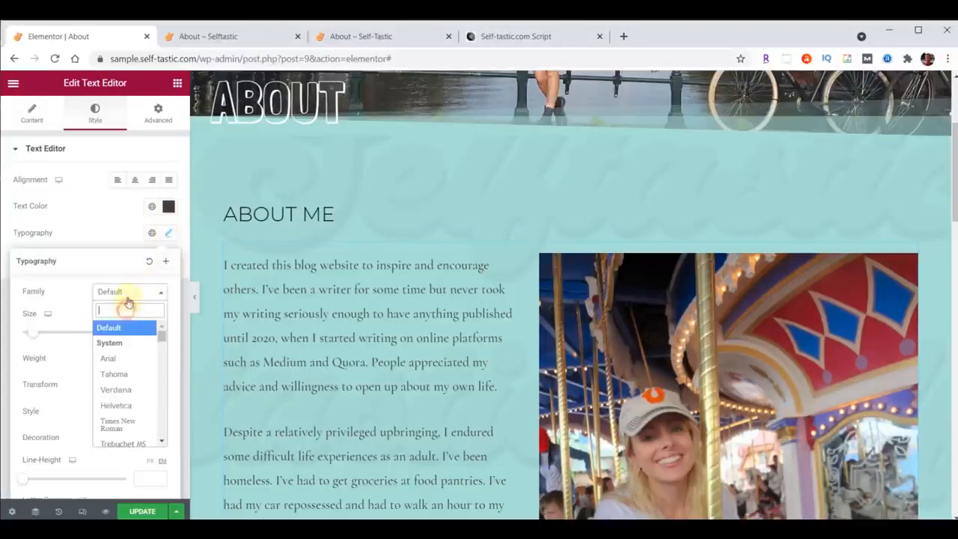
text(Rale)
click(116, 357)
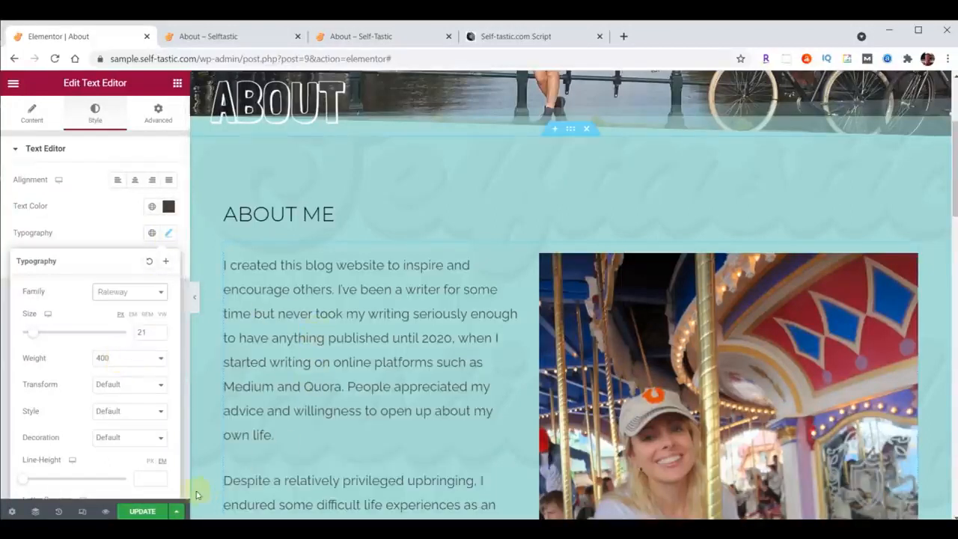
Save the page with its new body font and check the About Me text on the reloaded sample site page.
click(135, 512)
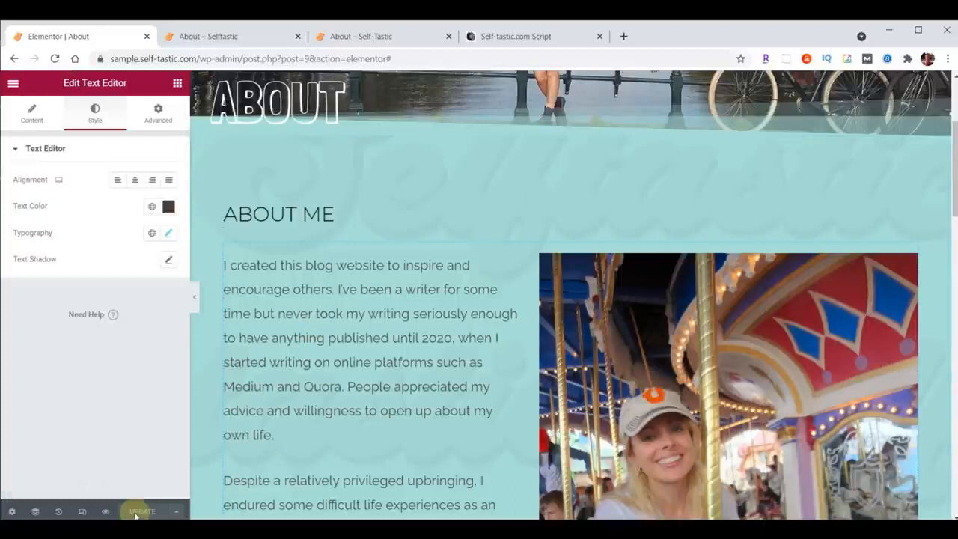
click(208, 39)
scroll(474, 325, down, 10)
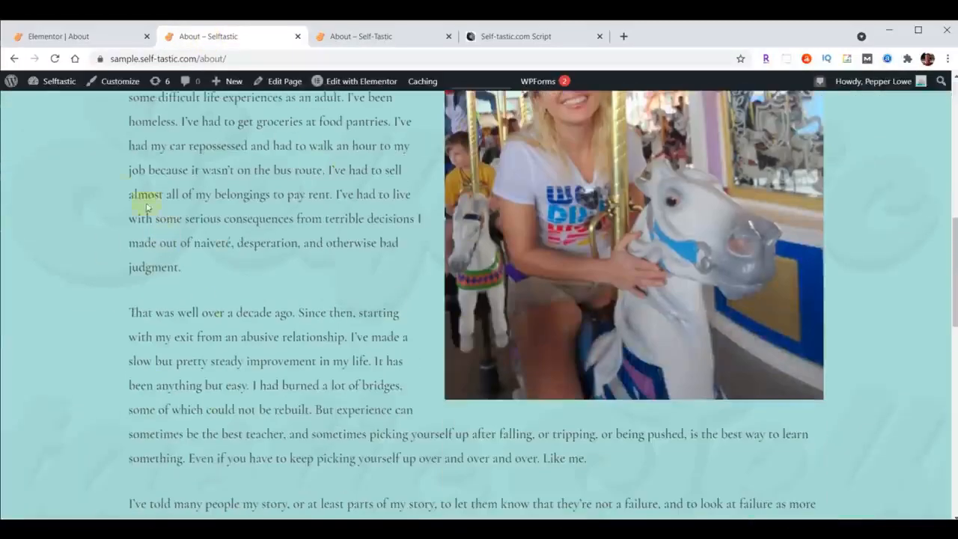
click(54, 58)
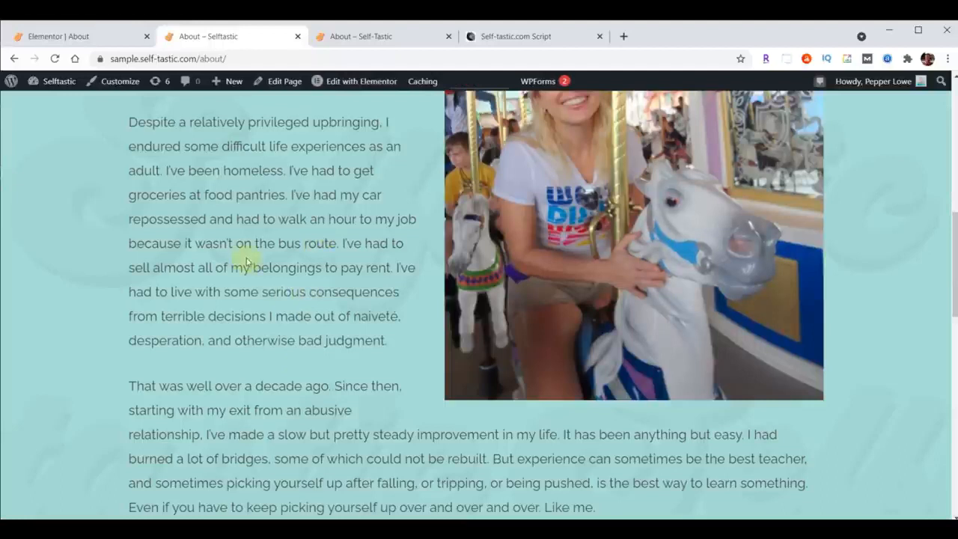
Exit the Elementor editor to the WordPress dashboard and duplicate the About page as a draft from the pages list.
click(66, 36)
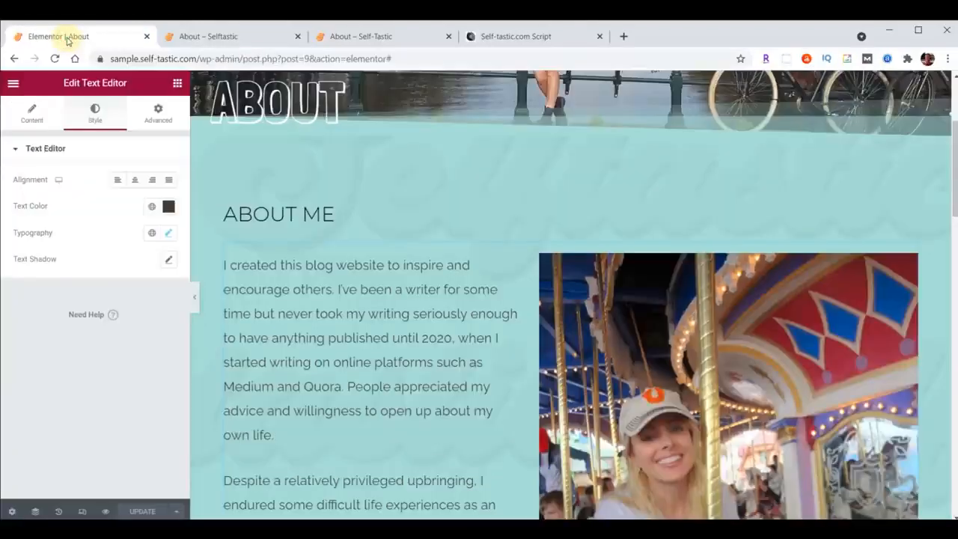
click(13, 83)
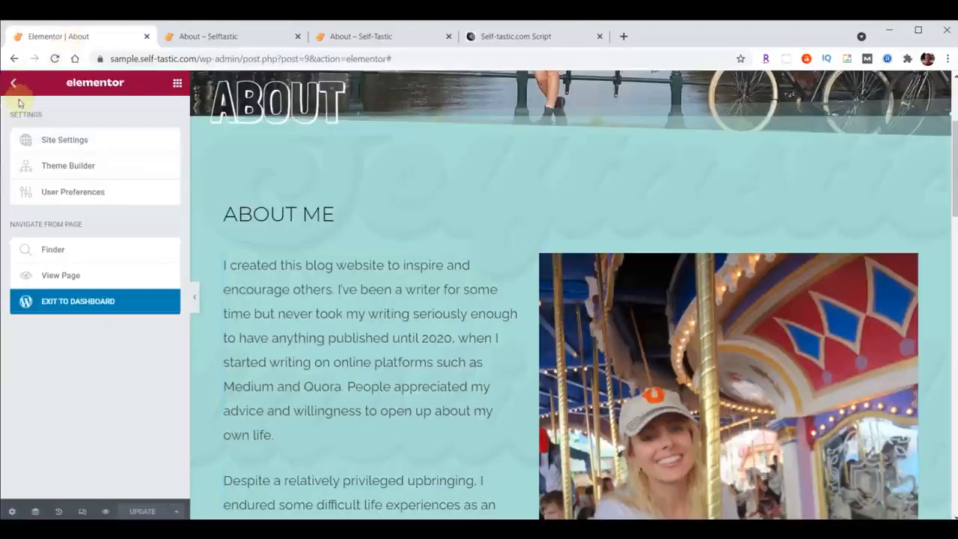
click(62, 298)
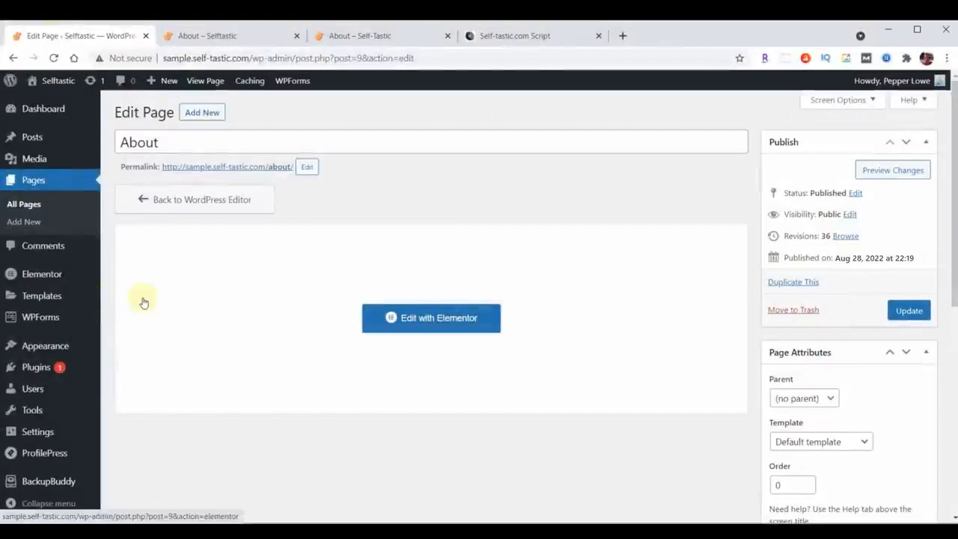
click(34, 182)
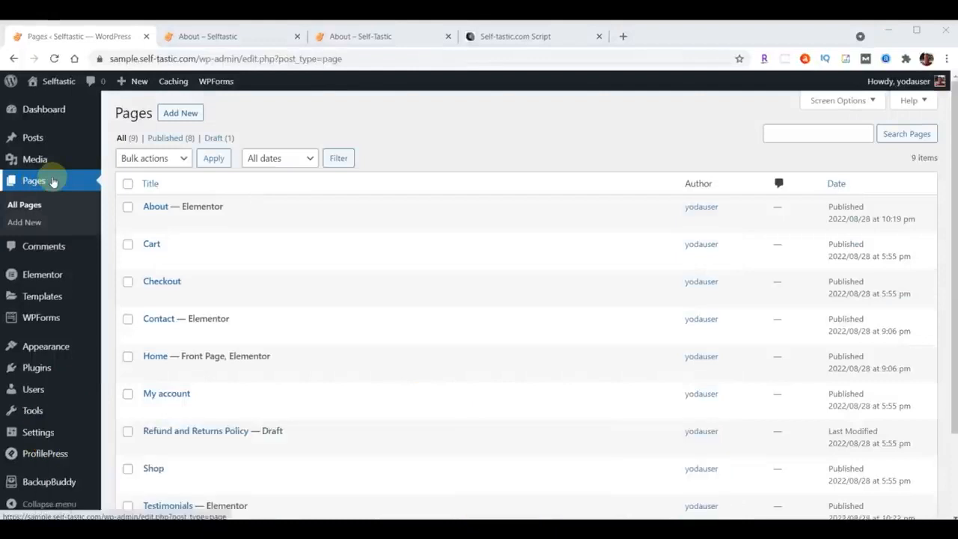
mouse_move(152, 208)
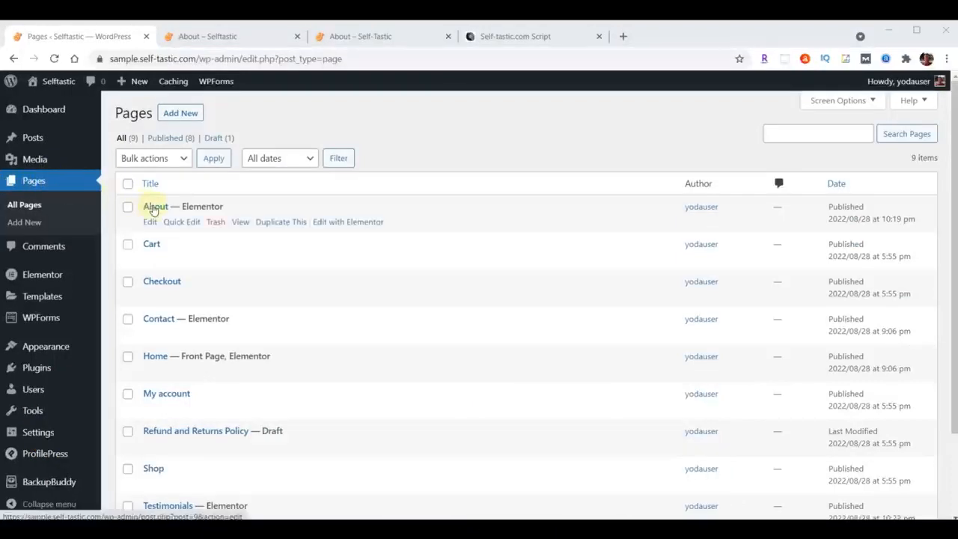
click(277, 223)
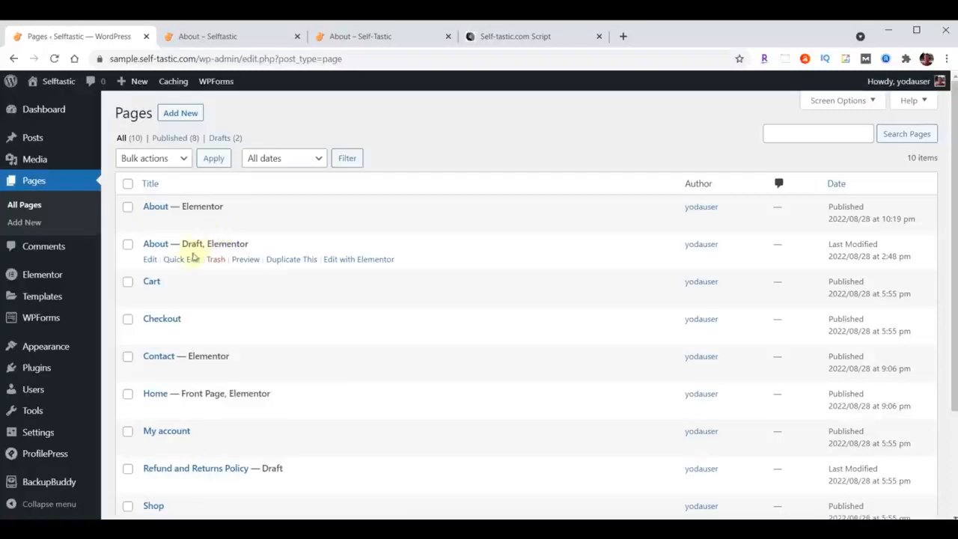
Quick-edit the duplicated About draft with title Gallery, slug gallery and status Published, and update it.
click(187, 267)
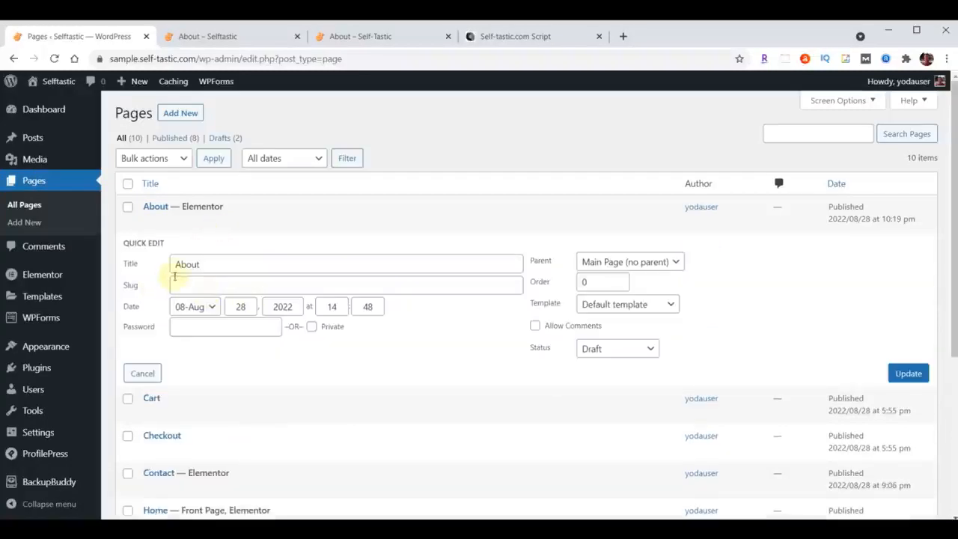
drag(174, 263, 269, 267)
text(Gallery)
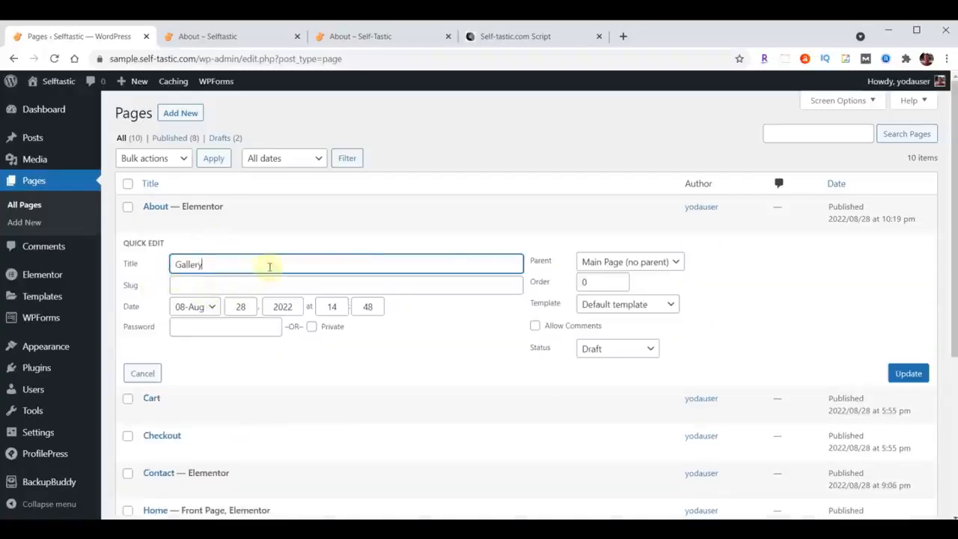
click(244, 284)
key(Home)
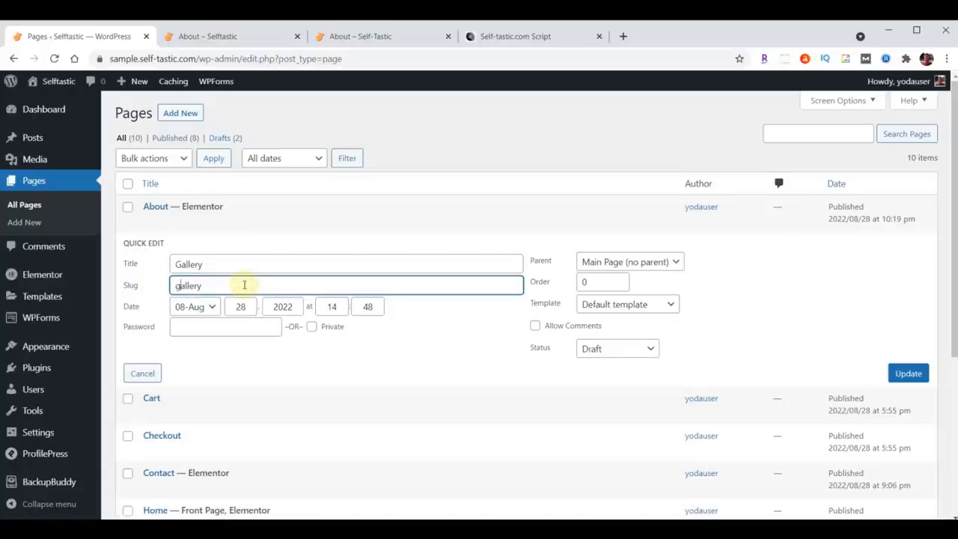
click(618, 352)
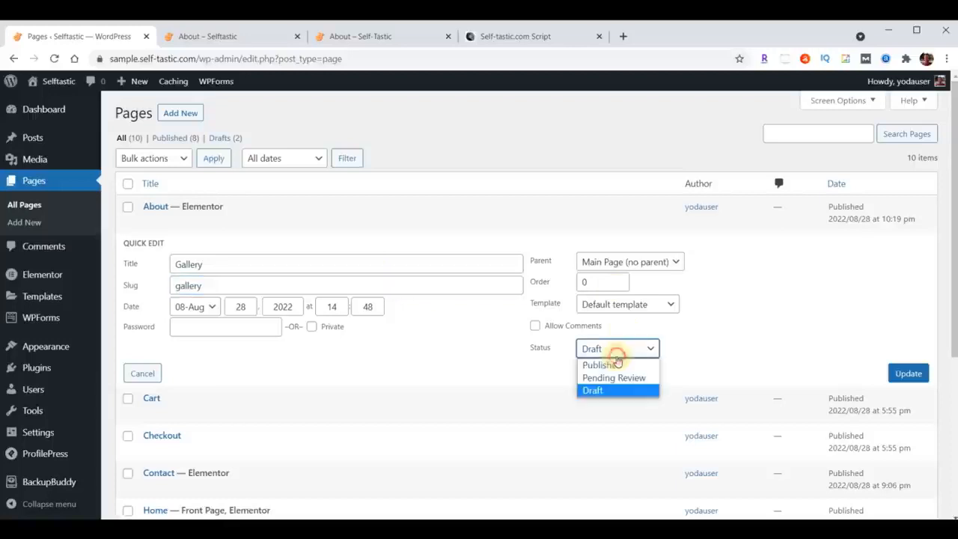
click(614, 365)
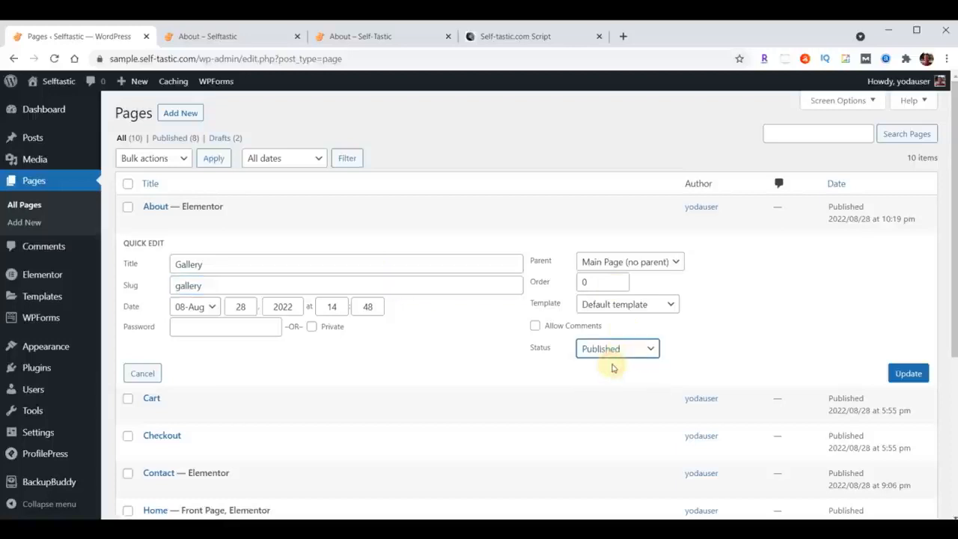
click(908, 378)
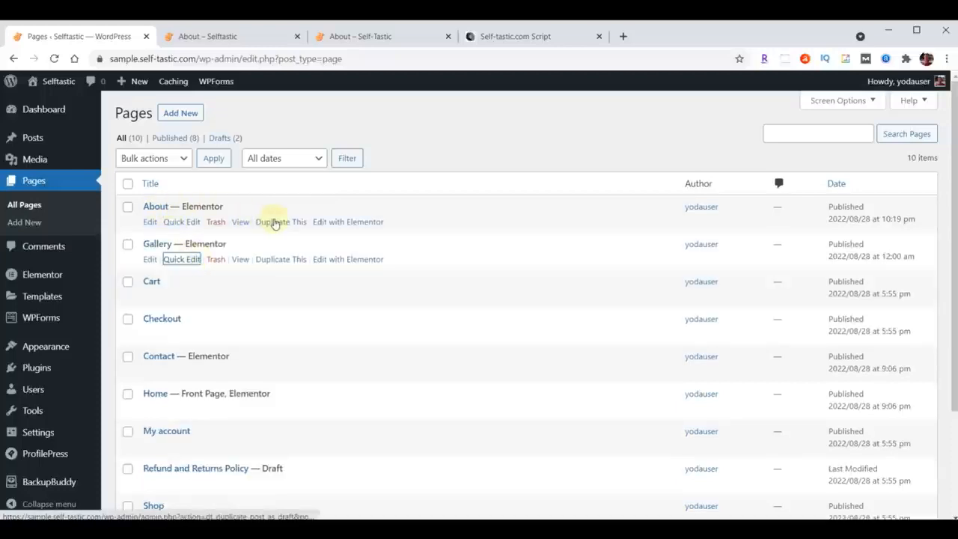
Duplicate the About page and quick-edit the new draft with title Blog, slug blog and status Published, then update it.
click(275, 222)
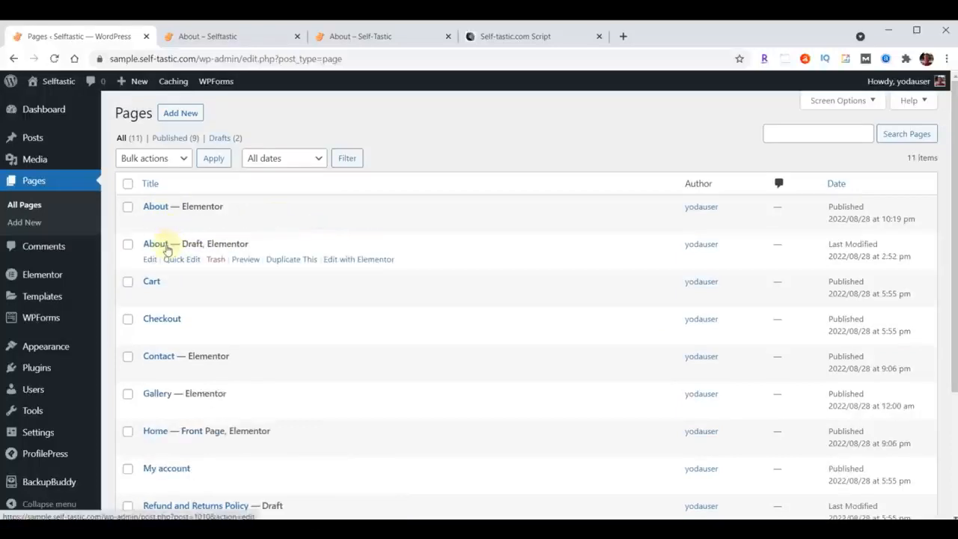
click(183, 259)
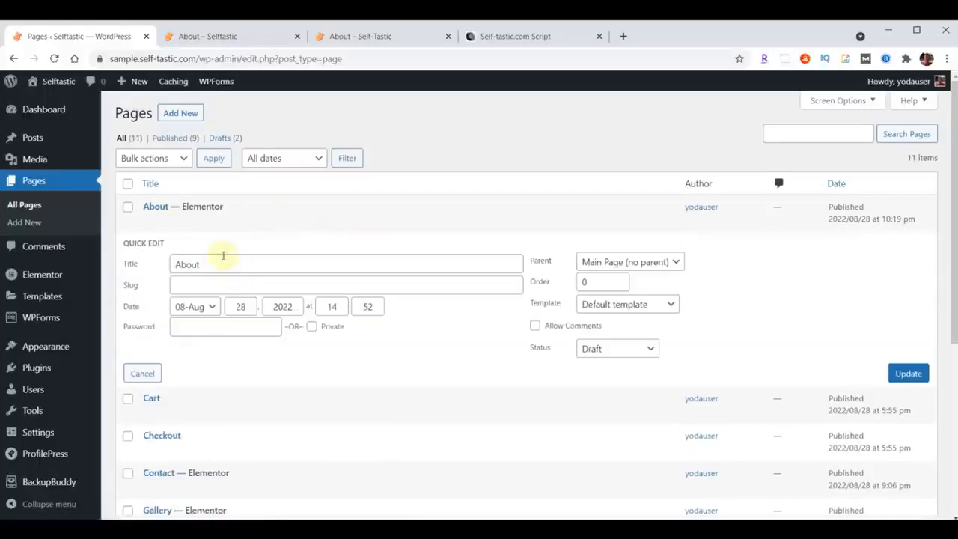
drag(220, 265, 169, 265)
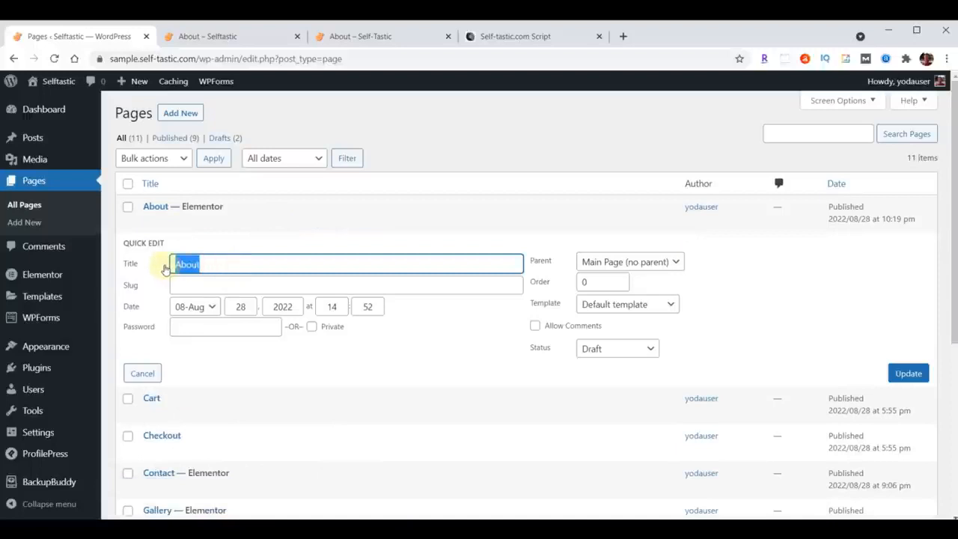
text(Blog)
click(201, 288)
key(Home)
text(b)
click(617, 349)
click(604, 364)
click(904, 376)
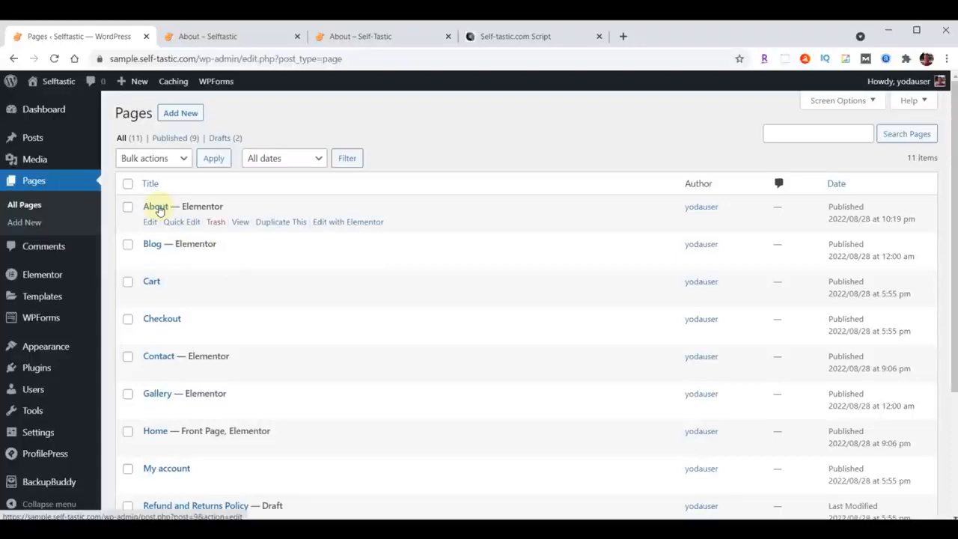
Duplicate the About page again and quick-edit this copy with title Services, slug services and status Published, updating it.
click(277, 223)
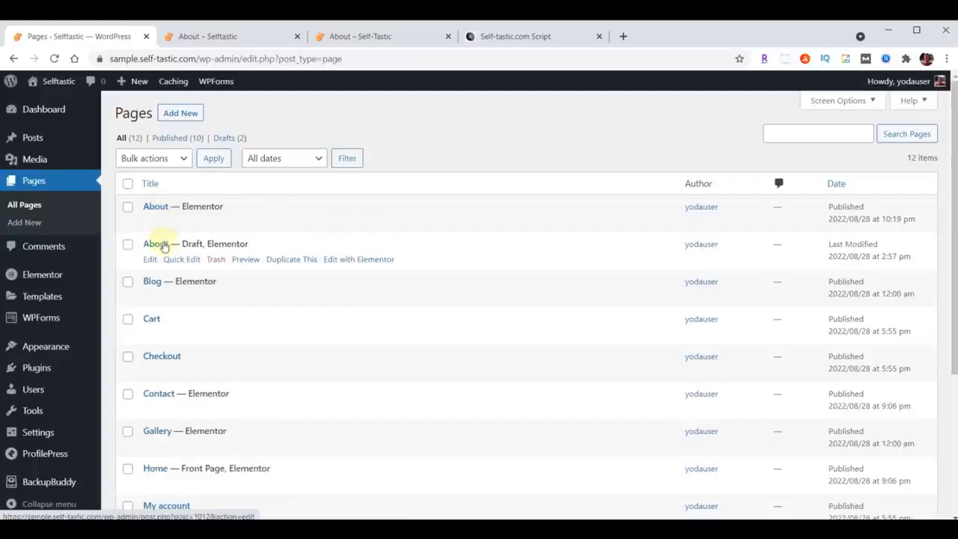
click(179, 259)
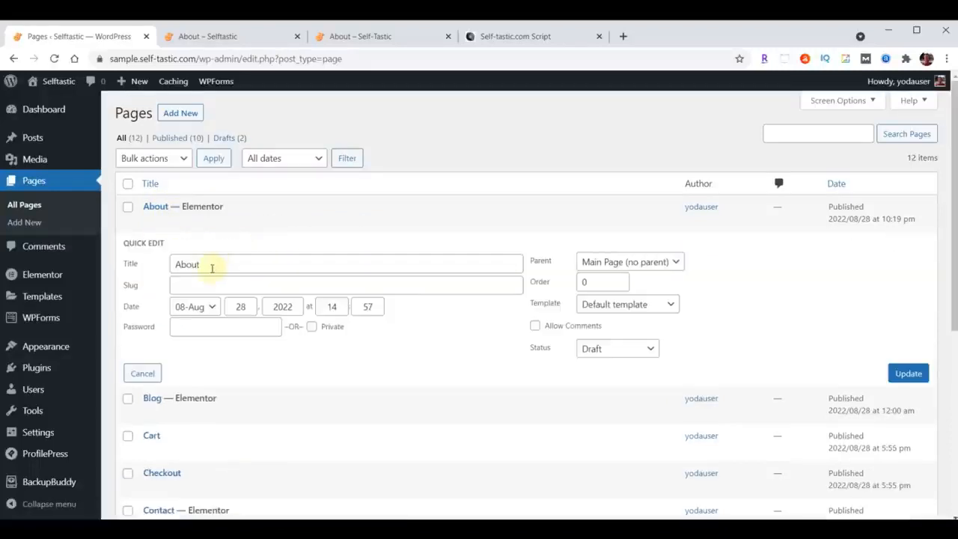
double_click(219, 264)
text(Services)
click(198, 286)
text(Services)
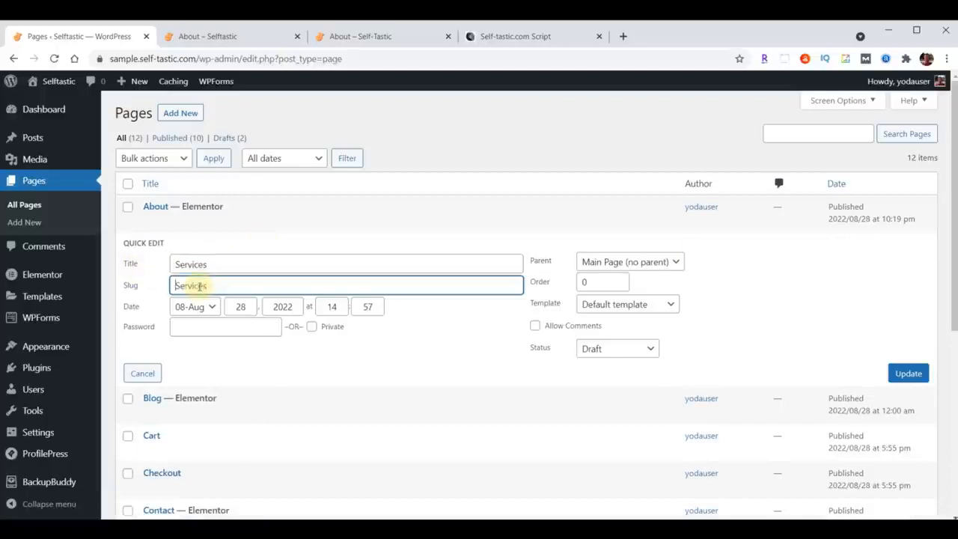
key(Home)
key(Delete)
text(s)
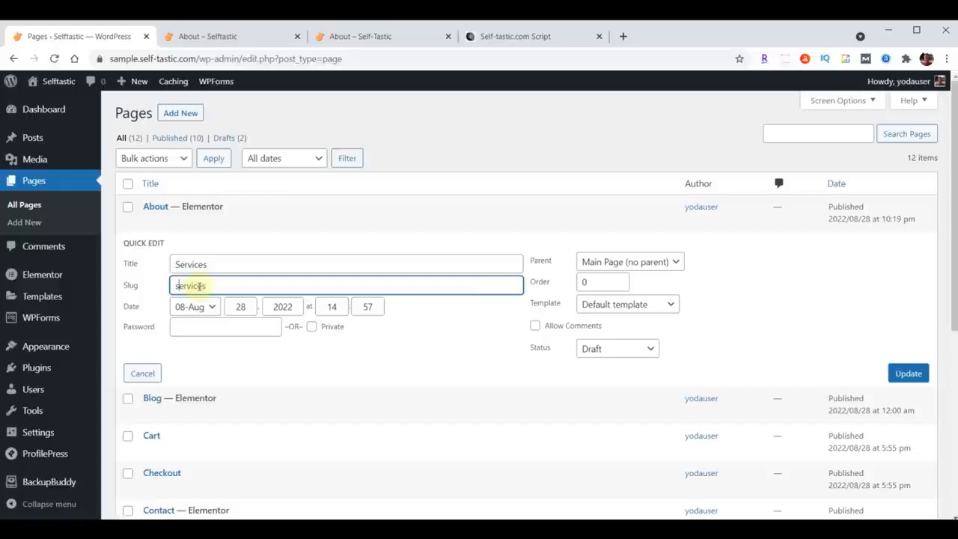
click(614, 352)
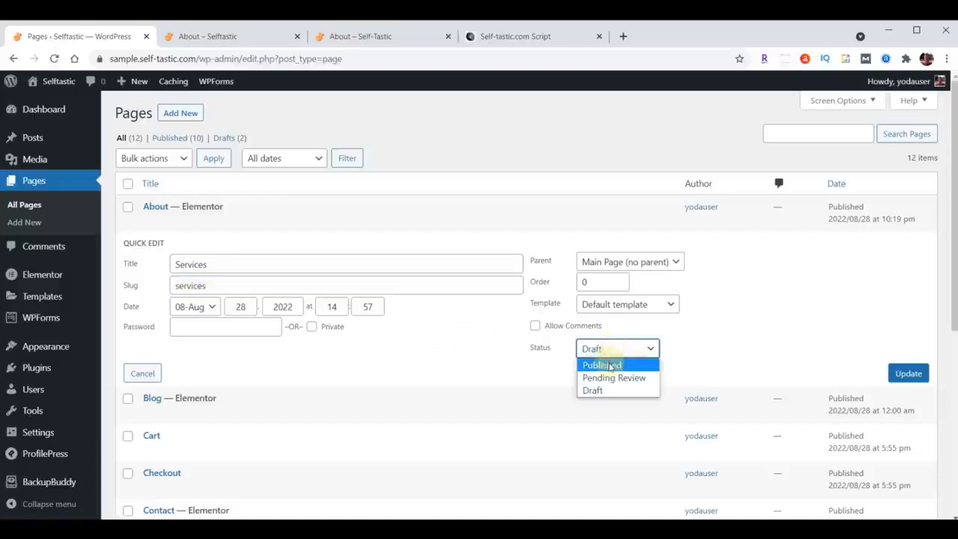
click(609, 365)
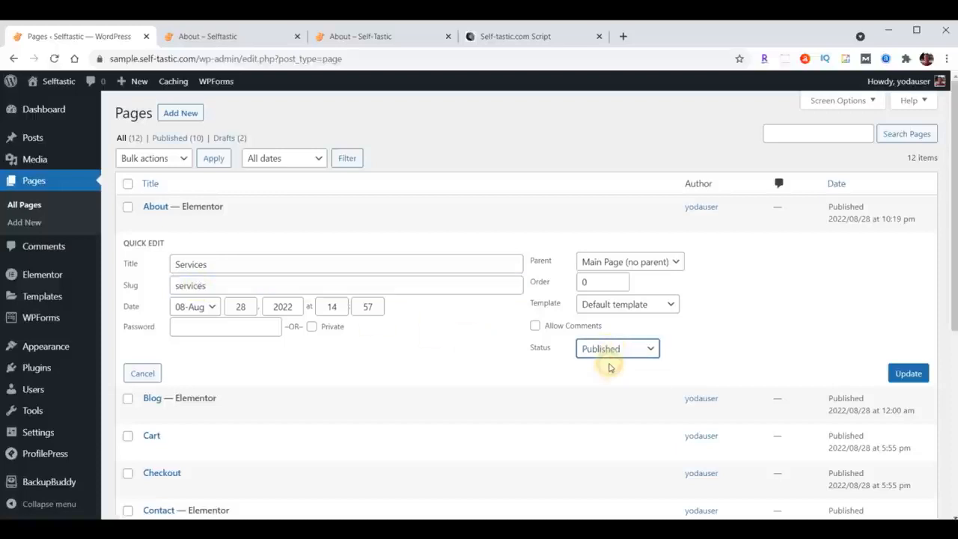
click(909, 373)
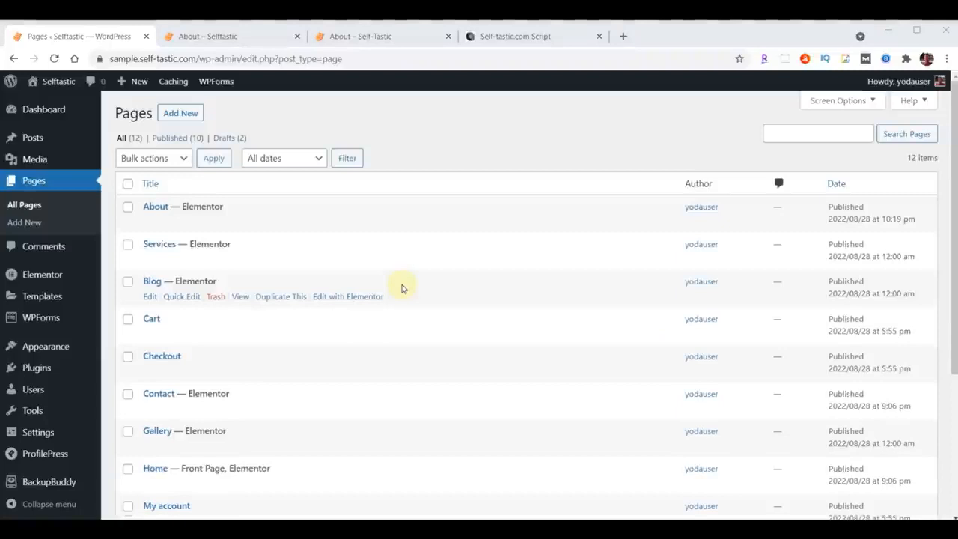
Check the navigation on the original Self-Tastic site and remove the Testimonials item from the sample site's primary menu.
click(344, 36)
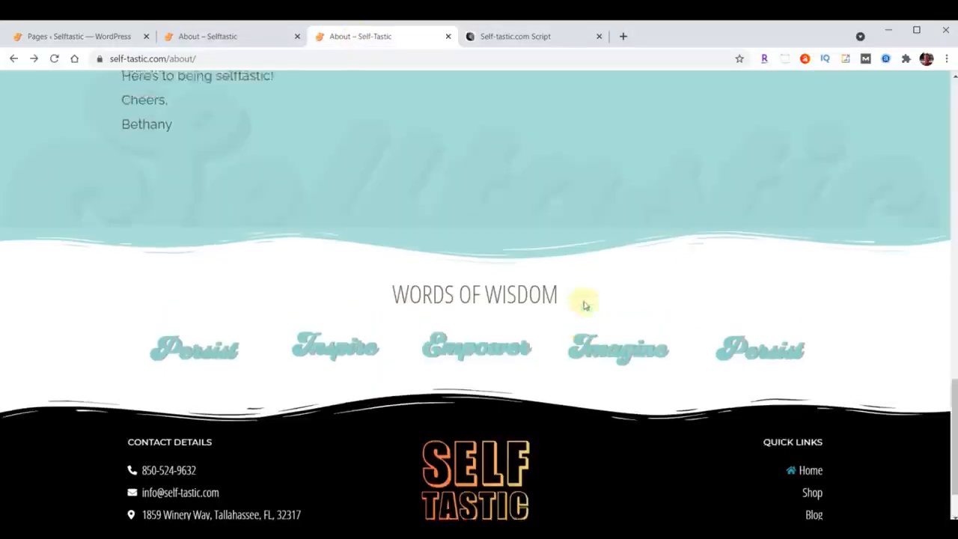
scroll(584, 305, up, 20)
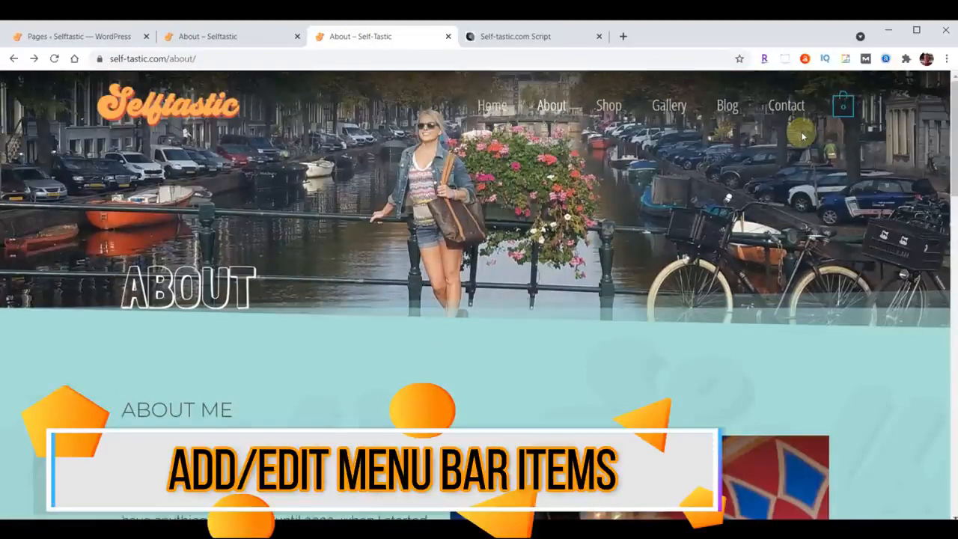
click(79, 37)
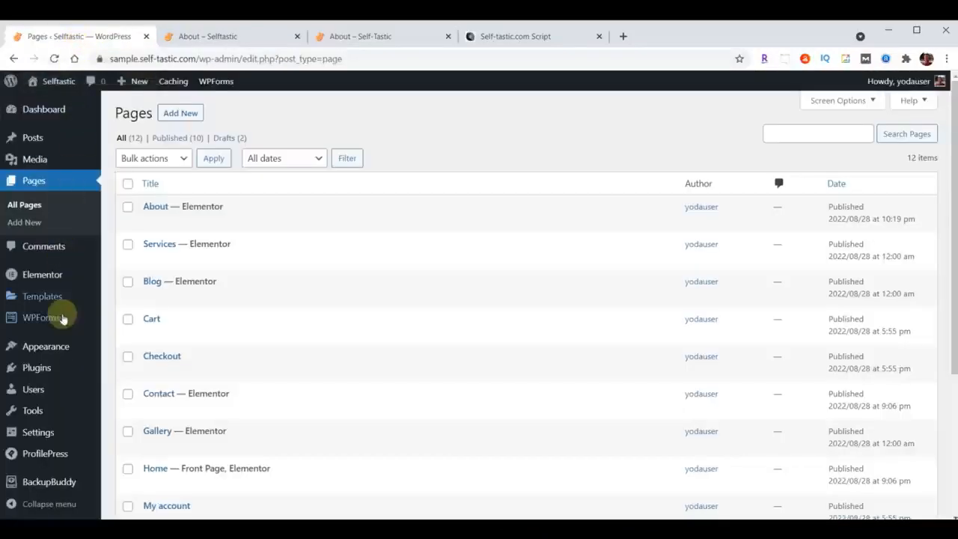
mouse_move(57, 347)
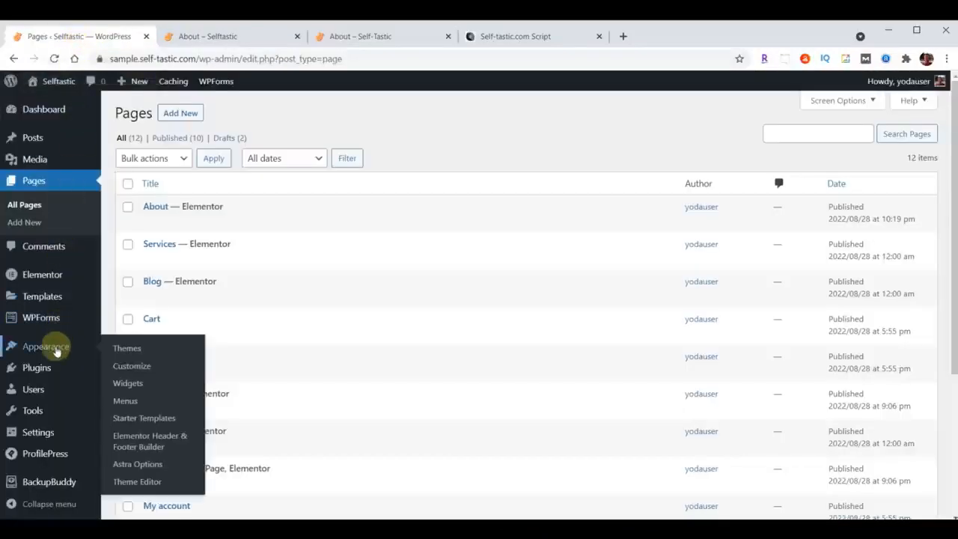
click(126, 401)
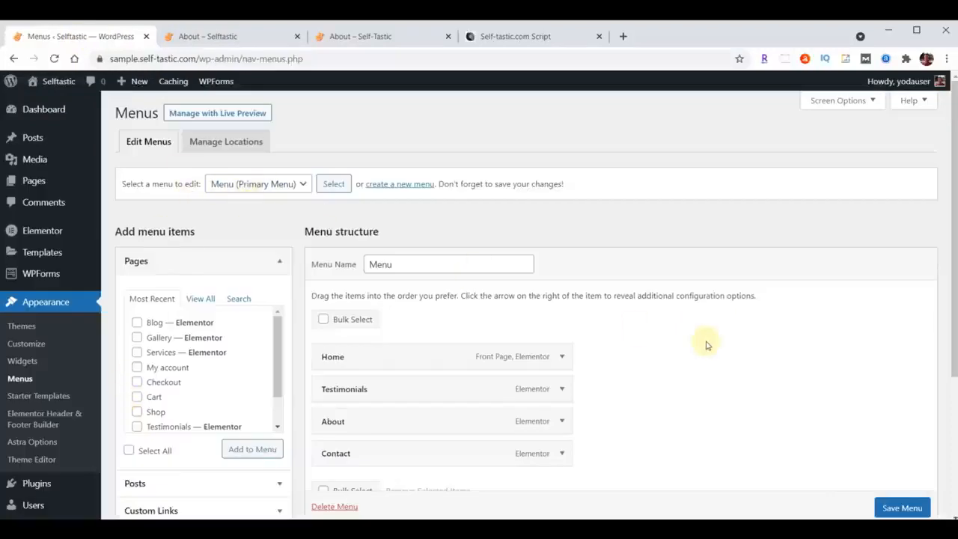
scroll(705, 340, down, 1)
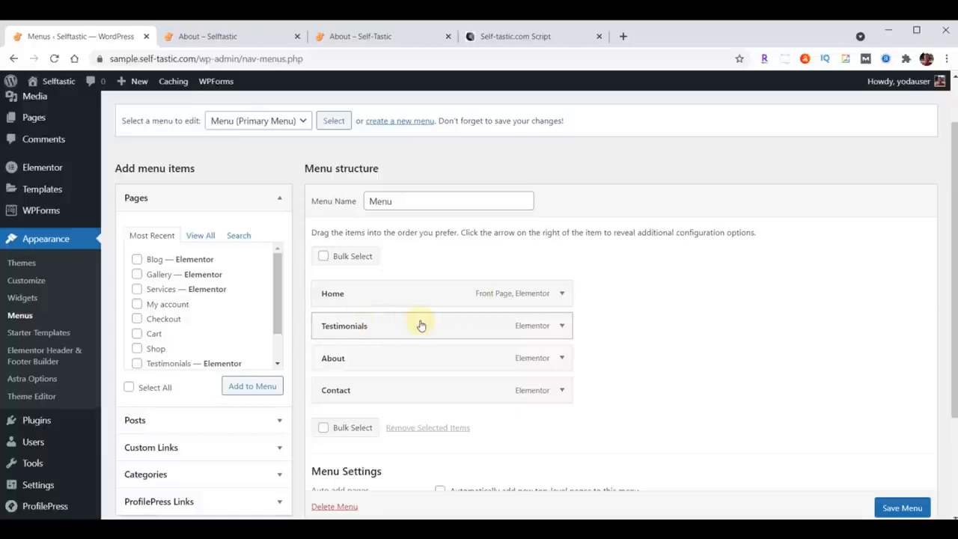
click(562, 325)
click(333, 442)
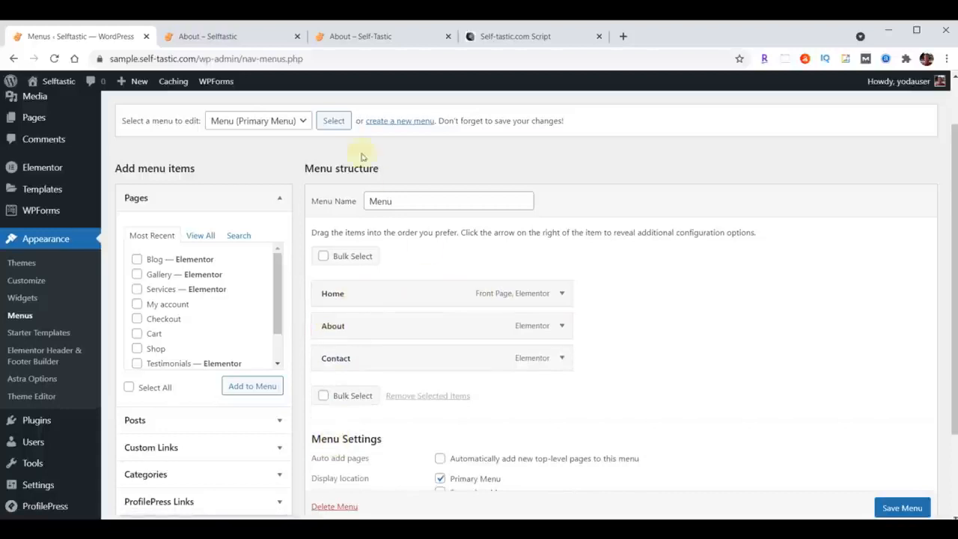
Compare with the original site's navigation and add the Blog and Gallery pages to the primary menu.
click(336, 36)
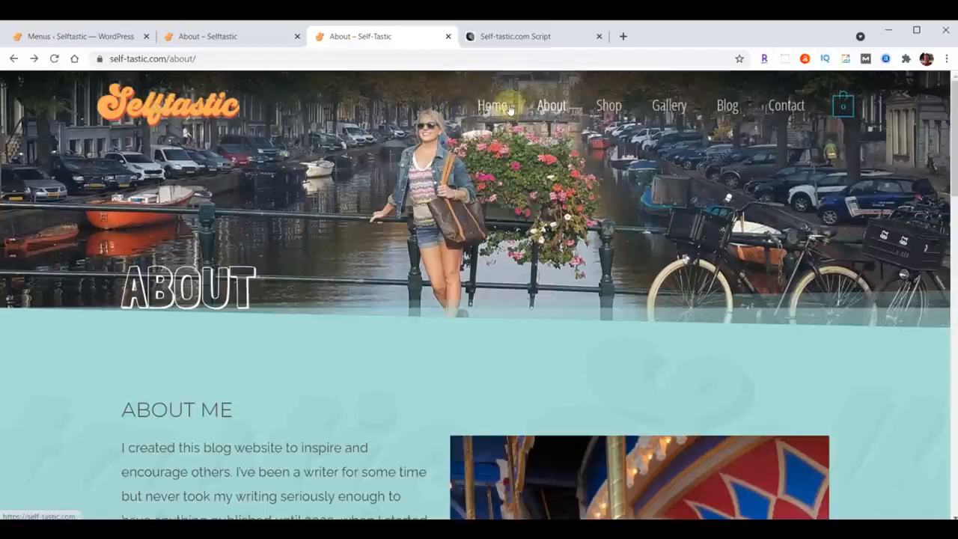
click(75, 35)
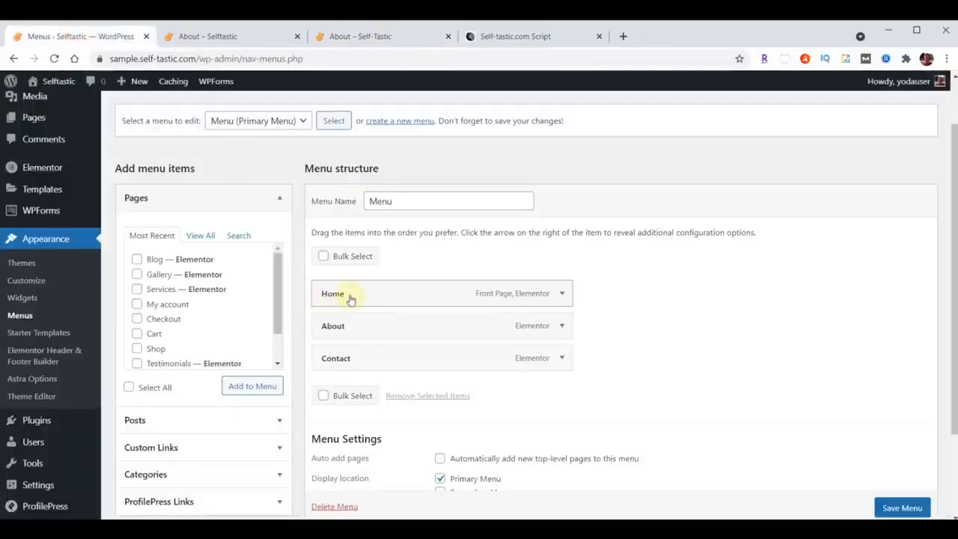
click(138, 260)
click(138, 276)
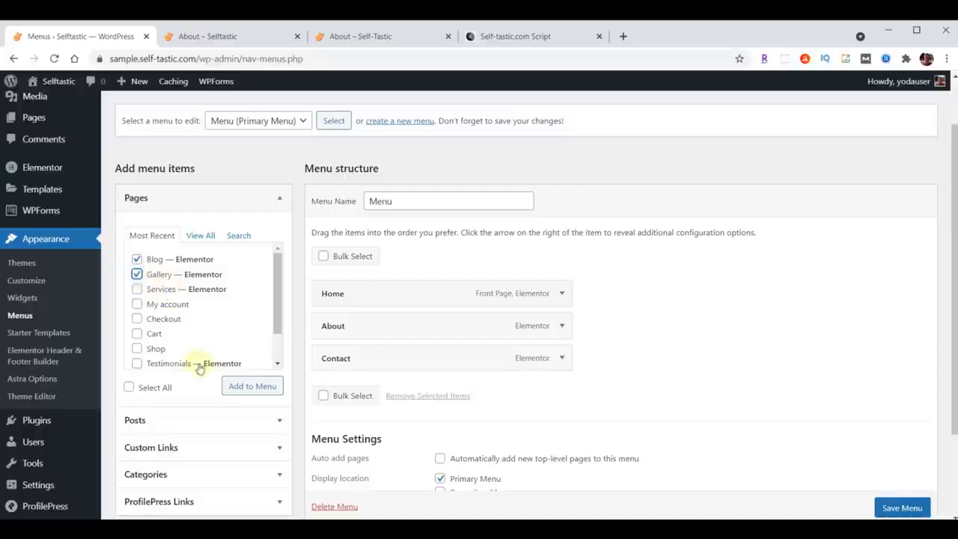
click(242, 392)
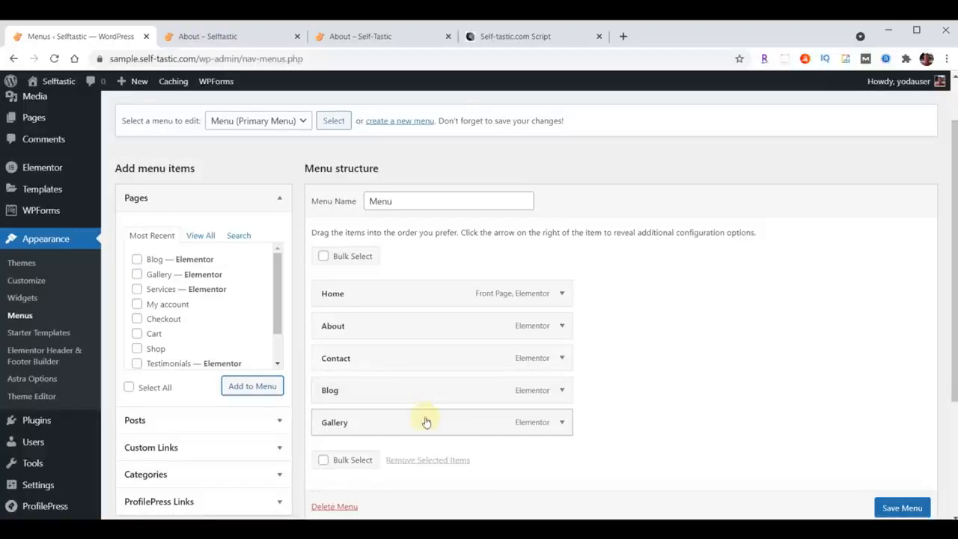
Reorder the menu as Home, About, Gallery, Blog, Contact and save it.
drag(425, 428, 426, 364)
drag(406, 428, 389, 390)
scroll(678, 342, down, 3)
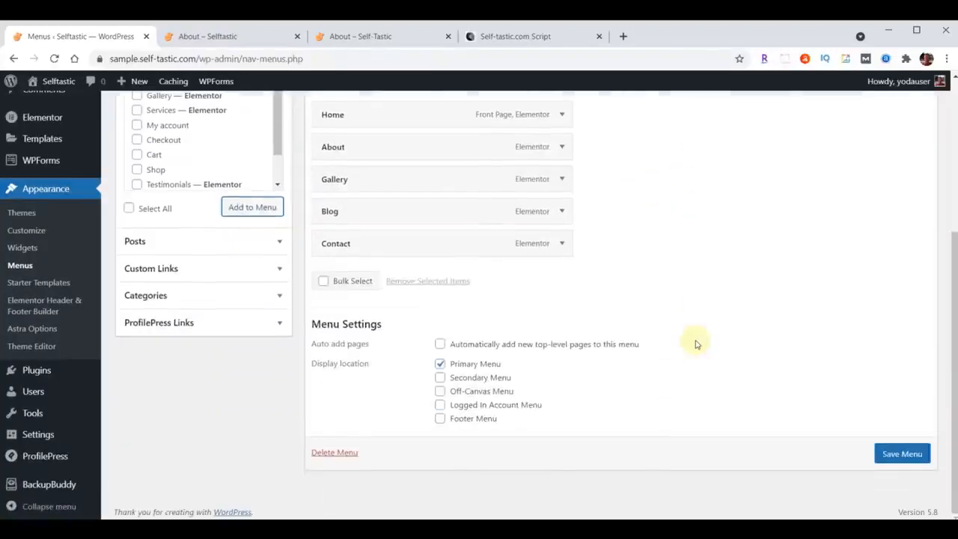
click(893, 455)
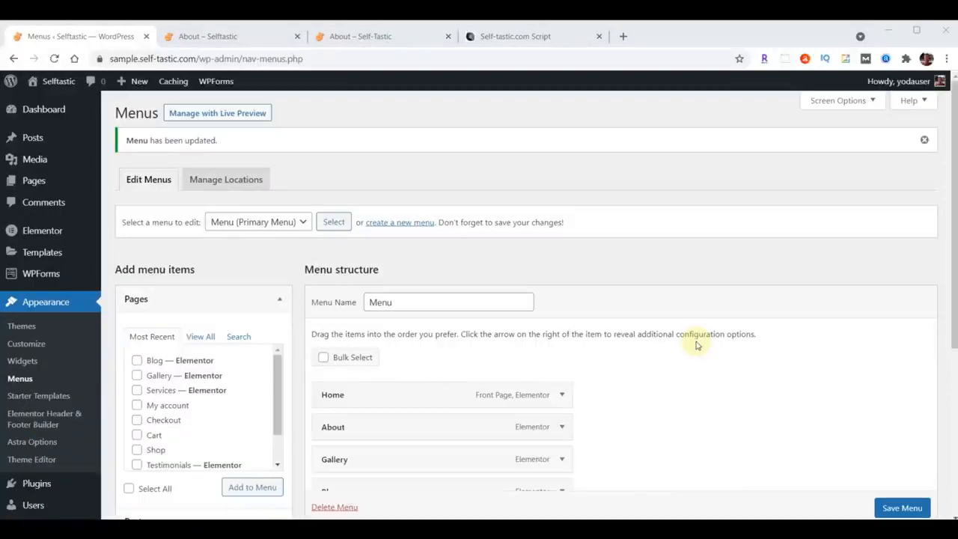
Open the Services page in Elementor from the pages list and delete all the sections copied from the About page.
click(34, 181)
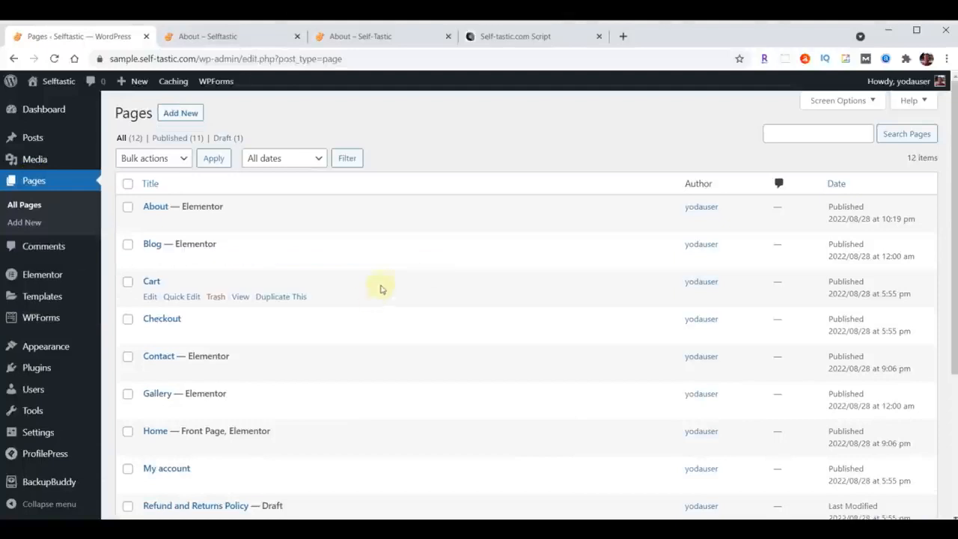
scroll(352, 317, down, 2)
scroll(353, 318, down, 1)
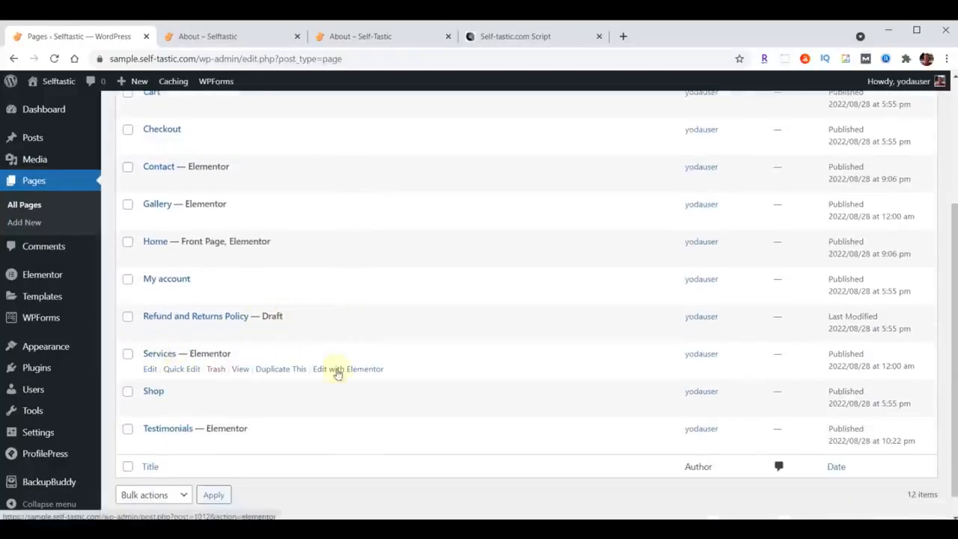
click(354, 373)
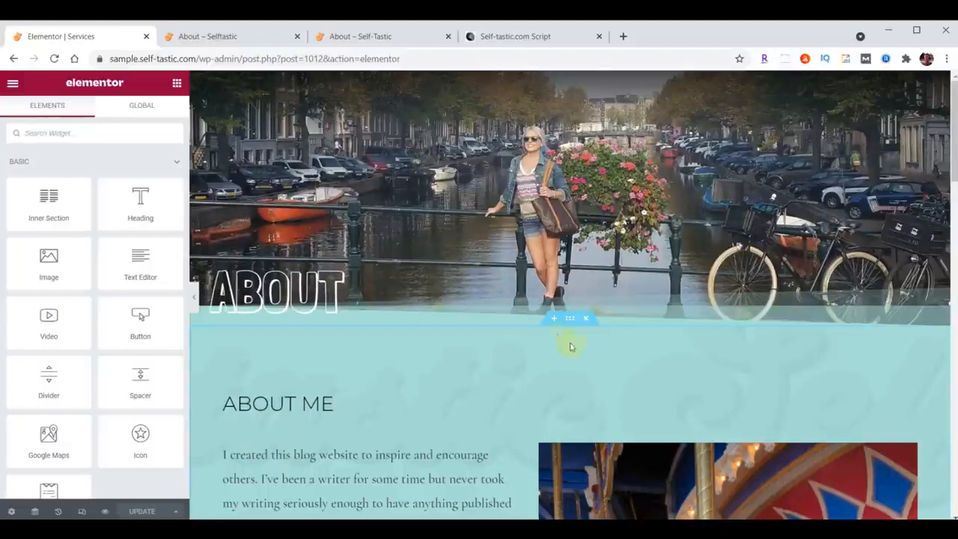
click(584, 80)
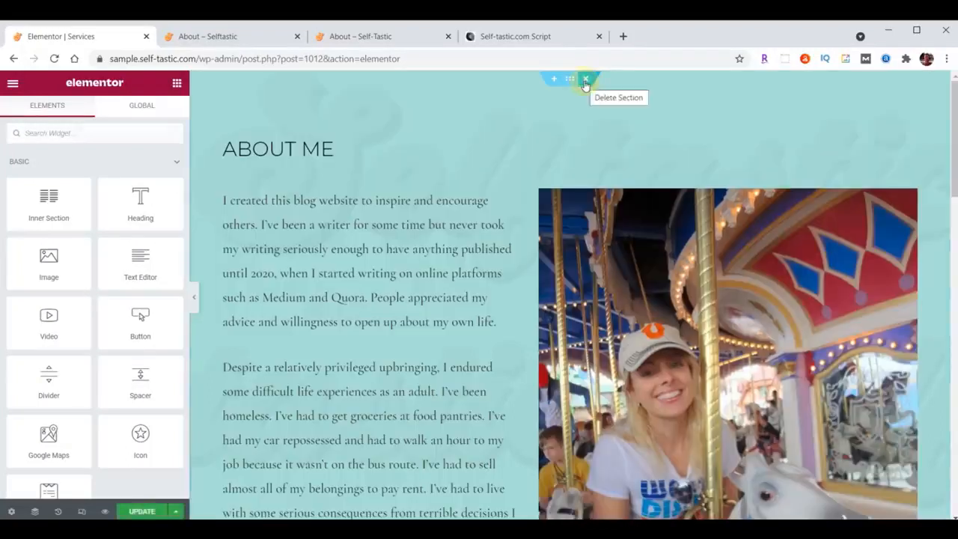
click(585, 80)
click(584, 80)
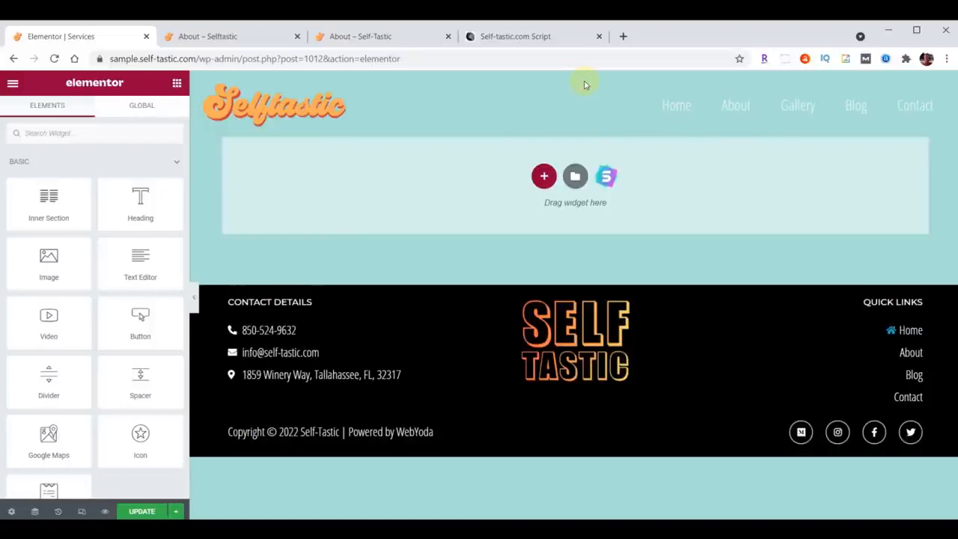
Import the Selftastic Services Page template from the content folder into the library and insert it without its document settings.
click(575, 176)
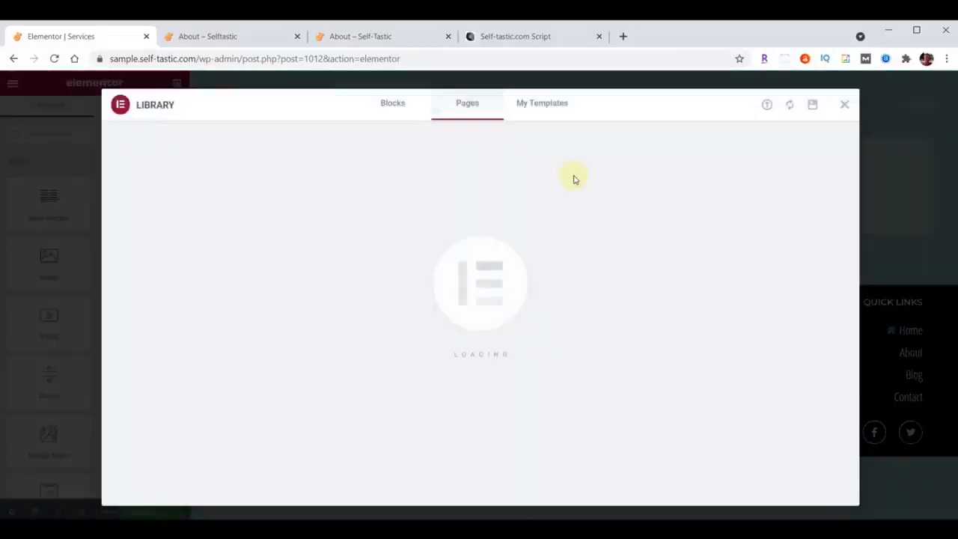
click(767, 106)
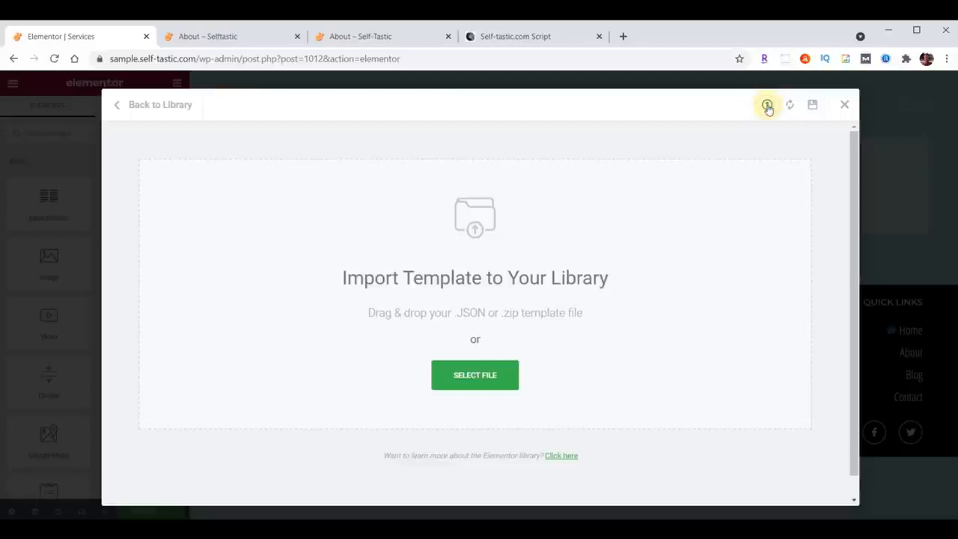
key(alt+Tab)
scroll(852, 312, down, 6)
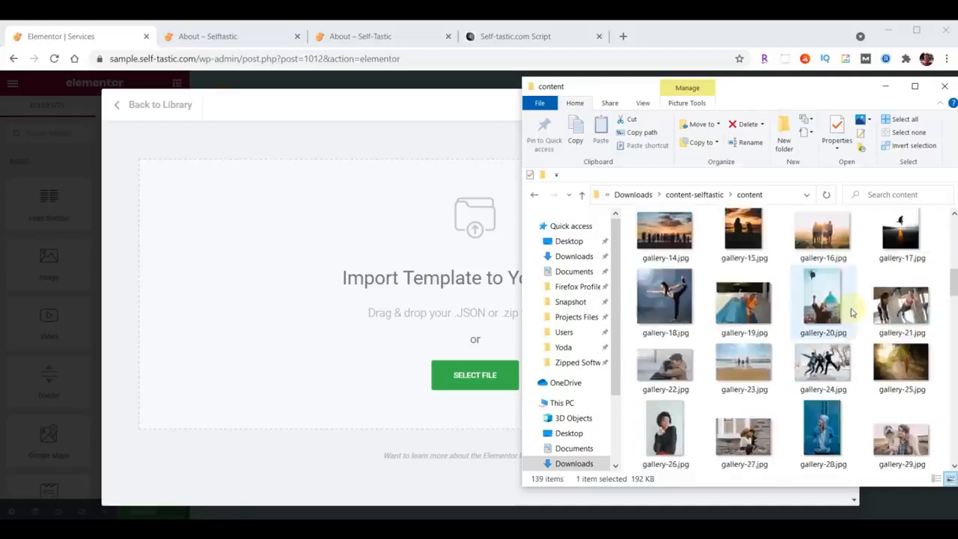
scroll(852, 312, down, 10)
drag(745, 404, 414, 321)
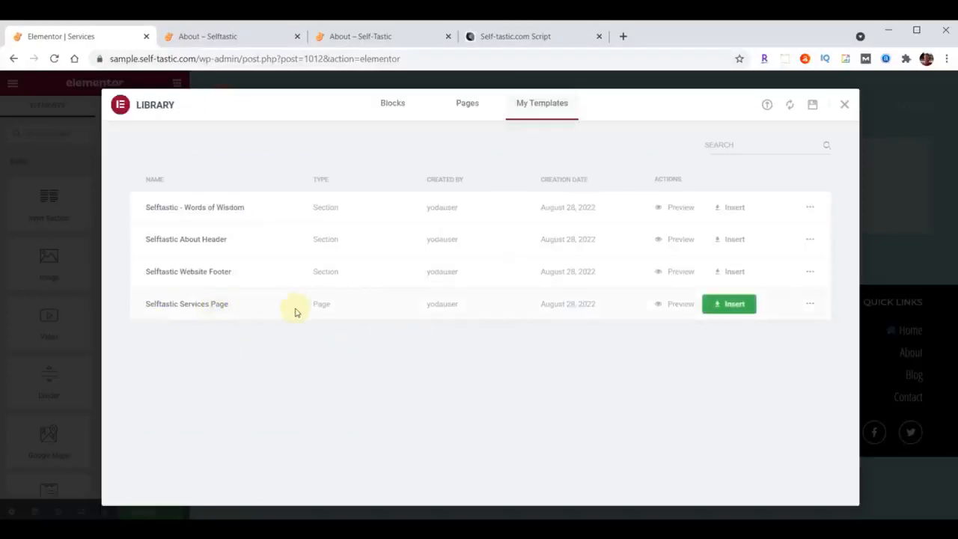
click(732, 305)
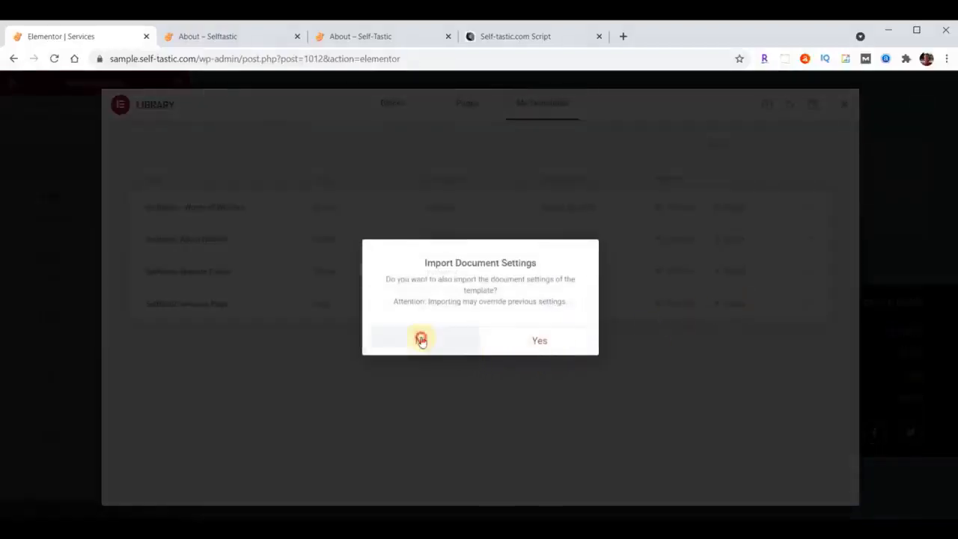
click(420, 340)
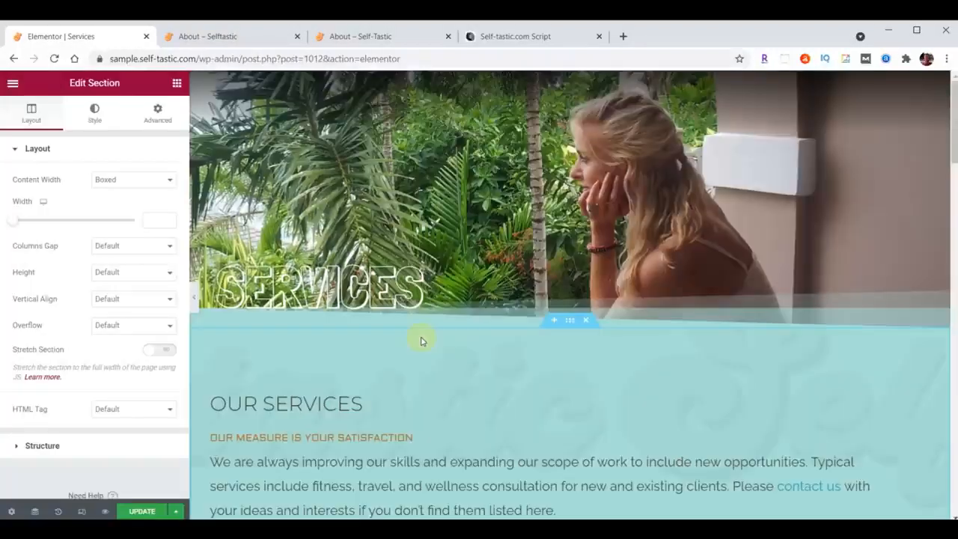
Review the inserted Services page content down to the Words of Wisdom section and update the page.
scroll(420, 340, down, 12)
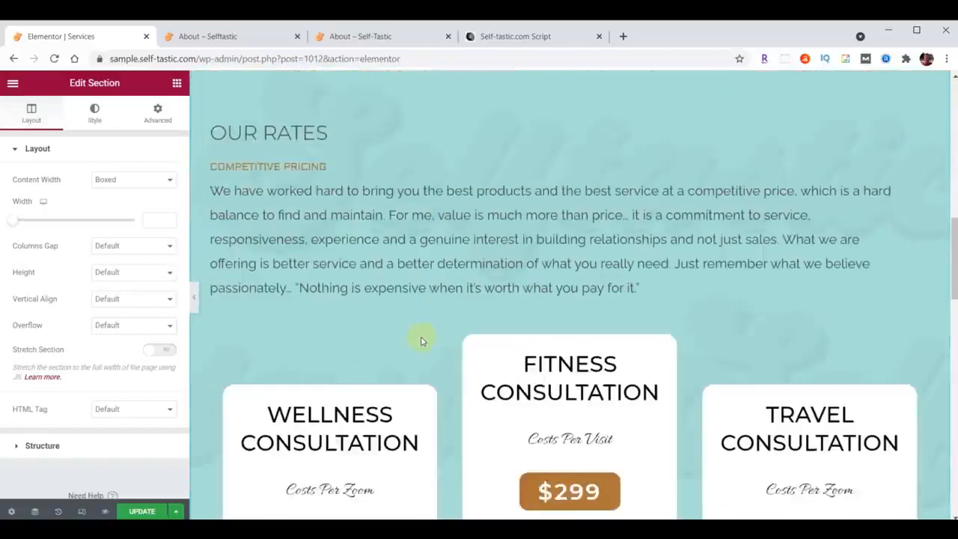
scroll(421, 341, down, 10)
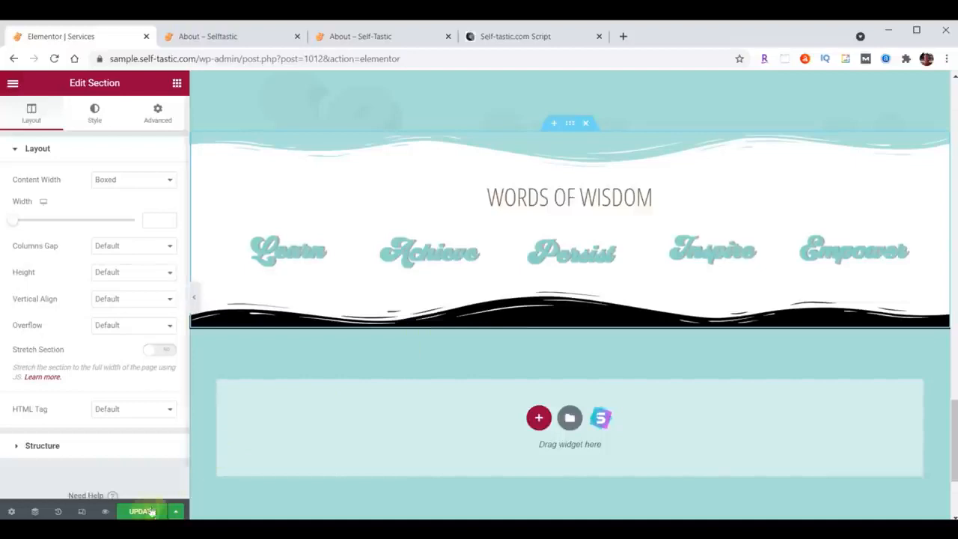
click(141, 512)
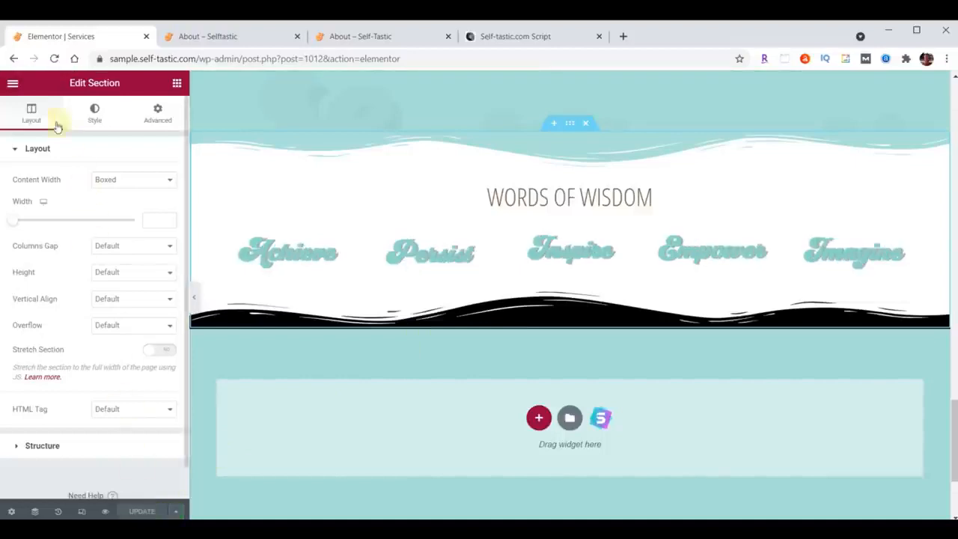
Exit the Services page editor to WordPress and open the Gallery page in Elementor from the pages list.
click(12, 84)
click(90, 302)
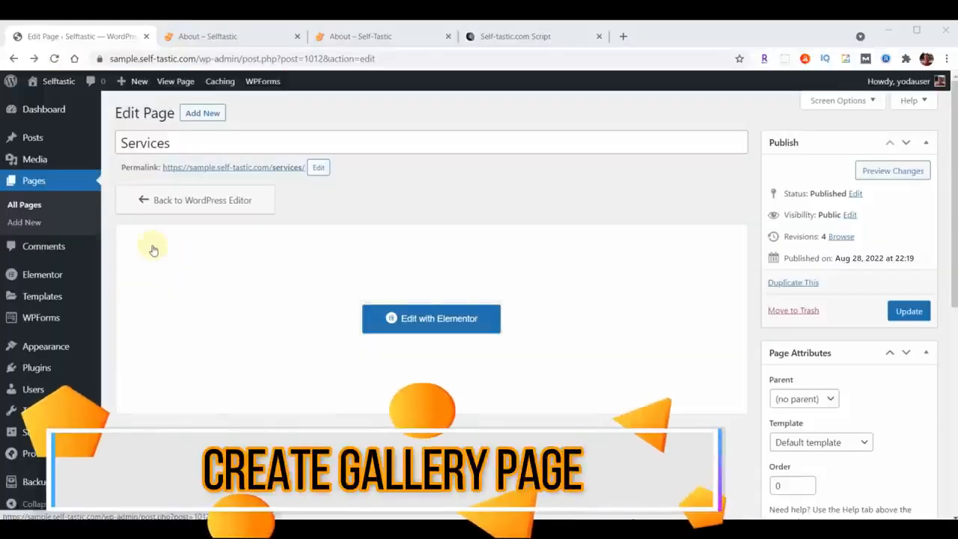
click(34, 181)
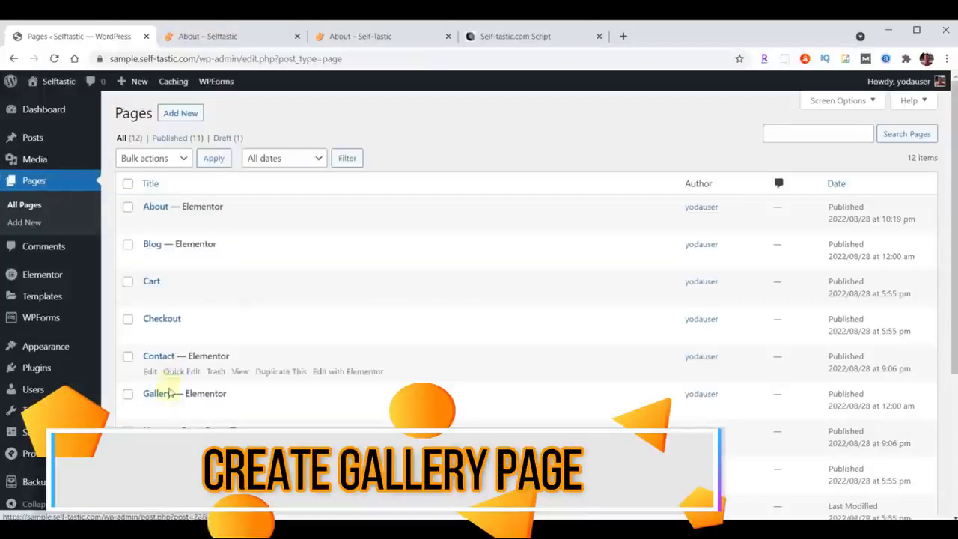
click(348, 409)
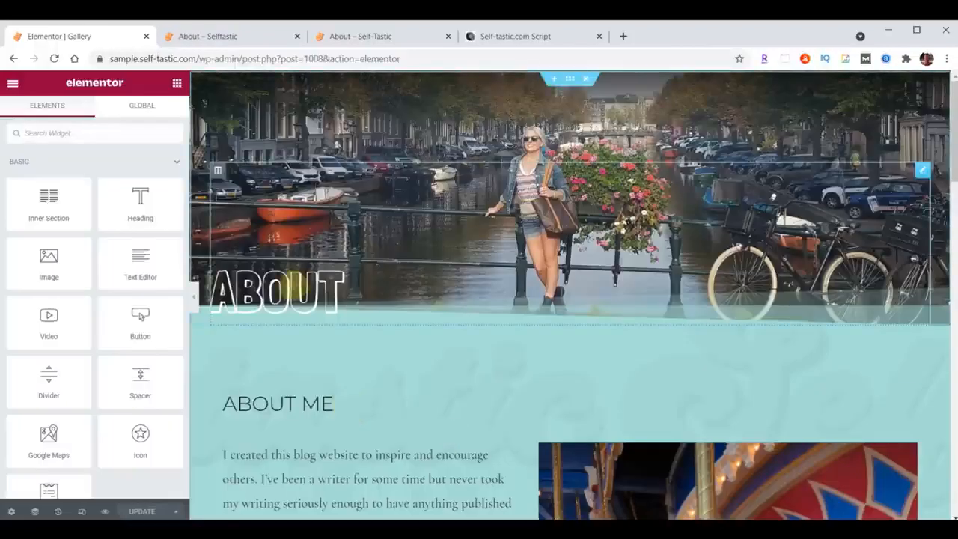
Change the header title to Gallery and replace the header section's background image with header-gallery.jpg from the content folder.
click(292, 286)
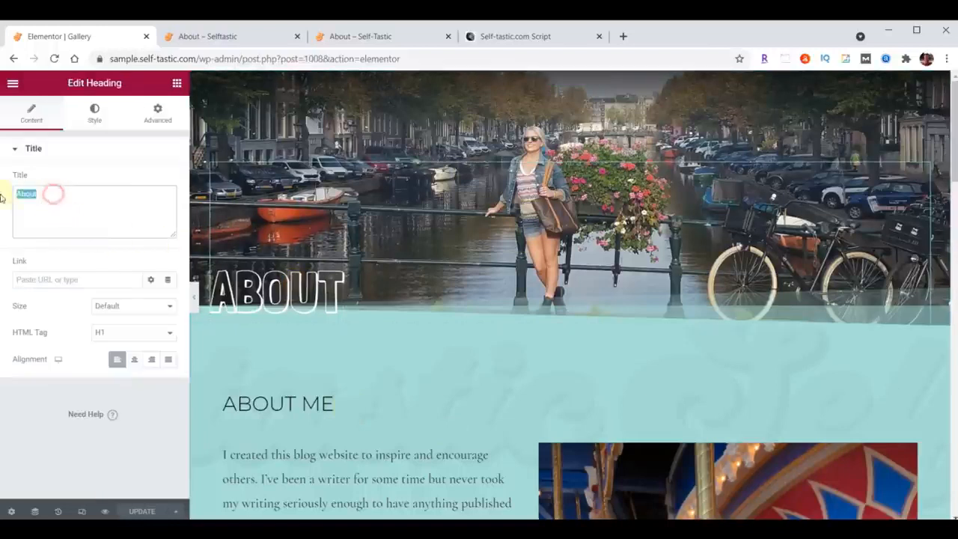
text(Gallery)
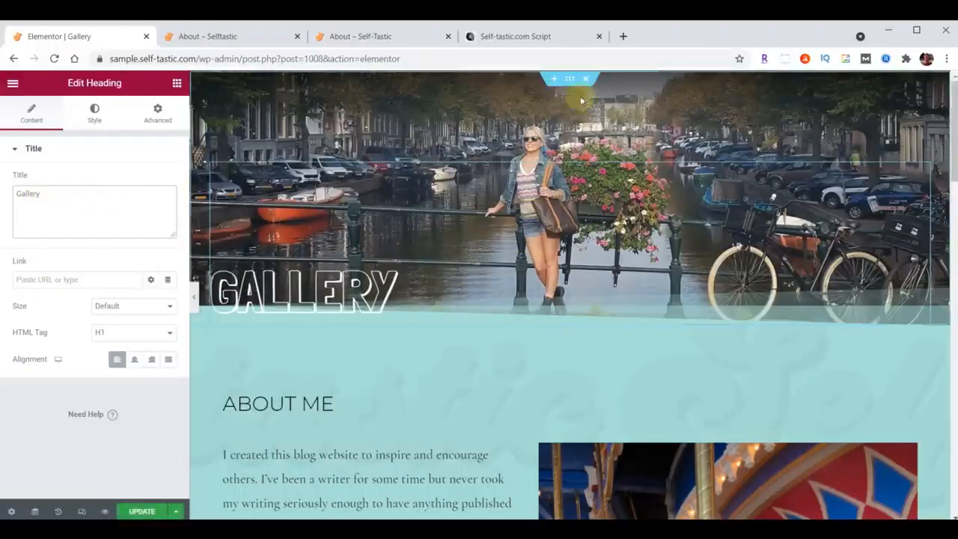
click(571, 79)
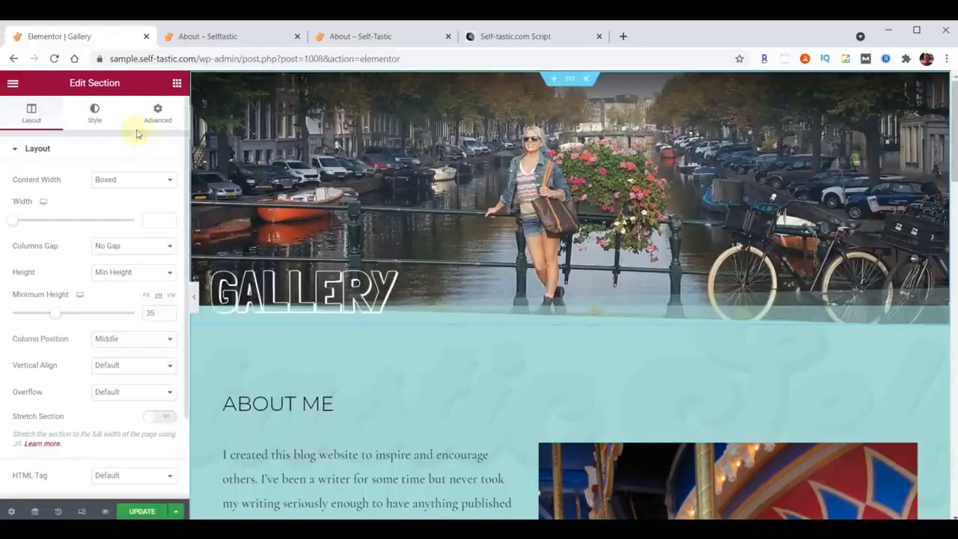
click(94, 111)
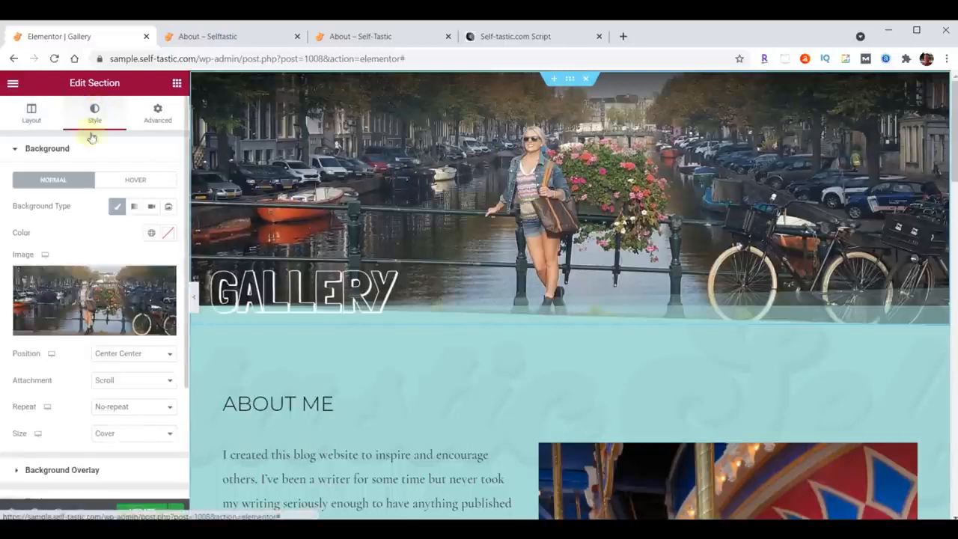
click(86, 299)
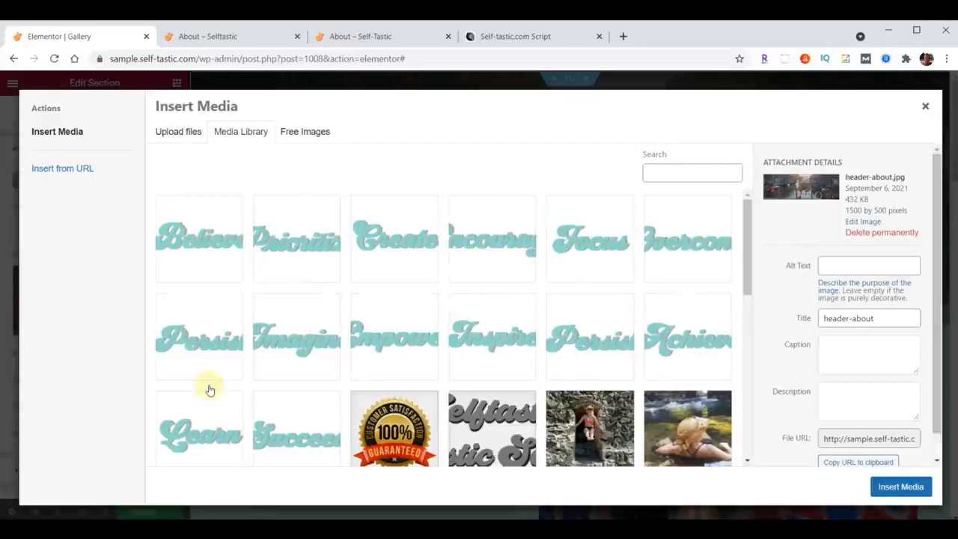
key(alt+Tab)
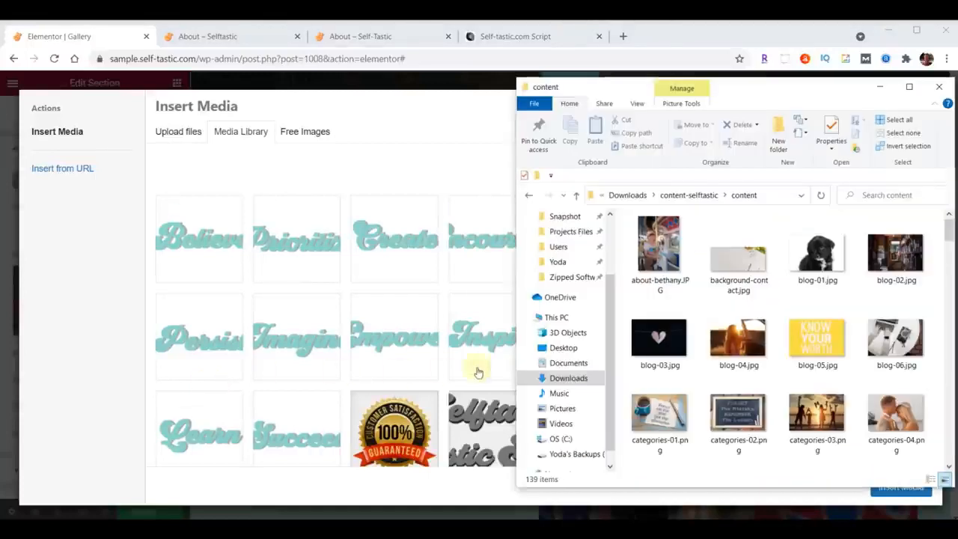
scroll(869, 258, down, 5)
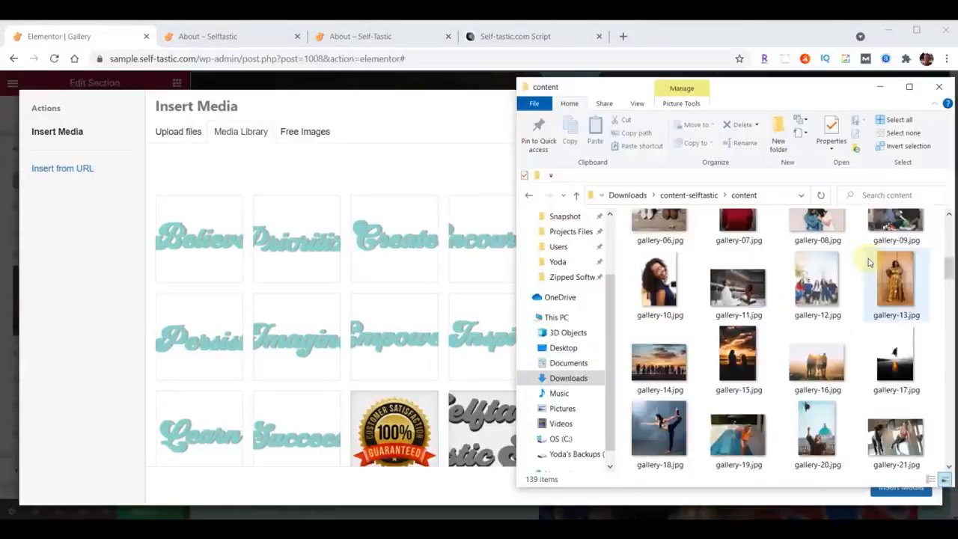
scroll(869, 262, down, 6)
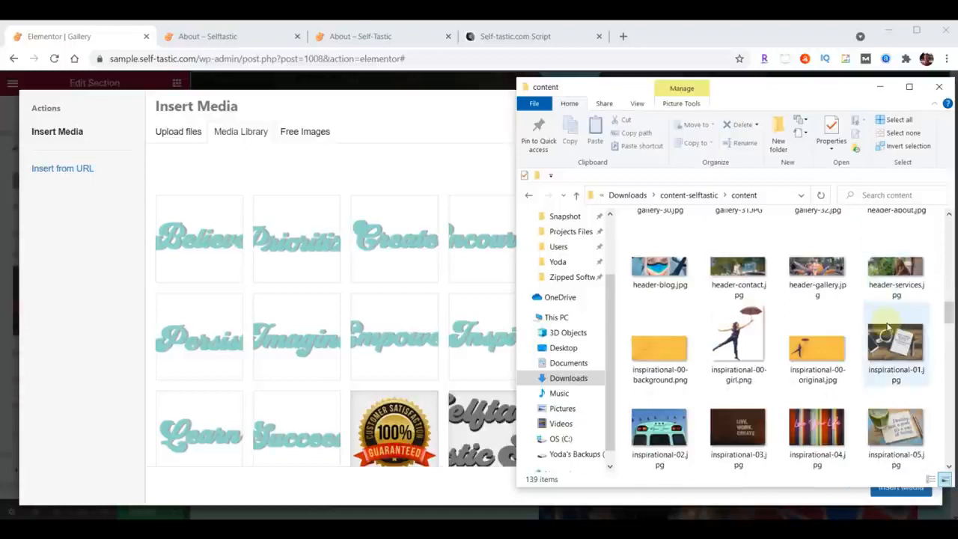
drag(823, 267, 318, 272)
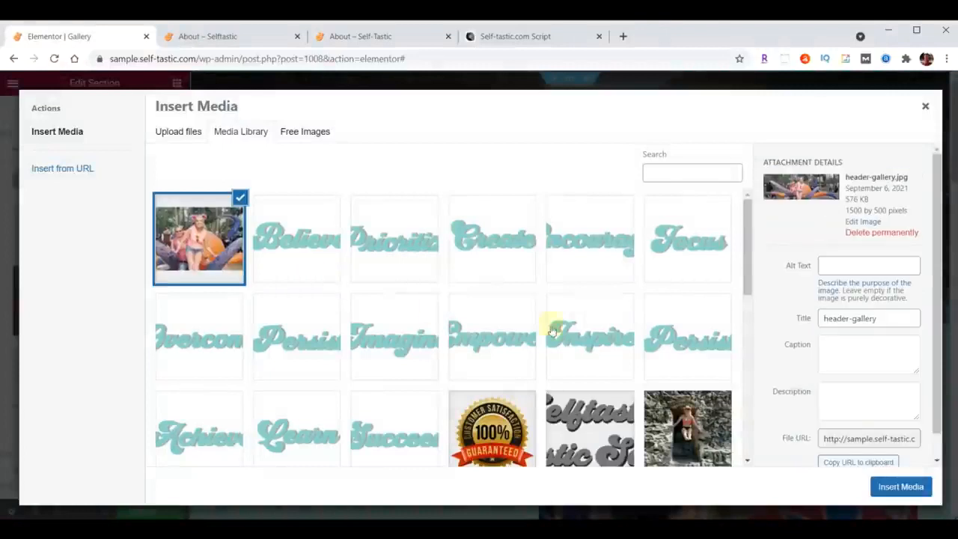
click(907, 487)
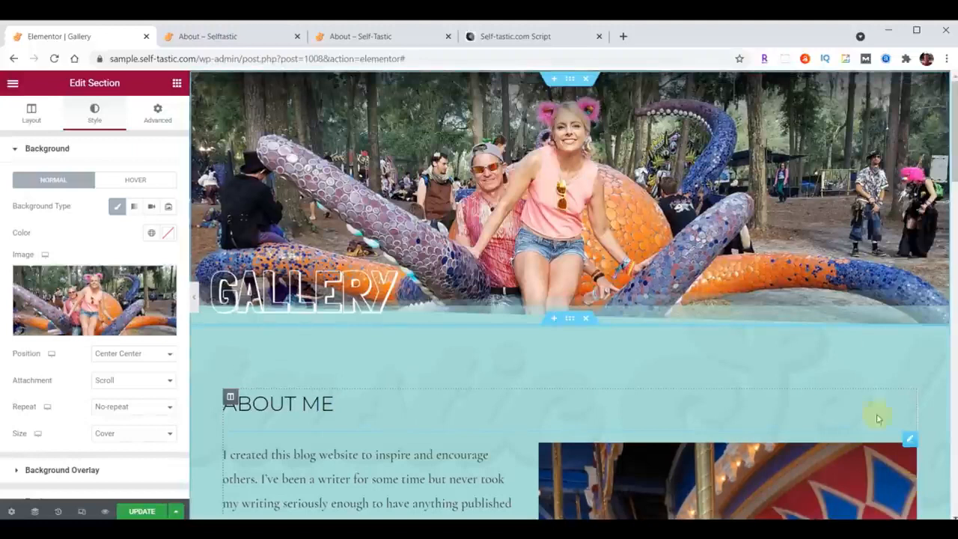
Delete the About Me heading and the text block with its image from the section below the header.
scroll(718, 290, down, 2)
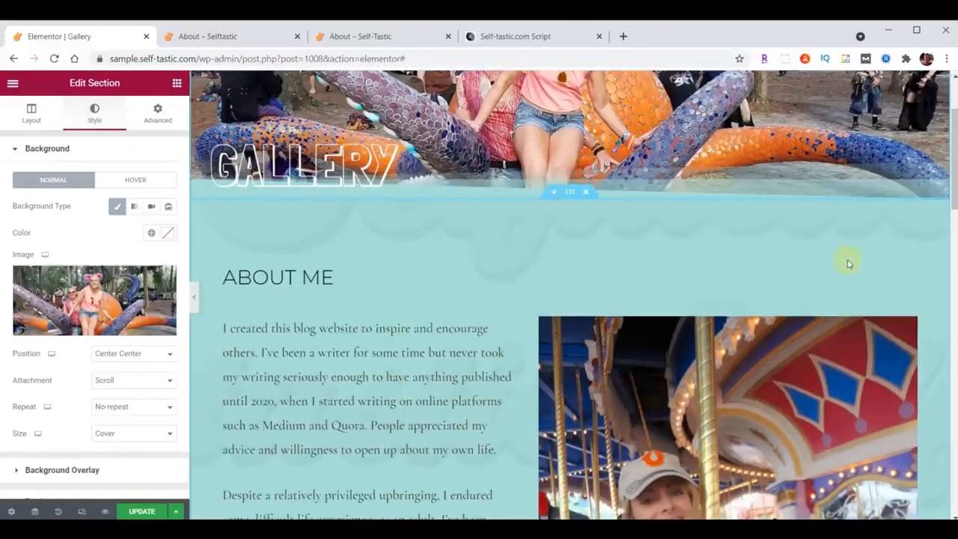
right_click(903, 273)
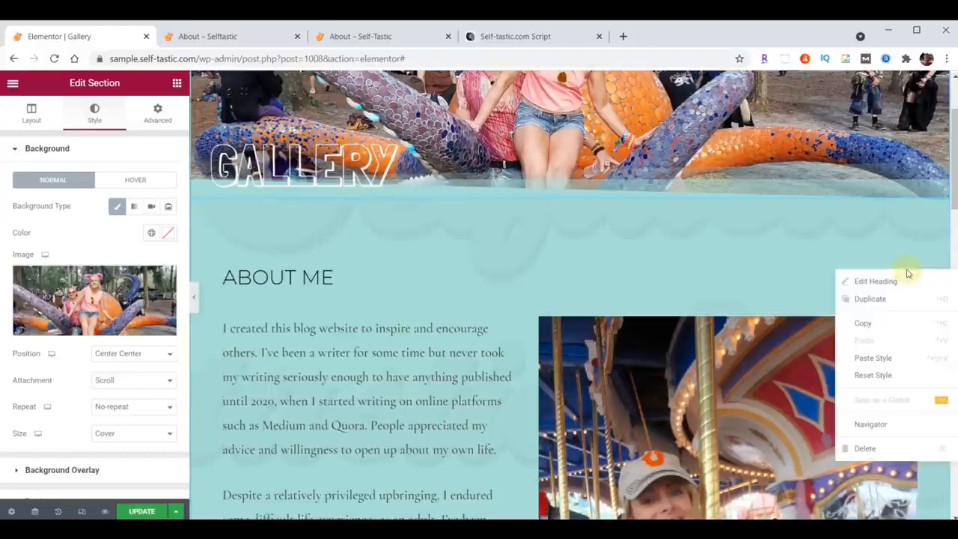
click(868, 448)
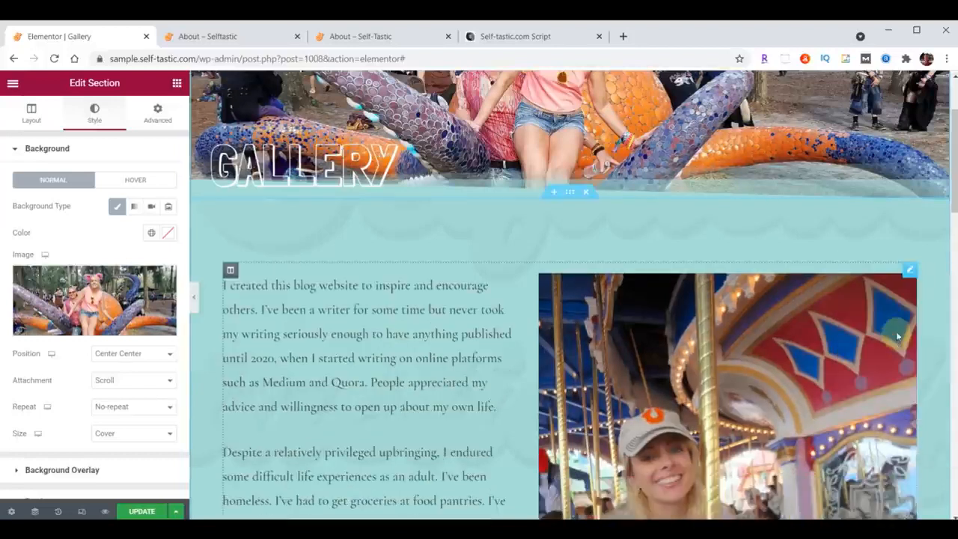
right_click(908, 273)
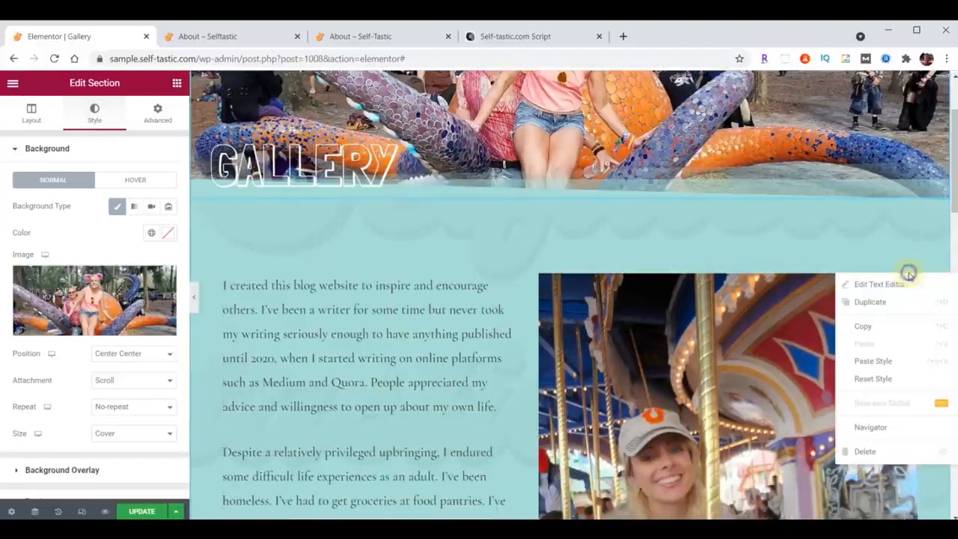
click(865, 451)
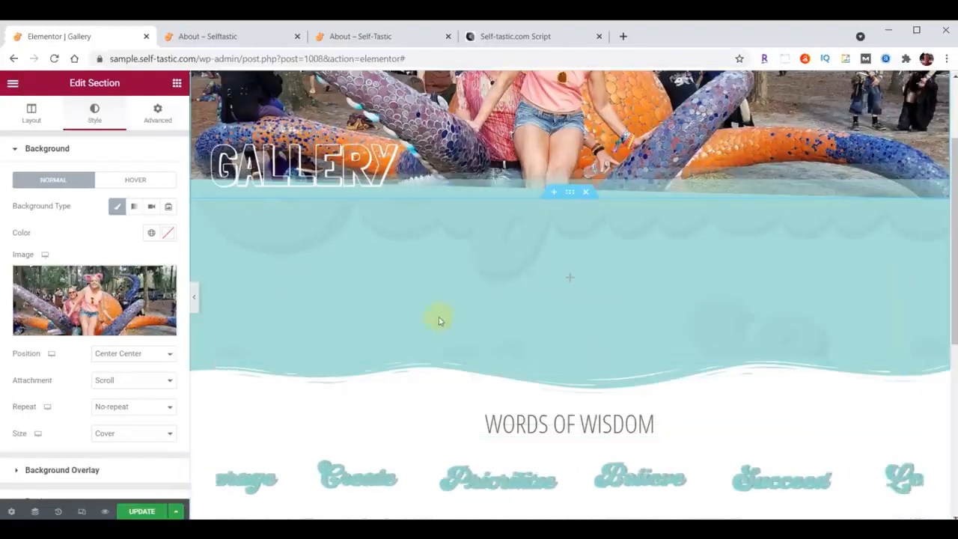
Search the widgets for gallery and add a Basic Gallery to the emptied section below the header.
click(177, 84)
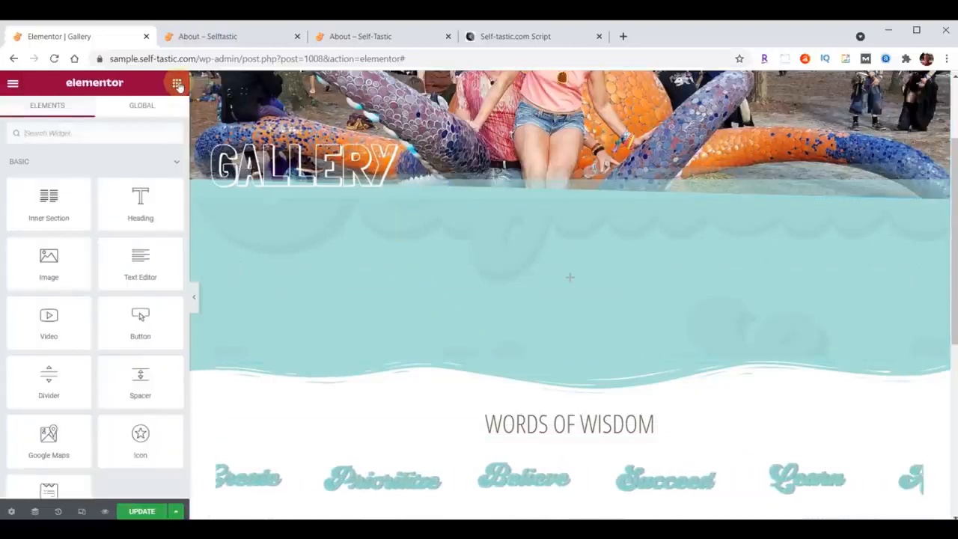
click(82, 133)
text(gallery)
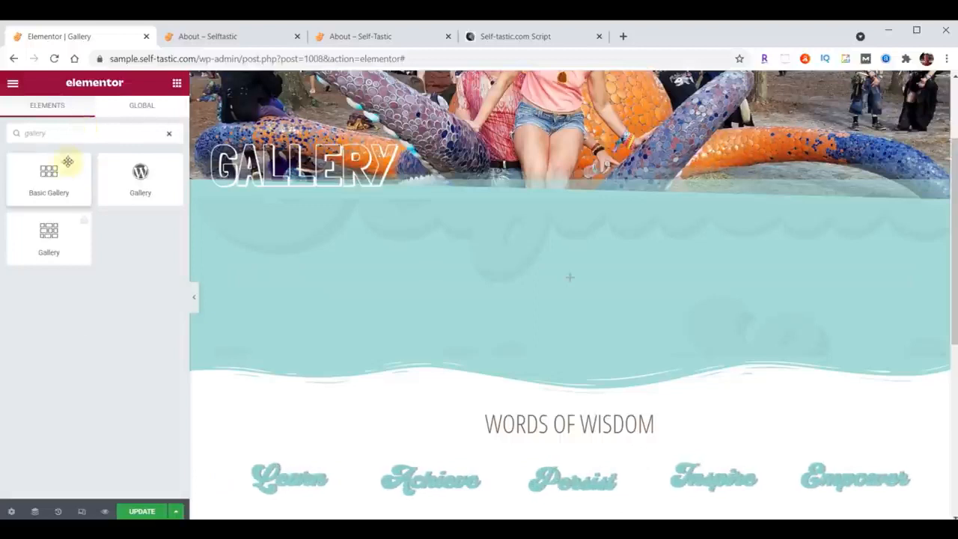
drag(49, 172, 577, 276)
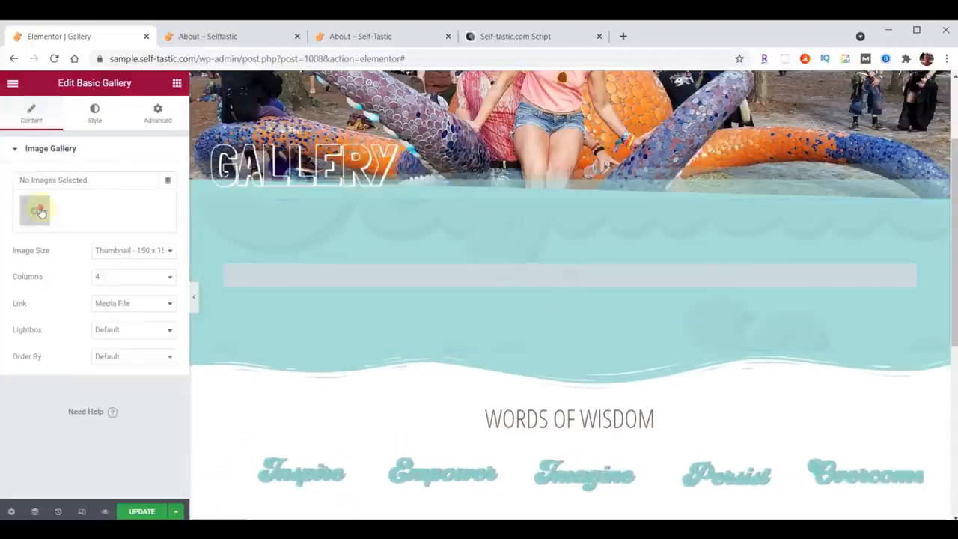
Upload gallery-01 through gallery-32 from the content folder as the images for the Basic Gallery.
click(35, 210)
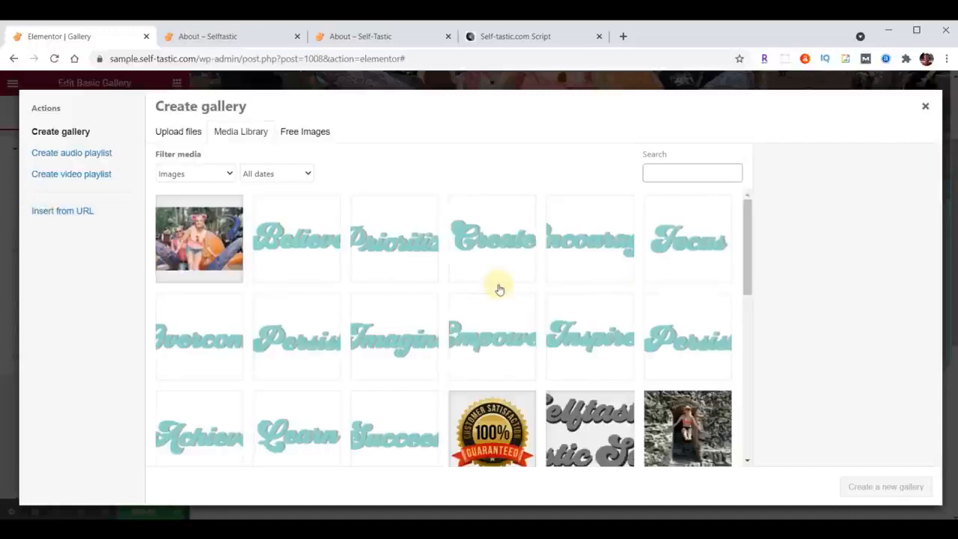
key(alt+Tab)
scroll(848, 342, up, 2)
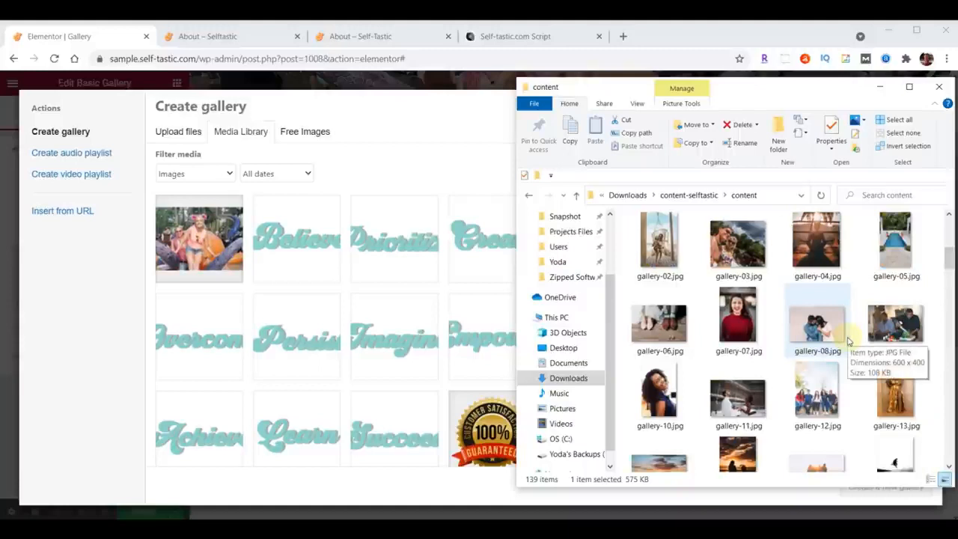
scroll(848, 341, up, 2)
click(887, 303)
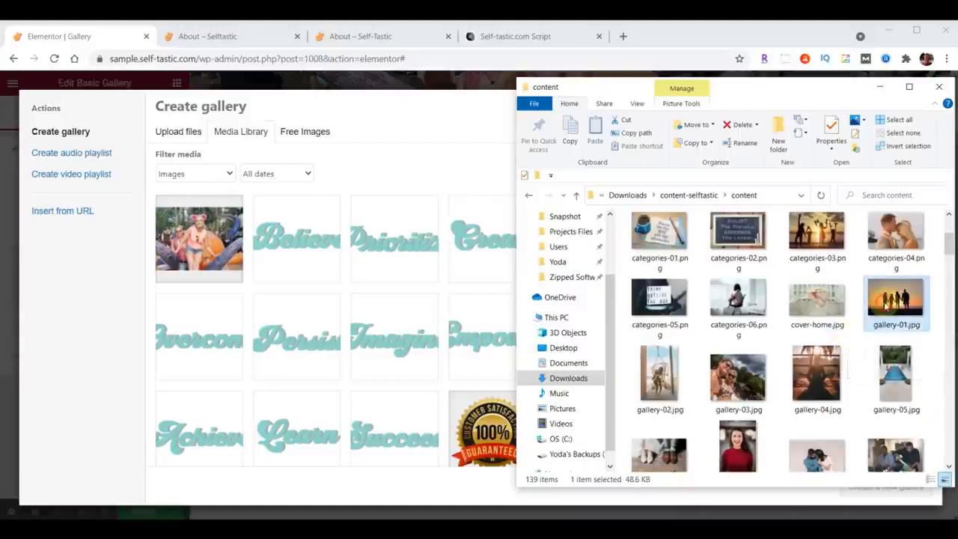
scroll(887, 303, down, 5)
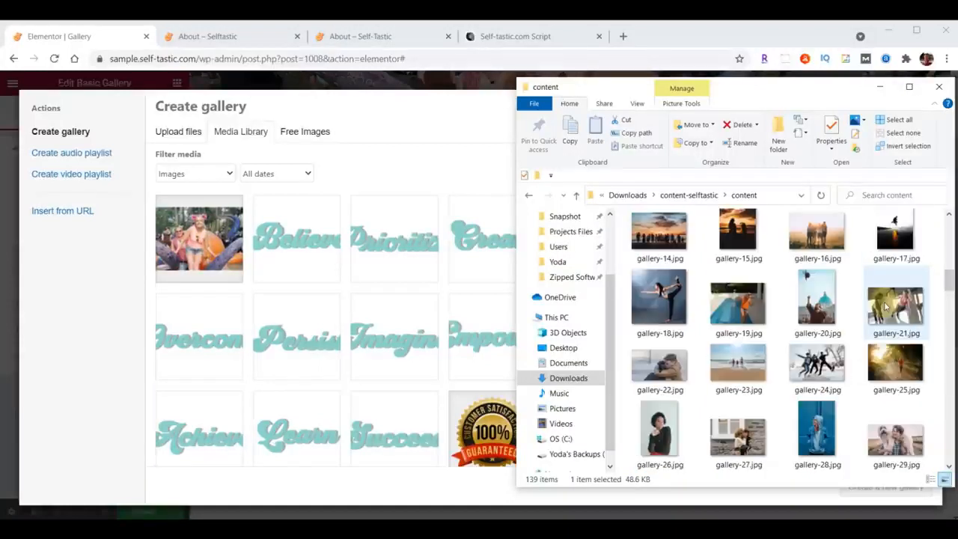
scroll(887, 306, down, 5)
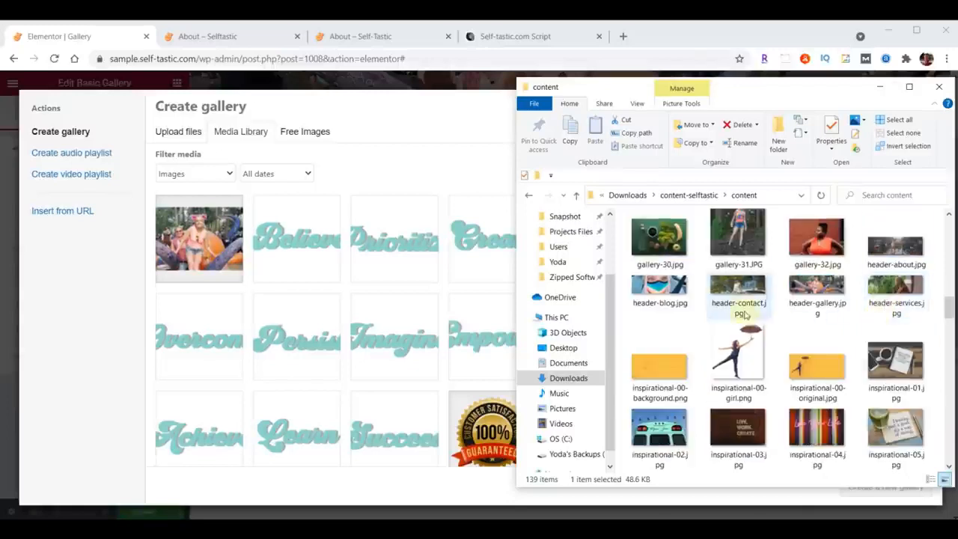
shift+click(823, 249)
drag(823, 249, 210, 354)
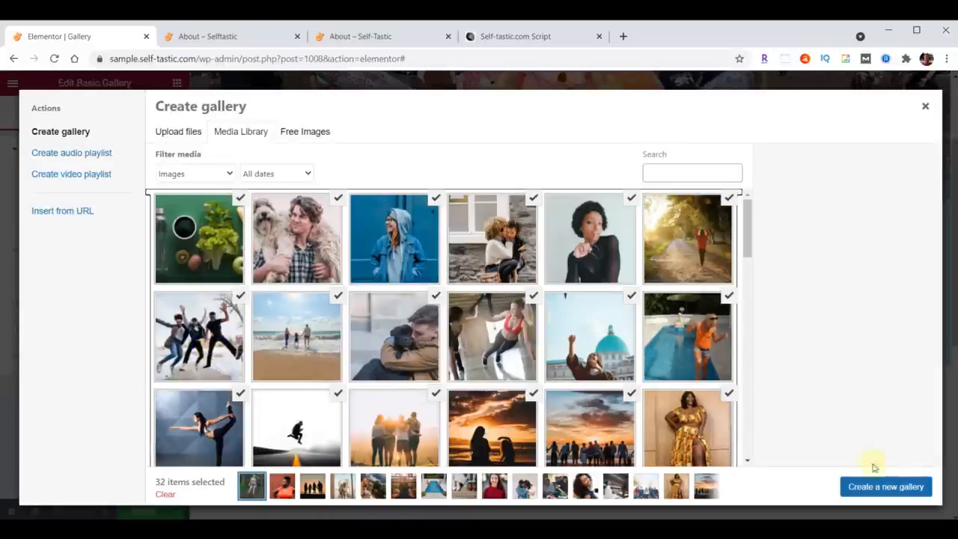
Create a new gallery from the uploaded images and insert it into the page.
click(877, 488)
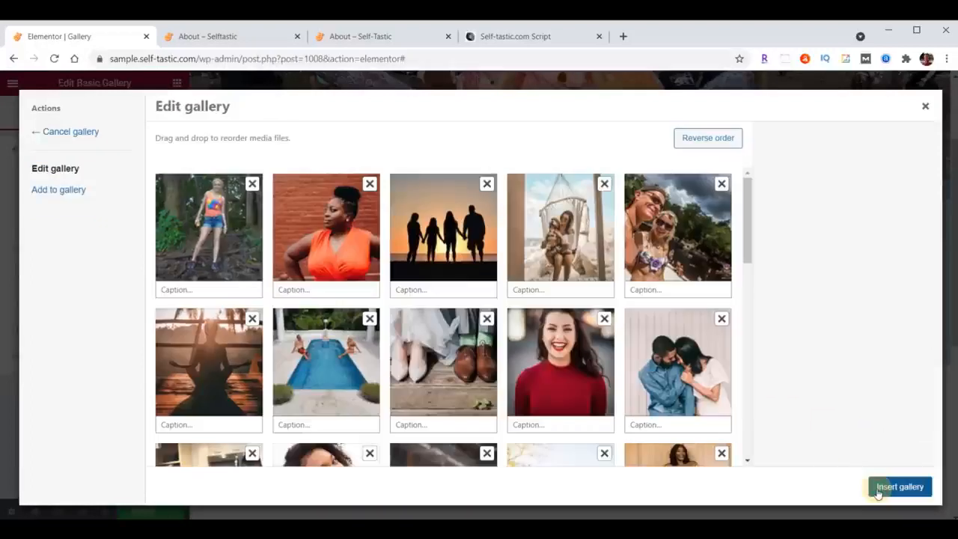
drag(445, 250, 329, 236)
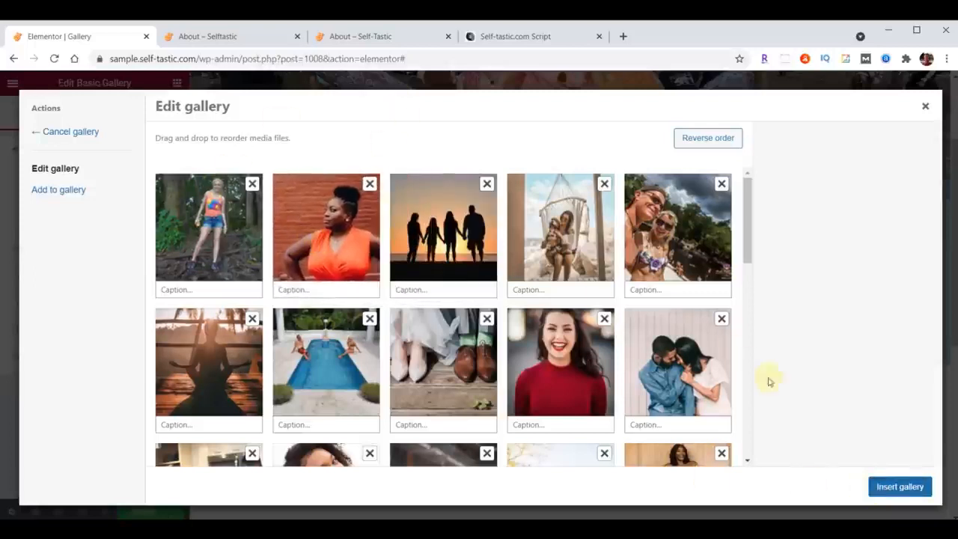
click(901, 487)
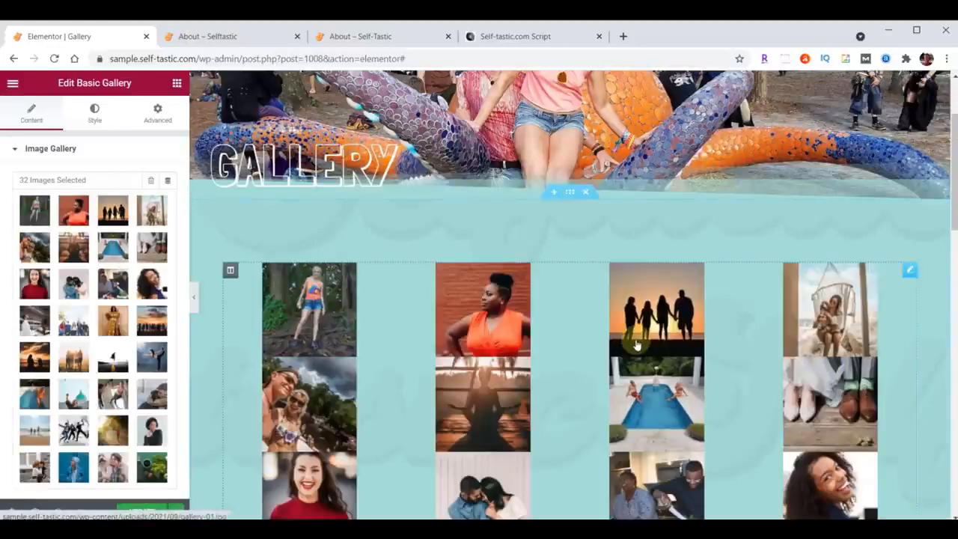
Set the Basic Gallery's image size to Medium - 300 x 300 and update the page.
scroll(74, 303, down, 2)
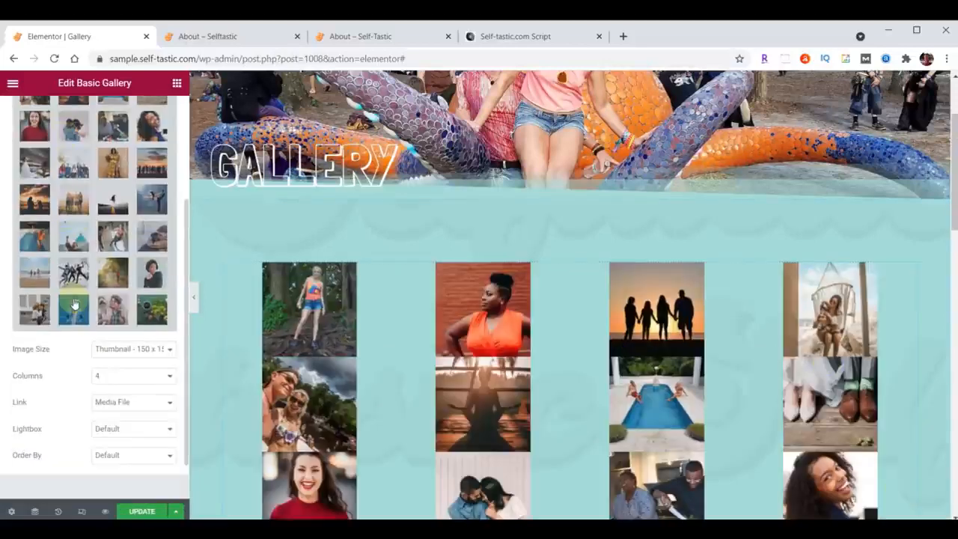
click(122, 351)
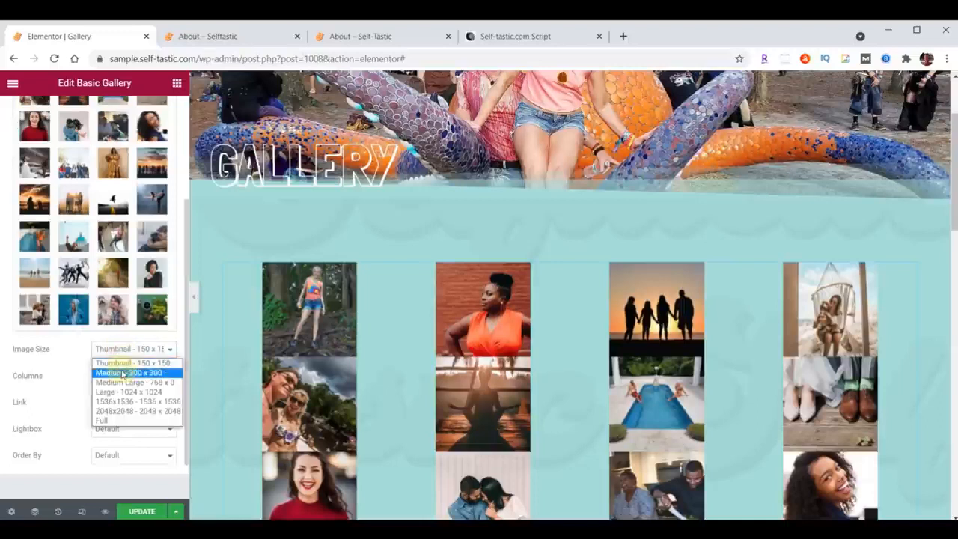
click(122, 373)
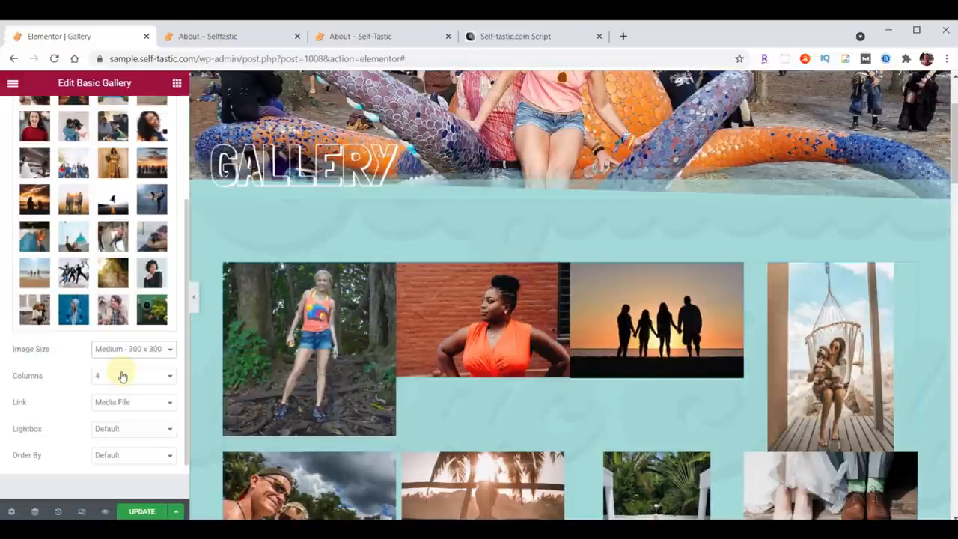
click(148, 513)
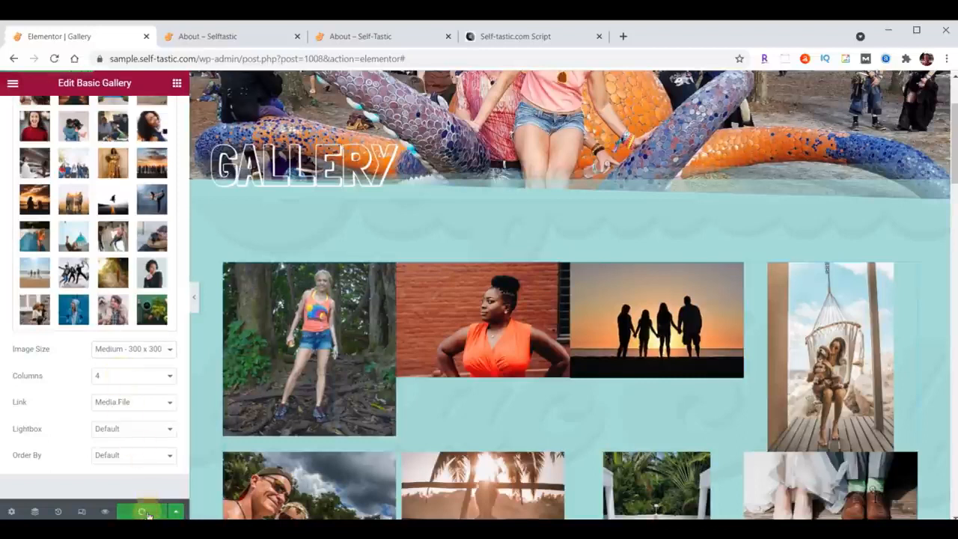
Reload the live sample site and open its Gallery page to review the image grid.
click(218, 36)
scroll(663, 301, up, 10)
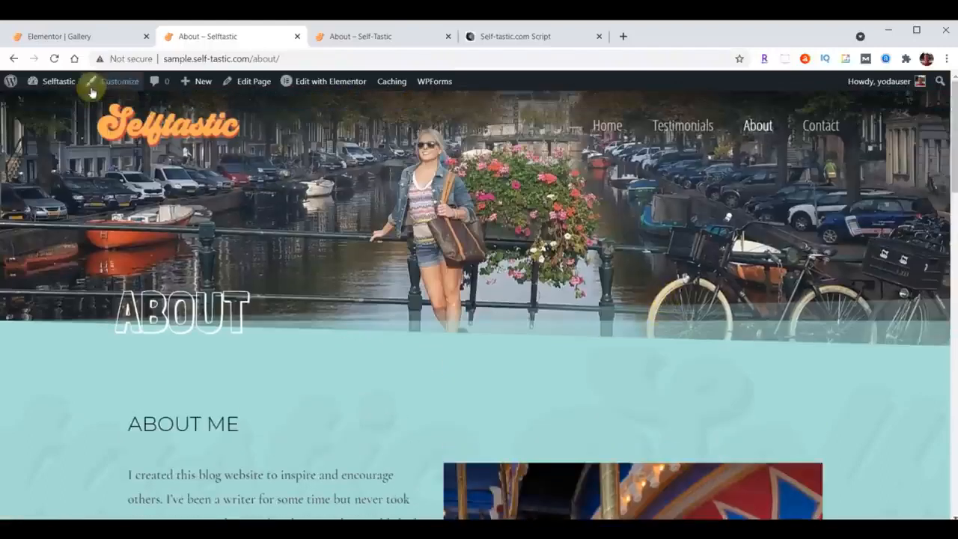
click(54, 59)
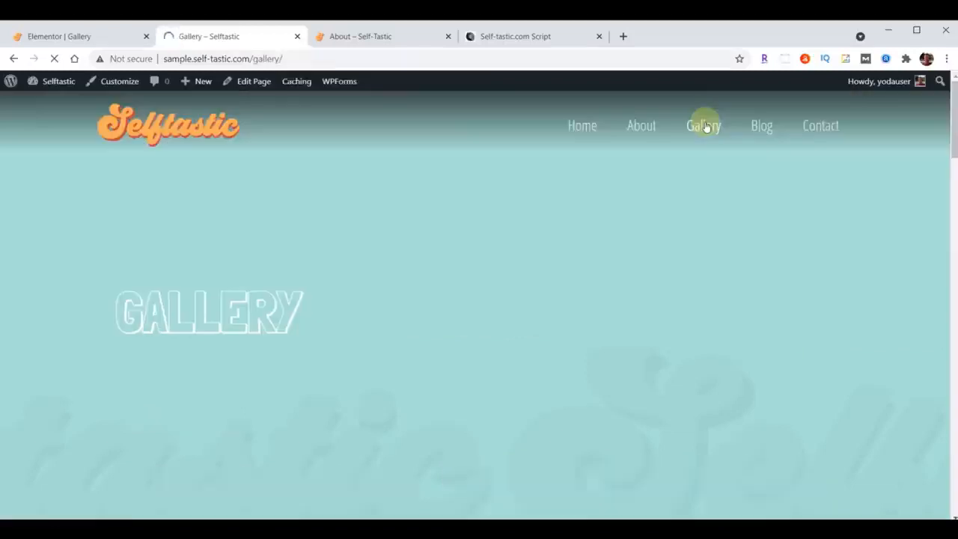
scroll(705, 127, down, 8)
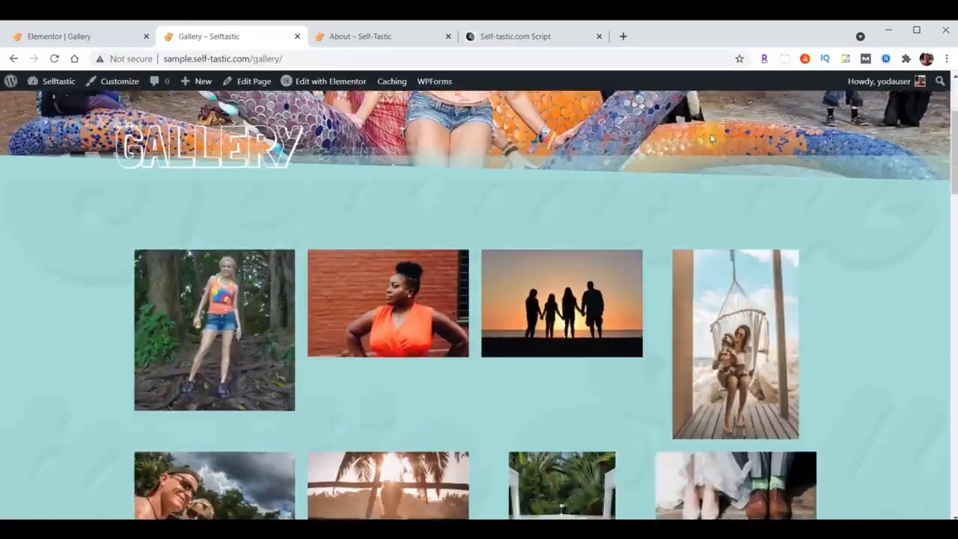
scroll(737, 152, down, 13)
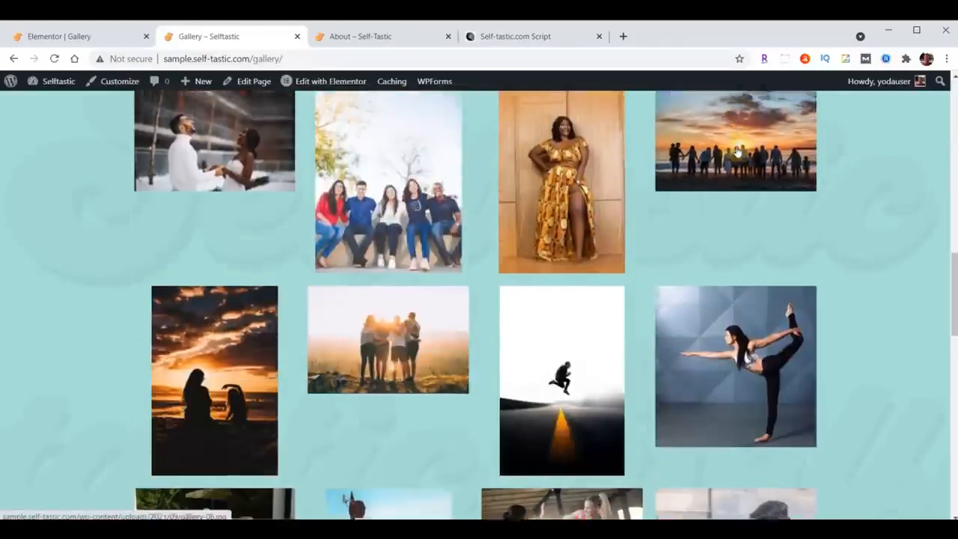
scroll(591, 298, up, 18)
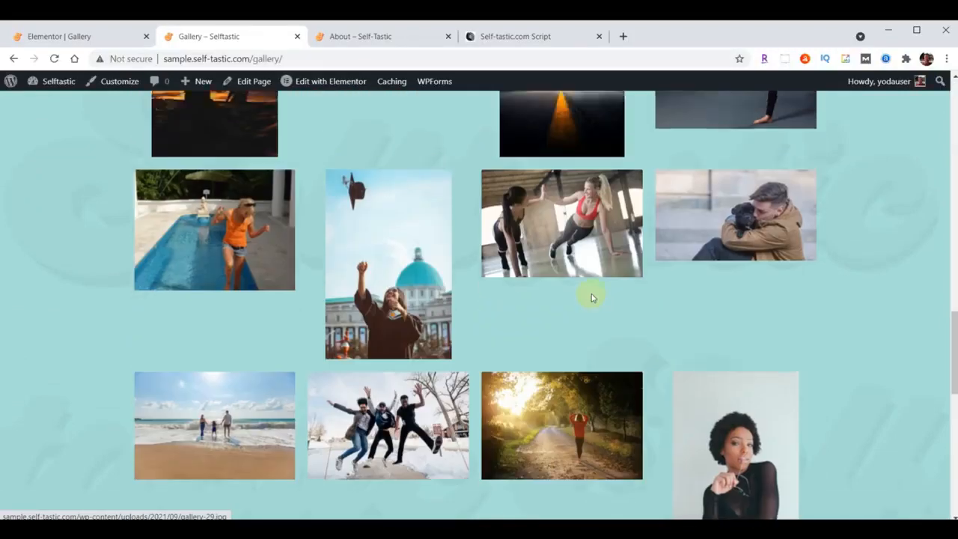
scroll(478, 233, down, 8)
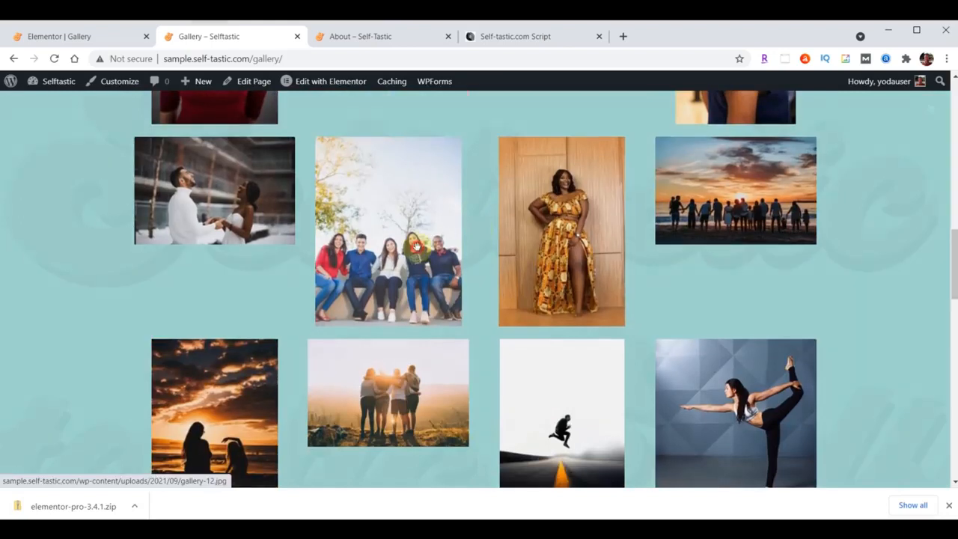
Open a gallery image in the lightbox, browse through the following images, and close the lightbox.
click(416, 247)
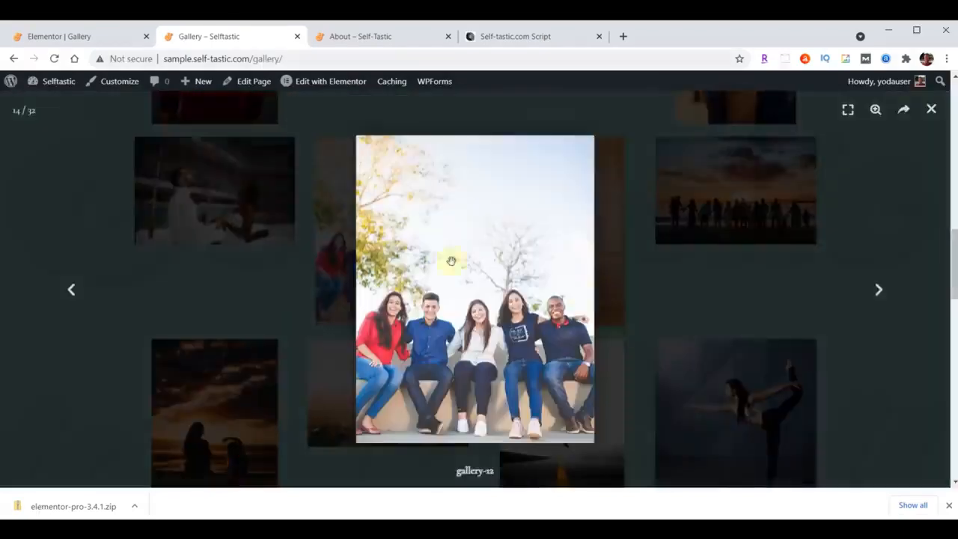
click(878, 291)
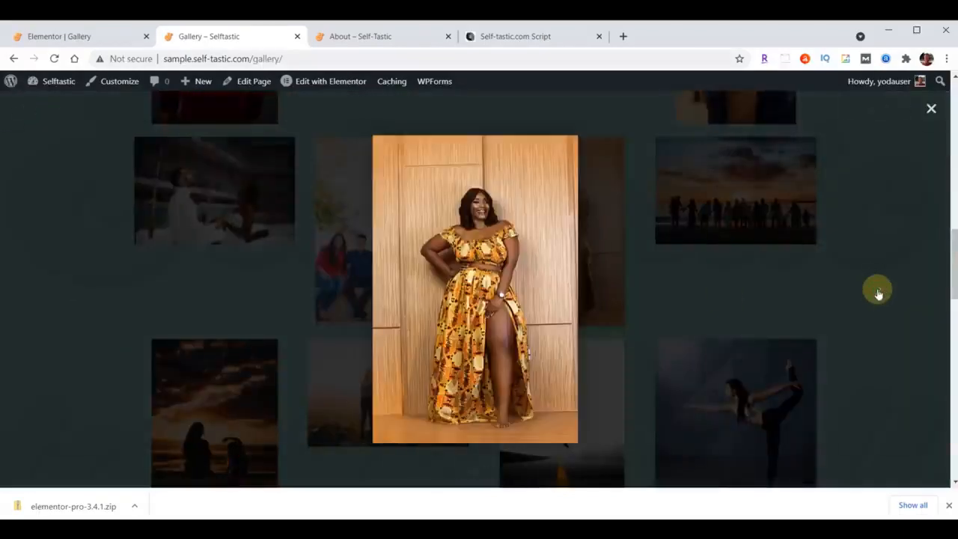
click(878, 291)
click(878, 291)
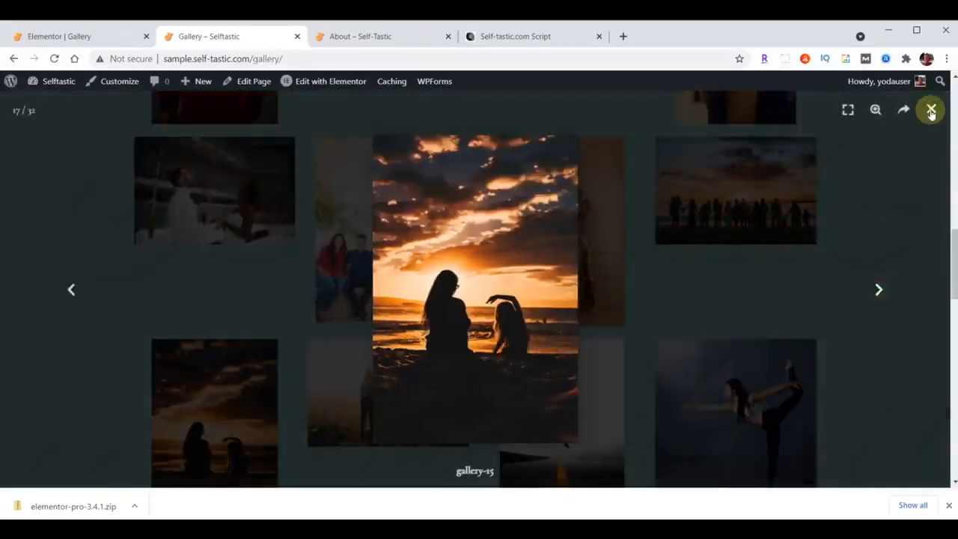
click(931, 110)
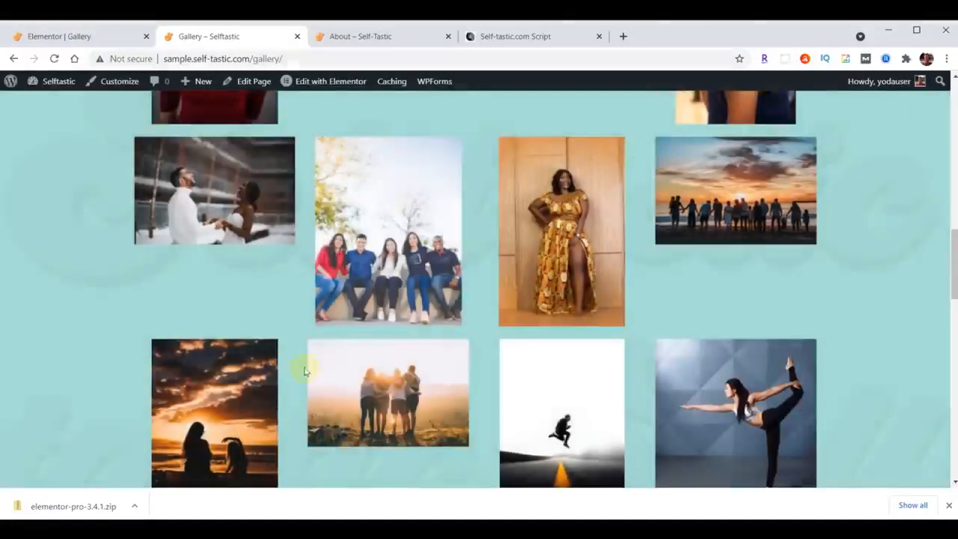
scroll(464, 359, up, 10)
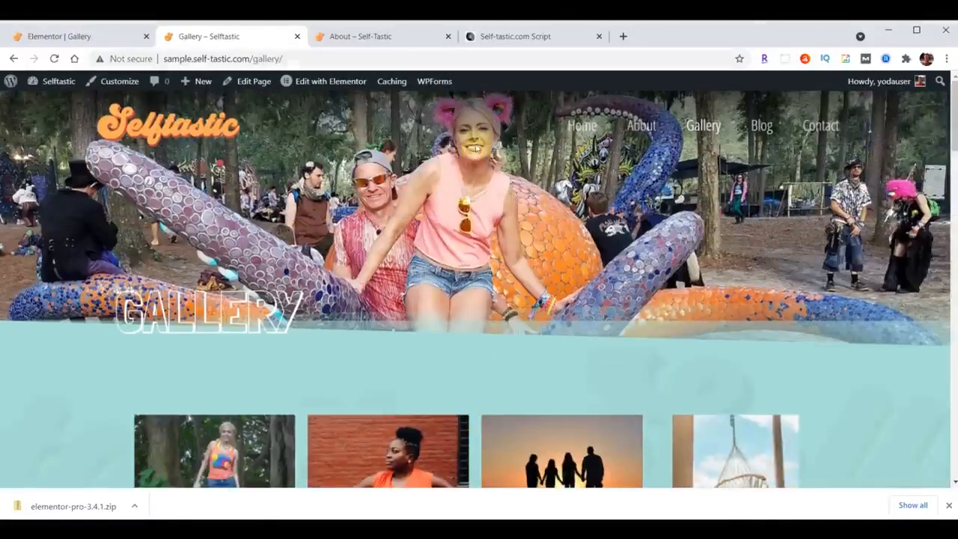
Open the Gallery page on the finished self-tastic.com site and compare its image layout with the sample site's gallery.
click(364, 48)
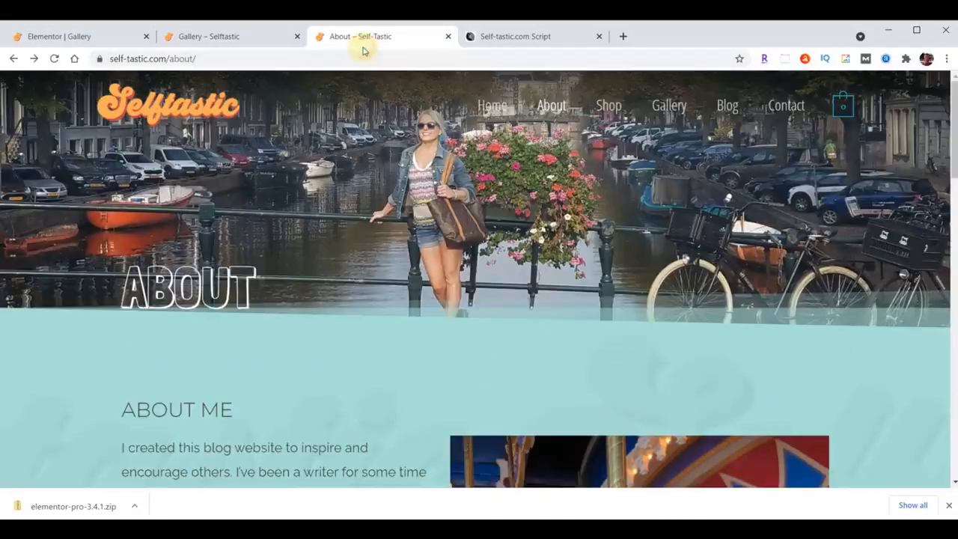
click(665, 105)
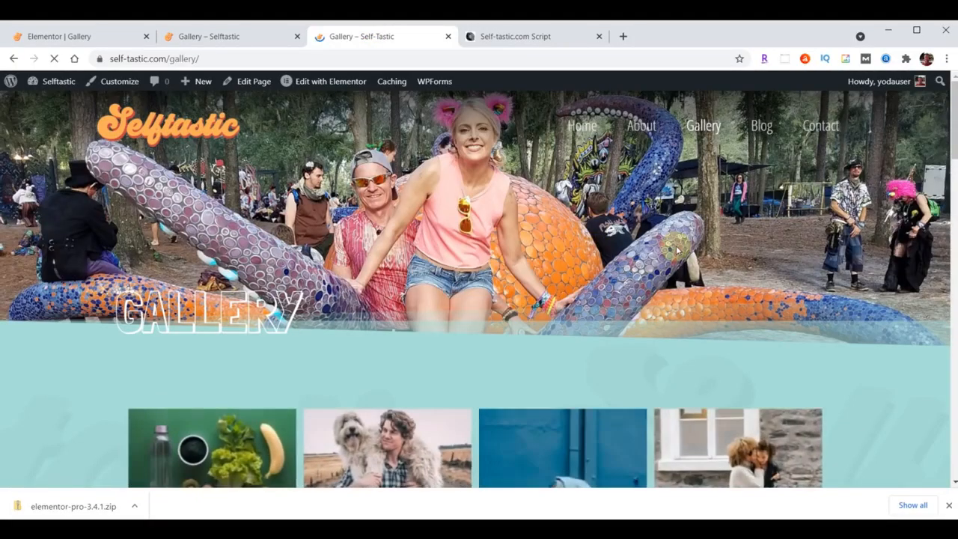
scroll(677, 251, down, 5)
scroll(677, 251, down, 10)
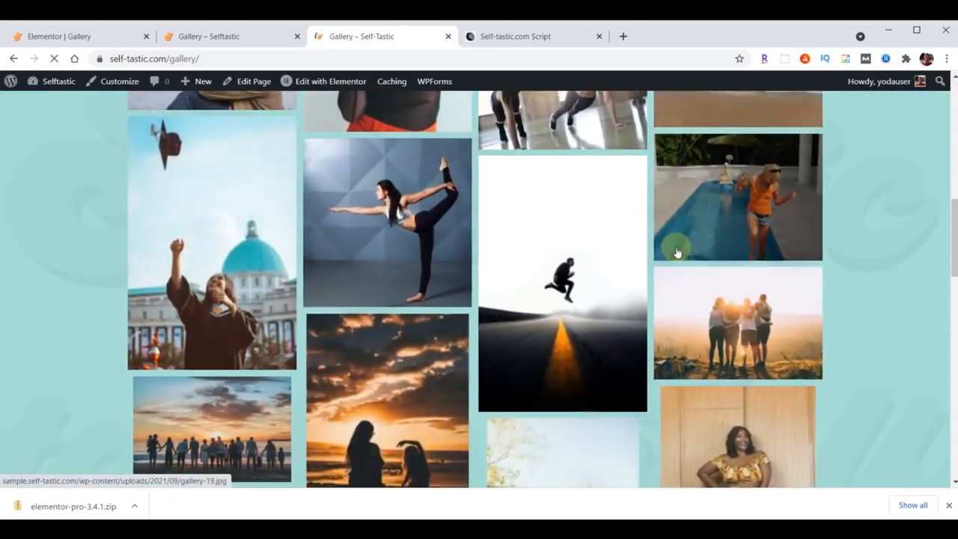
scroll(677, 252, down, 10)
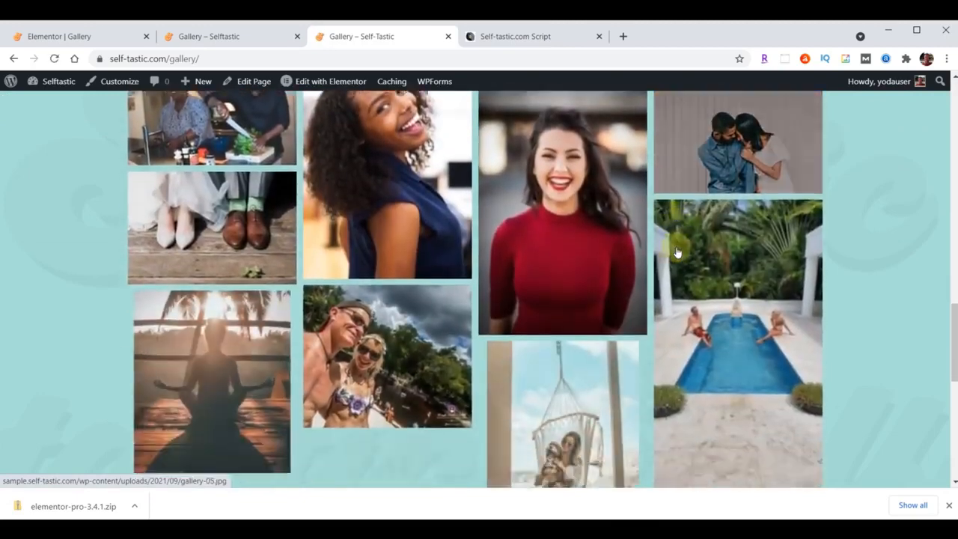
scroll(668, 284, up, 10)
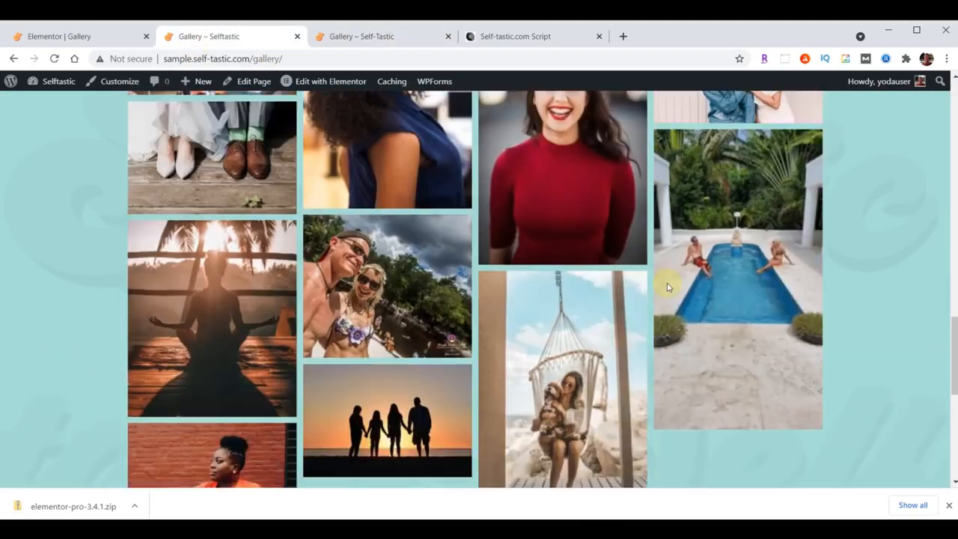
scroll(668, 286, up, 10)
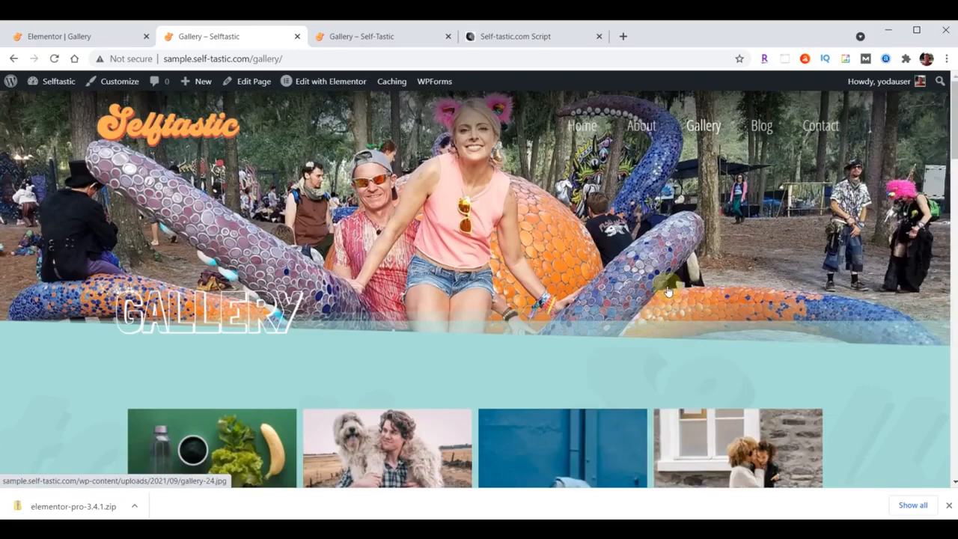
scroll(668, 291, down, 8)
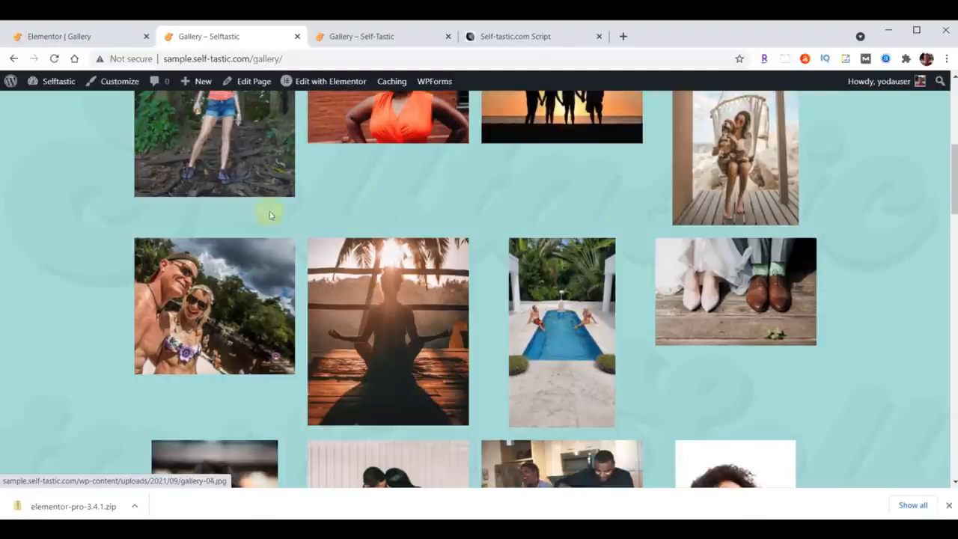
In the Elementor editor, delete the Basic Gallery and add the Elementor Pro Gallery widget in its place below the header.
click(56, 42)
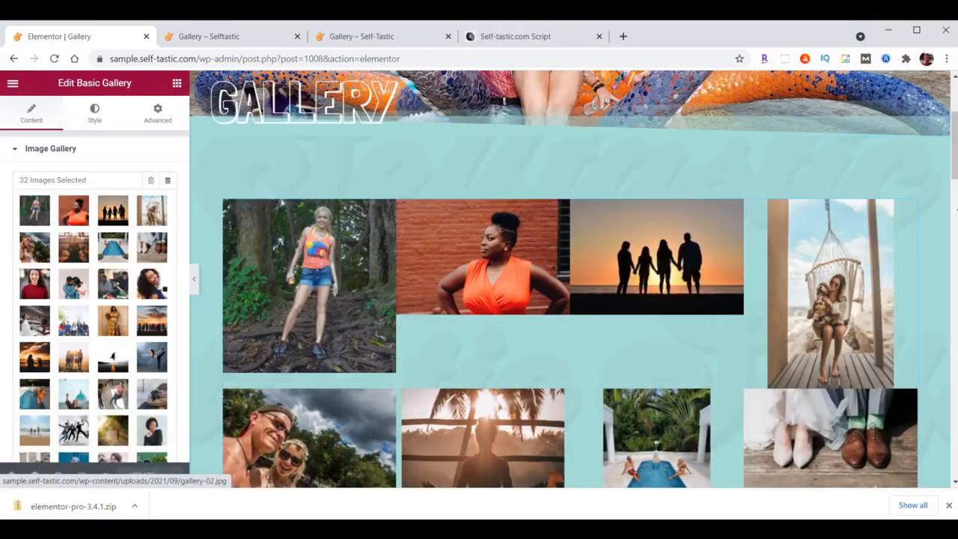
right_click(909, 211)
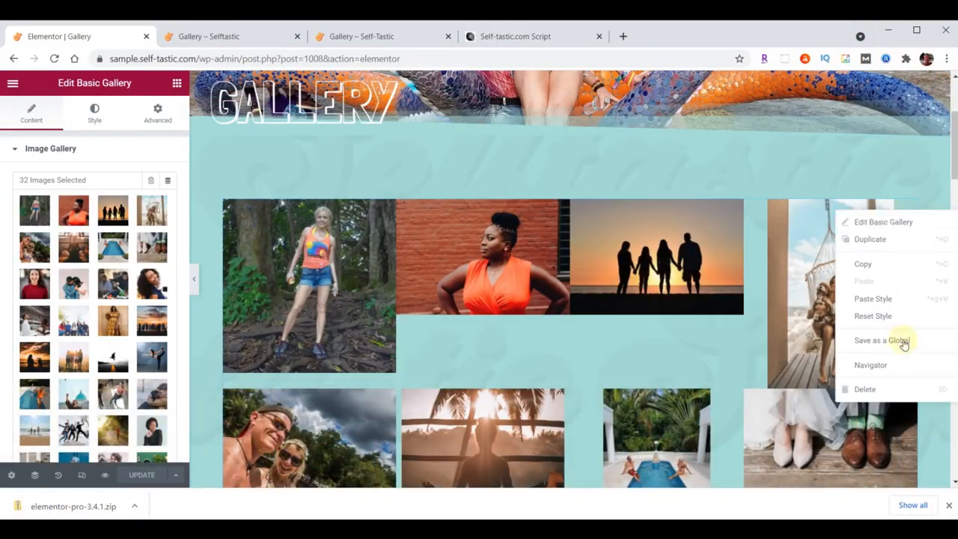
click(887, 389)
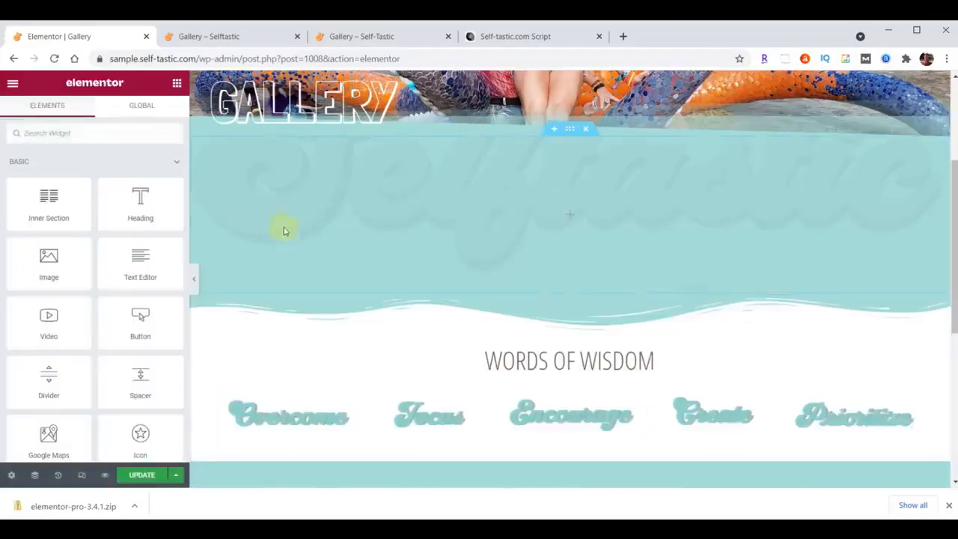
click(77, 134)
text(gallery)
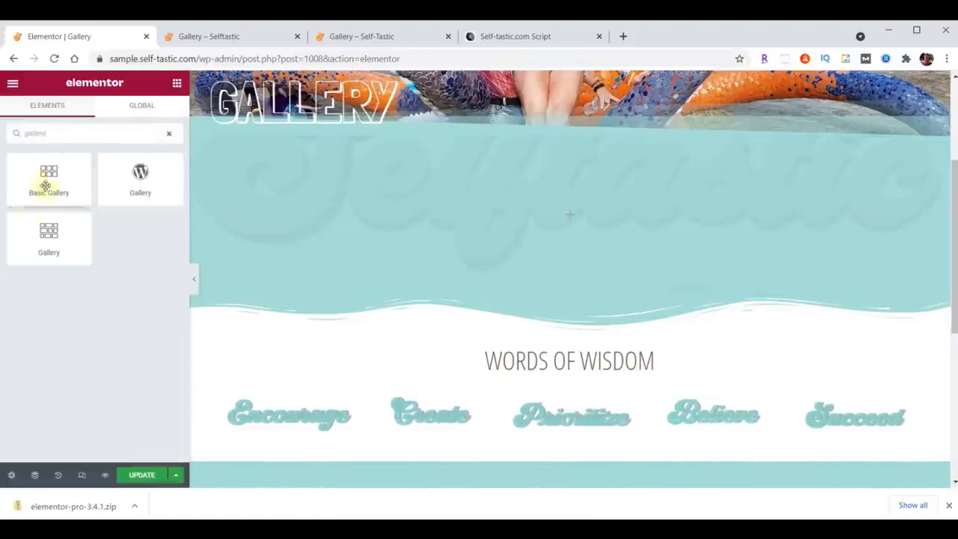
drag(41, 232, 637, 209)
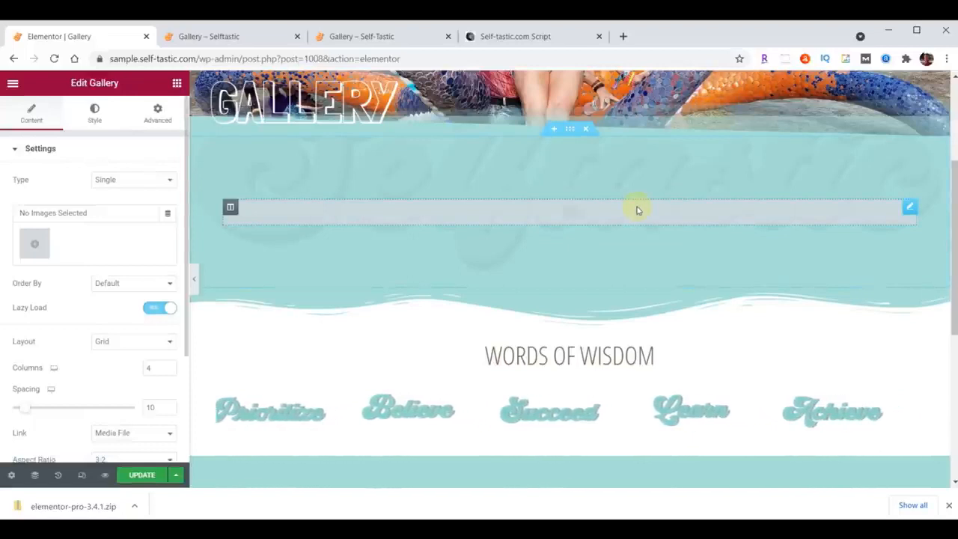
Create a gallery from the run of media library images starting at gallery-30 and ending at gallery-32, and insert it into the widget.
click(39, 247)
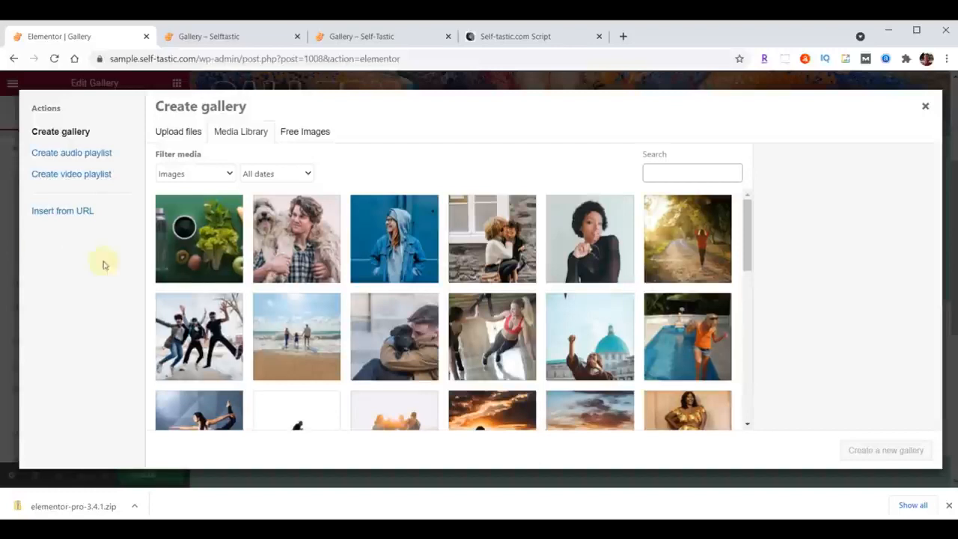
click(206, 238)
scroll(585, 238, down, 3)
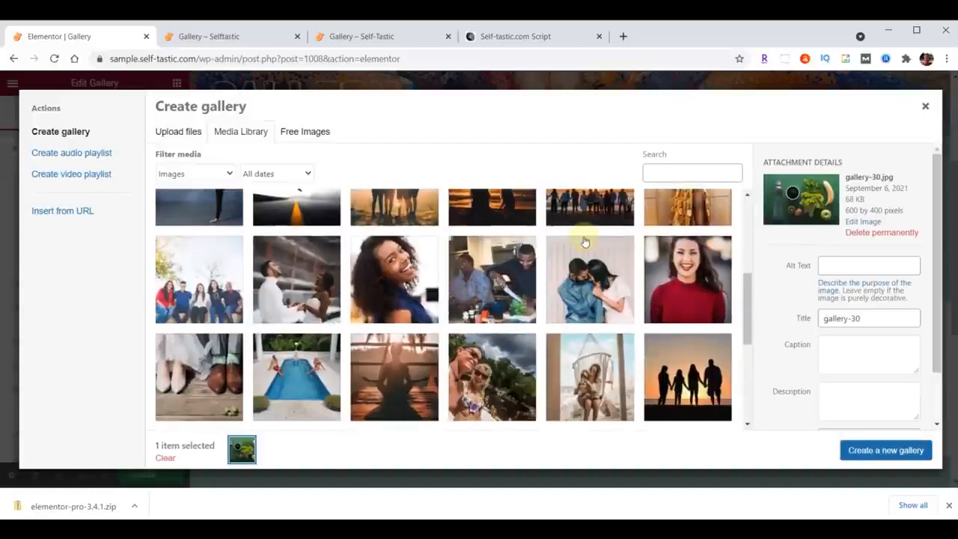
scroll(585, 242, down, 5)
shift+click(199, 284)
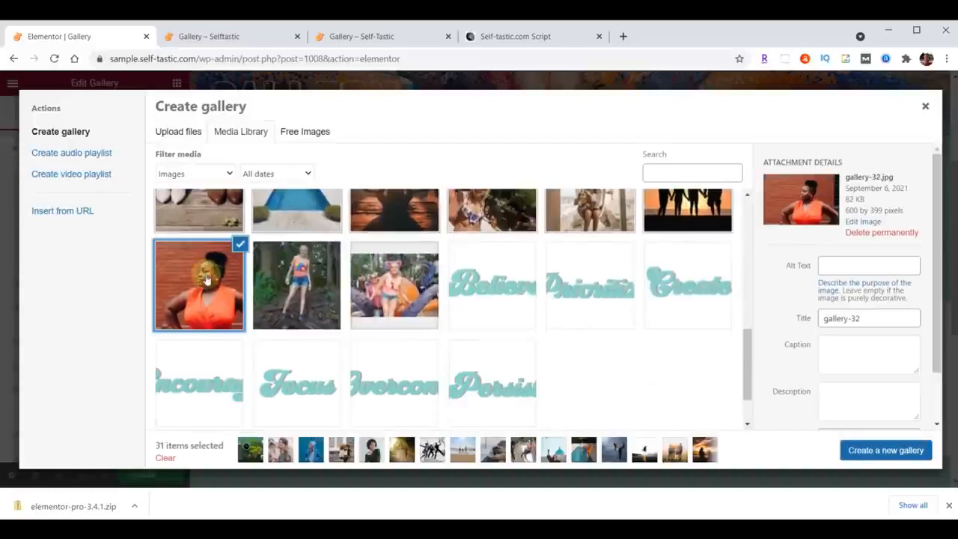
click(872, 451)
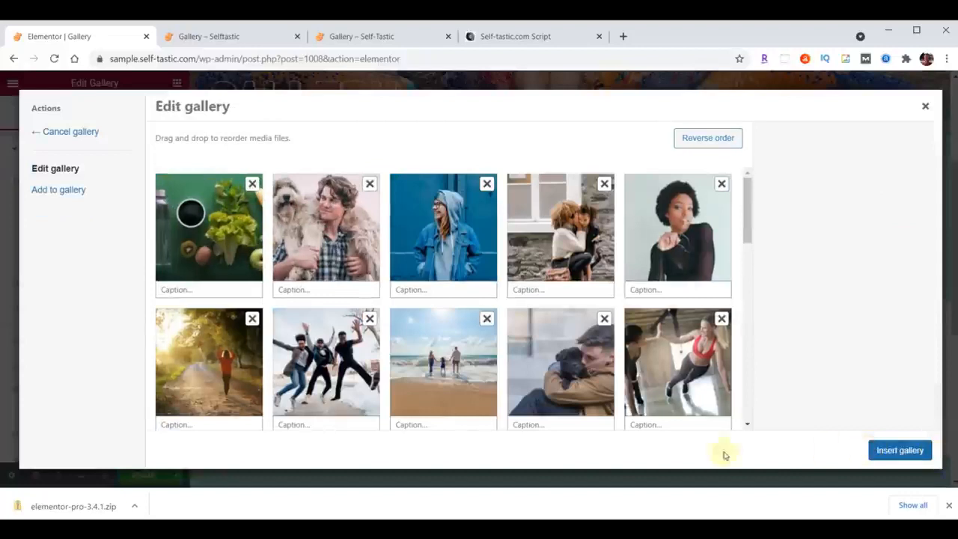
drag(230, 238, 337, 236)
click(906, 449)
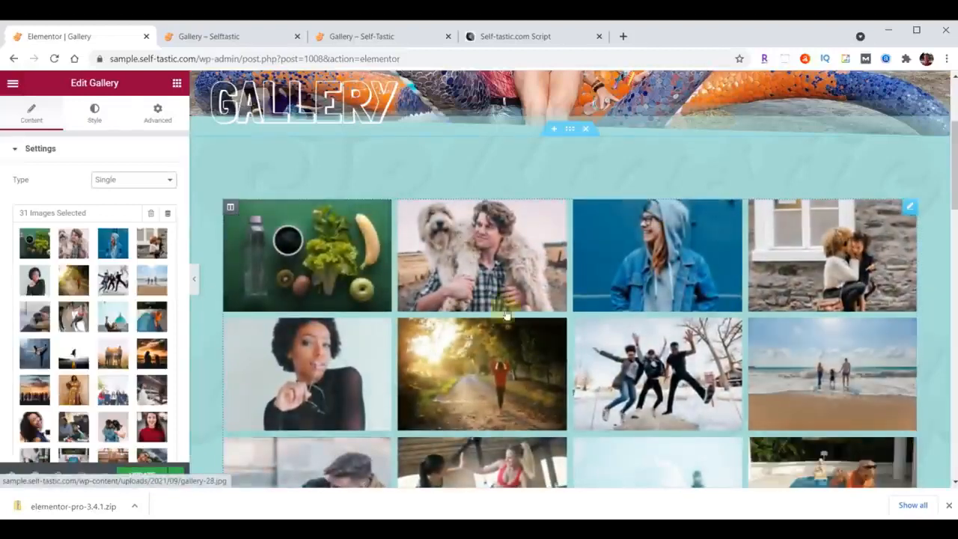
Set the Gallery widget's layout to Masonry and update the page.
scroll(120, 311, down, 3)
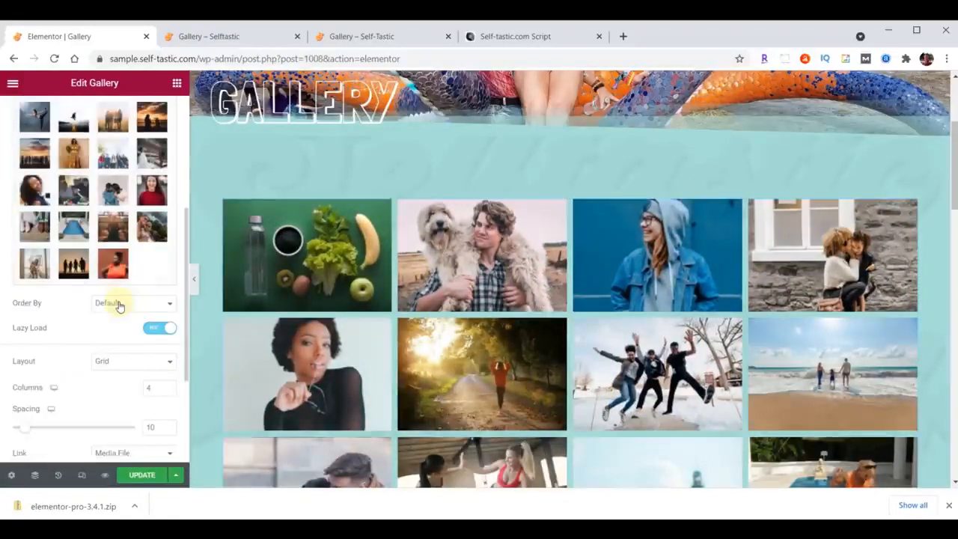
click(124, 361)
click(124, 395)
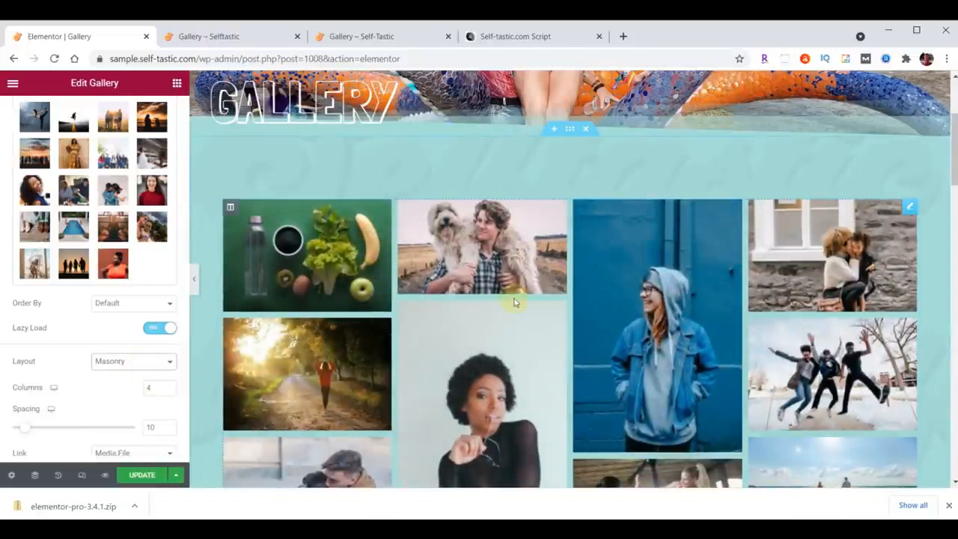
click(142, 476)
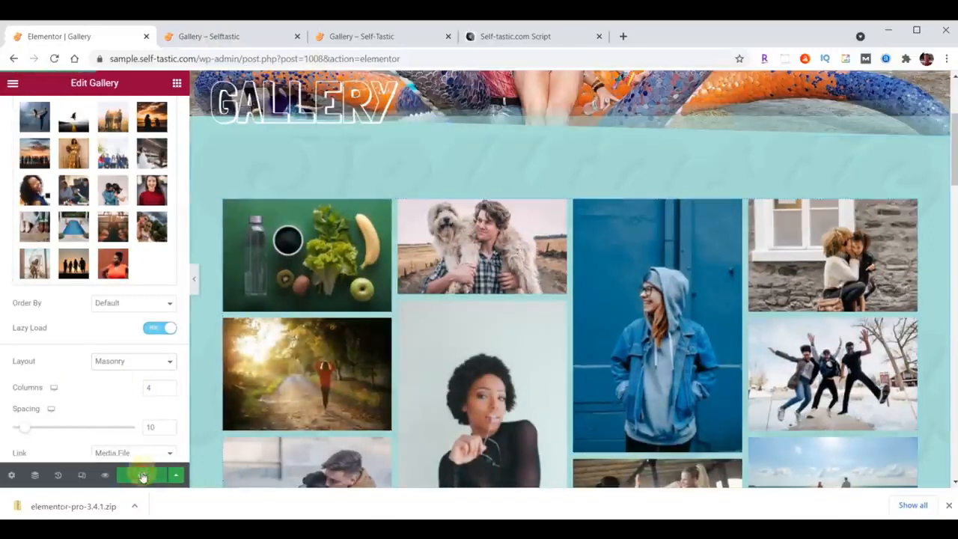
Reload the sample site's Gallery page and review the masonry gallery from the header down to the Words of Wisdom section.
click(224, 37)
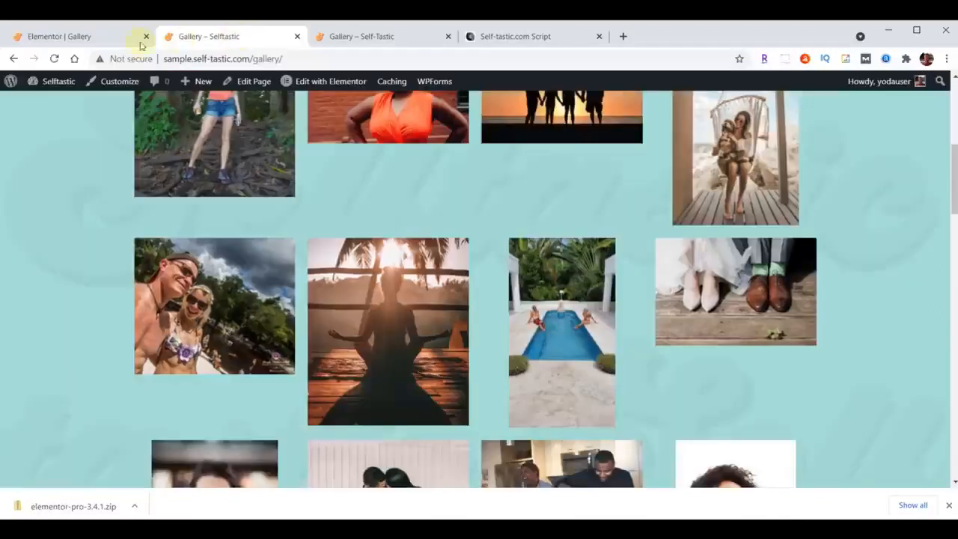
click(54, 58)
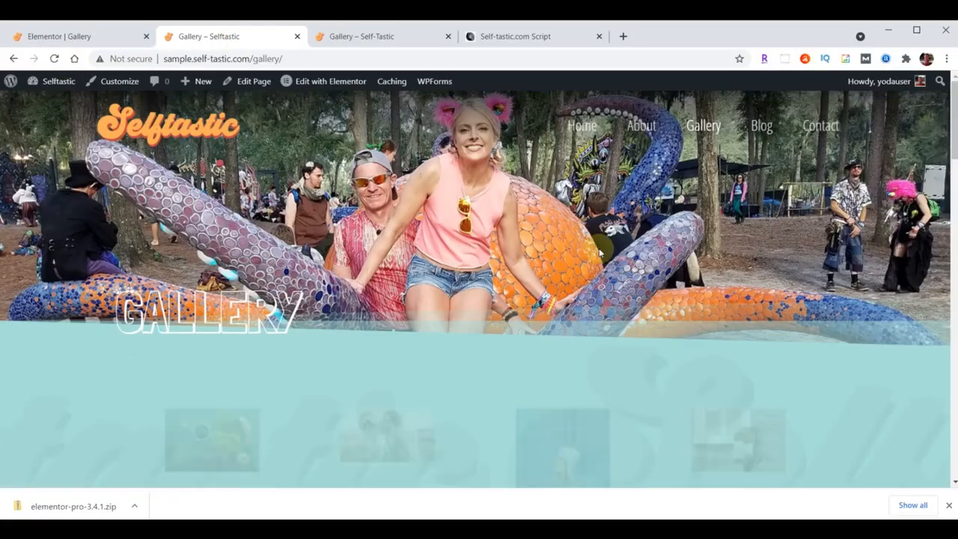
scroll(675, 246, down, 3)
scroll(676, 246, down, 10)
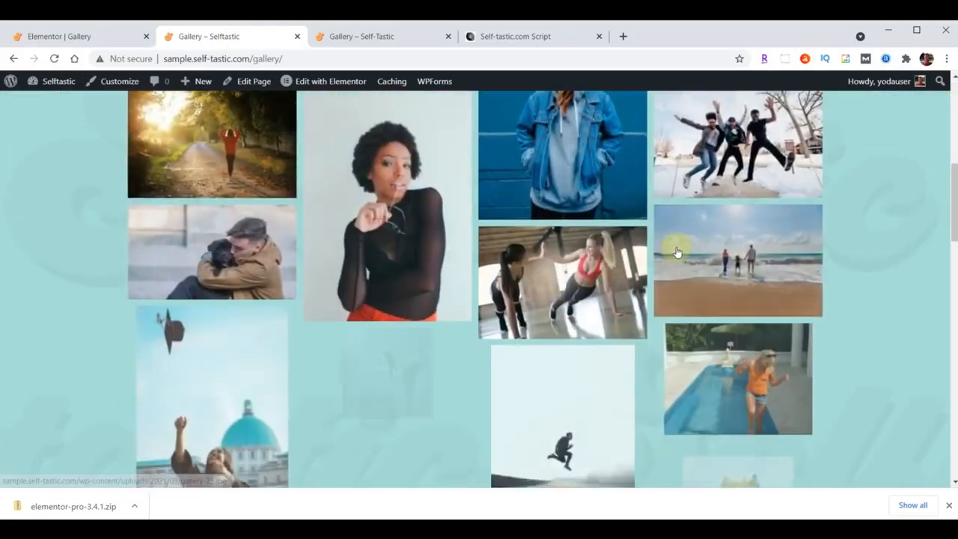
scroll(676, 252, down, 10)
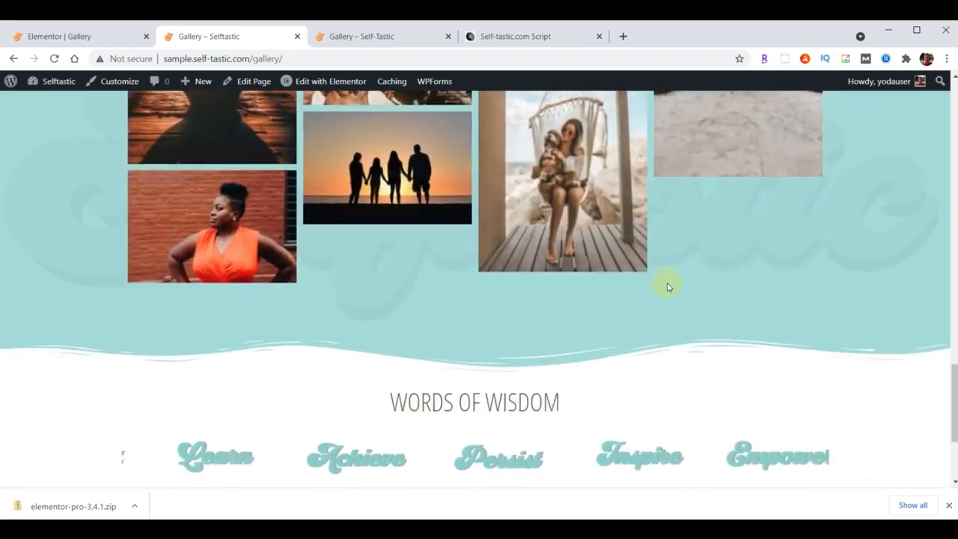
scroll(667, 282, up, 15)
scroll(666, 284, up, 8)
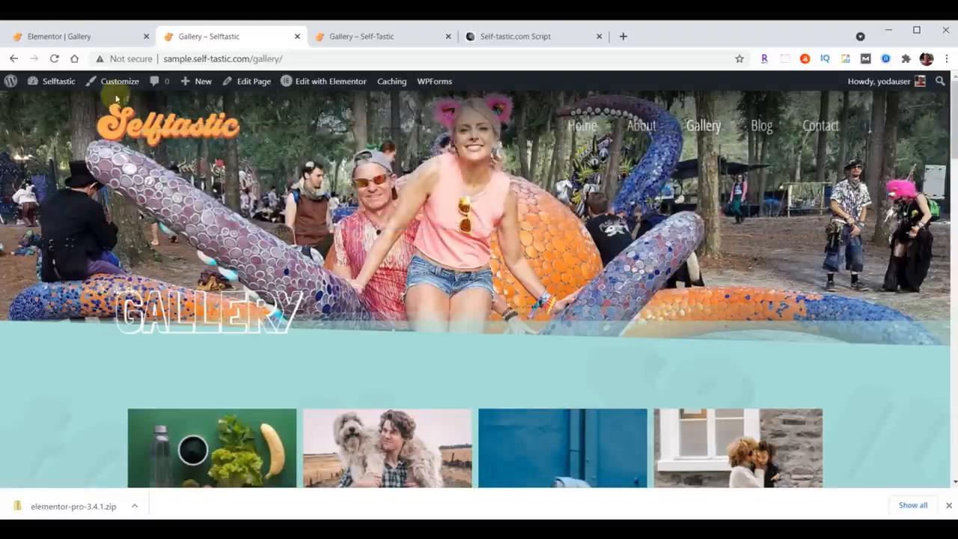
Exit the Gallery page's Elementor editor to the dashboard and start a new template in the Elementor Header & Footer Builder.
click(77, 33)
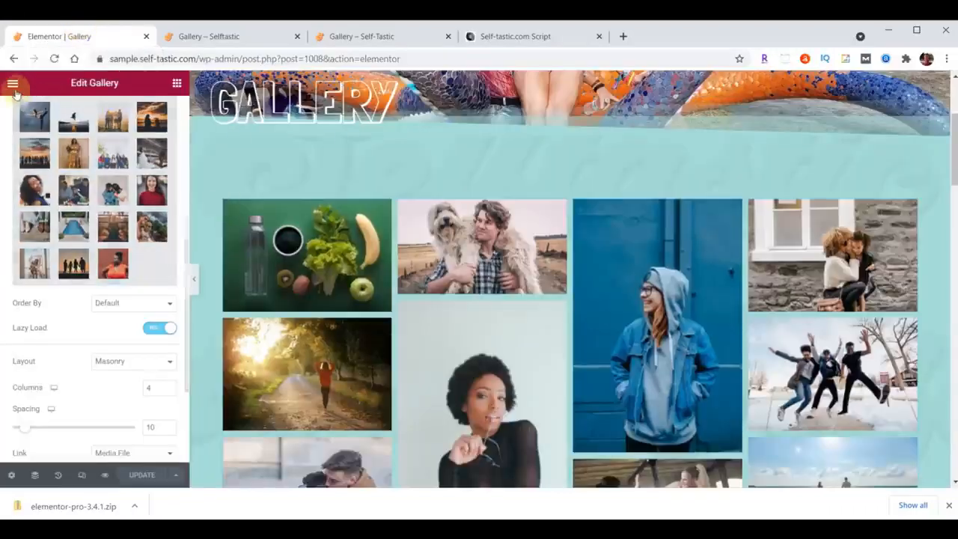
click(12, 83)
click(81, 303)
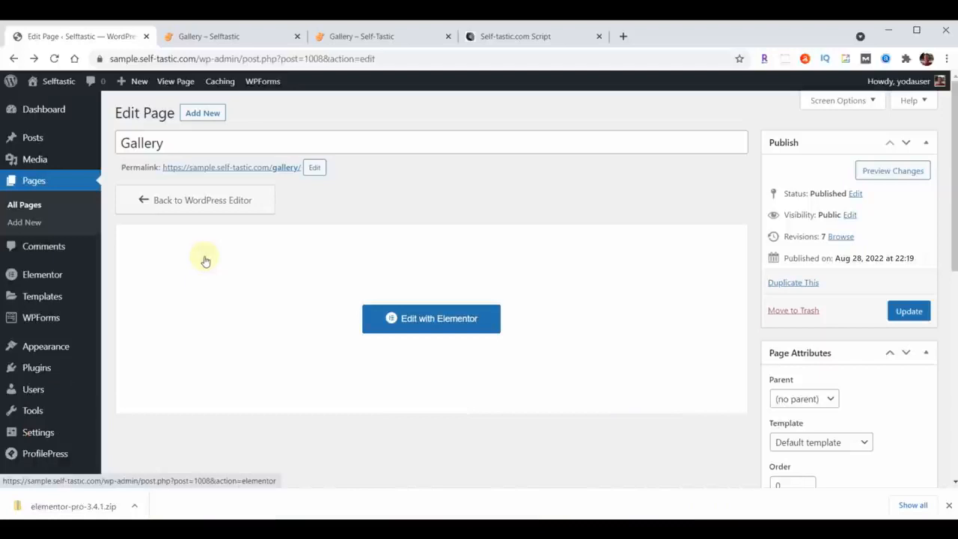
mouse_move(43, 342)
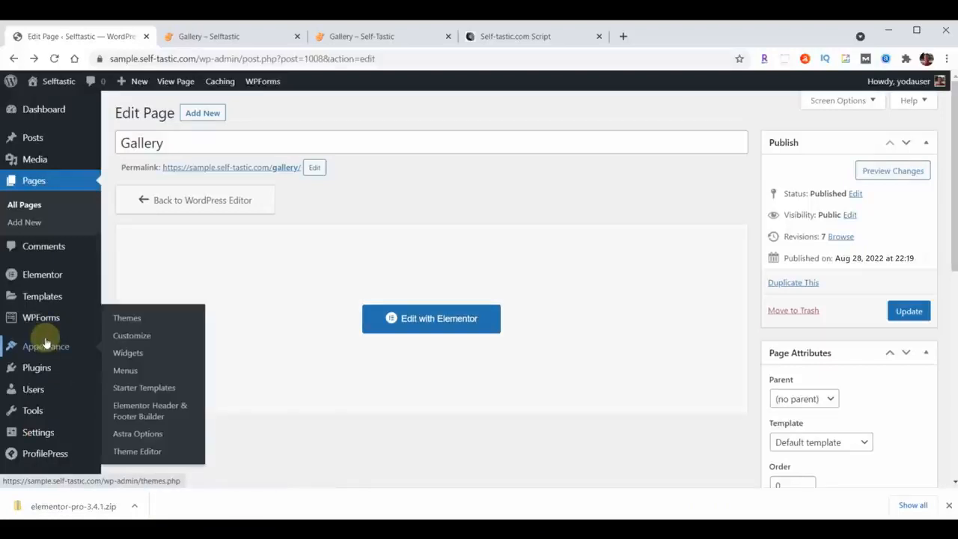
click(145, 411)
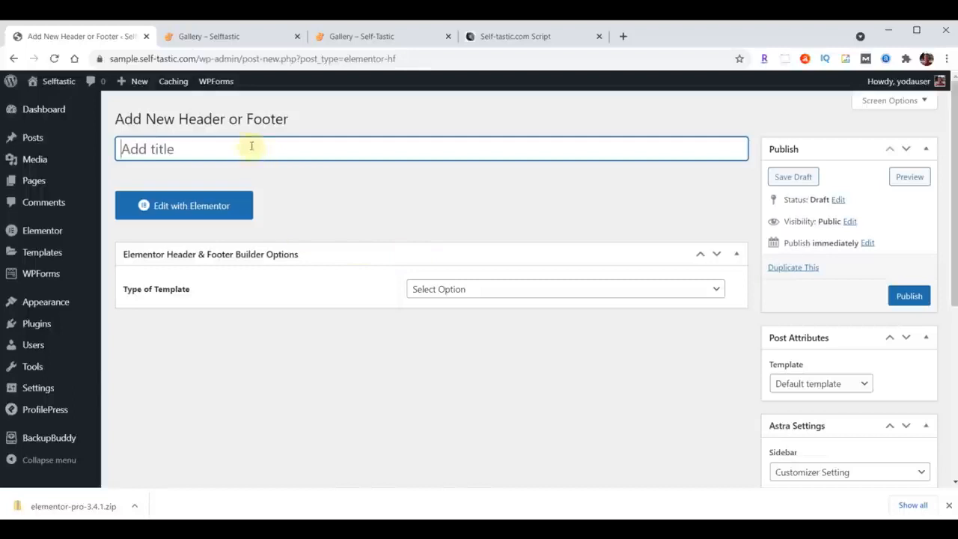
Title the template "Blog Page Header" and make it a Header displayed on the Blog / Posts Page for all user roles.
text(Blog Page Header)
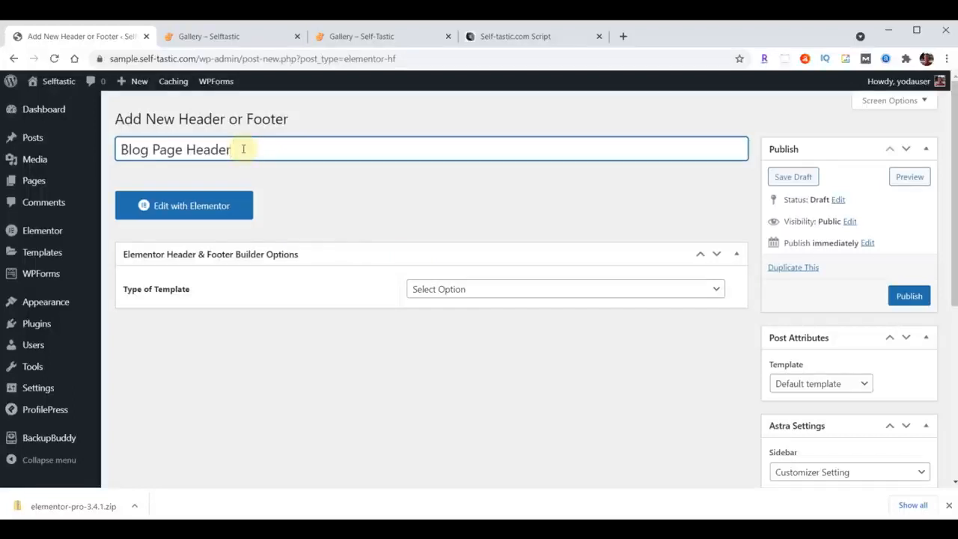
click(512, 290)
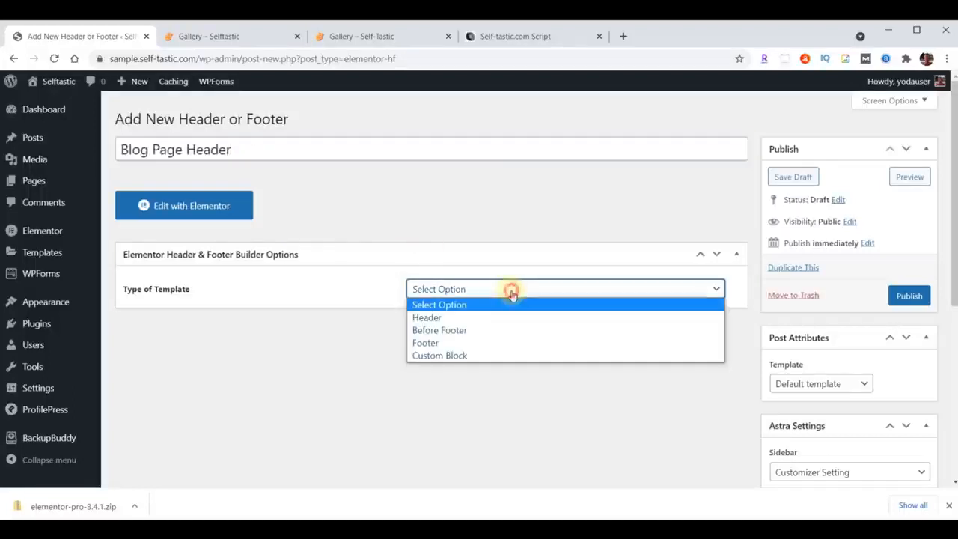
click(480, 318)
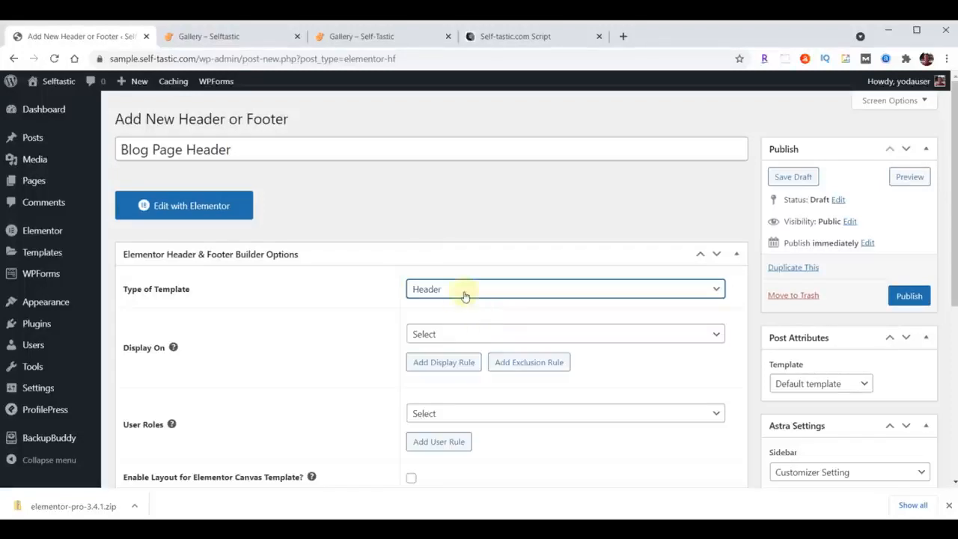
click(470, 334)
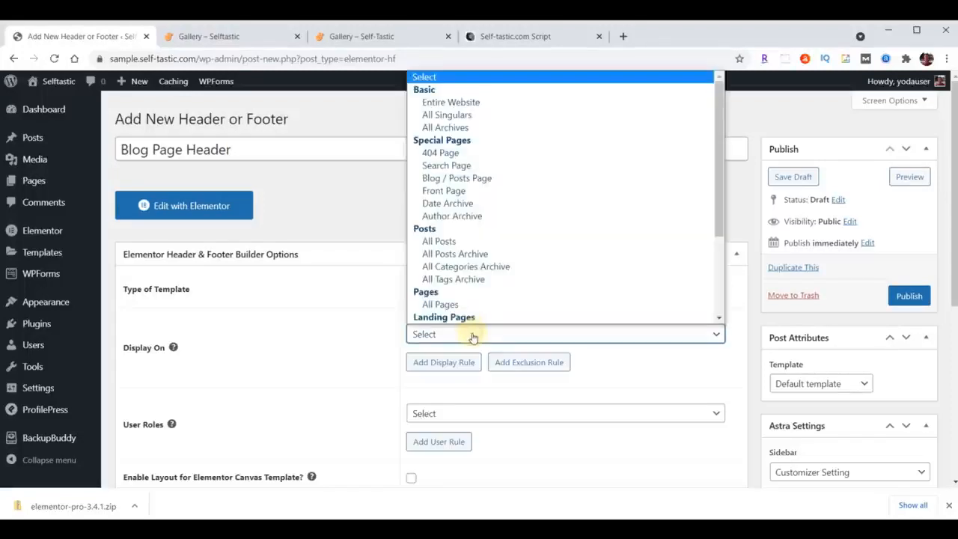
click(473, 179)
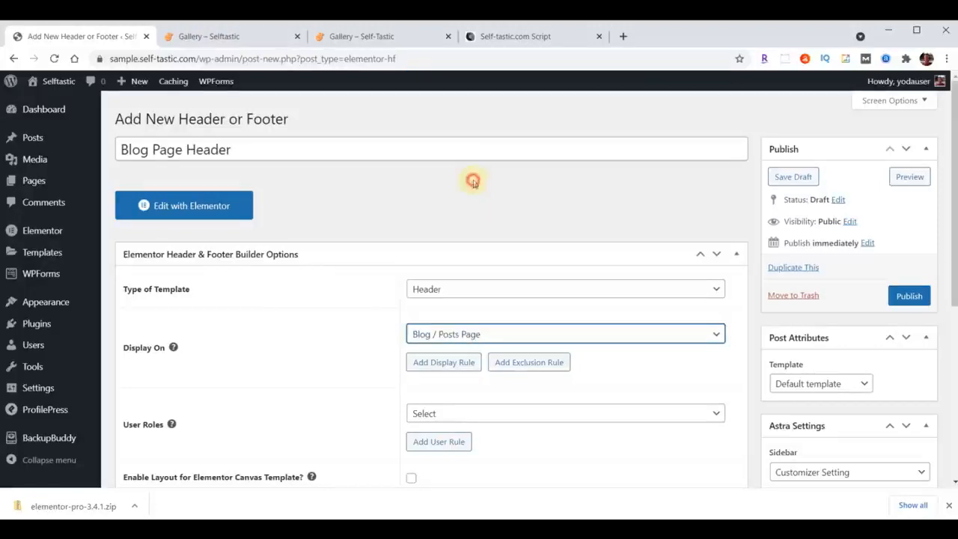
click(452, 415)
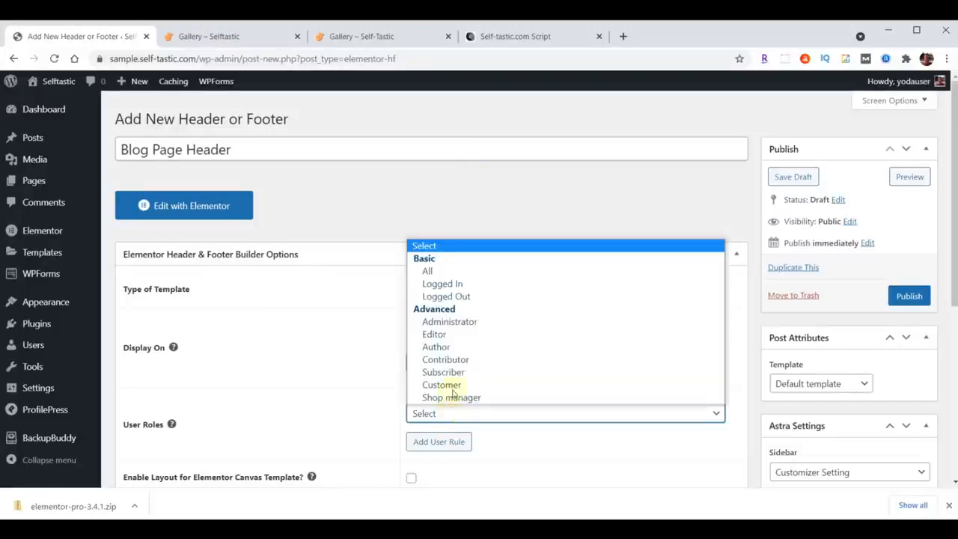
click(452, 271)
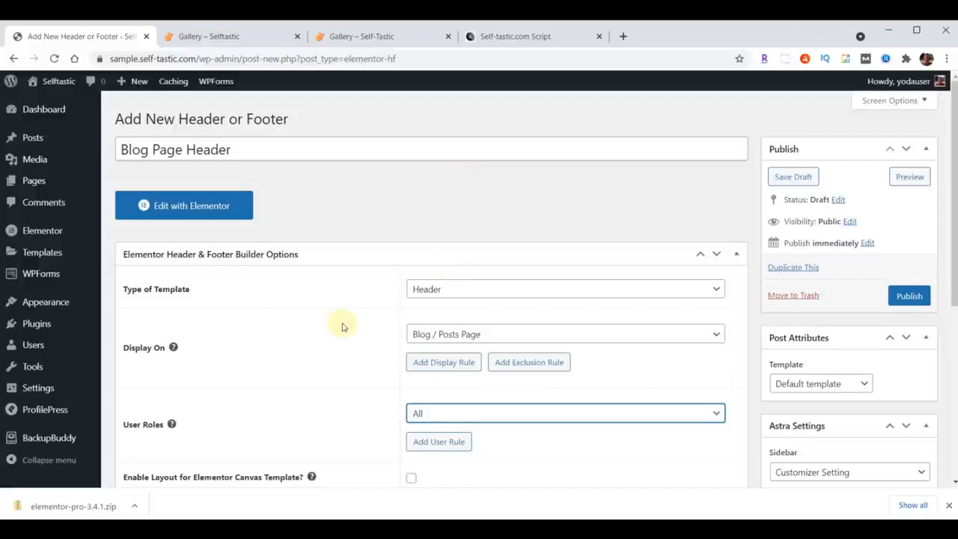
Enable the header's layout for the Elementor Canvas Template and publish it.
scroll(342, 325, down, 2)
click(411, 351)
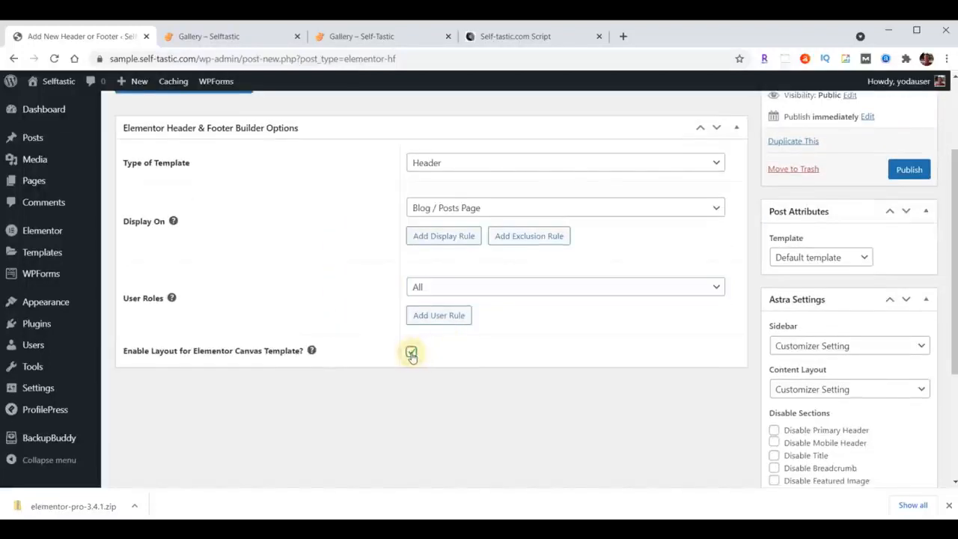
click(911, 172)
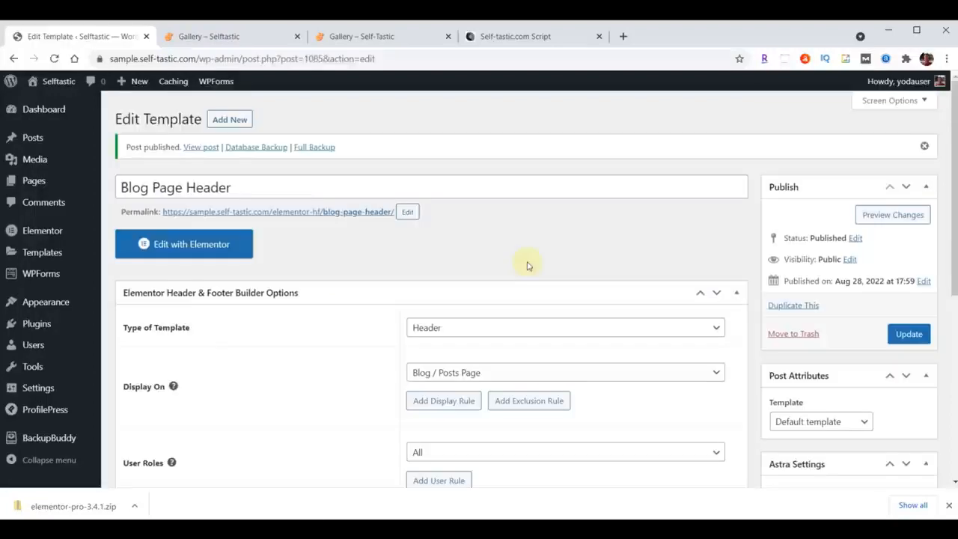
Edit the header with Elementor and import template-selftastic-blog-page-header.json from the content folder into the template library.
click(210, 244)
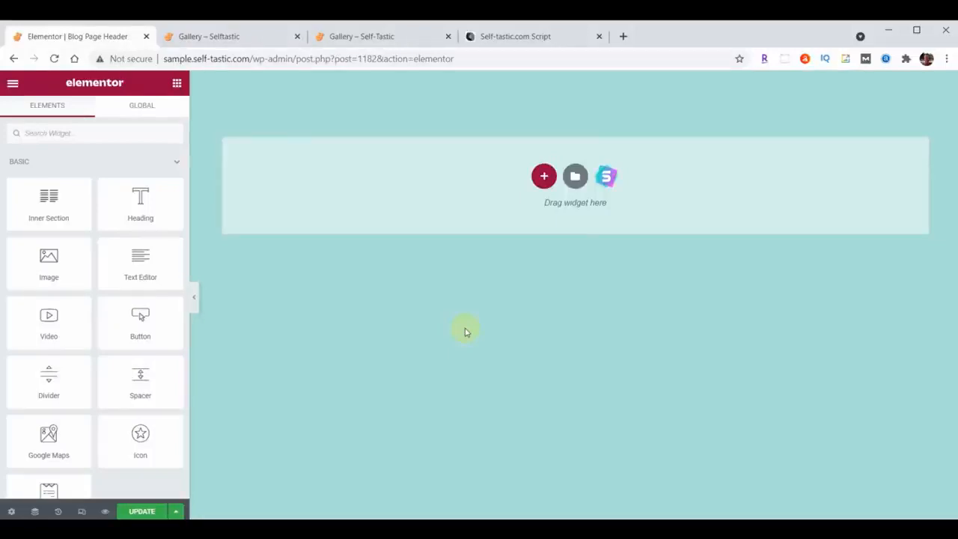
click(575, 176)
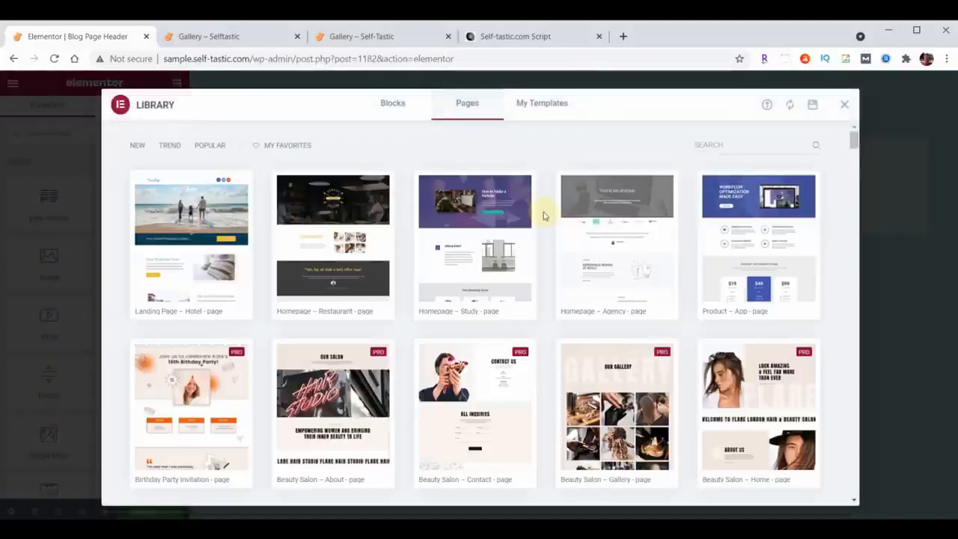
click(767, 104)
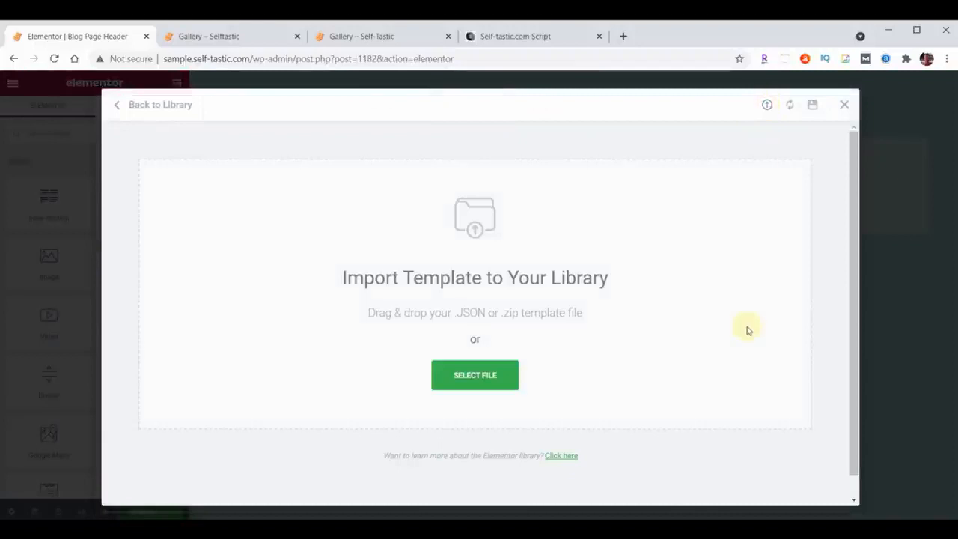
key(alt+Tab)
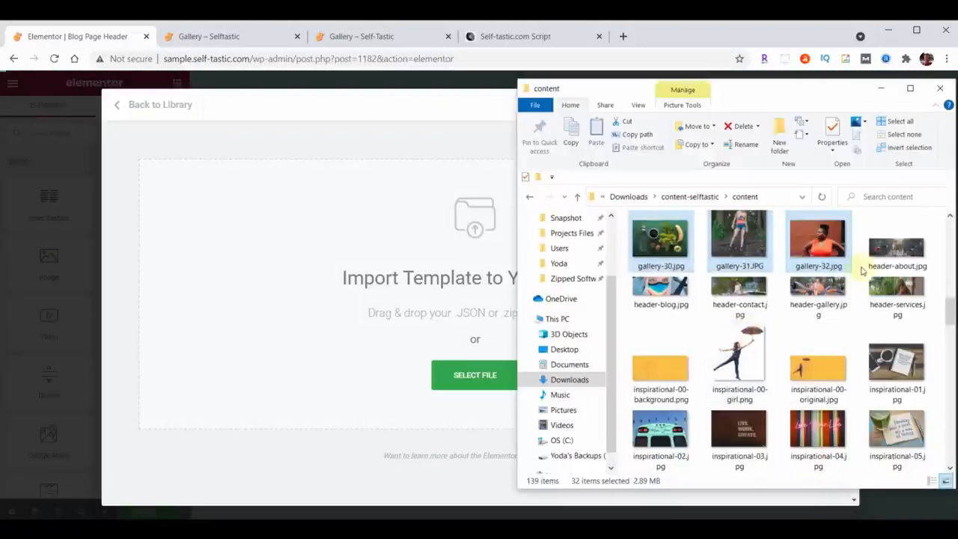
scroll(862, 271, down, 8)
scroll(862, 271, down, 10)
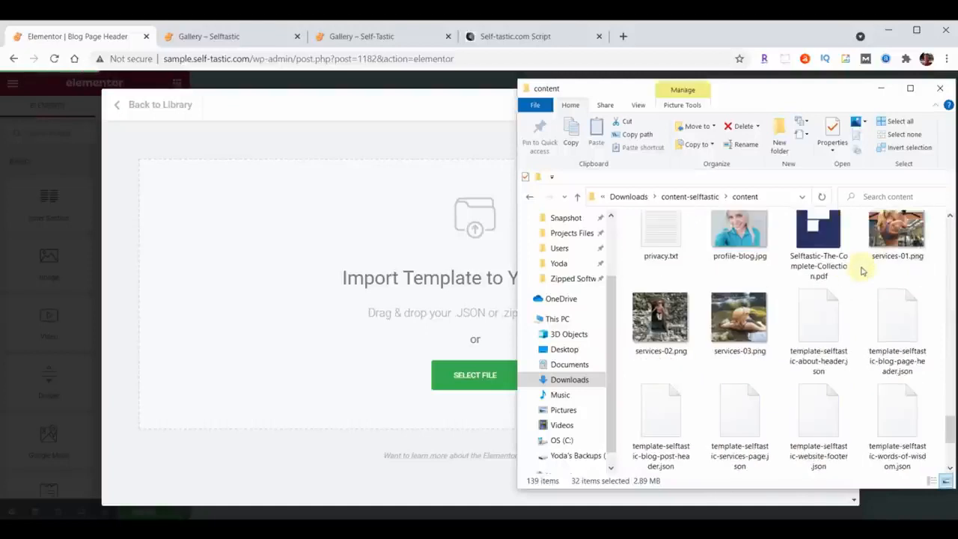
drag(900, 336, 380, 312)
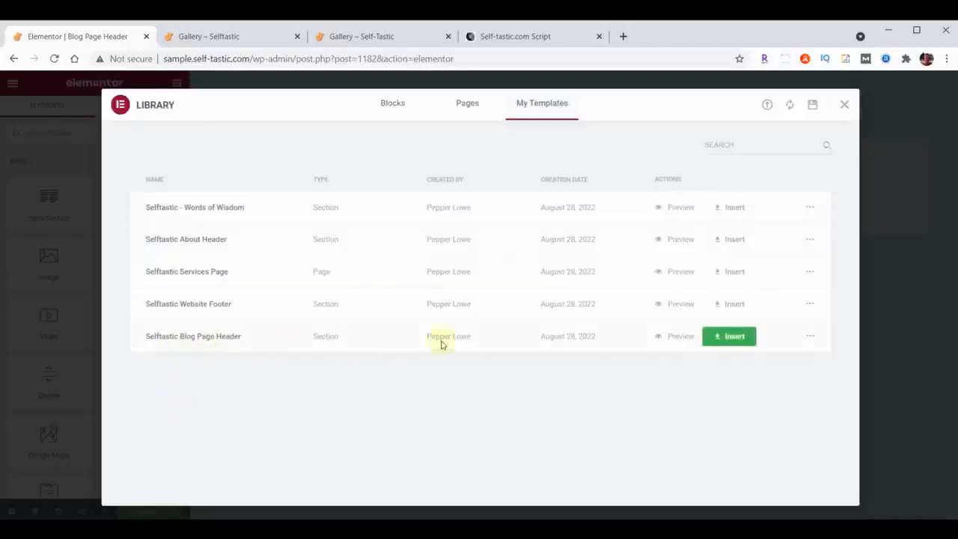
Insert the Selftastic Blog Page Header template without its document settings, update the header, and exit to the dashboard.
click(749, 338)
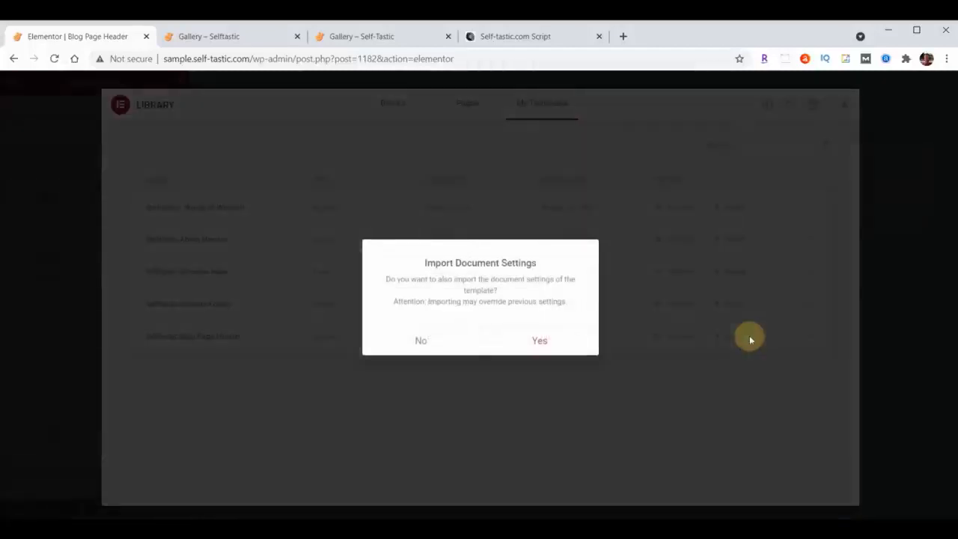
click(423, 341)
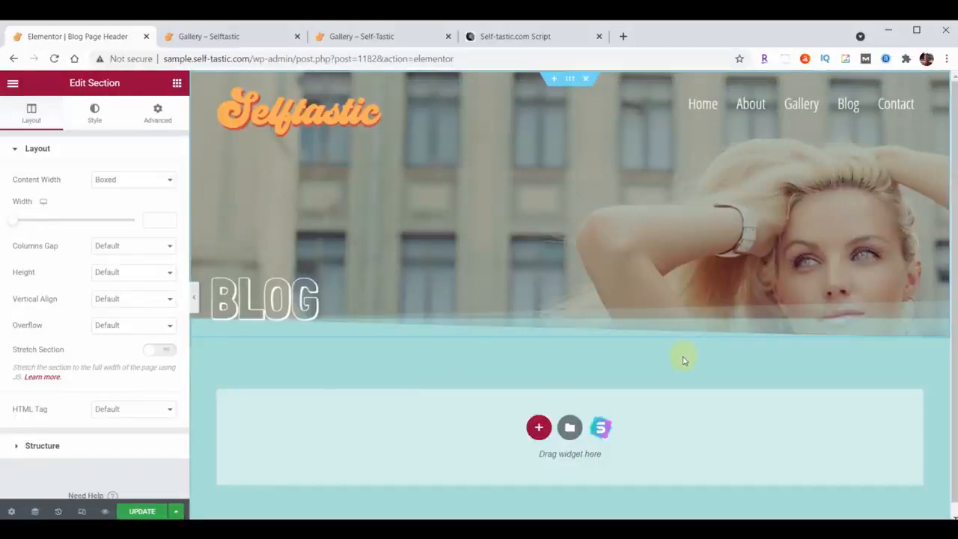
click(141, 512)
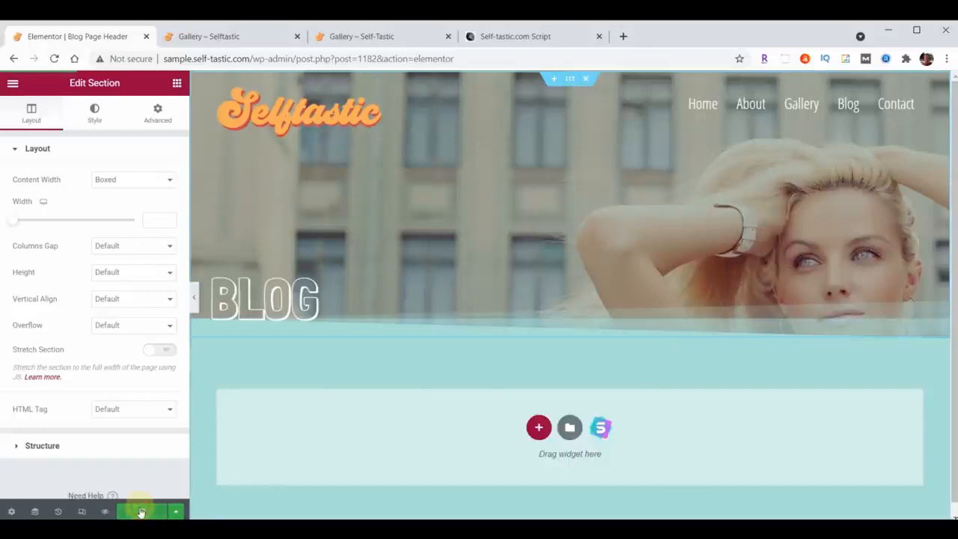
click(13, 83)
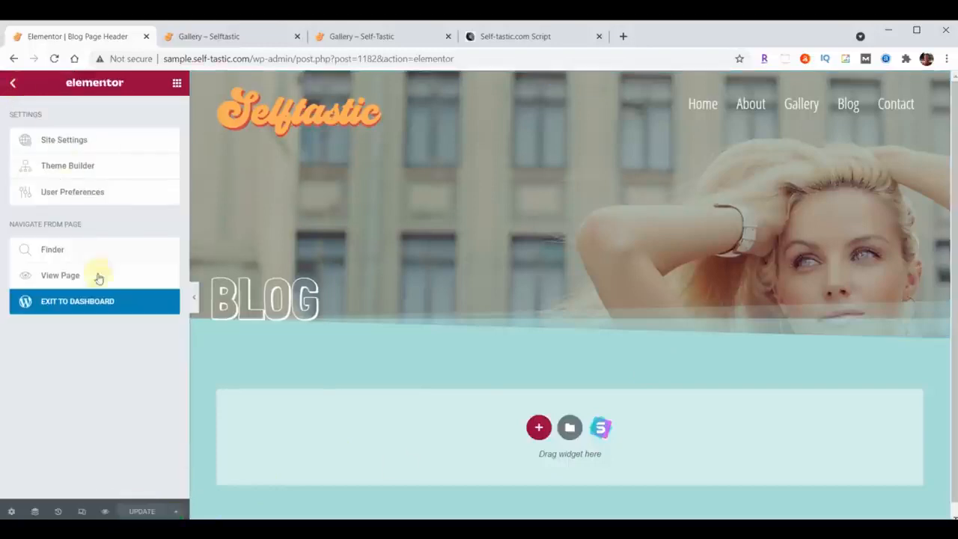
click(96, 301)
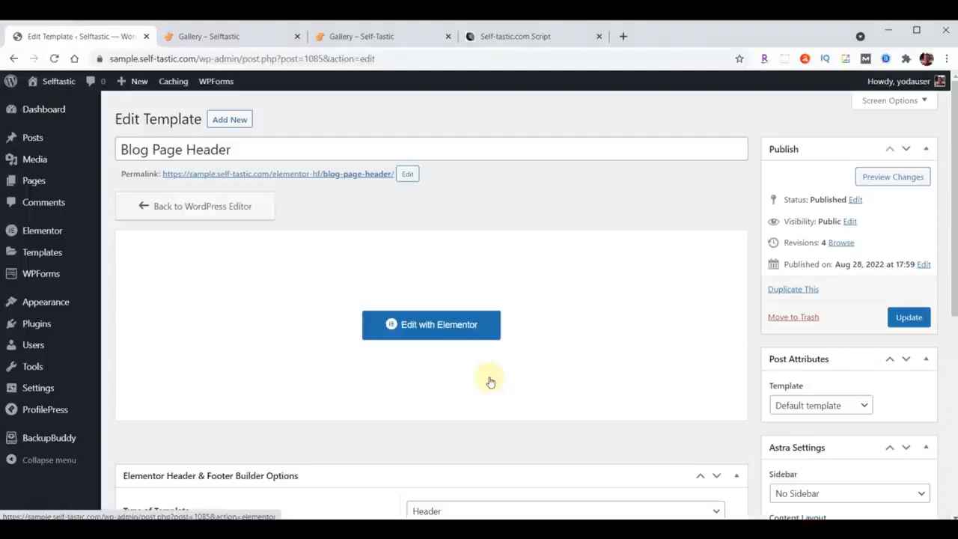
Create a new template titled "Blog Post Header" as a Header displayed on All Posts.
click(240, 121)
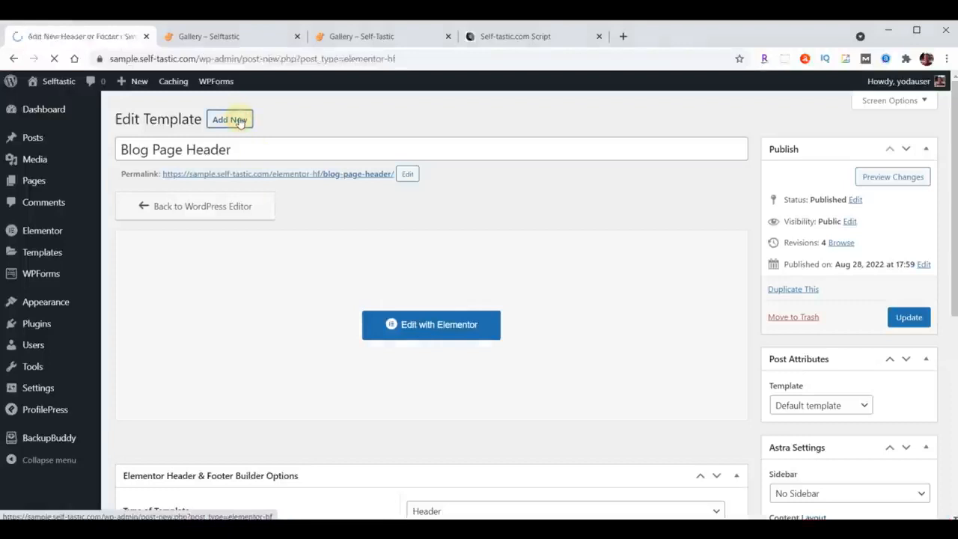
text(Blog Post Header)
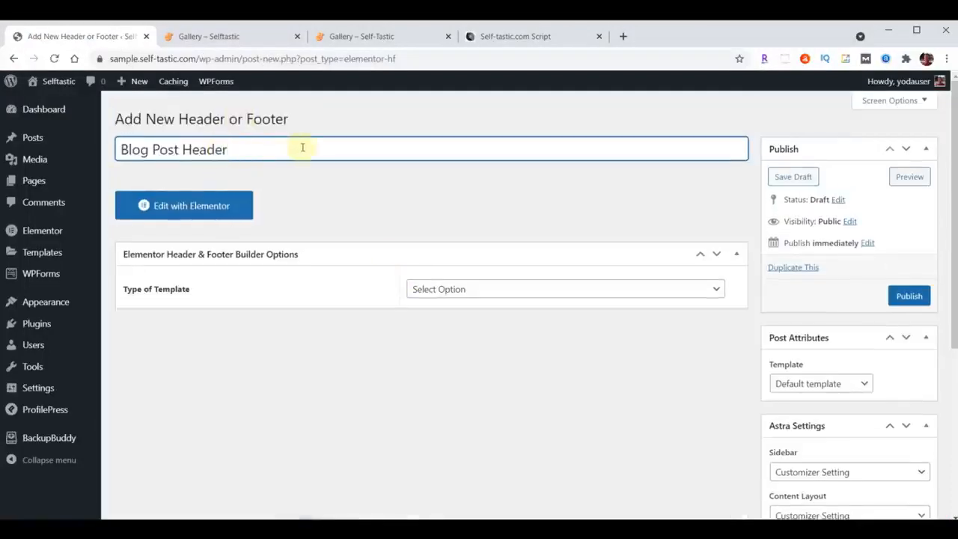
click(523, 288)
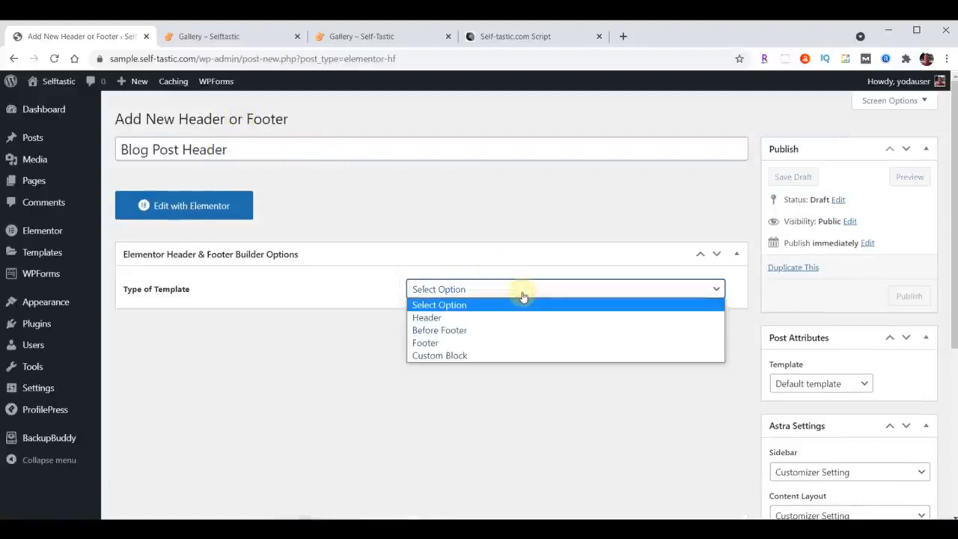
click(496, 317)
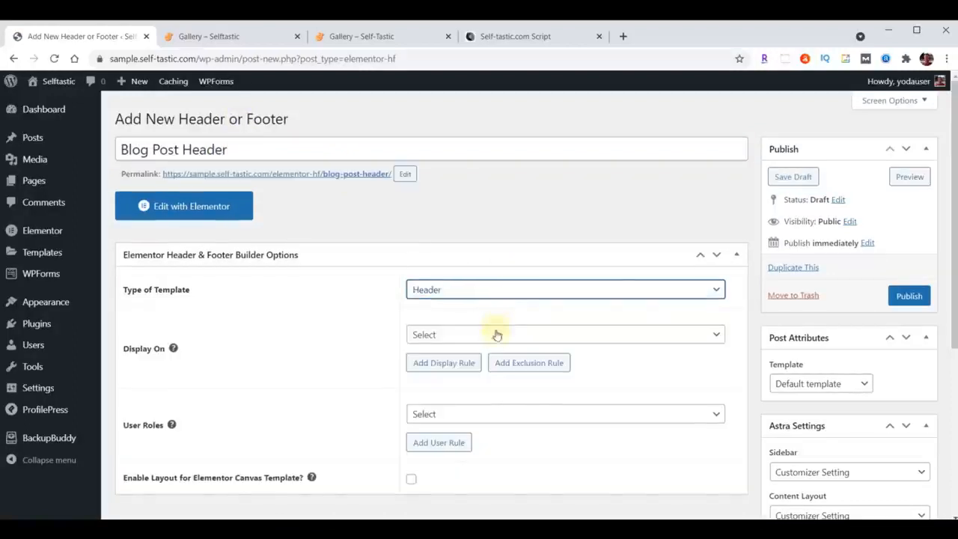
click(497, 334)
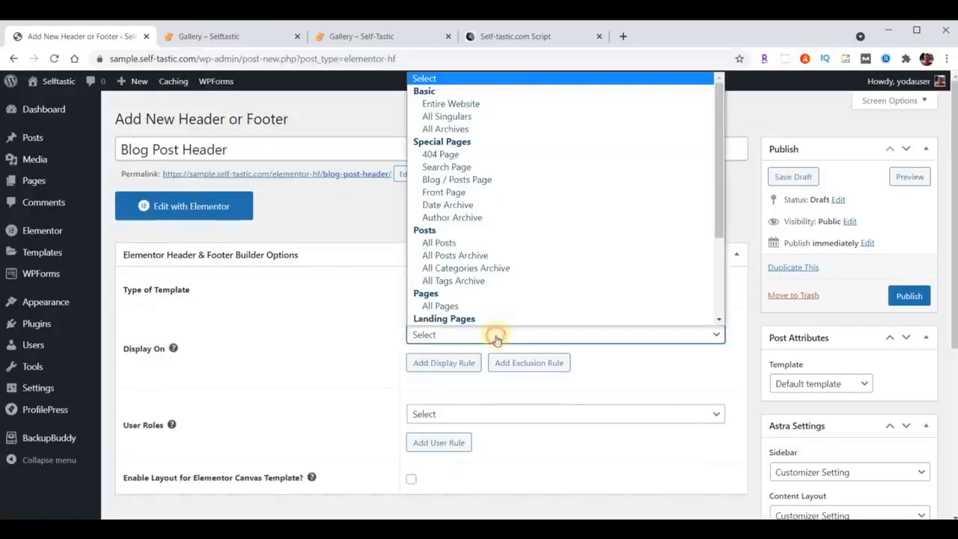
click(452, 244)
Apply the header to all user roles, enable its layout for the Elementor Canvas Template, and publish it.
scroll(455, 242, down, 3)
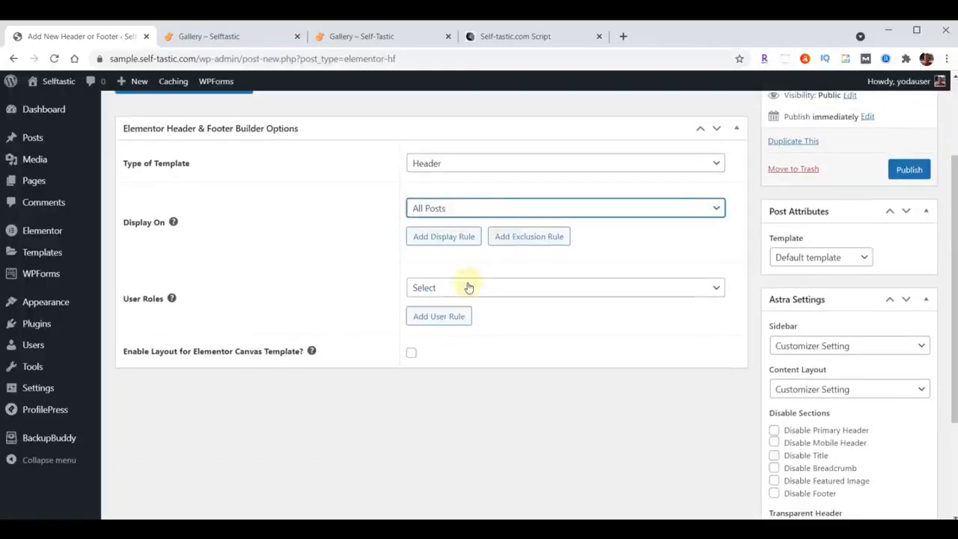
click(468, 287)
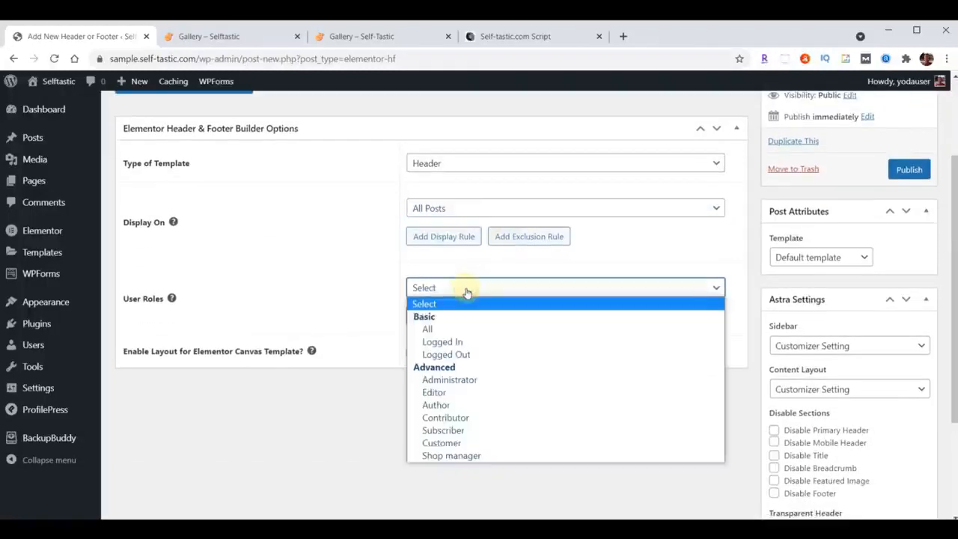
click(460, 329)
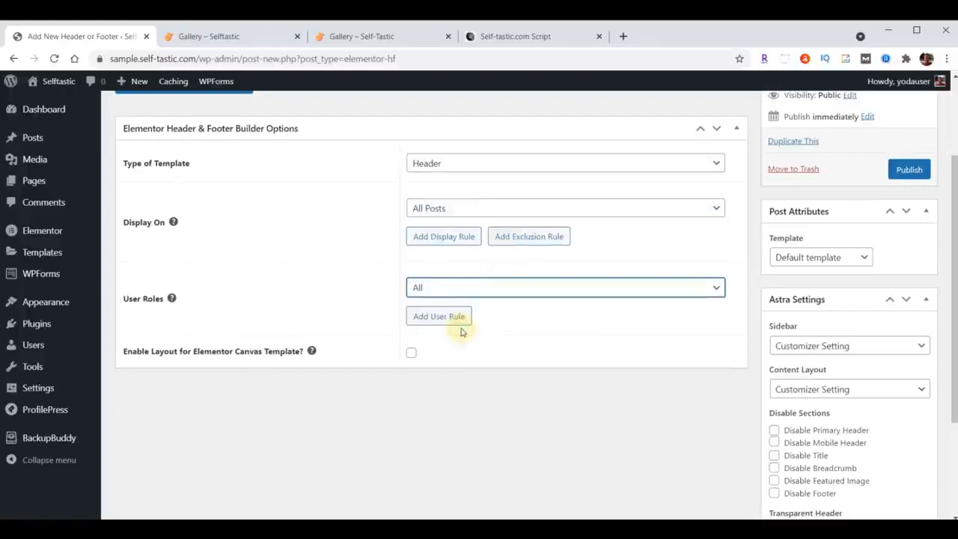
click(412, 354)
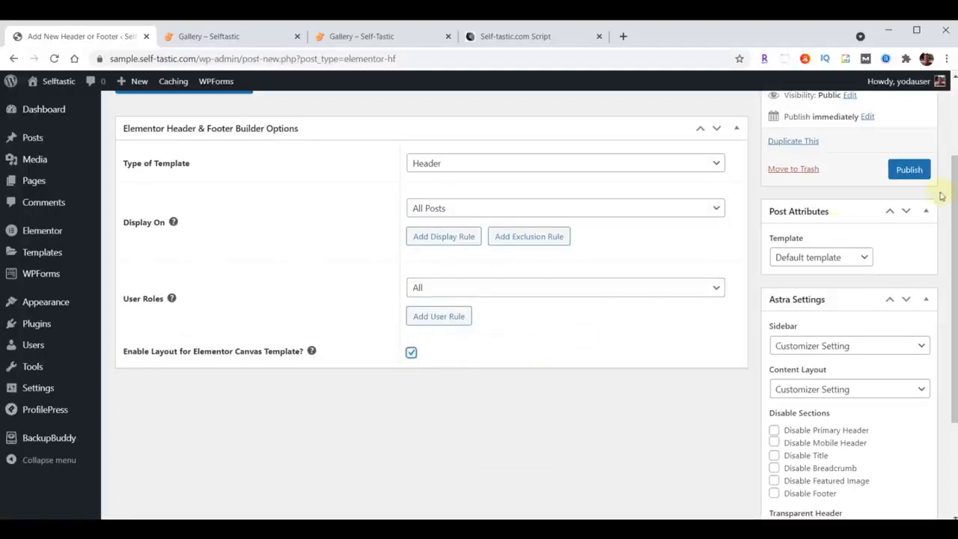
click(908, 169)
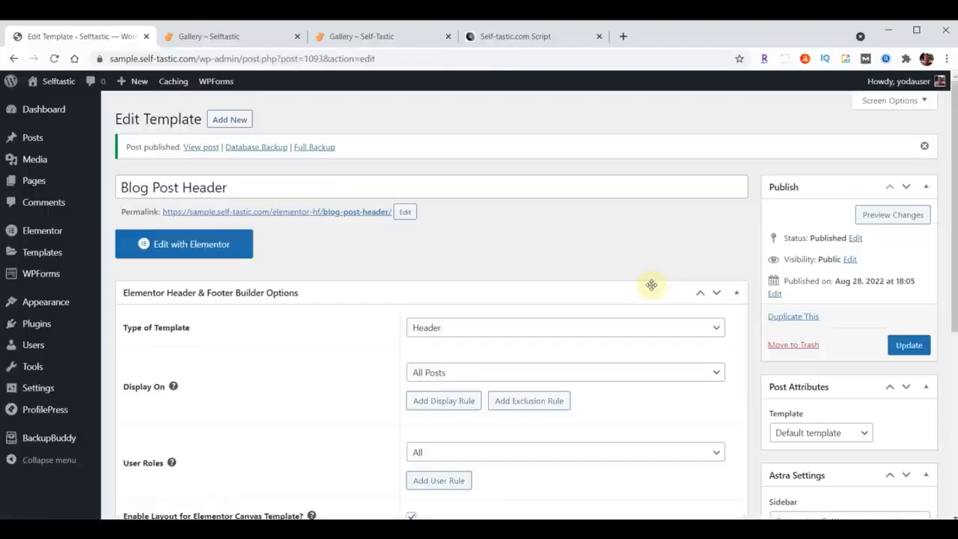
Edit the header with Elementor and import template-selftastic-blog-post-header.json from the content folder into the template library.
click(199, 247)
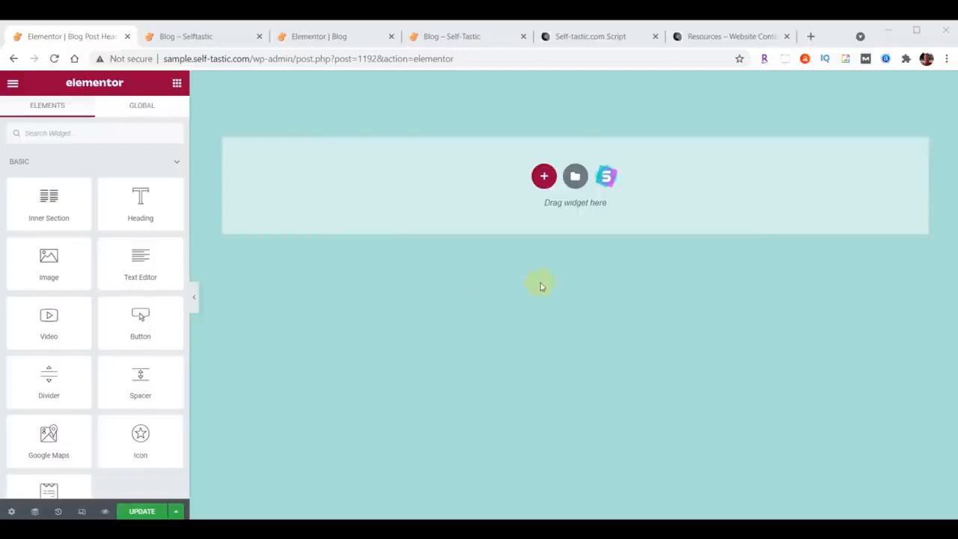
click(575, 177)
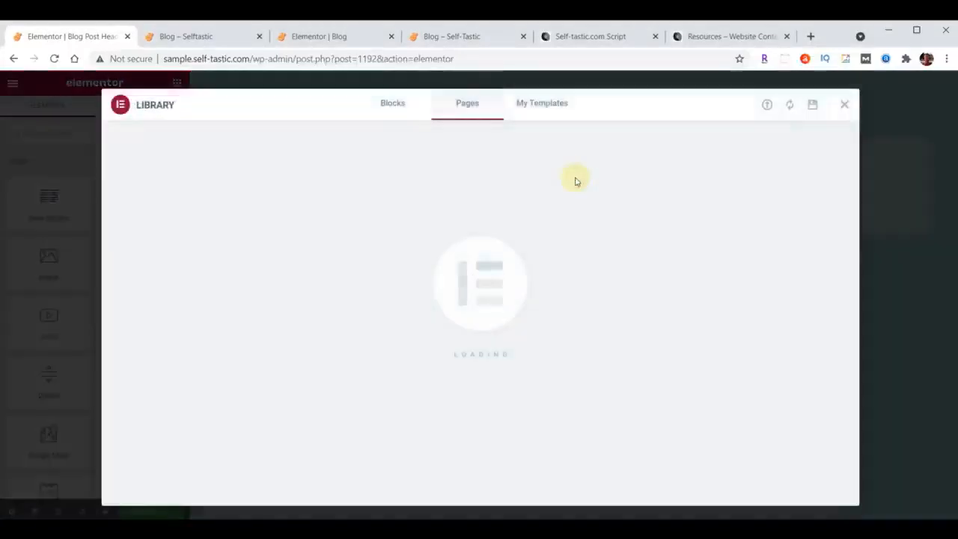
click(767, 106)
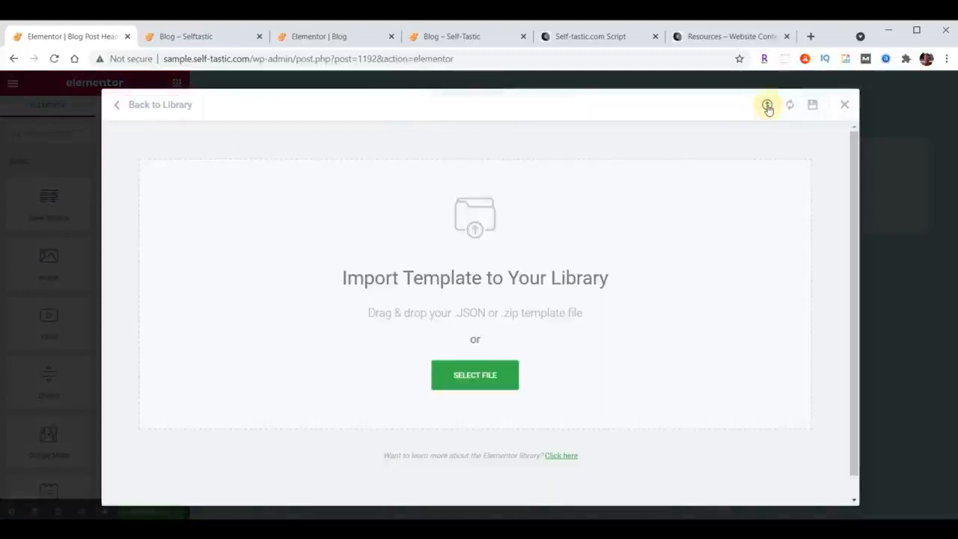
key(alt+Tab)
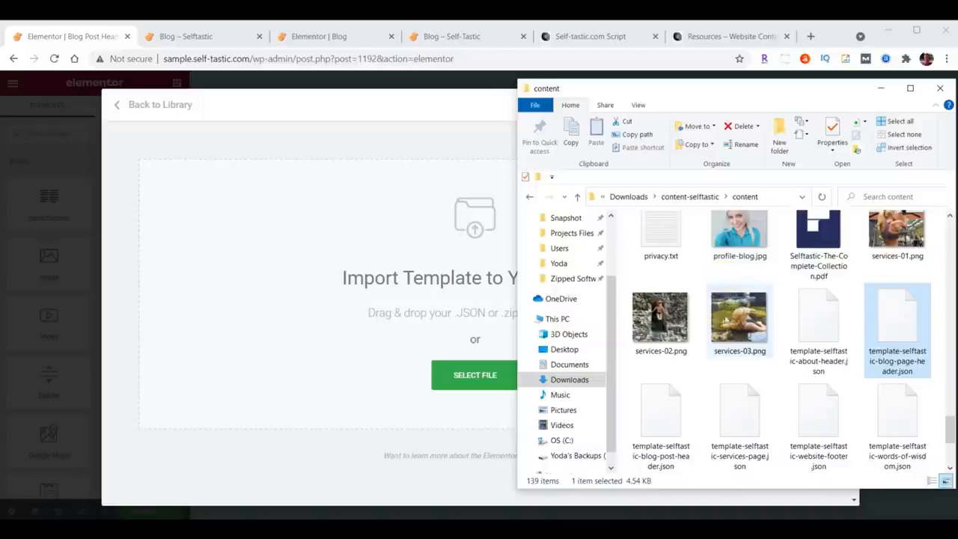
click(666, 422)
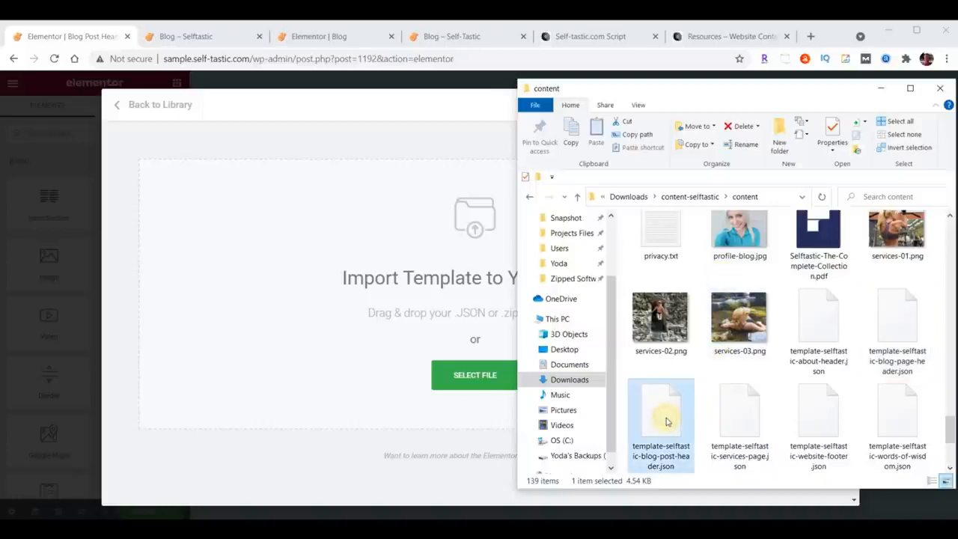
drag(666, 421, 428, 262)
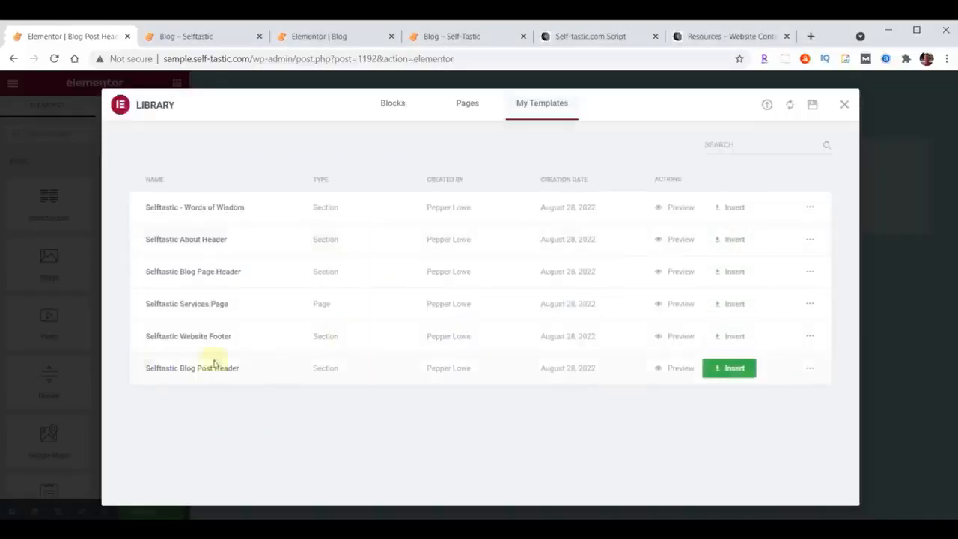
Insert the Selftastic Blog Post Header template without its document settings, update the header, and exit to the dashboard.
click(737, 372)
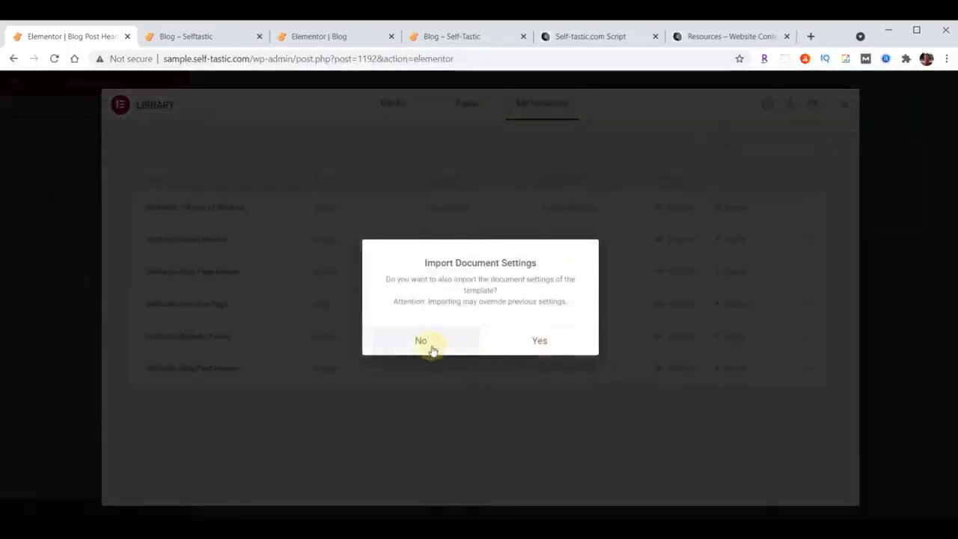
click(421, 343)
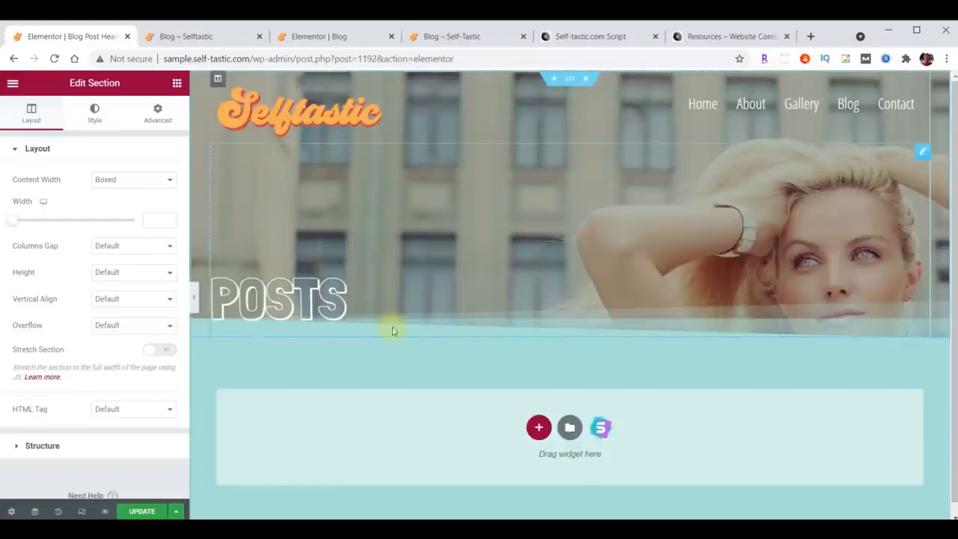
click(138, 513)
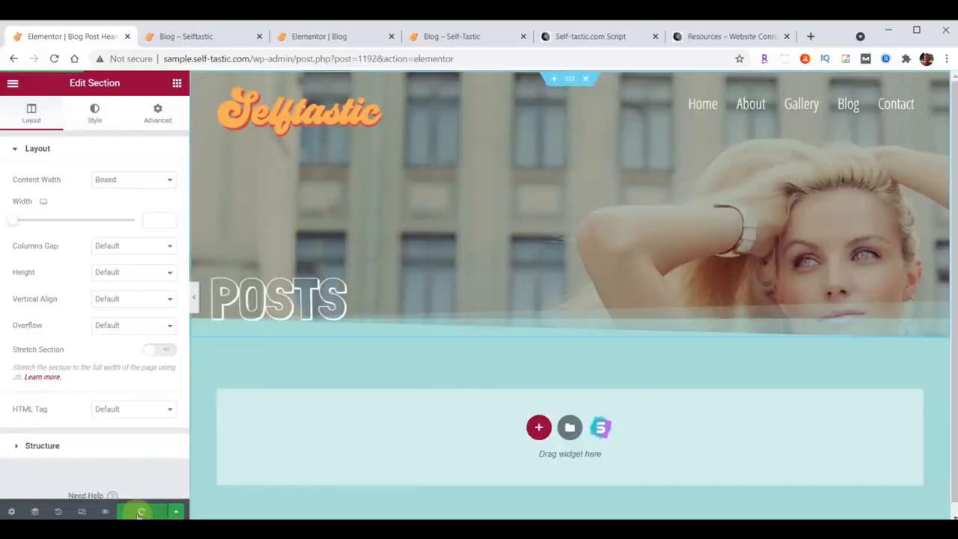
click(13, 84)
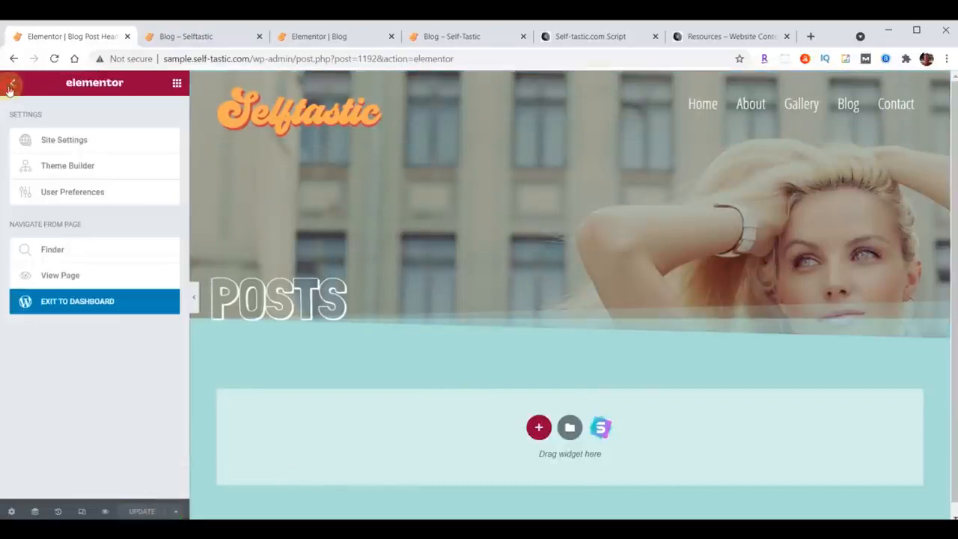
click(82, 302)
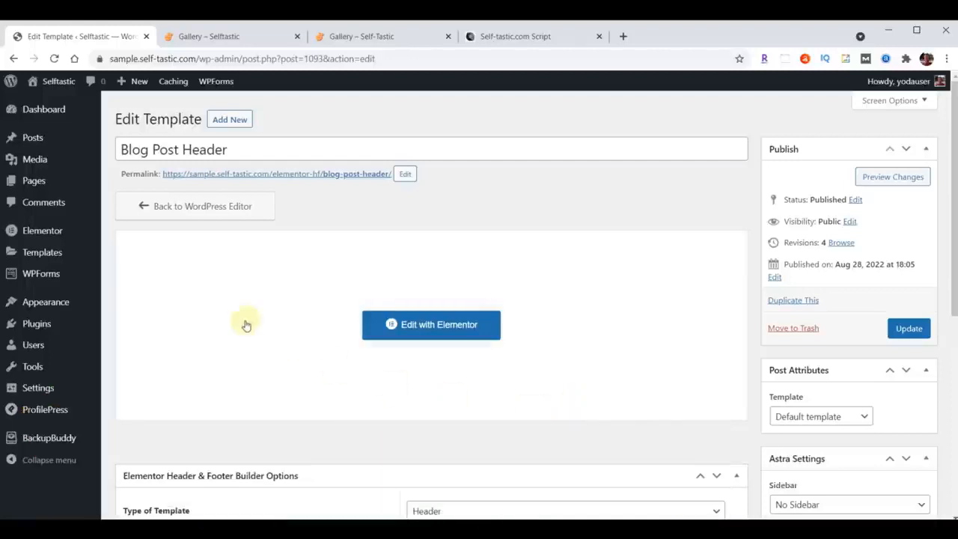
Move the default "Hello world!" post to the trash from the list of all posts.
click(33, 145)
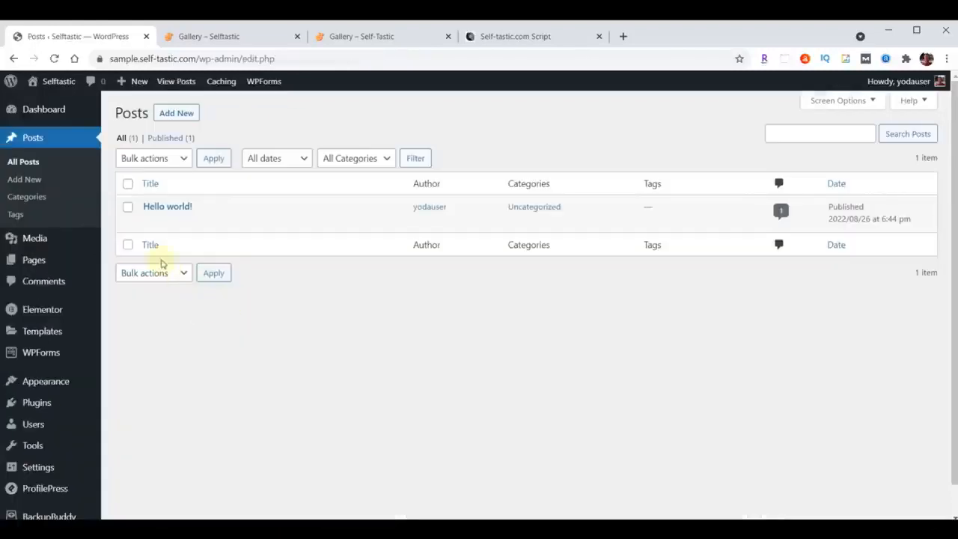
click(127, 184)
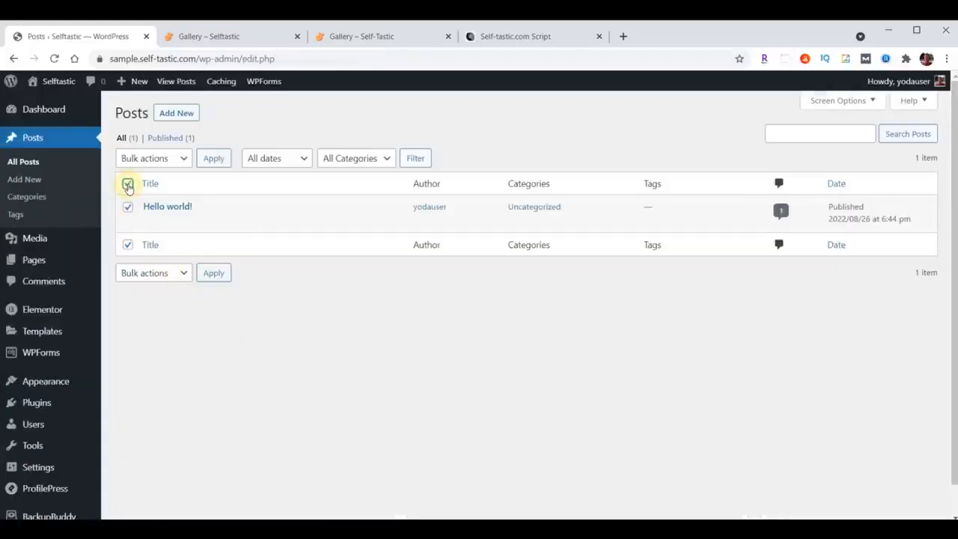
click(184, 157)
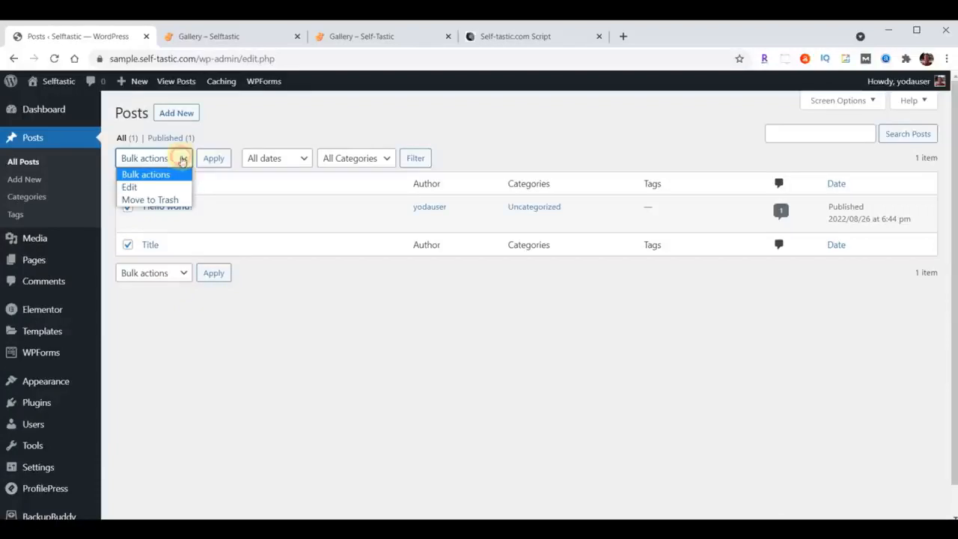
click(172, 199)
click(216, 162)
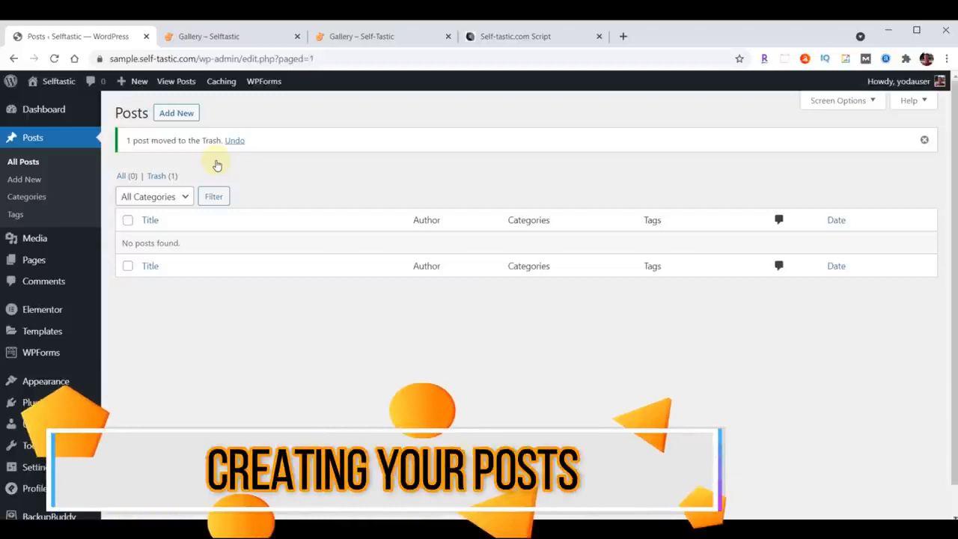
Add a new post titled "What Our Kids Learned After Fostering a Puppy for a Weekend", copying the title from the script document.
click(183, 113)
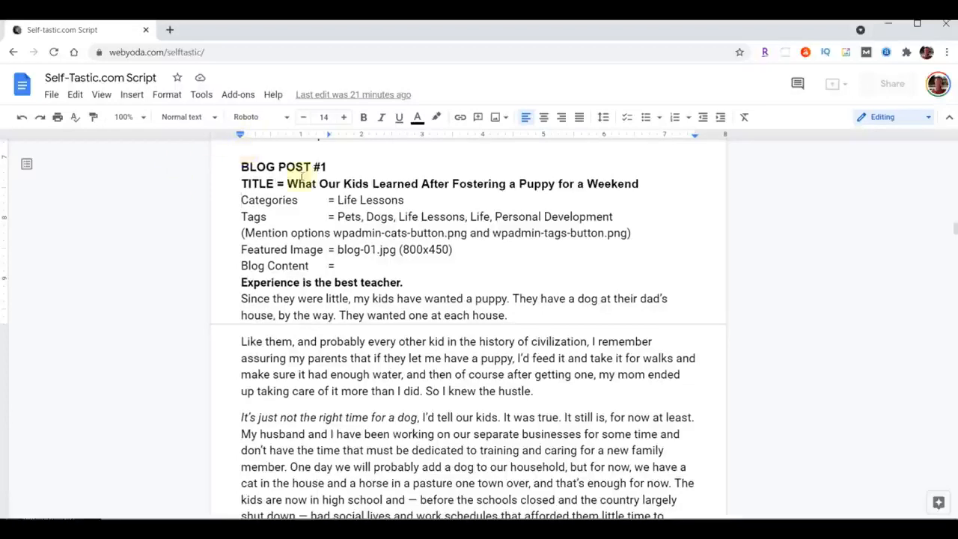
drag(287, 184, 636, 184)
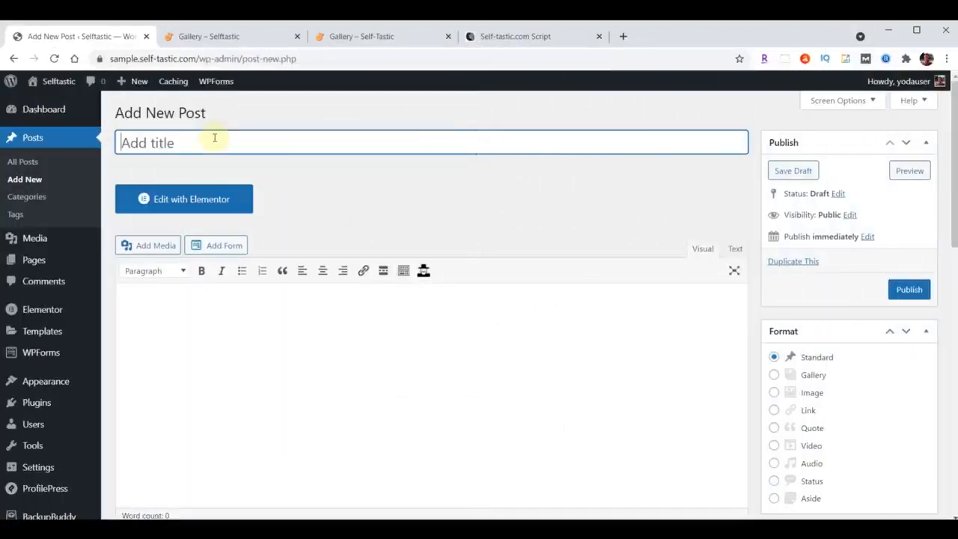
text(What Our Kids Learned After Fostering a Puppy for a Weekend)
Paste the Blog Post #1 content, starting with "Experience is the best teacher.", into the post body and review it.
scroll(267, 370, down, 1)
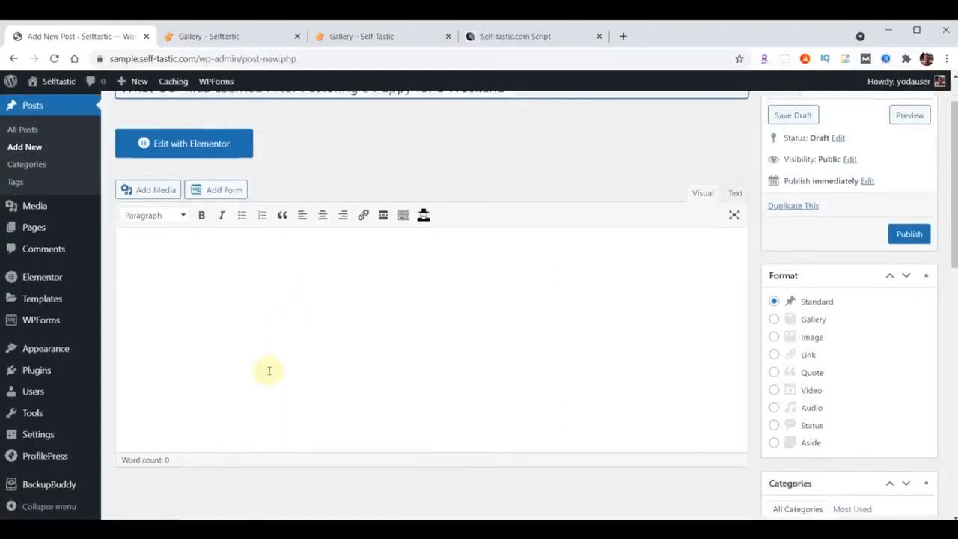
click(207, 284)
key(ctrl+v)
scroll(228, 346, up, 20)
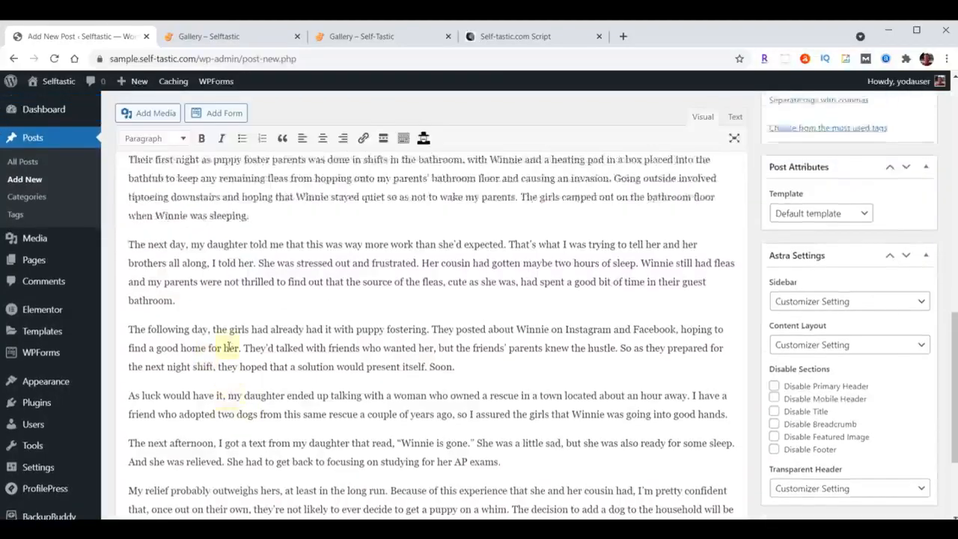
scroll(228, 347, up, 2)
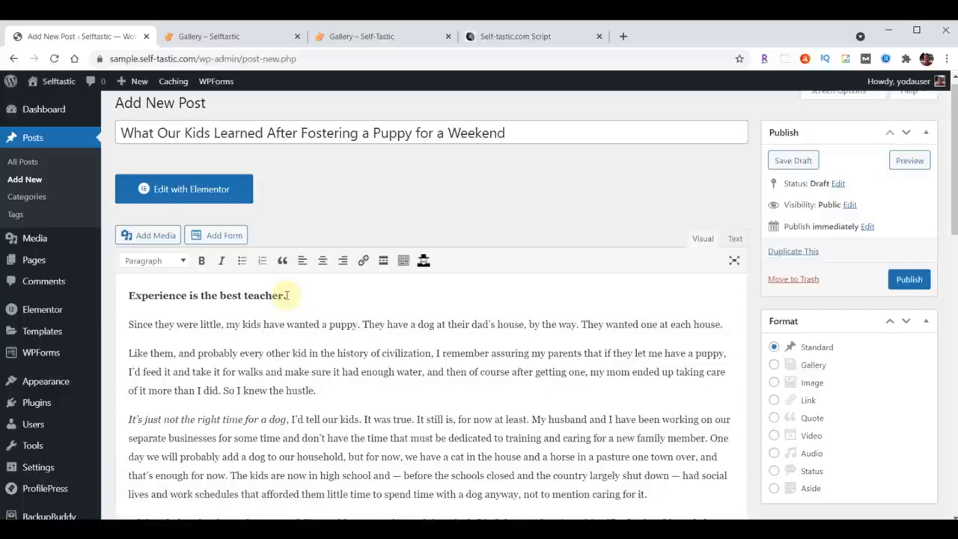
scroll(314, 324, up, 1)
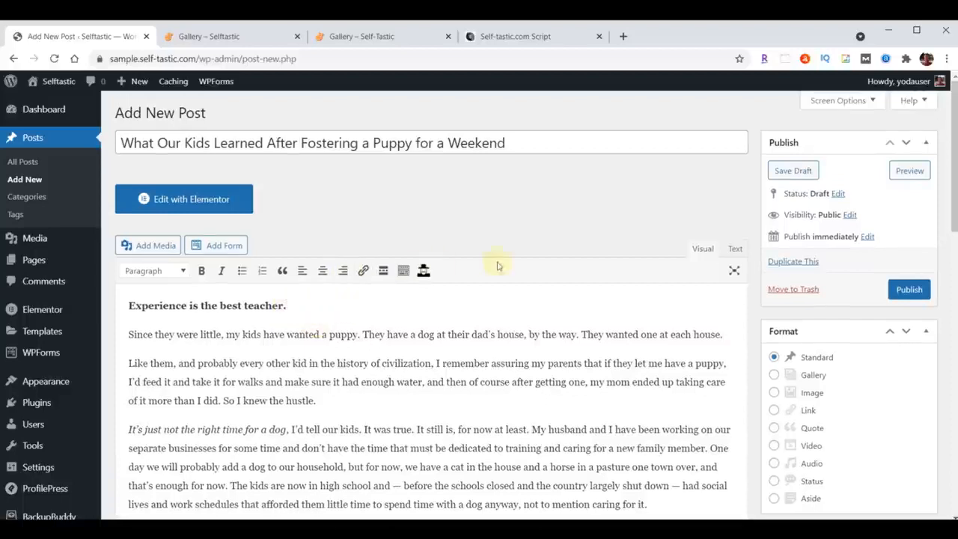
Add a new category named "Life Lessons" to the post.
scroll(588, 258, down, 4)
scroll(589, 258, down, 1)
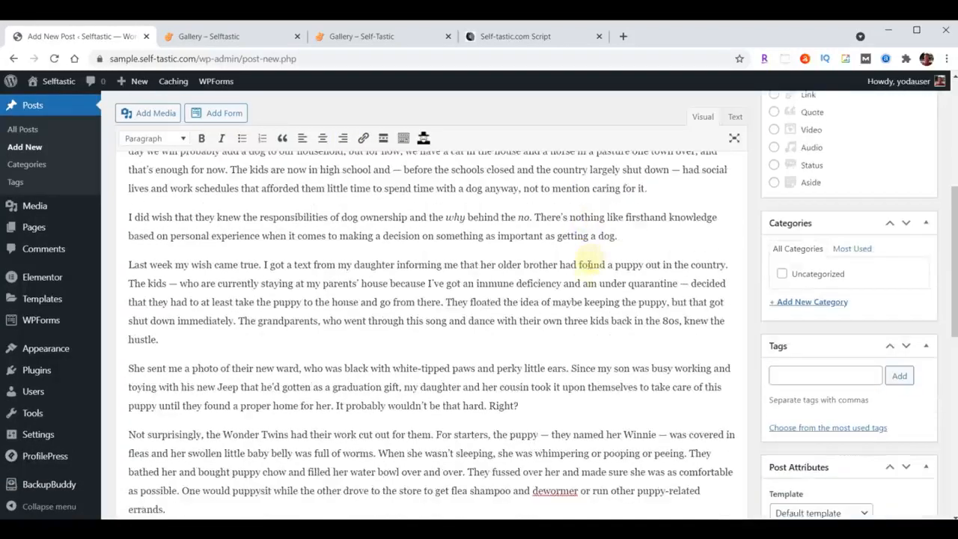
click(807, 303)
text(Life Lessons)
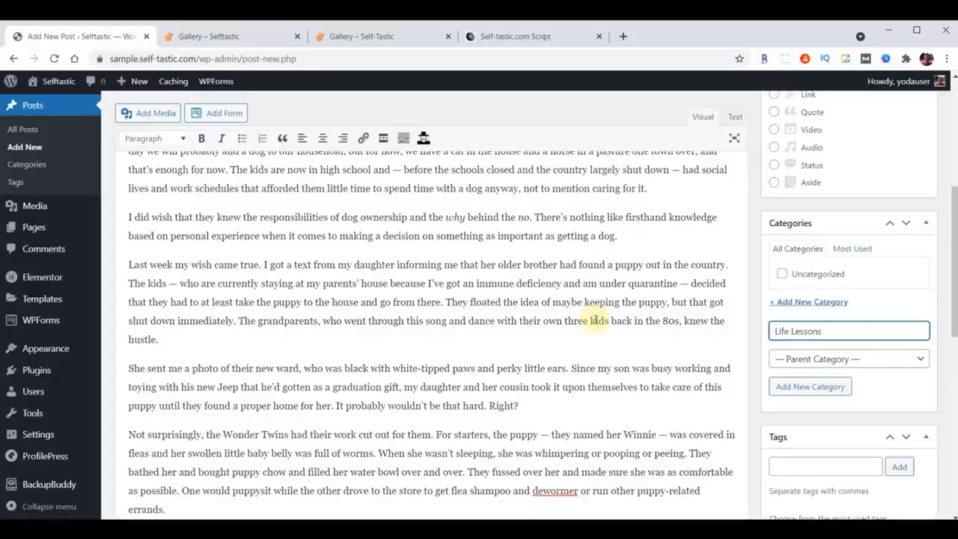
key(Return)
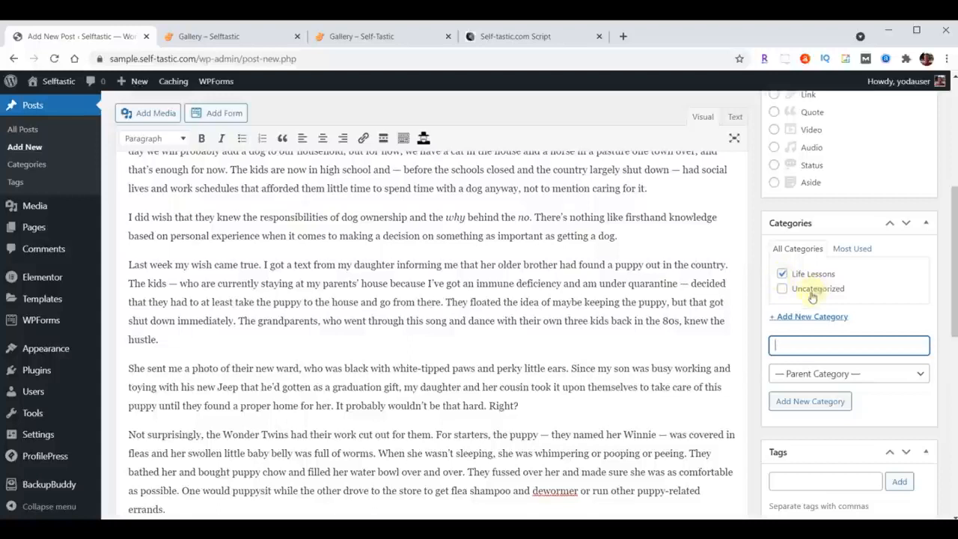
Add the tags Pets, Dogs, Life Lessons, Life, and Personal Development to the post.
scroll(582, 294, down, 2)
scroll(598, 296, down, 1)
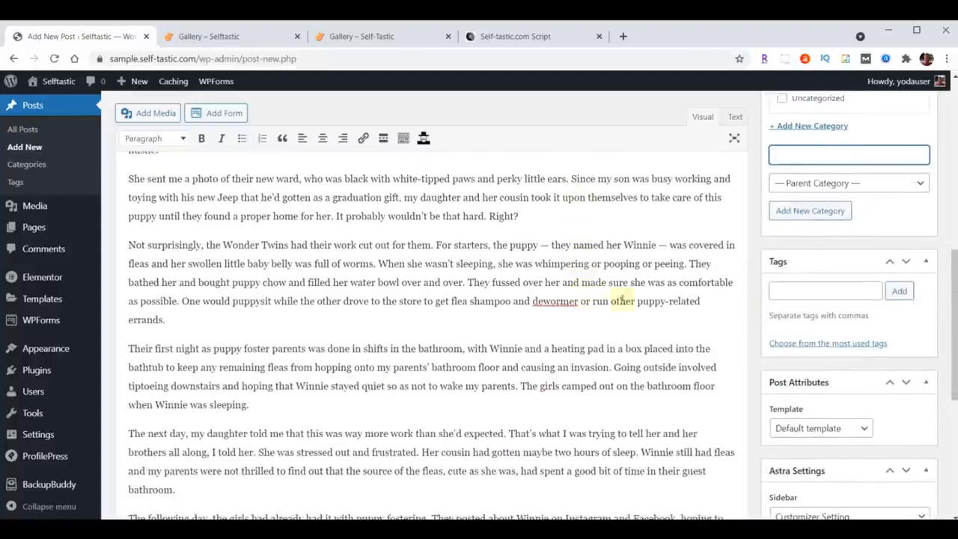
click(796, 293)
text(Pets, Dogs, Life Lessons, Life, Personal Development)
click(899, 291)
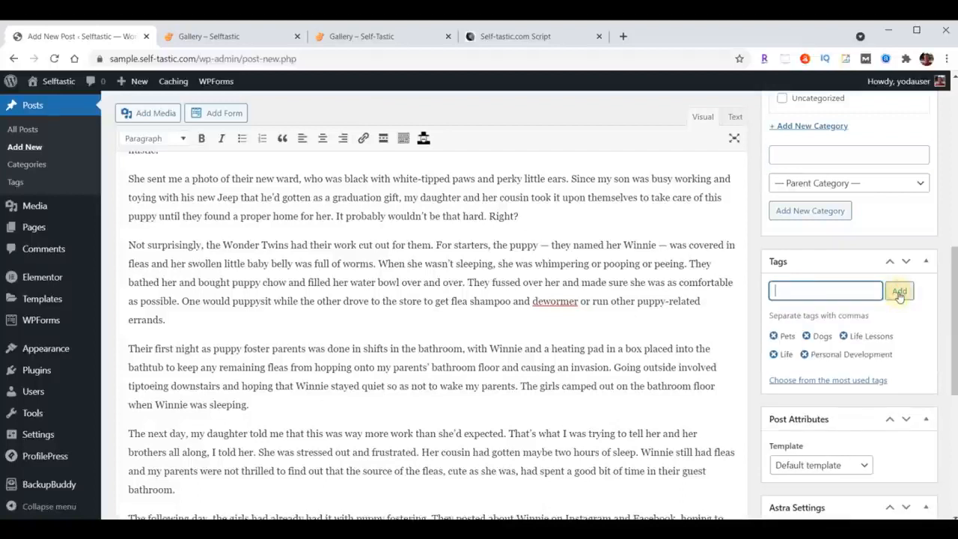
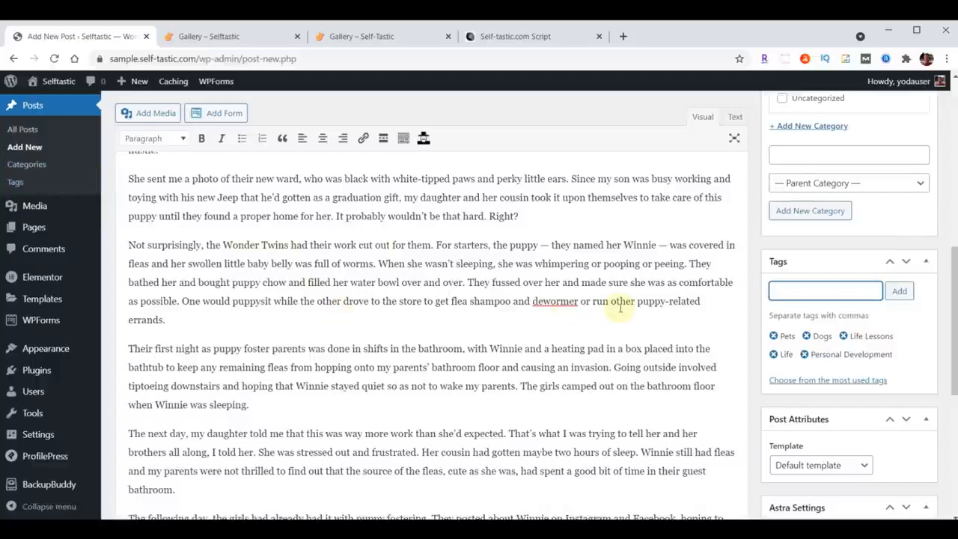
Upload blog-01.jpg through blog-06.jpg from the content folder to the media library while choosing the post's featured image.
scroll(620, 309, down, 4)
scroll(619, 309, down, 1)
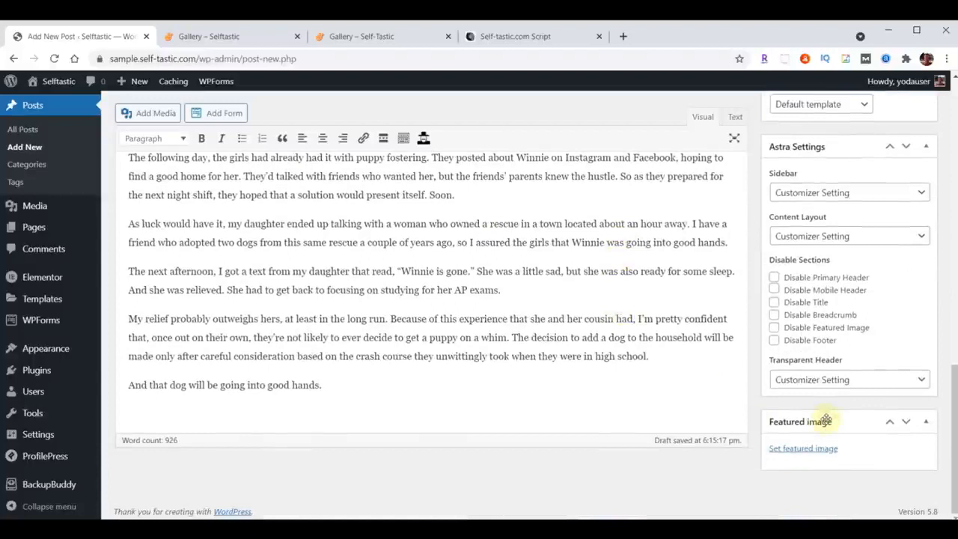
click(800, 449)
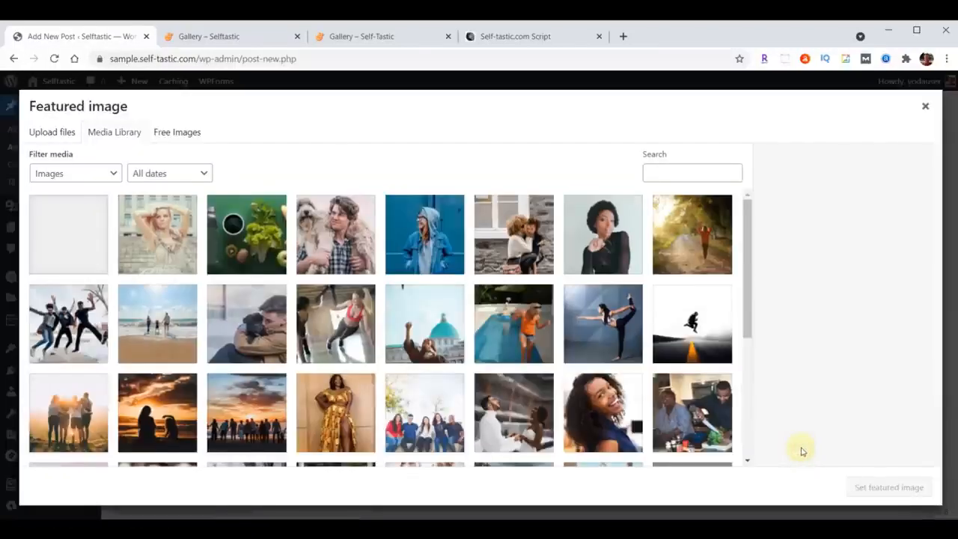
key(alt+Tab)
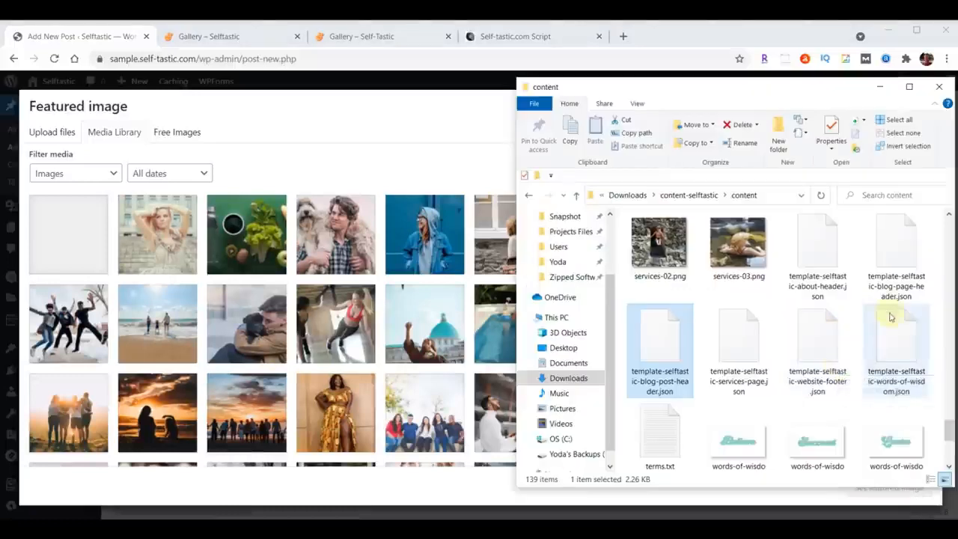
scroll(816, 347, up, 15)
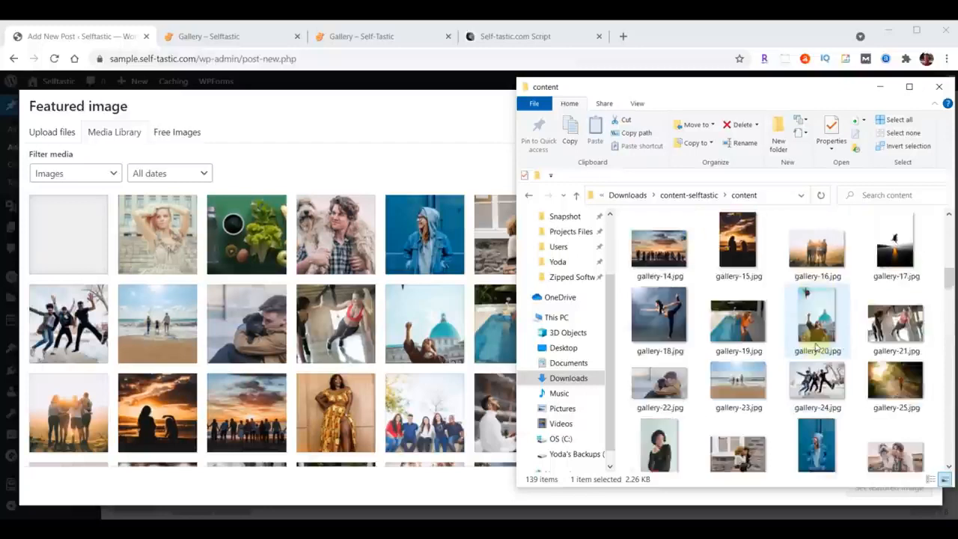
click(817, 258)
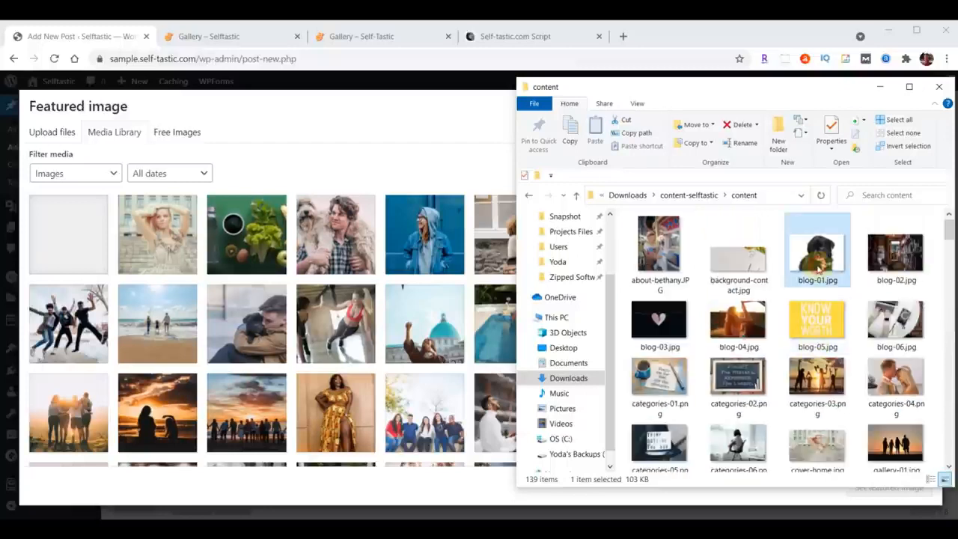
shift+click(904, 316)
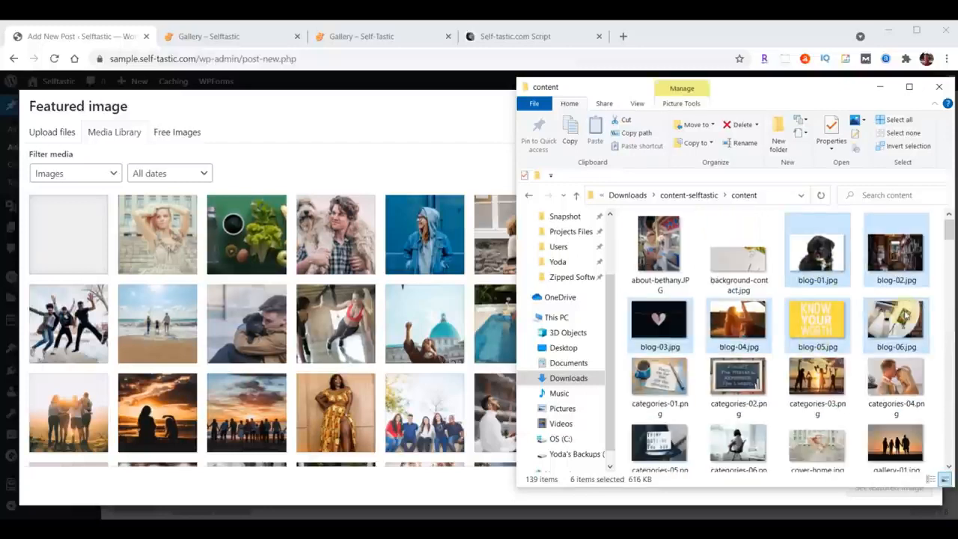
drag(904, 316, 296, 314)
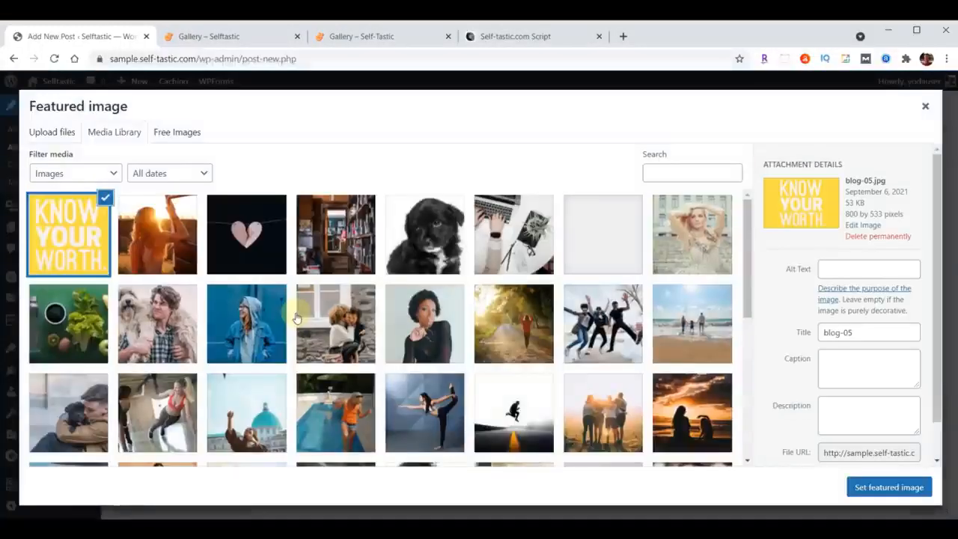
Set the puppy photo blog-01 as the post's featured image and publish the post.
click(435, 234)
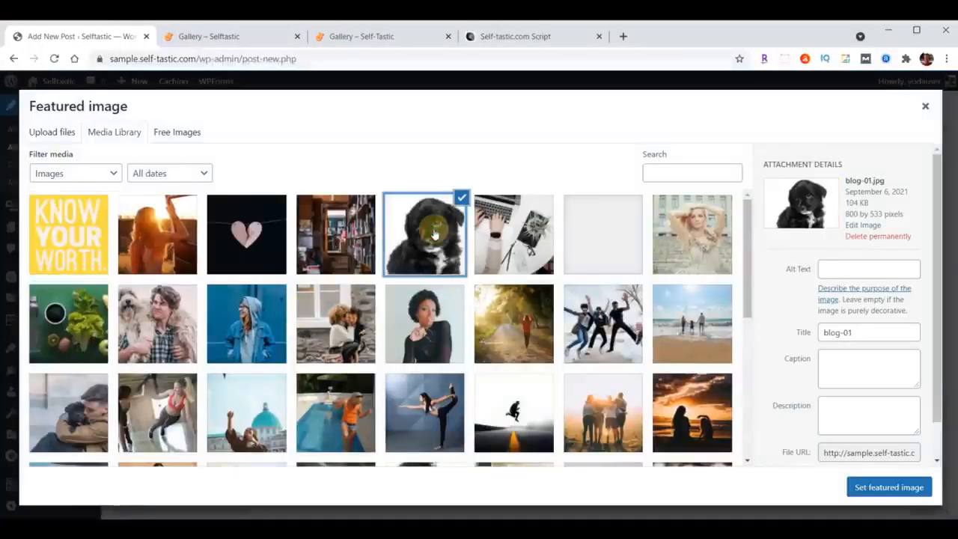
click(888, 487)
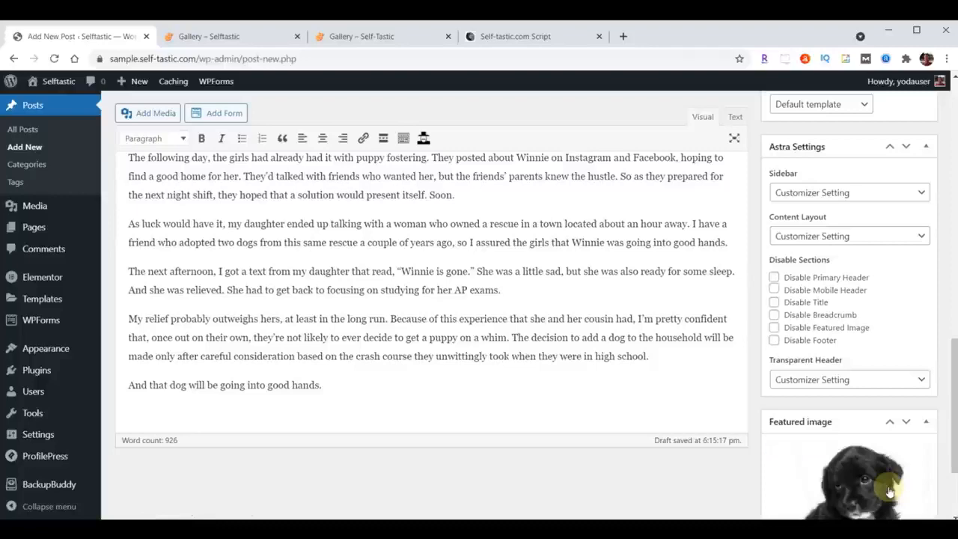
scroll(701, 475, up, 15)
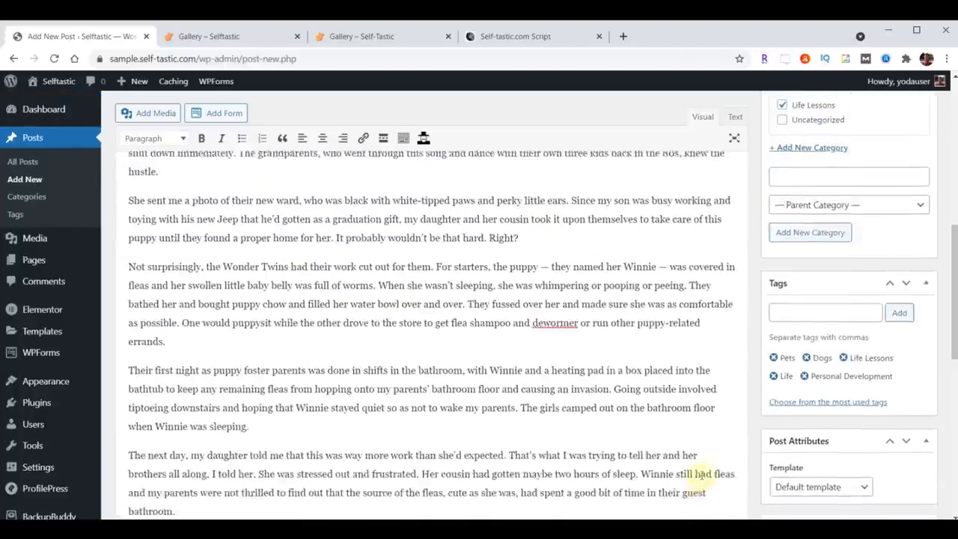
click(910, 292)
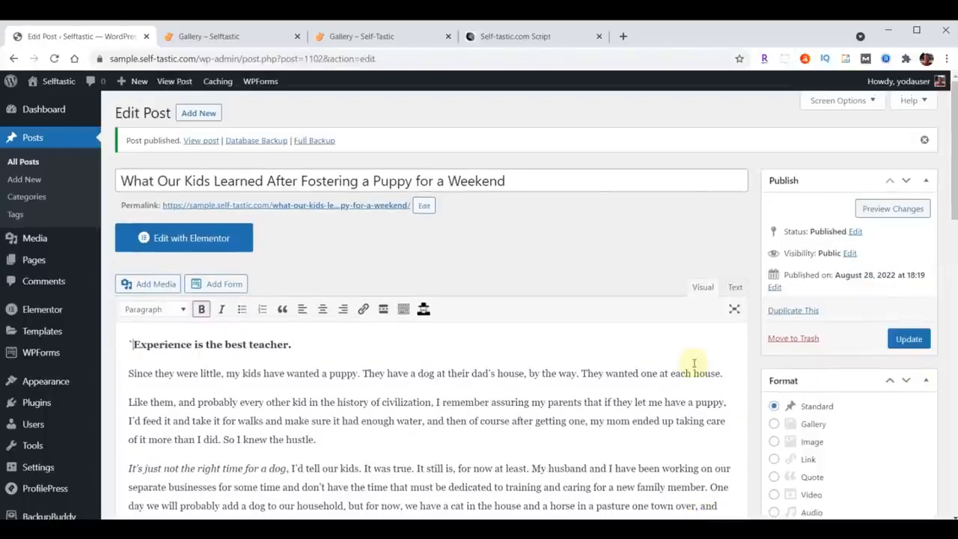
View the published puppy post in a separate tab, check it from header to comment form, and close it.
right_click(316, 213)
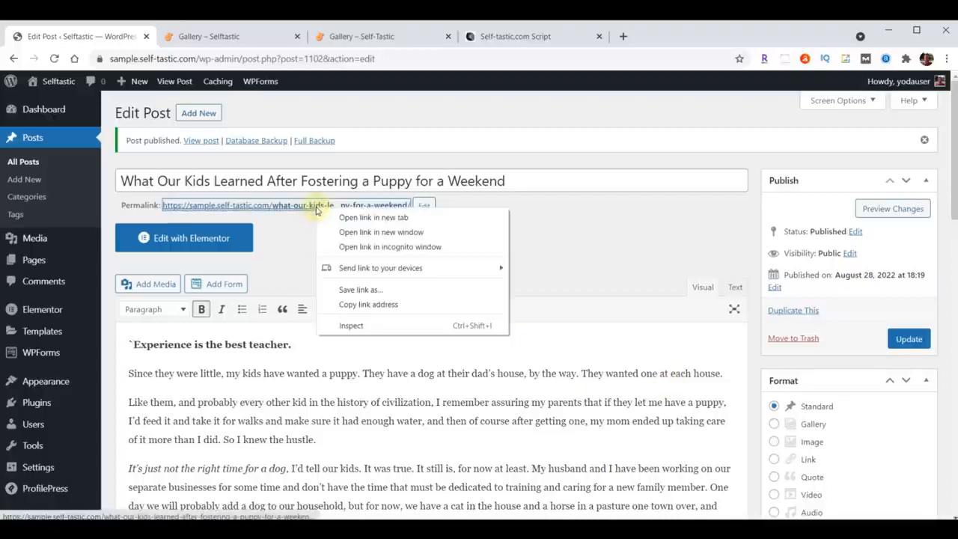
click(366, 217)
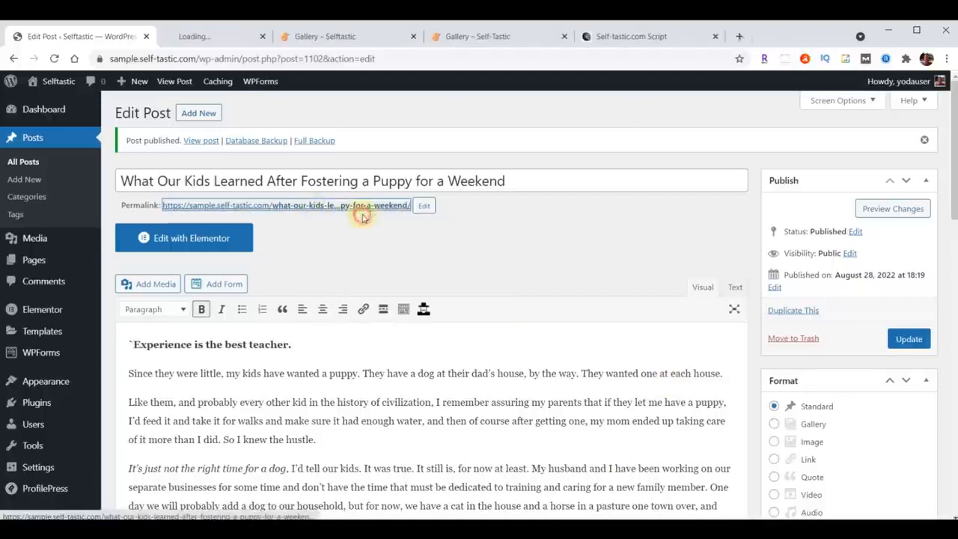
click(218, 36)
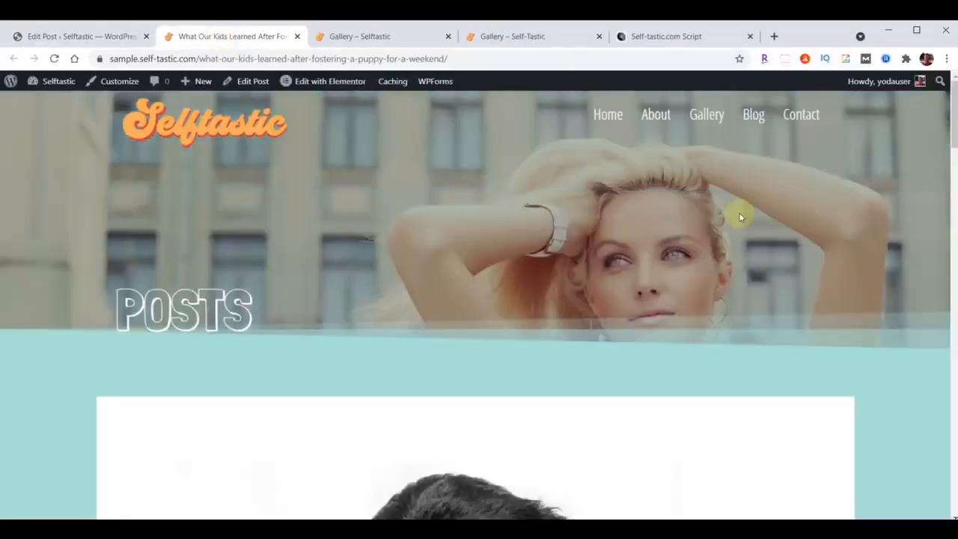
scroll(740, 217, down, 2)
scroll(740, 217, down, 15)
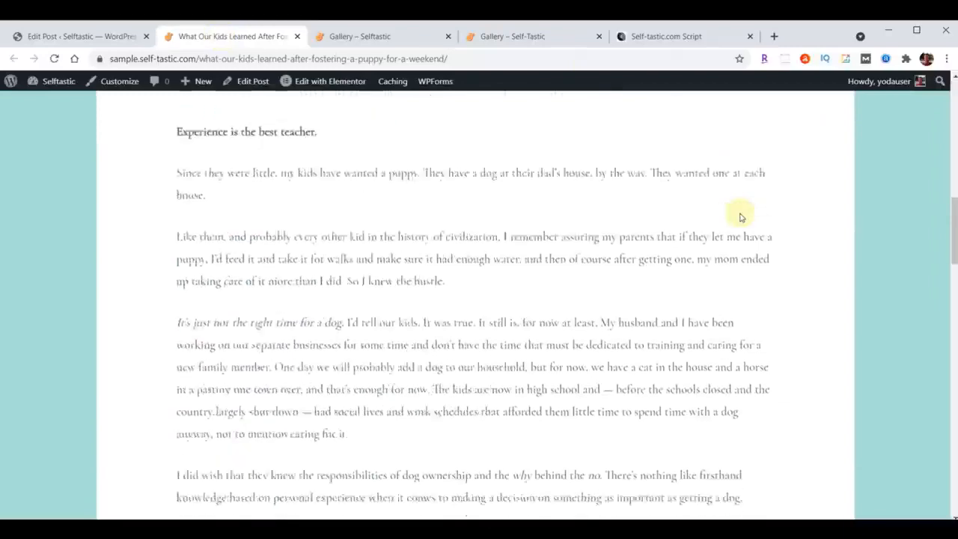
scroll(740, 217, down, 15)
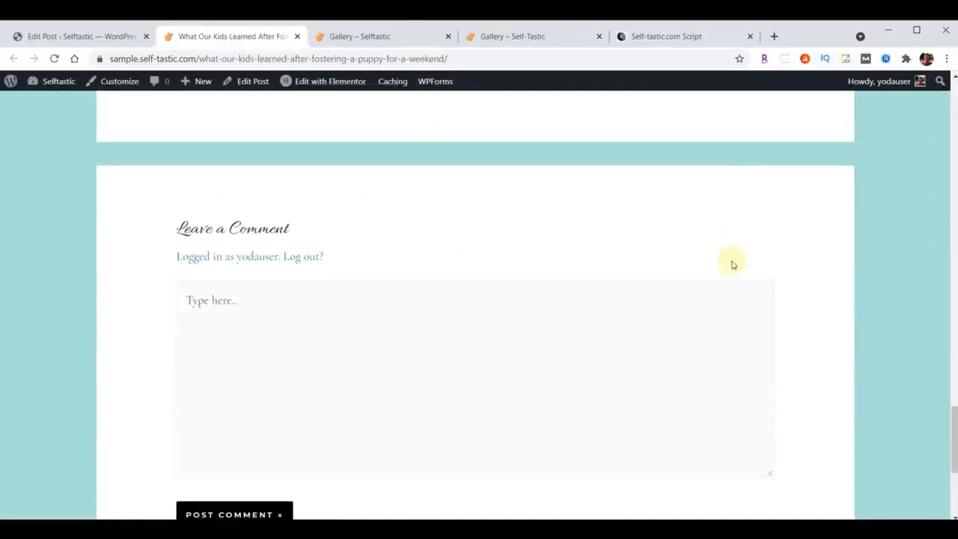
scroll(733, 271, up, 20)
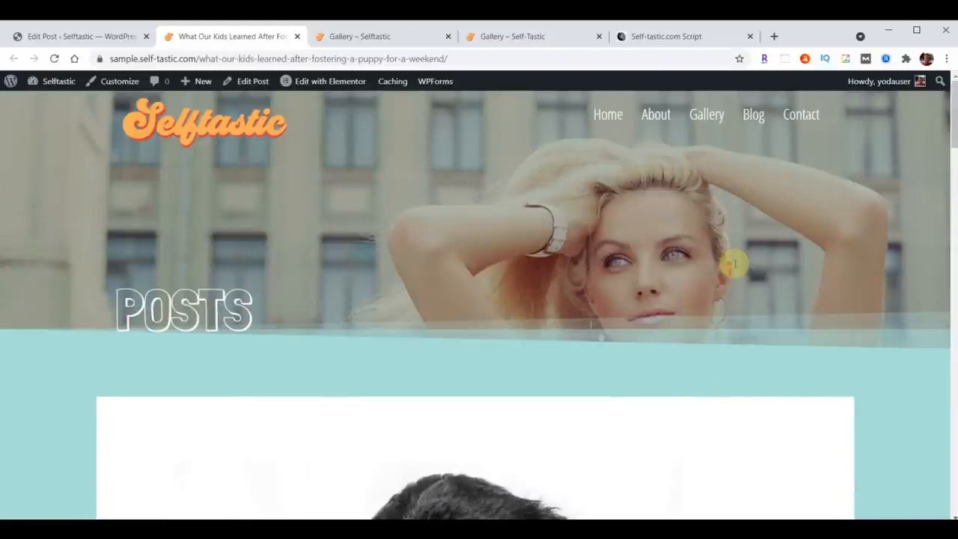
click(297, 35)
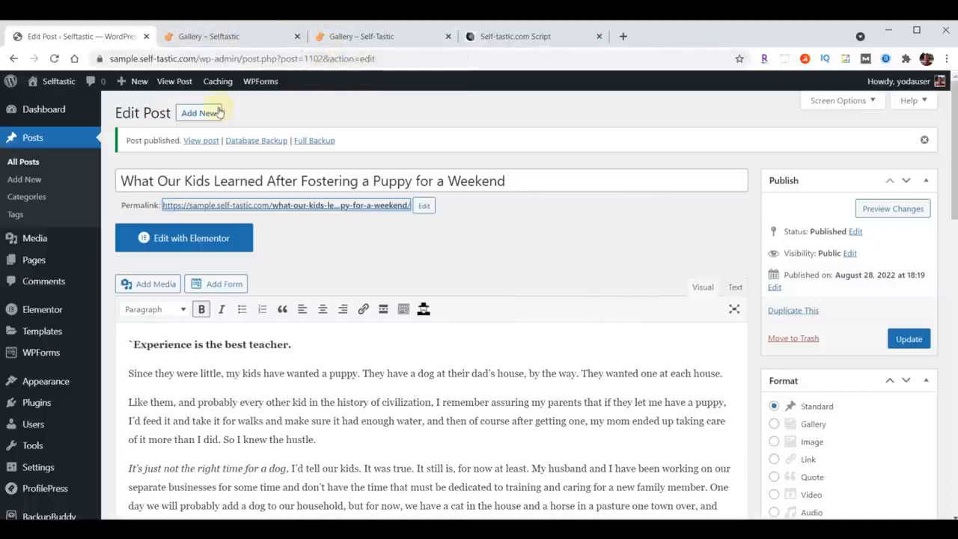
Add a new post titled "Am I Really a Secret Hoarder?" and paste its content from the script into the body.
click(194, 115)
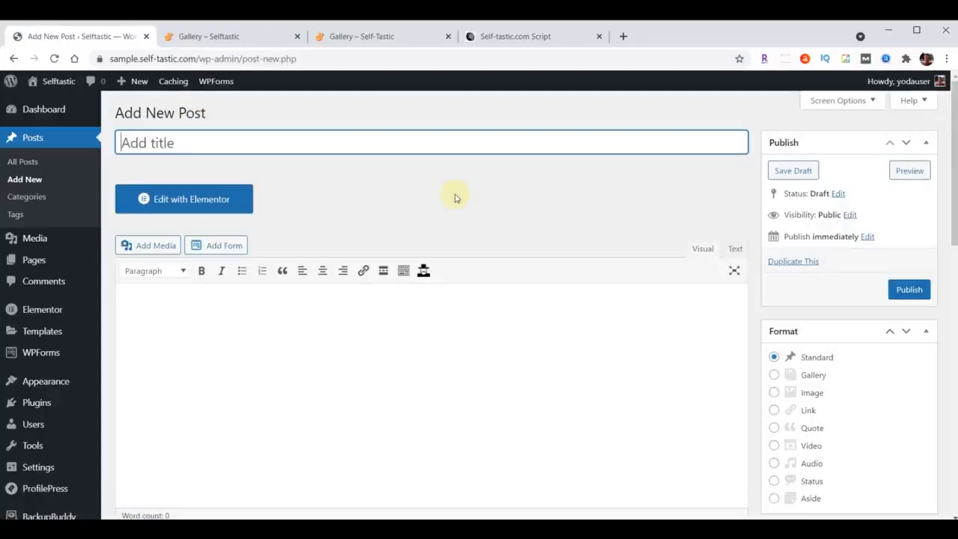
key(ctrl+v)
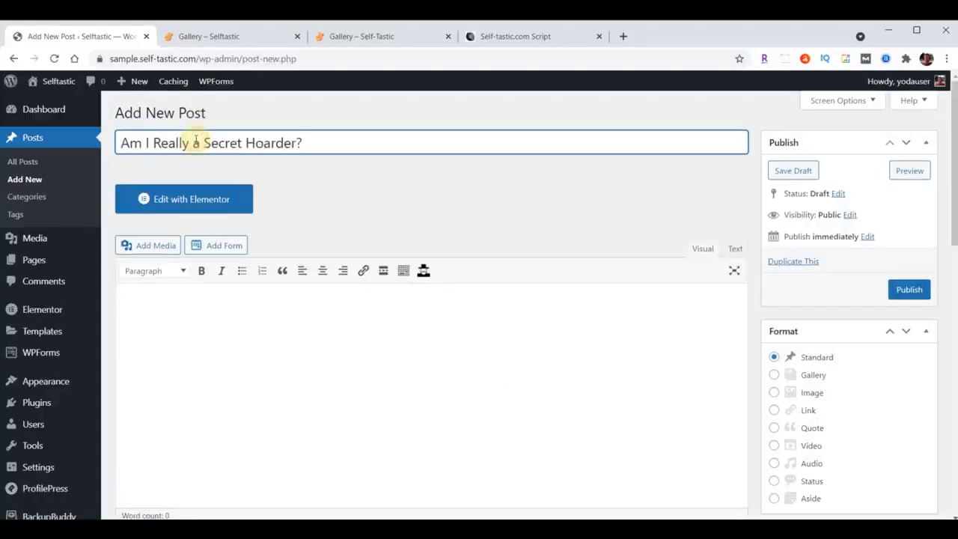
scroll(349, 330, down, 1)
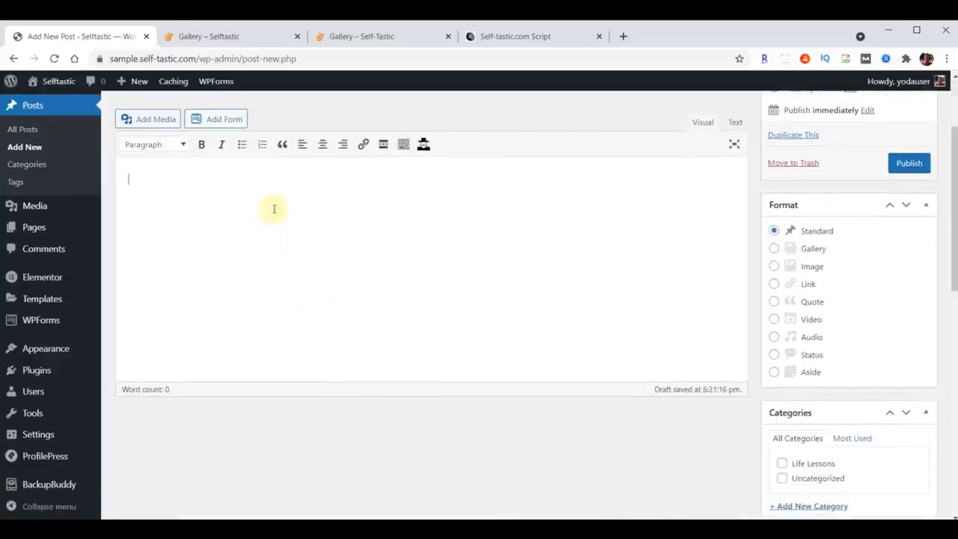
click(248, 201)
key(ctrl+v)
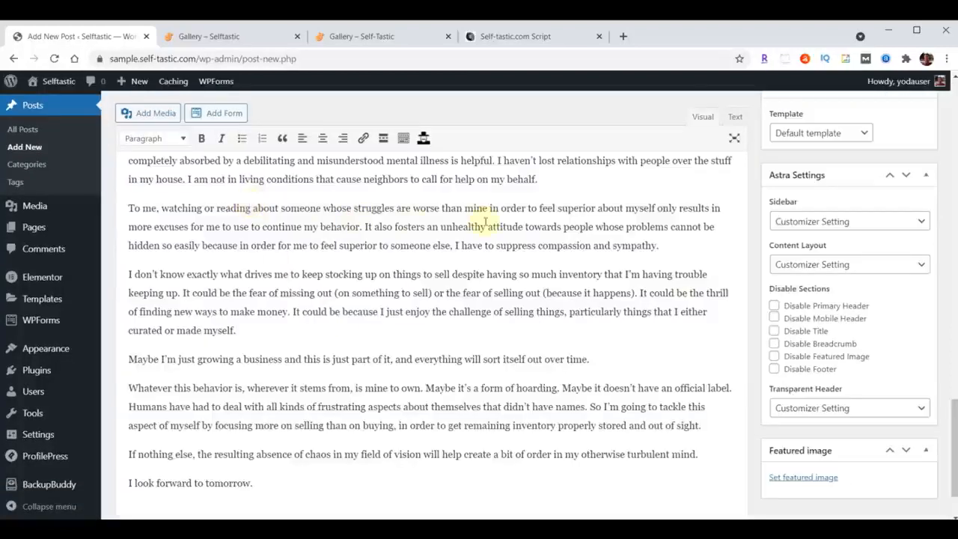
Assign the Life Lessons category to the post and add new categories named Business, Mental Health, and Personal Development.
scroll(498, 275, up, 4)
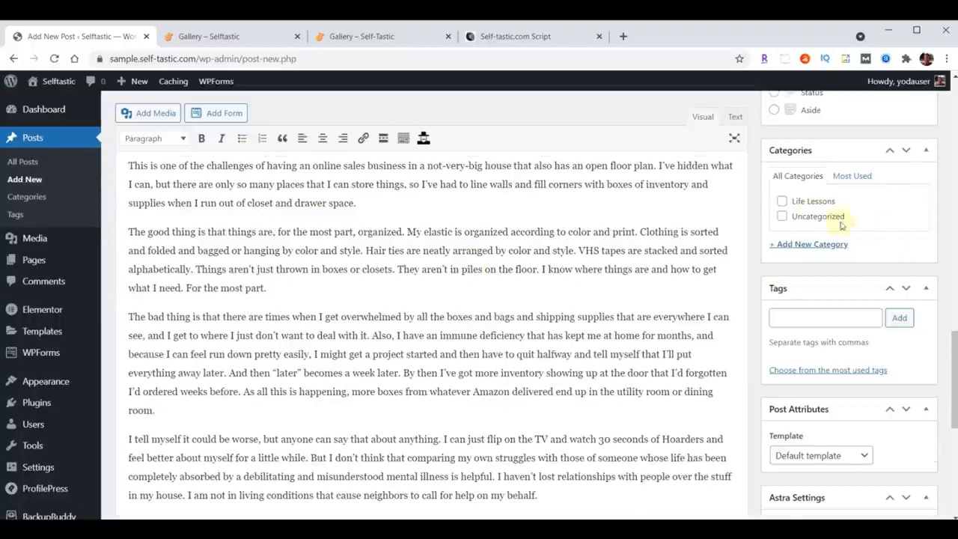
click(782, 202)
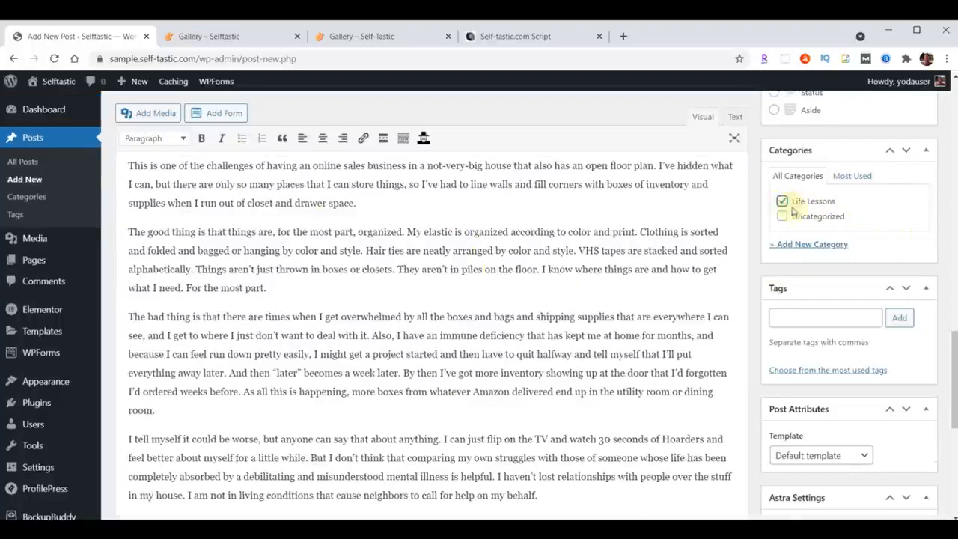
click(811, 244)
text(Business)
key(Return)
text(Mental Health)
key(Return)
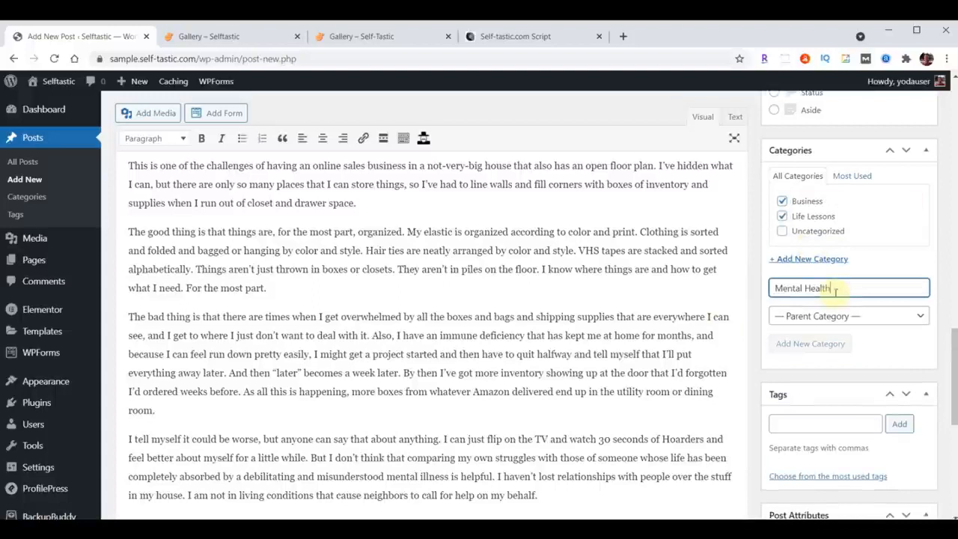
text(Personal Development)
key(Return)
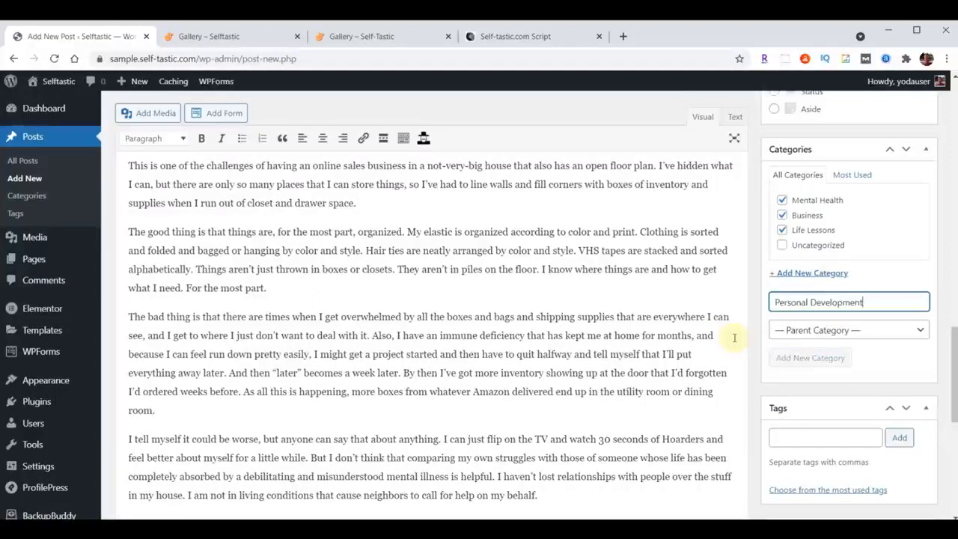
Add the tags Mental Health, Life Lessons, Life, Self Improvement, and Money to the post.
scroll(855, 271, down, 3)
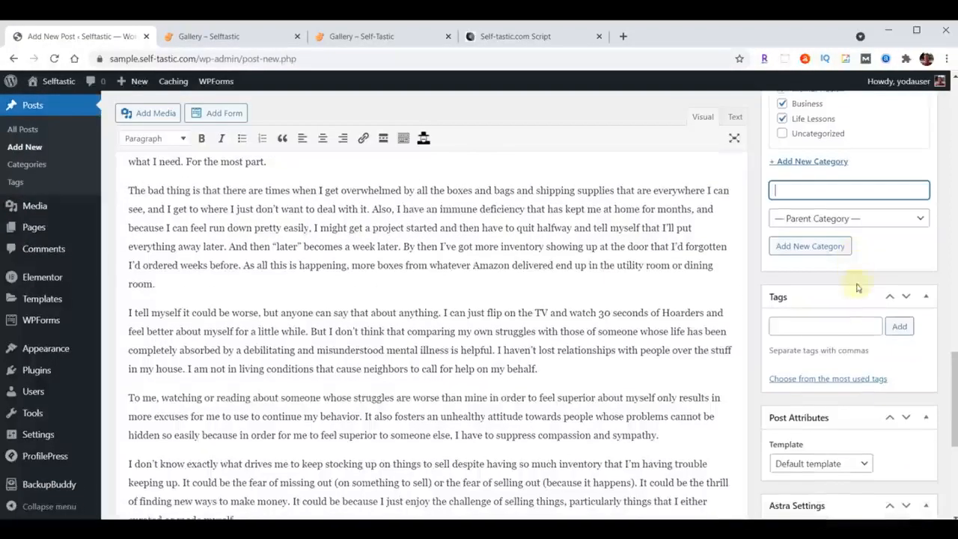
click(816, 327)
text(Self Improvement, Money)
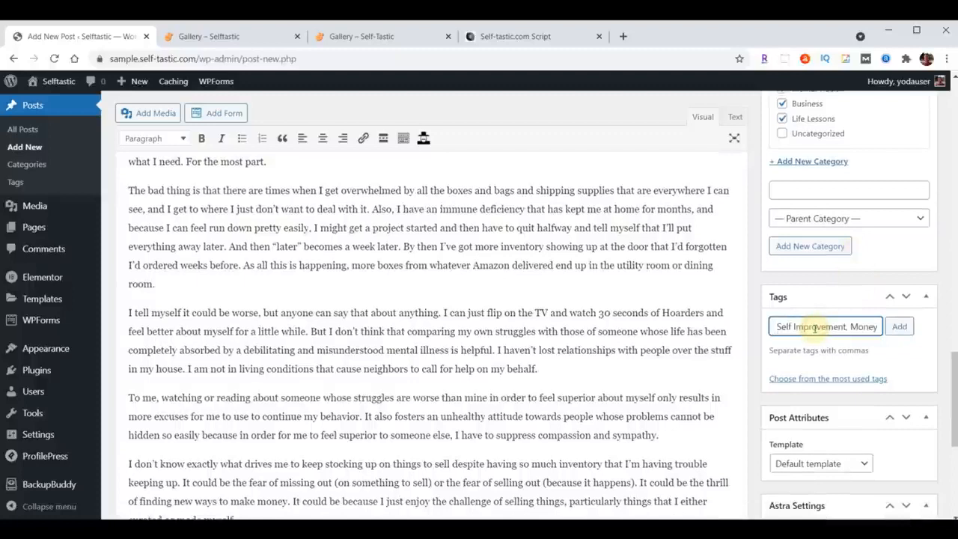
click(901, 330)
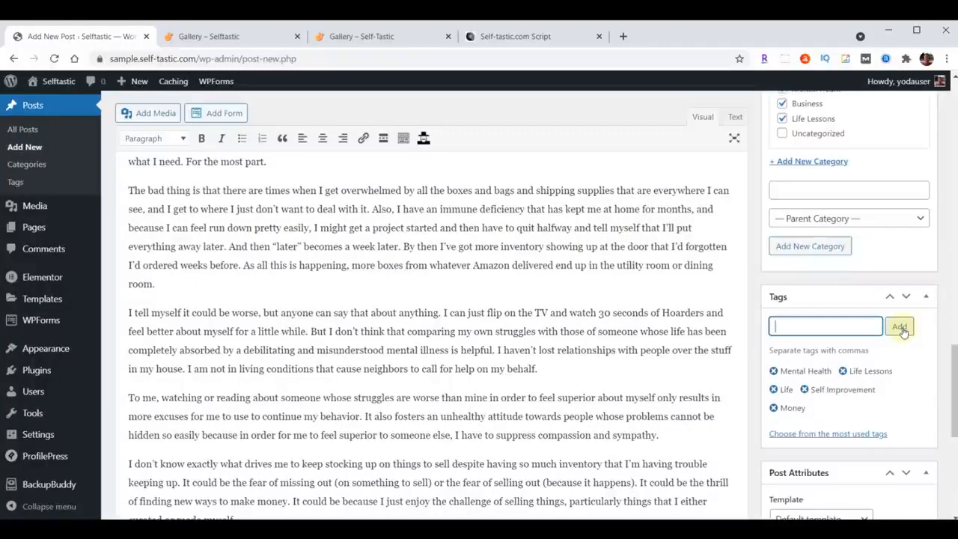
Set the bookshelf photo blog-02 as the hoarder post's featured image and publish the post.
scroll(902, 329, down, 5)
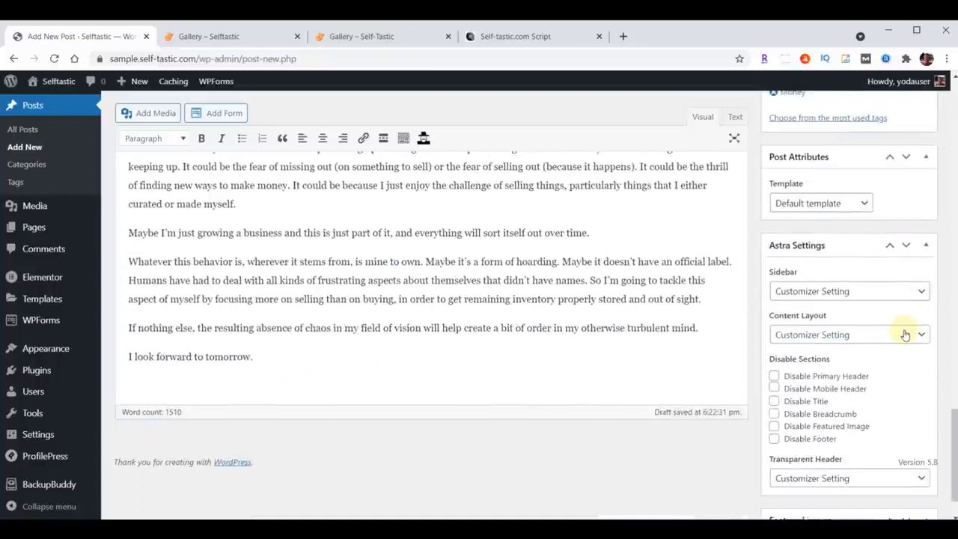
click(805, 490)
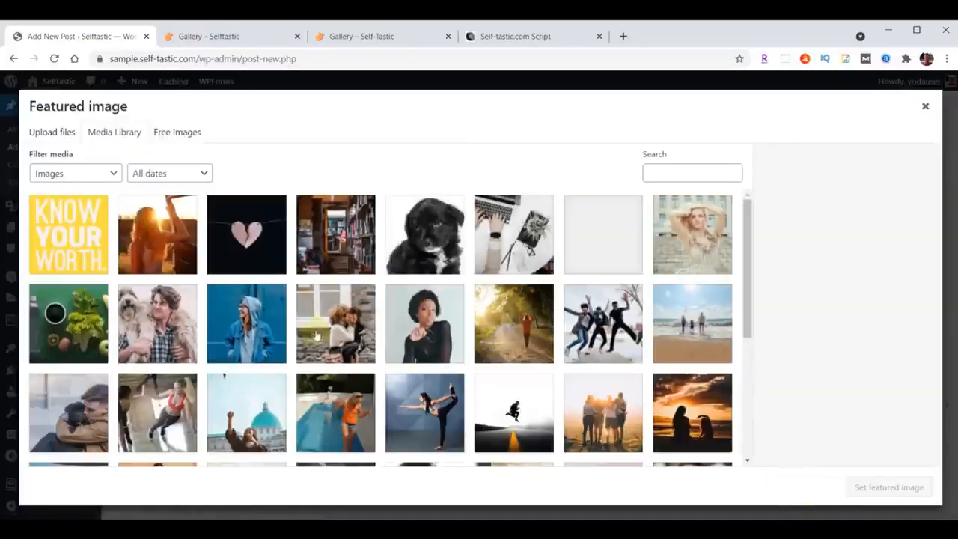
click(329, 237)
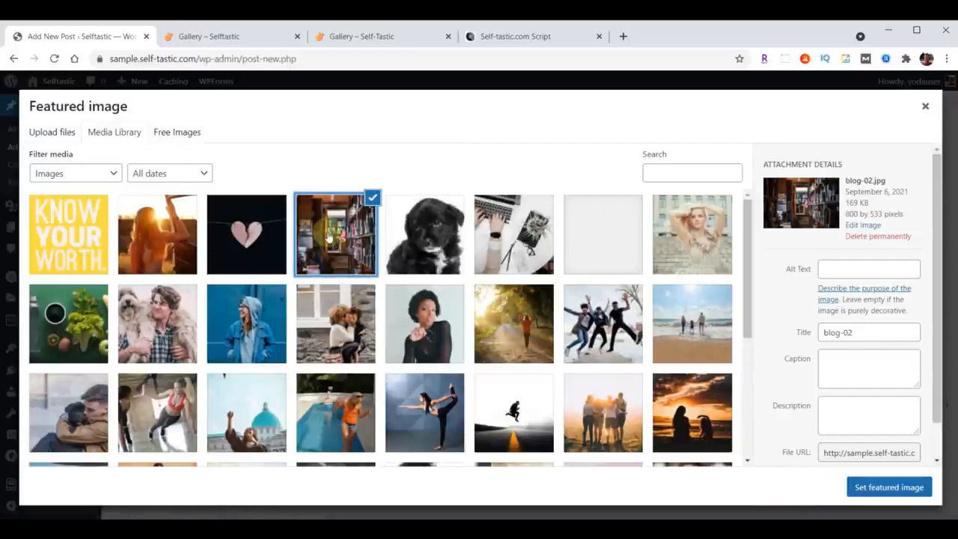
click(888, 487)
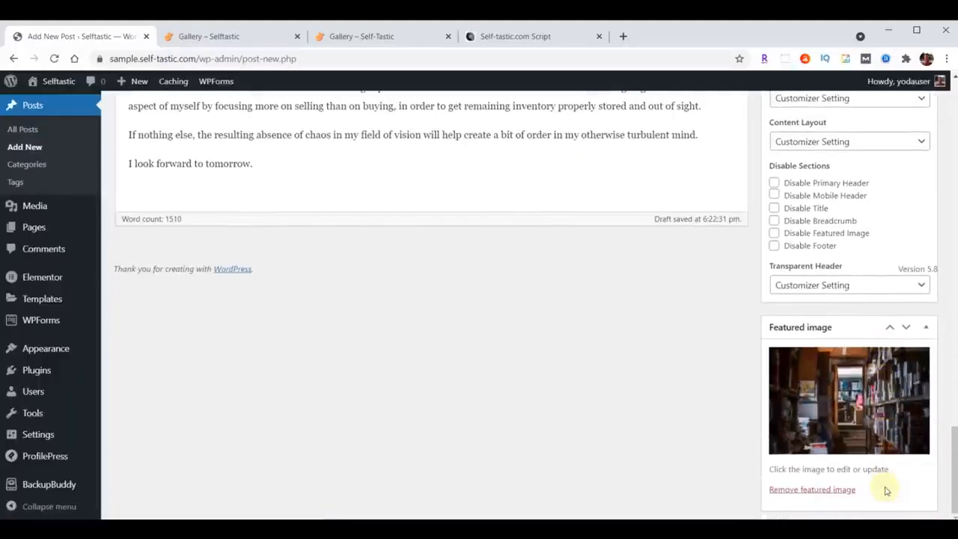
scroll(885, 490, up, 15)
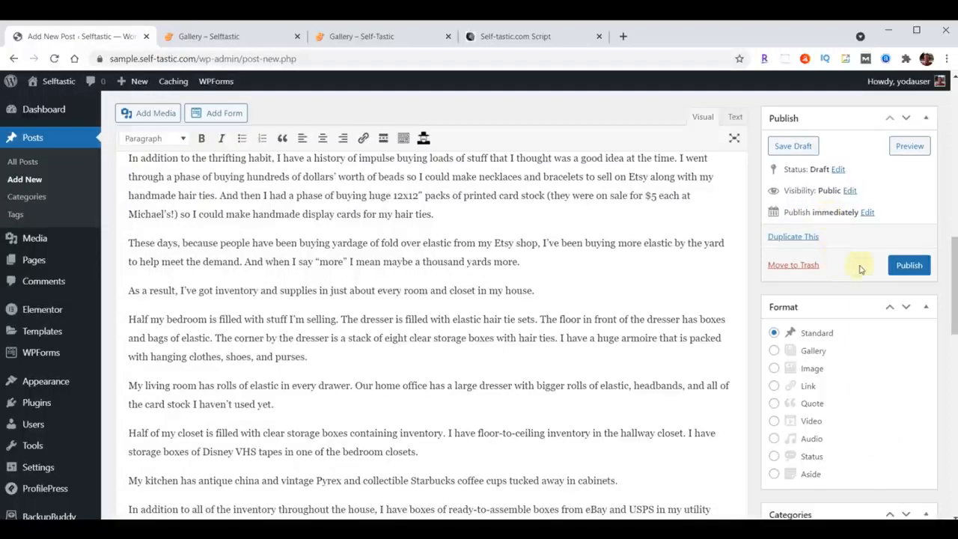
click(901, 265)
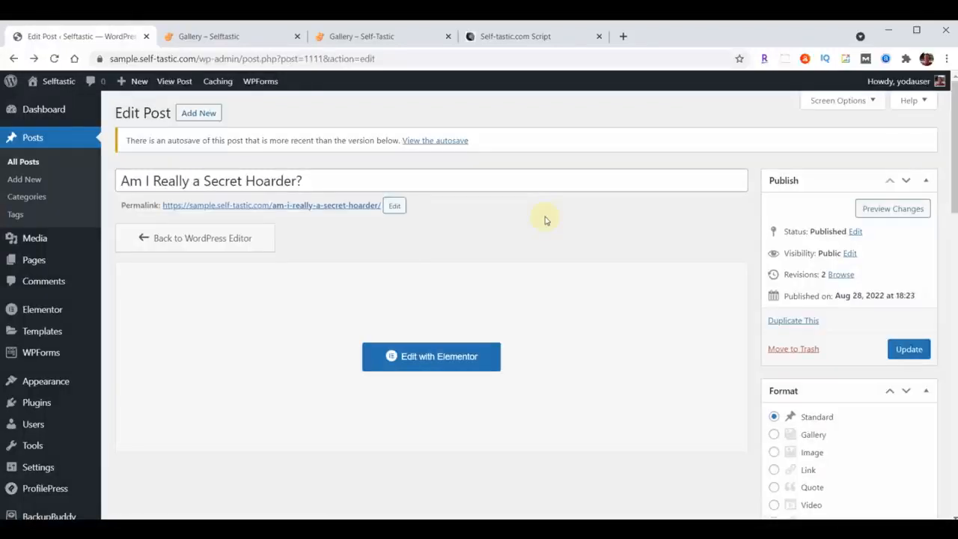
View the published "Am I Really a Secret Hoarder?" post in a new tab, check it down to the comment area, and close it.
right_click(315, 207)
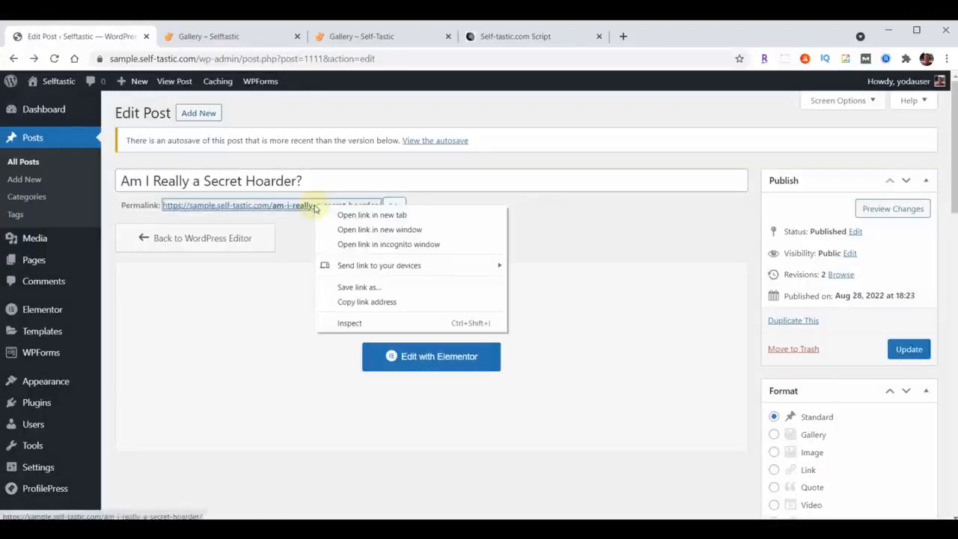
click(350, 214)
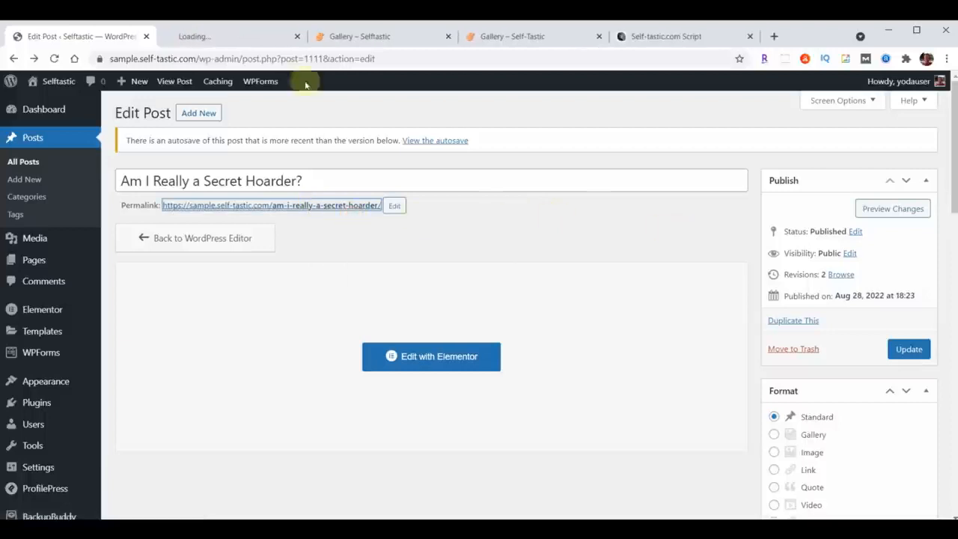
click(229, 35)
scroll(863, 243, down, 15)
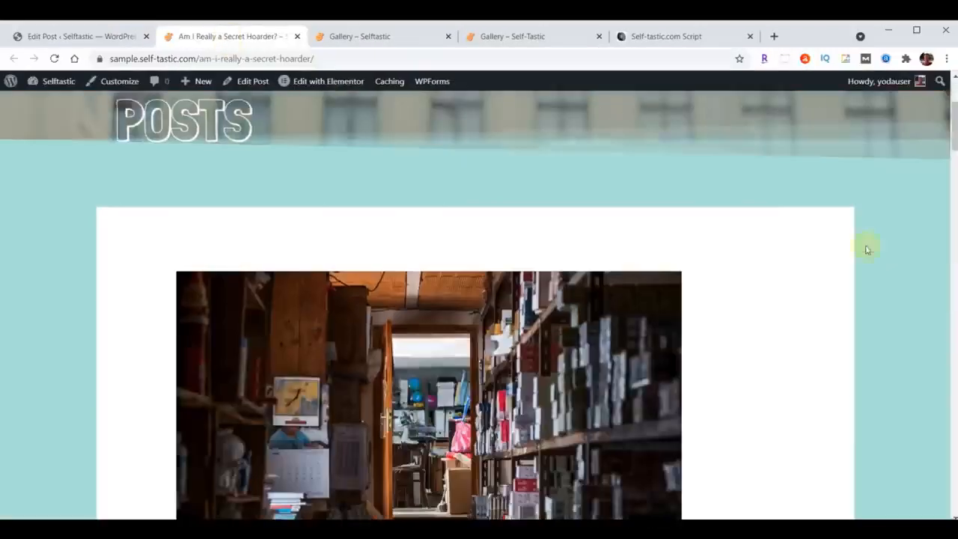
scroll(835, 300, down, 20)
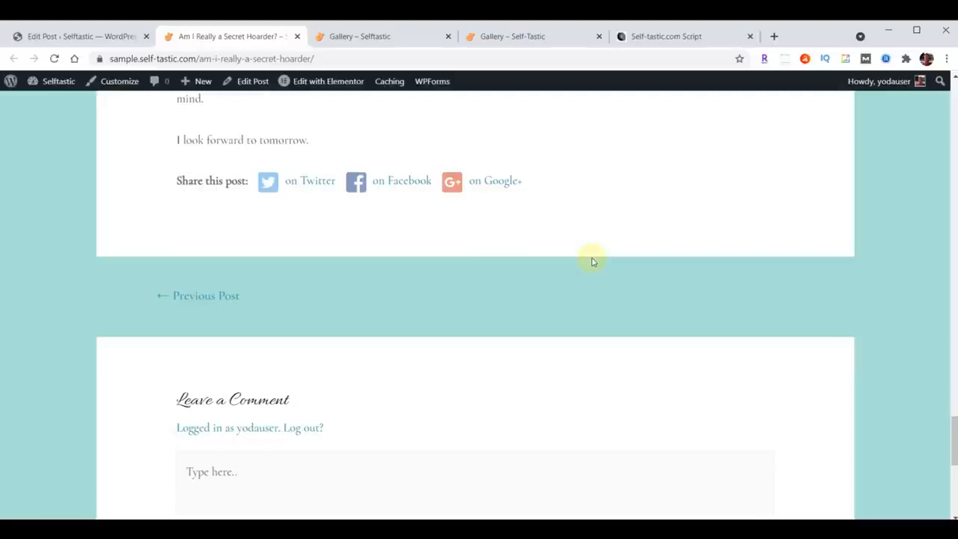
scroll(591, 261, up, 20)
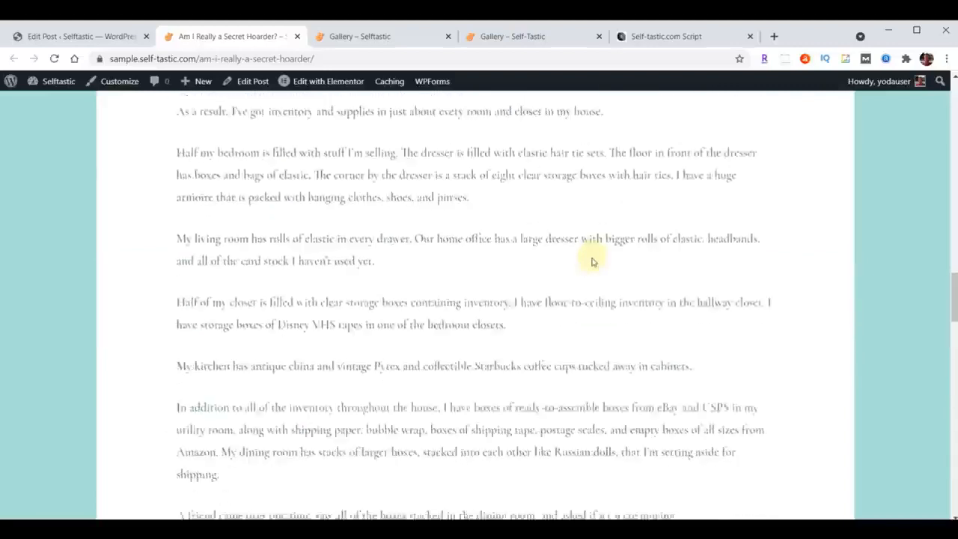
click(297, 36)
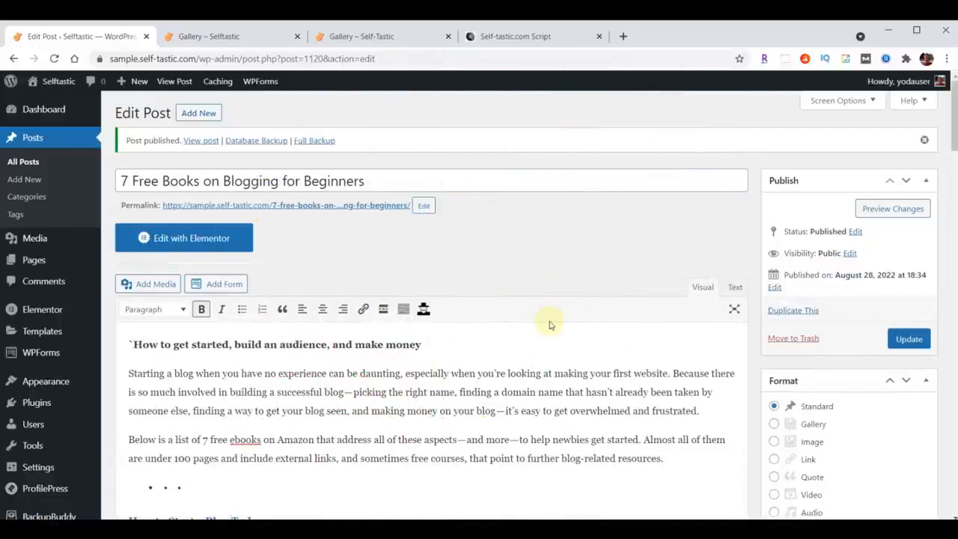
View the published "7 Free Books on Blogging for Beginners" post in a new tab and examine its content, byline, and linked author archive.
right_click(308, 213)
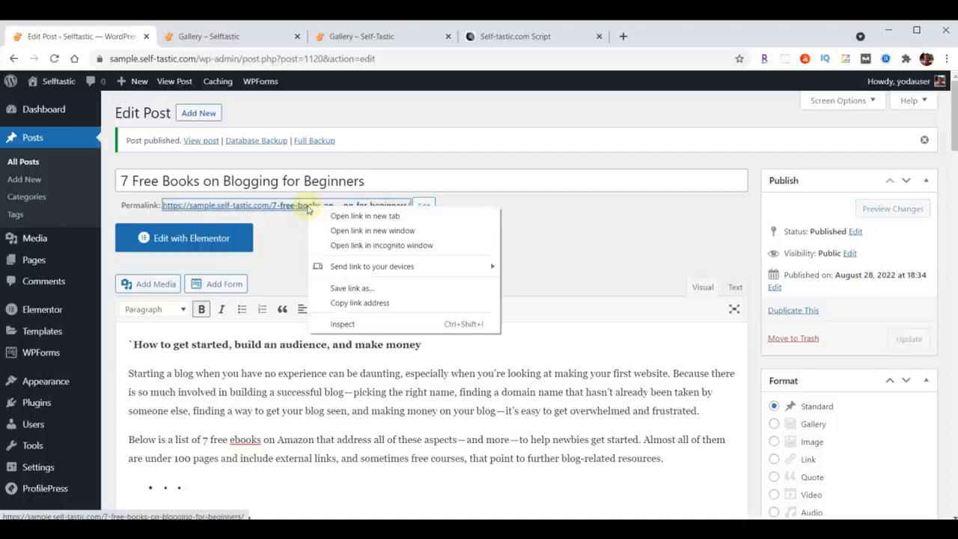
click(364, 217)
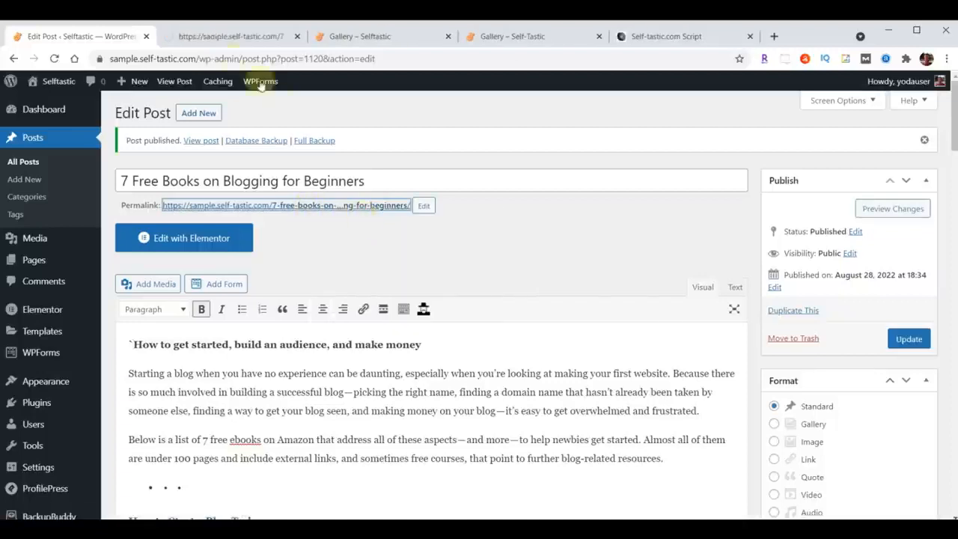
click(204, 36)
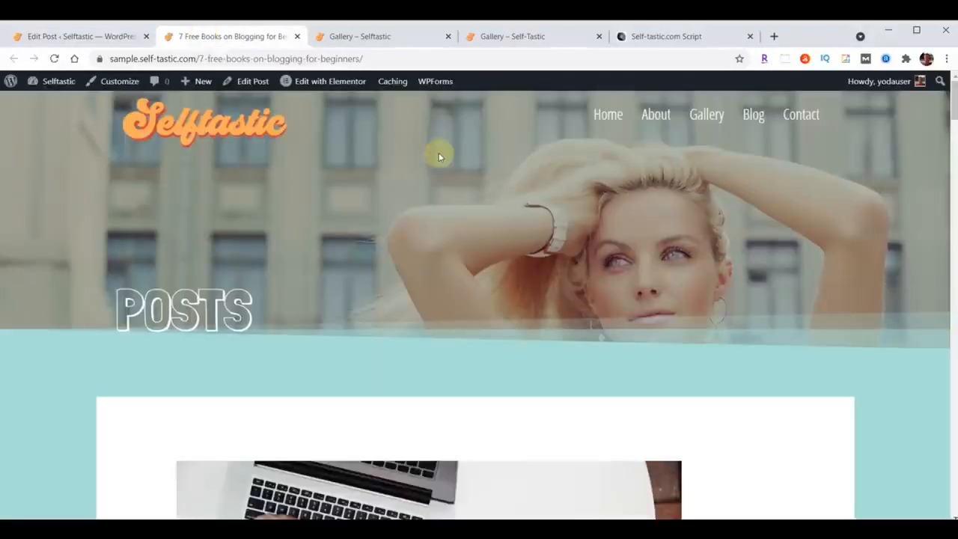
scroll(670, 307, down, 5)
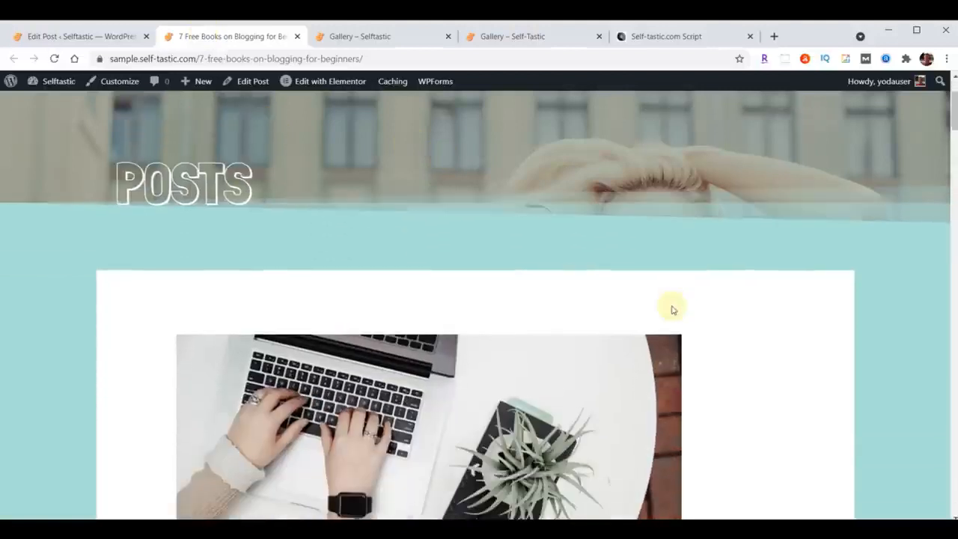
scroll(671, 307, down, 3)
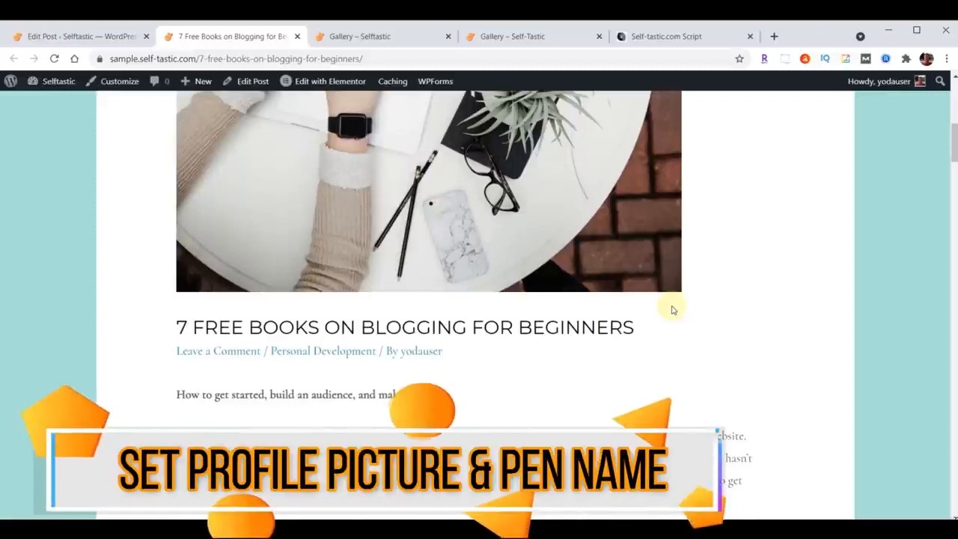
scroll(671, 309, up, 5)
scroll(671, 304, down, 5)
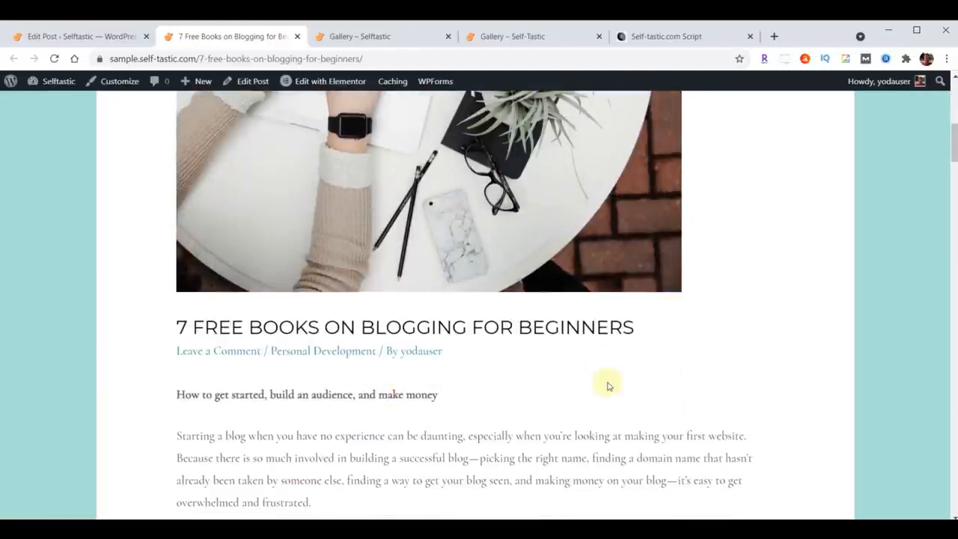
click(415, 350)
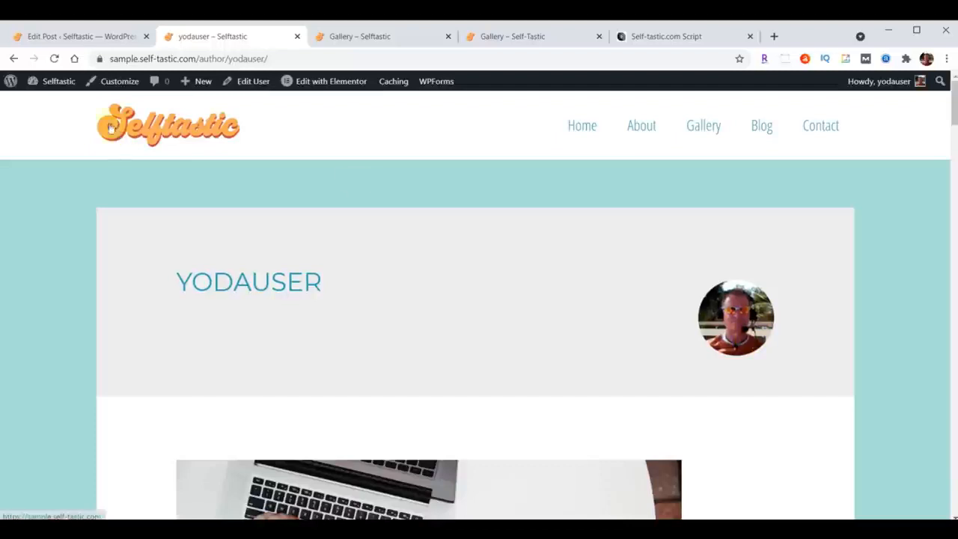
click(13, 58)
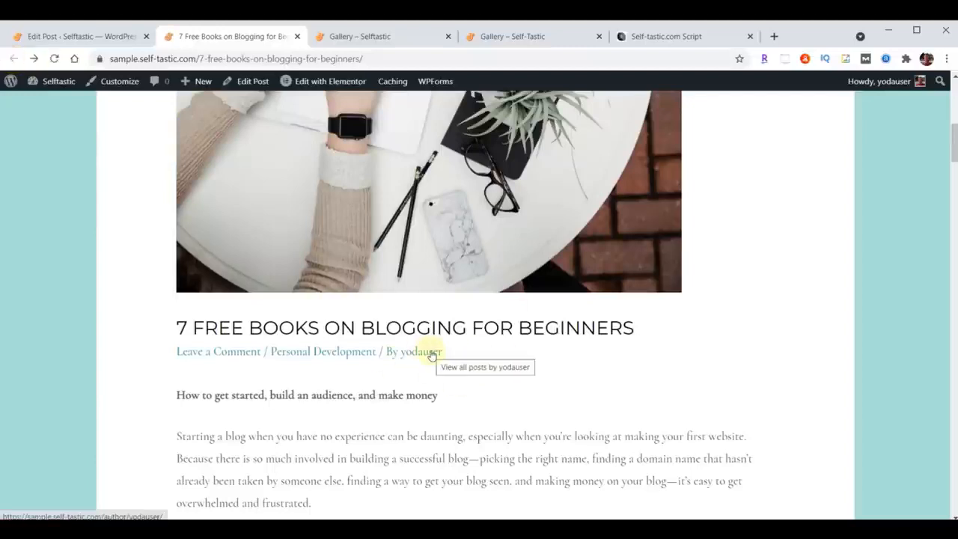
Open the ProfilePress profile and cover photo settings and disable Gravatar so only local avatars are used.
click(50, 36)
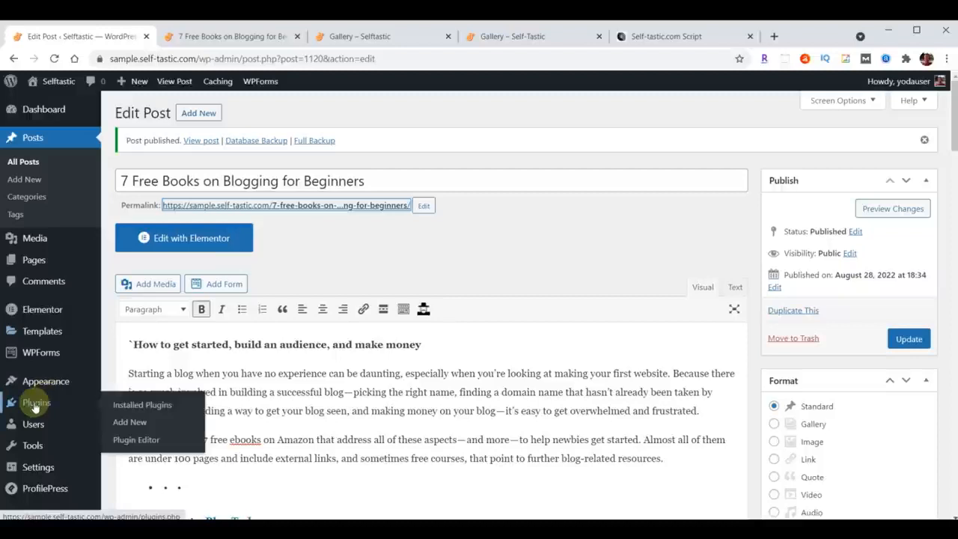
click(35, 405)
scroll(297, 358, down, 5)
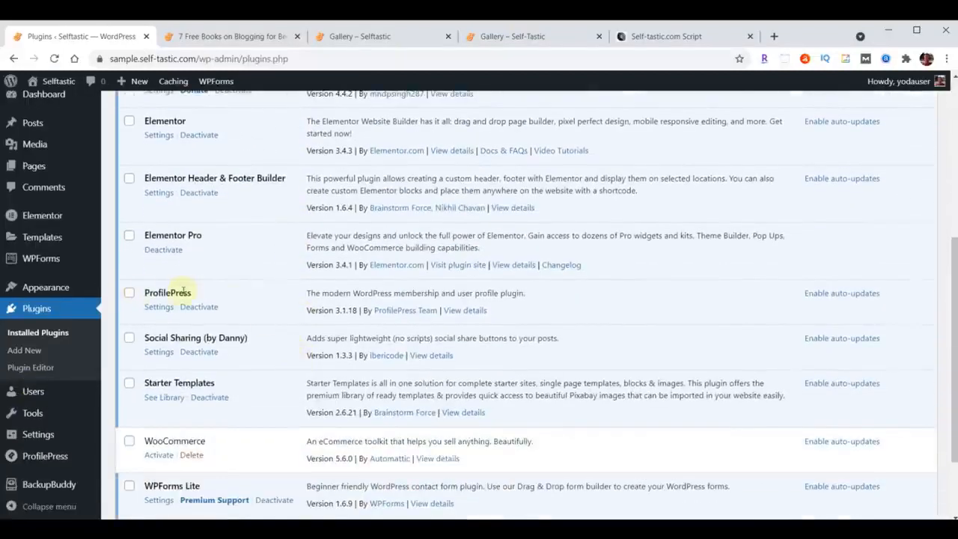
click(158, 308)
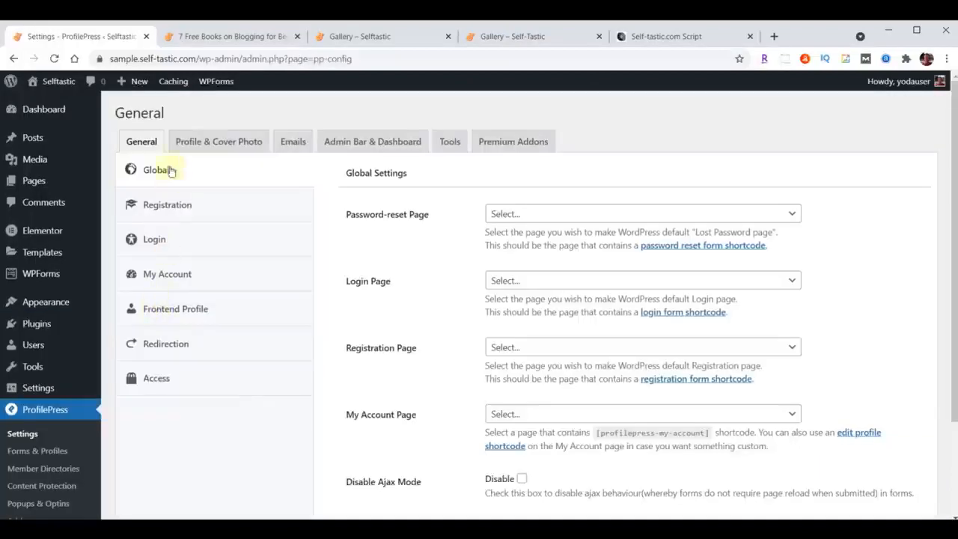
click(236, 146)
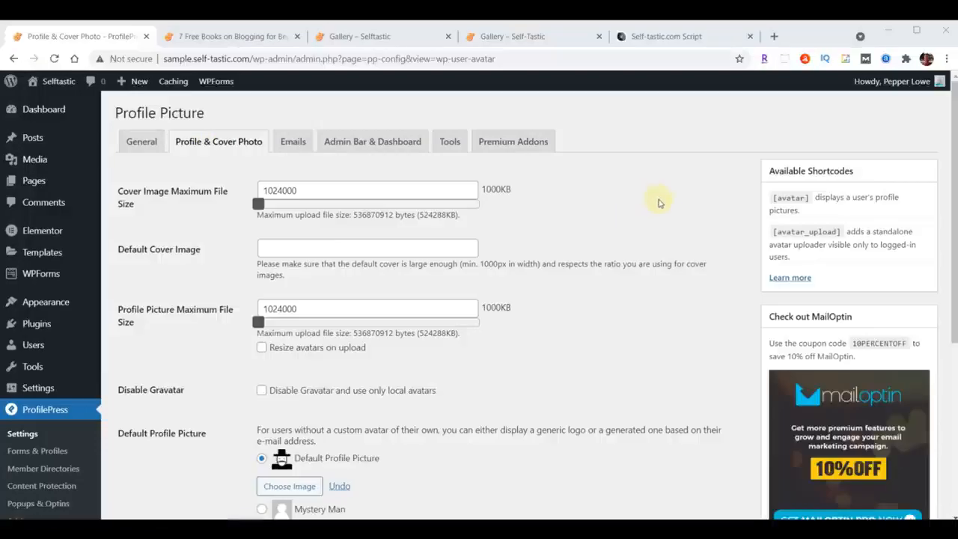
scroll(659, 210, down, 2)
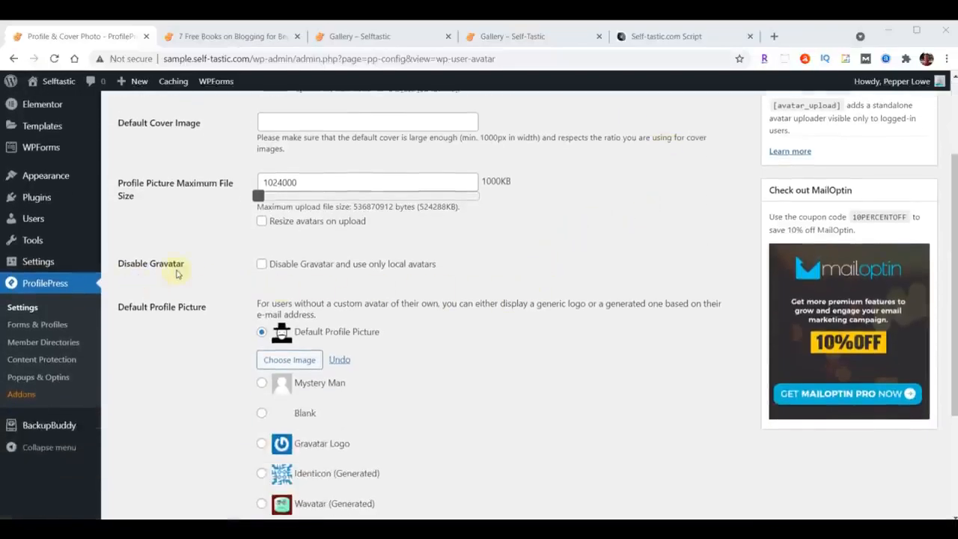
click(261, 267)
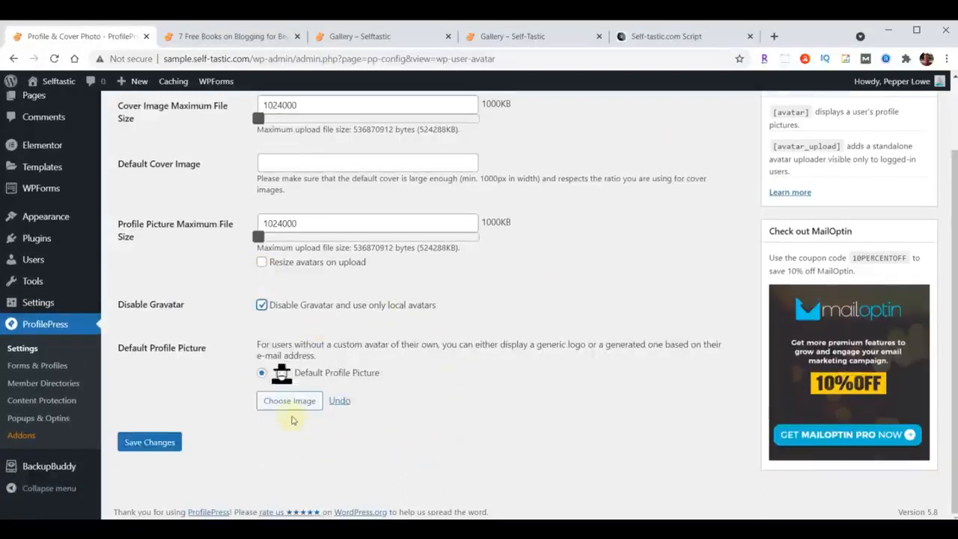
Upload profile-blog.jpg from the content folder as the default profile picture and save the settings.
click(285, 401)
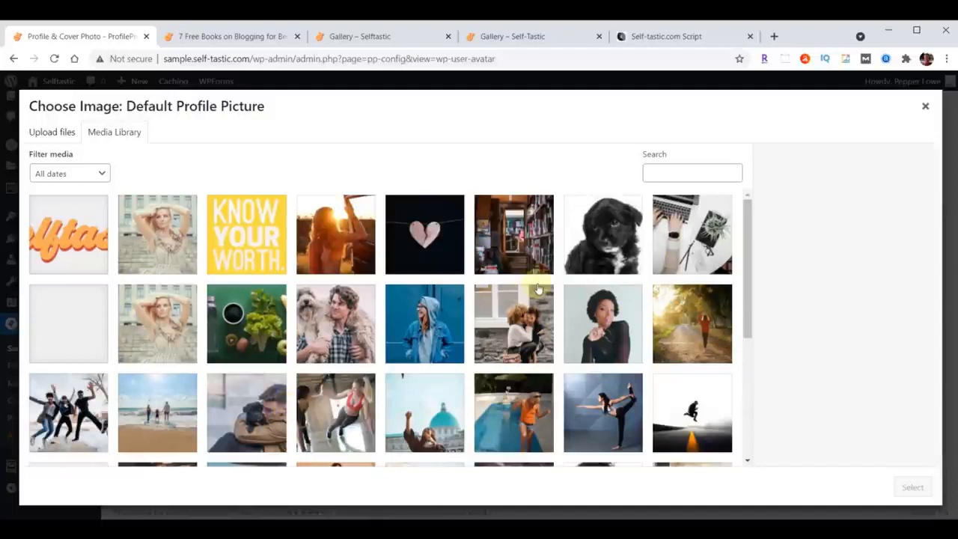
key(alt+Tab)
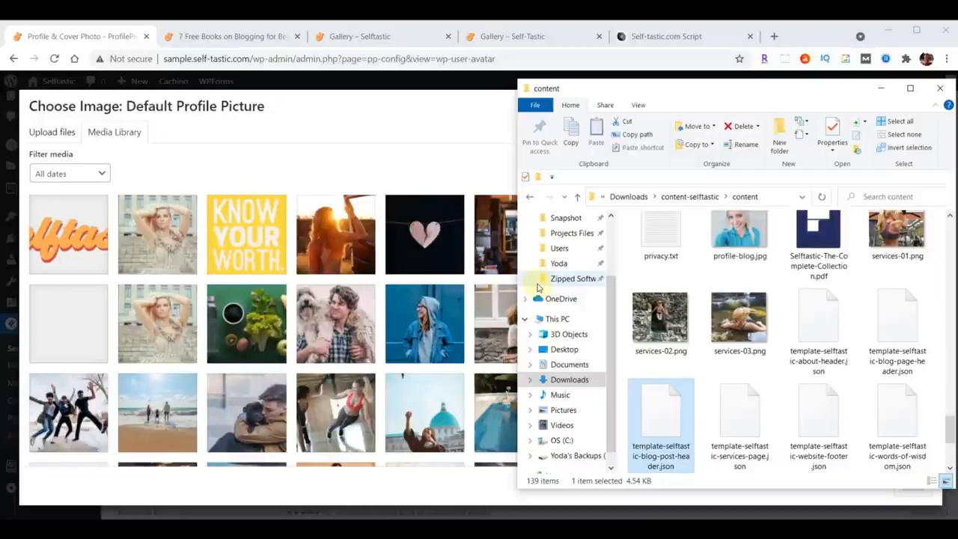
scroll(891, 360, up, 1)
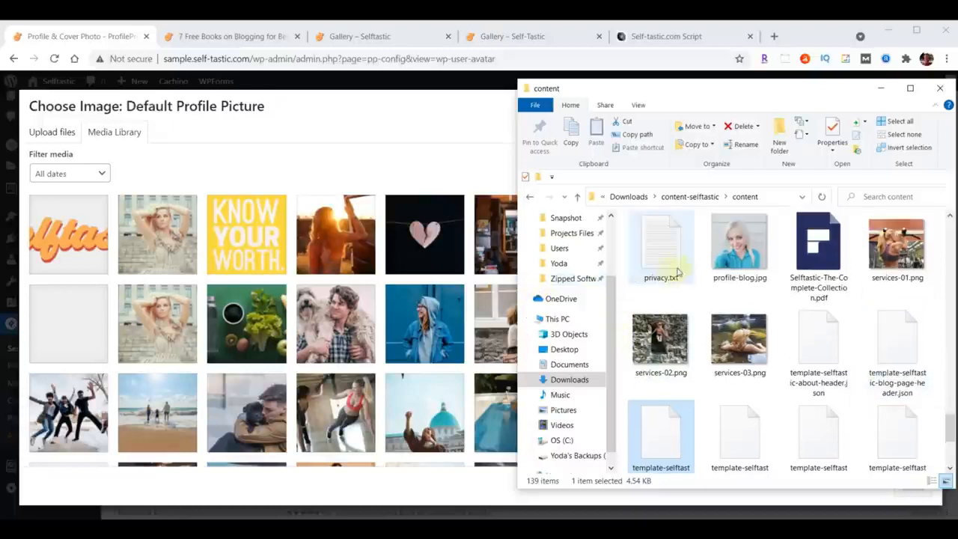
drag(724, 250, 250, 273)
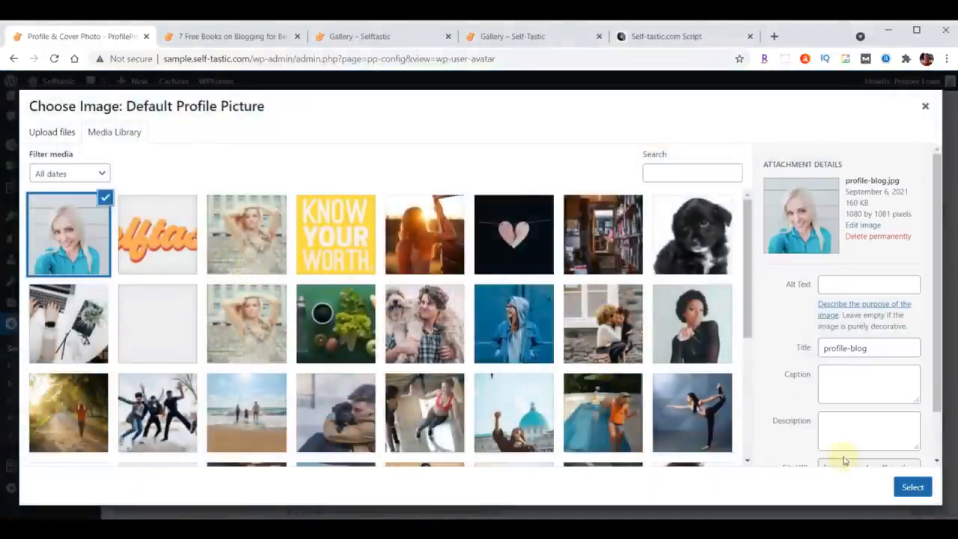
click(912, 487)
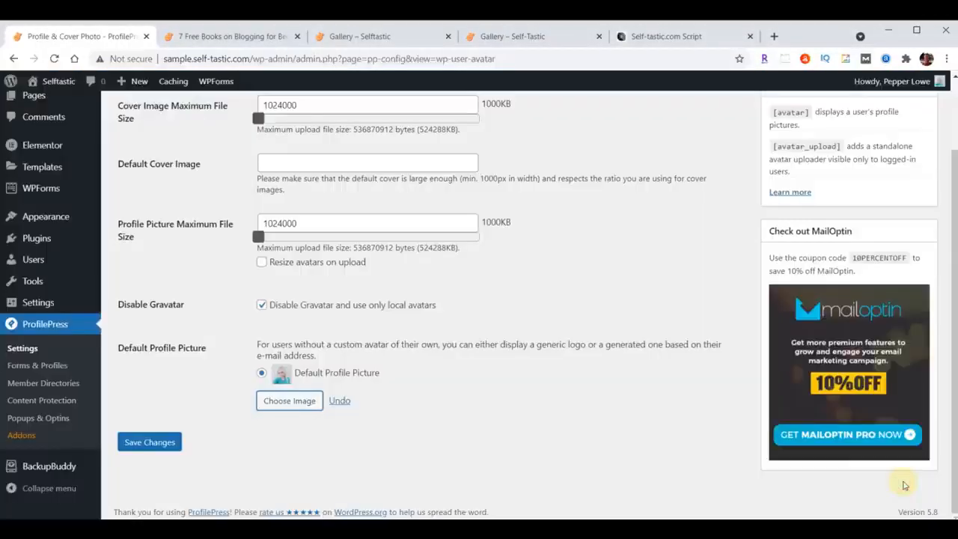
click(157, 442)
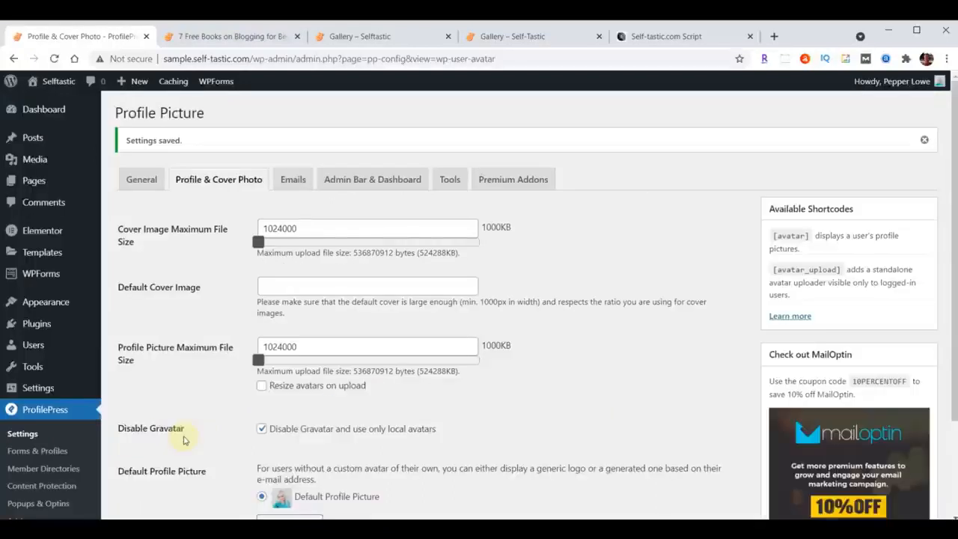
Open the administrator's user profile, enter the author's pen name as the nickname, and choose it as the public display name.
click(33, 345)
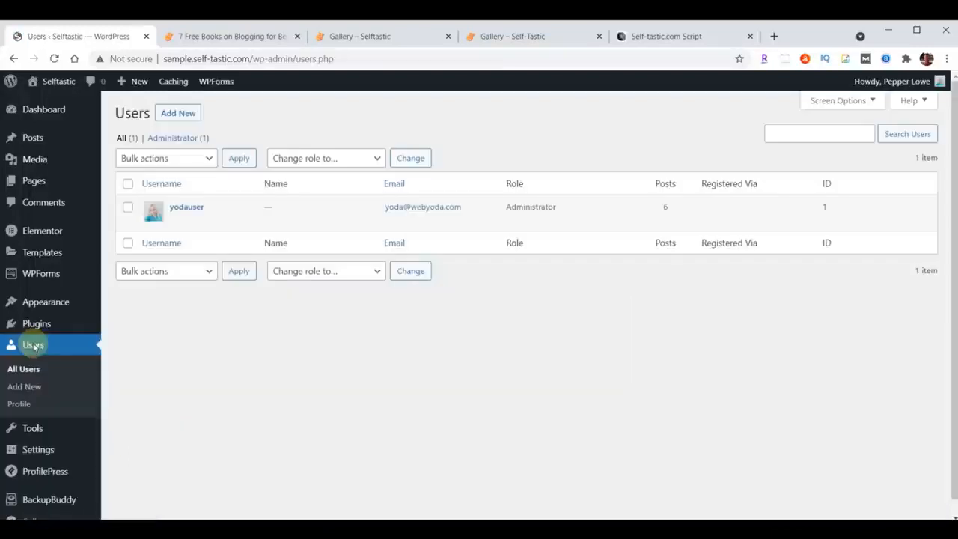
click(188, 208)
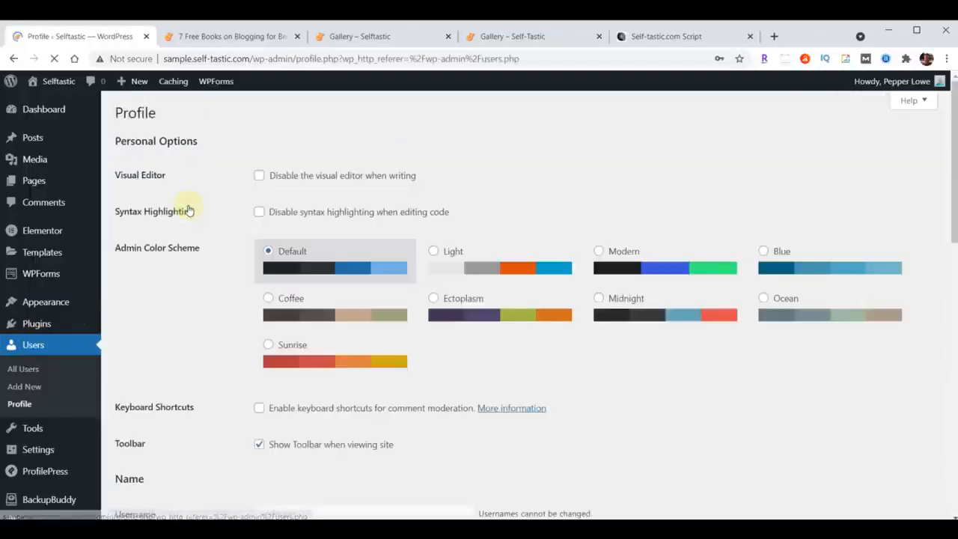
scroll(472, 244, down, 4)
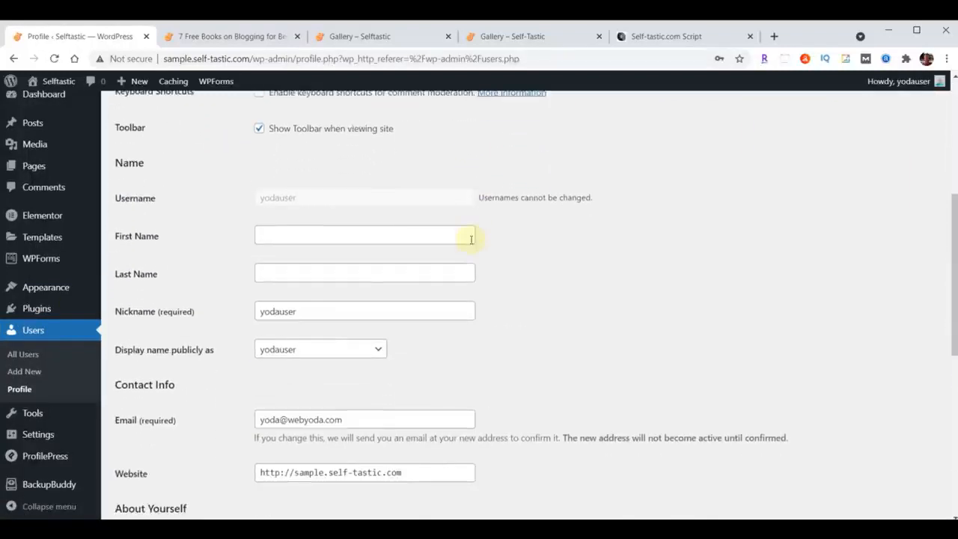
double_click(349, 311)
text(P)
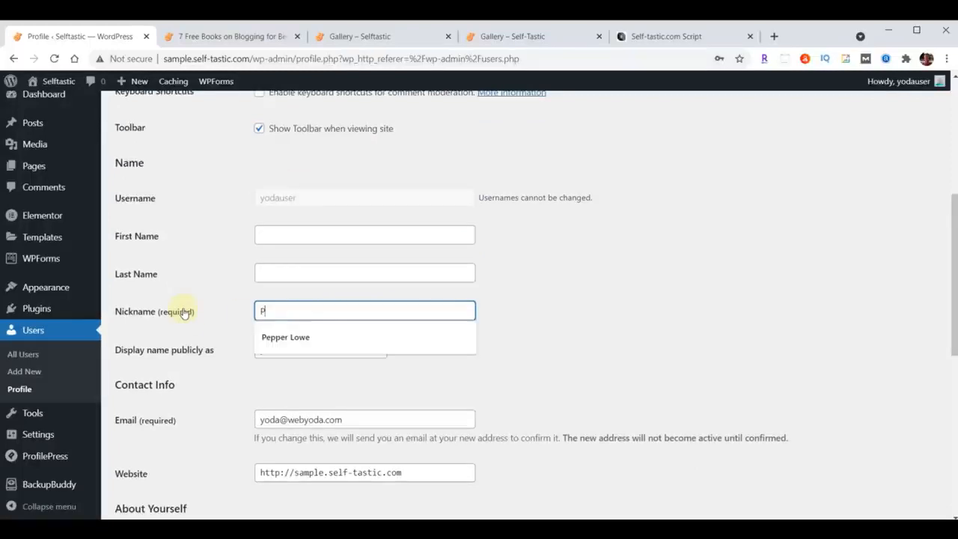
click(285, 337)
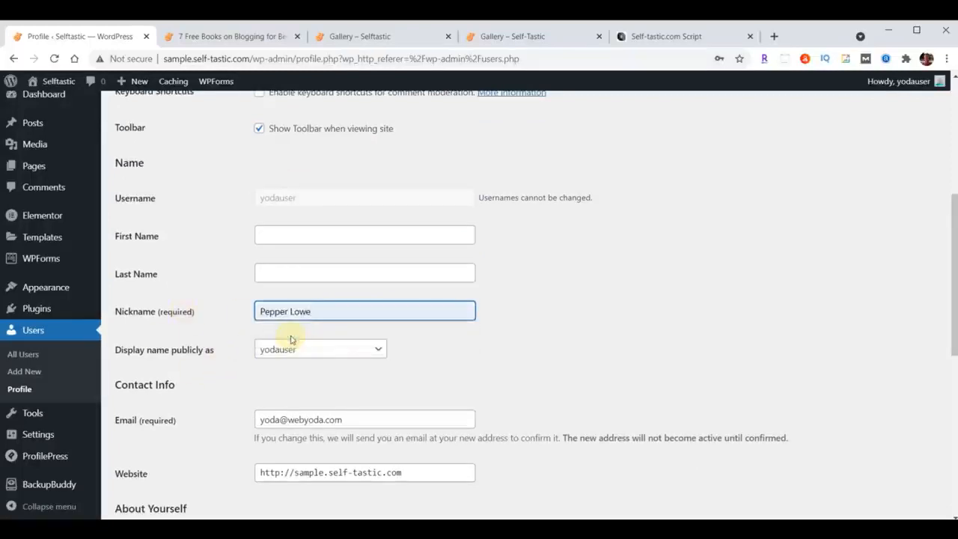
click(297, 355)
click(300, 377)
Paste the author's biography beginning "I created this blog website to inspire and encourage others" into Biographical Info and update the profile.
scroll(542, 307, down, 1)
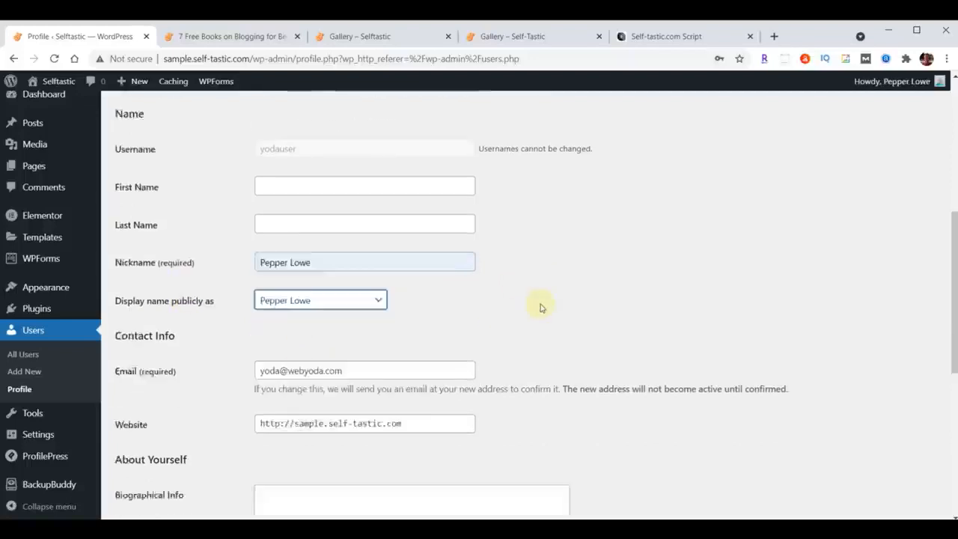
scroll(541, 307, down, 3)
click(388, 300)
text(I created this blog website to inspire and encourage others. I've been a writer for some time but never took my writing seriously enough to have anything published until 2020, when I started writing on online platforms such as Medium and Quora. People appreciated my advice and willingness to open up about my own life)
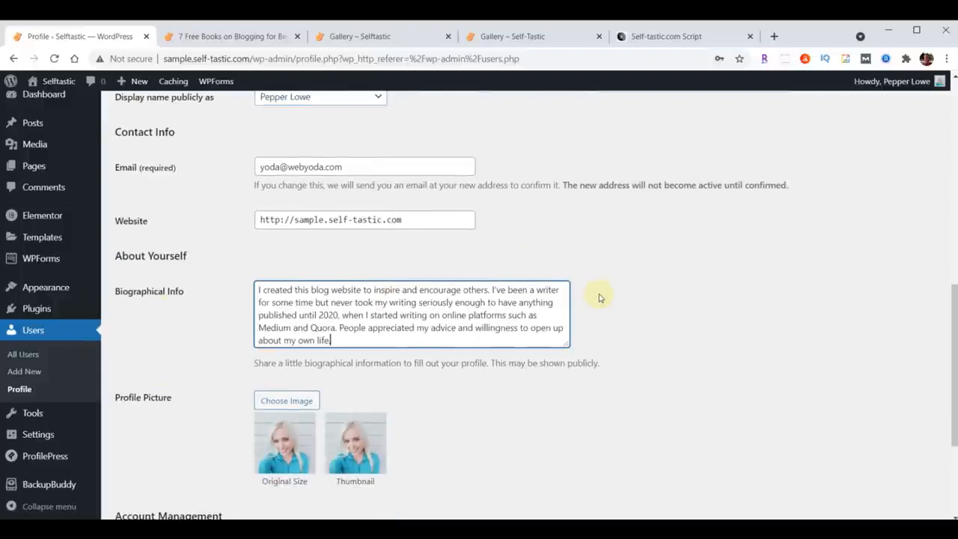
scroll(599, 298, down, 3)
click(147, 458)
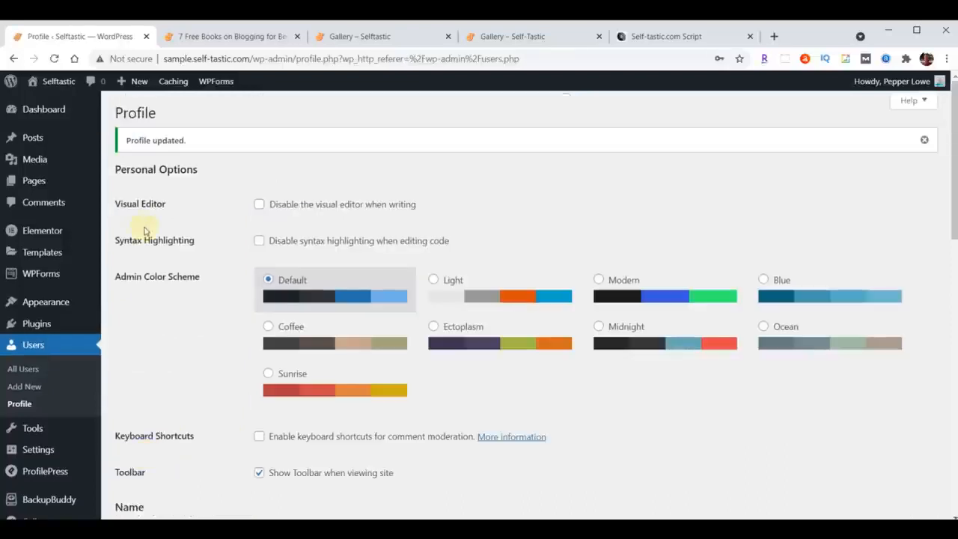
Reload the published post "7 Free Books on Blogging for Beginners" and check the author page linked from its byline.
click(247, 35)
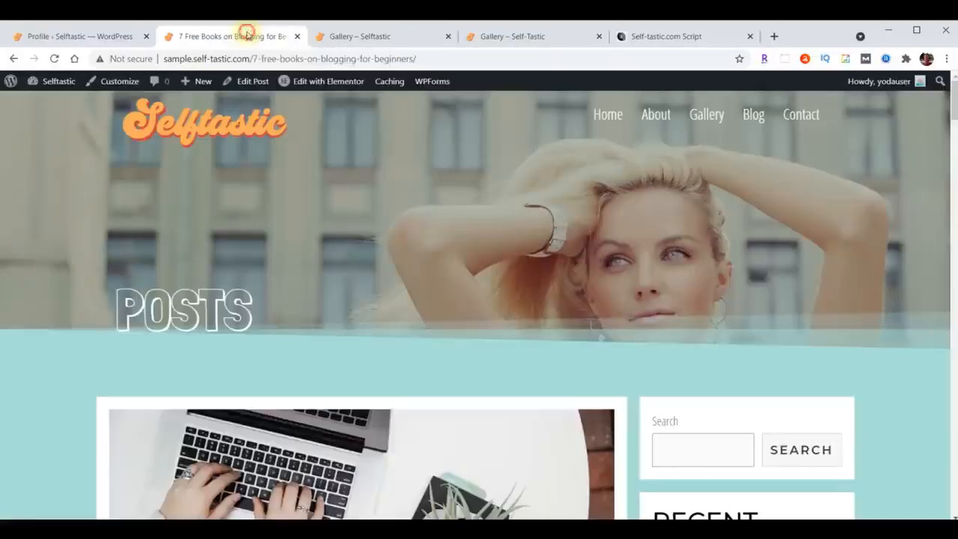
scroll(517, 236, down, 5)
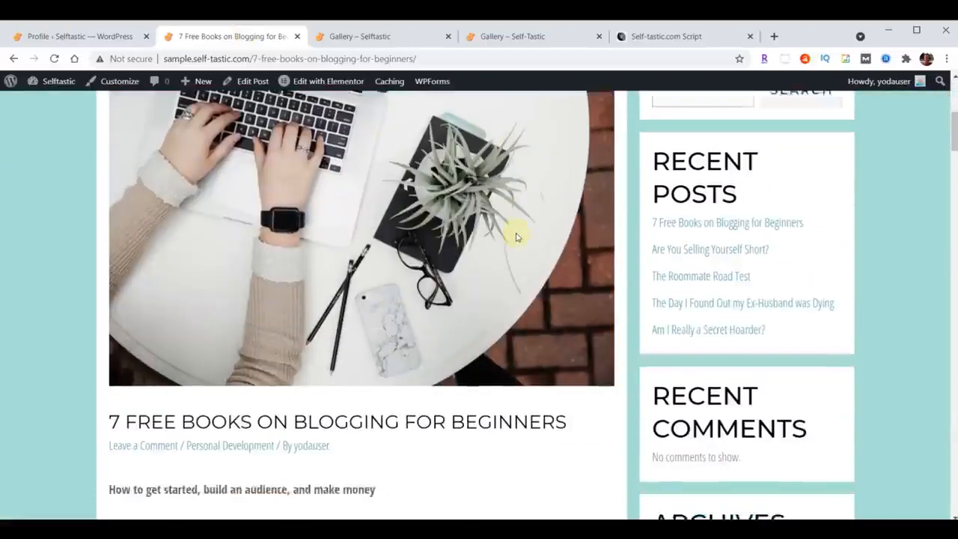
scroll(516, 242, down, 1)
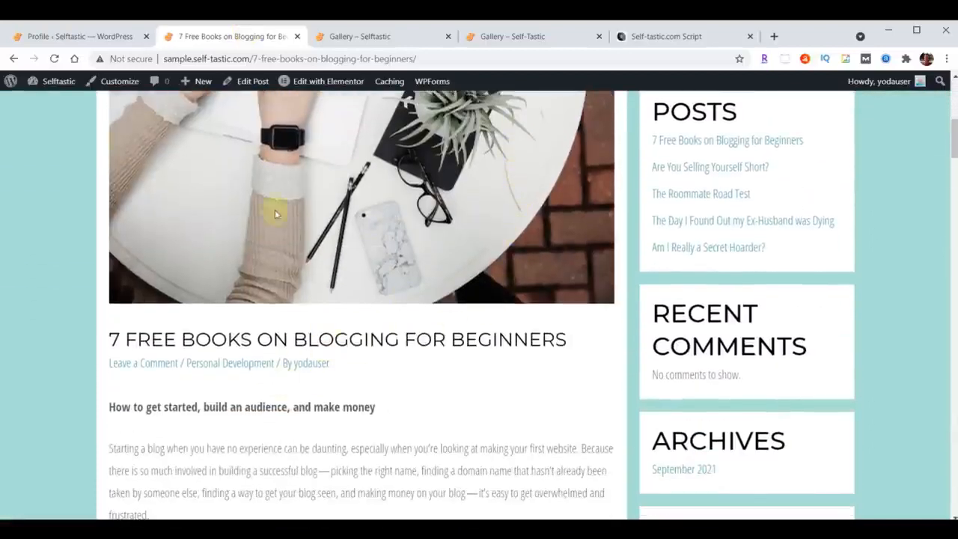
click(51, 60)
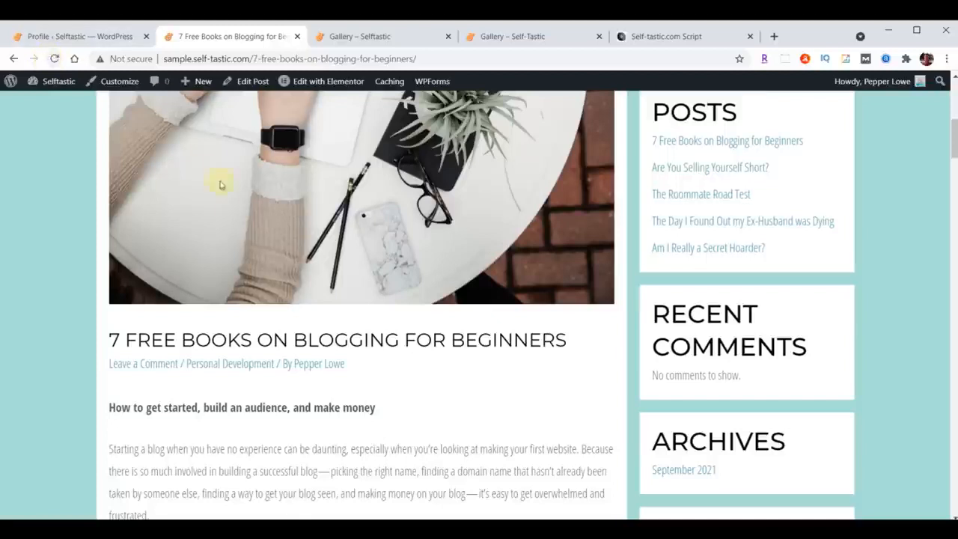
click(324, 369)
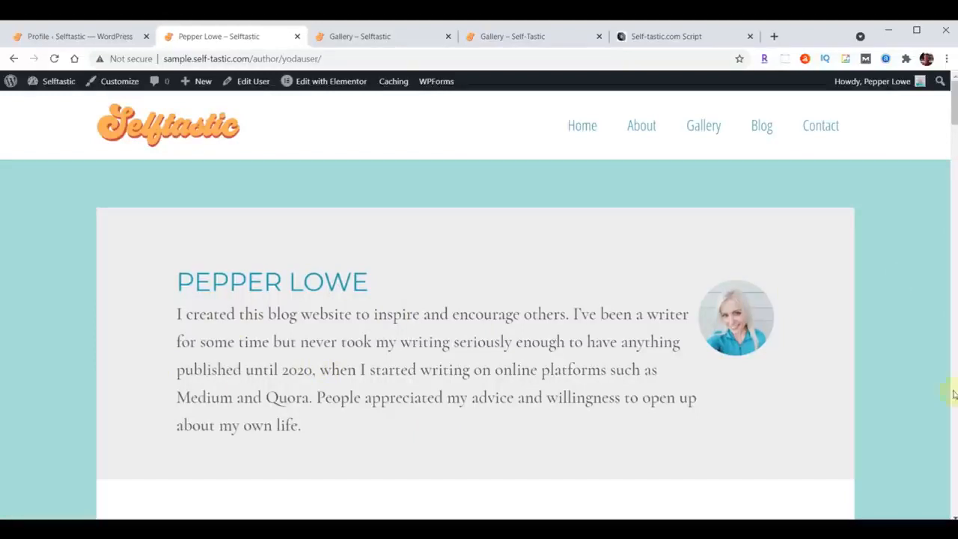
click(15, 59)
Examine the published post from header to body text, checking its layout and the area where a sidebar belongs.
scroll(610, 413, up, 5)
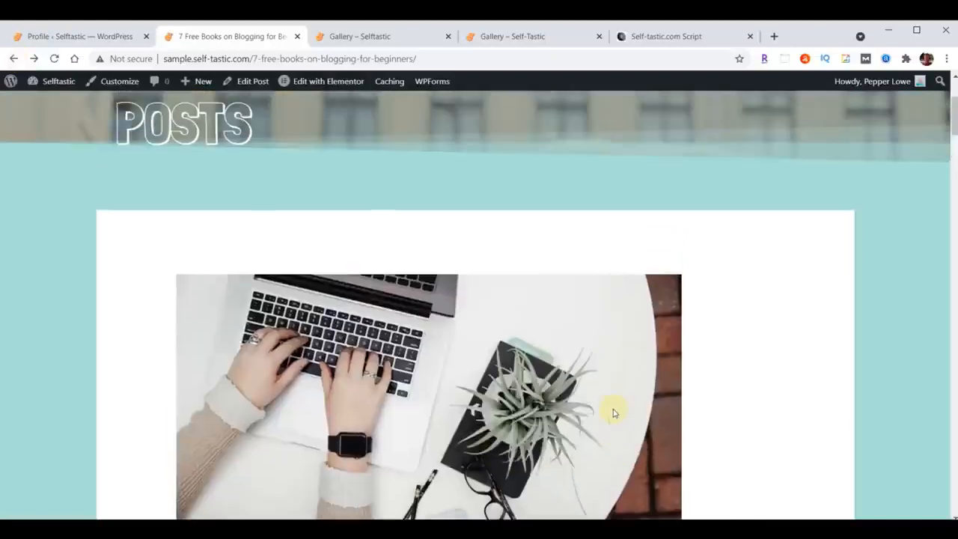
scroll(613, 413, up, 3)
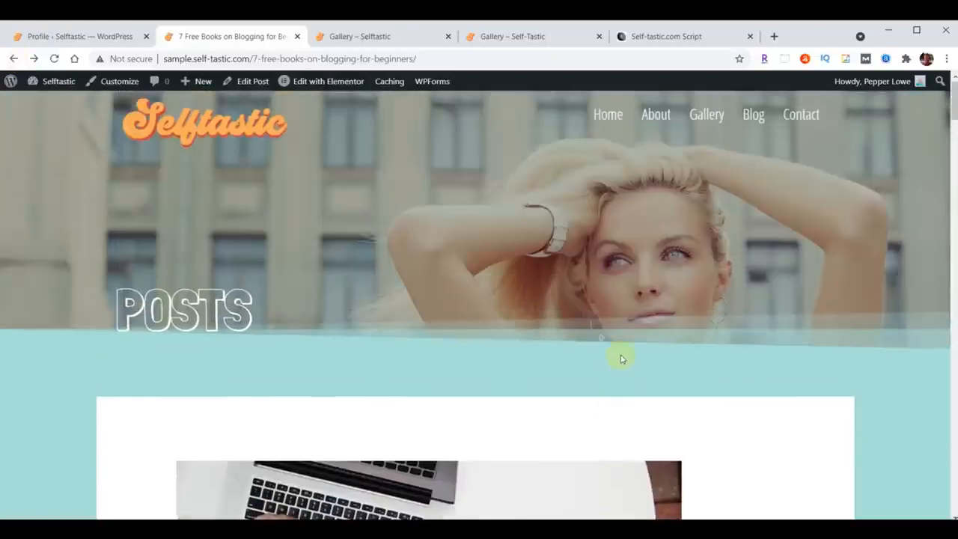
scroll(619, 358, down, 15)
scroll(619, 358, down, 15)
scroll(620, 358, down, 10)
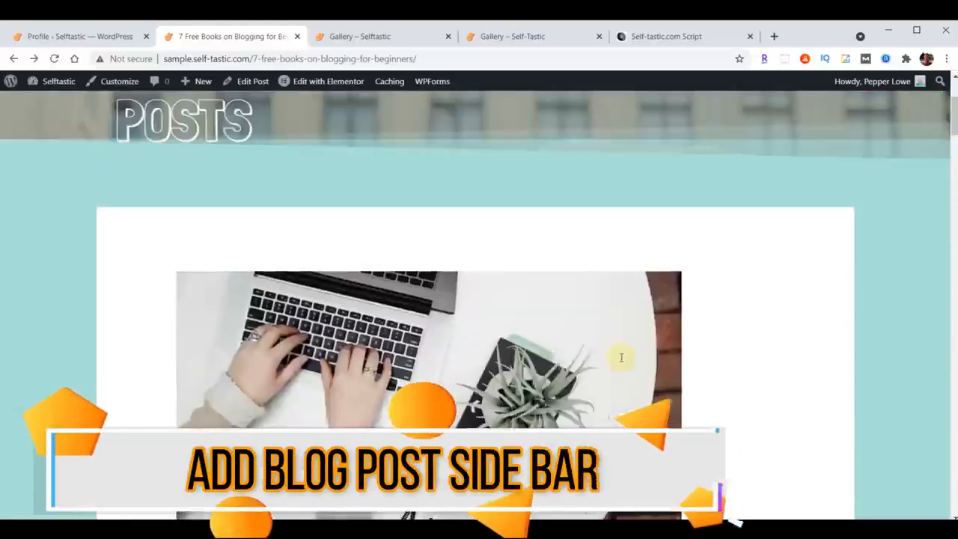
scroll(620, 357, up, 3)
scroll(434, 311, down, 5)
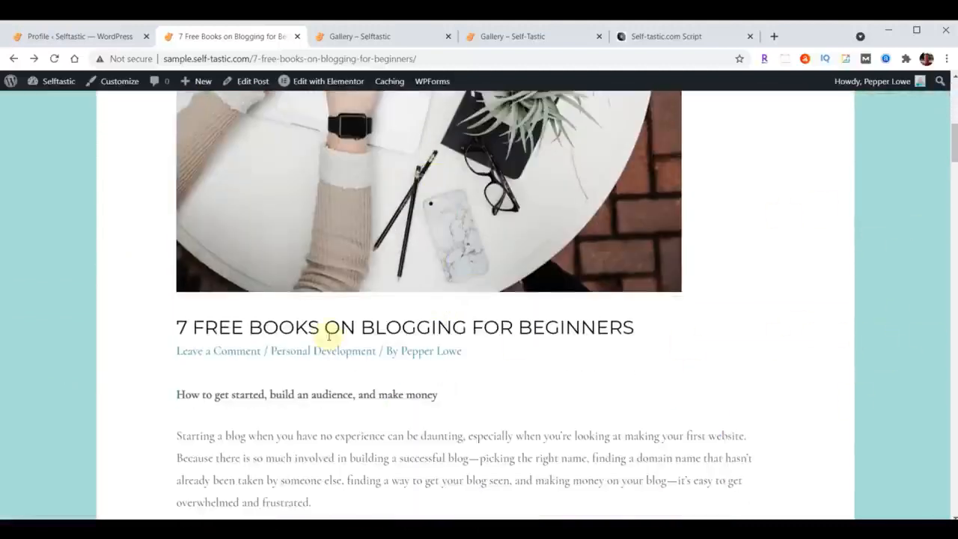
scroll(419, 333, up, 5)
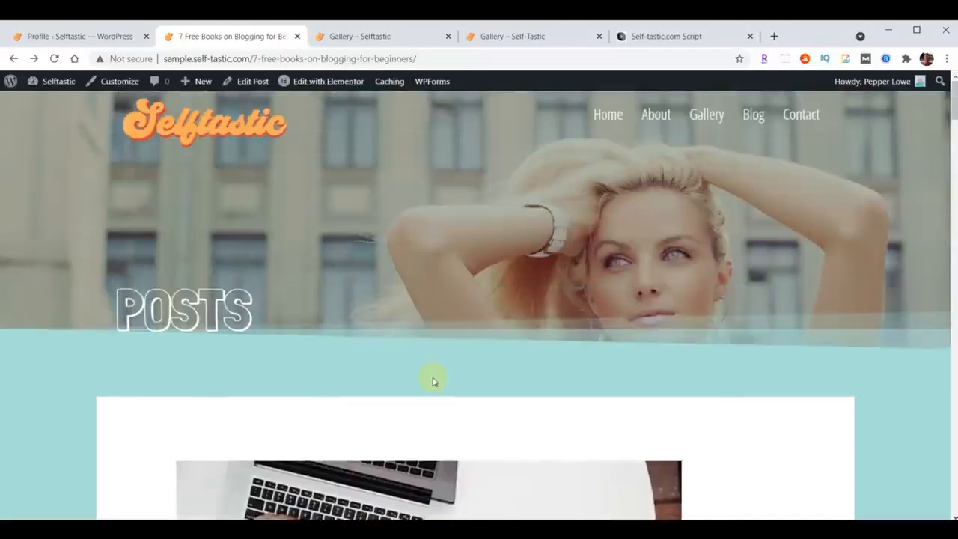
In the theme customizer, set the Blog Posts sidebar layout to Right Sidebar, publish the change, and return to the dashboard.
click(67, 39)
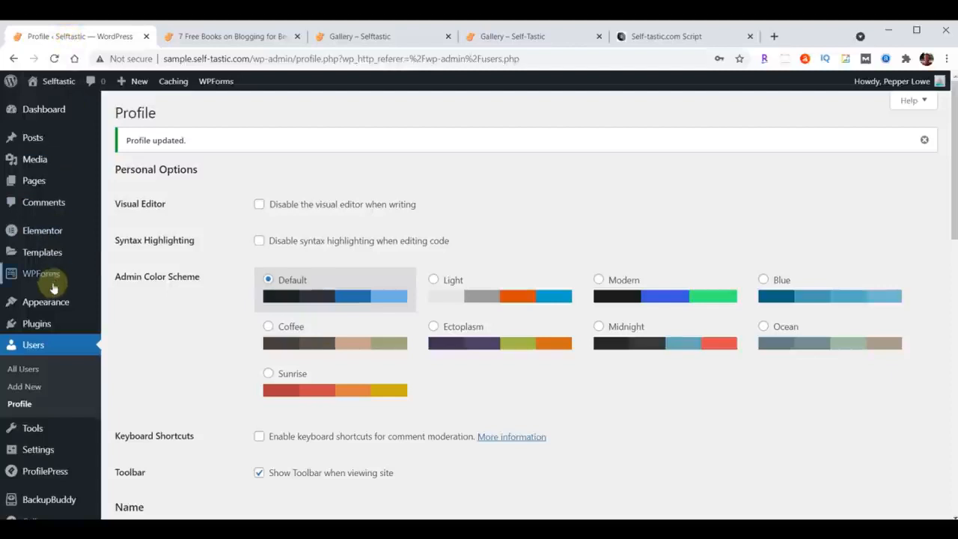
mouse_move(41, 307)
click(133, 327)
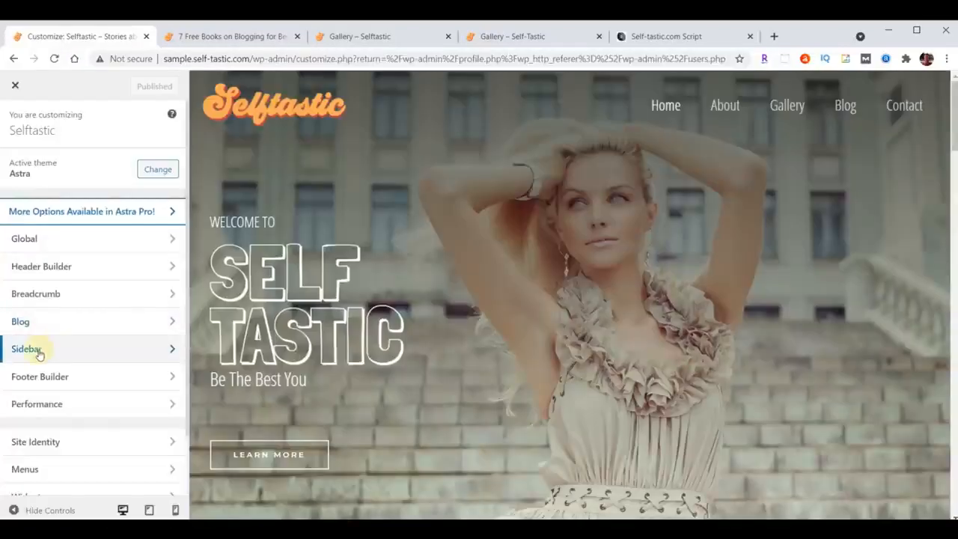
click(38, 350)
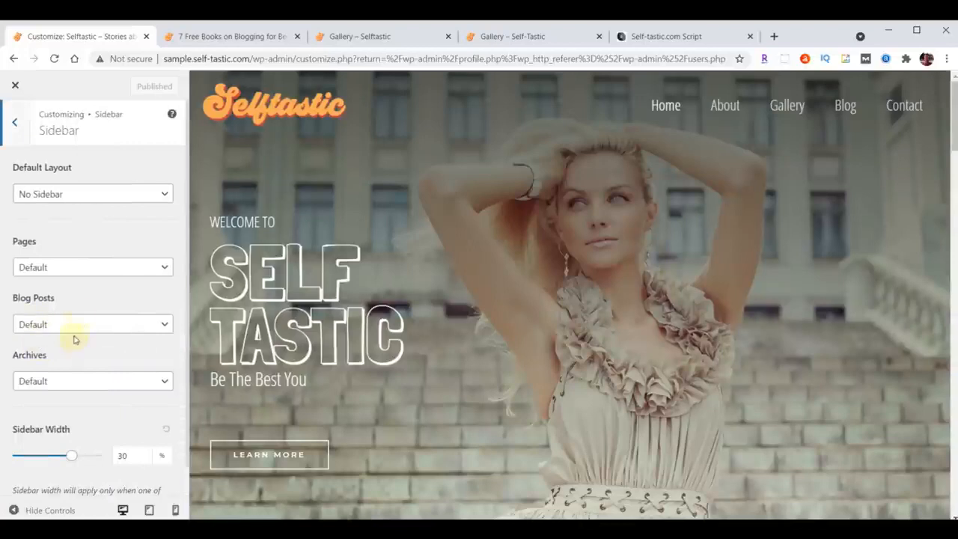
click(74, 330)
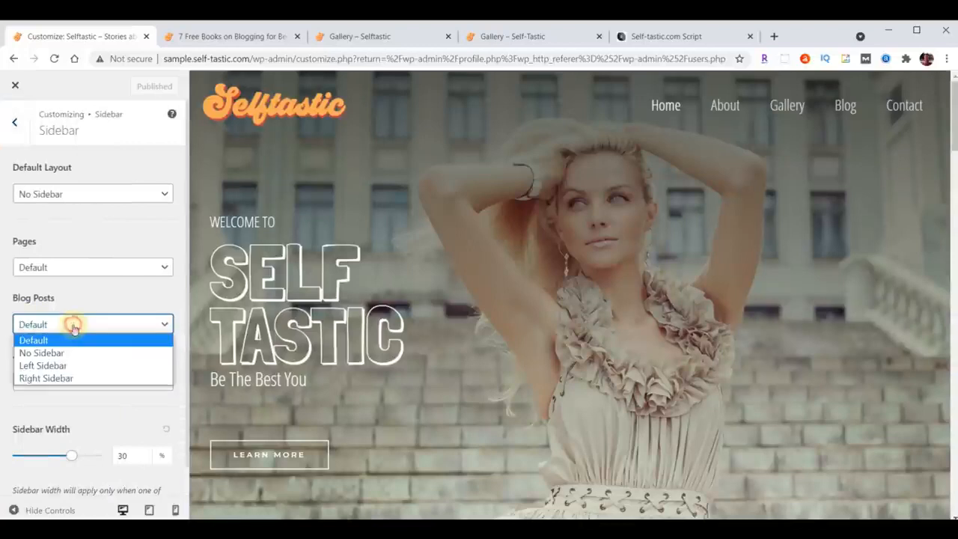
click(60, 380)
click(140, 87)
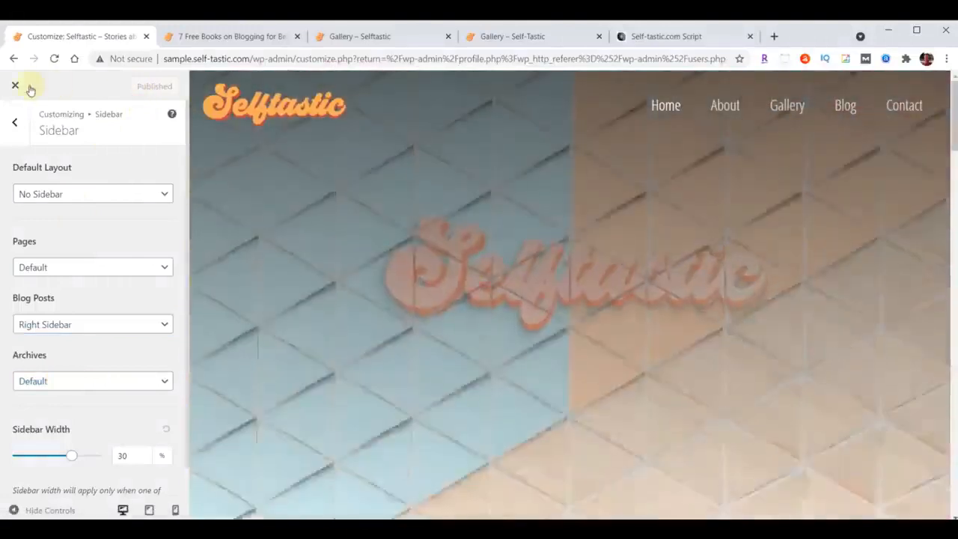
click(15, 86)
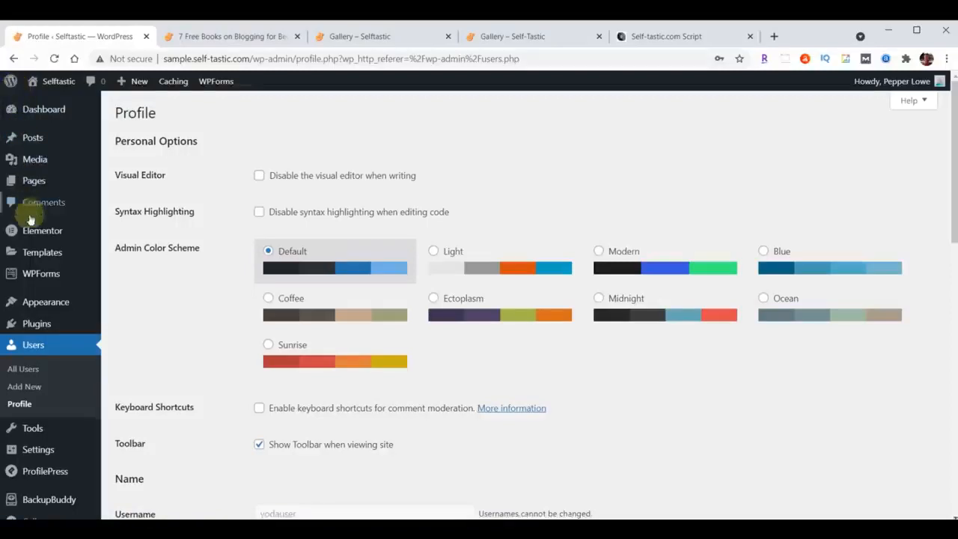
Open the site's Widgets page and compare the Main Sidebar with the reference image in the Self-Tastic.com Script document.
mouse_move(31, 301)
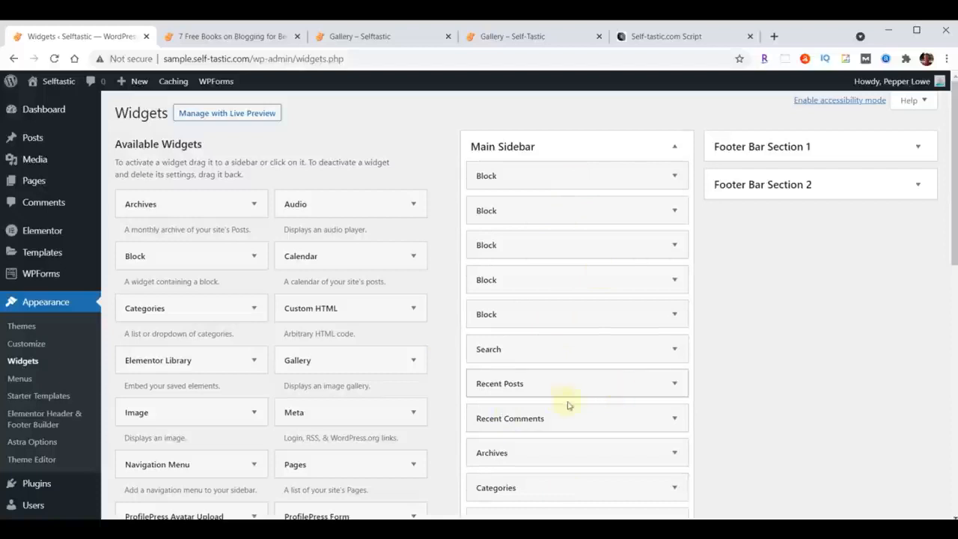
click(675, 38)
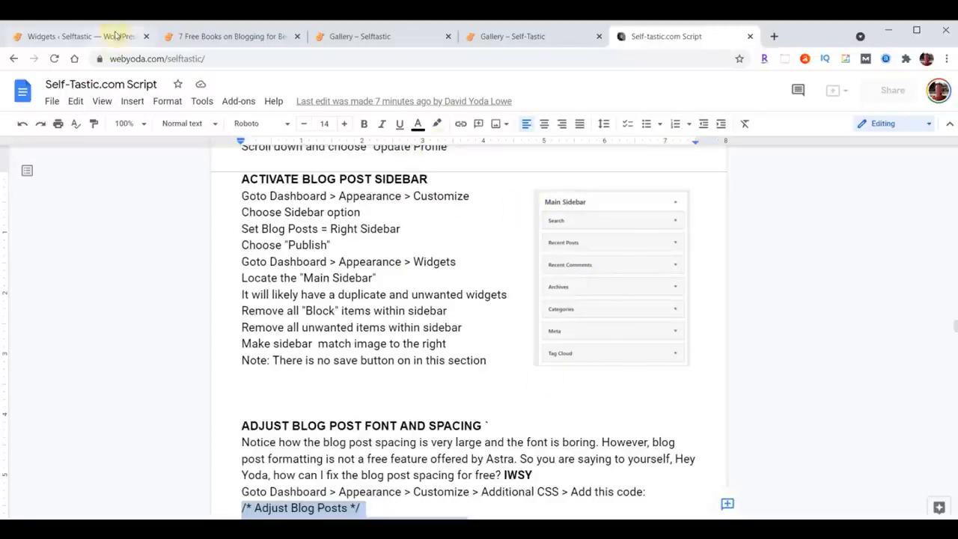
click(84, 36)
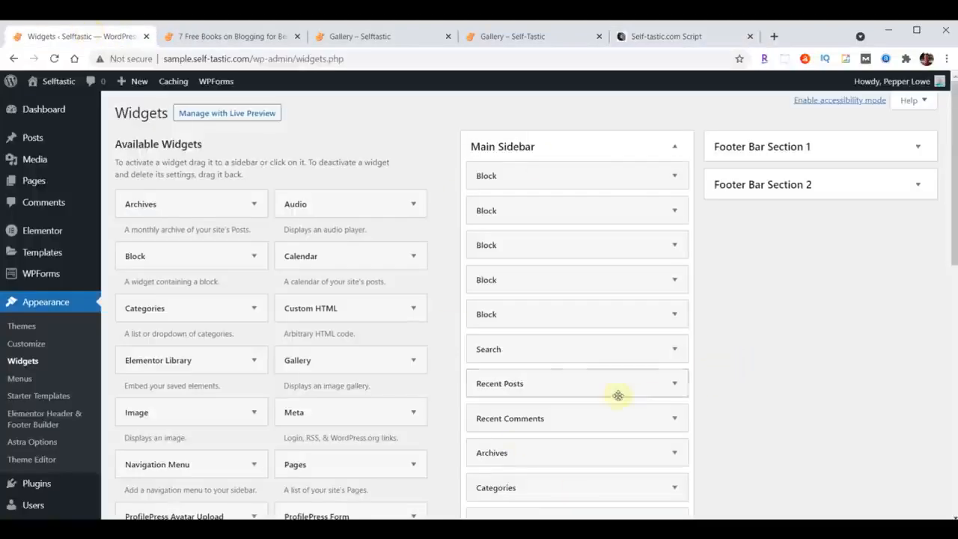
Delete all the Block widgets from the Main Sidebar, keeping Search, Recent Posts, Recent Comments, Archives, Categories, and Meta.
click(676, 176)
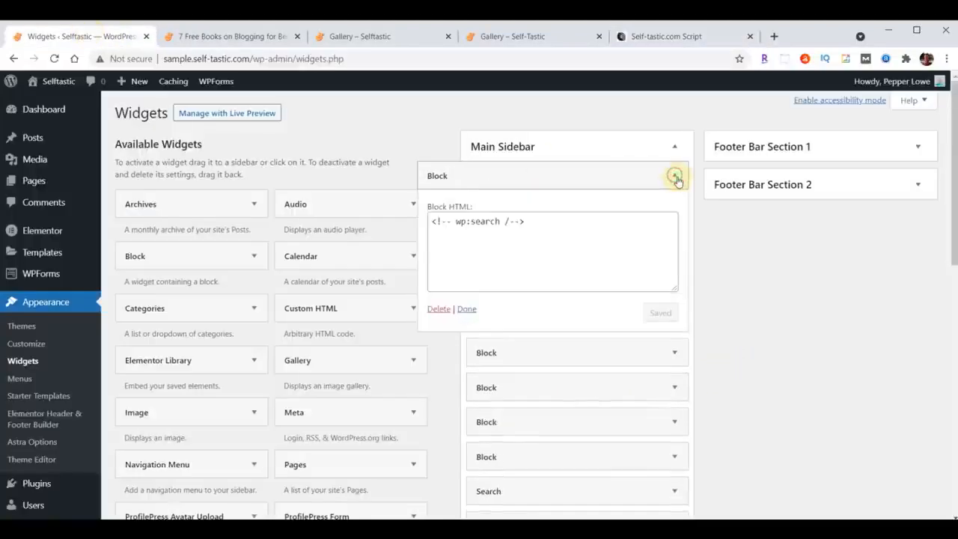
click(439, 309)
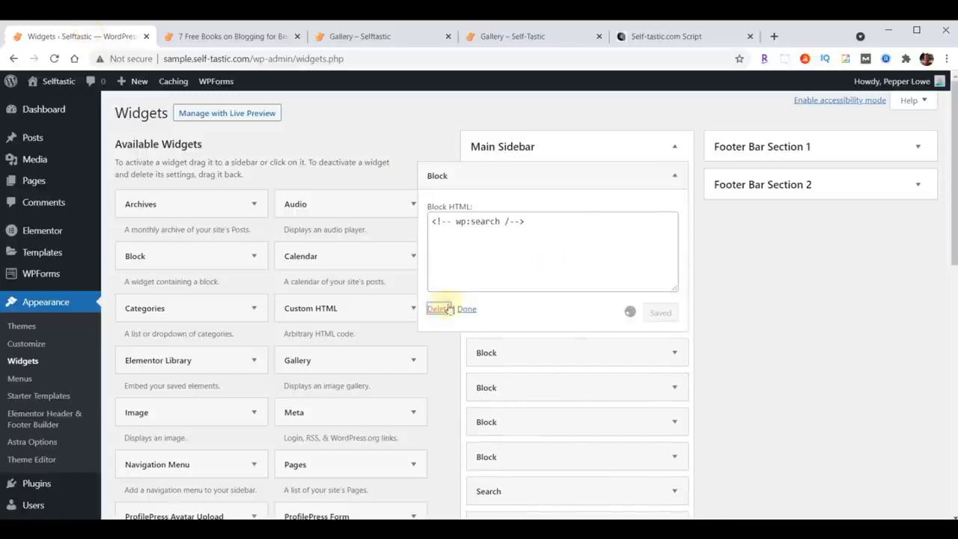
click(676, 175)
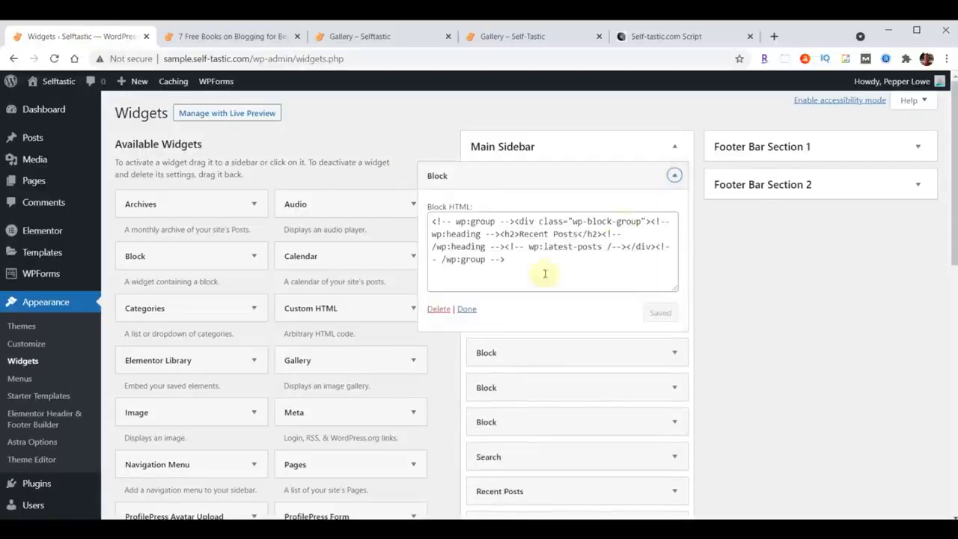
click(440, 309)
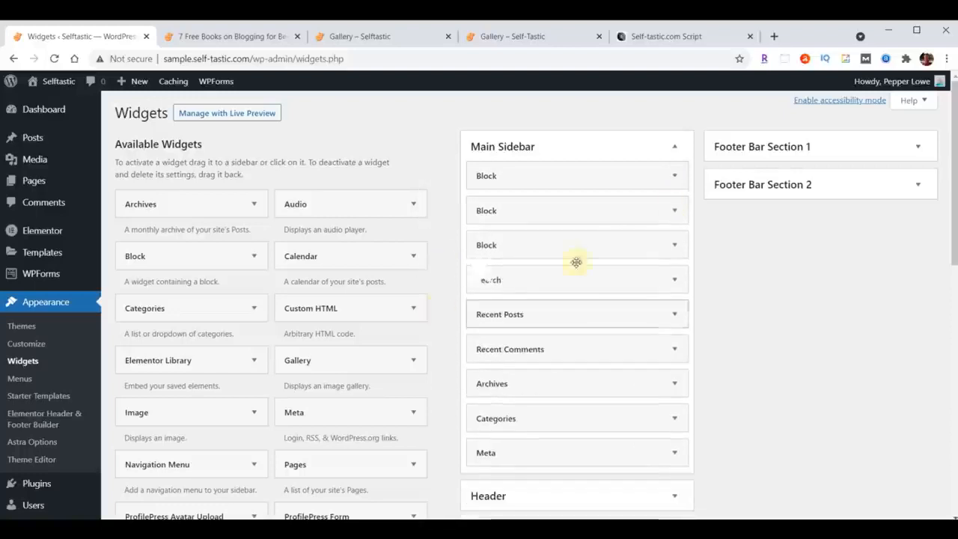
click(676, 176)
click(440, 308)
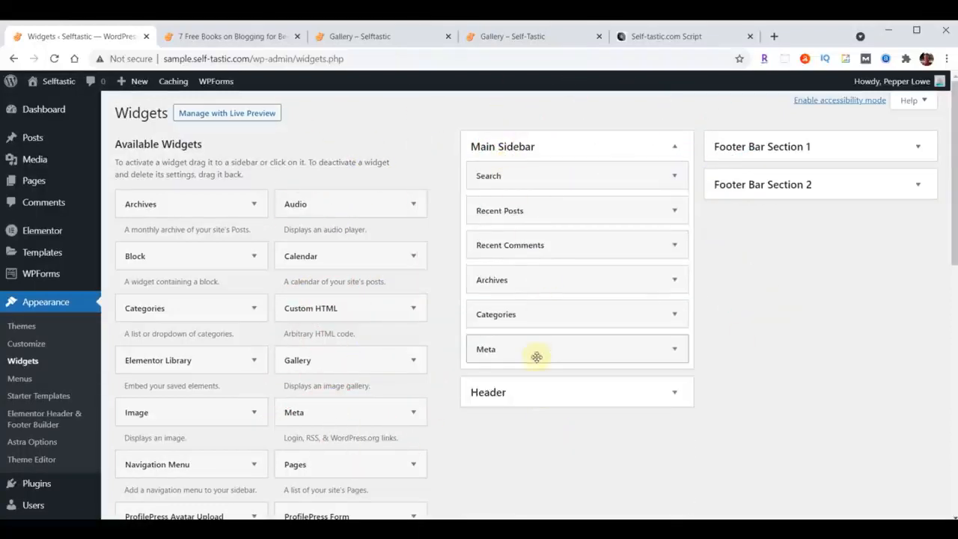
Check the script's sidebar list again and add the Tag Cloud widget to the Main Sidebar.
click(642, 38)
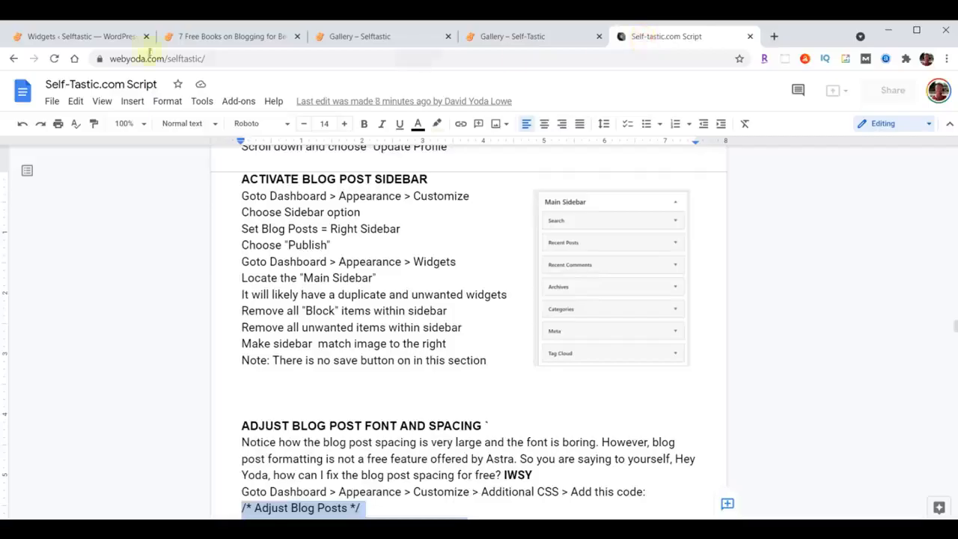
click(96, 38)
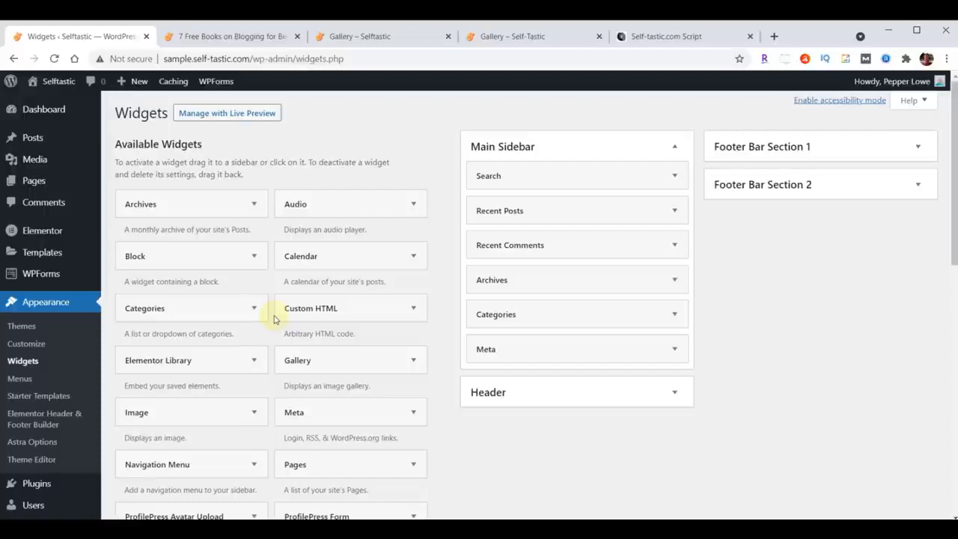
scroll(262, 321, down, 3)
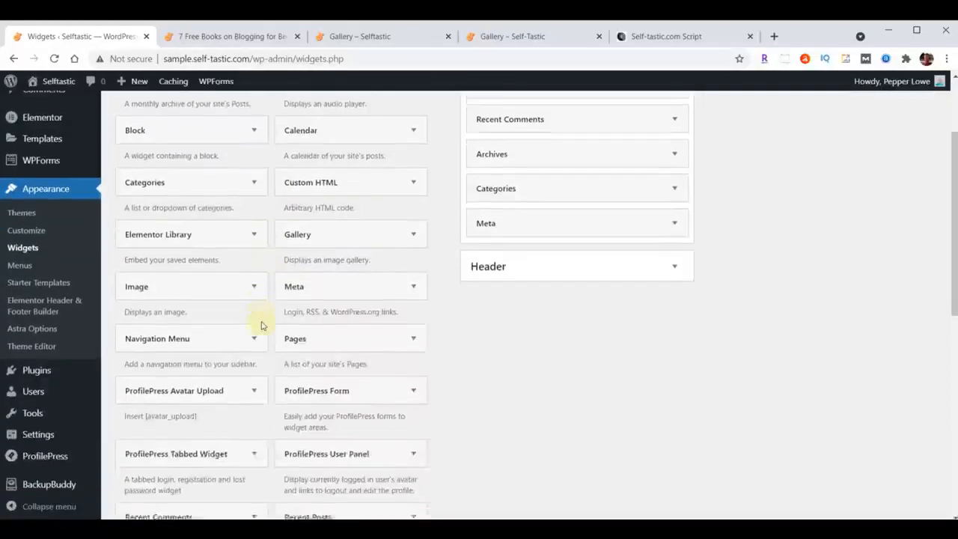
scroll(262, 325, down, 2)
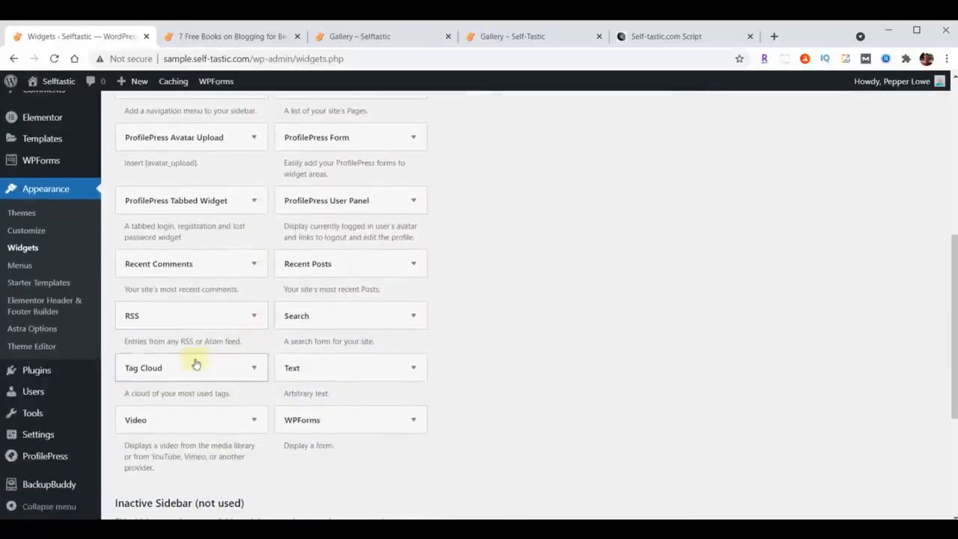
click(251, 370)
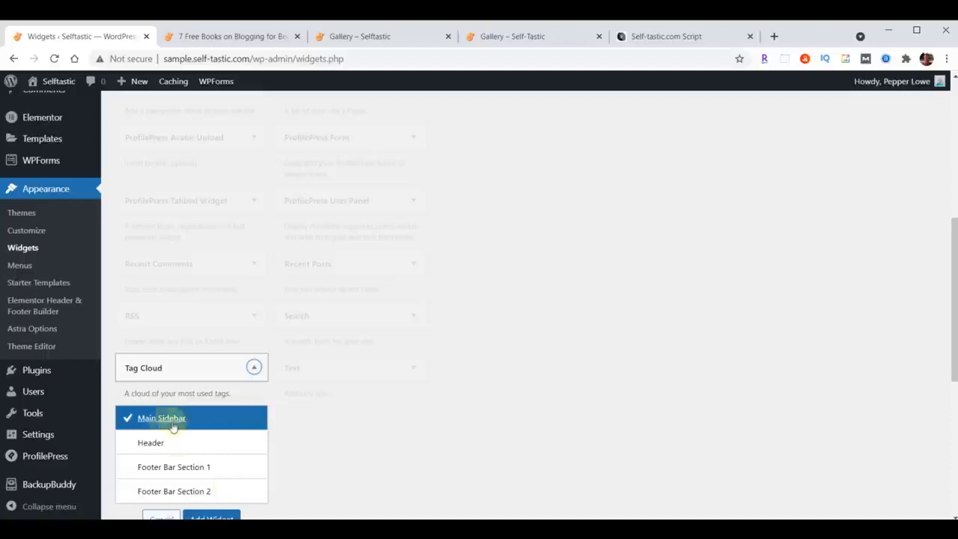
scroll(442, 390, down, 1)
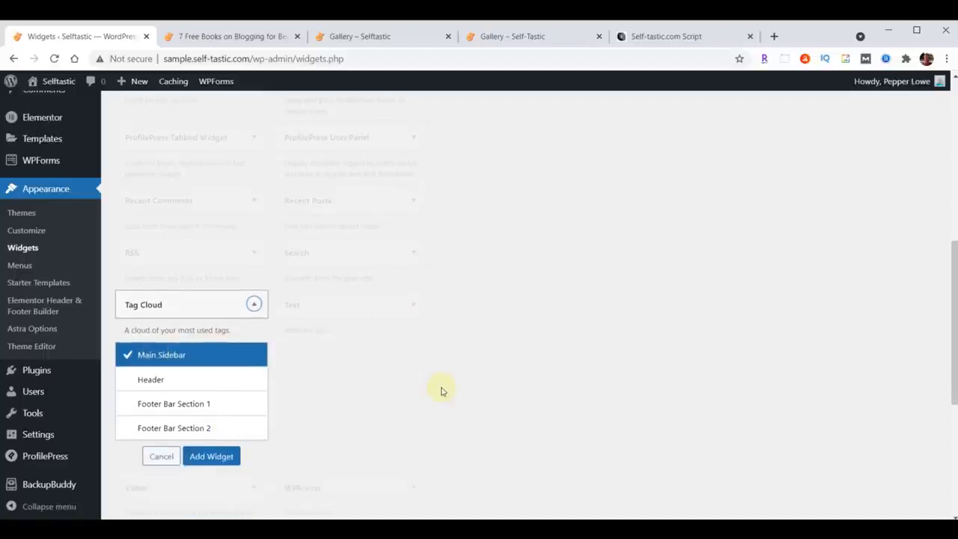
click(209, 456)
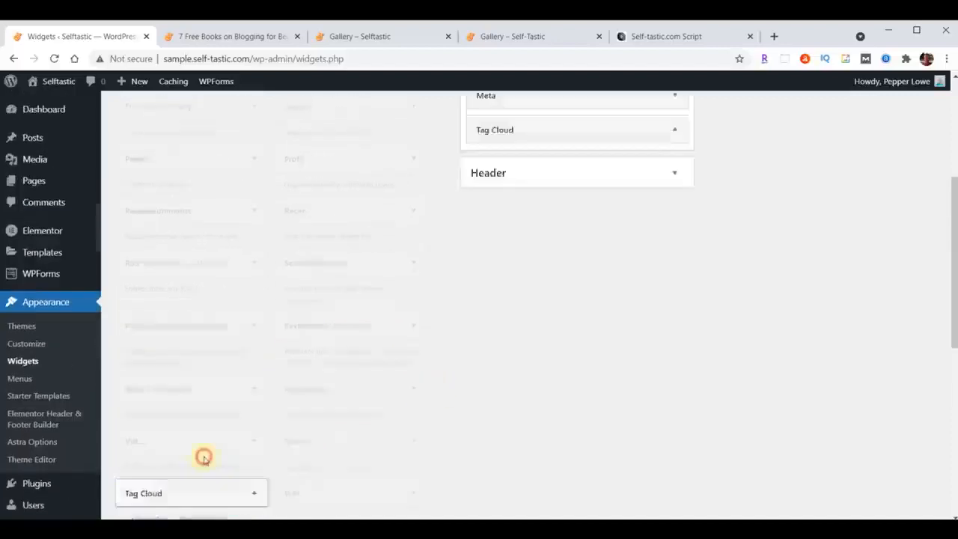
Review the new Tag Cloud widget's position below Meta in the Main Sidebar and collapse its settings.
scroll(644, 374, up, 6)
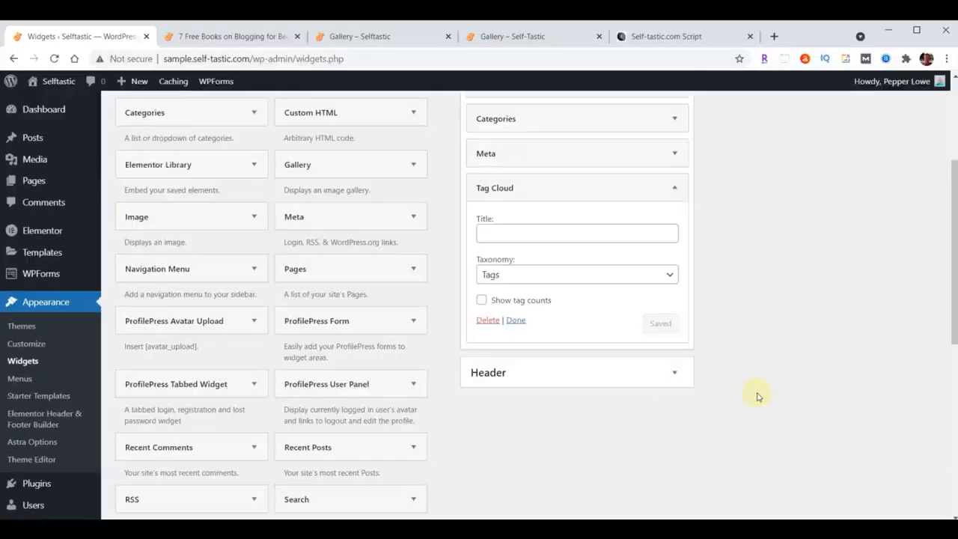
scroll(756, 396, down, 1)
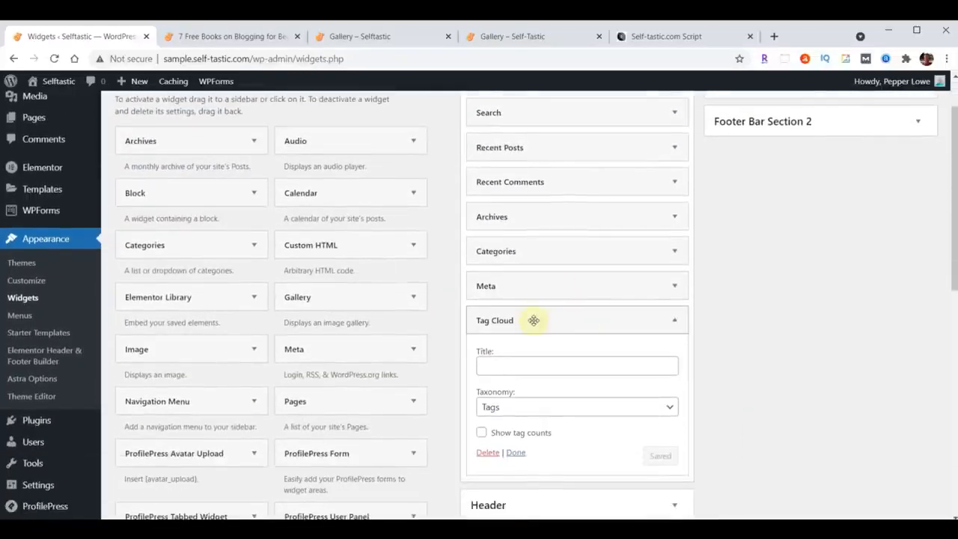
scroll(746, 337, down, 1)
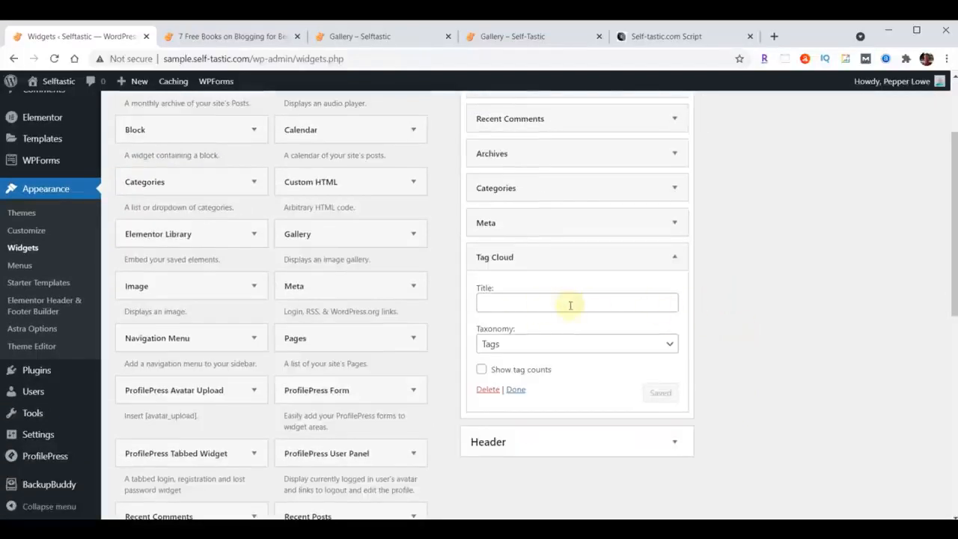
click(674, 257)
mouse_move(593, 258)
mouse_down()
mouse_move(590, 217)
mouse_move(591, 259)
mouse_up()
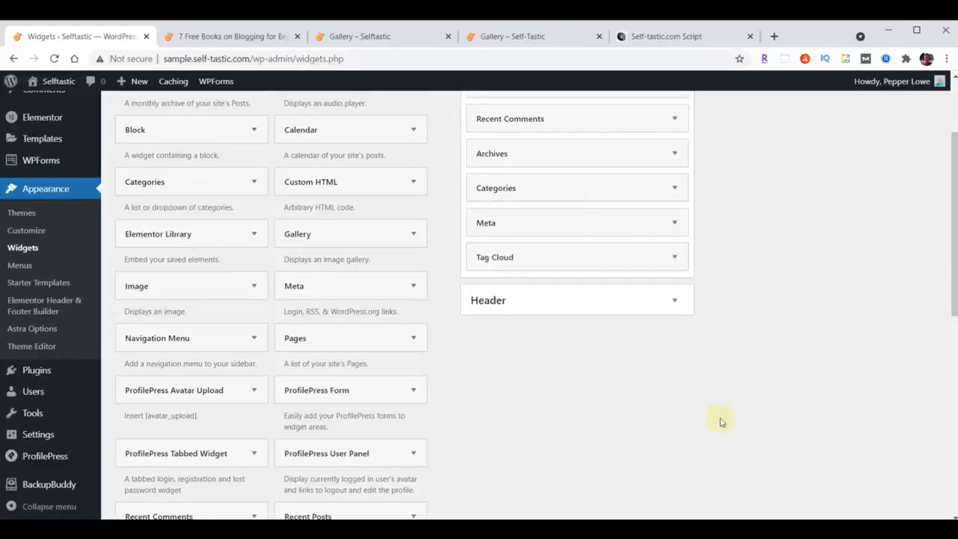
Compare the widgets in the Main Sidebar with the sidebar reference image in the Self-Tastic.com Script document.
scroll(711, 421, up, 3)
click(661, 39)
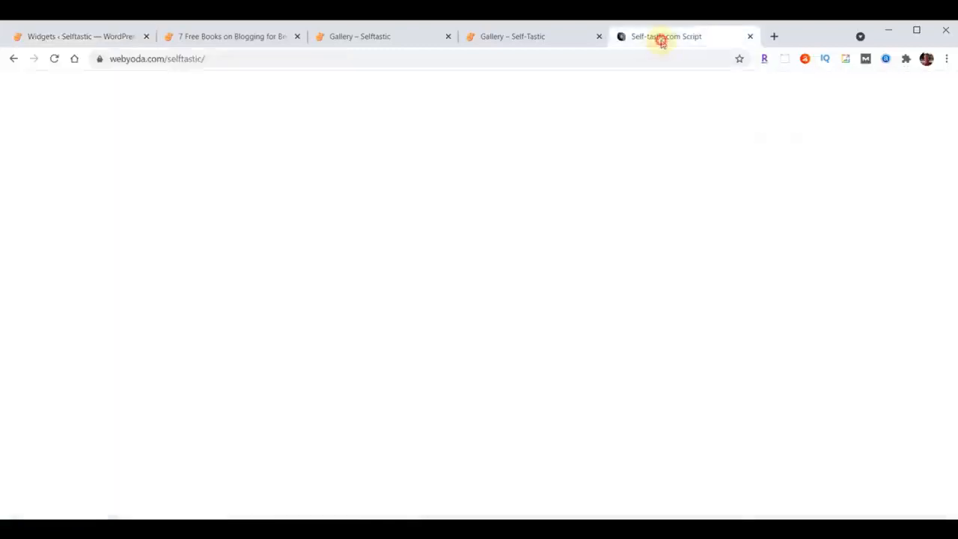
click(75, 38)
scroll(221, 442, down, 3)
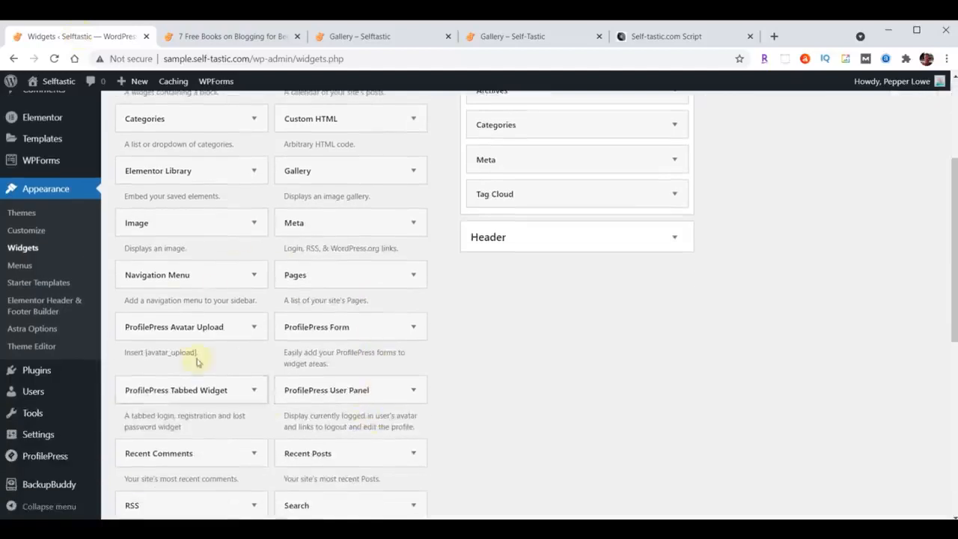
scroll(256, 392, up, 3)
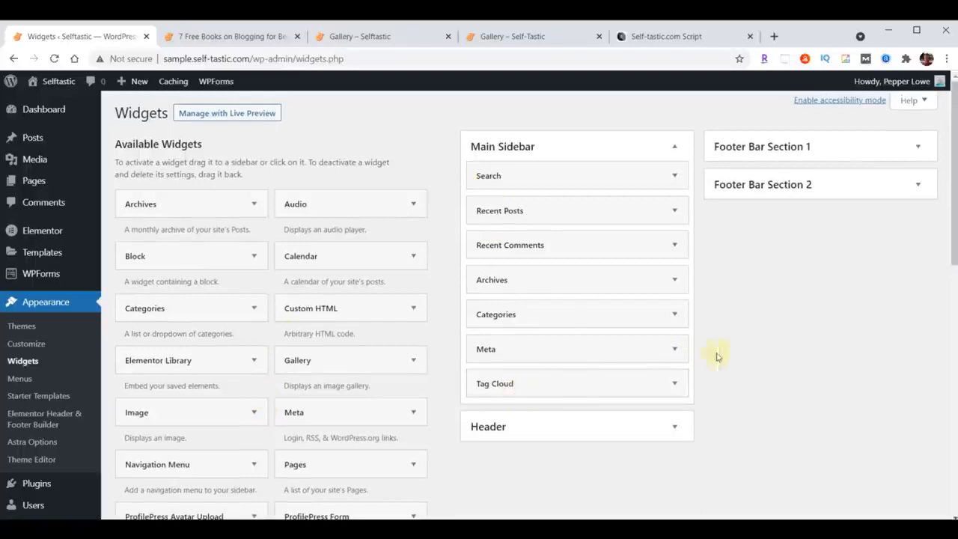
scroll(367, 422, down, 8)
scroll(419, 449, up, 8)
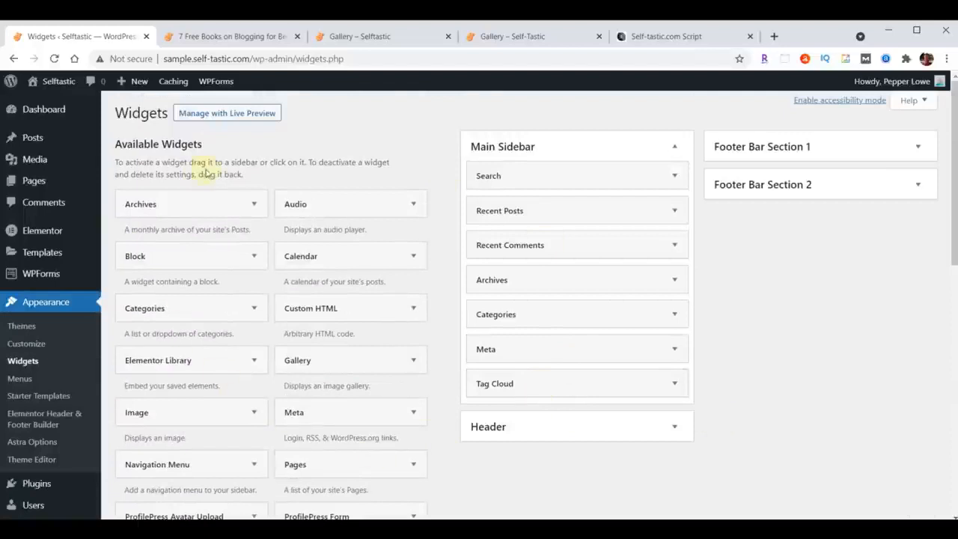
Reload the "7 Free Books on Blogging for Beginners" post and examine its sidebar widgets, font, and spacing.
click(211, 41)
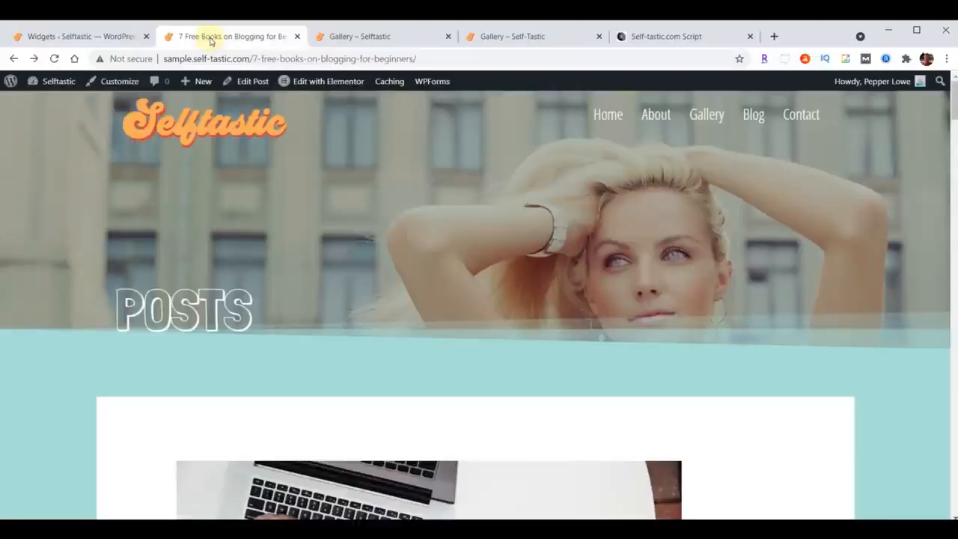
click(54, 58)
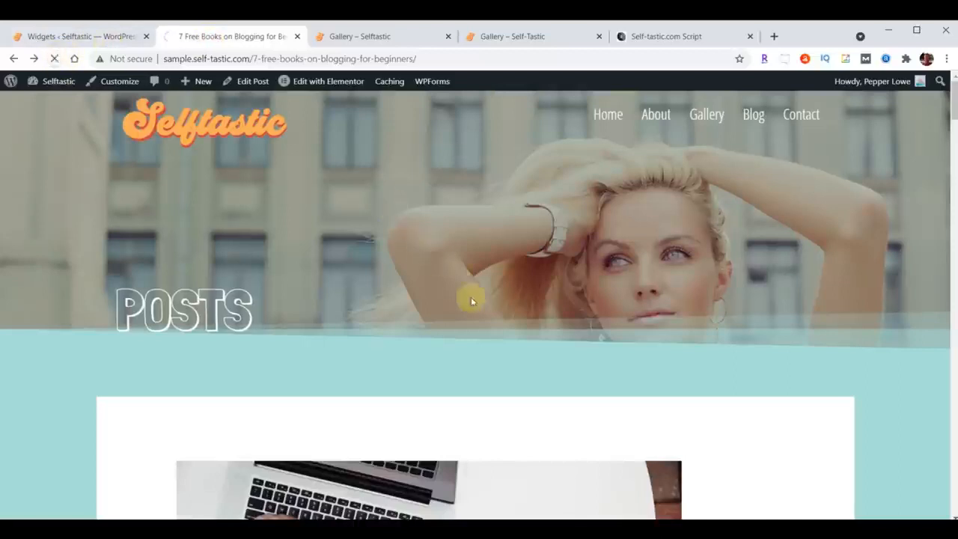
scroll(580, 187, down, 3)
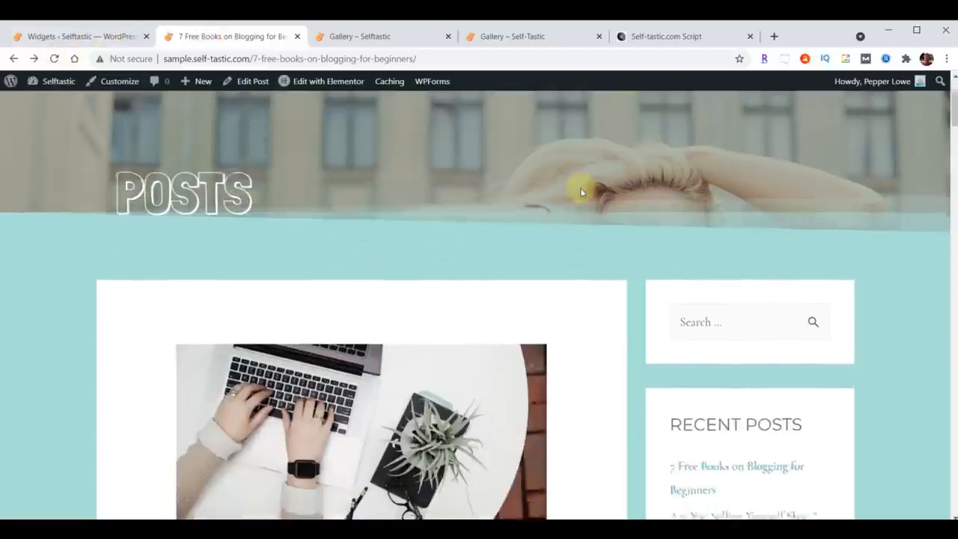
scroll(881, 232, down, 3)
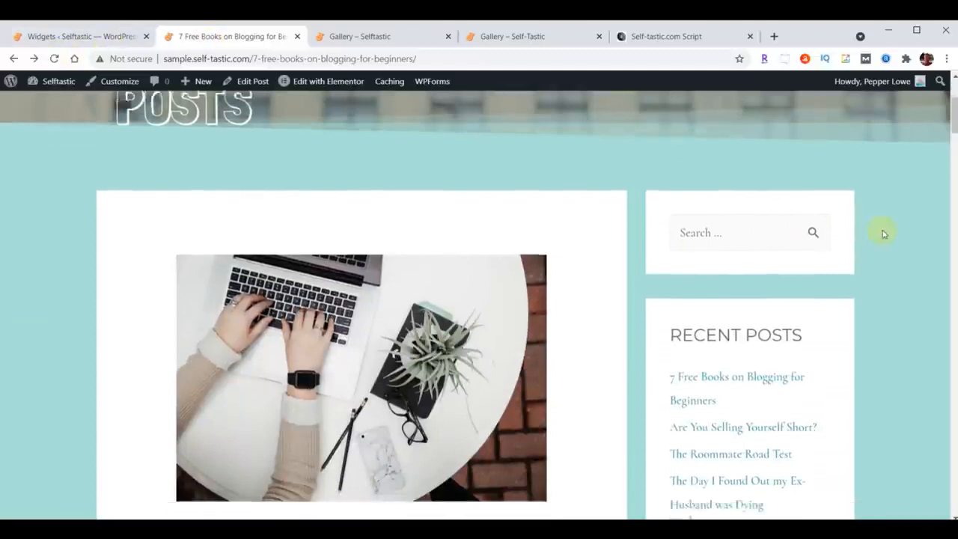
scroll(856, 206, down, 3)
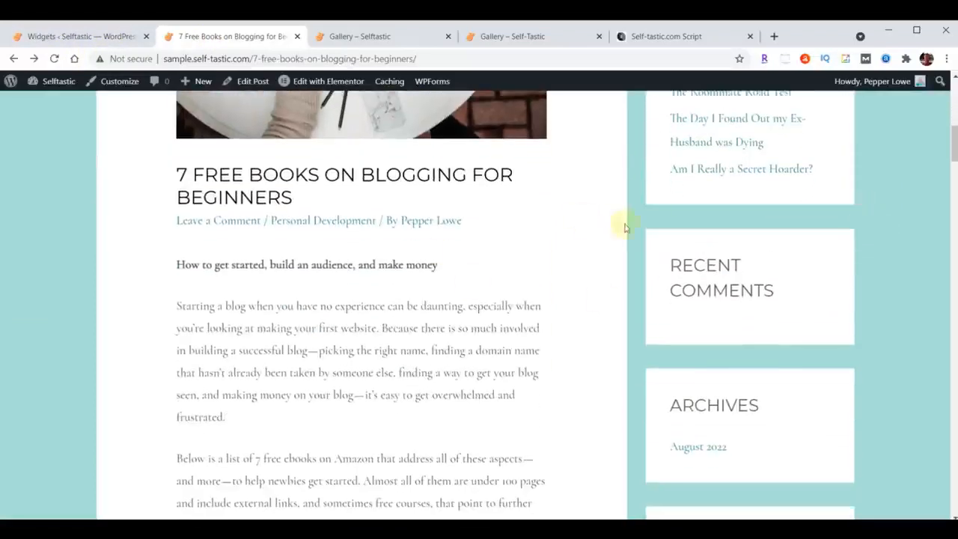
scroll(765, 249, down, 3)
scroll(878, 211, down, 2)
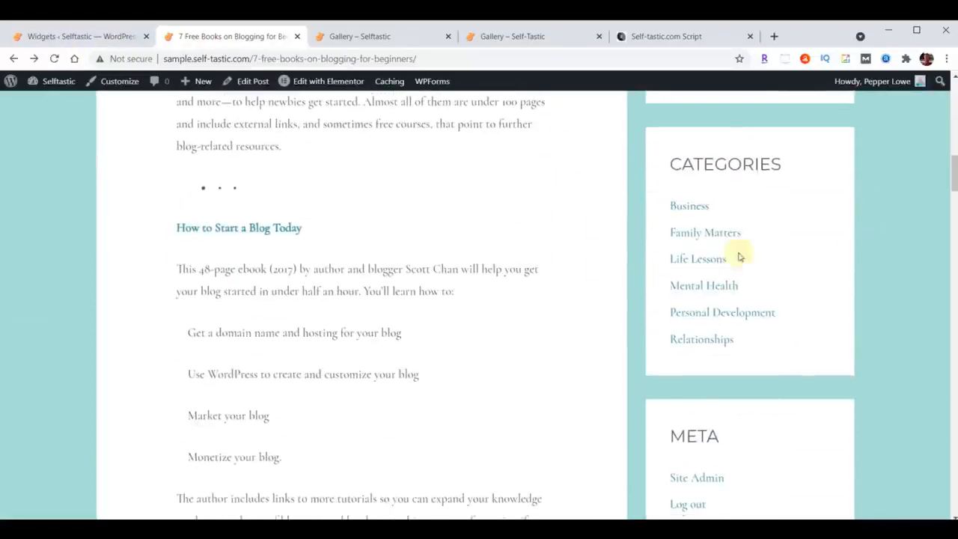
scroll(913, 225, down, 3)
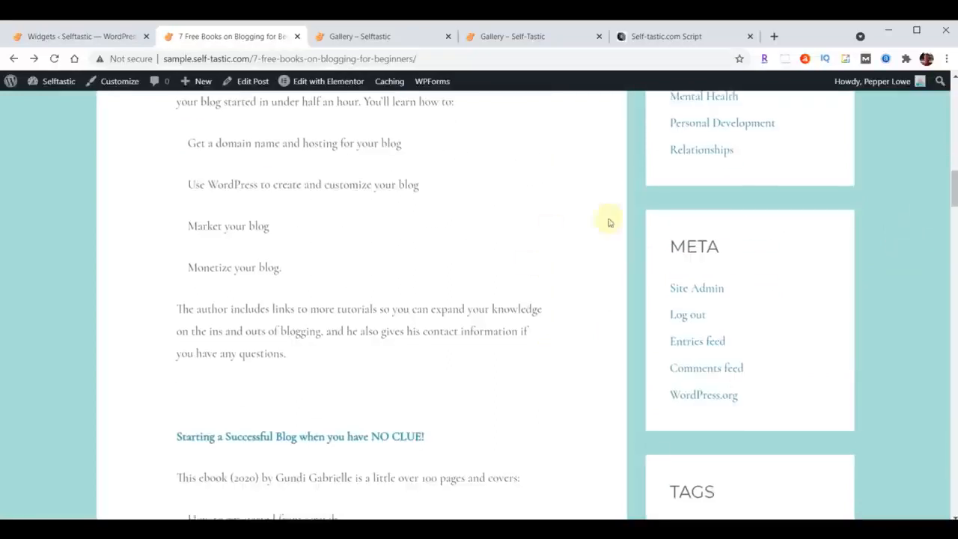
scroll(922, 220, down, 4)
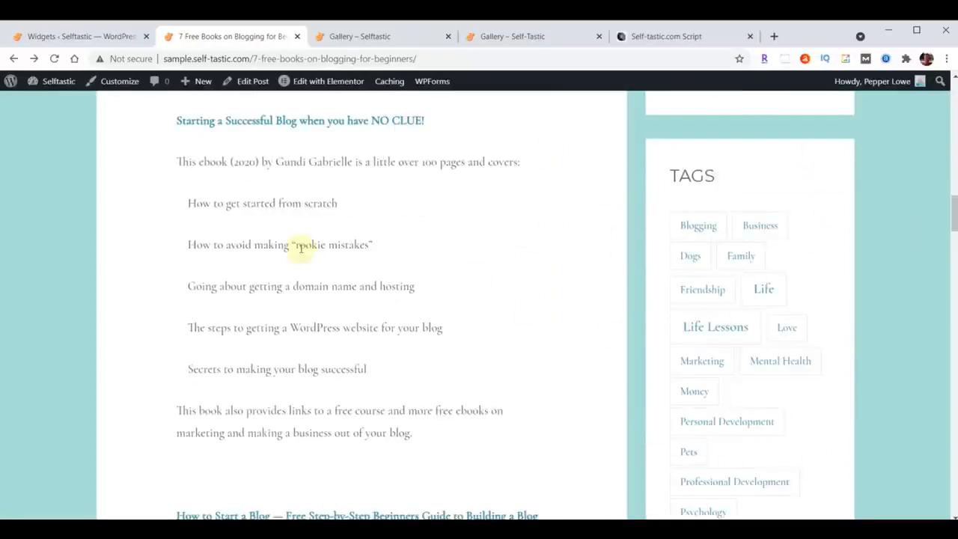
scroll(299, 348, up, 15)
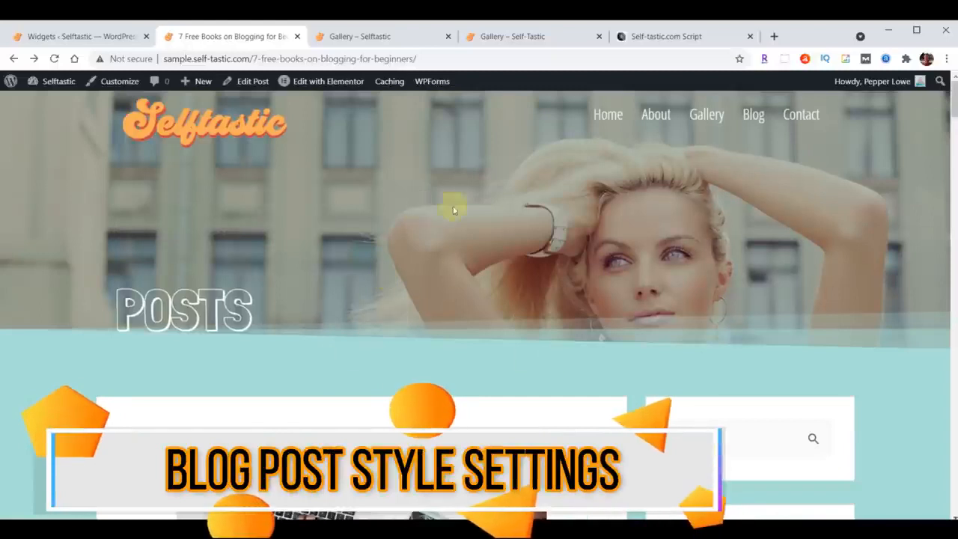
scroll(515, 210, down, 5)
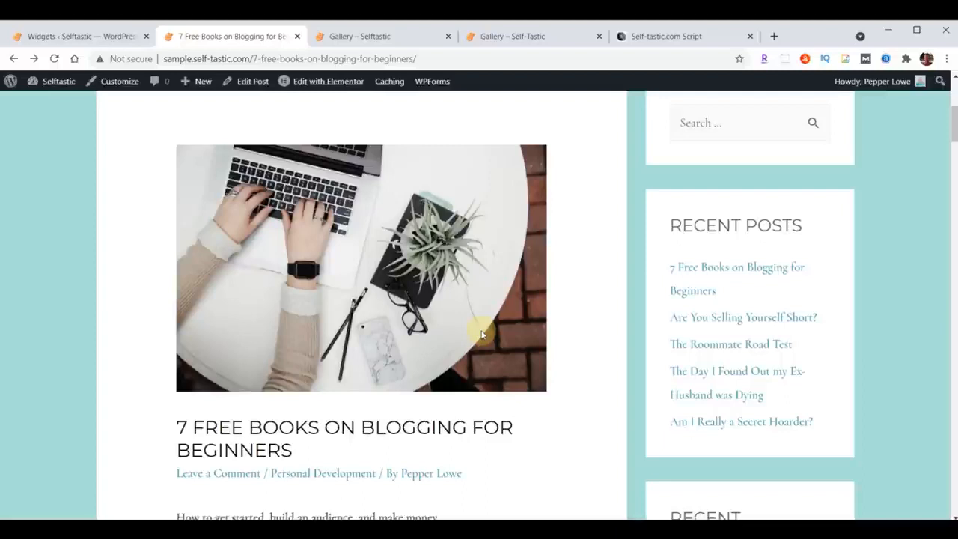
scroll(482, 335, up, 1)
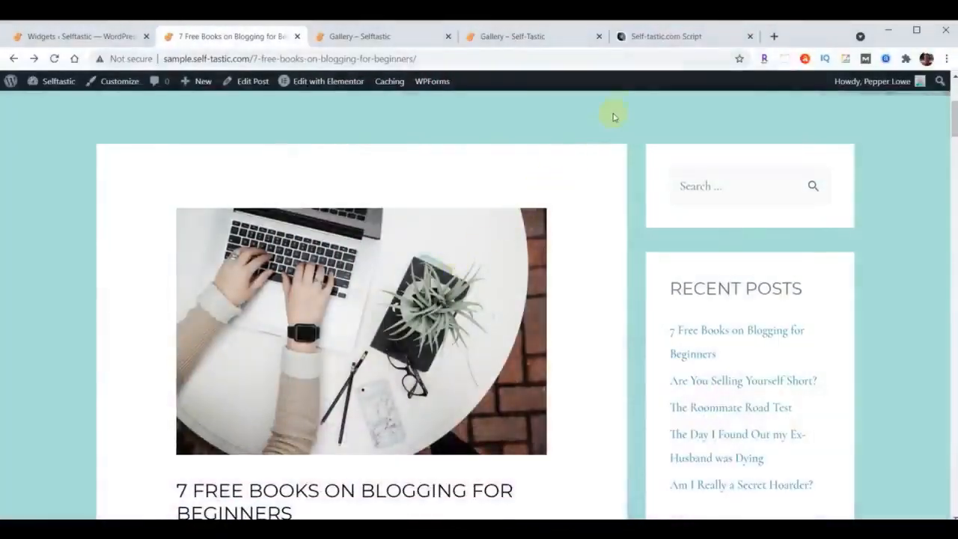
Copy the whole "Adjust Blog Posts" CSS code from the blog post font and spacing section of the Self-Tastic.com Script document.
click(658, 39)
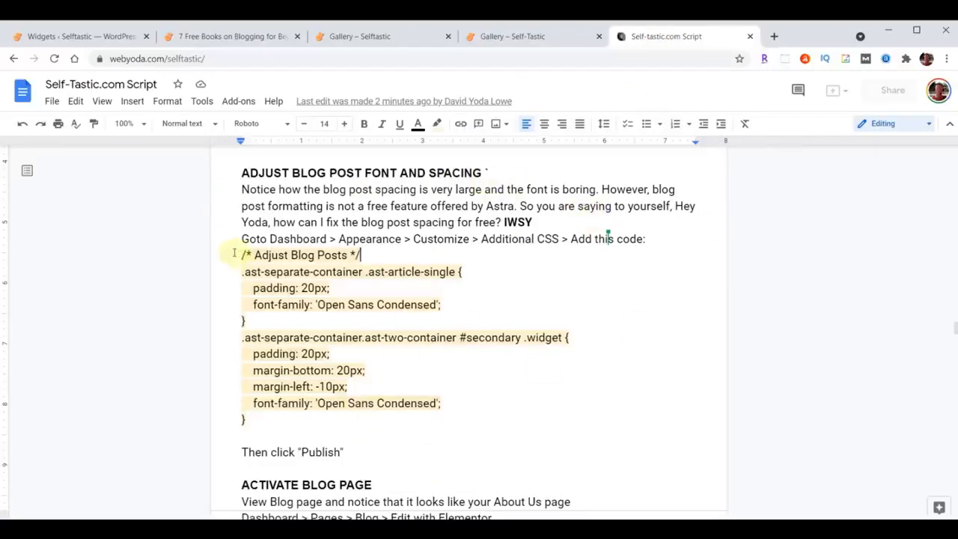
drag(241, 255, 468, 435)
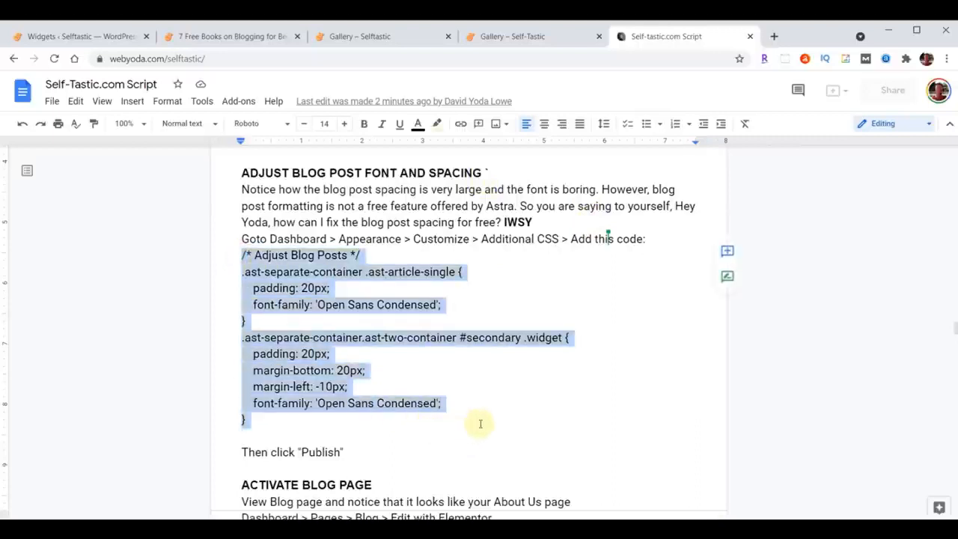
click(434, 389)
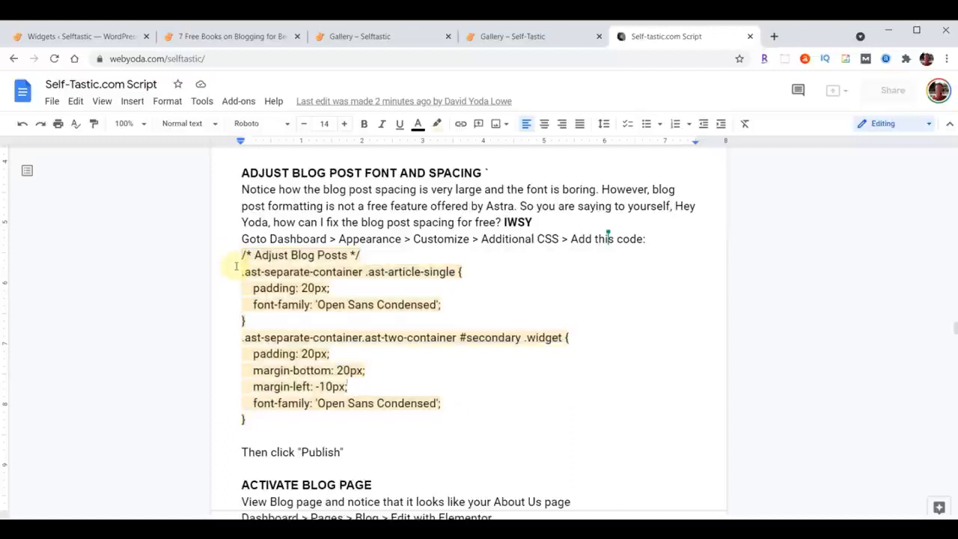
drag(237, 255, 481, 413)
key(ctrl+c)
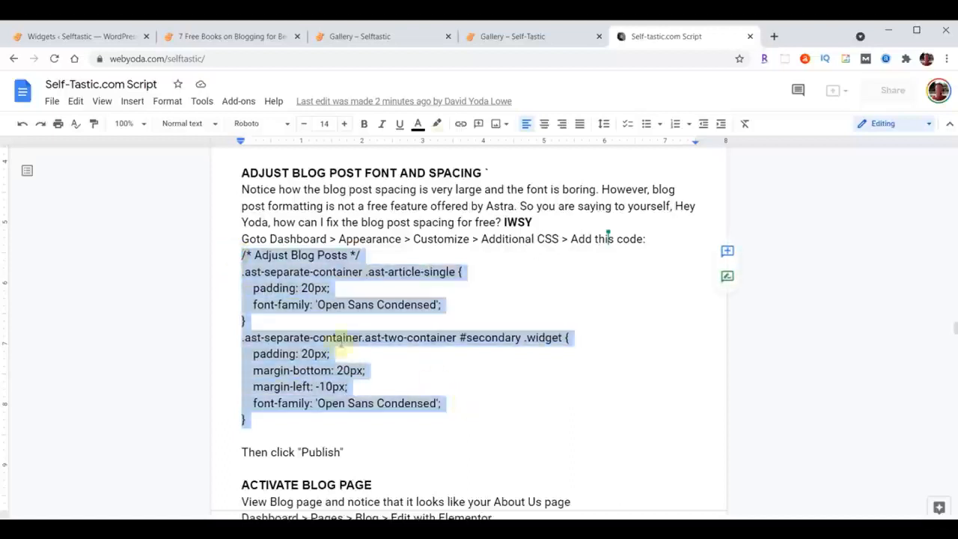
Paste the copied "Adjust Blog Posts" code into the site's Additional CSS in the Customizer and publish it.
click(66, 38)
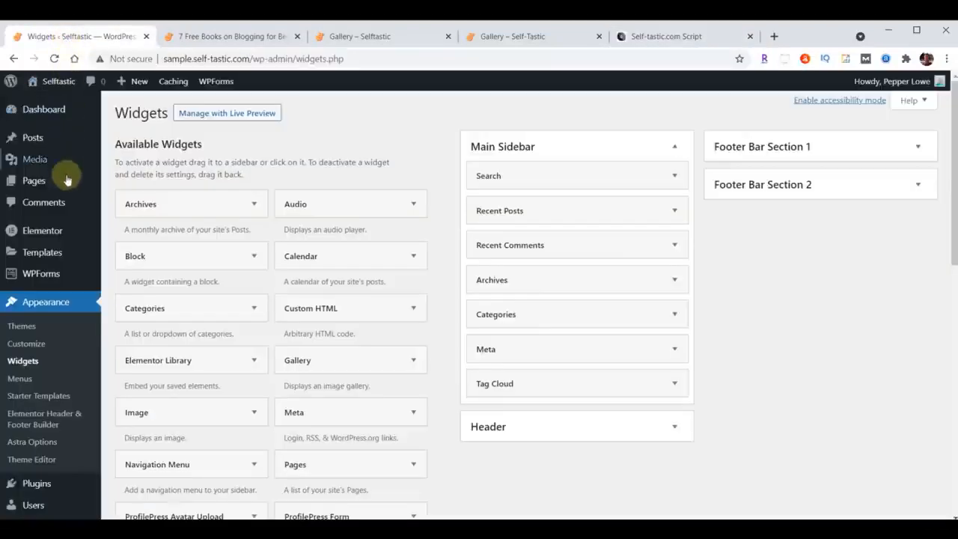
click(27, 344)
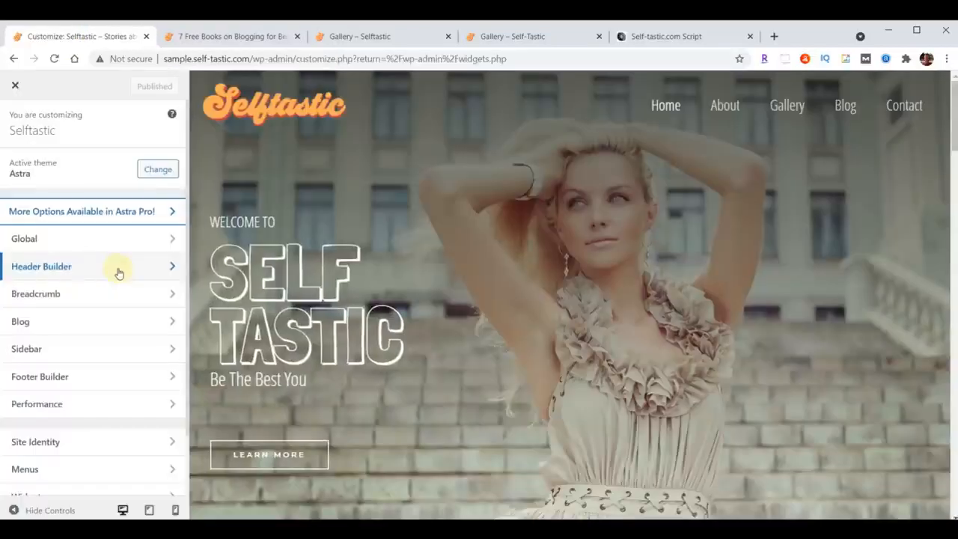
scroll(117, 272, down, 2)
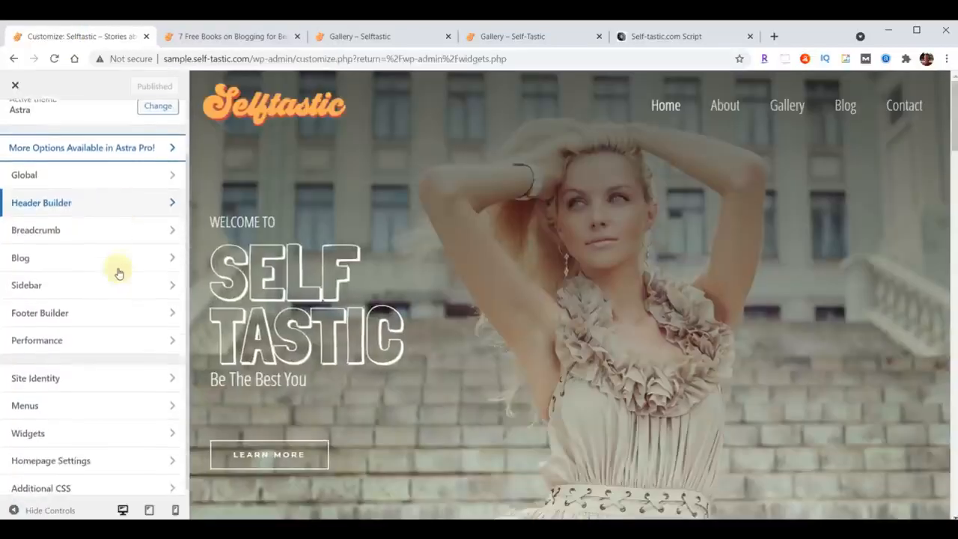
click(83, 486)
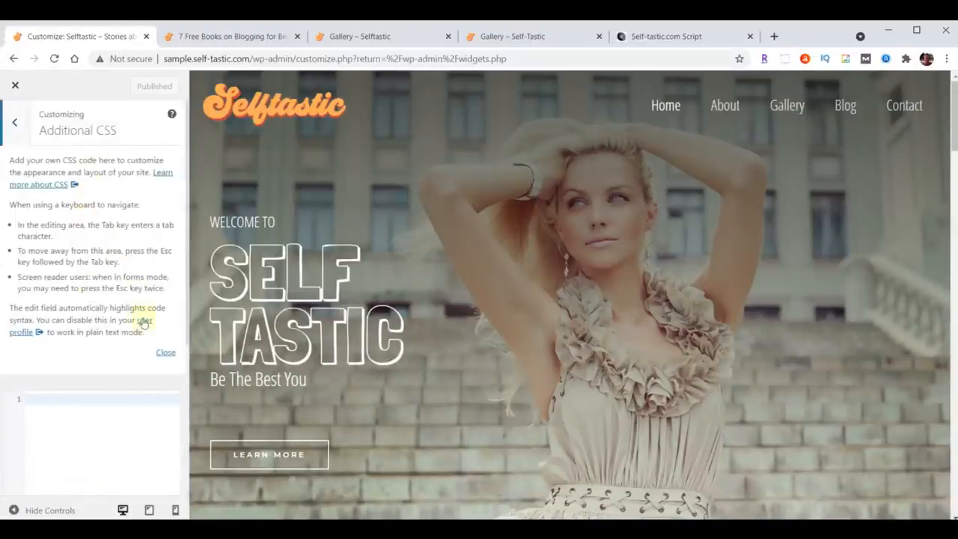
click(166, 353)
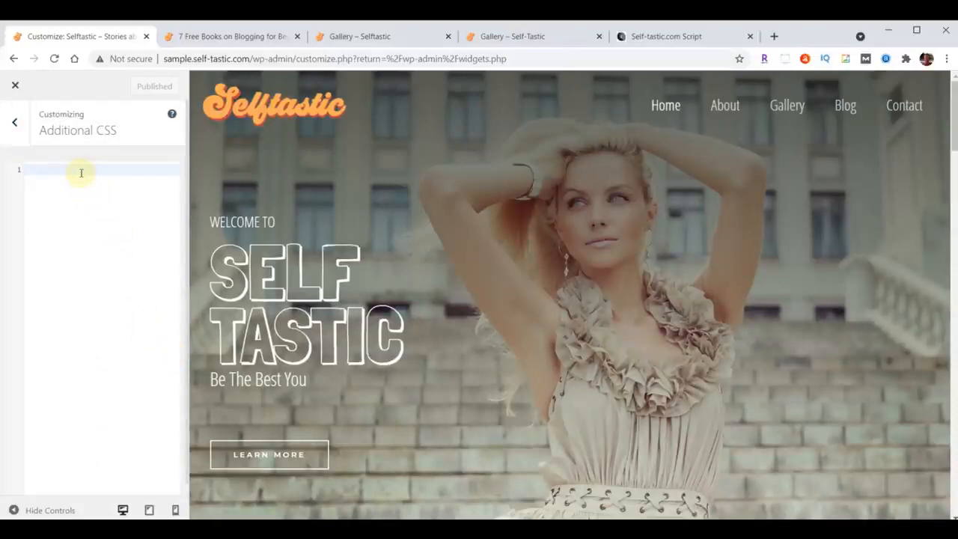
key(ctrl+v)
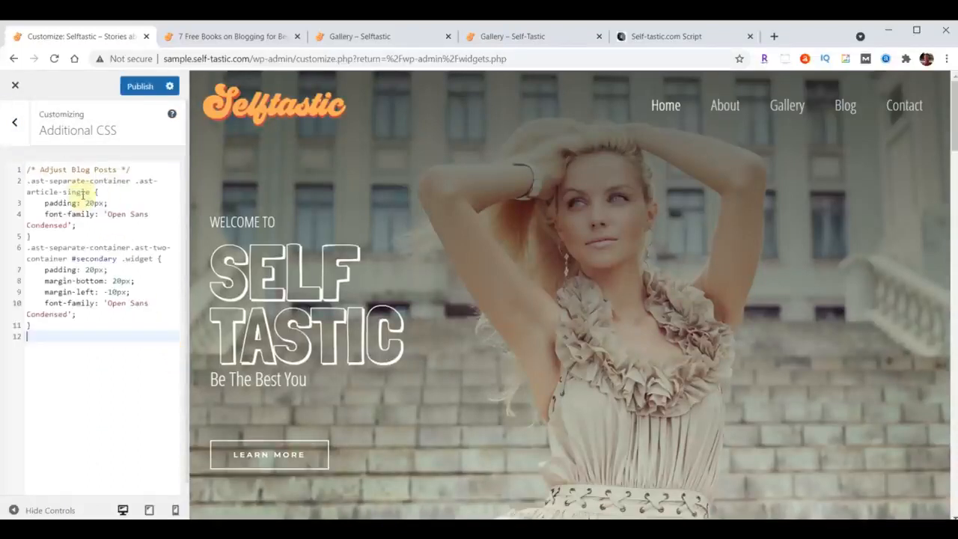
click(135, 85)
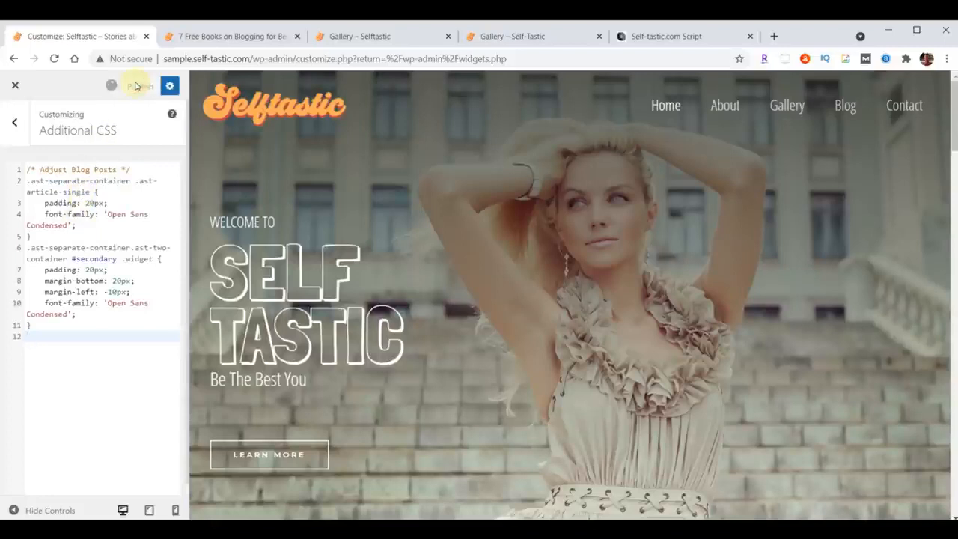
Reload the "7 Free Books on Blogging for Beginners" post and check the effect of the new CSS on its content and sidebar.
click(232, 36)
scroll(796, 252, down, 8)
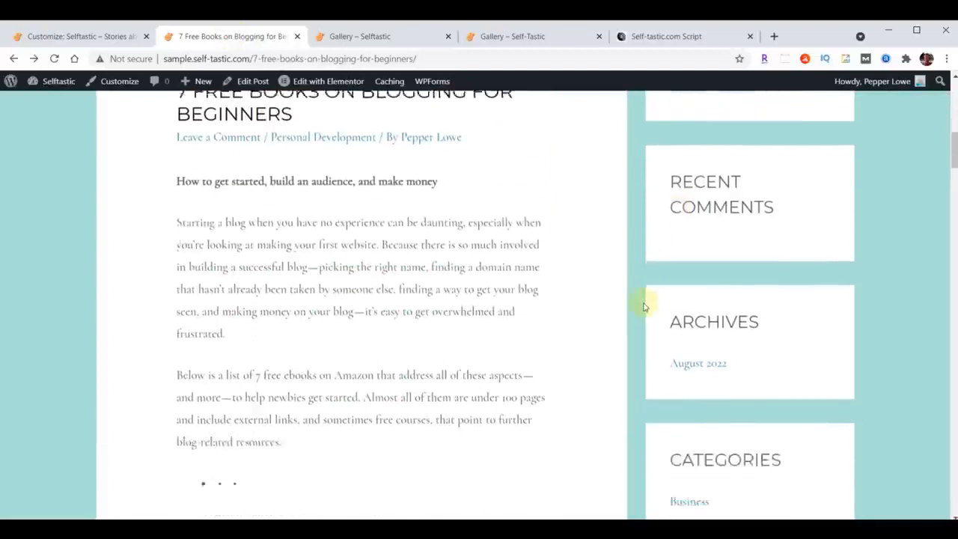
scroll(671, 366, up, 5)
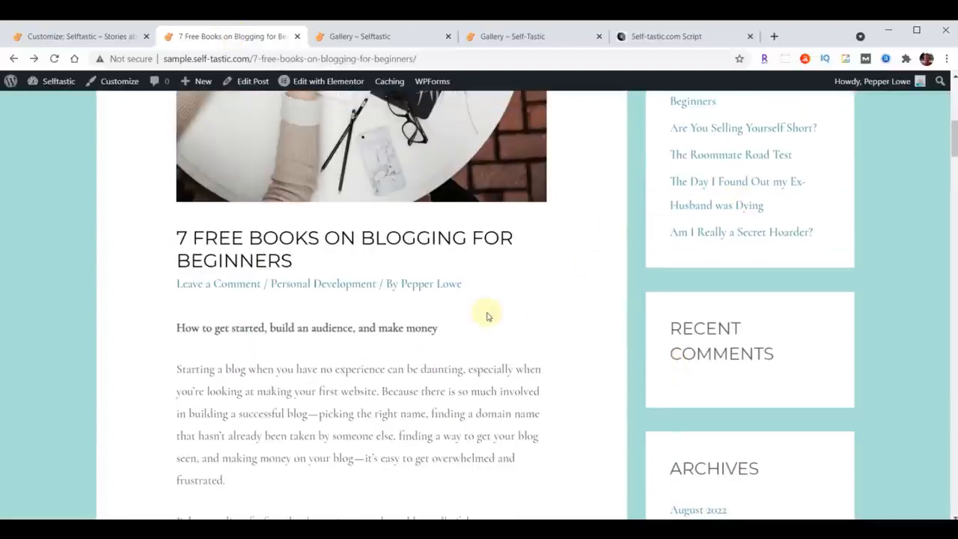
scroll(486, 316, up, 3)
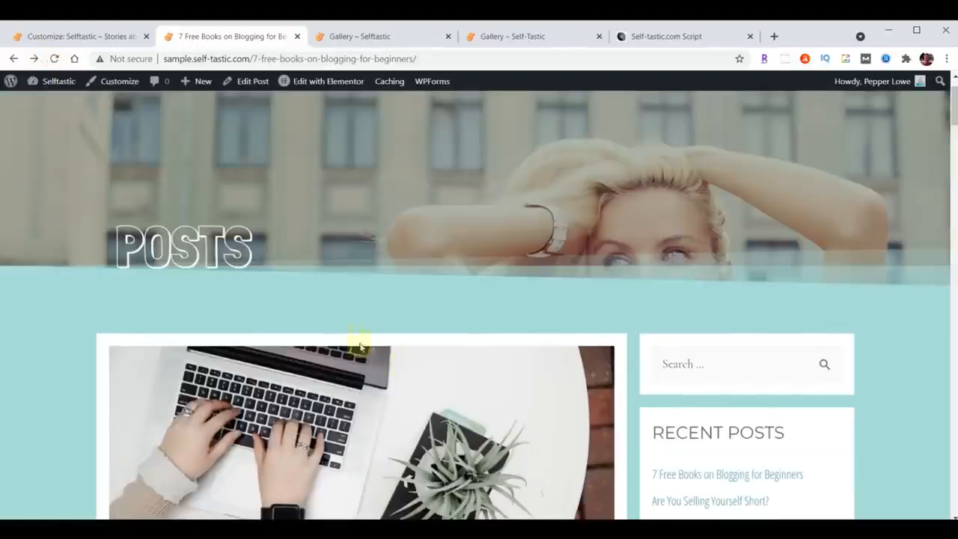
scroll(378, 356, down, 3)
scroll(342, 387, down, 3)
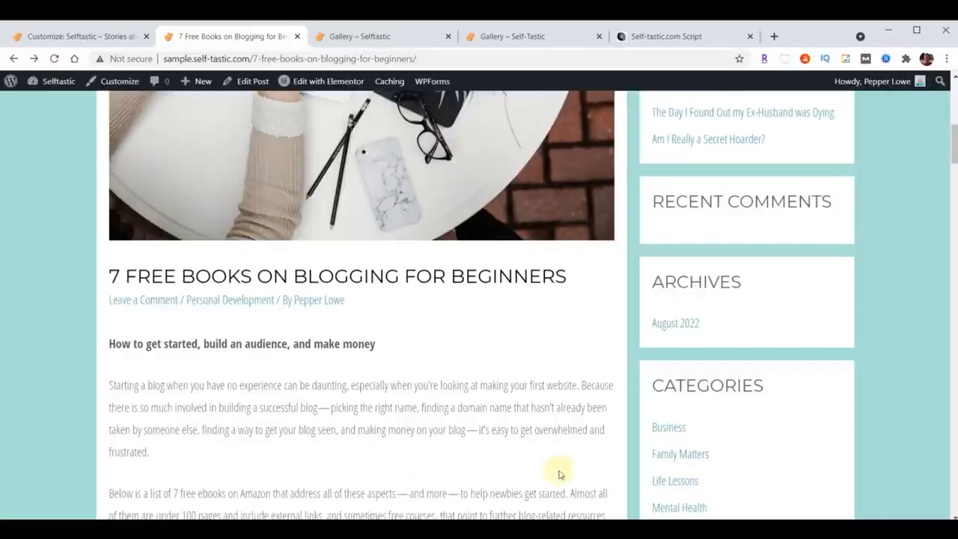
scroll(502, 382, down, 10)
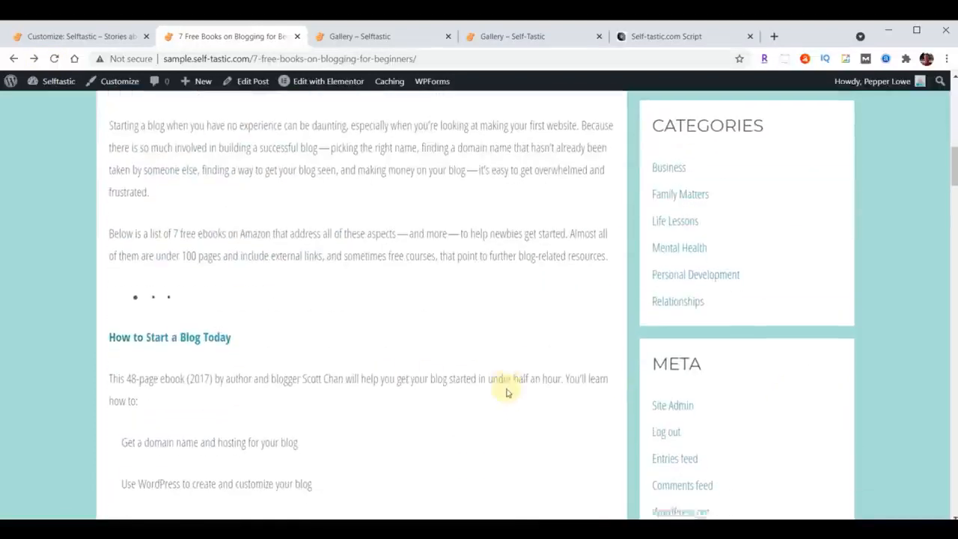
scroll(504, 434, up, 15)
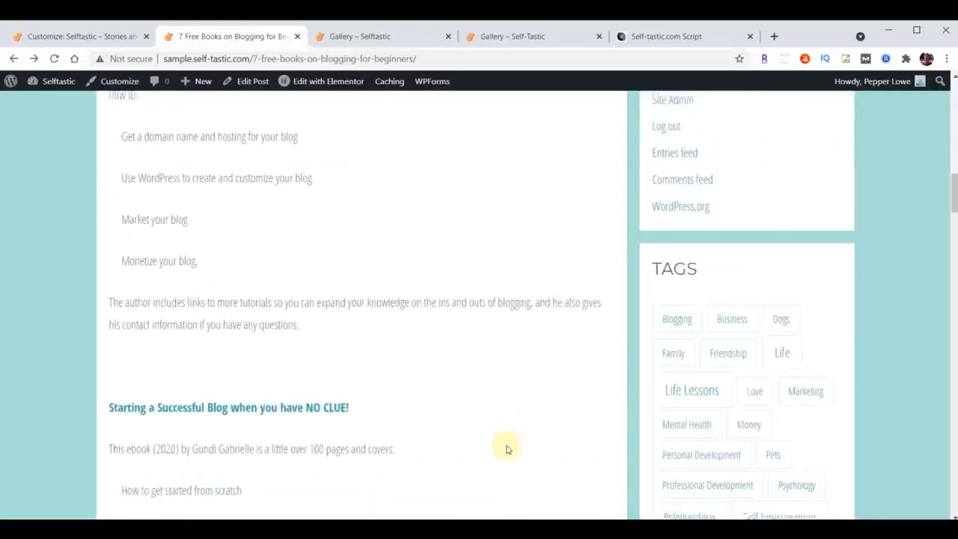
scroll(506, 449, up, 2)
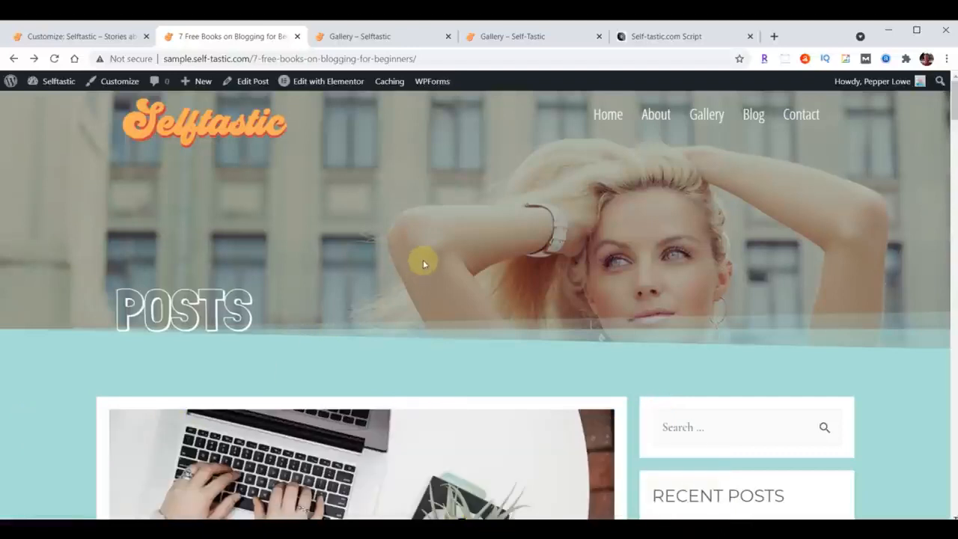
Close the "Gallery – Selftastic" page and open the sample site's Blog page.
click(447, 35)
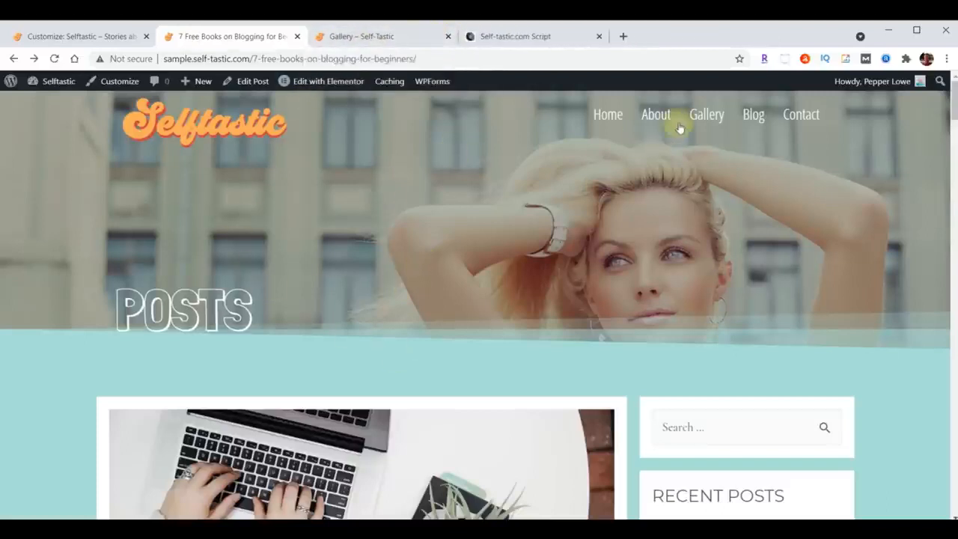
click(752, 115)
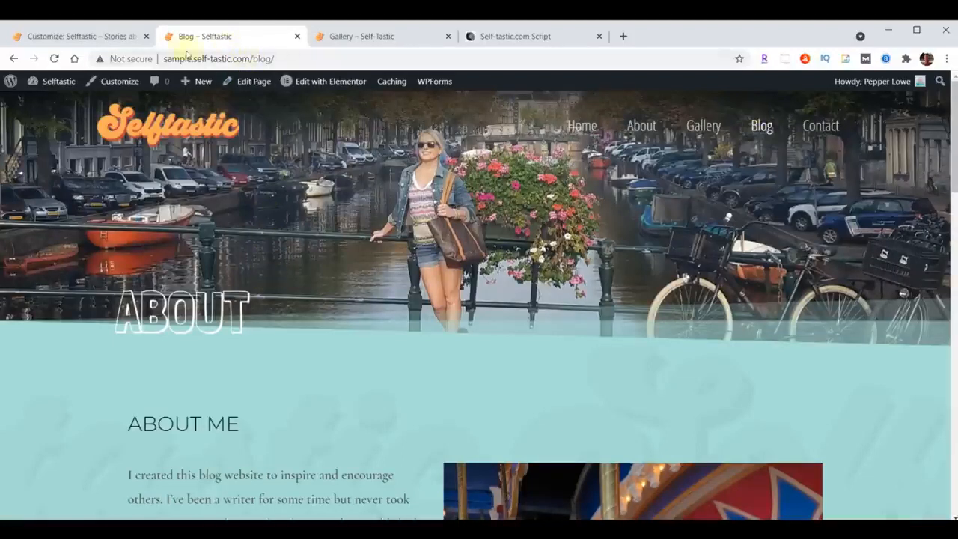
Leave the Customizer and open the Blog page from the Pages list for editing in Elementor.
click(66, 41)
click(16, 88)
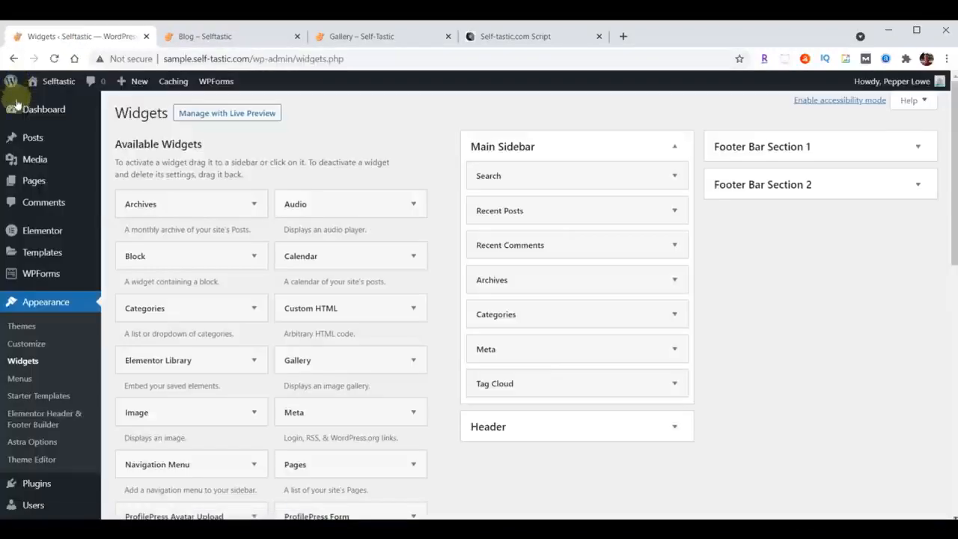
mouse_move(35, 185)
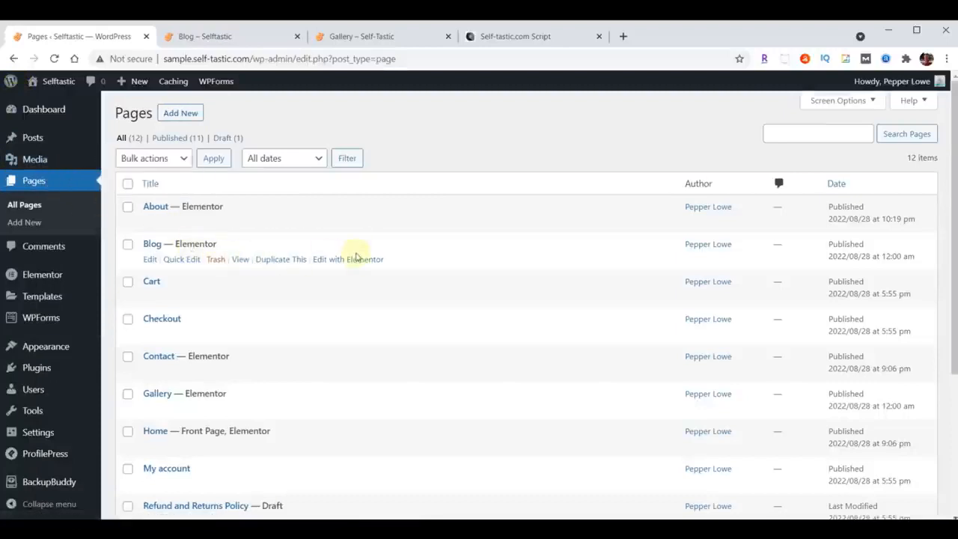
click(356, 259)
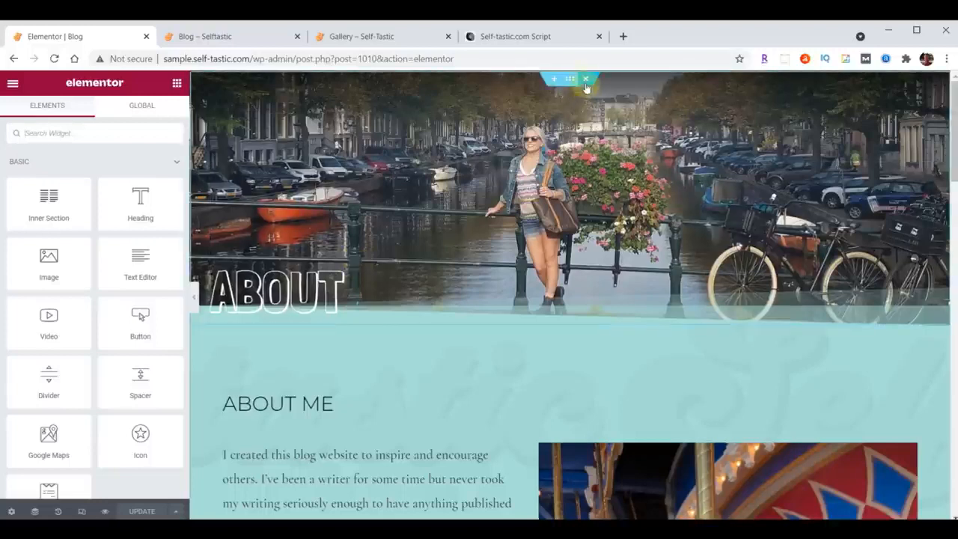
Delete the About header and content sections above Words of Wisdom, update the Blog page, and exit to the dashboard.
click(587, 80)
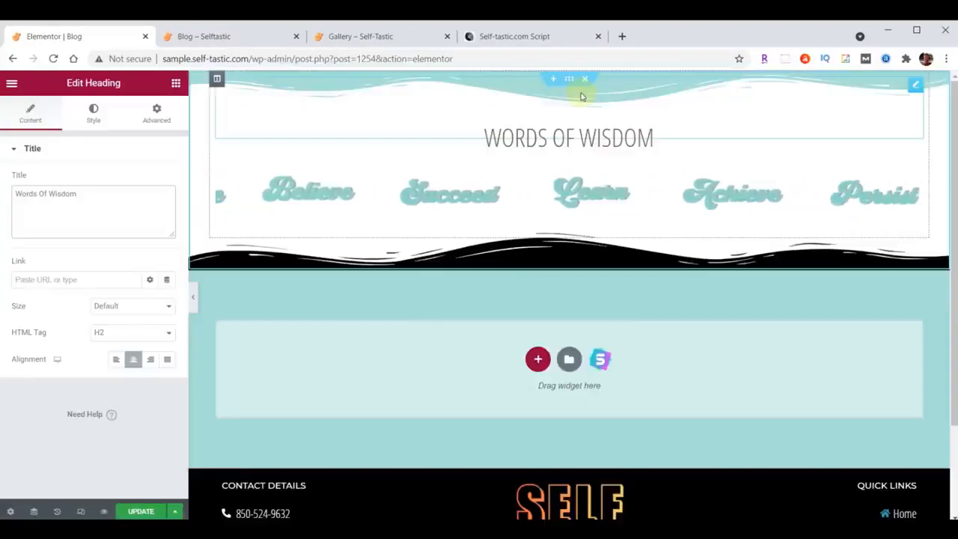
click(142, 513)
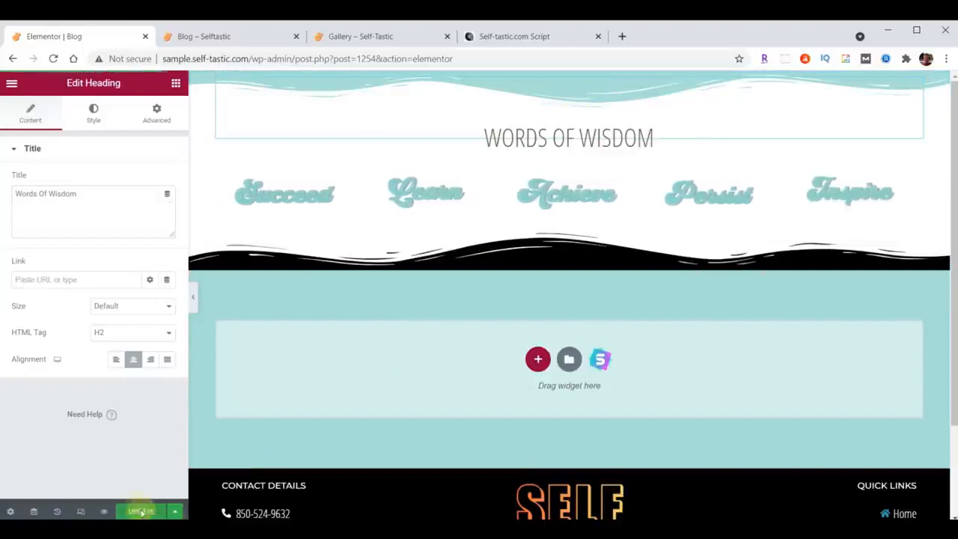
click(11, 83)
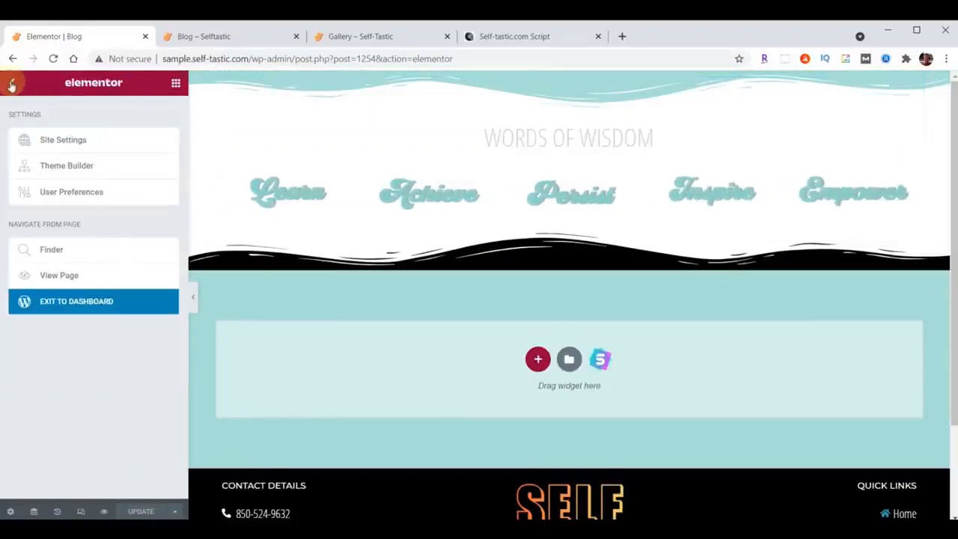
click(114, 304)
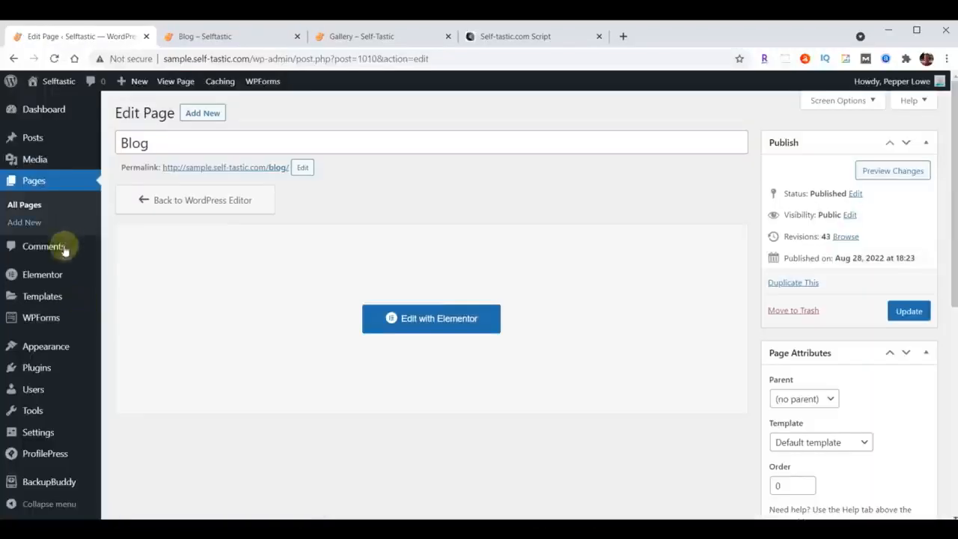
Set Blog as the posts page in the Customizer's homepage settings and publish the change.
mouse_move(47, 348)
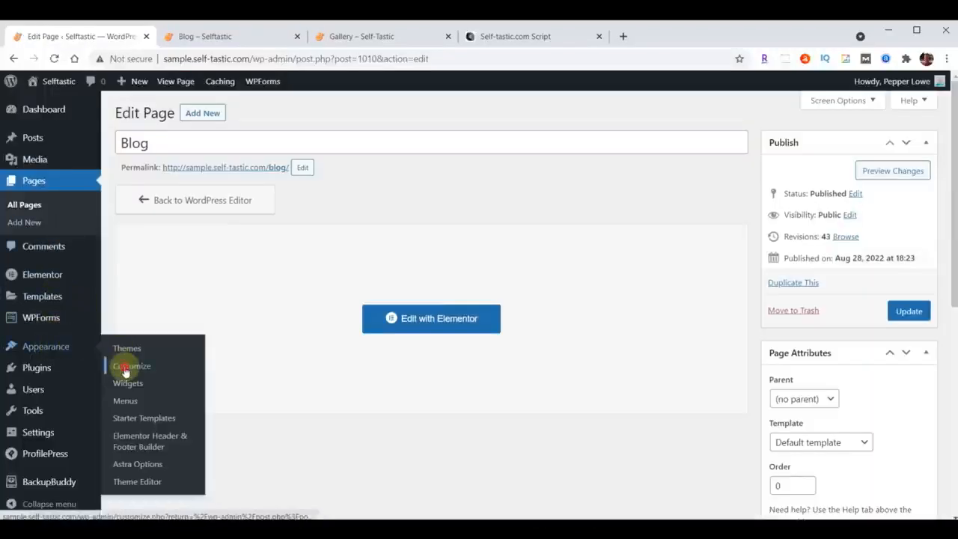
scroll(126, 372, down, 2)
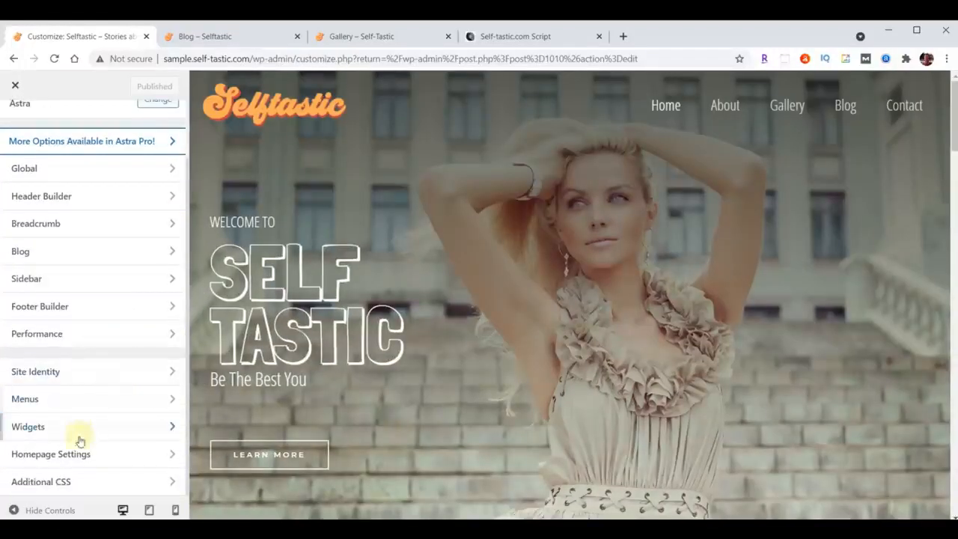
click(51, 454)
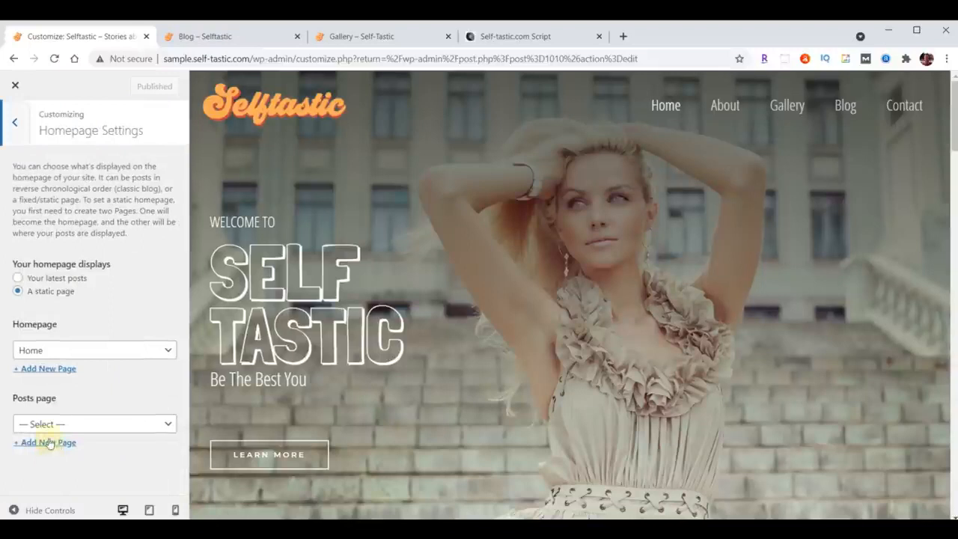
click(54, 425)
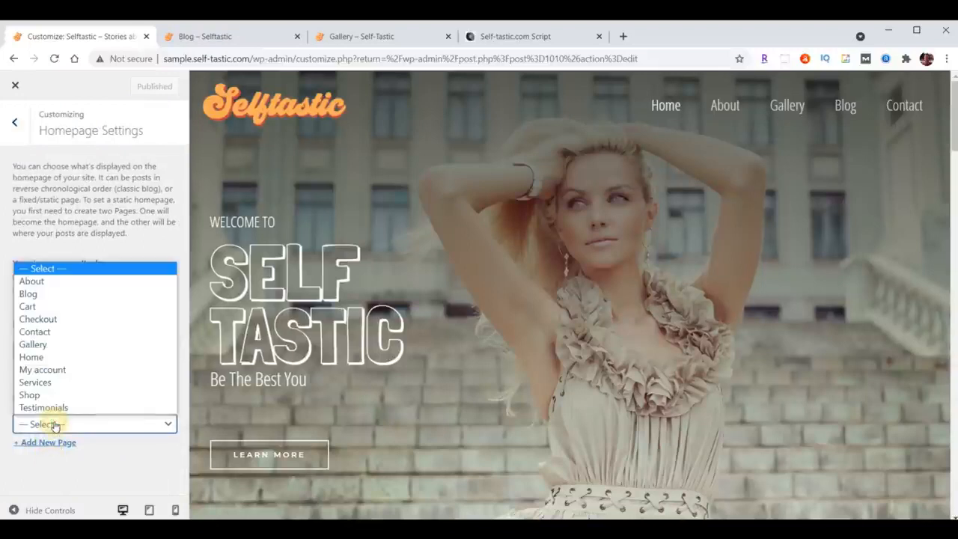
click(53, 294)
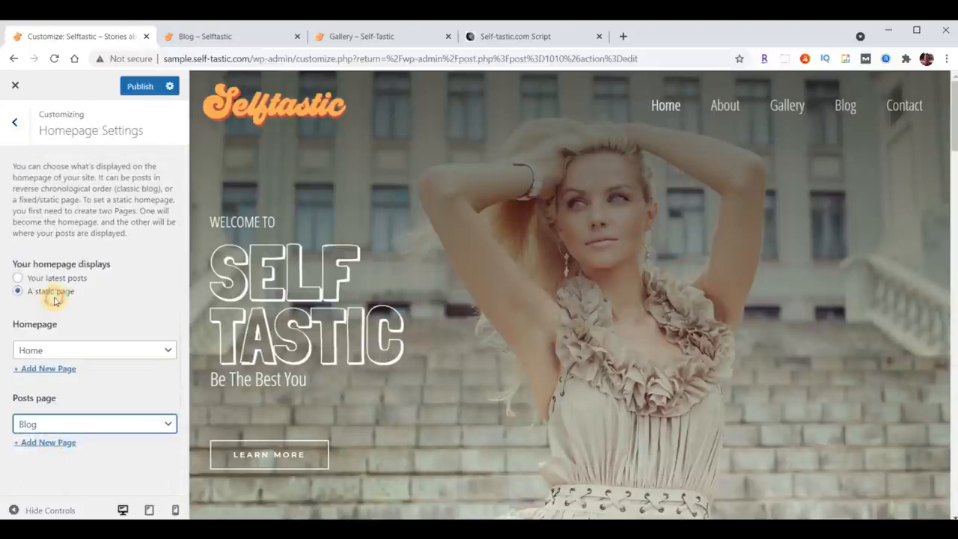
click(133, 88)
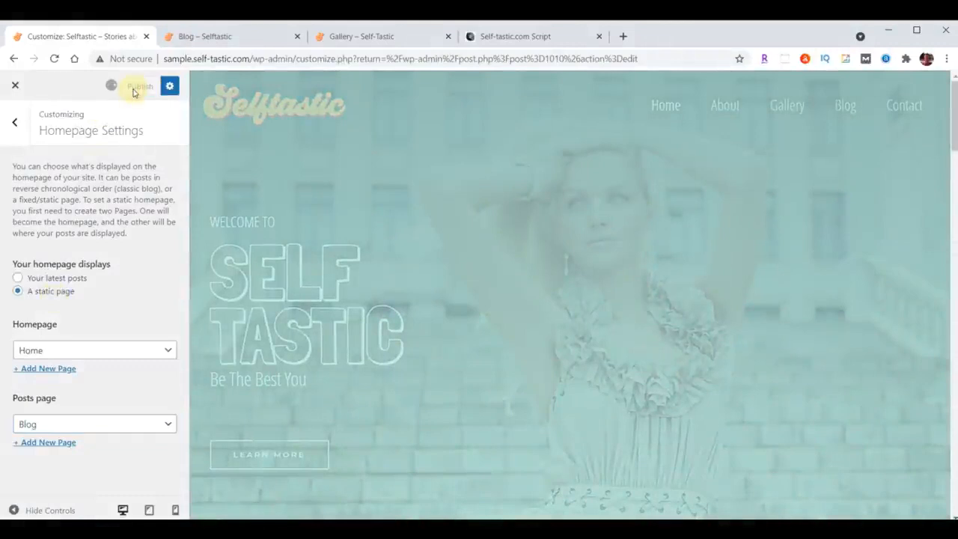
Reload the live Blog page and examine its header and the layout of the listed posts.
click(220, 38)
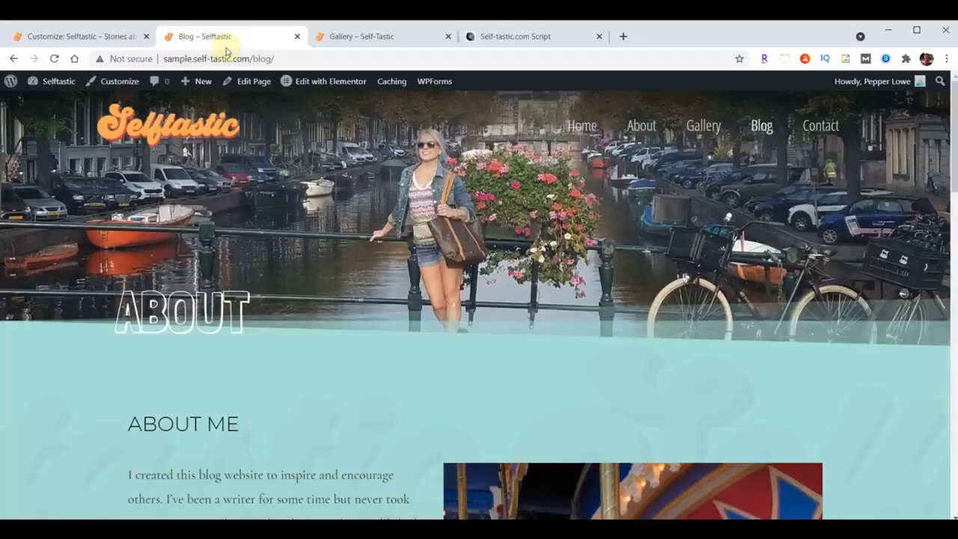
key(F5)
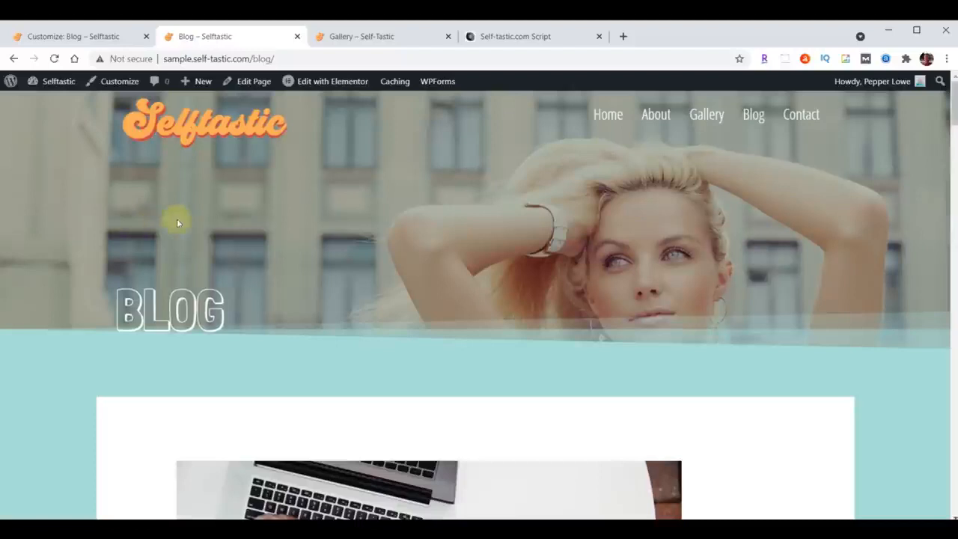
scroll(756, 221, down, 15)
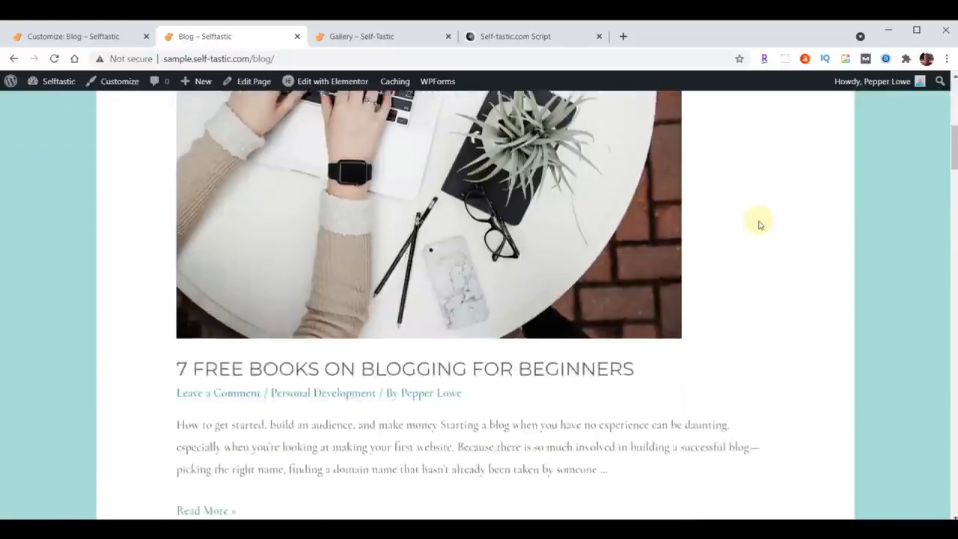
scroll(752, 240, down, 15)
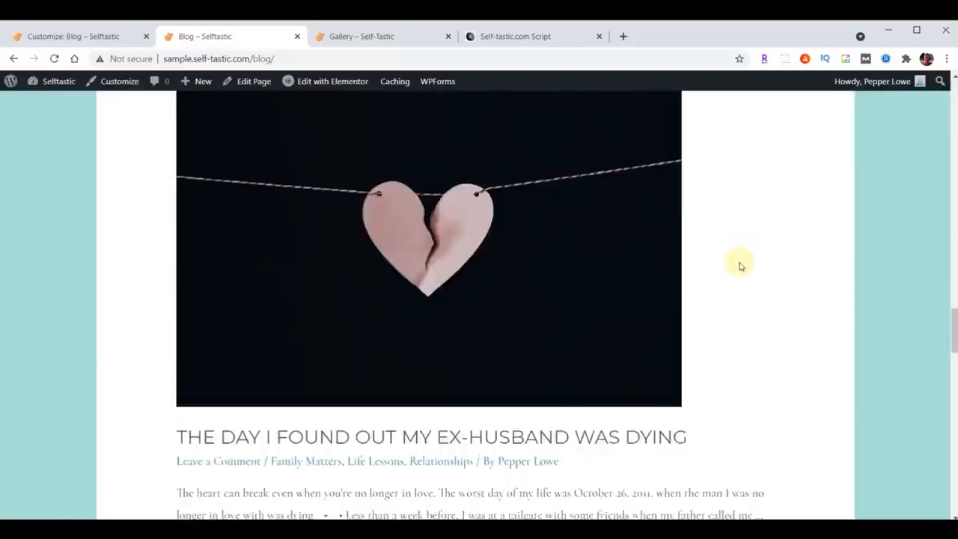
scroll(739, 269, down, 3)
scroll(708, 292, up, 10)
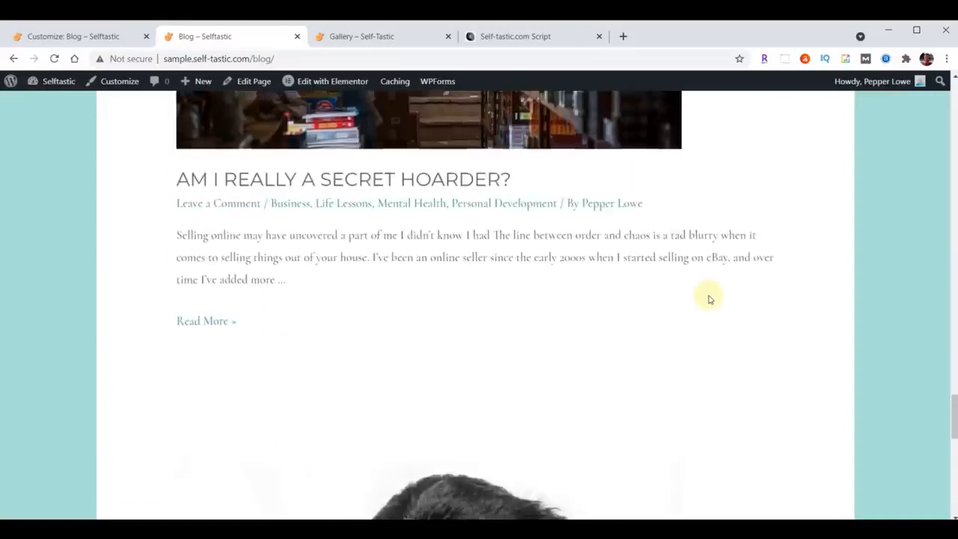
scroll(708, 300, up, 15)
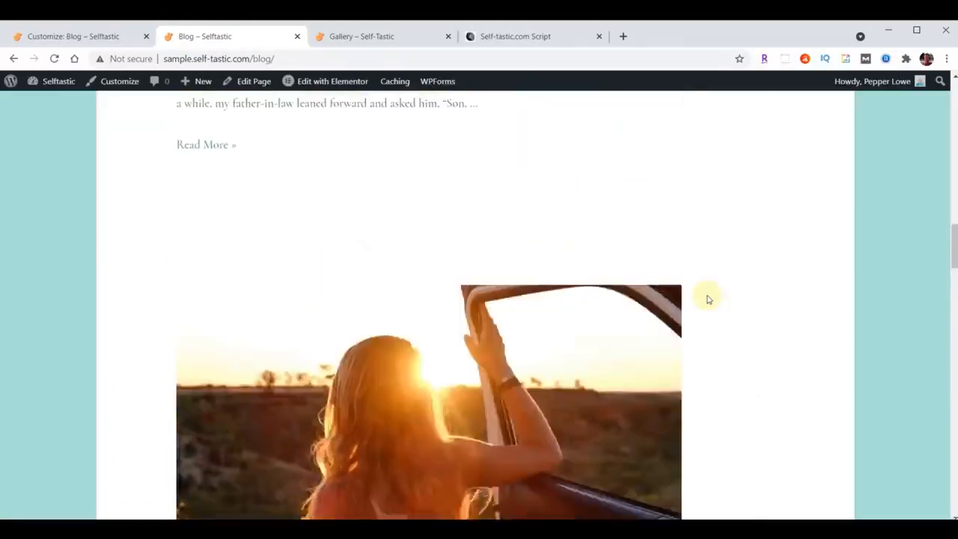
scroll(708, 299, up, 9)
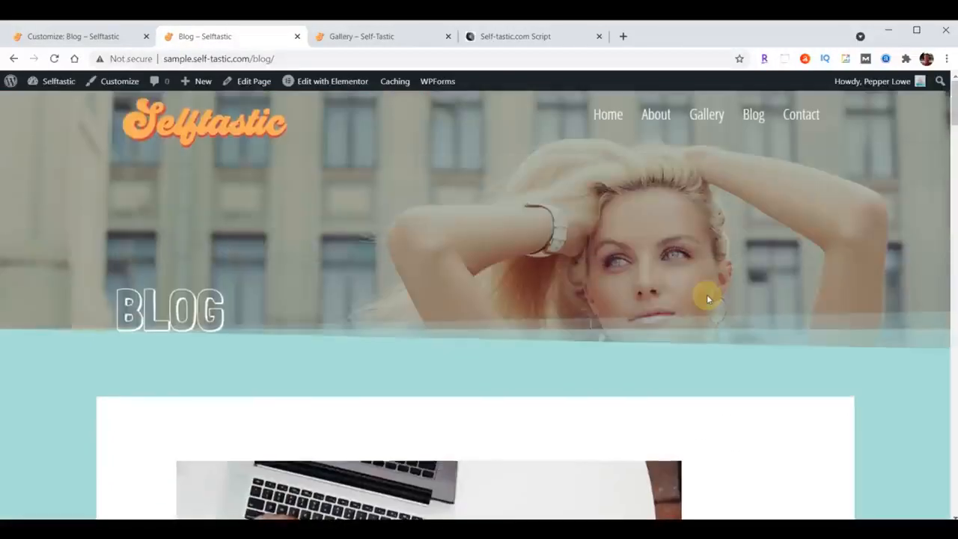
scroll(708, 299, down, 3)
scroll(708, 298, down, 6)
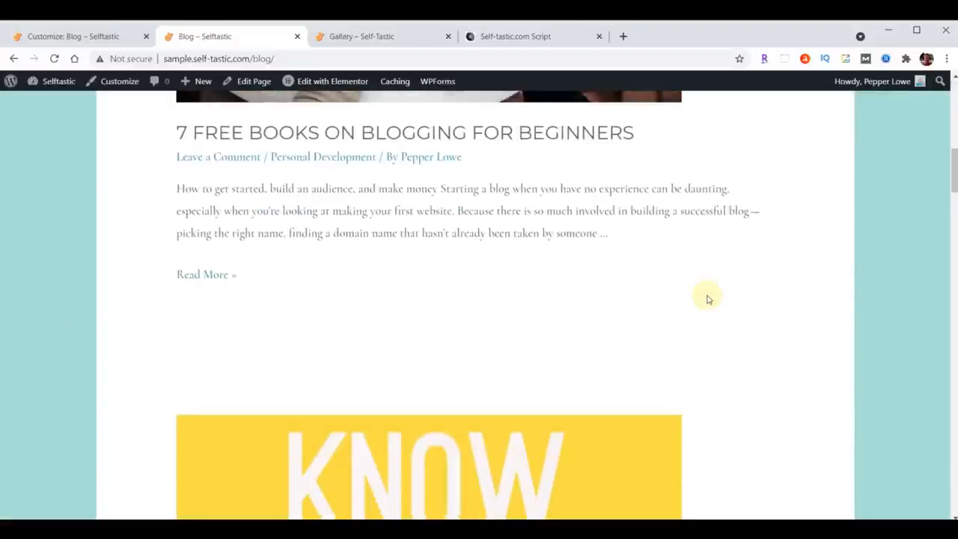
scroll(708, 300, up, 8)
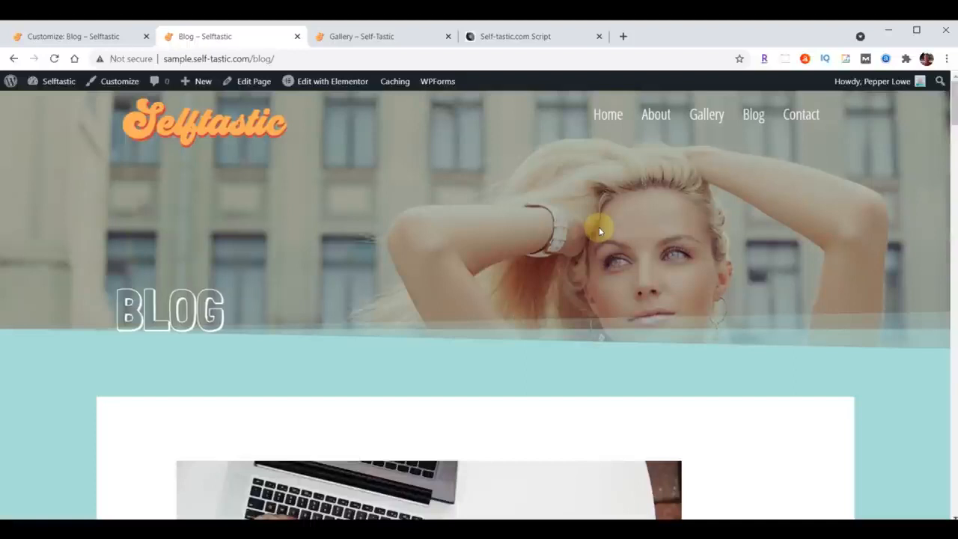
Clear the posts page assignment in the homepage settings, publish the change, and close the Customizer.
click(54, 39)
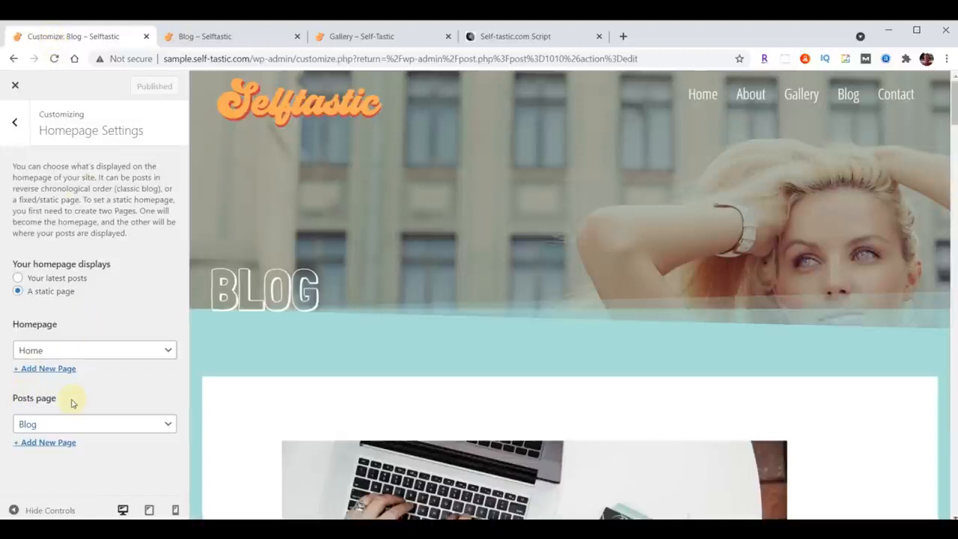
click(90, 424)
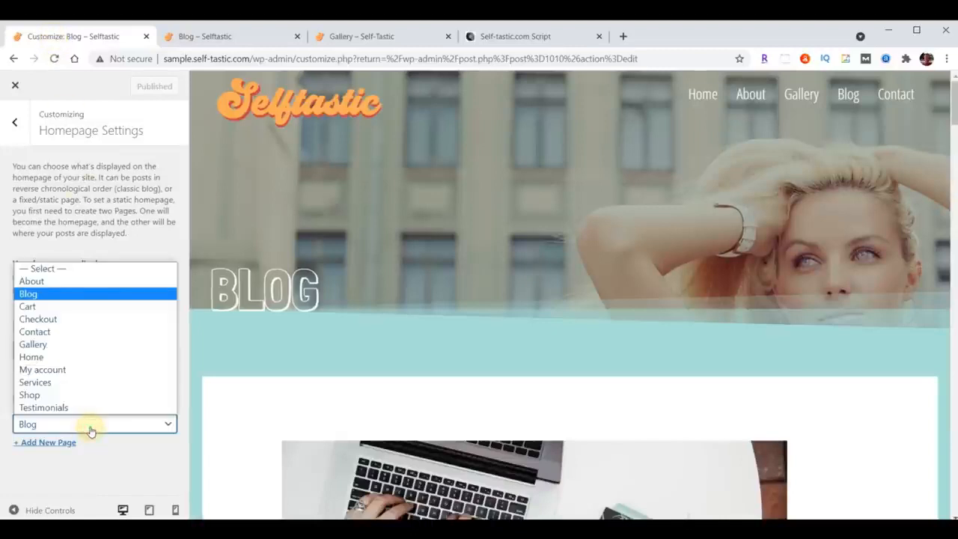
click(58, 267)
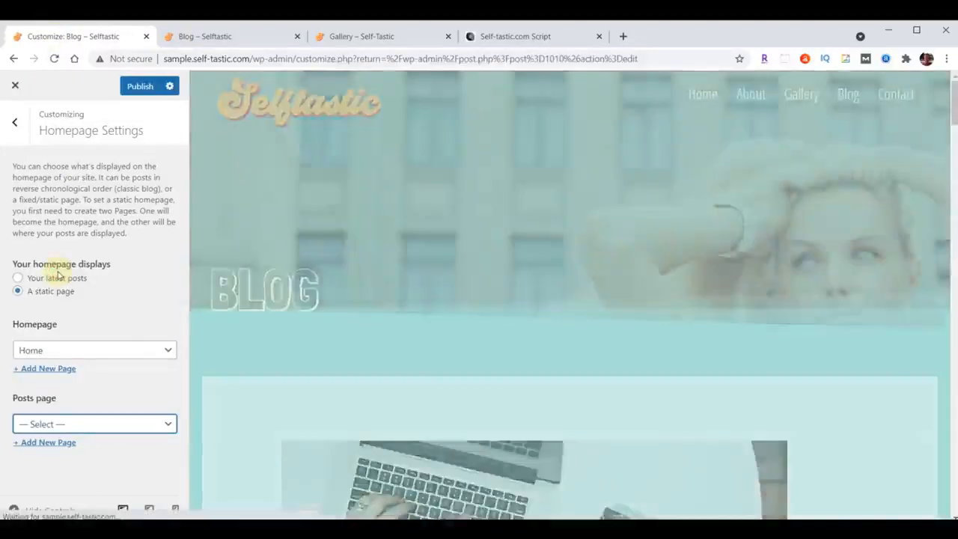
click(144, 91)
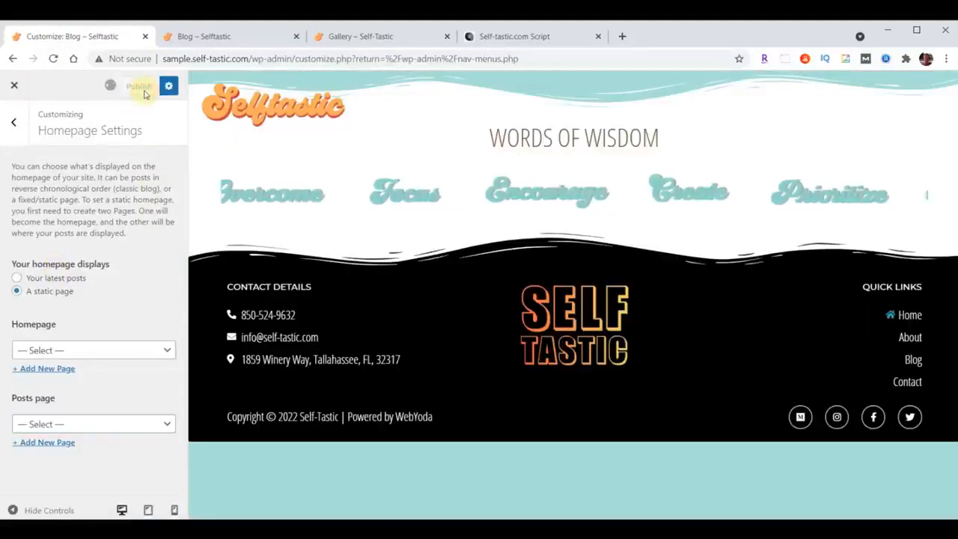
click(15, 86)
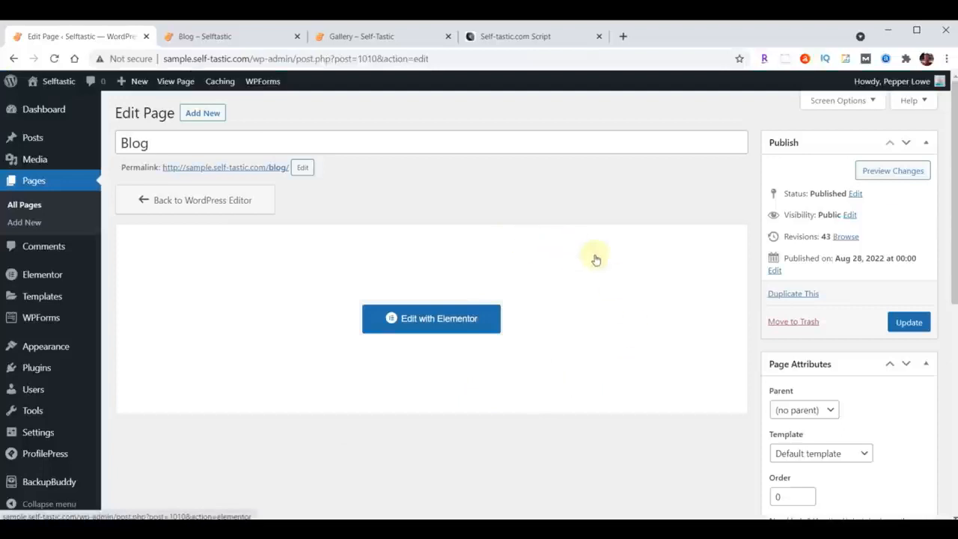
Insert the saved "Selftastic Blog Page Header" template above Words of Wisdom on the Blog page in Elementor, without importing its document settings.
click(411, 318)
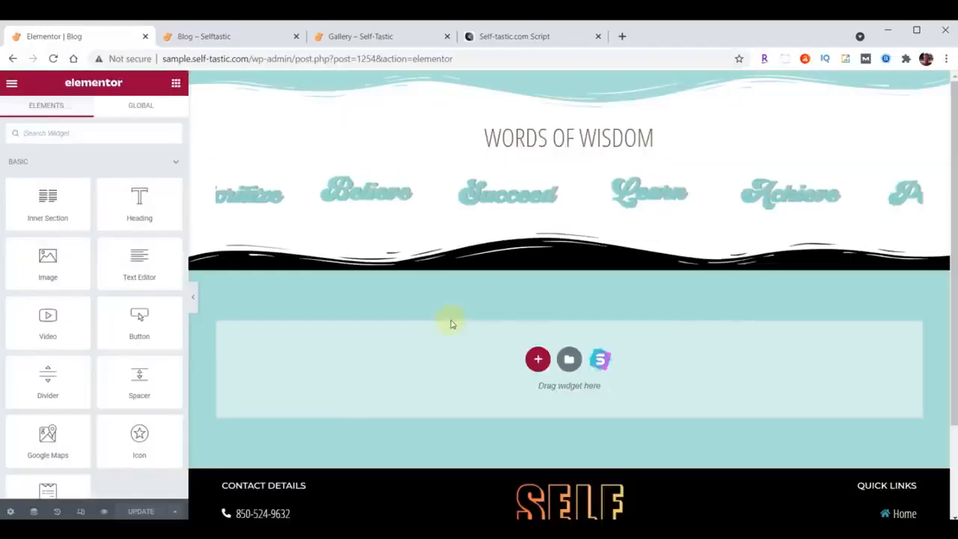
click(555, 81)
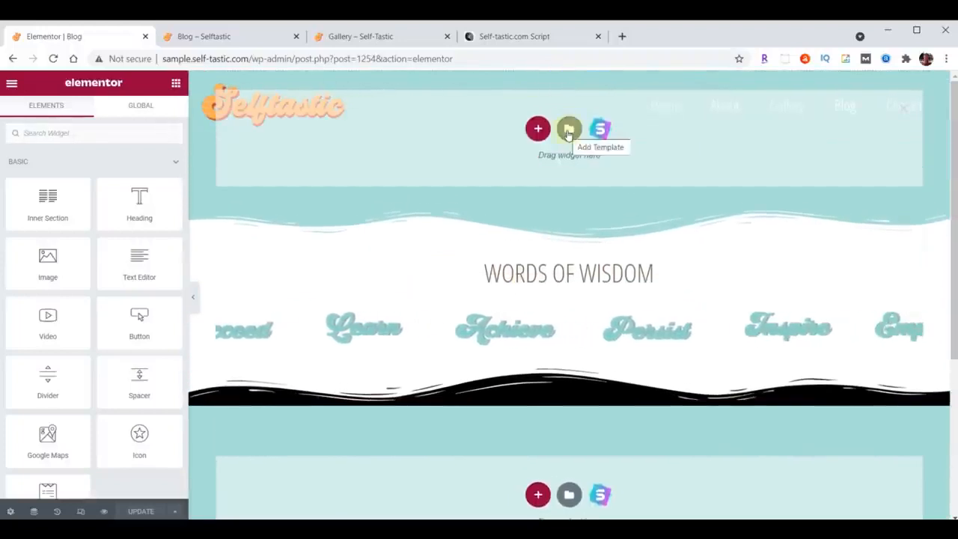
click(569, 131)
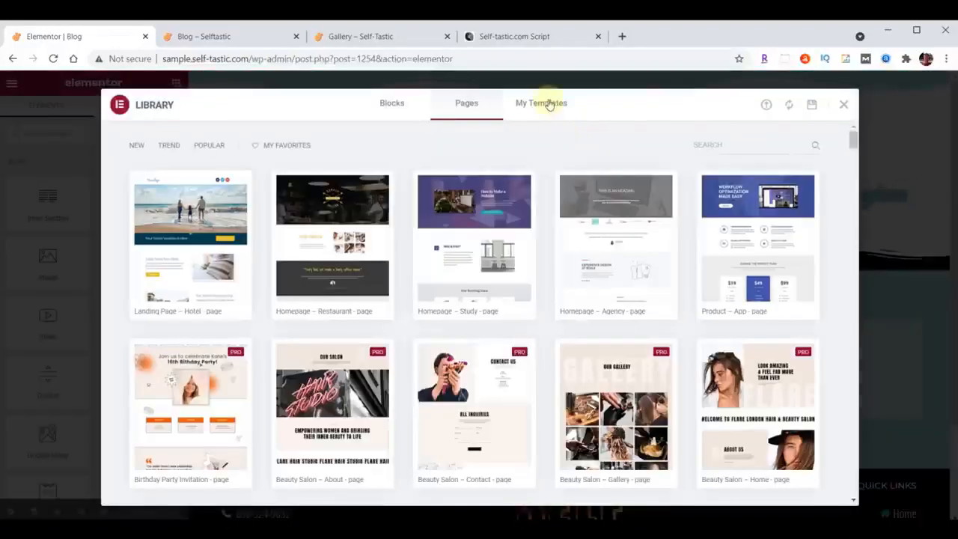
click(549, 104)
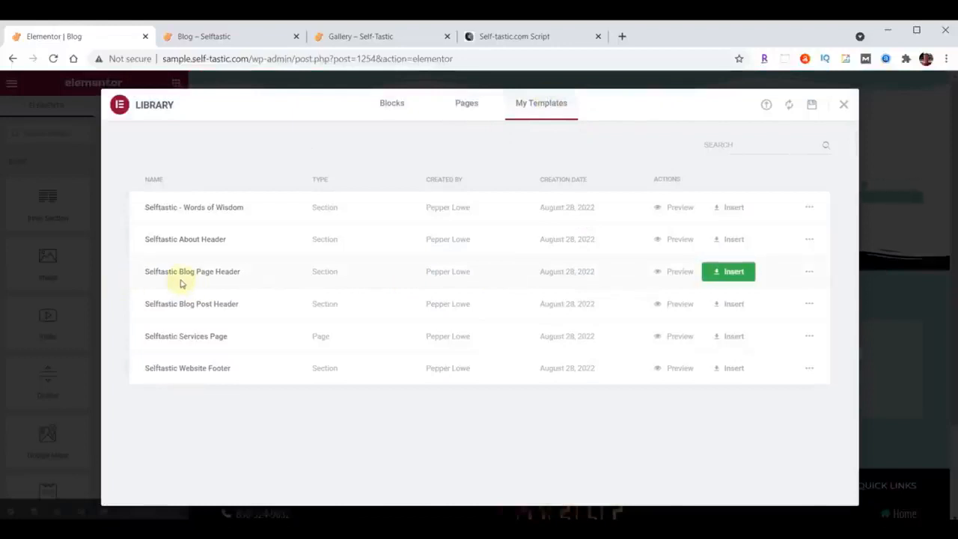
click(733, 272)
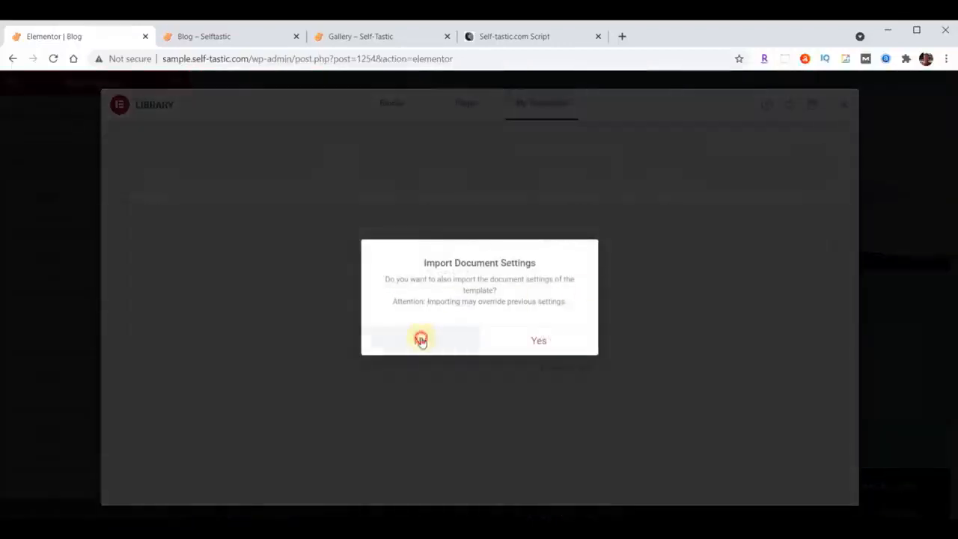
click(421, 341)
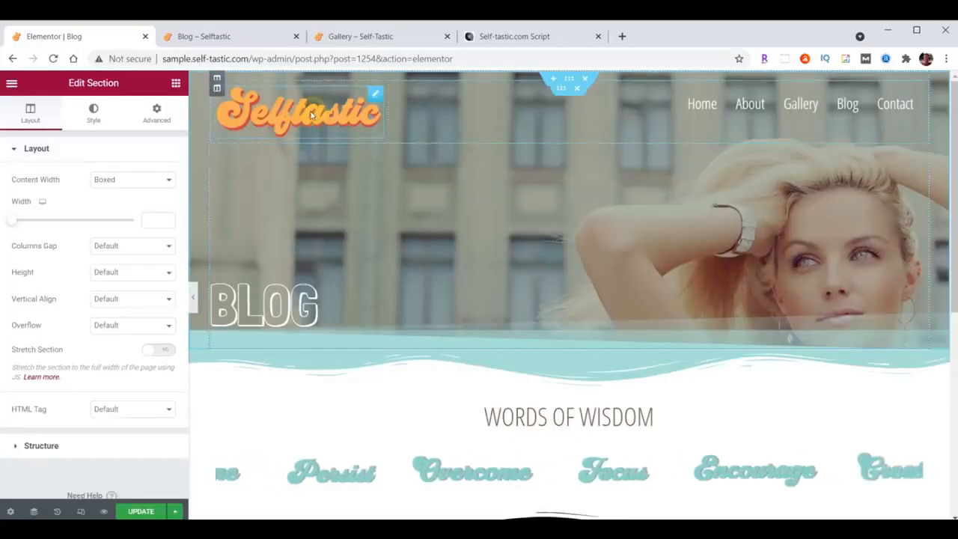
Delete the inner section holding the logo and menu from the page header and set the Blog heading's top padding to 300 px.
click(577, 87)
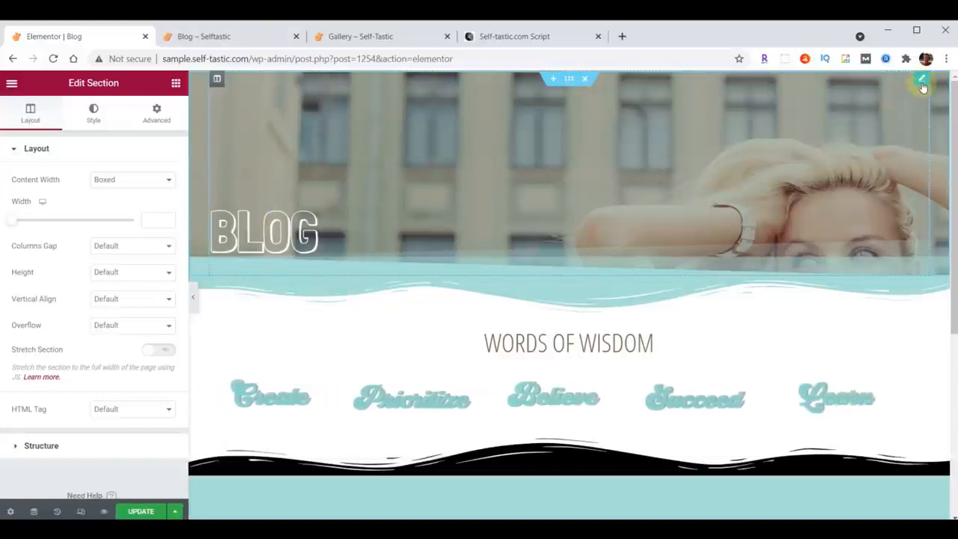
click(432, 229)
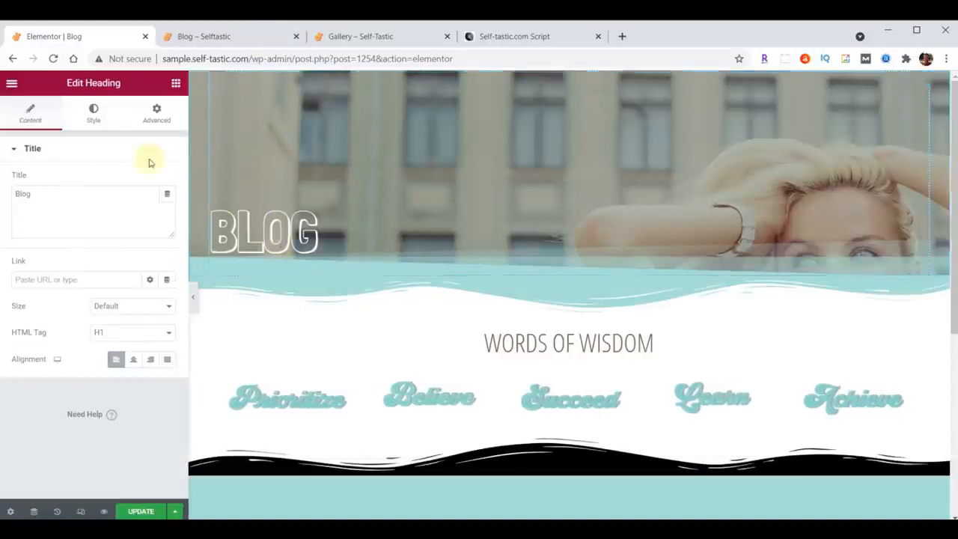
click(157, 111)
double_click(21, 244)
text(300)
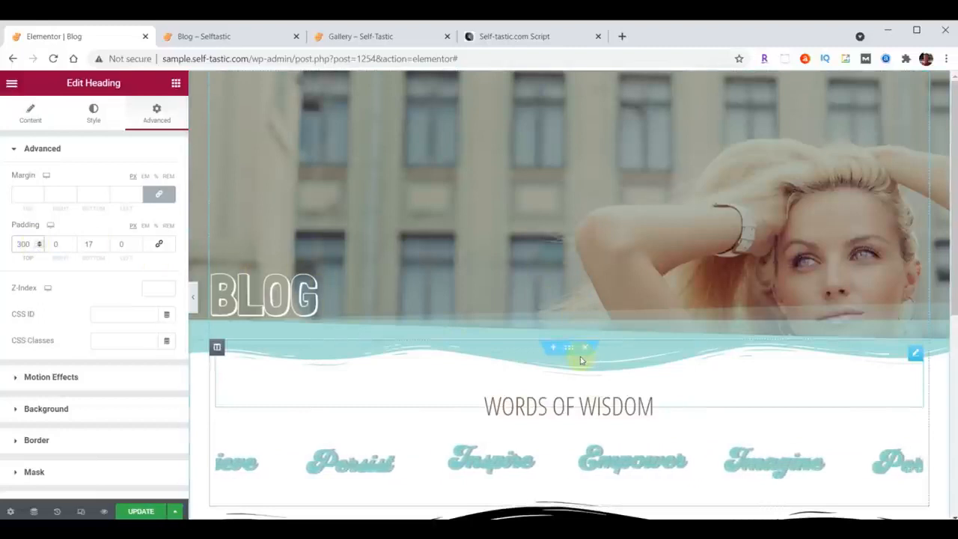
Add a single-column section between the Blog header and Words of Wisdom and place a Posts widget in it.
click(553, 347)
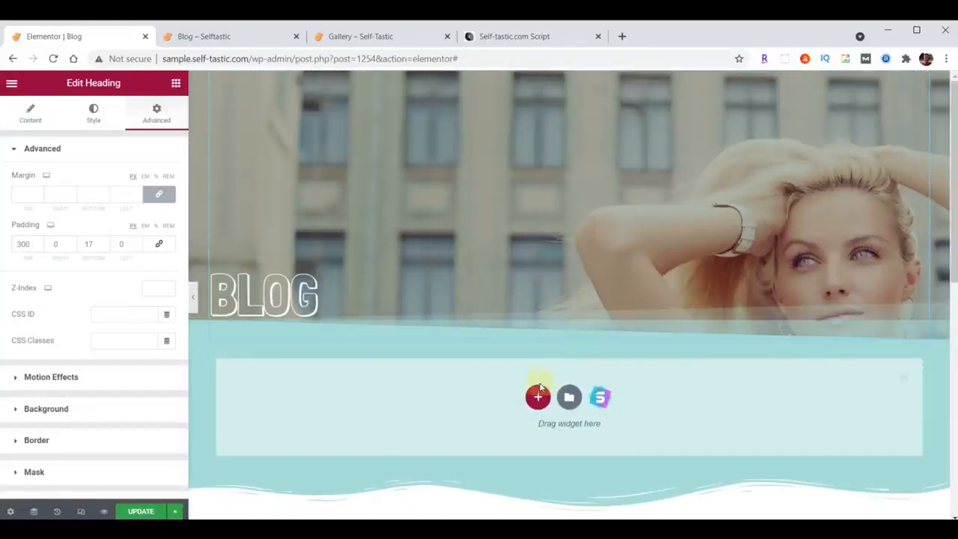
click(538, 398)
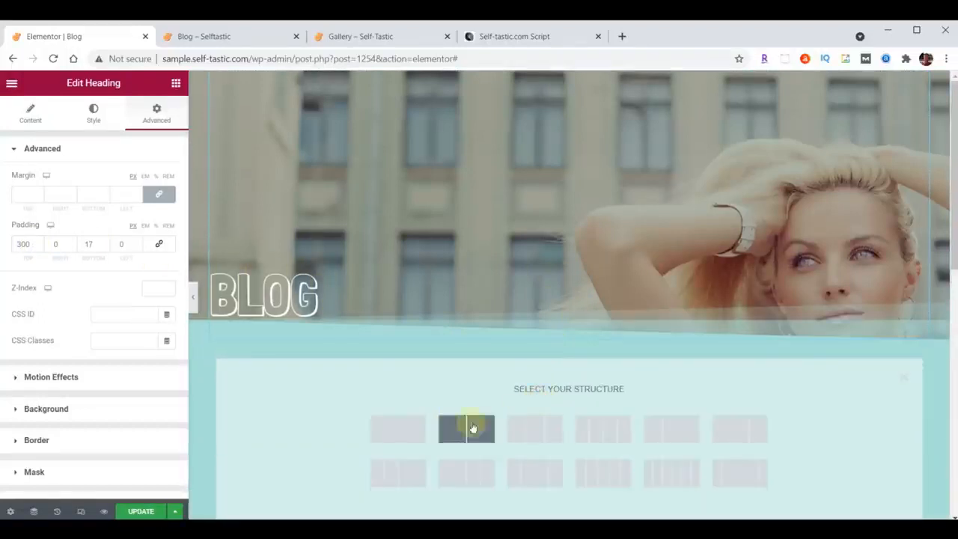
click(395, 429)
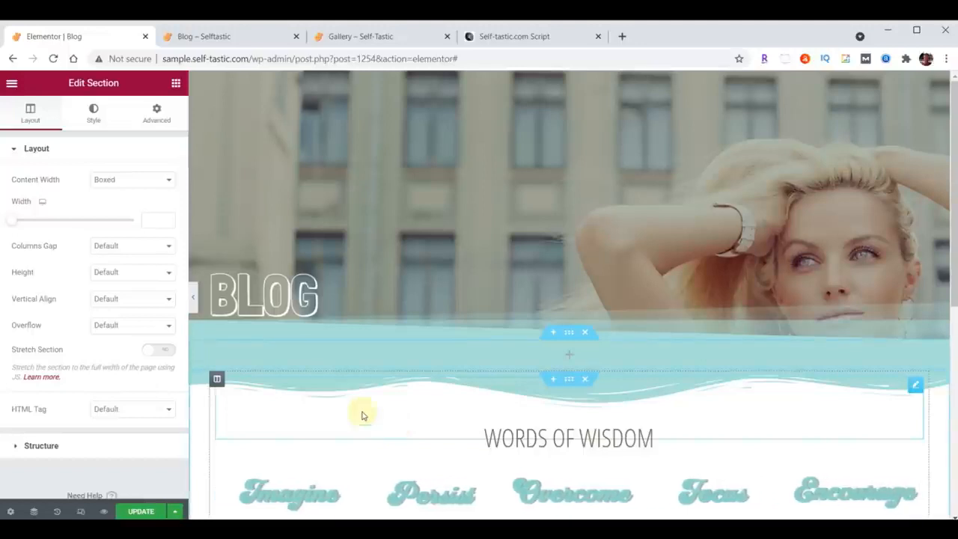
click(176, 84)
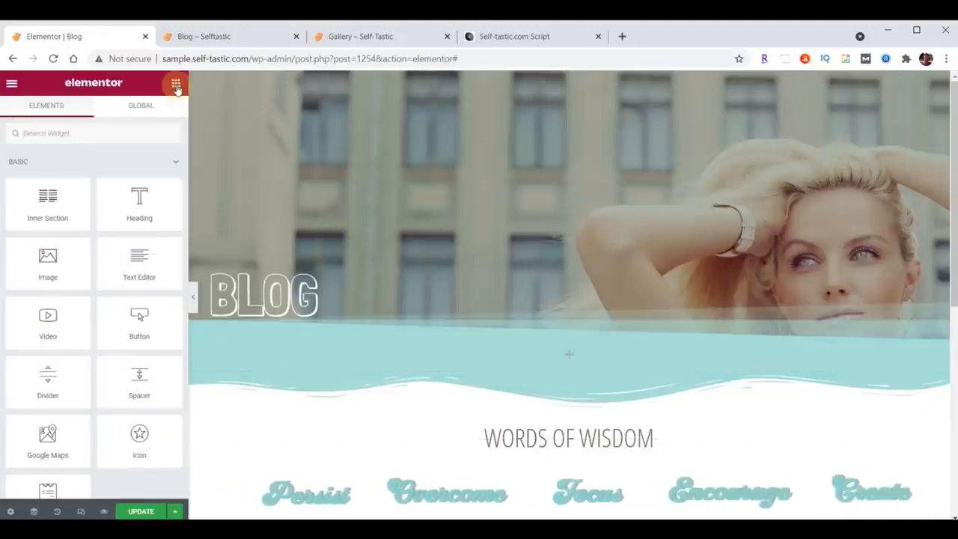
click(108, 134)
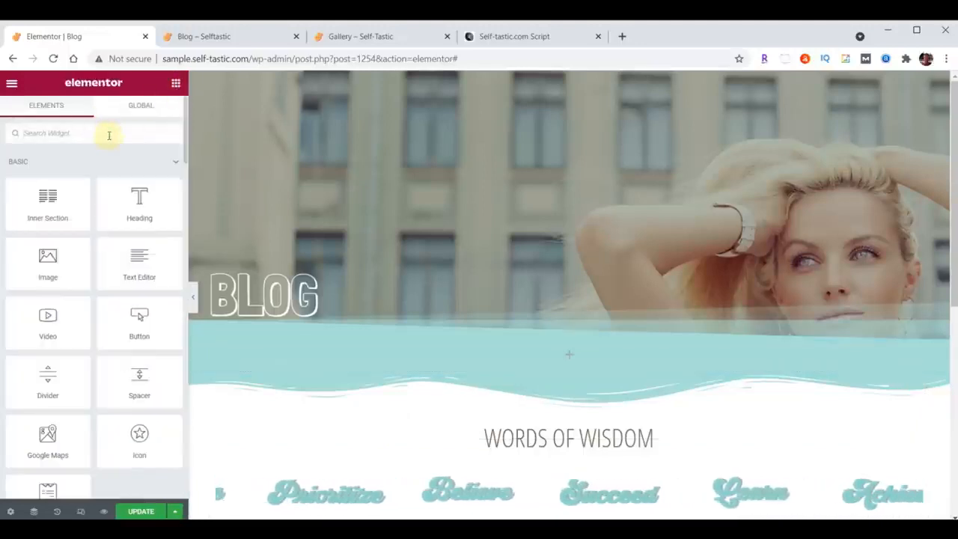
text(Posts)
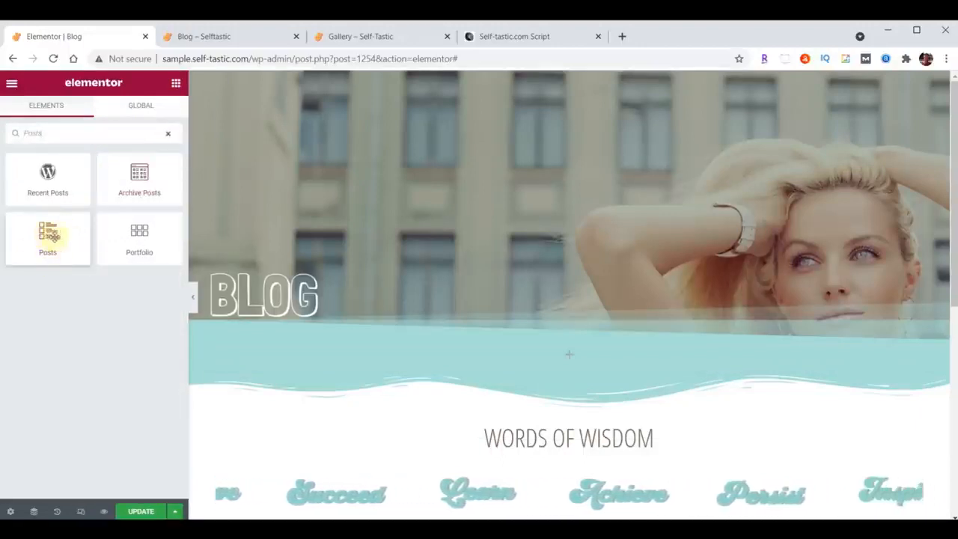
drag(49, 235, 575, 358)
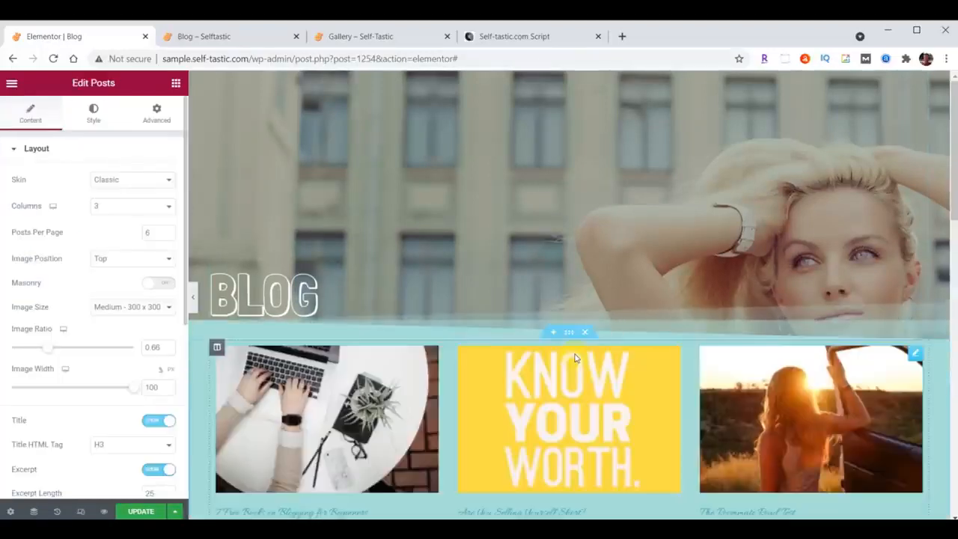
Set the Posts widget's skin to Cards.
scroll(574, 358, down, 1)
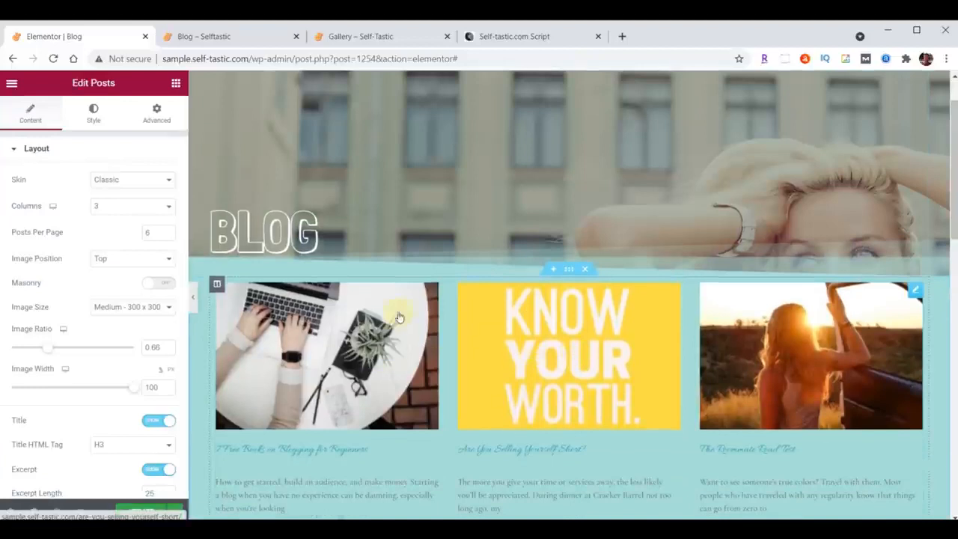
click(145, 185)
click(122, 203)
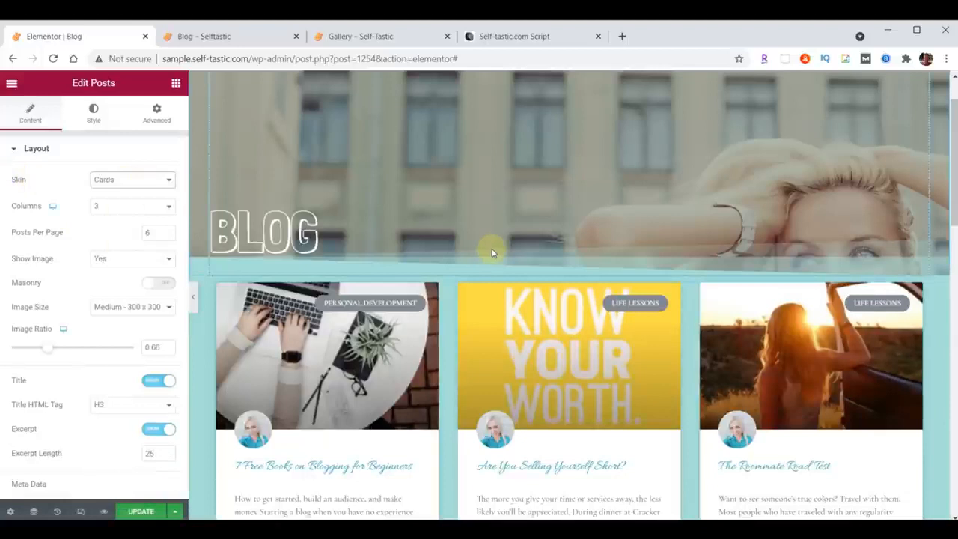
Set the post titles' font family to Open Sans Condensed and adjust their font size.
scroll(491, 252, down, 1)
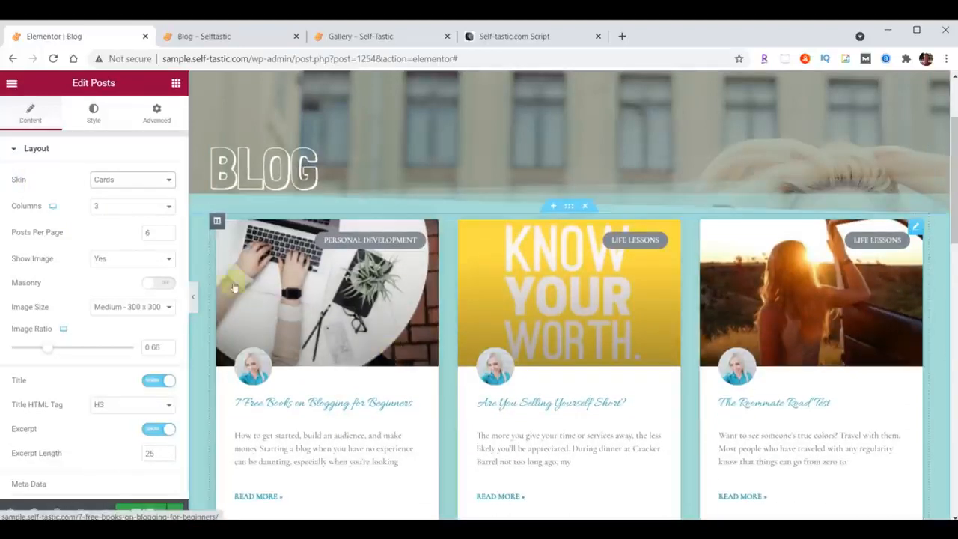
click(94, 118)
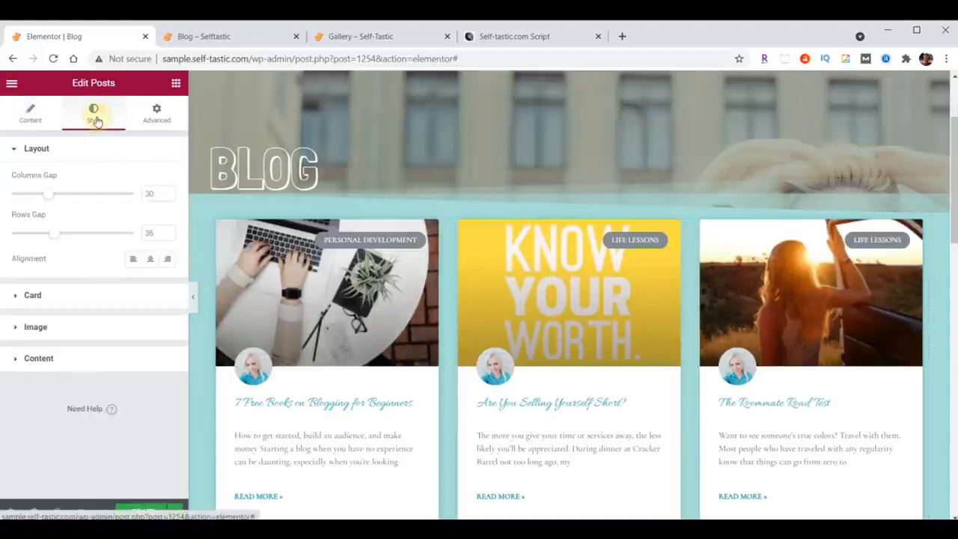
click(33, 361)
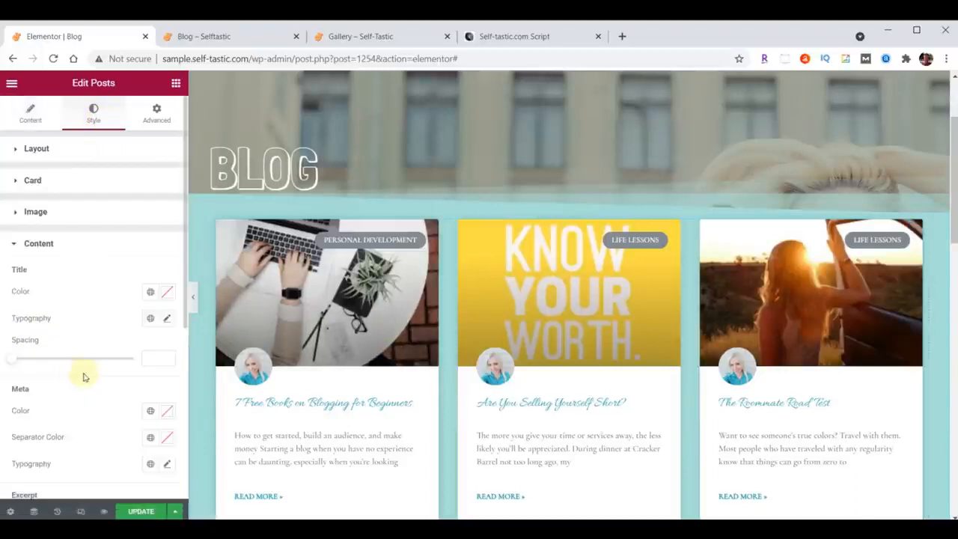
click(167, 320)
click(127, 377)
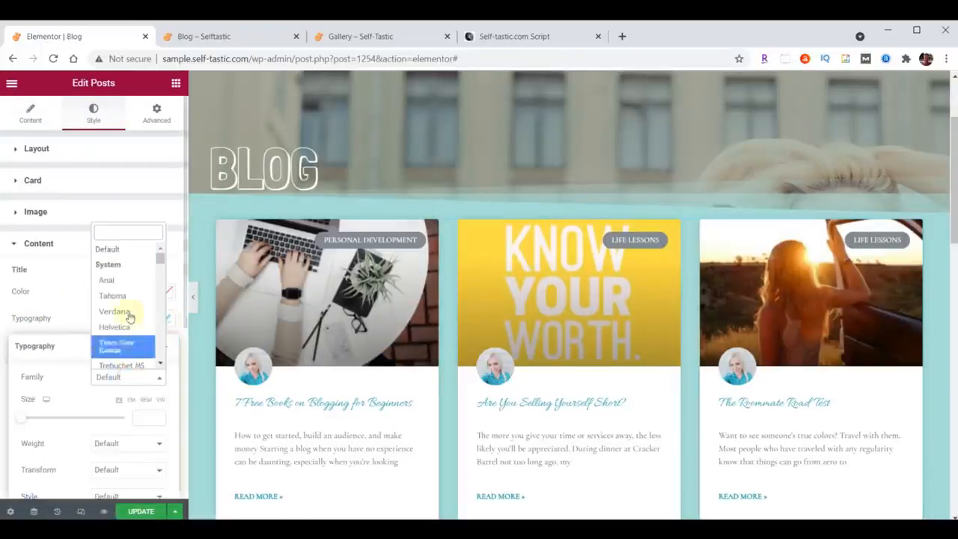
text(Open)
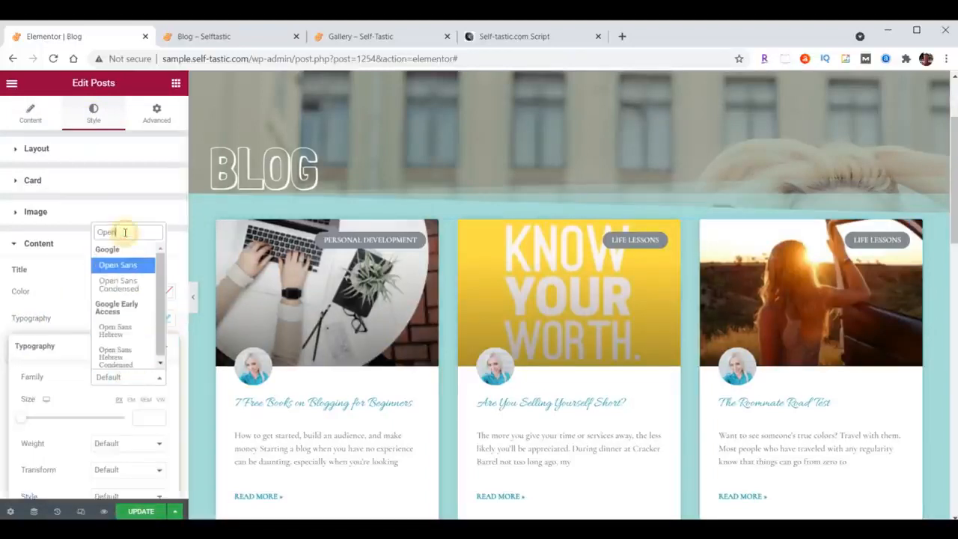
click(123, 290)
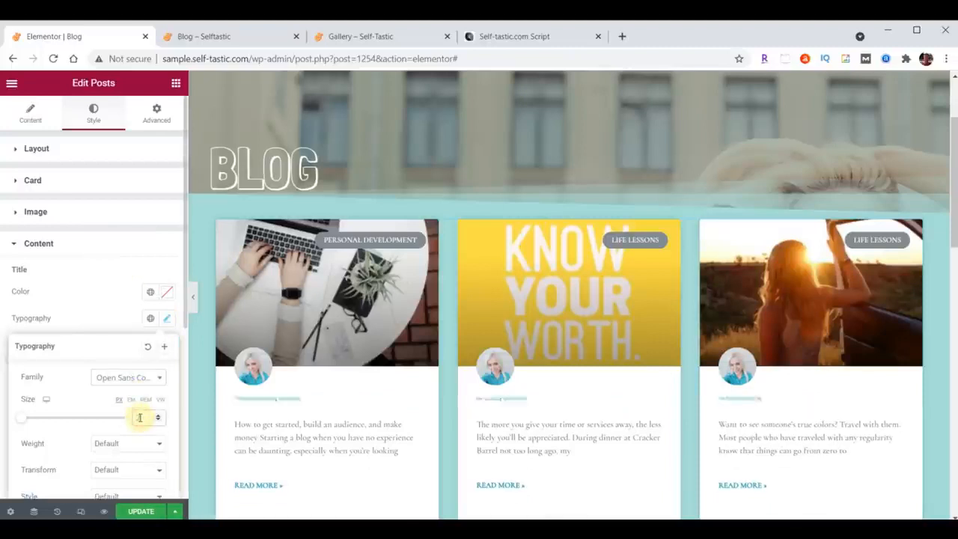
click(166, 320)
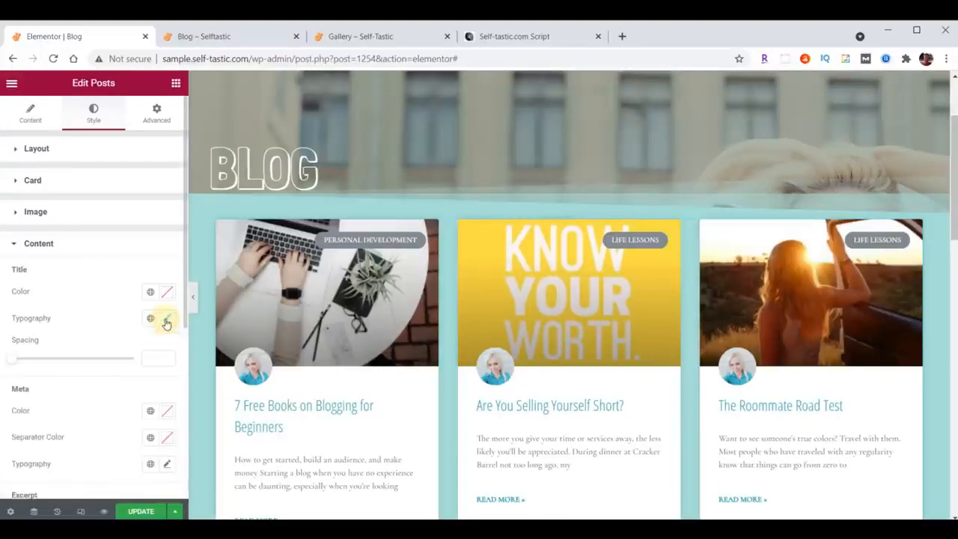
Set the post excerpts' typography to Open Sans Condensed at 21 px.
scroll(149, 333, down, 2)
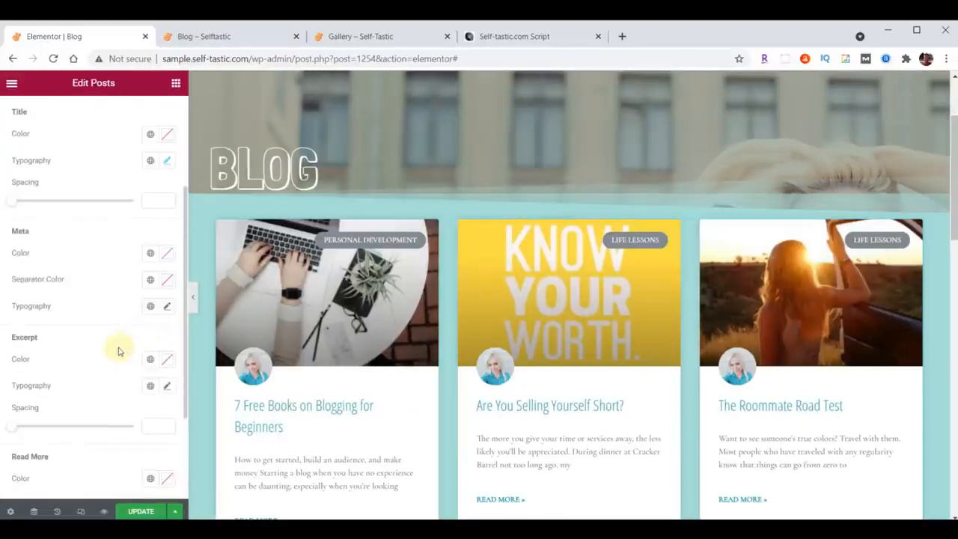
scroll(117, 351, down, 1)
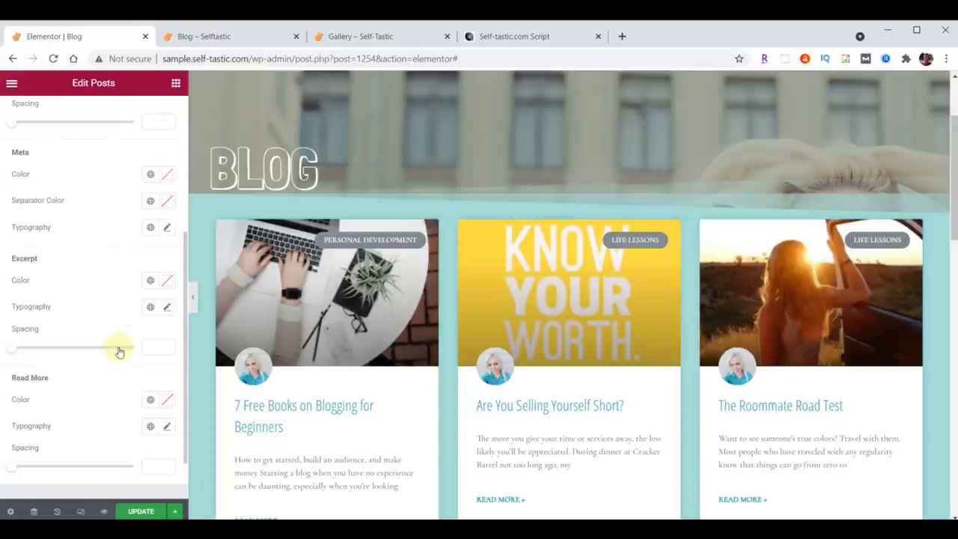
click(166, 309)
click(113, 366)
text(Open)
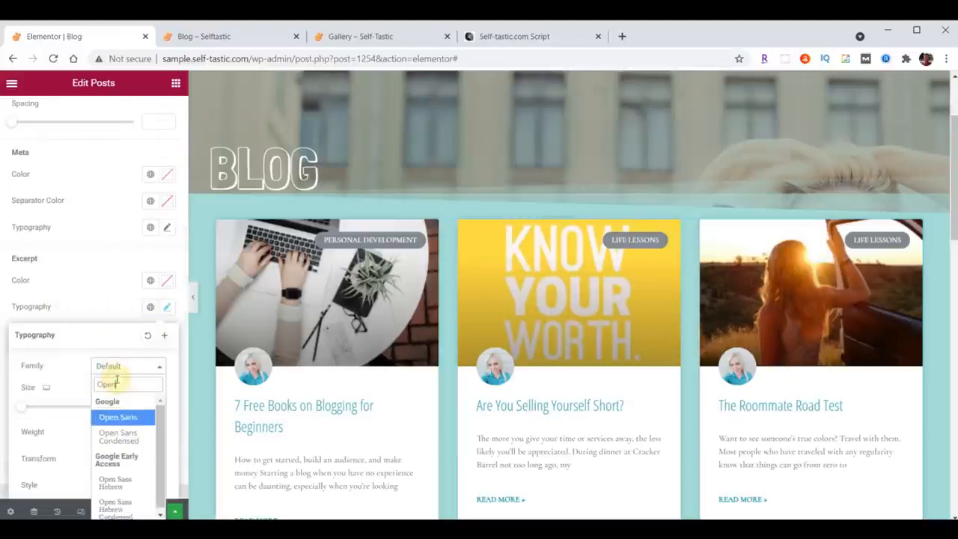
click(119, 437)
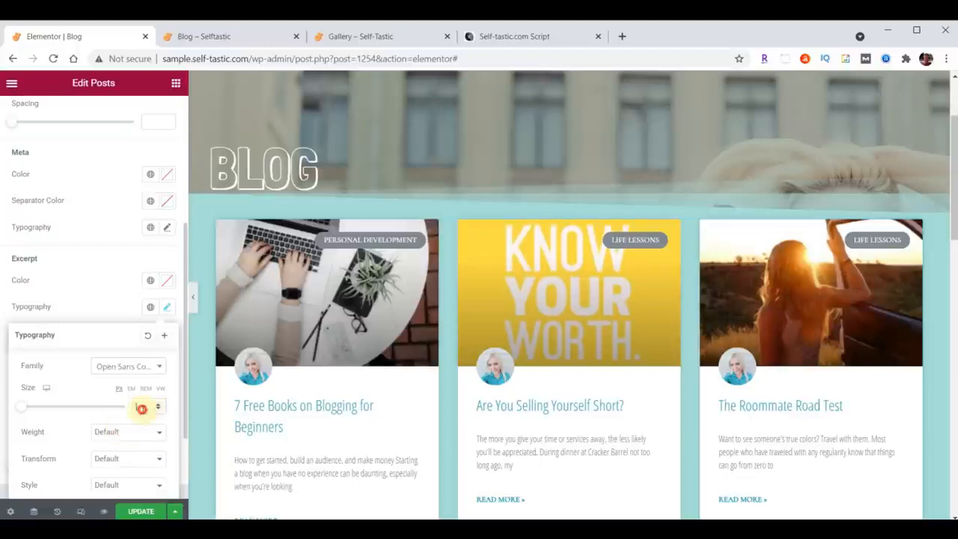
text(20)
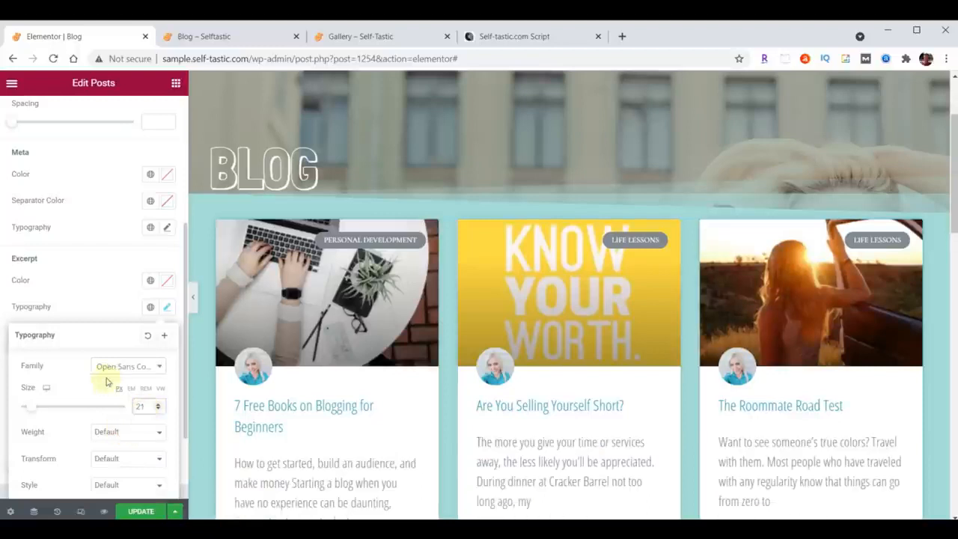
click(166, 309)
Set the Read More links' font family to Open Sans Condensed, adjust their font size, and update the page.
scroll(124, 294, down, 1)
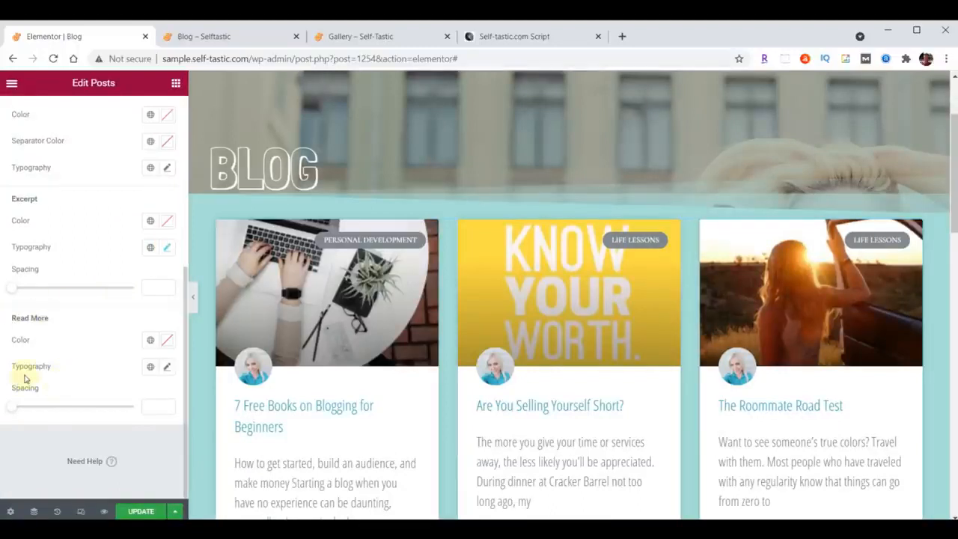
click(168, 367)
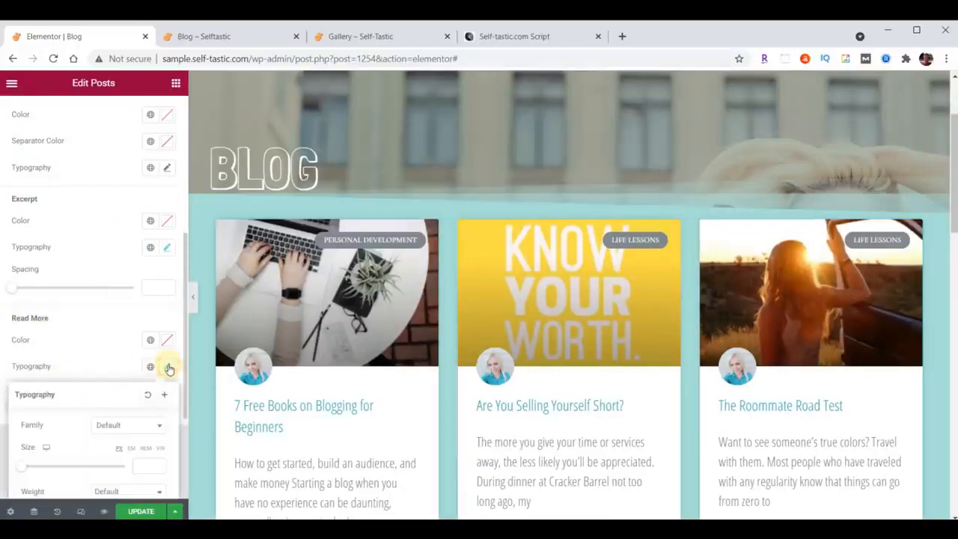
click(127, 424)
text(Open)
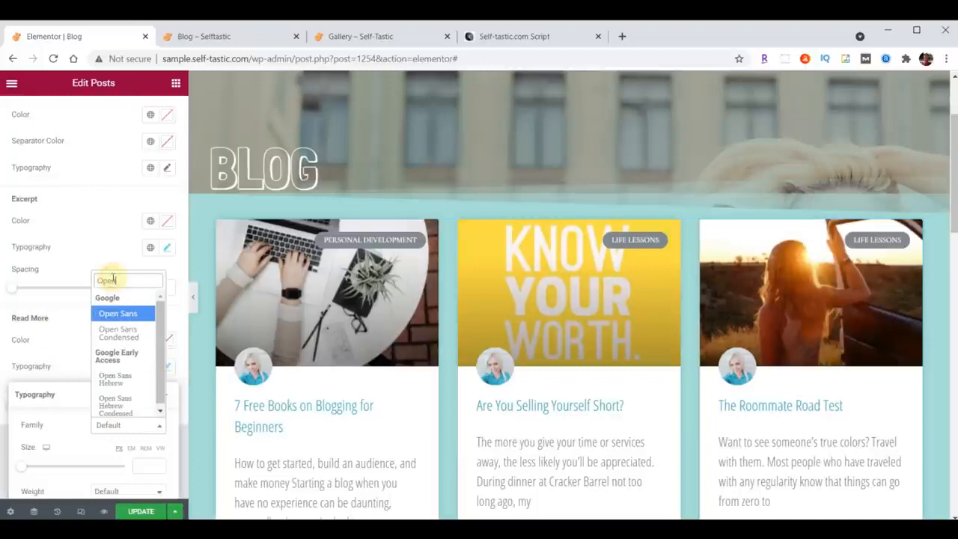
click(120, 330)
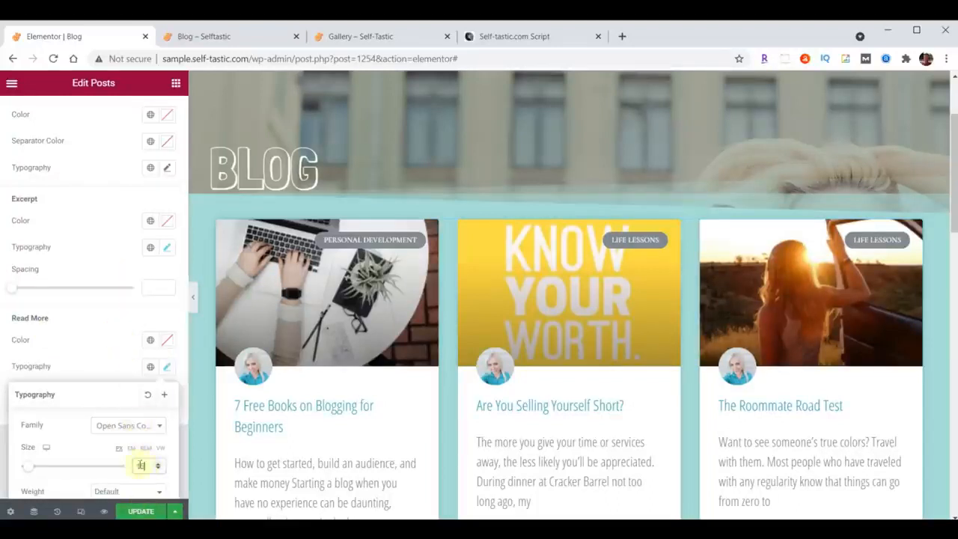
click(167, 367)
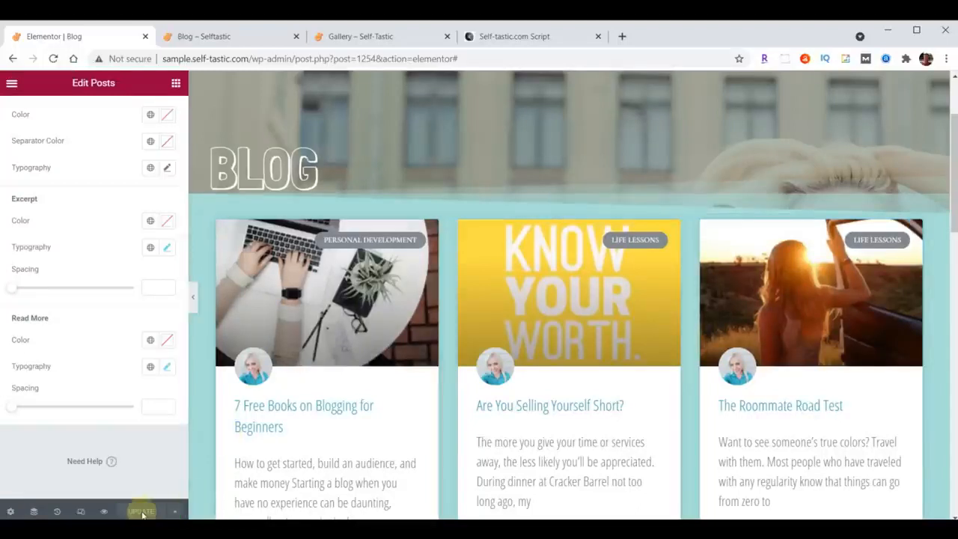
Reload the live Blog page and examine the header, the post cards, and the transition to Words of Wisdom.
click(214, 38)
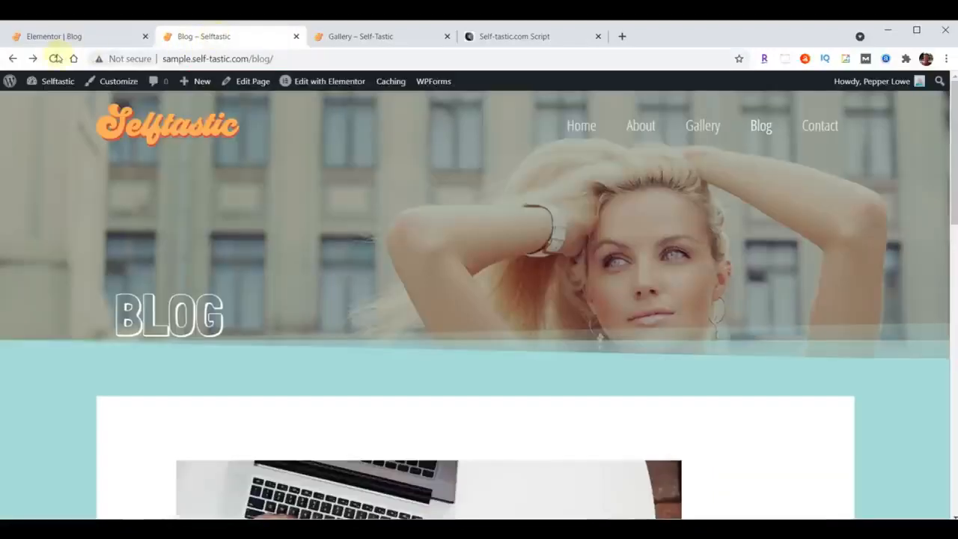
scroll(640, 176, down, 5)
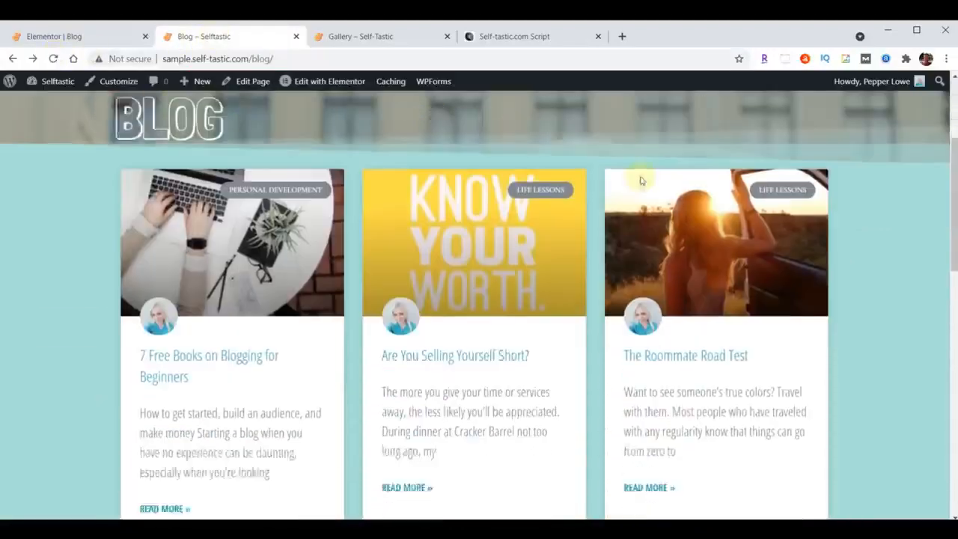
scroll(640, 175, down, 5)
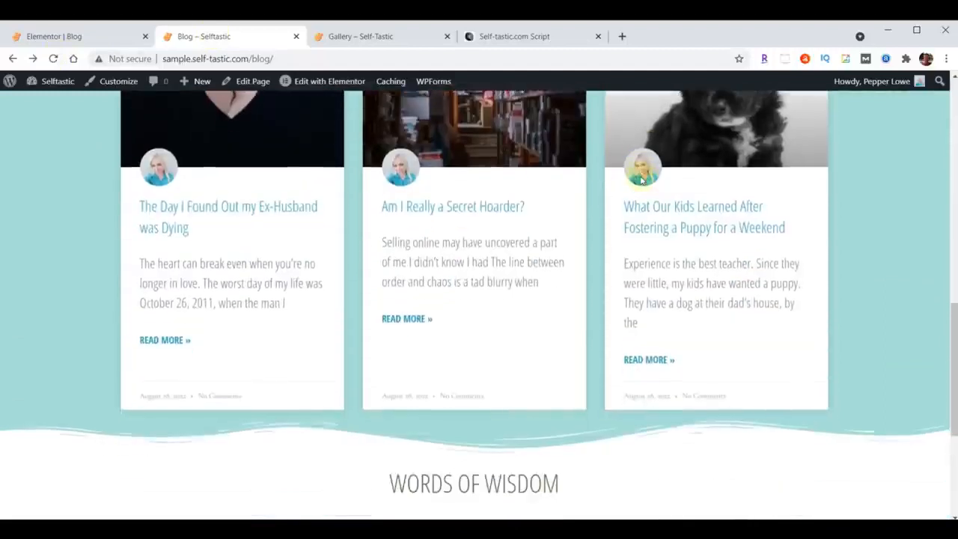
scroll(634, 304, up, 10)
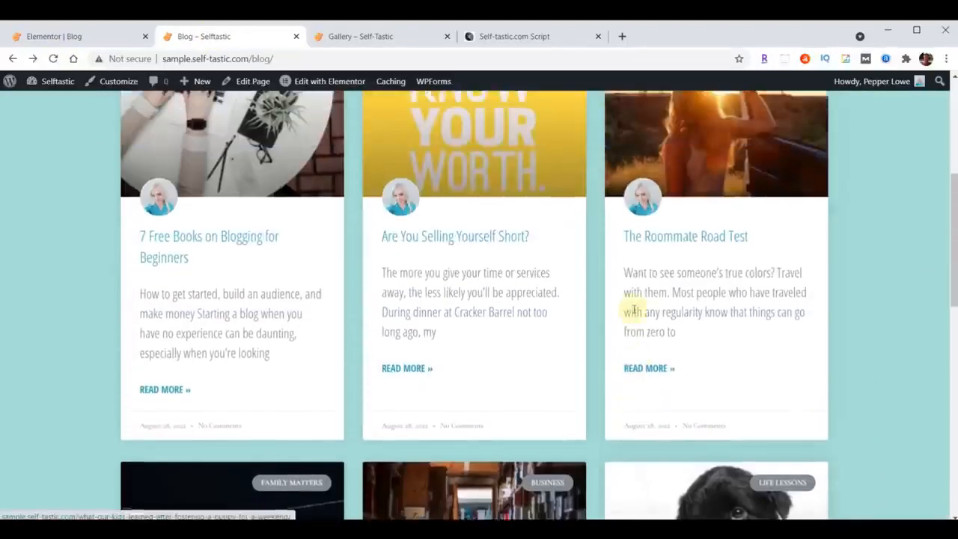
scroll(633, 314, down, 8)
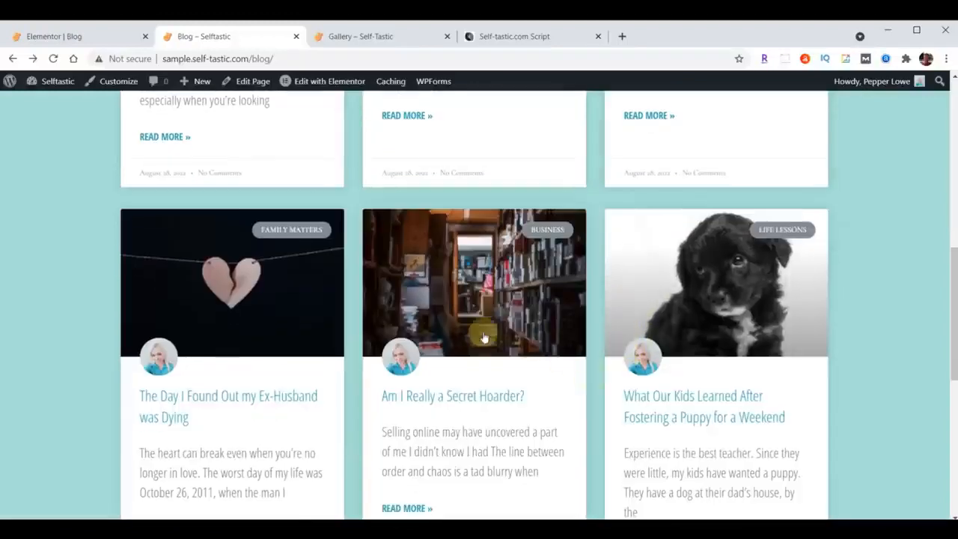
scroll(516, 344, up, 8)
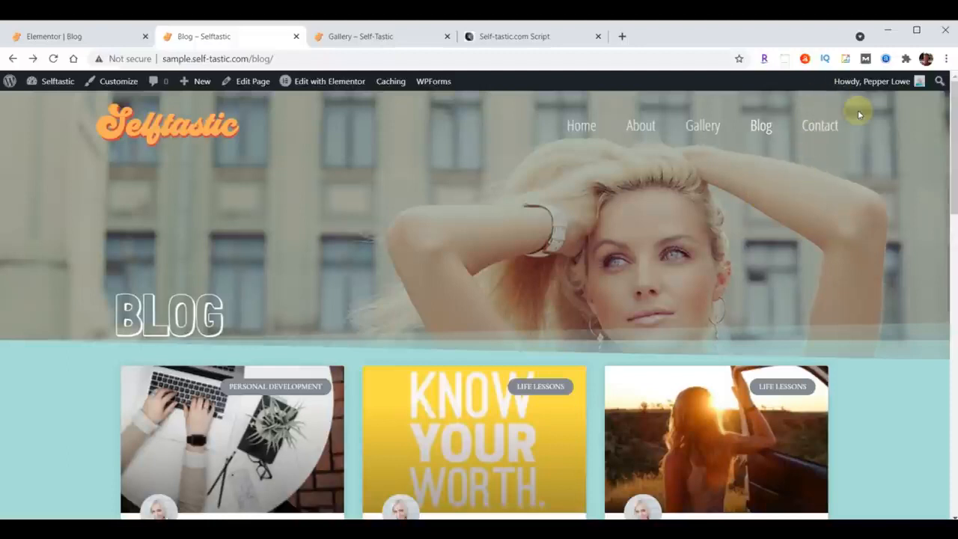
Leave the Blog page editor and open the Contact page from the site's page list for editing with Elementor.
click(44, 34)
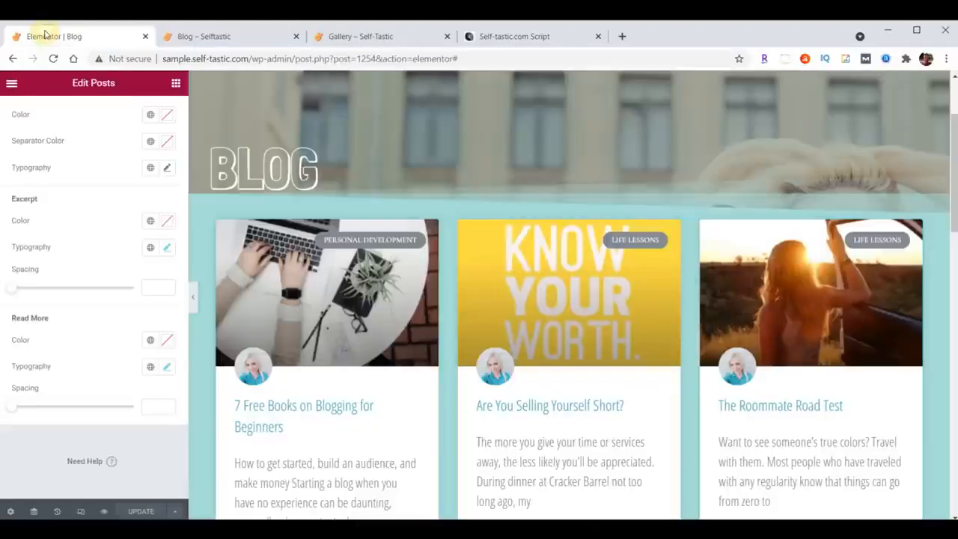
click(11, 84)
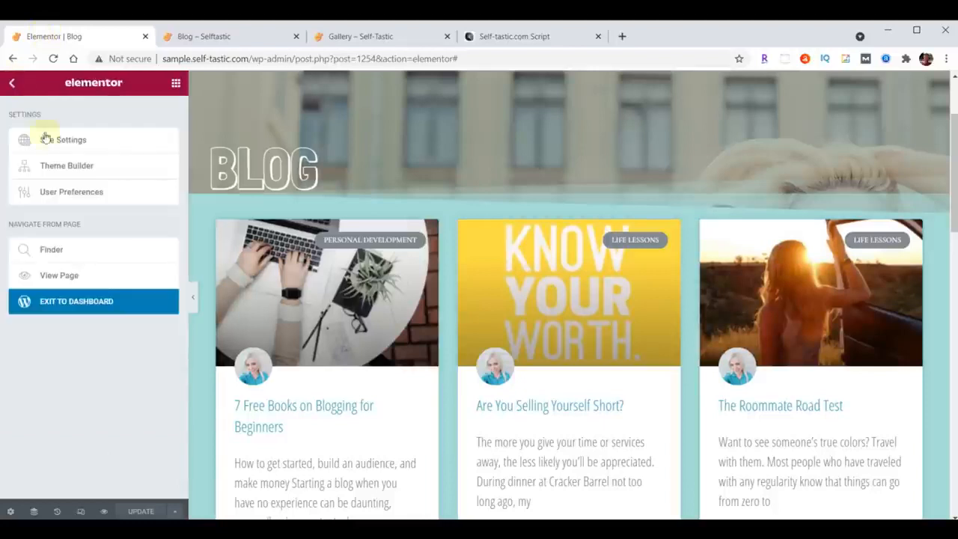
click(75, 307)
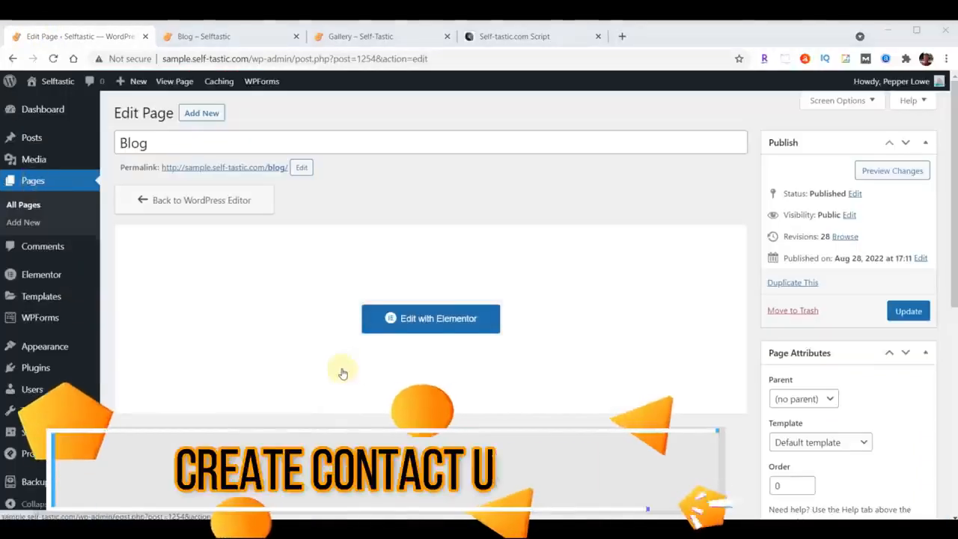
click(32, 180)
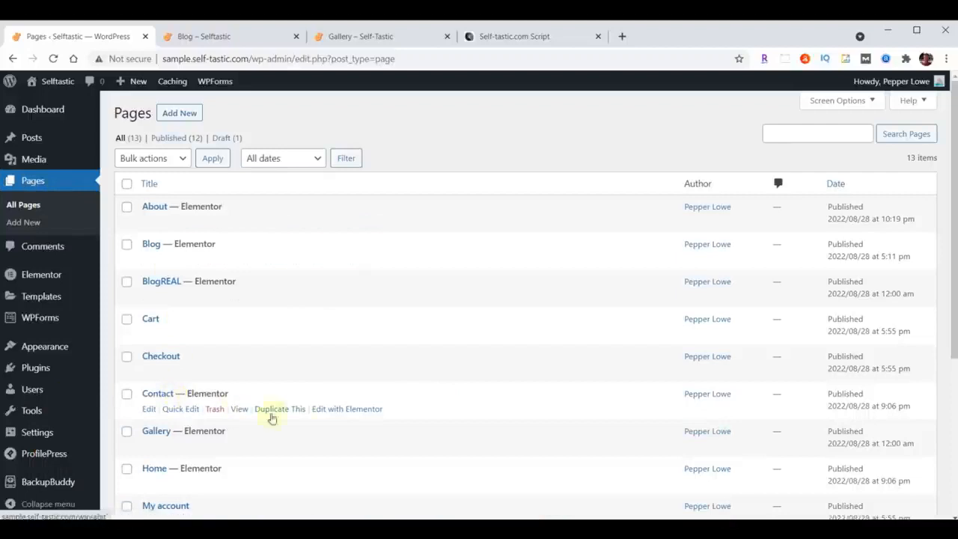
click(345, 411)
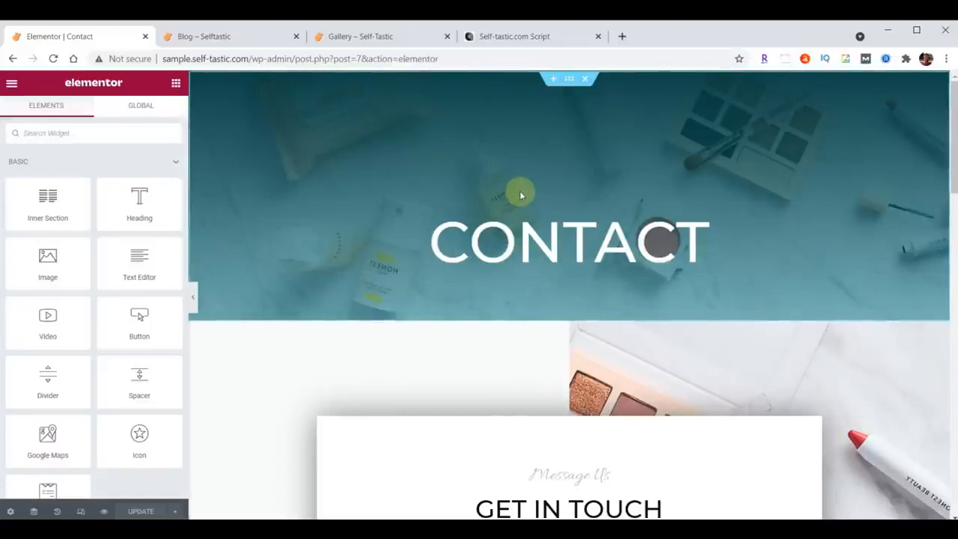
Replace the Contact page's header section with the saved Selftastic About Header template, without importing its document settings.
click(586, 80)
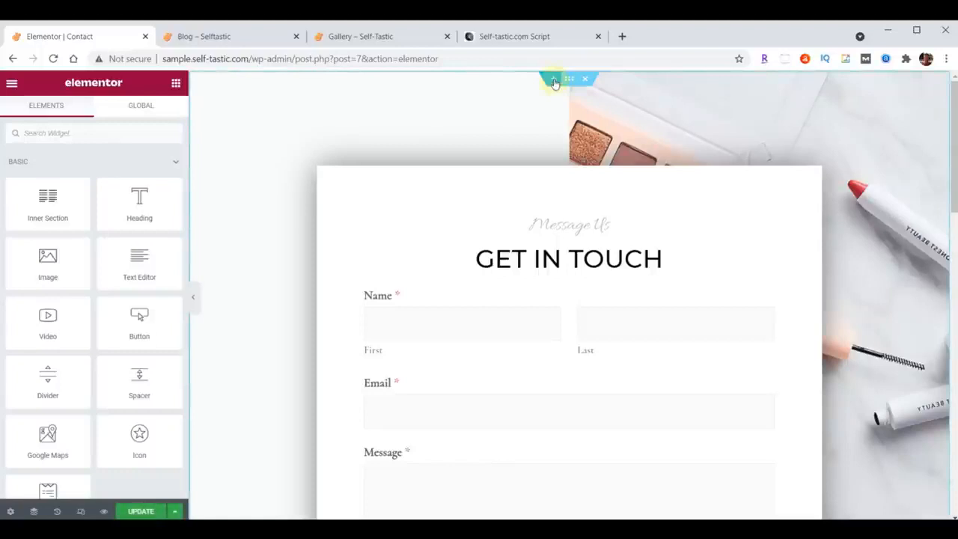
scroll(554, 83, up, 2)
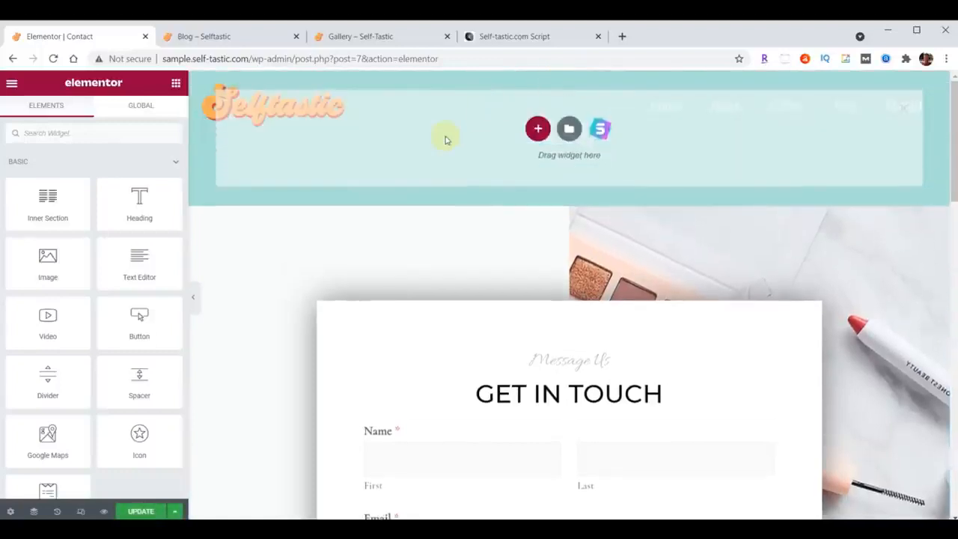
click(568, 132)
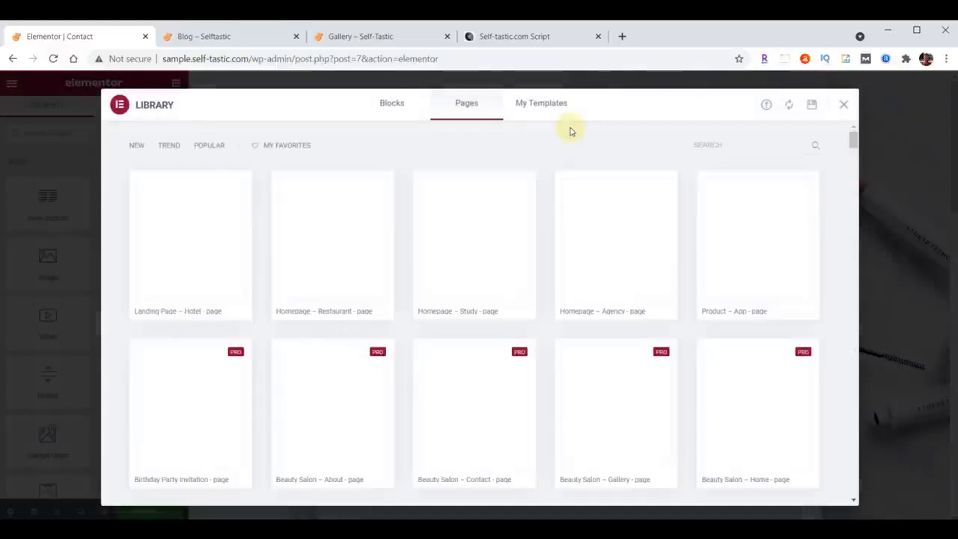
click(542, 104)
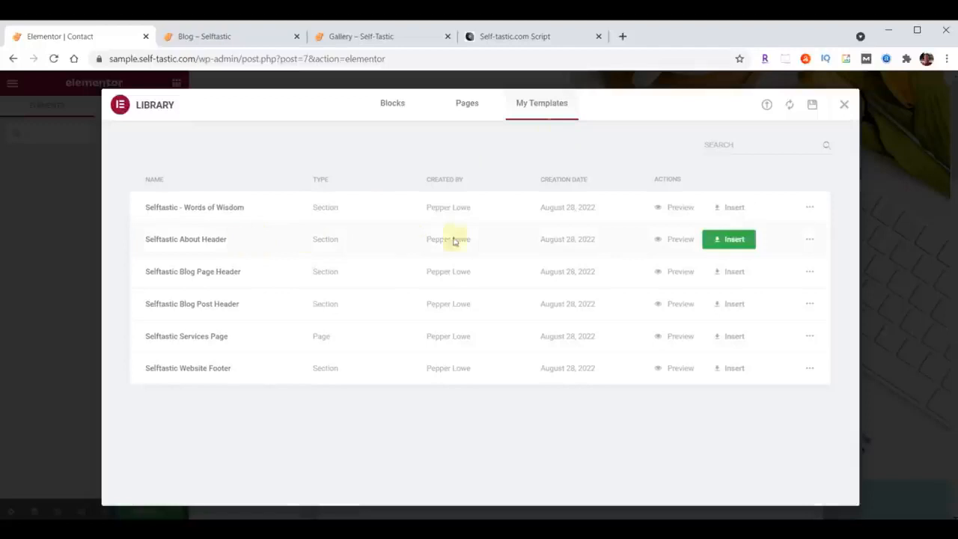
click(729, 241)
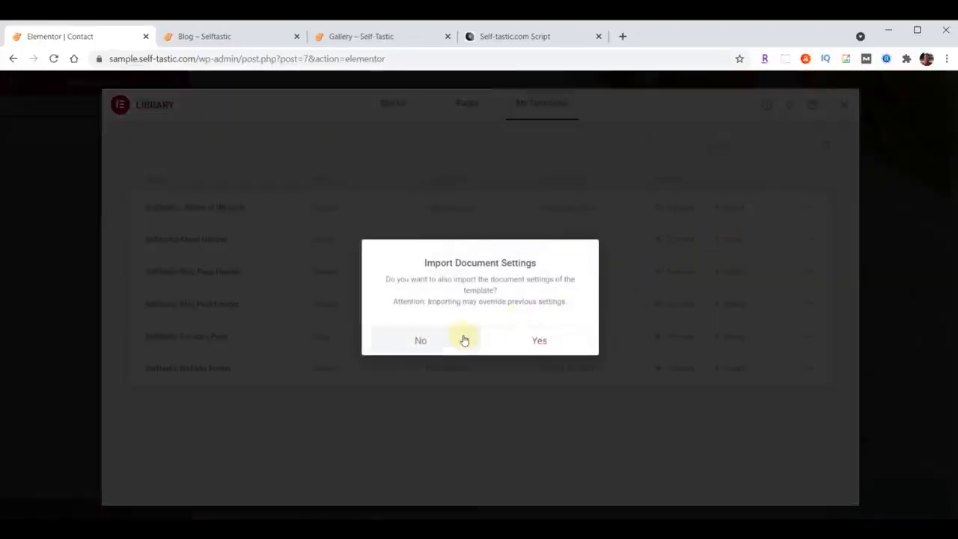
click(423, 342)
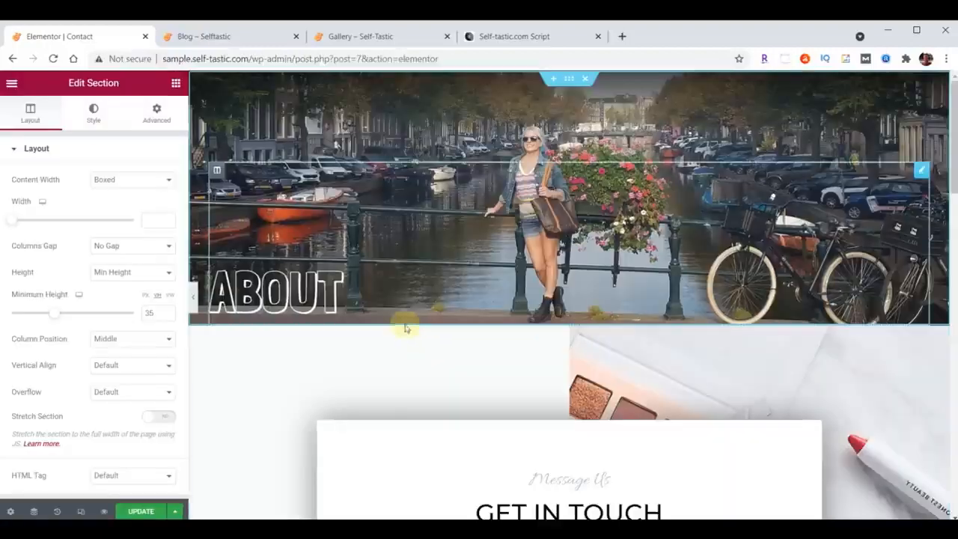
Change the inserted header's title to Contact and upload header-contact.jpg as the header section's background image.
click(315, 292)
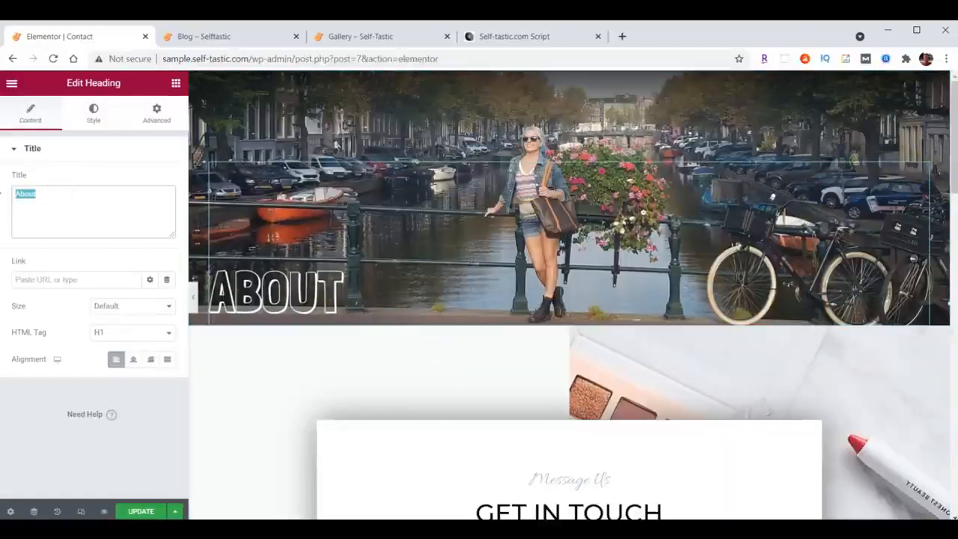
text(Contact)
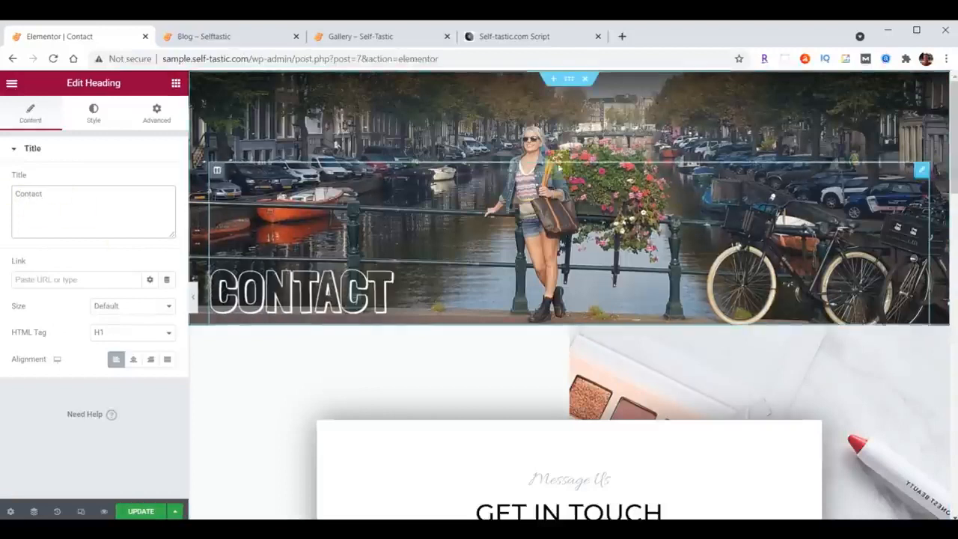
click(569, 81)
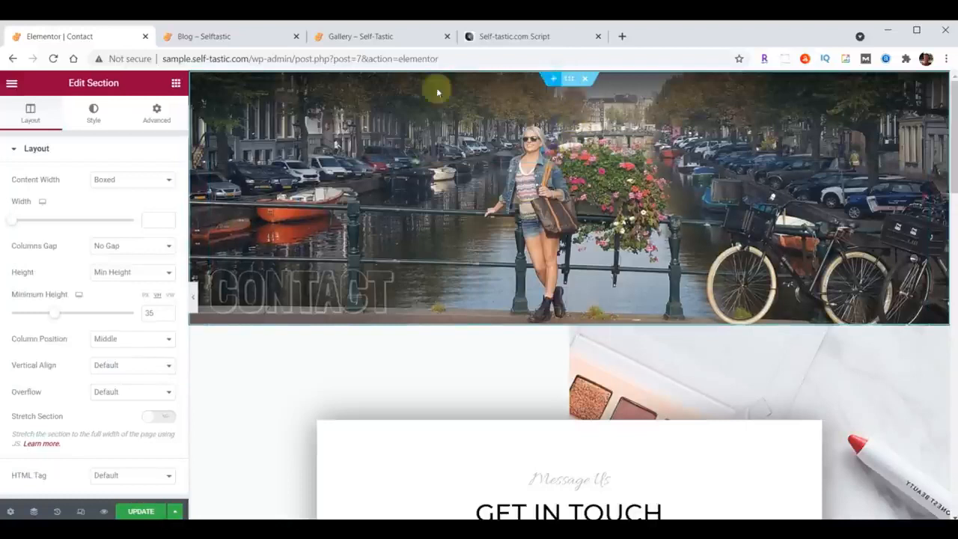
click(90, 120)
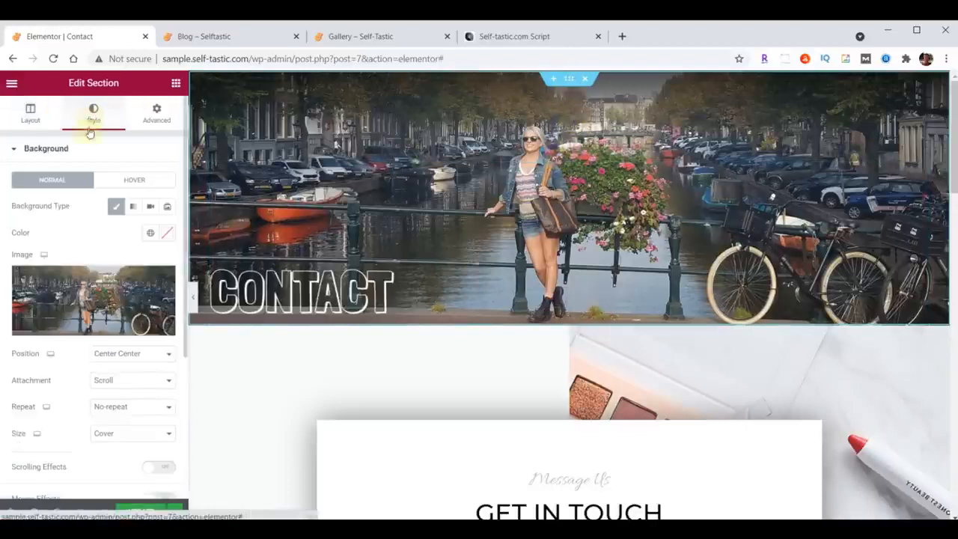
click(83, 293)
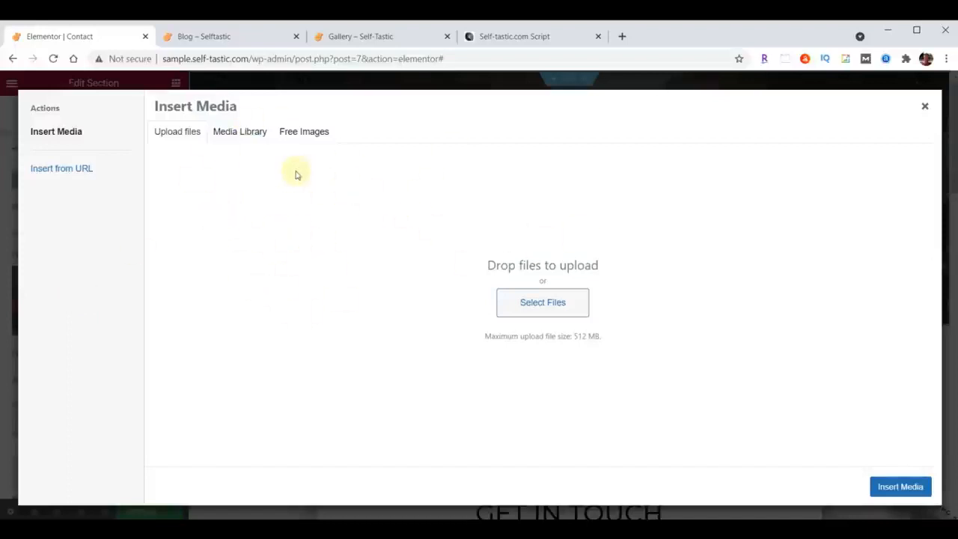
click(252, 136)
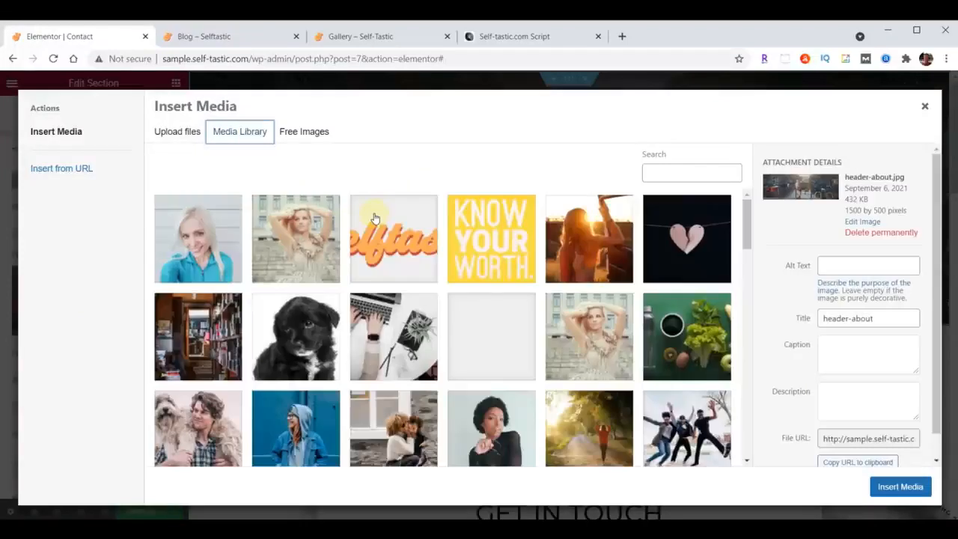
key(alt+Tab)
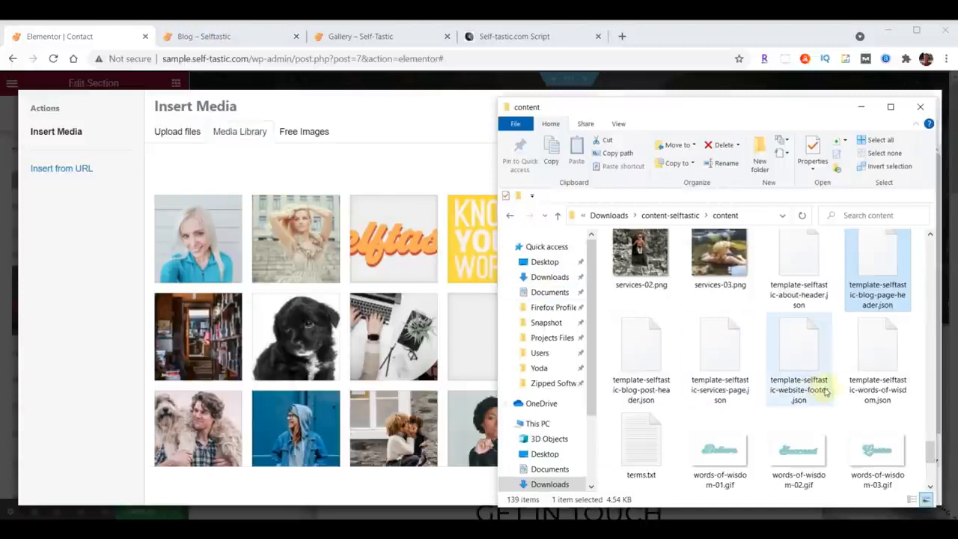
scroll(830, 385, up, 15)
scroll(837, 384, up, 2)
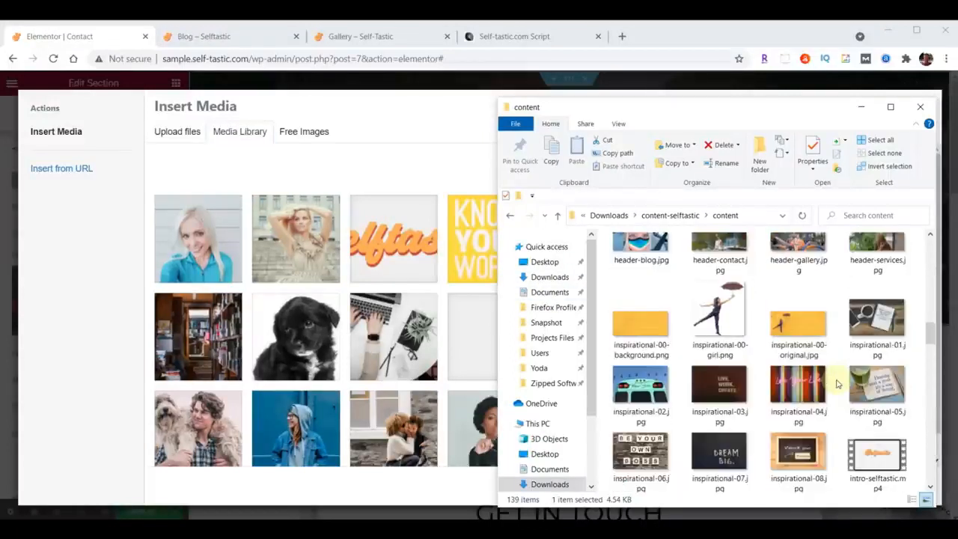
scroll(837, 384, up, 1)
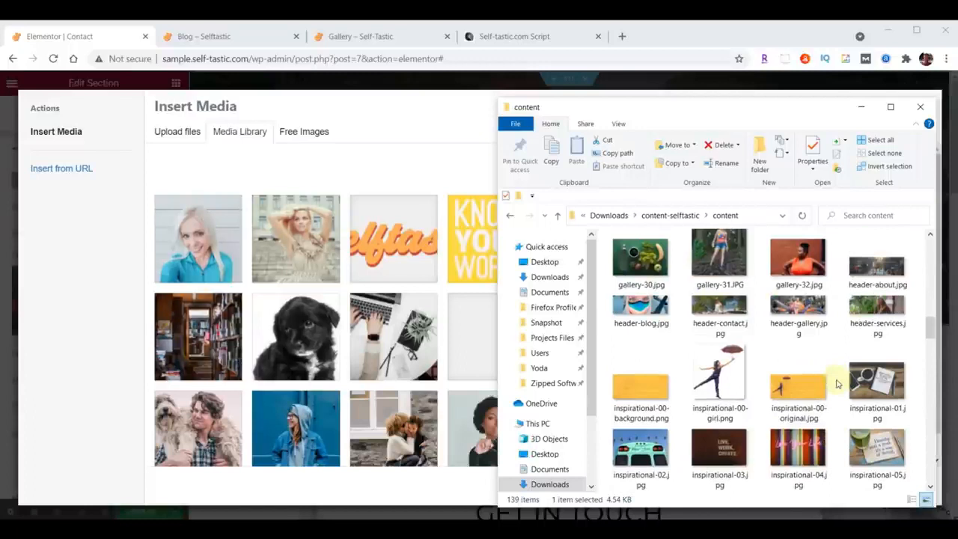
click(724, 308)
drag(724, 308, 372, 312)
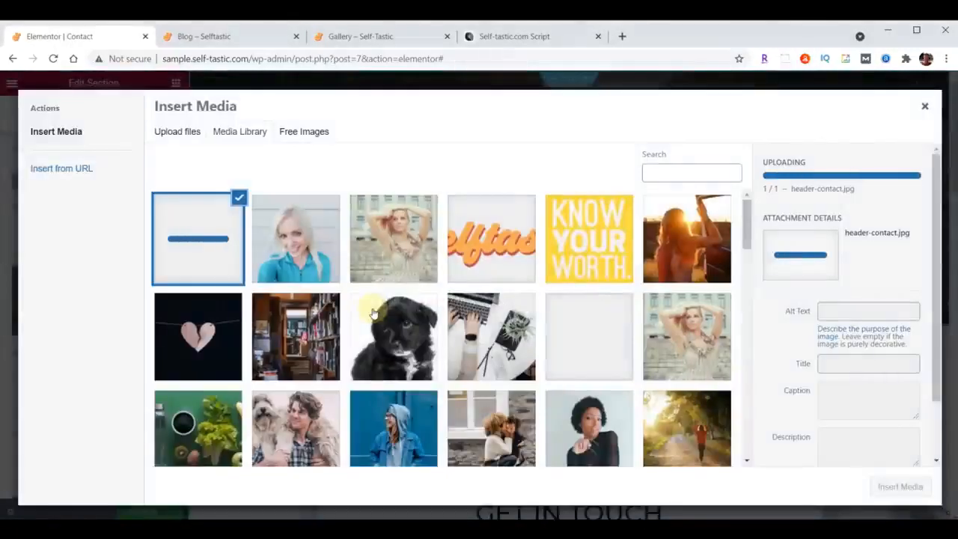
click(900, 486)
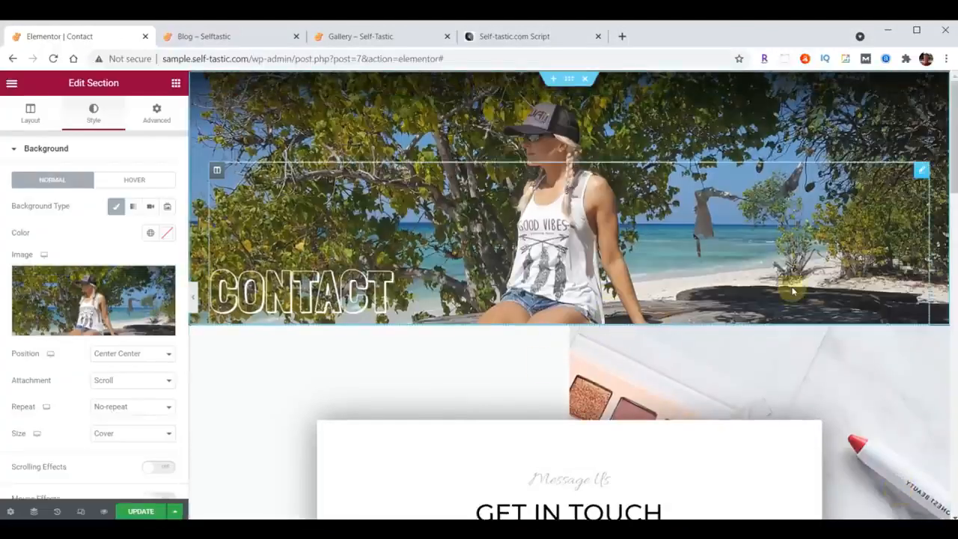
Set the Message Us heading's typography to Open Sans Condensed at 30 px.
scroll(791, 284, down, 3)
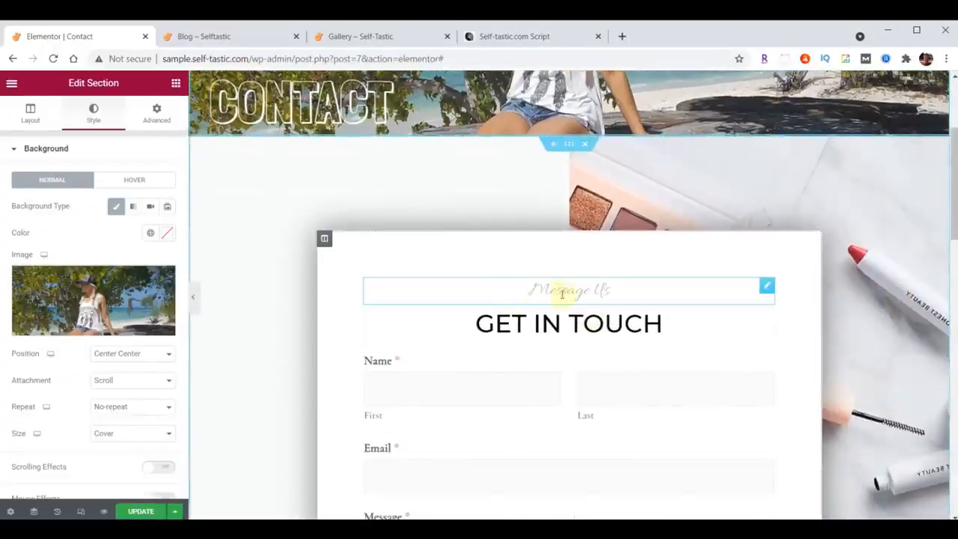
click(765, 289)
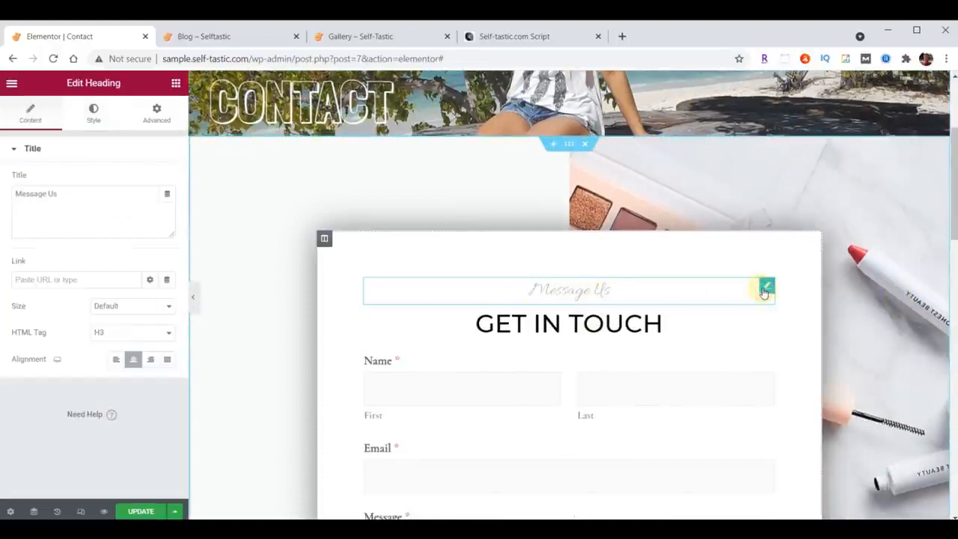
click(94, 112)
click(167, 206)
click(129, 267)
text(open)
click(120, 336)
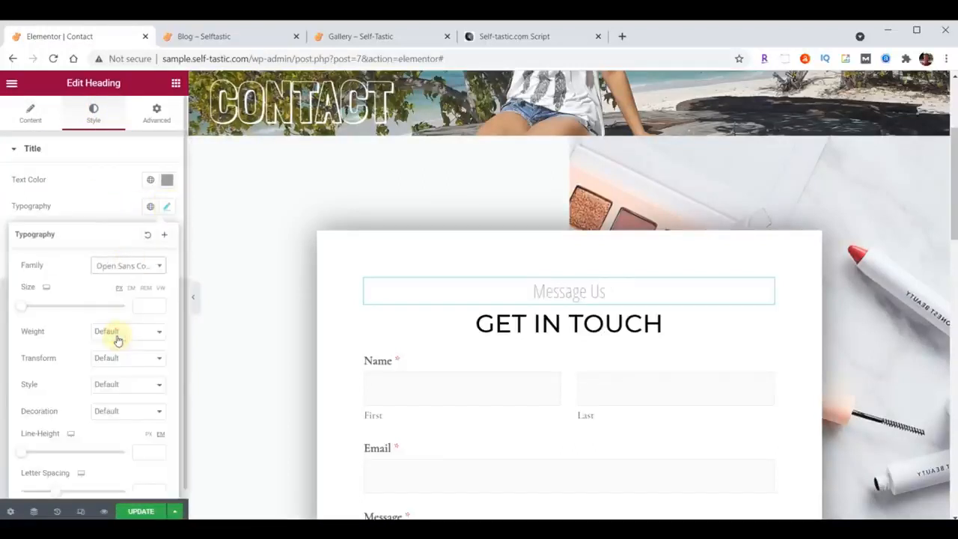
click(138, 308)
text(30)
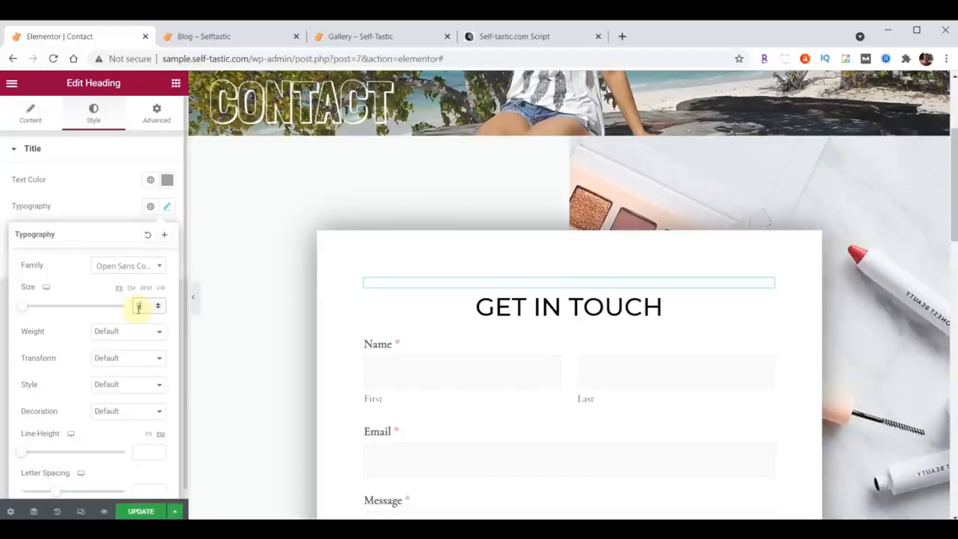
click(166, 210)
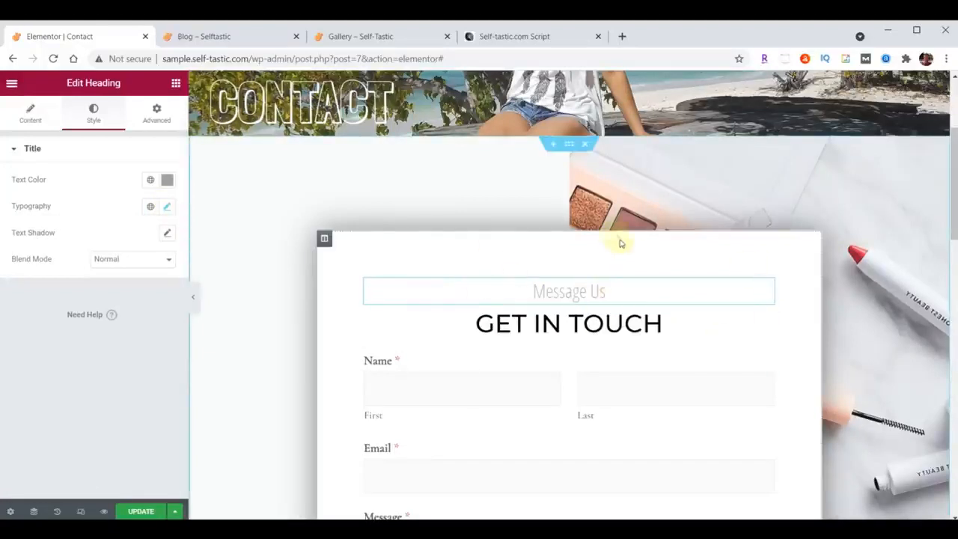
Upload background-contact.jpg and set it as the background image of the Get in Touch form section.
click(569, 143)
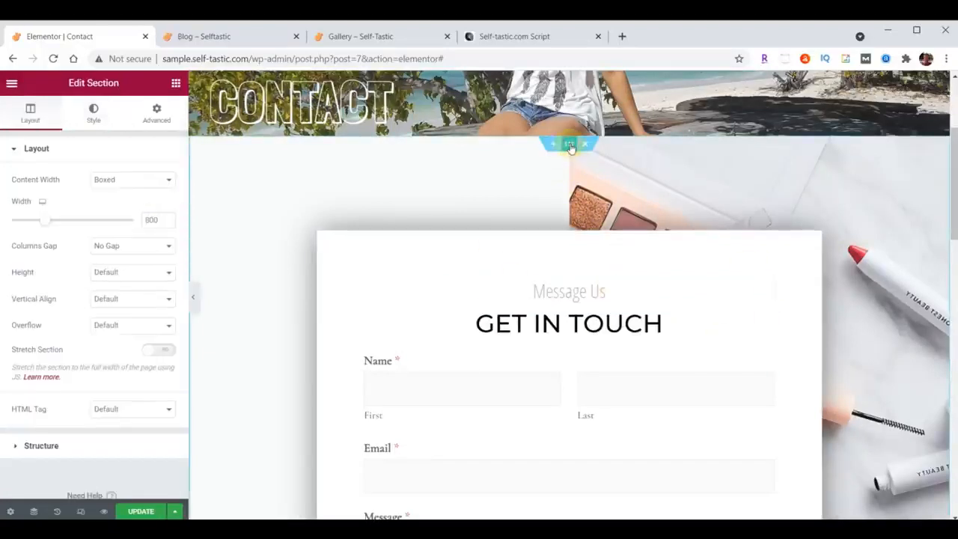
click(100, 112)
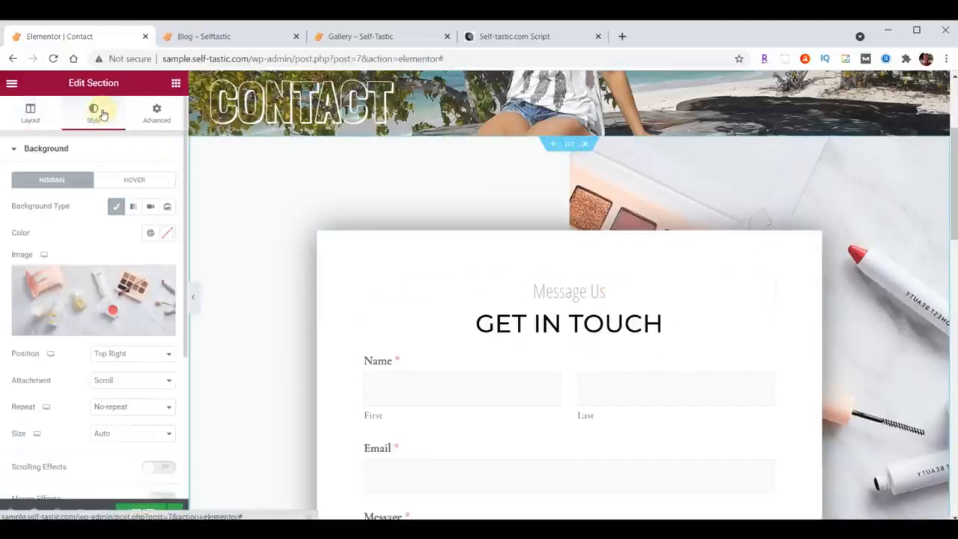
click(88, 293)
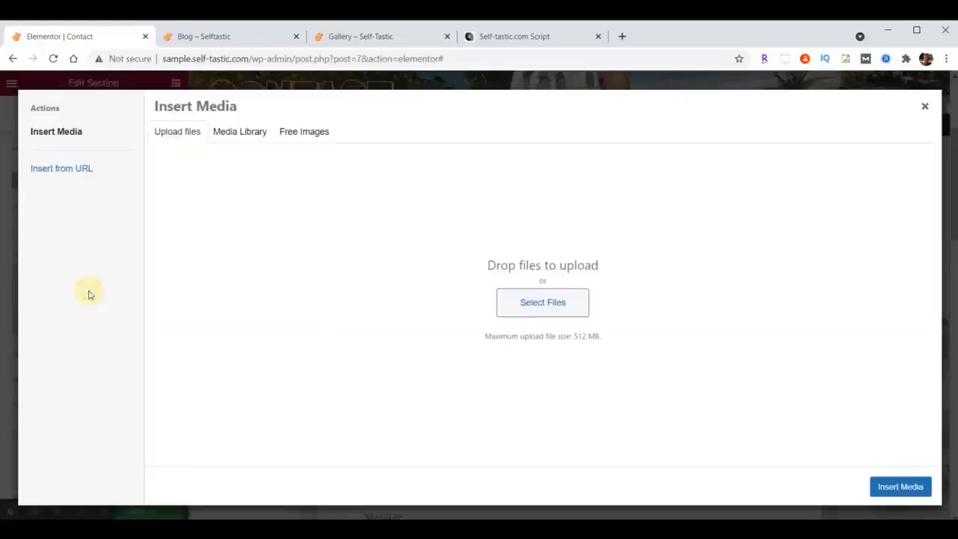
key(alt+Tab)
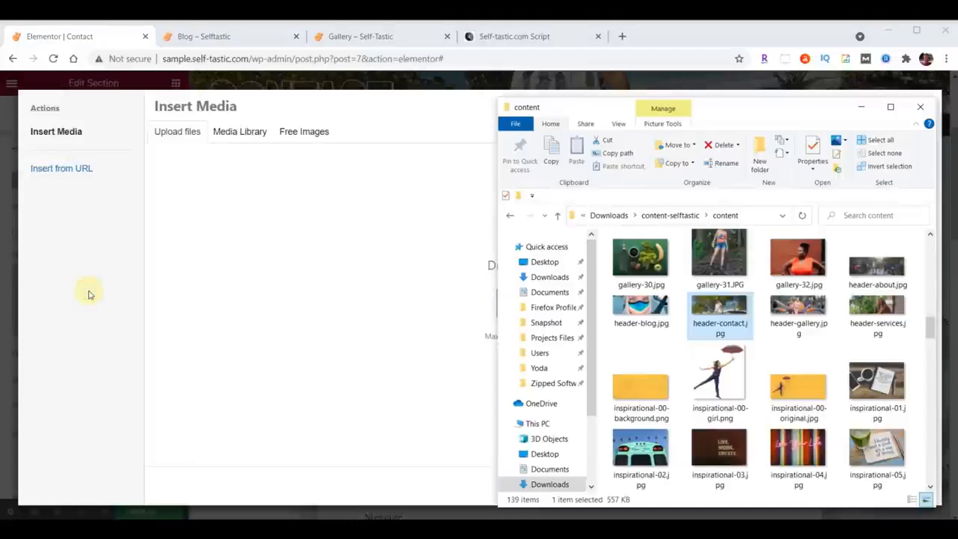
scroll(744, 354, up, 10)
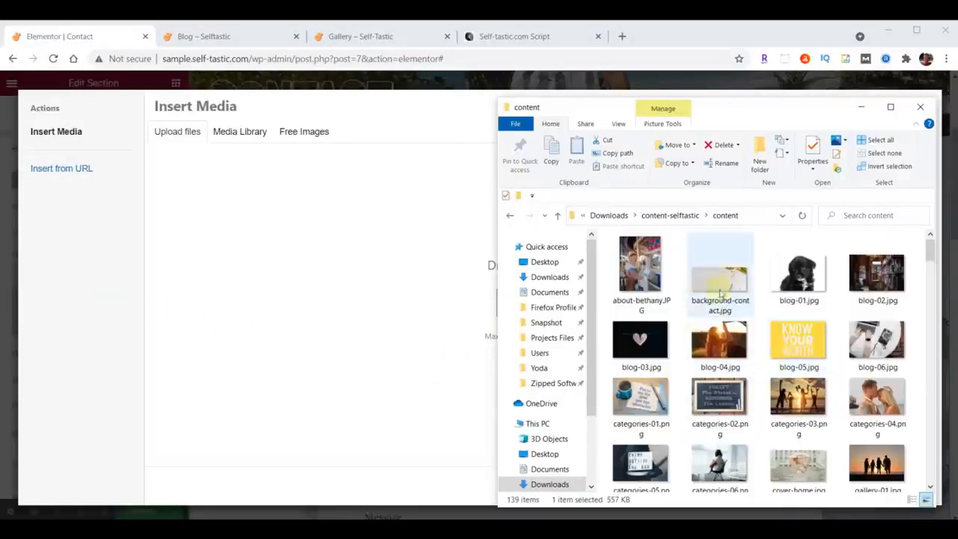
drag(725, 282, 308, 296)
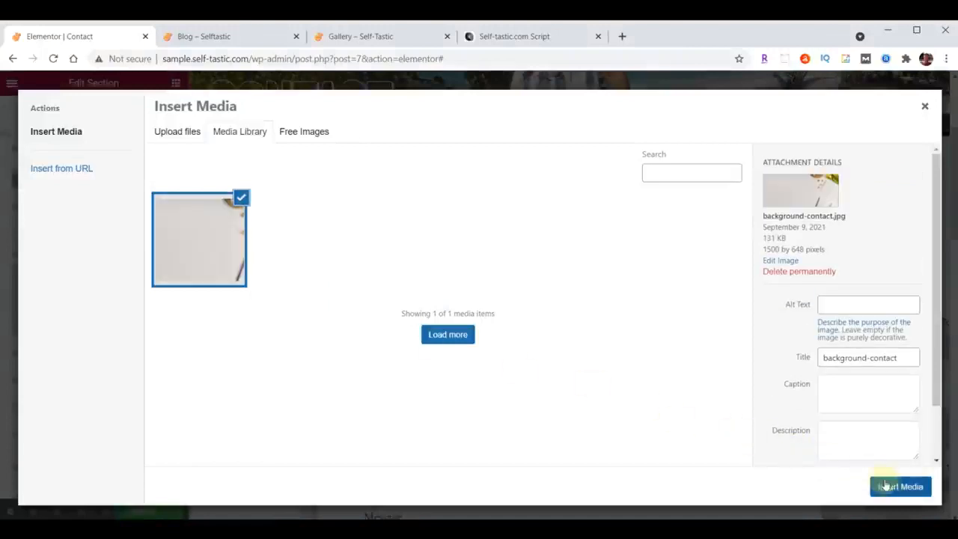
click(891, 486)
Replace the Contact Us placeholder paragraph with the message beginning "Thanks so much for visiting my site" and ending "I look forward to hearing from you.".
scroll(532, 240, down, 3)
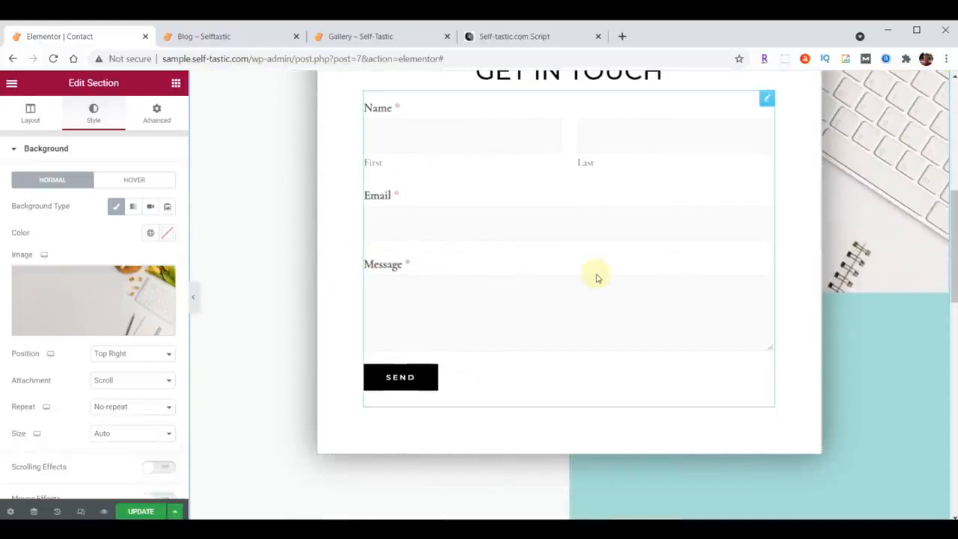
scroll(596, 277, down, 5)
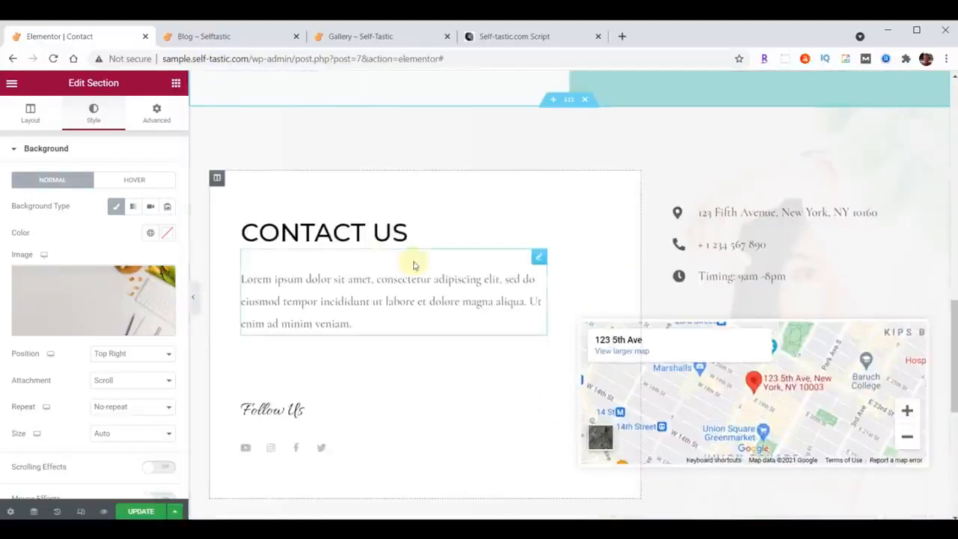
click(539, 258)
drag(24, 259, 164, 390)
text(Thanks so much for visiting my site. Please be sure to send me your comments and suggestions. I look forward to hearing from you.)
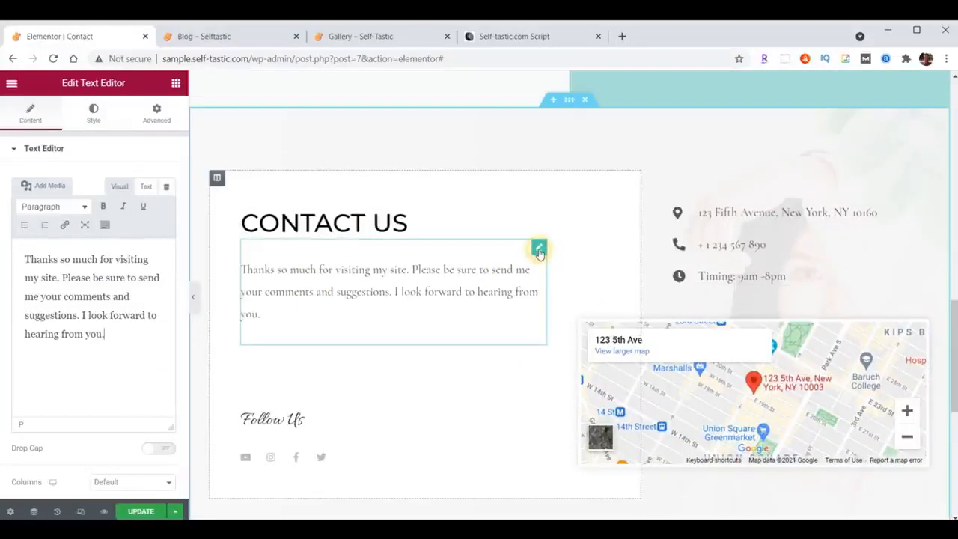
Set the text color of the Contact Us paragraph to #222222.
click(91, 120)
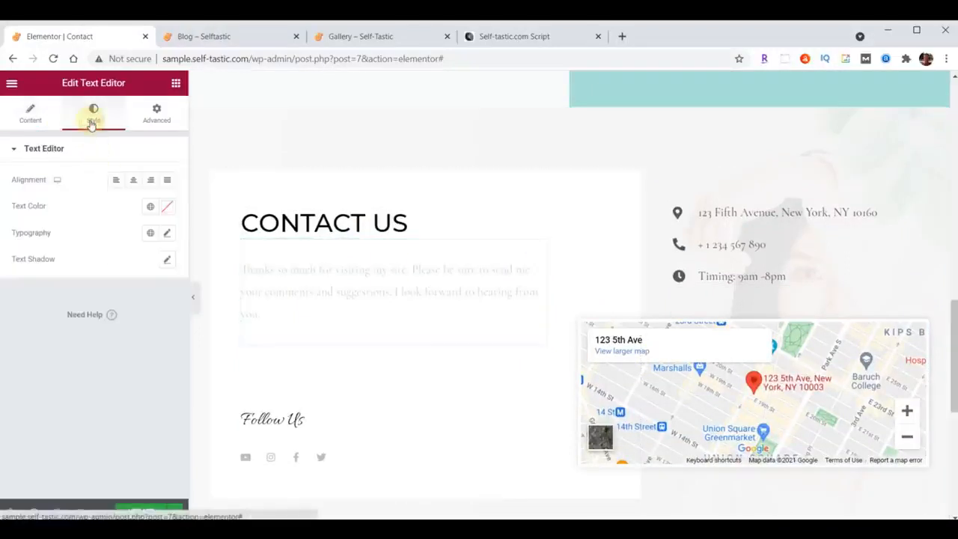
click(164, 210)
text(#222222)
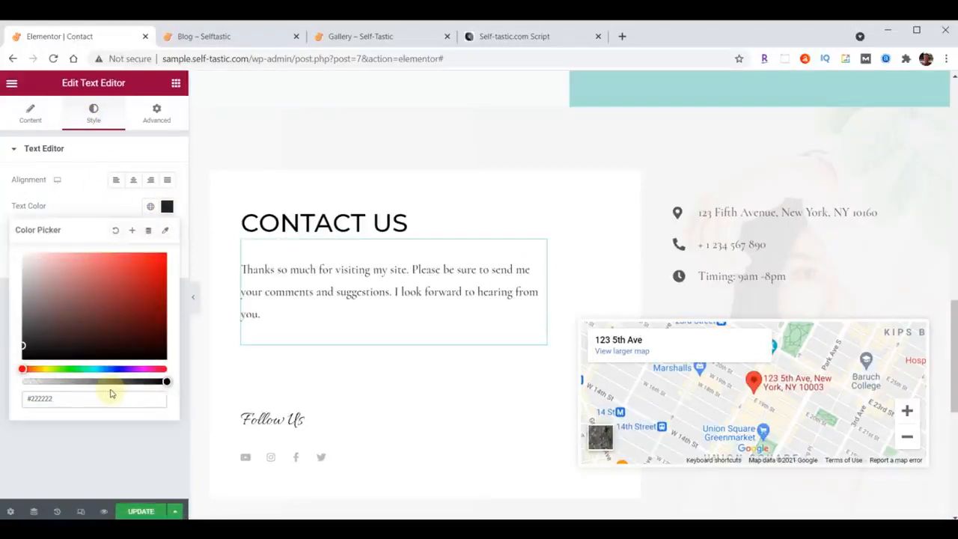
click(166, 207)
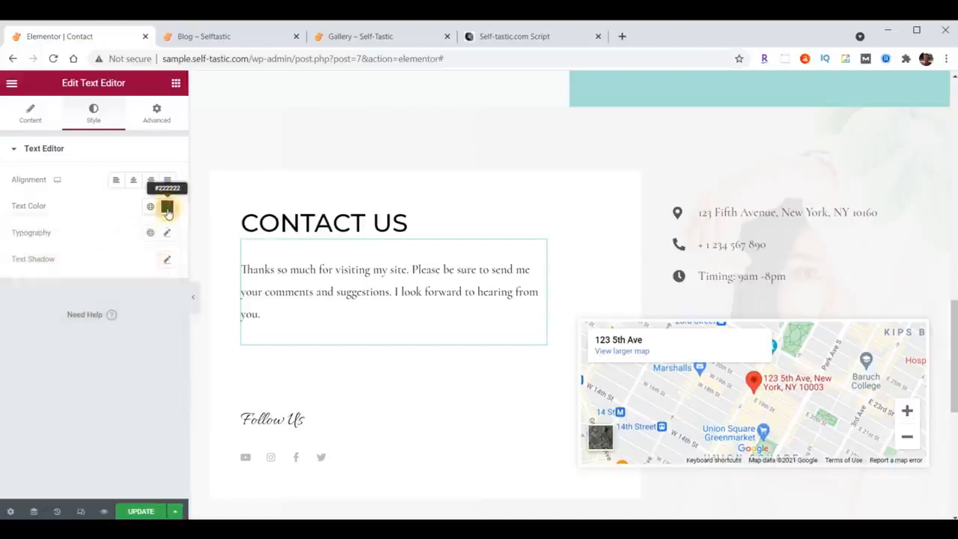
Set the Contact Us paragraph's typography to Open Sans Condensed at 21 px with weight 400.
click(168, 234)
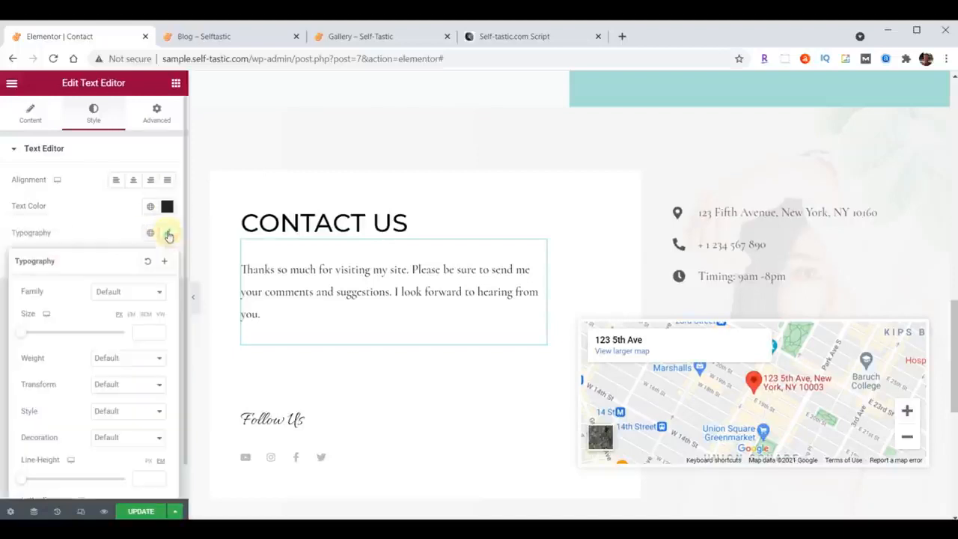
click(136, 297)
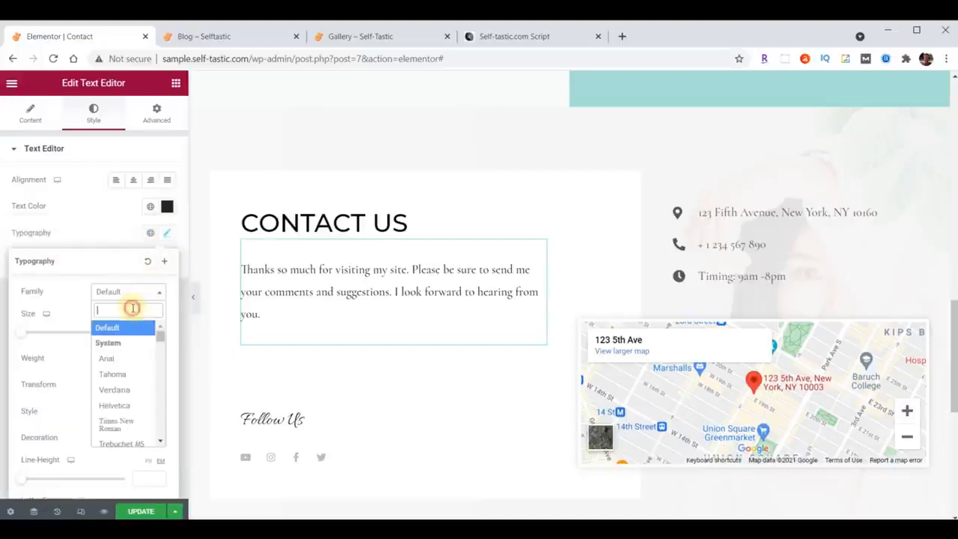
text(Open)
click(125, 362)
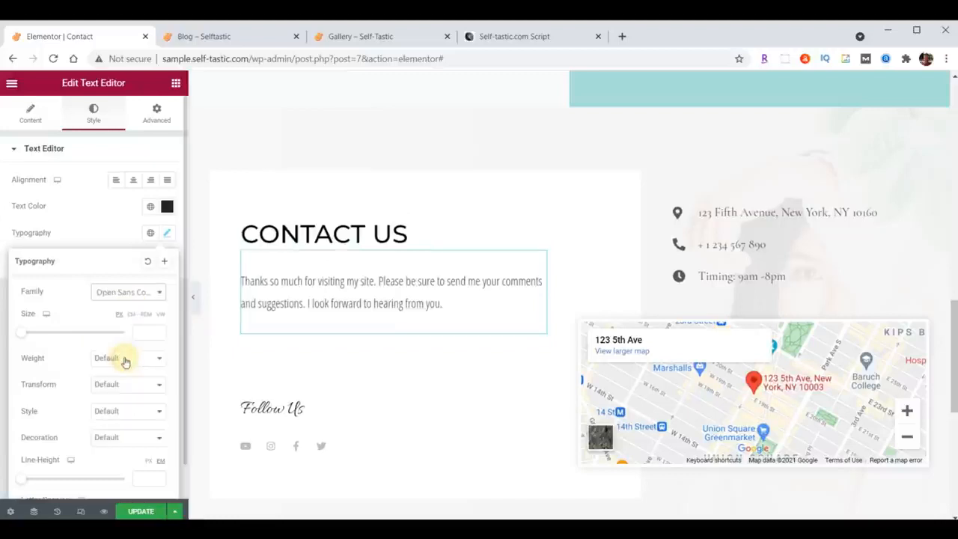
click(141, 334)
text(20)
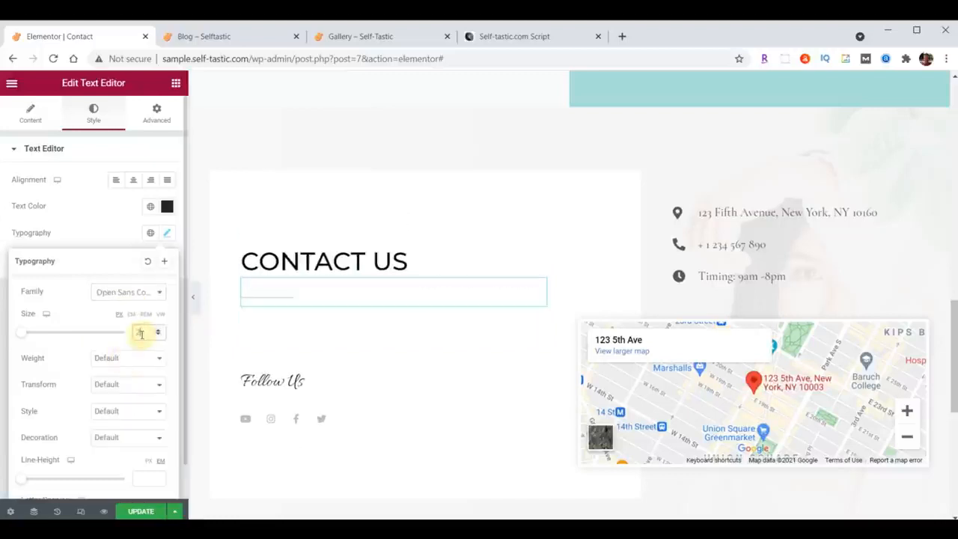
click(134, 356)
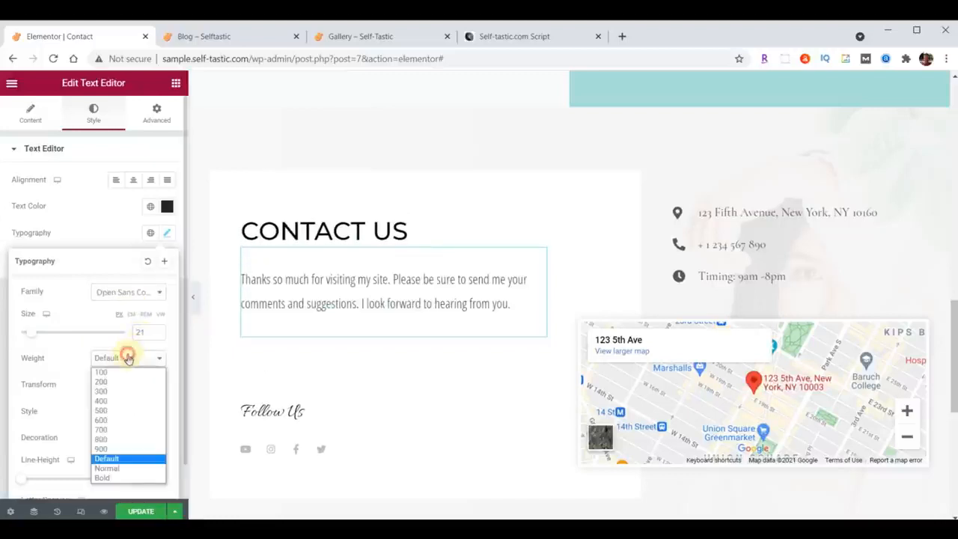
click(122, 400)
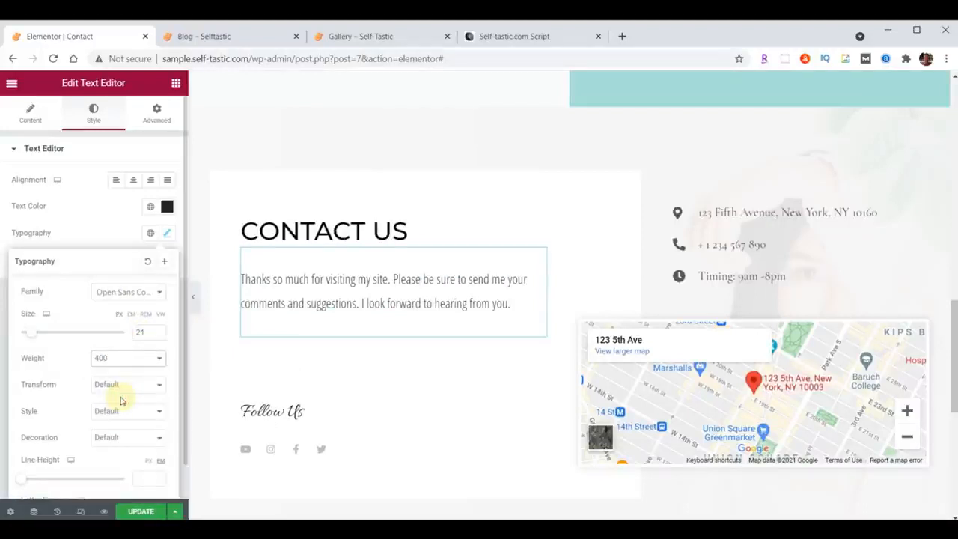
click(167, 233)
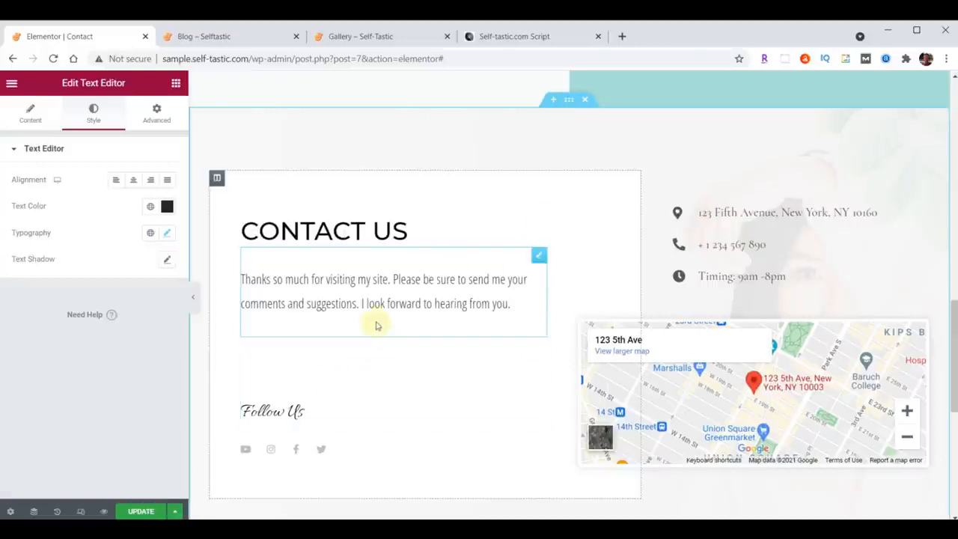
Add an Image widget below the Contact Us paragraph and fill it with the blonde woman's selfie from the media library.
click(176, 82)
drag(59, 256, 361, 317)
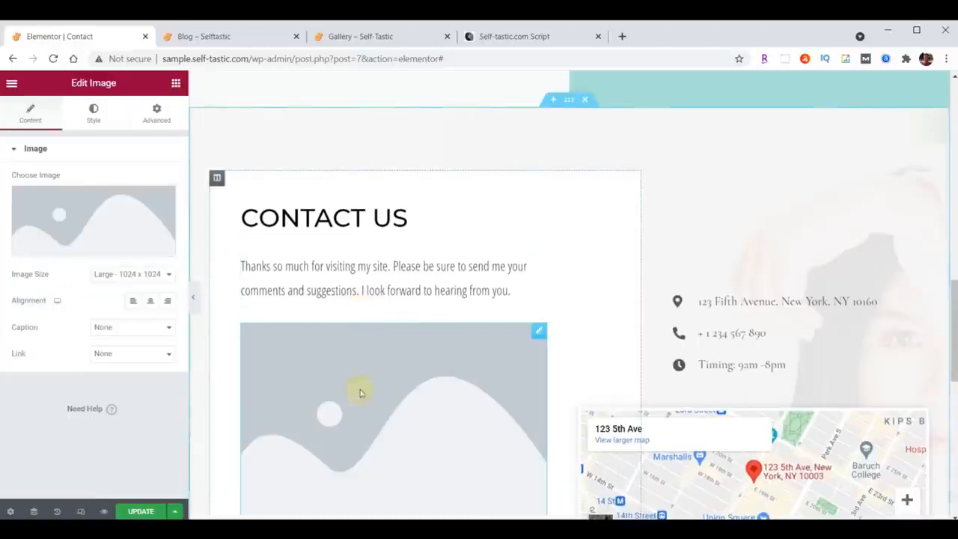
click(100, 232)
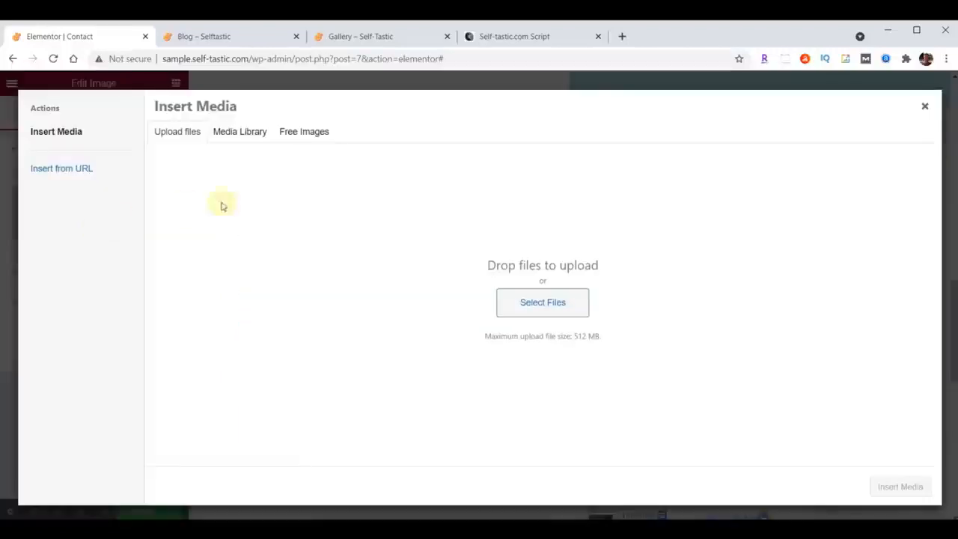
click(232, 133)
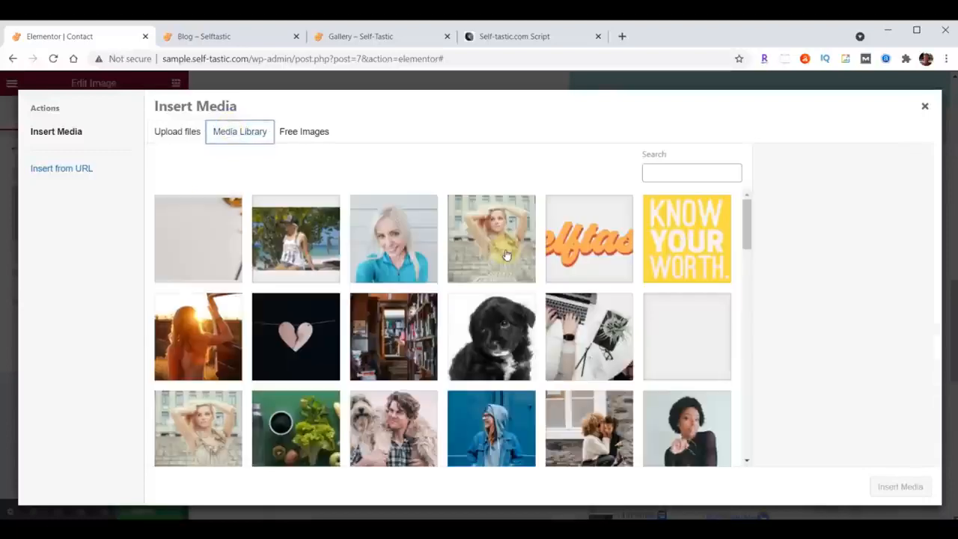
scroll(506, 255, down, 6)
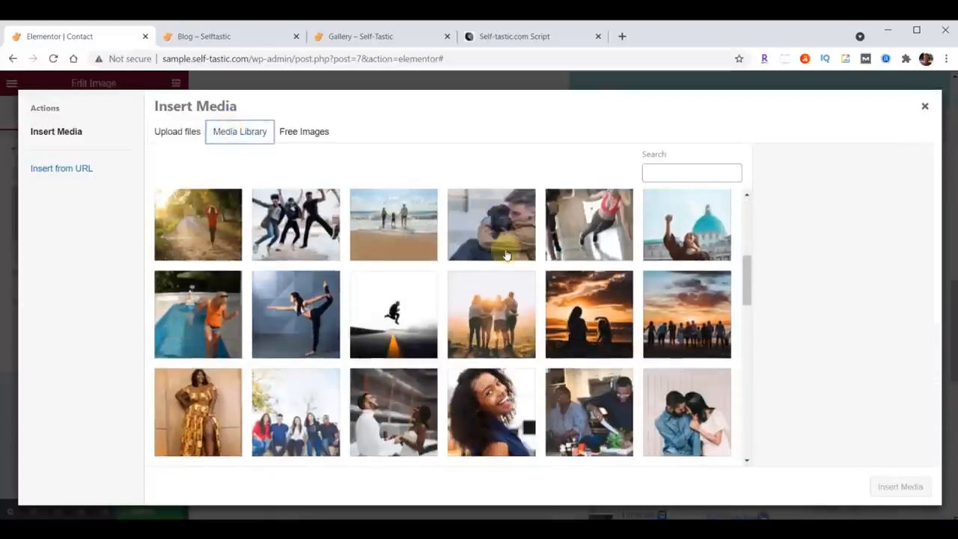
scroll(505, 255, down, 5)
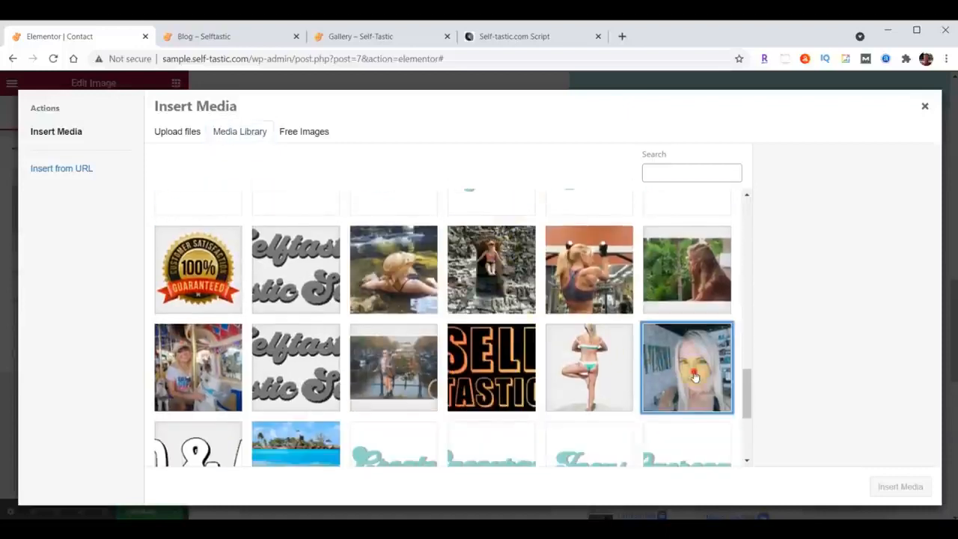
click(695, 376)
click(900, 486)
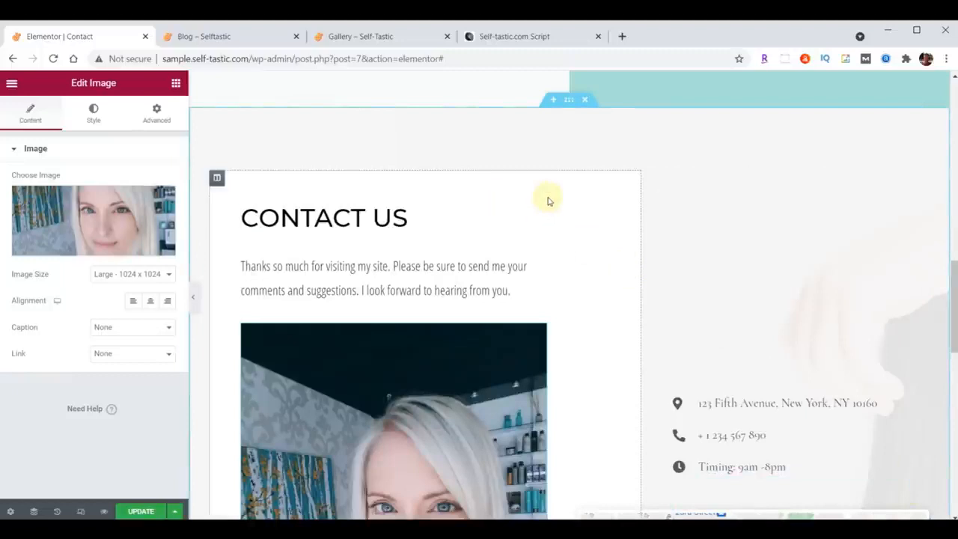
Set the max width of the portrait image below the Contact Us paragraph to 75%.
scroll(547, 202, down, 4)
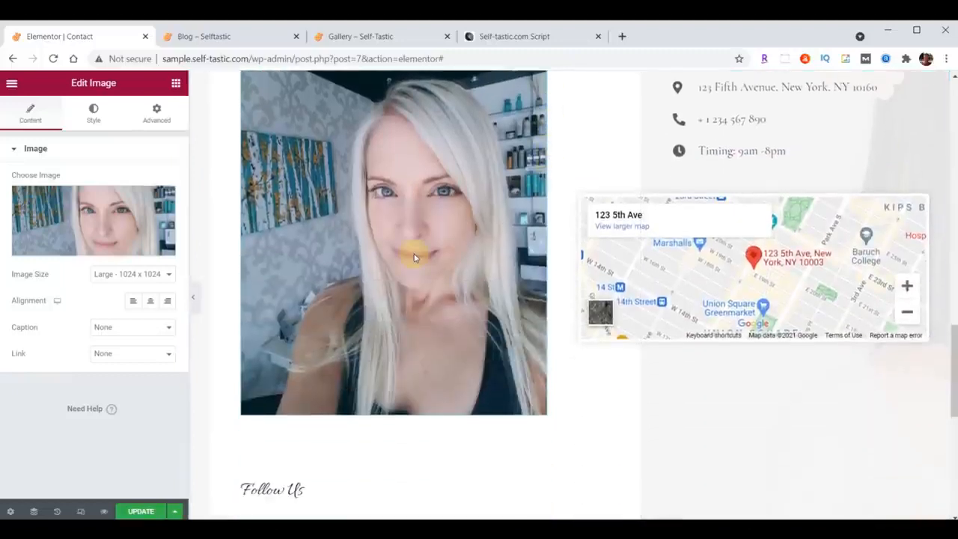
click(94, 114)
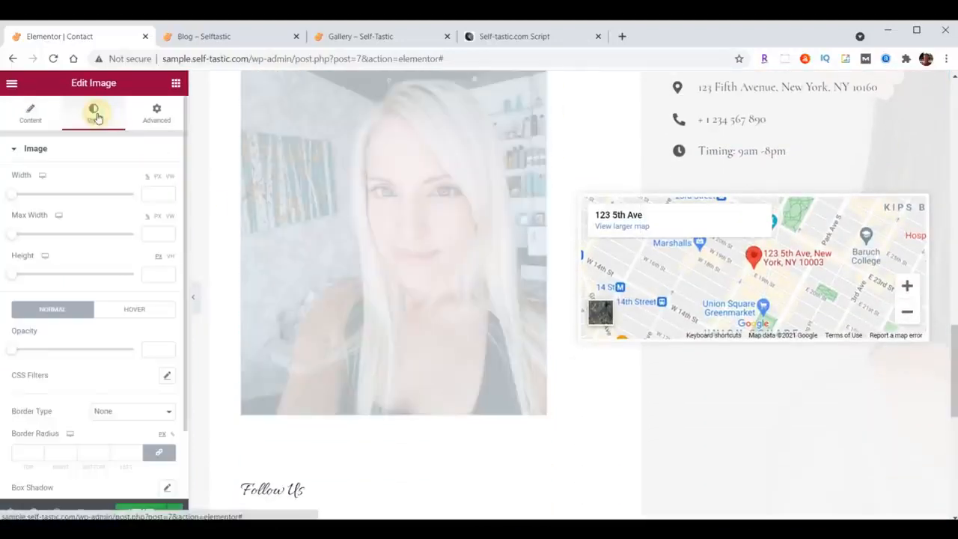
click(153, 235)
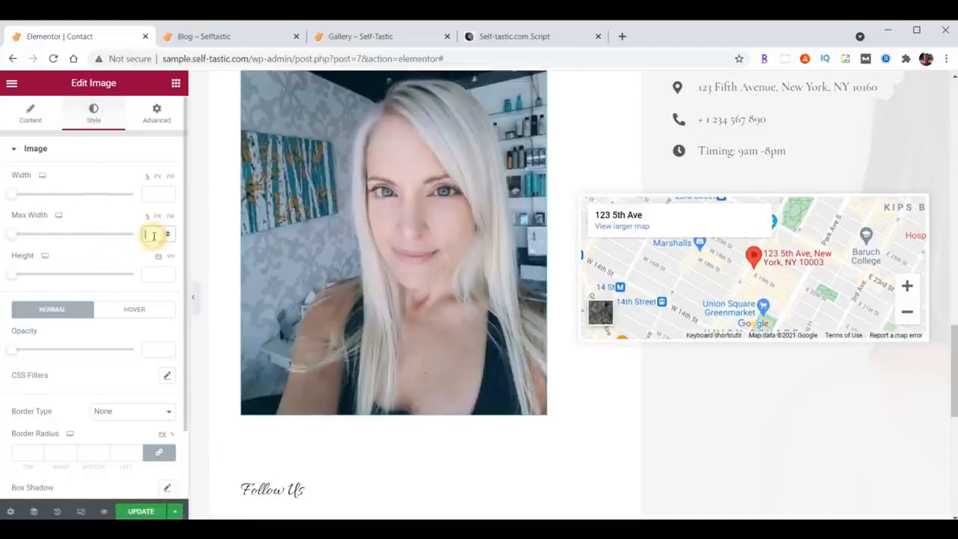
text(75)
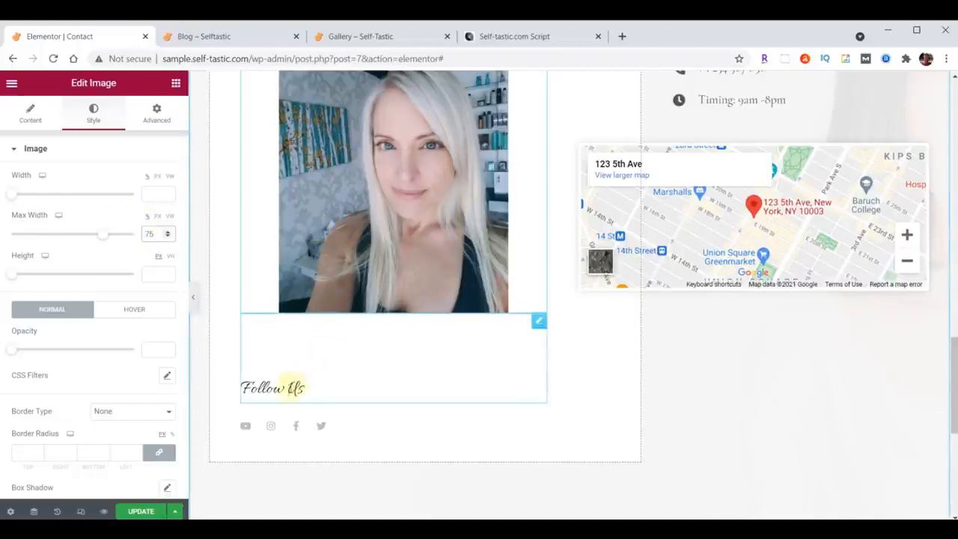
Set the Follow Us heading's top margin to 70 px.
click(539, 322)
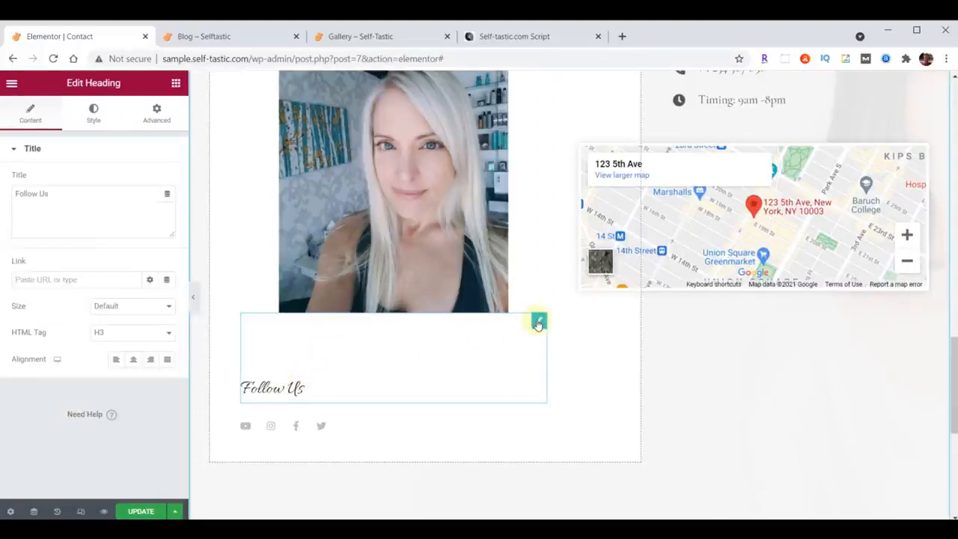
click(156, 113)
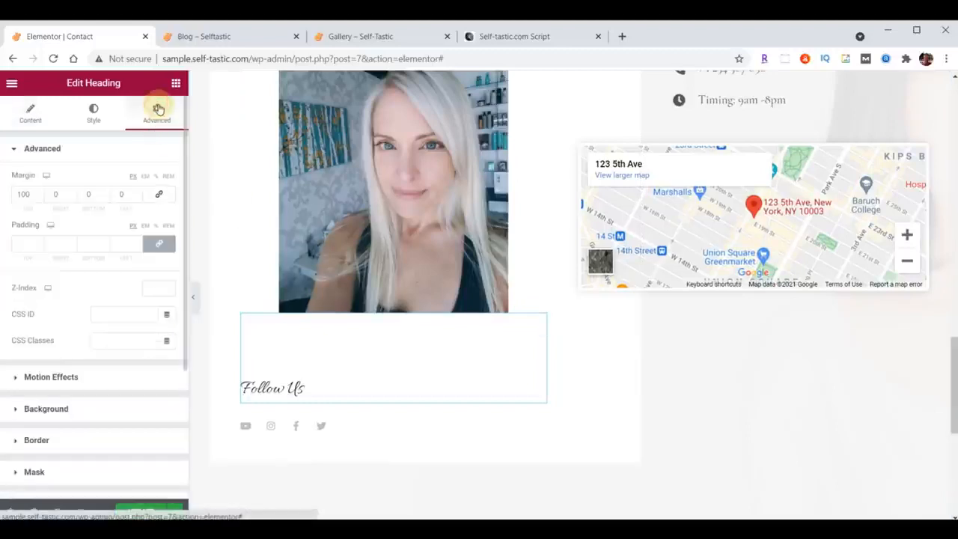
drag(33, 194, 6, 197)
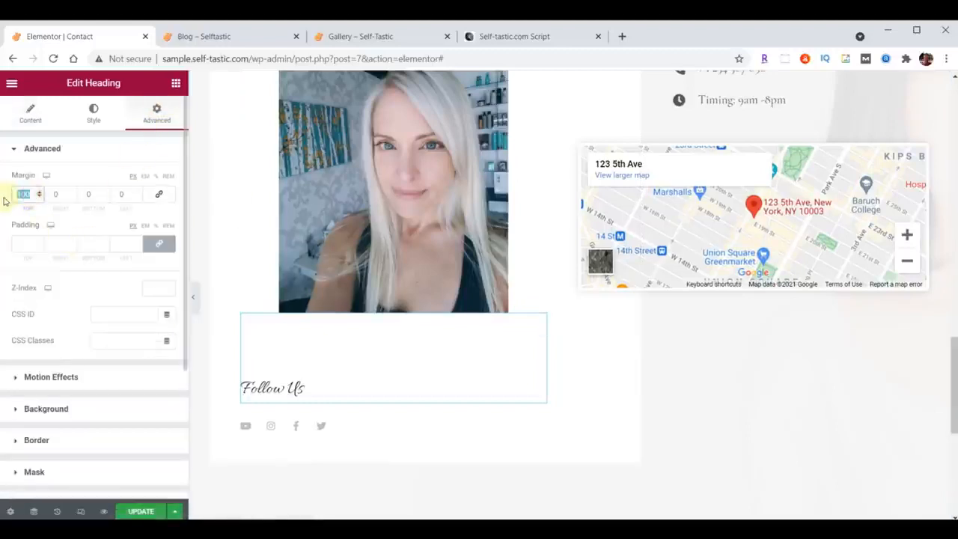
text(70)
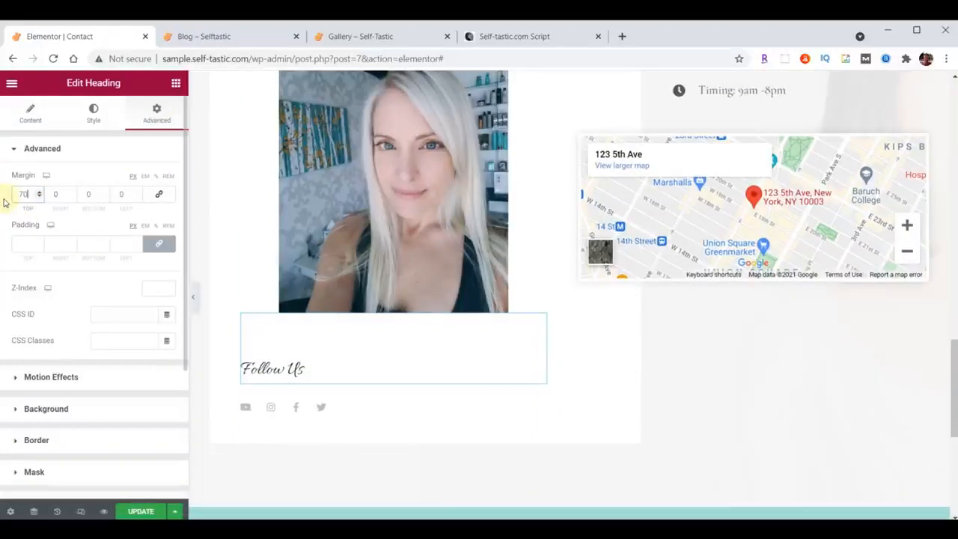
Set the Follow Us heading's typography to Open Sans Condensed at 30 px.
click(94, 112)
click(168, 209)
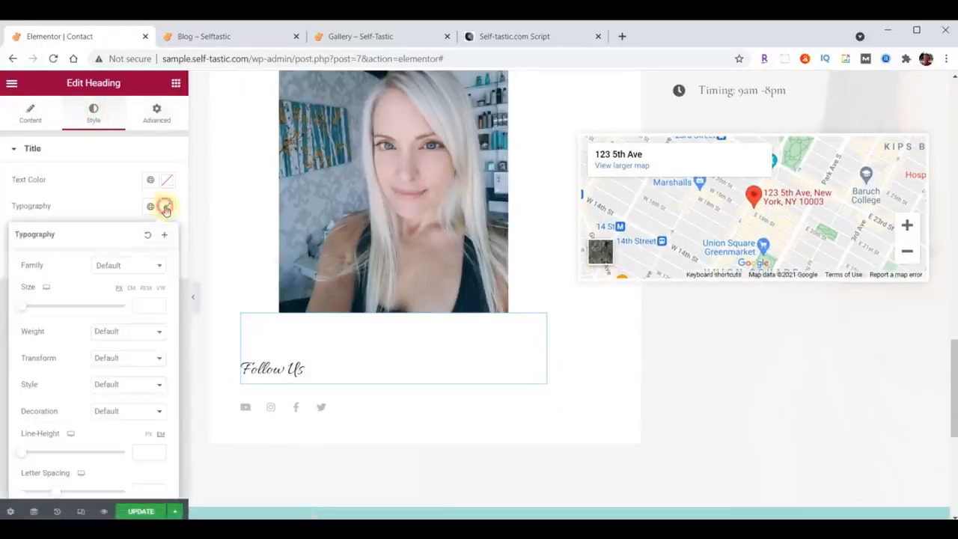
click(137, 264)
text(open)
click(121, 333)
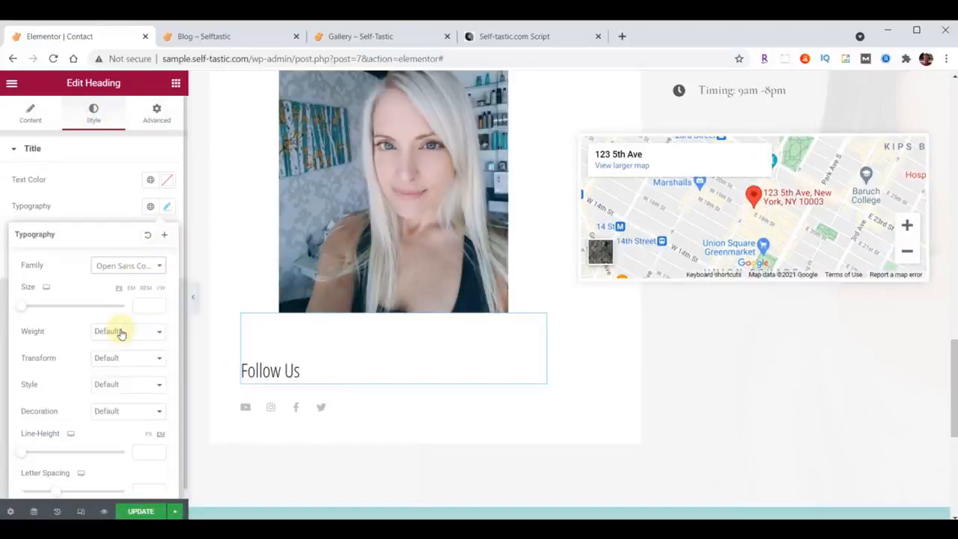
text(30)
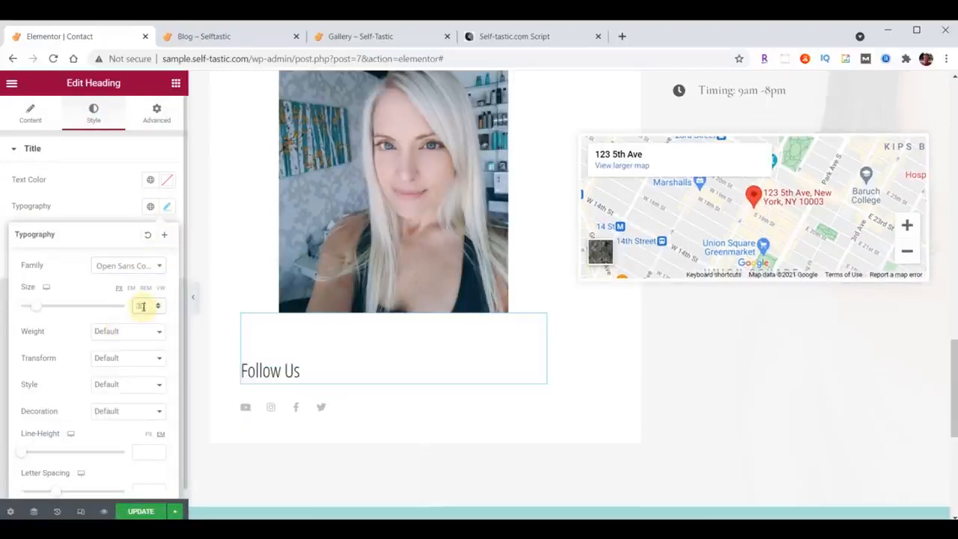
click(168, 212)
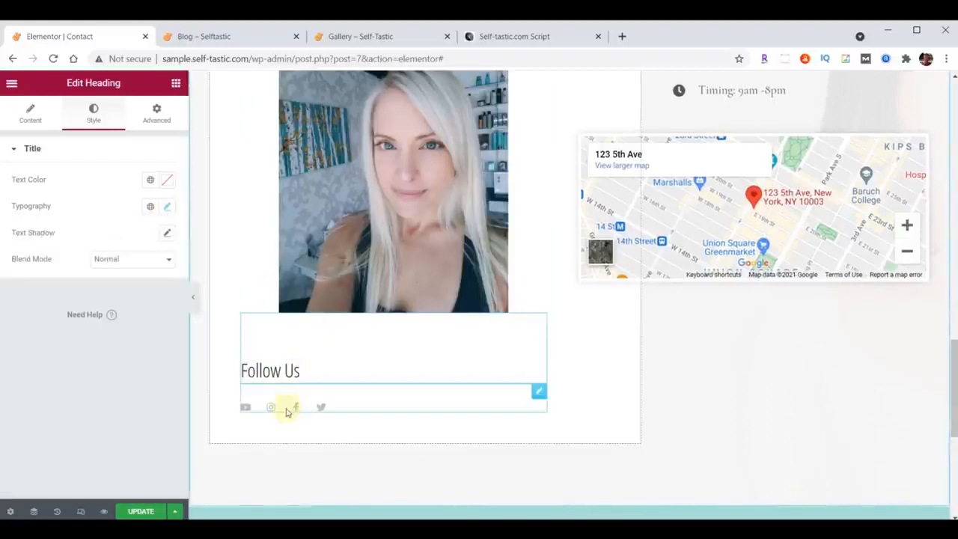
Set the size of the social icons below the Follow Us heading to 32.
click(538, 395)
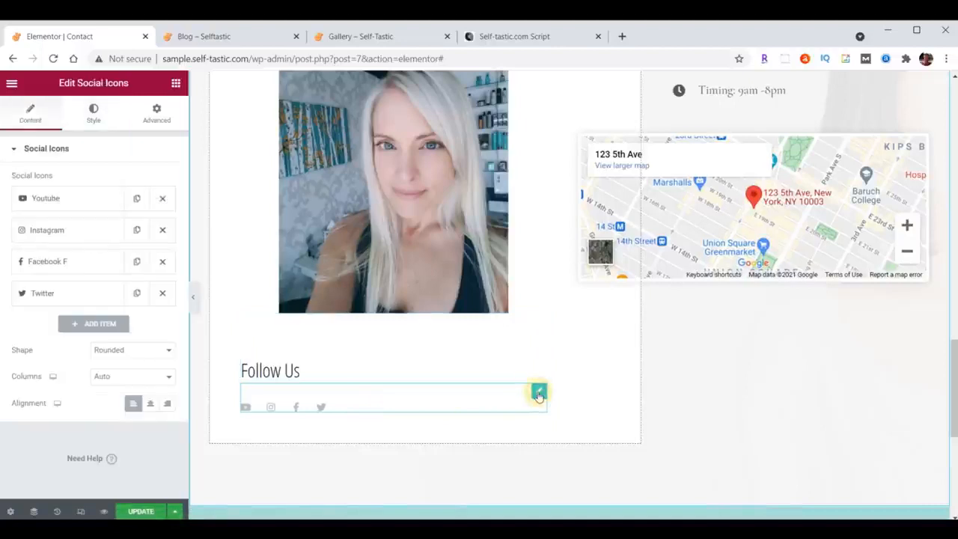
click(91, 113)
click(154, 272)
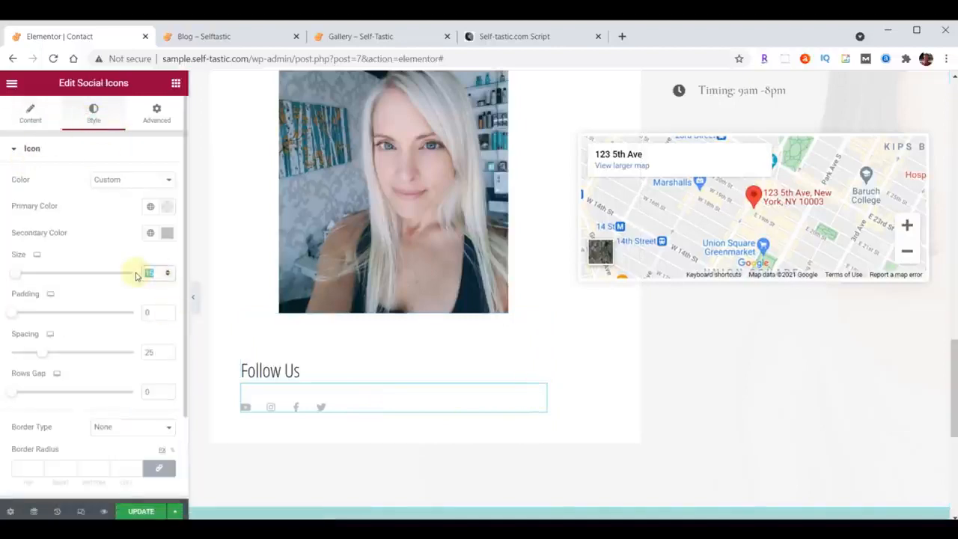
text(32)
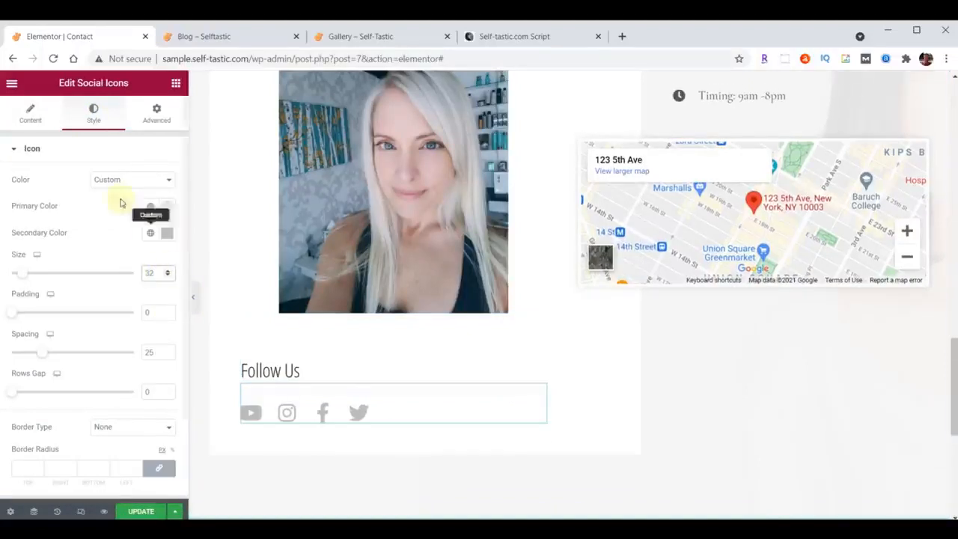
Reorder the social icons so Instagram comes last after Twitter, and check the YouTube icon's link settings.
click(30, 122)
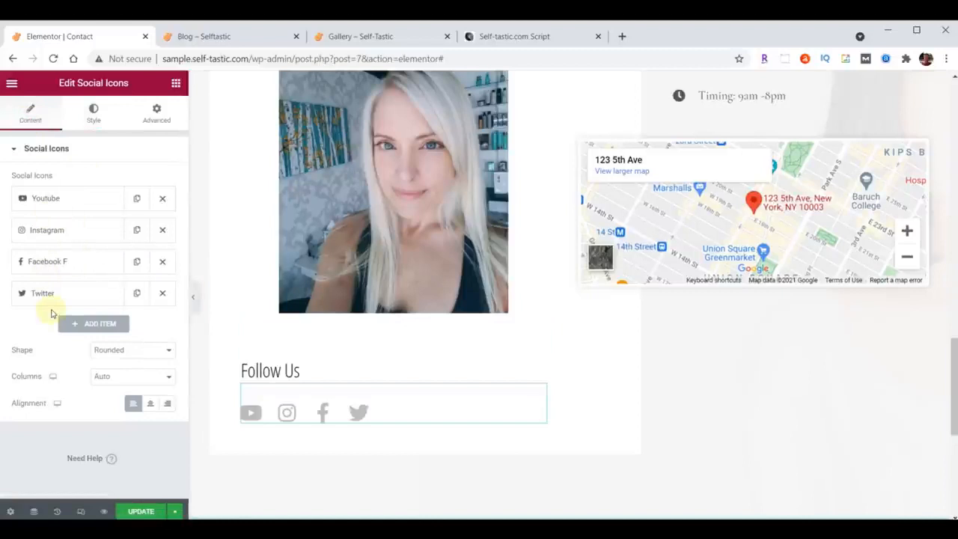
drag(62, 233, 65, 296)
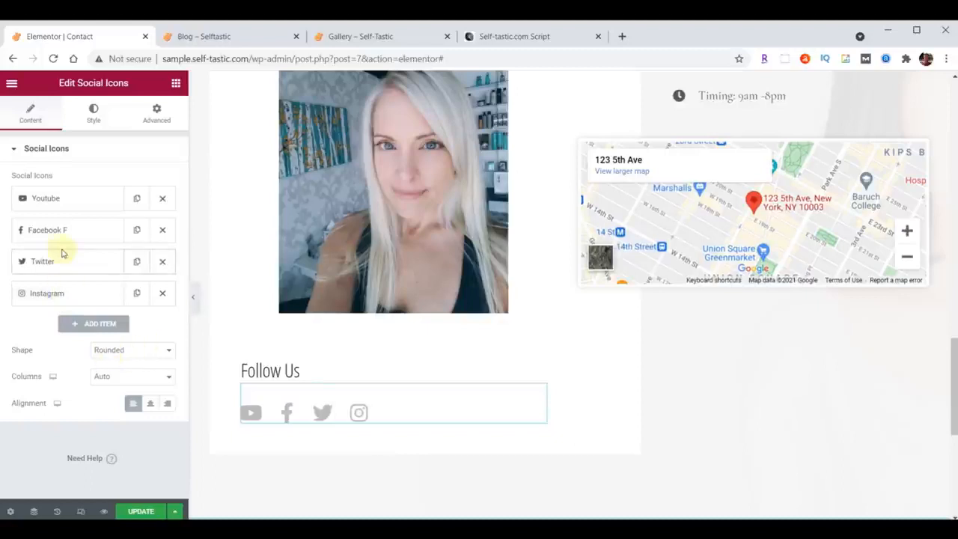
click(62, 206)
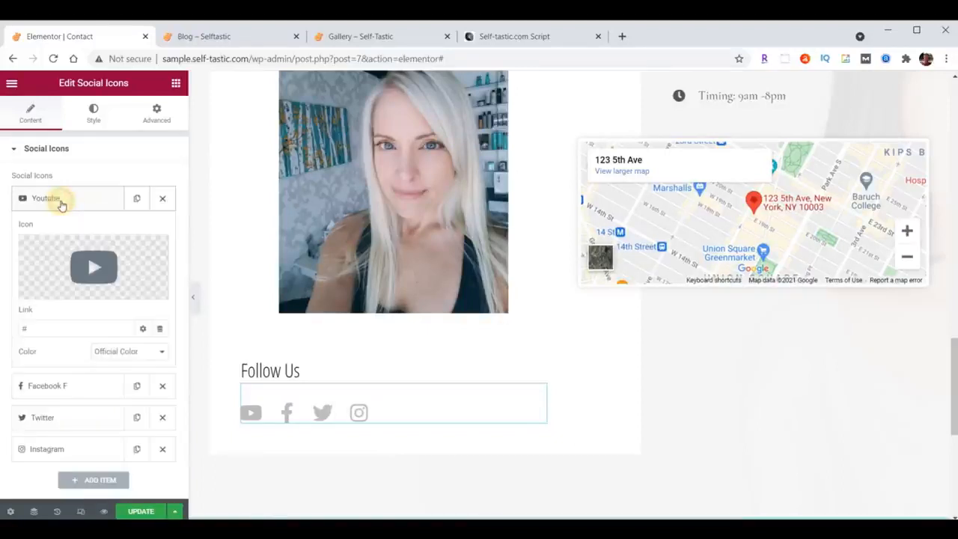
click(63, 204)
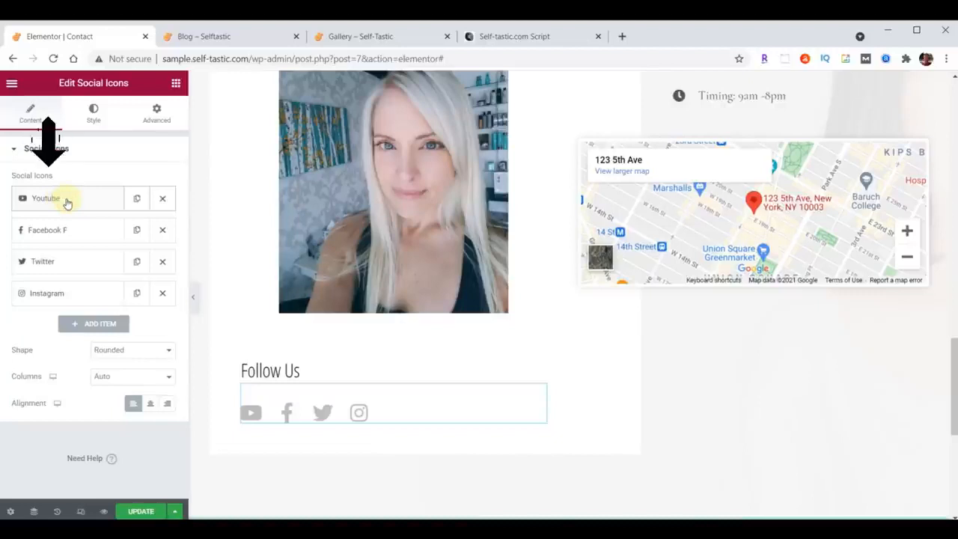
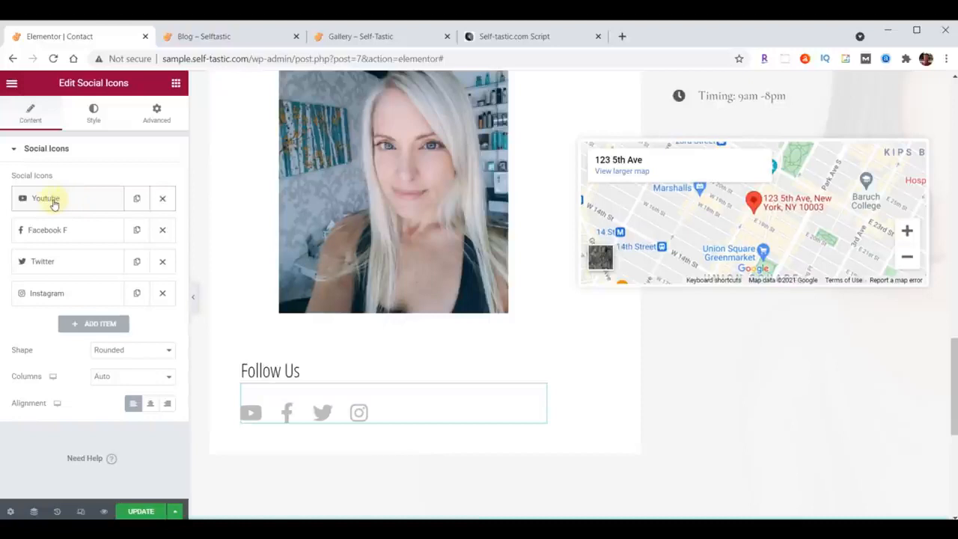
Replace the YouTube item's icon with the Medium icon from the icon library.
click(53, 204)
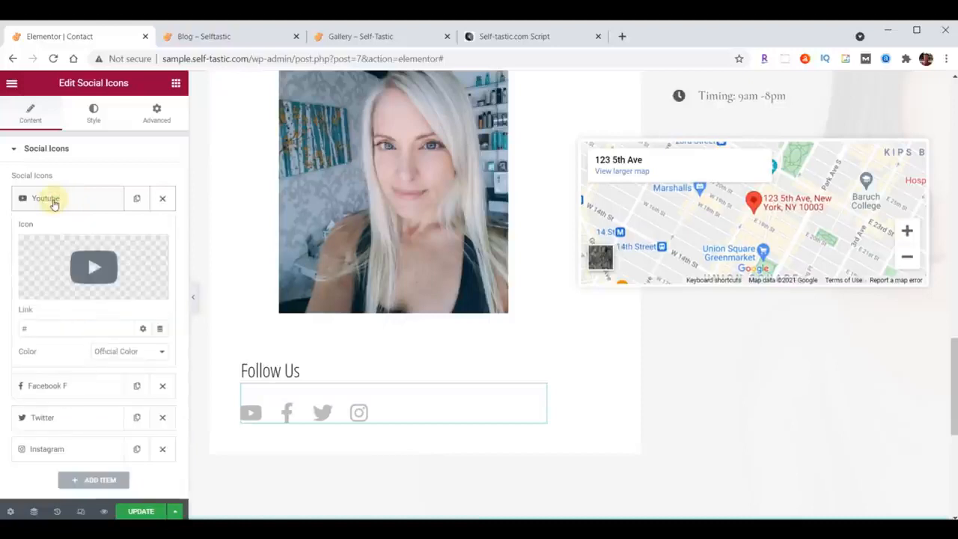
click(100, 268)
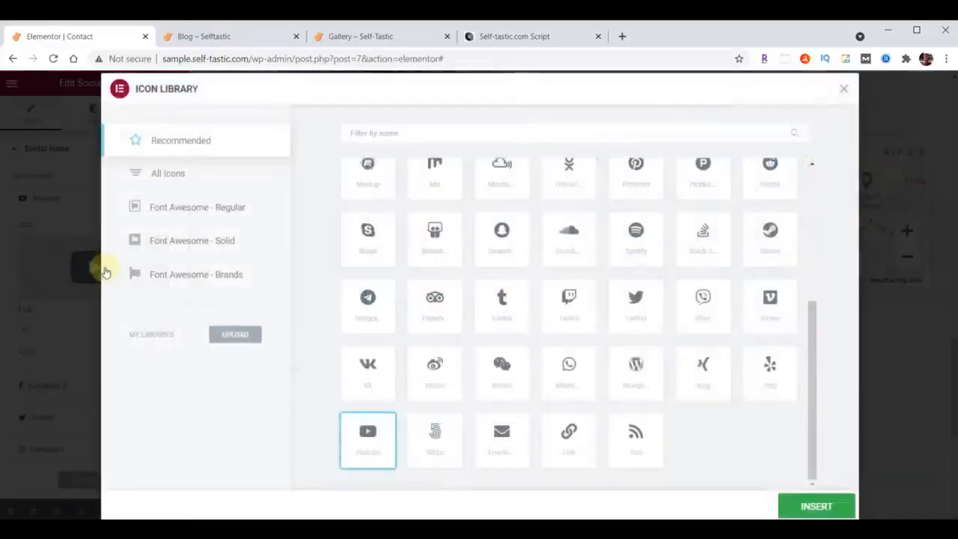
click(425, 133)
text(Medium)
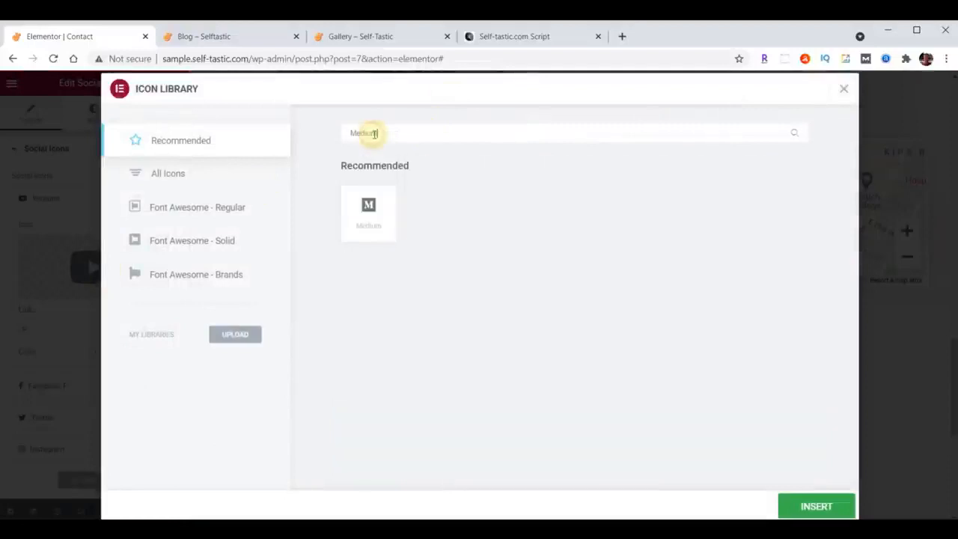
click(369, 215)
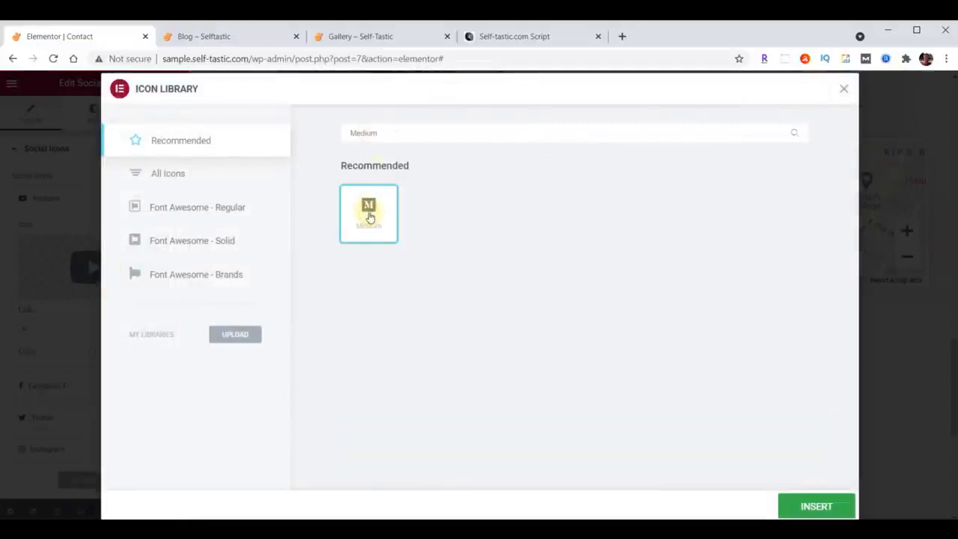
click(816, 506)
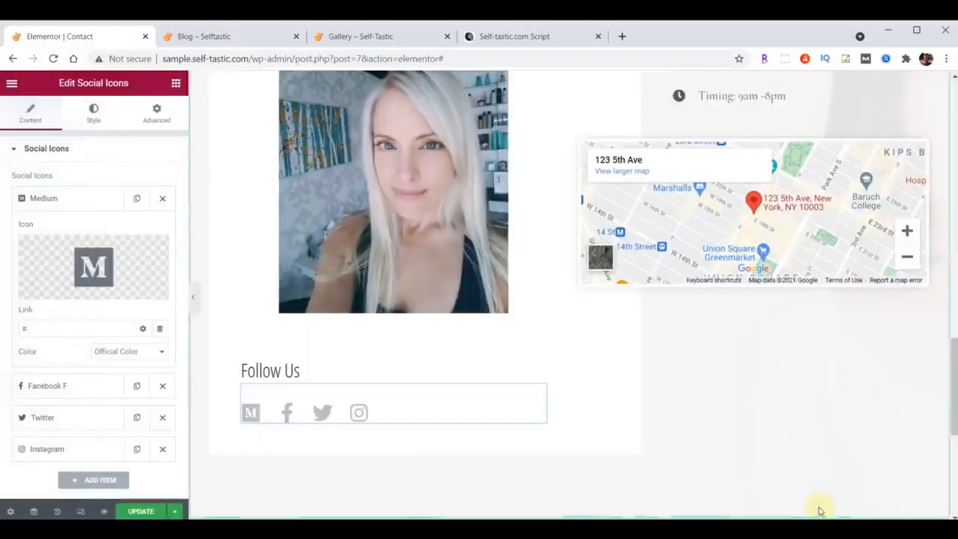
Paste the profile URL as the Medium item's link and move the item to the end of the social icons list.
double_click(40, 326)
key(ctrl+v)
click(53, 200)
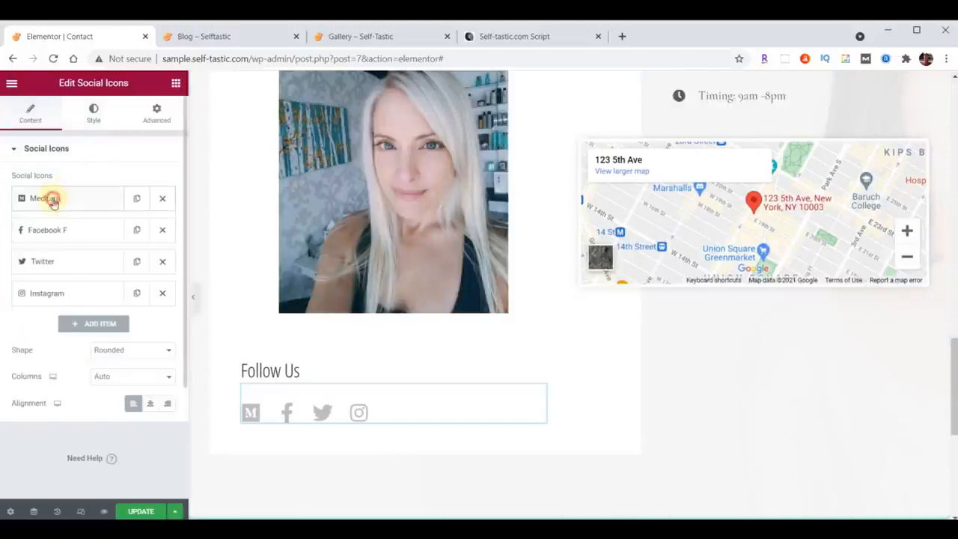
drag(69, 202, 77, 300)
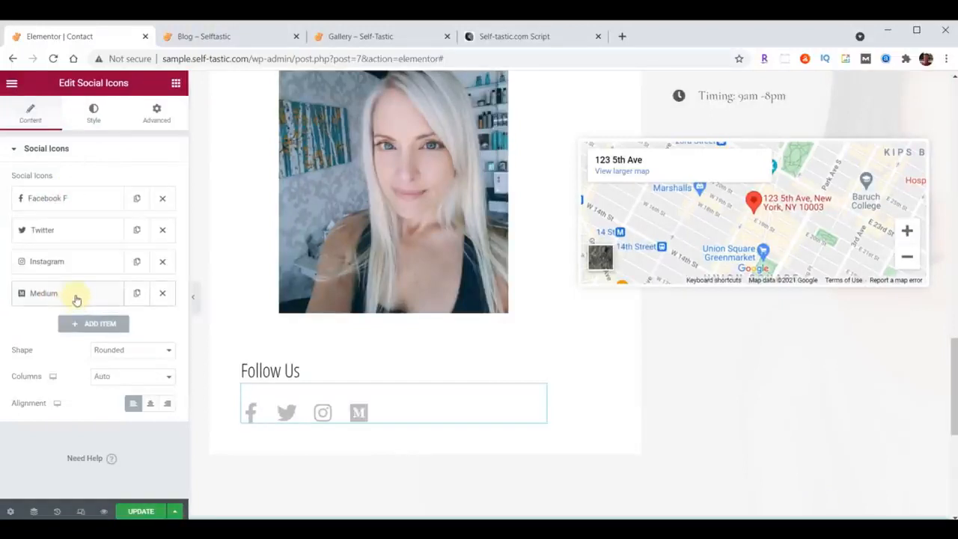
click(60, 198)
click(68, 325)
key(ctrl+v)
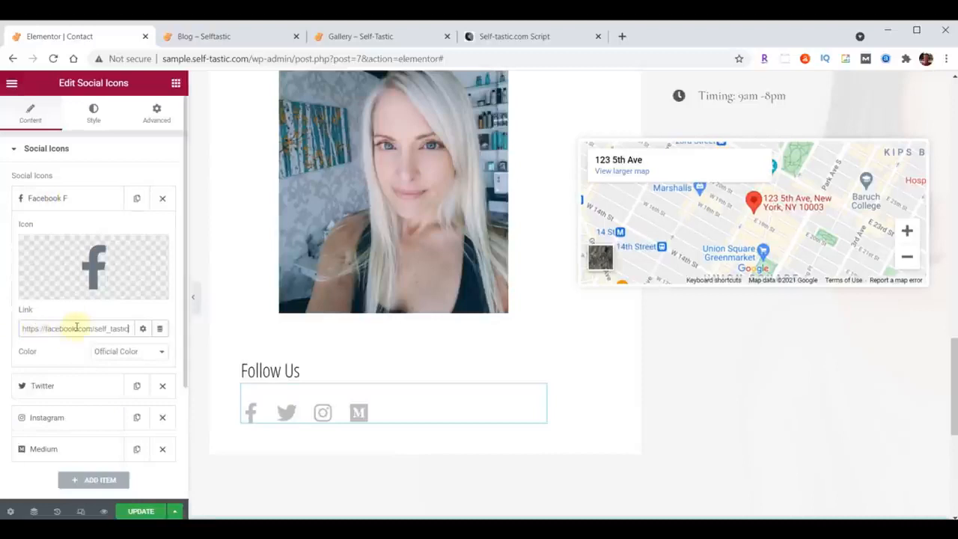
click(62, 198)
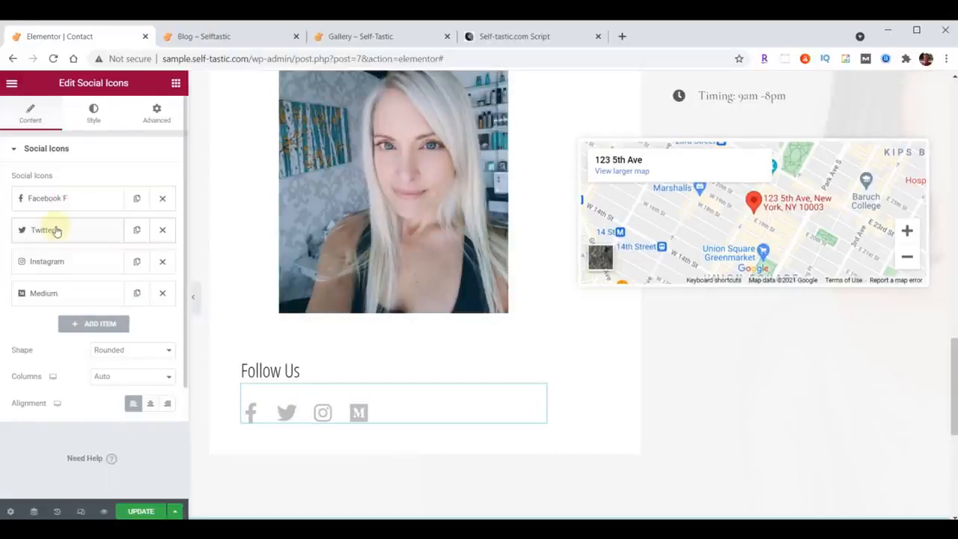
click(57, 231)
click(56, 359)
text(https://twitter.com/self_tastic)
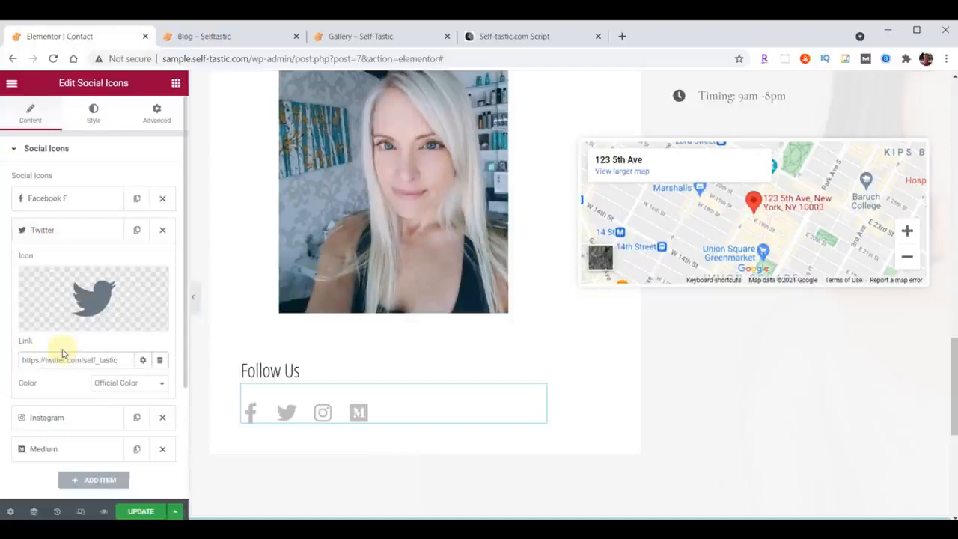
click(53, 232)
drag(56, 230, 51, 195)
click(60, 263)
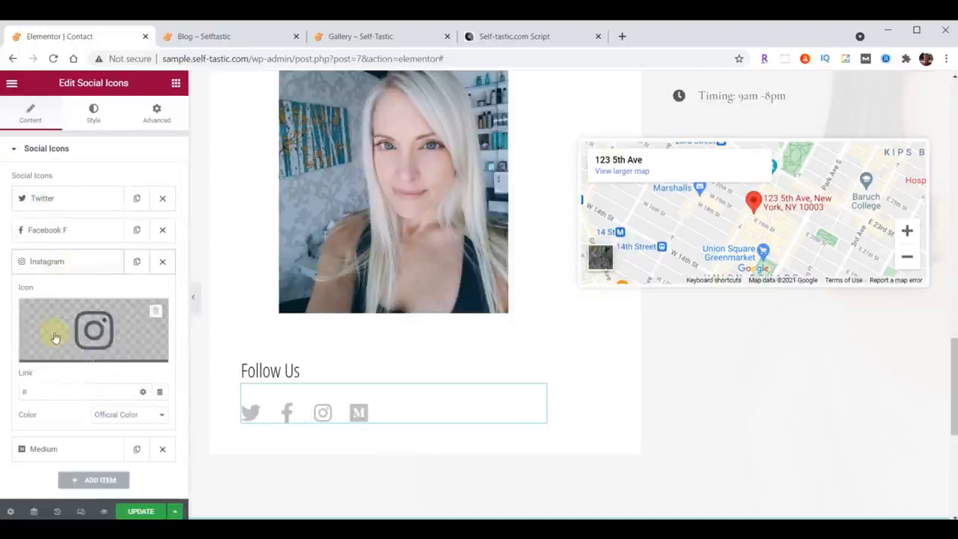
click(53, 389)
text(https://instagram.com/self_tastic)
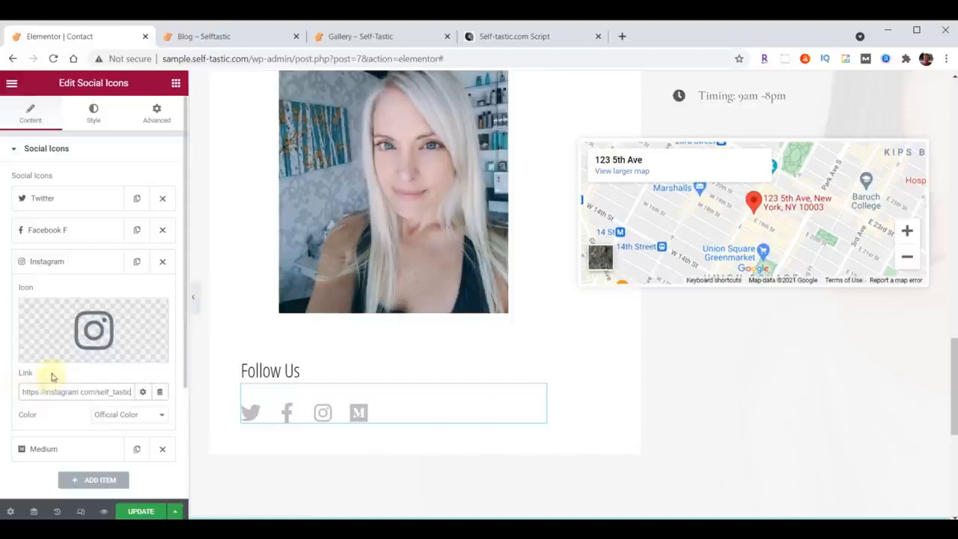
click(45, 260)
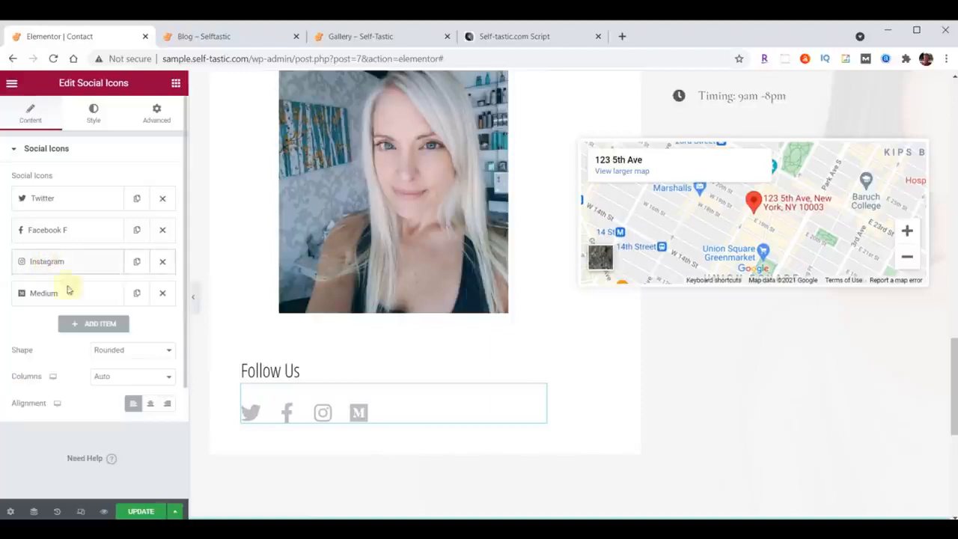
Replace the placeholder address in the contact icon list with the business's street address.
scroll(850, 369, up, 5)
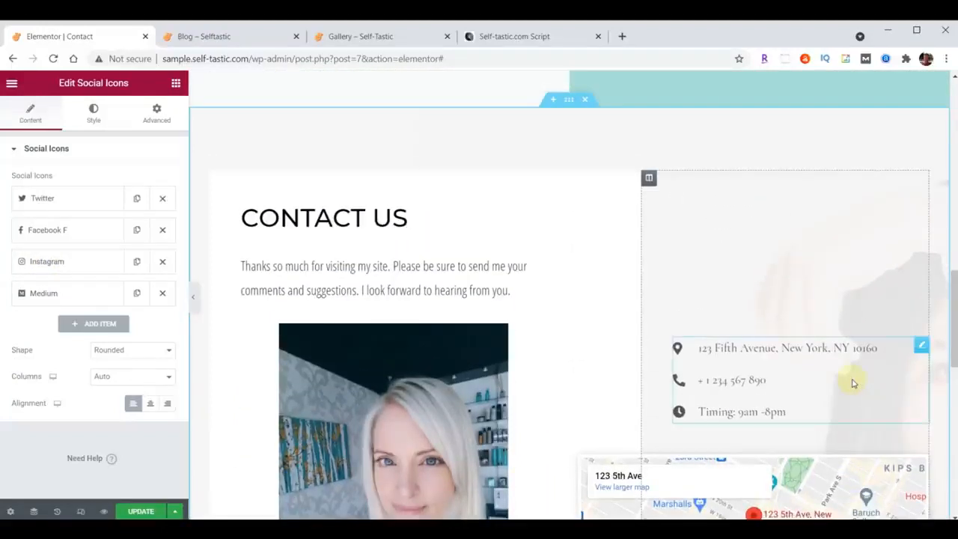
click(920, 347)
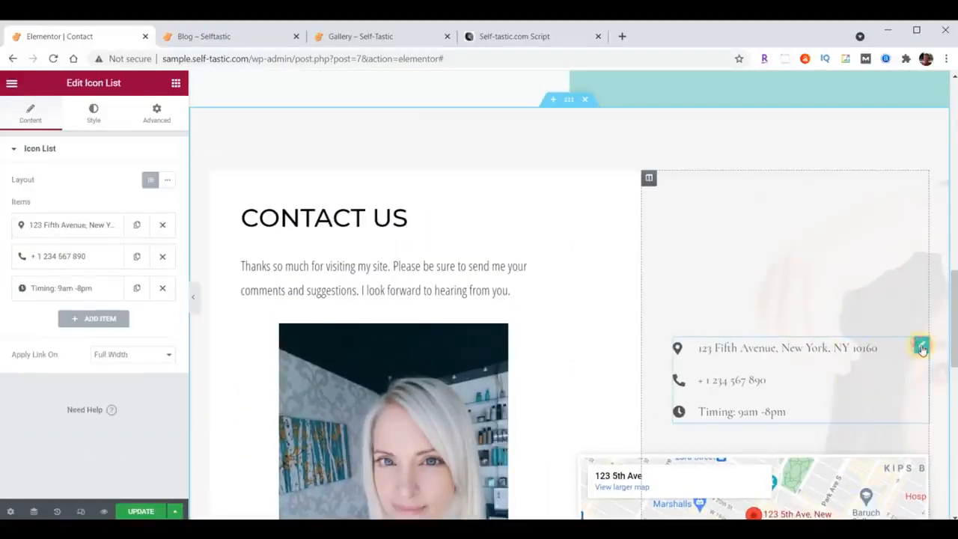
click(78, 227)
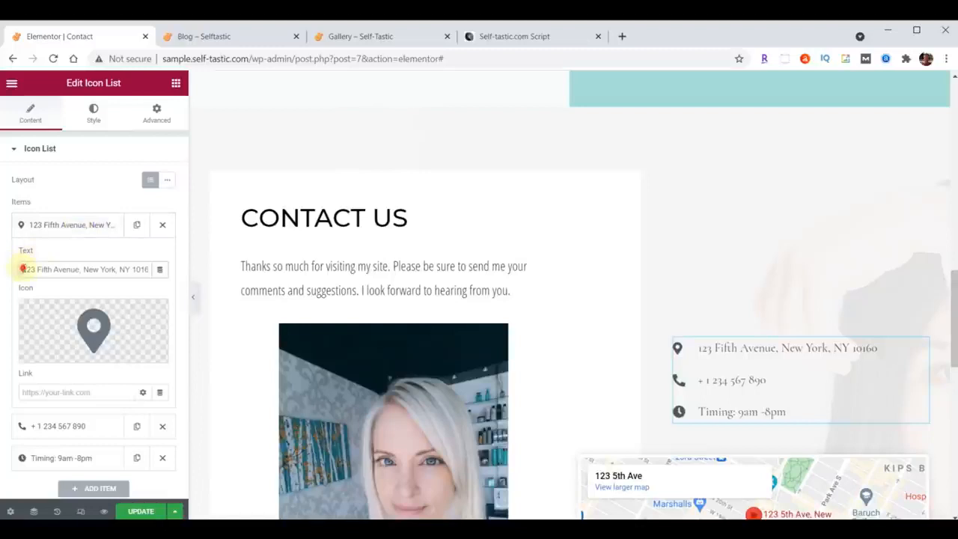
drag(23, 268, 173, 266)
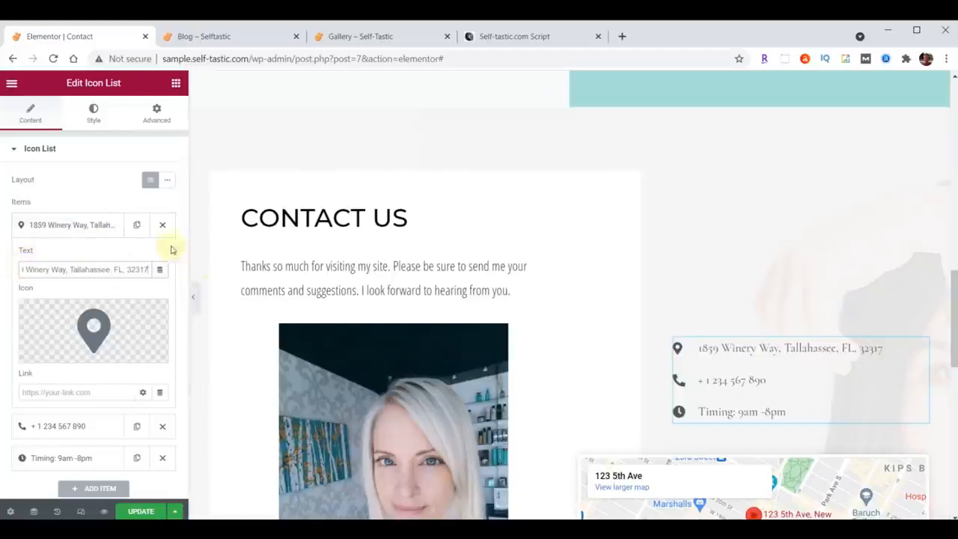
click(56, 224)
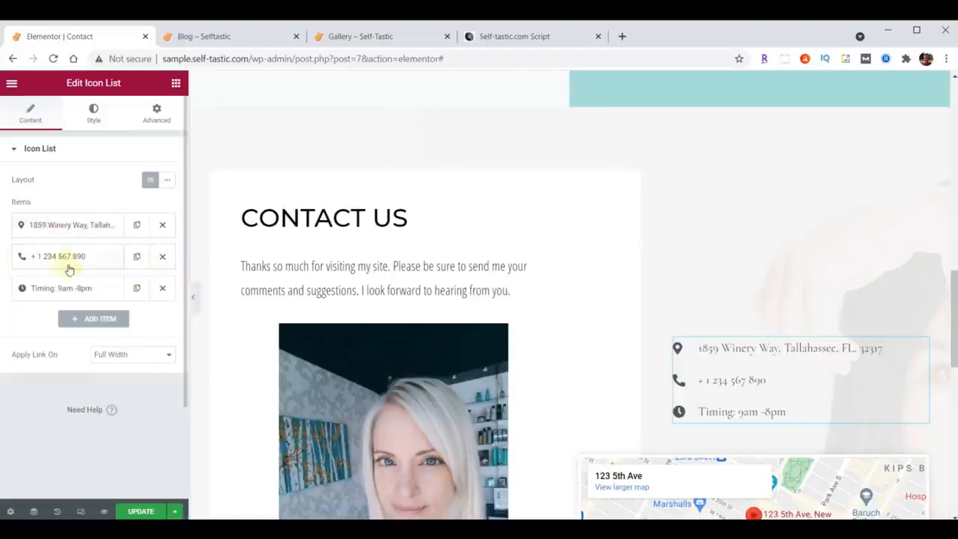
Replace the placeholder phone item in the contact icon list with the business's phone number.
click(52, 257)
drag(99, 300, 4, 299)
key(ctrl+v)
click(75, 257)
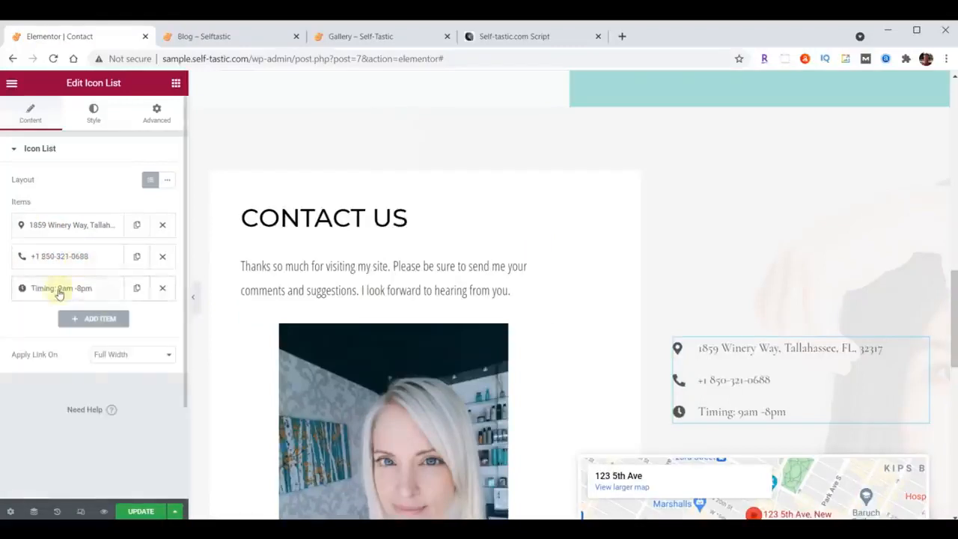
Change the timing item's text in the contact icon list to "Hours 9am-5pm, Mon-Fri".
click(64, 288)
click(99, 326)
drag(100, 326, 15, 332)
text(Hours 9am-5pm, Mon-Fri)
click(77, 288)
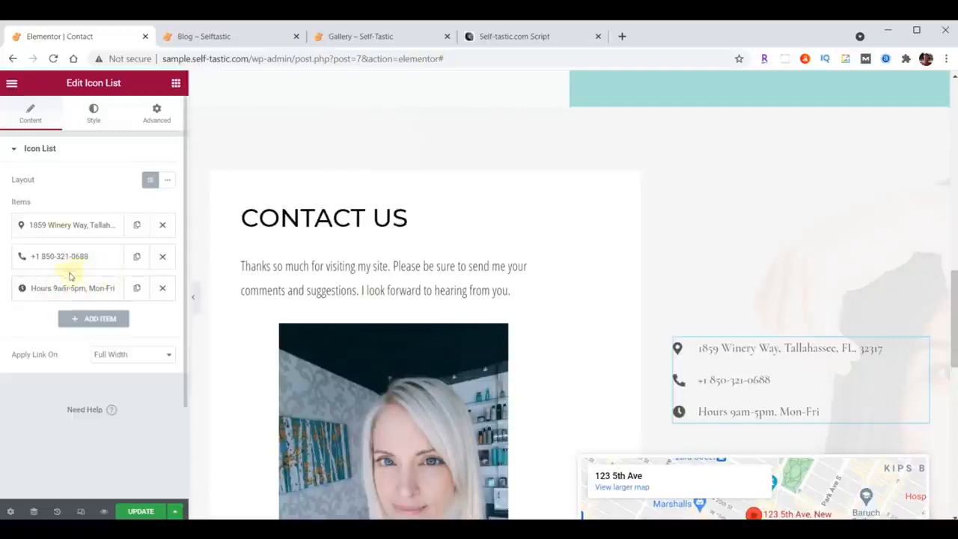
drag(63, 253, 68, 220)
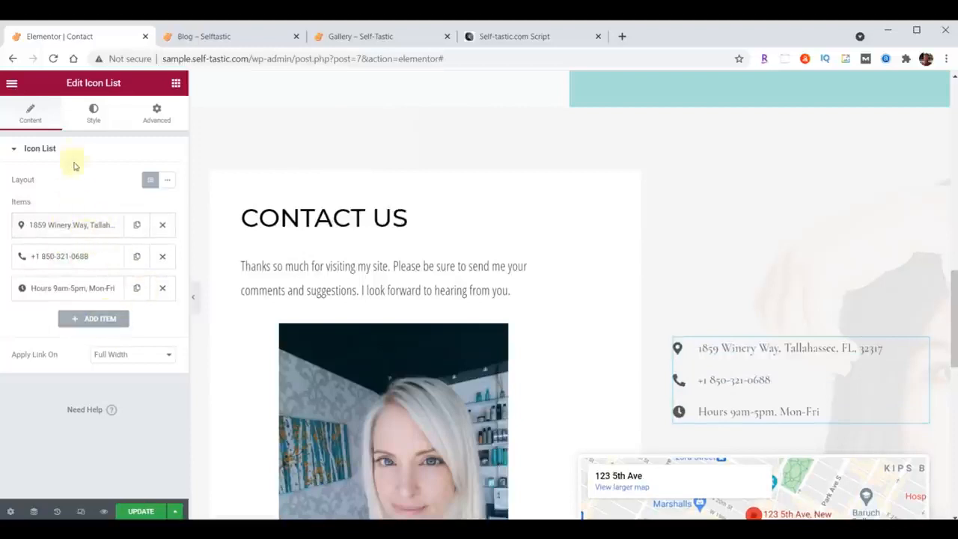
Set the text color of the contact icon list to #222222.
click(94, 112)
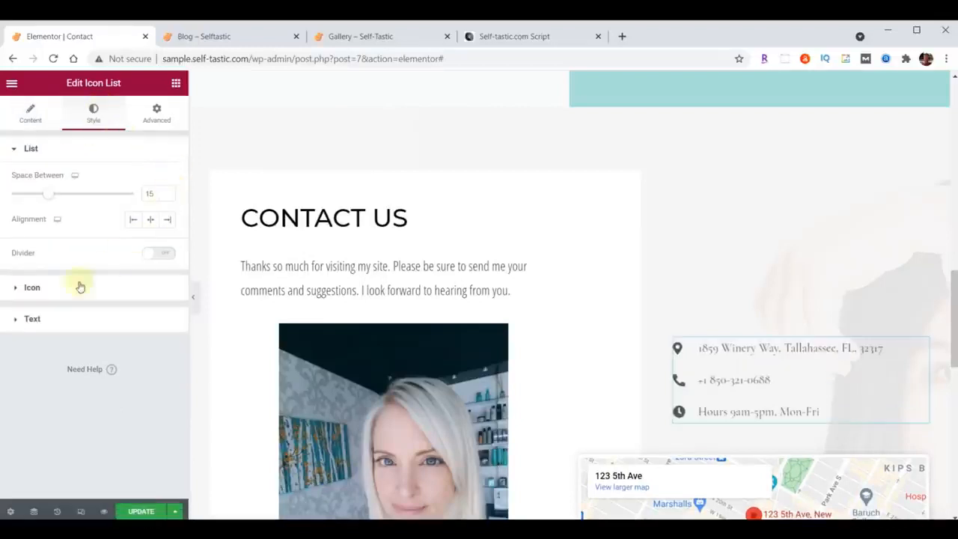
click(32, 319)
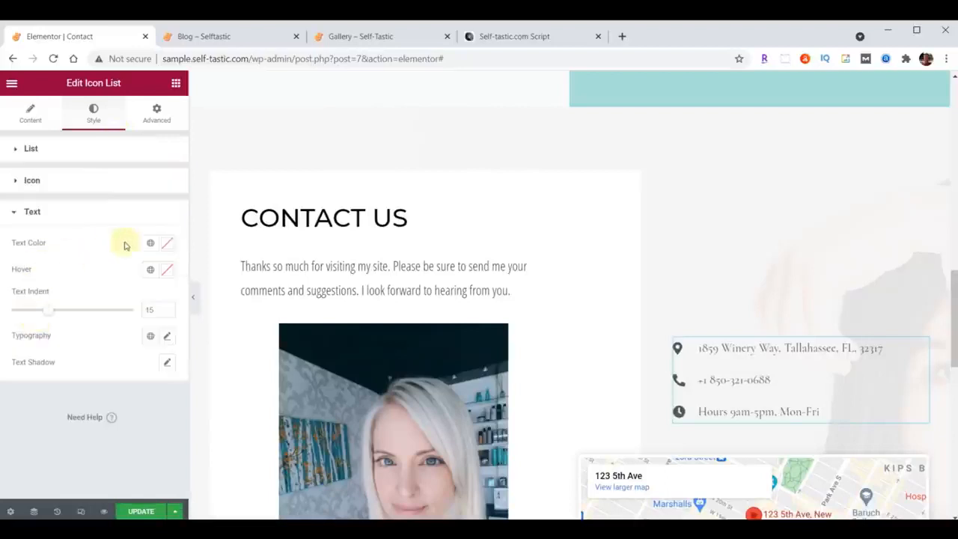
click(168, 245)
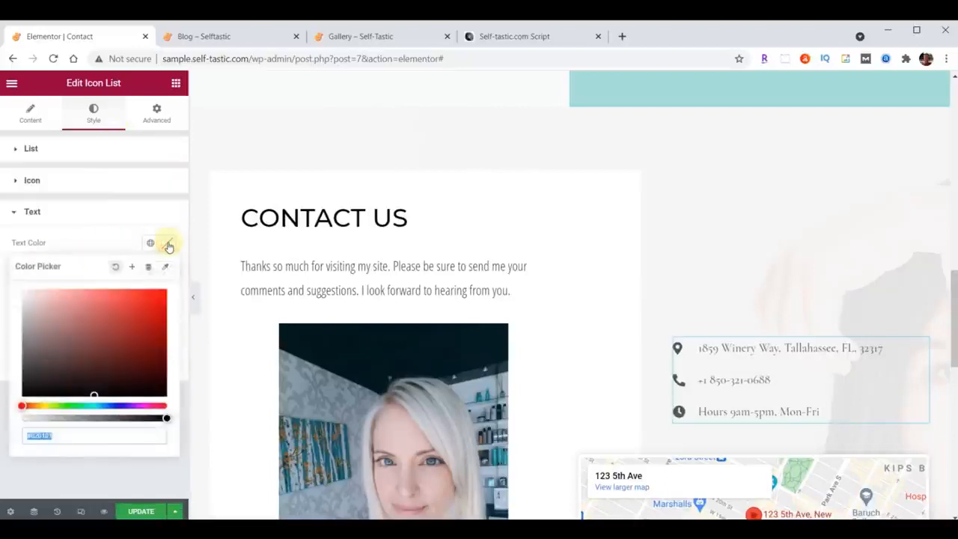
click(168, 244)
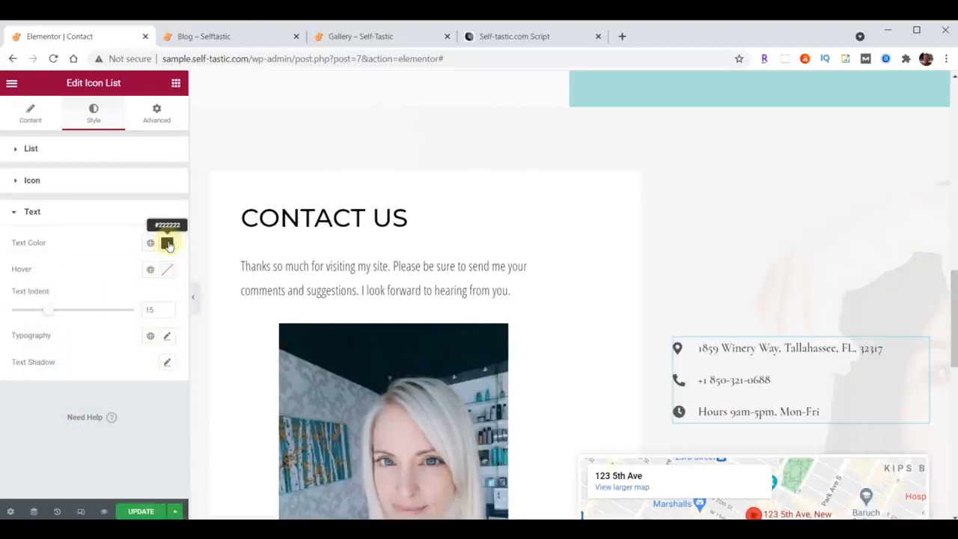
Set the contact list's typography to Open Sans Condensed, size 21 px, weight 400.
click(167, 336)
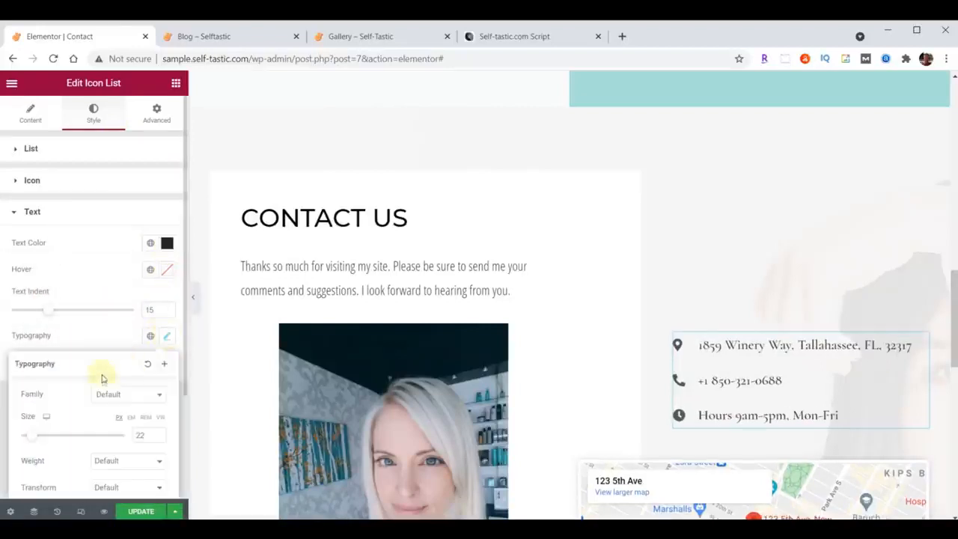
click(123, 402)
text(Open)
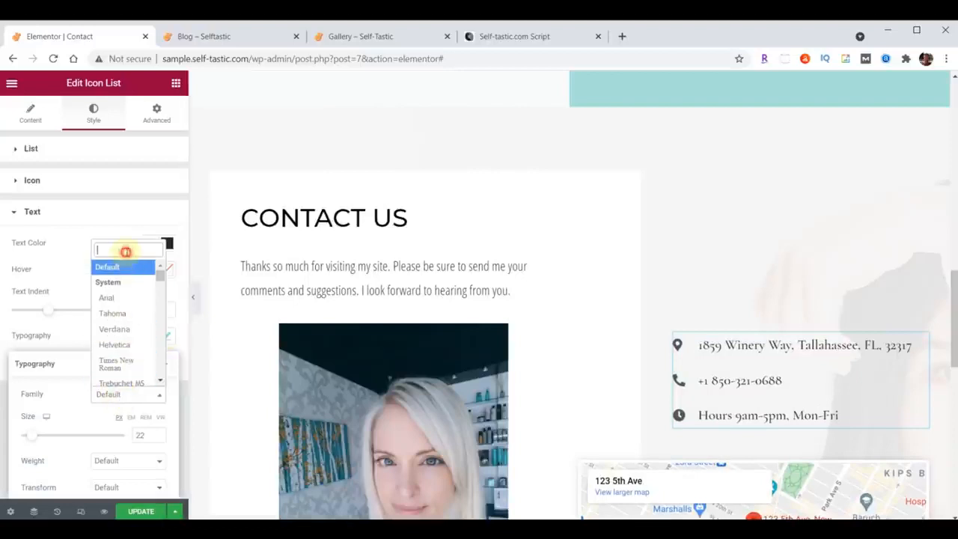
click(125, 304)
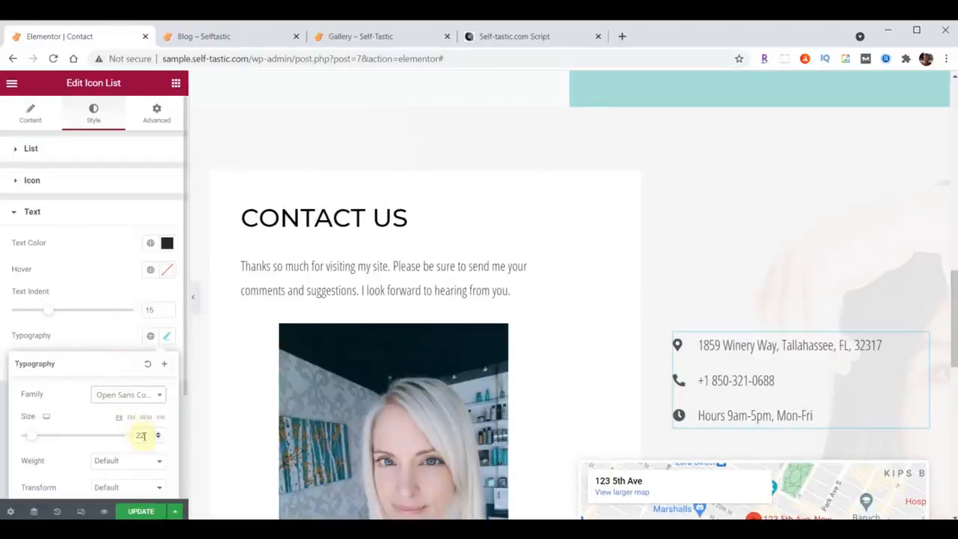
drag(147, 436, 131, 440)
text(21)
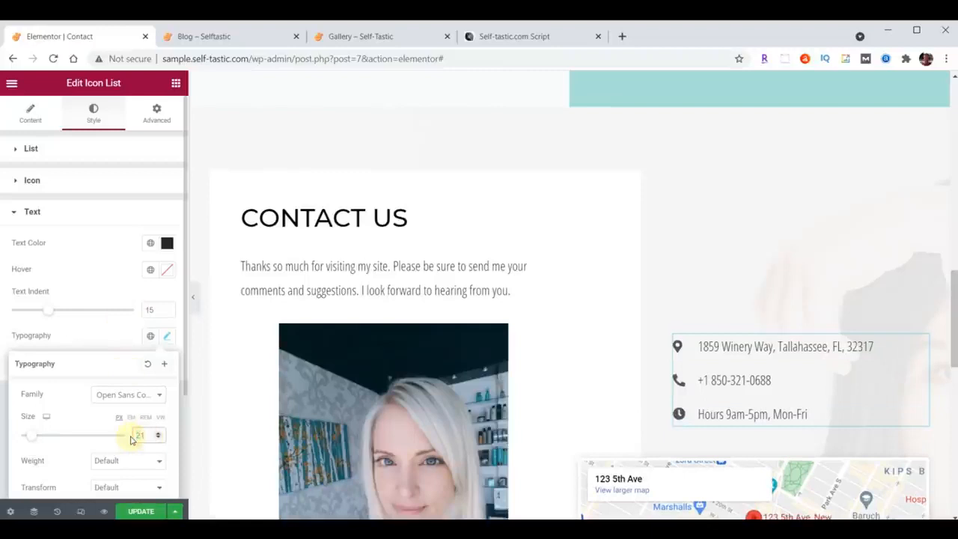
click(125, 460)
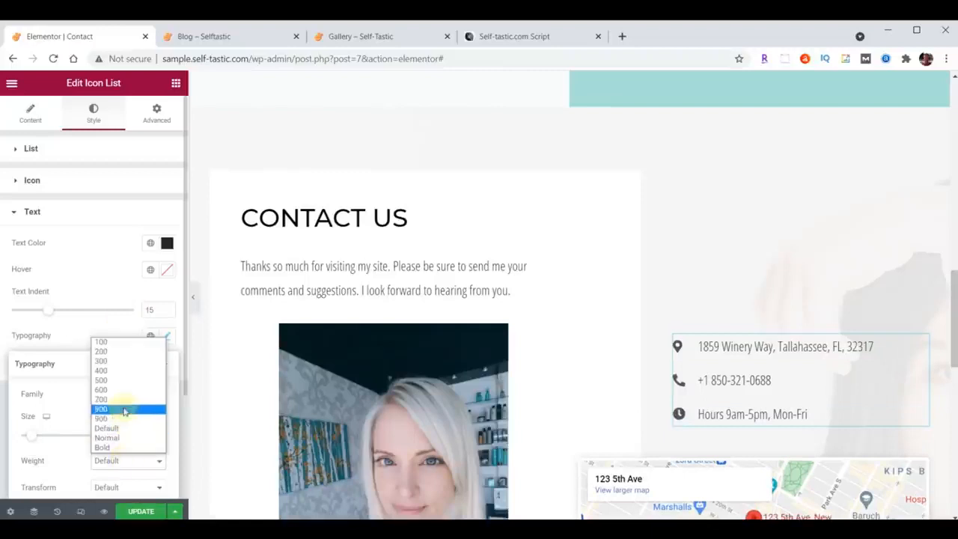
click(120, 369)
Set the Google Maps widget's location to the business's street address.
scroll(811, 253, down, 3)
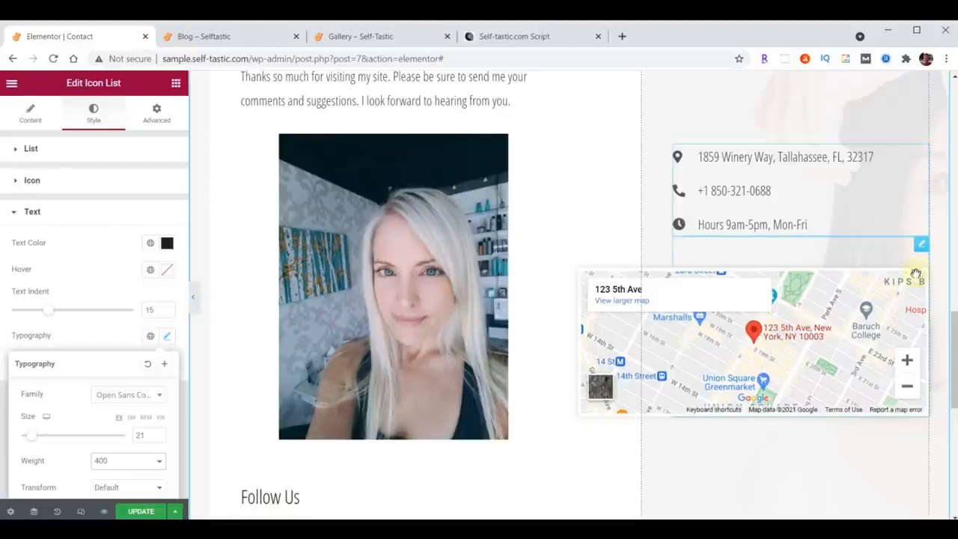
click(921, 245)
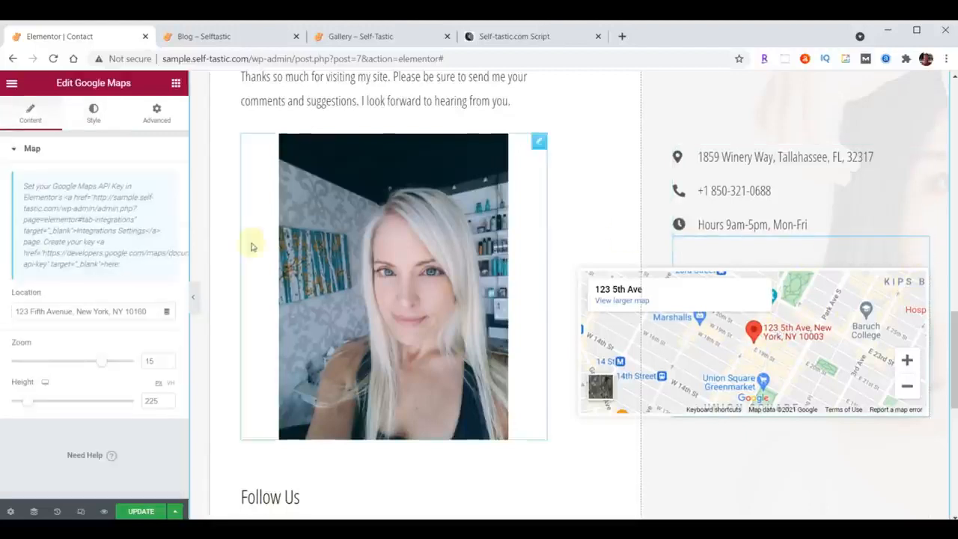
click(29, 310)
drag(18, 310, 170, 308)
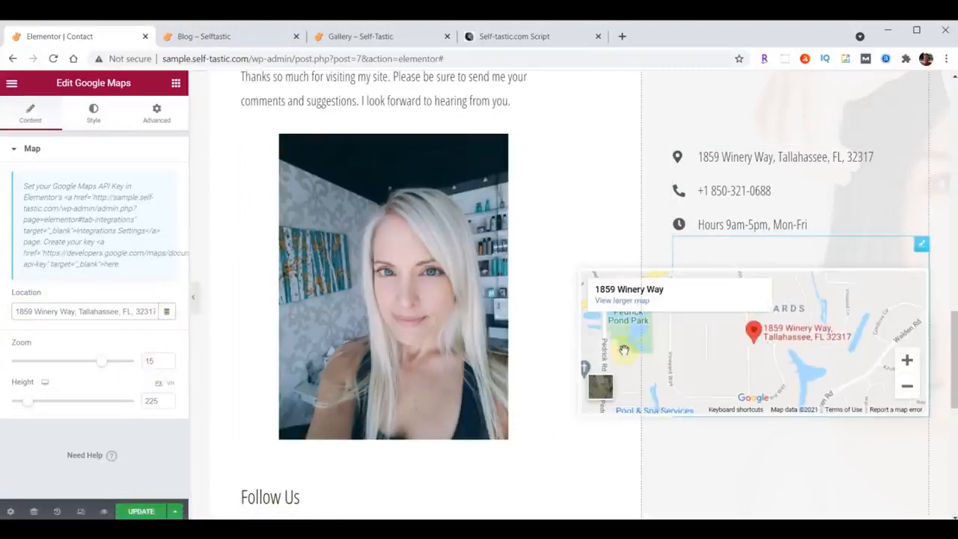
Set the Google Maps widget's height to 500 px.
scroll(748, 344, down, 3)
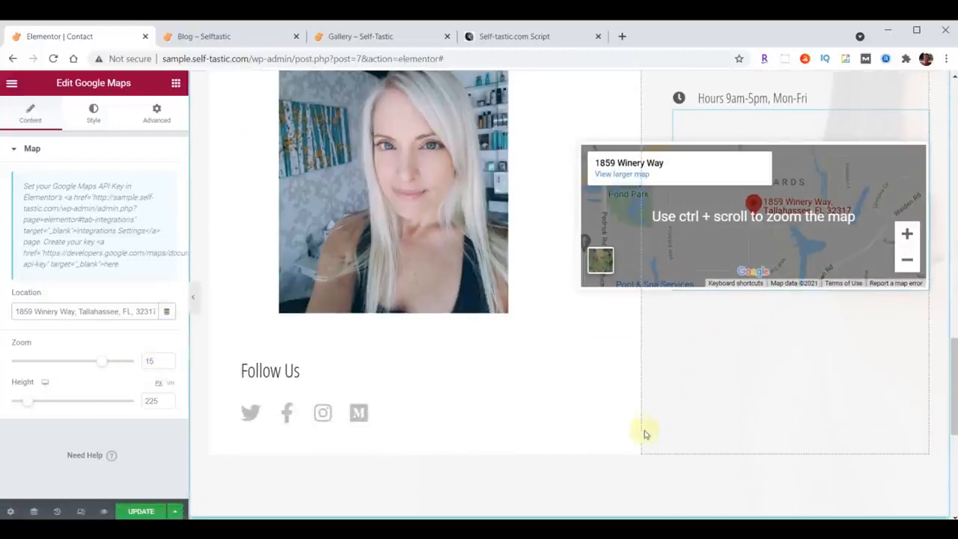
double_click(154, 401)
text(500)
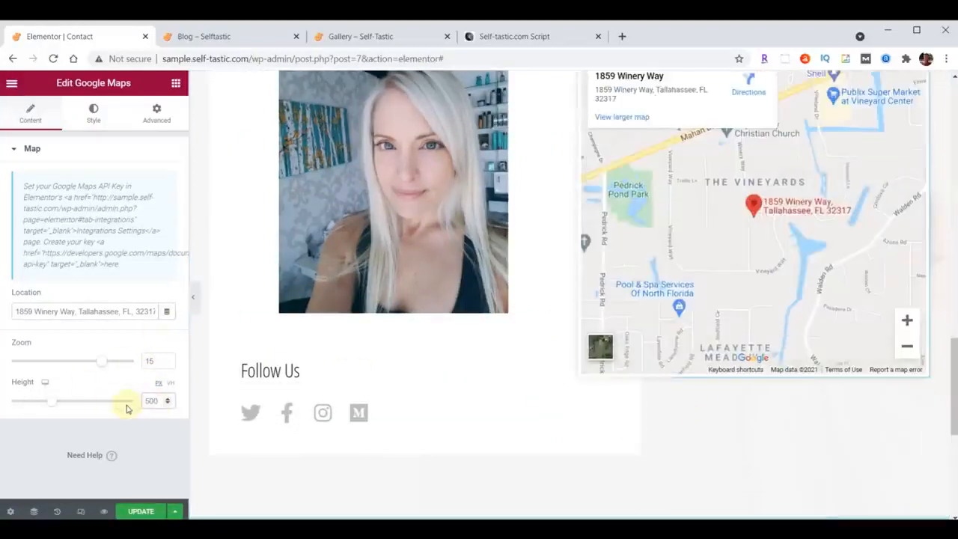
Save the changes made to the Contact page.
scroll(599, 440, up, 3)
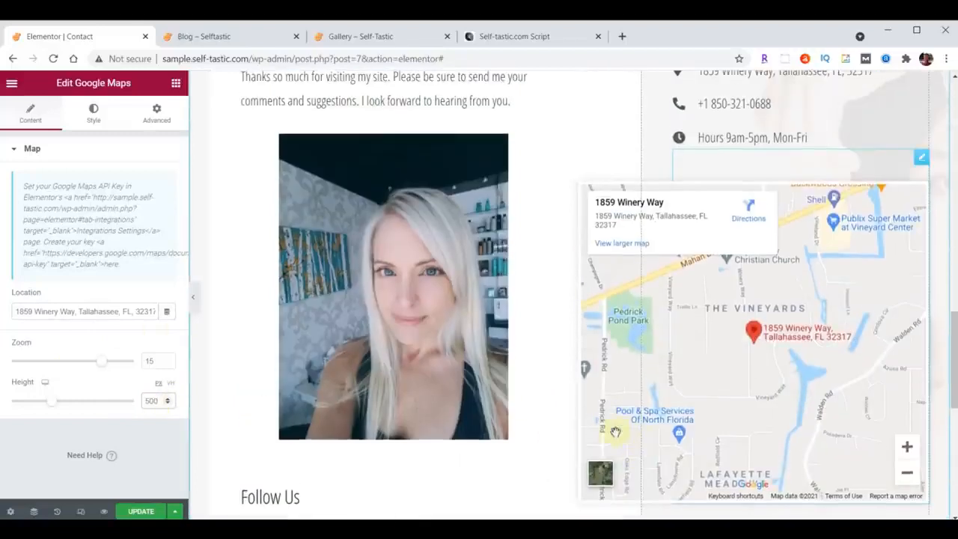
scroll(577, 440, down, 3)
click(135, 512)
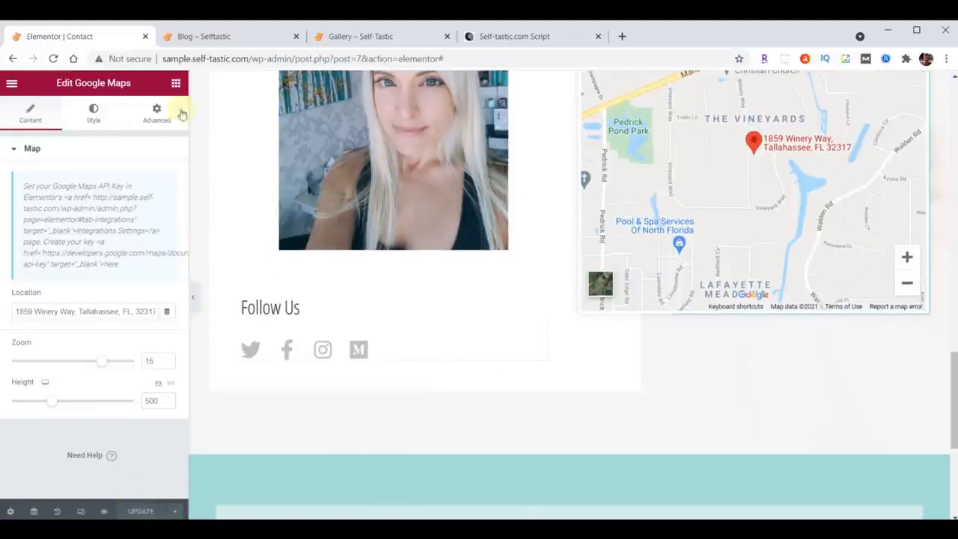
Open the live Contact page and examine its message form, contact details, map and social icons.
click(223, 41)
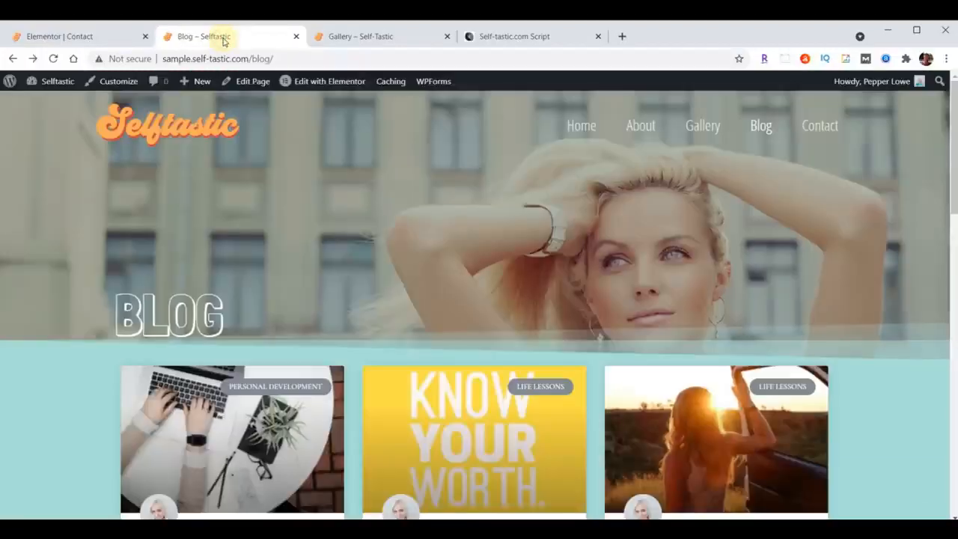
click(819, 126)
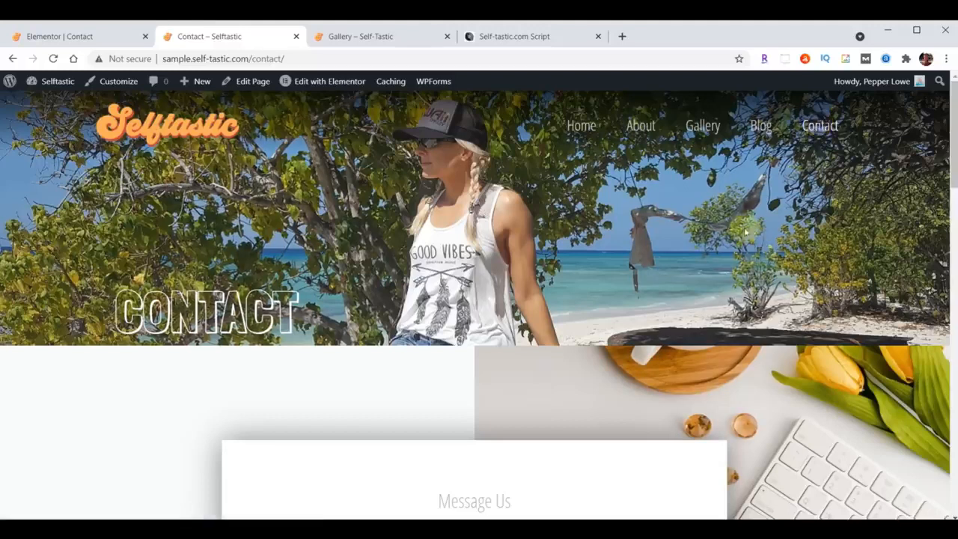
scroll(745, 233, down, 3)
scroll(746, 233, down, 8)
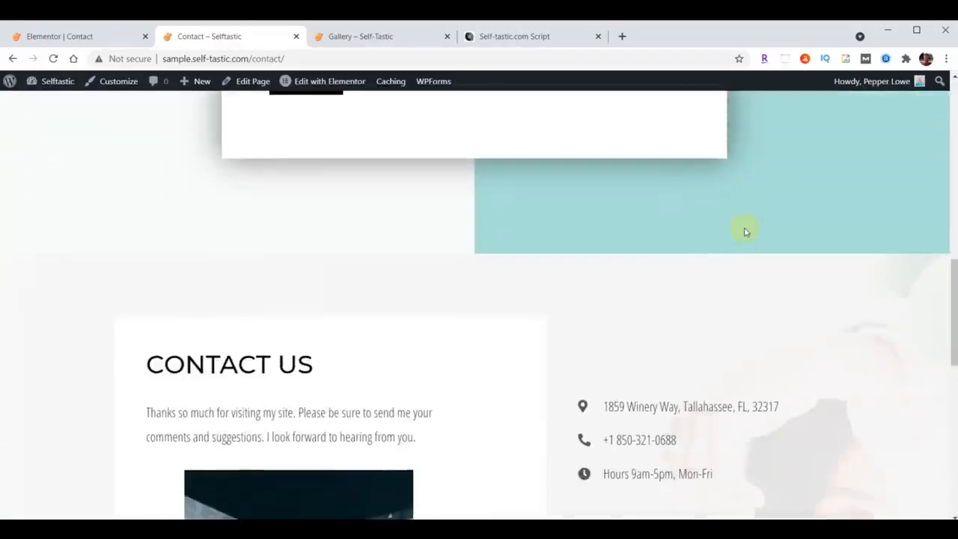
scroll(746, 232, down, 8)
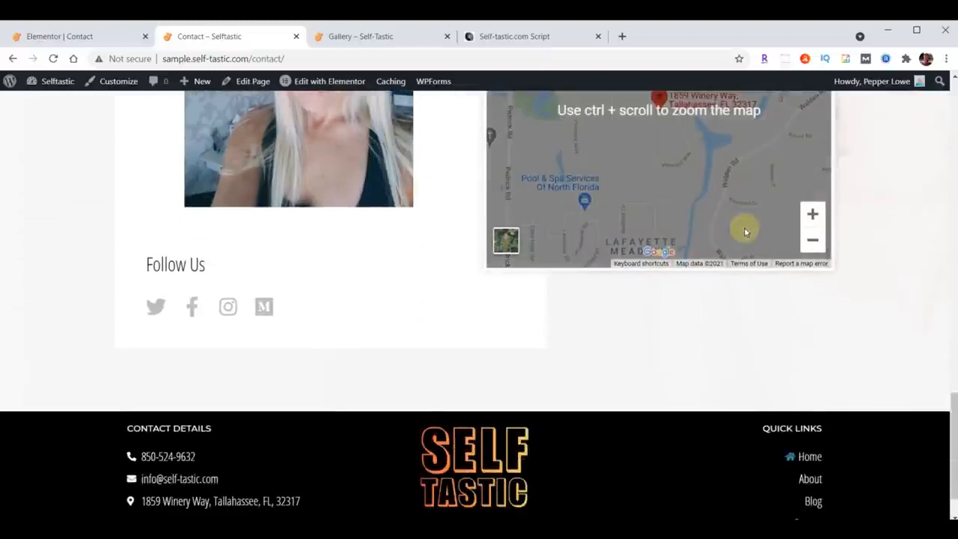
scroll(713, 345, up, 6)
scroll(709, 351, up, 6)
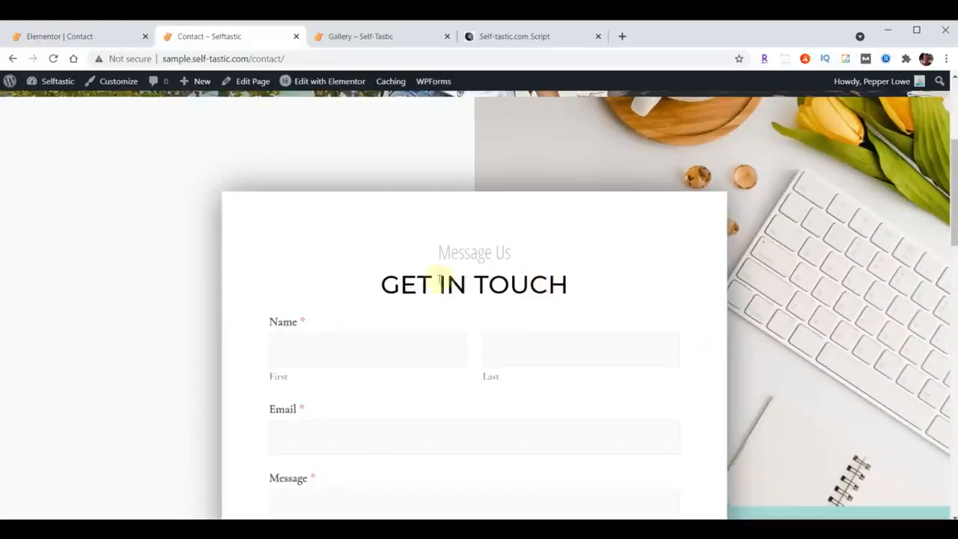
Leave the Elementor editor for the WordPress dashboard and open the Contact Form in the WPForms builder.
click(58, 37)
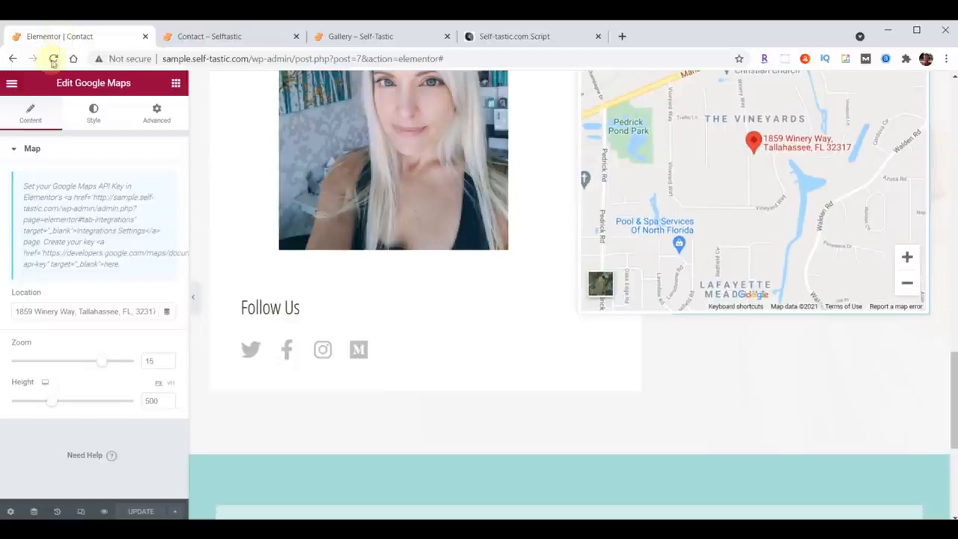
click(11, 83)
click(79, 303)
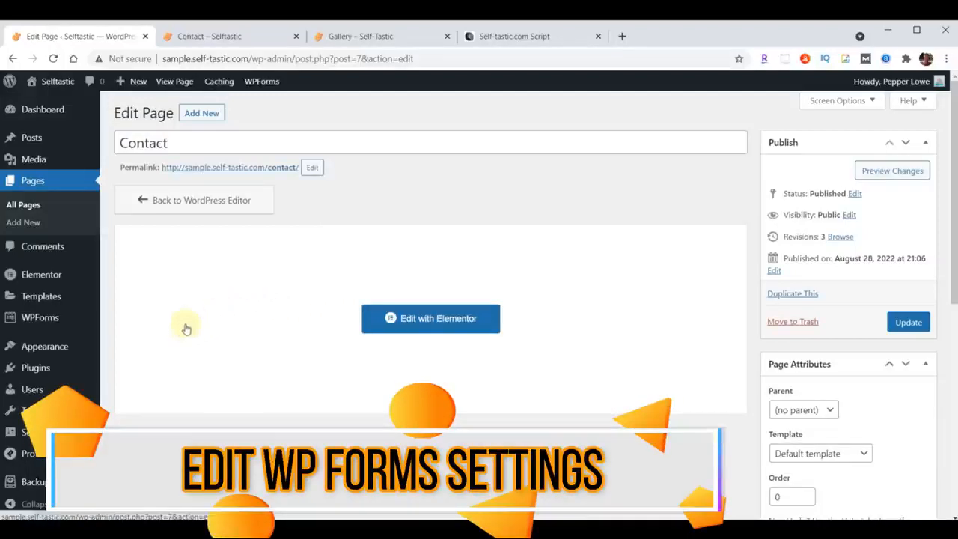
click(38, 324)
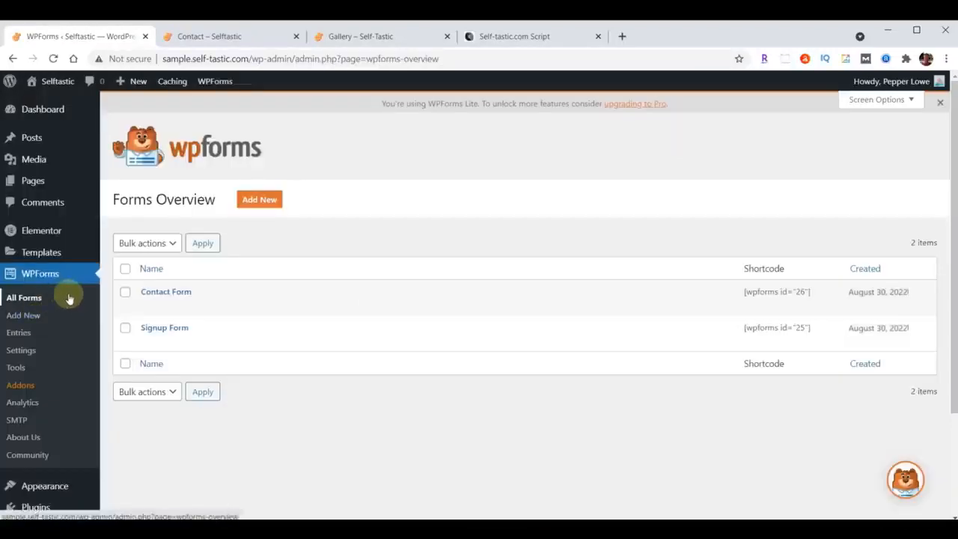
click(166, 294)
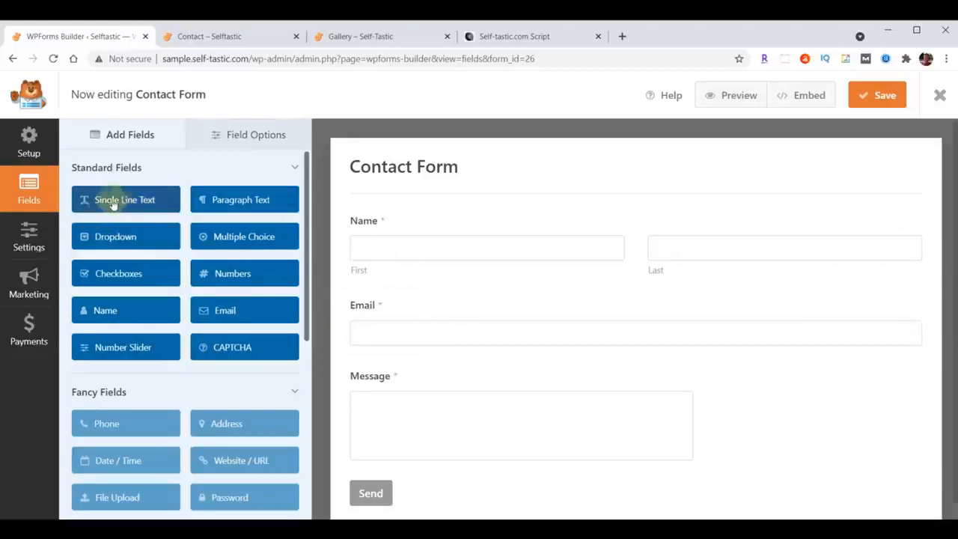
Add a Single Line Text field between Name and Email and label it "Subject".
drag(107, 199, 382, 292)
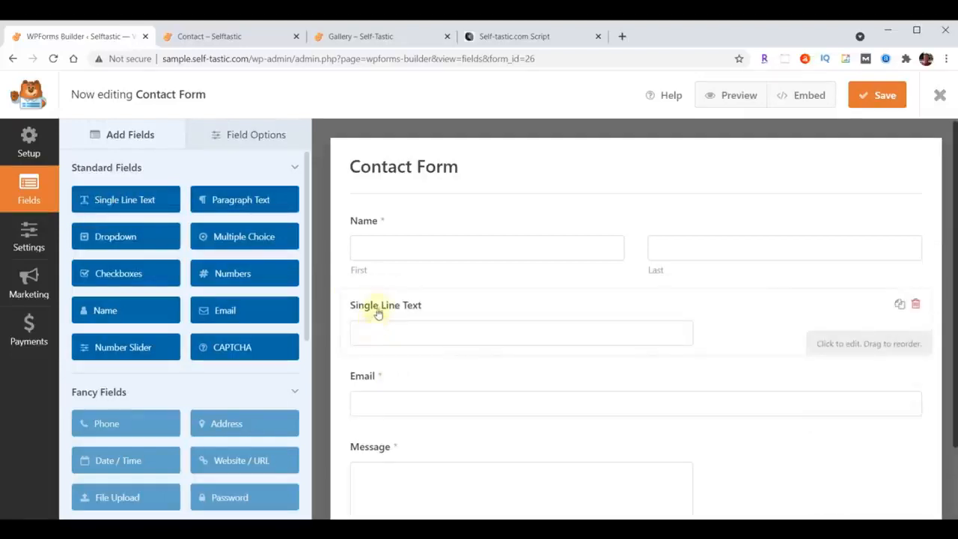
click(248, 136)
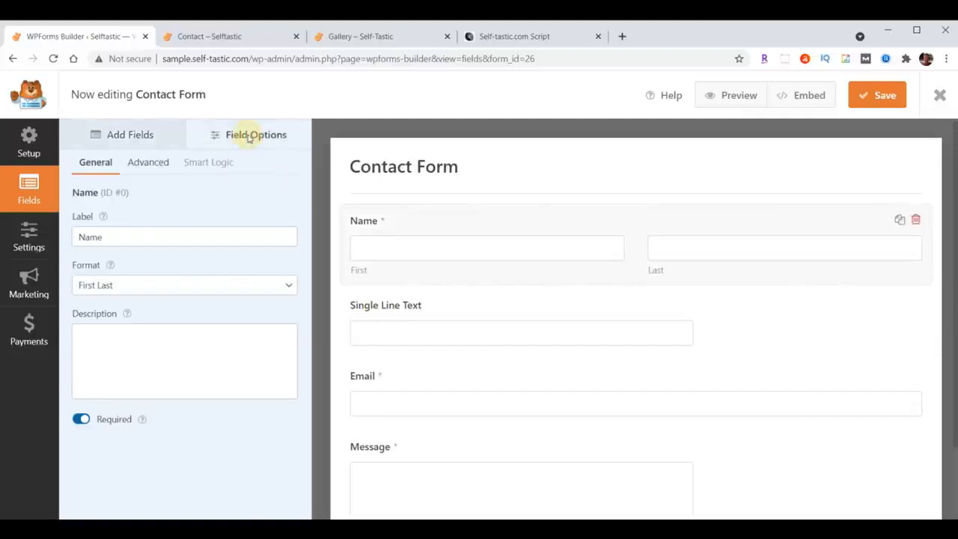
click(400, 308)
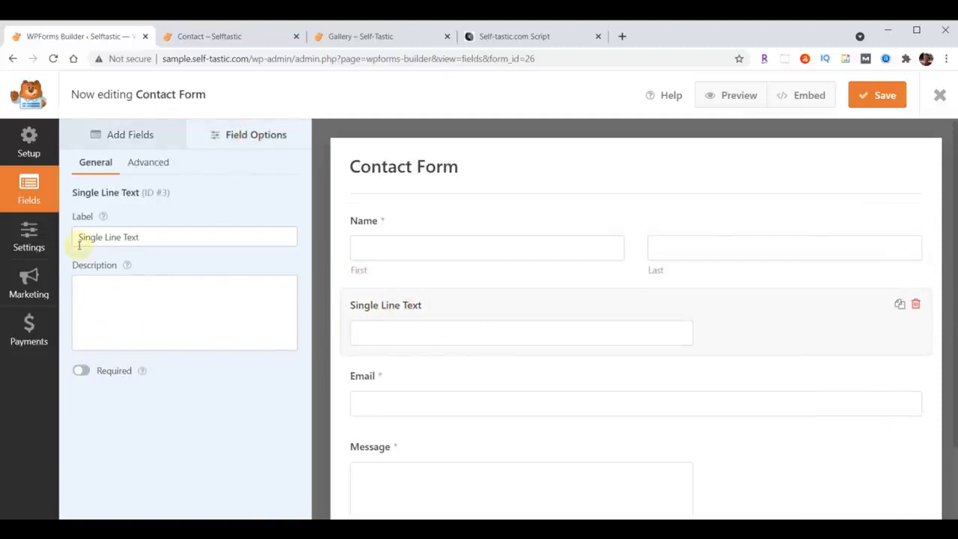
drag(80, 241, 185, 242)
text(Subject)
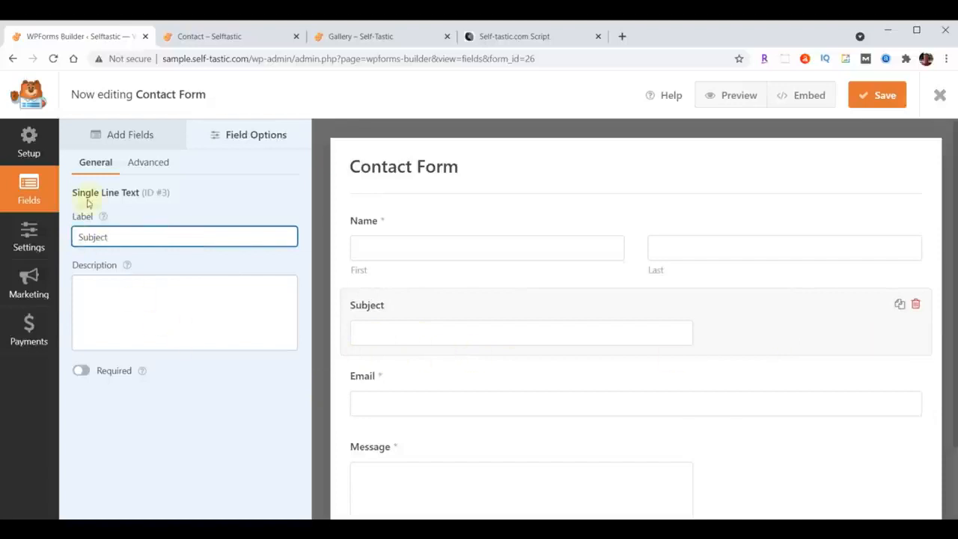
Set the Subject field's size to Large.
click(148, 163)
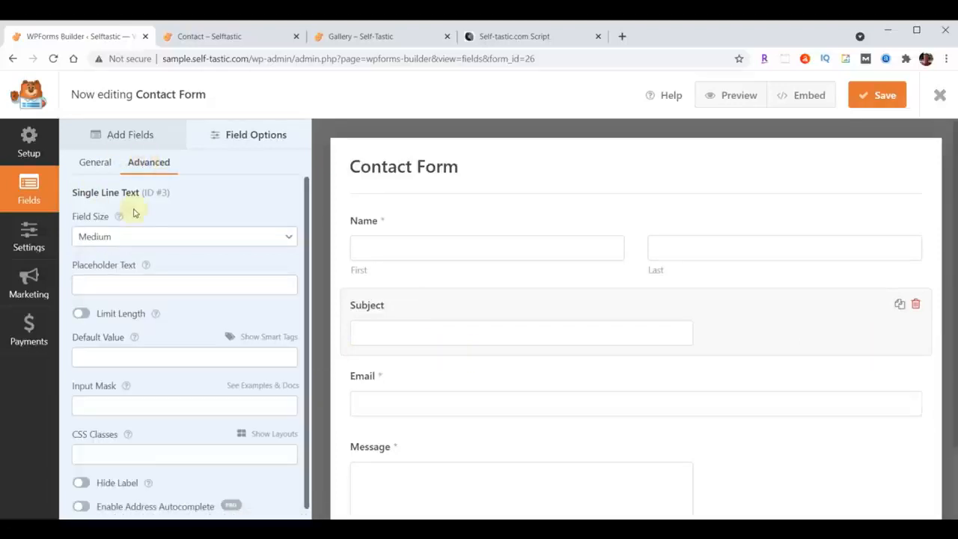
click(144, 237)
click(136, 277)
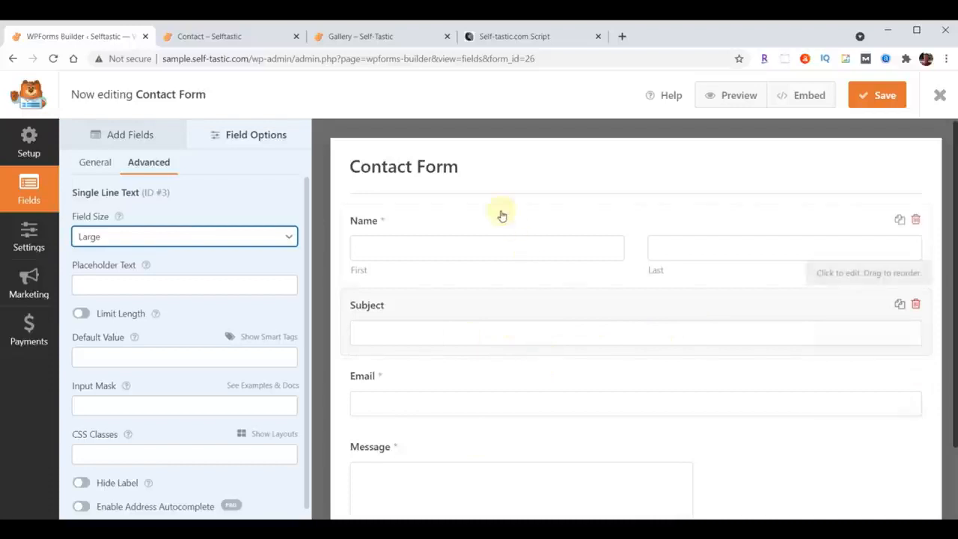
Try to add the fancy Phone field to the contact form.
click(118, 137)
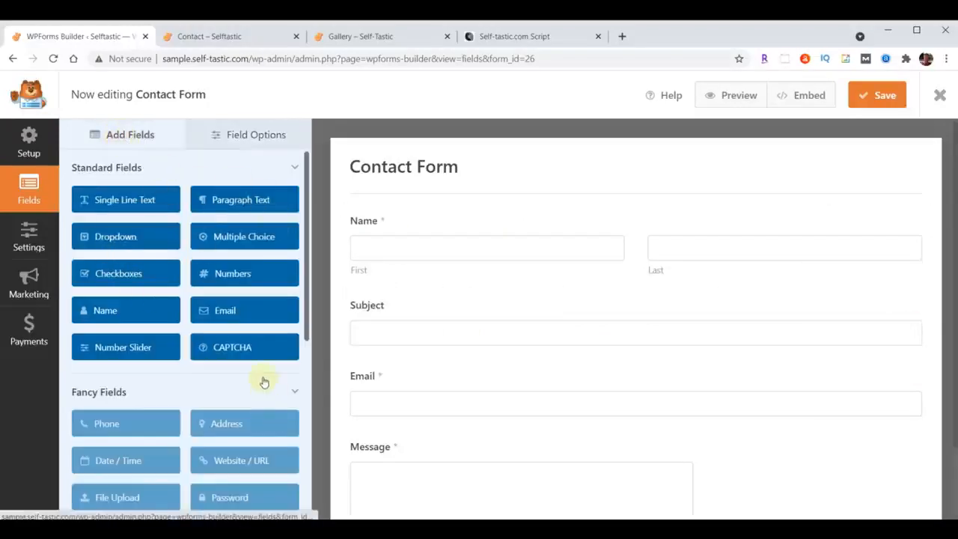
scroll(261, 381, down, 1)
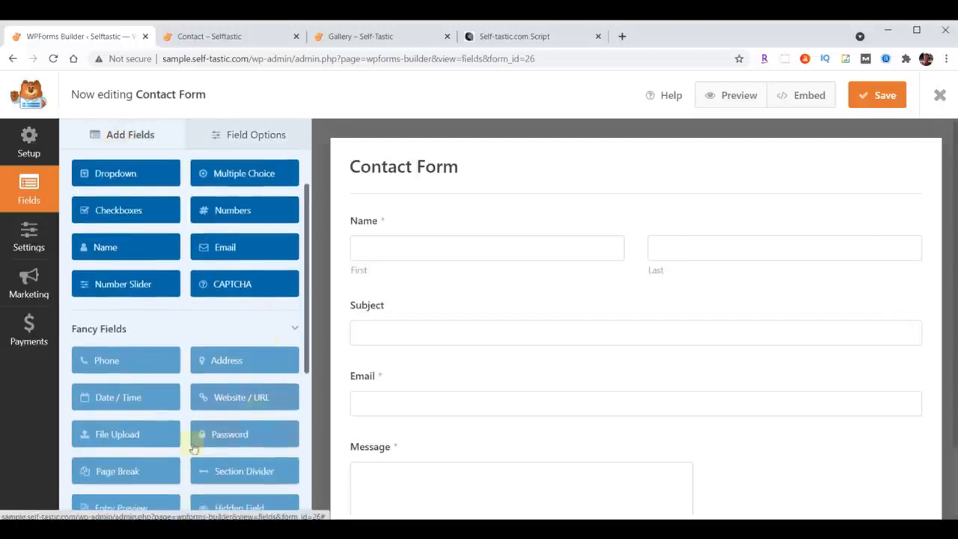
click(97, 364)
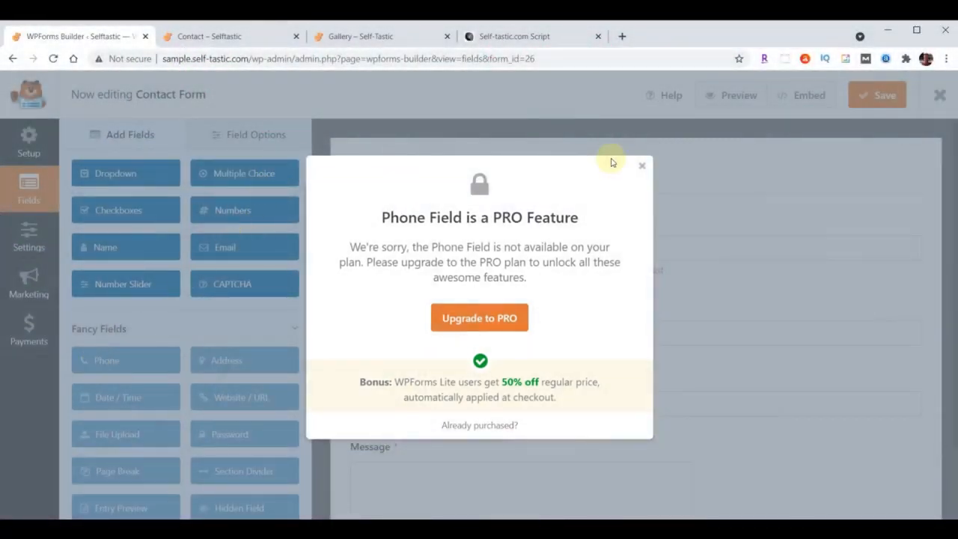
click(641, 167)
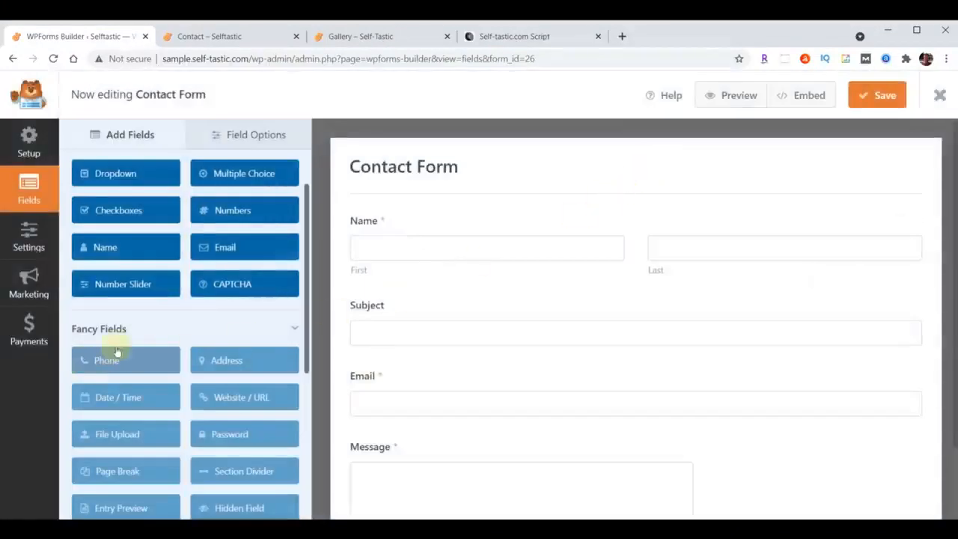
scroll(142, 329, up, 2)
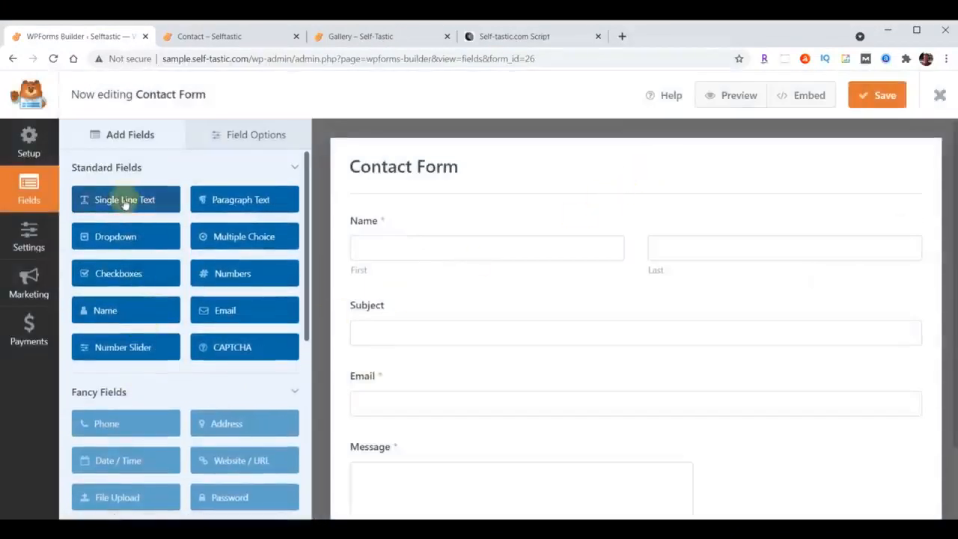
Add a second Single Line Text field between Subject and Email and label it "Phone".
drag(125, 206, 409, 373)
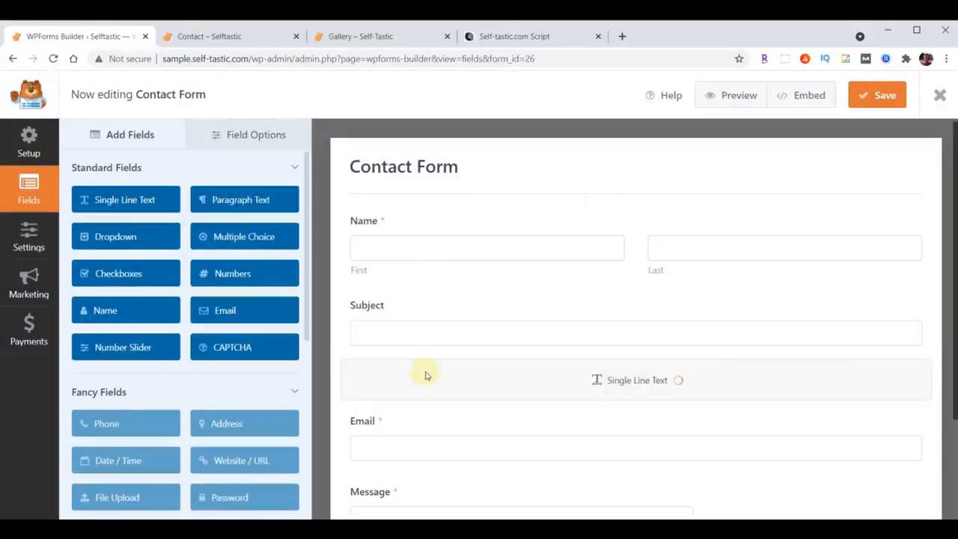
click(266, 135)
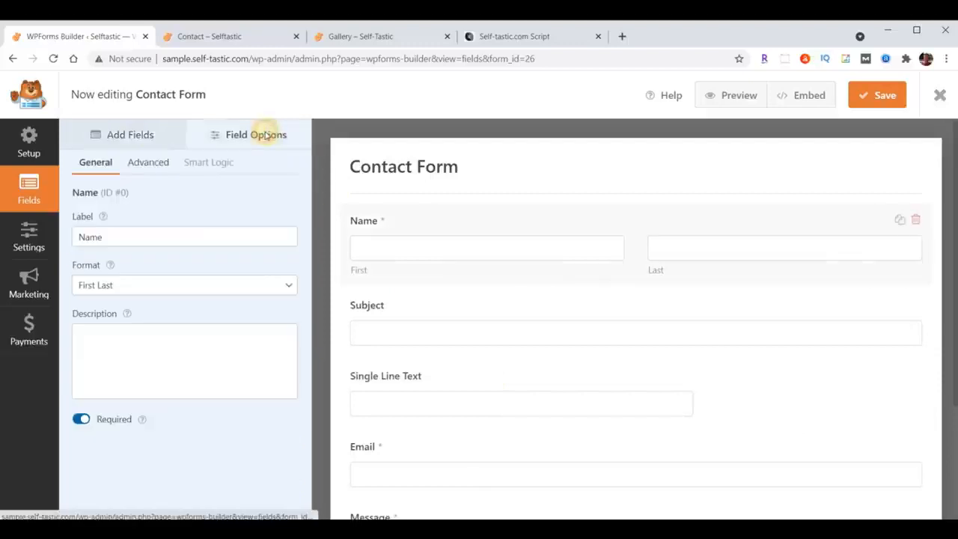
click(400, 403)
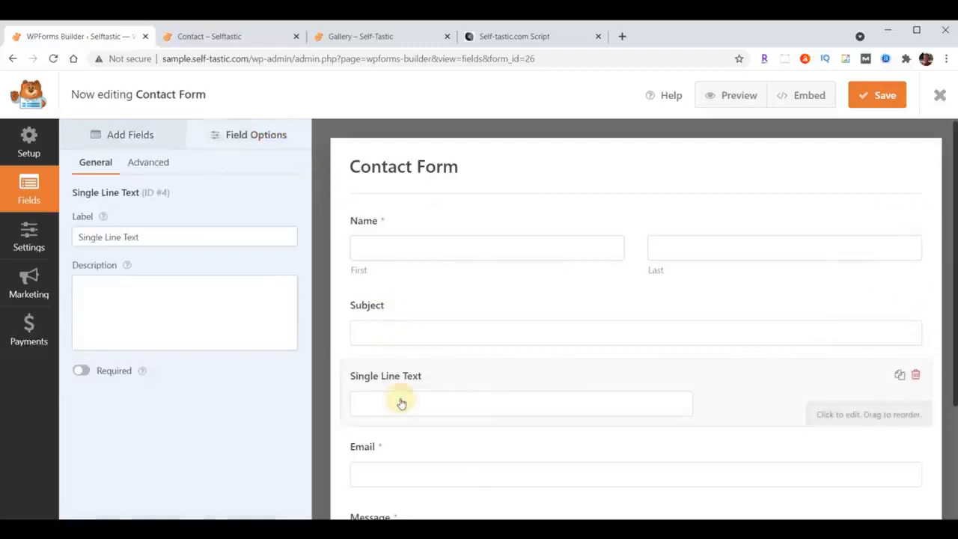
triple_click(135, 236)
text(Phone)
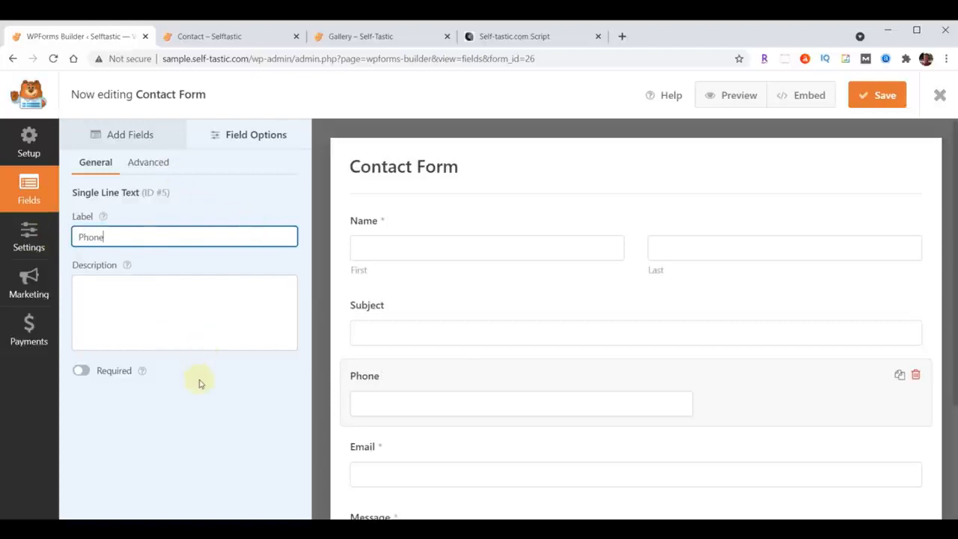
click(243, 406)
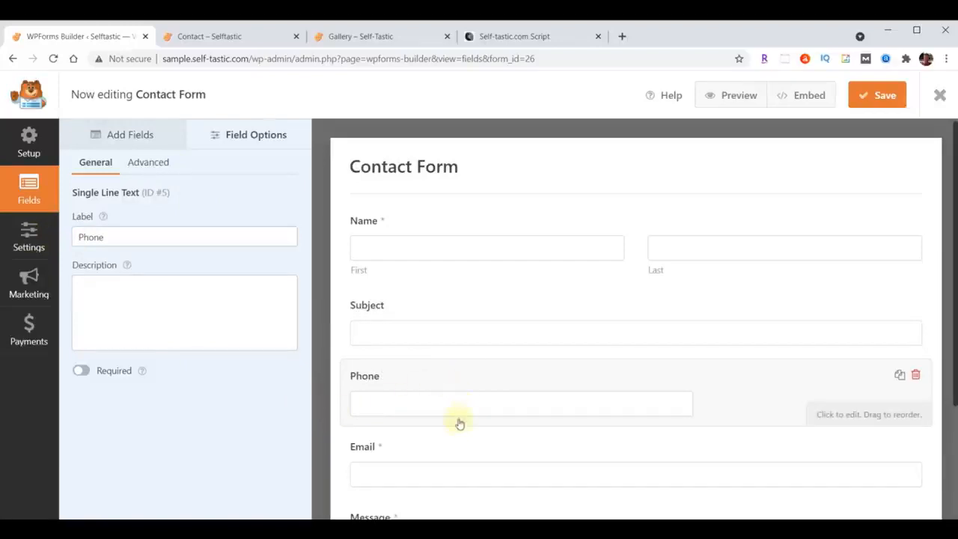
Make the Phone field required and set its field size to Large.
scroll(449, 434, down, 1)
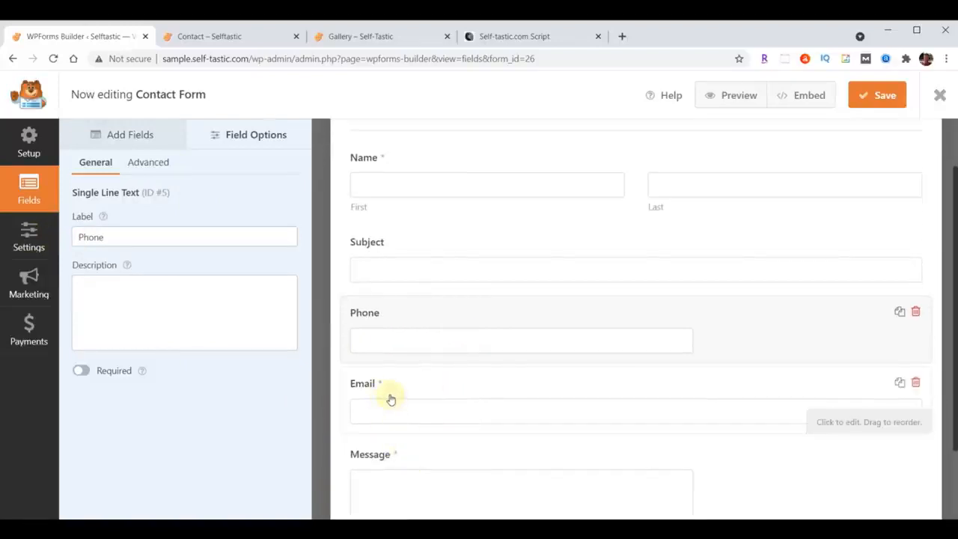
click(85, 376)
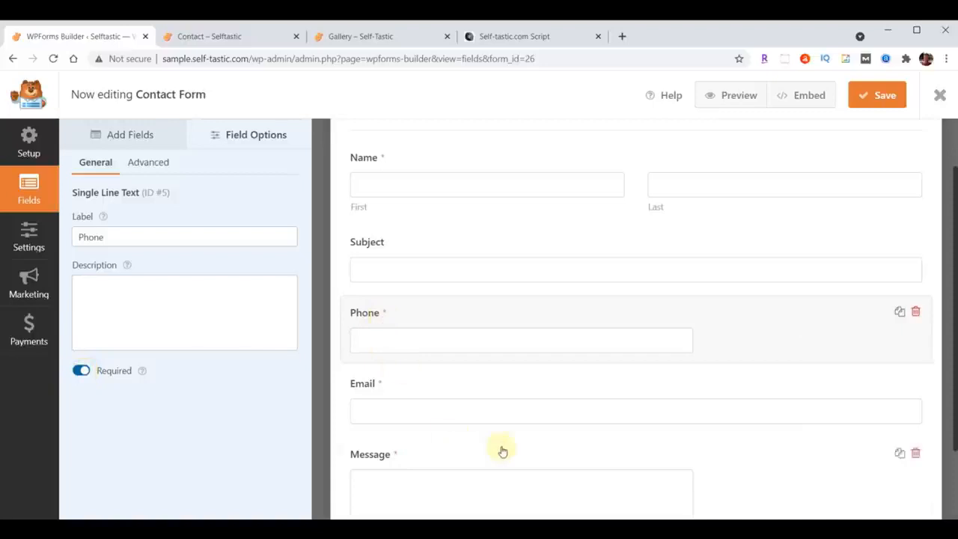
scroll(494, 445, up, 2)
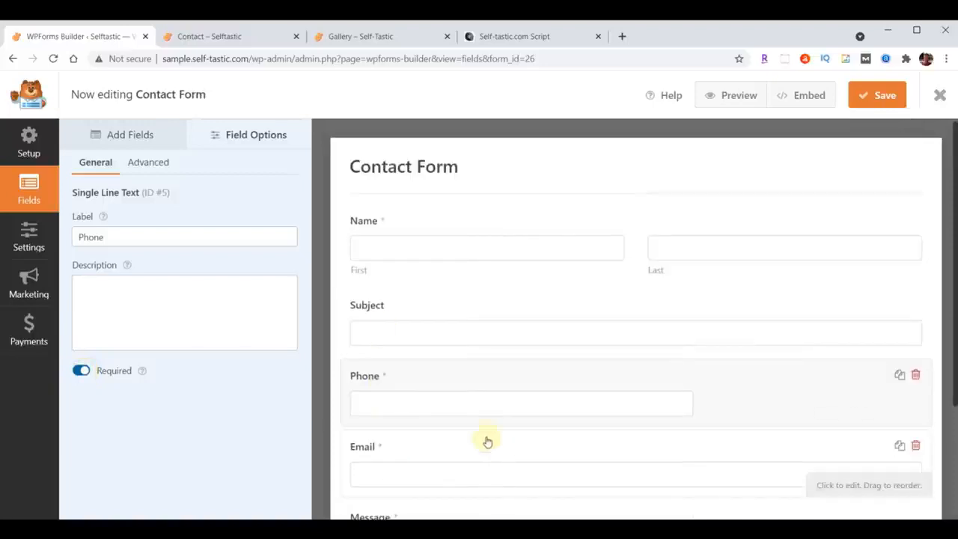
click(149, 162)
click(196, 238)
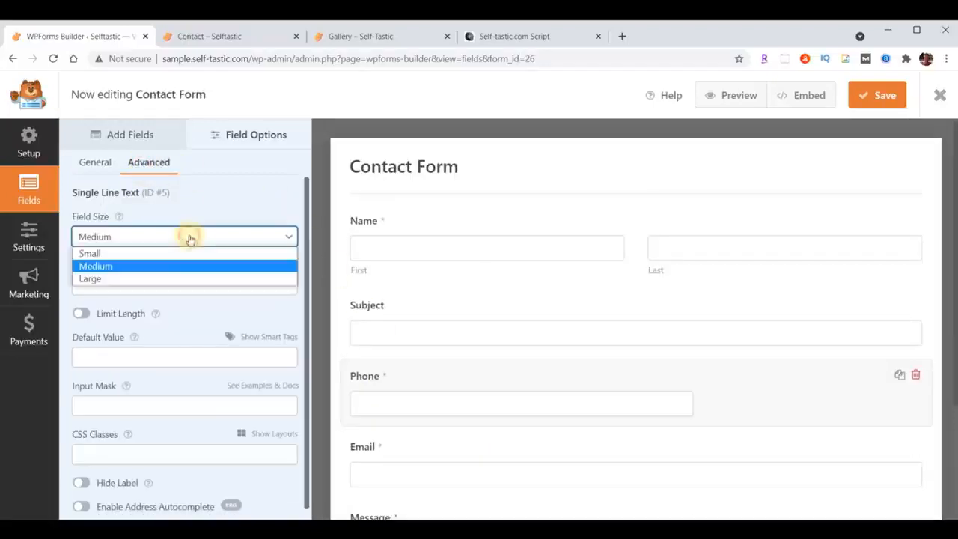
click(169, 278)
scroll(509, 337, down, 2)
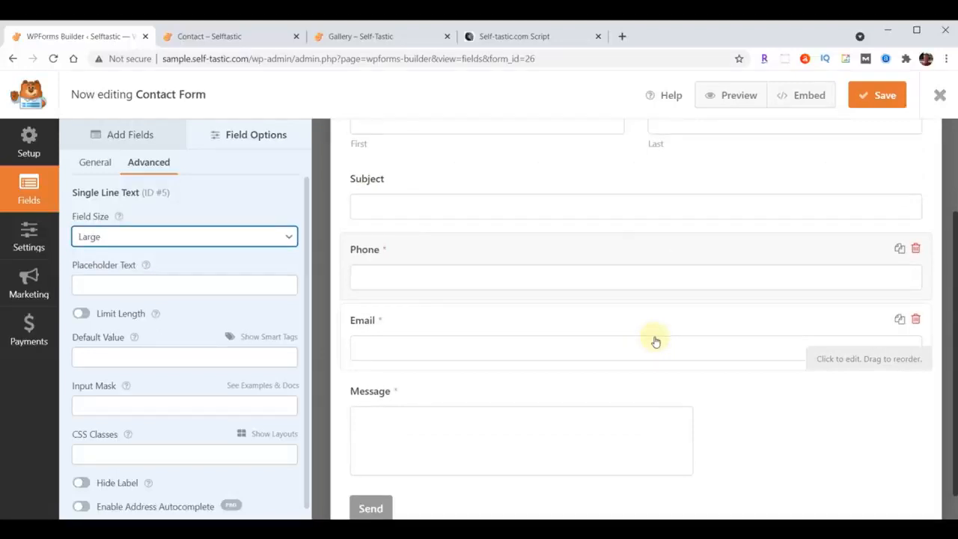
scroll(596, 440, up, 2)
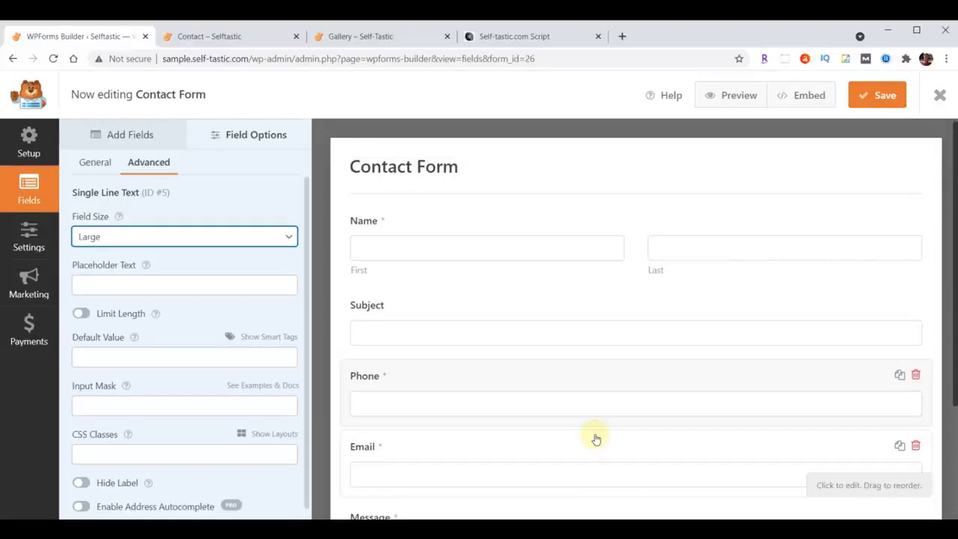
In the Contact Form's notification settings, replace the Send To Email Address with the site owner's e-mail.
click(20, 239)
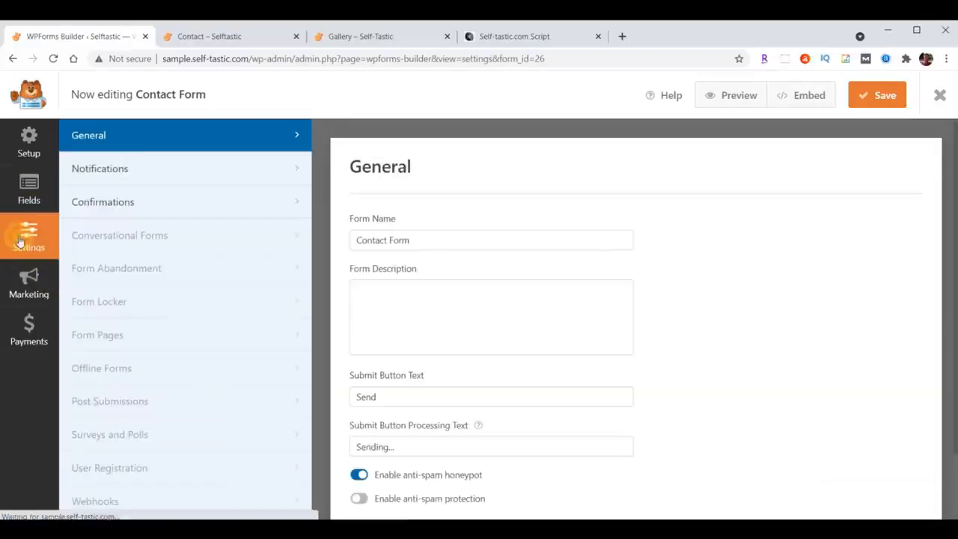
click(96, 169)
scroll(766, 321, down, 2)
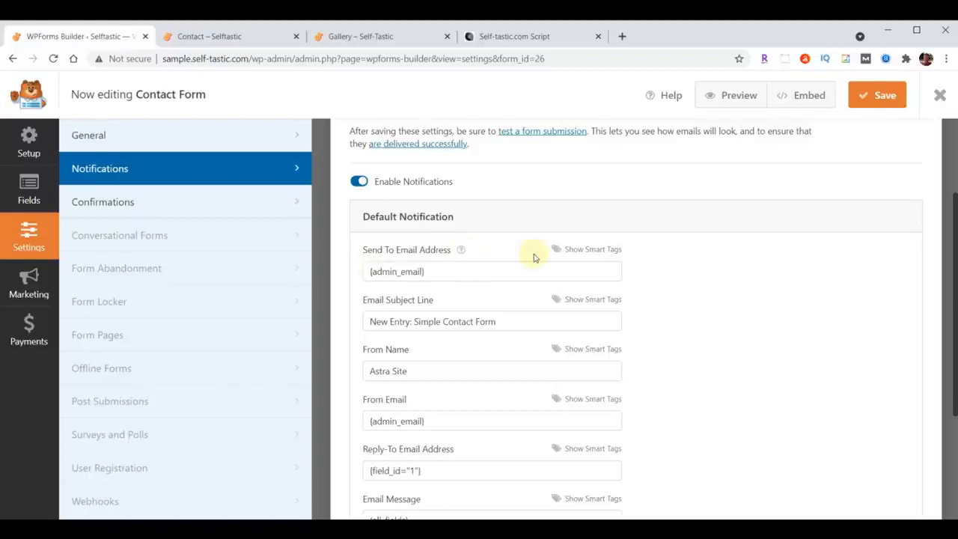
triple_click(451, 271)
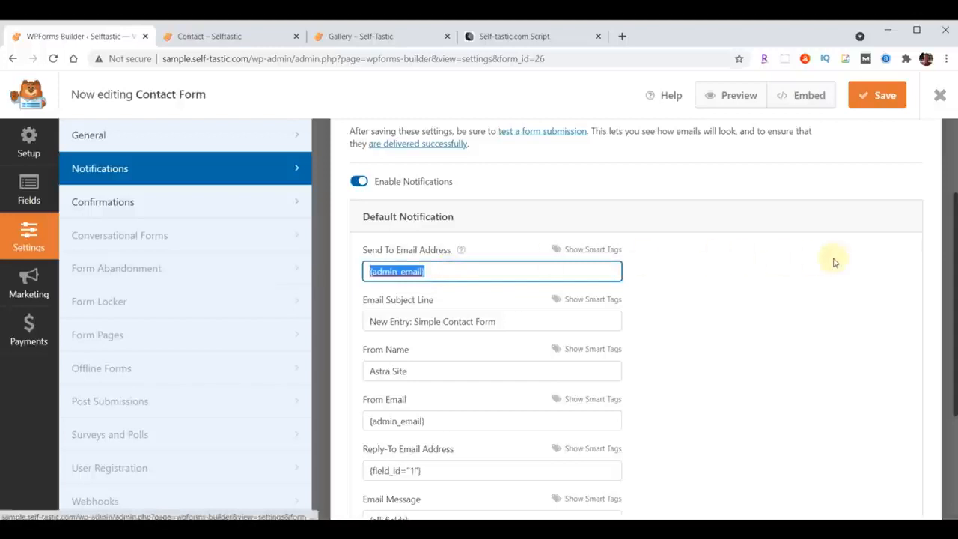
key(ctrl+v)
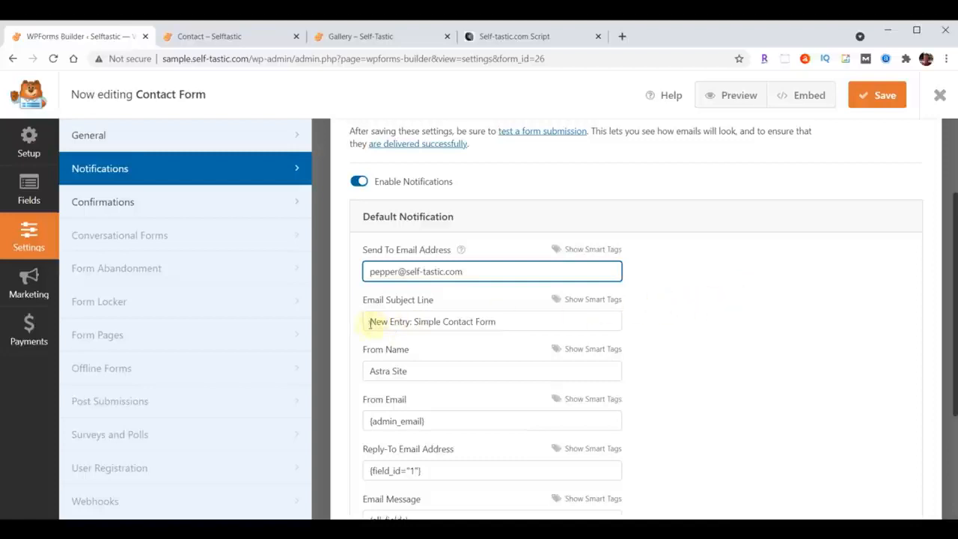
Set the notification's subject line to "Selftastic - Comments" and From Name to "Self-Tastic.com", then save and close the form.
drag(371, 324, 532, 321)
text(Selftastic - Comments)
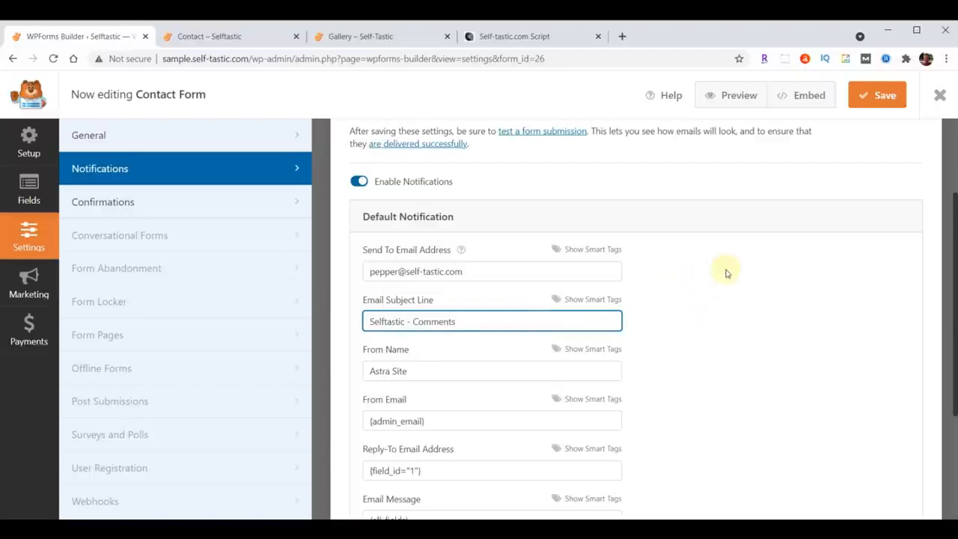
drag(369, 373, 410, 372)
text(Self-Tastic.com)
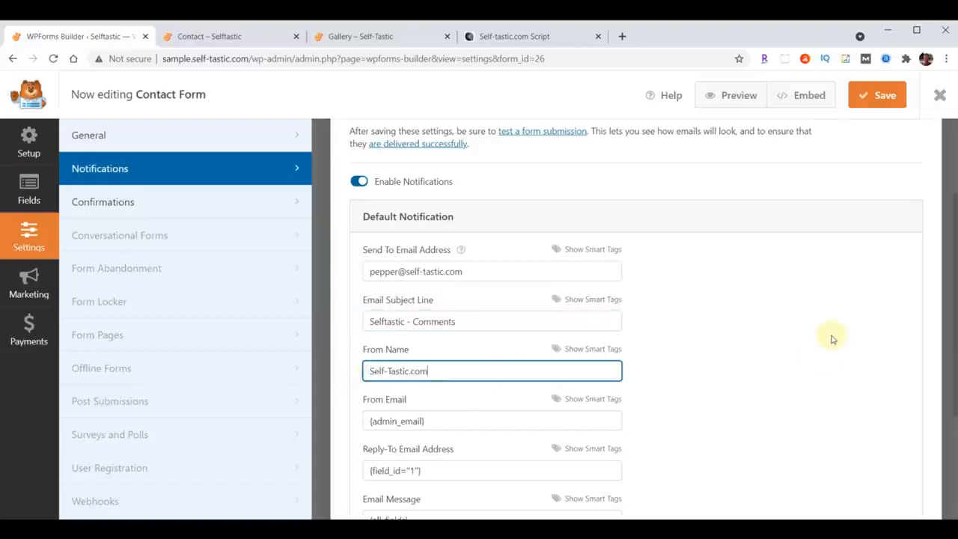
click(880, 98)
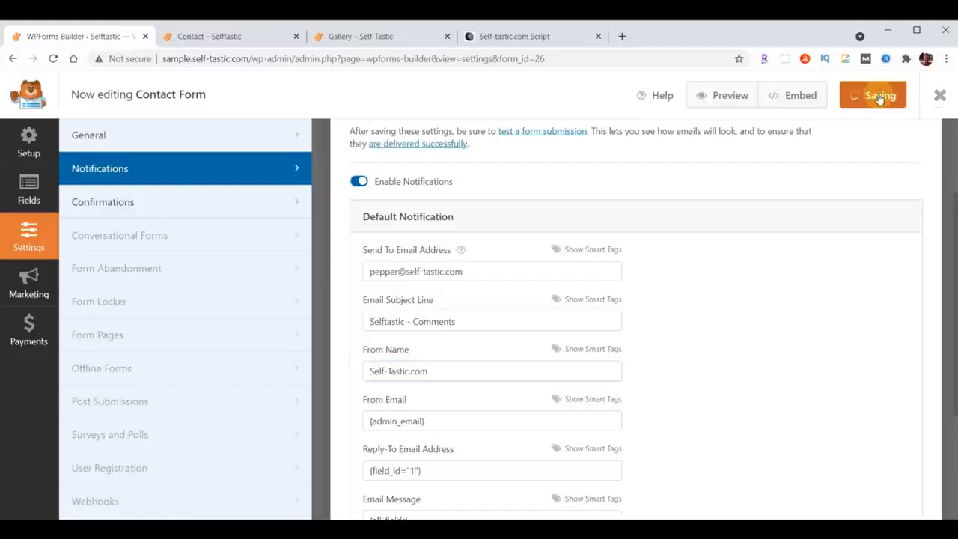
click(940, 96)
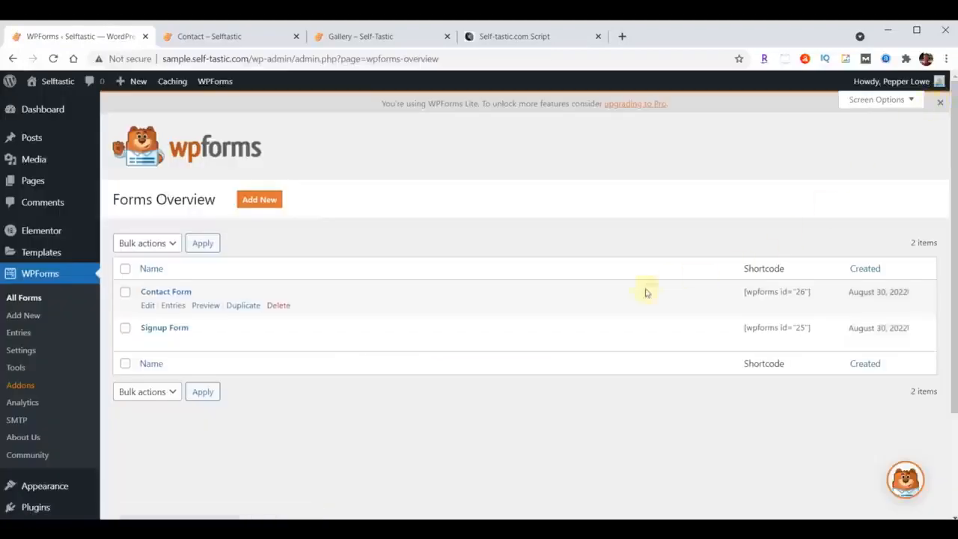
Open the Signup Form's notification settings and set the Send To Email Address to the site owner's e-mail.
click(155, 332)
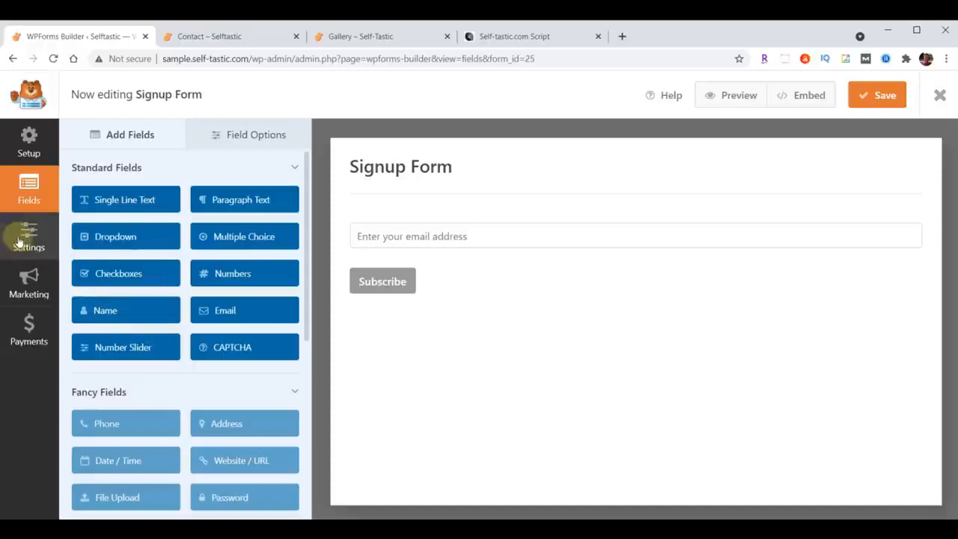
click(21, 239)
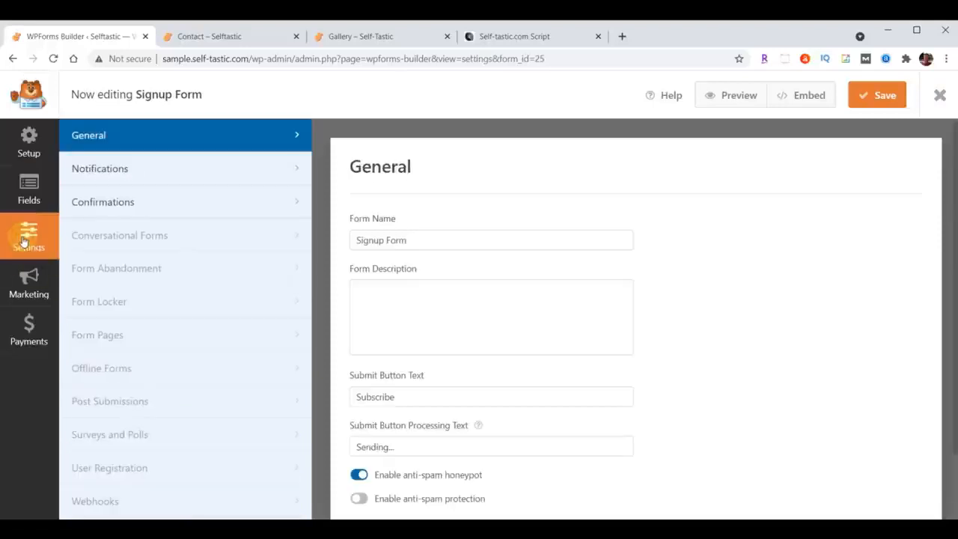
click(91, 167)
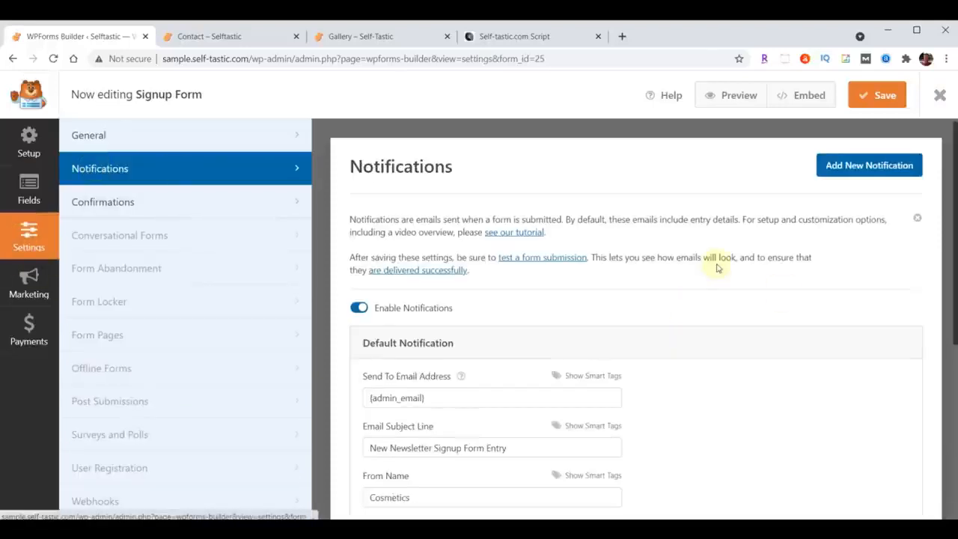
scroll(633, 322, down, 2)
click(460, 274)
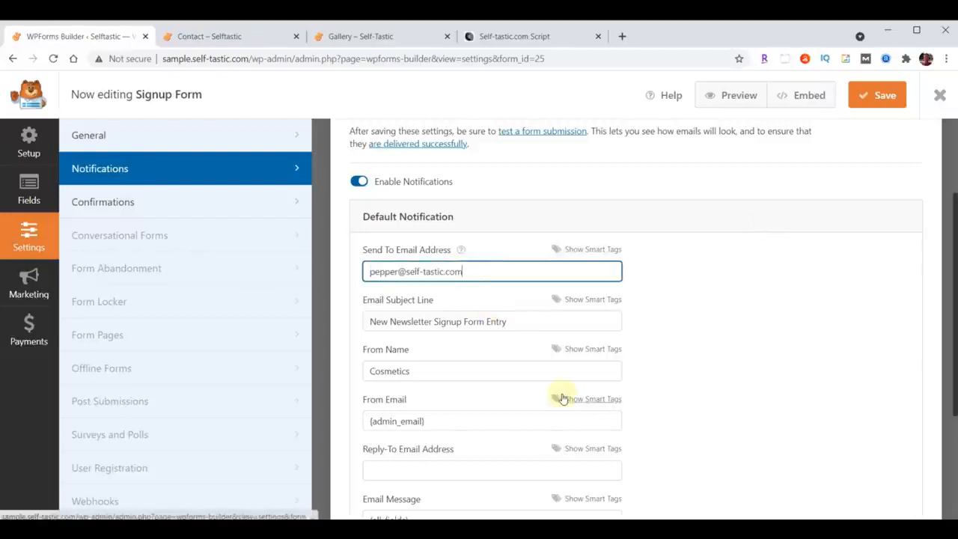
Set the signup notification's subject line to "Selftastic - Join Club Selftastic" and From Name to "Self-Tastic.com", then save and close the form.
drag(367, 321, 558, 319)
text(Selftastic - Join Club Selftastic)
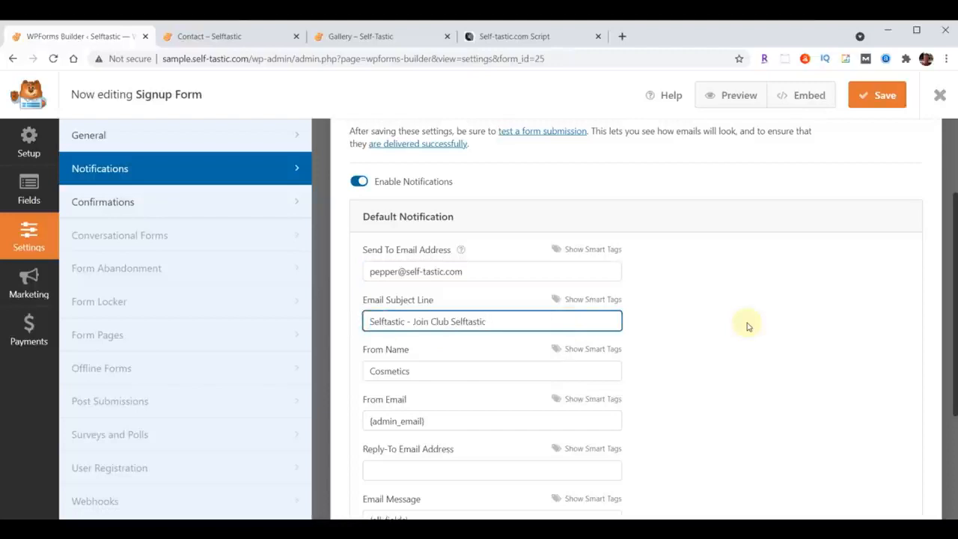
double_click(462, 374)
text(Self-Tastic.com)
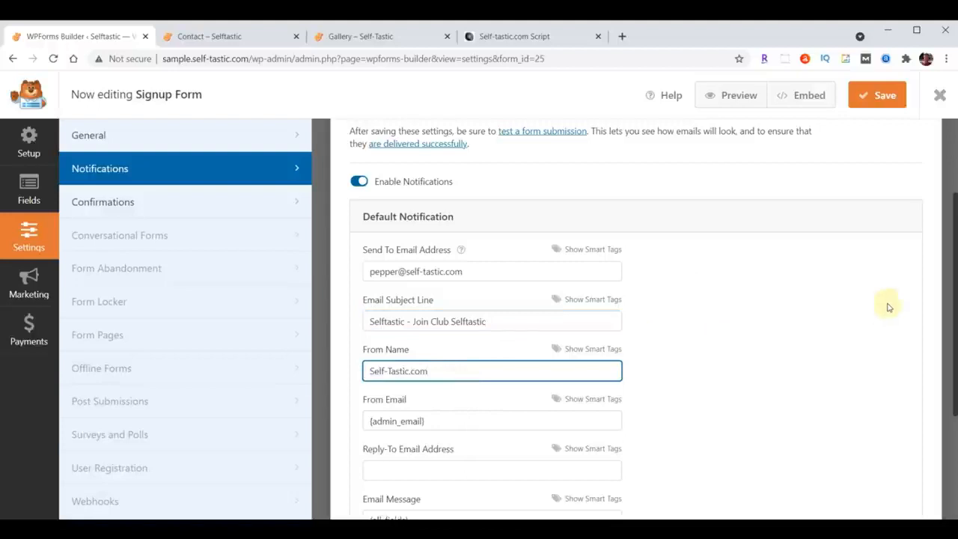
click(881, 97)
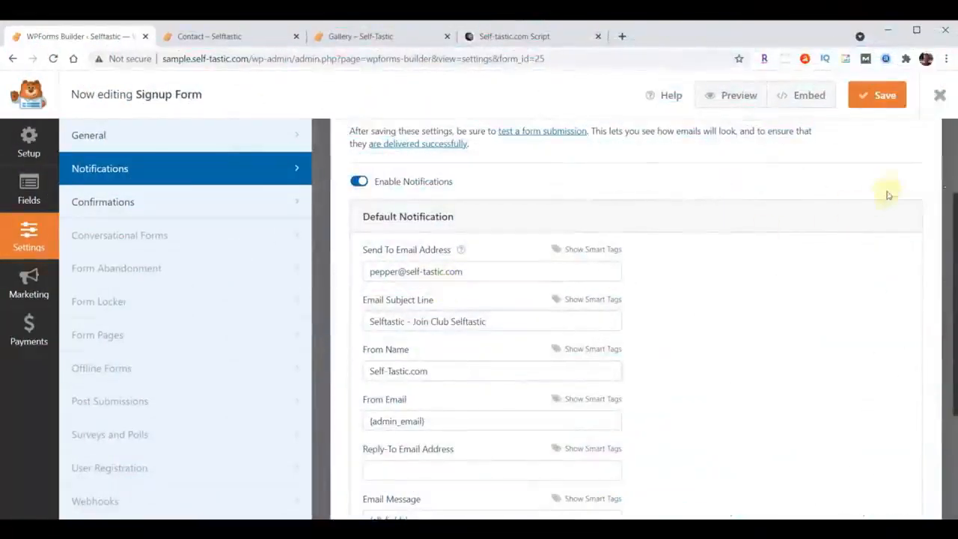
click(940, 95)
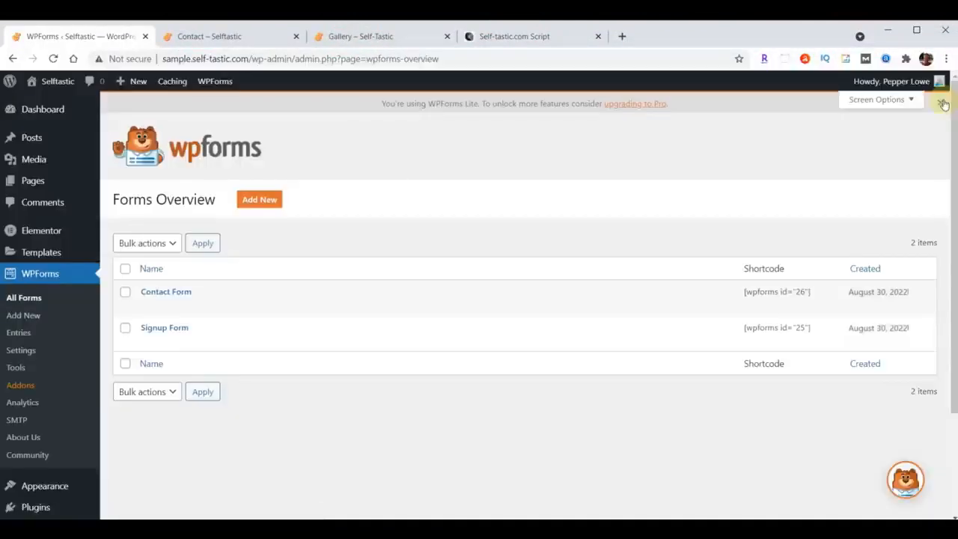
Reload the live Contact page and check the fields of the Get in Touch form.
click(219, 38)
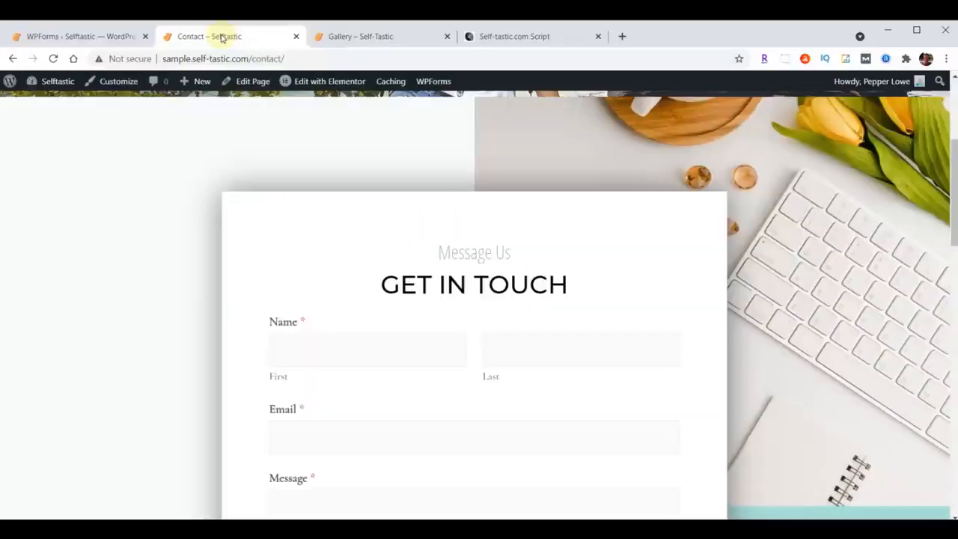
click(53, 59)
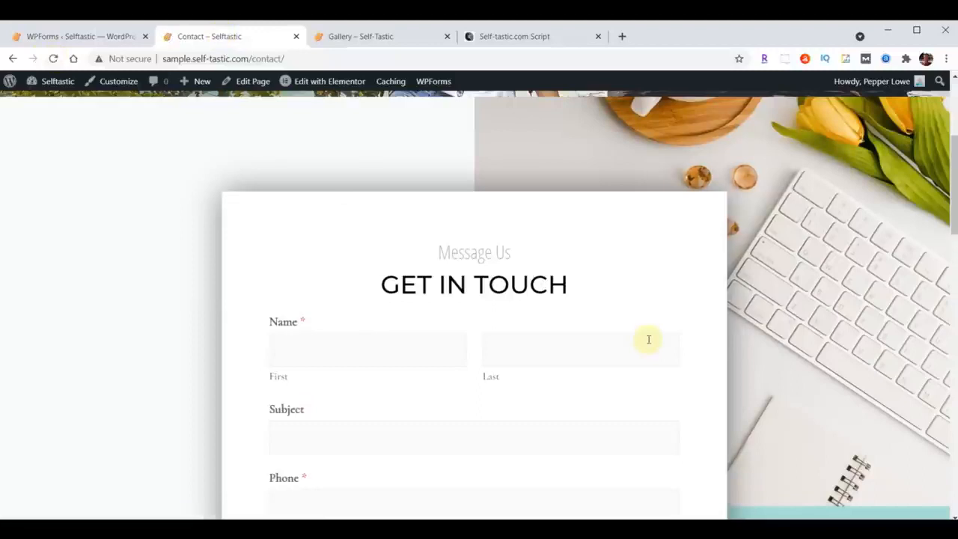
scroll(648, 339, down, 2)
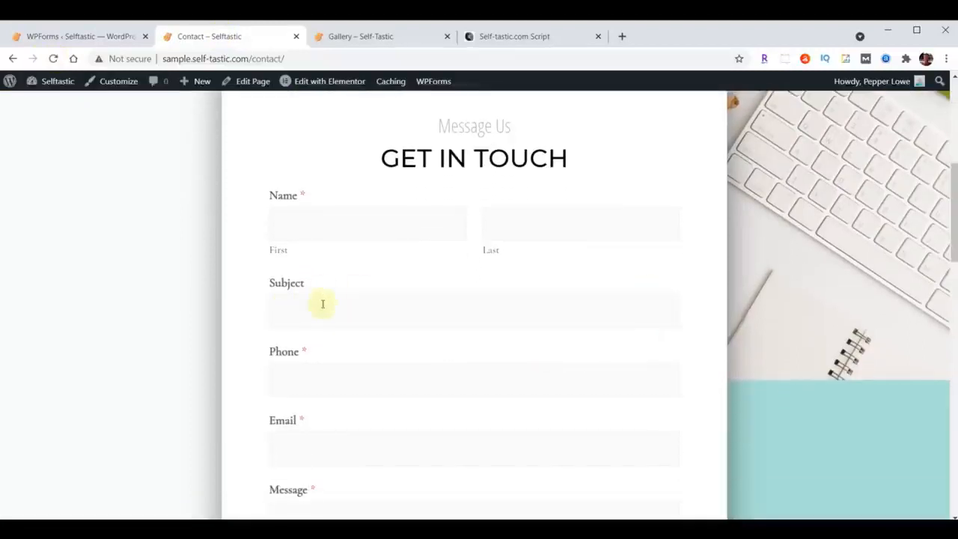
Fill in the contact form with autofilled name, phone and e-mail, subject "Test" and message "Hello World", and send it.
click(372, 227)
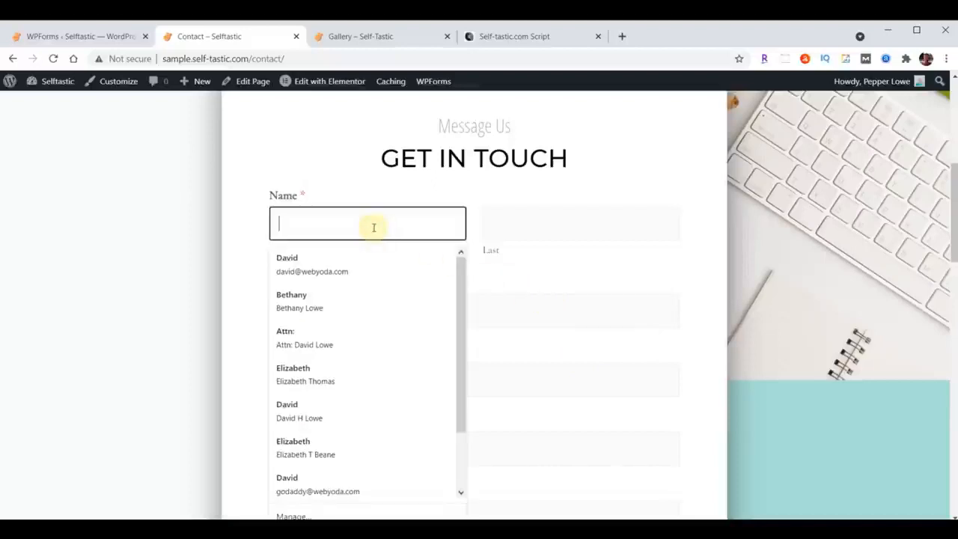
click(313, 258)
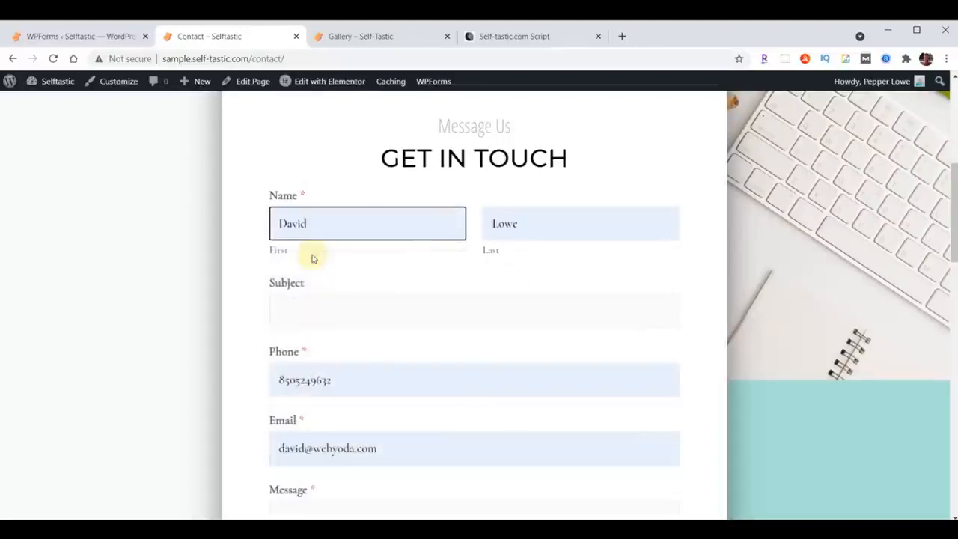
click(321, 314)
text(Test)
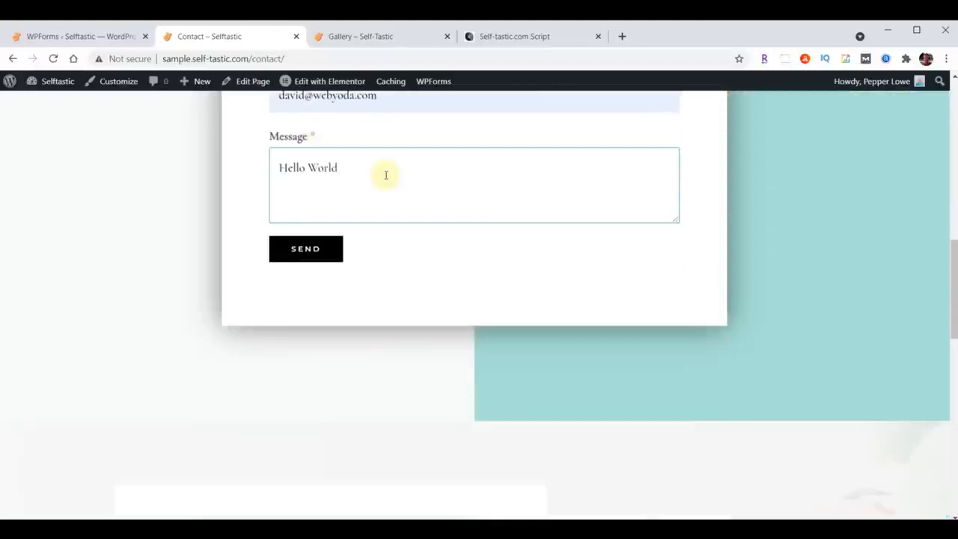
click(313, 249)
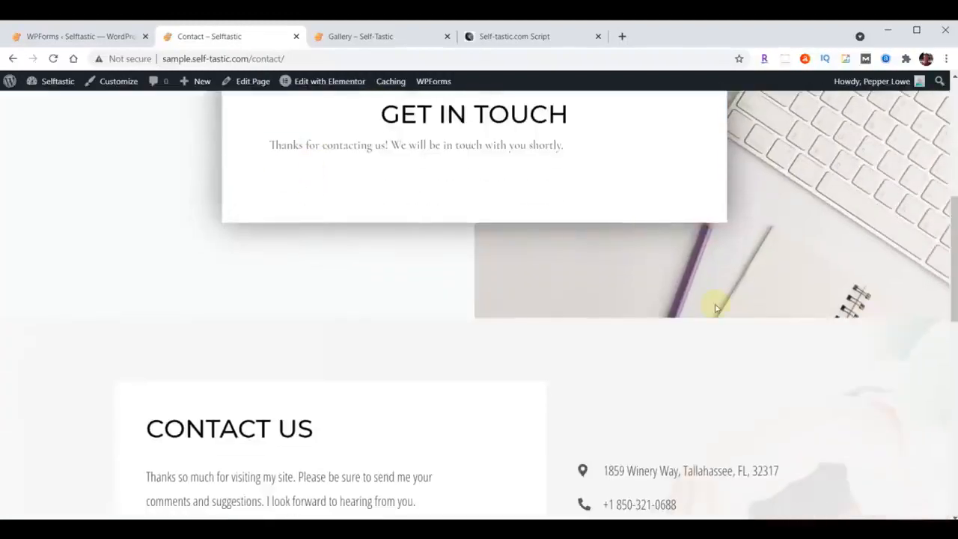
Copy the "WPforms Font & Size" CSS code from the Format Your Forms section of the Self-Tastic.com Script document.
scroll(713, 324, up, 6)
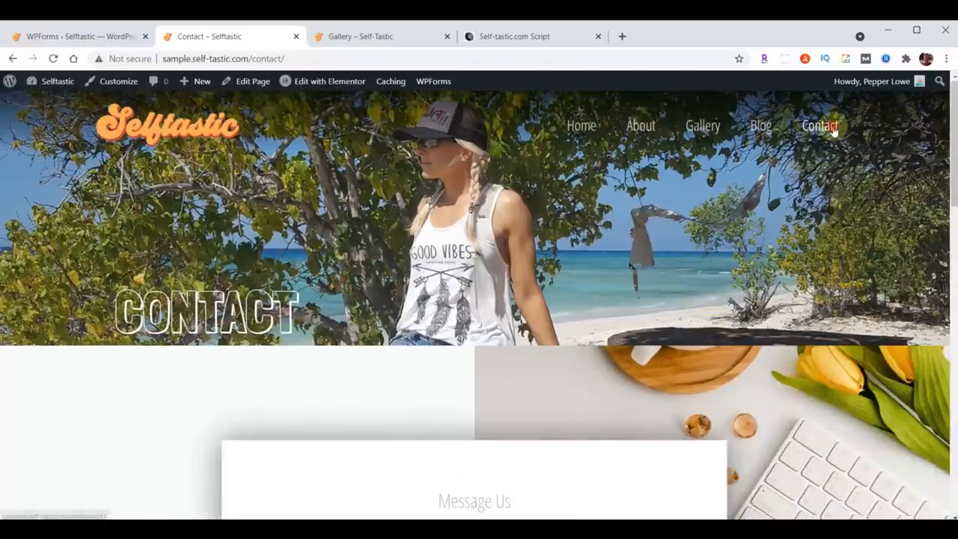
scroll(545, 257, down, 5)
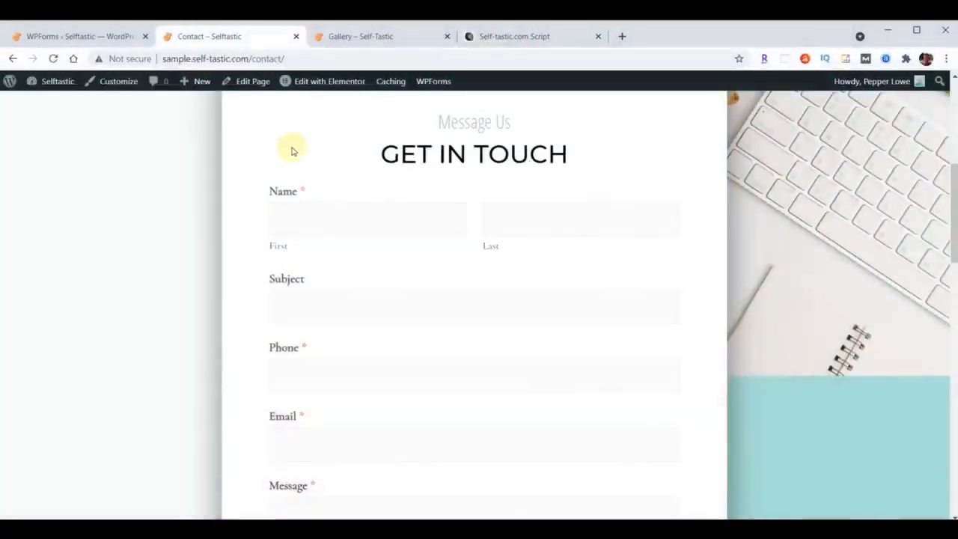
click(529, 35)
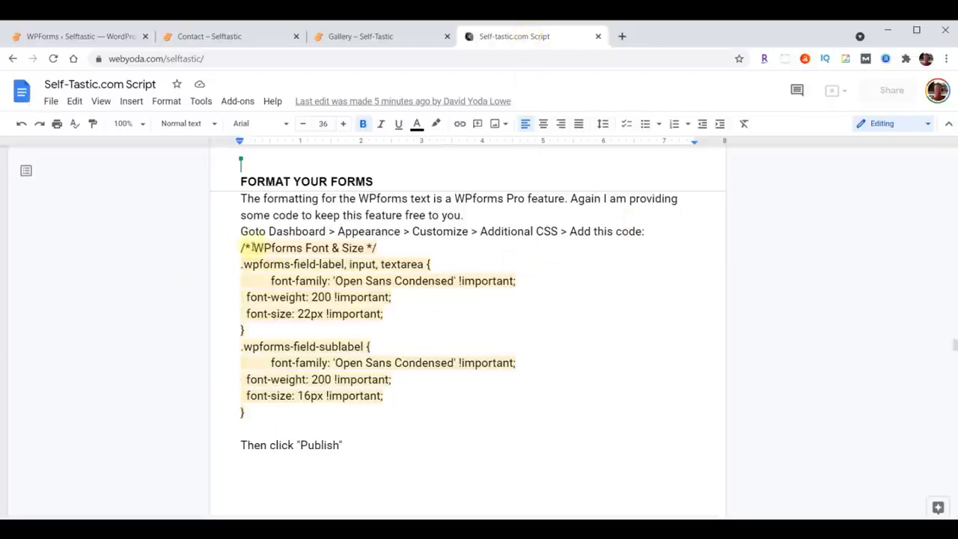
drag(241, 248, 351, 420)
key(ctrl+c)
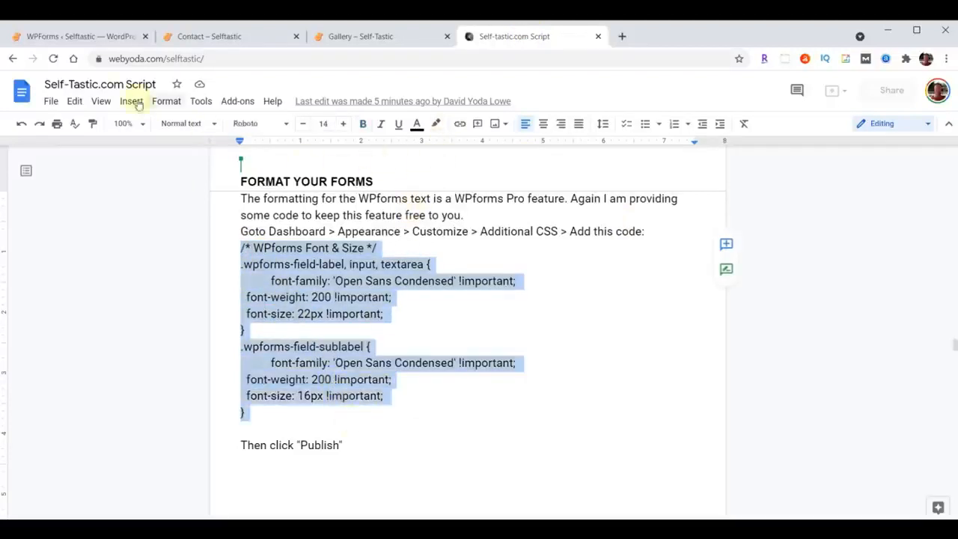
Open Additional CSS in the WordPress theme customizer and show the Contact page's form in the preview.
click(73, 40)
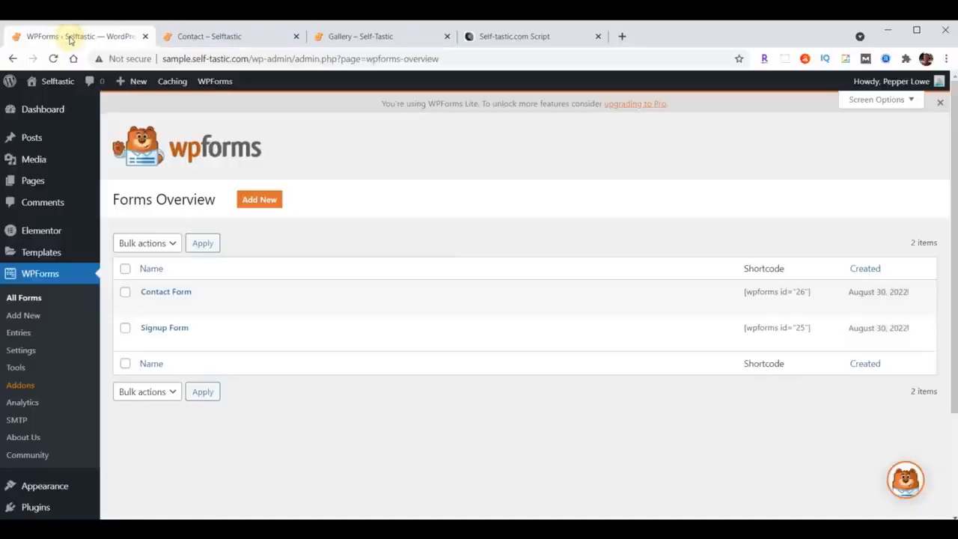
click(47, 487)
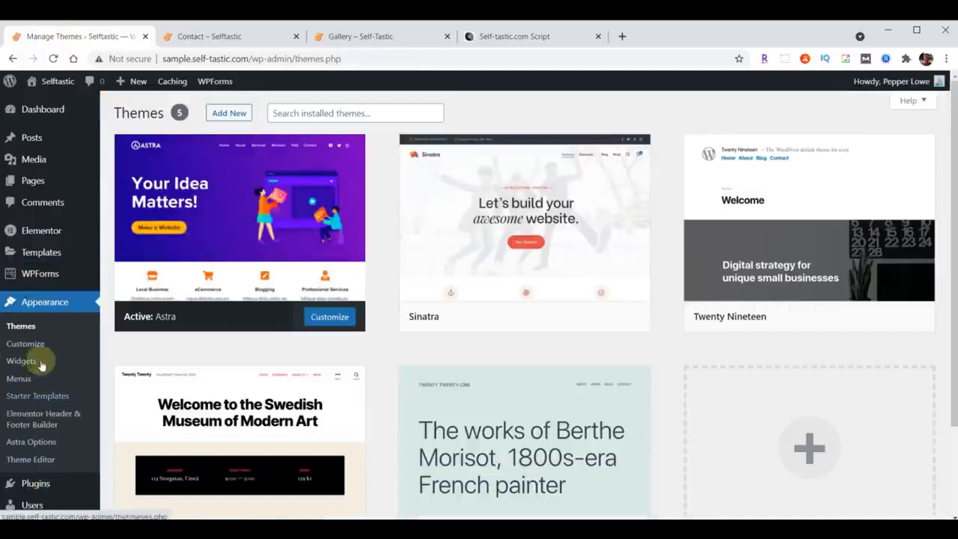
scroll(70, 336, down, 1)
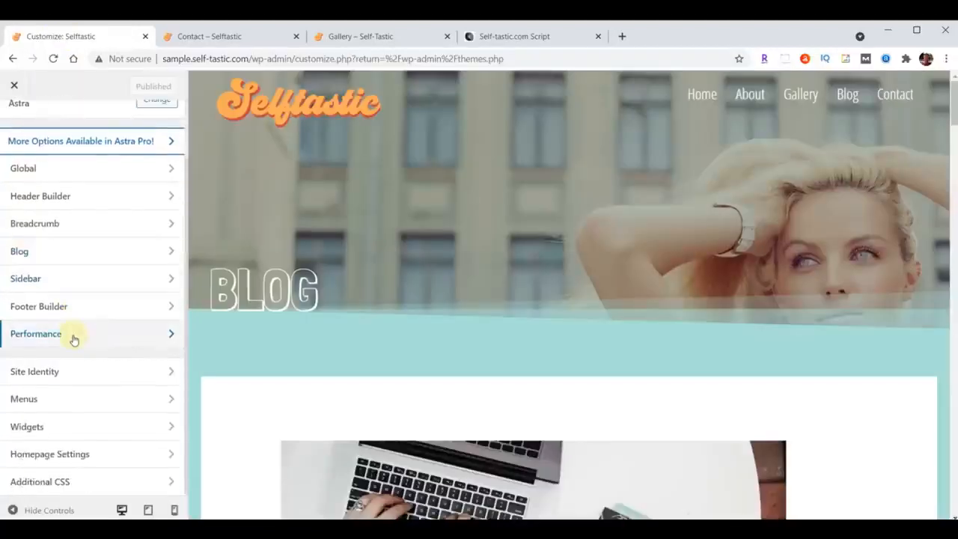
click(44, 483)
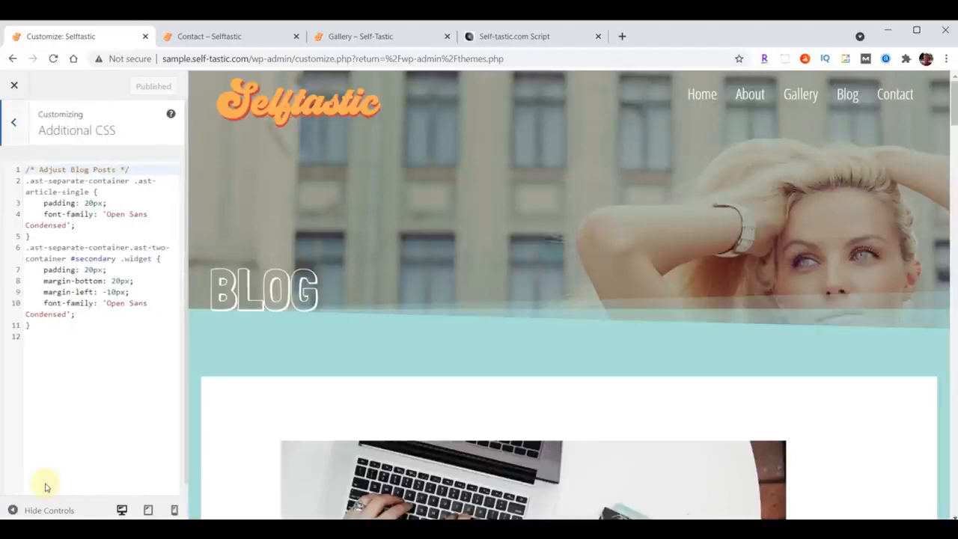
click(893, 97)
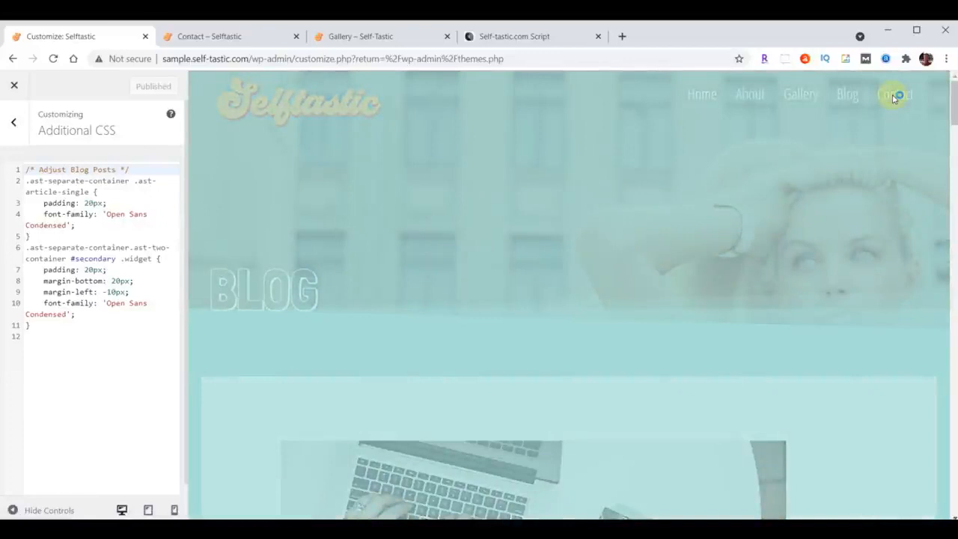
scroll(849, 153, down, 5)
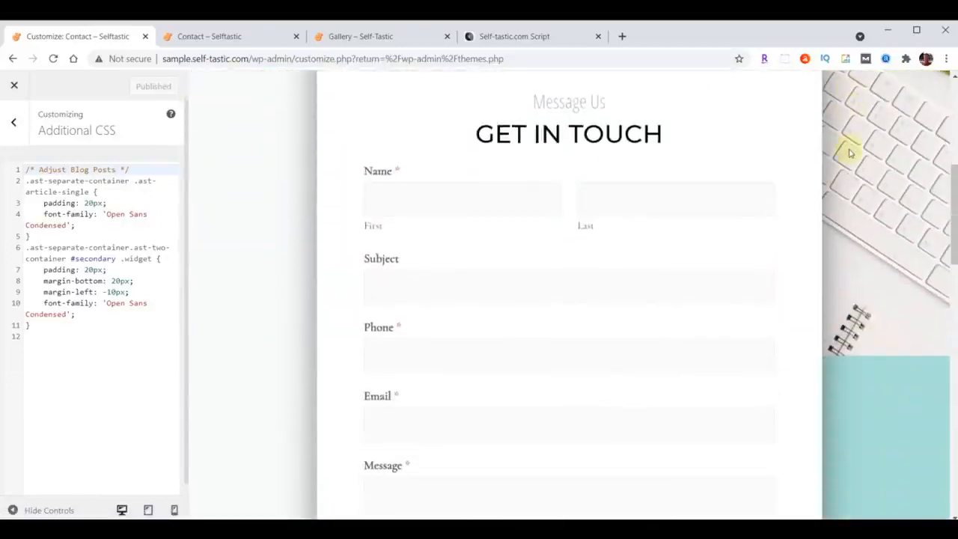
Paste the copied "WPforms Font & Size" CSS below the existing Additional CSS rules, review it, and publish the change.
click(56, 329)
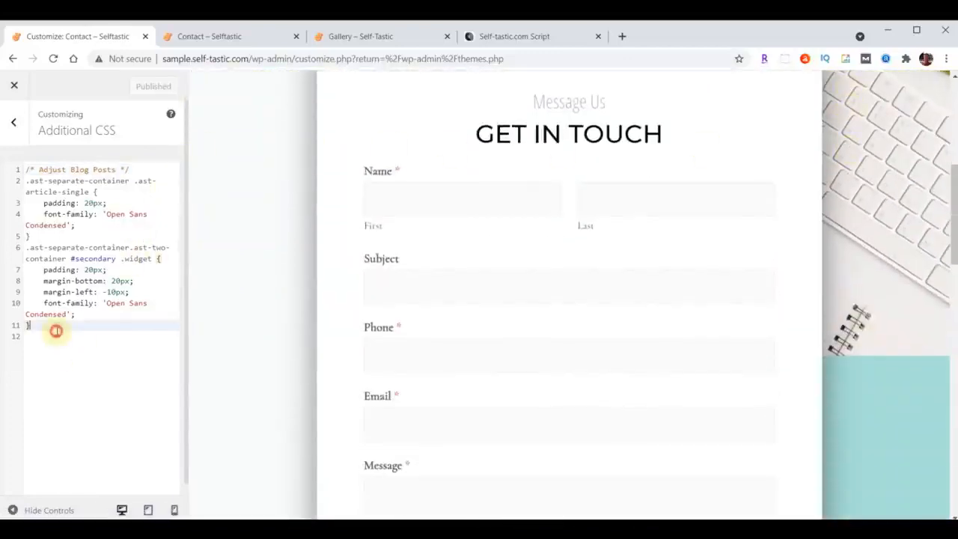
key(Return)
key(Return)
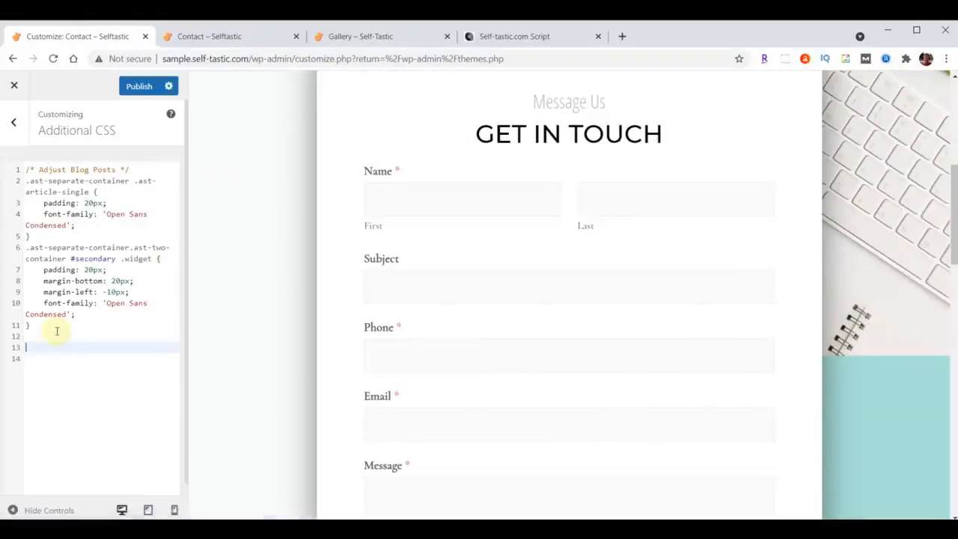
key(ctrl+v)
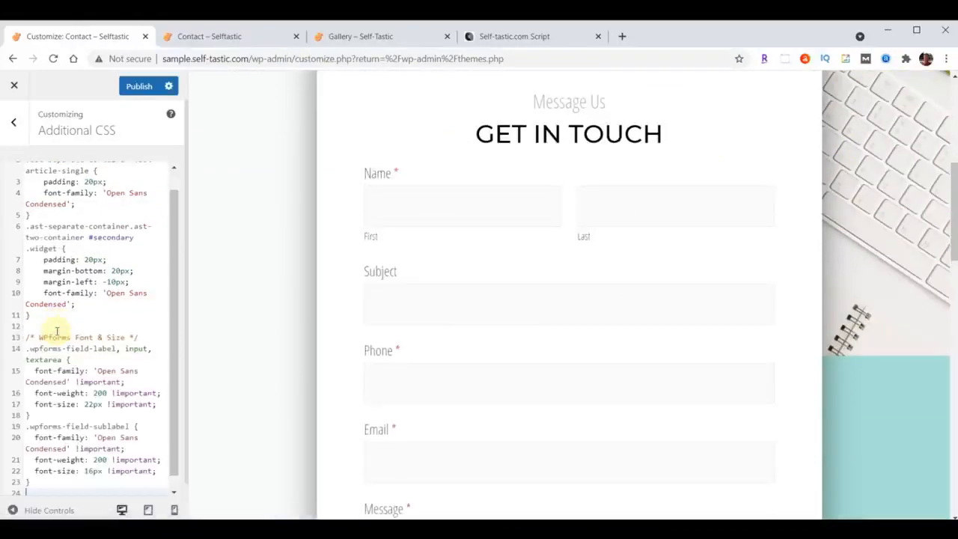
scroll(624, 260, down, 3)
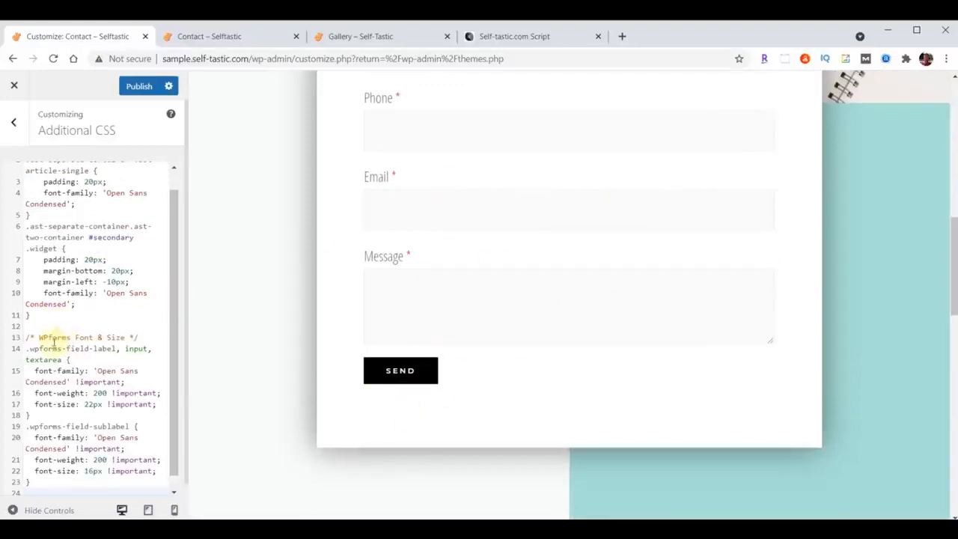
scroll(78, 380, up, 1)
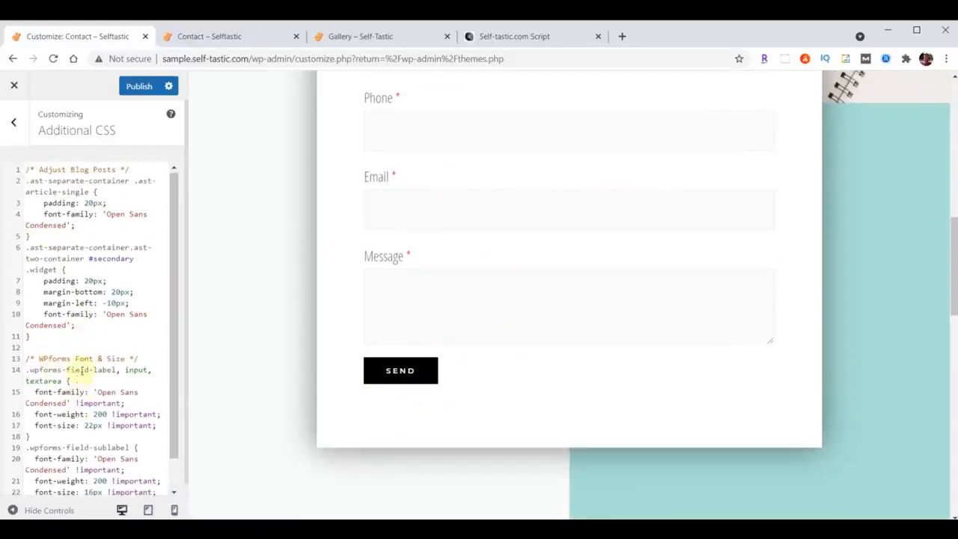
scroll(45, 419, down, 2)
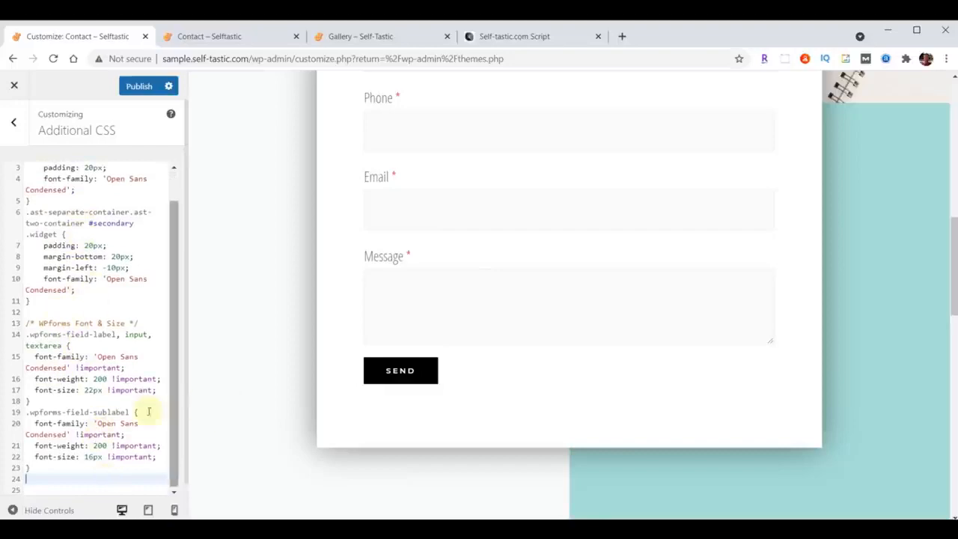
scroll(82, 338, up, 2)
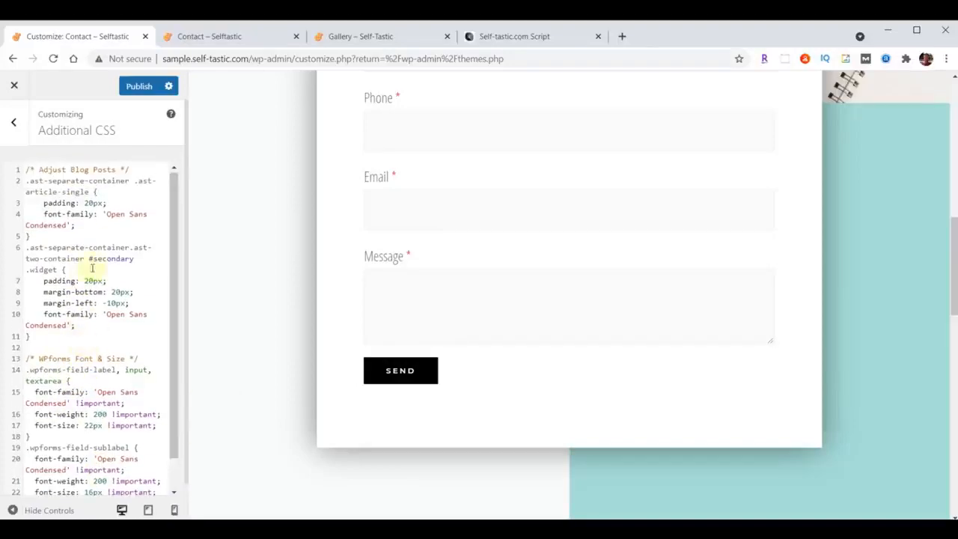
click(137, 87)
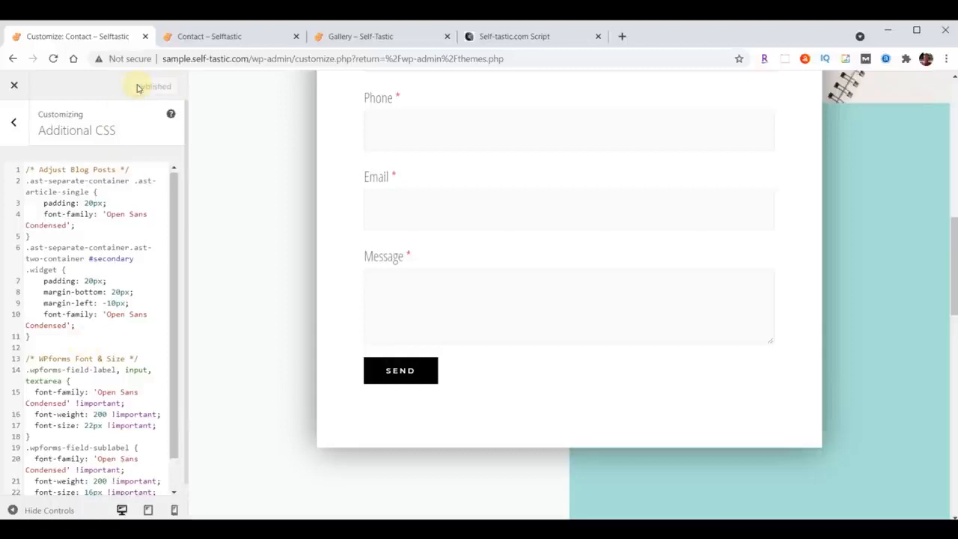
Reload the live Contact page and check the font styling of the Get in Touch form.
click(203, 36)
click(53, 60)
scroll(169, 182, down, 3)
scroll(168, 182, up, 2)
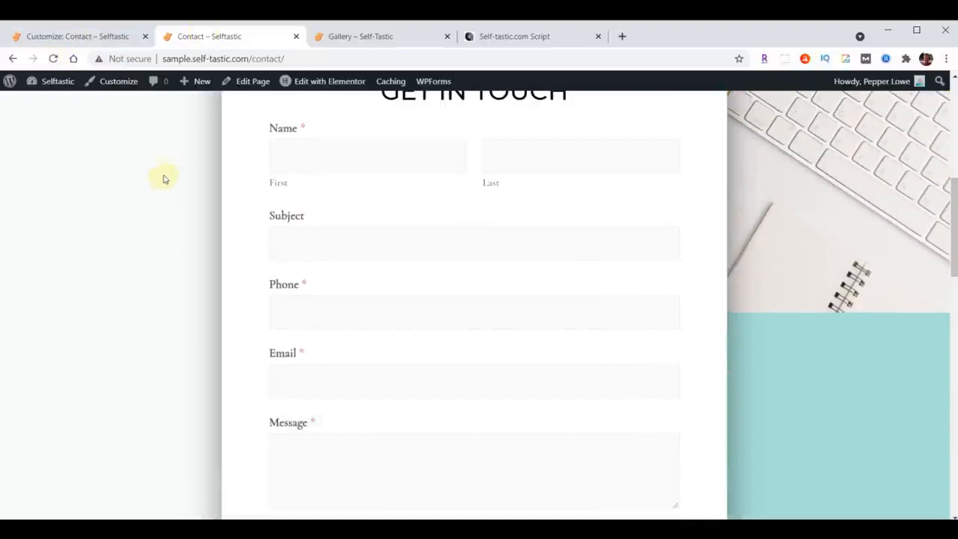
scroll(126, 132, up, 1)
click(53, 58)
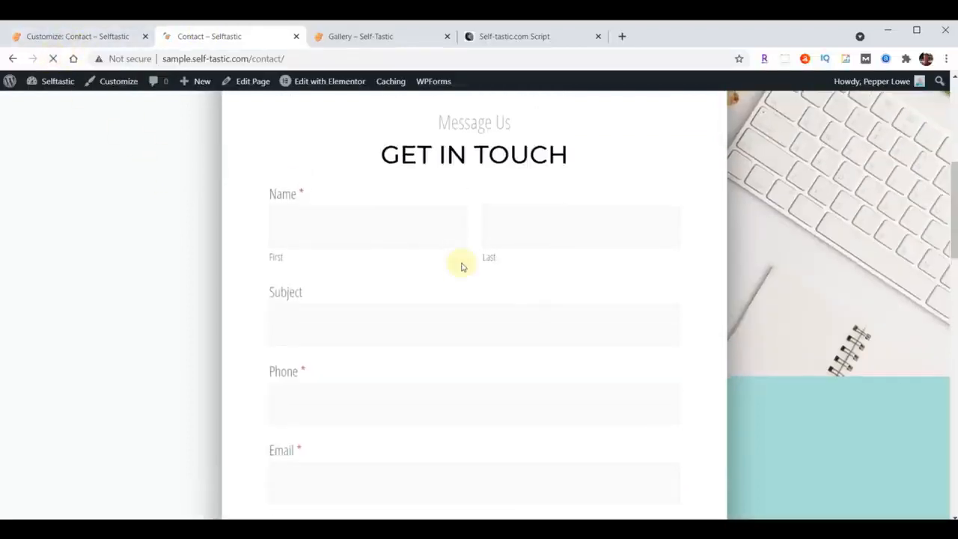
scroll(462, 267, up, 5)
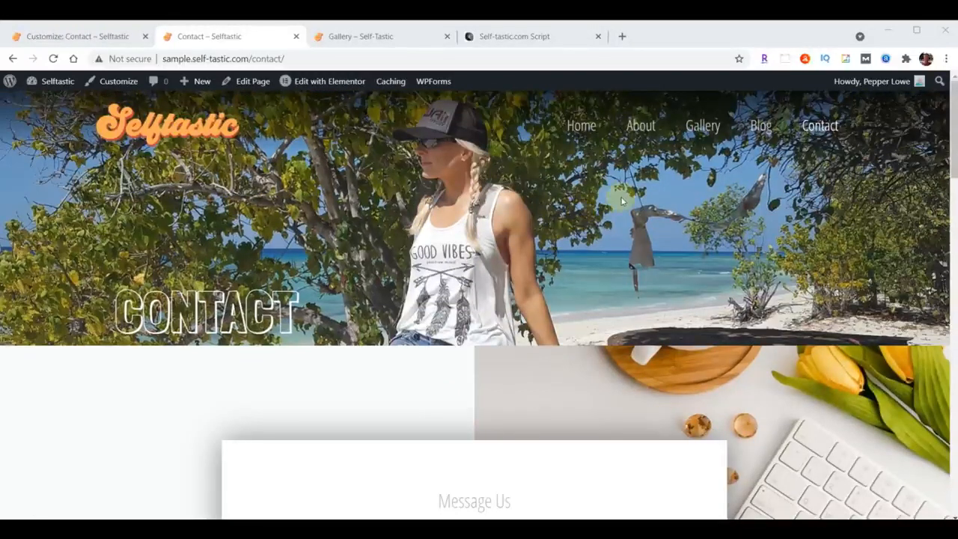
Close the theme customizer, then install and activate the plugin uploaded from really-simple-ssl-master.zip in the Downloads folder.
click(49, 37)
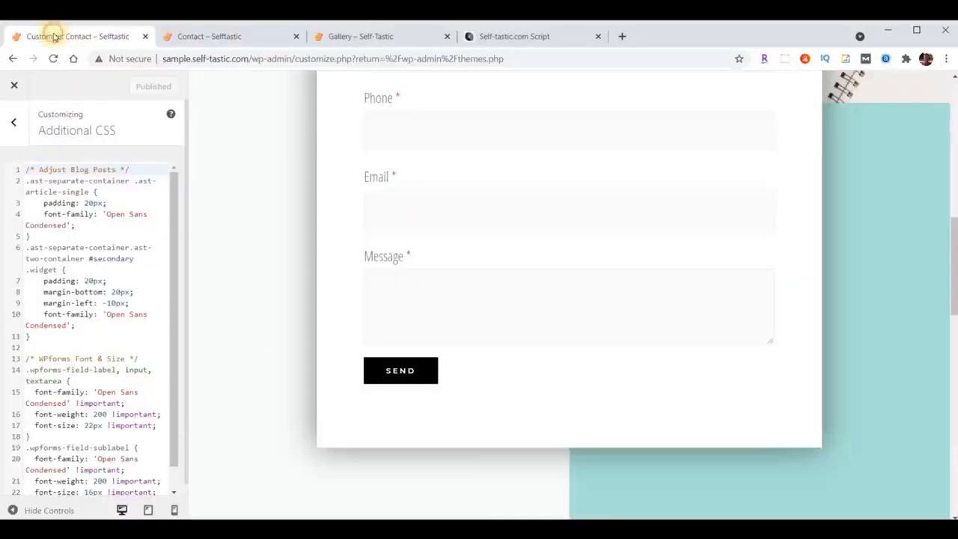
click(13, 86)
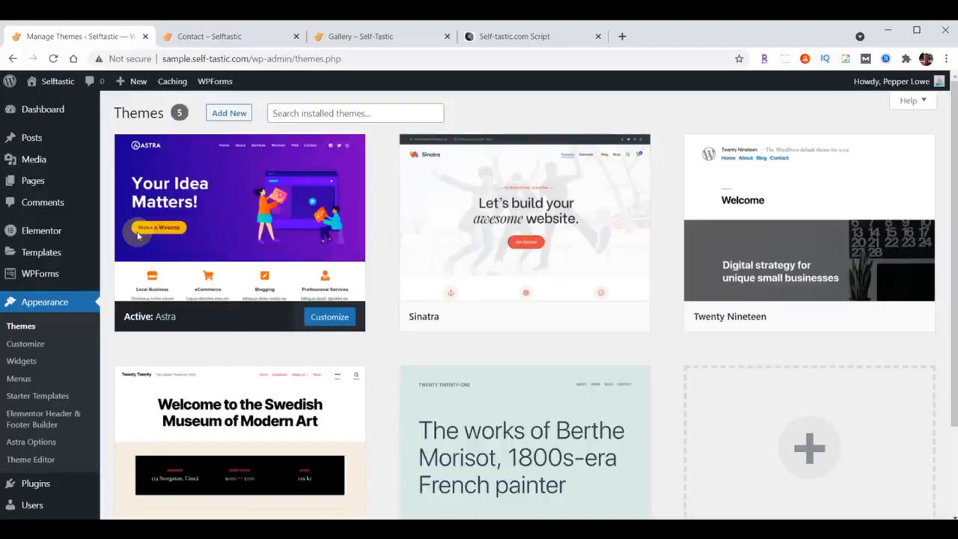
click(35, 484)
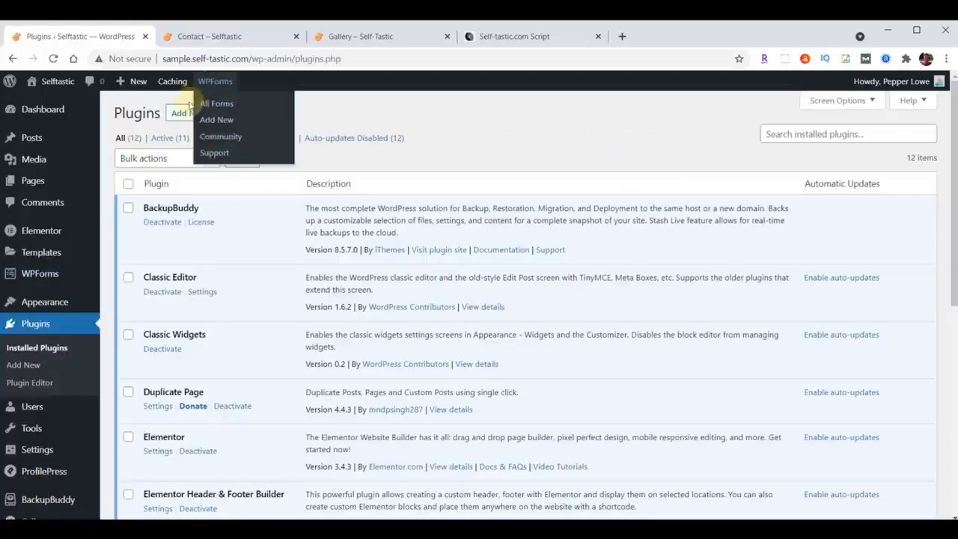
click(180, 114)
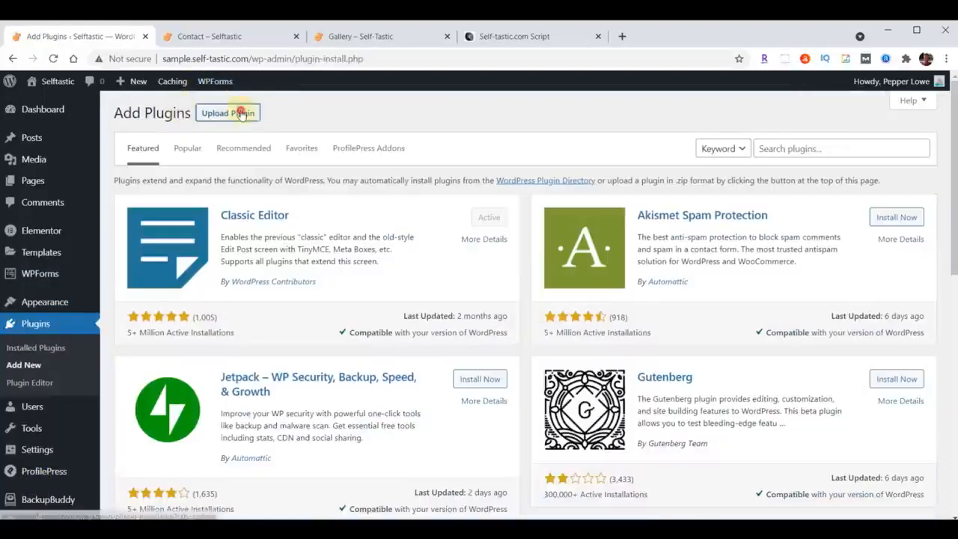
click(240, 113)
click(451, 228)
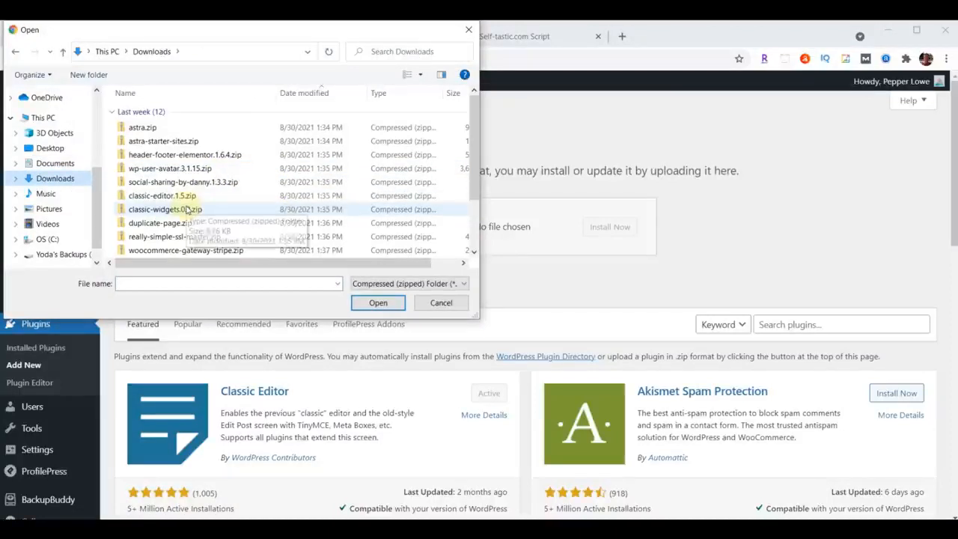
click(172, 237)
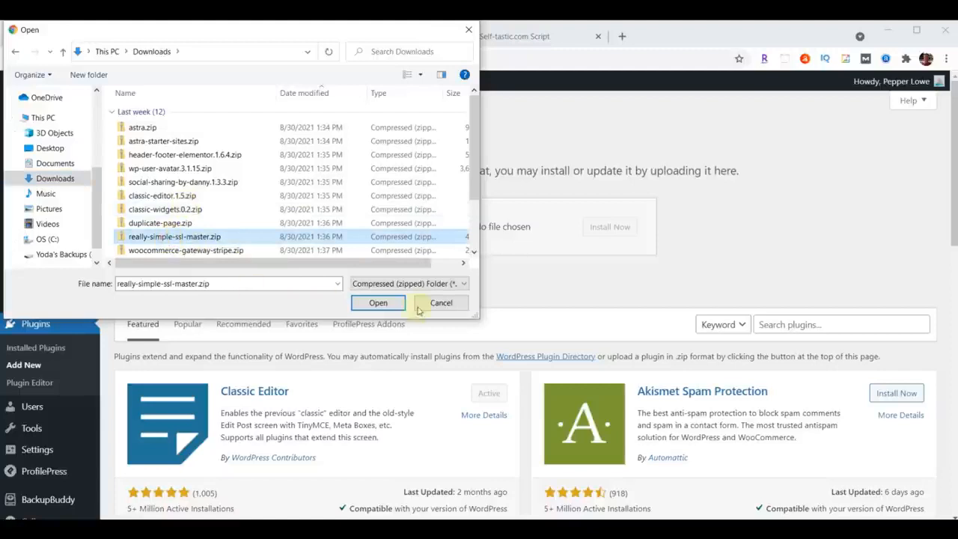
click(374, 302)
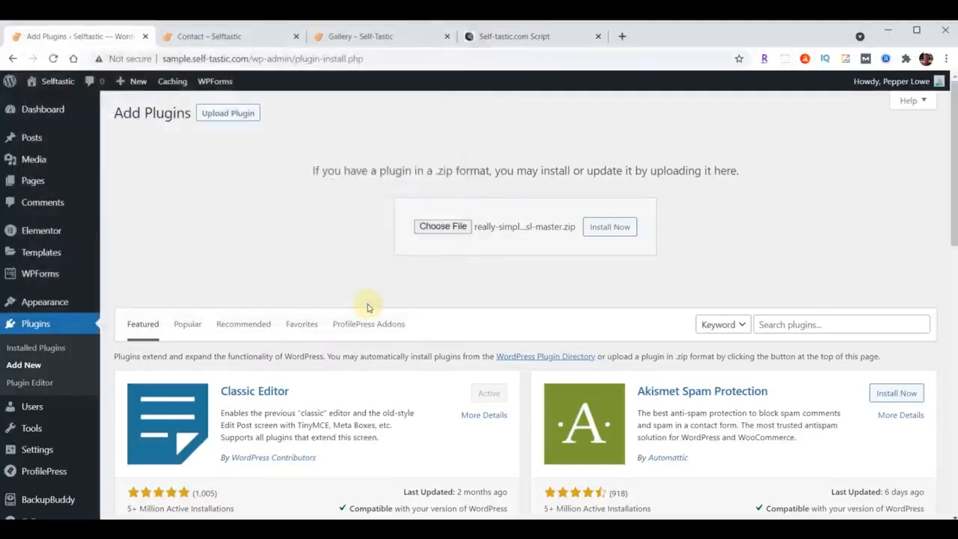
click(603, 232)
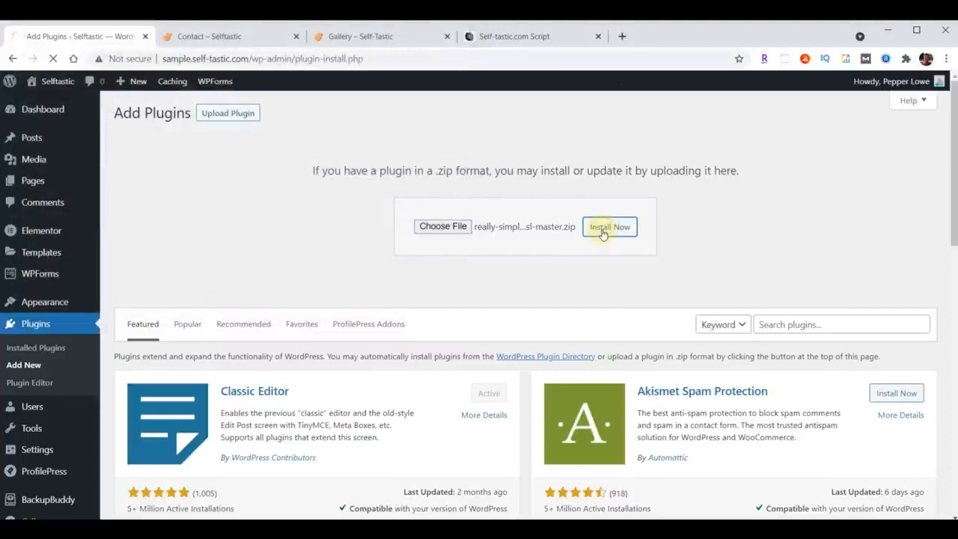
click(158, 229)
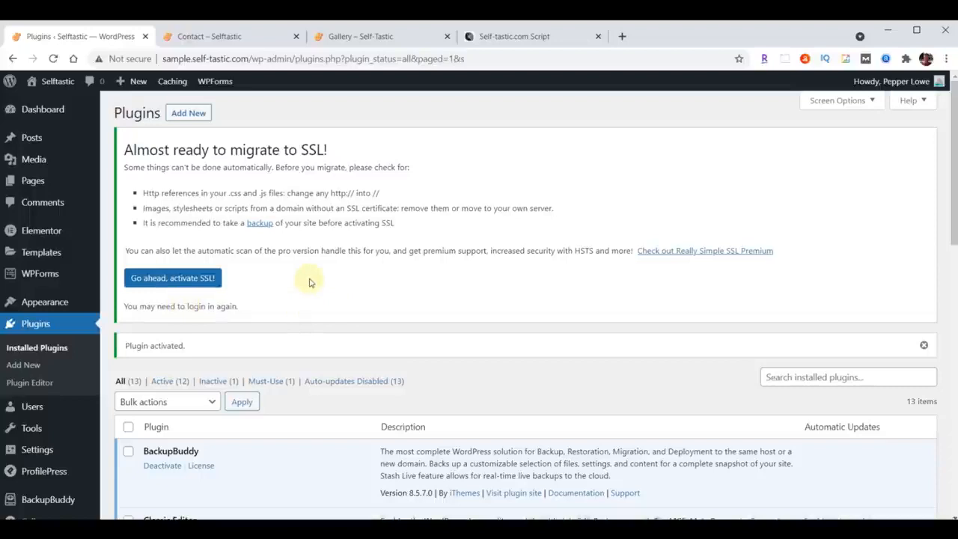
Open the Really Simple SSL plugin's settings and activate SSL for the site.
scroll(311, 282, down, 8)
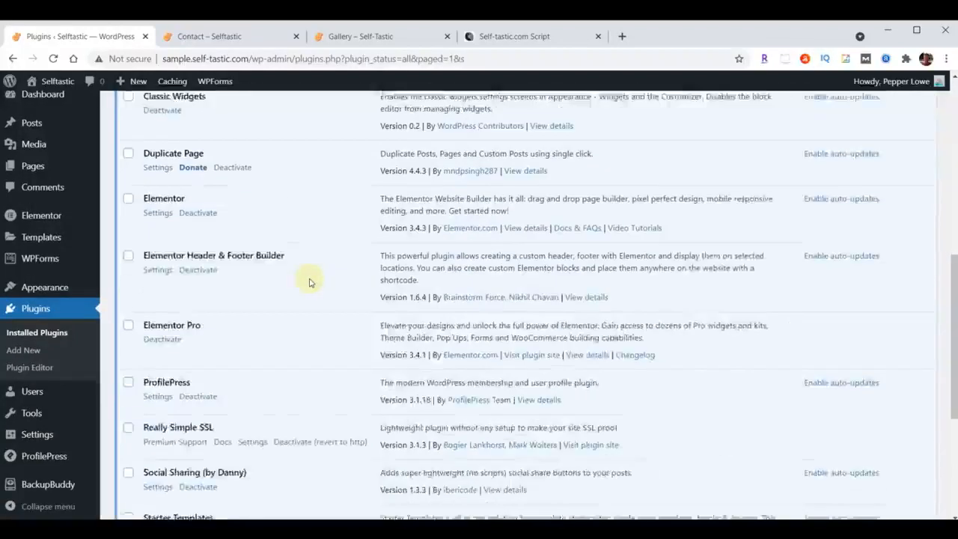
scroll(311, 282, down, 1)
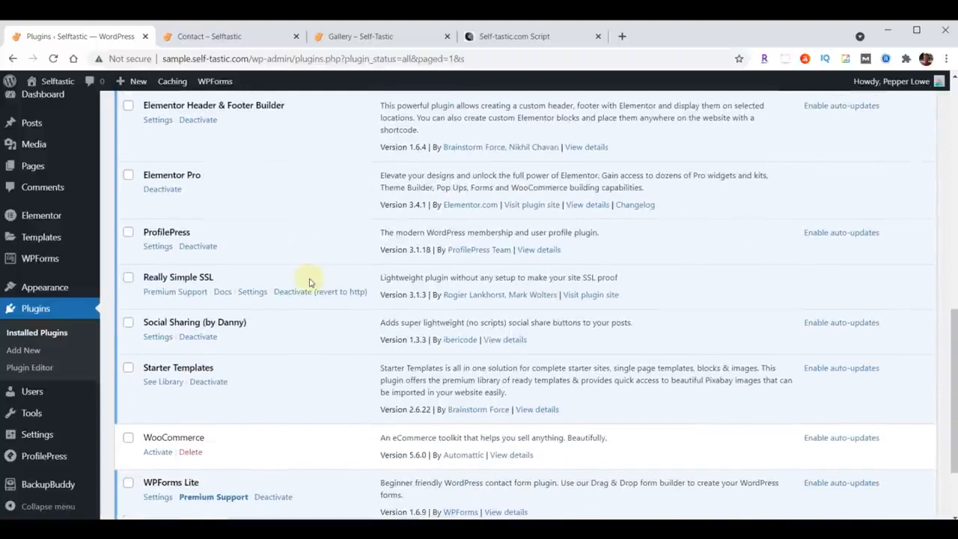
click(254, 291)
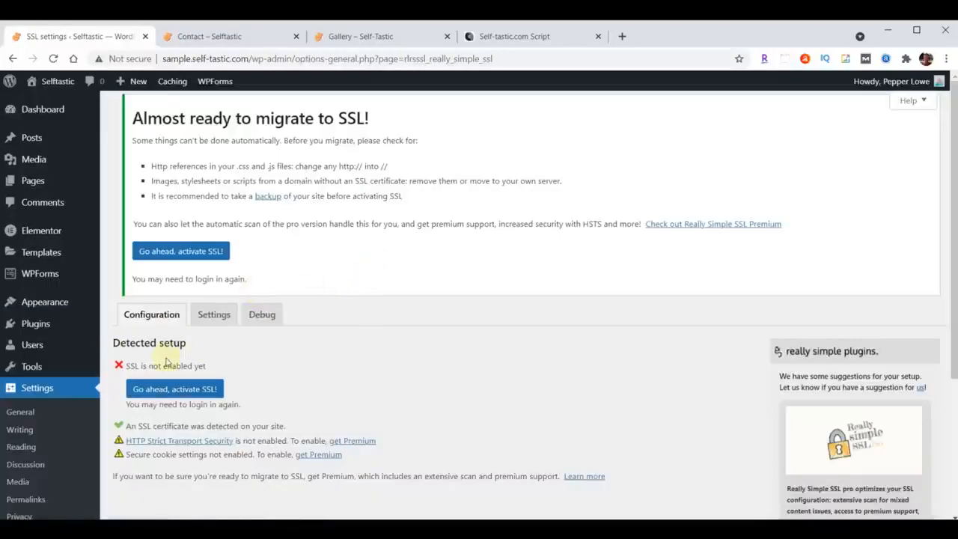
scroll(404, 228, down, 3)
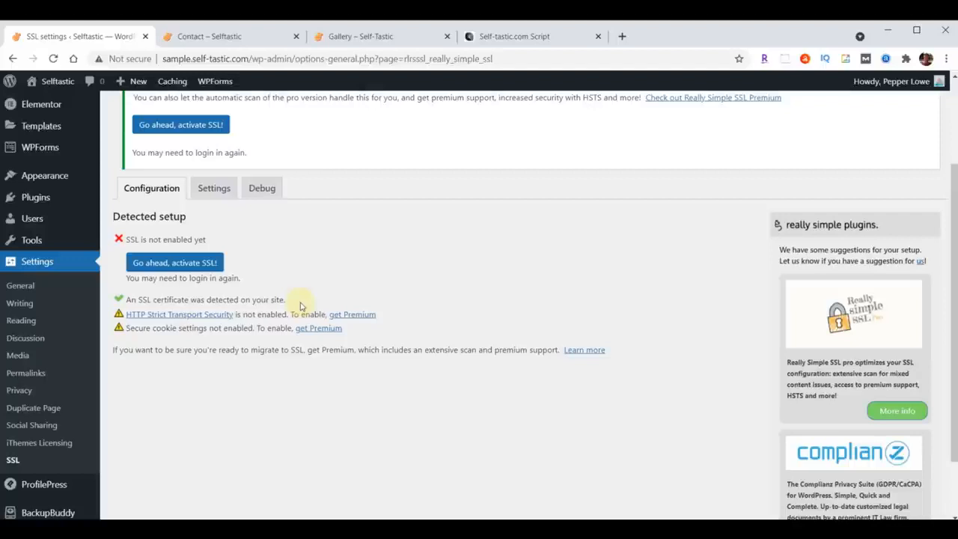
click(166, 266)
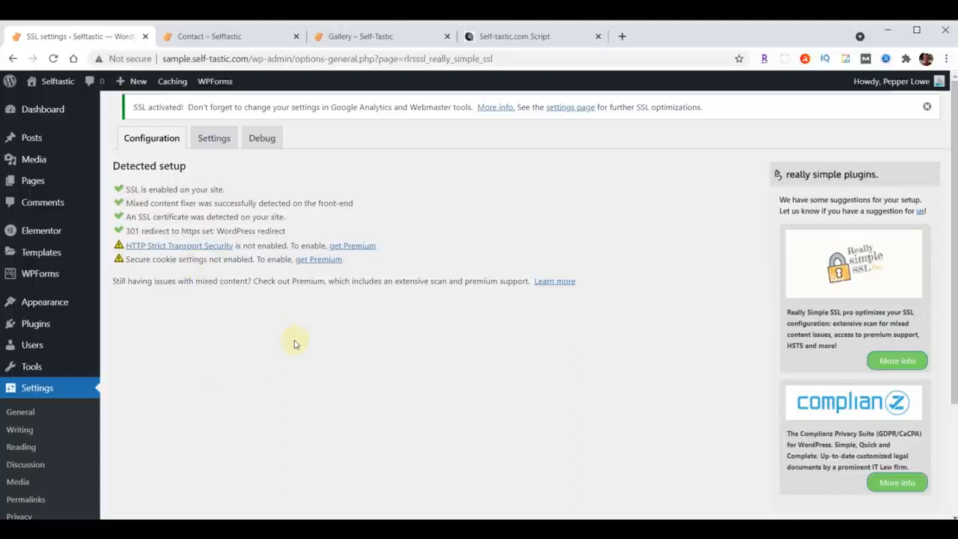
Log back in to the WordPress admin with the autofilled credentials and open Elementor's Replace URL tool.
click(42, 234)
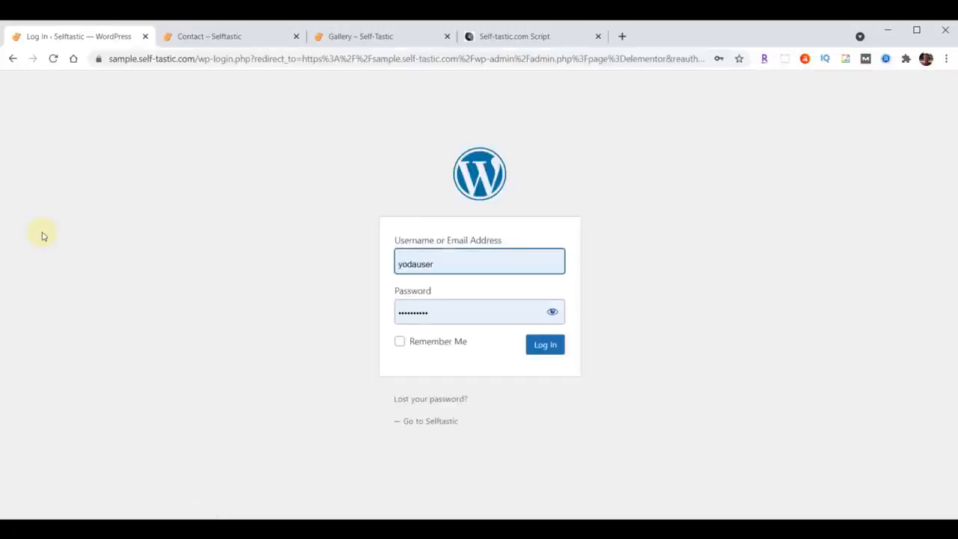
click(538, 347)
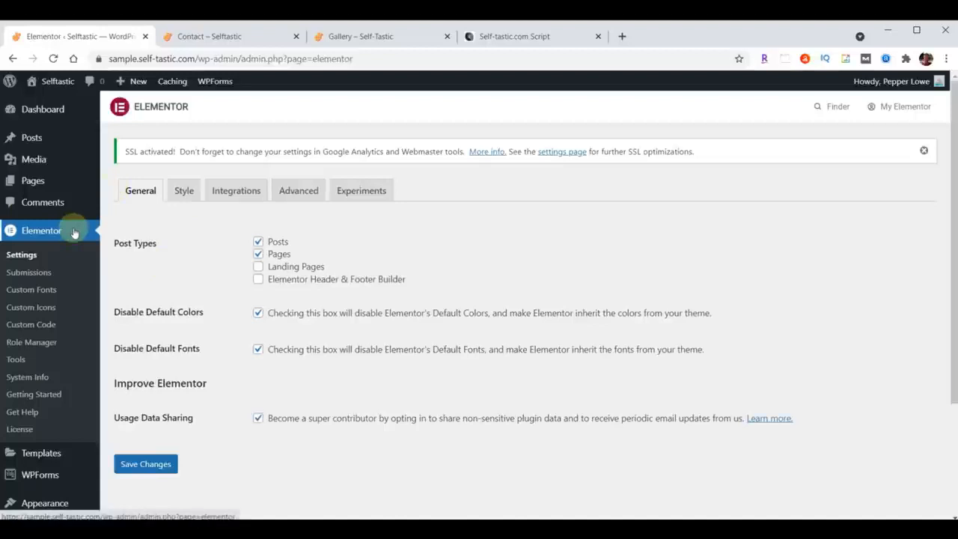
click(15, 360)
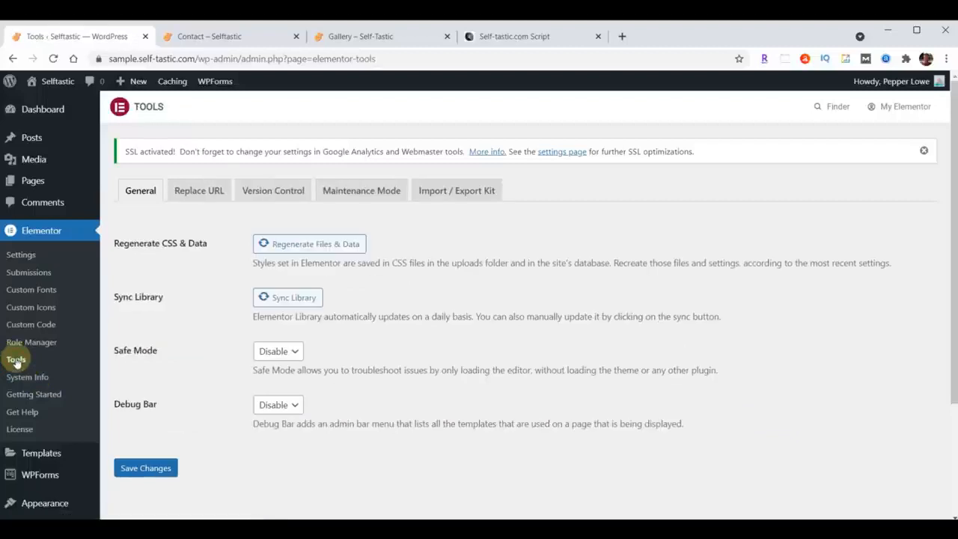
click(199, 193)
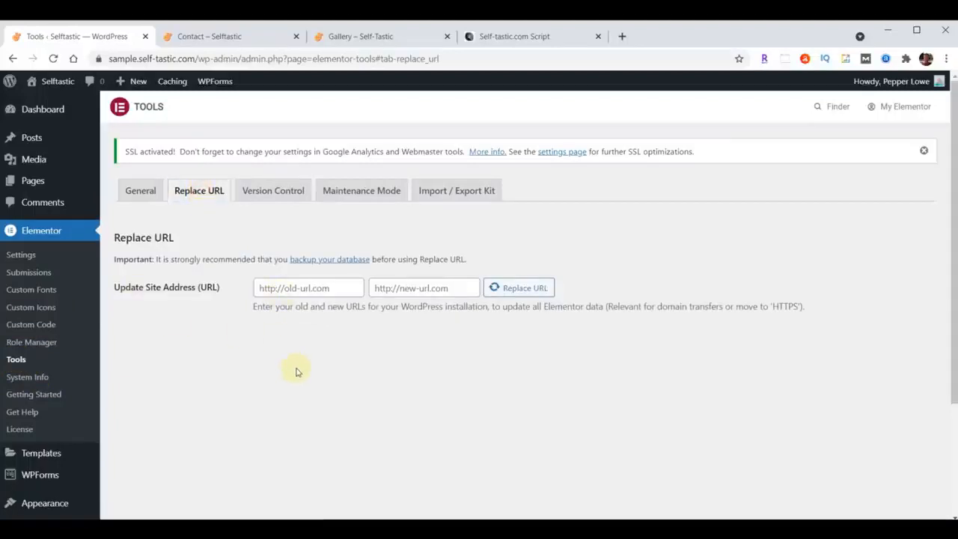
click(343, 287)
text(http://sample.self-tastic.com)
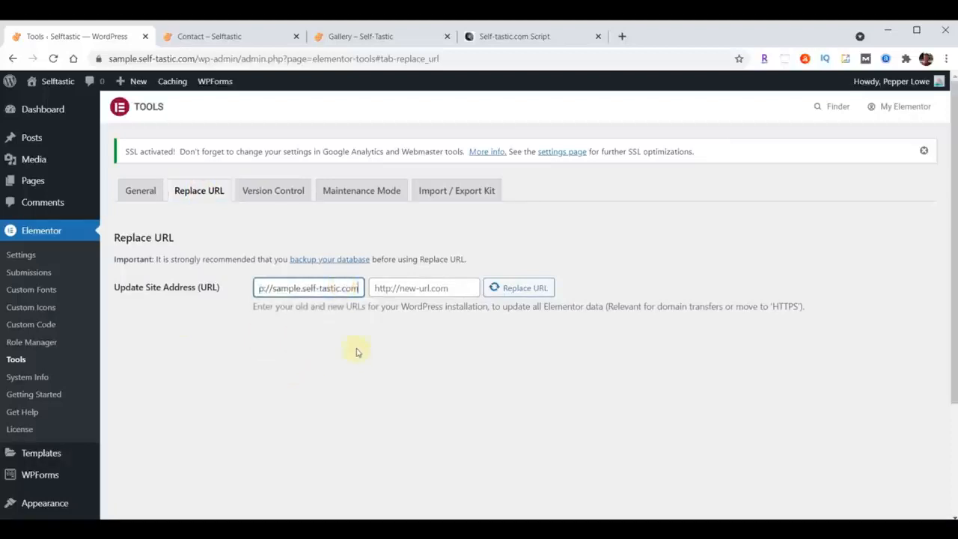
drag(320, 293, 214, 289)
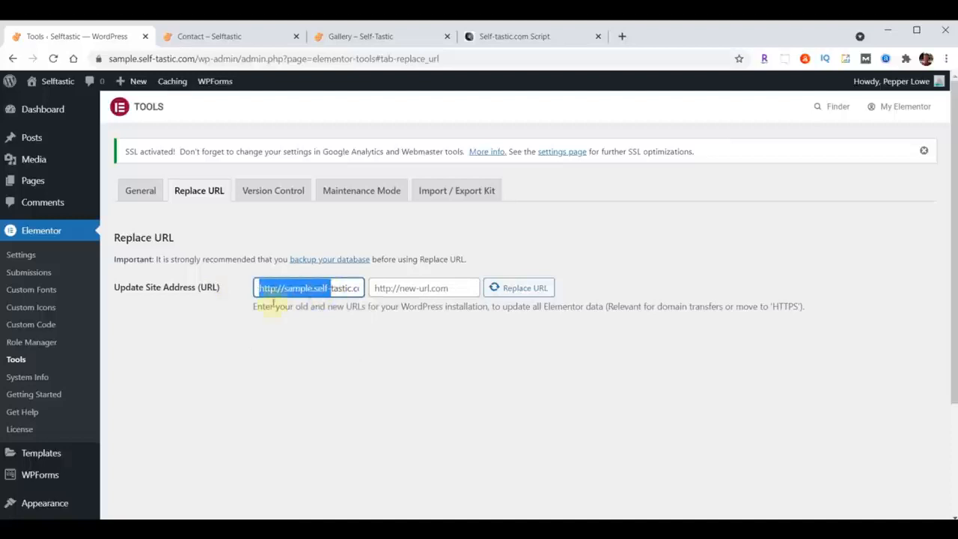
click(283, 335)
click(292, 345)
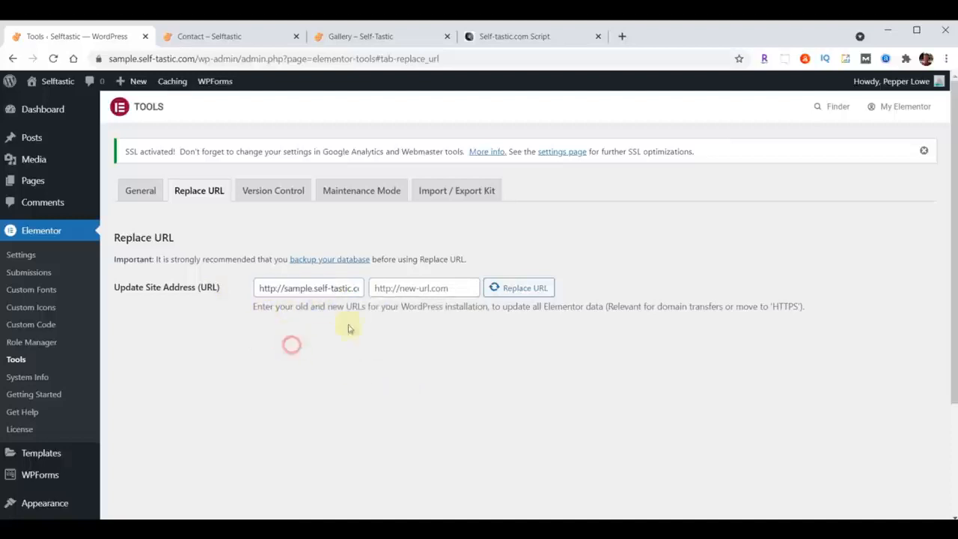
click(452, 287)
text(http://sample.self-tastic.com)
drag(453, 288, 348, 288)
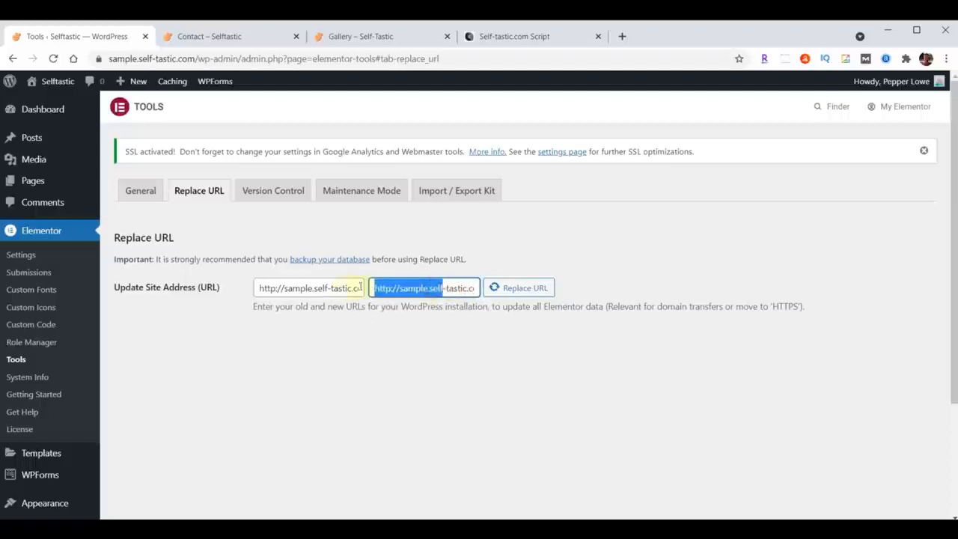
click(383, 288)
text(s)
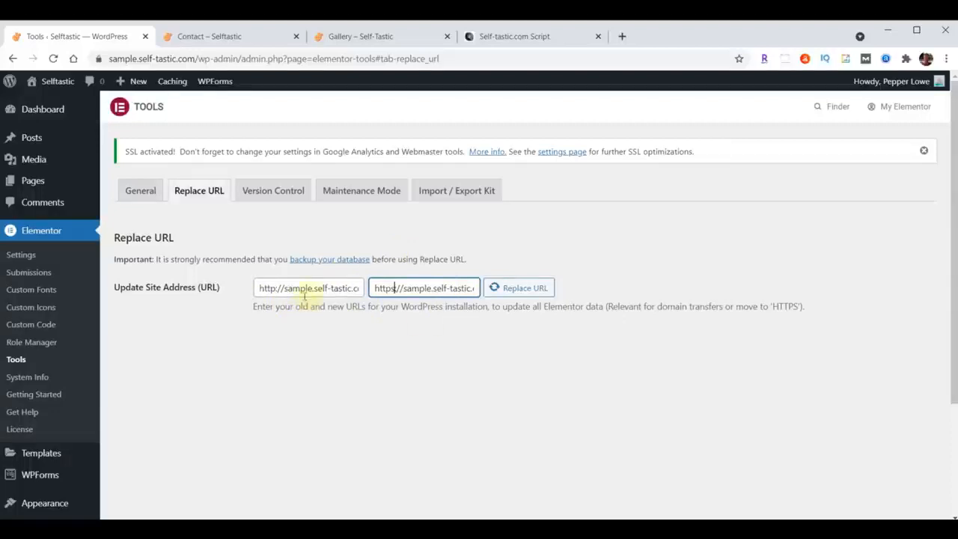
click(516, 295)
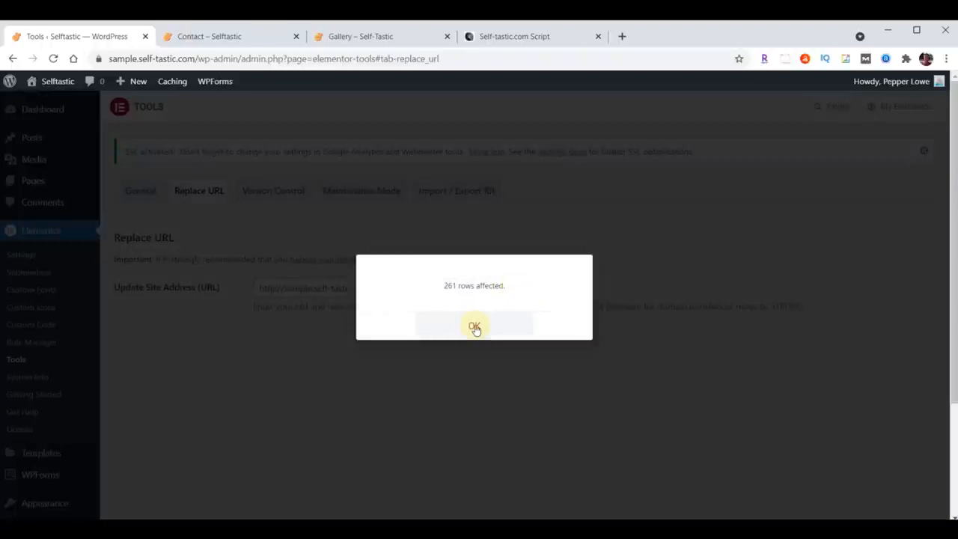
Dismiss the URL replacement message and reload the Contact page to check its secure connection.
click(475, 327)
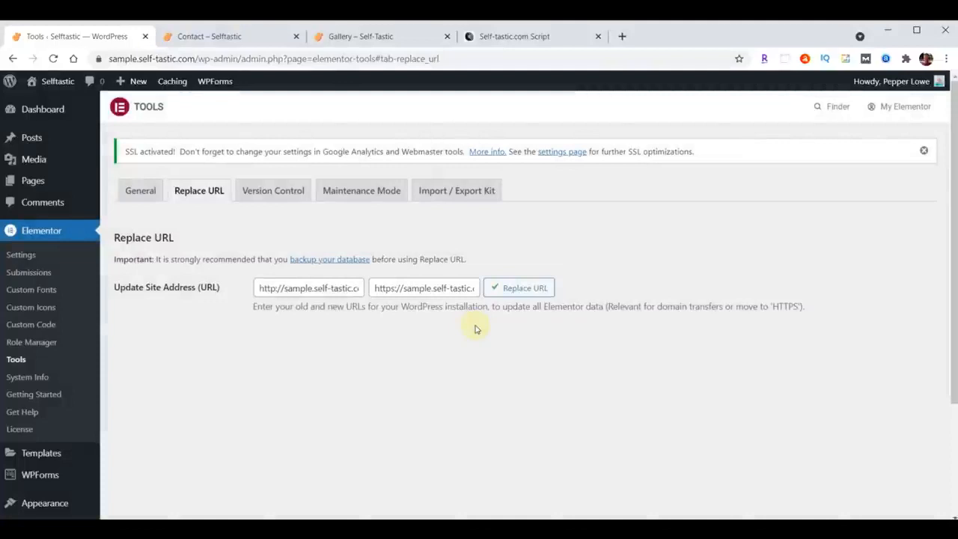
click(224, 36)
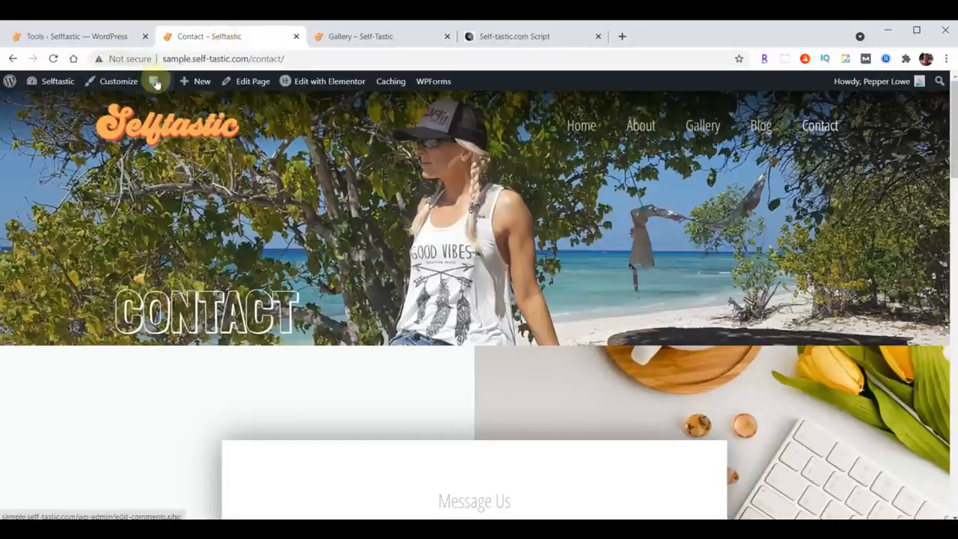
click(53, 59)
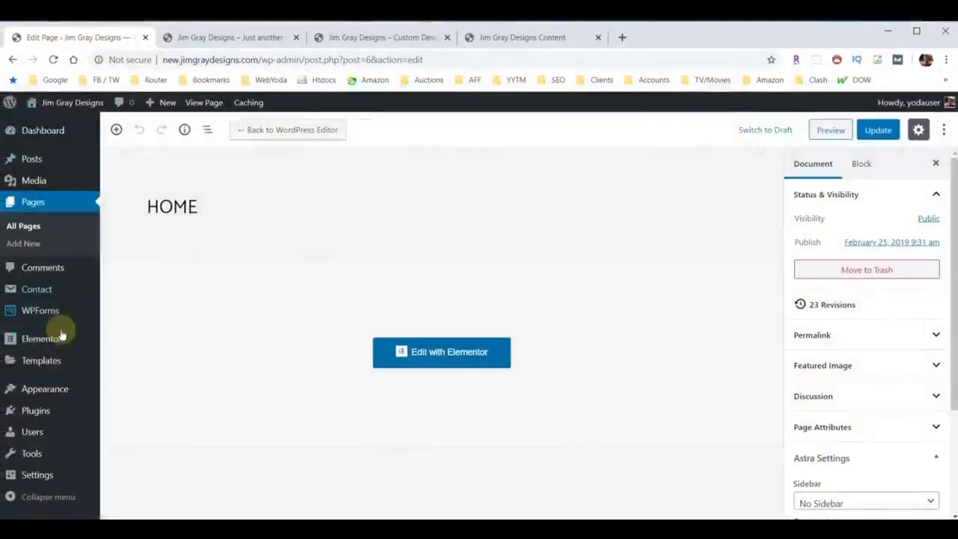
In the Jim Gray Designs site's Reading settings, turn off discouraging search engines from indexing the site and save the changes.
mouse_move(38, 480)
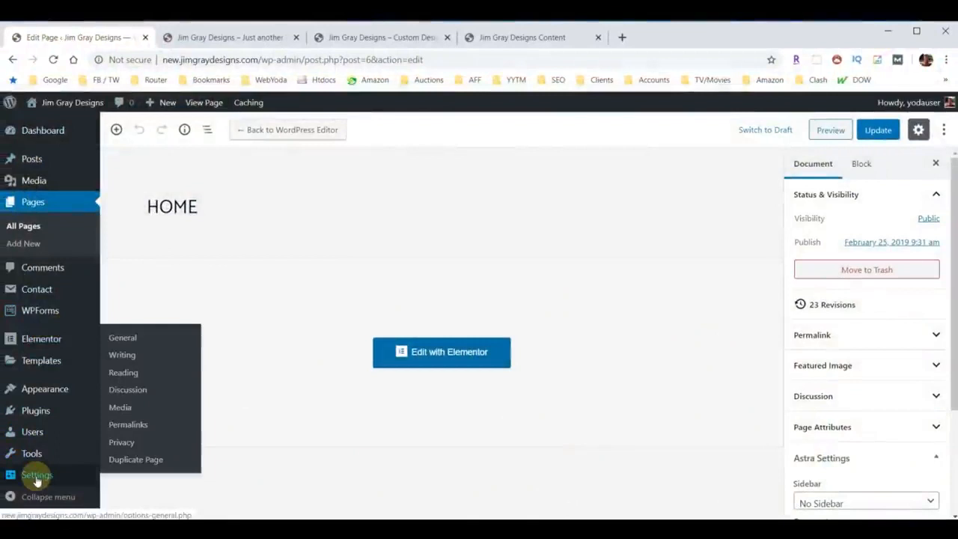
click(123, 370)
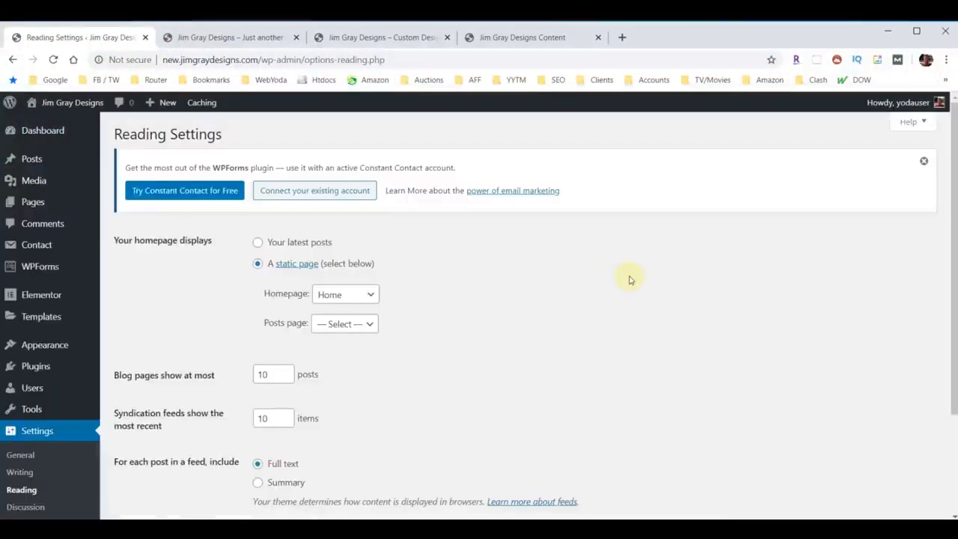
scroll(629, 279, down, 3)
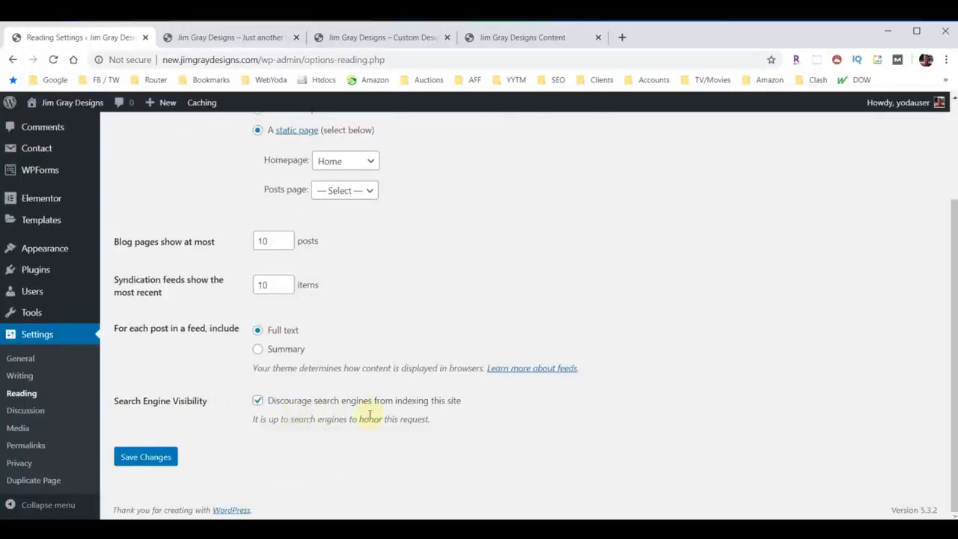
click(257, 400)
click(122, 457)
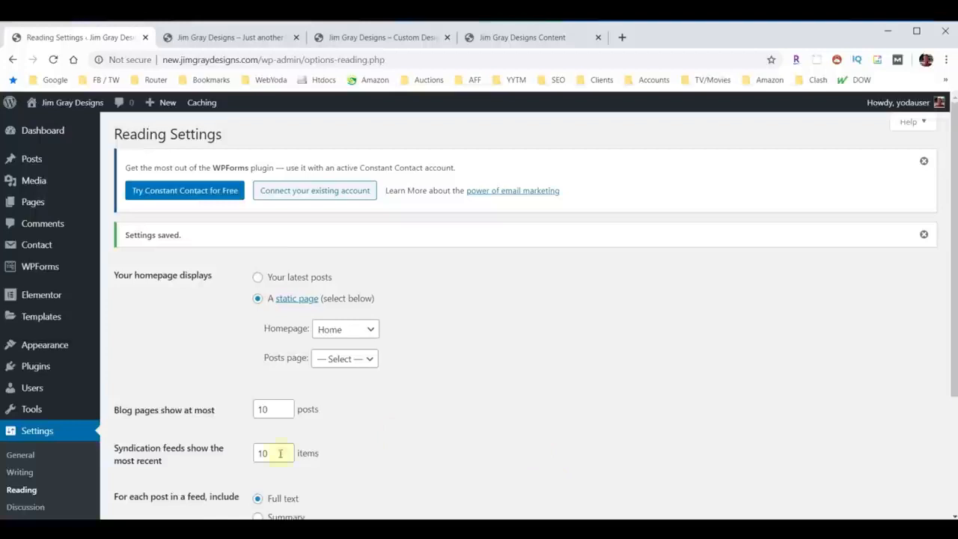
Search for new plugins with "Yoast", then install and activate Yoast SEO.
click(33, 366)
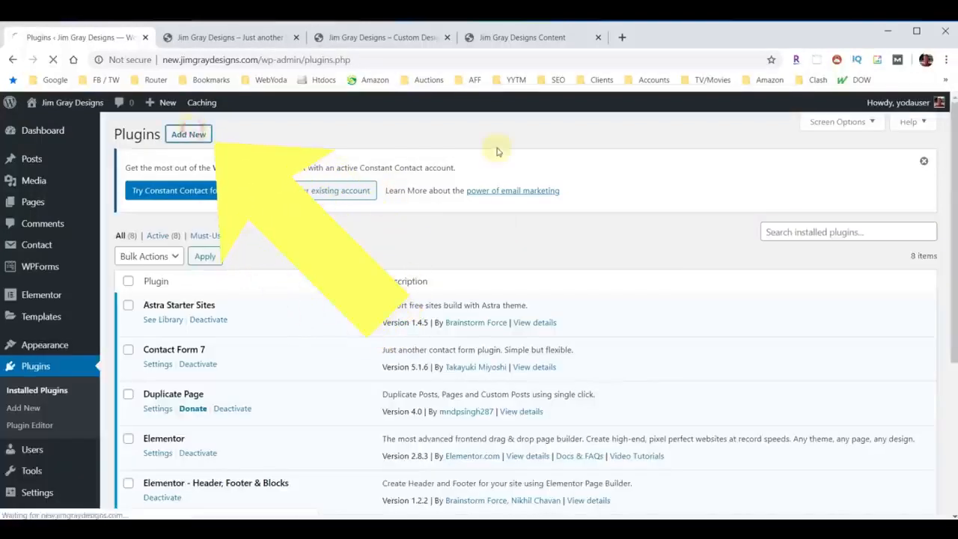
click(808, 247)
text(Yoast)
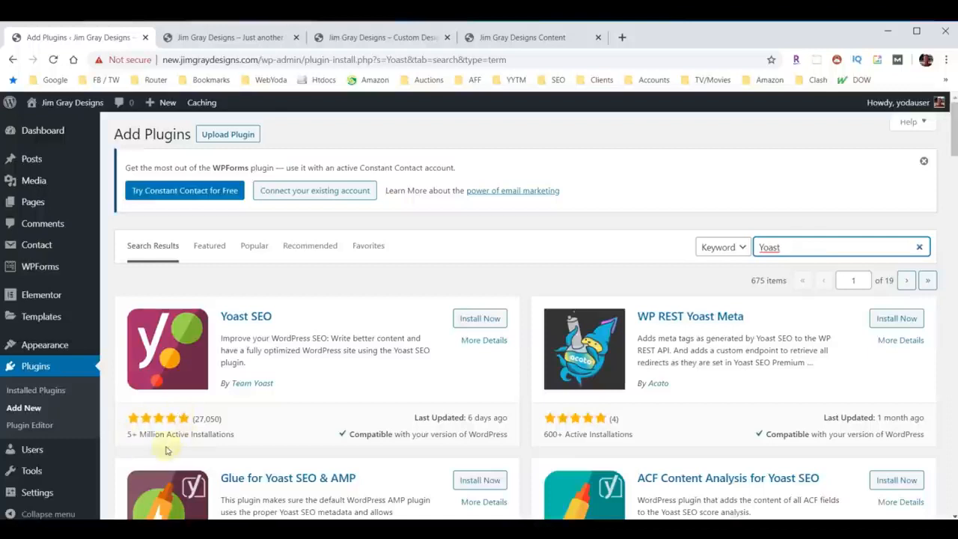
click(475, 318)
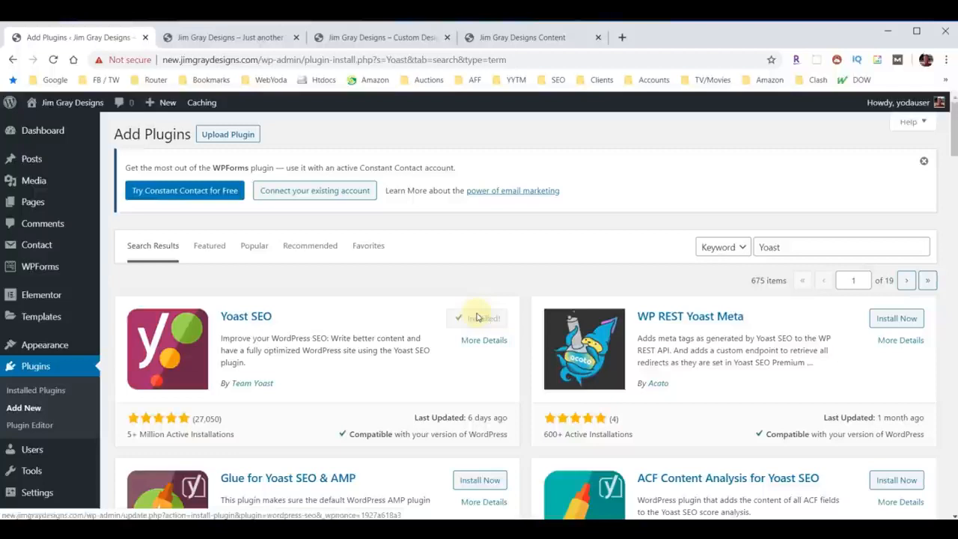
click(477, 318)
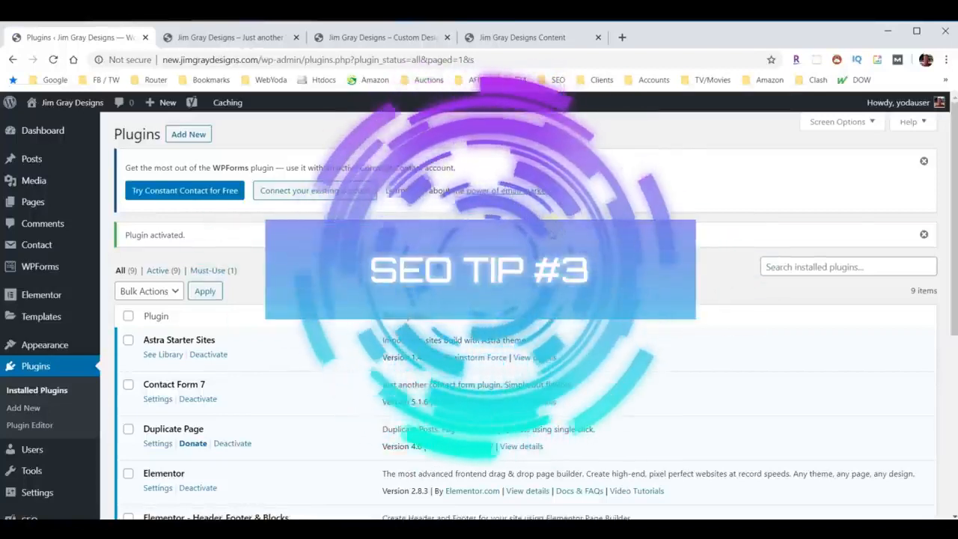
Open the joseone.com website's SEO Basics page and look through its sections on the state of SEO and the mission.
click(622, 38)
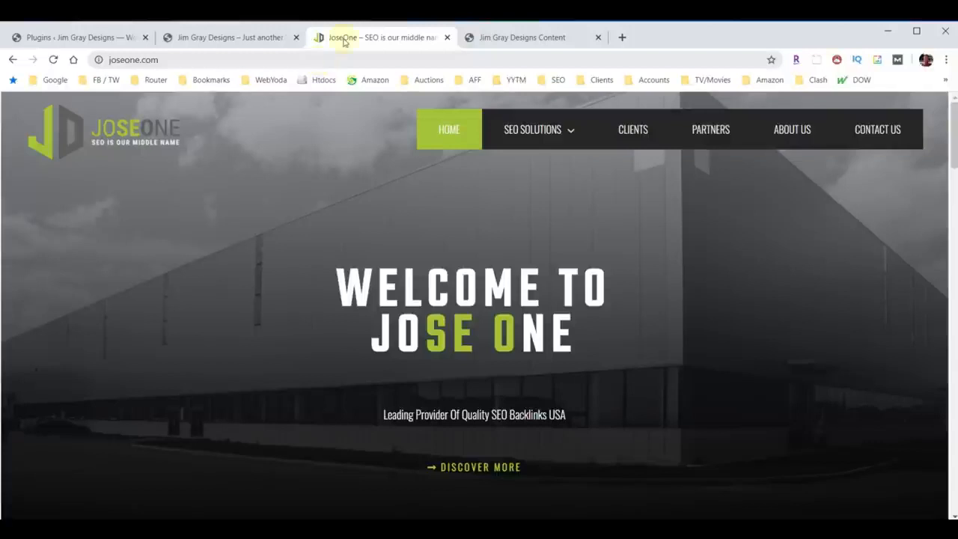
click(562, 141)
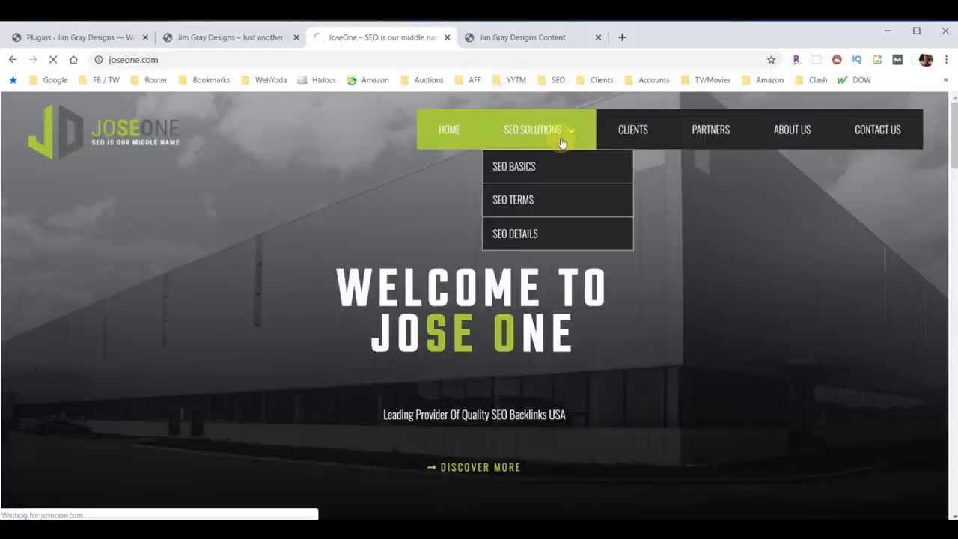
click(517, 168)
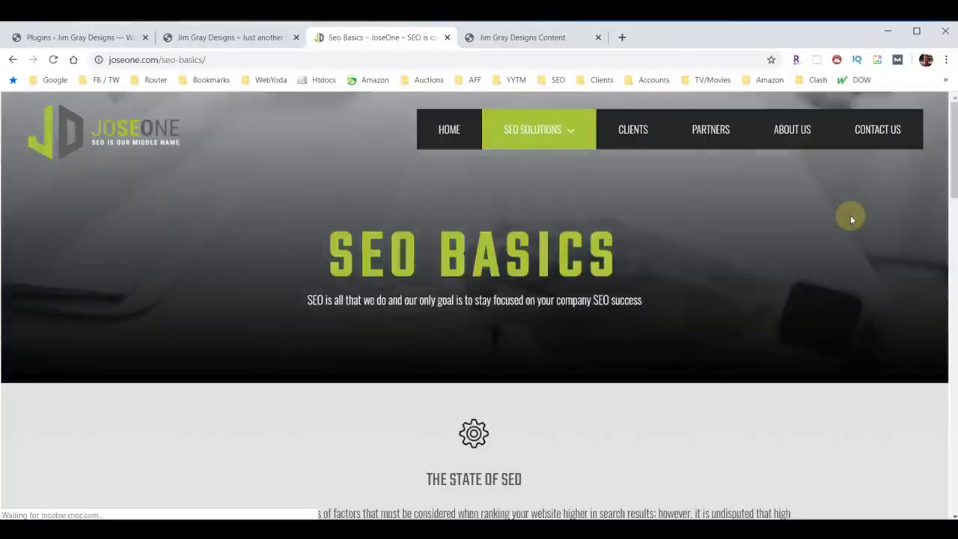
scroll(760, 232, down, 9)
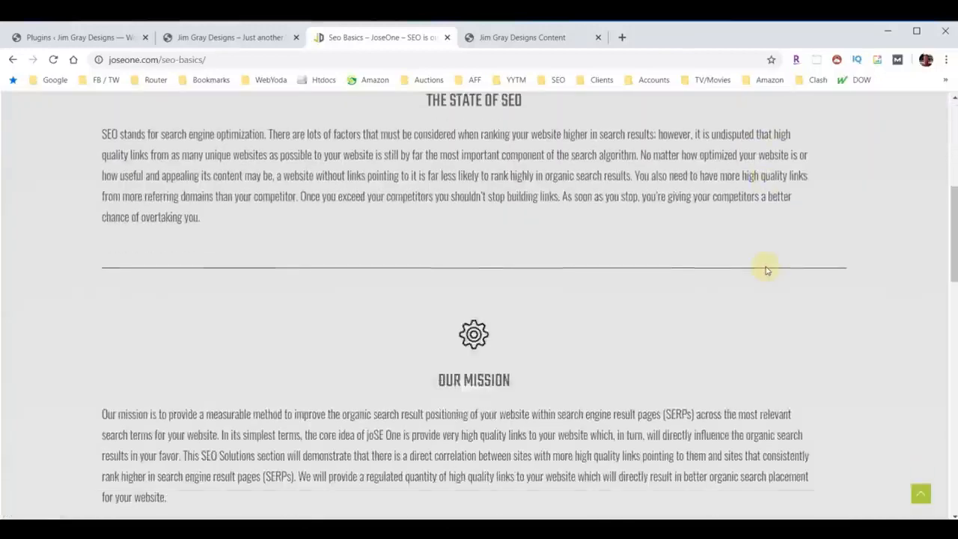
scroll(766, 269, down, 9)
scroll(740, 333, up, 2)
scroll(741, 334, up, 10)
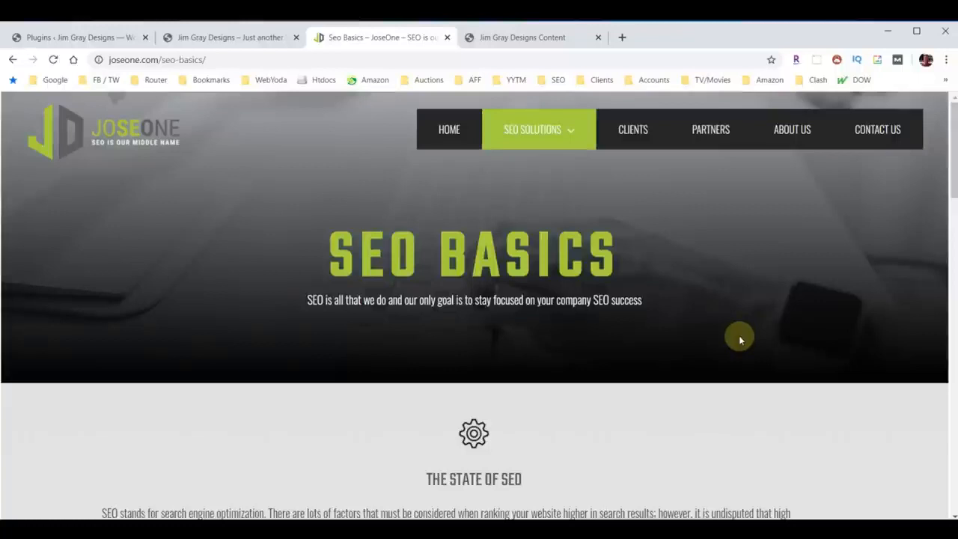